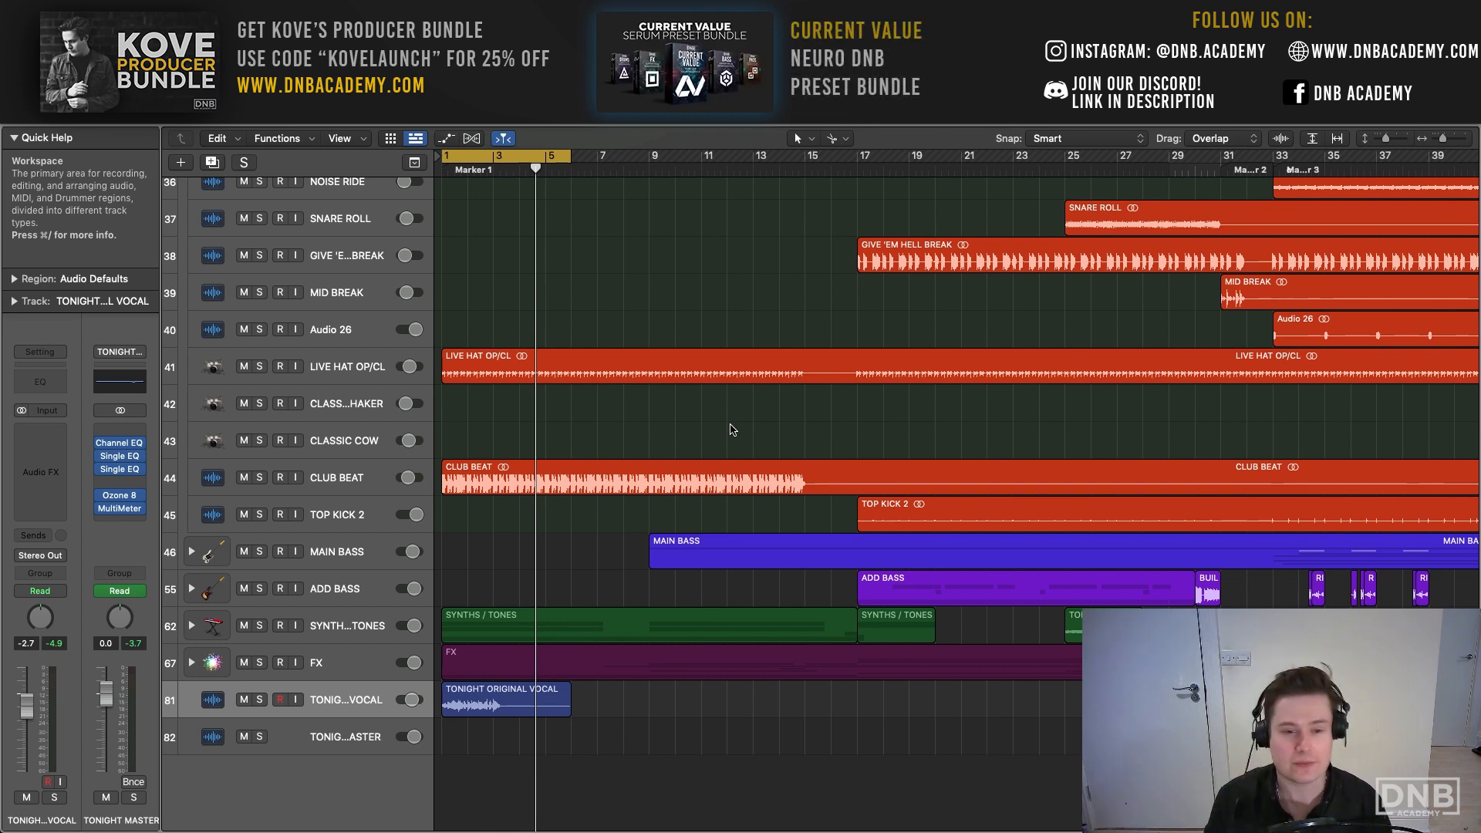
- Mute the TONIGHT ORIGINAL VOCAL track and play the arrangement with the cycle range set to bars 17 to 49
left_click(244, 700)
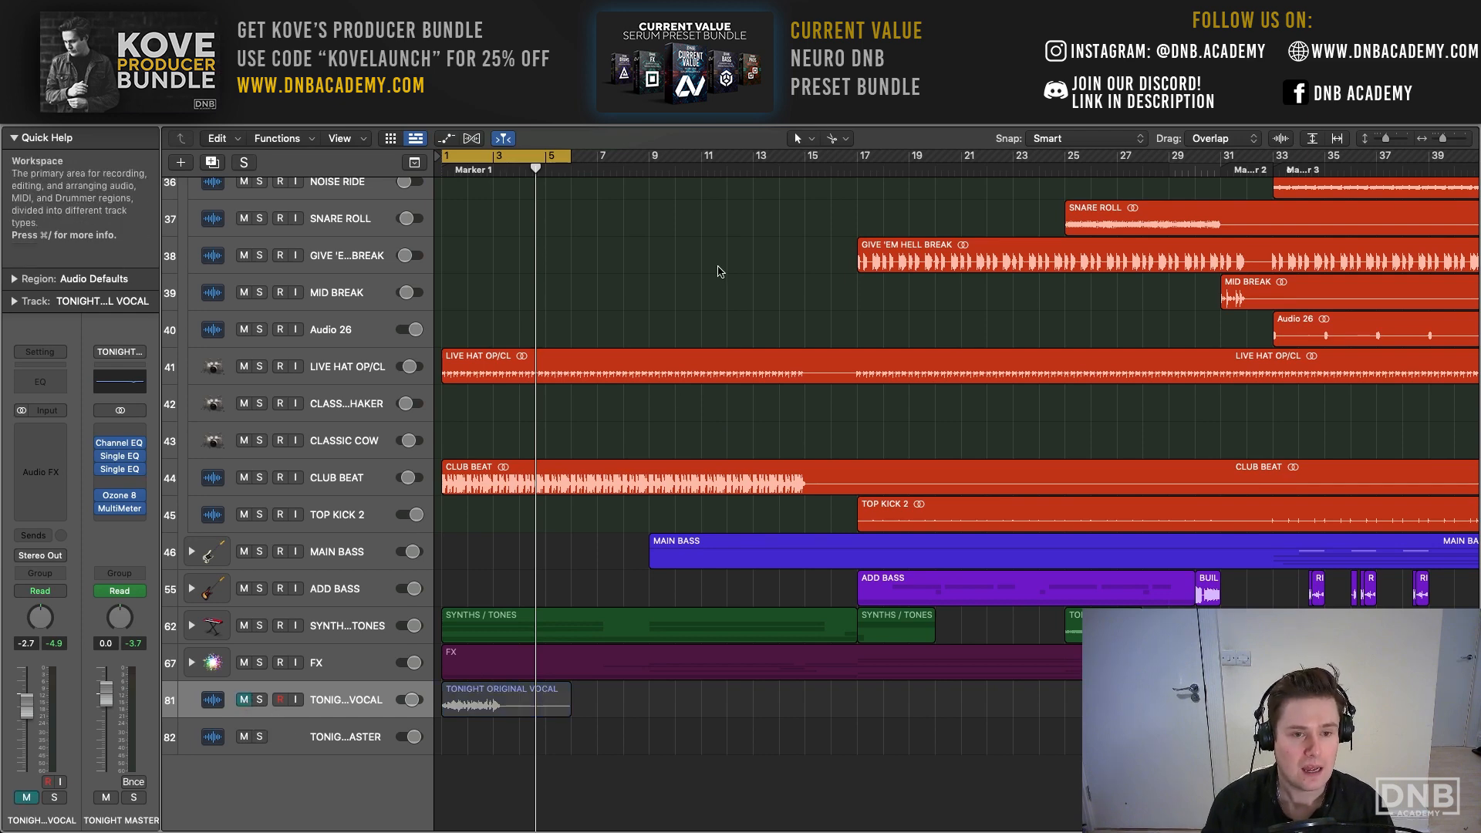
scroll(586, 158, "right", 6)
scroll(586, 158, "up", 15)
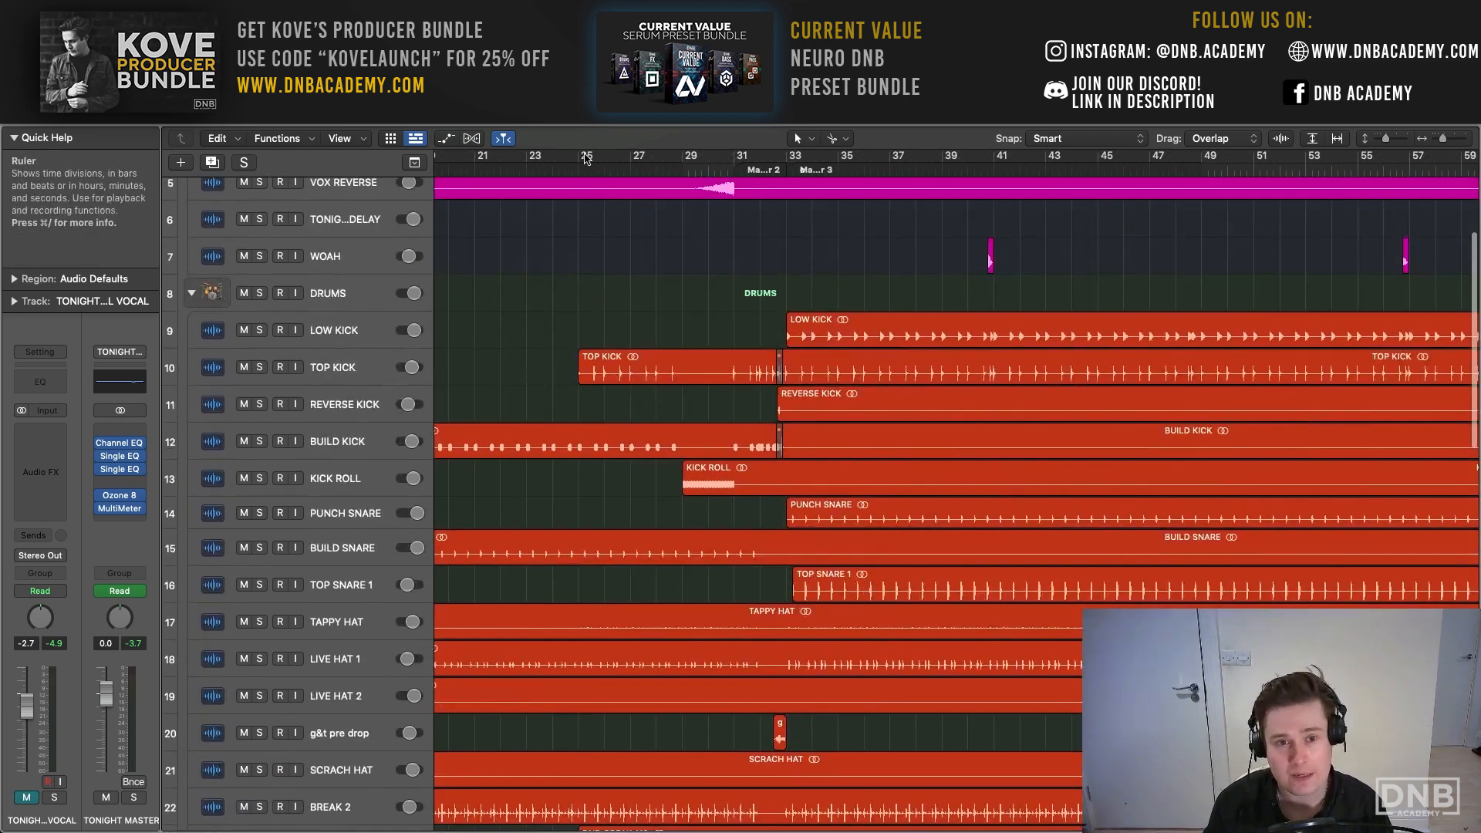
scroll(584, 159, "left", 2)
left_click_drag(460, 157, 1282, 192)
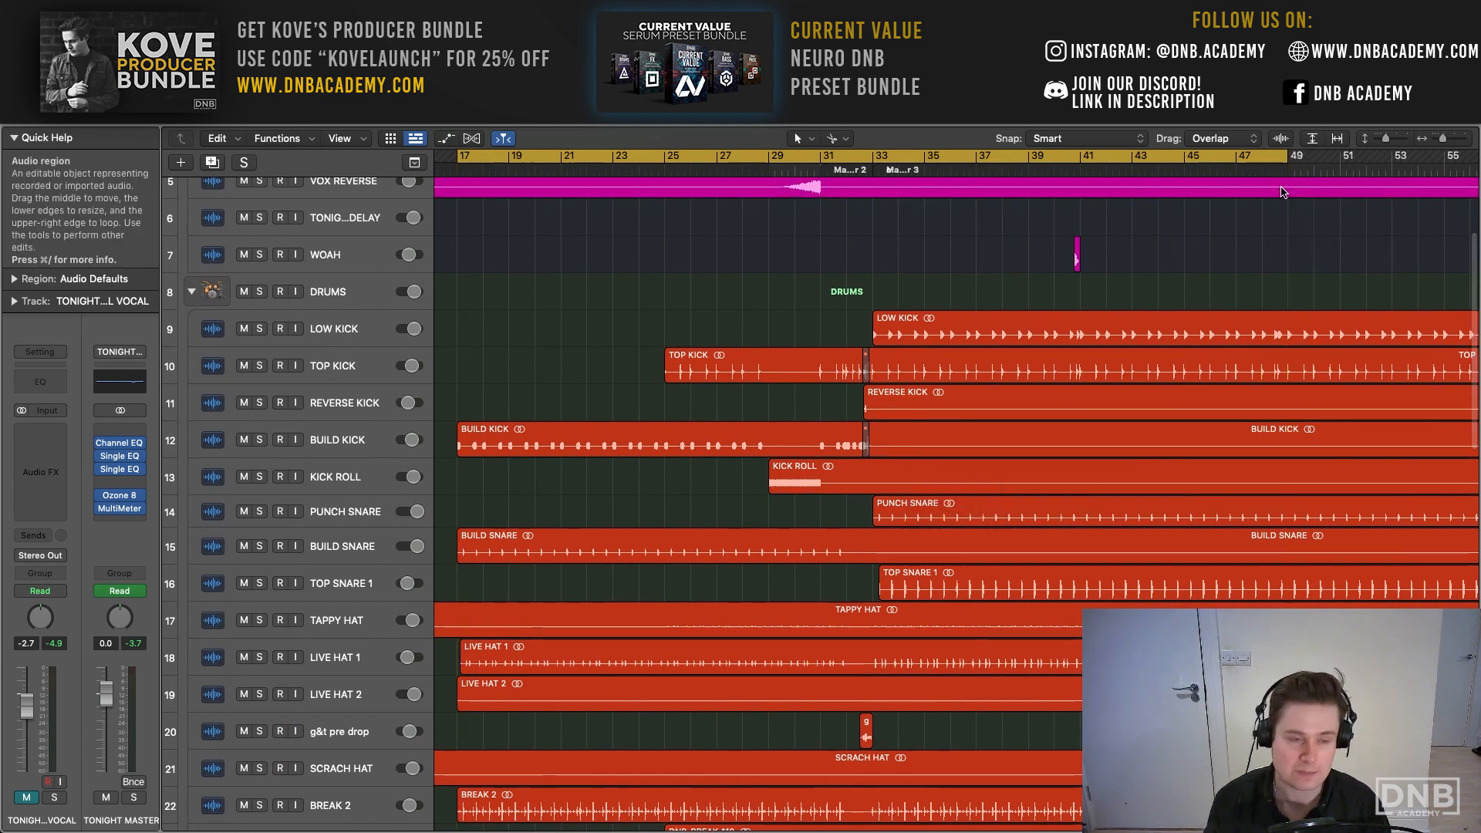
key("space")
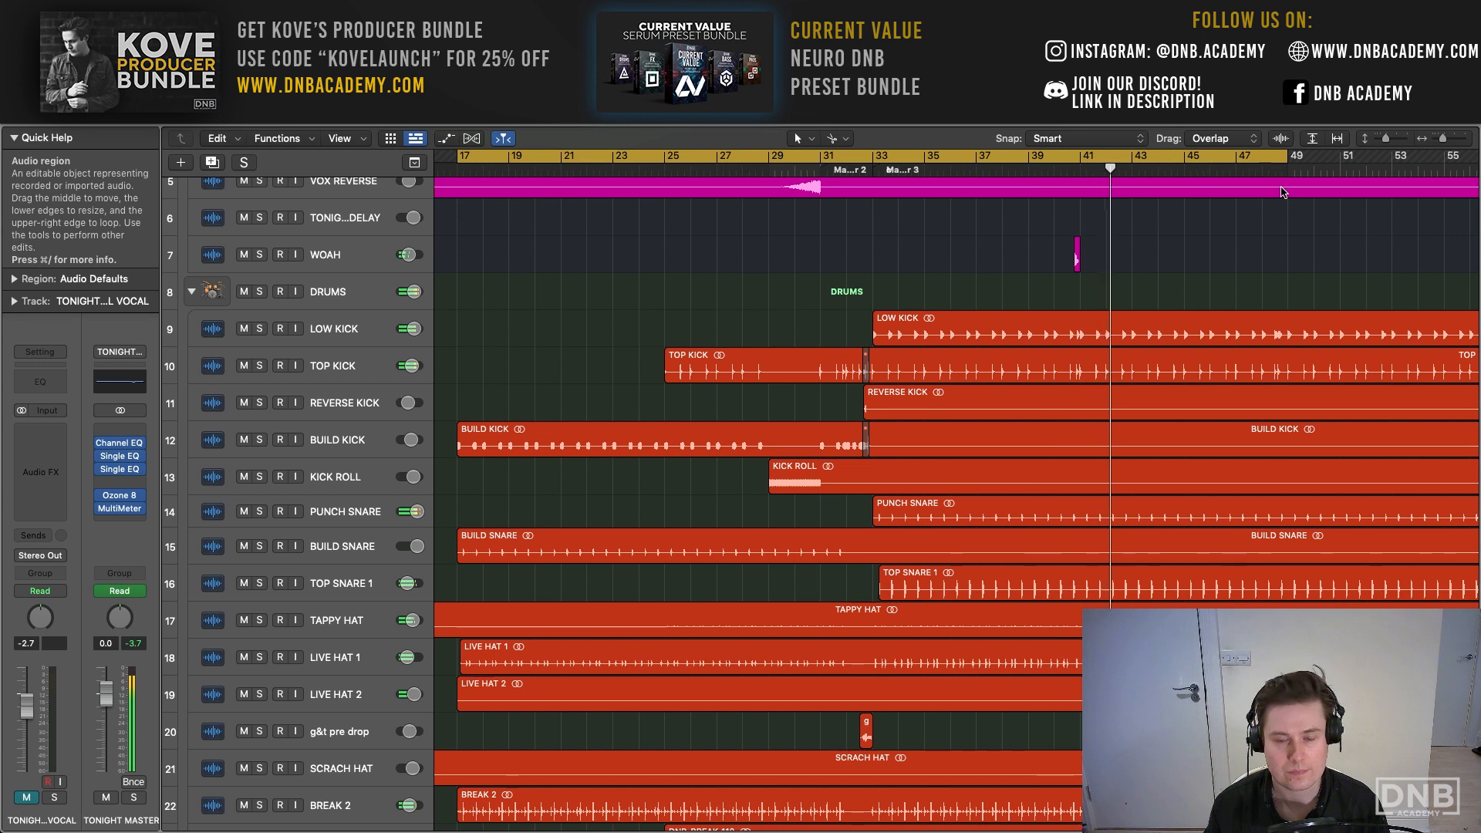
scroll(1281, 192, "right", 1)
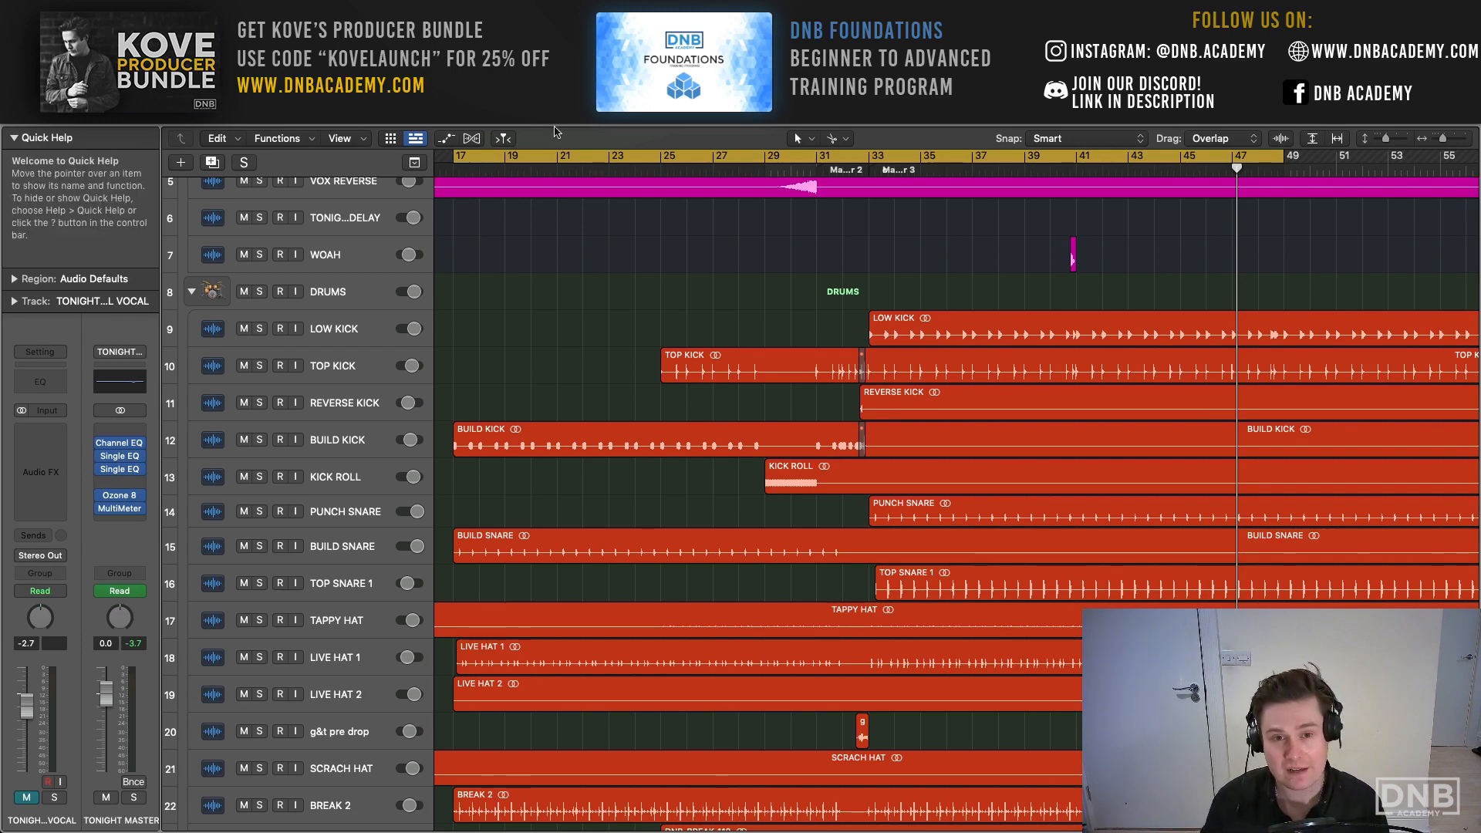
- Set the cycle range to bars 1 to 7 and listen to the TONIGHT ORIGINAL VOCAL track in solo
scroll(594, 228, "down", 10)
scroll(594, 227, "left", 5)
scroll(590, 225, "down", 10)
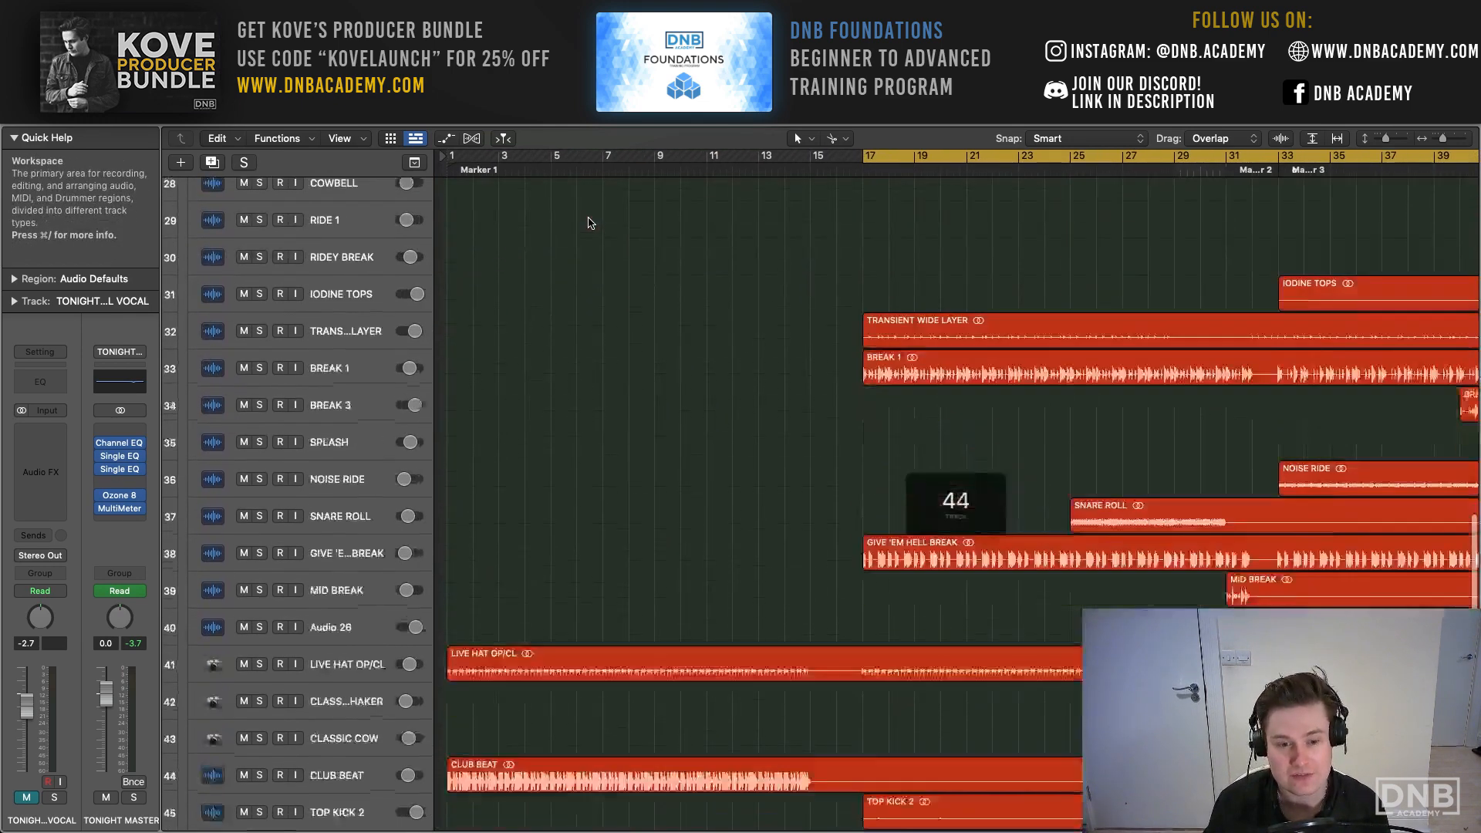
mouse_move(445, 156)
left_mouse_down()
mouse_move(609, 169)
mouse_move(597, 169)
left_mouse_up()
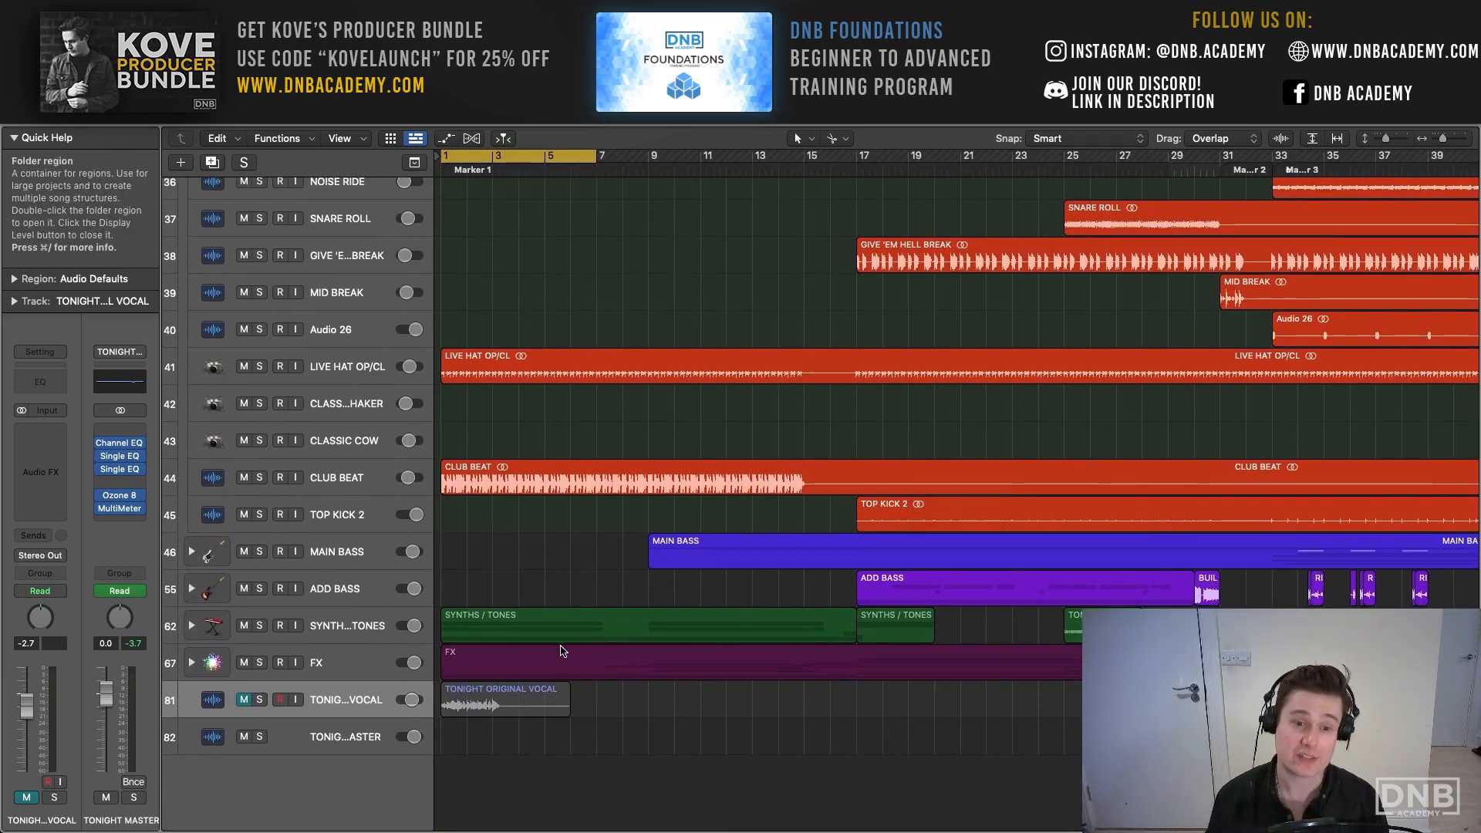
key("s")
left_click(339, 706)
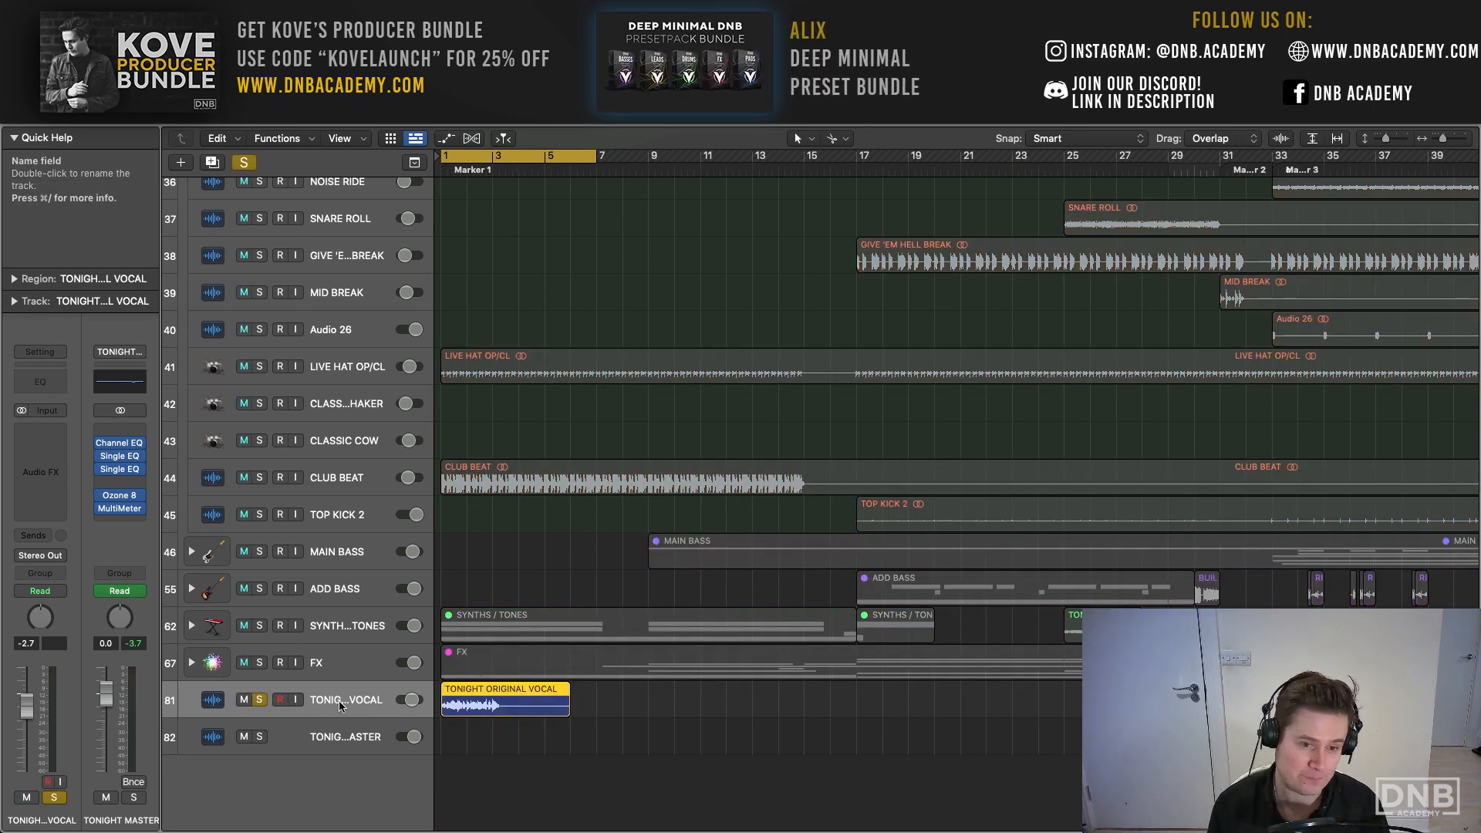
key("space")
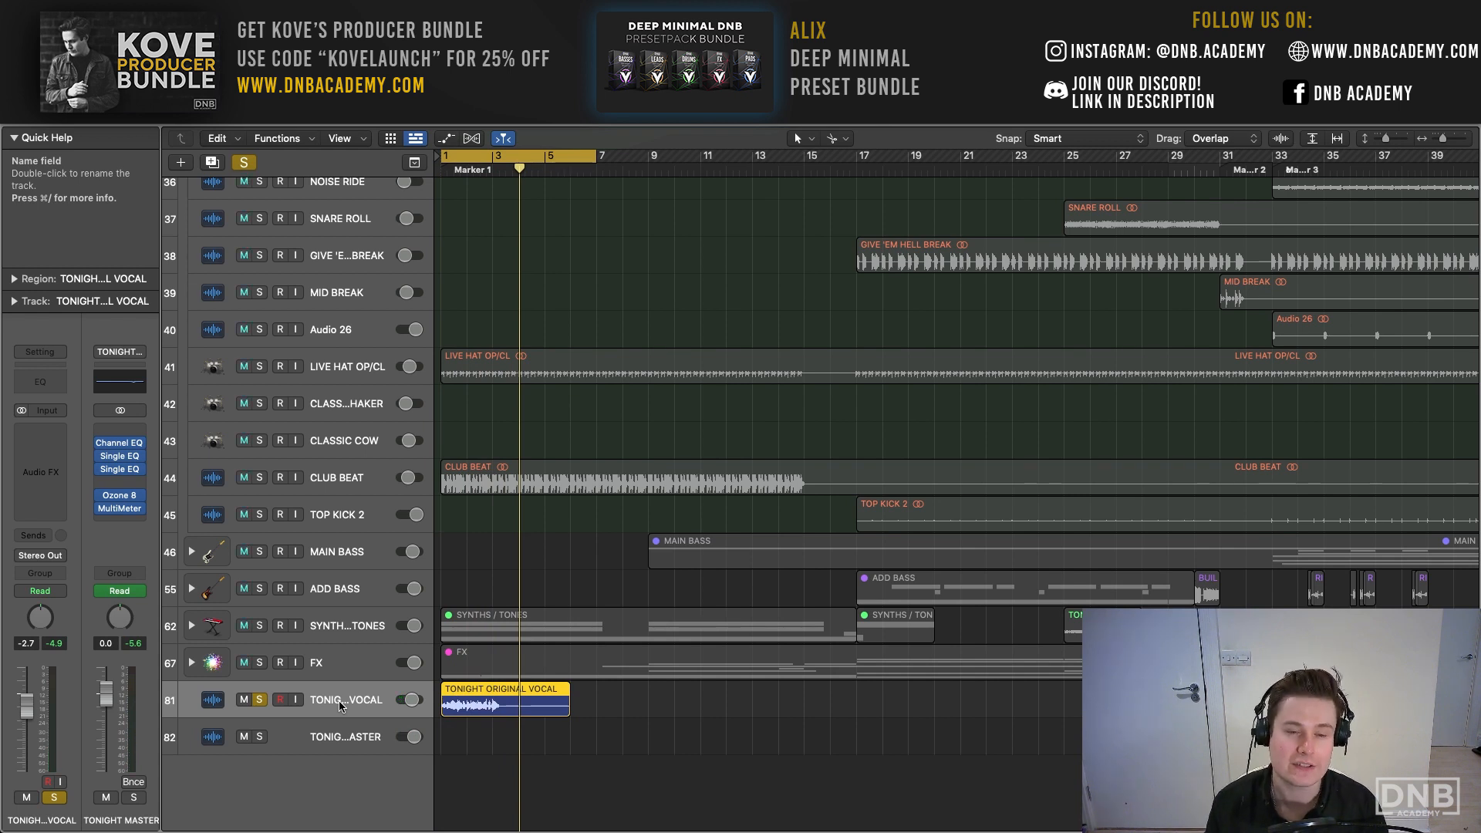
left_click(259, 701)
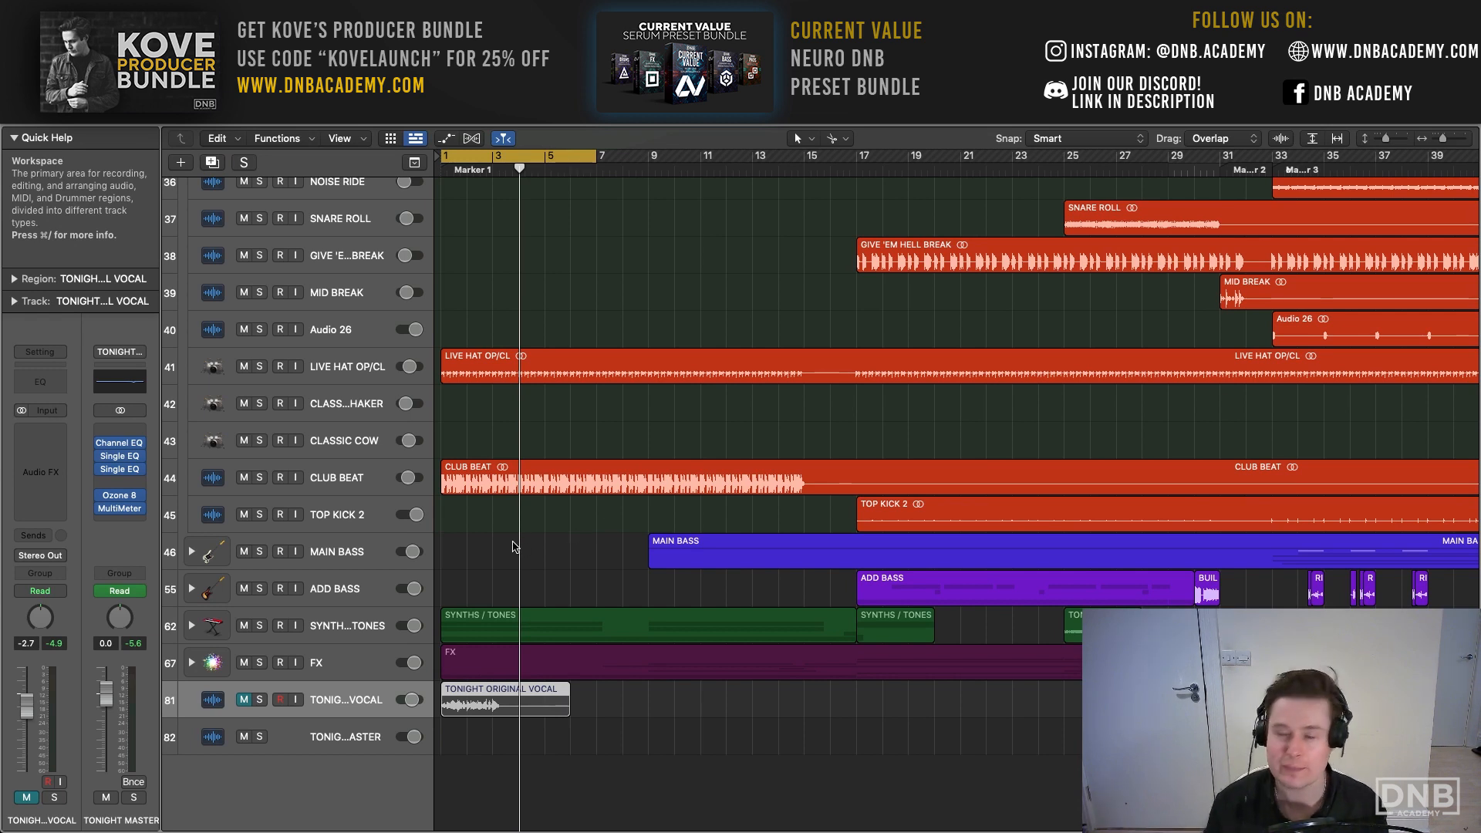
- Solo the CLUB BEAT track and compare its playback with the insert effects bypassed and enabled
scroll(517, 531, "up", 3)
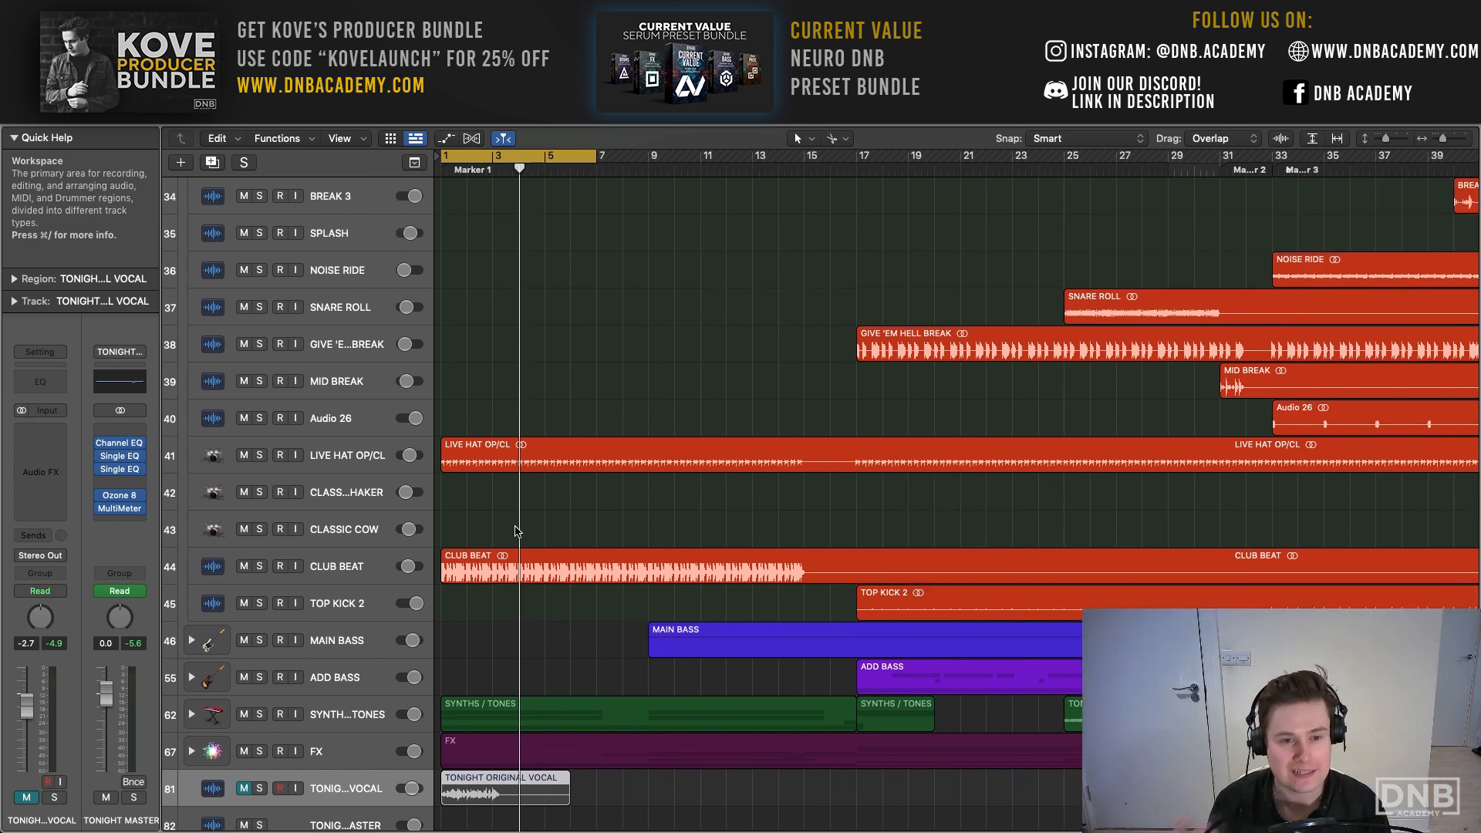
left_click(355, 568)
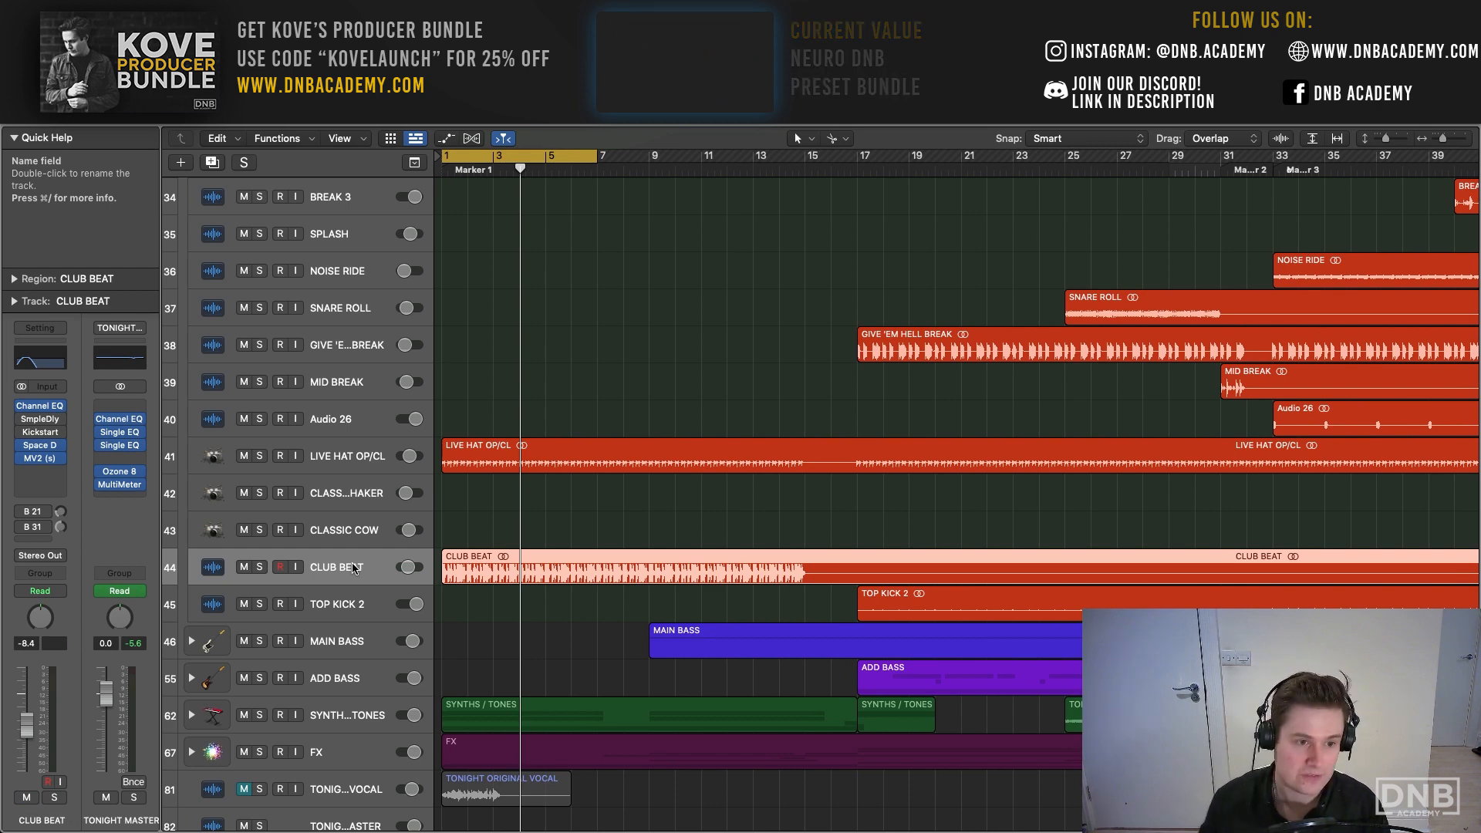
left_click(260, 568)
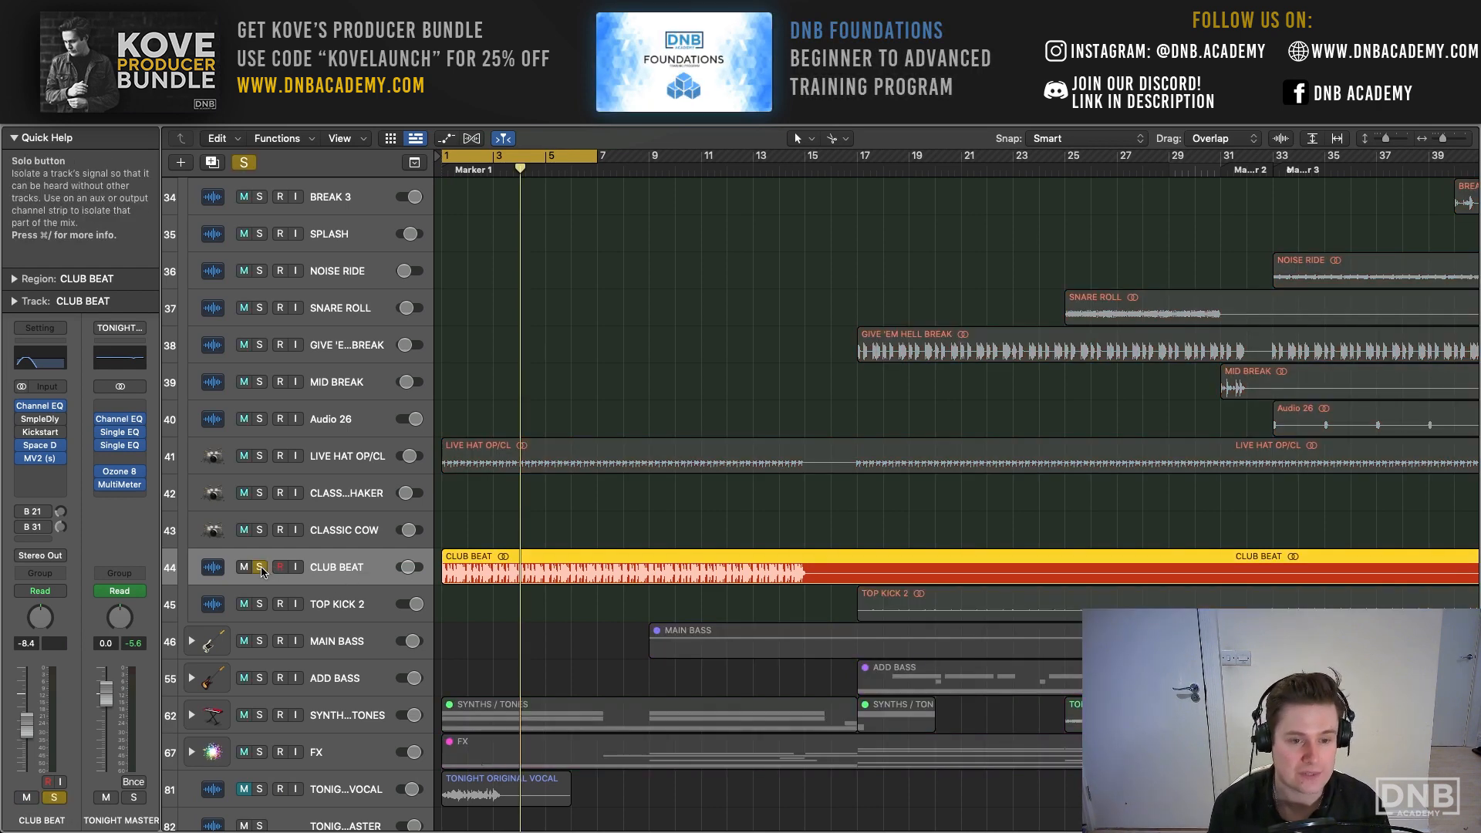
key("space")
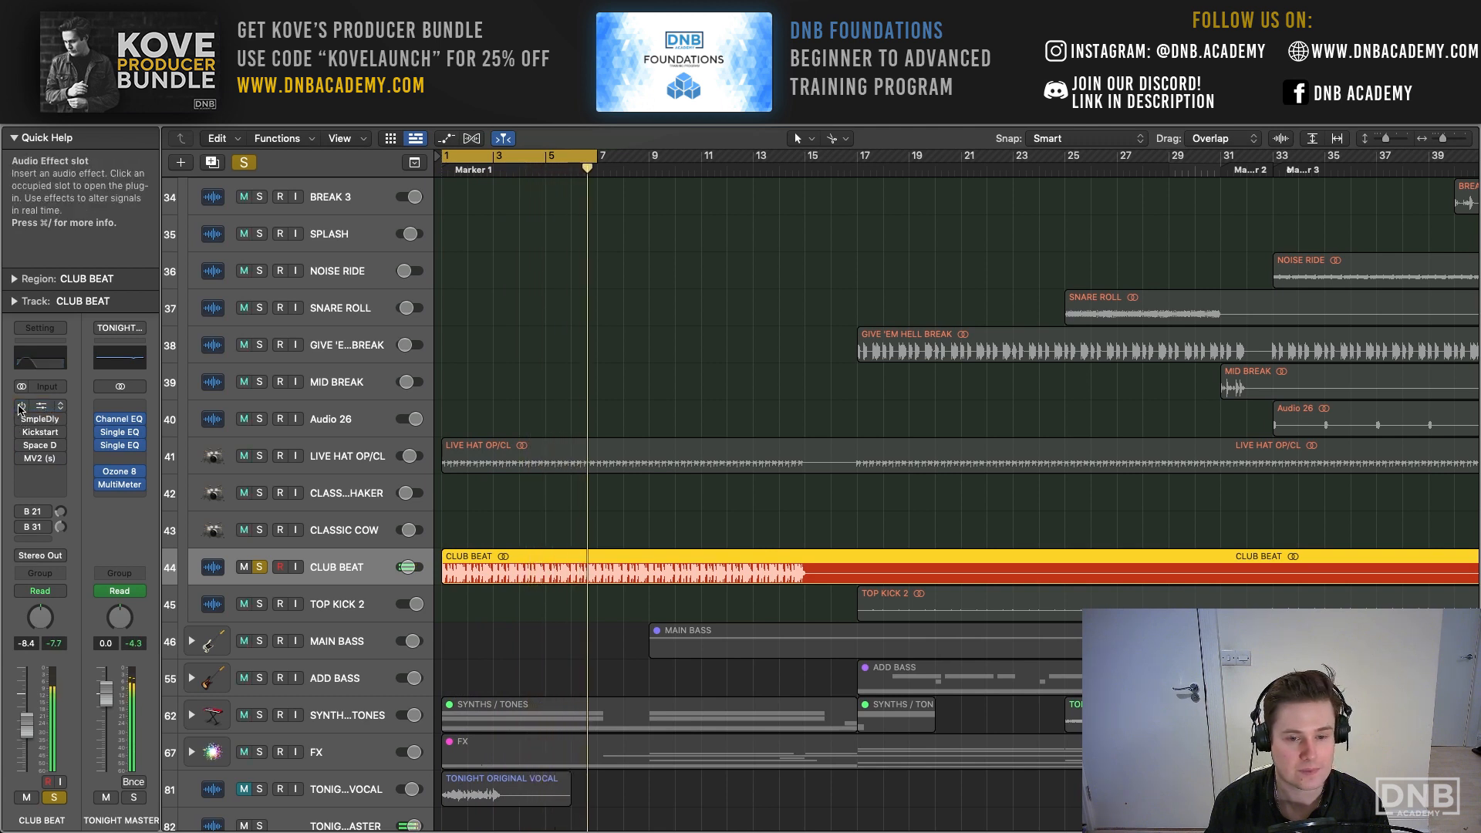
key("space")
left_click(21, 446)
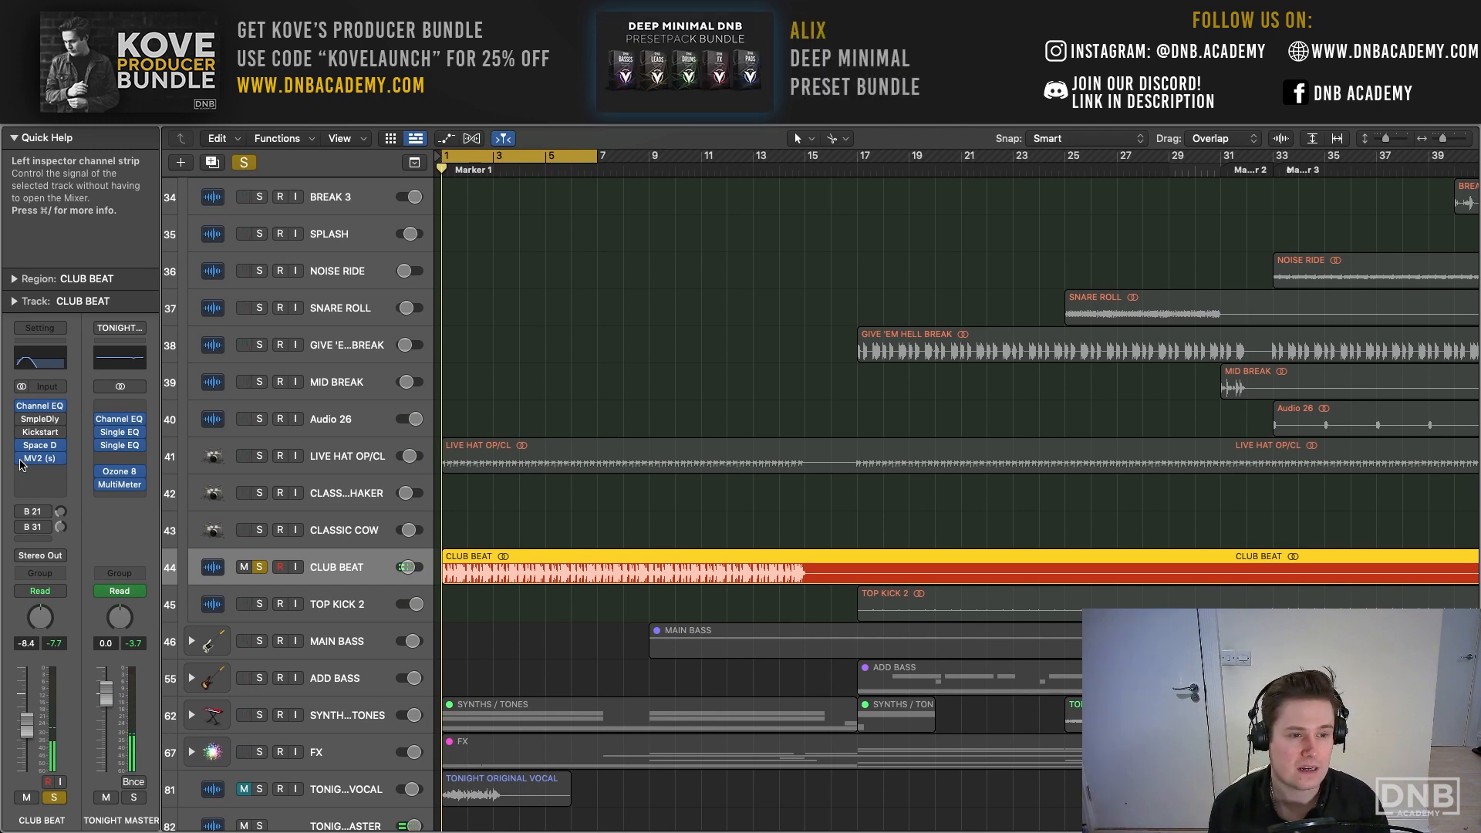
key("space")
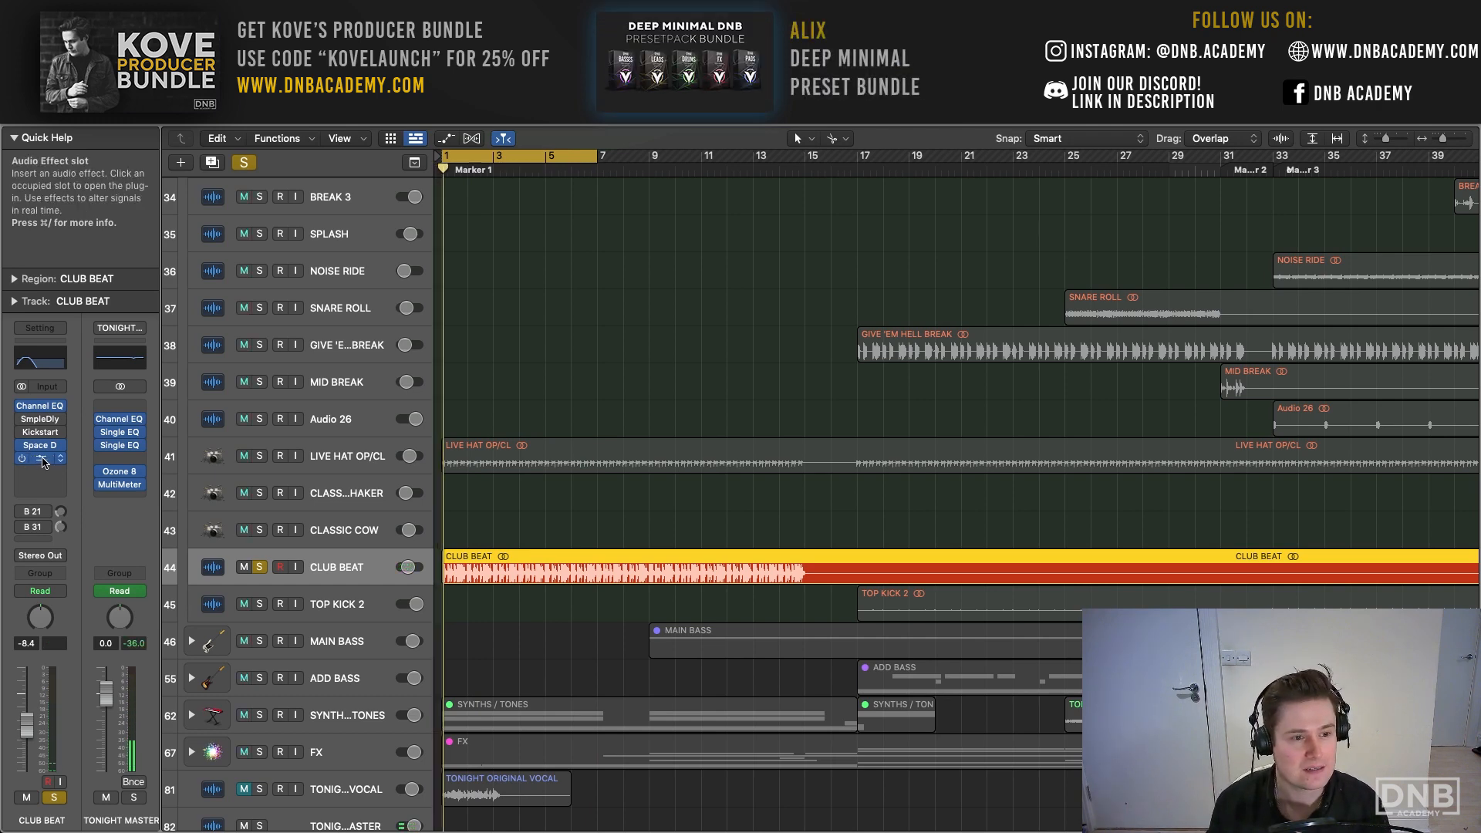
- Inspect the Space Designer and MV2 settings on the CLUB BEAT track, and clear the track's solo
left_click(39, 445)
left_click_drag(758, 235, 551, 127)
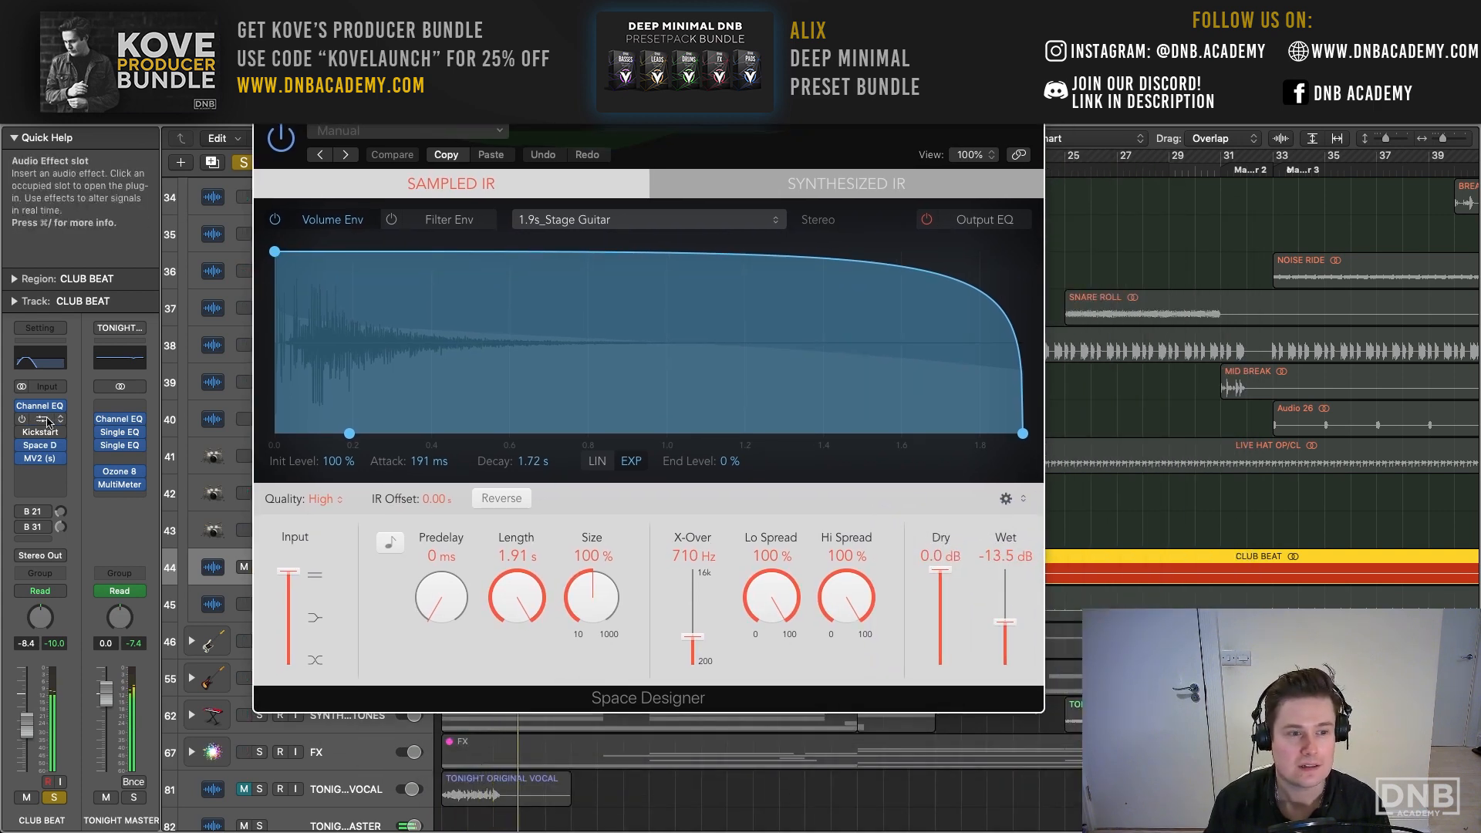
left_click(39, 459)
left_click_drag(566, 222, 441, 162)
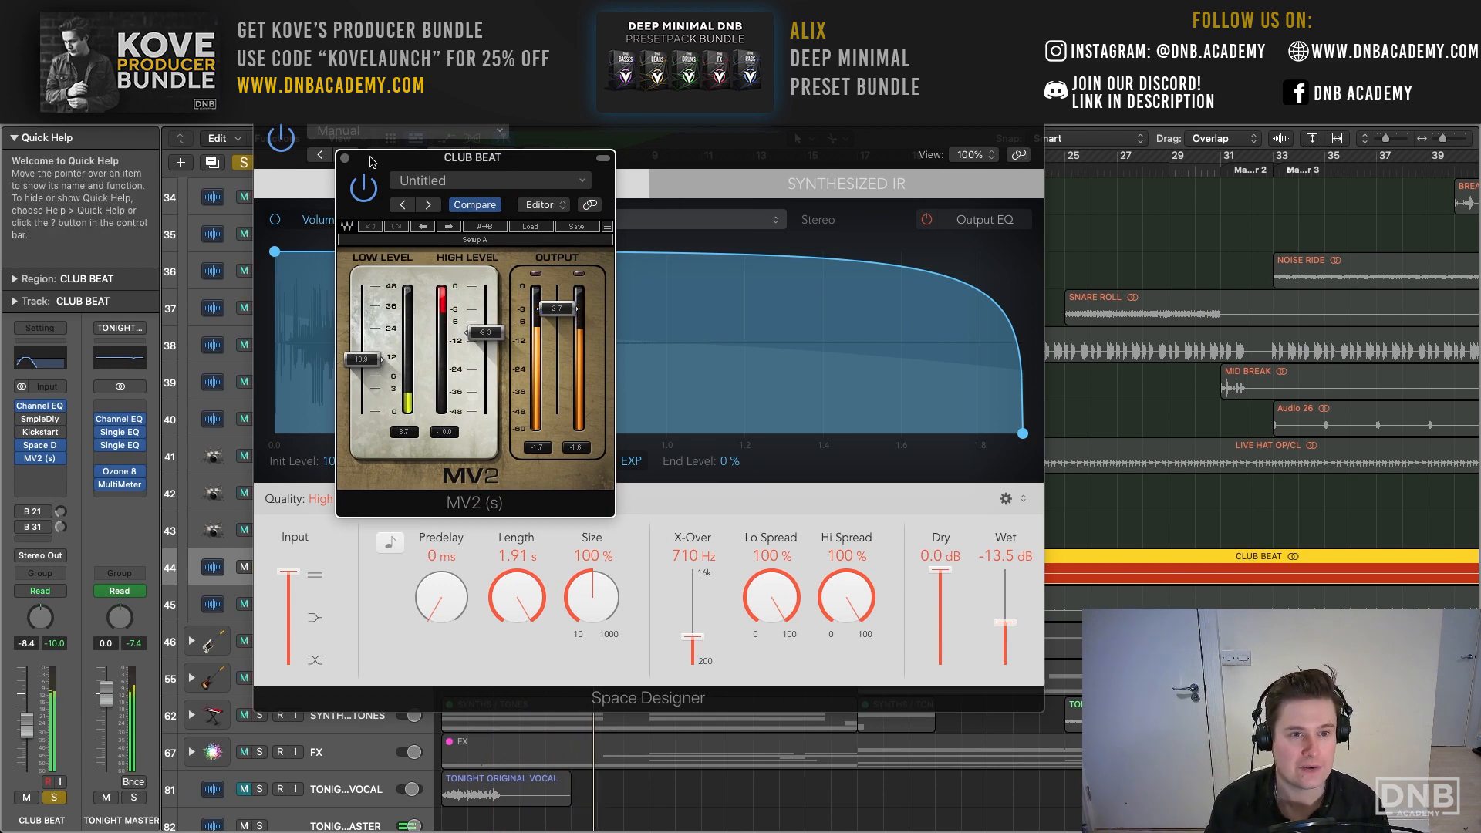
left_click(344, 158)
left_click(263, 109)
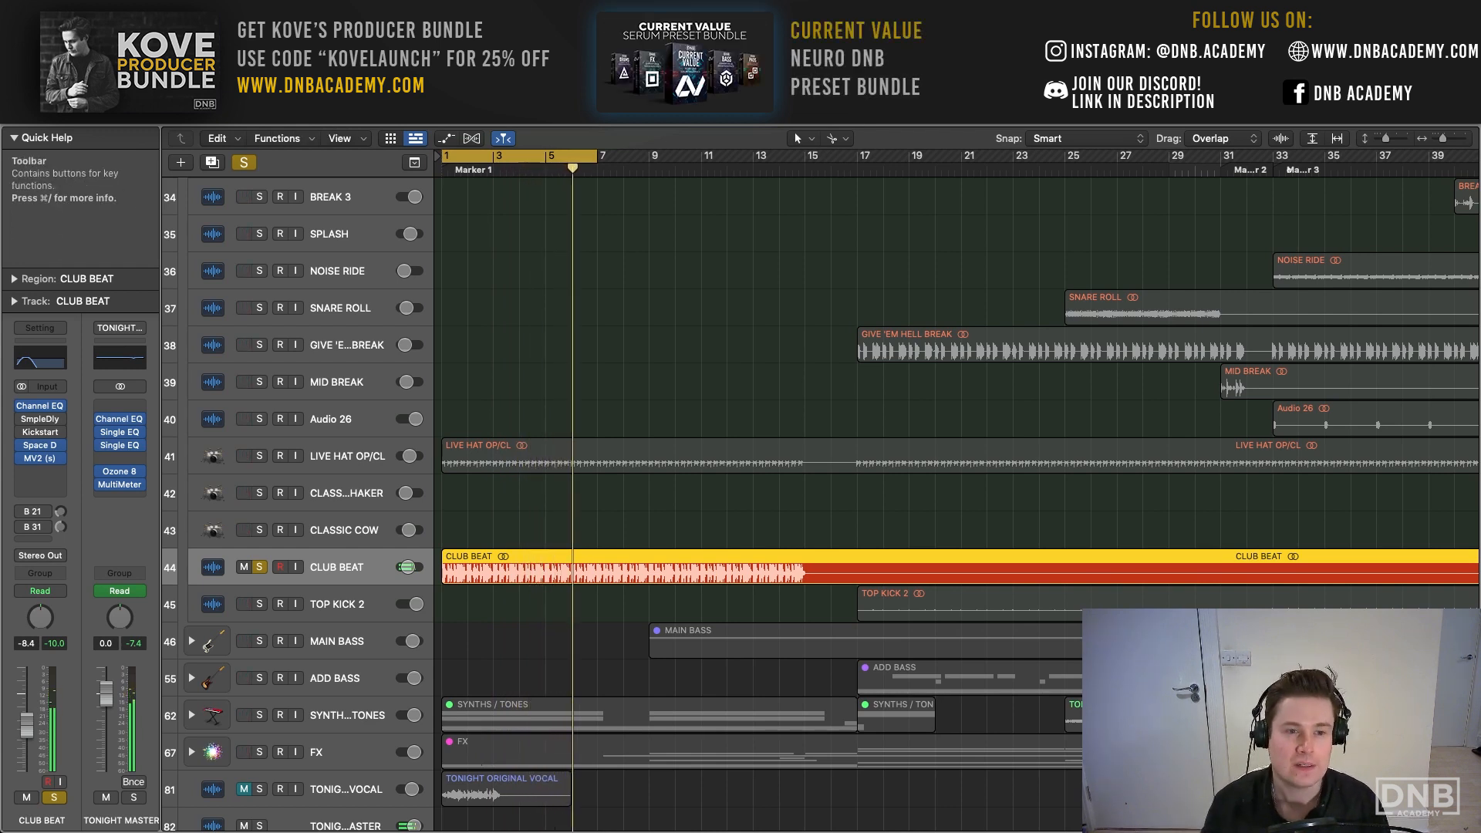
left_click(244, 162)
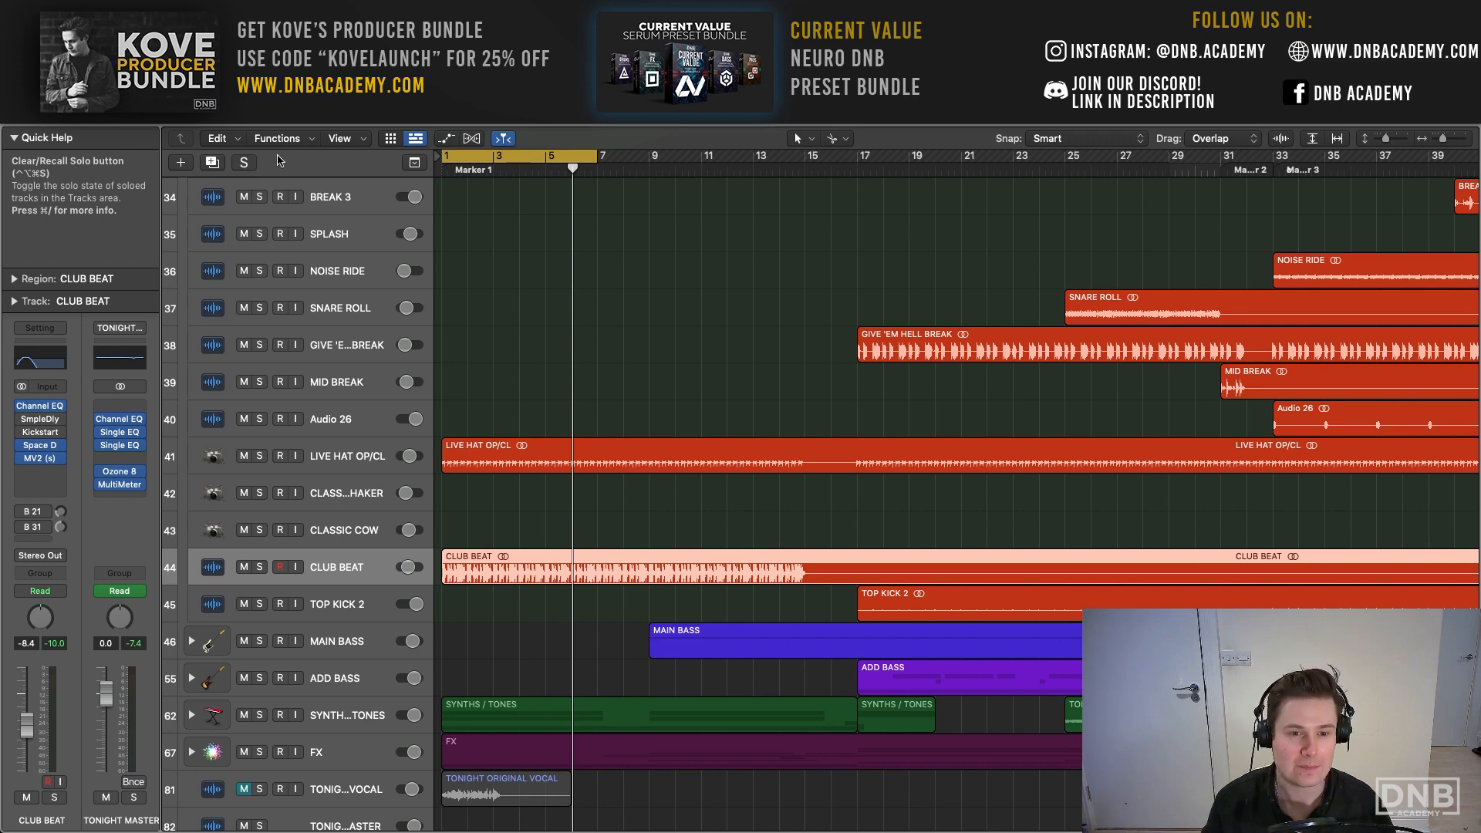
- Set the cycle range to bars 65 to 72 in the second half of the arrangement
scroll(611, 248, "right", 3)
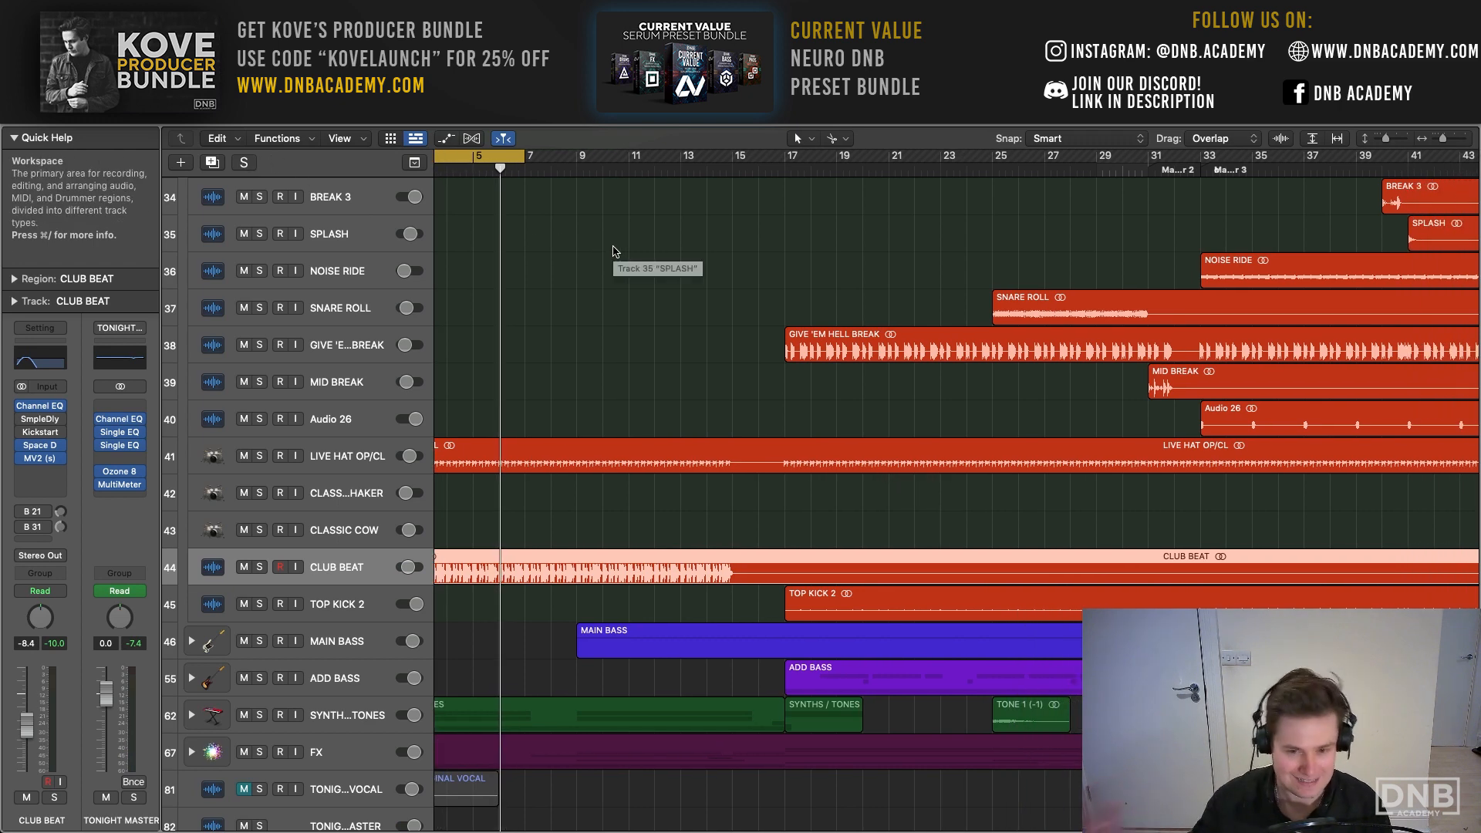
scroll(611, 248, "right", 10)
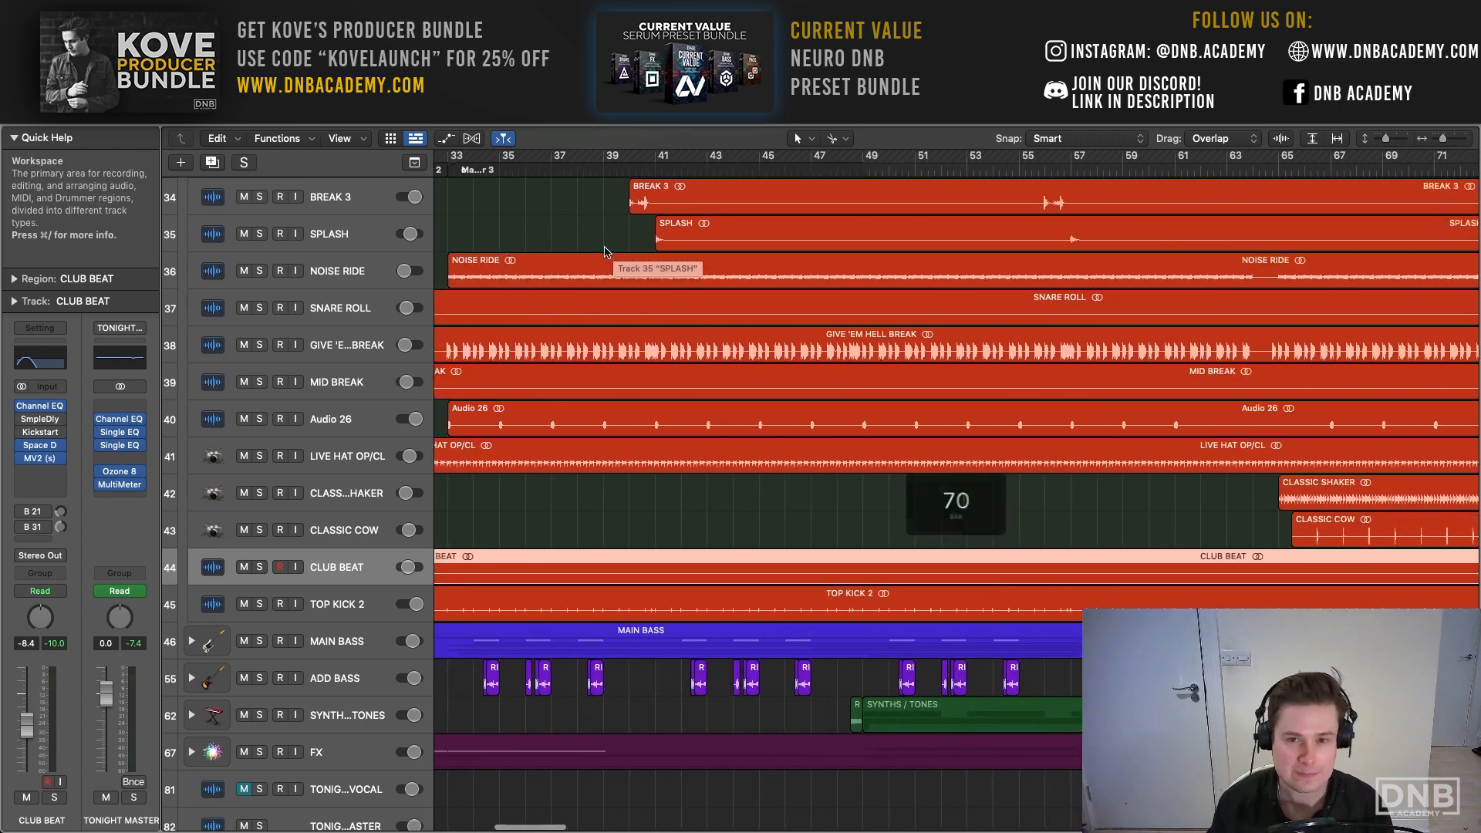
scroll(605, 250, "up", 8)
scroll(605, 249, "up", 7)
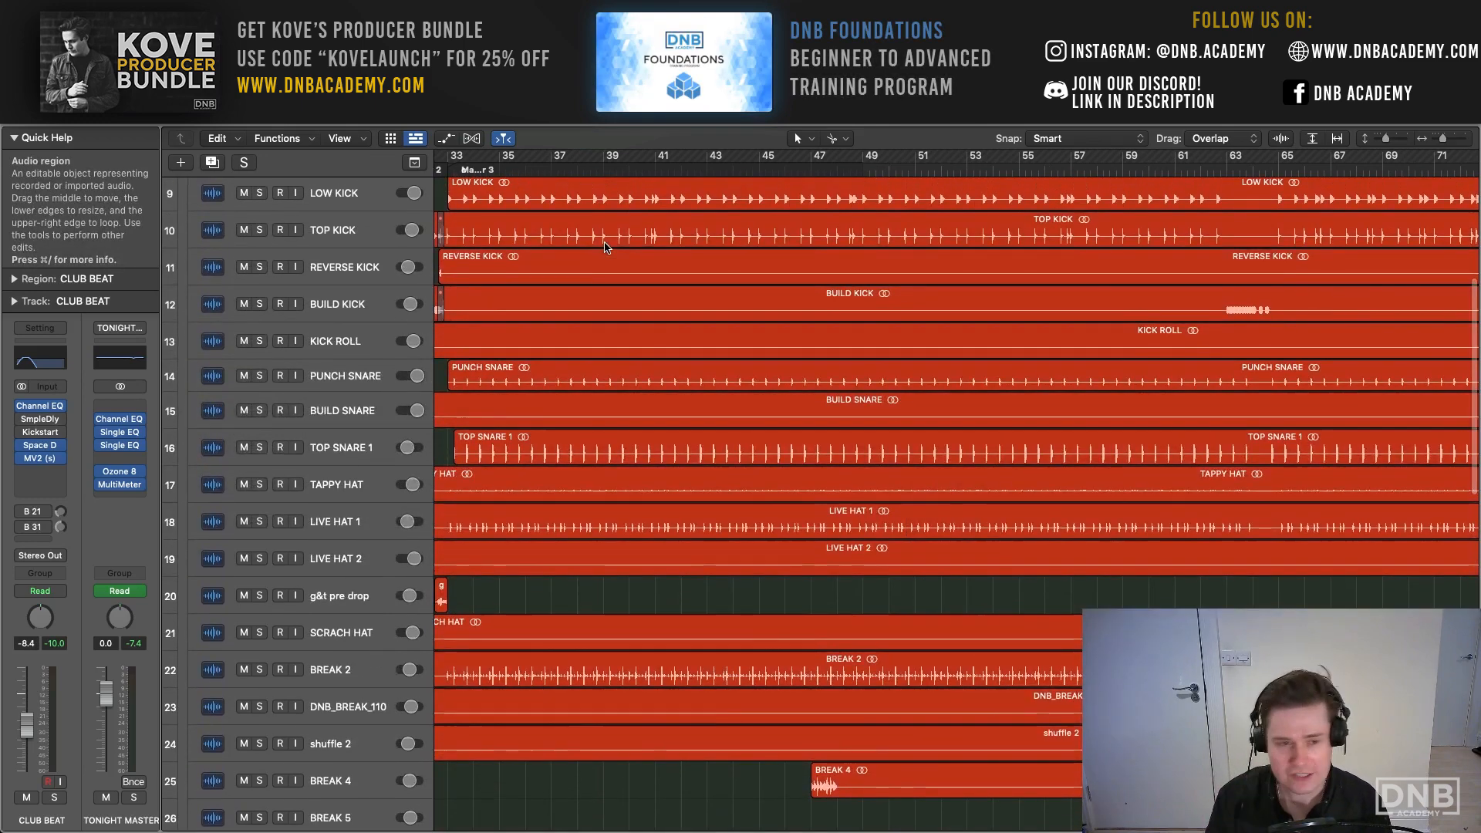
scroll(605, 247, "right", 15)
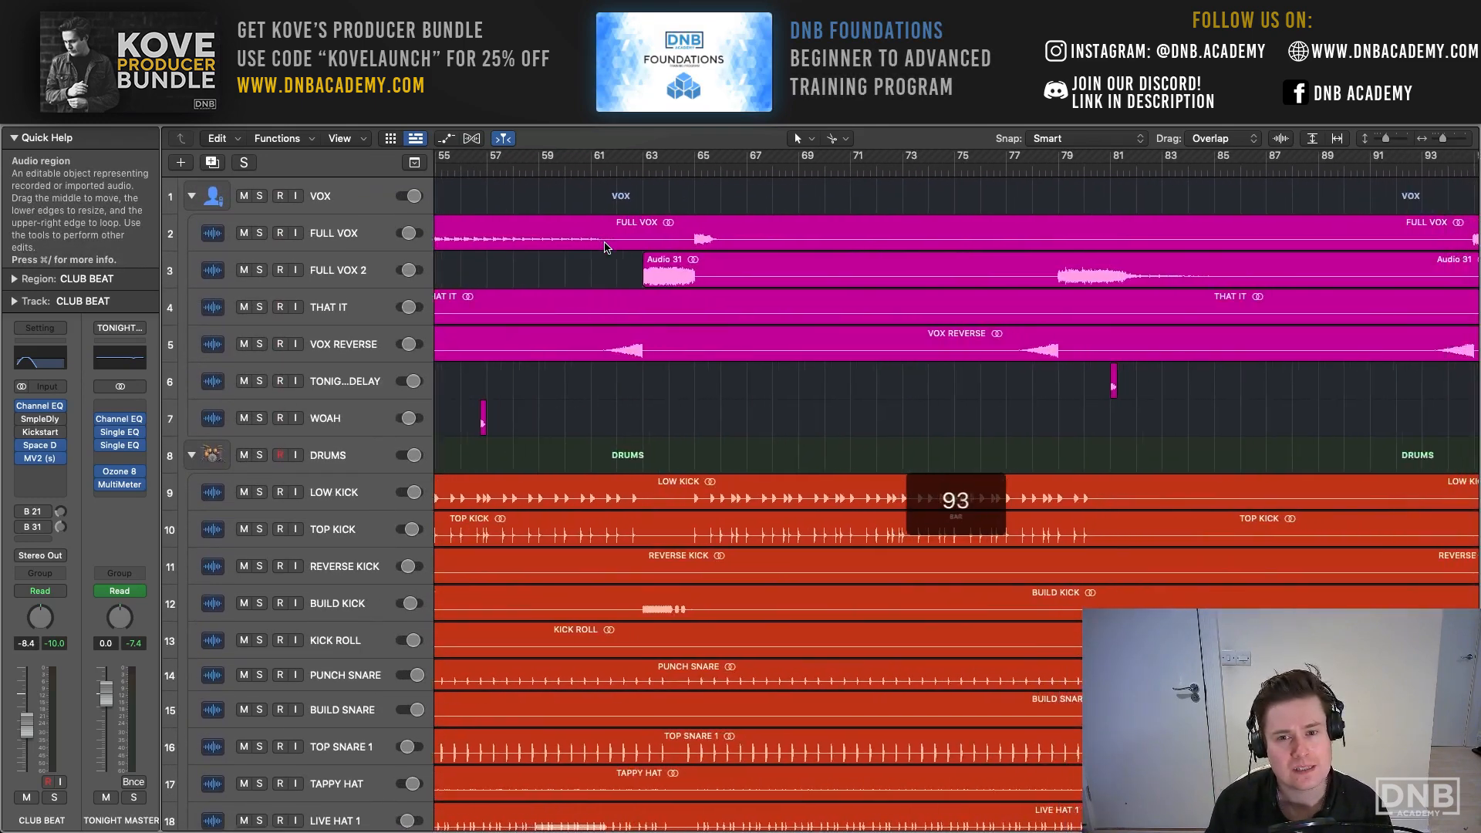
scroll(605, 247, "right", 7)
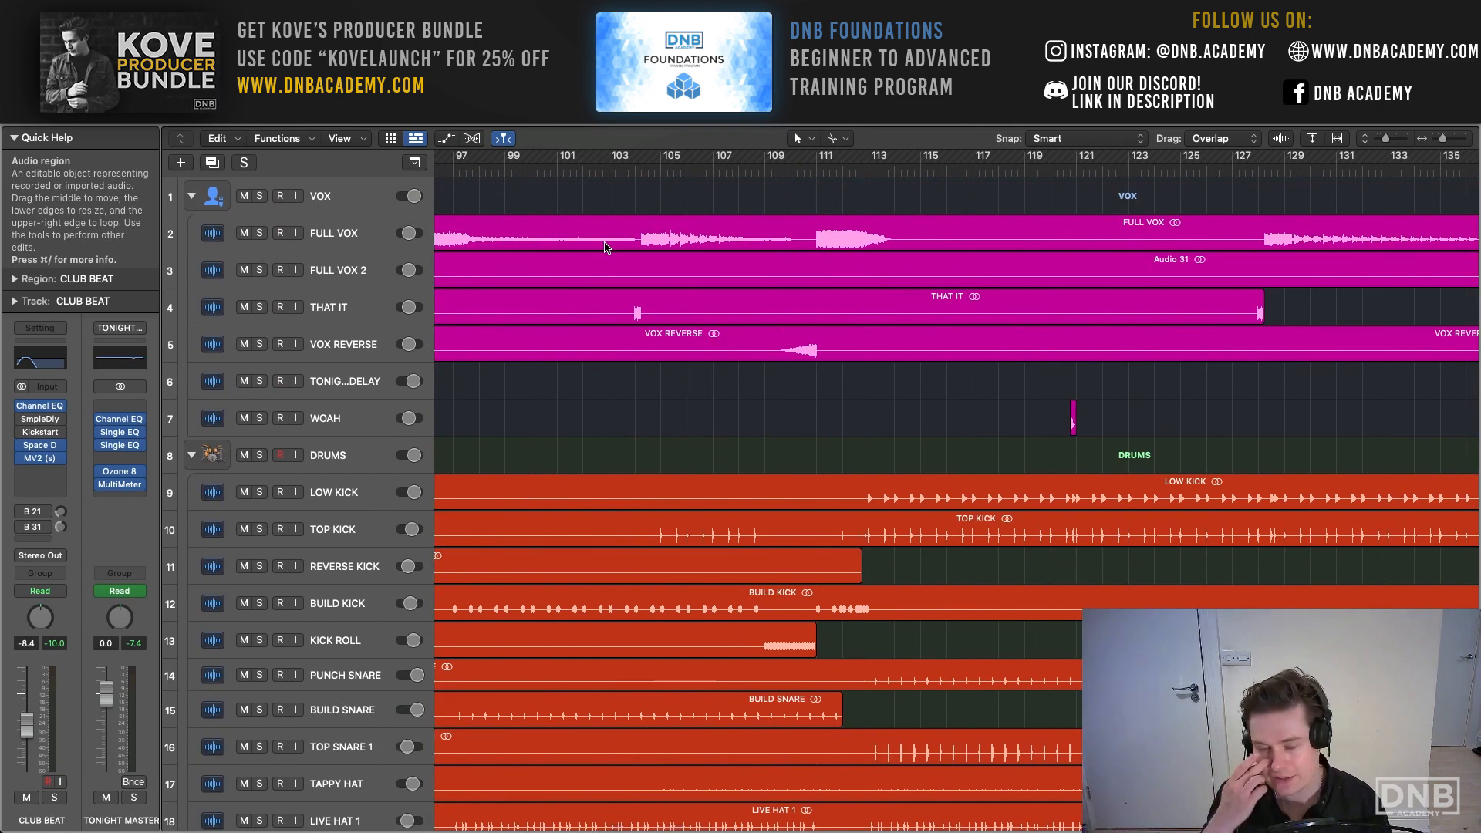
scroll(606, 248, "left", 14)
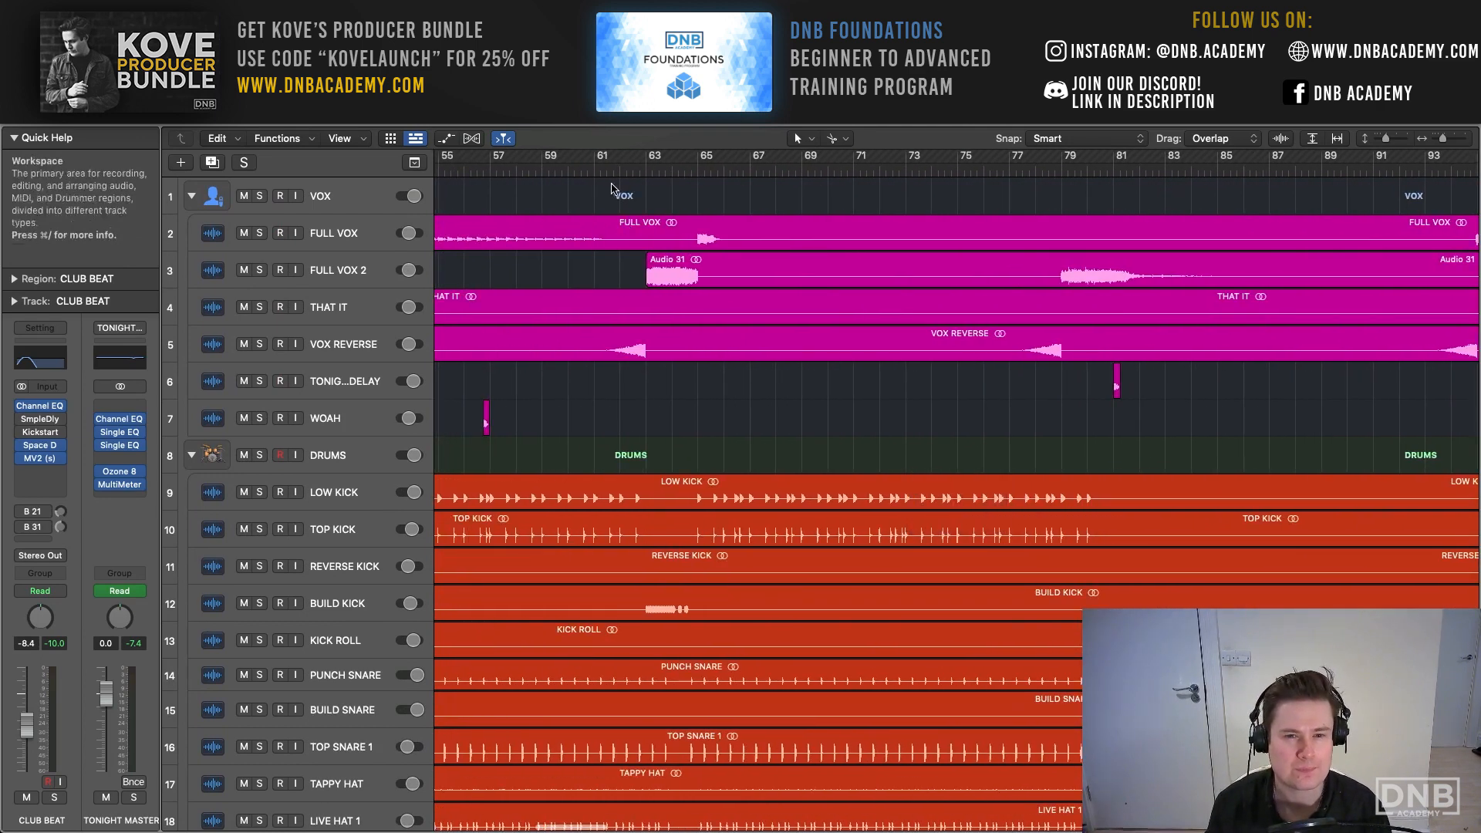
left_click_drag(703, 159, 880, 160)
- Expand the MAIN BASS track stack and play the cycled section with it soloed
scroll(777, 302, "down", 10)
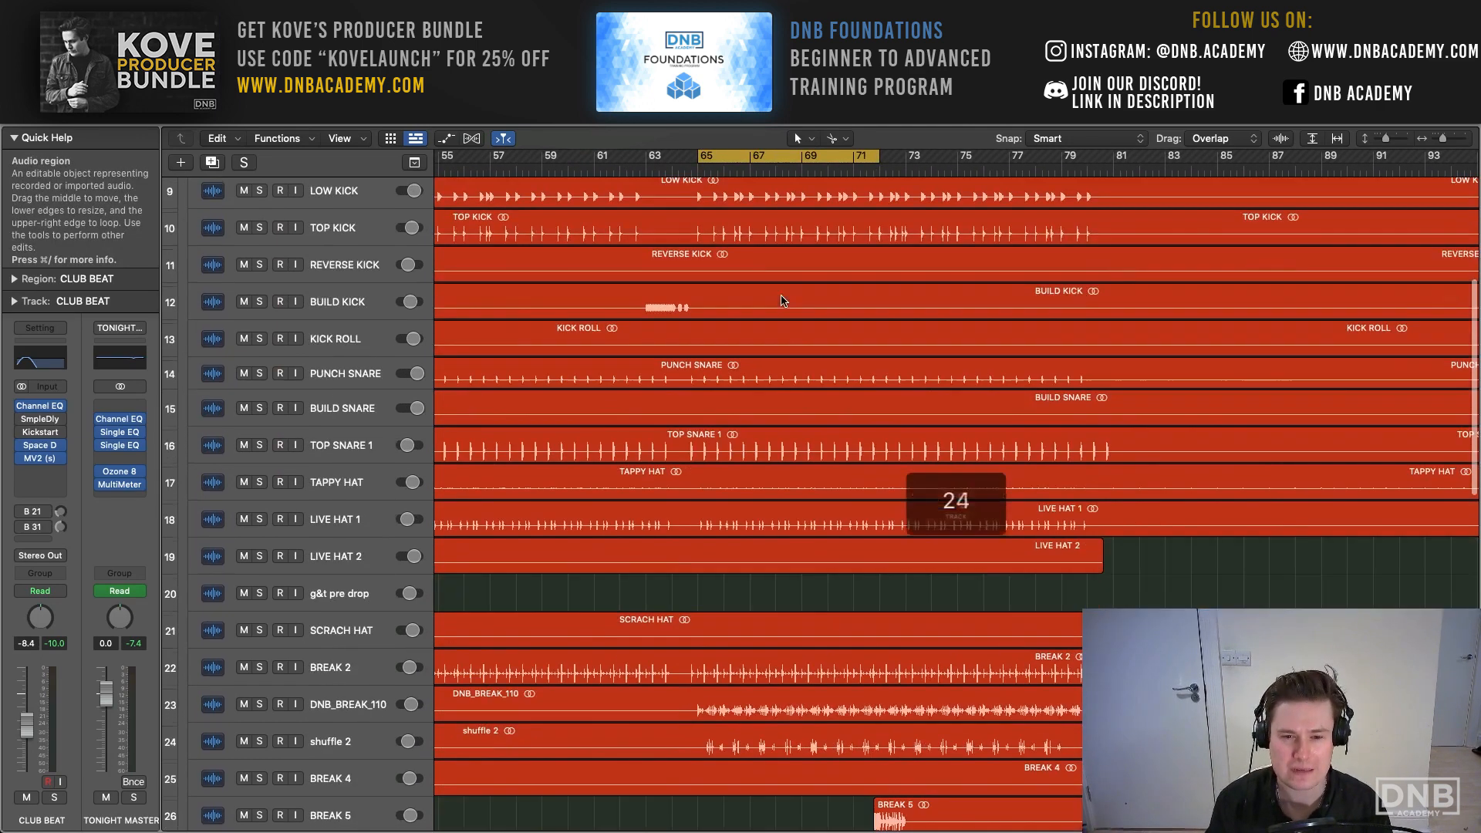
scroll(777, 301, "down", 10)
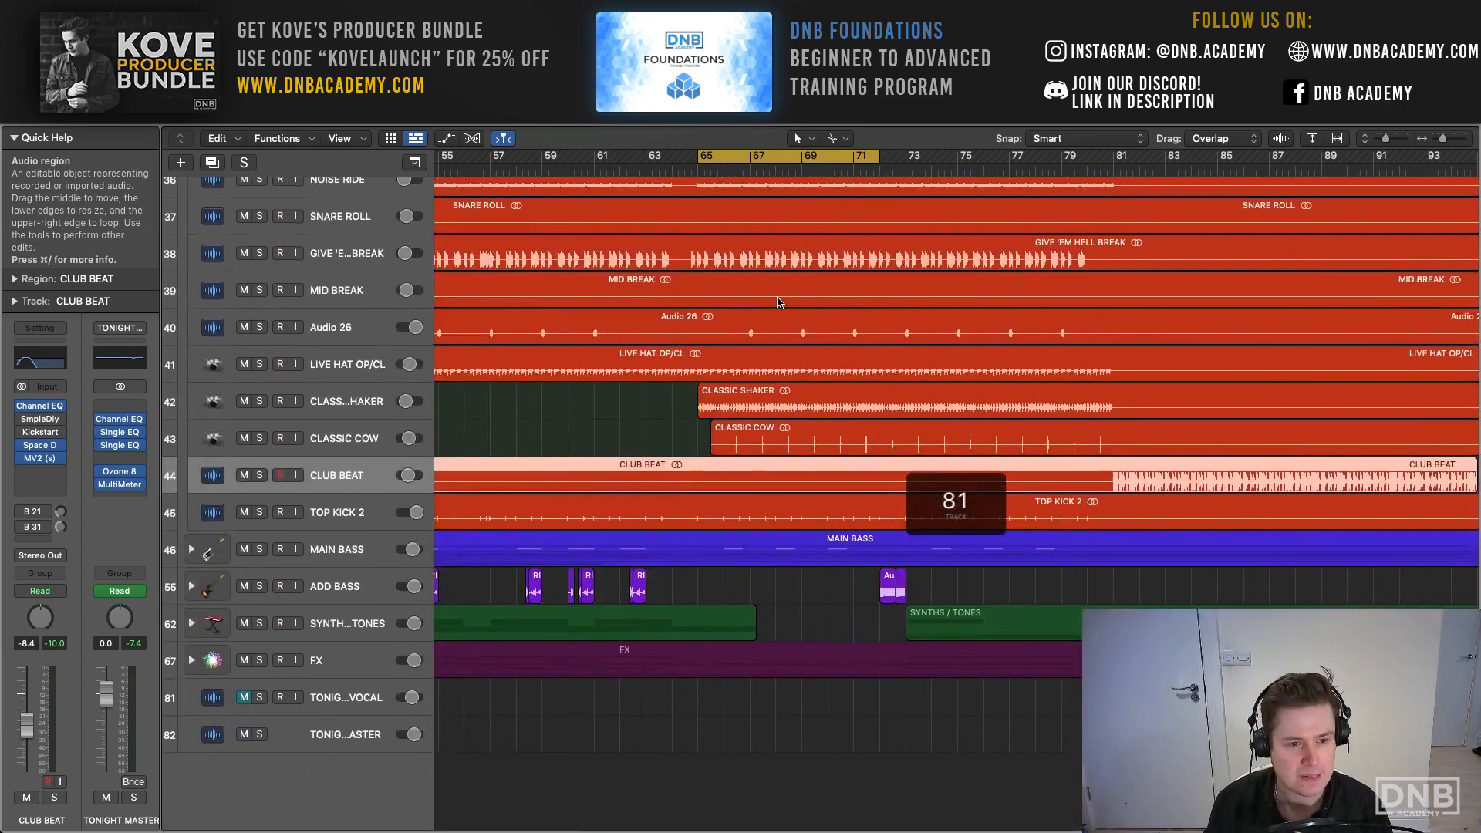
left_click(259, 554)
scroll(550, 558, "down", 5)
scroll(551, 558, "up", 1)
scroll(551, 558, "up", 1)
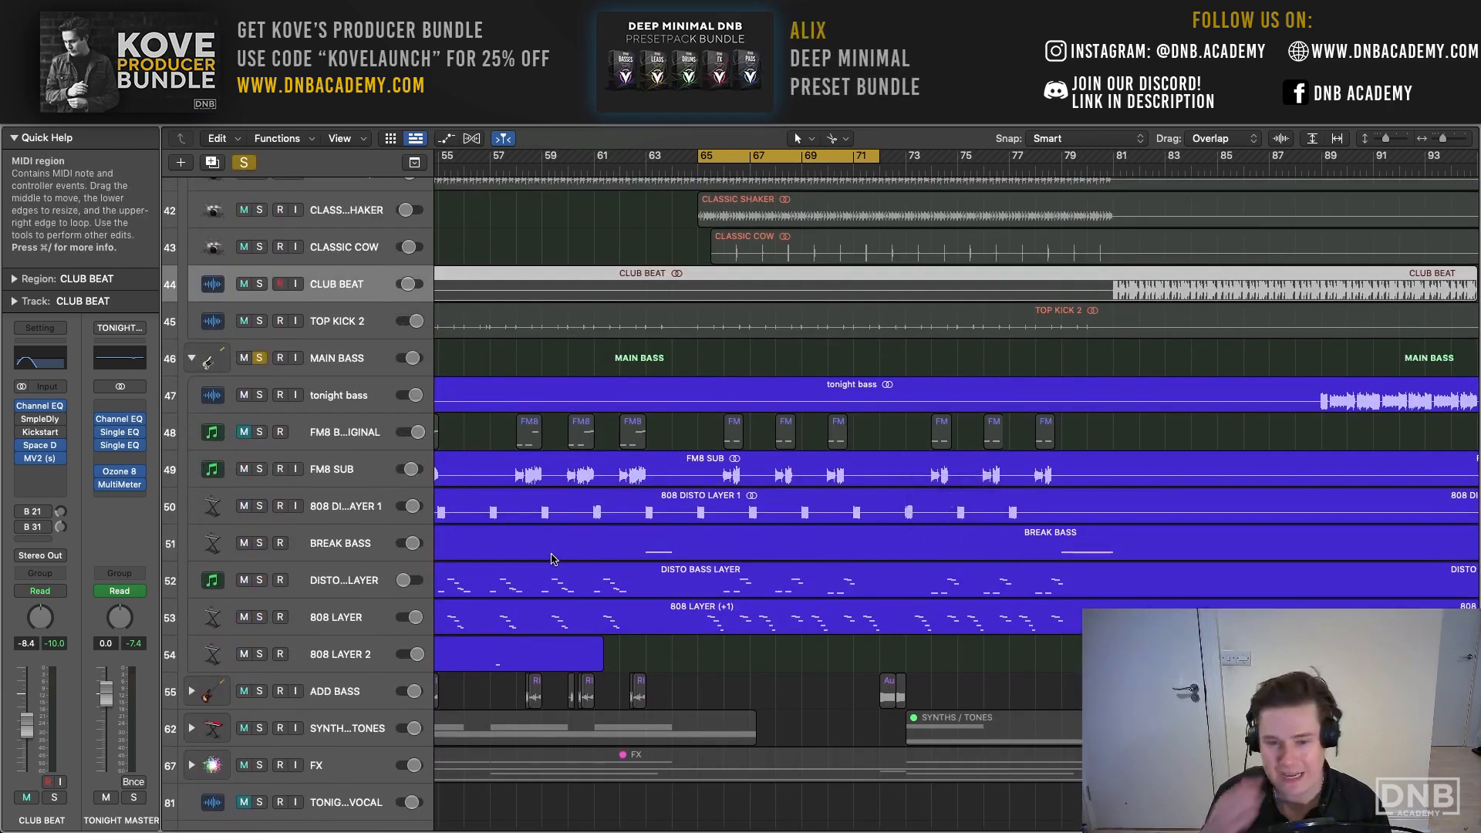
key("space")
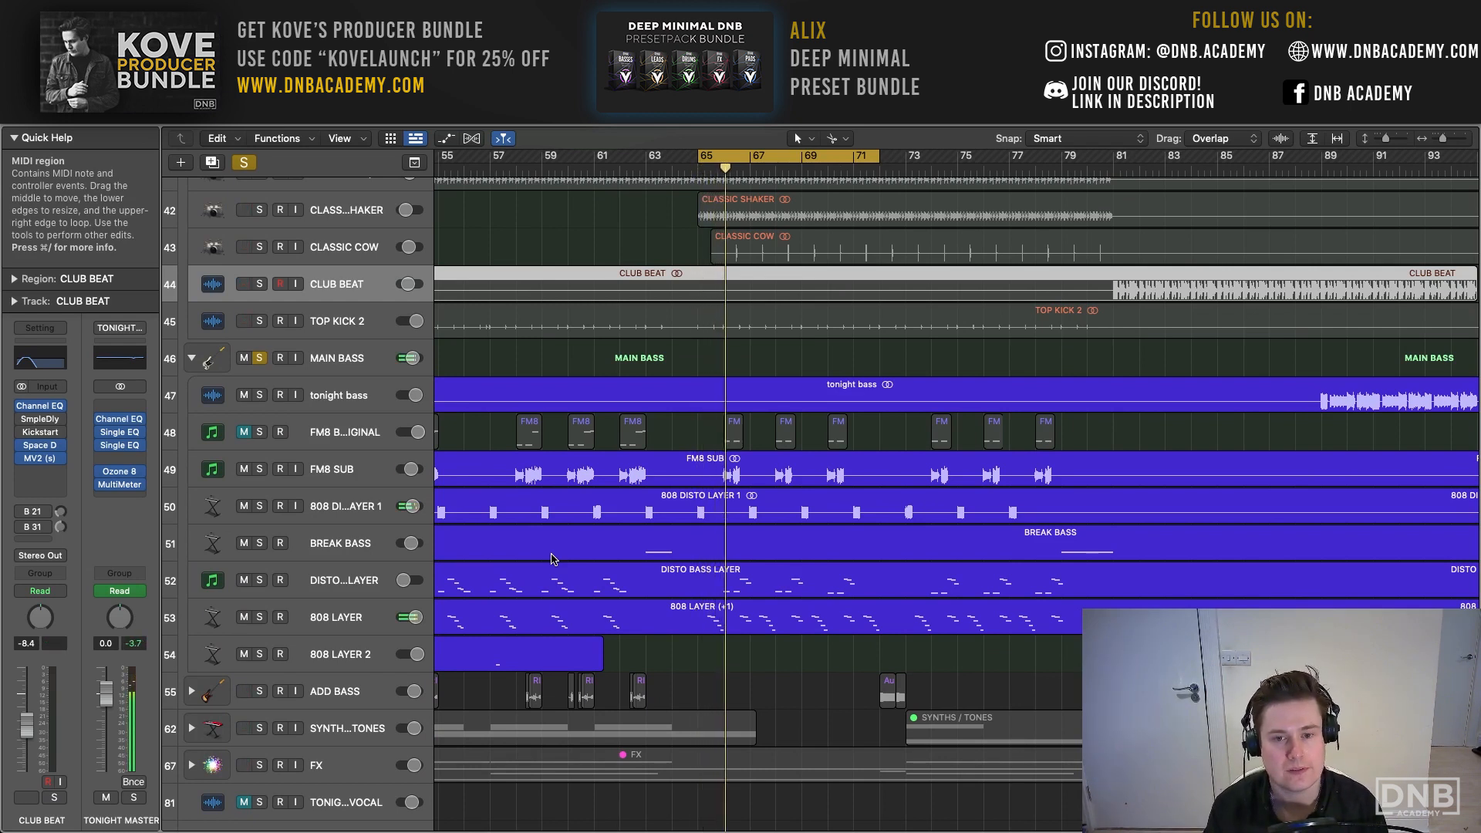
- Expand the ADD BASS track stack and solo it together with MAIN BASS during playback
left_click(192, 691)
scroll(227, 617, "down", 5)
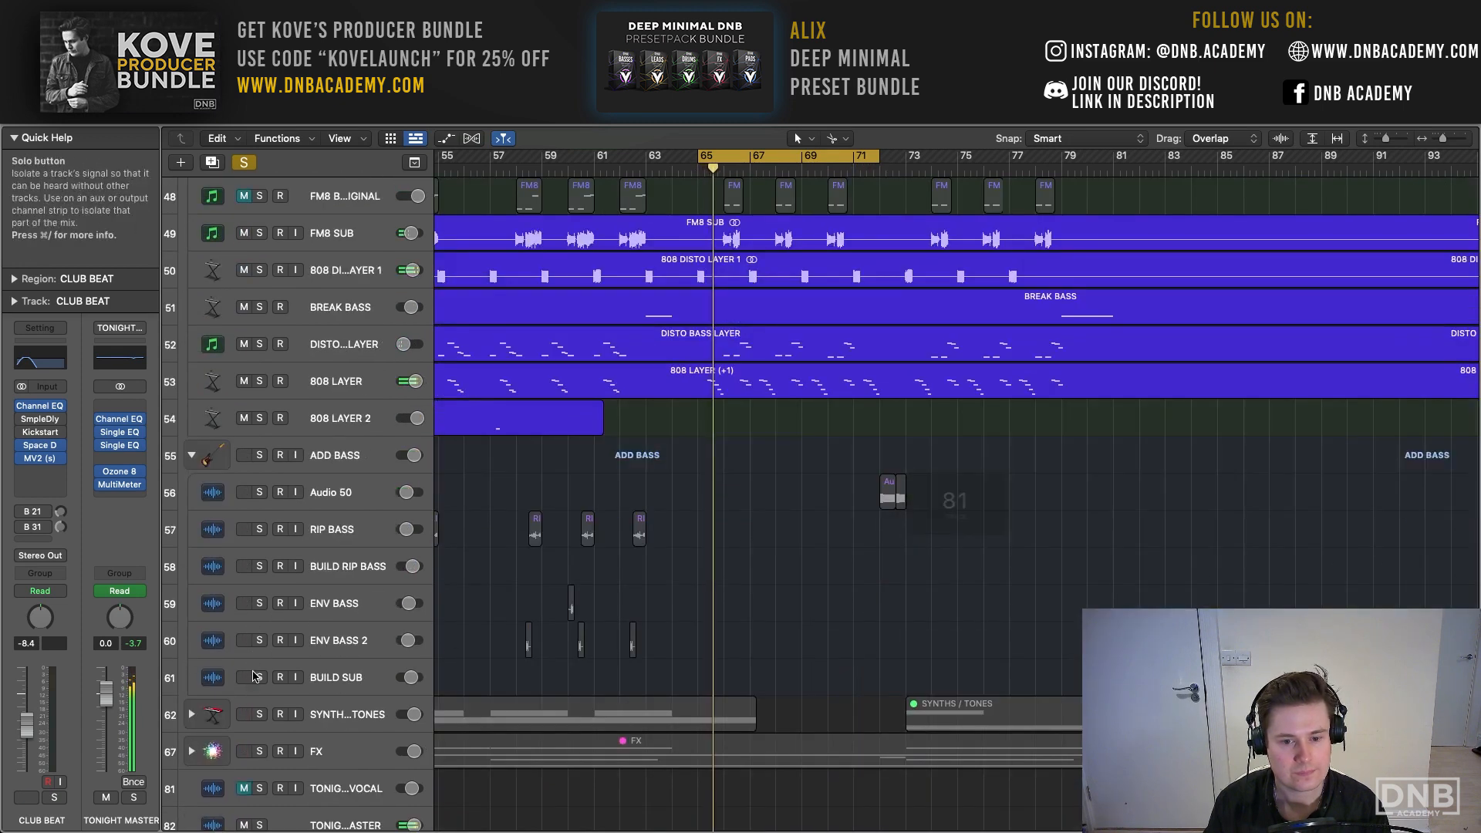
left_click(259, 455)
scroll(553, 453, "up", 4)
scroll(549, 463, "up", 15)
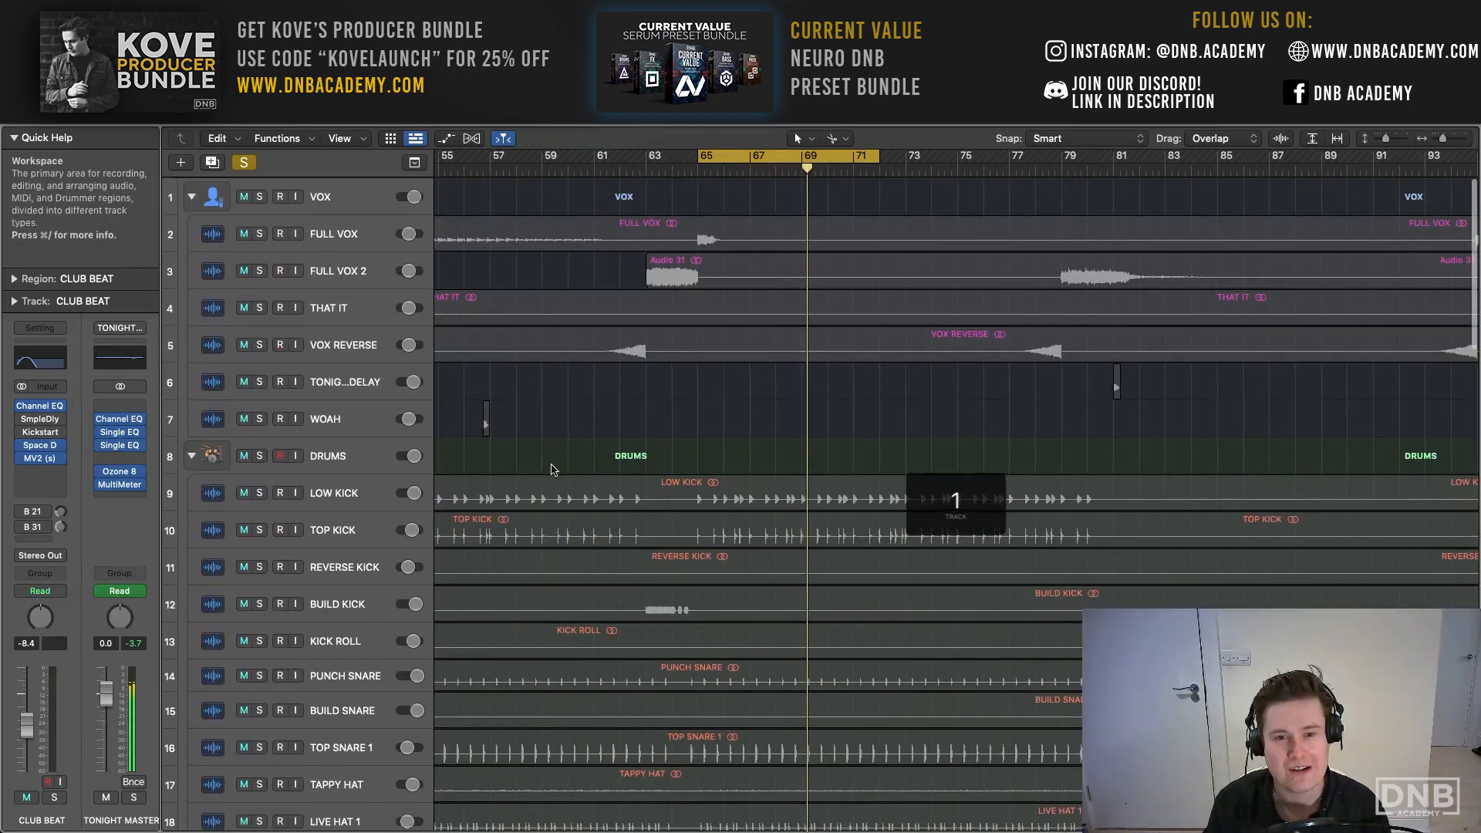
- Clear all track solos and listen to the full mix of the cycled section
scroll(552, 470, "down", 8)
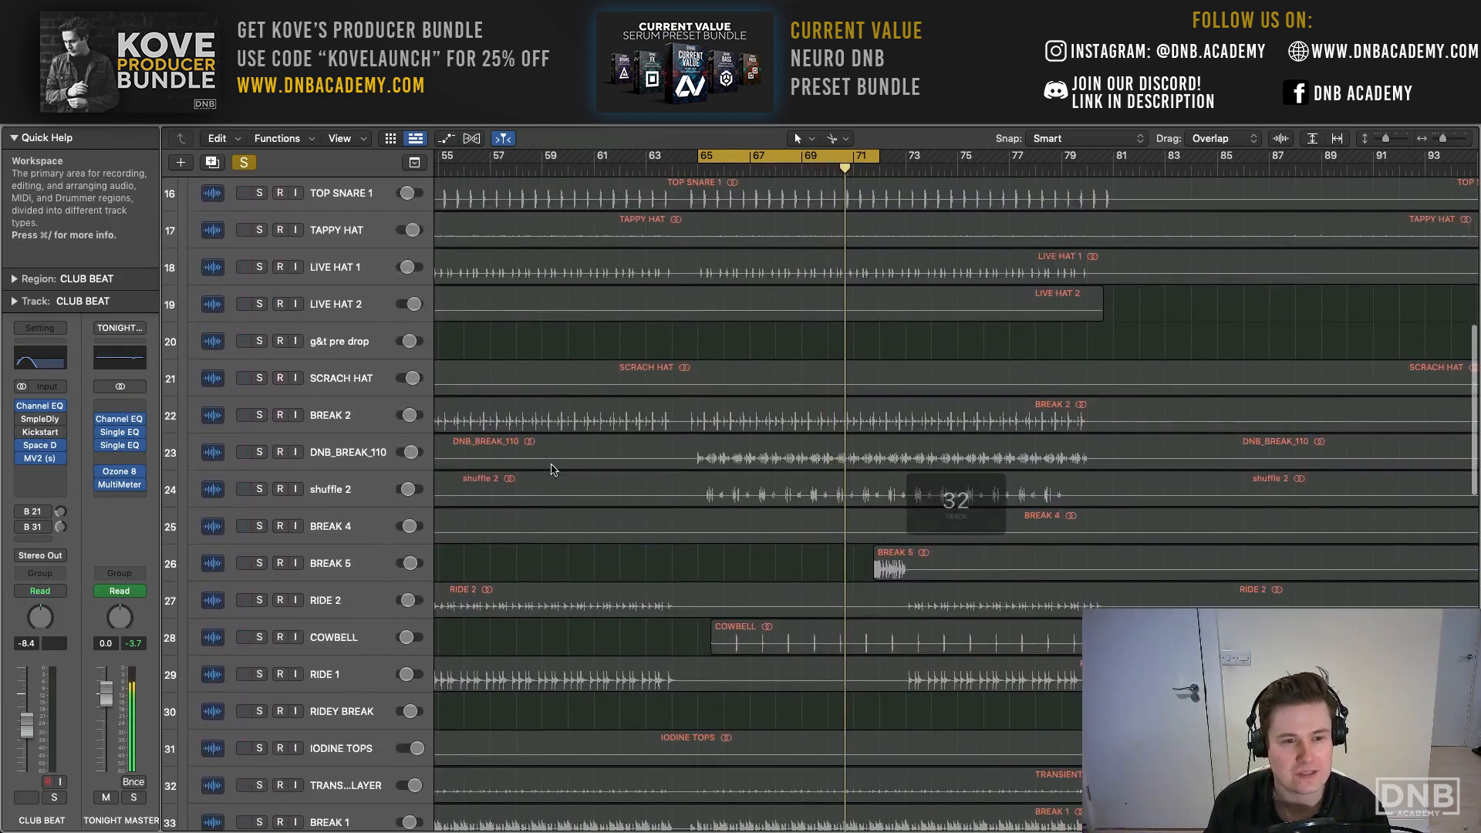
scroll(552, 469, "down", 10)
scroll(552, 479, "down", 7)
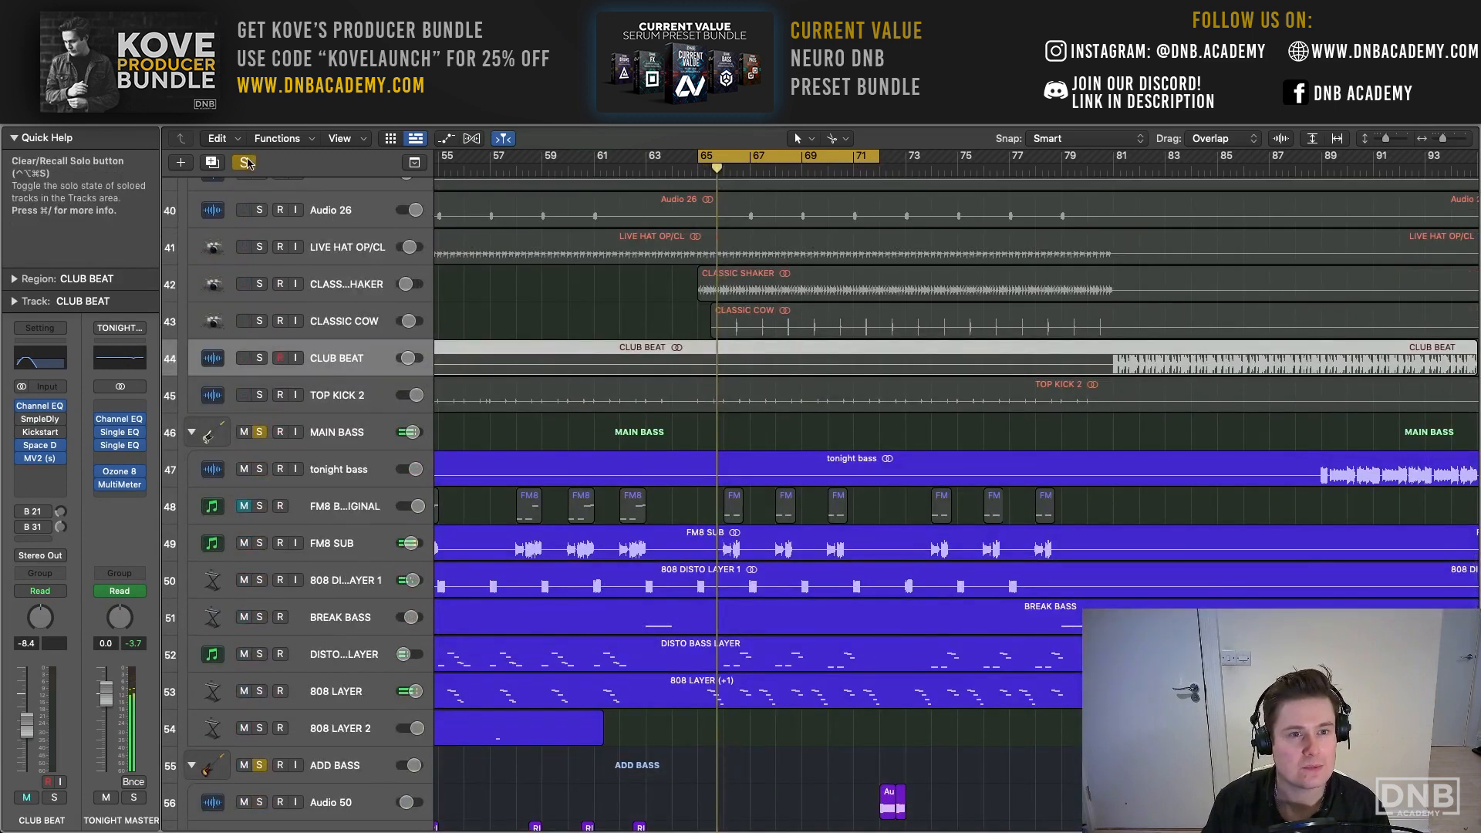
left_click(244, 163)
key("space")
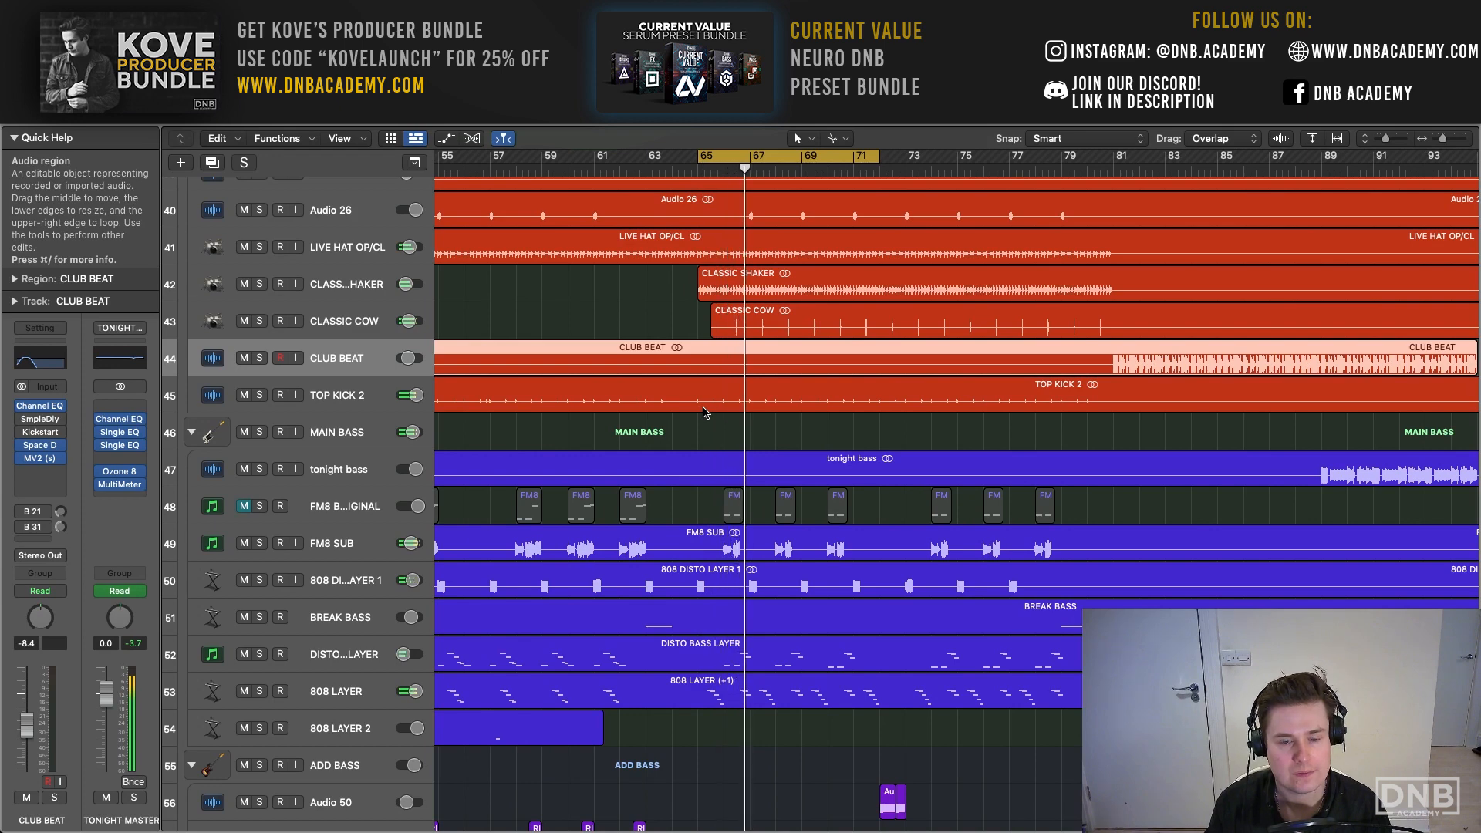
- Set the cycle range to bars 33 to 47 and play it with the MAIN BASS and ADD BASS stacks soloed
scroll(664, 171, "left", 10)
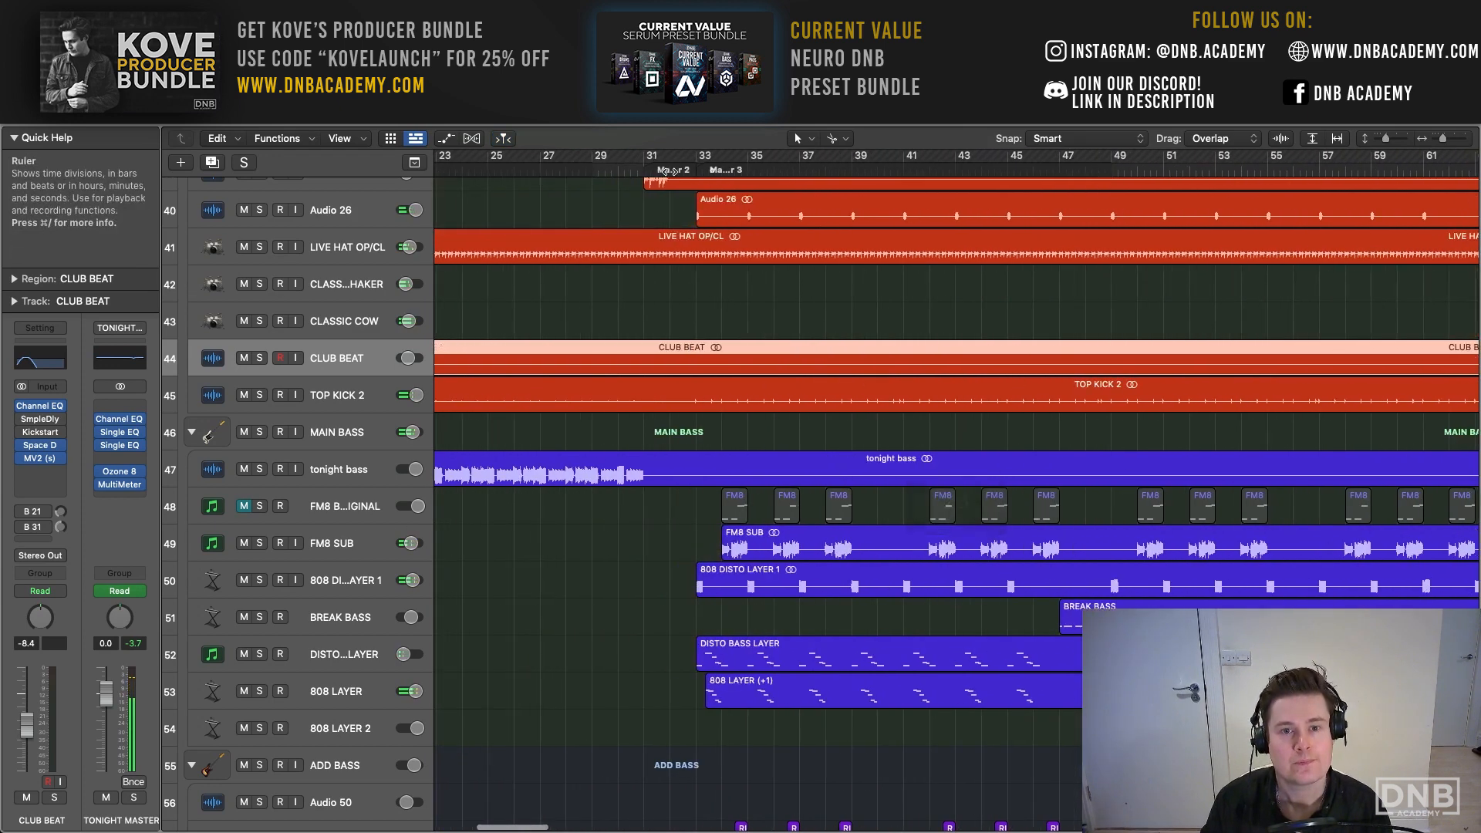
left_click_drag(697, 171, 1058, 185)
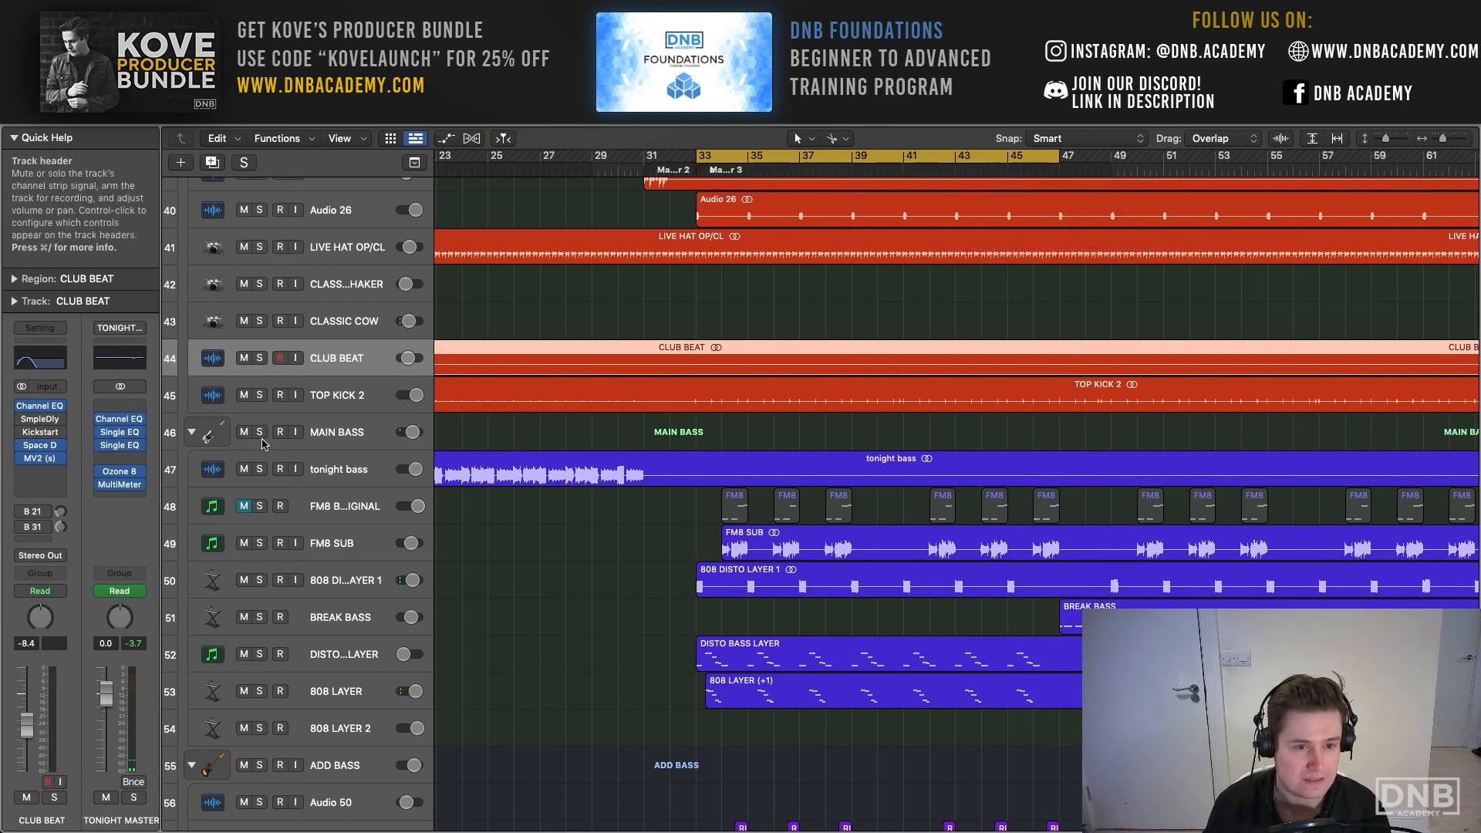
key("space")
left_click(260, 433)
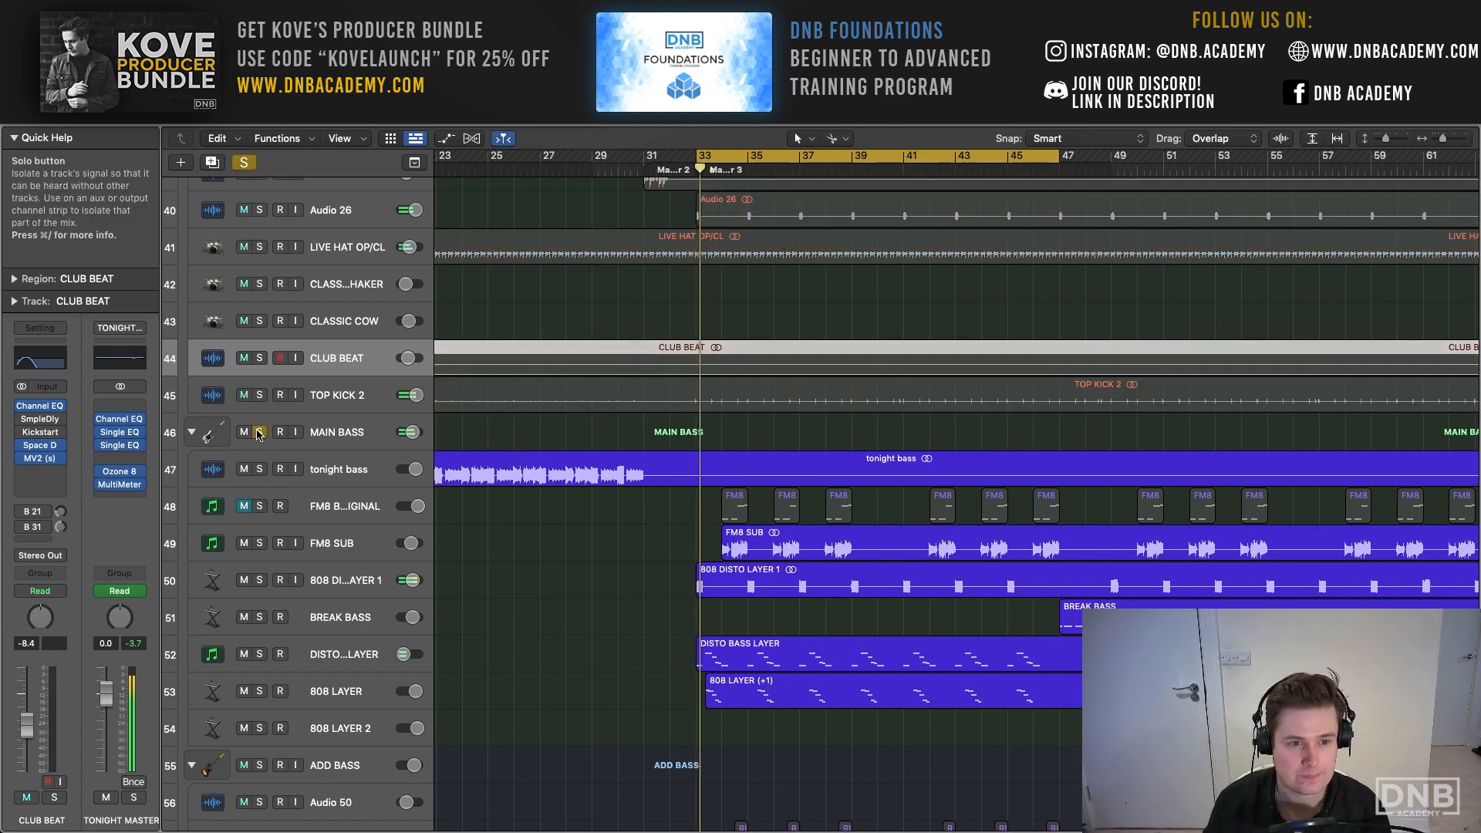
left_click(260, 765)
scroll(475, 722, "down", 4)
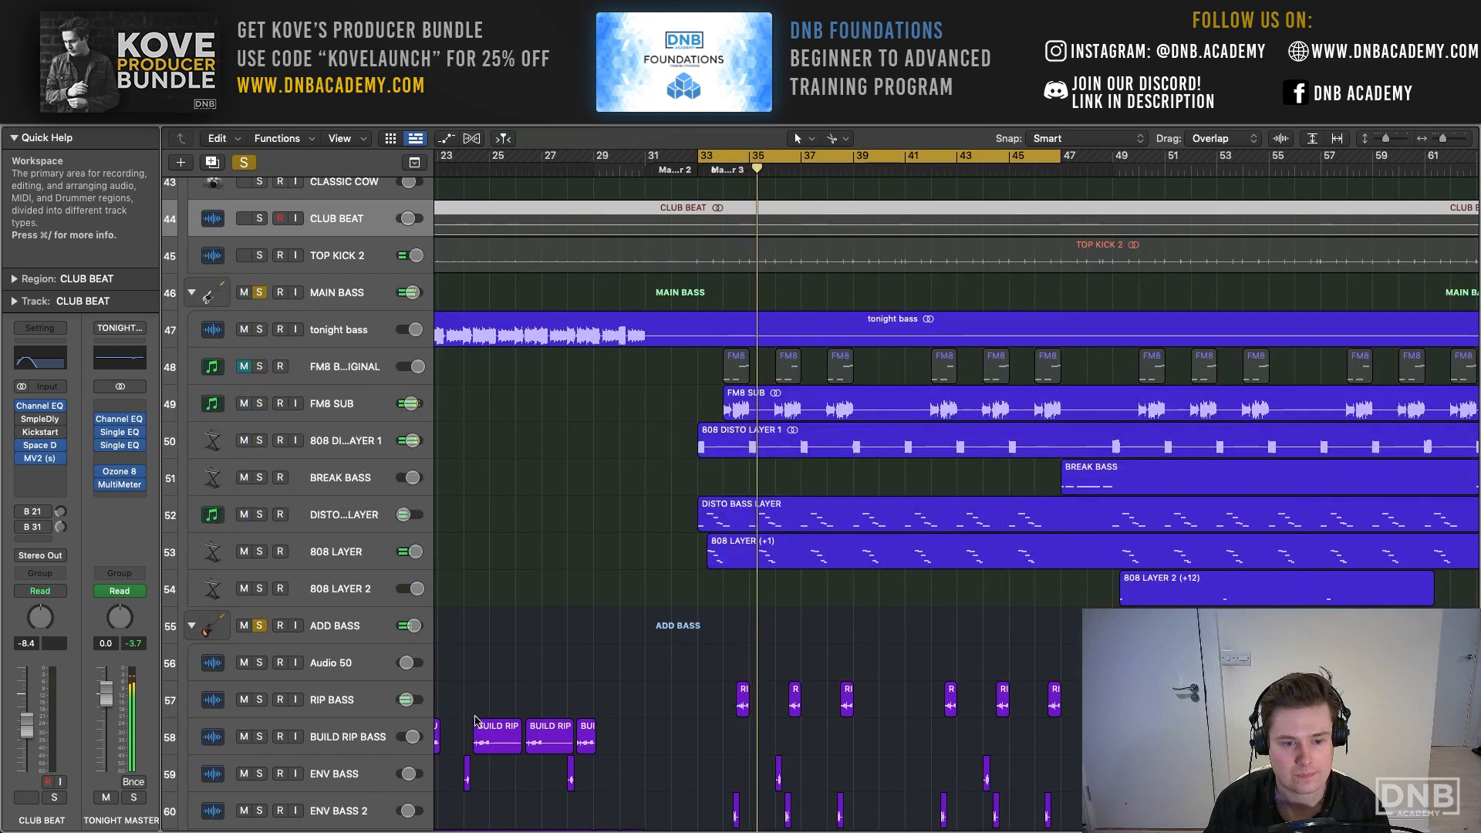
scroll(475, 721, "right", 5)
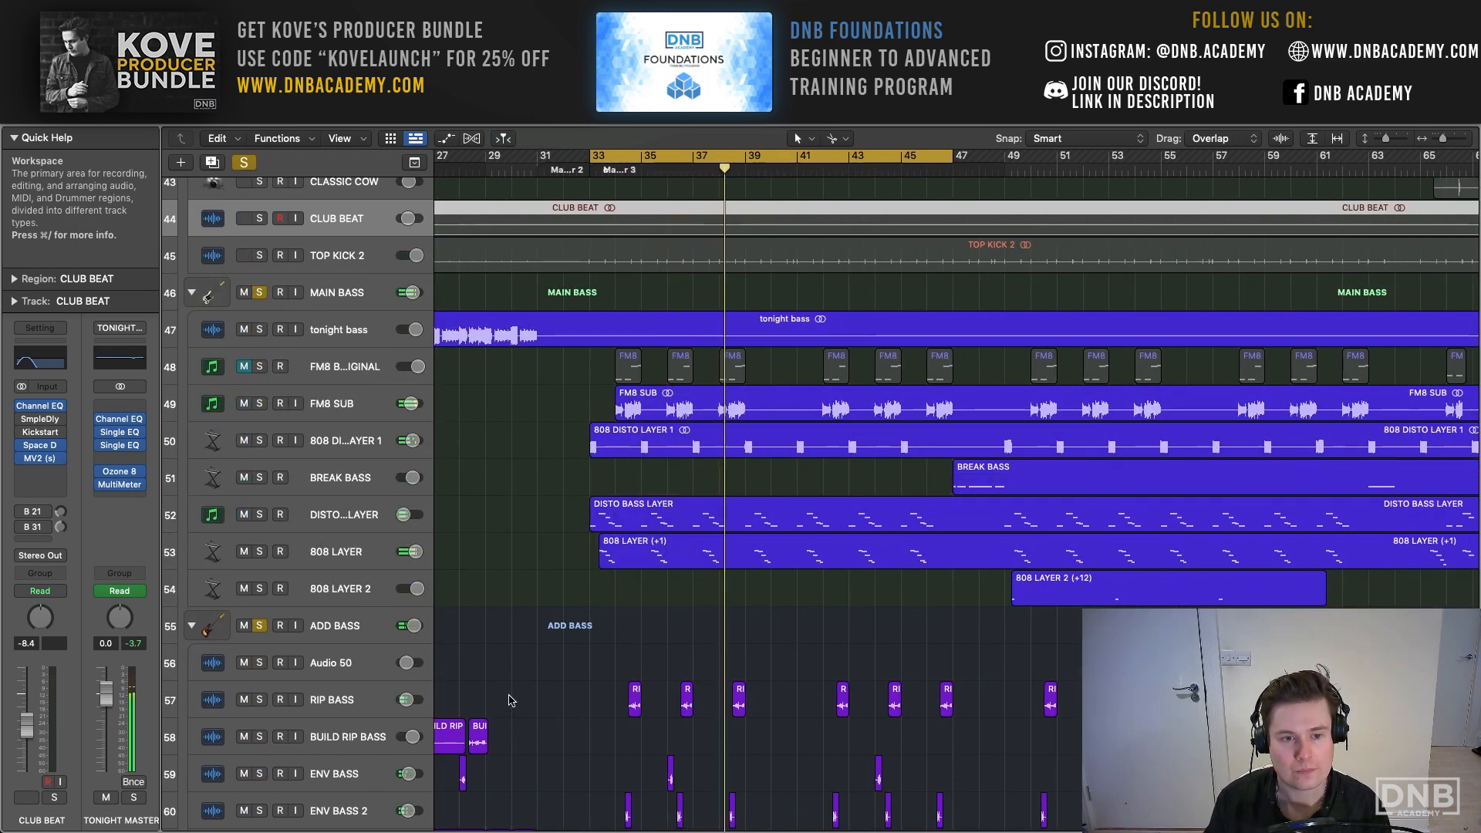
scroll(520, 682, "down", 1)
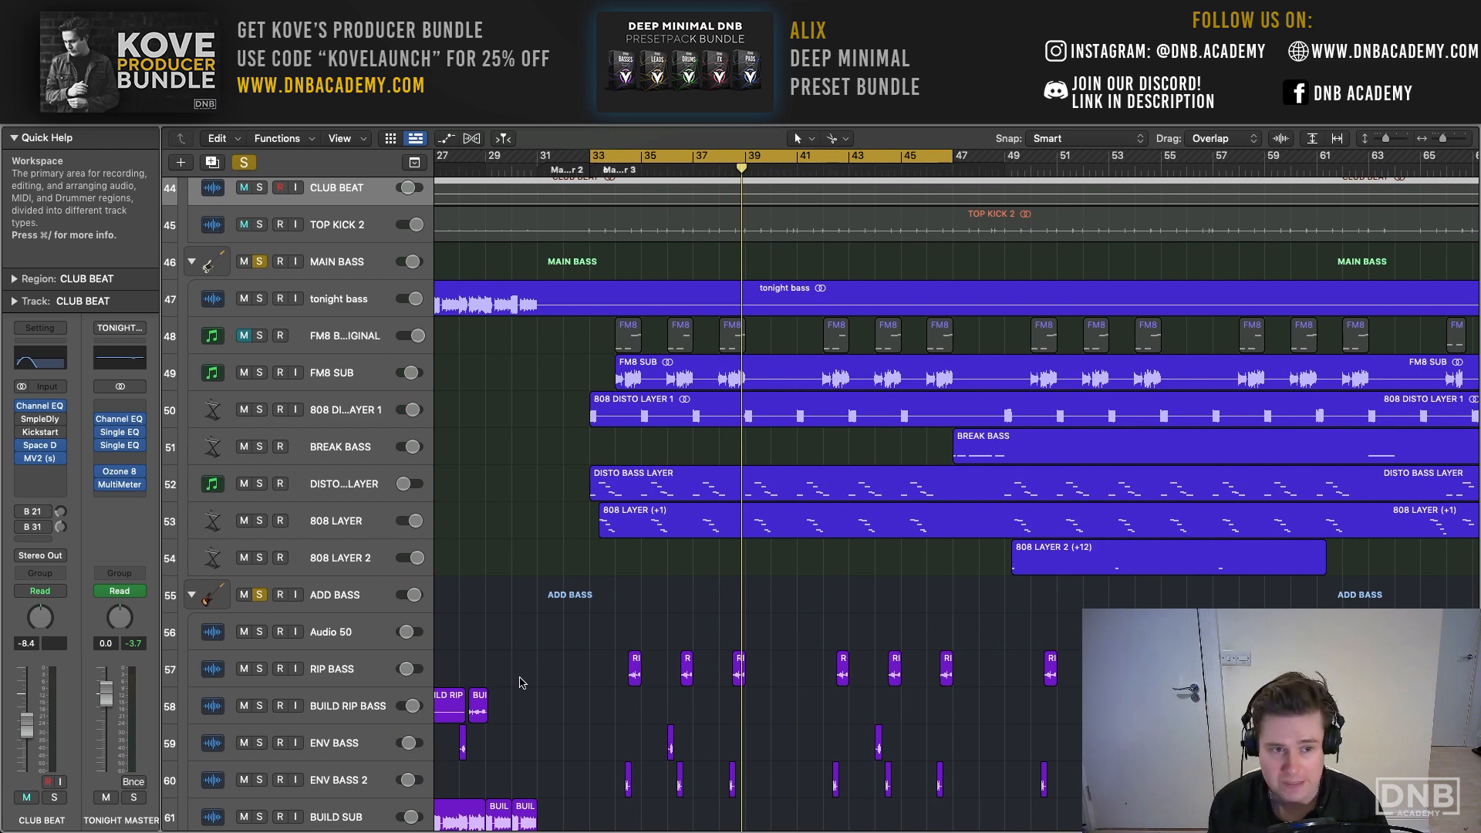
- Select the DISTO BASS LAYER track, collapse Quick Help and widen the timeline display around the first drop
scroll(520, 683, "down", 1)
left_click(368, 460)
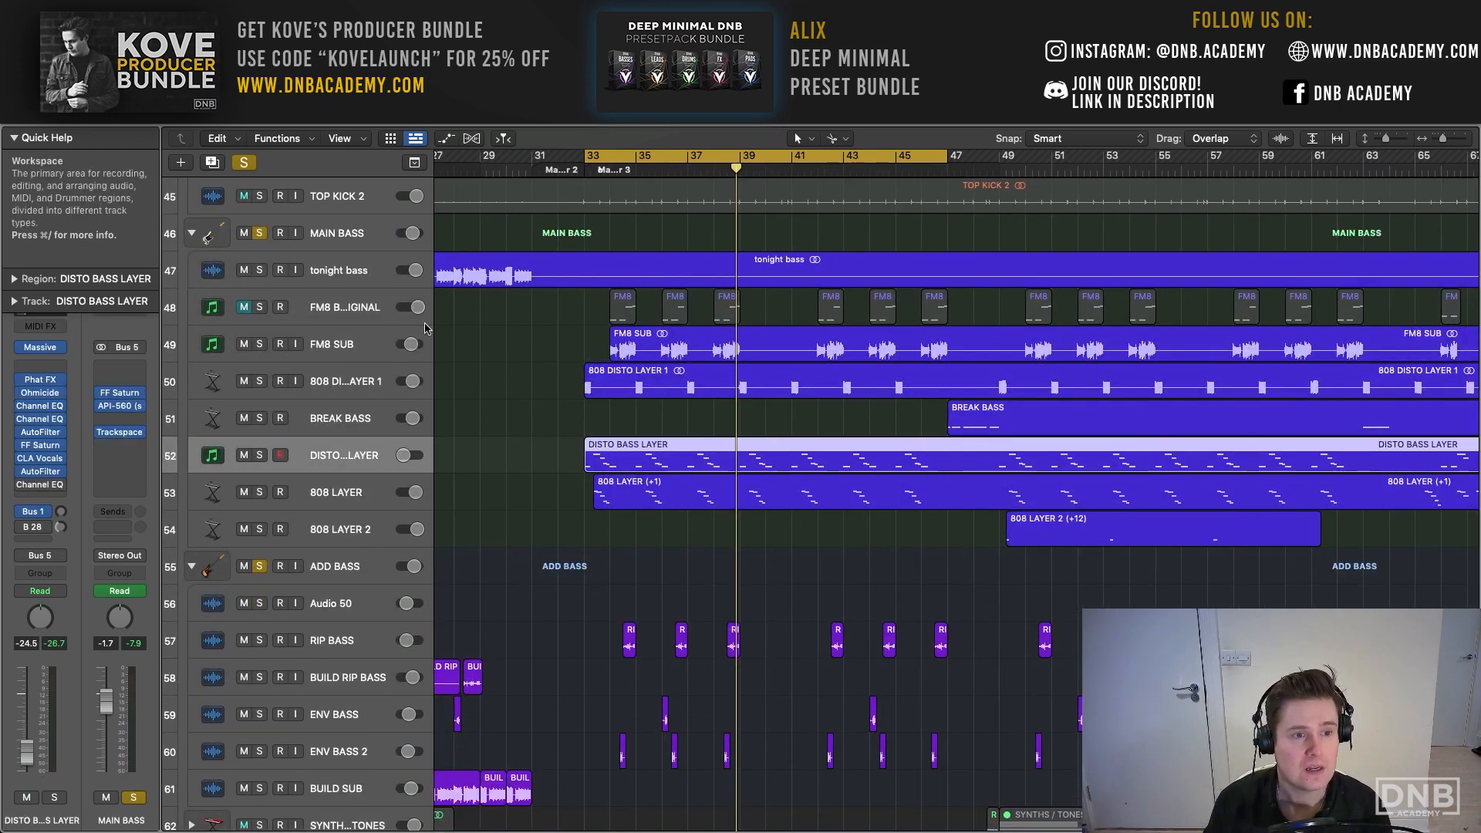
left_click(14, 139)
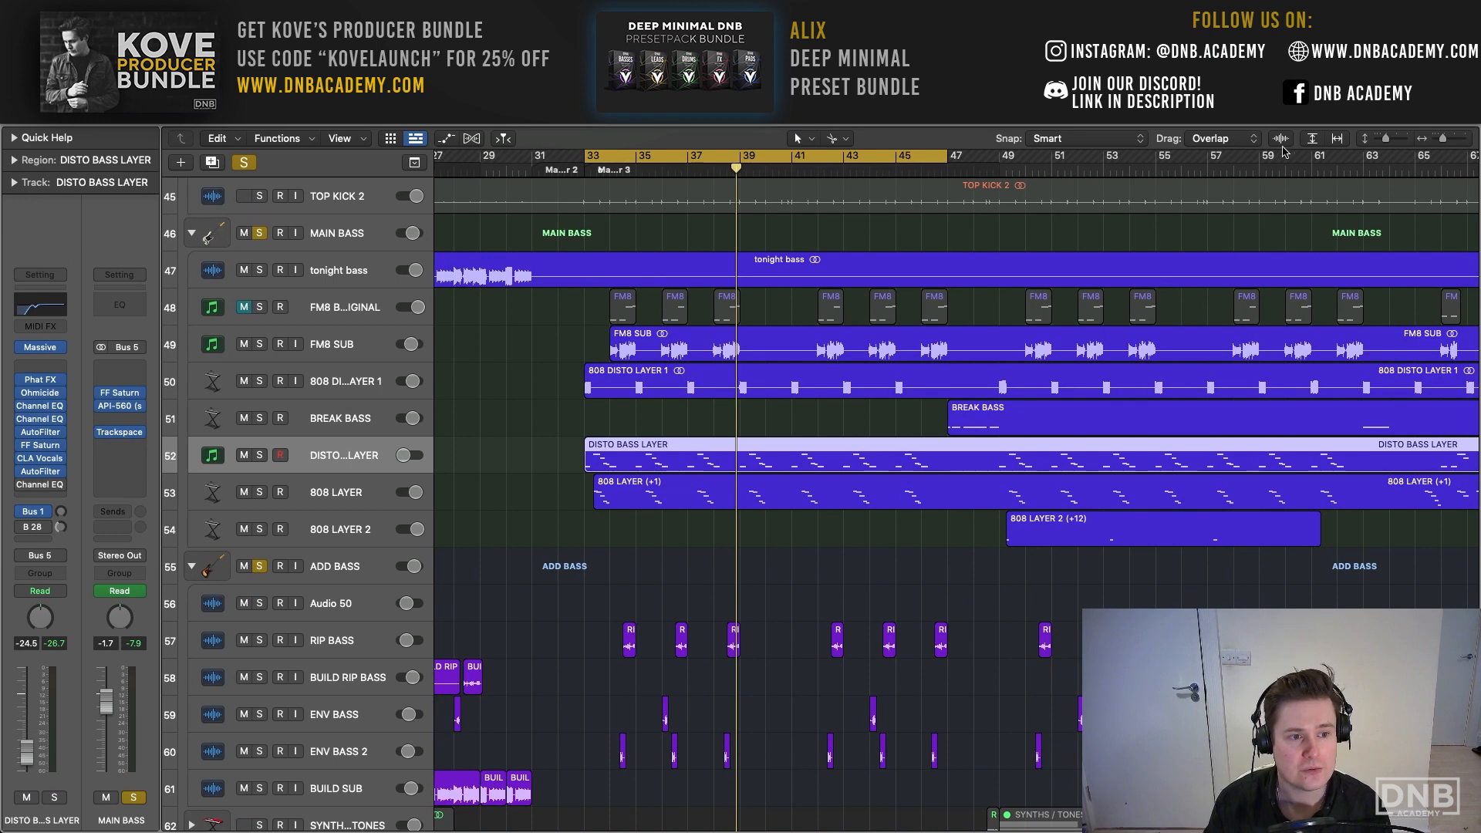
left_click_drag(1443, 139, 1445, 139)
scroll(609, 307, "left", 3)
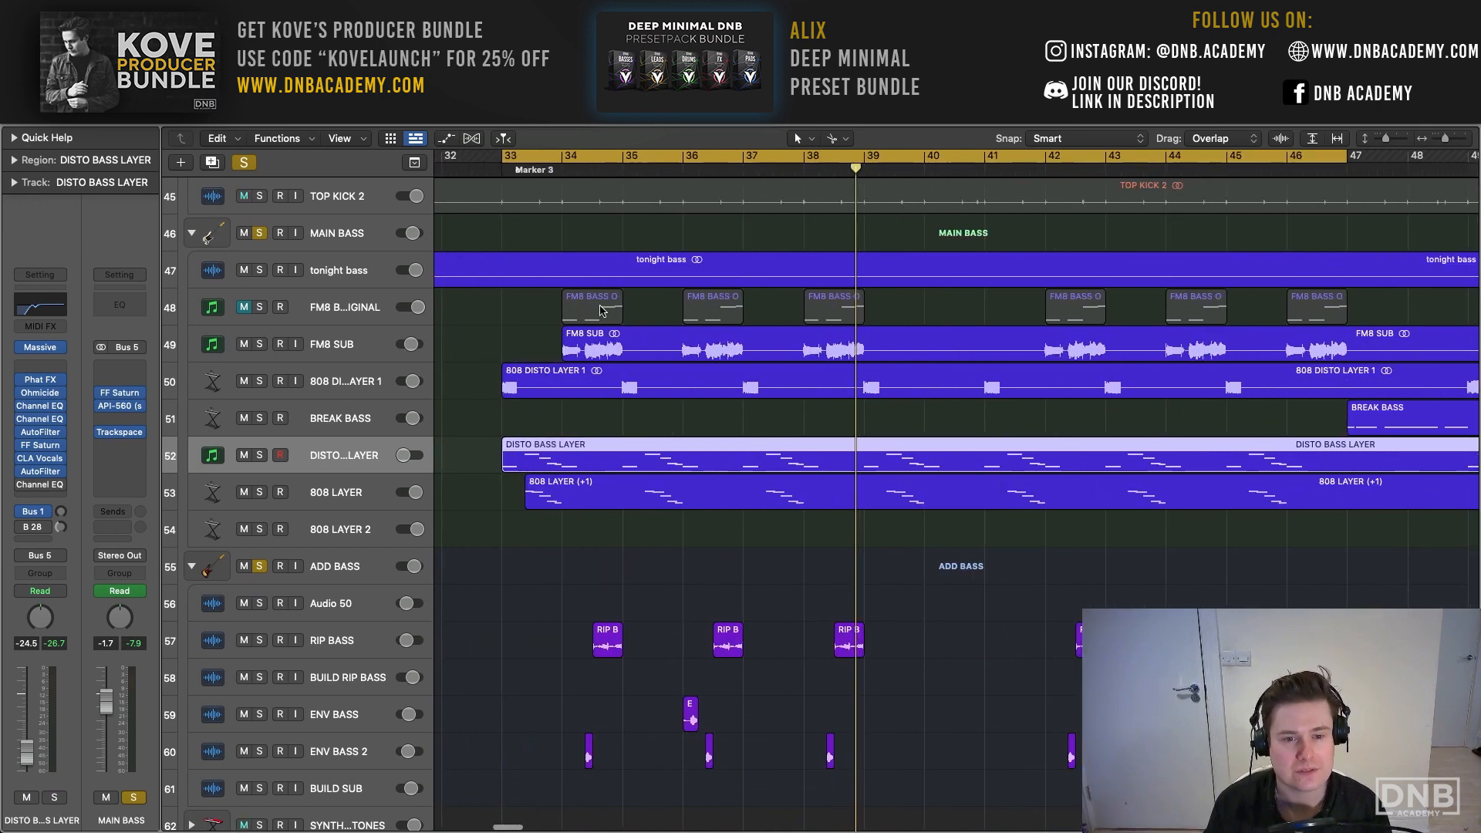
- Solo DISTO BASS LAYER, start playback and release its solo again to hear the combined bass layers
key("s")
key("space")
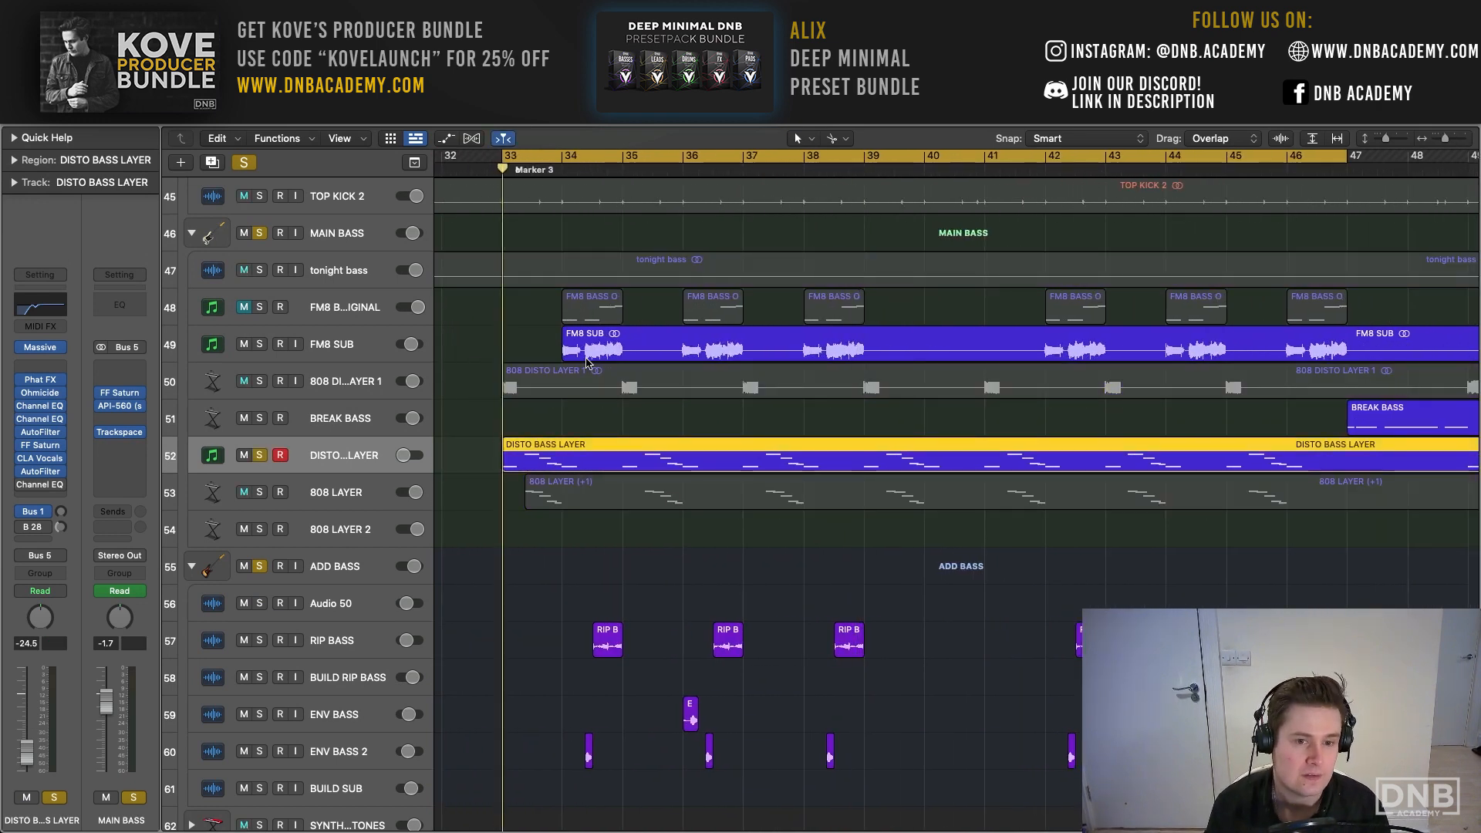
key("s")
scroll(498, 408, "up", 4)
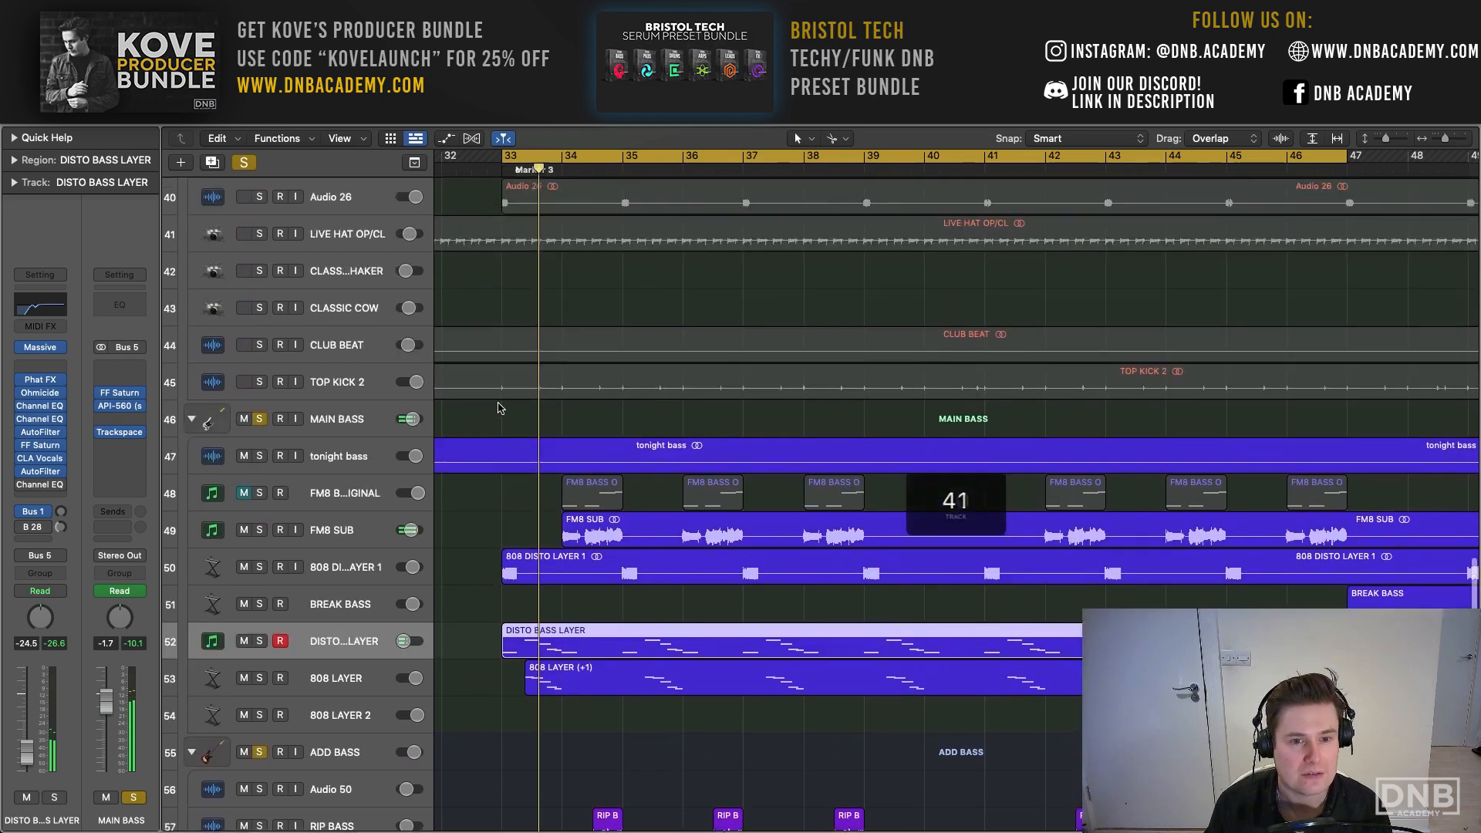
scroll(497, 408, "down", 10)
scroll(498, 408, "up", 3)
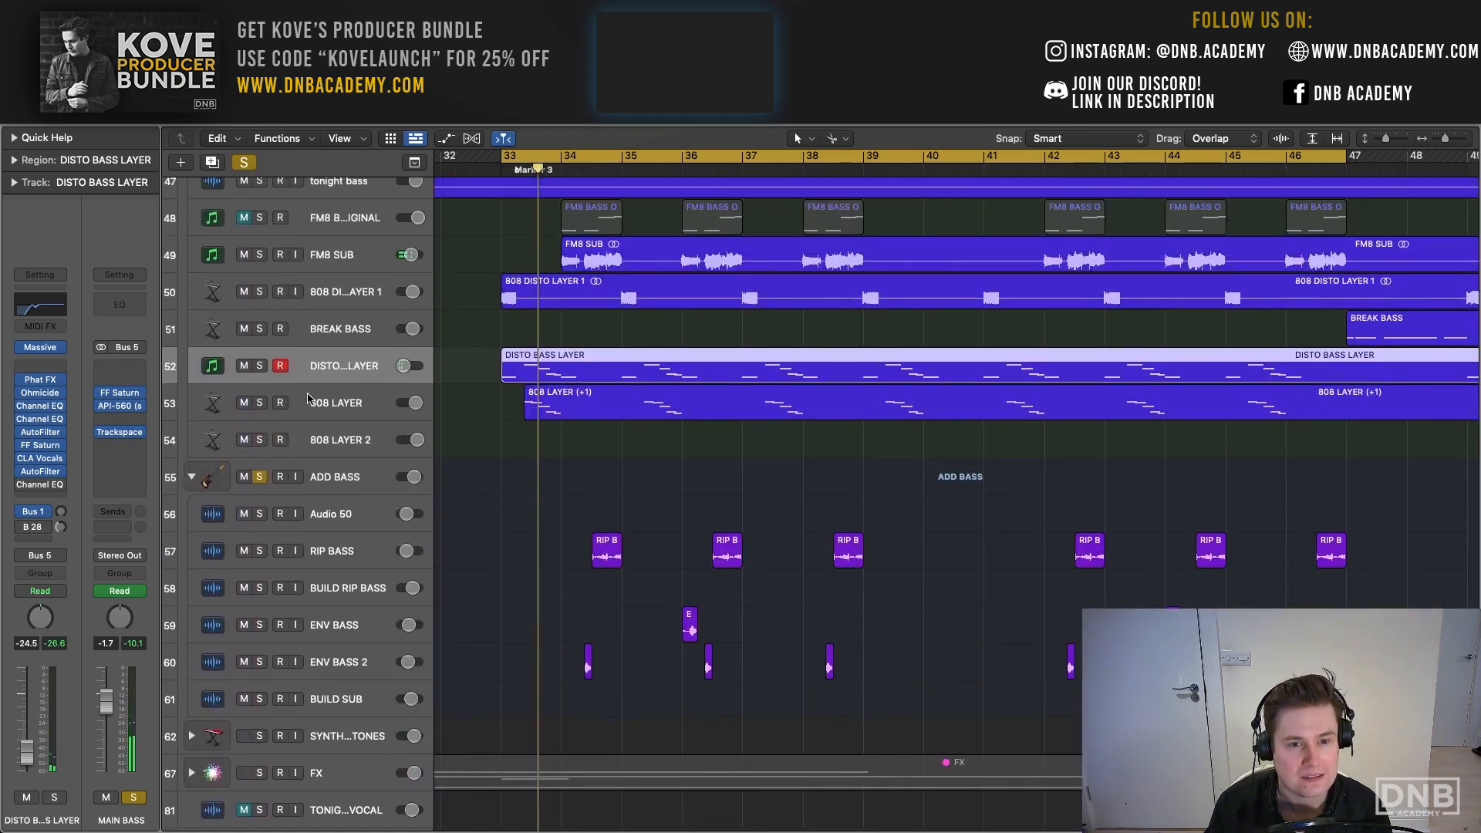
- Solo and select the 808 LAYER track, set the cycle range to bar 33 only, and play the loop
left_click(260, 402)
left_click_drag(1445, 139, 1449, 139)
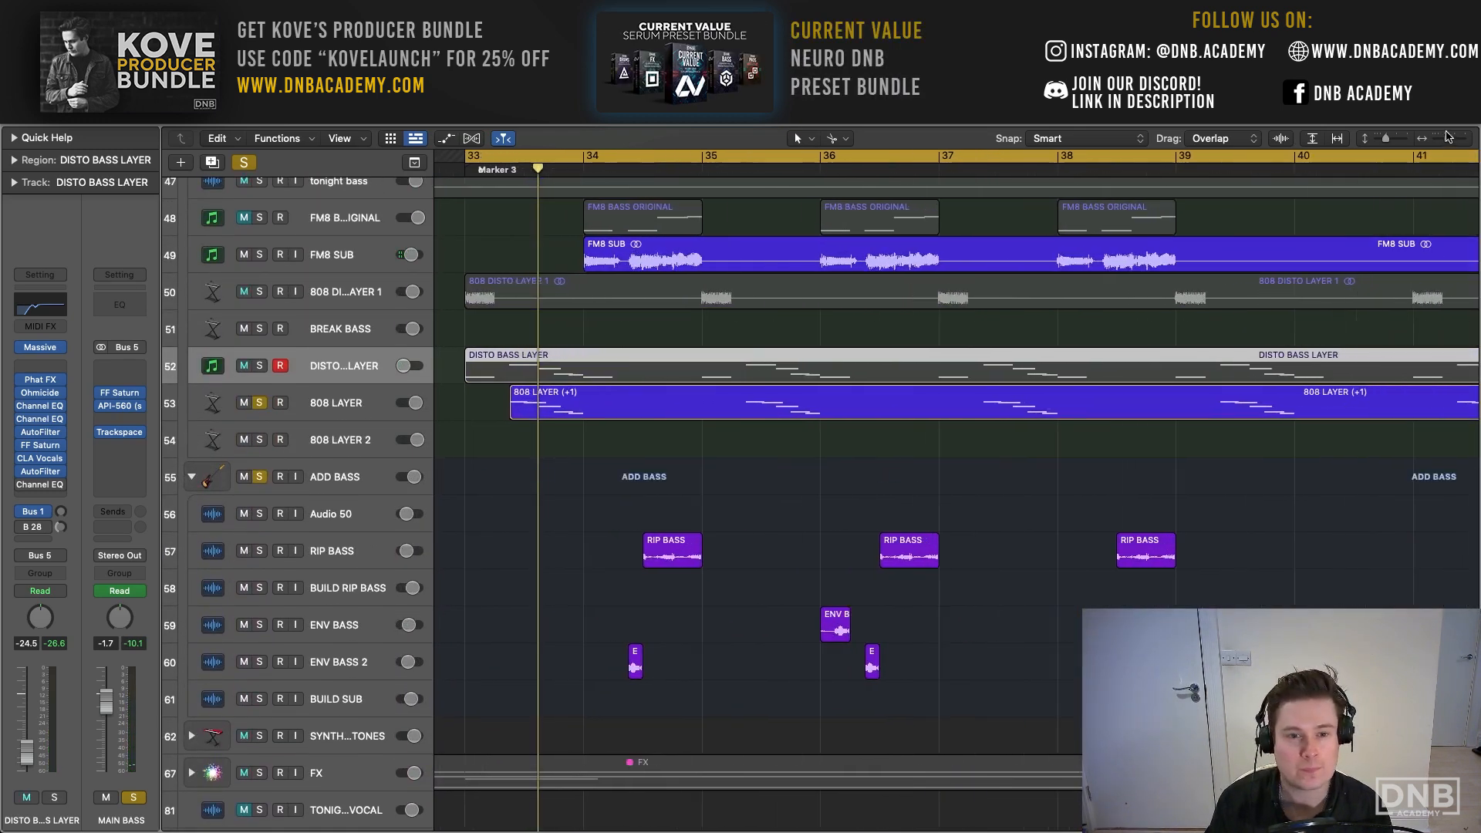
left_click(351, 401)
scroll(466, 288, "up", 1)
left_click(478, 156)
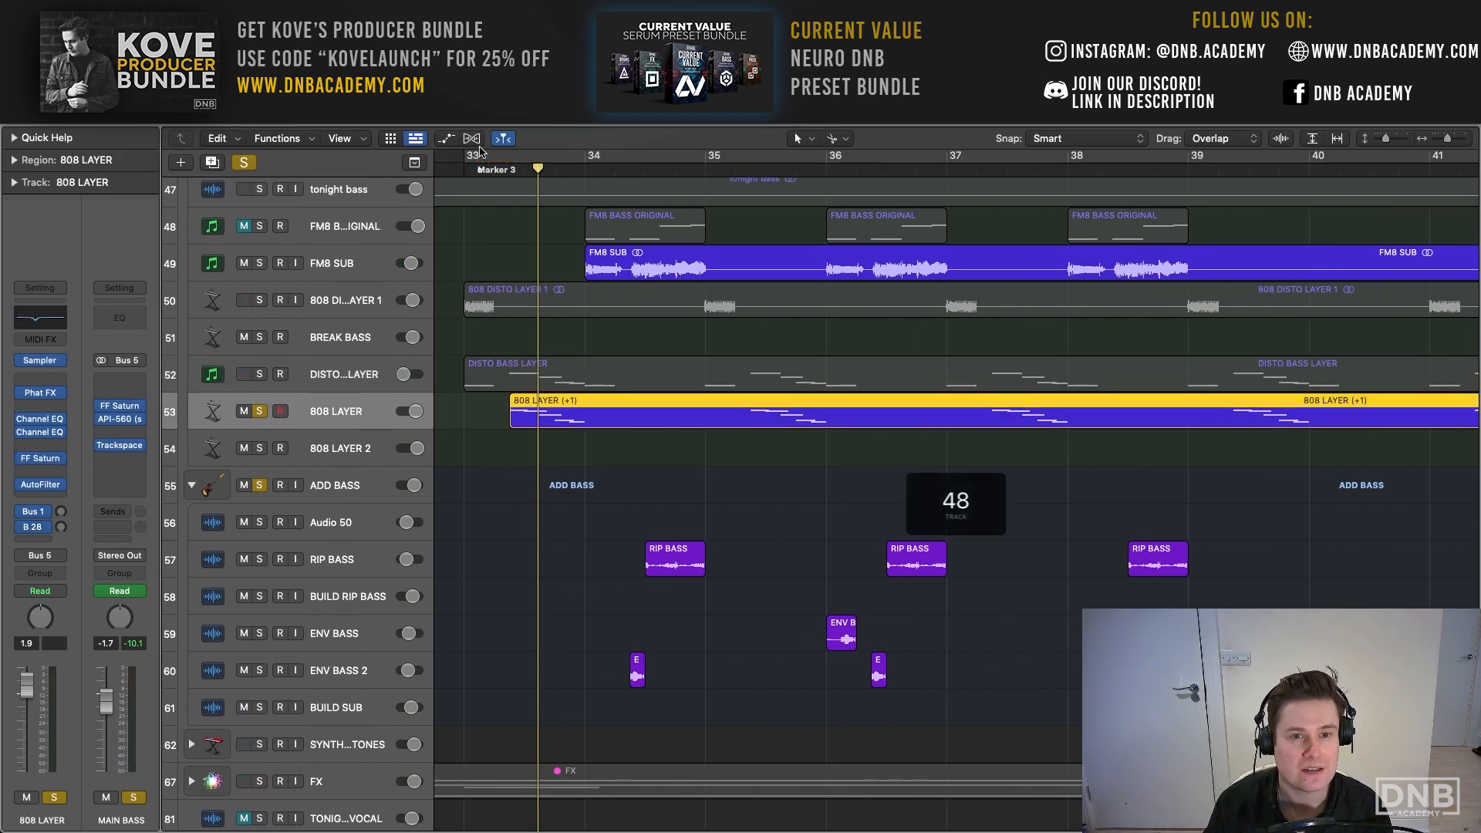
left_click_drag(476, 155, 574, 156)
key("space")
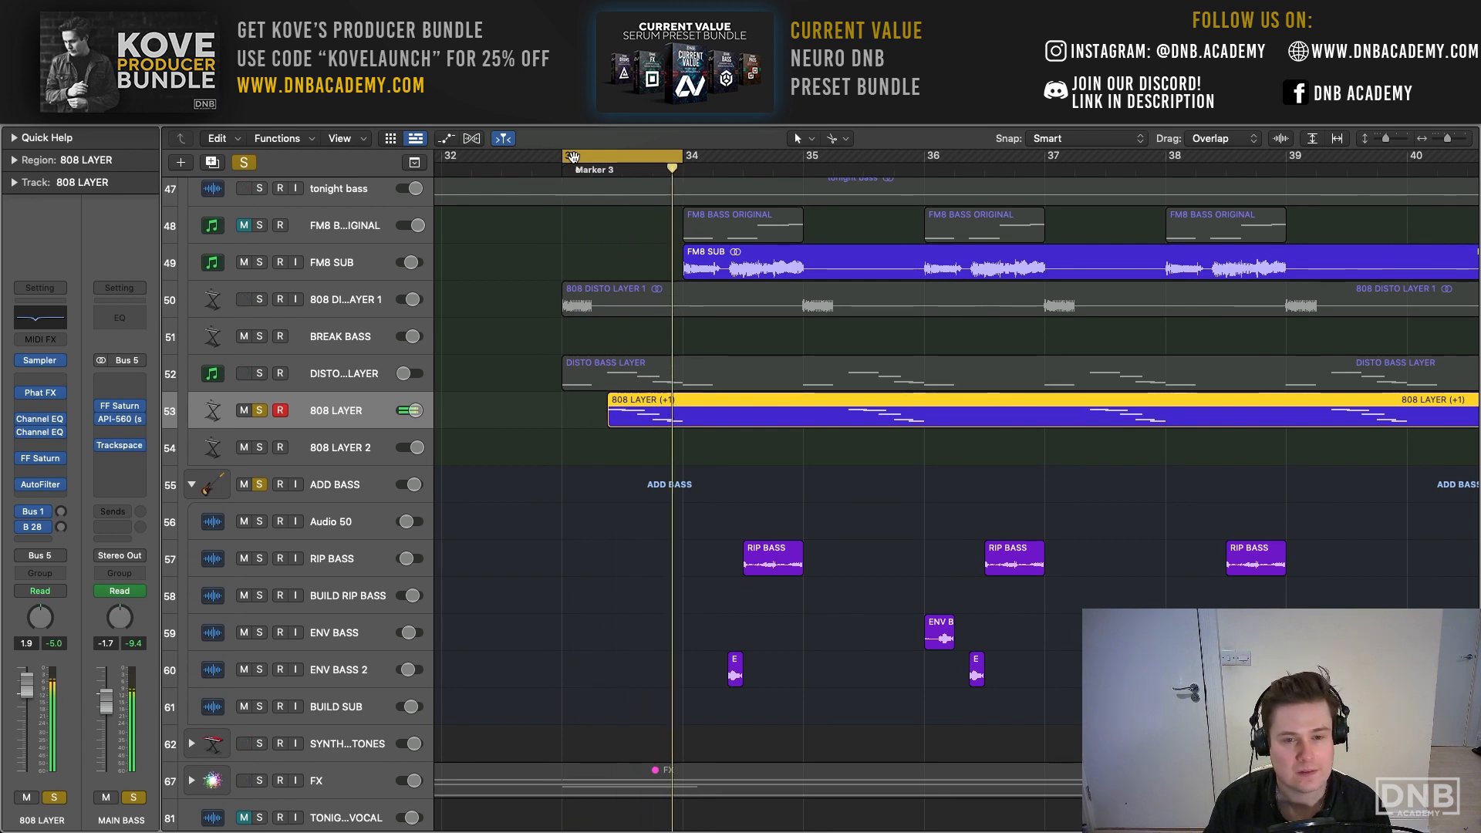
- Bypass all insert effects on 808 LAYER and inspect its Sampler synth settings while the dry loop plays
left_click(21, 485, "alt")
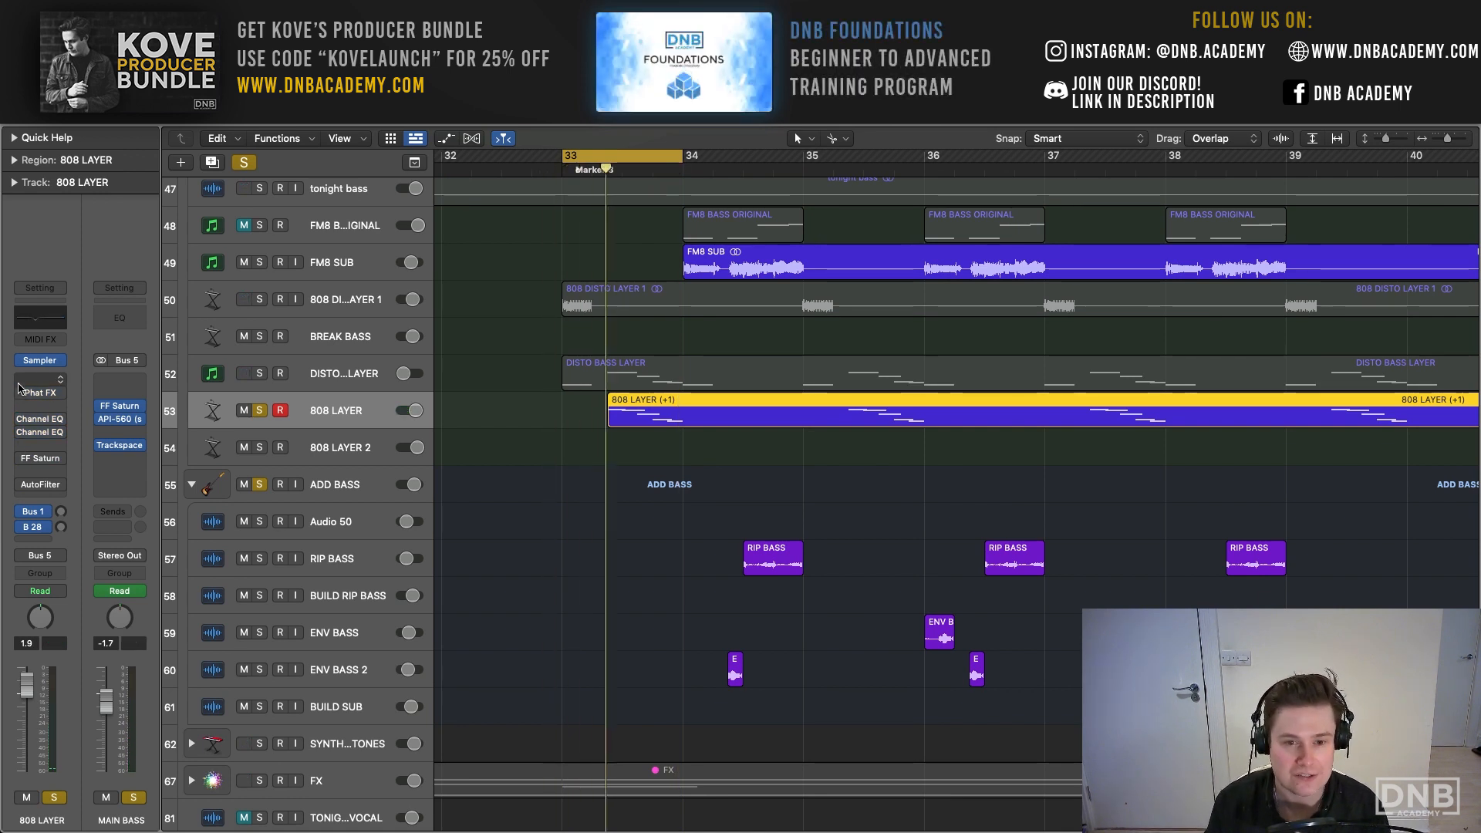
key("space")
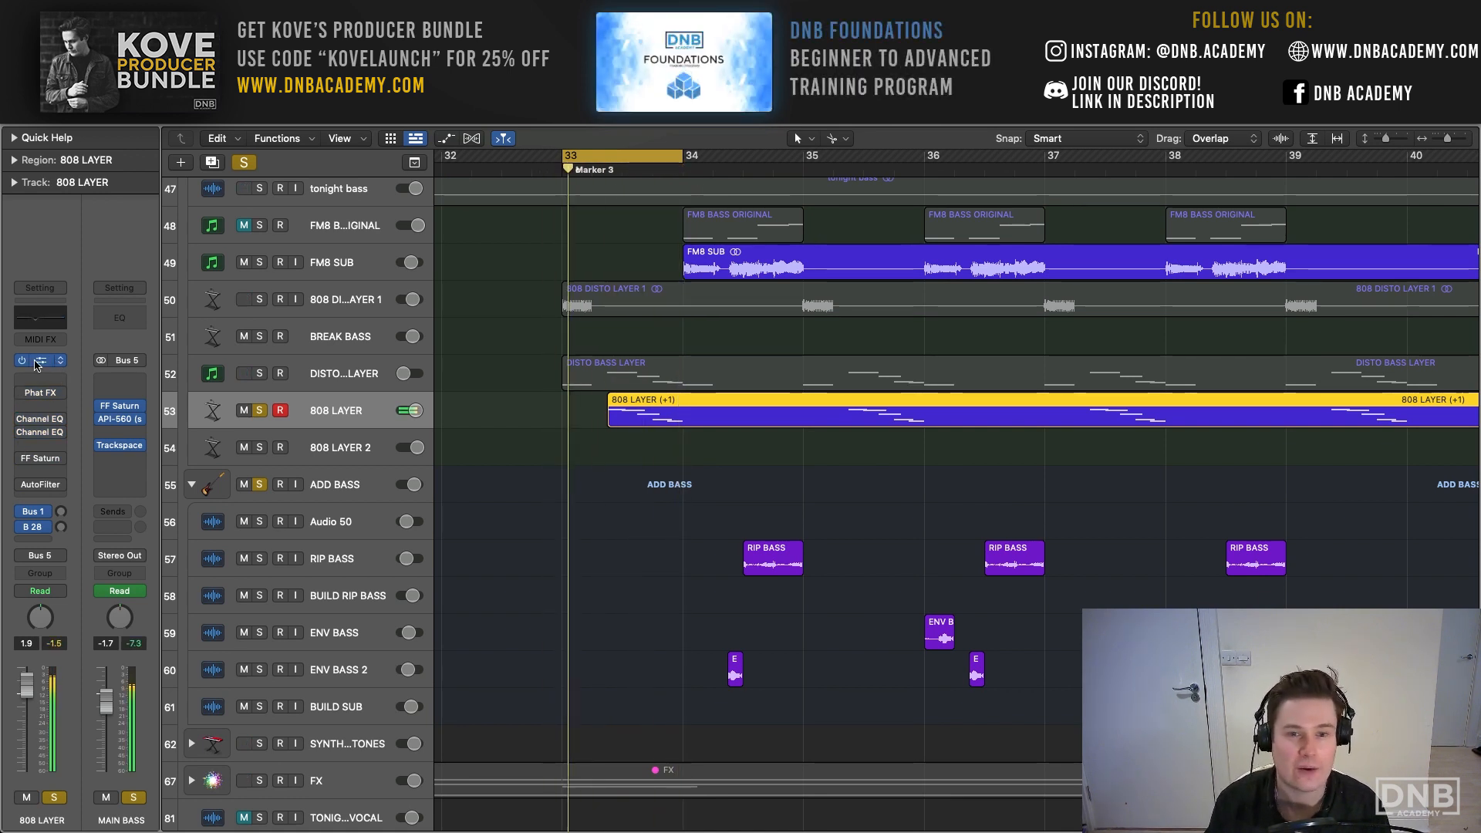
left_click(36, 361)
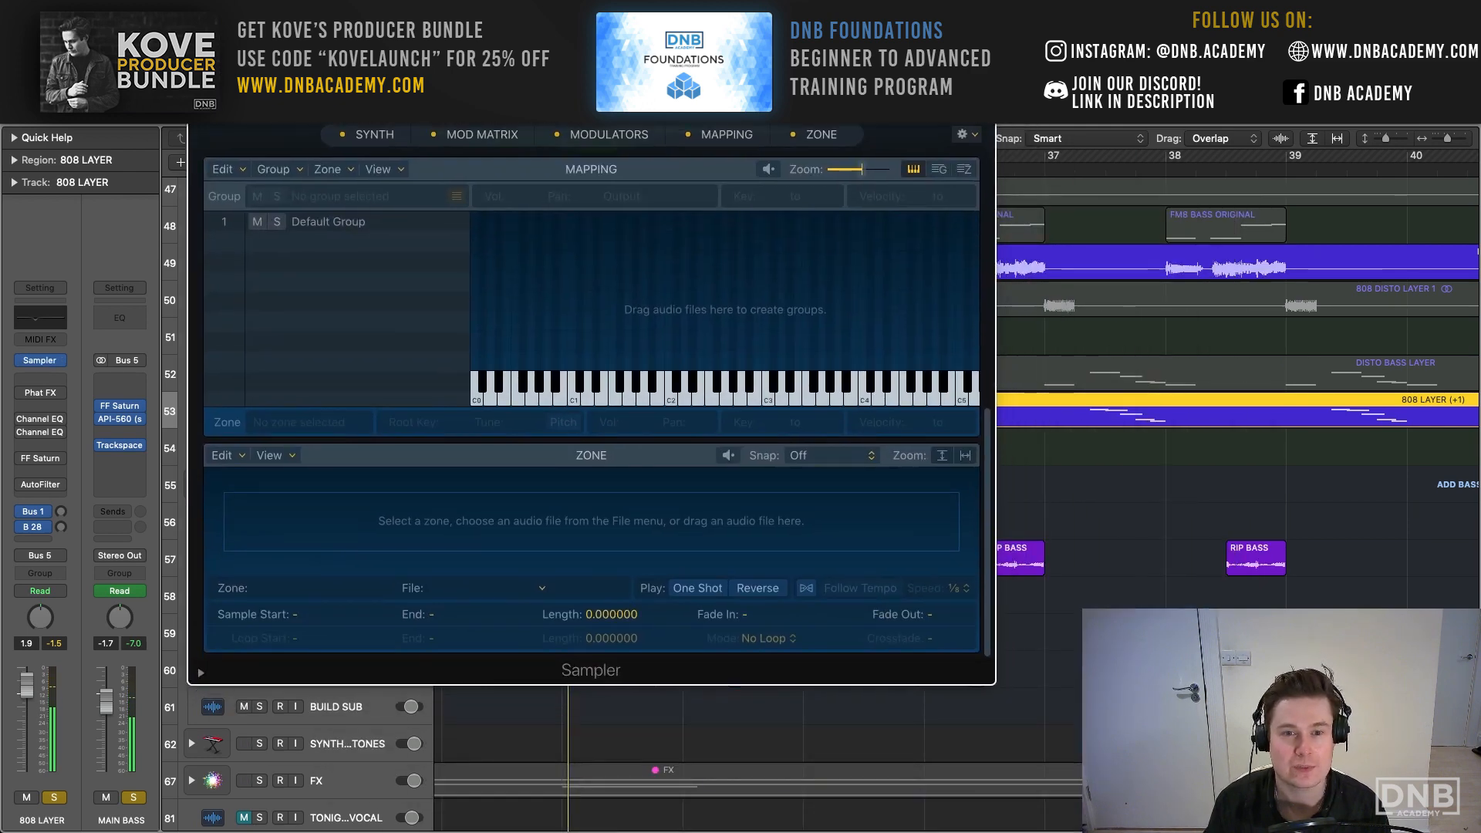
left_click(384, 142)
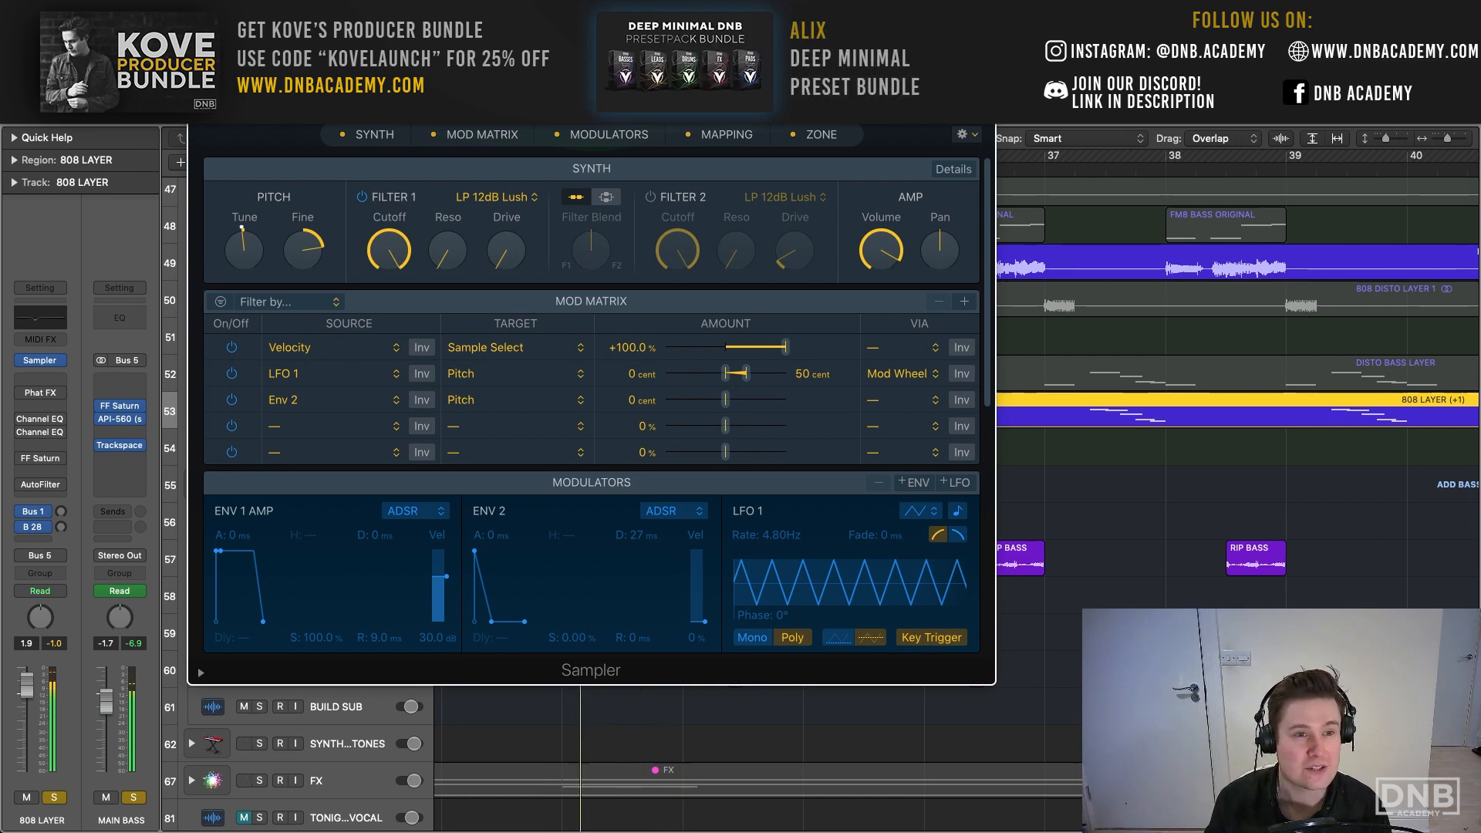
left_click(201, 55)
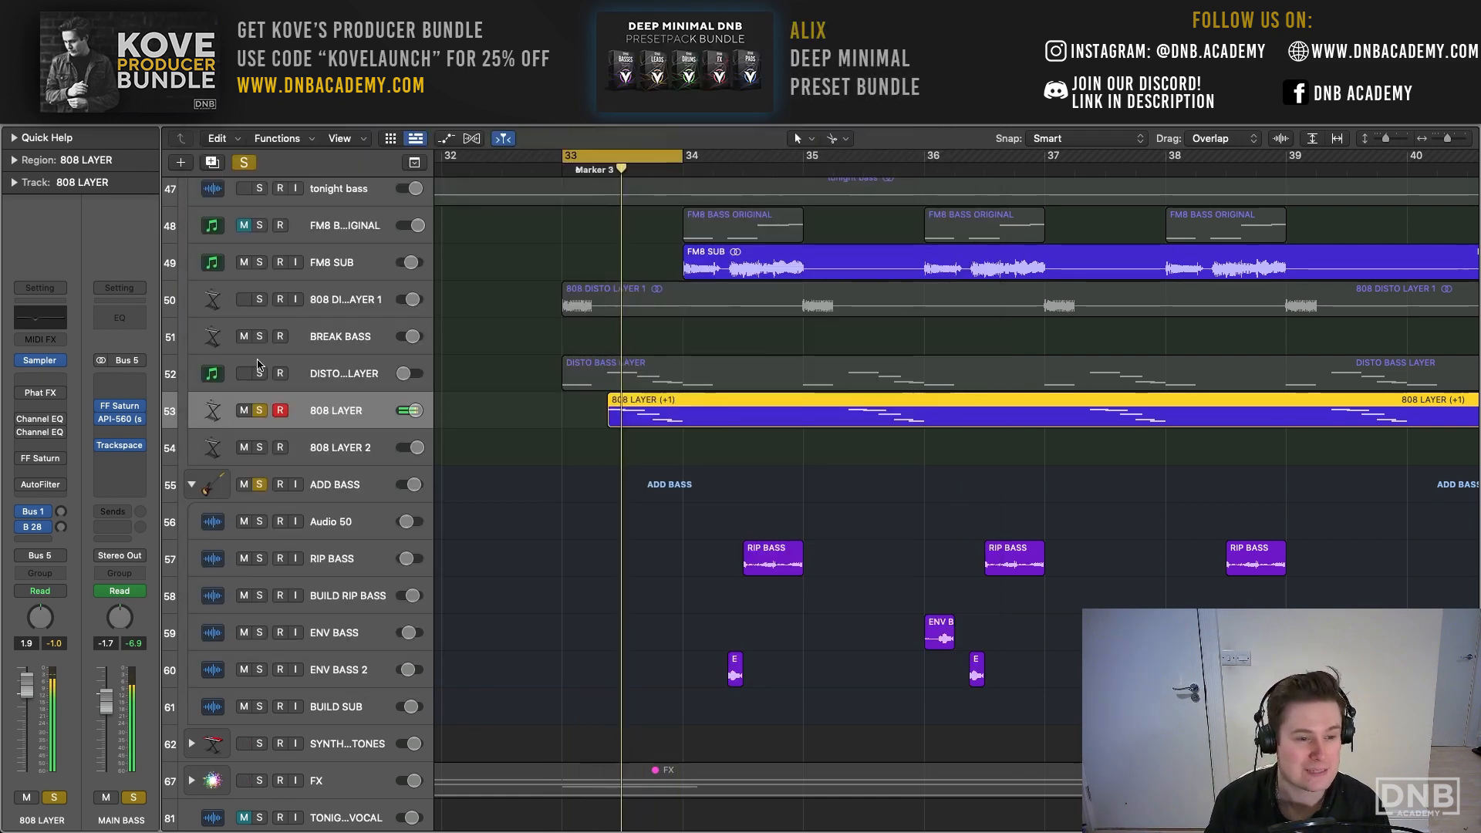
- Toggle the FF Saturn, API-560 and Trackspace inserts on MAIN BASS to compare their effect on the 808 loop
left_click(101, 406)
left_click(101, 420)
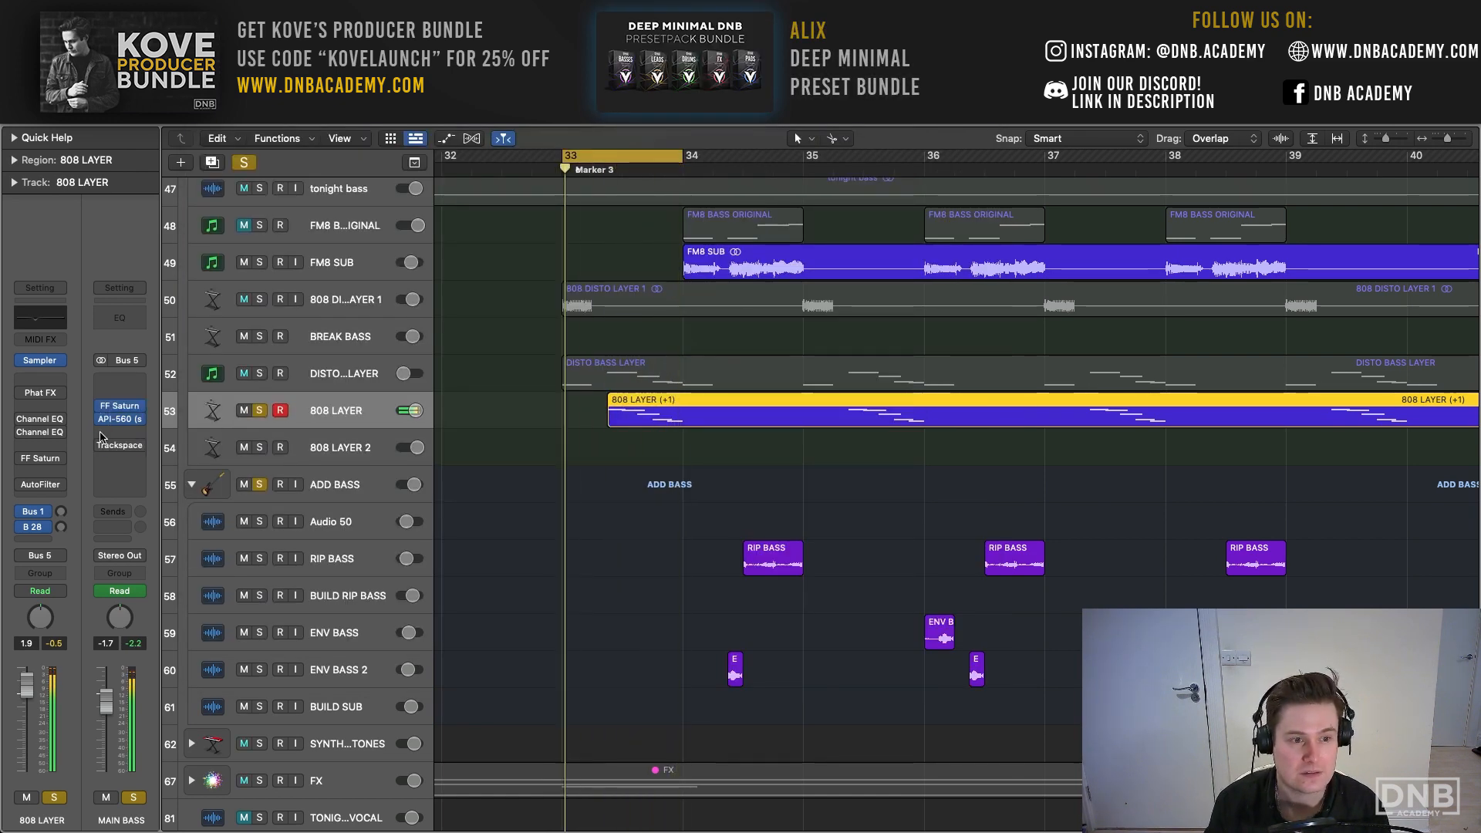
left_click(101, 446)
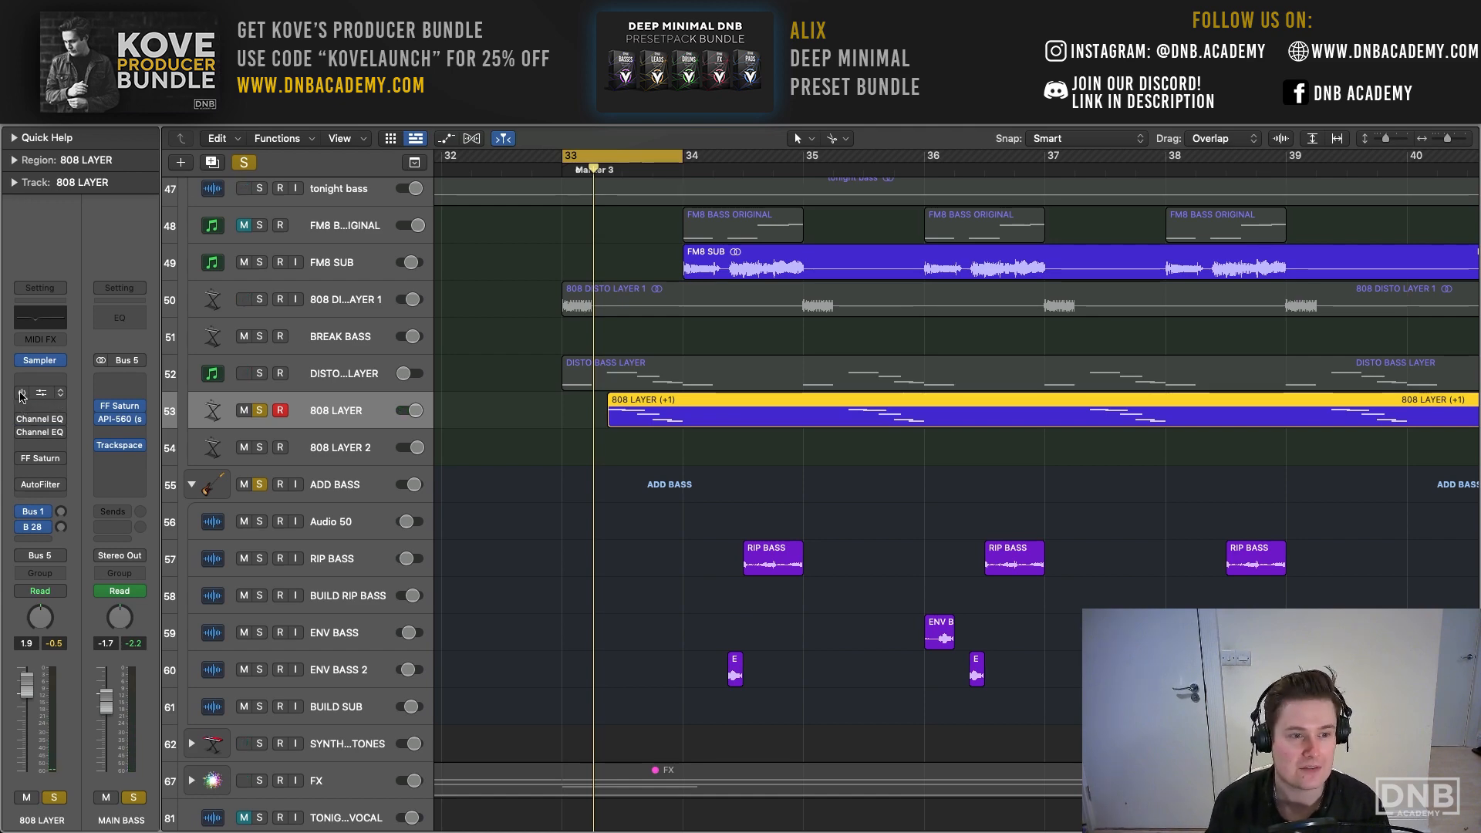
- Re-enable Phat FX and the first Channel EQ on 808 LAYER, setting the EQ's 296 Hz band gain to -8.1 dB during playback
left_click(42, 395)
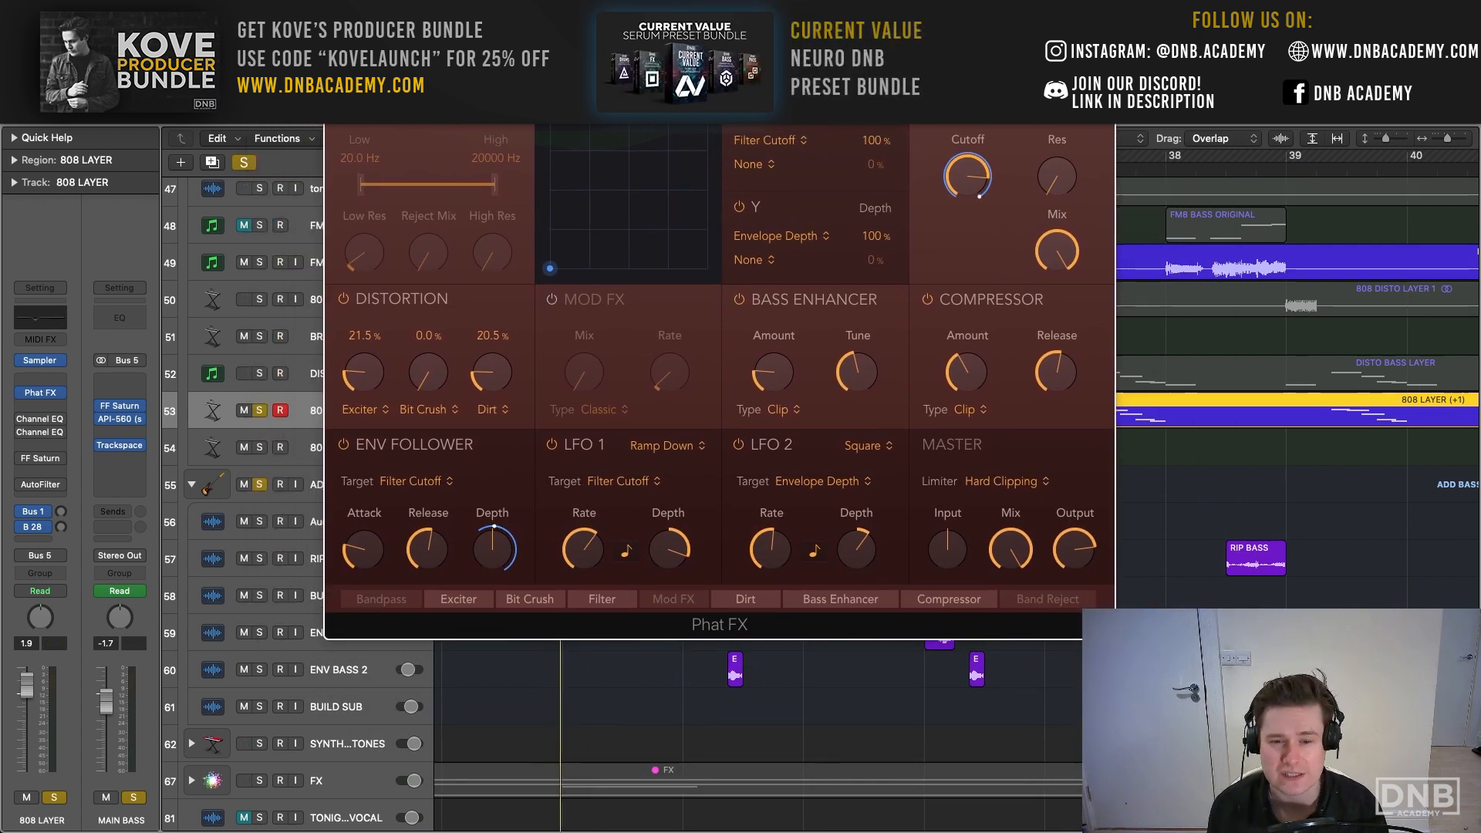
key("space")
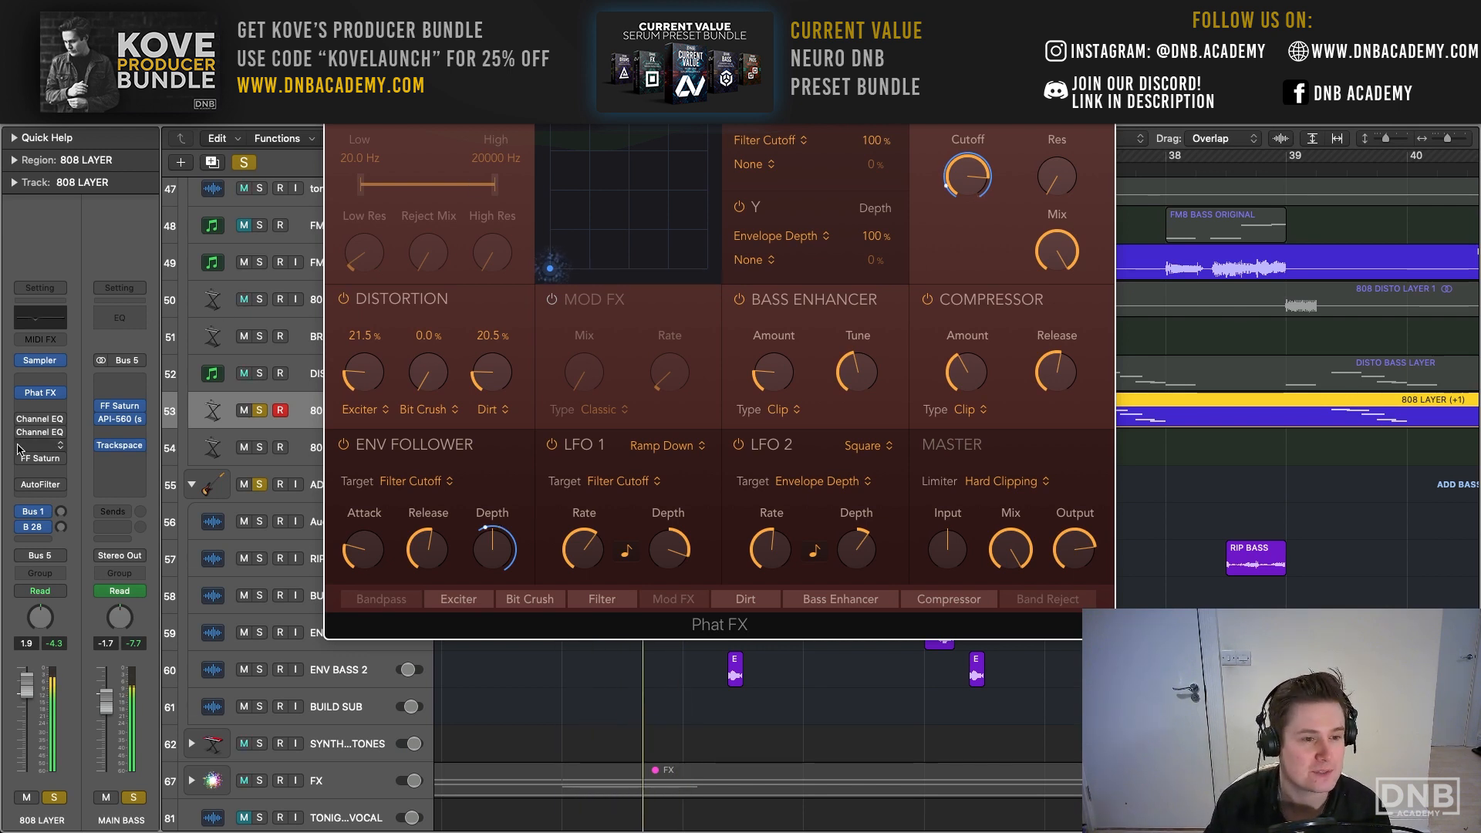
left_click(41, 432)
left_click_drag(637, 212, 458, 121)
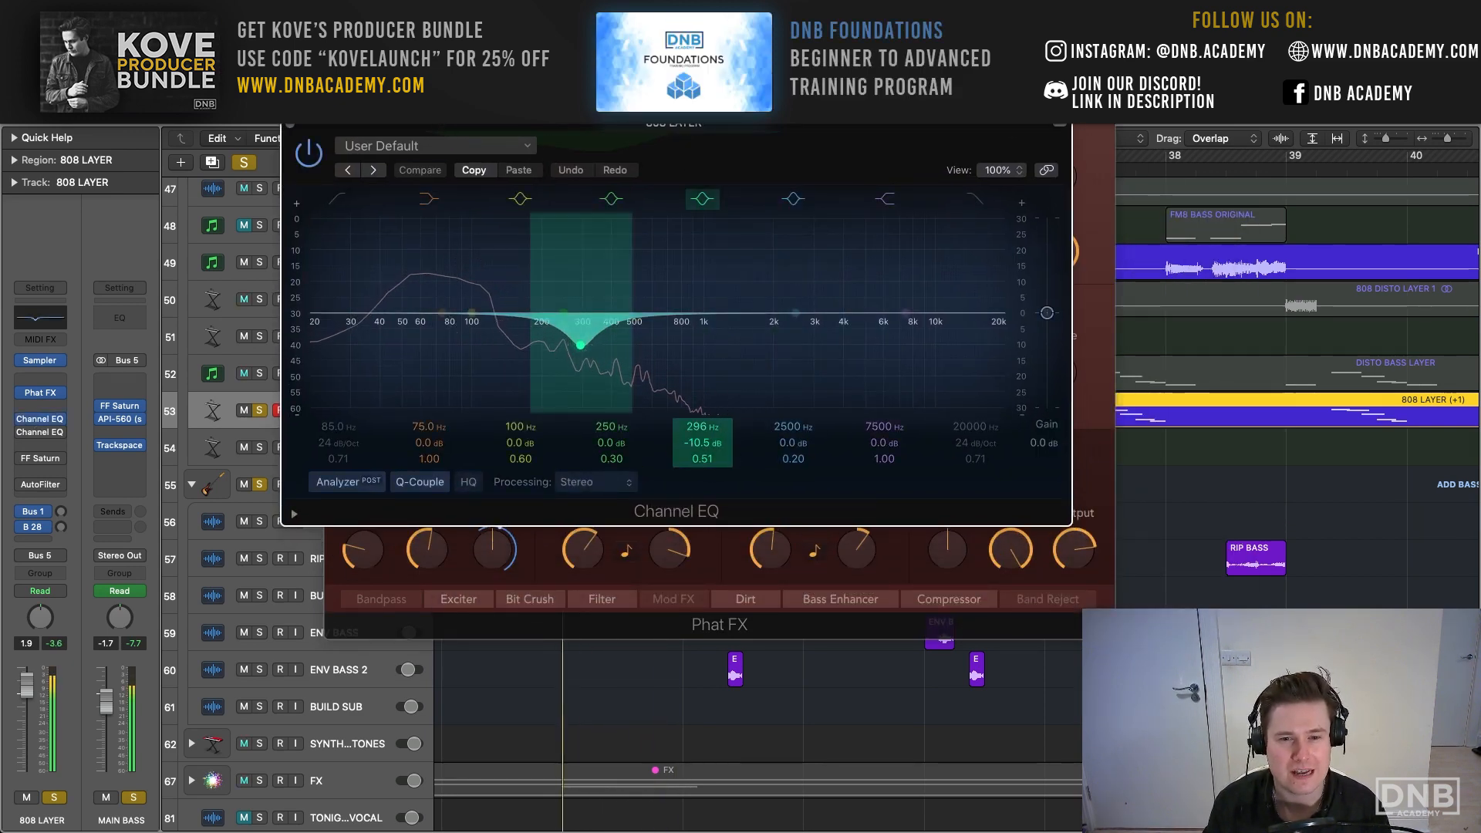
left_click_drag(702, 442, 701, 371)
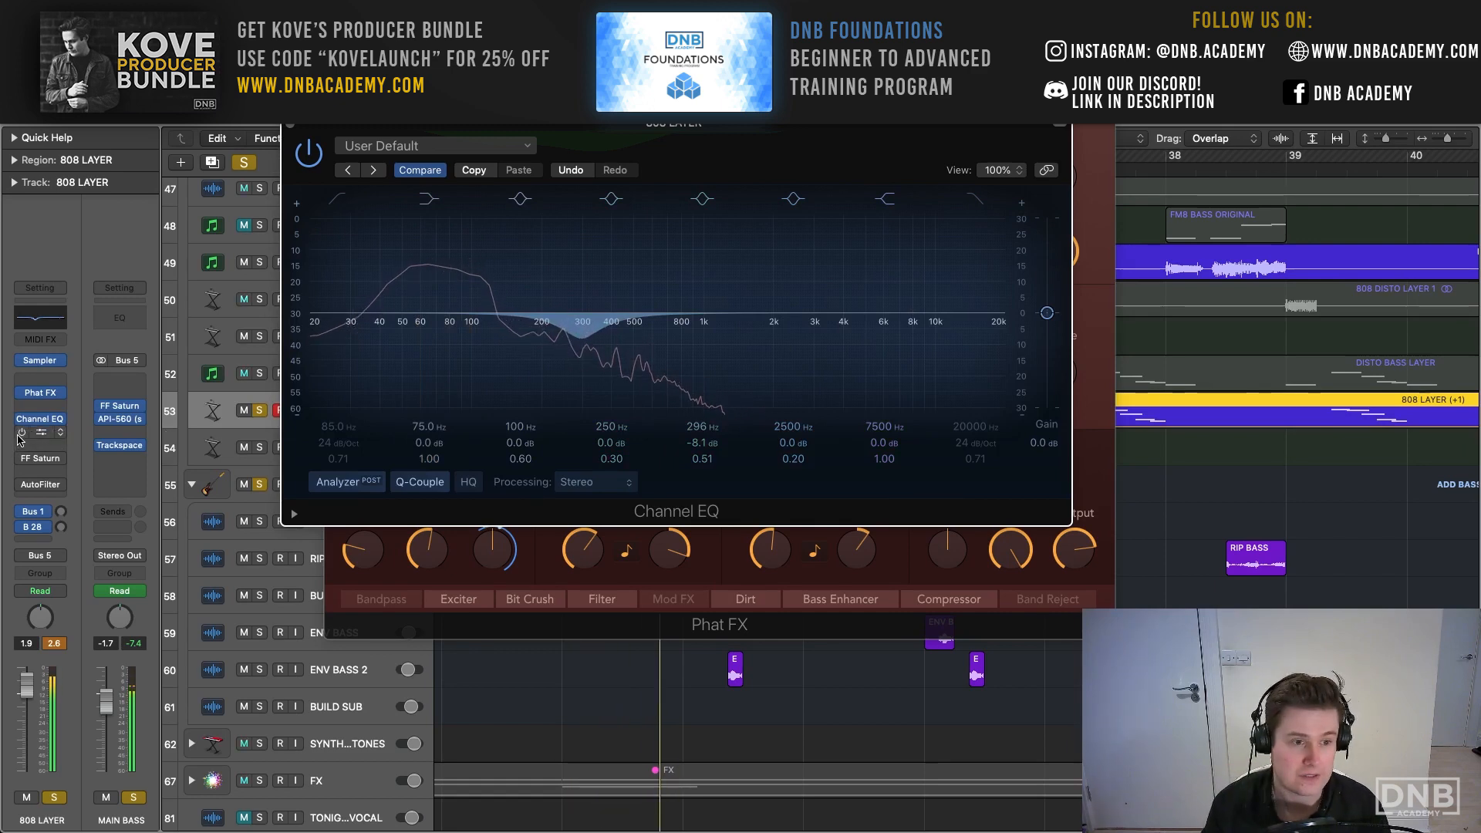
- Re-enable the second Channel EQ on 808 LAYER and set its 250 Hz band's Q to 0.15
left_click(40, 432)
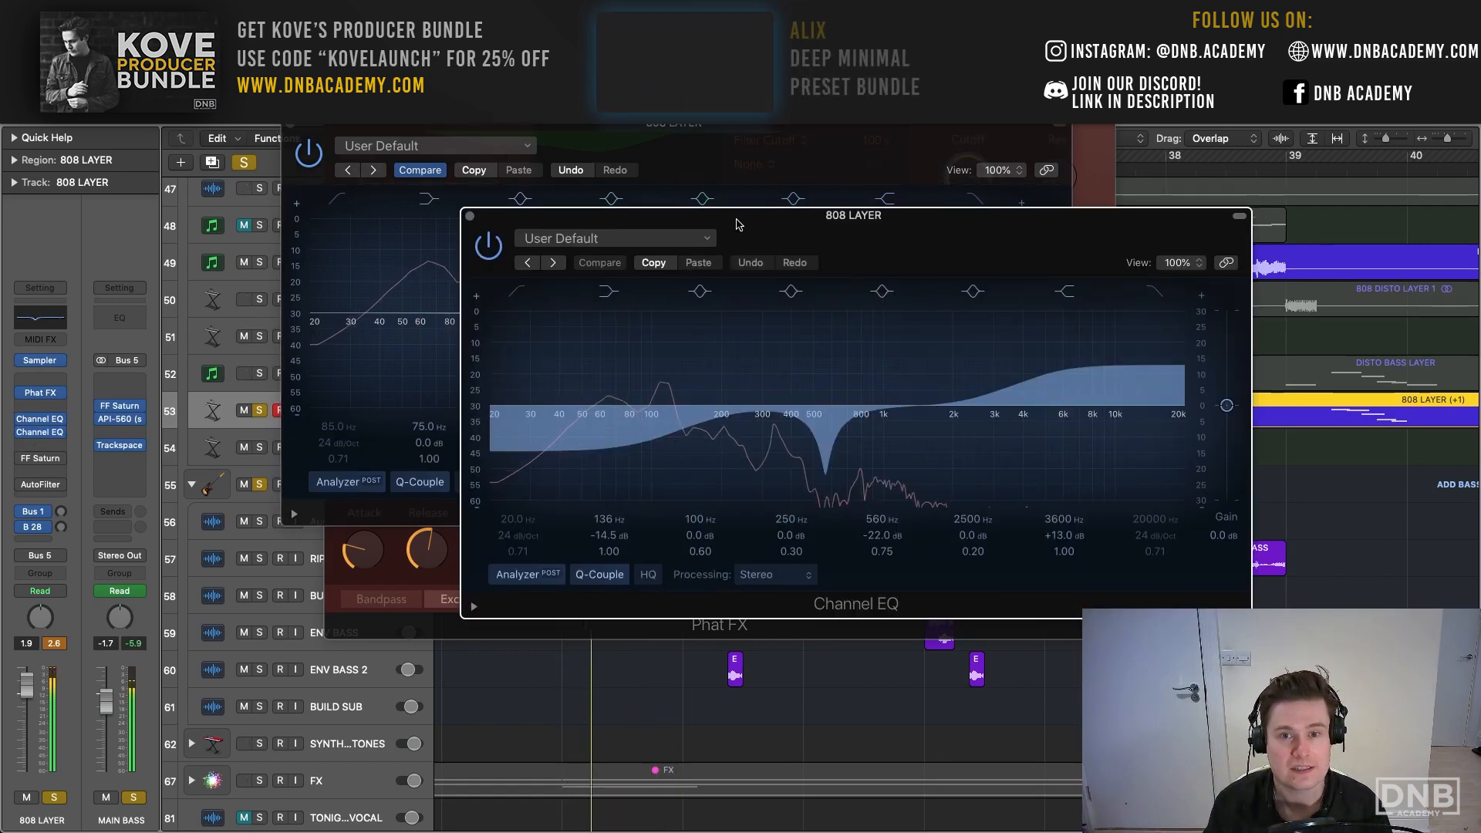
left_click_drag(736, 224, 516, 104)
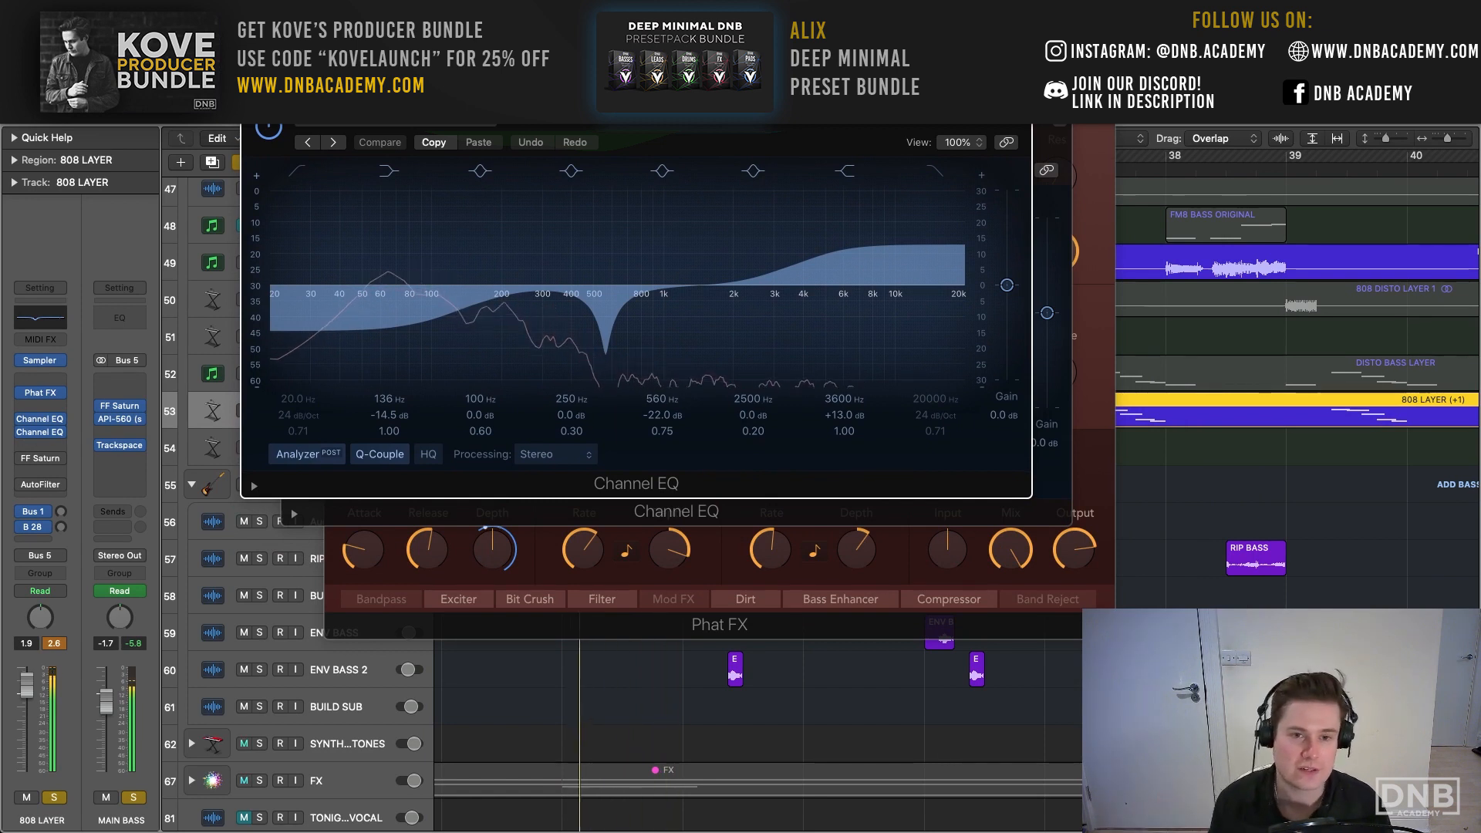
scroll(548, 238, "down", 2)
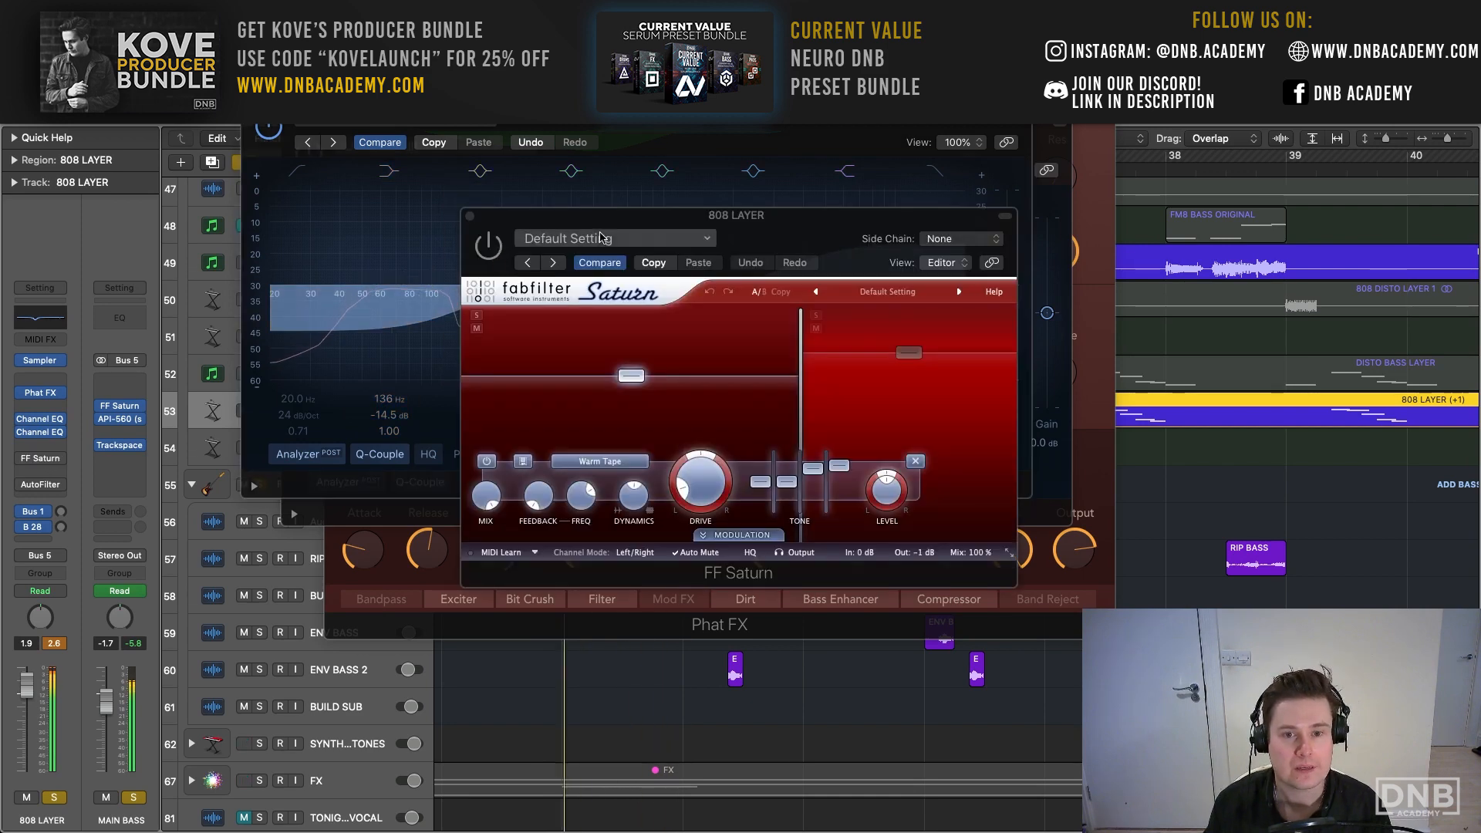
- Re-enable FF Saturn on 808 LAYER and listen to its Warm Tape saturation on the loop
left_click_drag(579, 235, 313, 130)
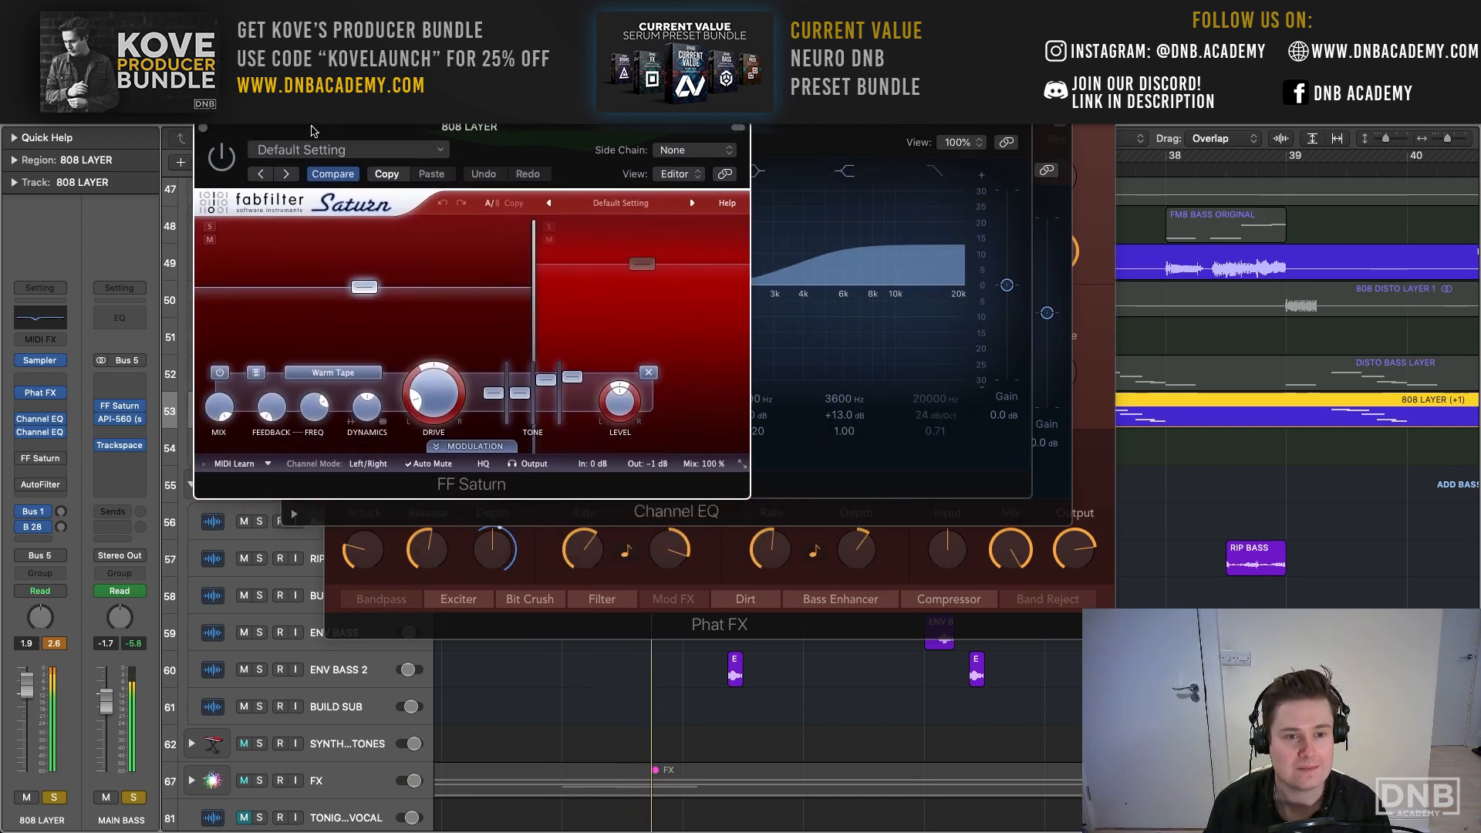
left_click(218, 156)
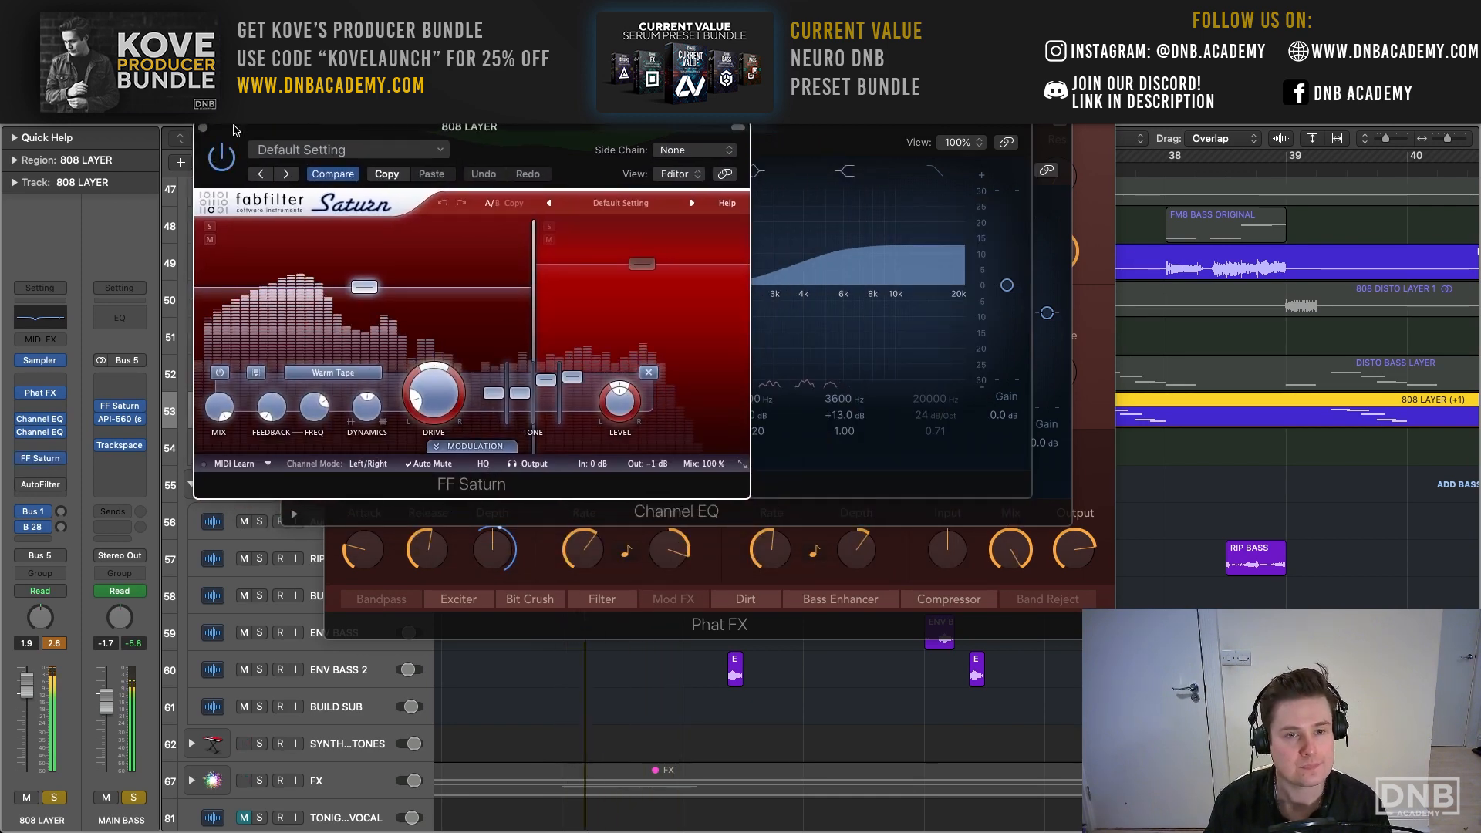
left_click_drag(235, 129, 413, 170)
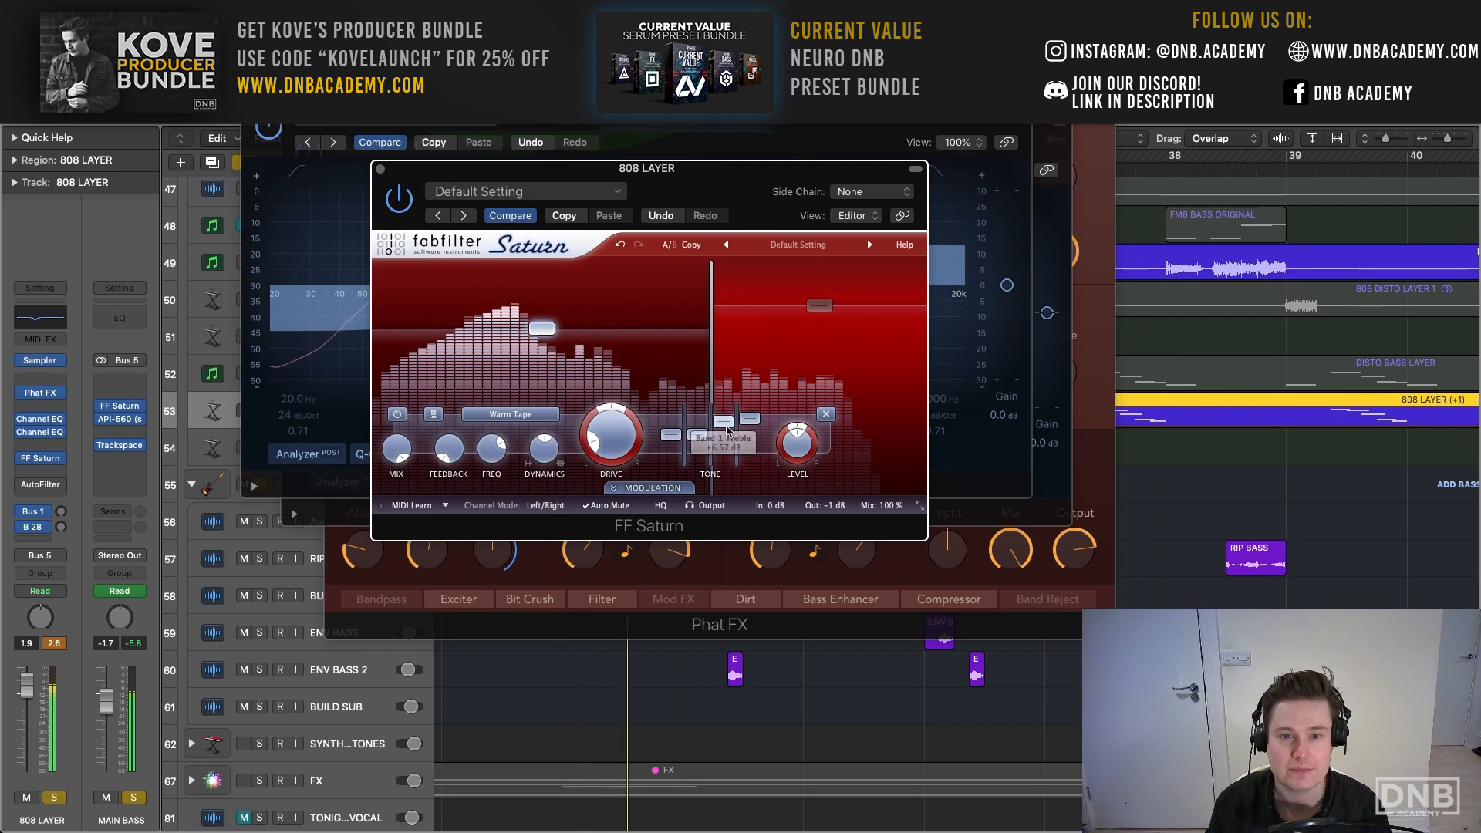
- Re-enable AutoFilter on 808 LAYER, sweep its filter cutoff up to 59% and return it to 32%
left_click(46, 483)
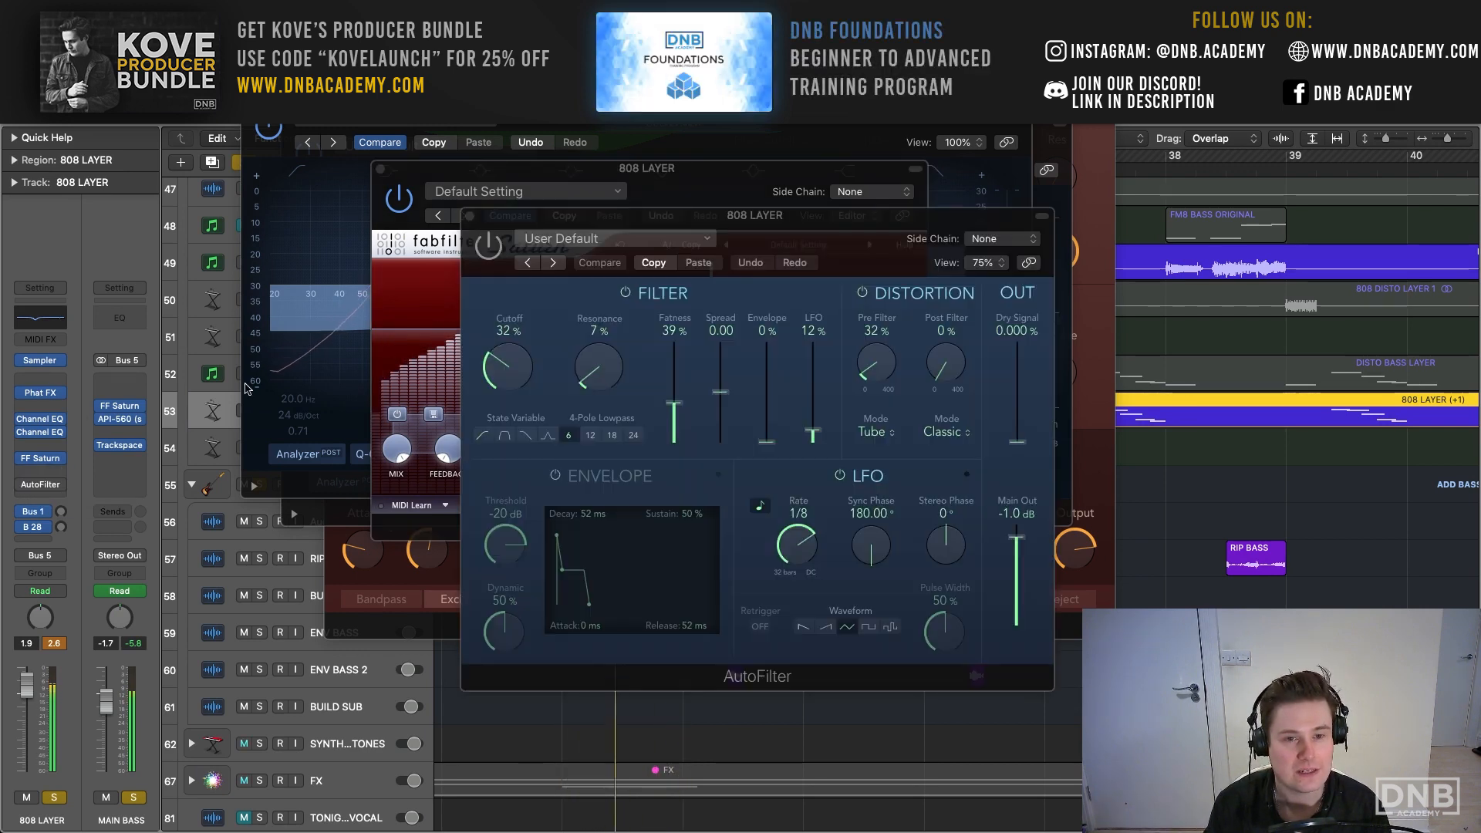
left_click_drag(496, 262, 291, 143)
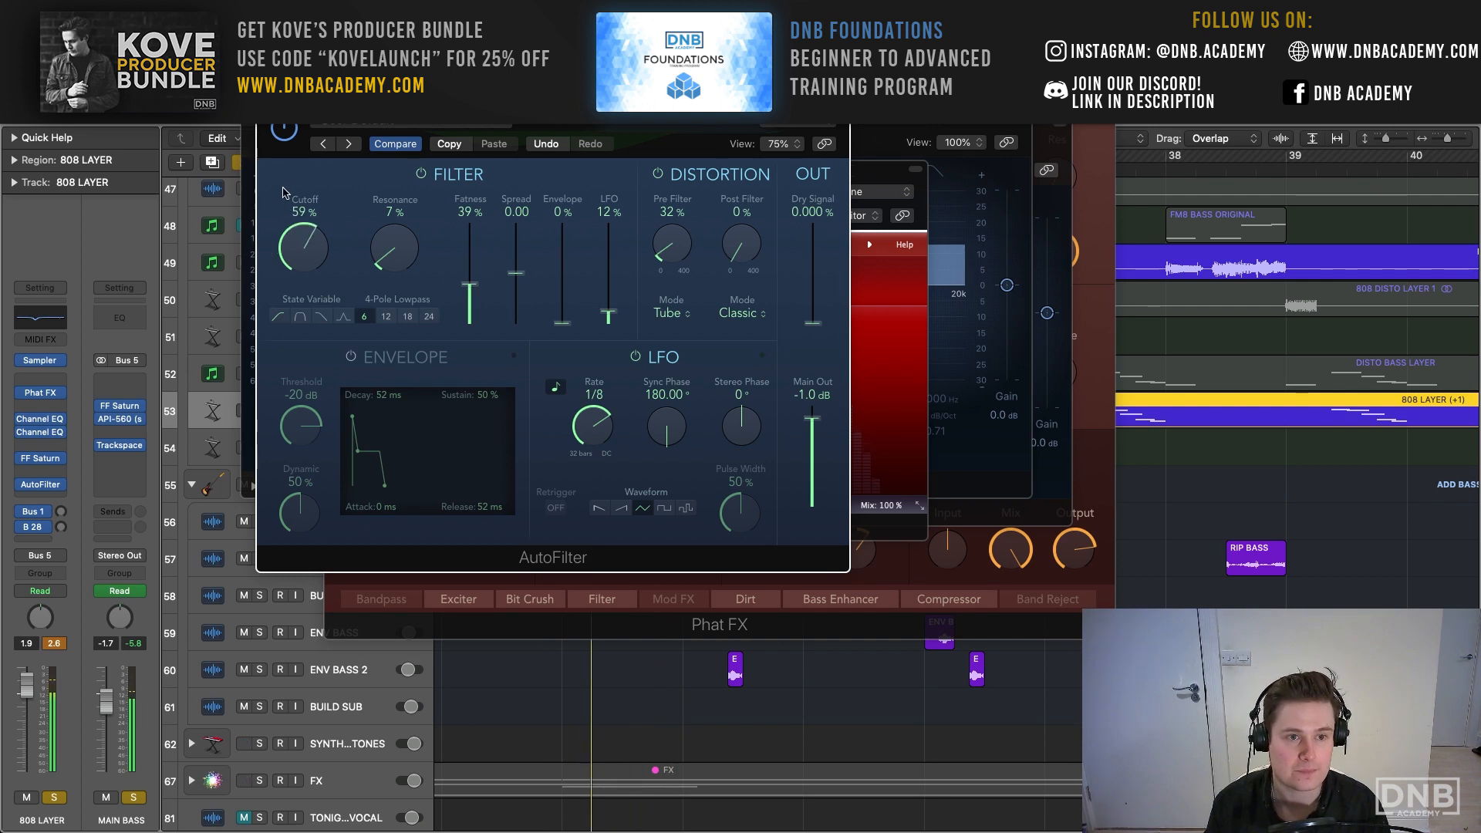
left_click_drag(279, 213, 282, 249)
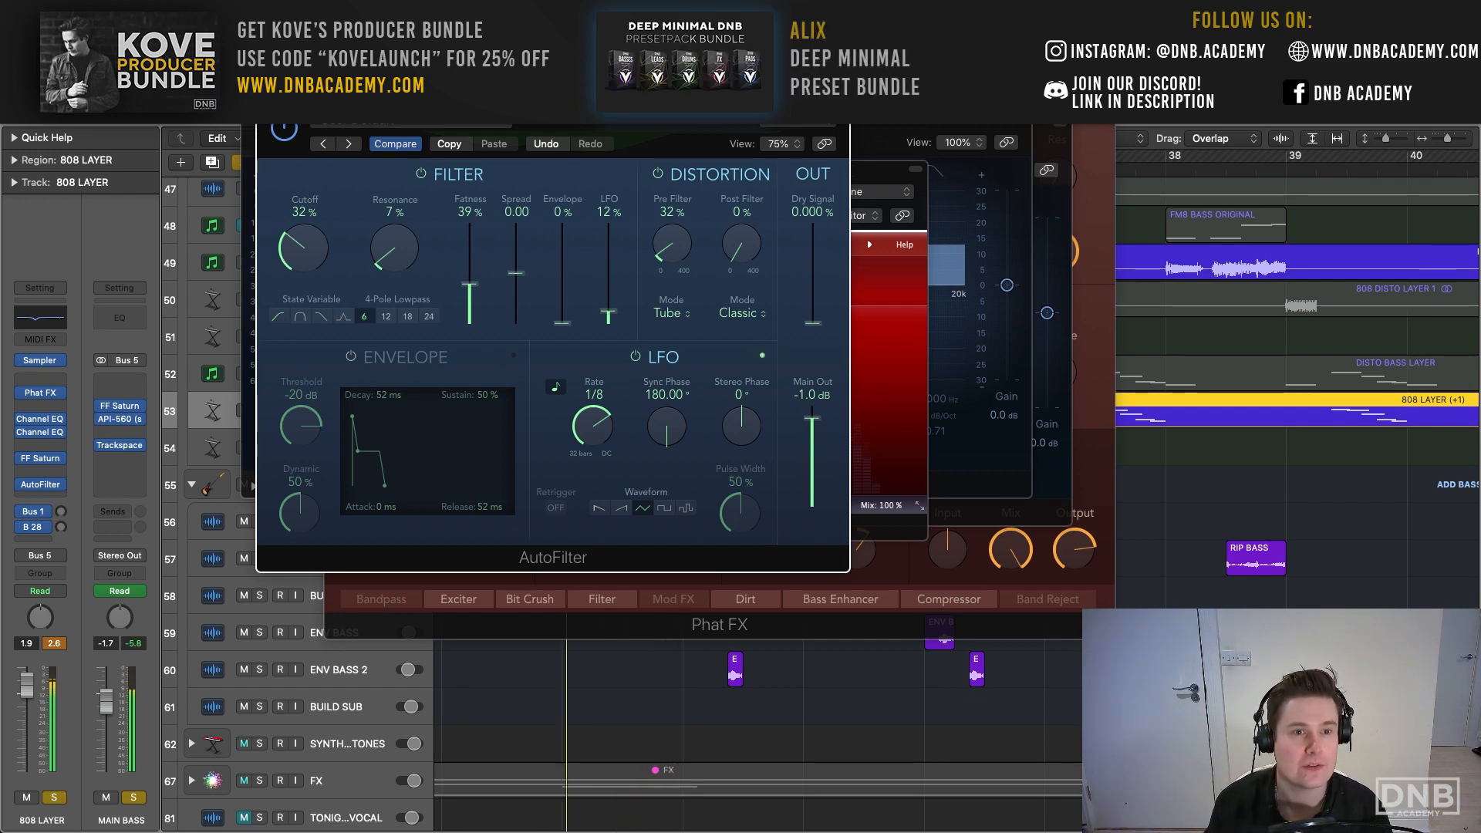
- Close the open AutoFilter, FF Saturn, Channel EQ and Phat FX windows of 808 LAYER
left_click(266, 97)
left_click(250, 95)
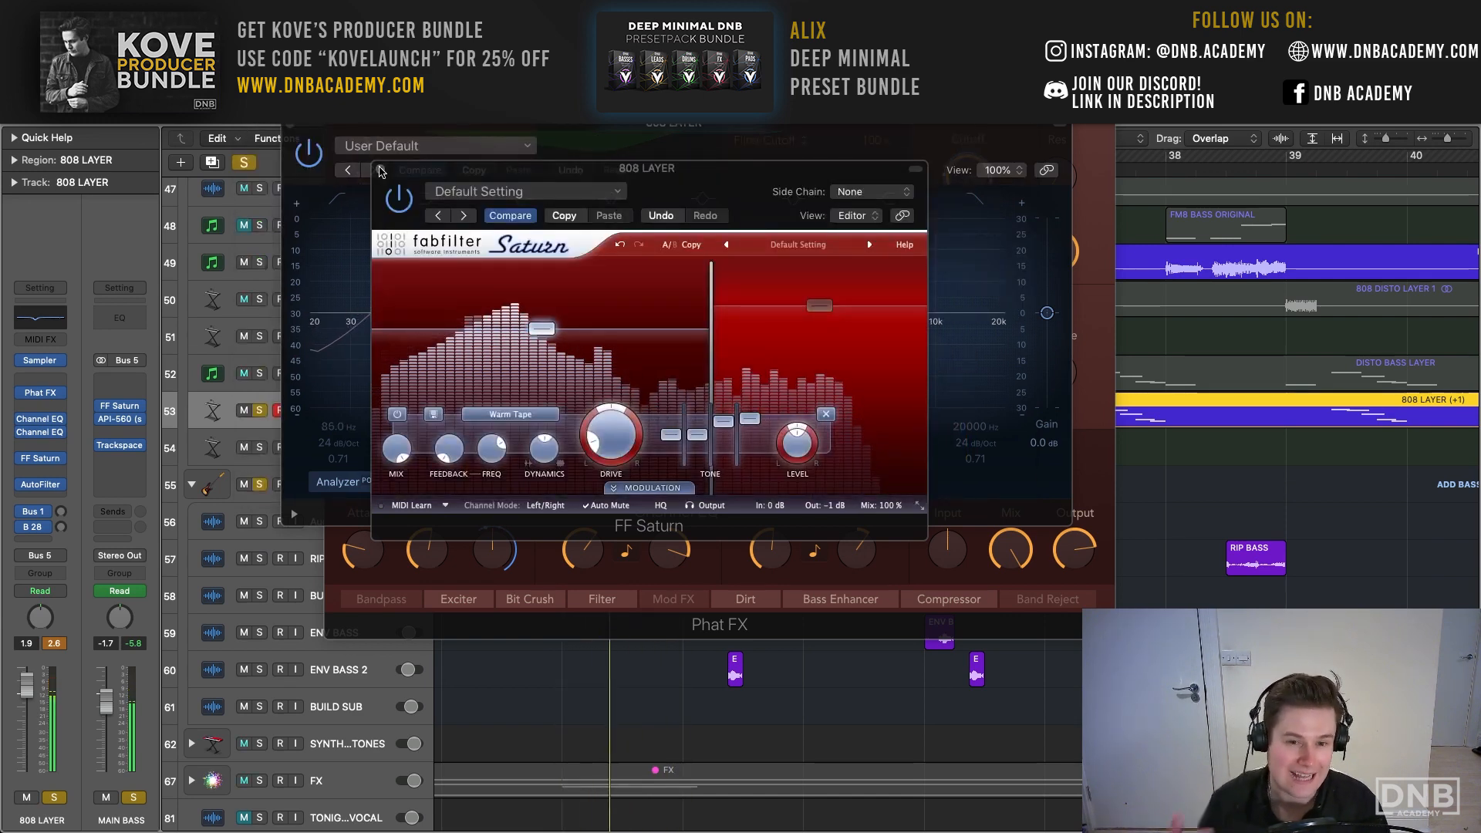
left_click(381, 171)
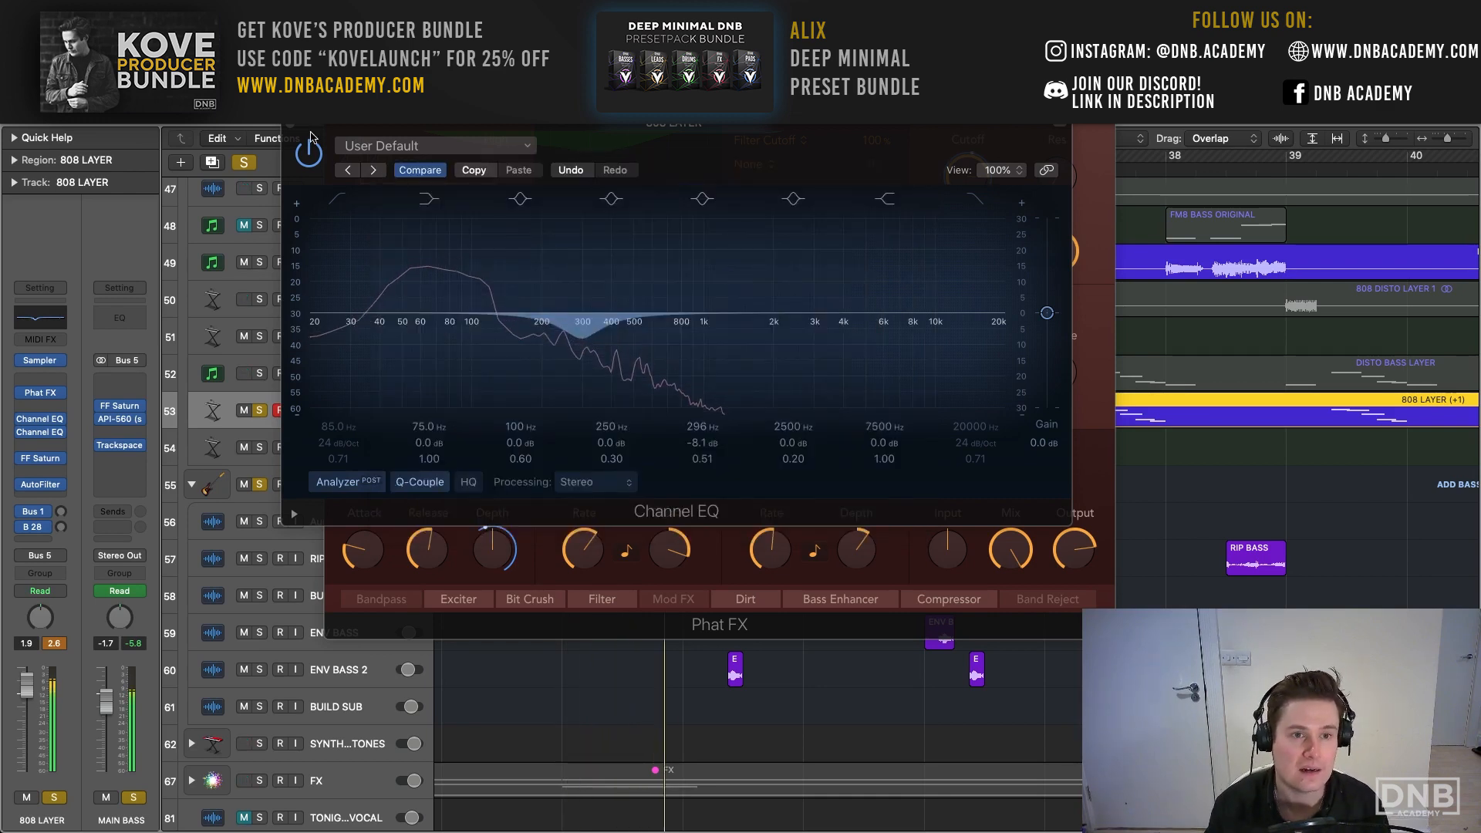
left_click(291, 126)
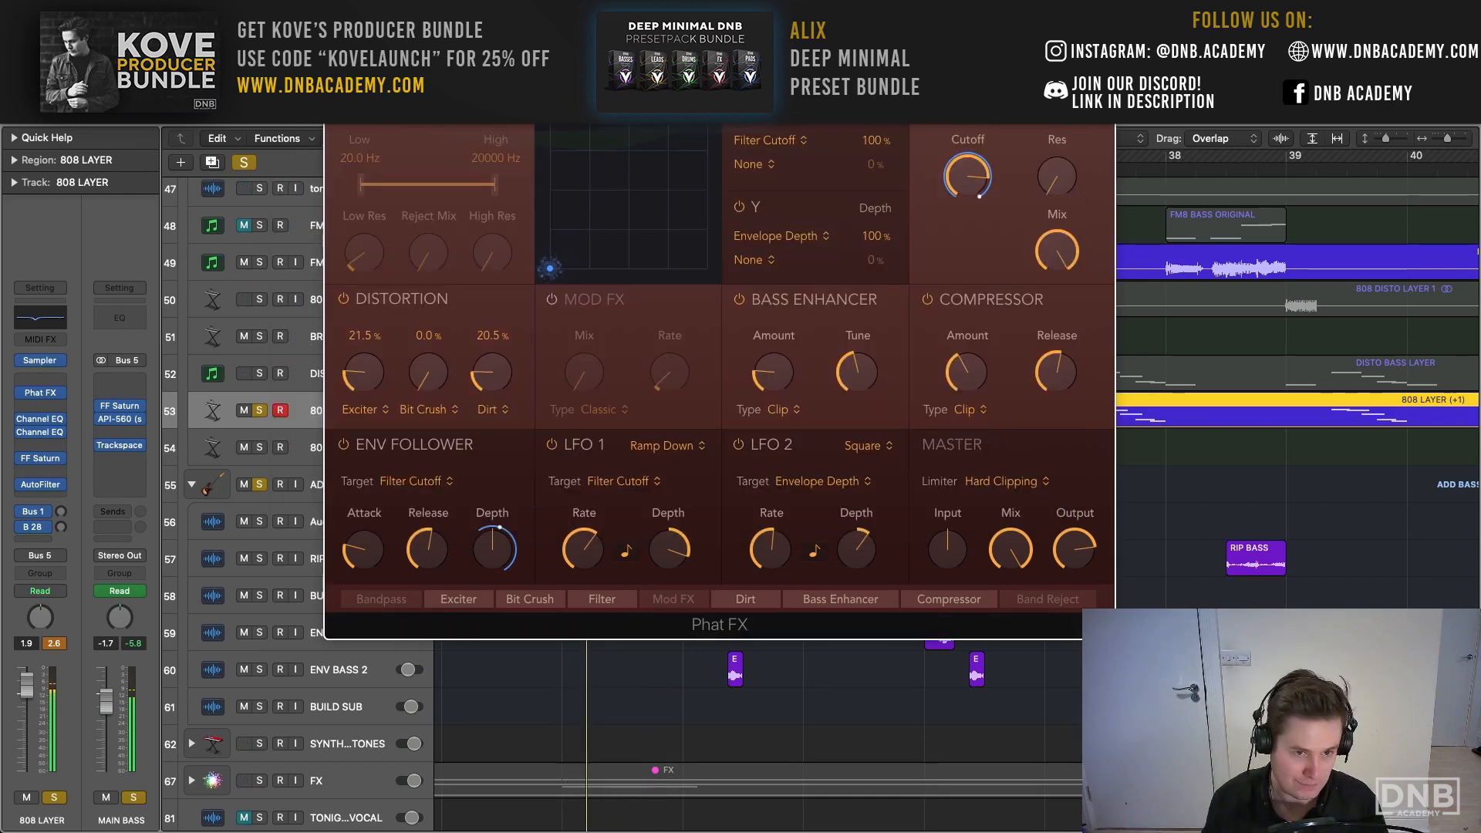
left_click(335, 38)
scroll(450, 362, "up", 3)
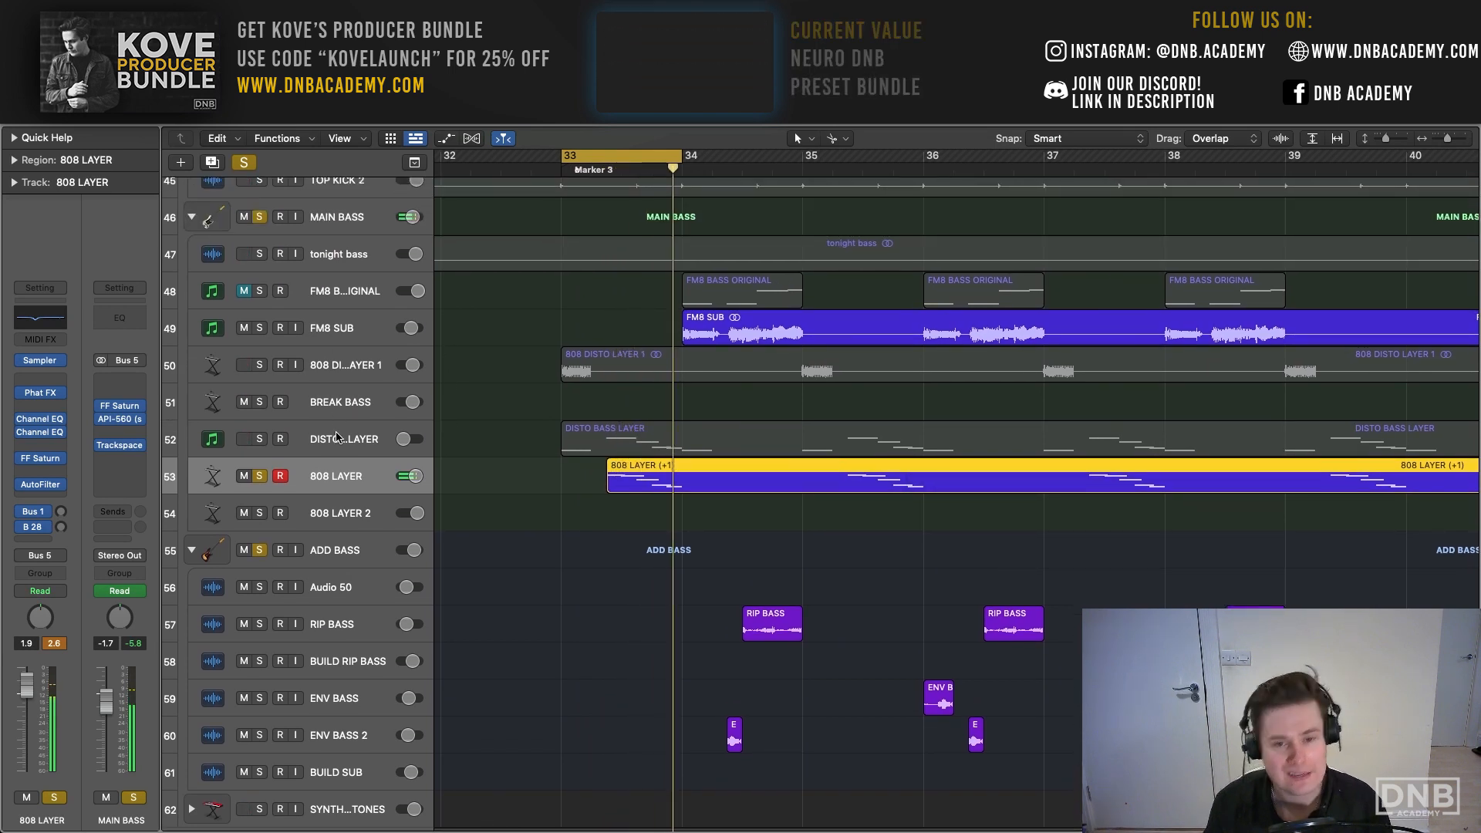
- Solo 808 DISTO LAYER 1 alongside 808 LAYER and listen to the two layers together in the loop
left_click(337, 437)
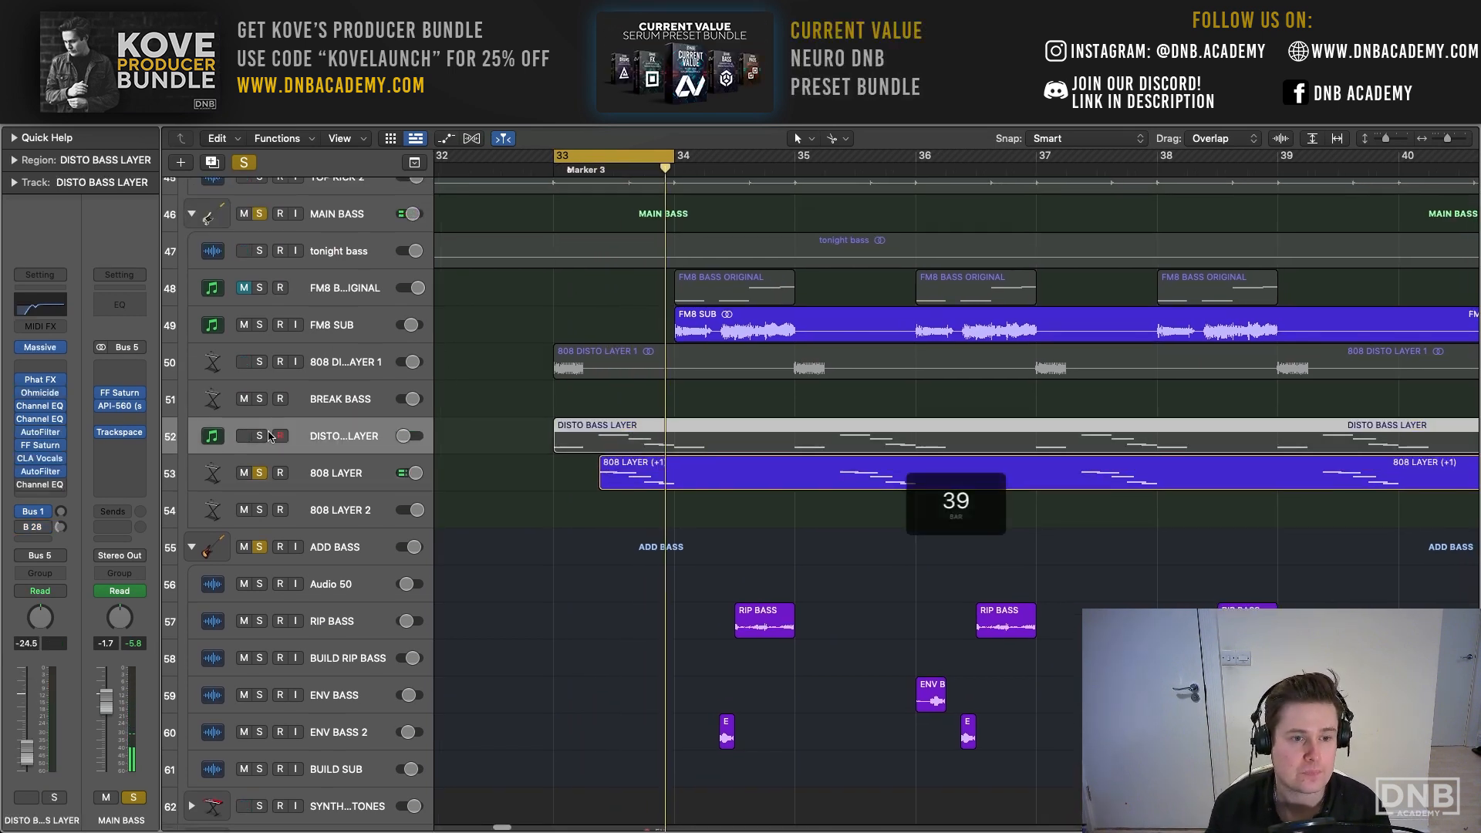
left_click(254, 360)
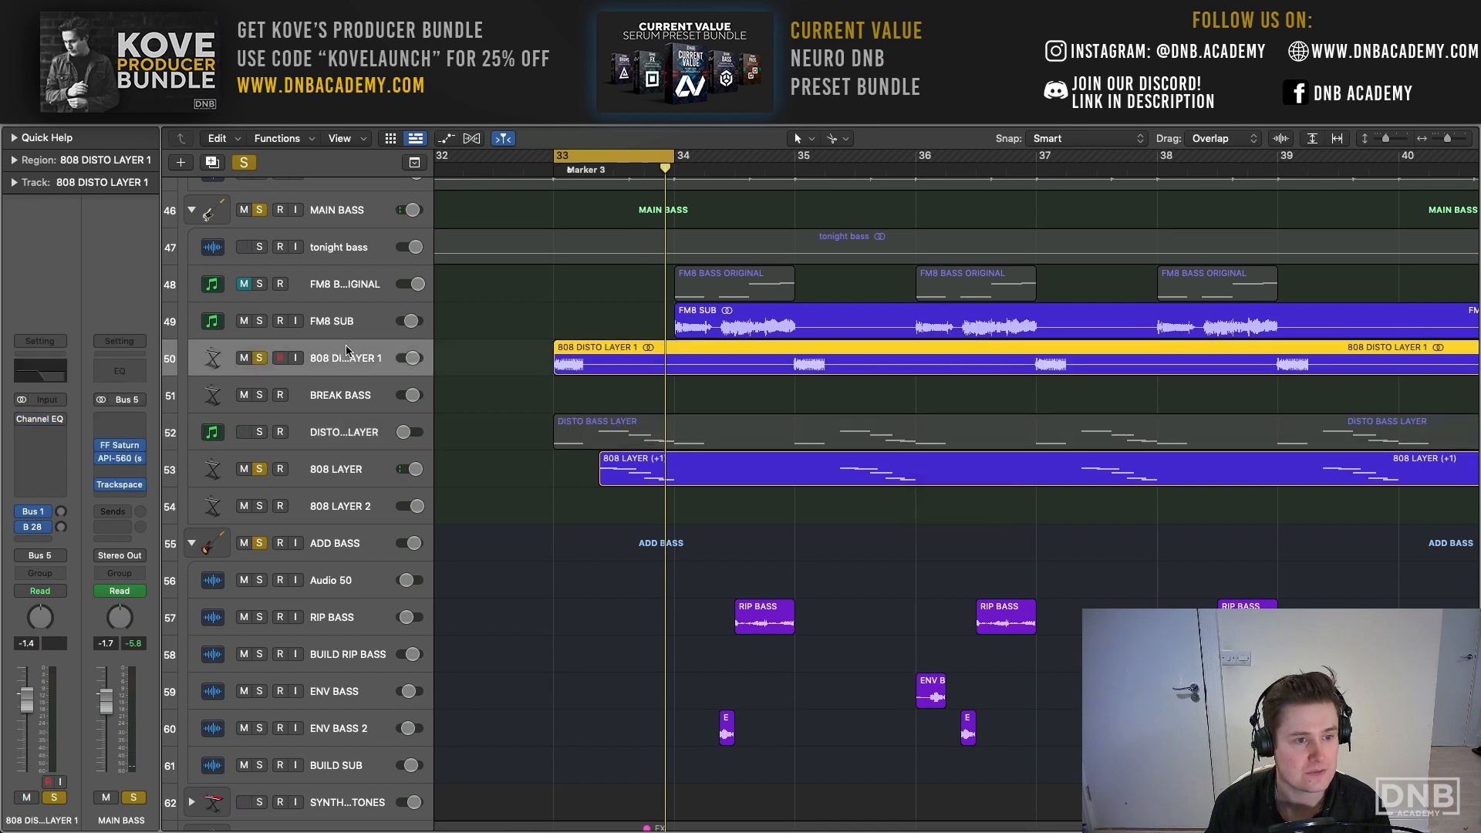
key("space")
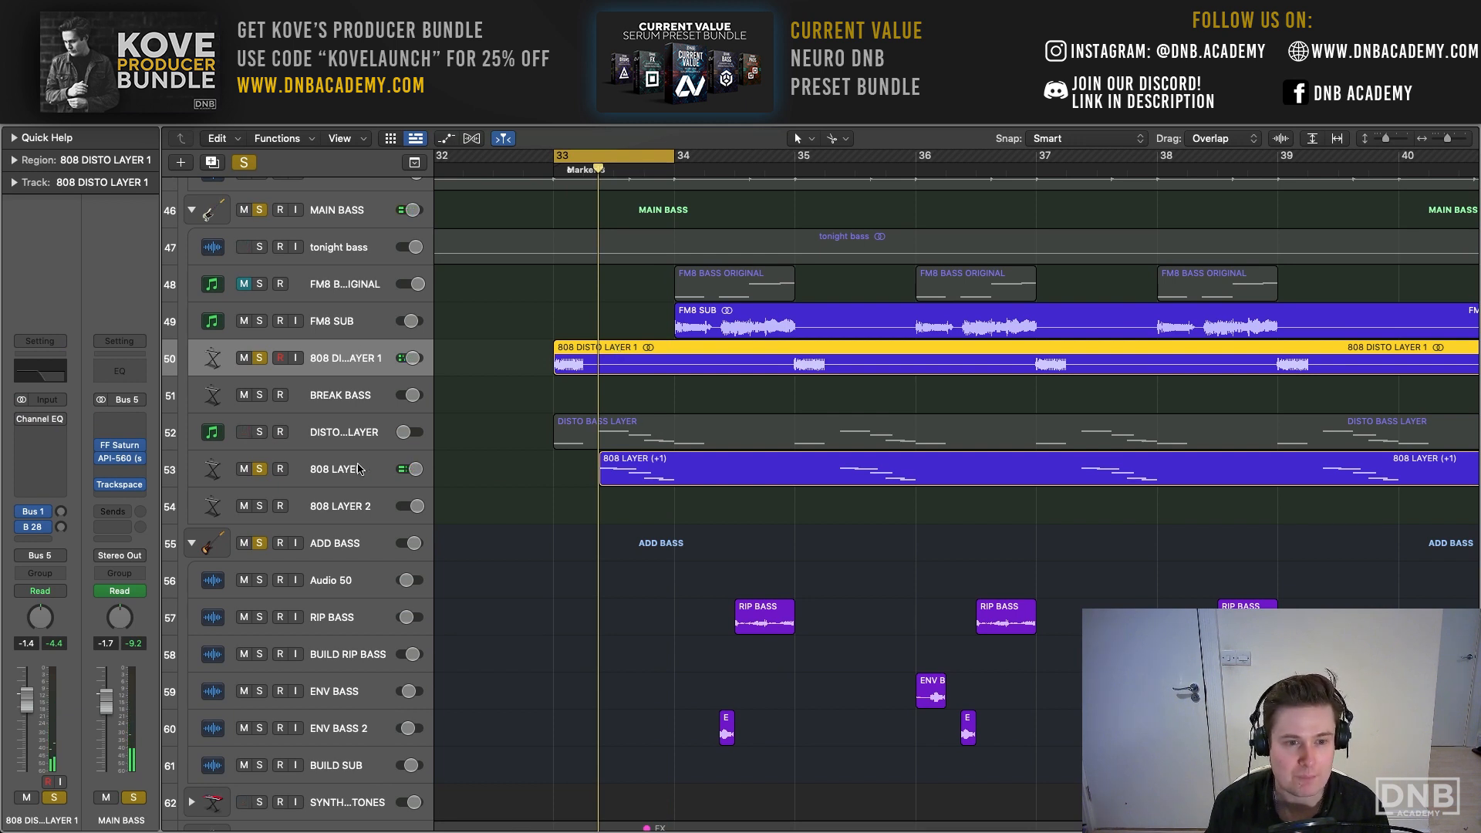
left_click(337, 471)
left_click(337, 356)
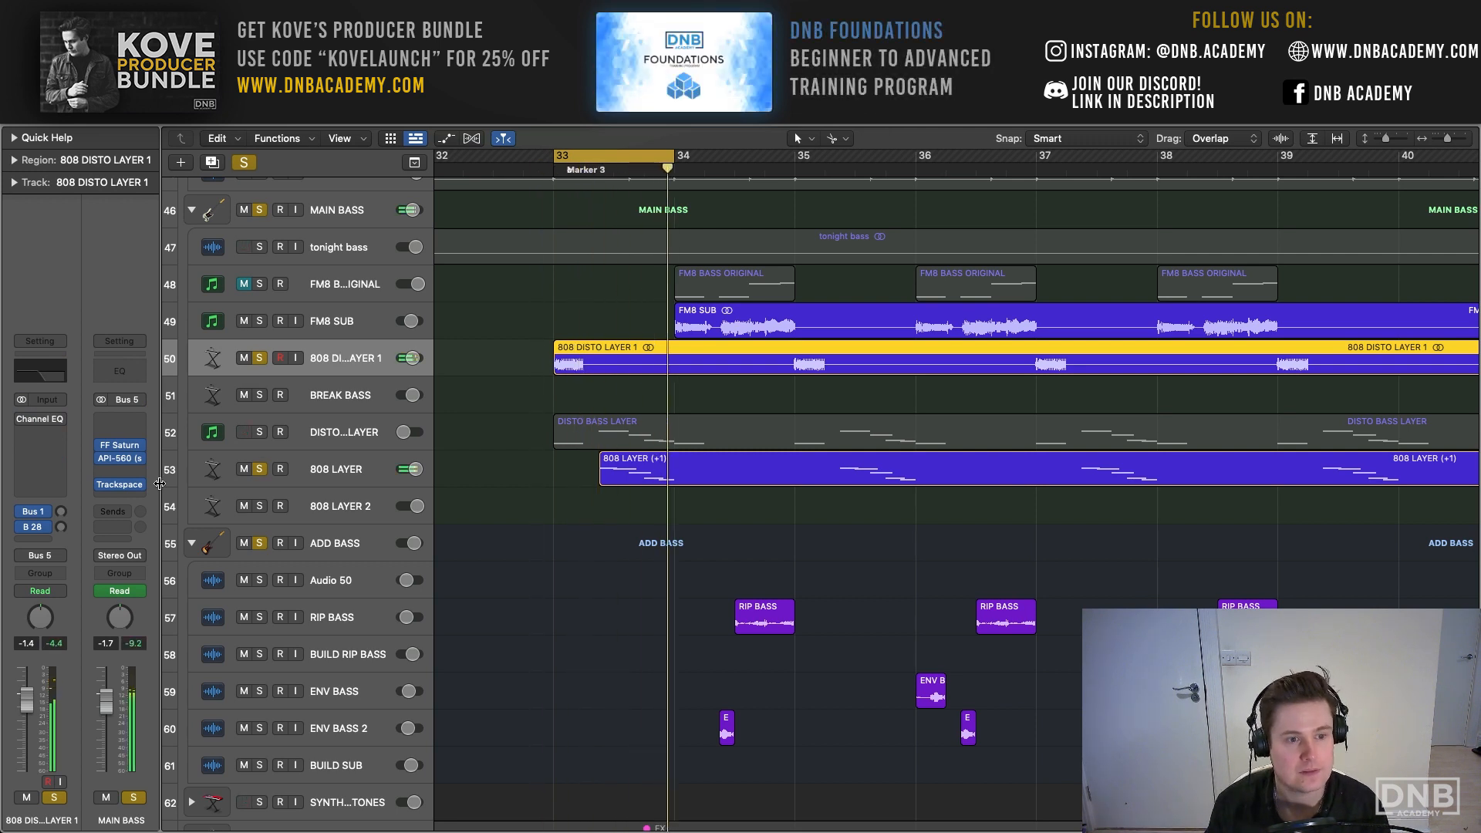
- Inspect the Bus 1 and Bus 28 sends on 808 DISTO LAYER 1 during playback and switch the Bus 28 send off
left_click(44, 512)
left_click(45, 514)
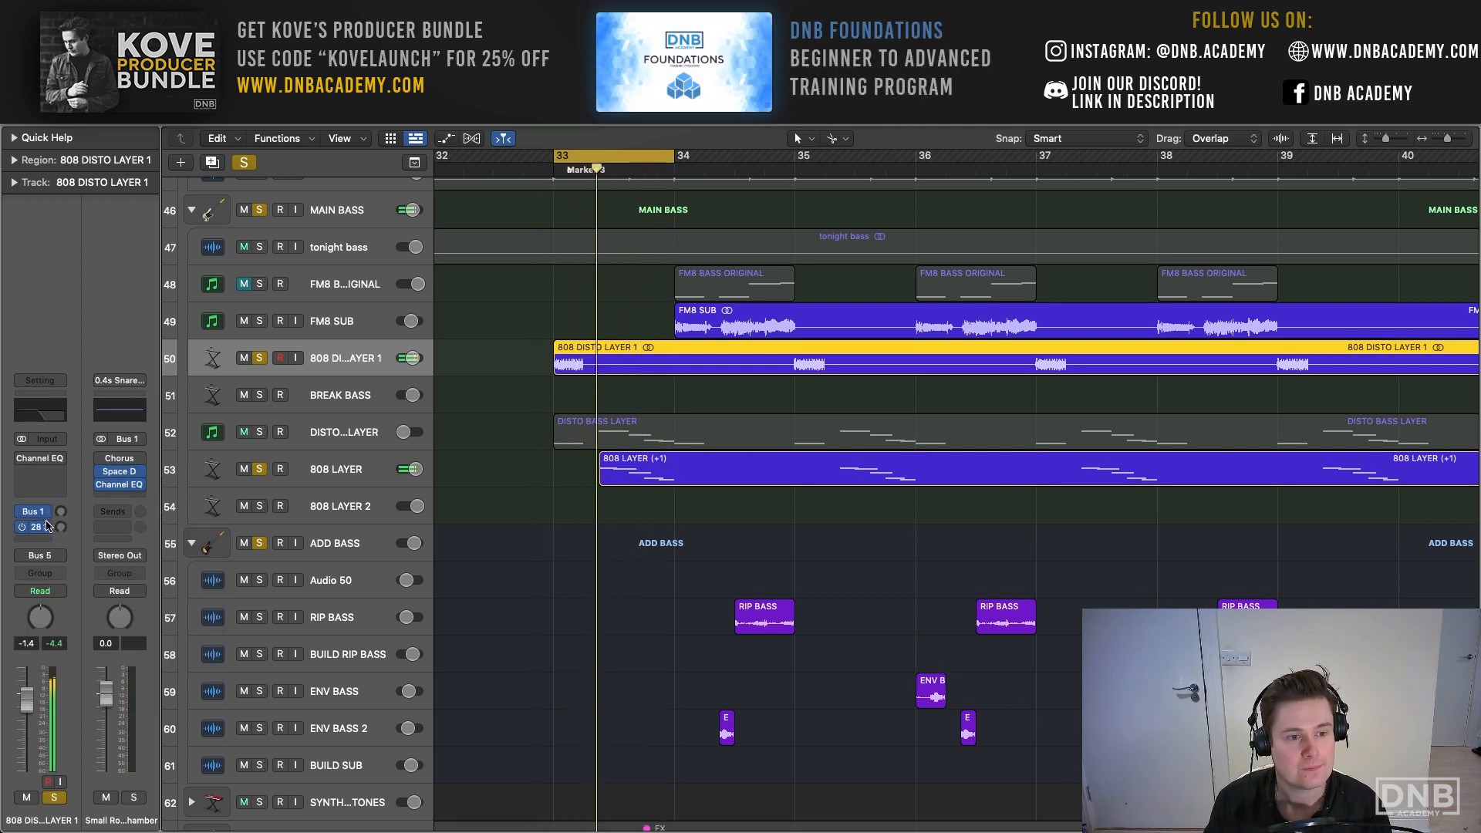
left_click(47, 526)
left_click(56, 525)
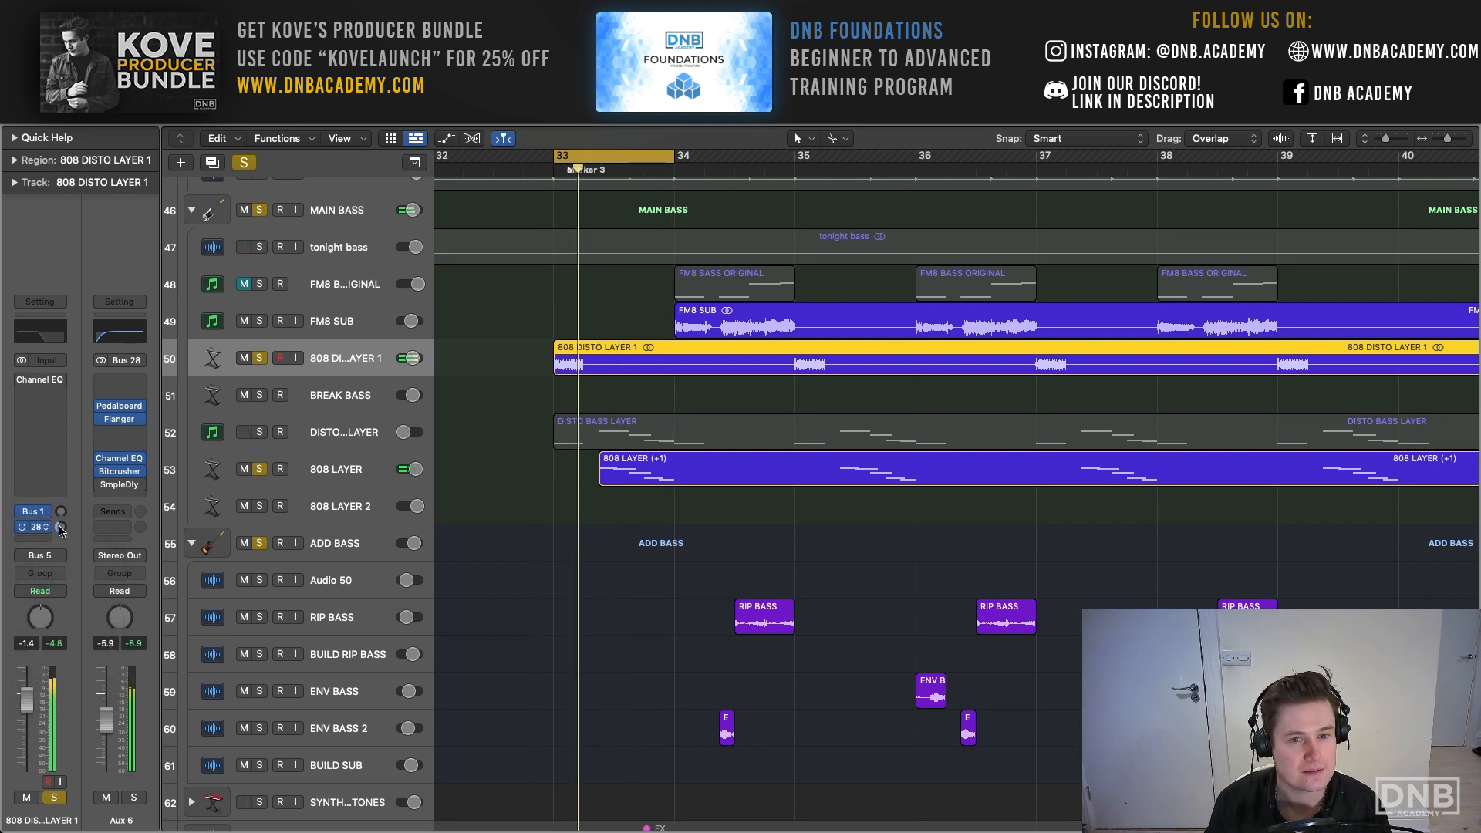
left_click_drag(60, 526, 59, 519)
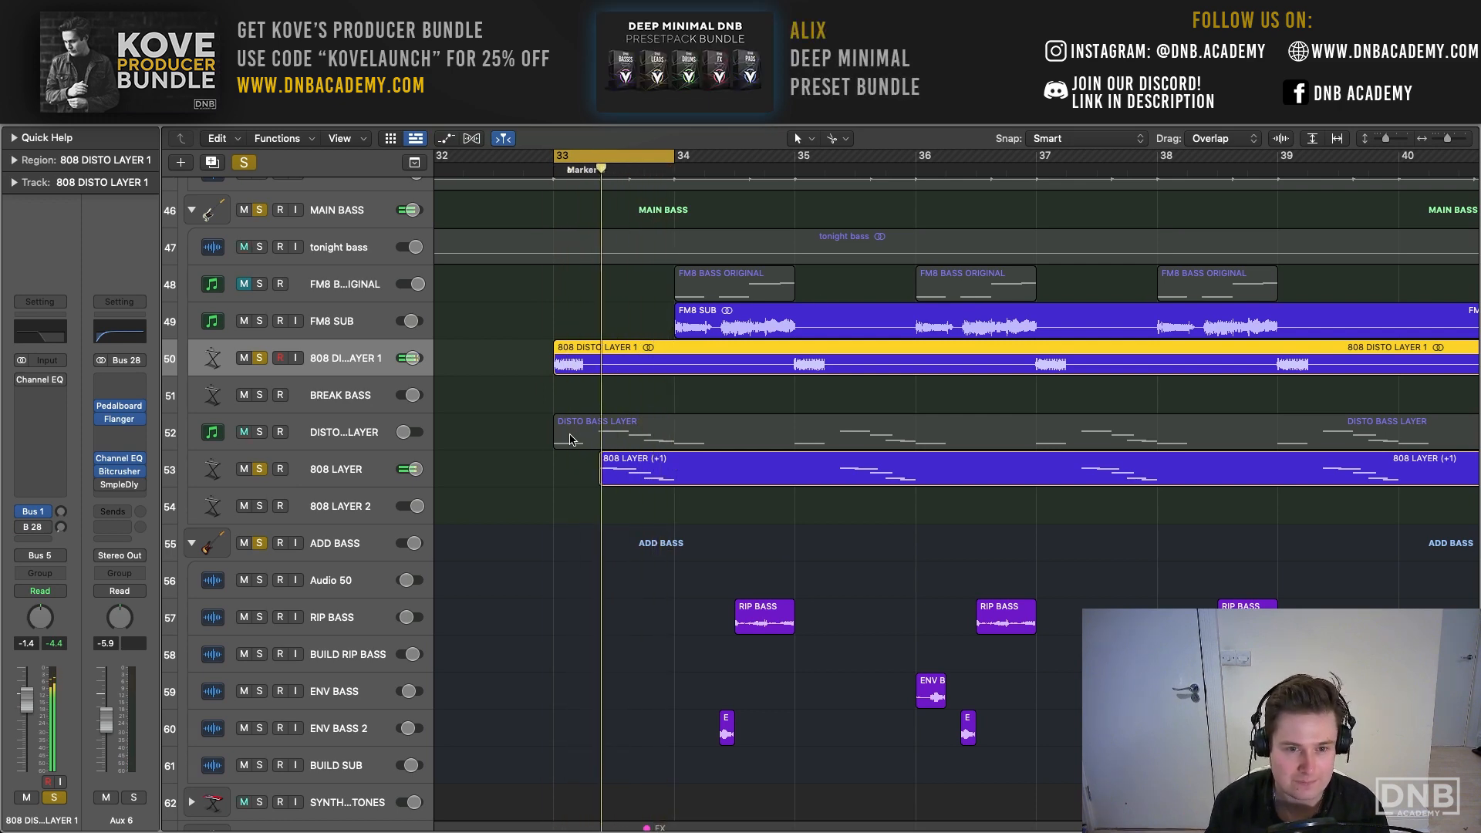
- Stop playback, examine the 808 DISTO LAYER 1 waveform up close and extend the cycle range to bars 33 to 35
left_click_drag(1386, 141, 1453, 138)
scroll(552, 297, "left", 6)
key("space")
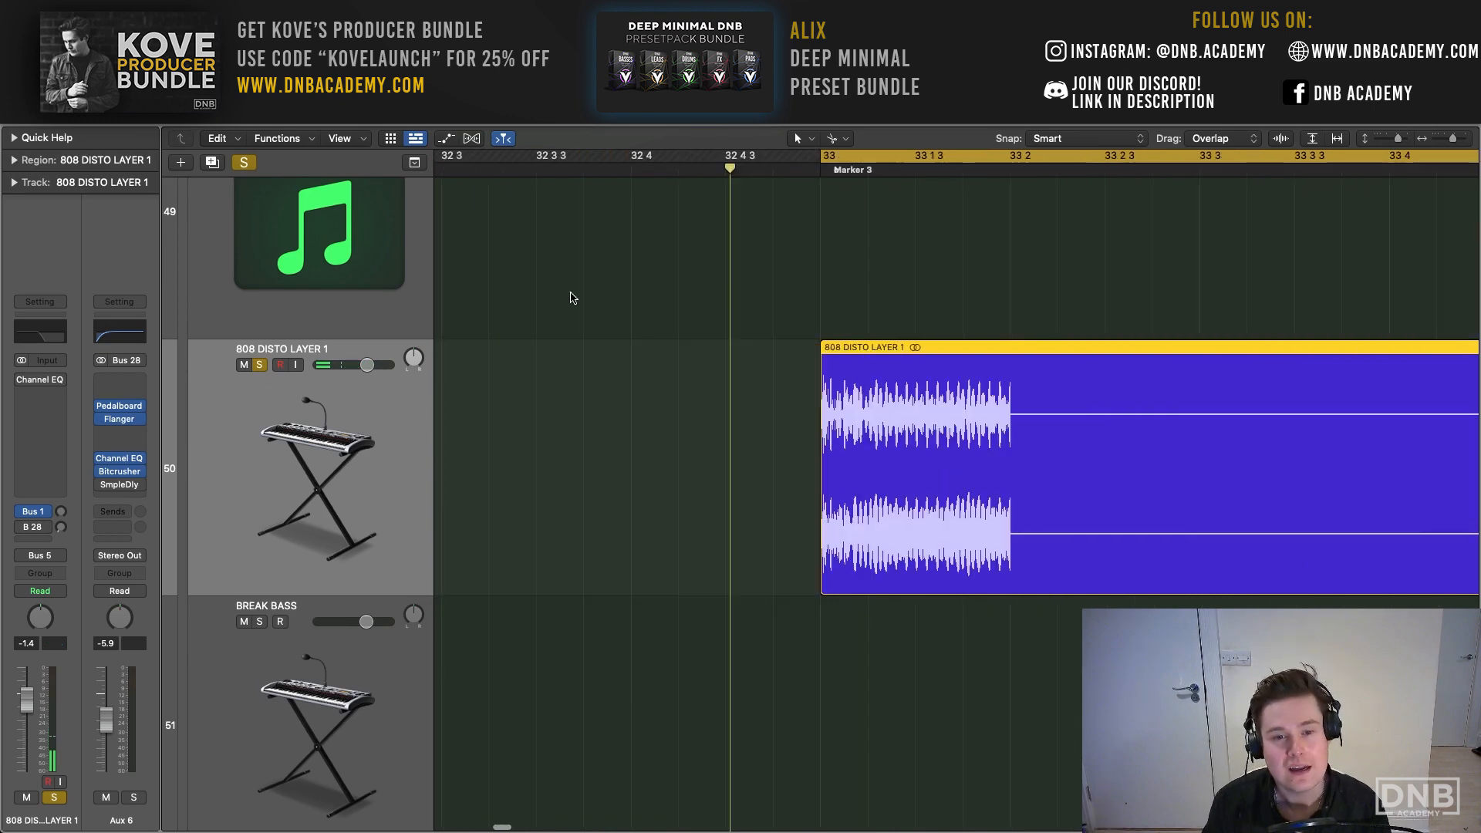
scroll(664, 286, "right", 5)
left_click_drag(1398, 139, 1447, 146)
left_click_drag(683, 157, 923, 157)
scroll(689, 307, "down", 1)
scroll(689, 307, "up", 4)
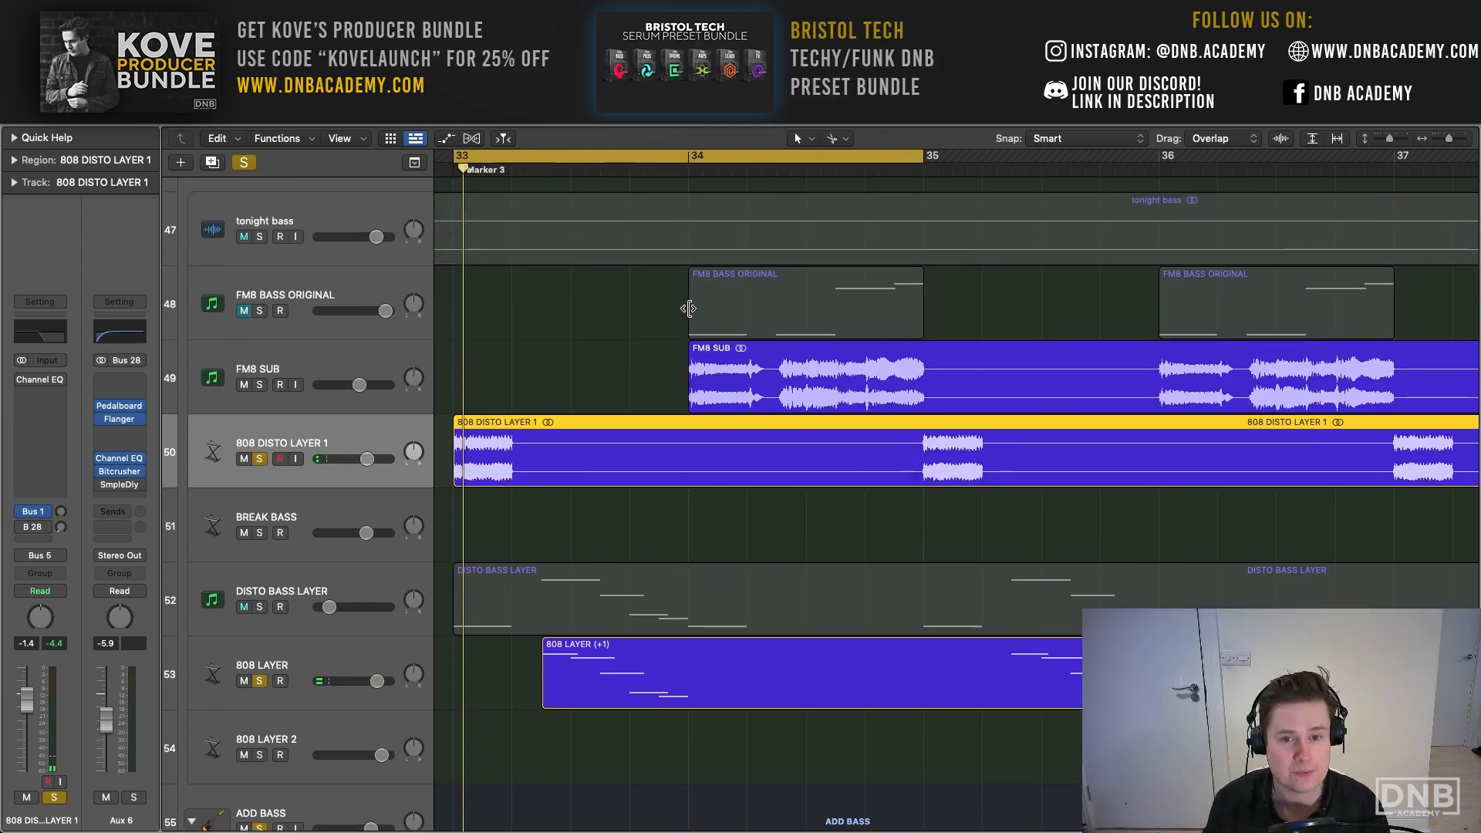
- Clear the existing solos, solo FM8 SUB and play it
left_click(342, 403)
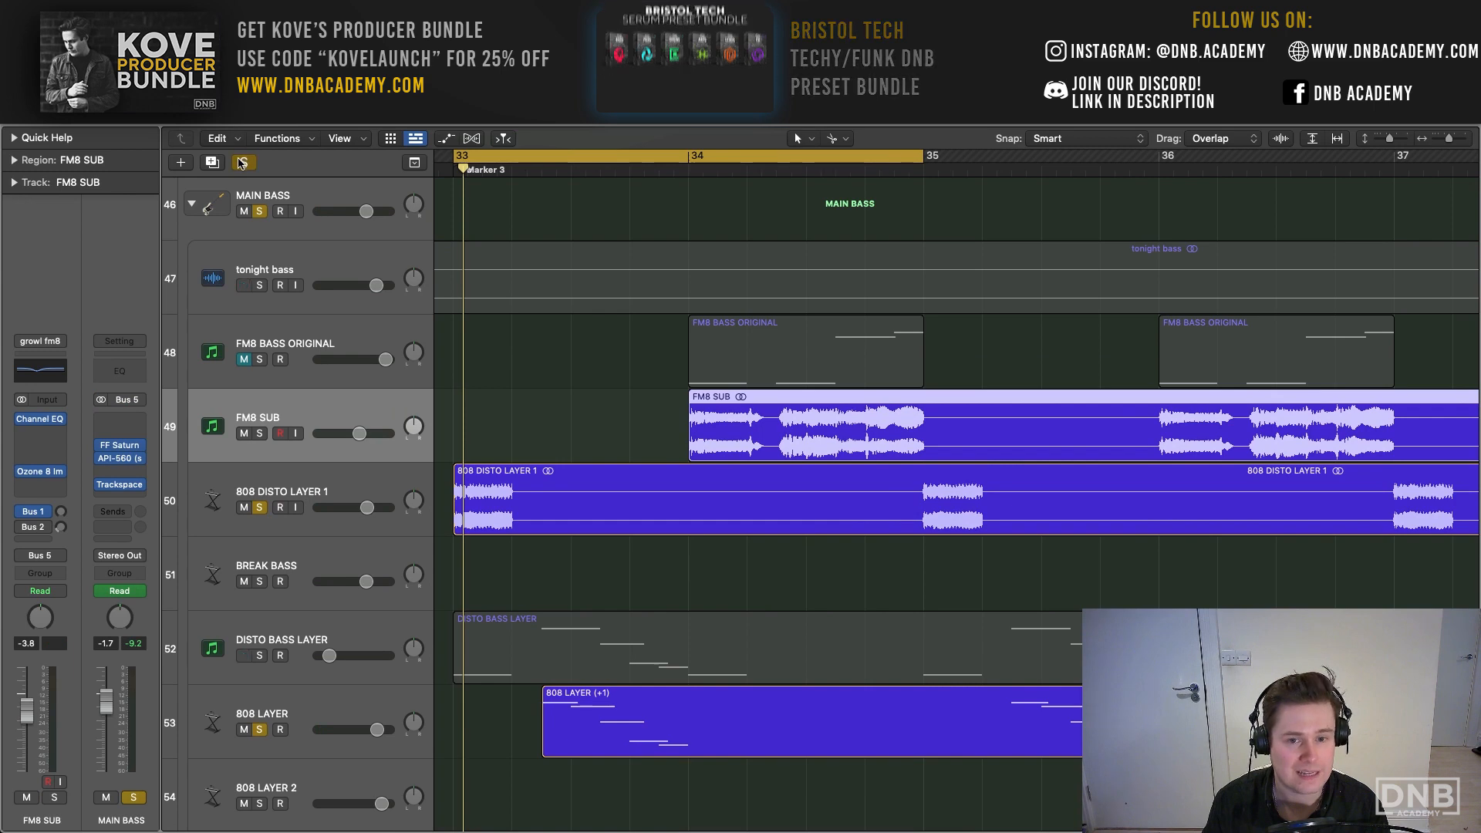
left_click(243, 163)
left_click(260, 434)
key("space")
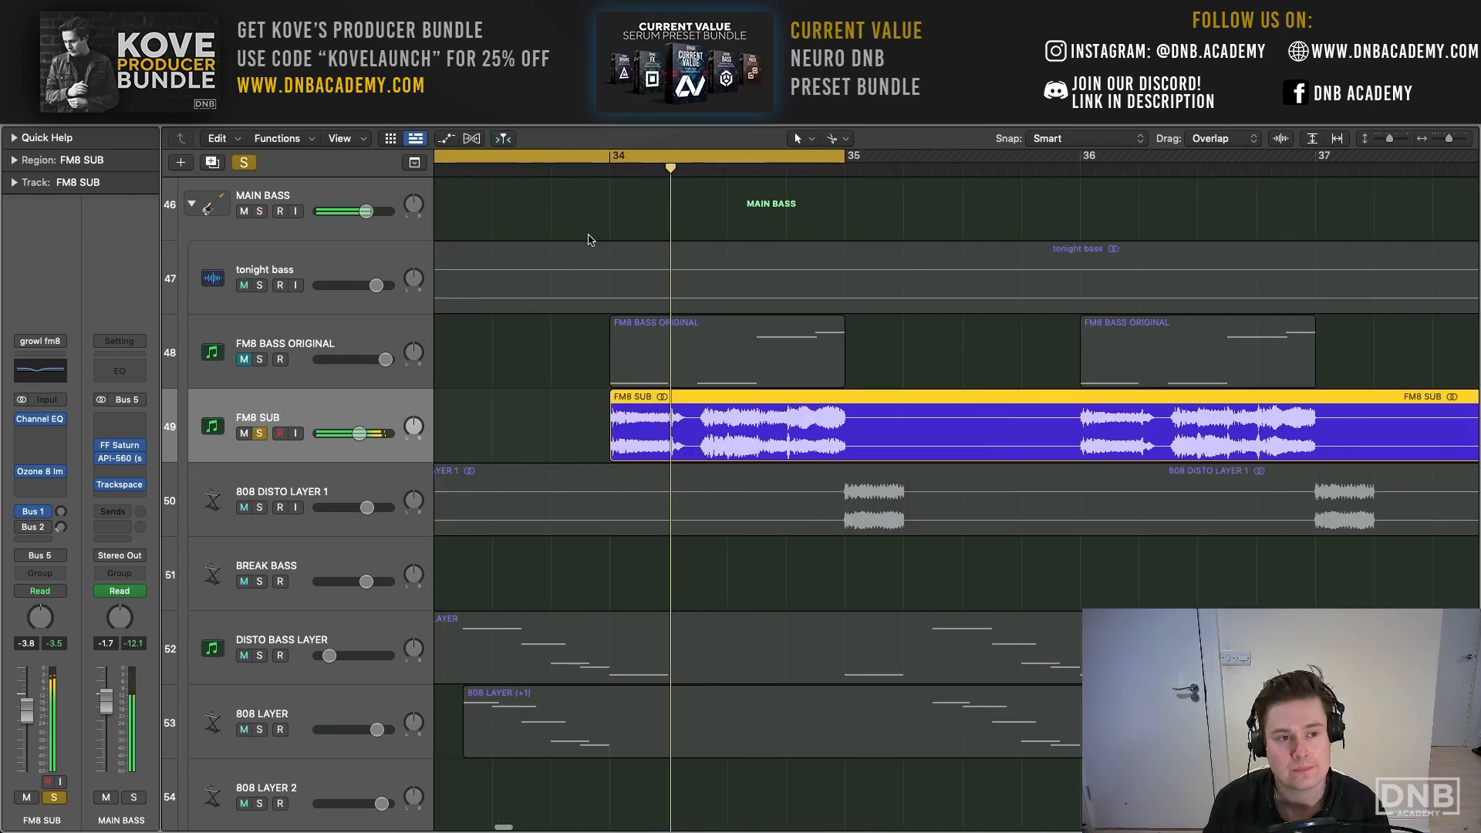
- Set the cycle range to bars 34 to 35 and unsolo FM8 SUB
left_click(608, 156)
mouse_move(609, 157)
left_mouse_down()
mouse_move(878, 160)
mouse_move(847, 159)
left_mouse_up()
key("s")
- Solo FM8 BASS ORIGINAL and view the operator, envelope and FM Matrix settings of its FM8 synth
left_click(287, 347)
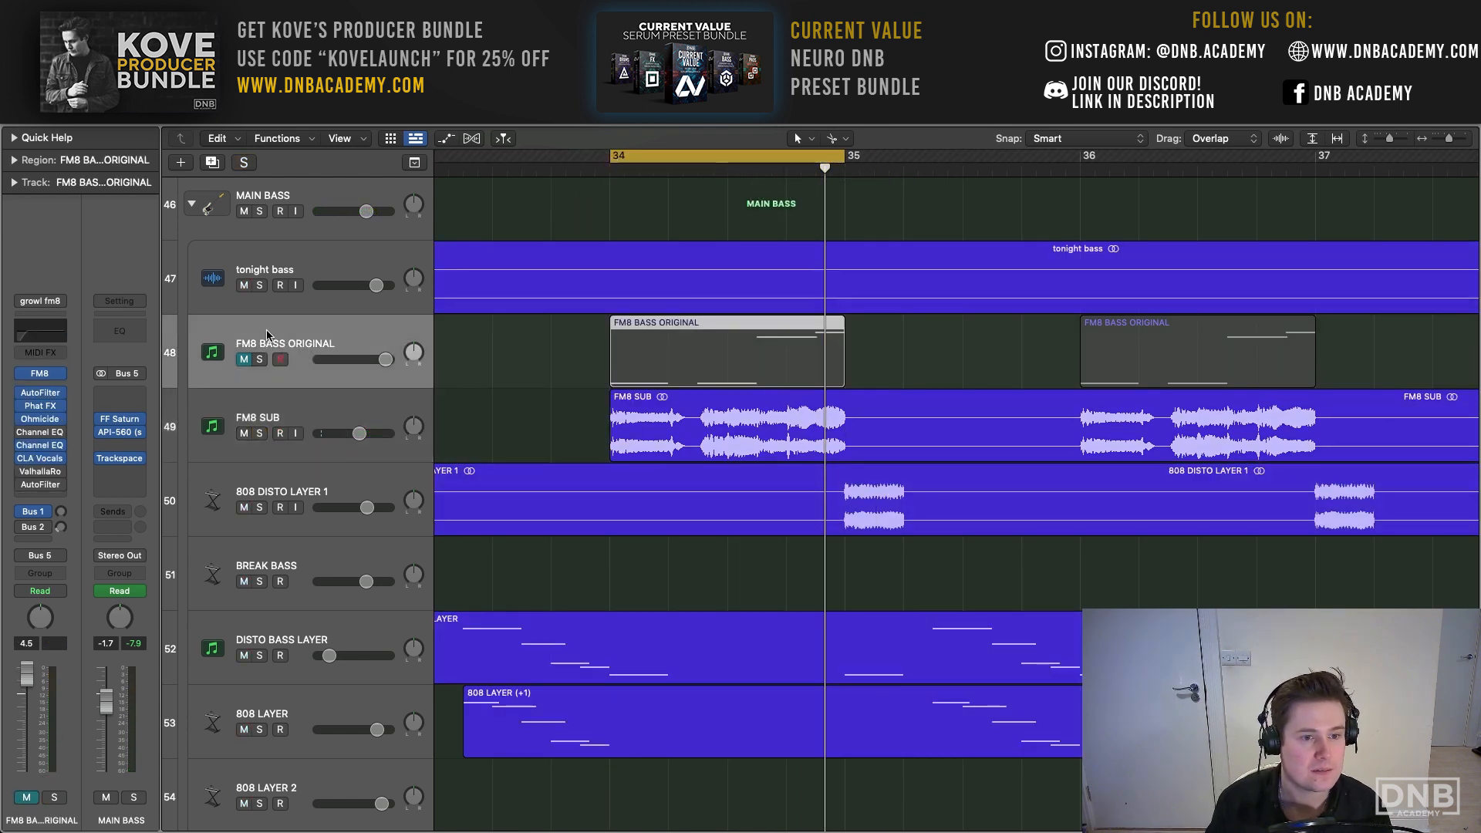
left_click(260, 360)
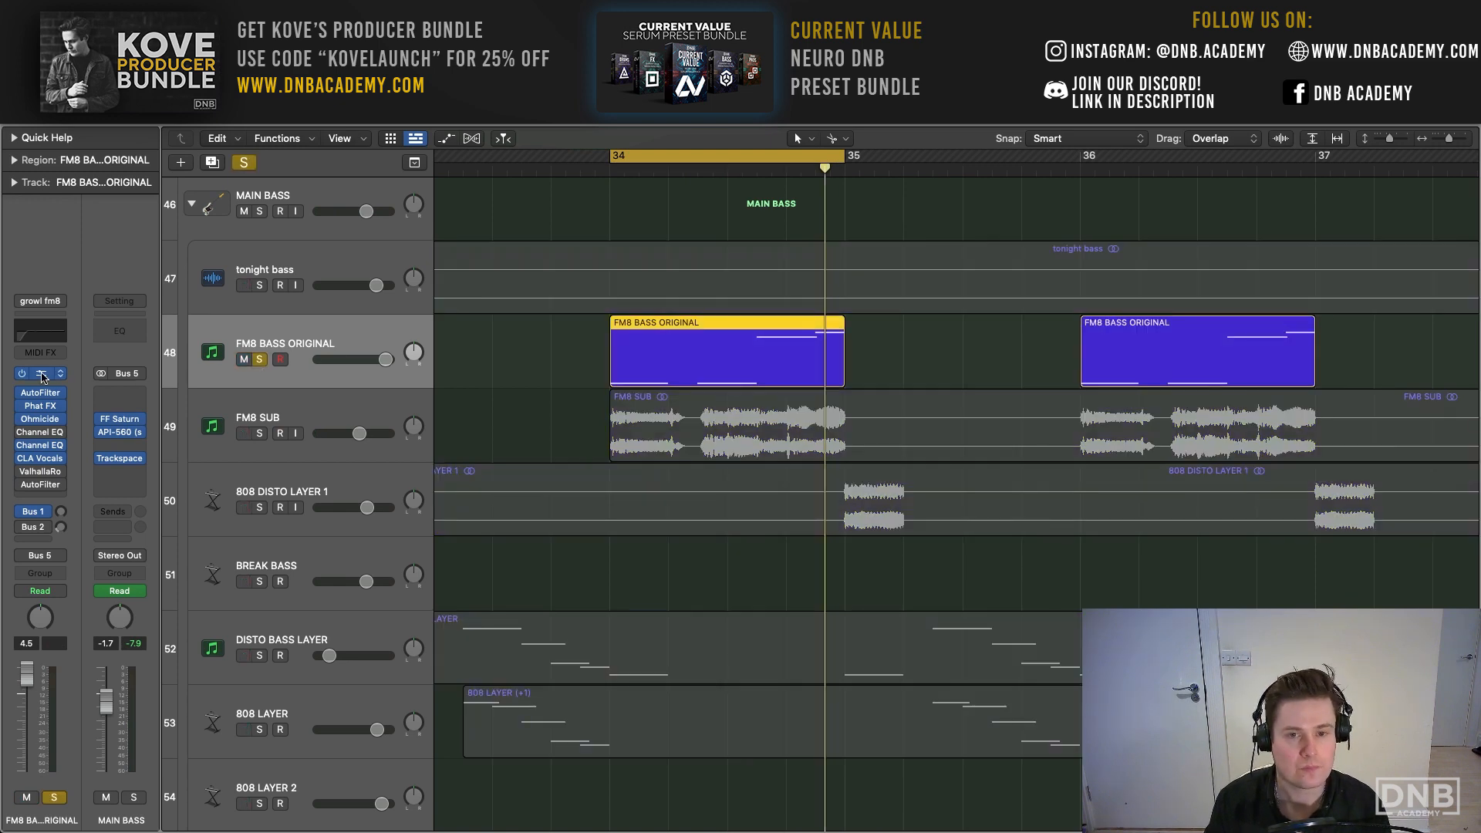
left_click(42, 377)
left_click_drag(818, 192, 481, 89)
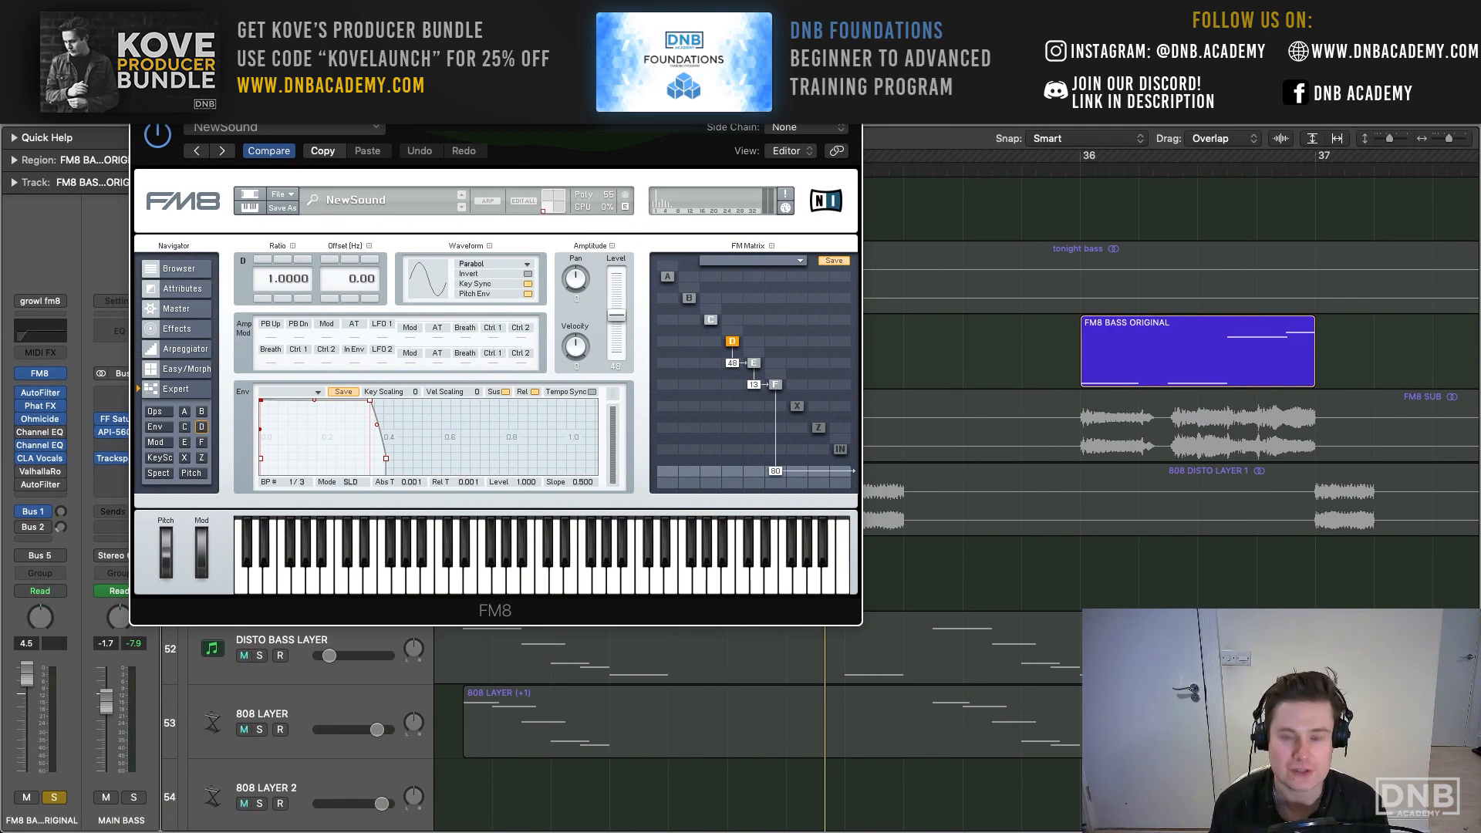
key("super+w")
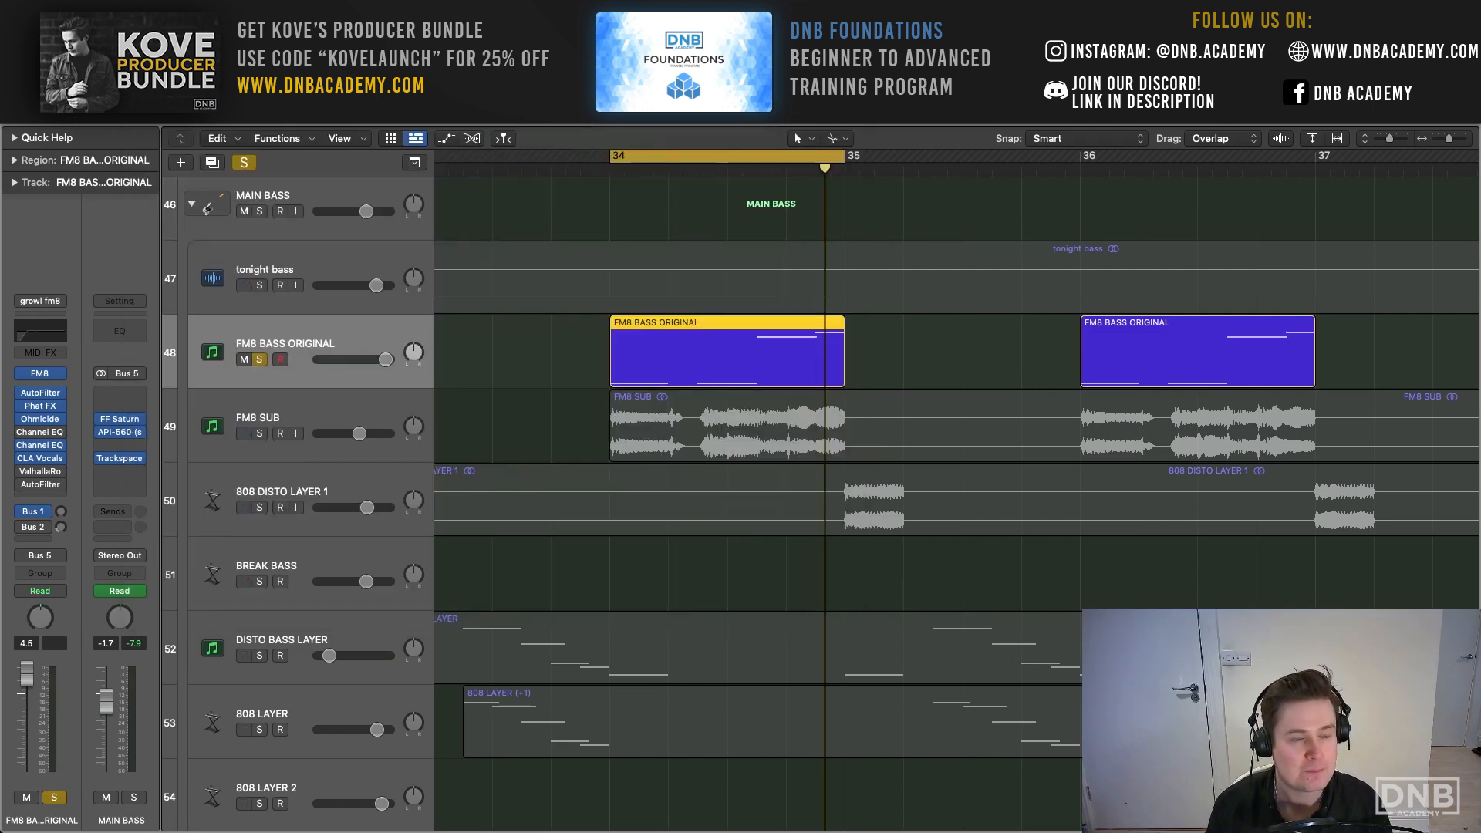
- Remove the bypassed Channel EQ directly after Ohmicide on FM8 BASS ORIGINAL and play the loop with its effects bypassed
left_click(60, 438)
left_click(80, 321)
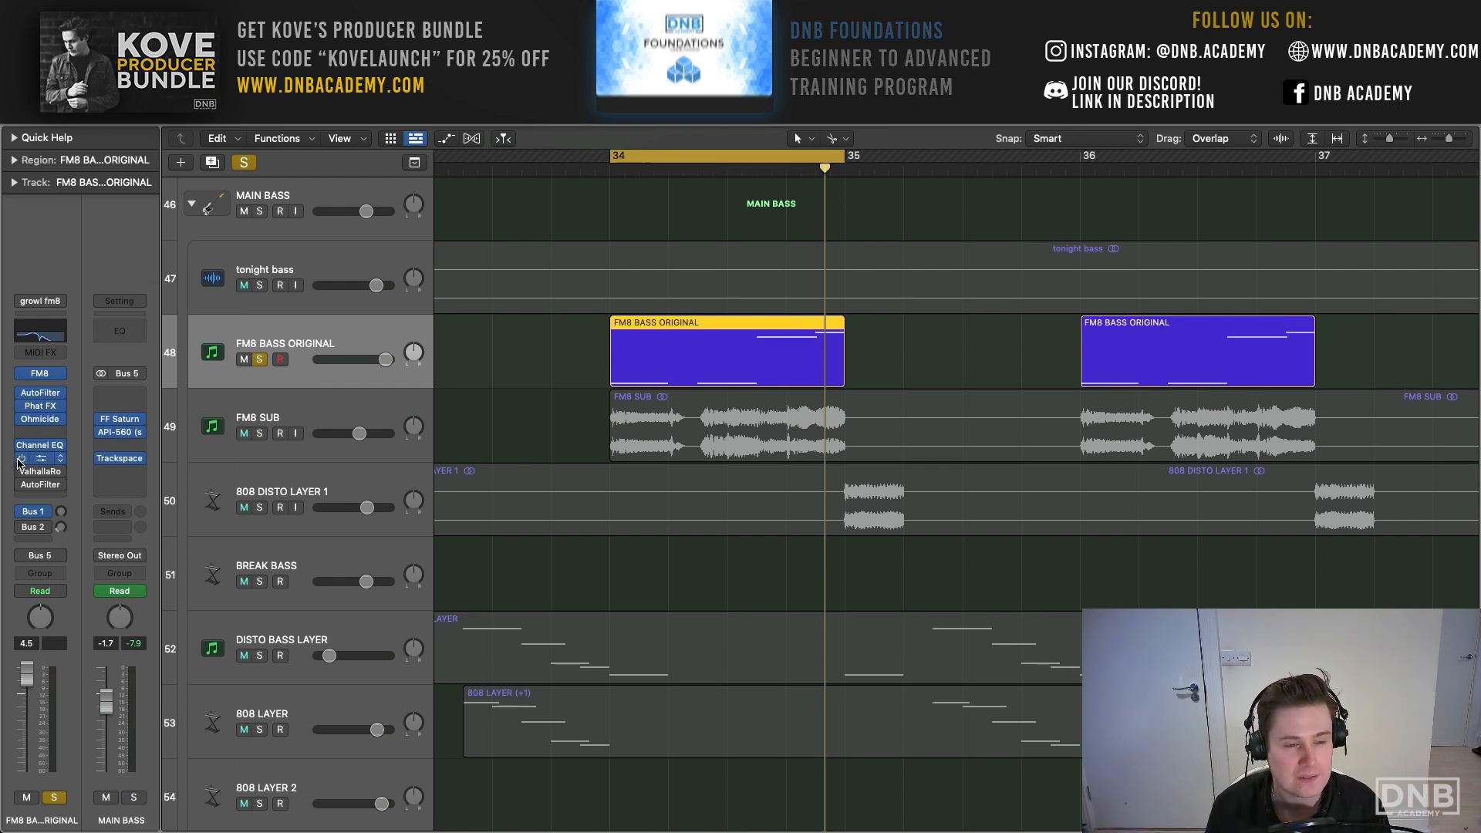
key("space")
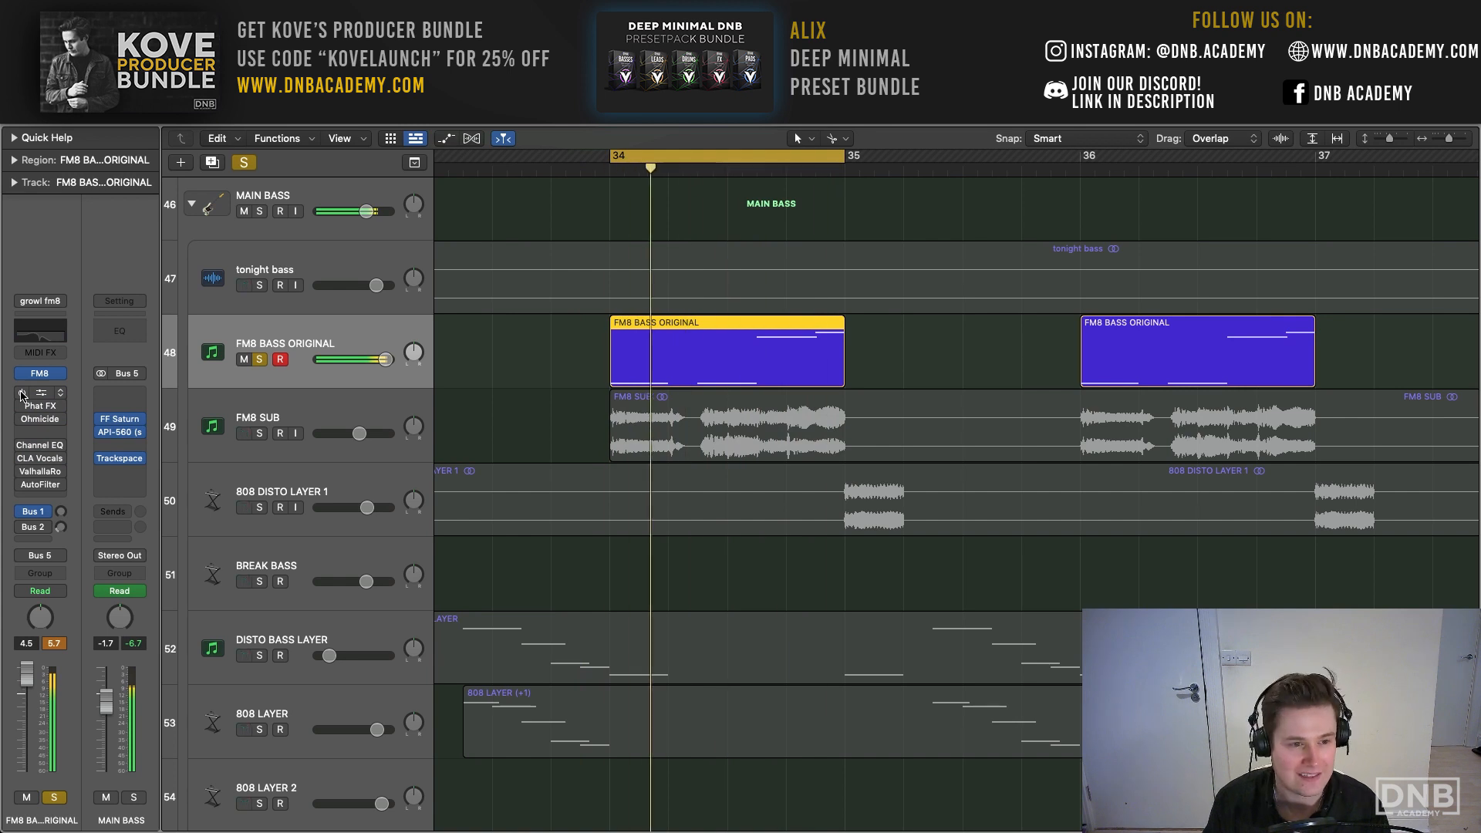
- Re-enable AutoFilter, Phat FX and Ohmicide on FM8 BASS ORIGINAL and show the AutoFilter settings
left_click(21, 393)
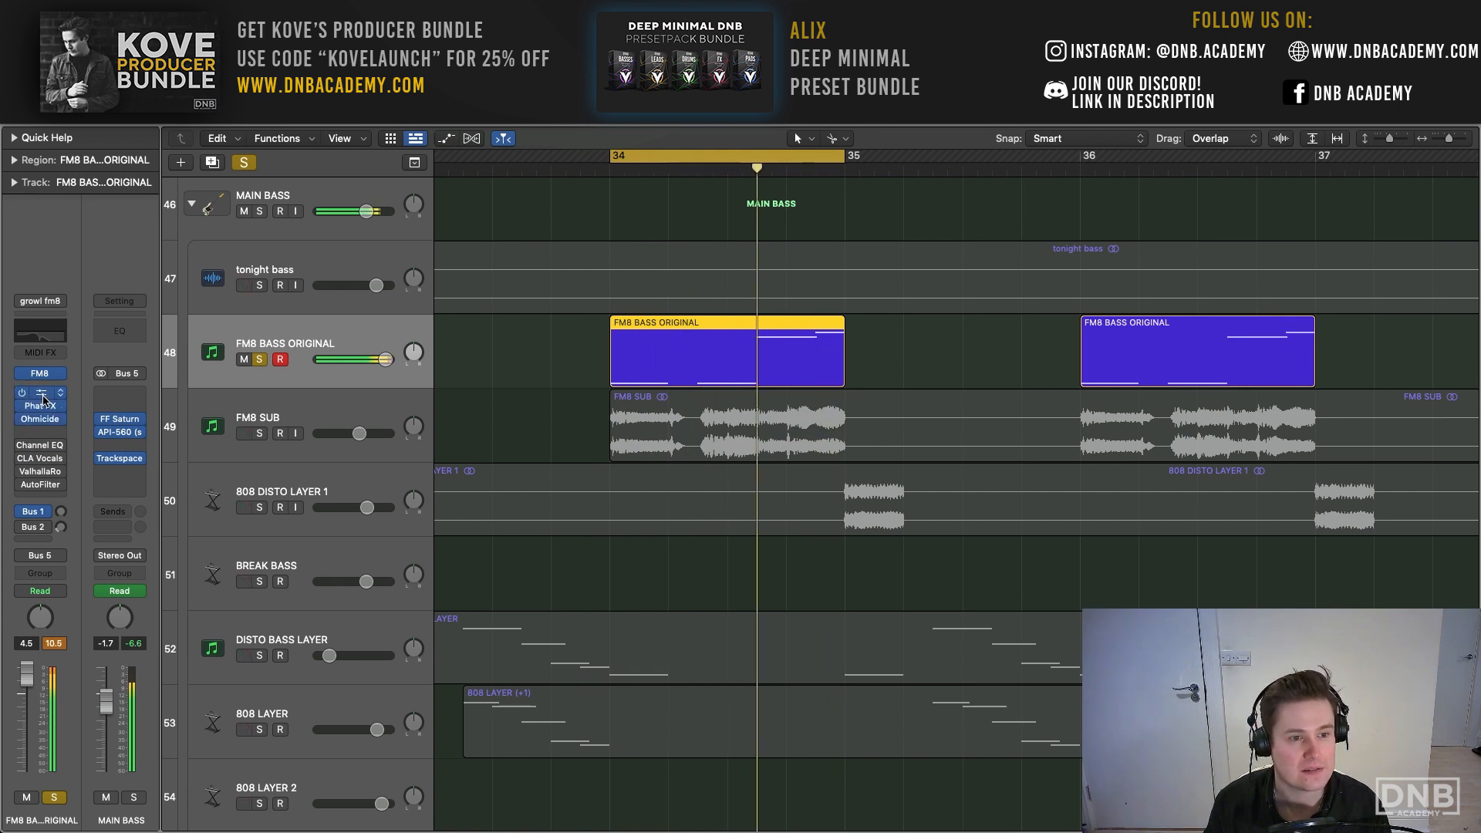
left_click(42, 395)
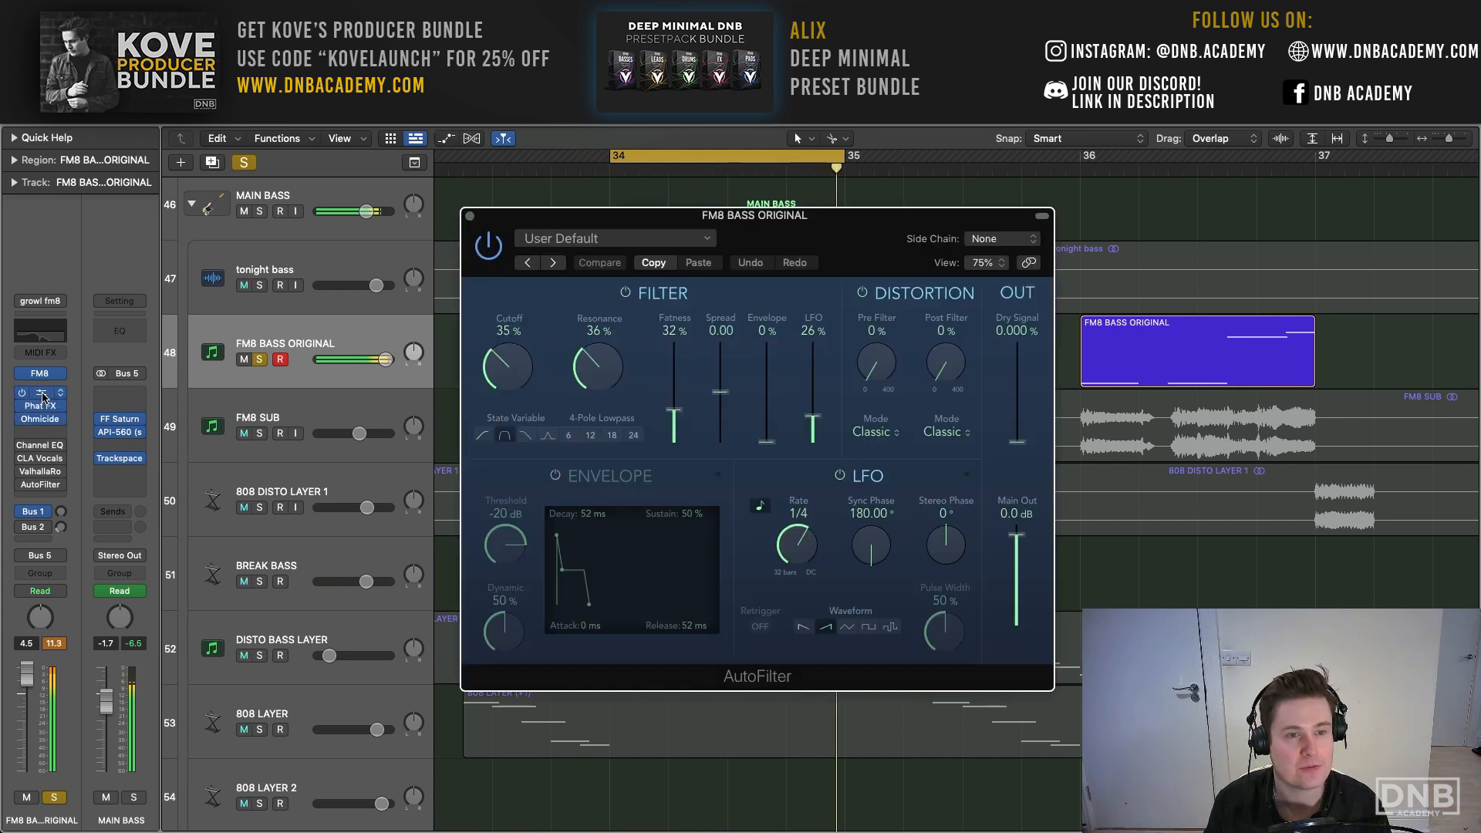
left_click(469, 217)
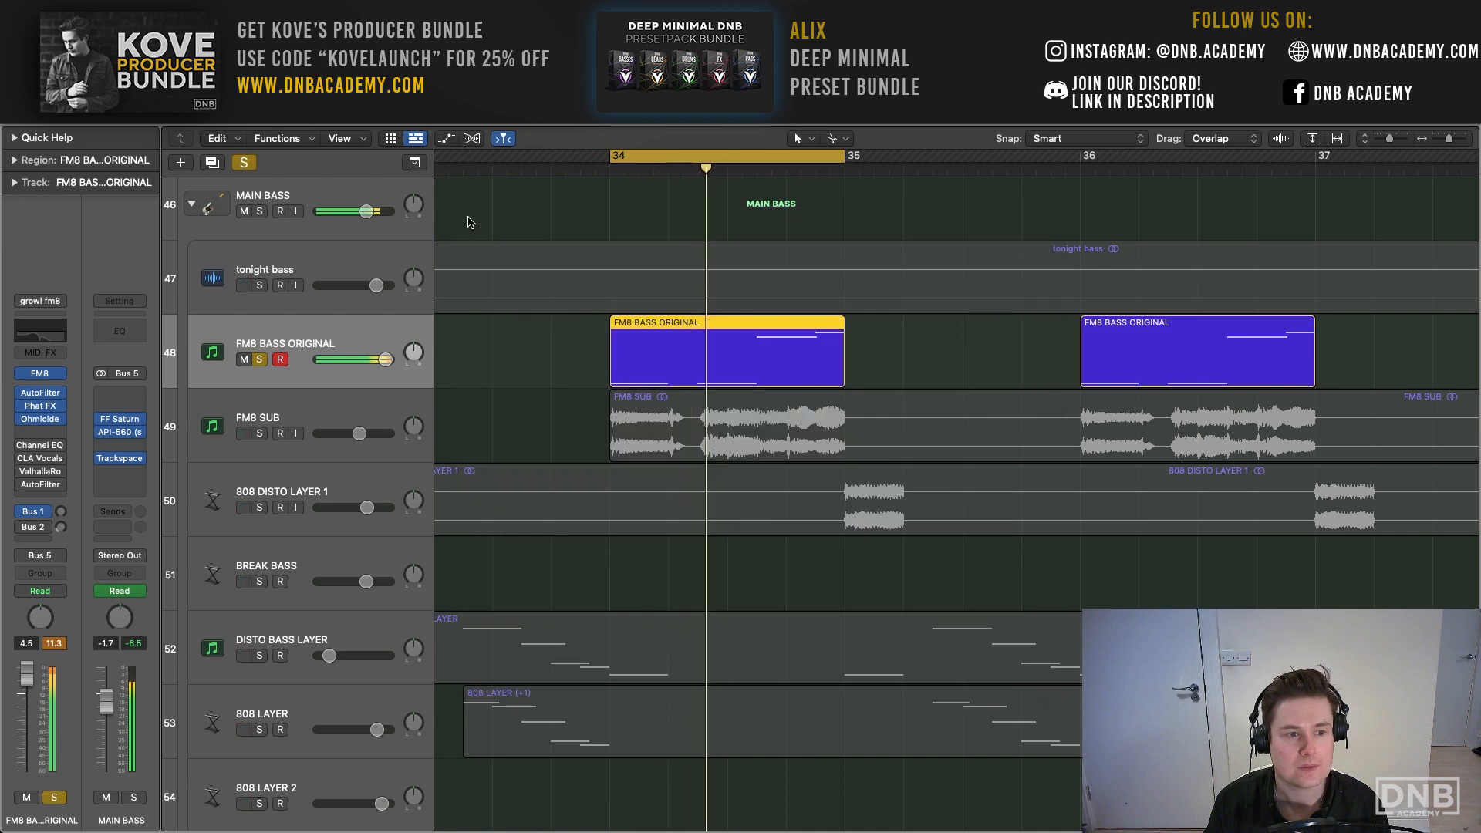
left_click(40, 393)
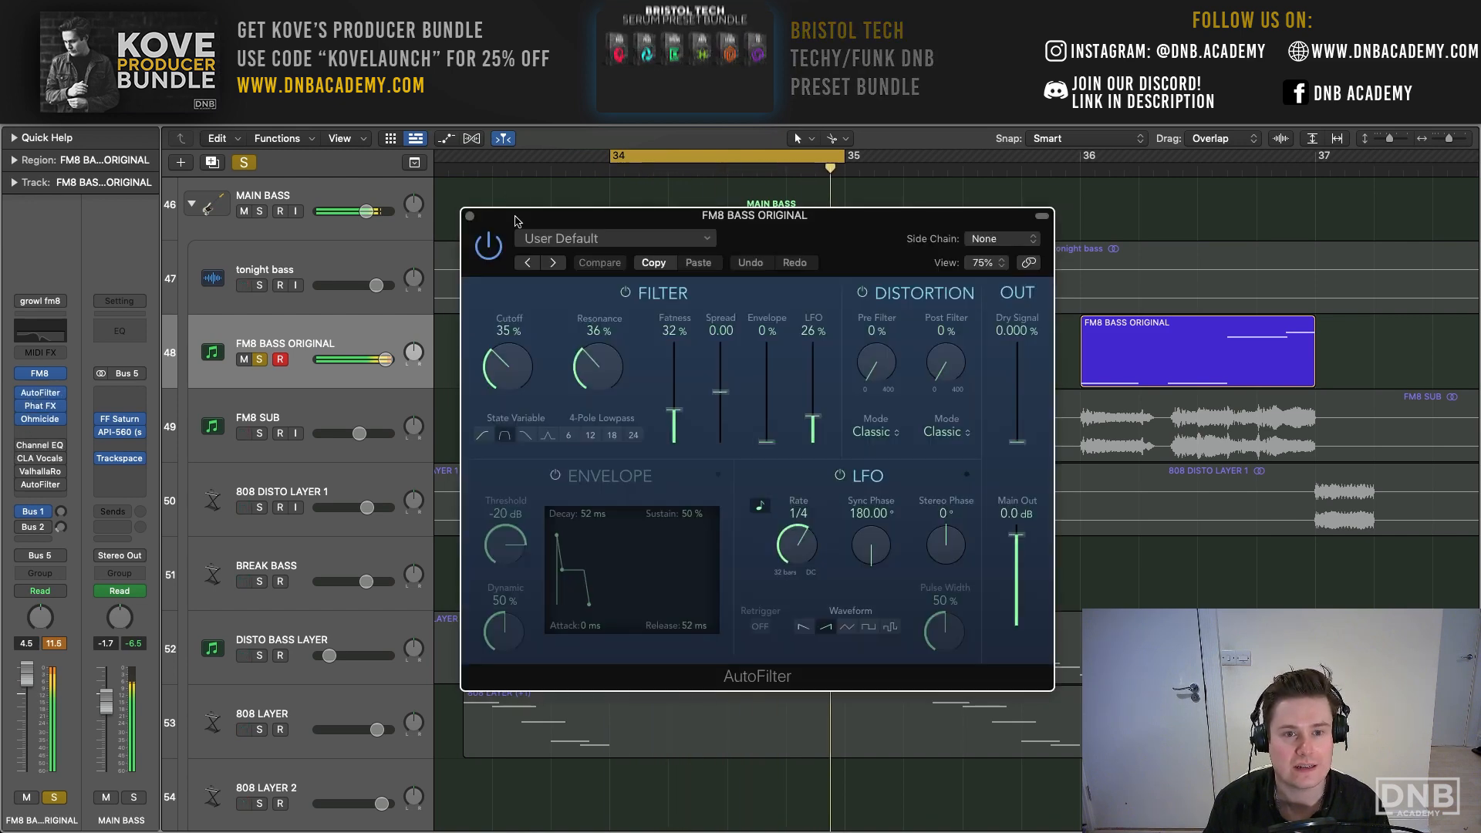
left_click_drag(516, 221, 438, 168)
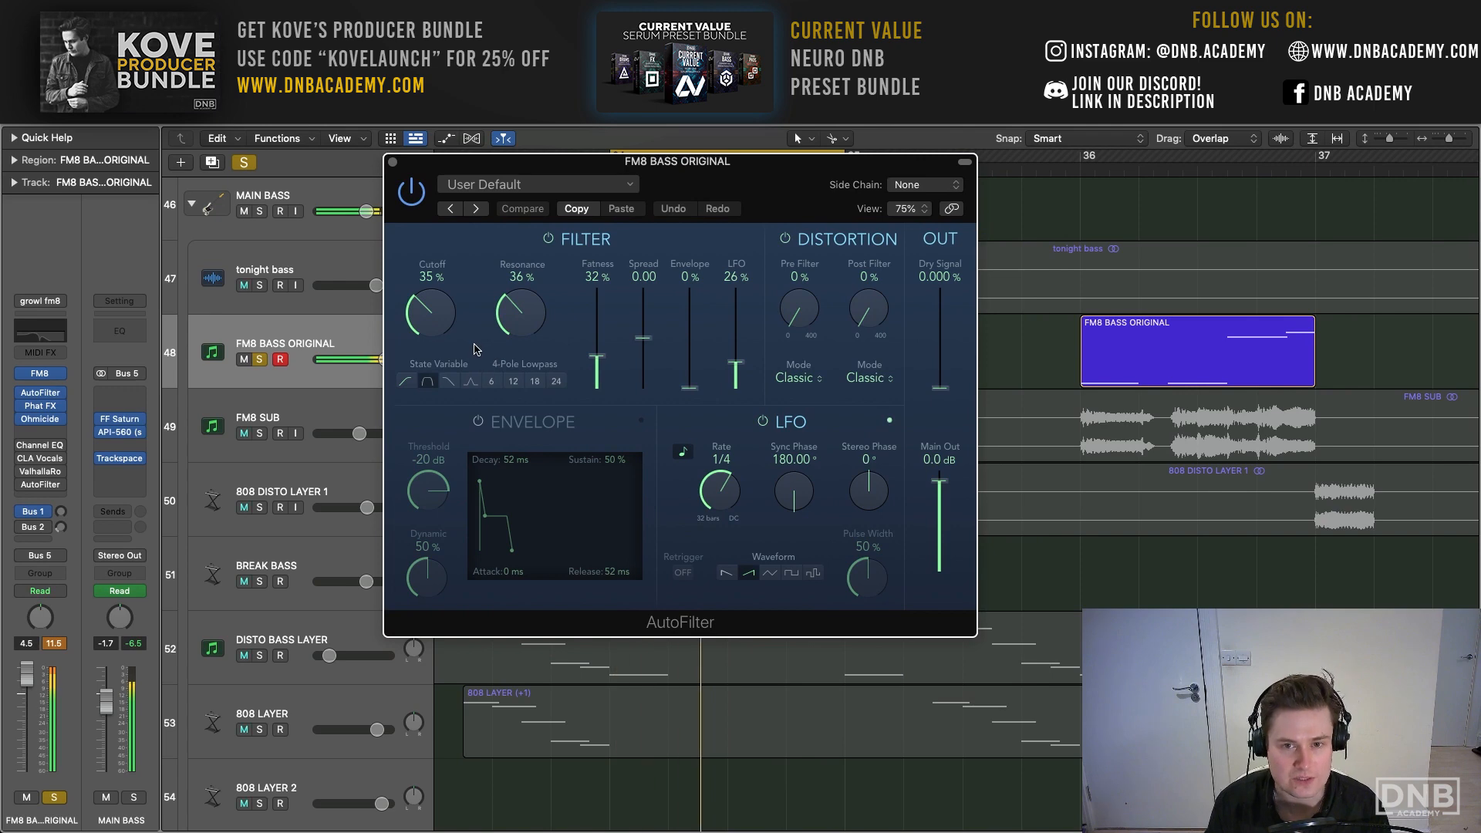
- View the Phat FX and Ohmicide distortion settings on FM8 BASS ORIGINAL while the loop plays
left_click(41, 408)
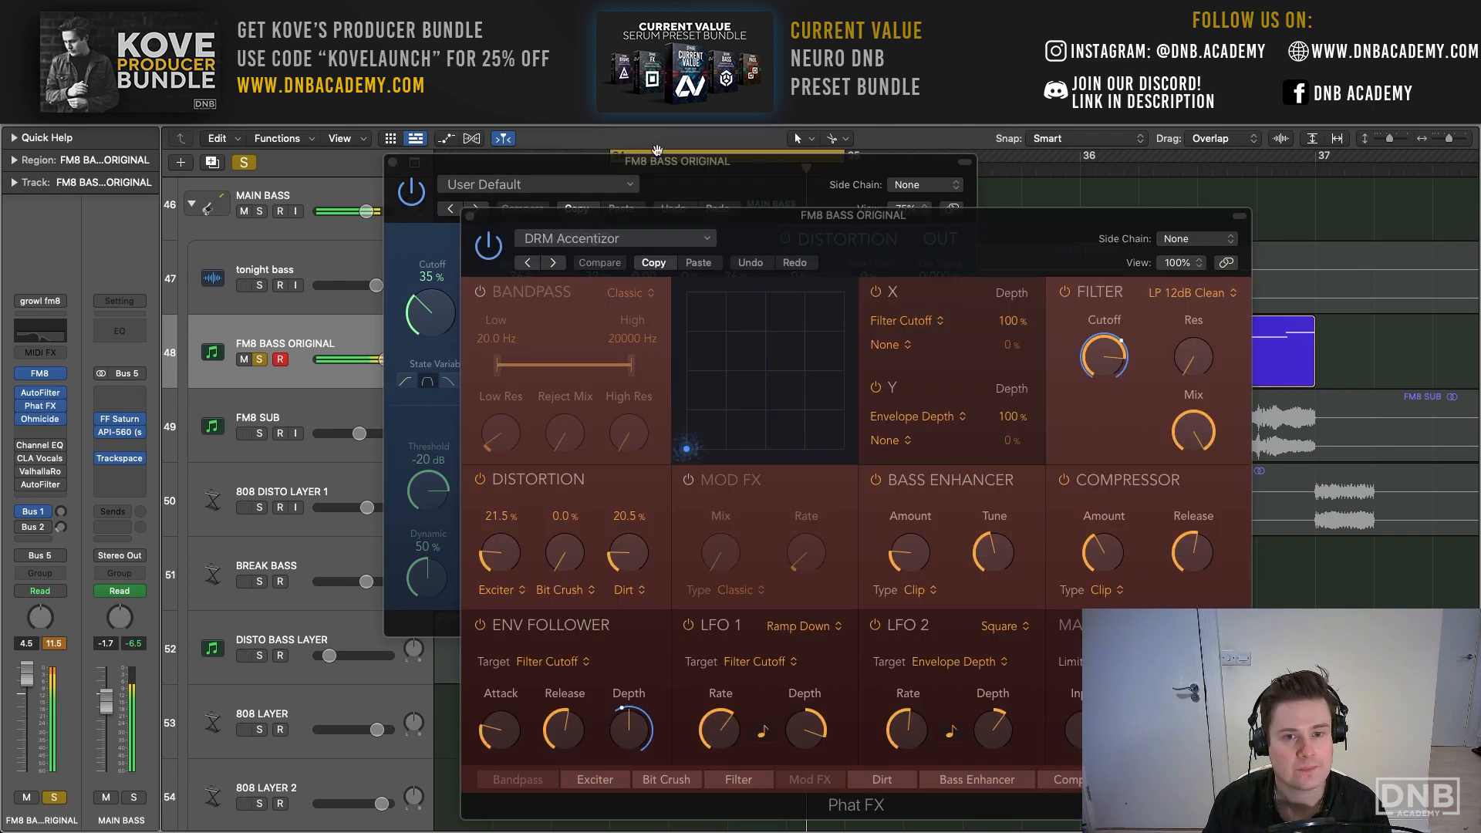
left_click_drag(692, 220, 432, 61)
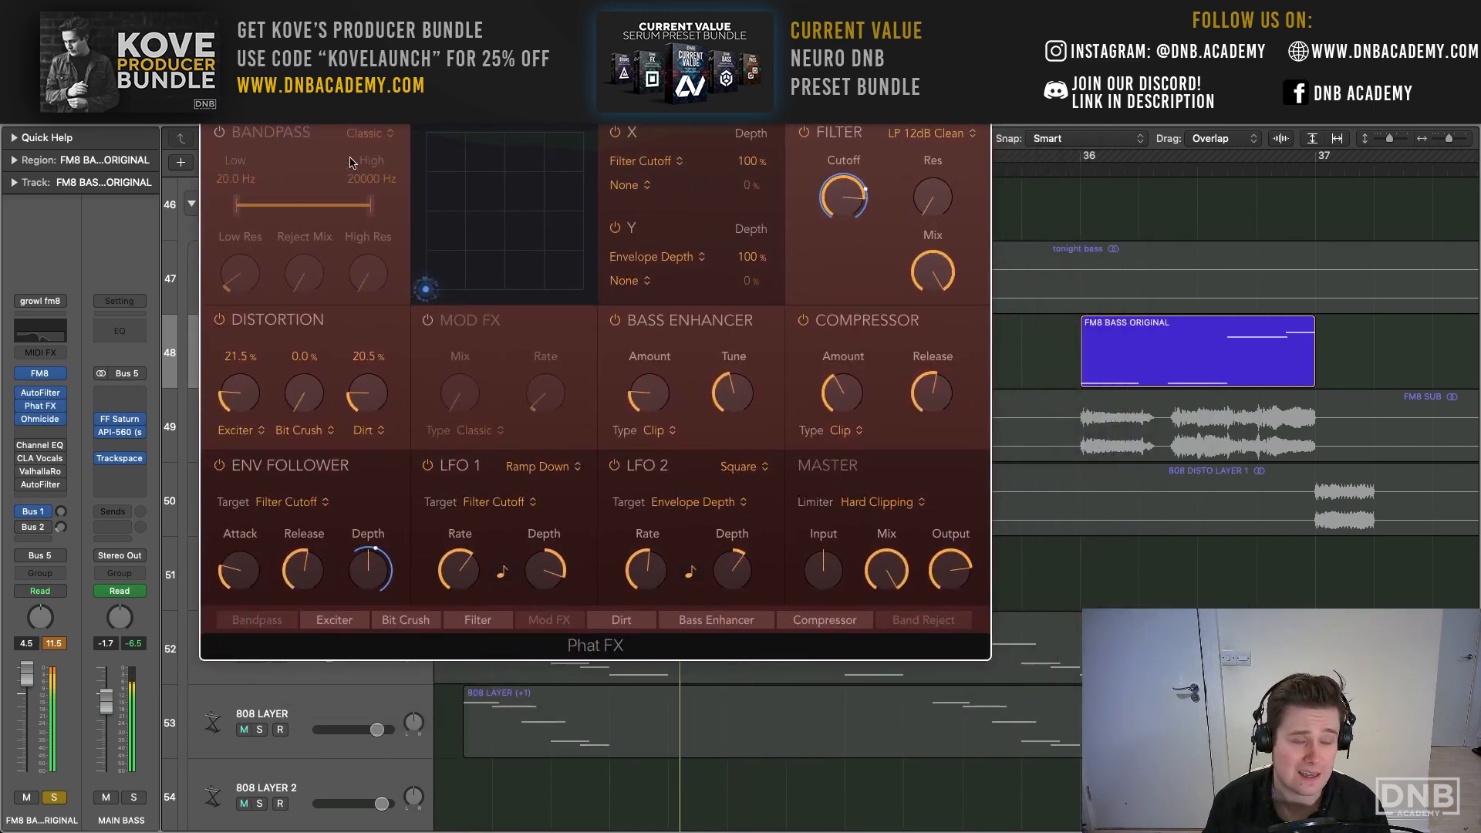
key("v")
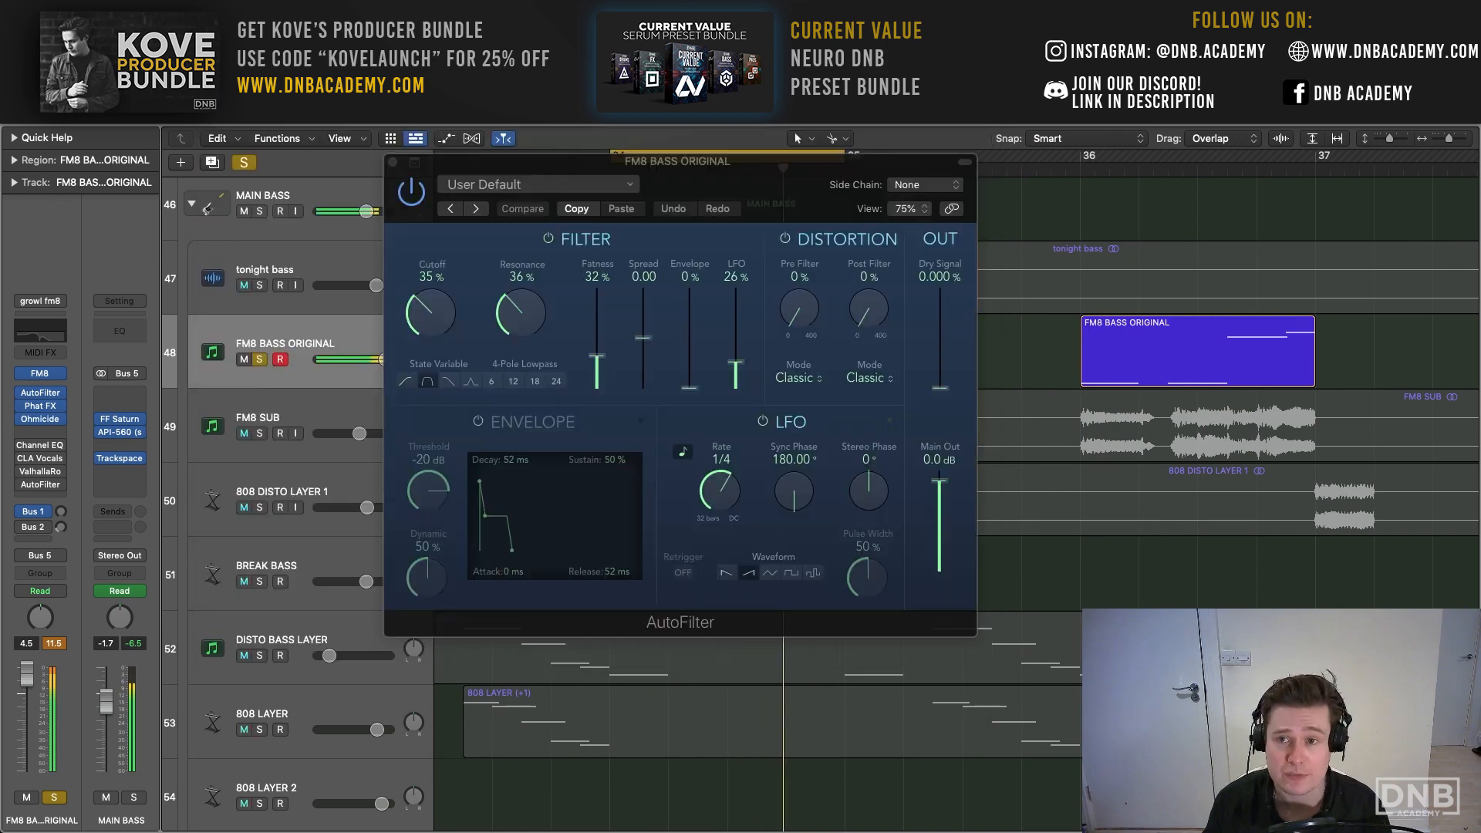
left_click(36, 423)
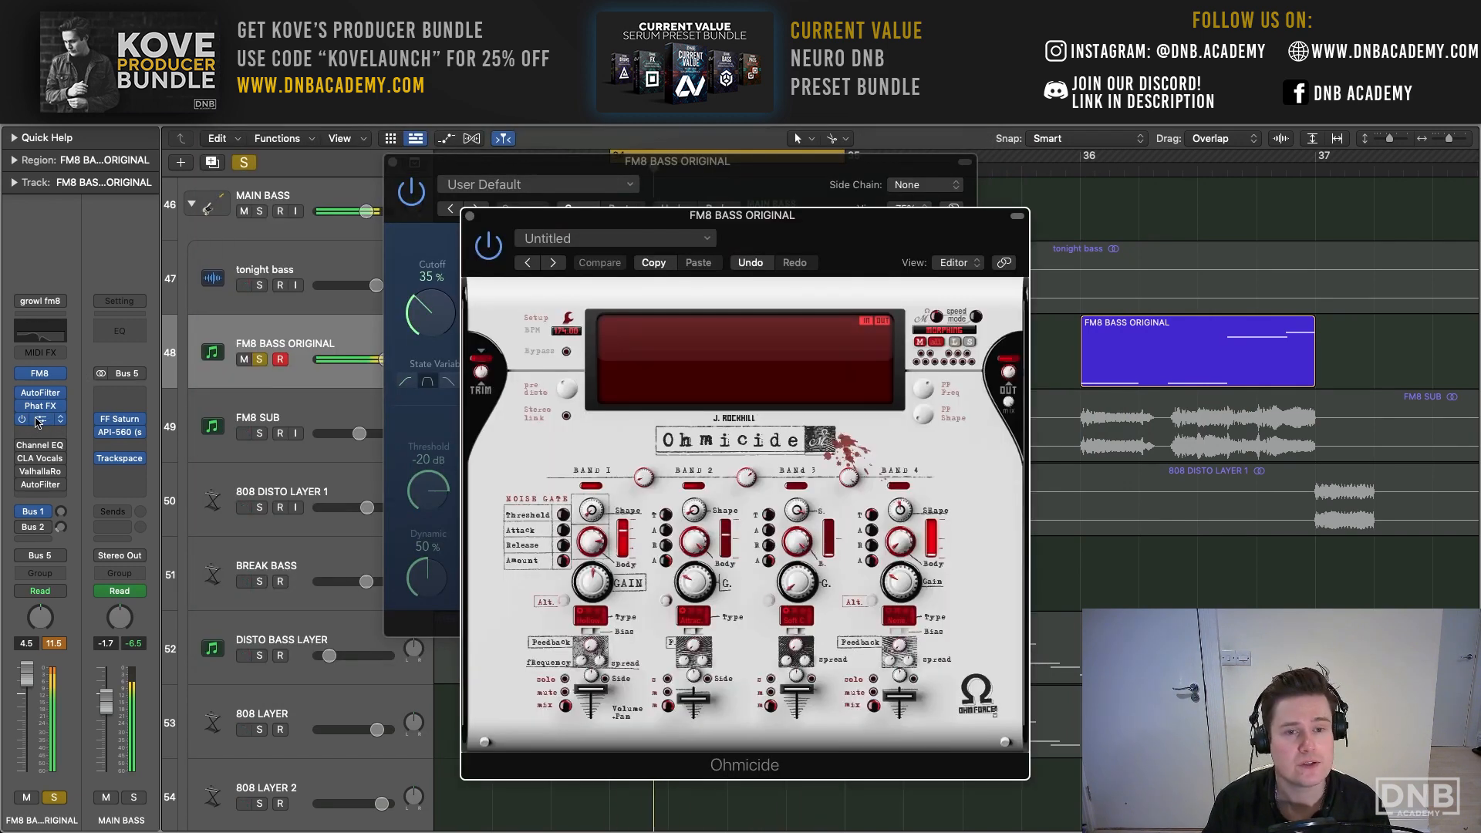
left_click_drag(787, 220, 604, 104)
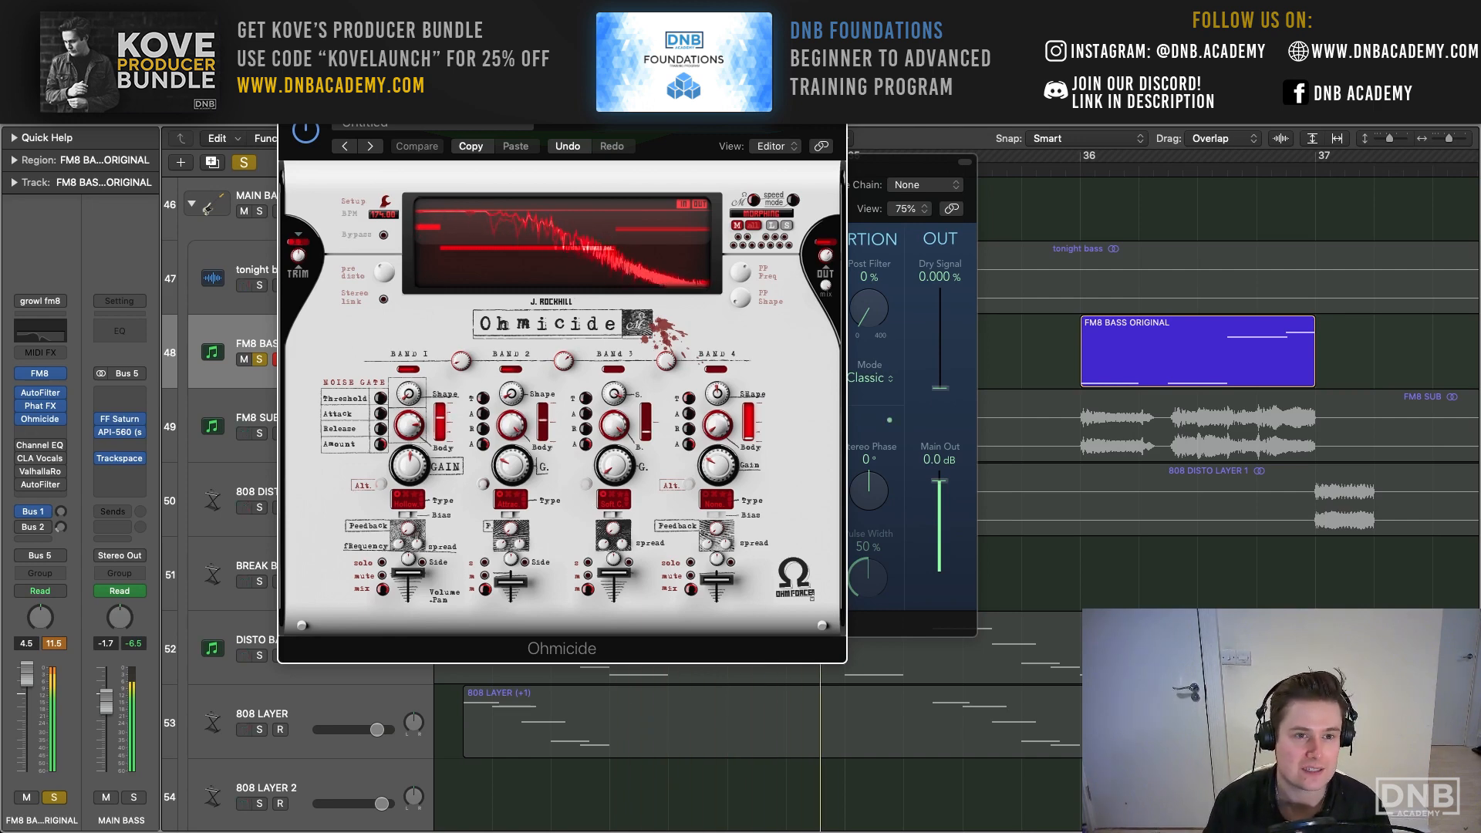
- Re-enable the remaining Channel EQ and CLA Vocals on FM8 BASS ORIGINAL, opening each to show its settings
left_click(21, 482)
left_click(44, 445)
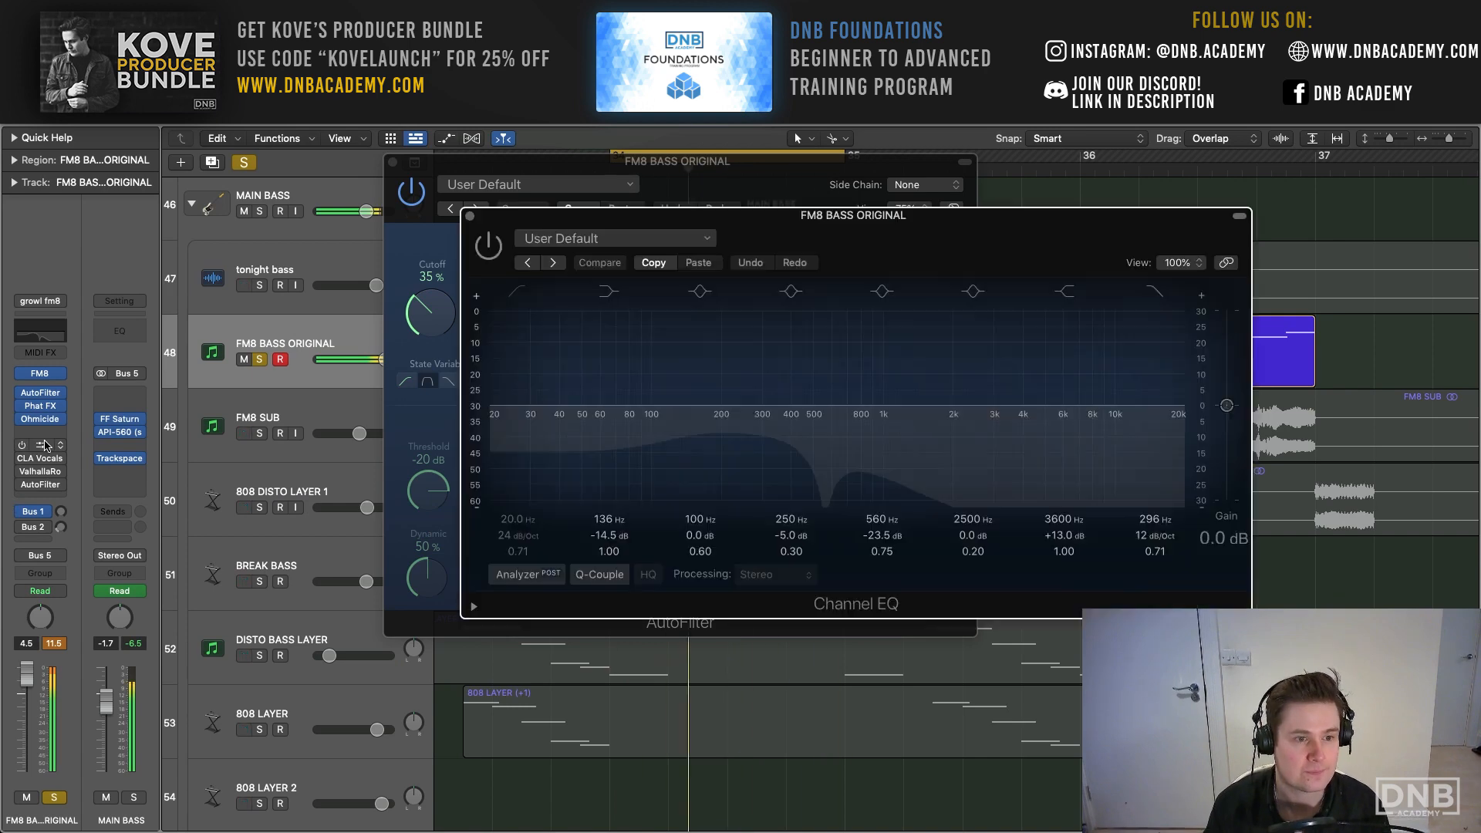
left_click_drag(621, 215, 343, 132)
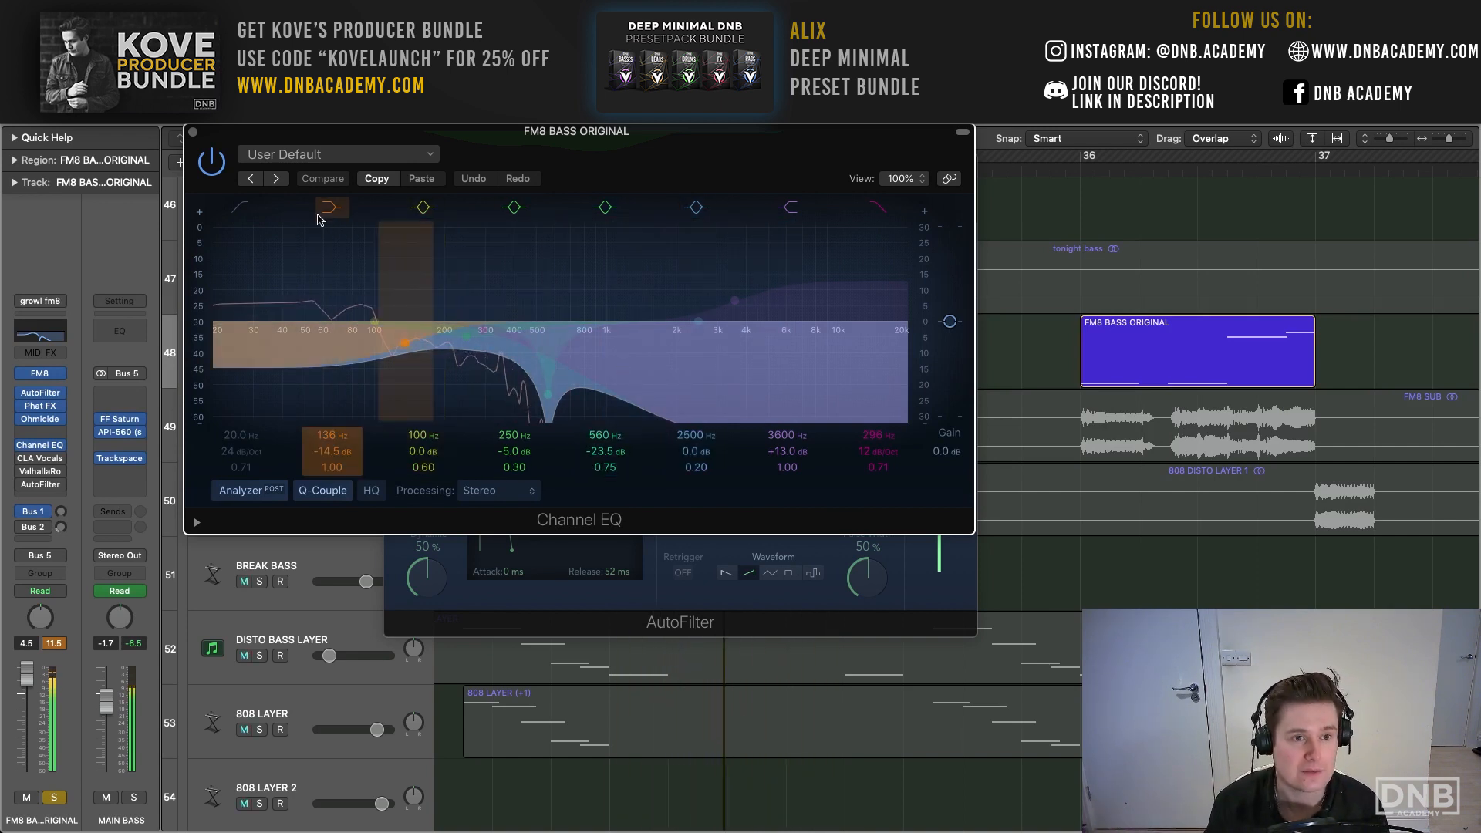
left_click(194, 133)
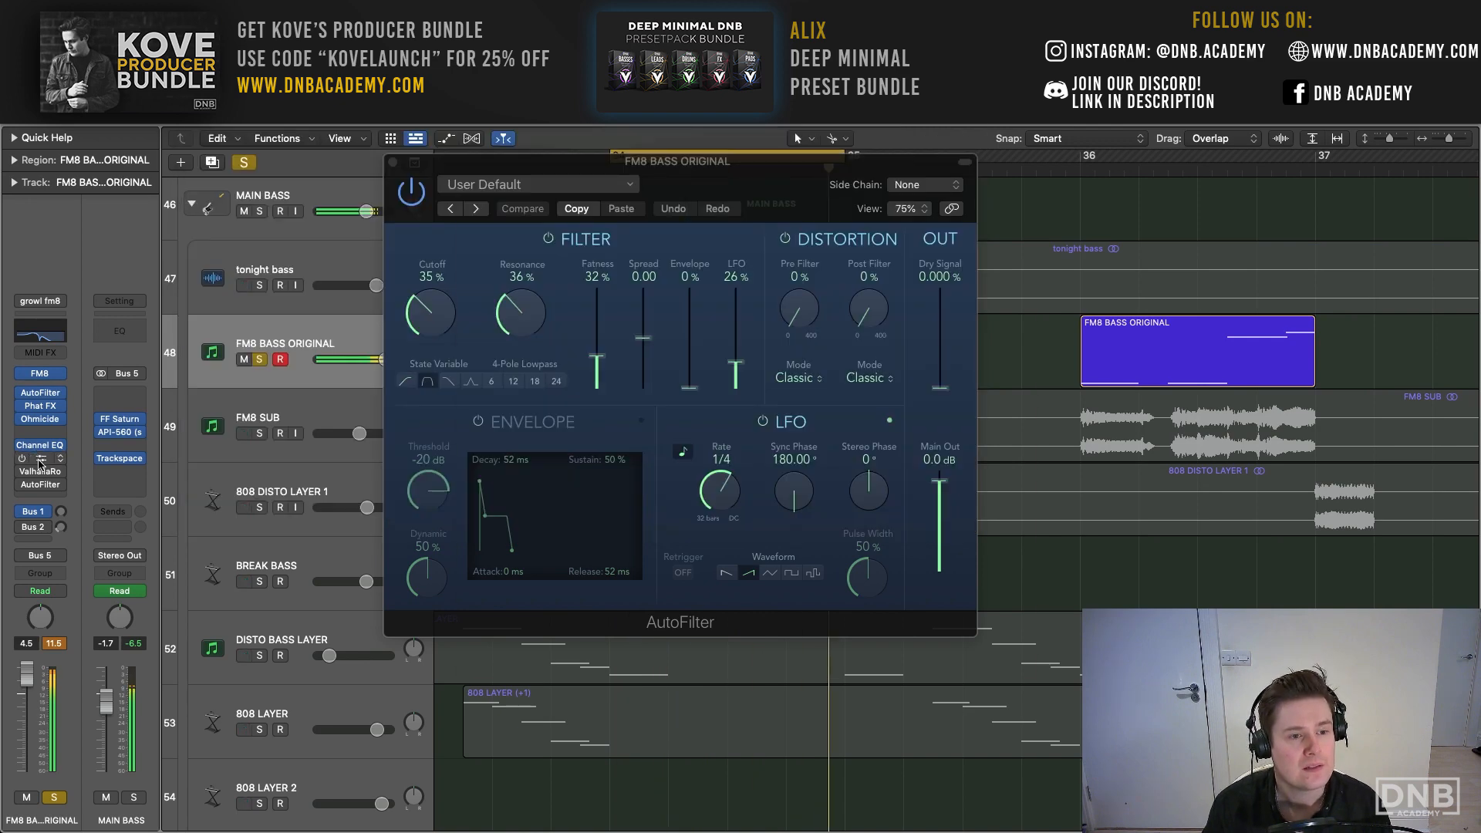
left_click_drag(533, 230, 303, 153)
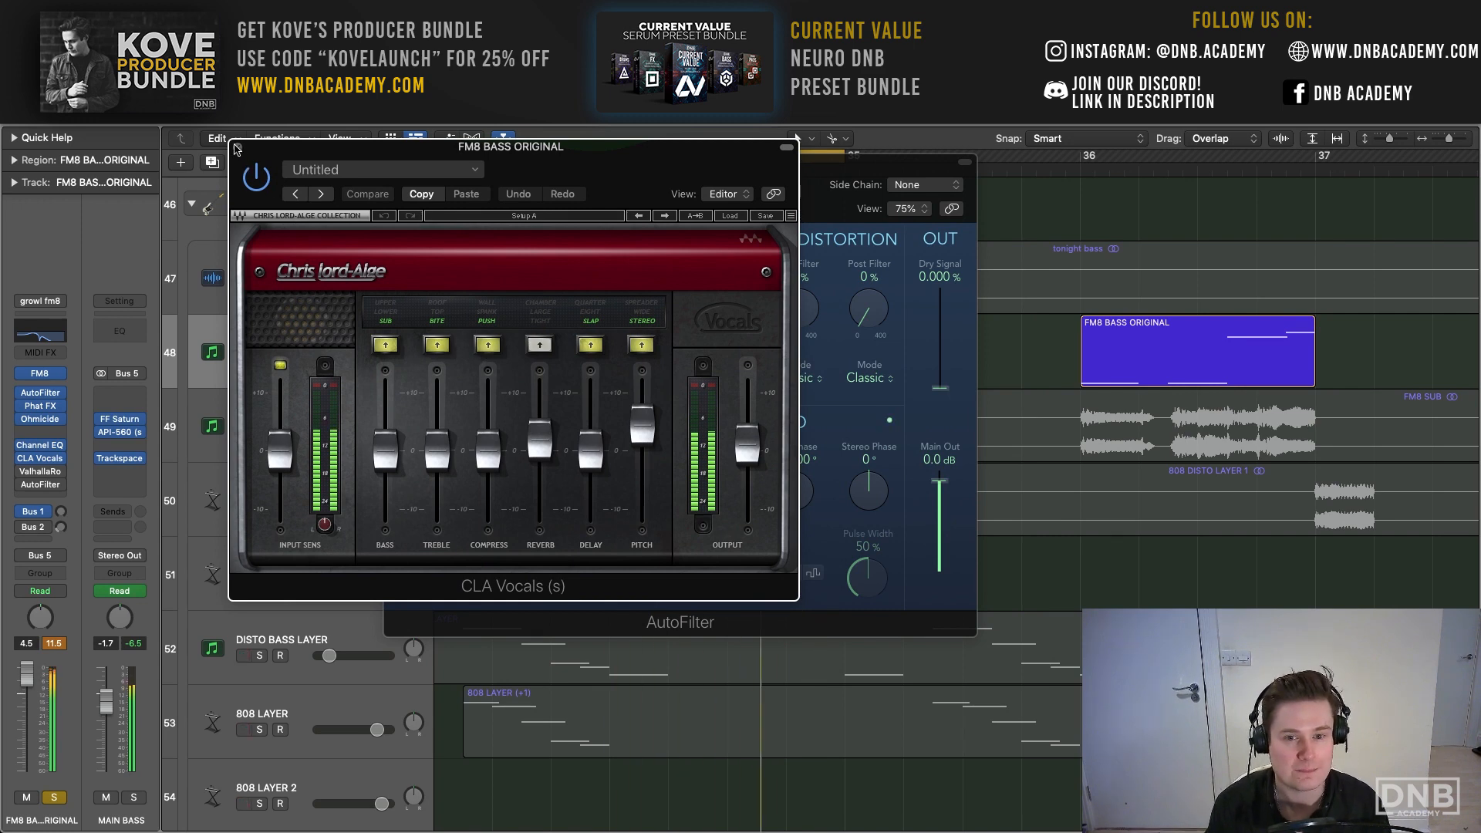
- Close the CLA Vocals and AutoFilter windows and solo the MAIN BASS stack in place of FM8 BASS ORIGINAL
left_click(237, 148)
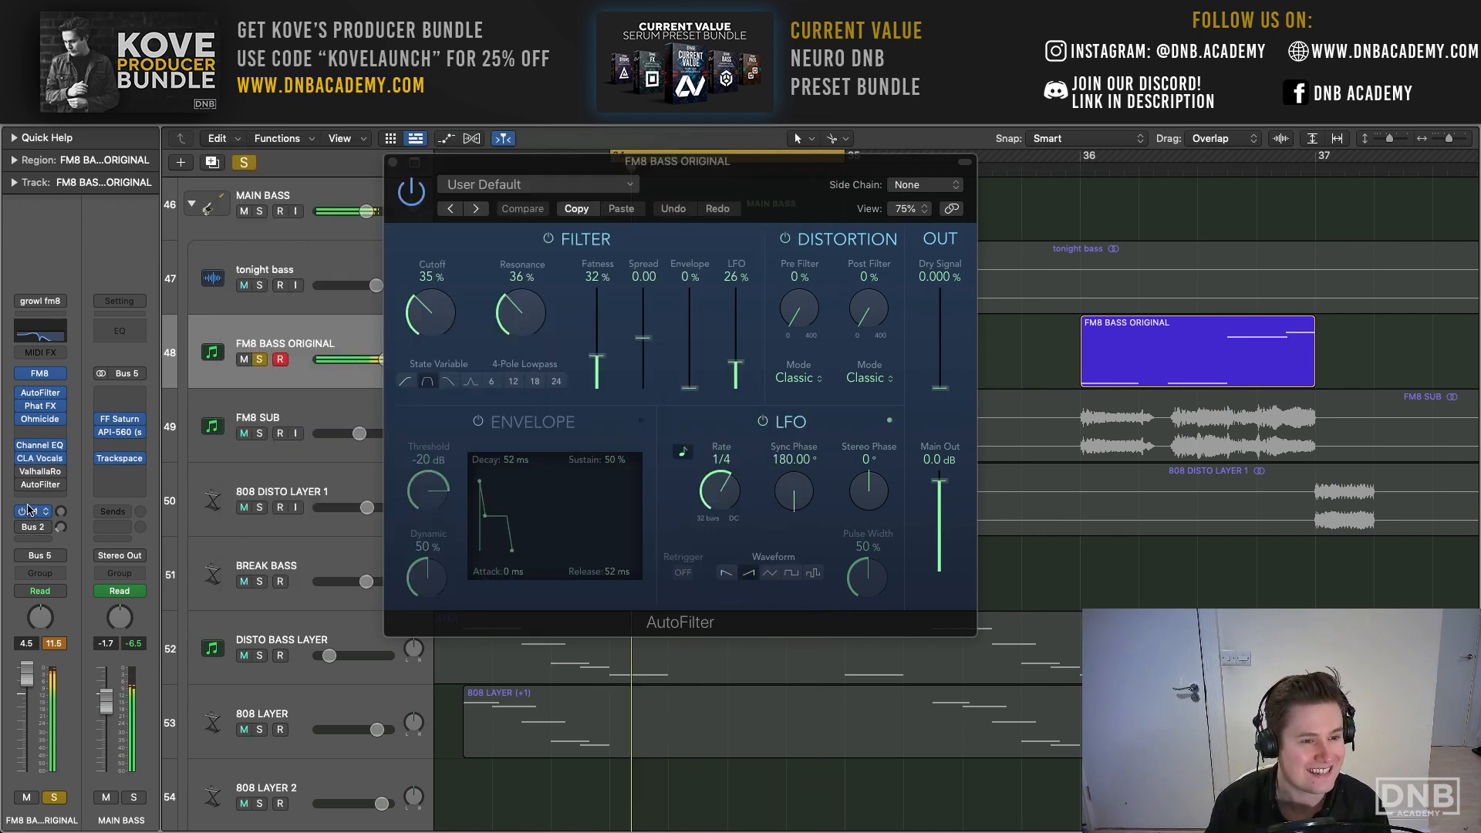
left_click(394, 161)
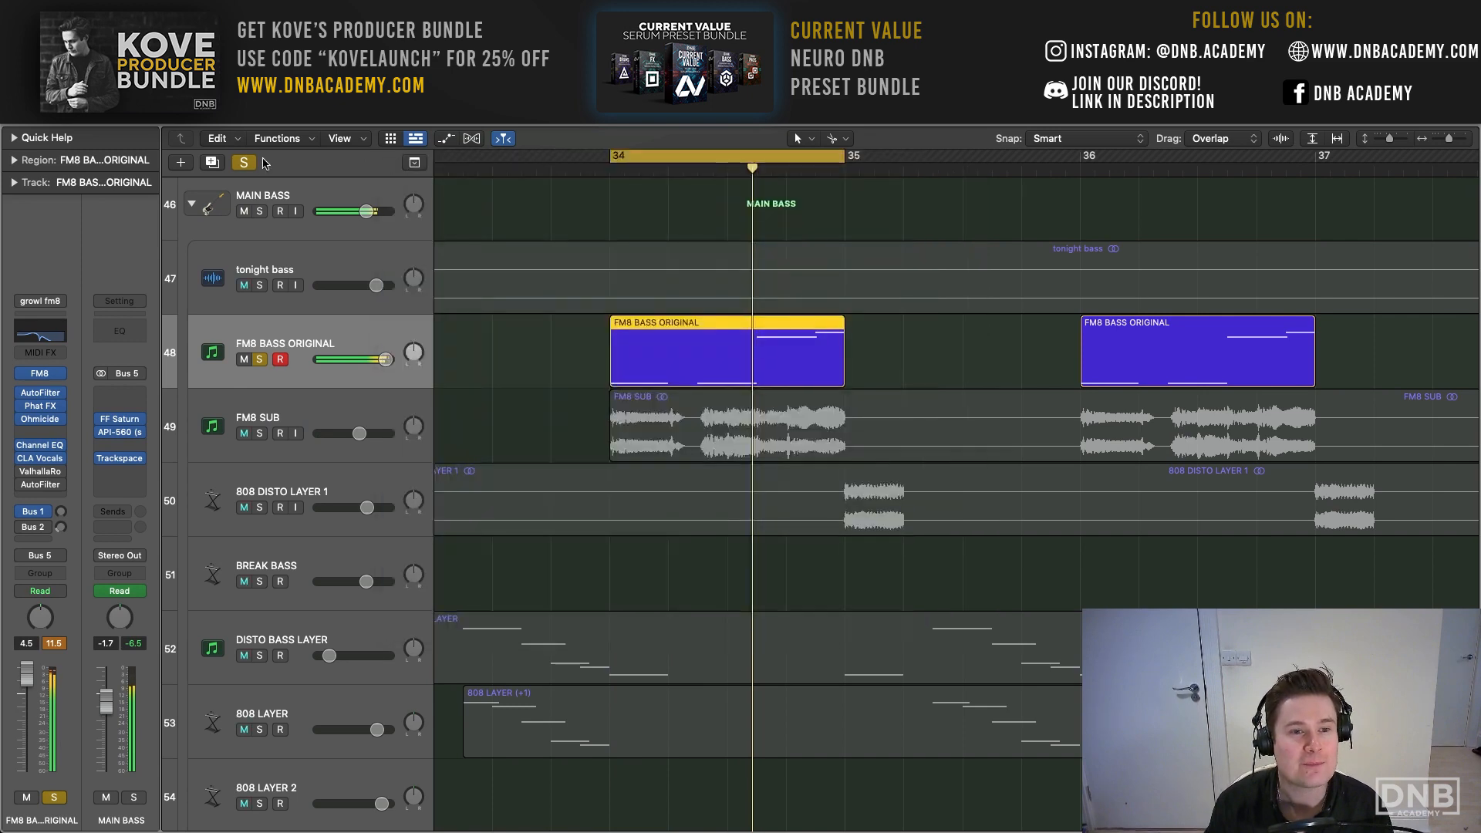
left_click(260, 211)
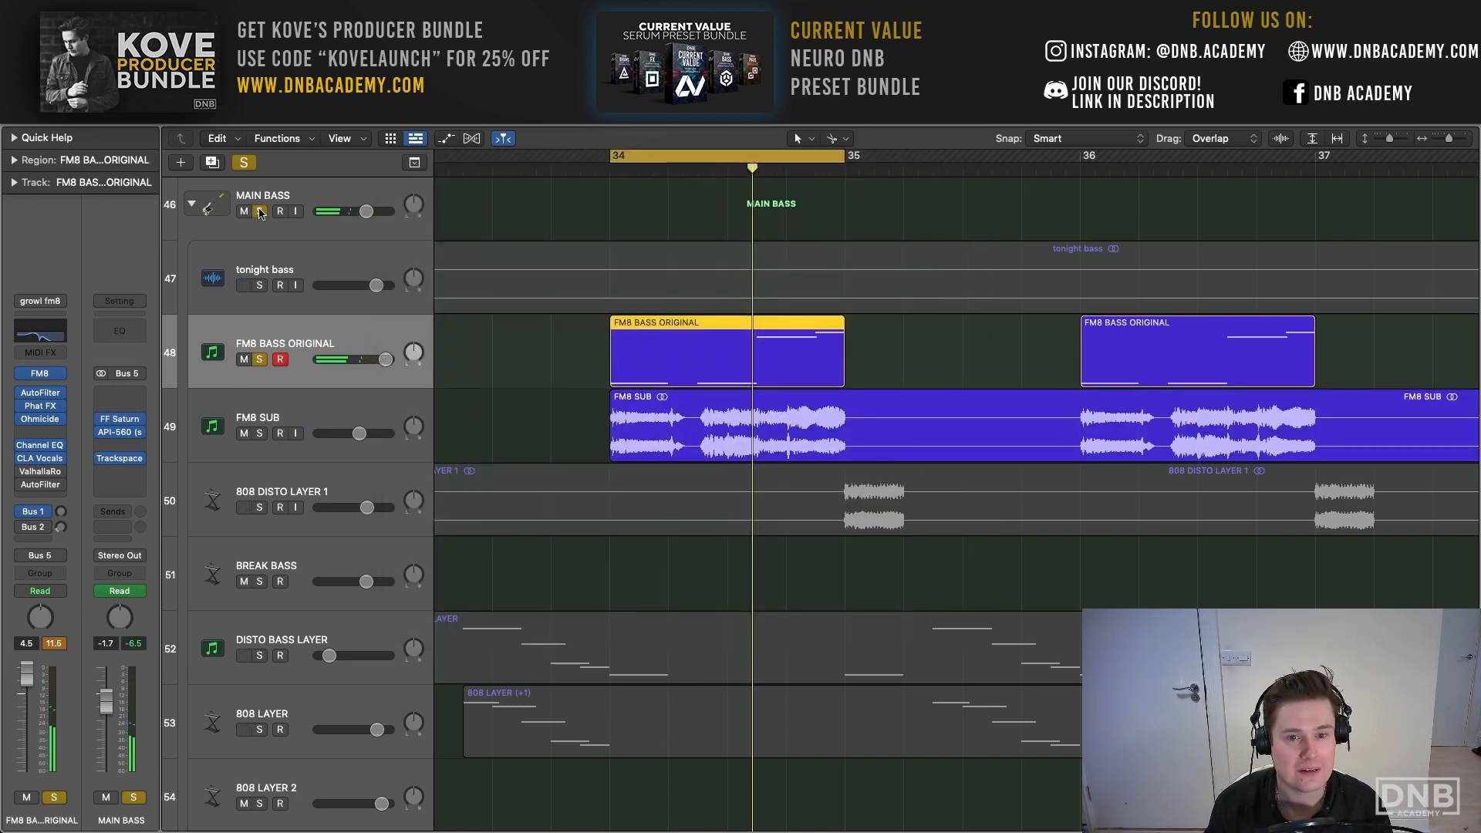
left_click(261, 360)
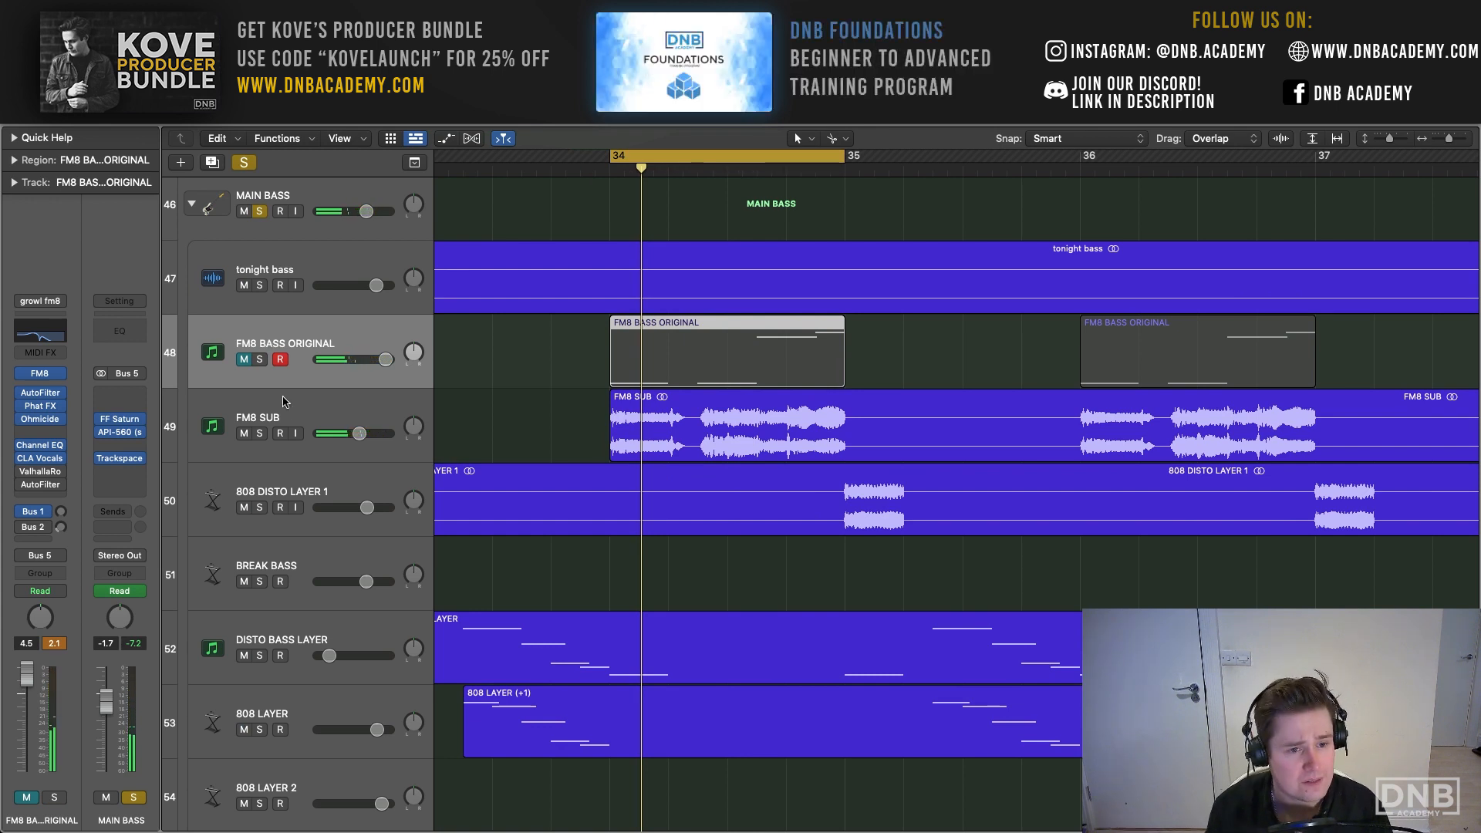
- Solo the FM8 SUB track, play the loop and check the region's settings
left_click(284, 419)
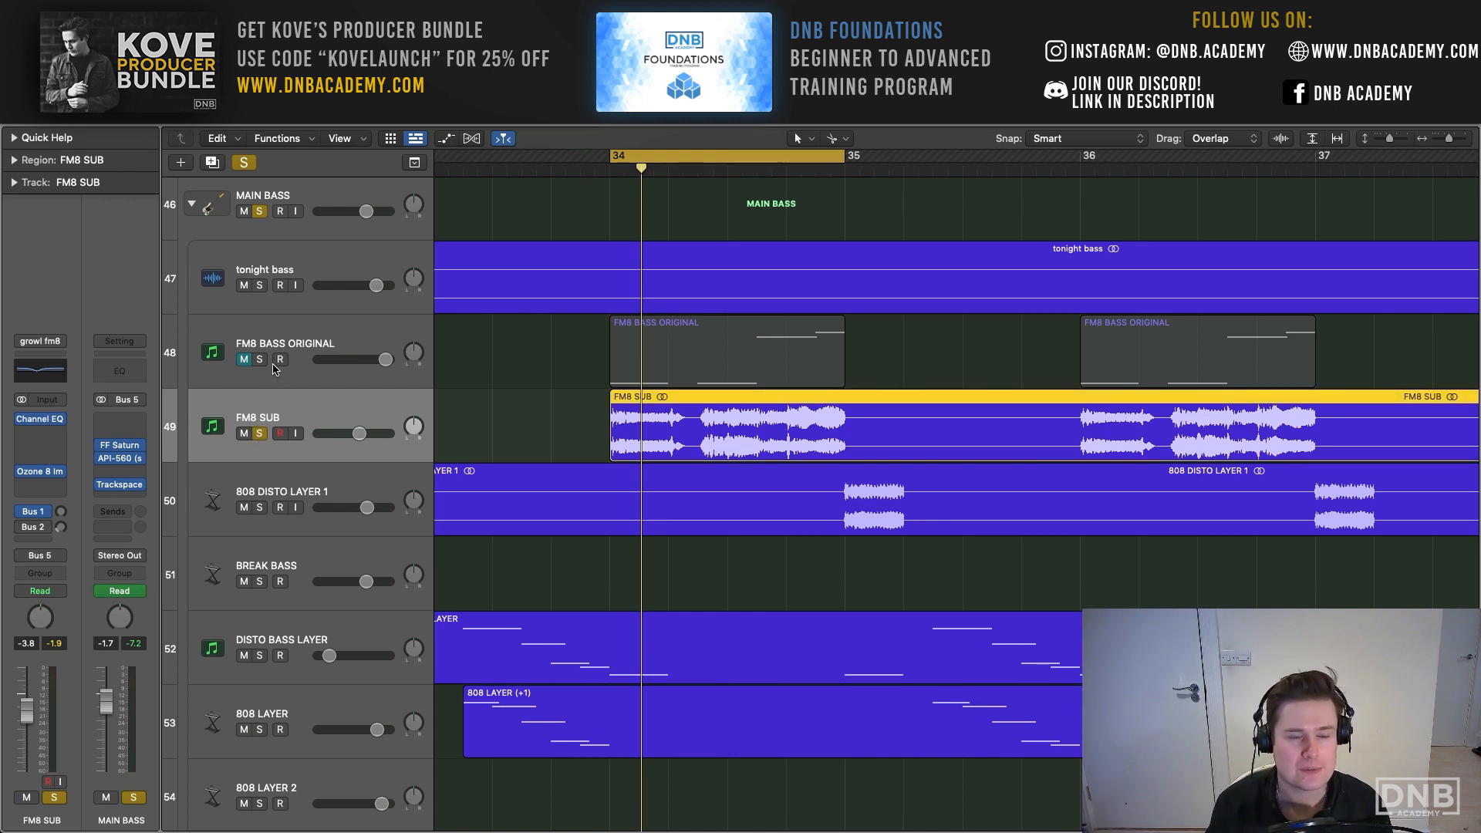
key("space")
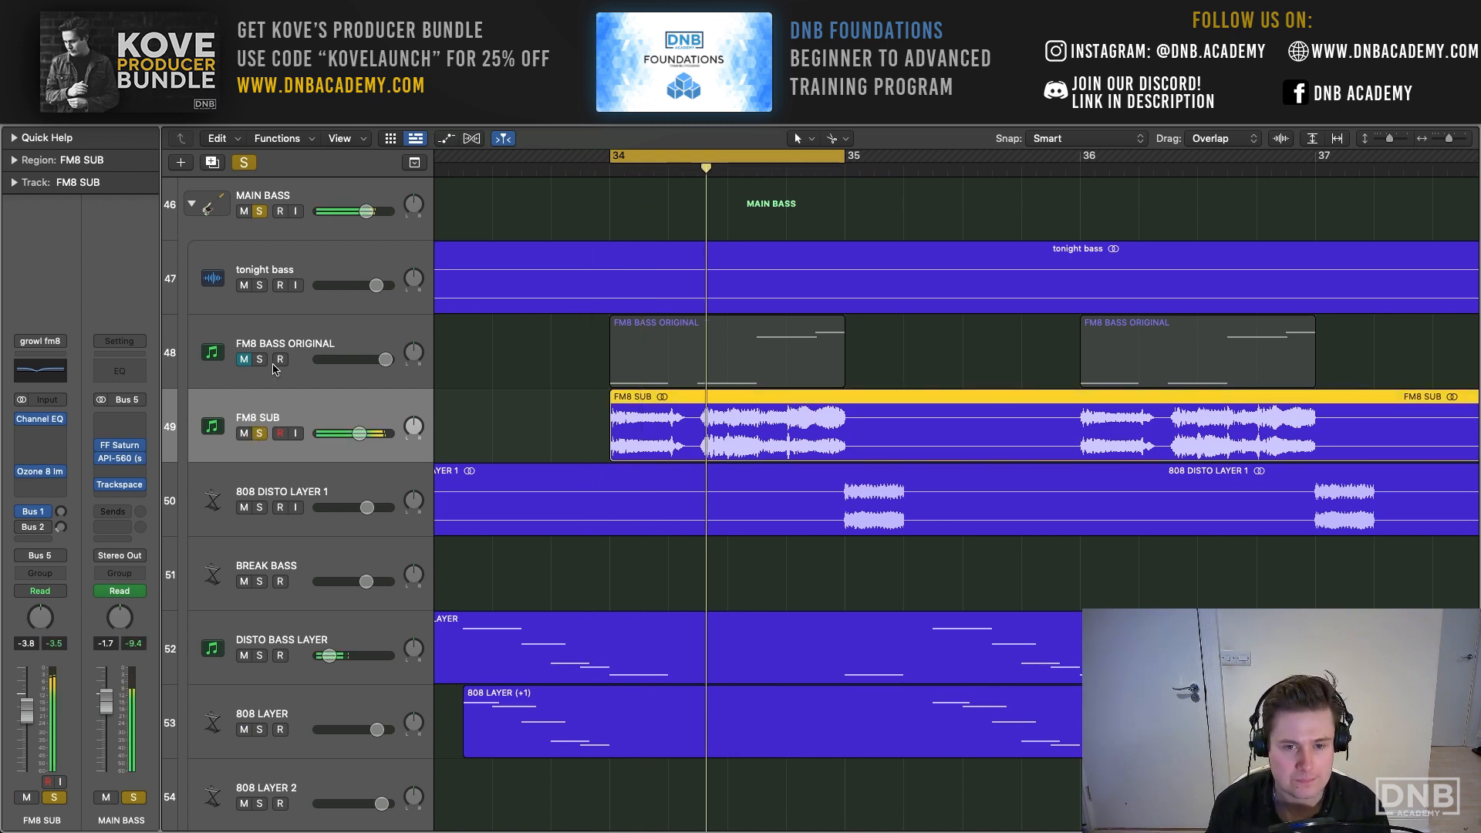
left_click(14, 159)
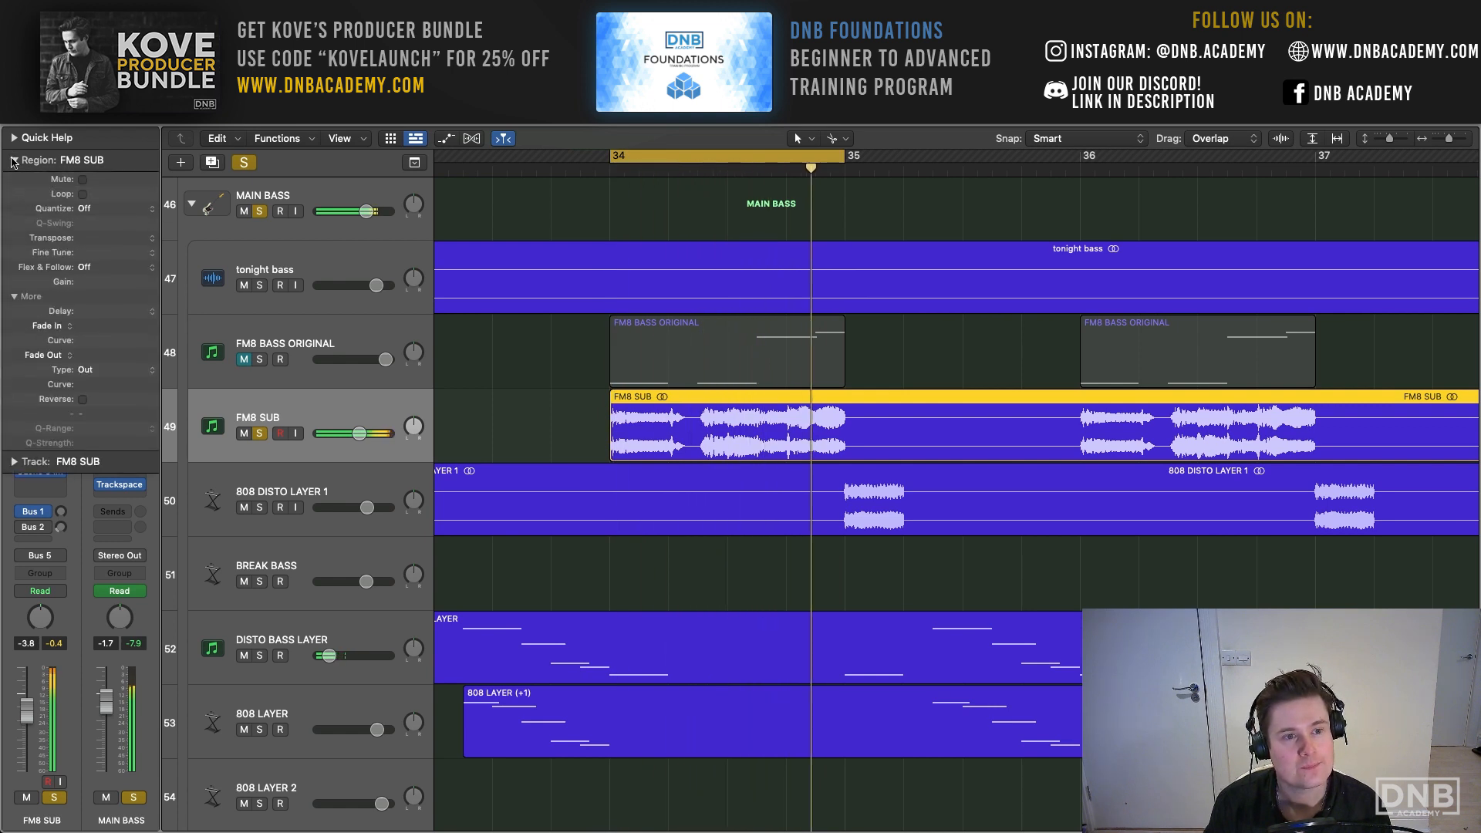
left_click(14, 160)
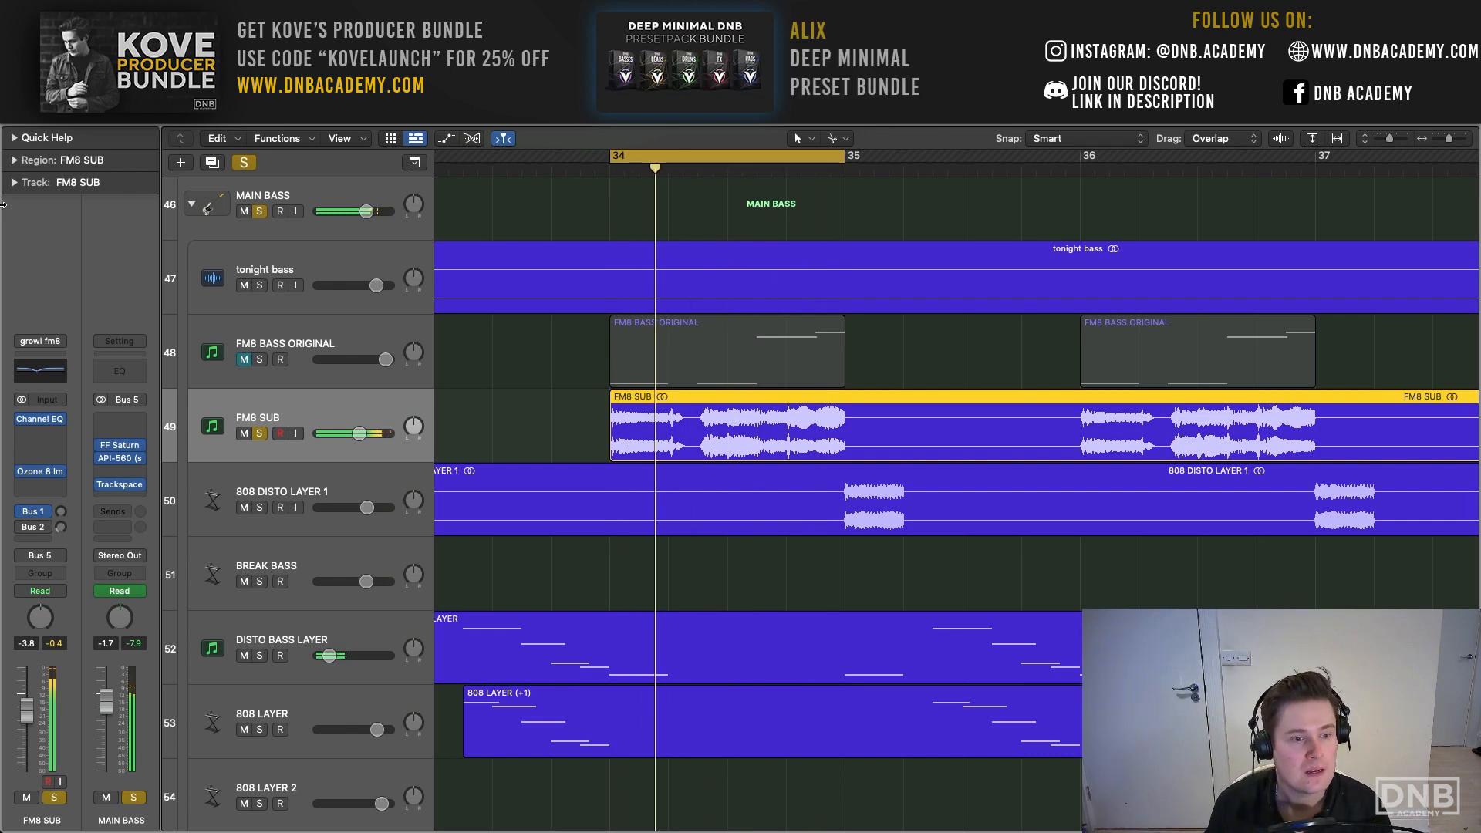
- Lower the 370 Hz band of the Channel EQ on FM8 SUB to -4.4 dB and close the EQ
left_click(40, 419)
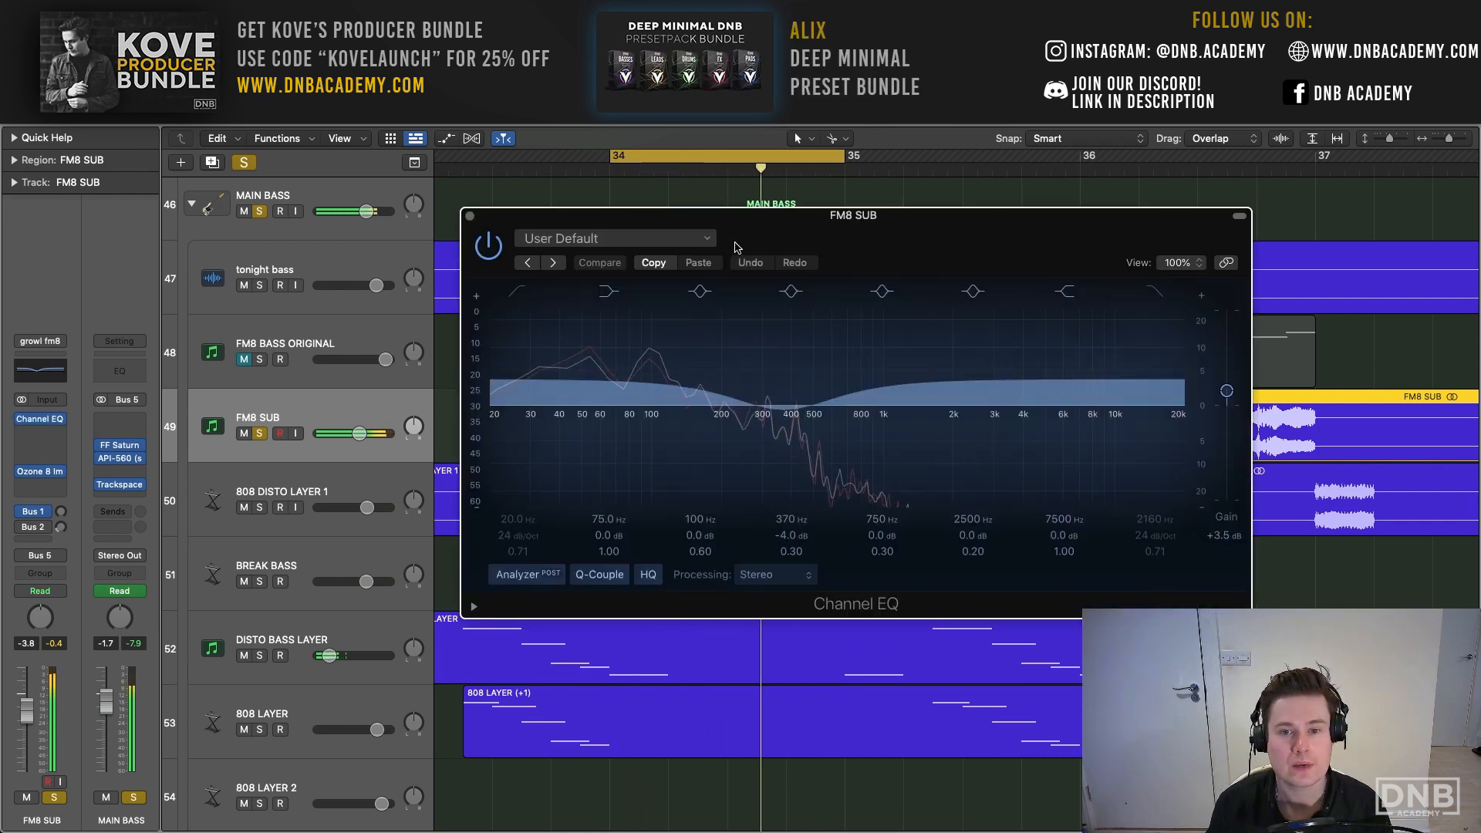
left_click_drag(544, 175, 538, 175)
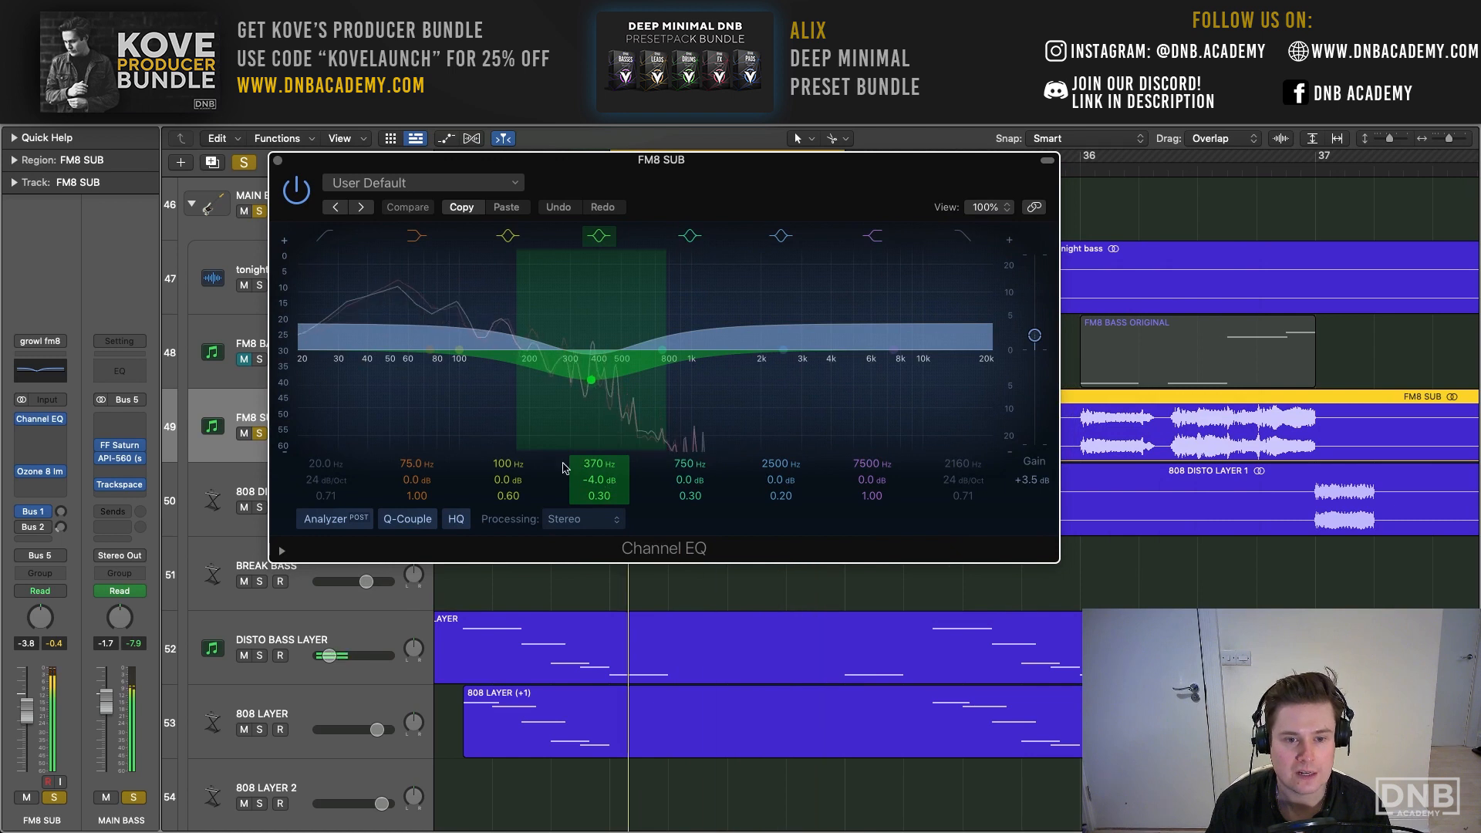
mouse_move(599, 480)
left_mouse_down()
mouse_move(600, 426)
mouse_move(600, 481)
left_mouse_up()
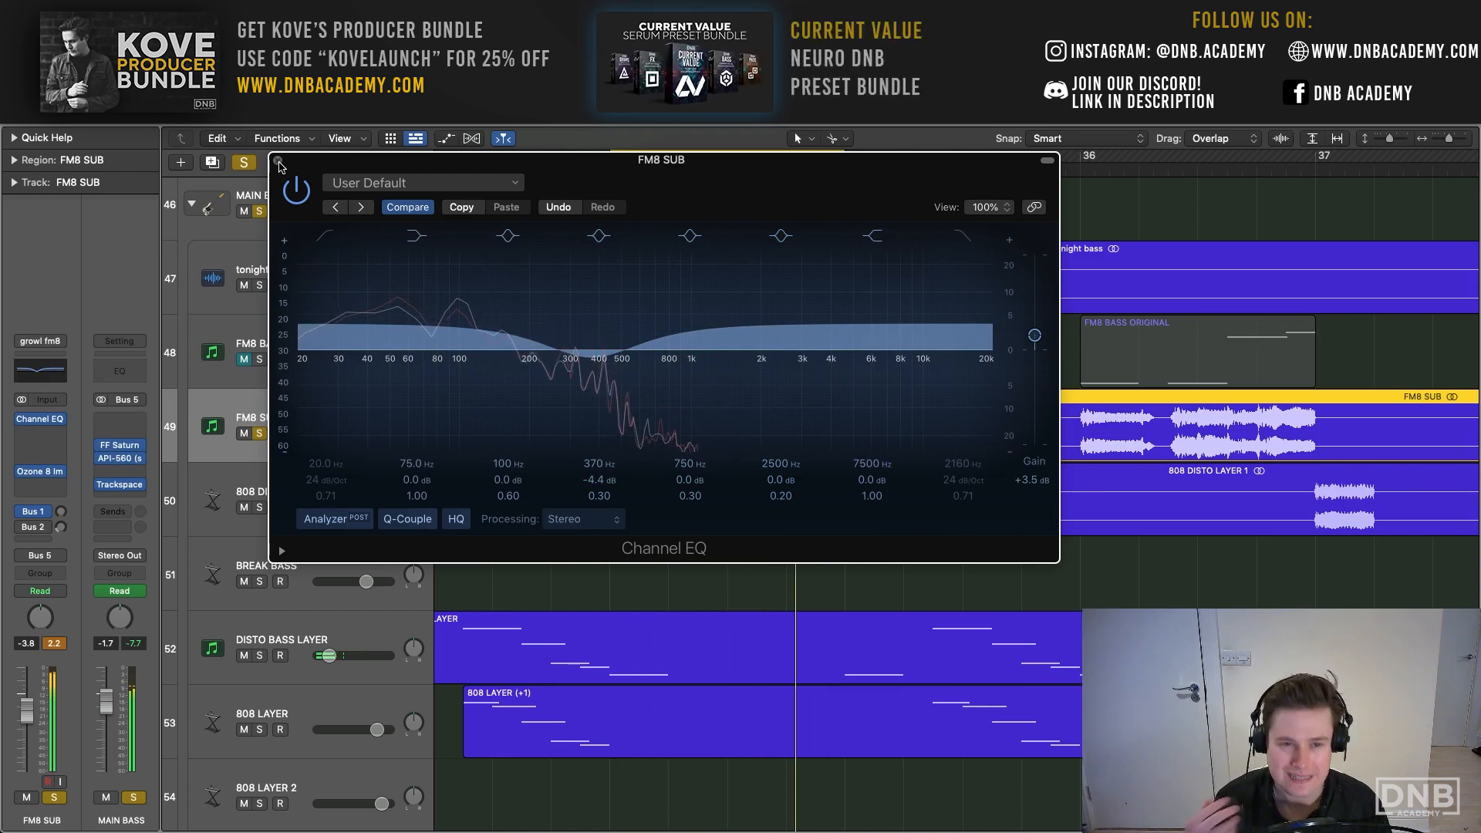
left_click(279, 162)
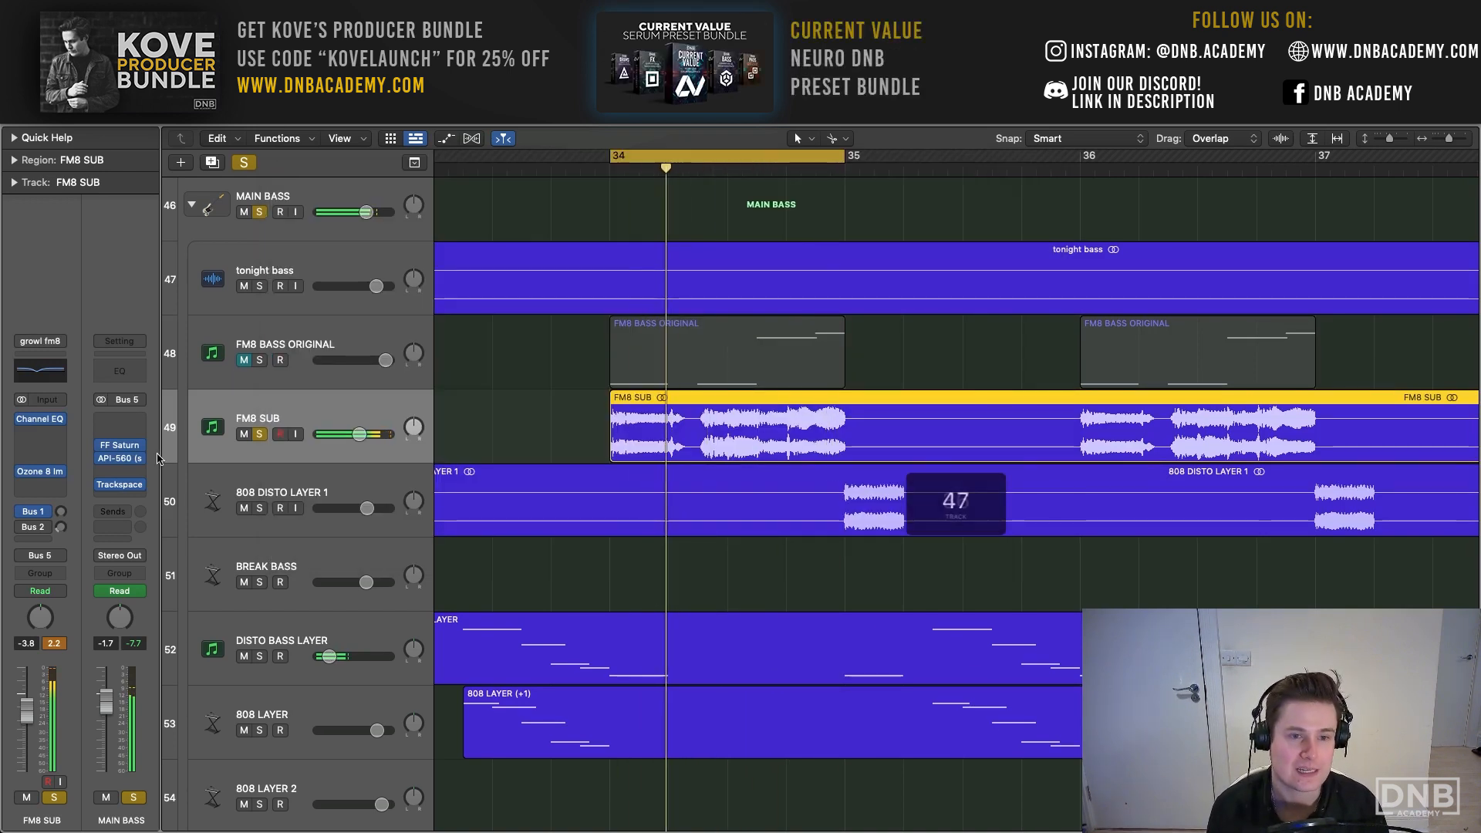
- Show the Ozone 8 Imager on FM8 SUB and demonstrate its Band 1 stereo width, leaving it at -100
mouse_move(135, 453)
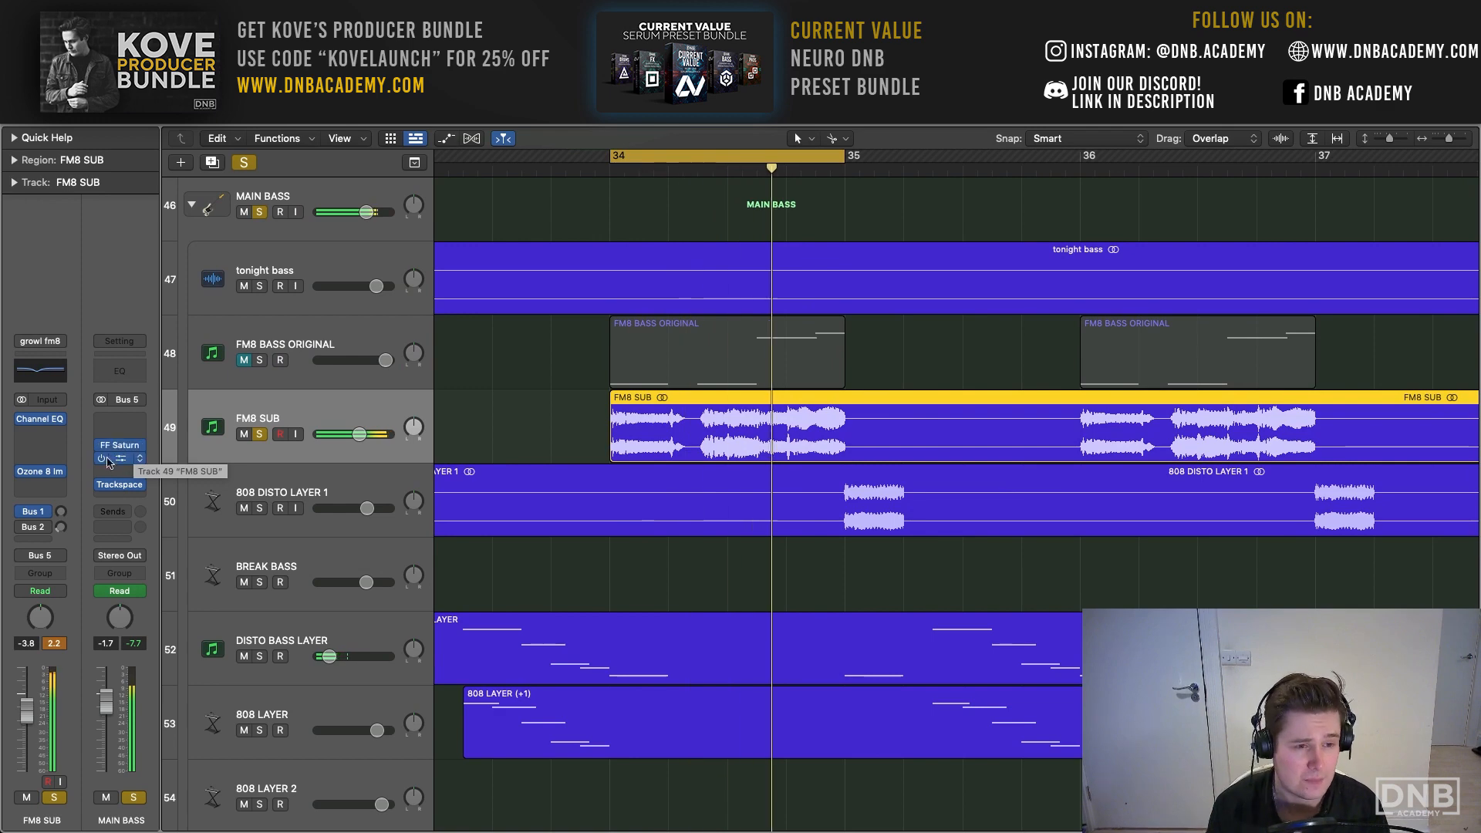
left_click(44, 478)
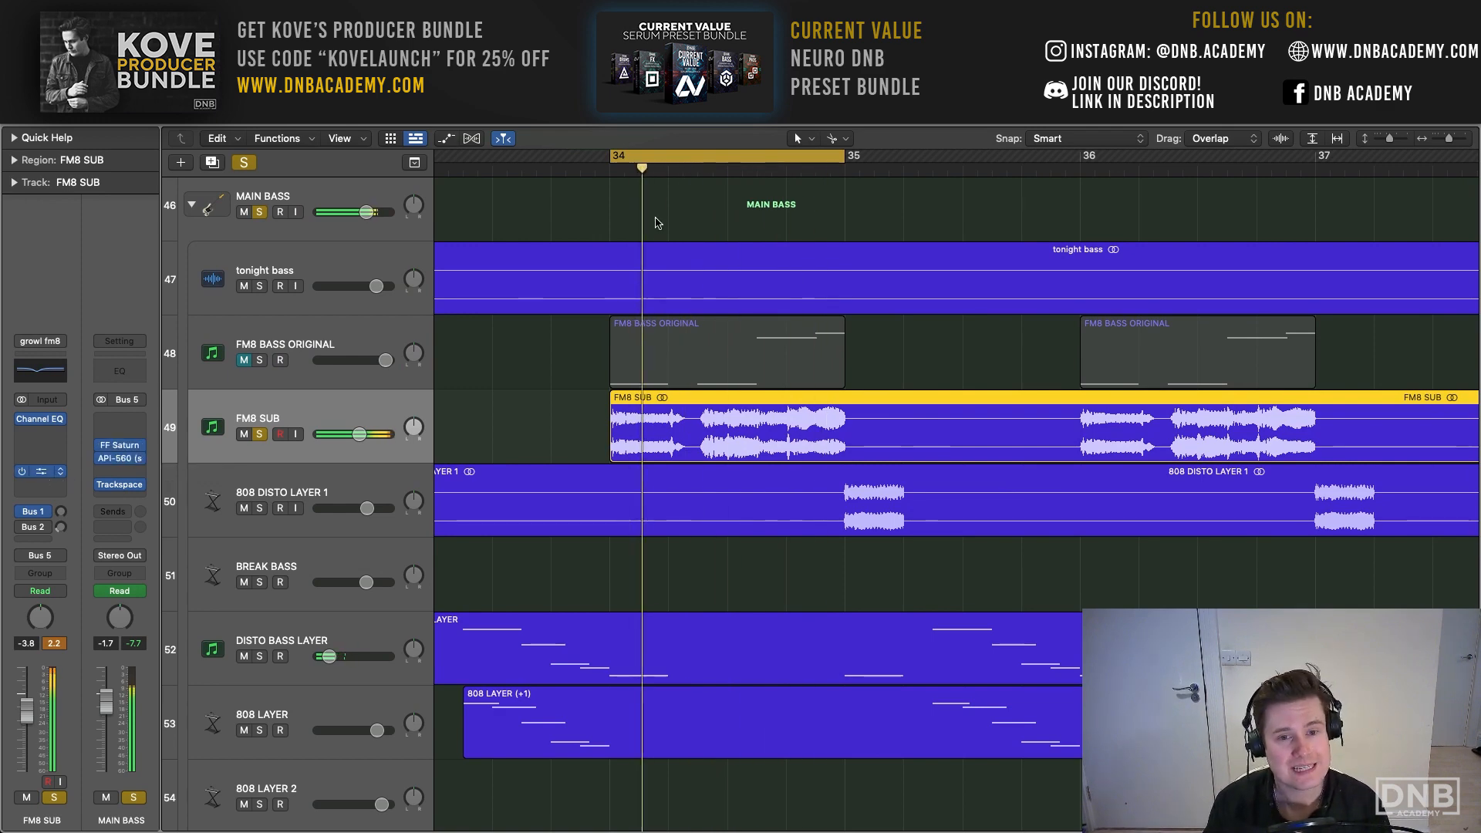
left_click_drag(770, 205, 522, 125)
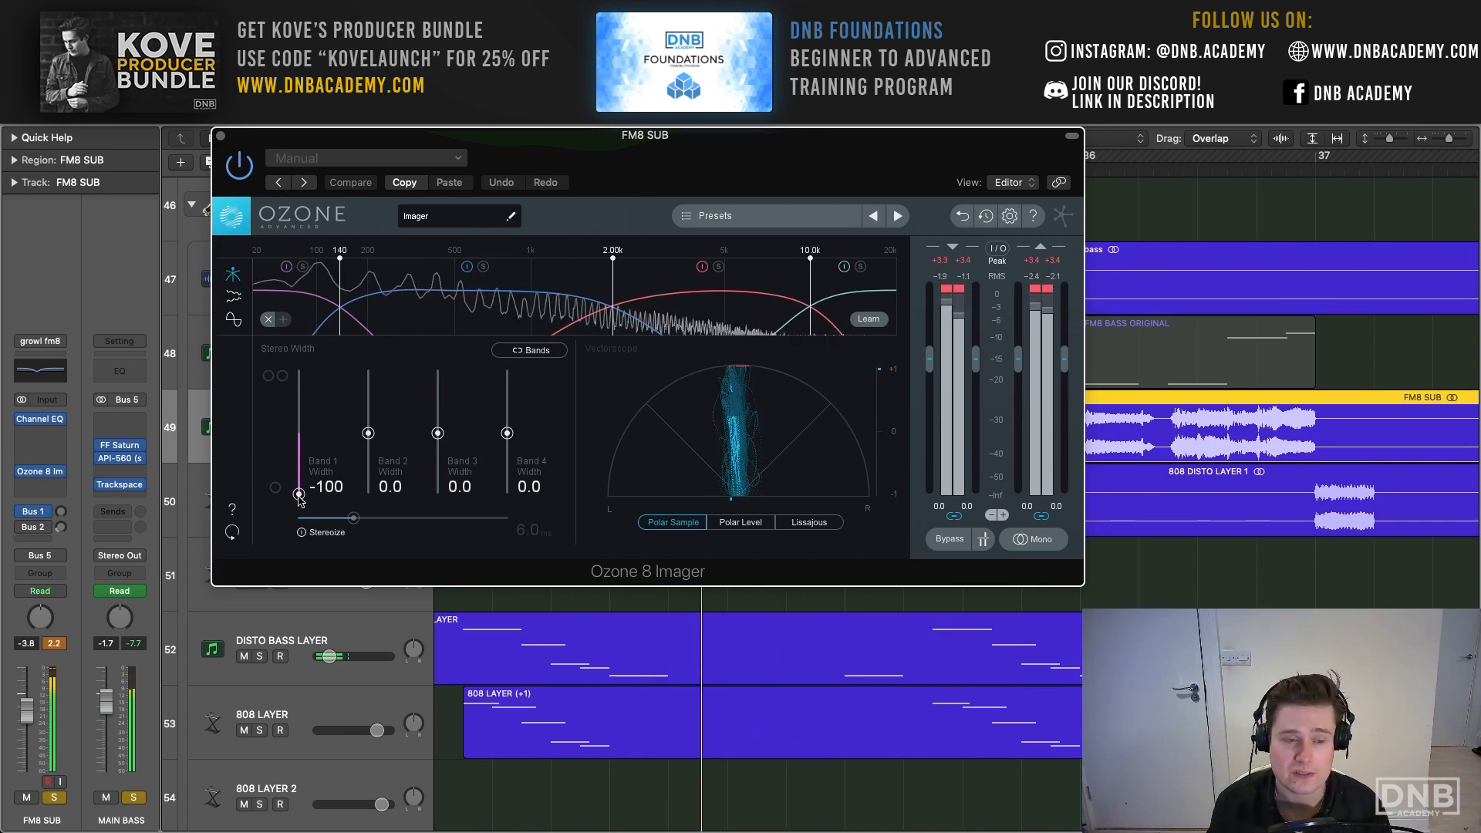
mouse_move(308, 500)
left_mouse_down()
mouse_move(301, 416)
mouse_move(298, 507)
left_mouse_up()
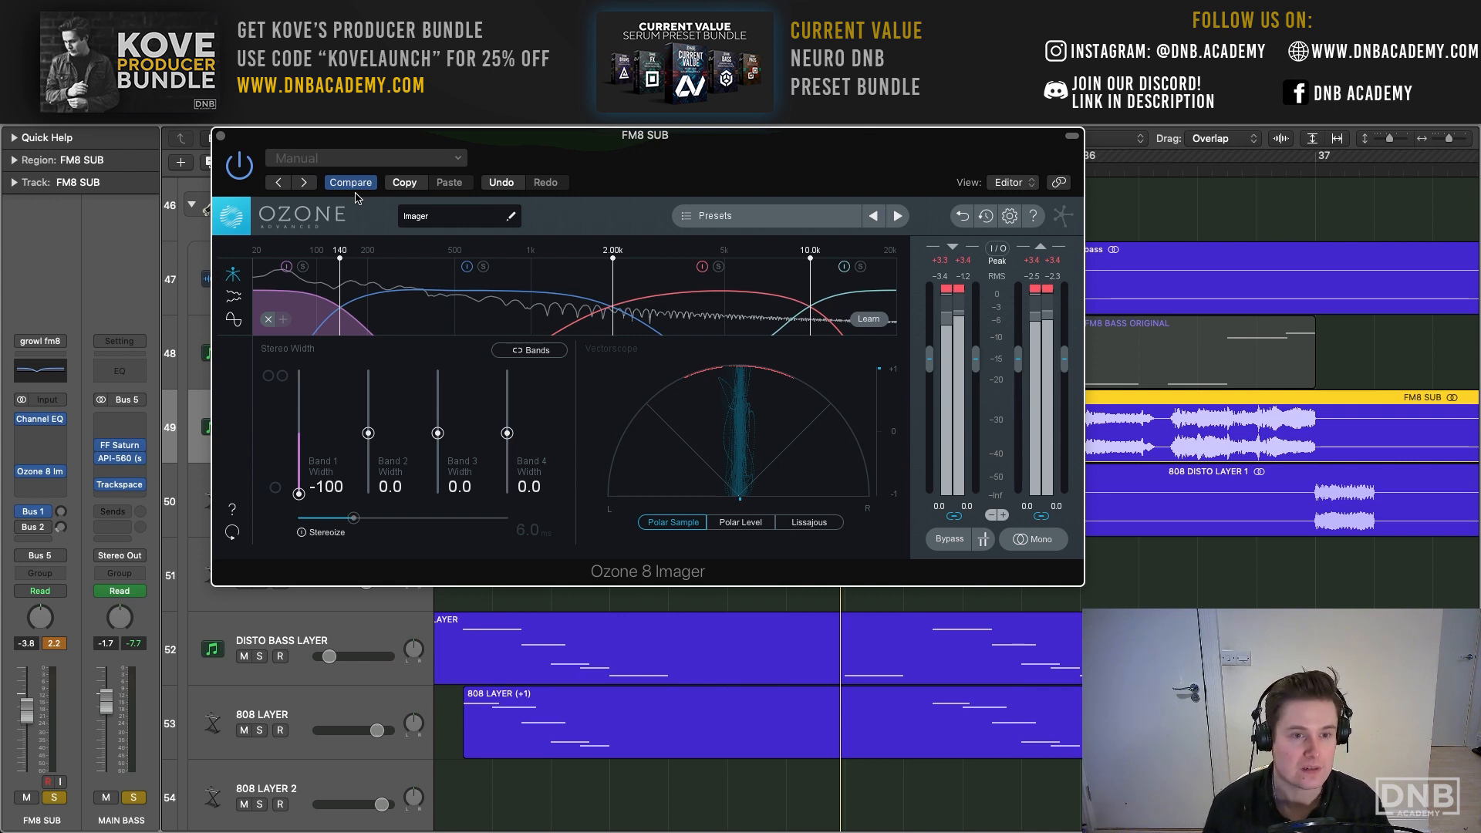
left_click(221, 137)
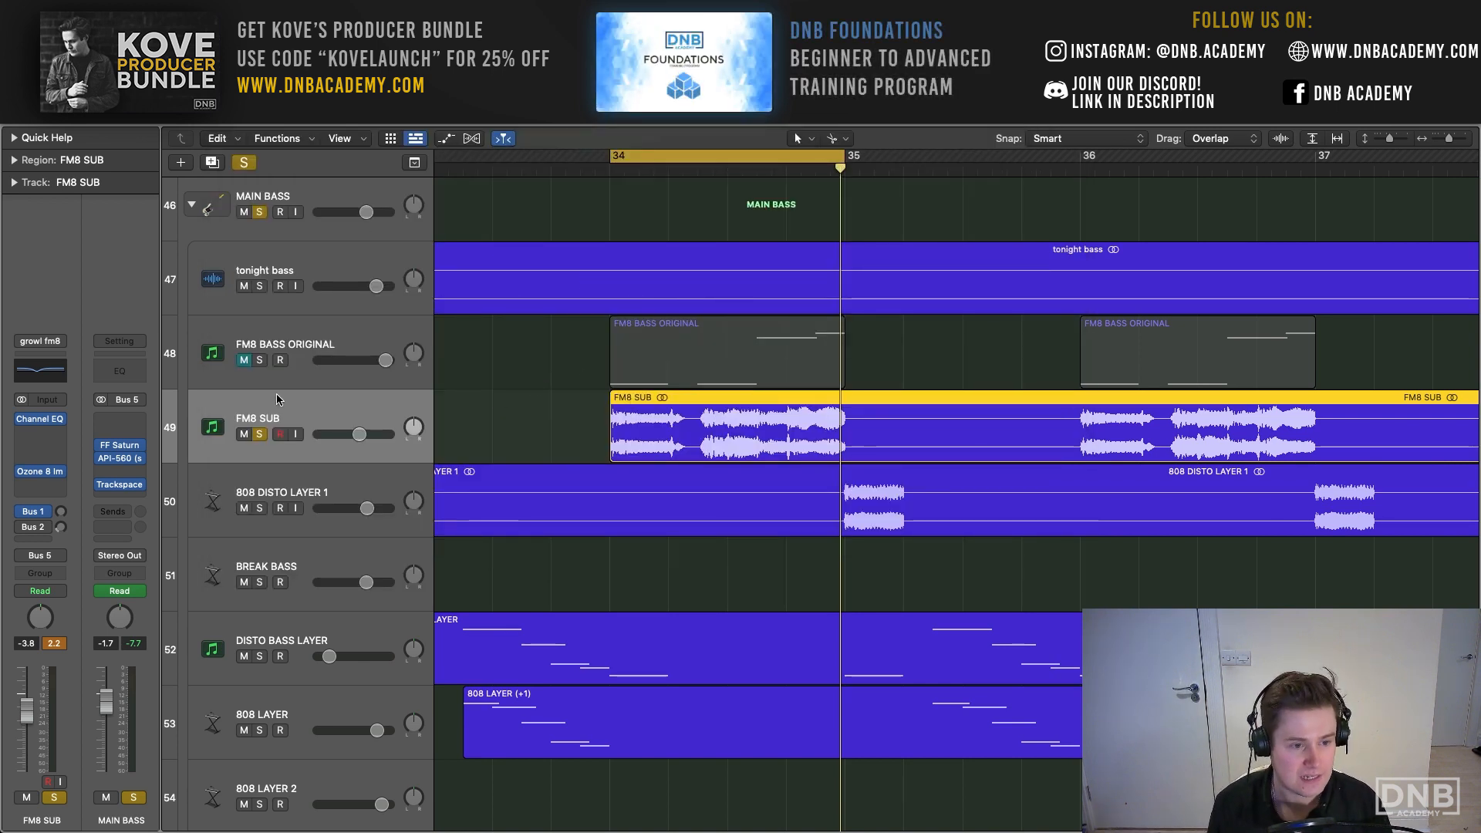
- Play the loop with FM8 SUB unsoloed and extend the cycle range to cover bars 33 to 35
key("s")
key("space")
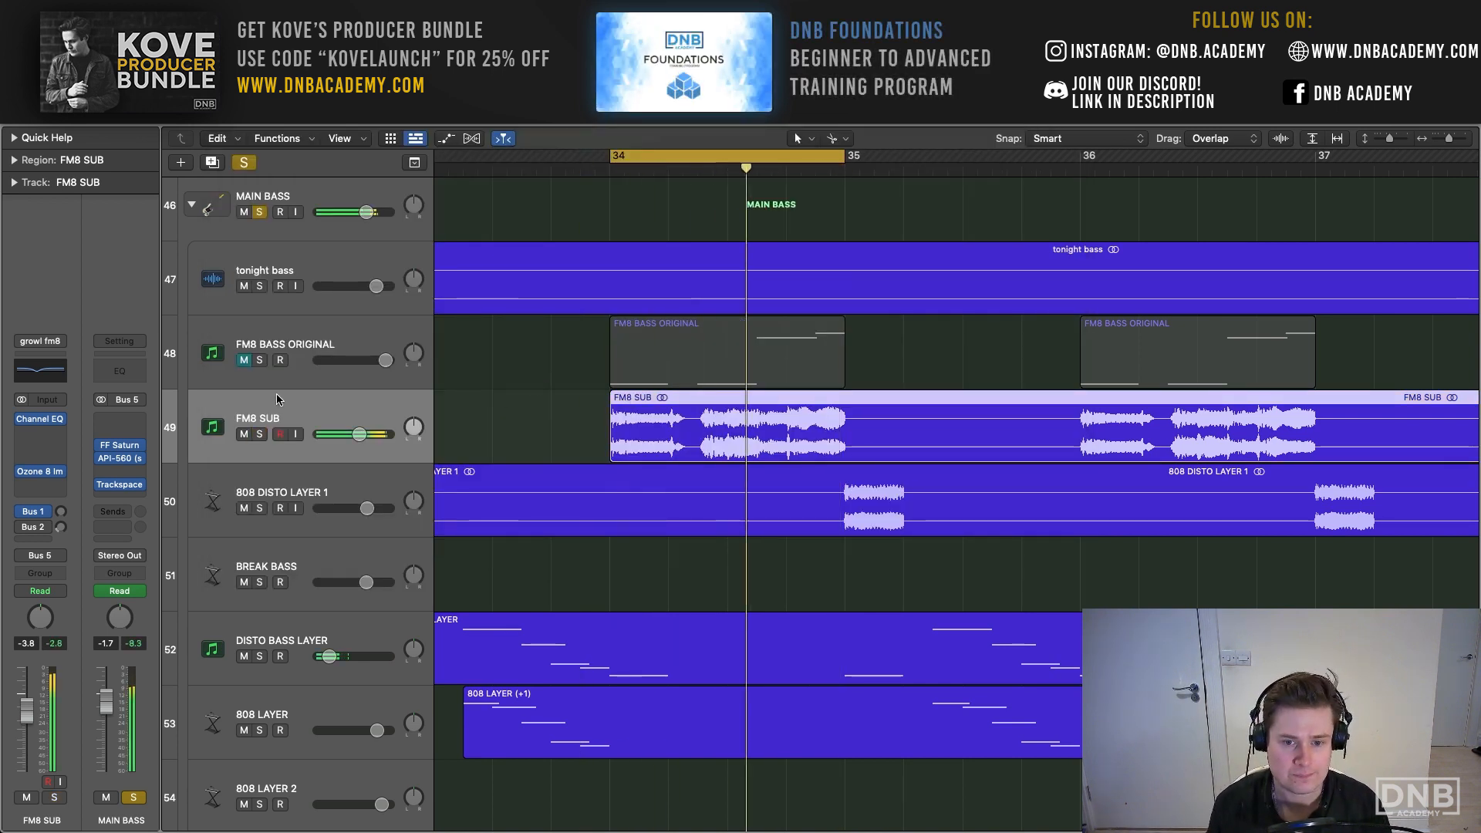
scroll(672, 423, "down", 3)
scroll(672, 424, "left", 5)
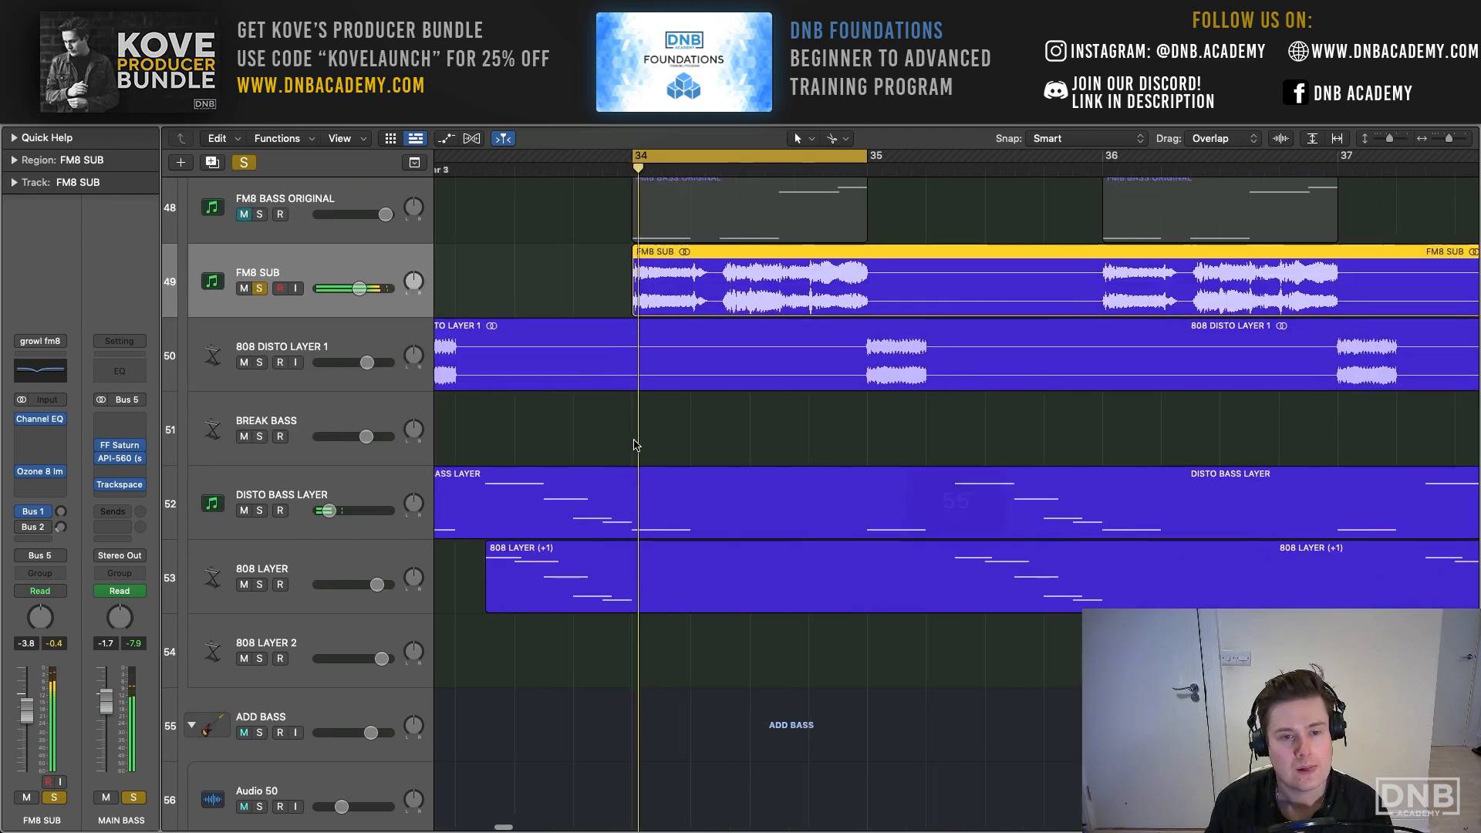
left_click_drag(627, 156, 1105, 158)
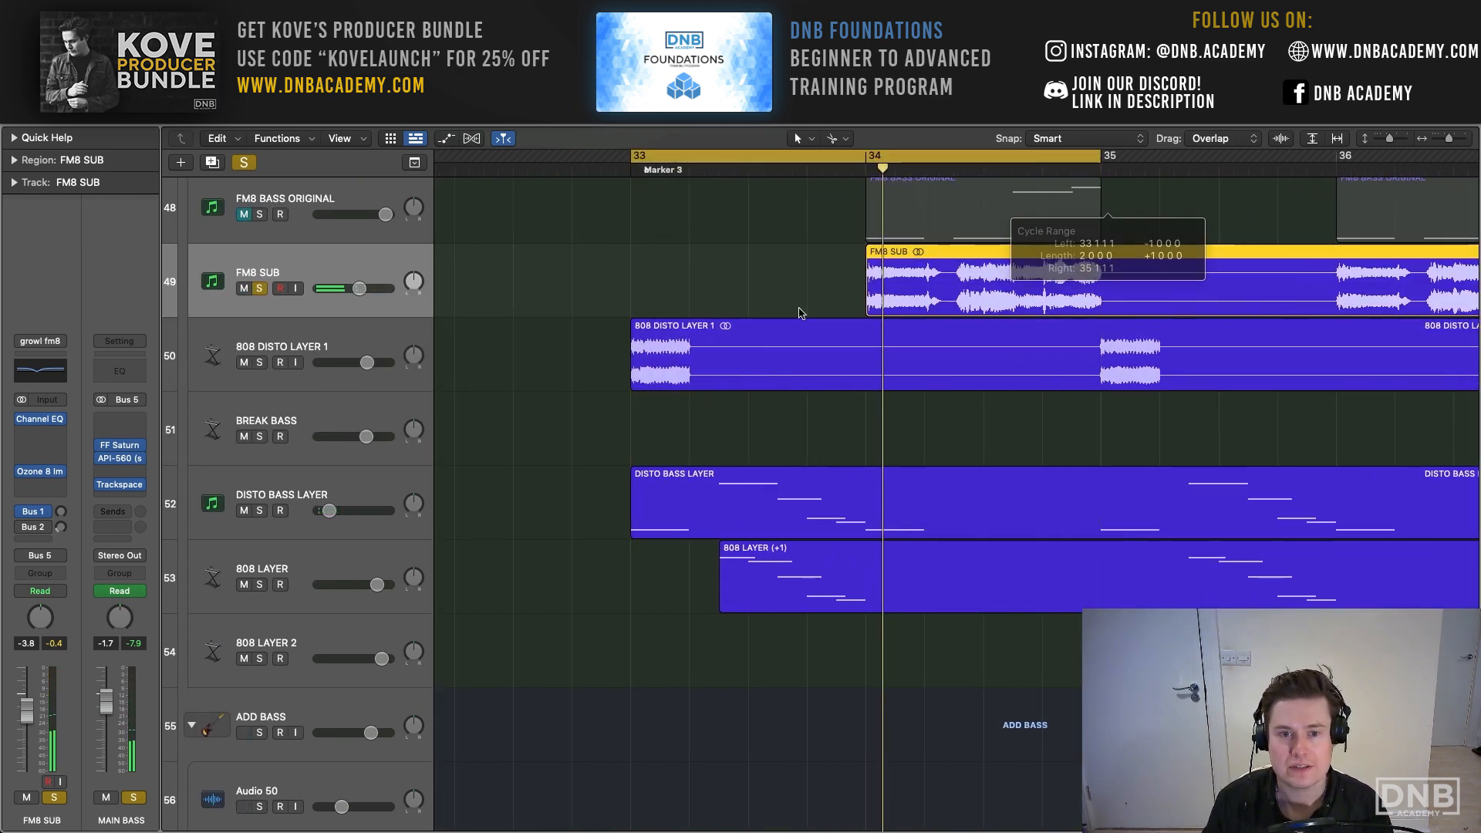
- Solo 808 DISTO LAYER 1 and 808 LAYER alongside FM8 SUB and audition them together over the two-bar loop
left_click(259, 362)
left_click(260, 585)
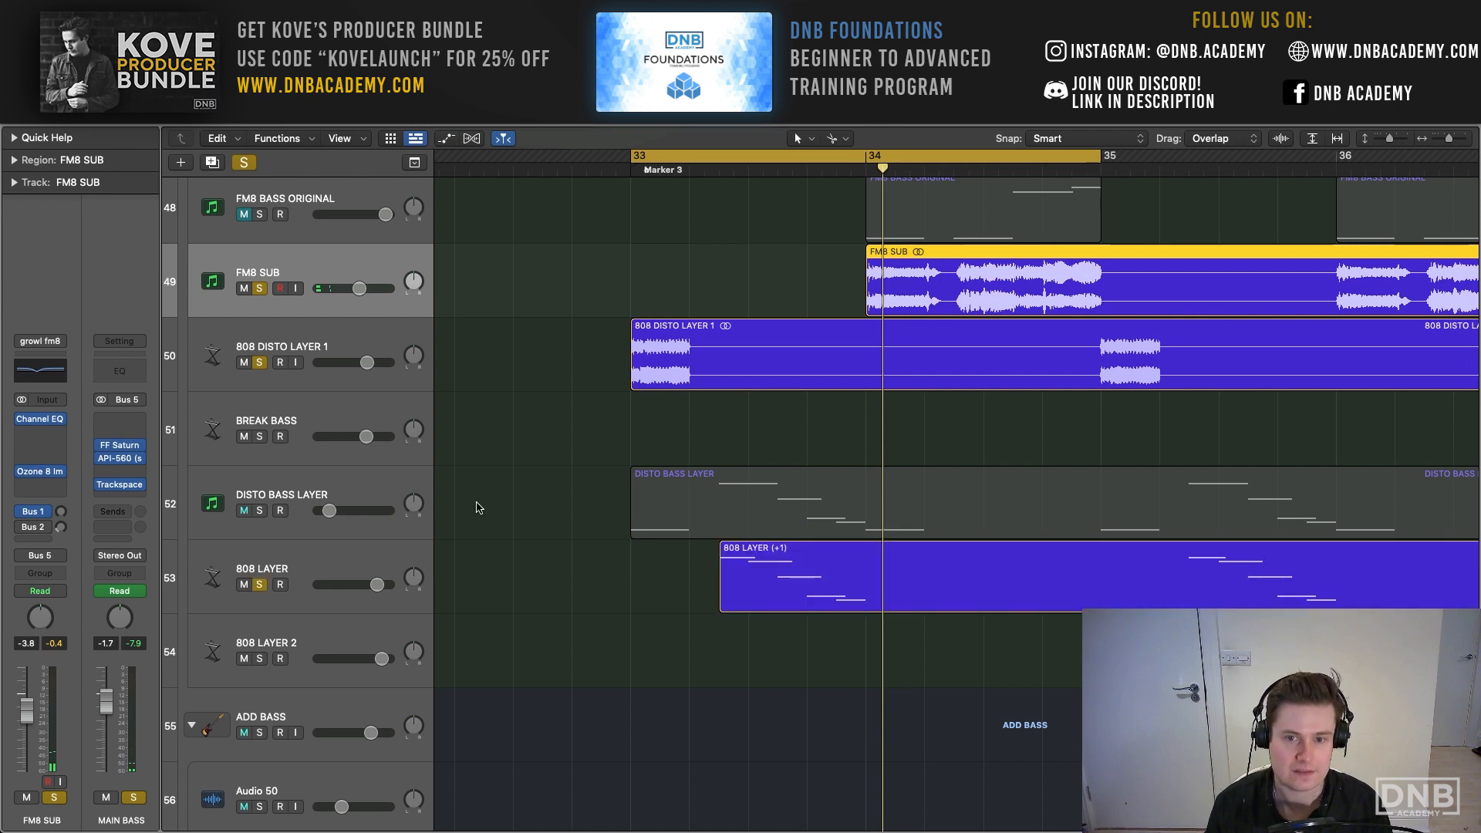
key("space")
scroll(486, 496, "right", 3)
scroll(485, 496, "right", 1)
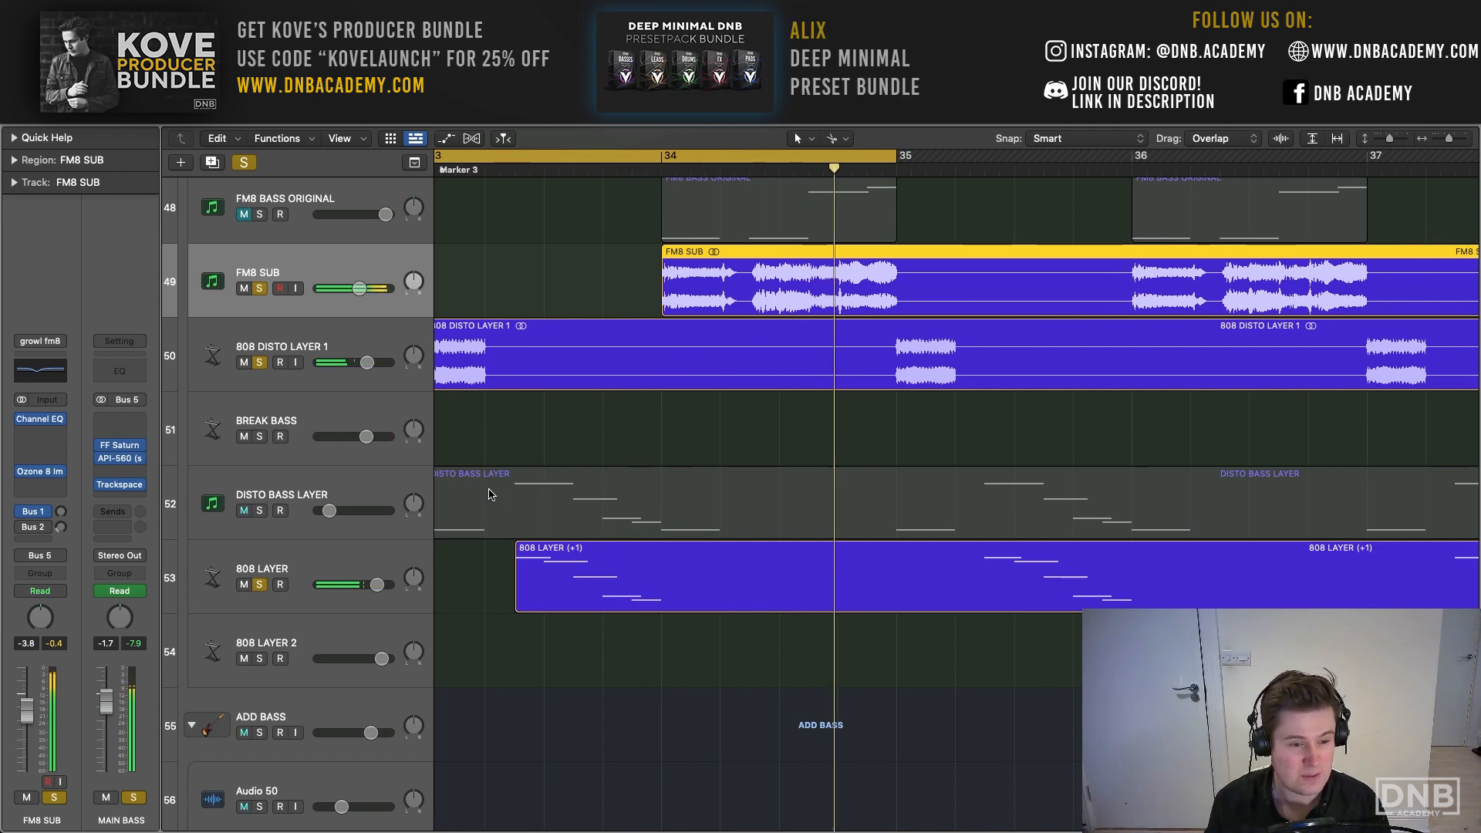
scroll(509, 501, "down", 7)
scroll(514, 504, "up", 12)
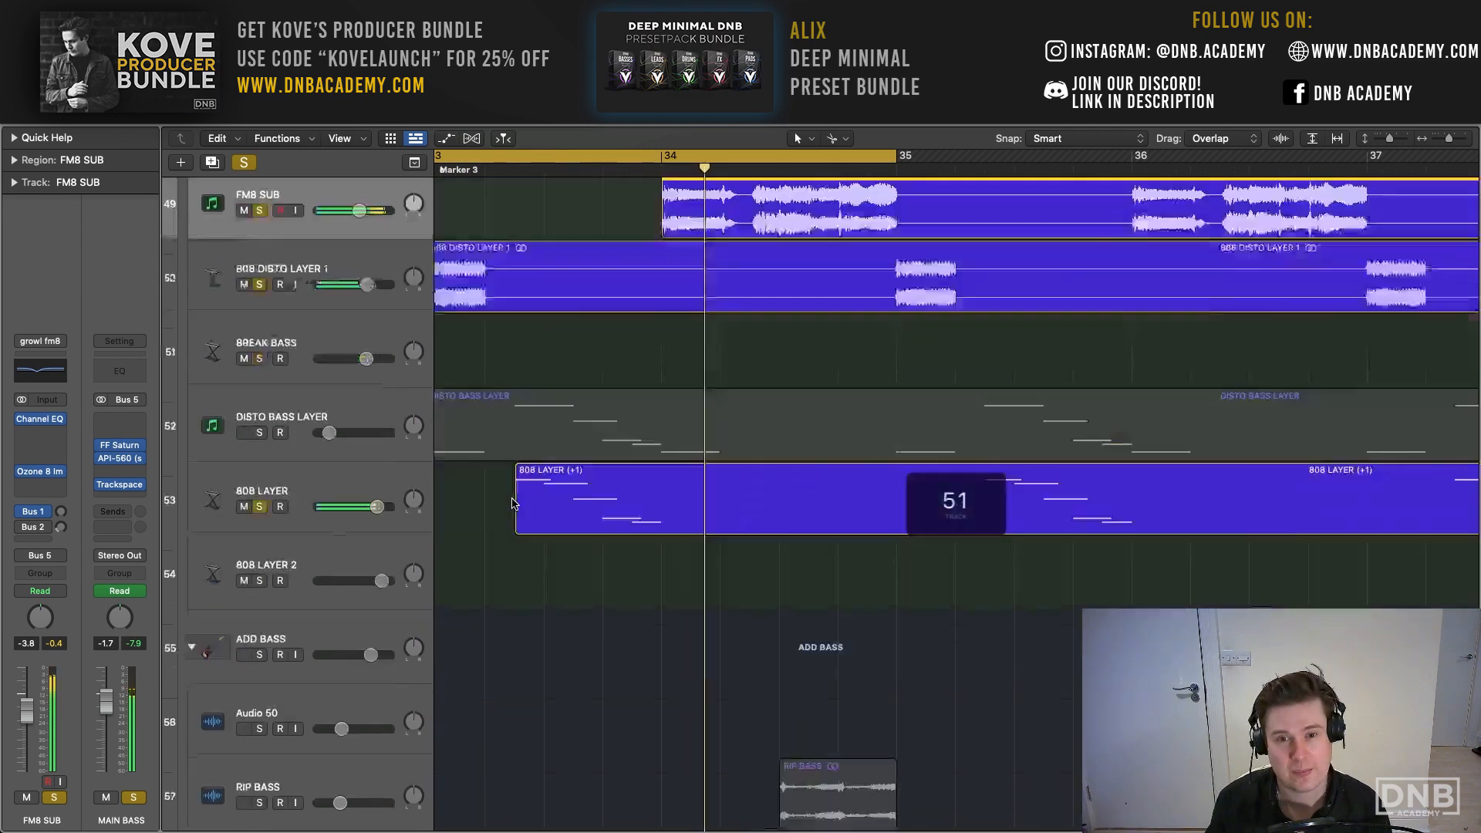
scroll(514, 504, "down", 8)
scroll(514, 504, "up", 2)
scroll(515, 503, "left", 1)
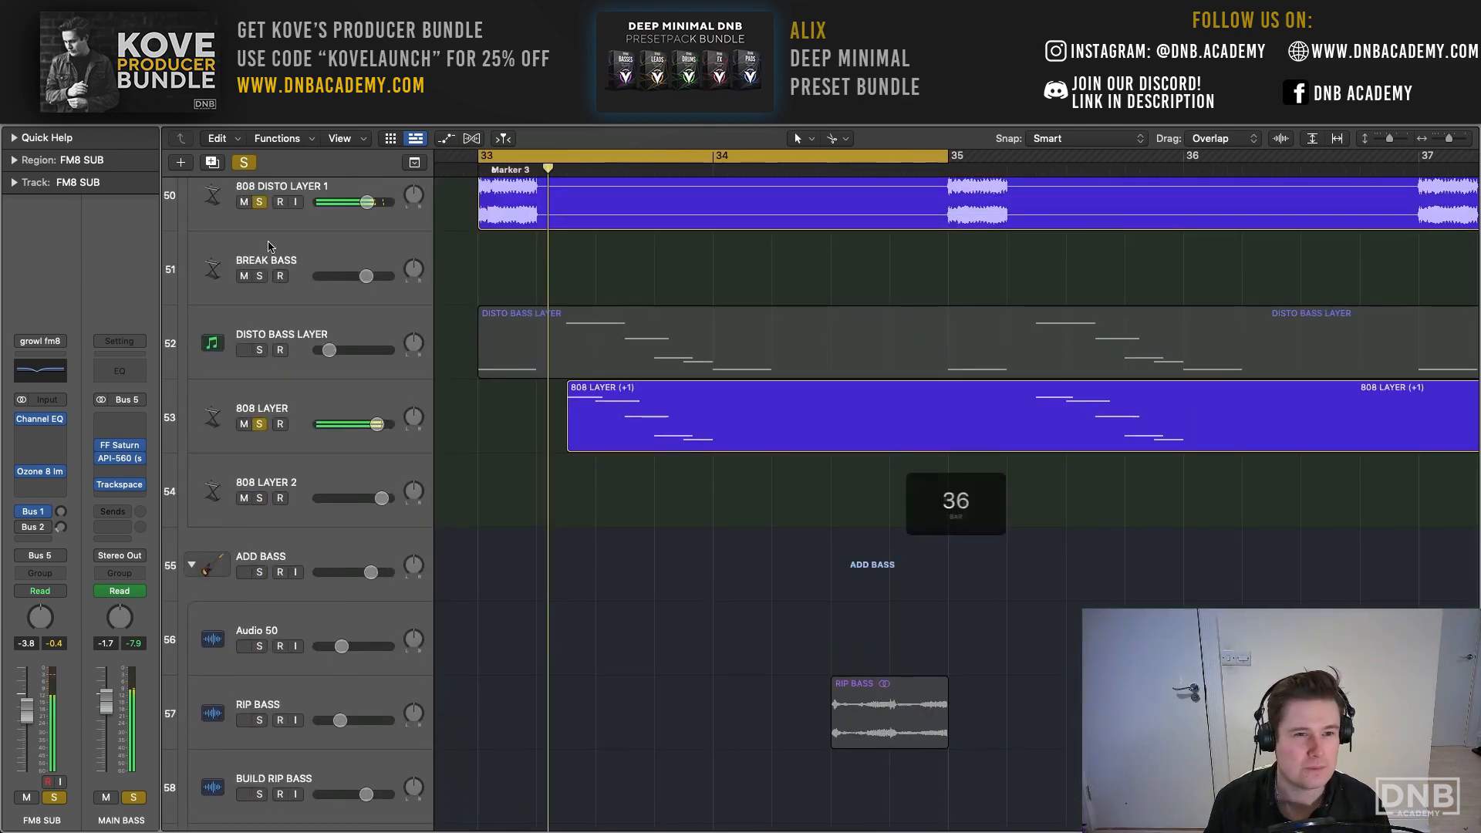
- Clear all solos, solo only DISTO BASS LAYER, raise its level to -9.8 dB and play the loop
left_click(244, 162)
left_click(299, 324)
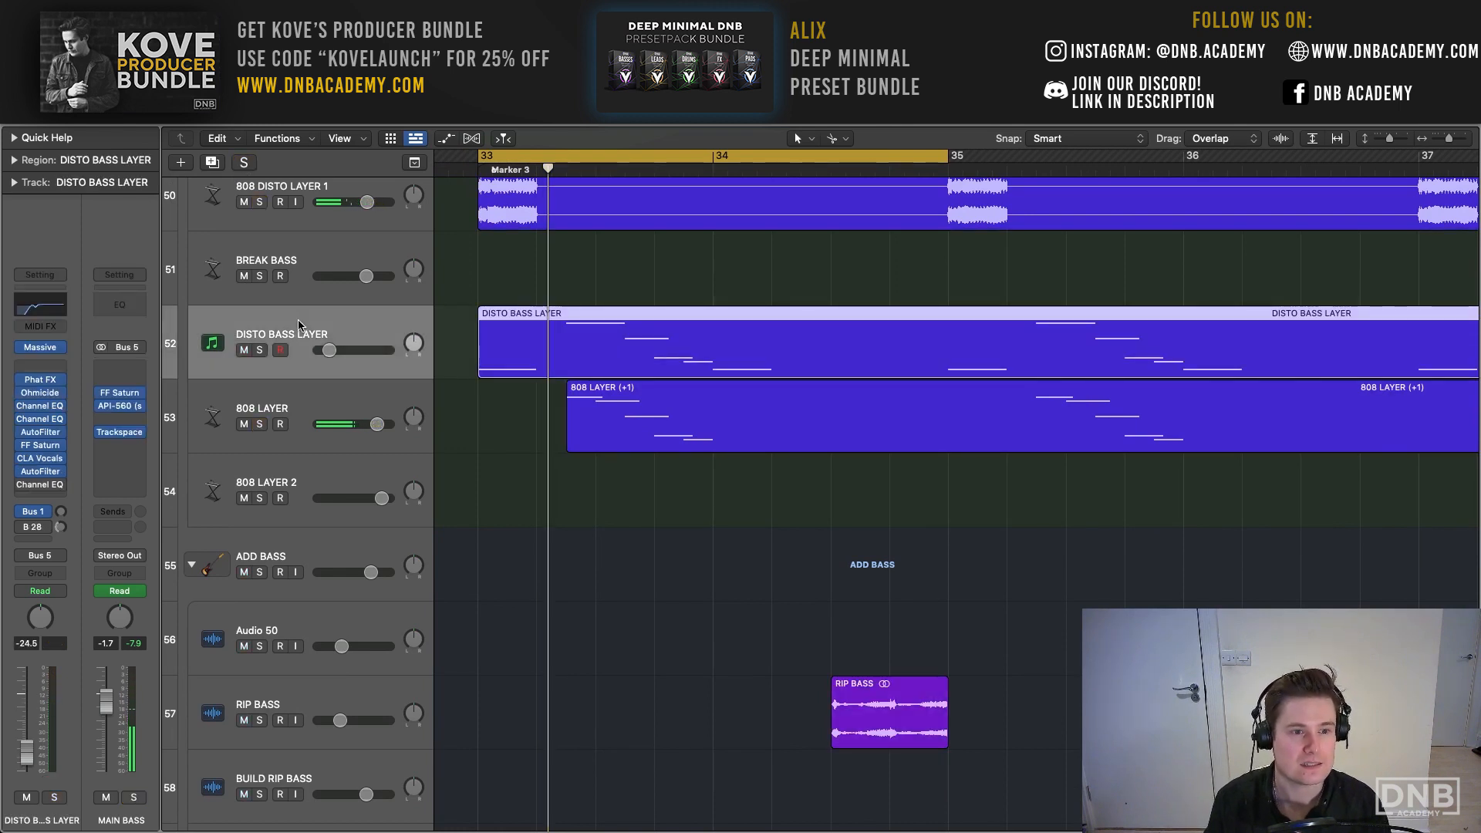
left_click(259, 351)
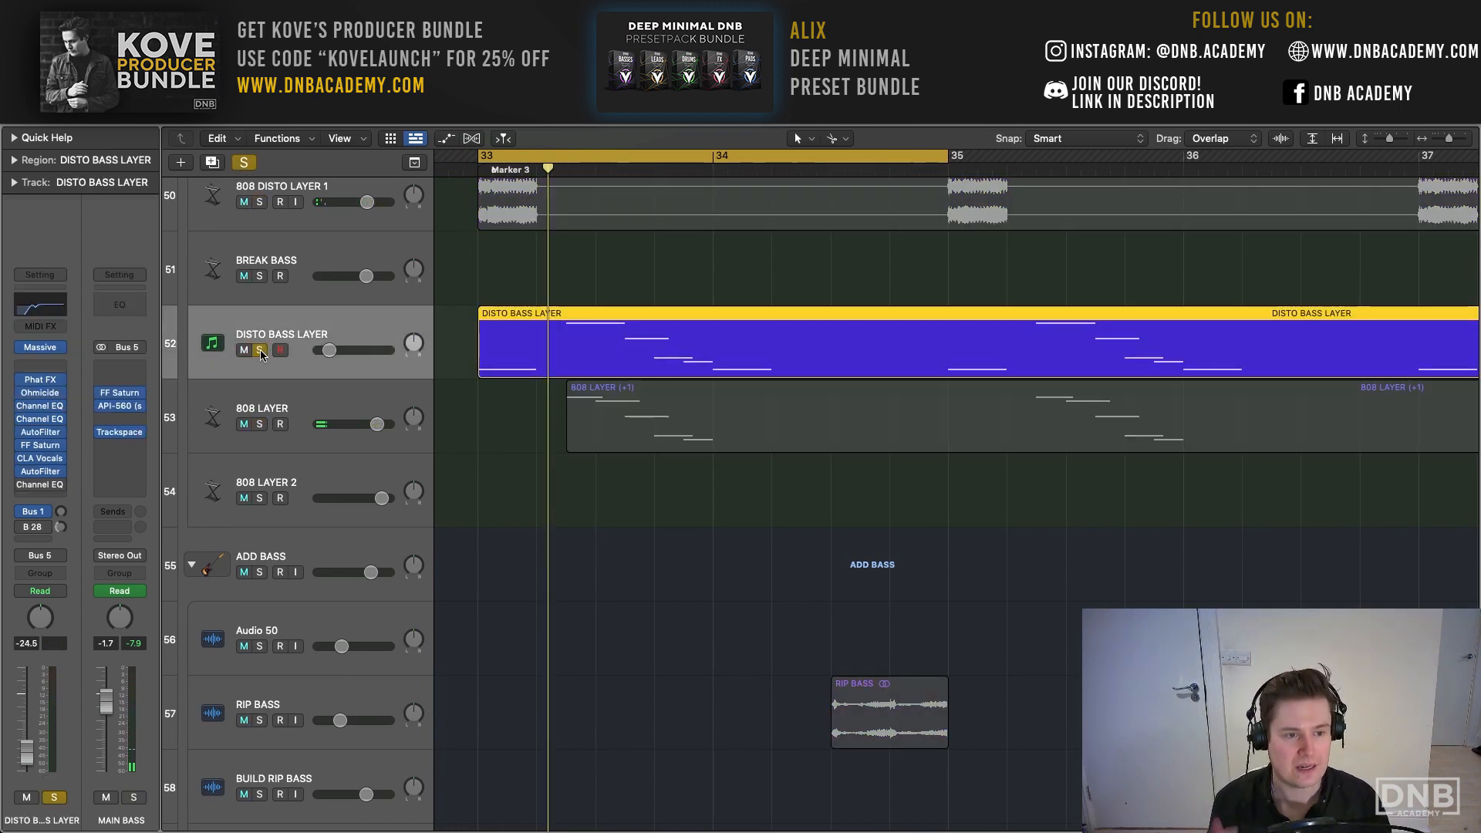
key("space")
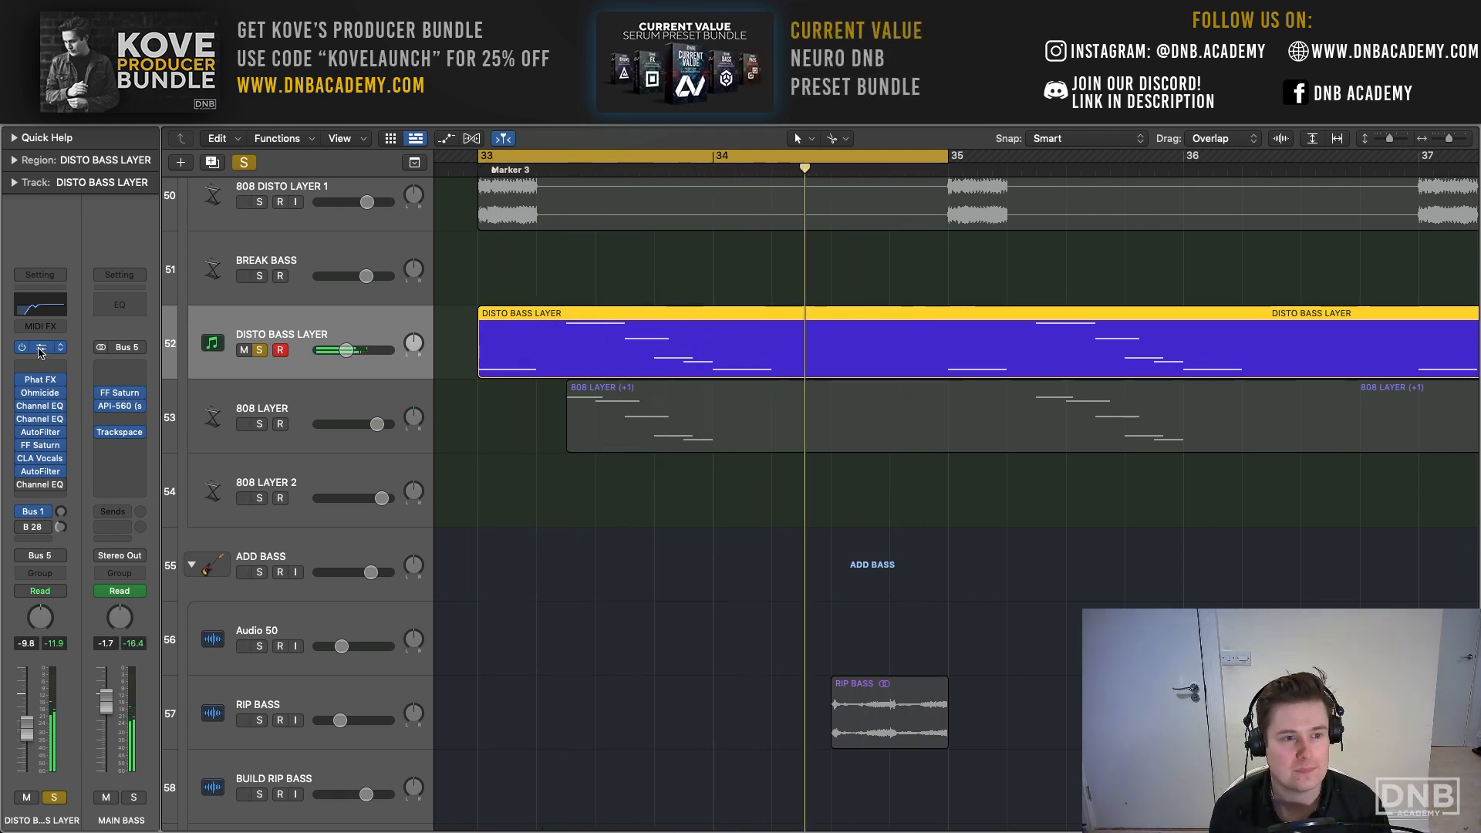
- Show the Massive synth patch on DISTO BASS LAYER while the loop plays and close its window
left_click(40, 347)
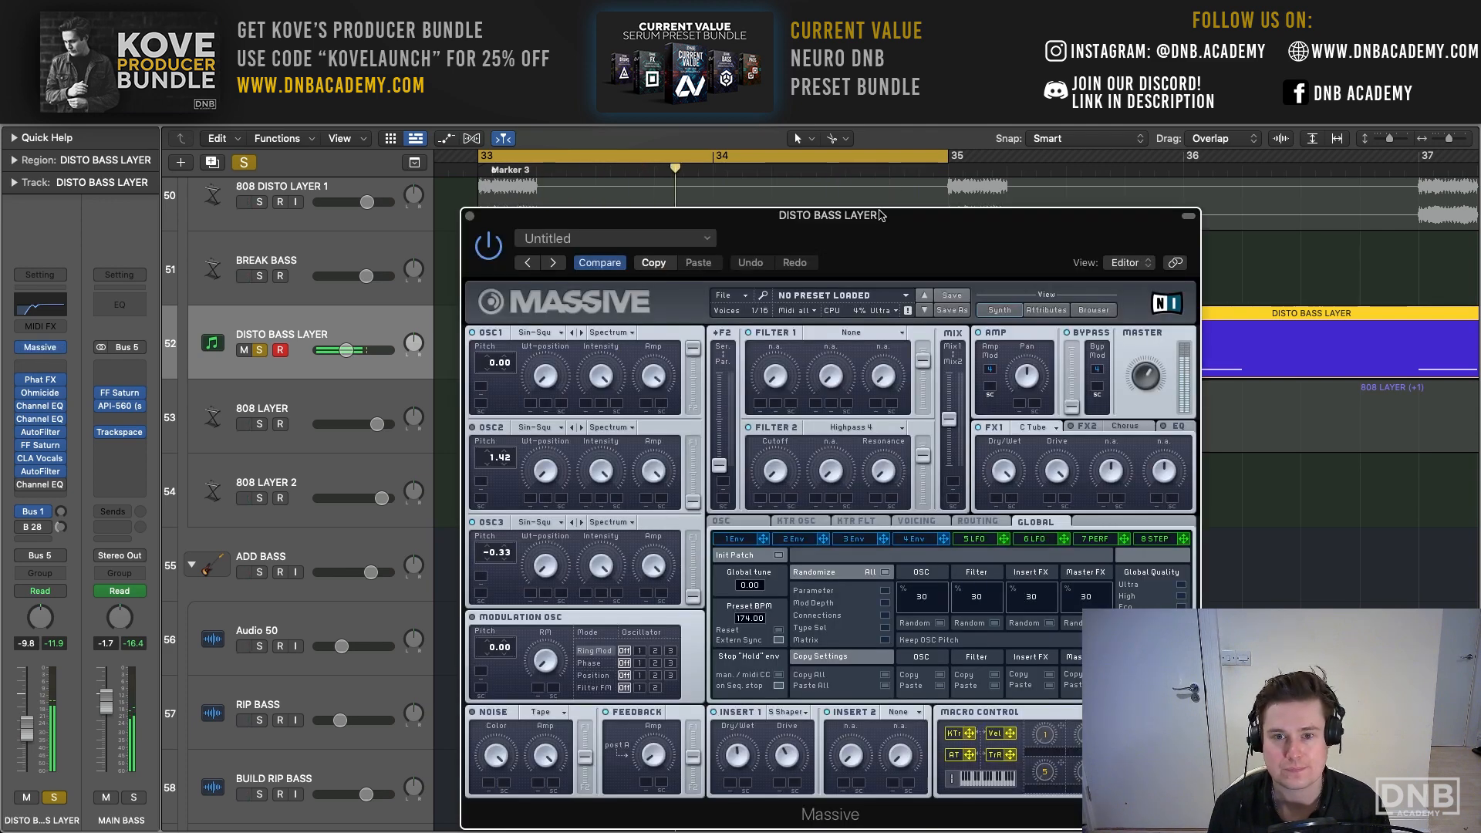
left_click_drag(882, 216, 671, 114)
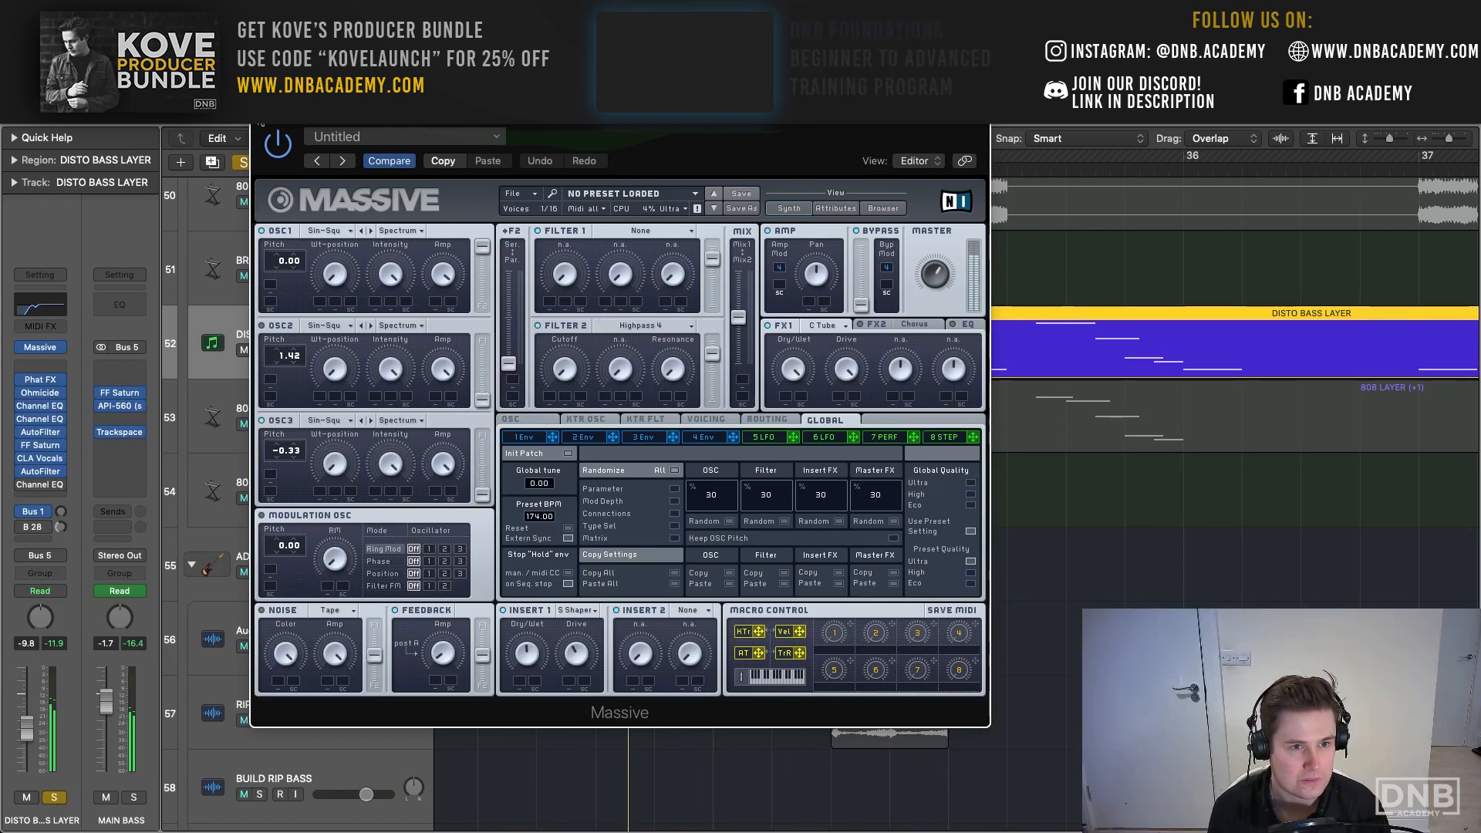
left_click(261, 114)
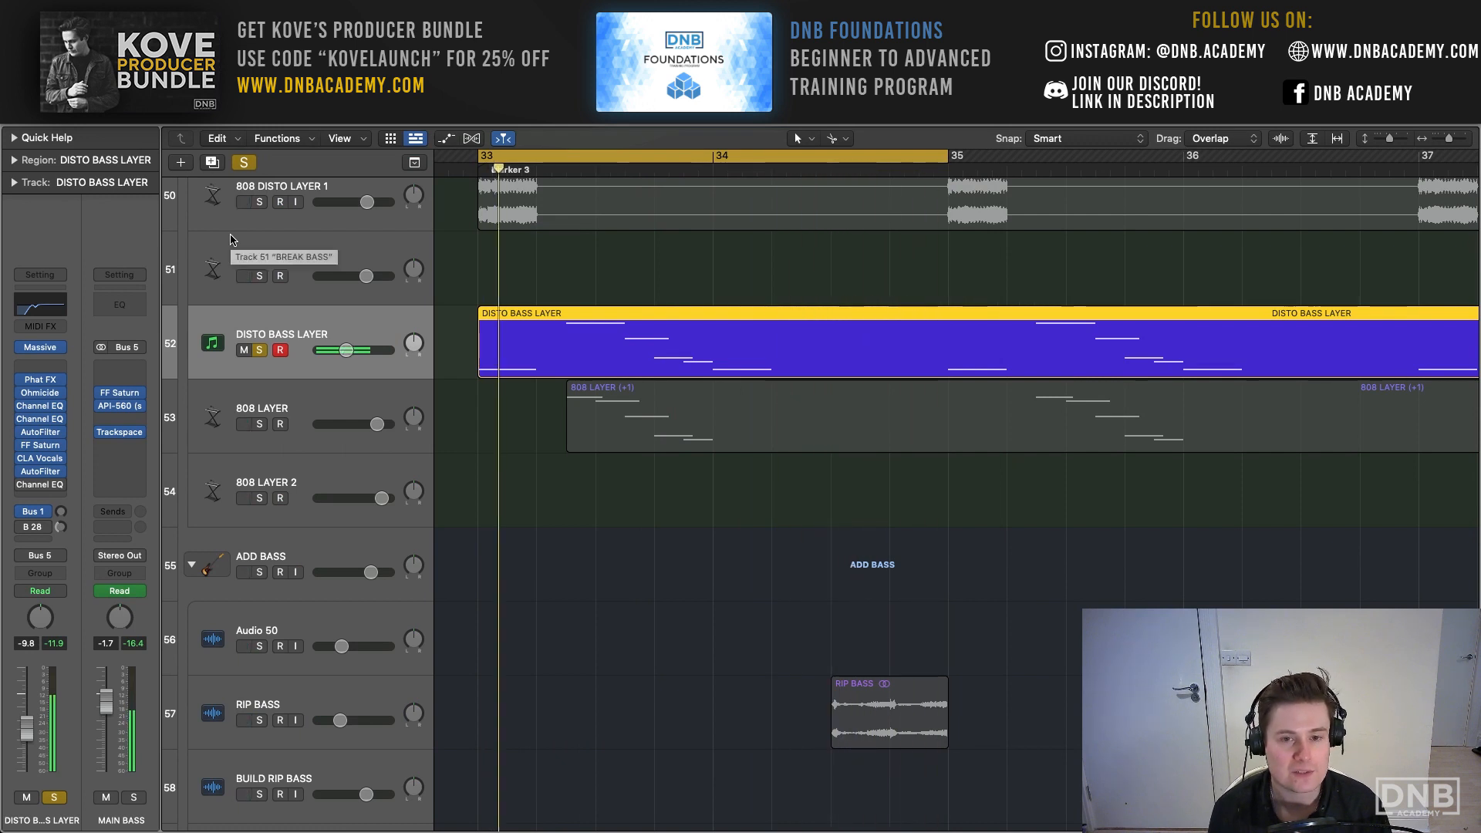
- Solo 808 LAYER alongside DISTO BASS LAYER and show the Phat FX, Ohmicide and first Channel EQ settings on DISTO BASS LAYER
left_click(260, 423)
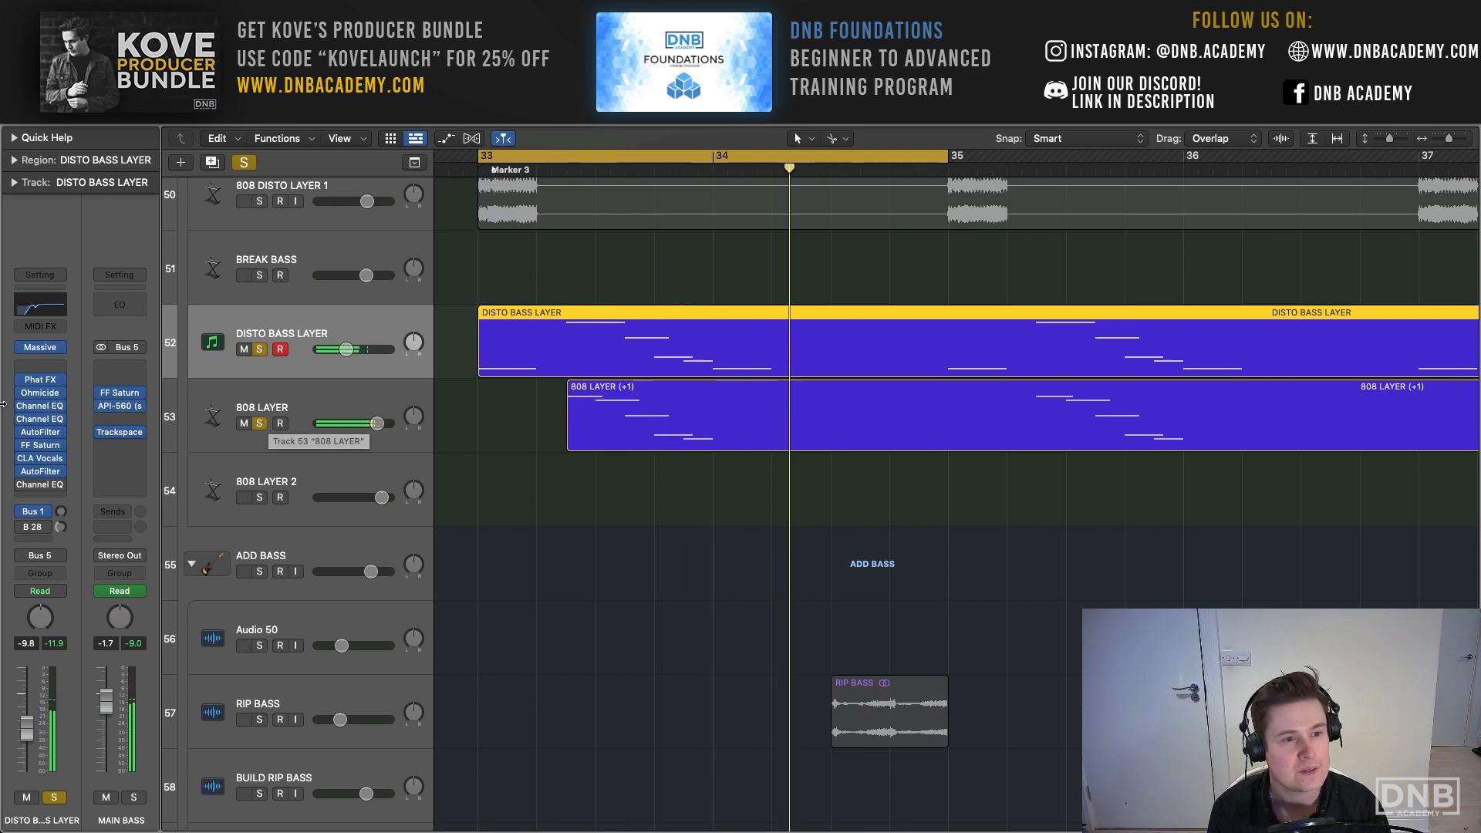
left_click(39, 380)
left_click_drag(646, 247, 313, 67)
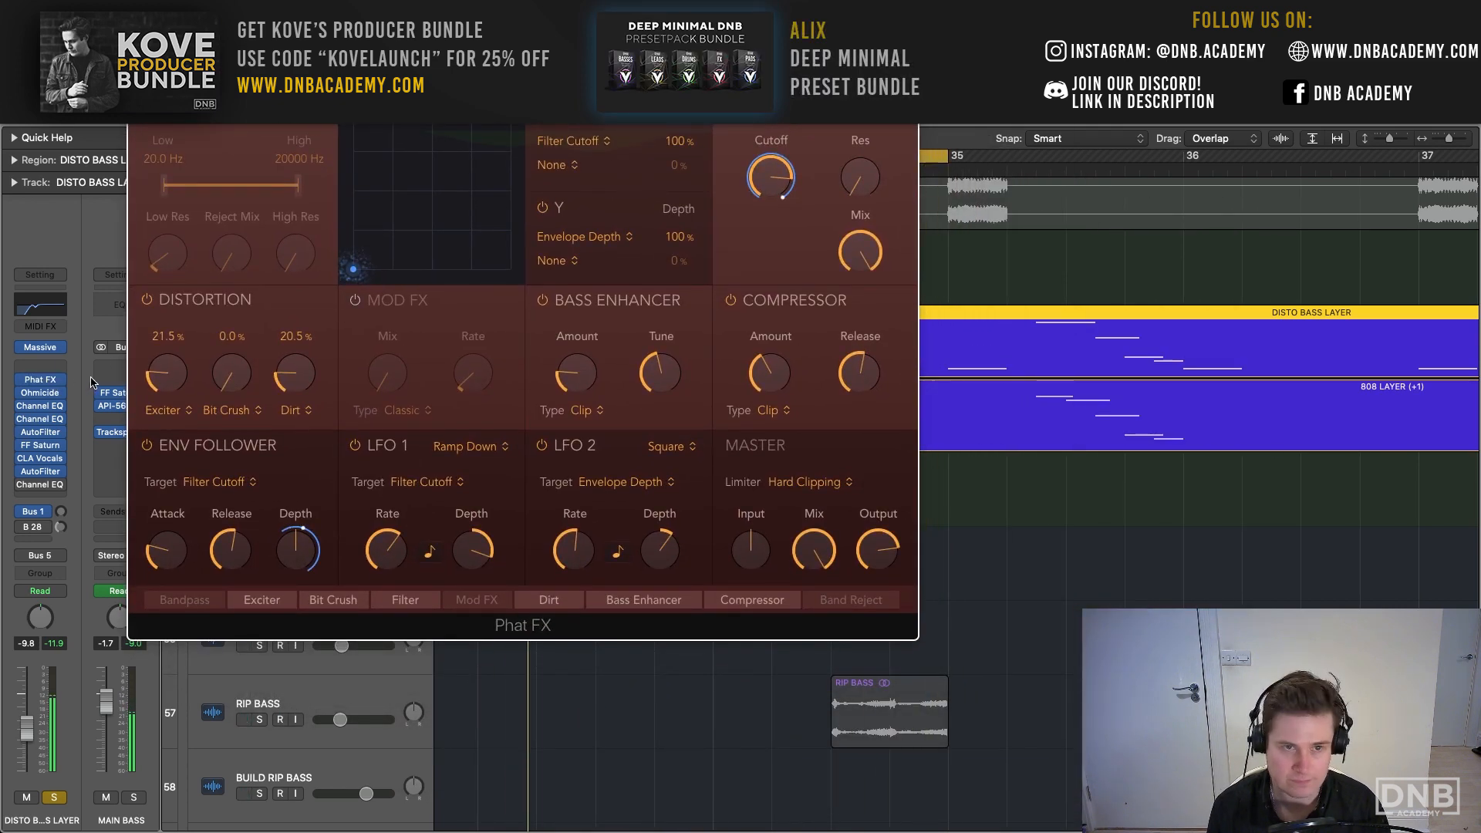
left_click(40, 394)
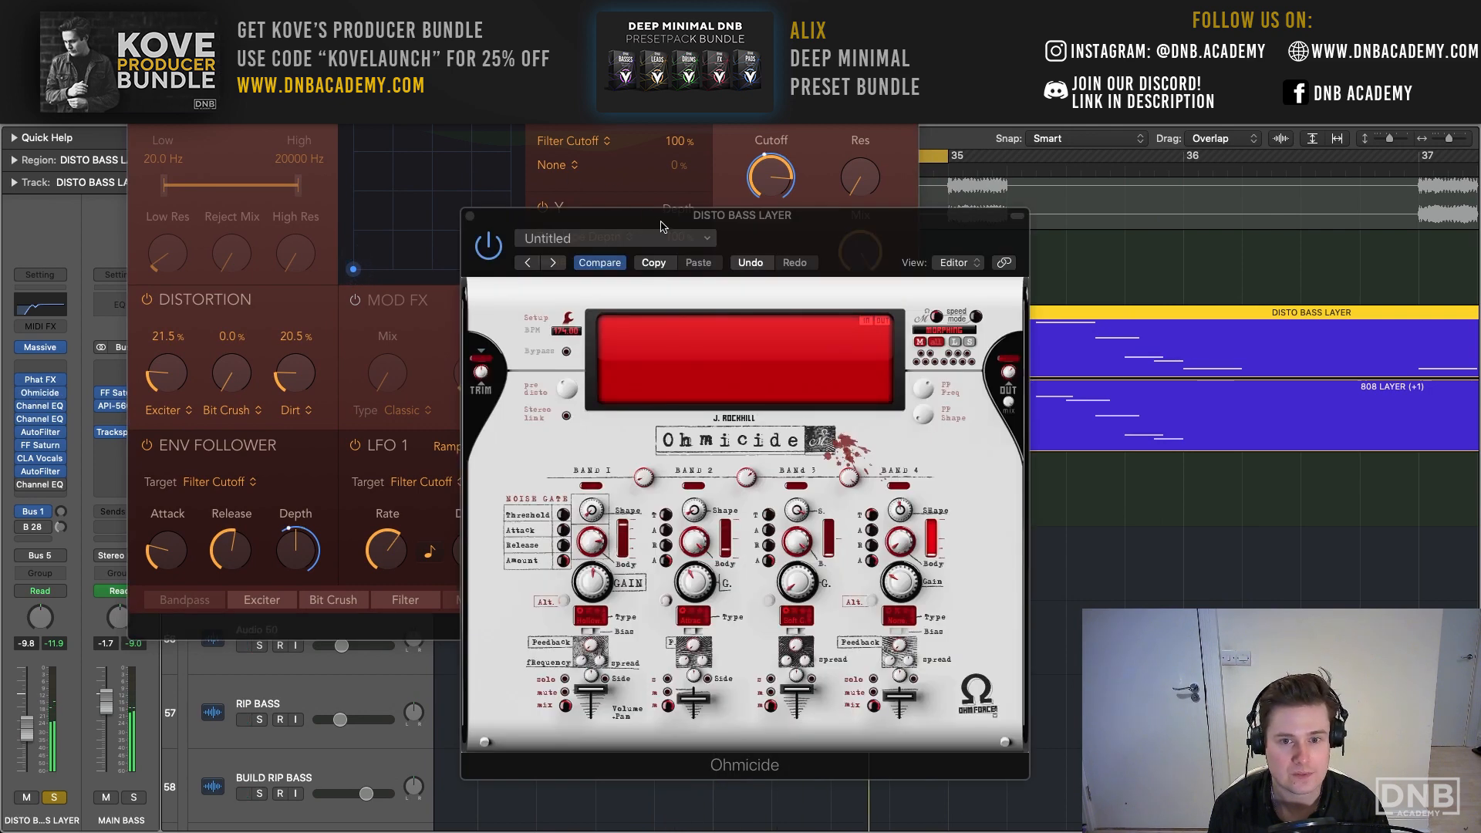
left_click_drag(661, 226, 440, 86)
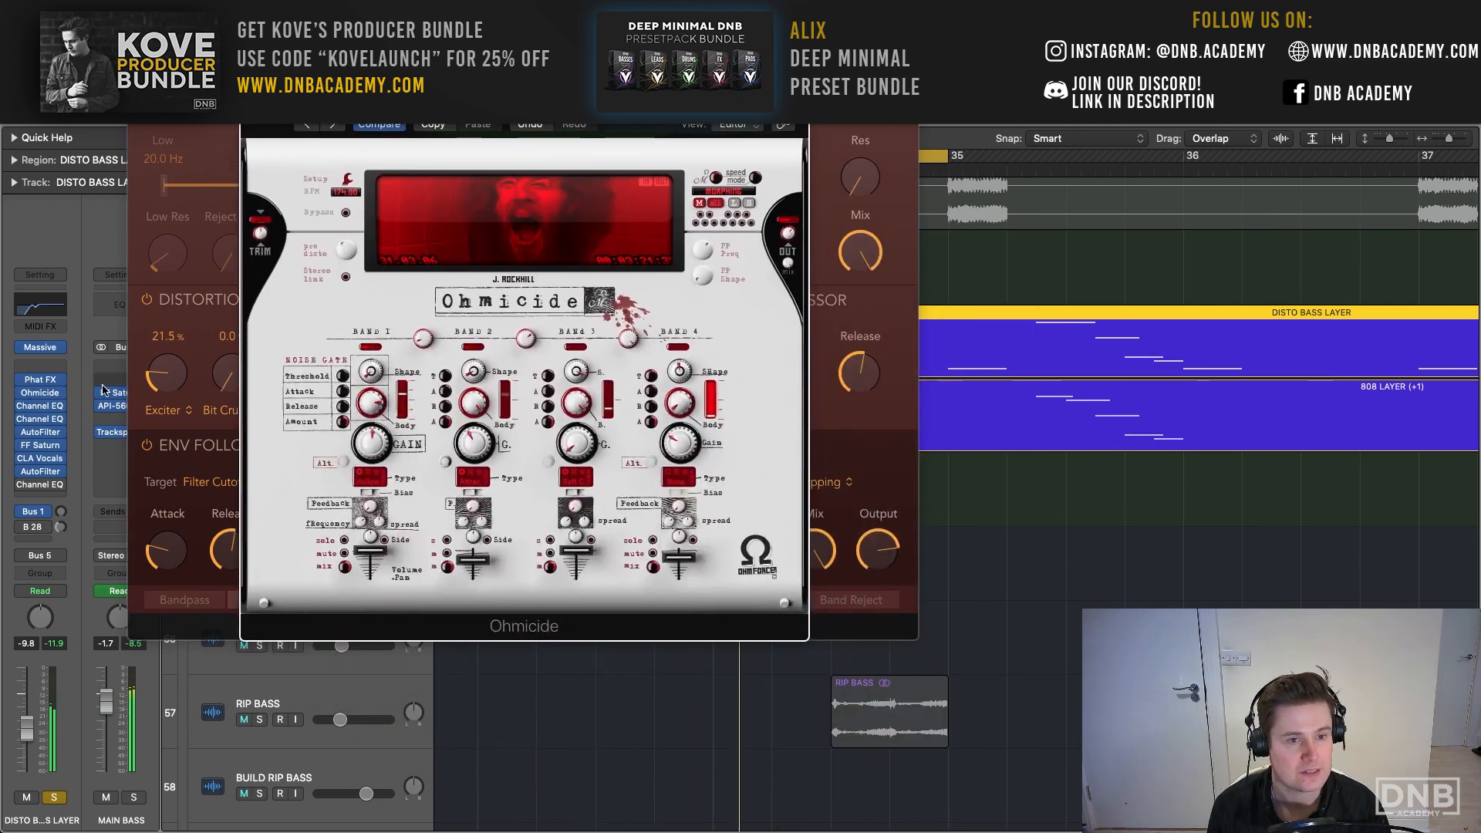
left_click(40, 407)
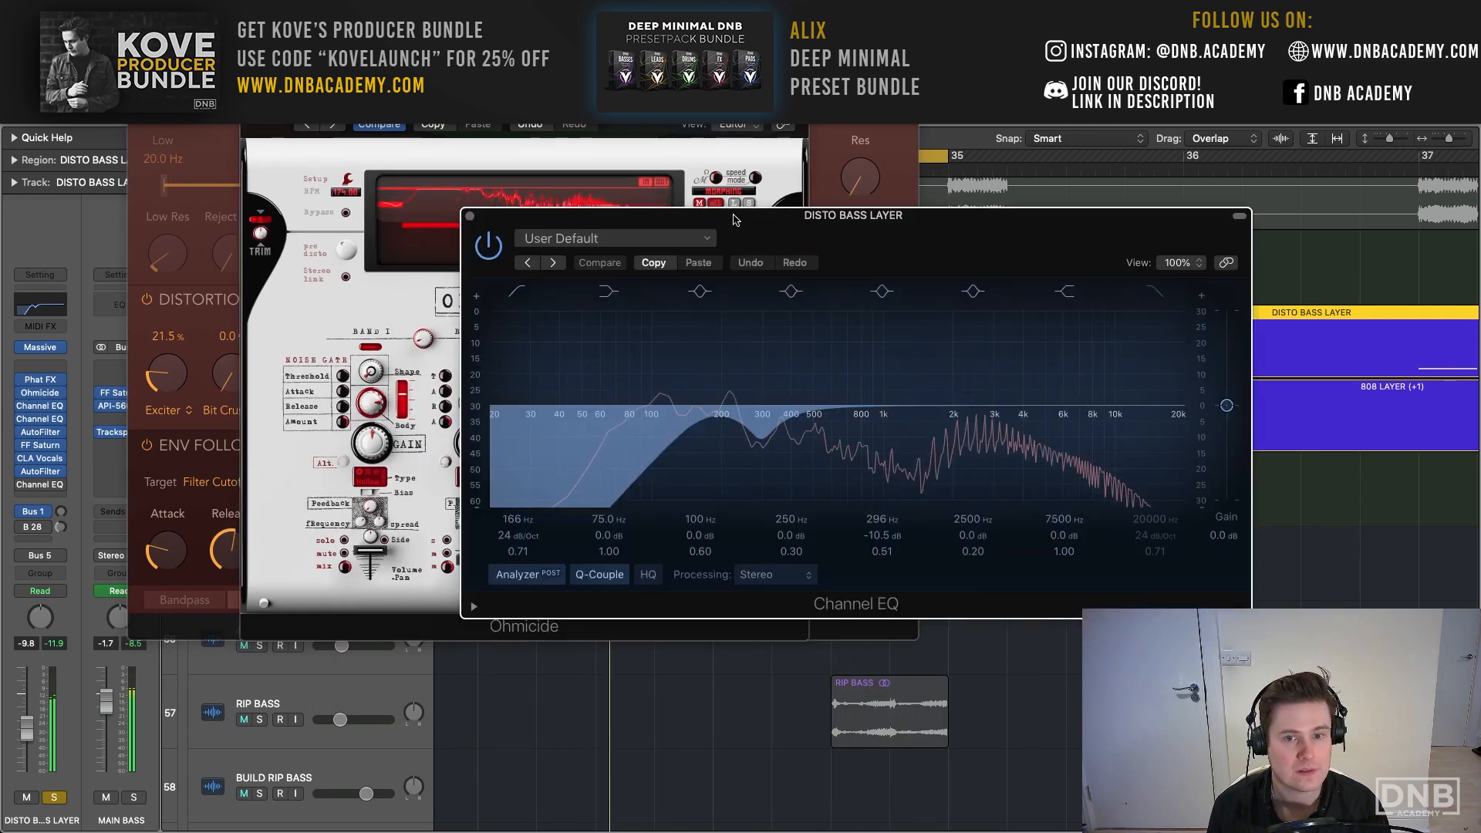
- Close the Ohmicide and Phat FX windows and examine the first Channel EQ curve on DISTO BASS LAYER during playback
left_click_drag(733, 220, 634, 171)
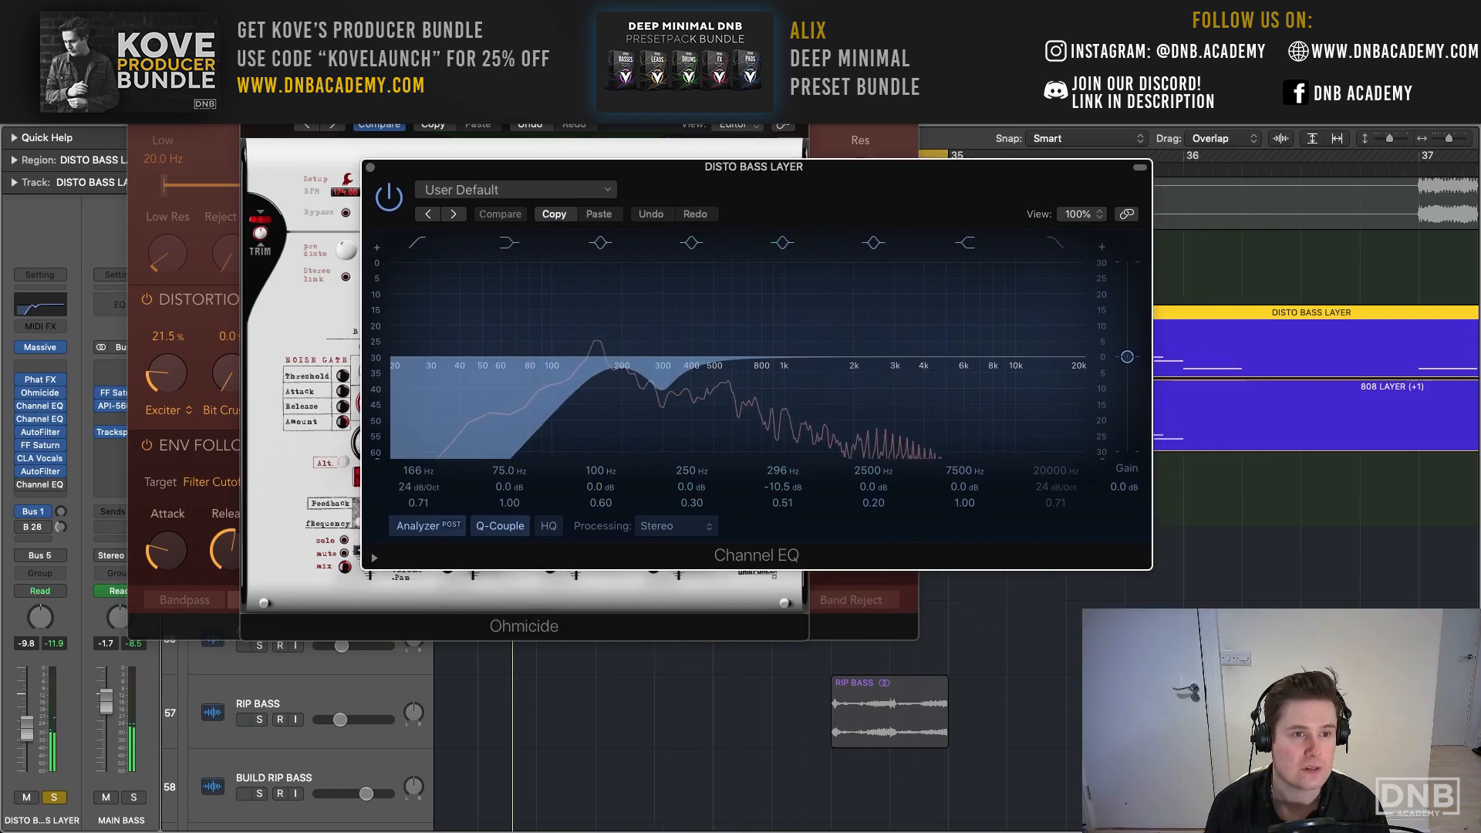
left_click(137, 62)
left_click(249, 77)
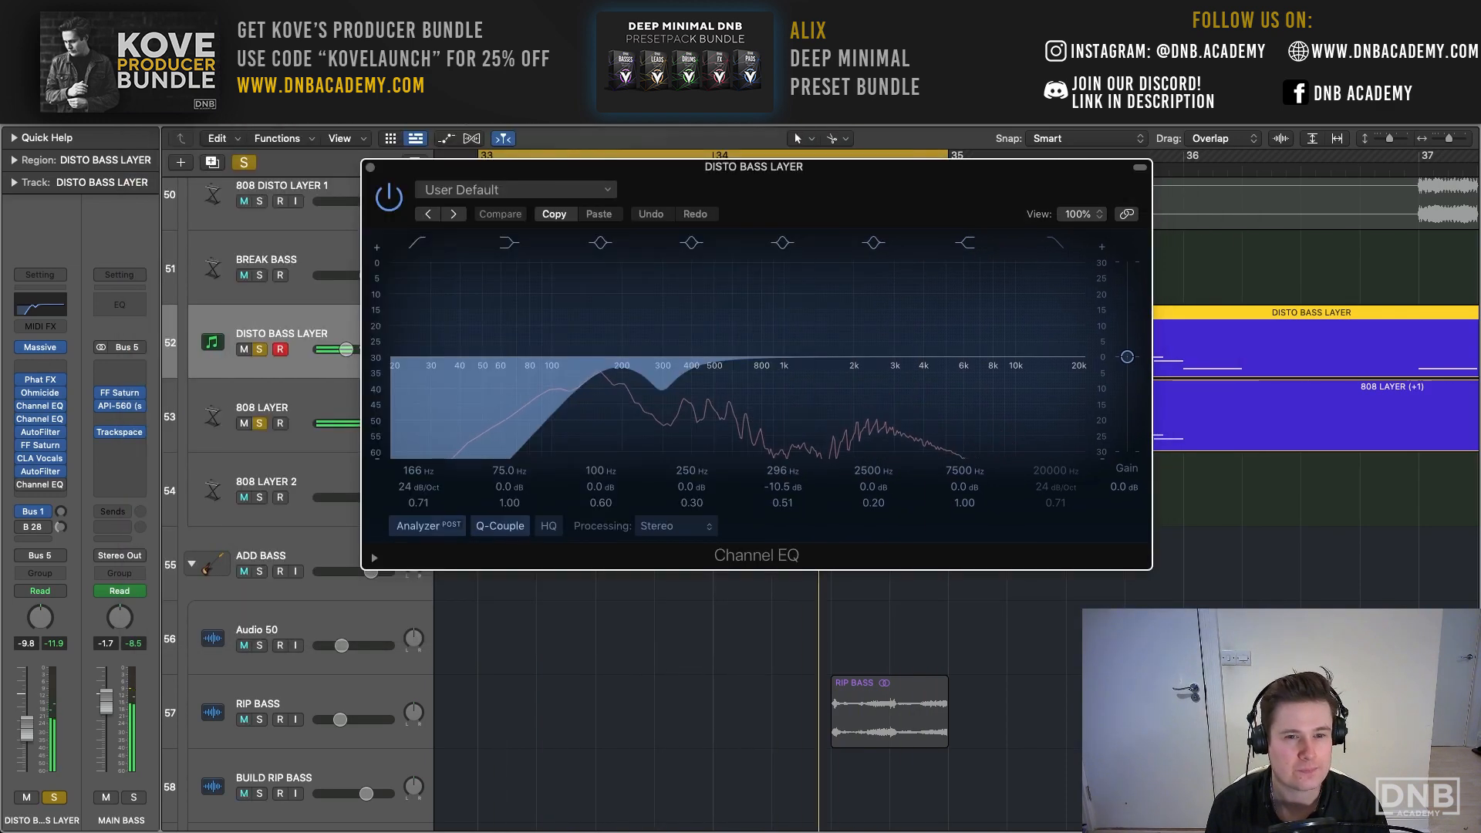
left_click_drag(634, 167, 456, 58)
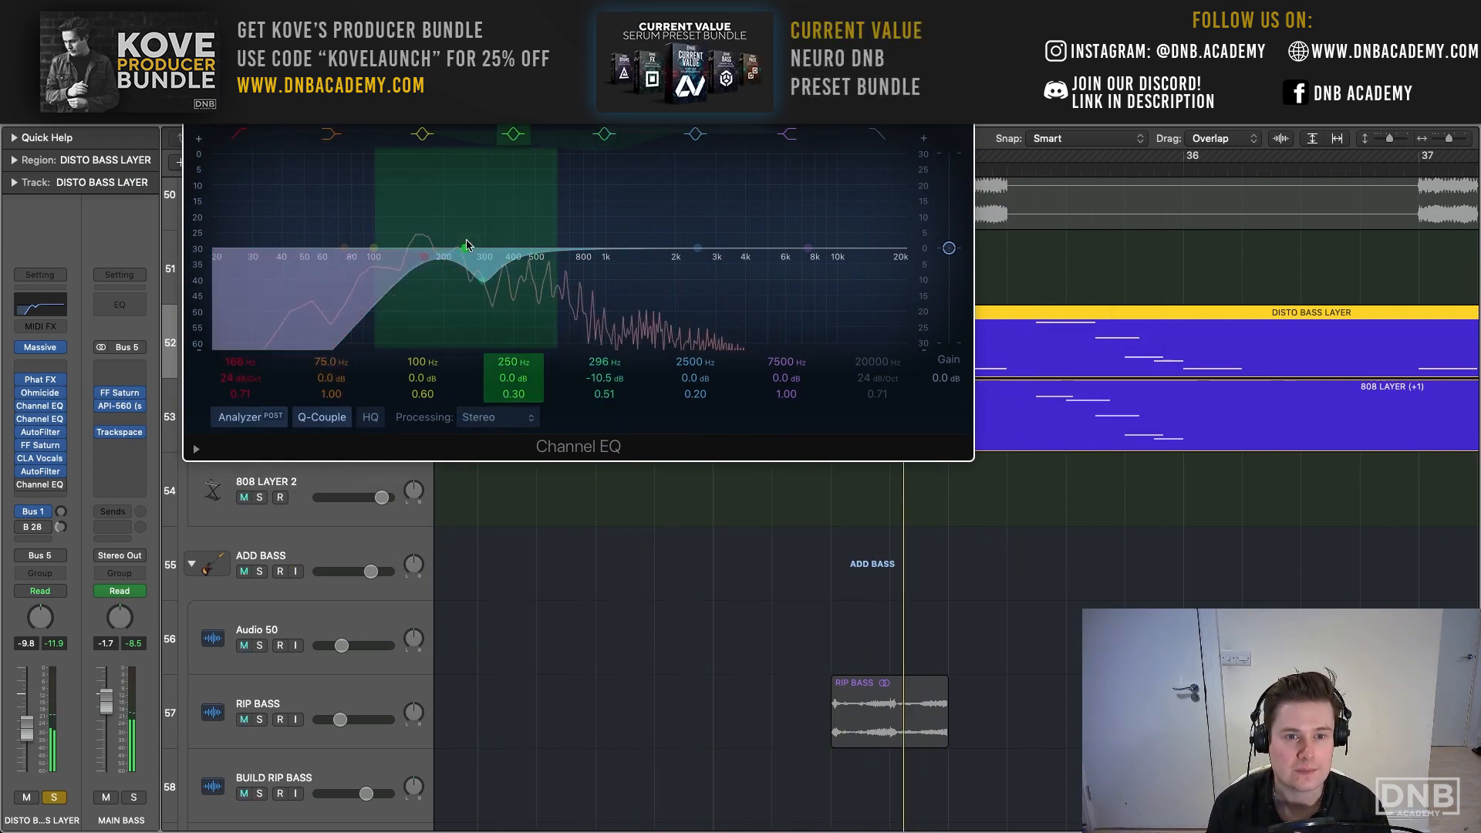
- Show the second Channel EQ and the AutoFilter settings on DISTO BASS LAYER and close the AutoFilter window
left_click(47, 421)
left_click_drag(756, 234, 470, 103)
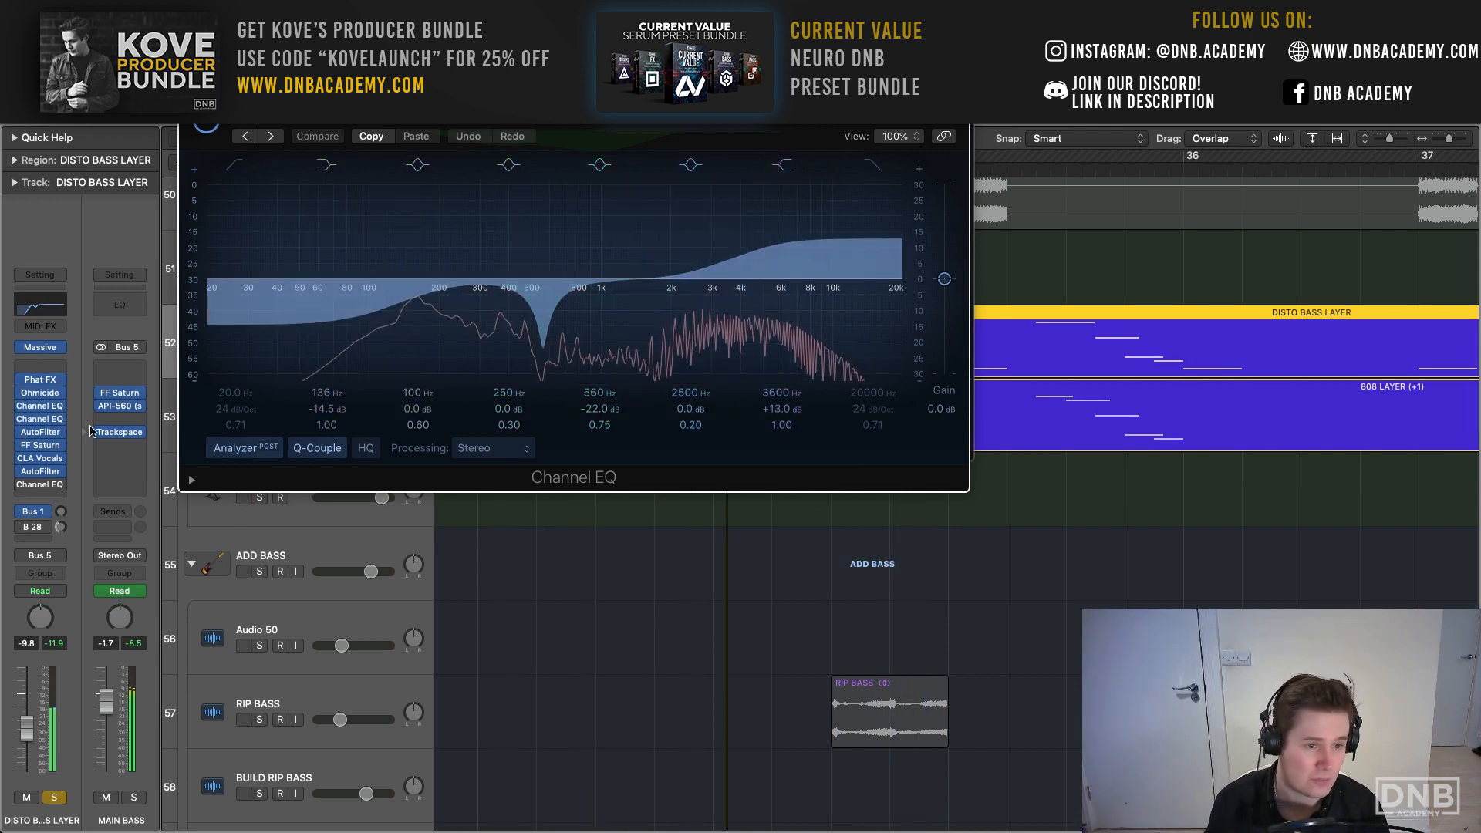
left_click(41, 433)
left_click_drag(513, 363, 477, 235)
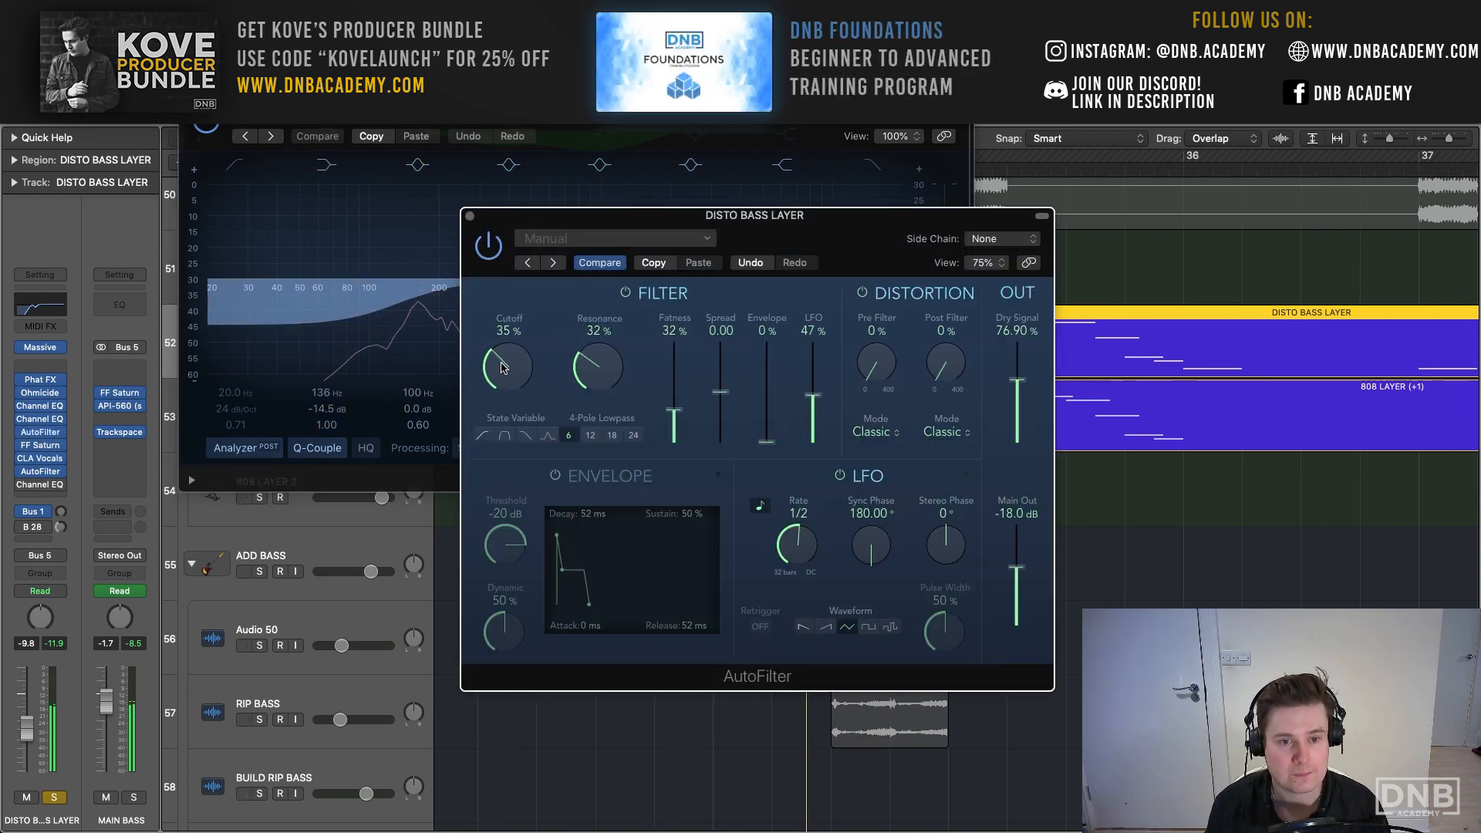
left_click(469, 217)
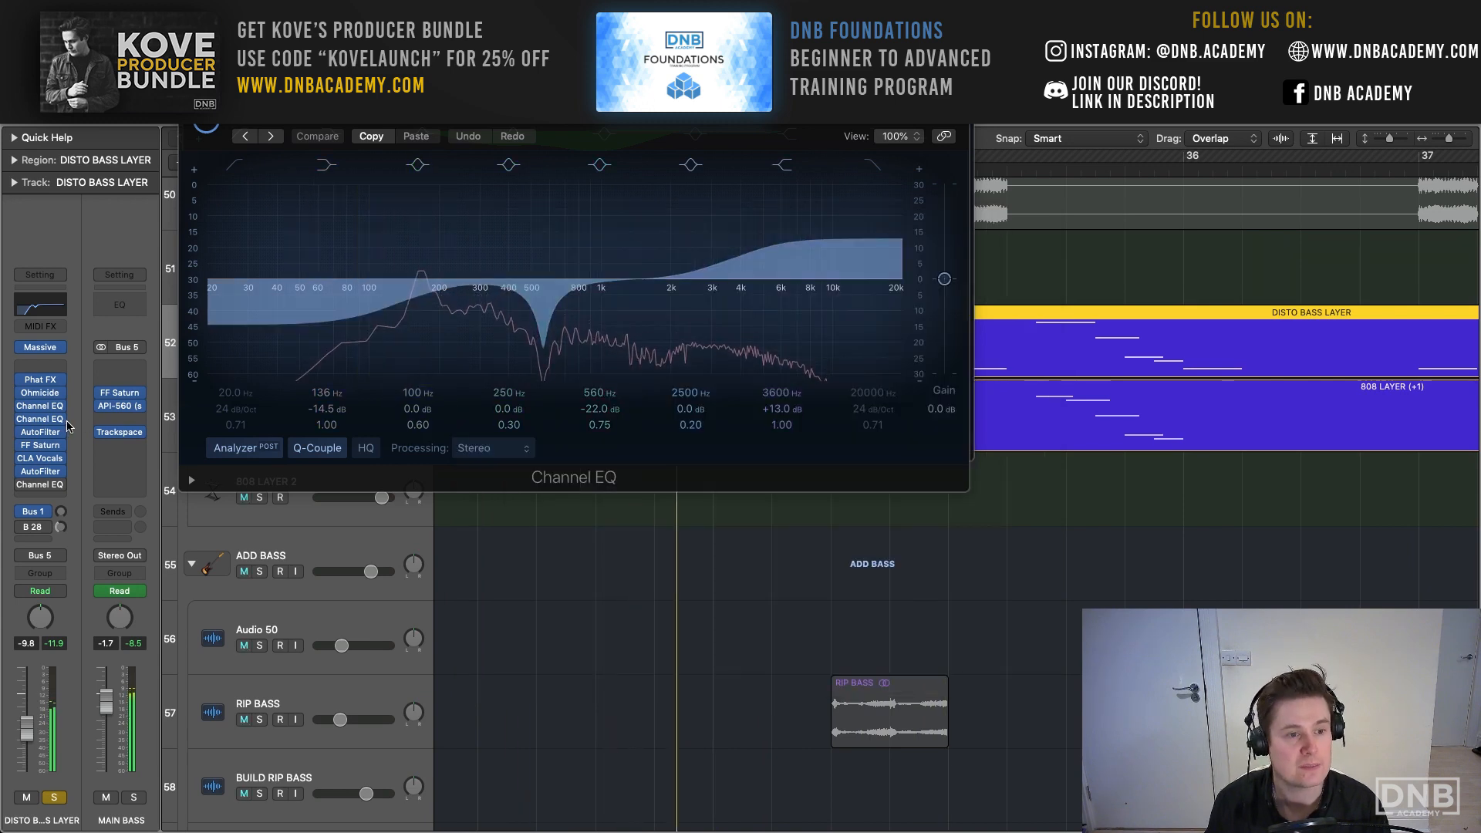
- Show FF Saturn on DISTO BASS LAYER, audition its soloed Lead Amp high band, and close the Saturn and Channel EQ windows
left_click(41, 445)
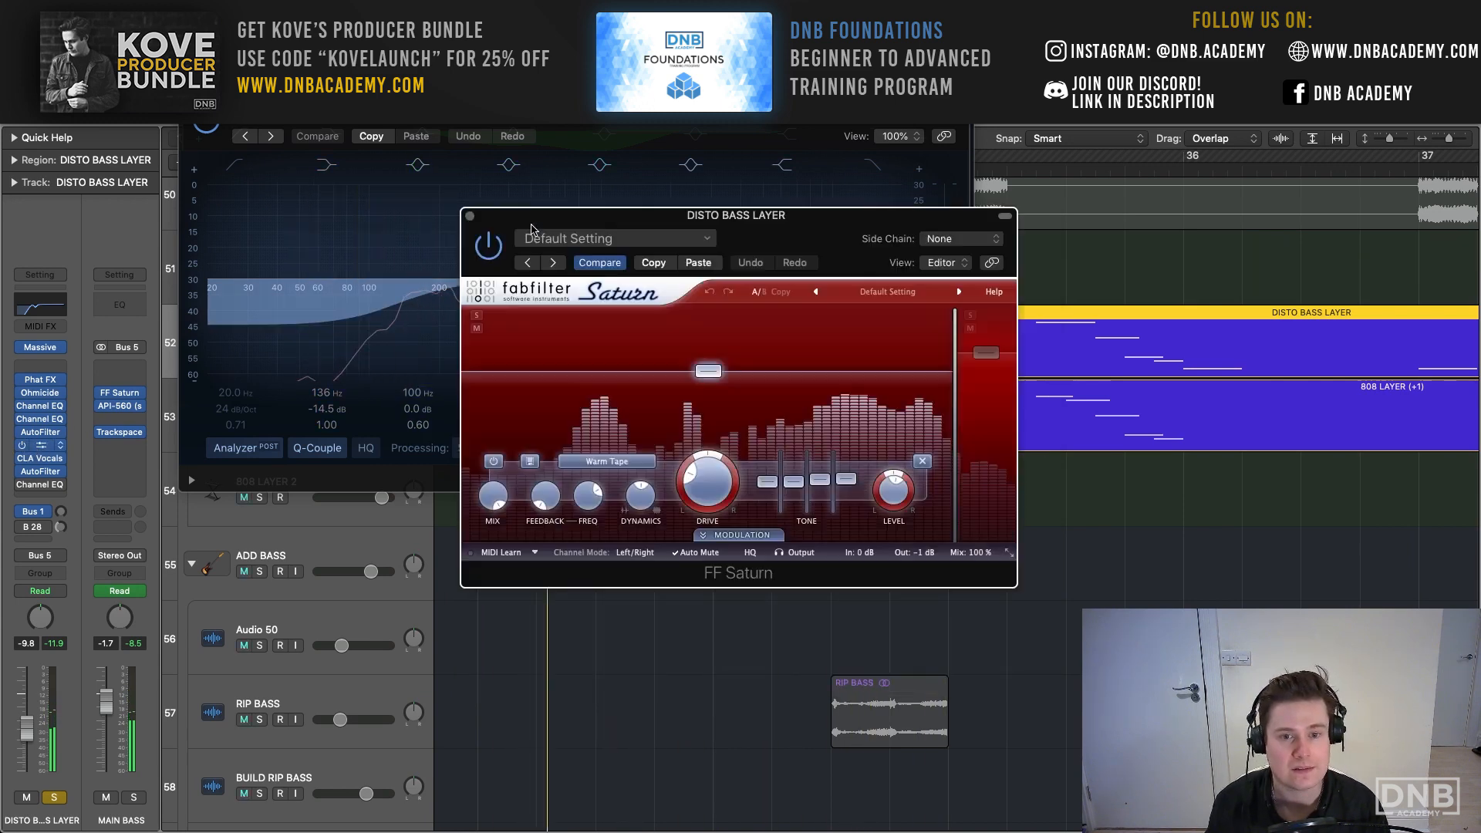
left_click_drag(732, 212, 382, 122)
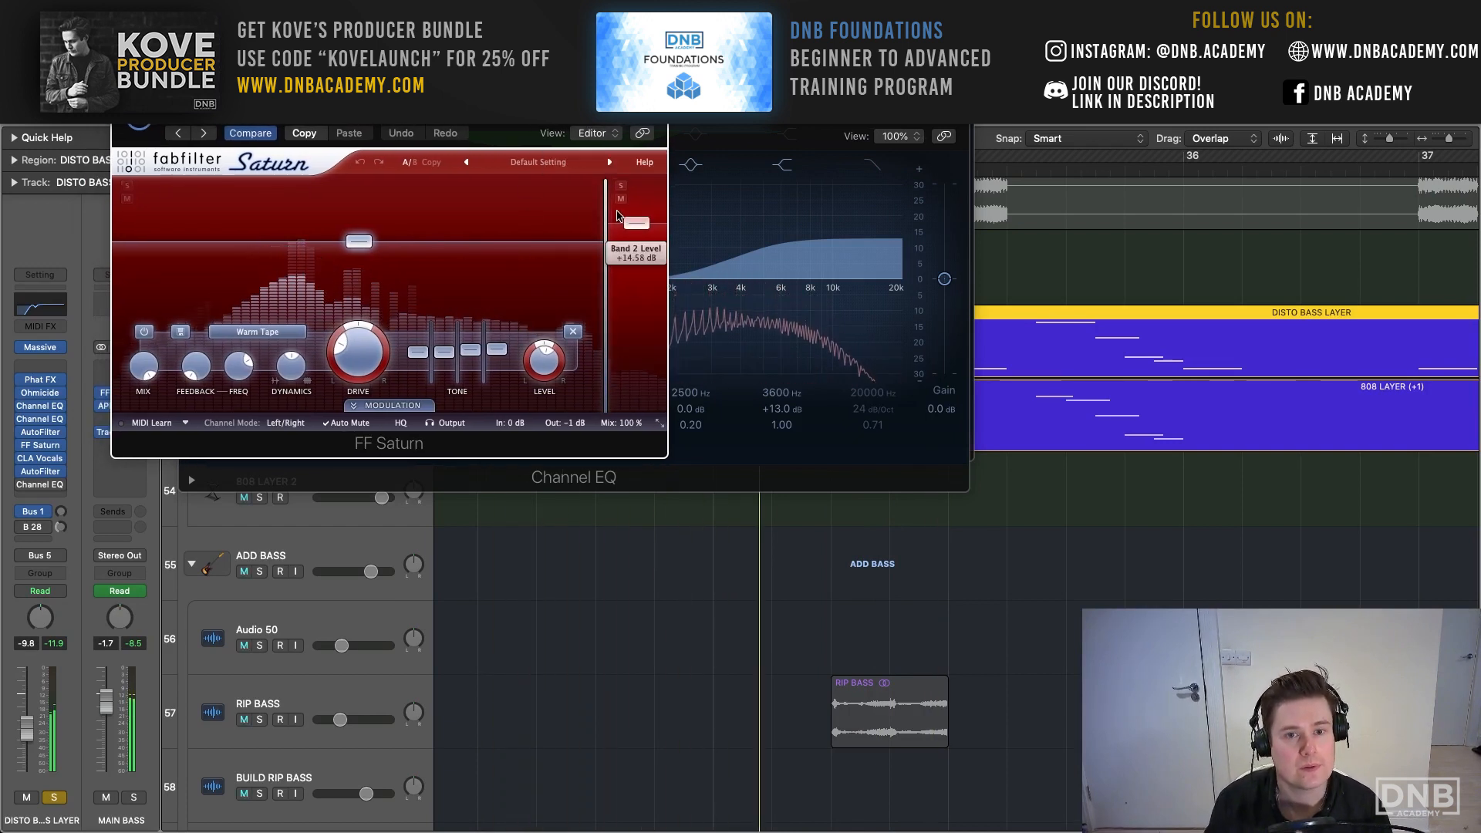
mouse_move(604, 216)
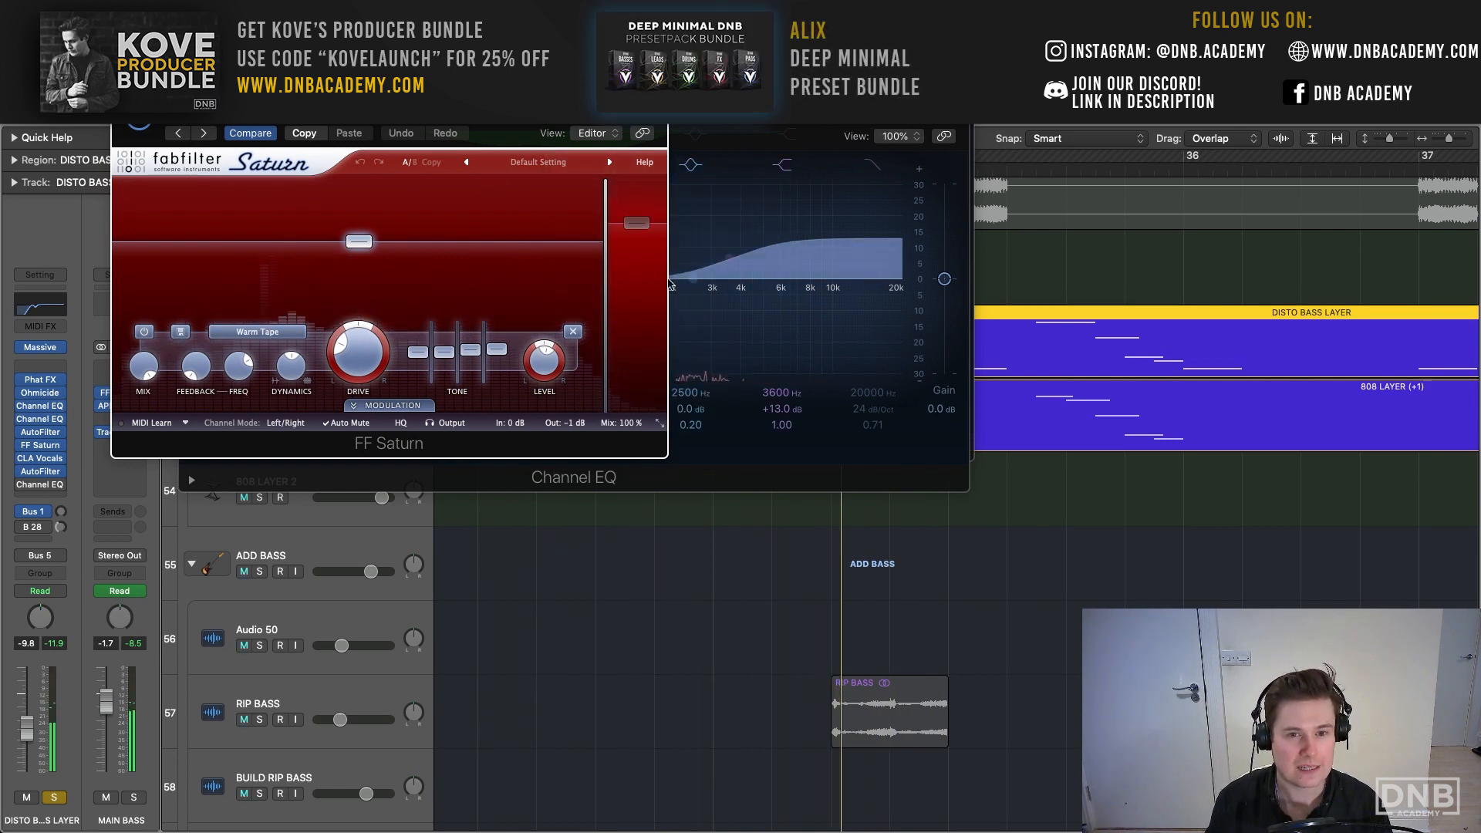
left_click(630, 281)
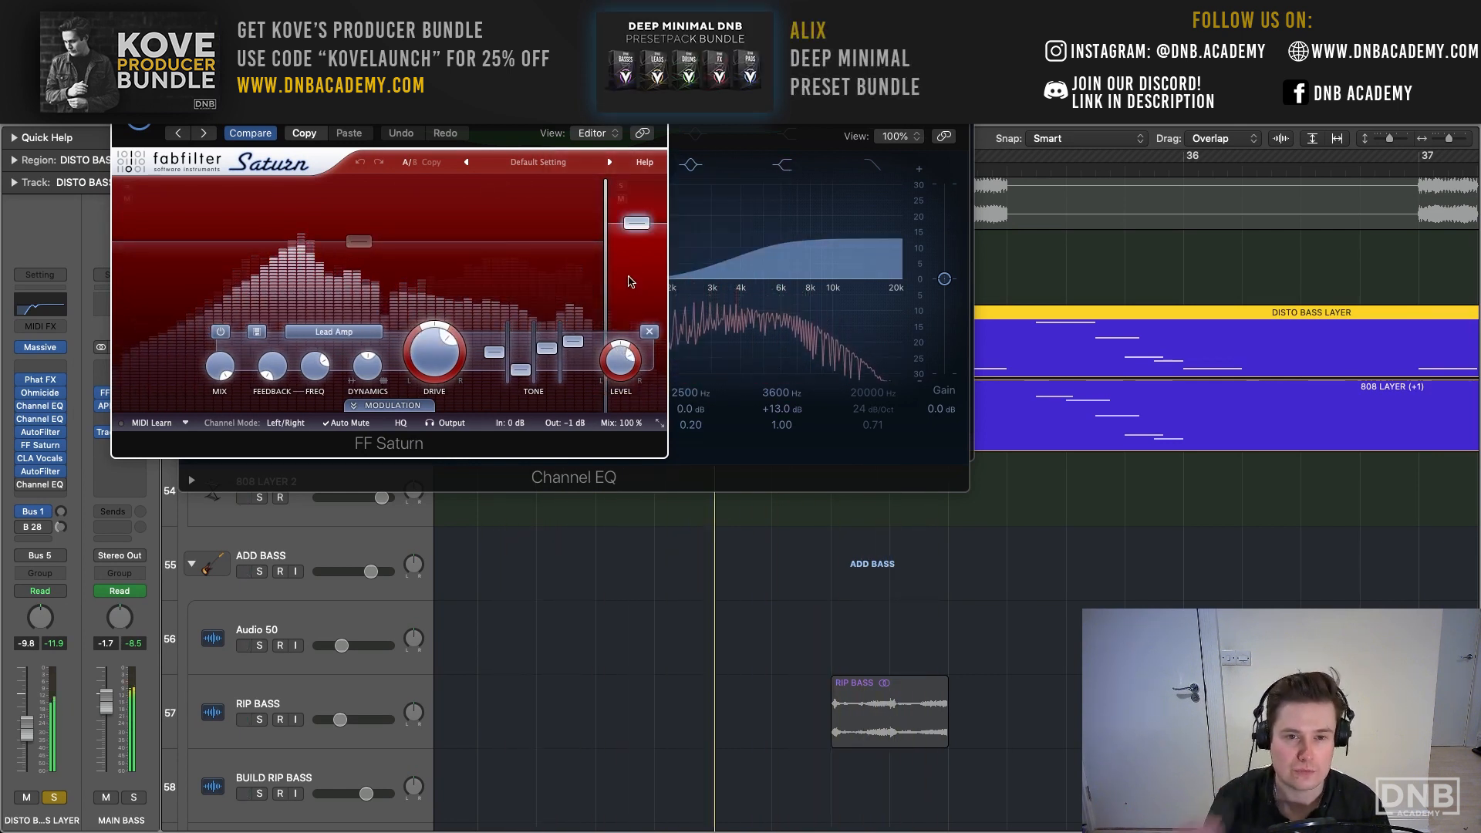
left_click(621, 186)
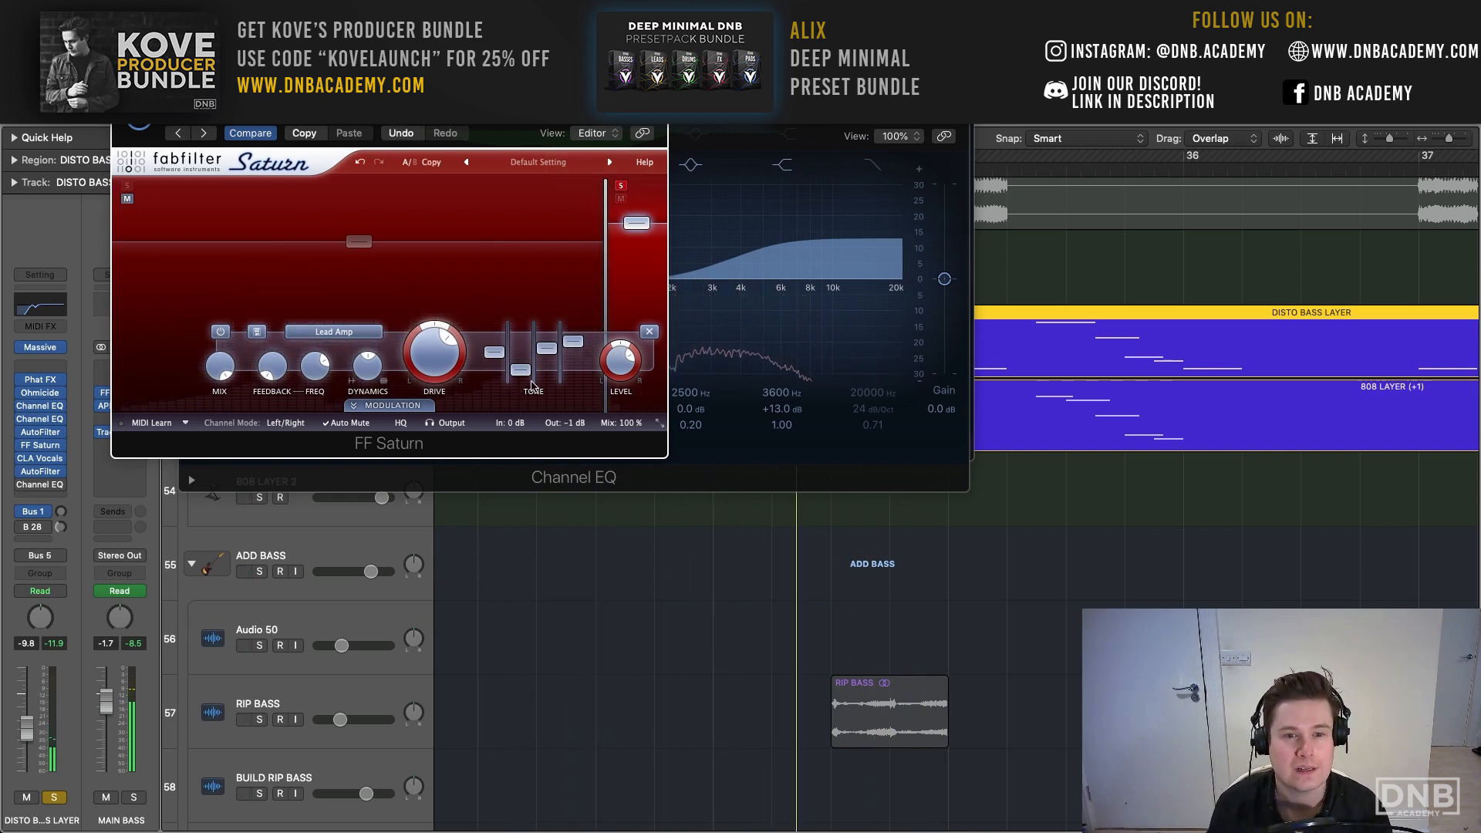
mouse_move(608, 202)
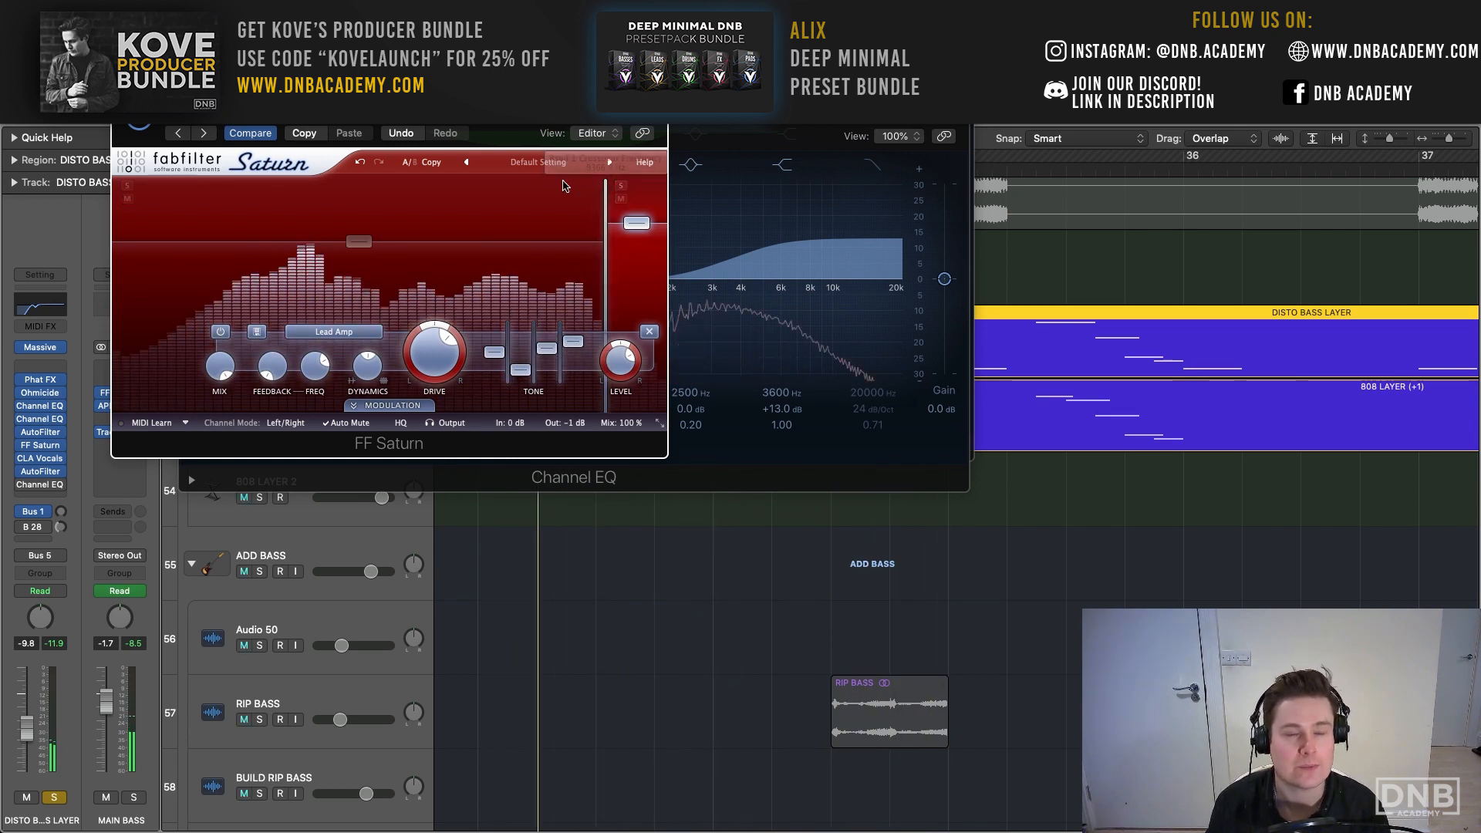
left_click(122, 93)
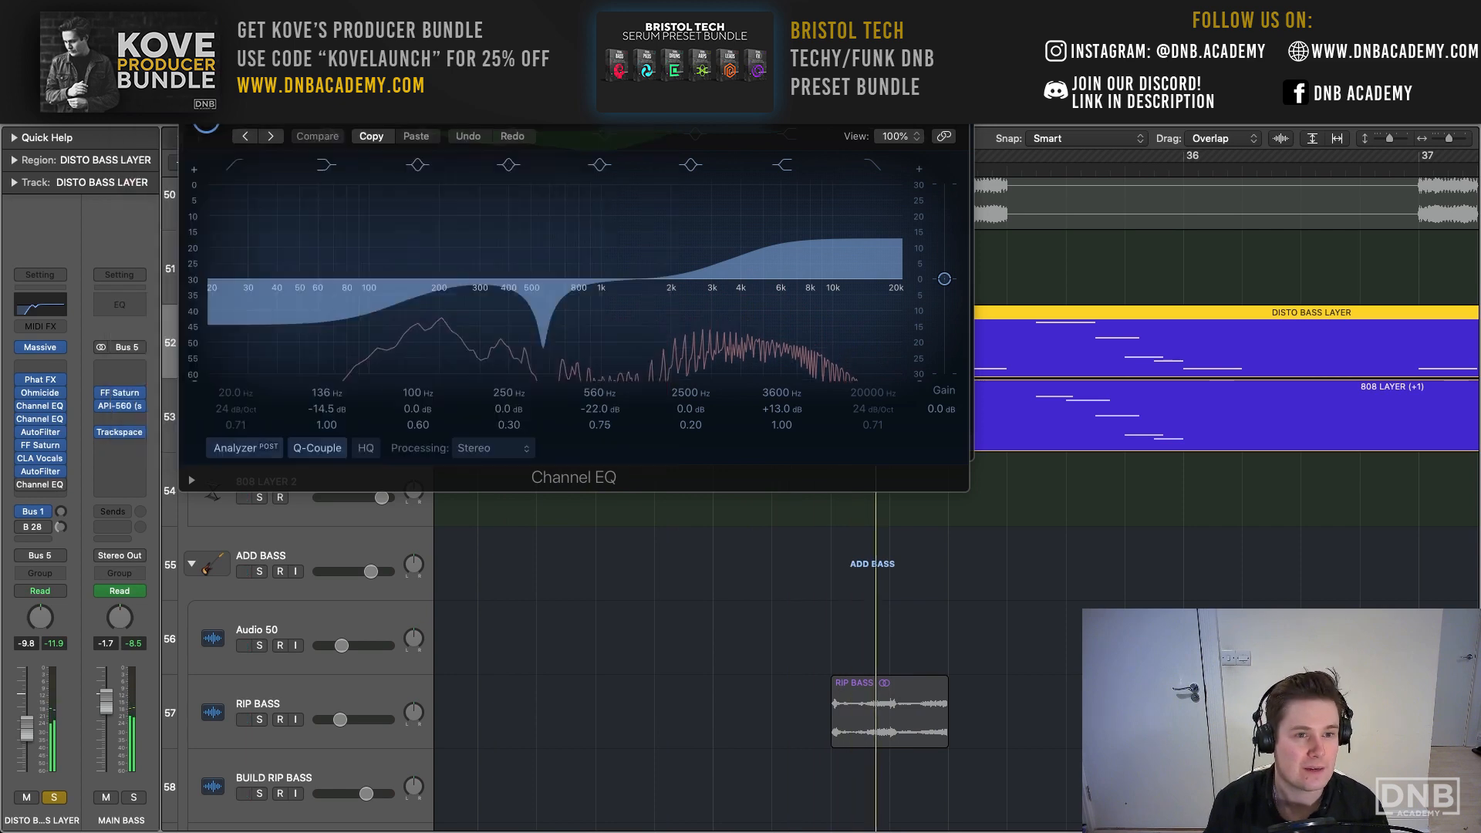
left_click(190, 92)
left_click(190, 64)
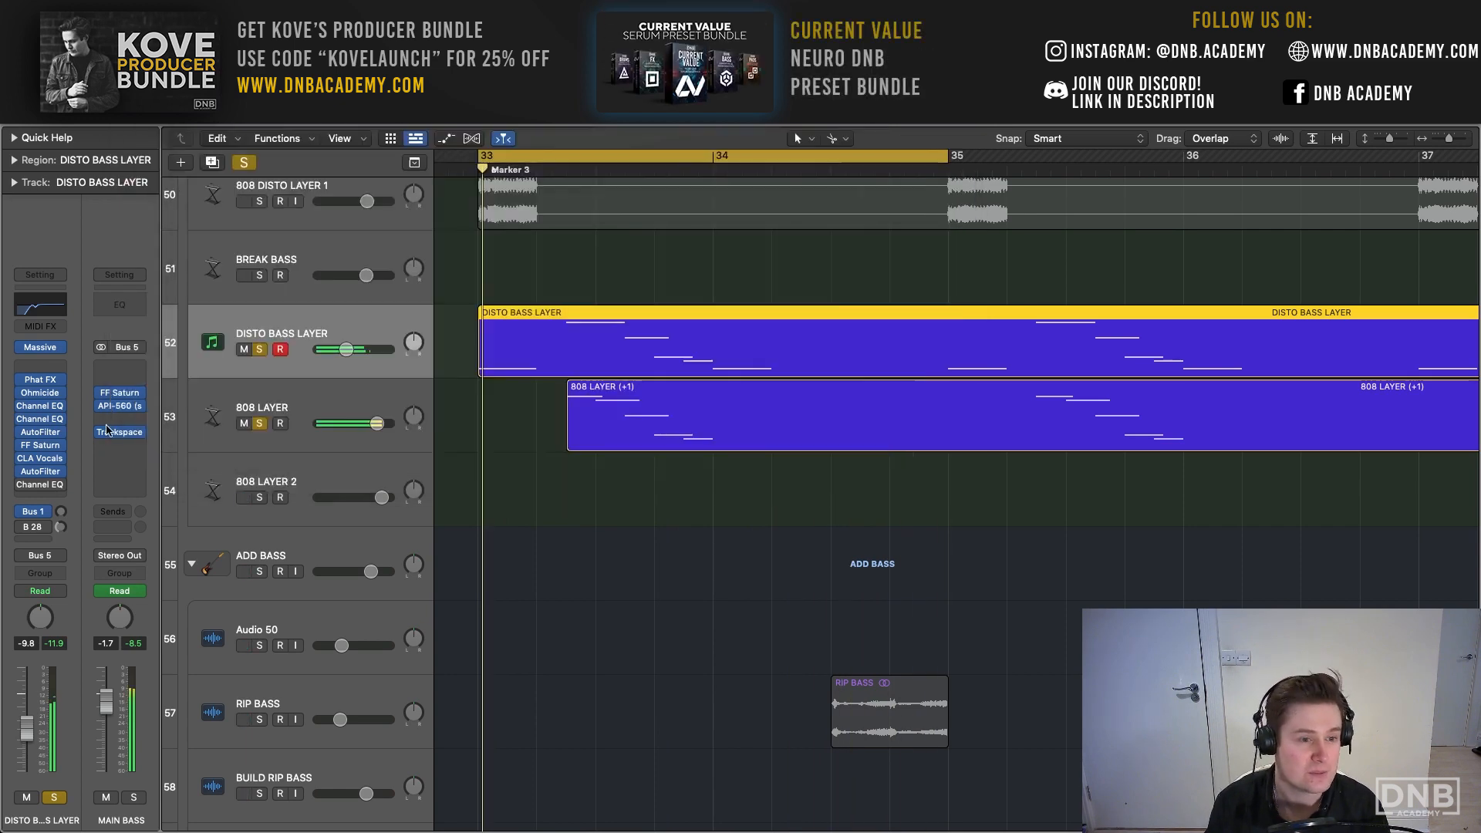
- Show the CLA Vocals settings and both Channel EQ curves on DISTO BASS LAYER during playback and close their windows
left_click(36, 461)
left_click_drag(814, 236, 551, 156)
key("space")
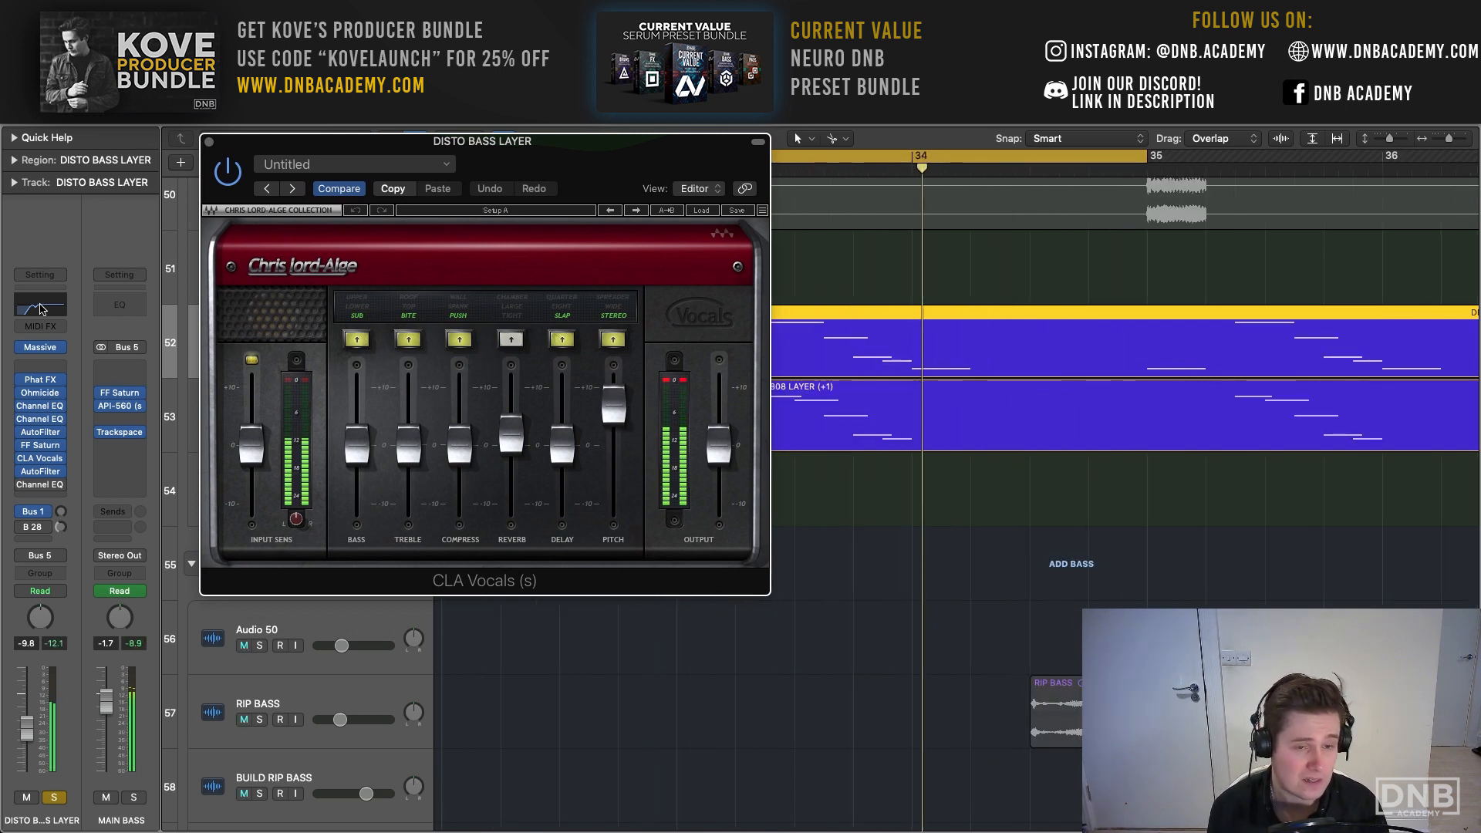
left_click(39, 406)
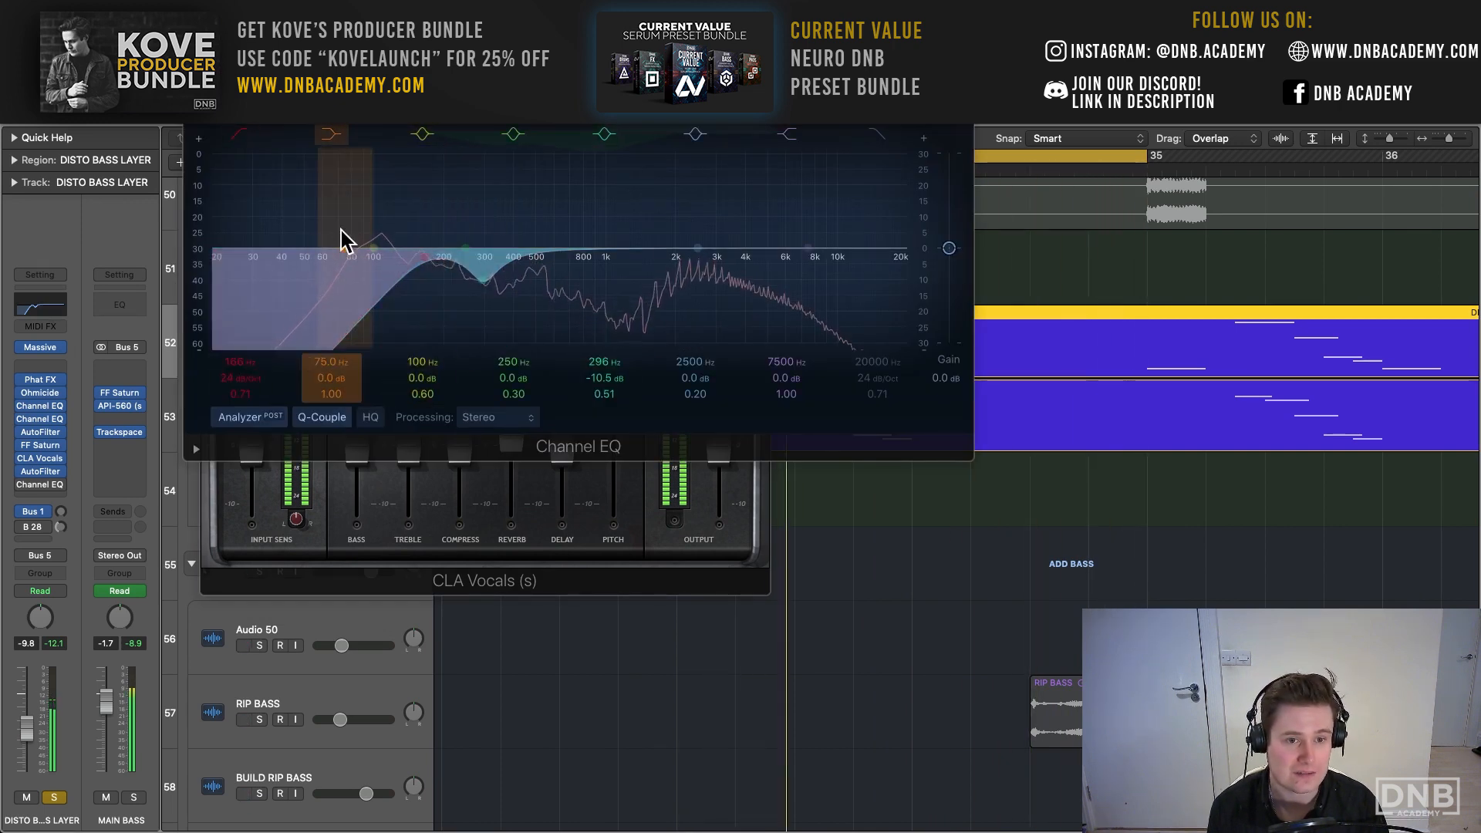
left_click(40, 419)
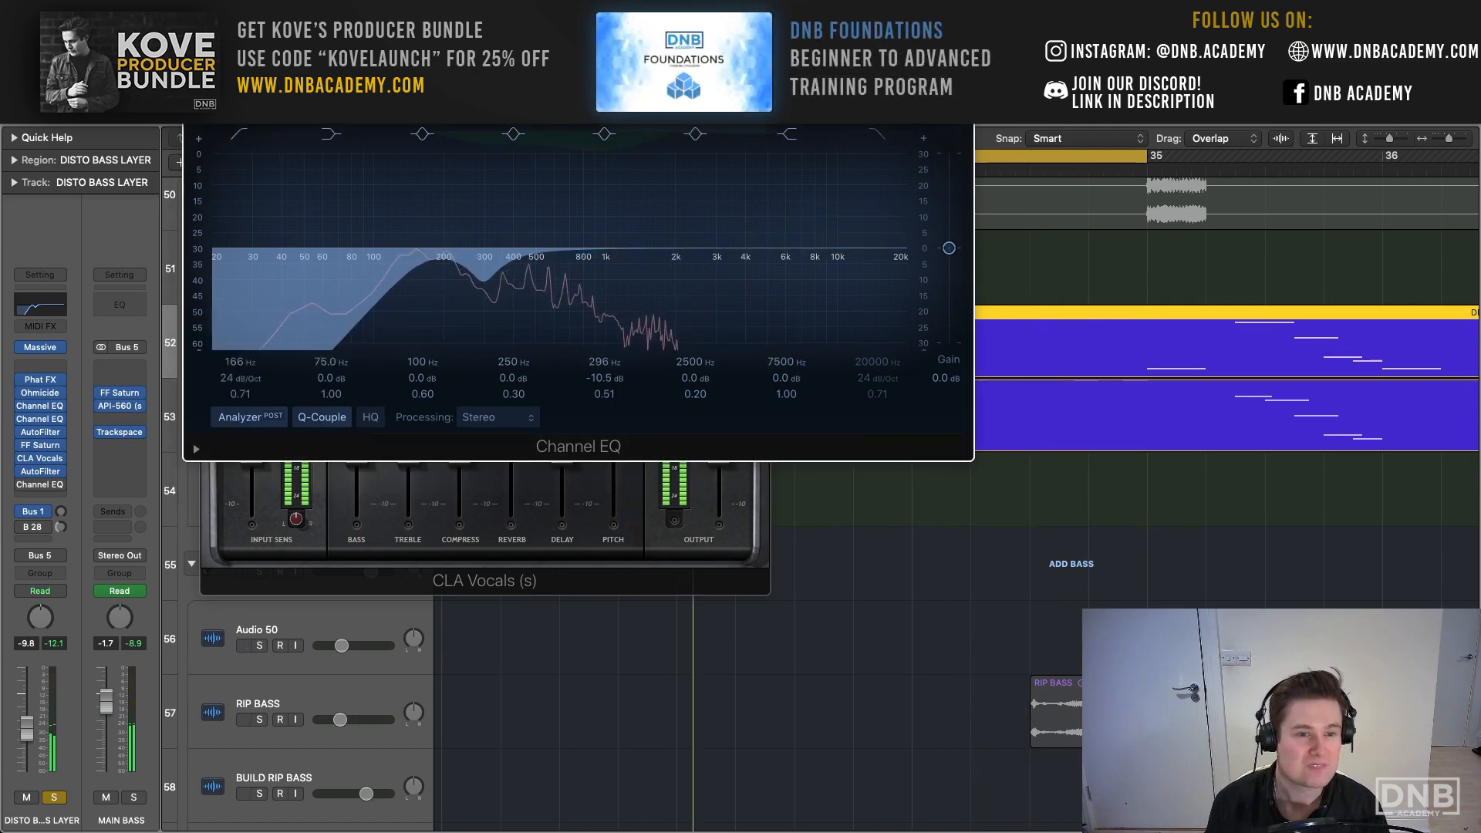
left_click(193, 59)
left_click(209, 140)
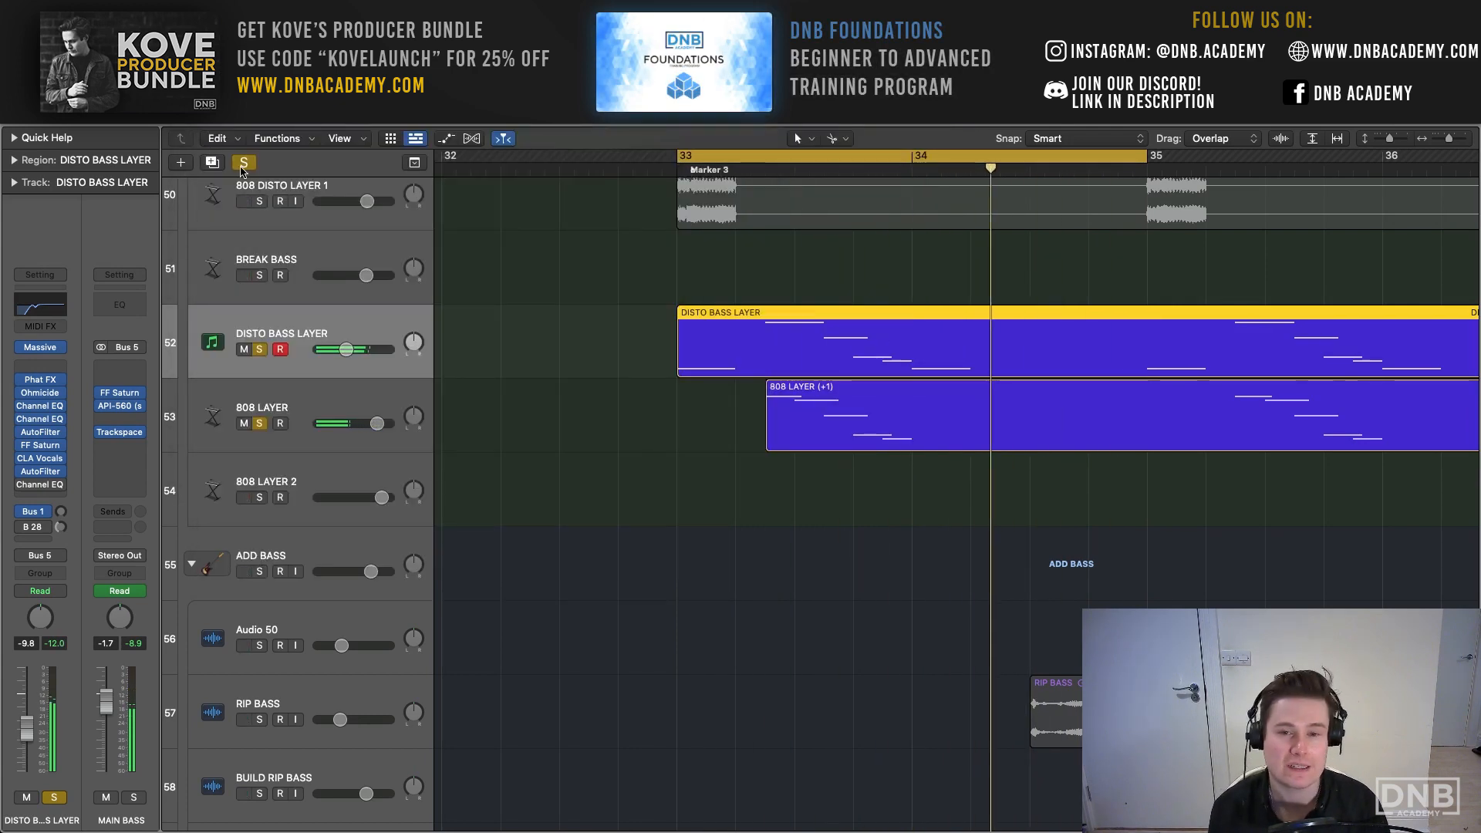
- Clear all solos, solo the MAIN BASS group and play the loop to audition the combined bass layers
scroll(241, 172, "left", 2)
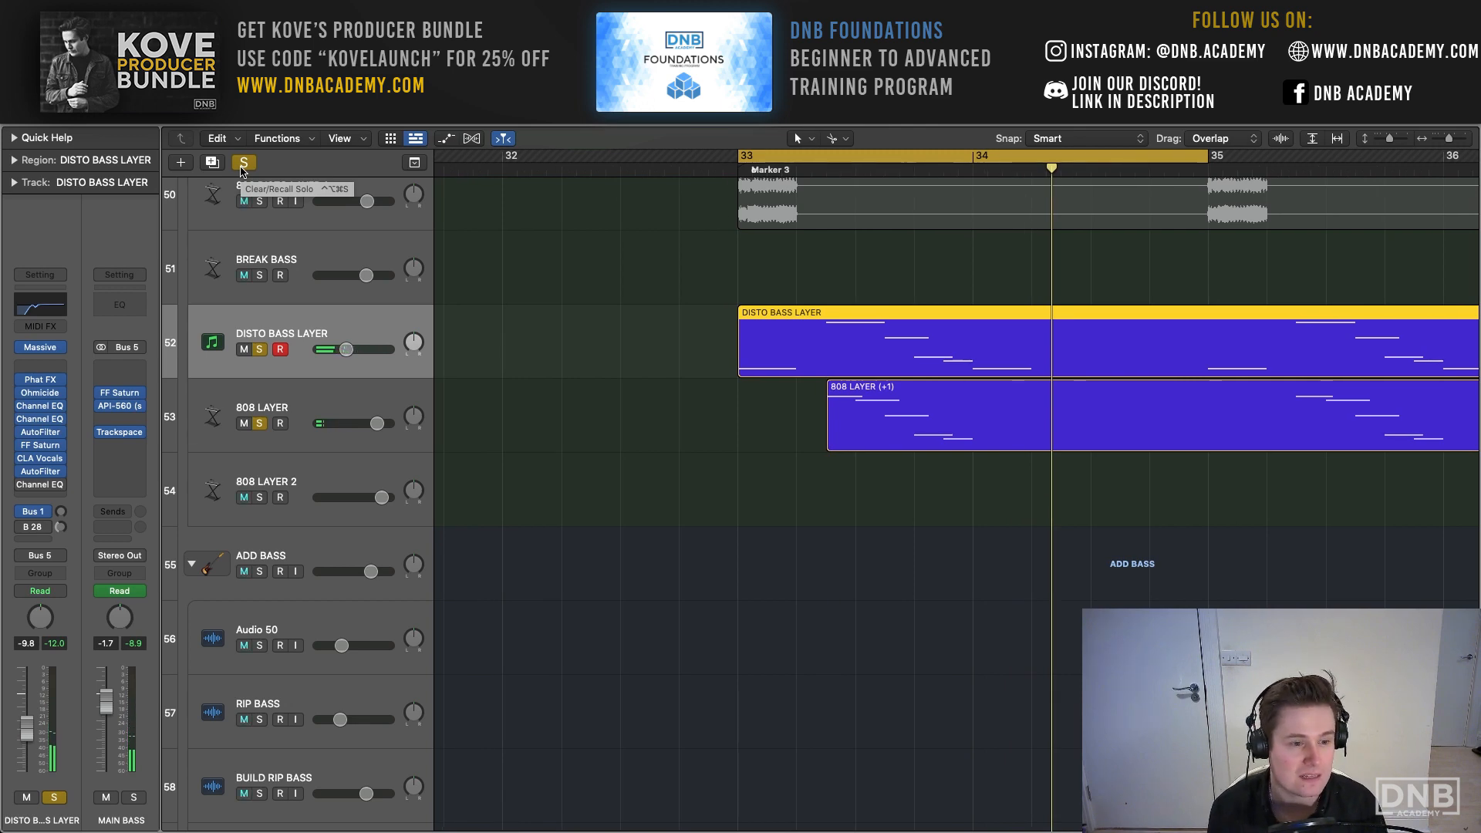
left_click(241, 167)
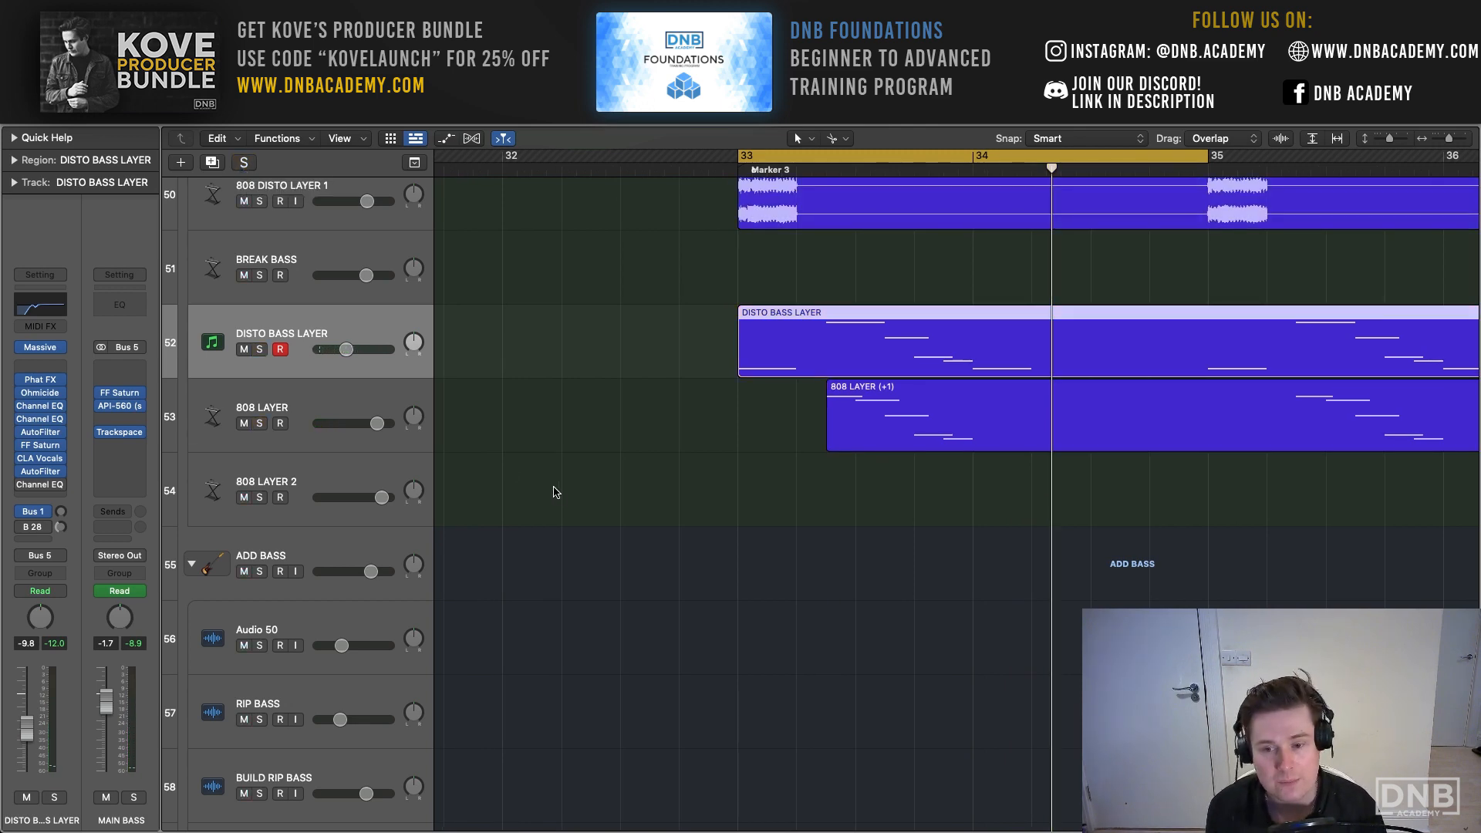
scroll(553, 492, "right", 4)
scroll(585, 488, "up", 5)
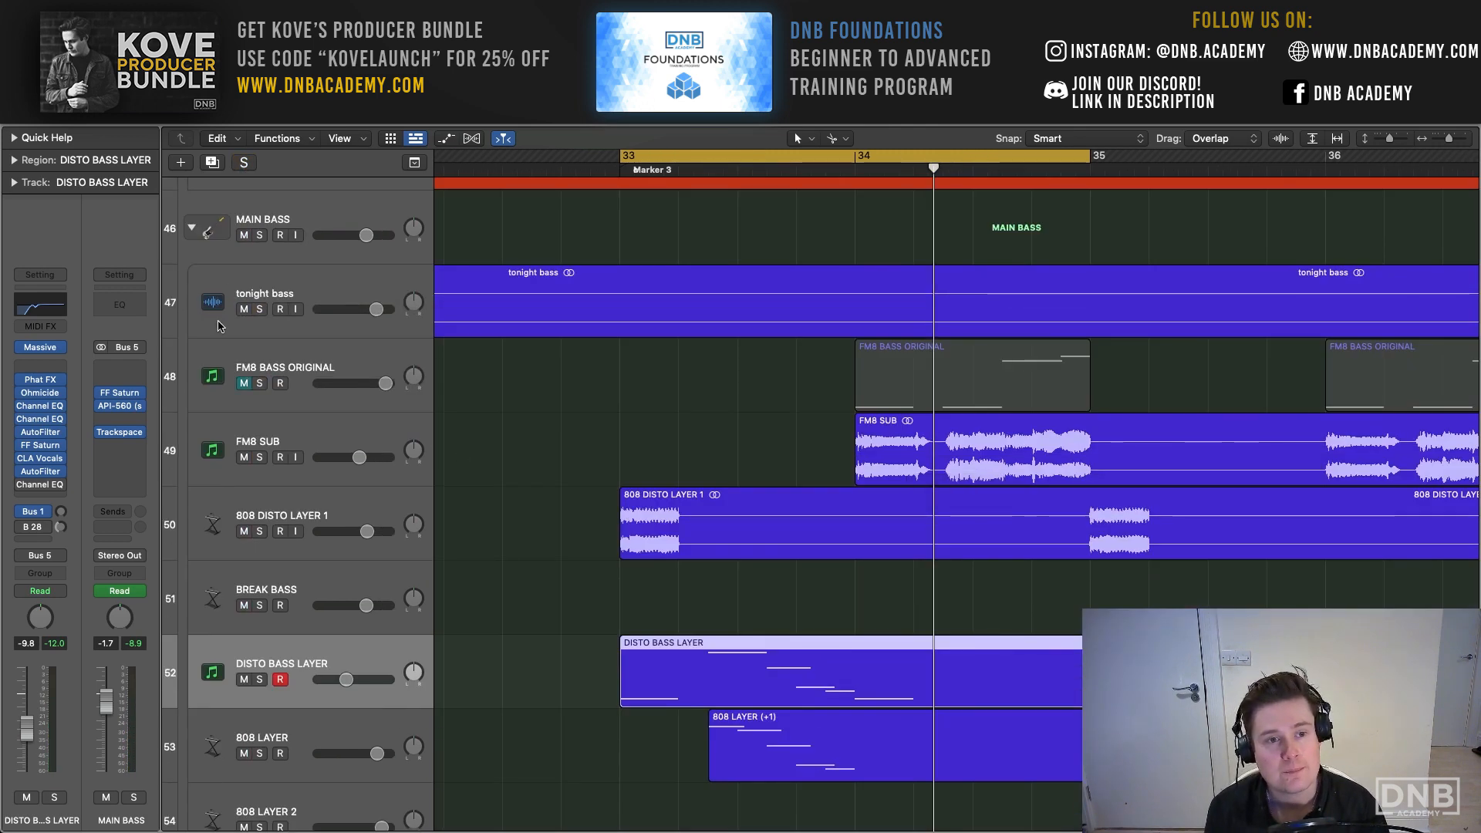
left_click(259, 235)
key("space")
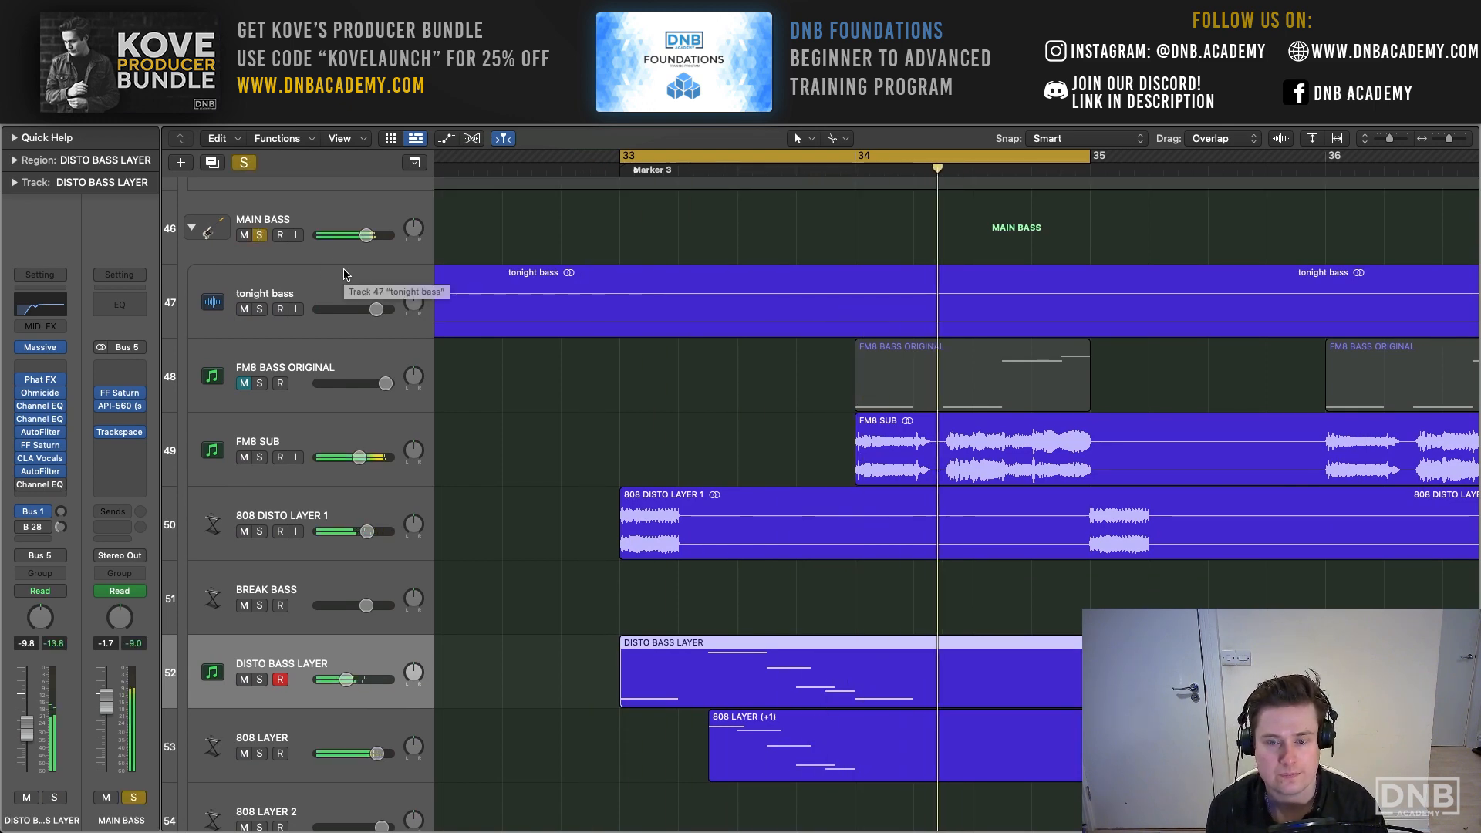
- Clear the MAIN BASS solo, solo the ADD BASS group and play the loop over bars 33 and 34
scroll(520, 467, "down", 10)
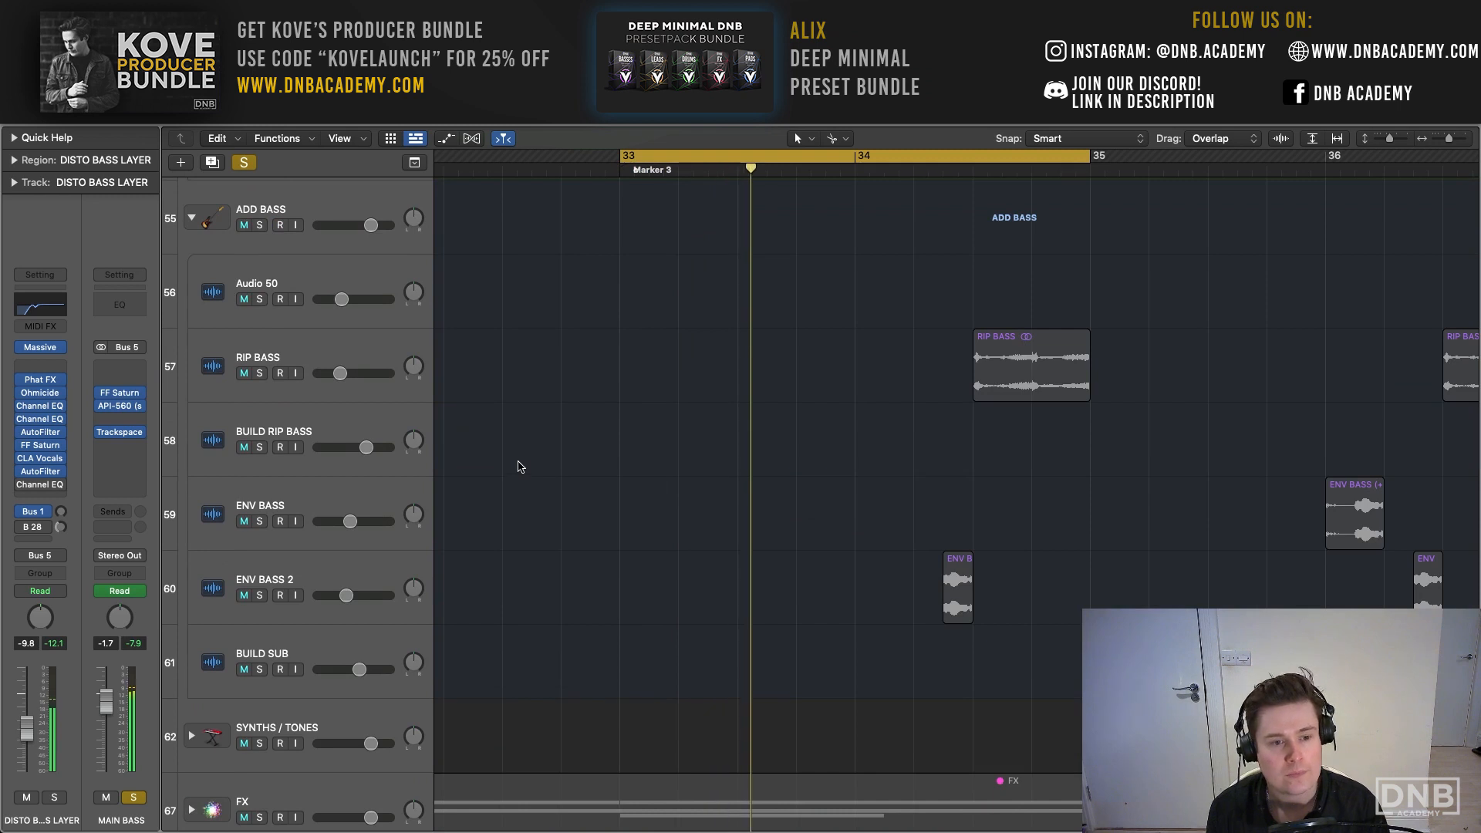
left_click(249, 161)
scroll(718, 361, "right", 5)
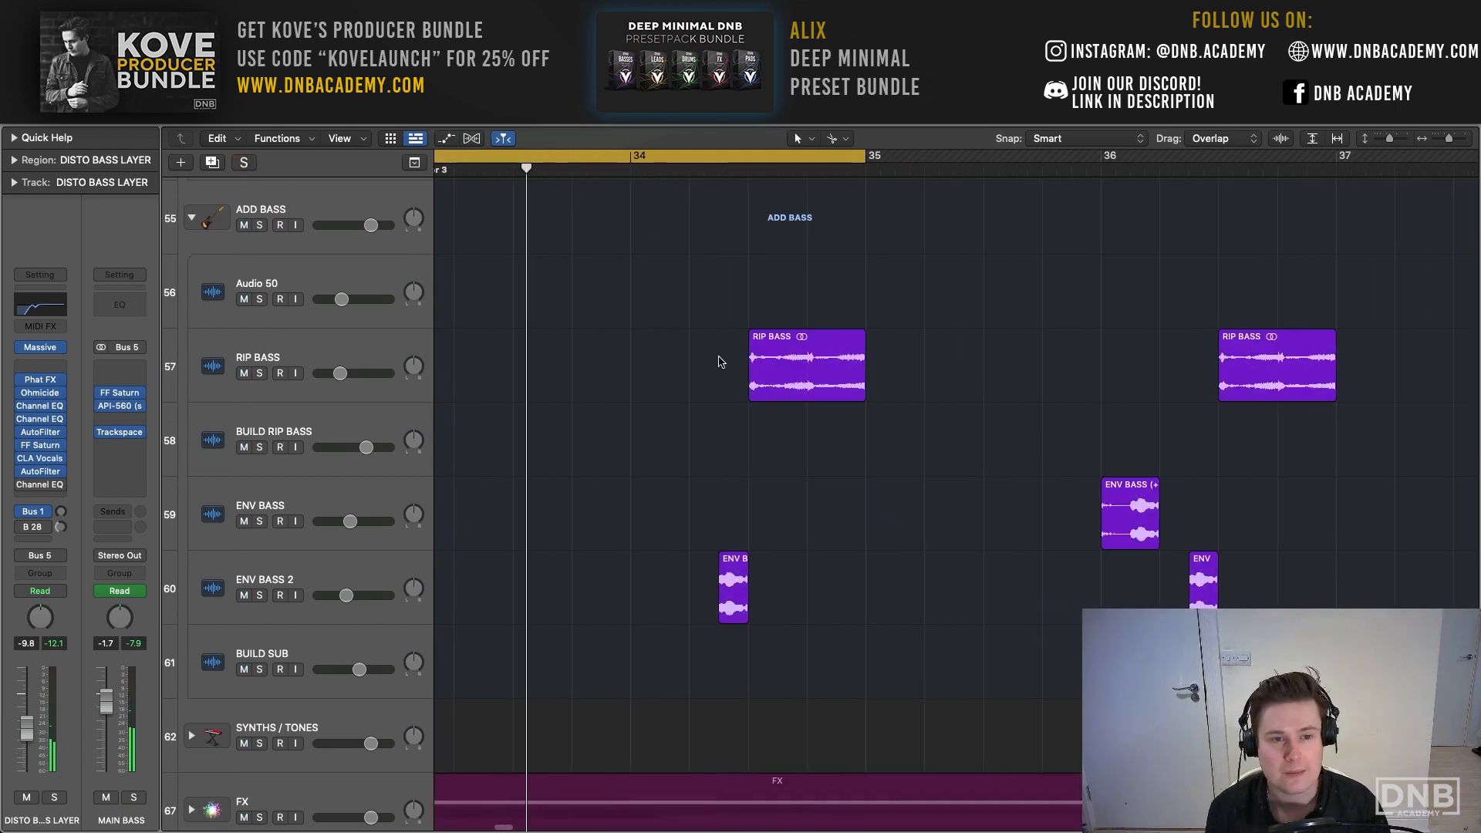
scroll(718, 362, "up", 3)
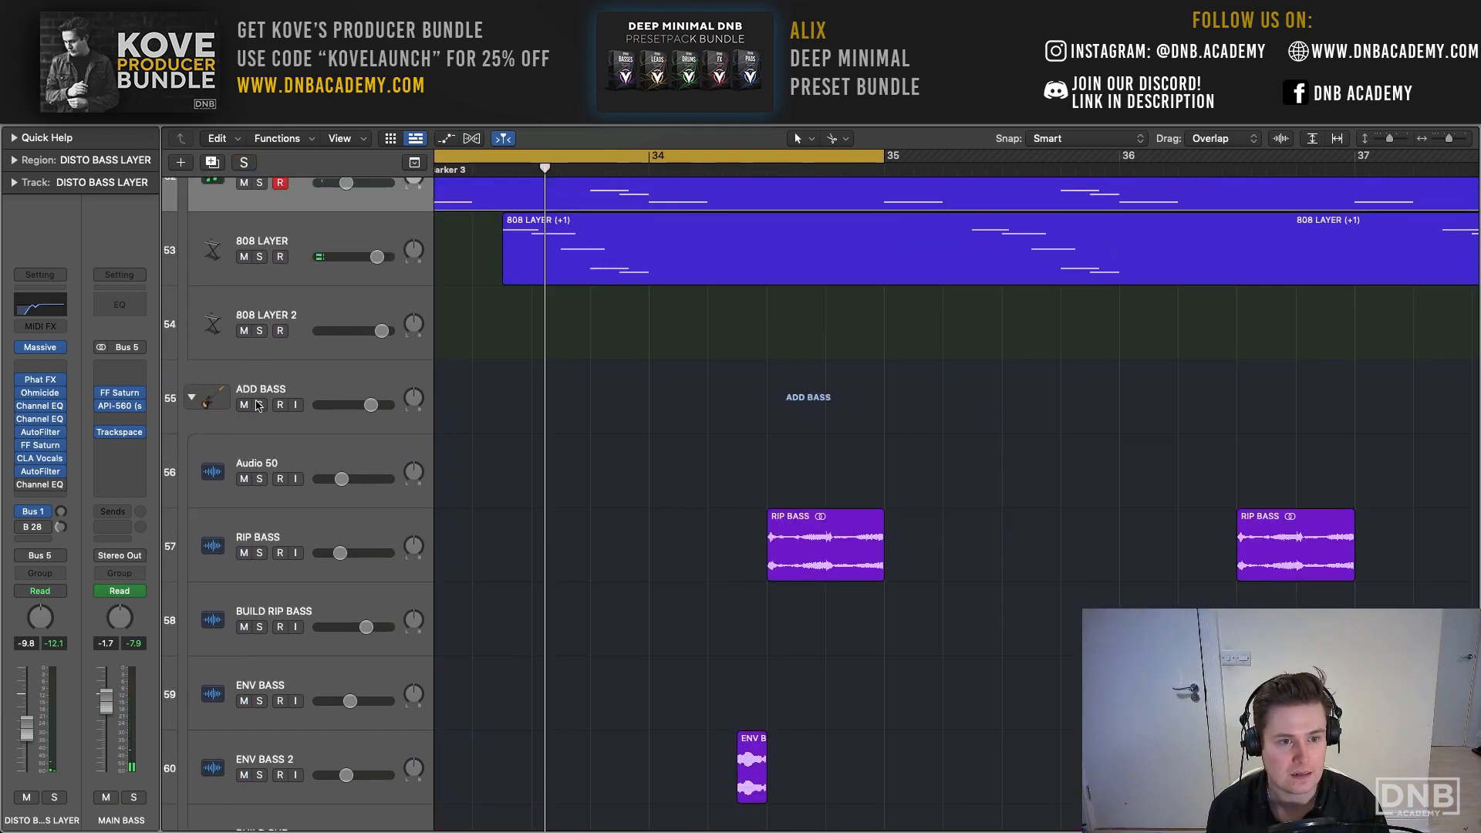
left_click(259, 405)
scroll(658, 414, "left", 4)
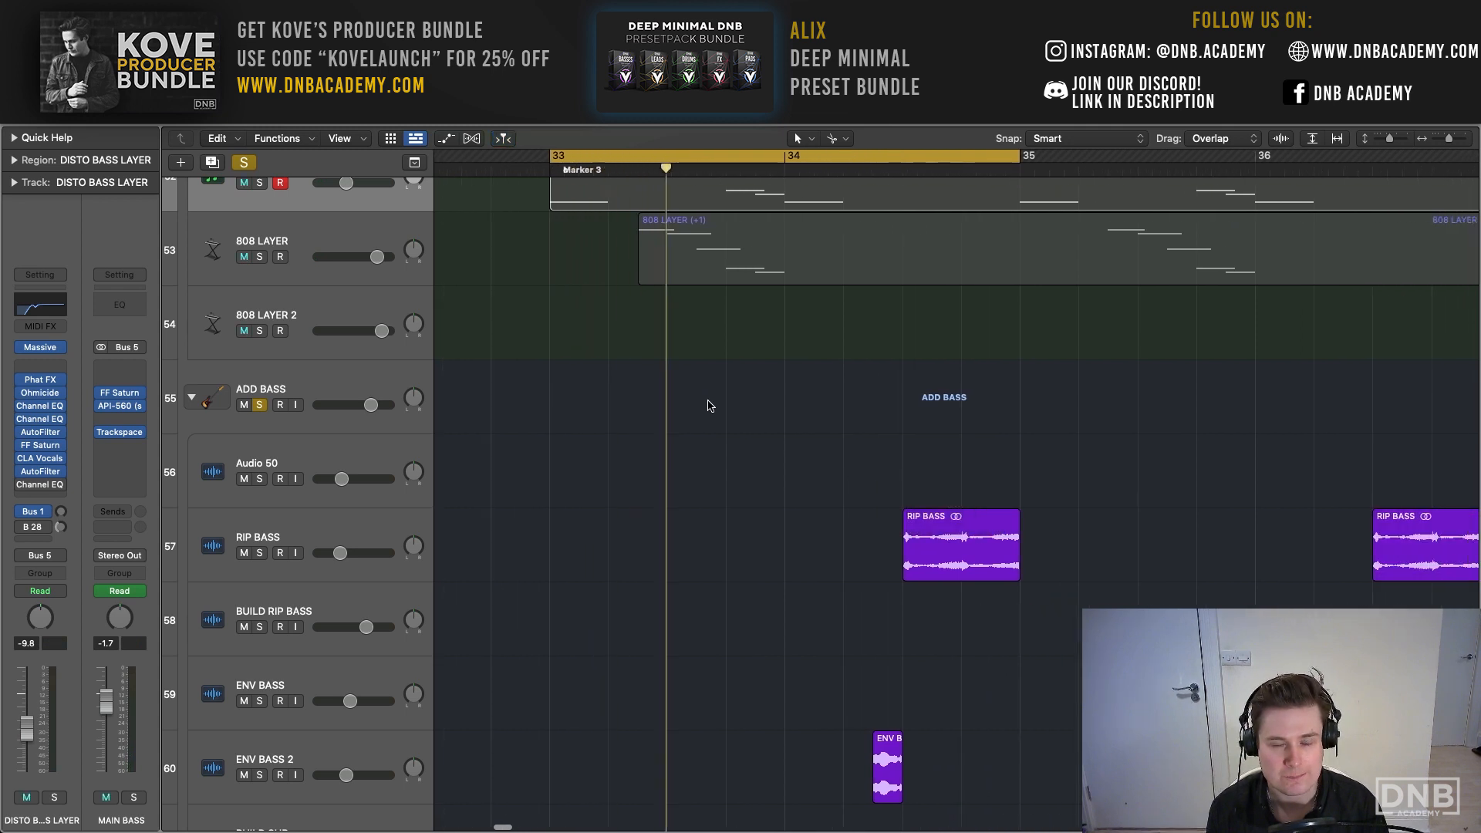
key("space")
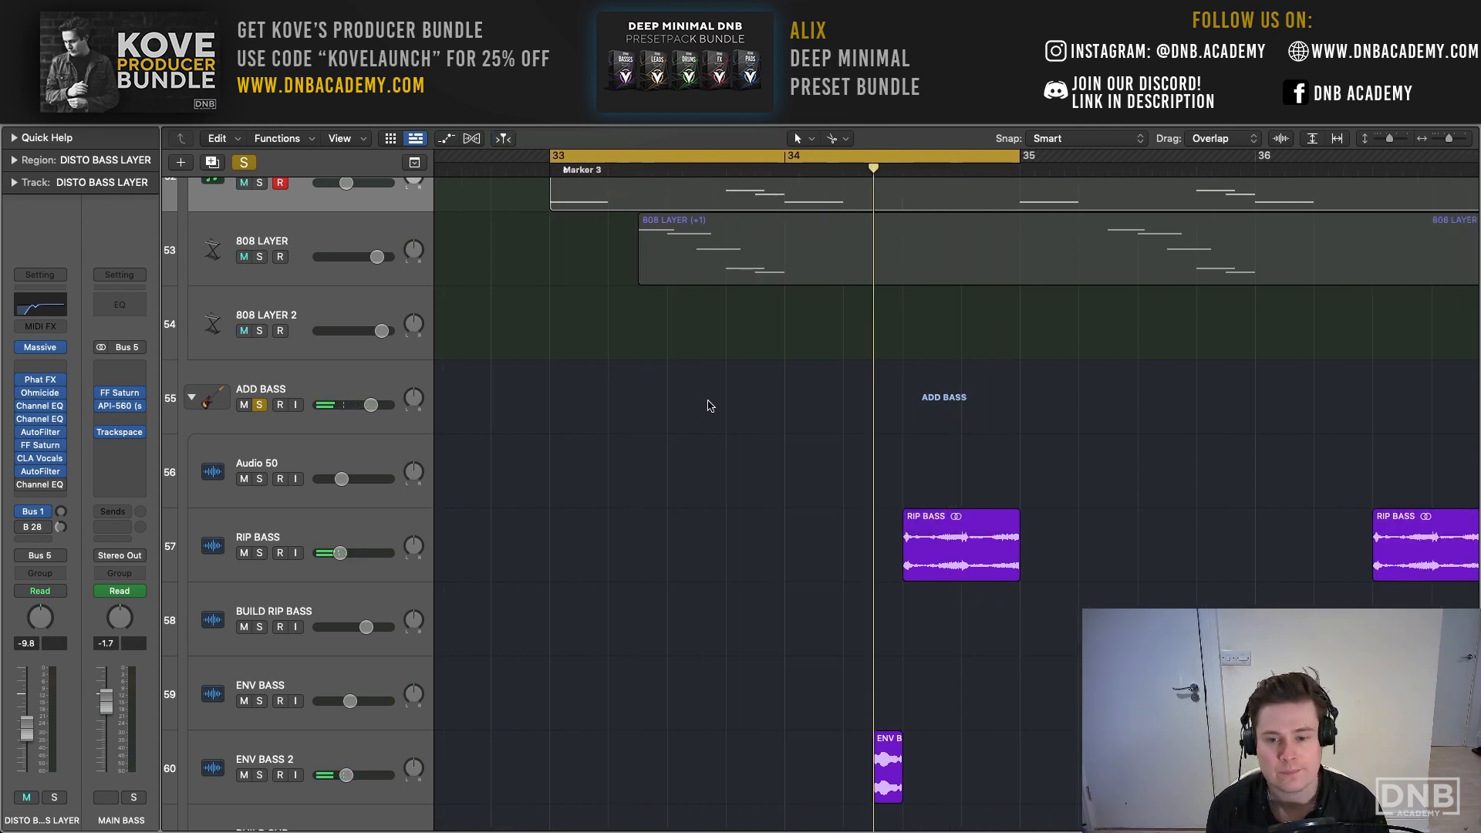
- Select the ENV BASS 2 track, set the cycle range to bar 34 only and play the soloed ADD BASS group
scroll(708, 406, "right", 4)
scroll(708, 406, "down", 4)
left_click(302, 614)
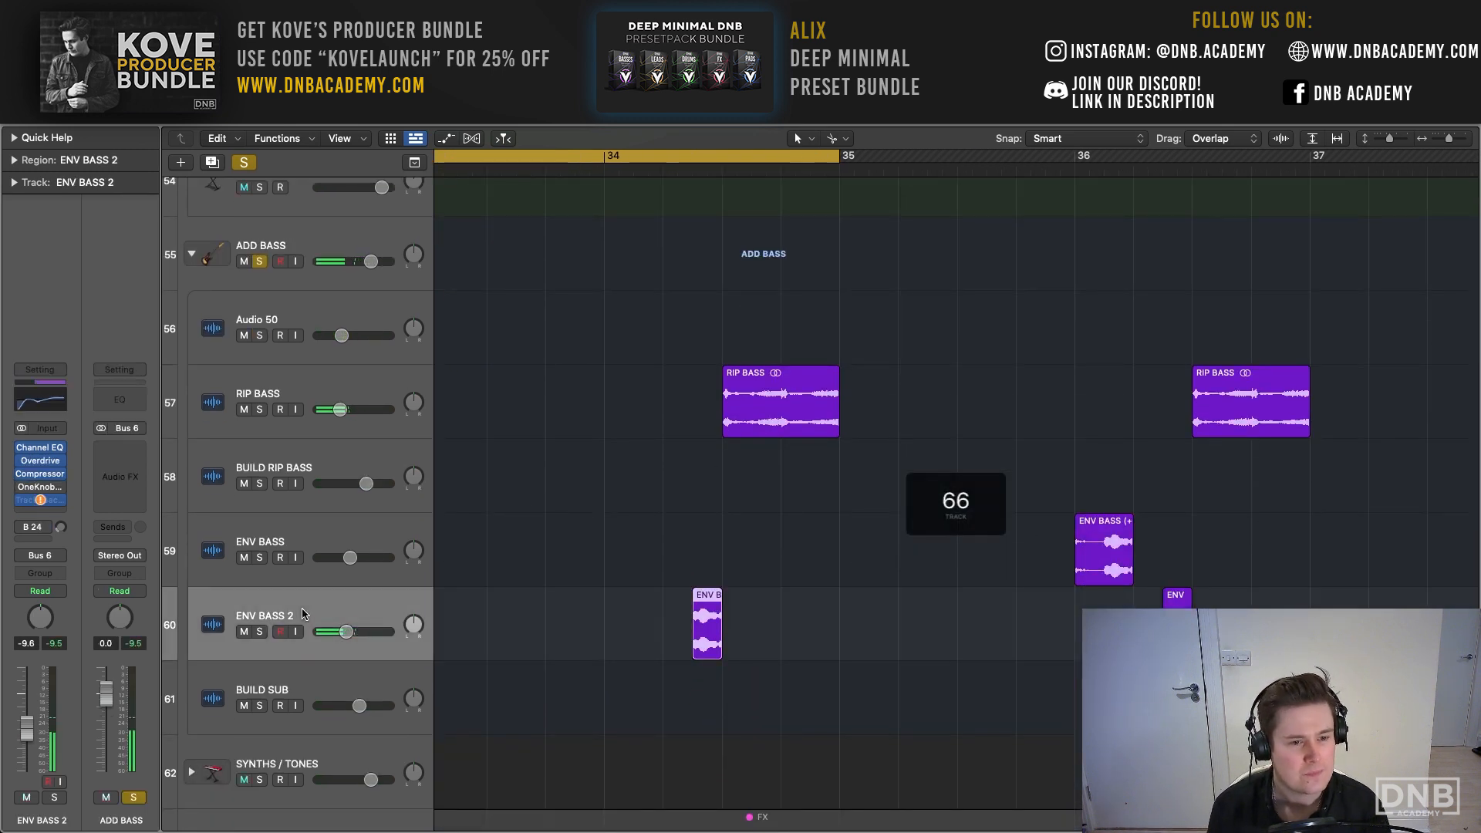
left_click_drag(609, 158, 841, 161)
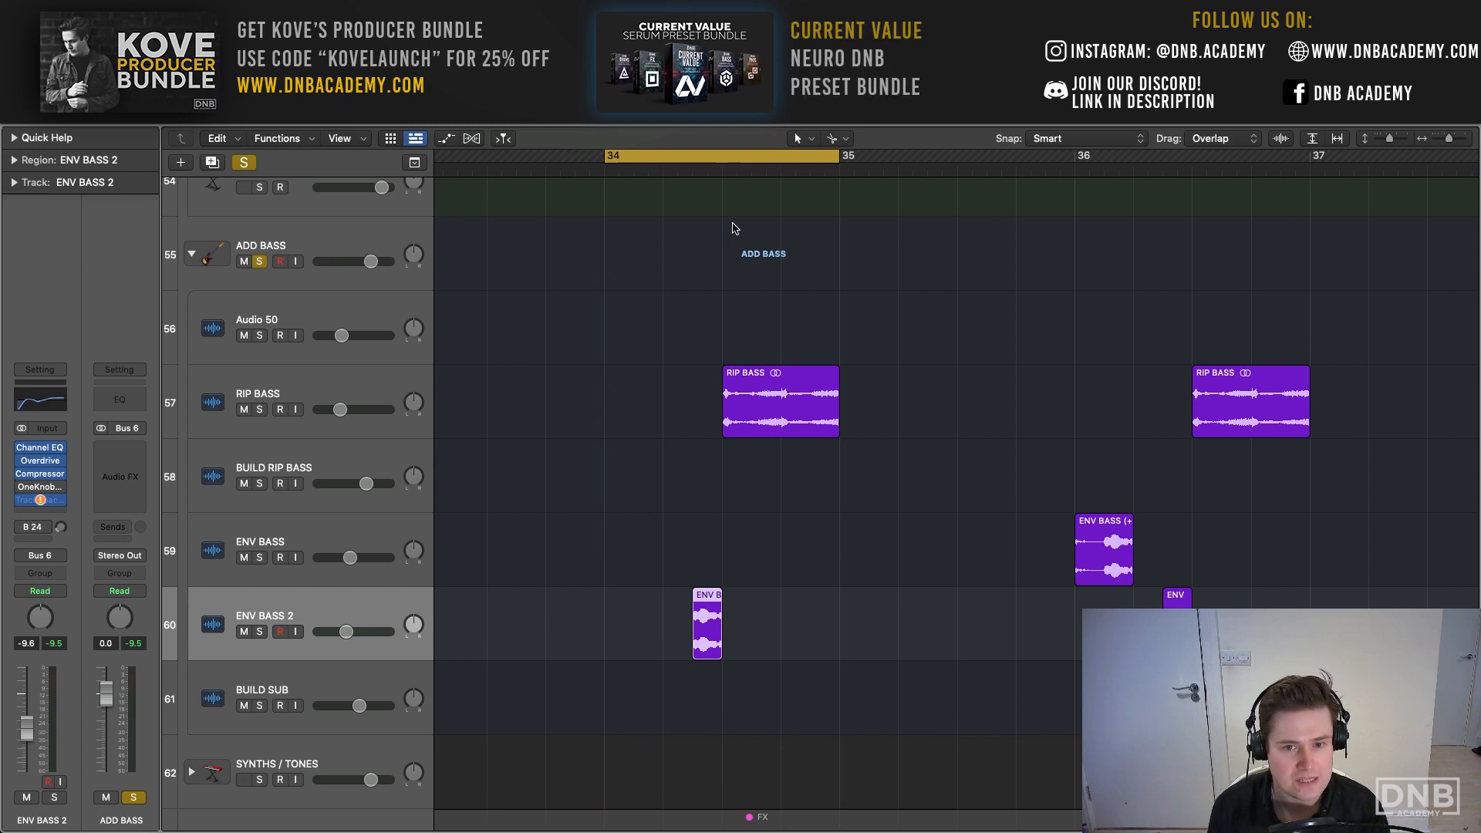
key("space")
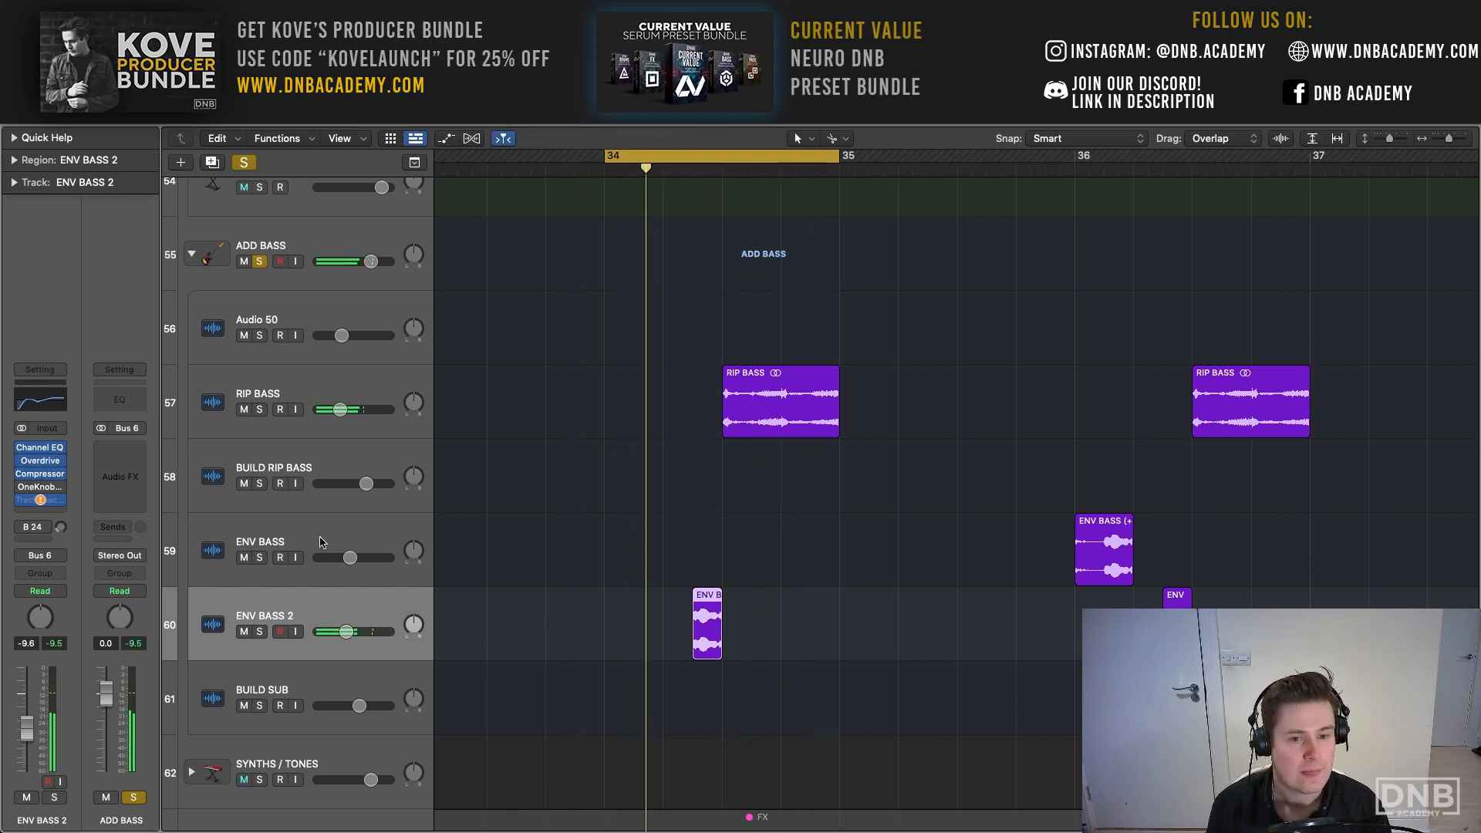
- Clear all solos, solo only ENV BASS 2 and loop it from beat 2 of bar 34 to bar 35
scroll(321, 542, "up", 1)
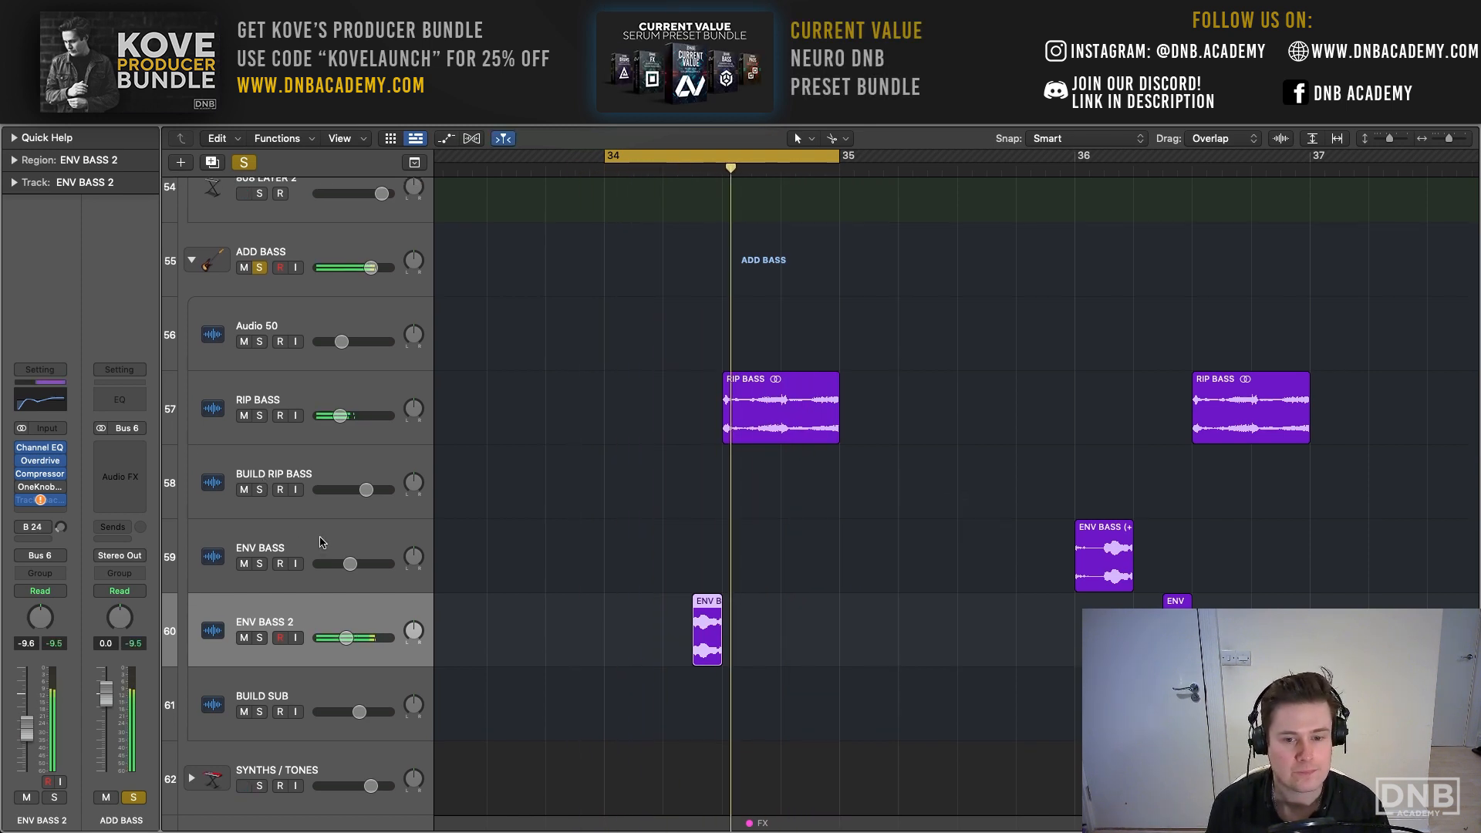
left_click(244, 161)
left_click(261, 636)
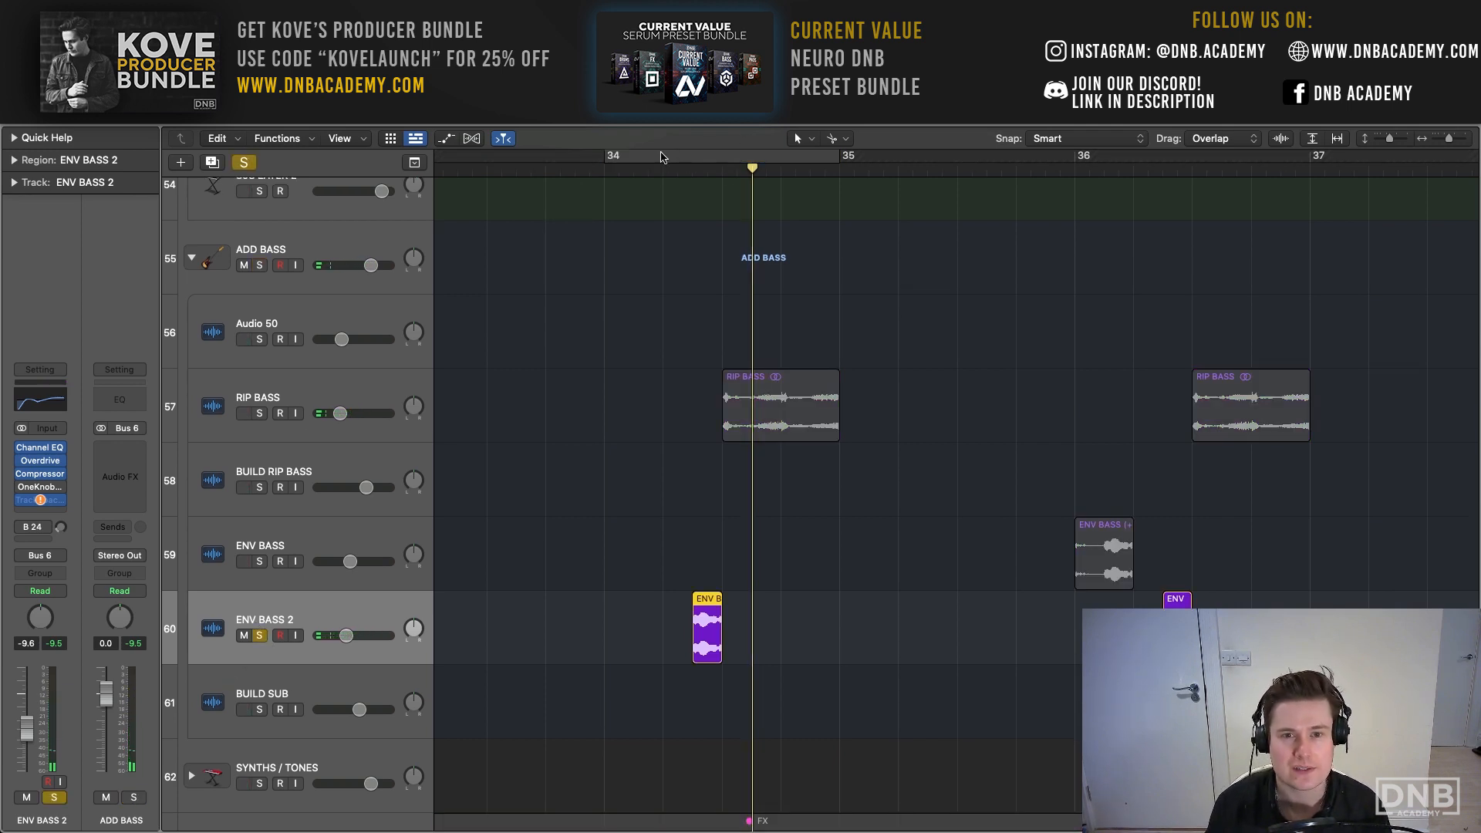
left_click_drag(661, 156, 844, 162)
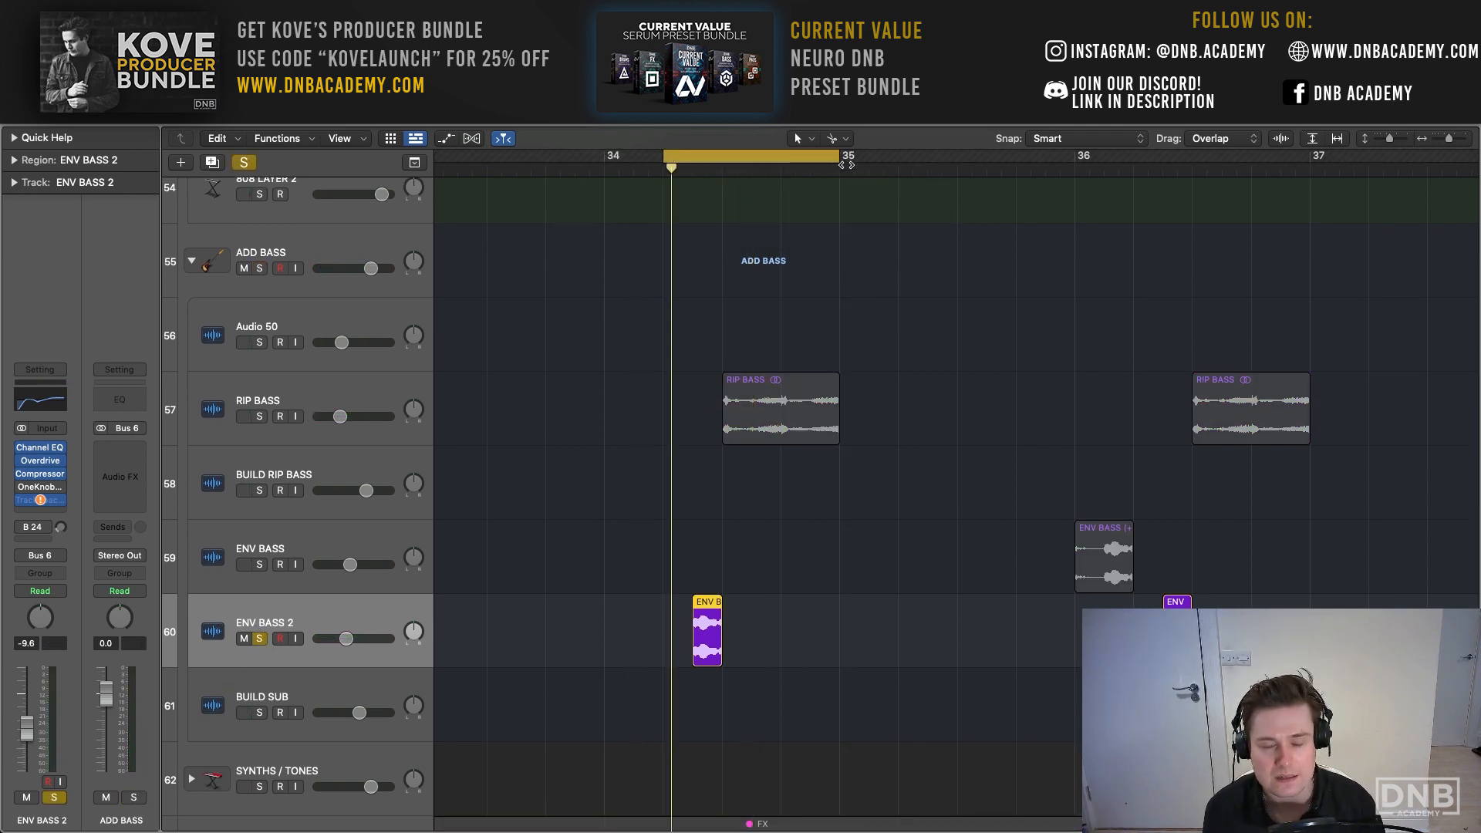
key("space")
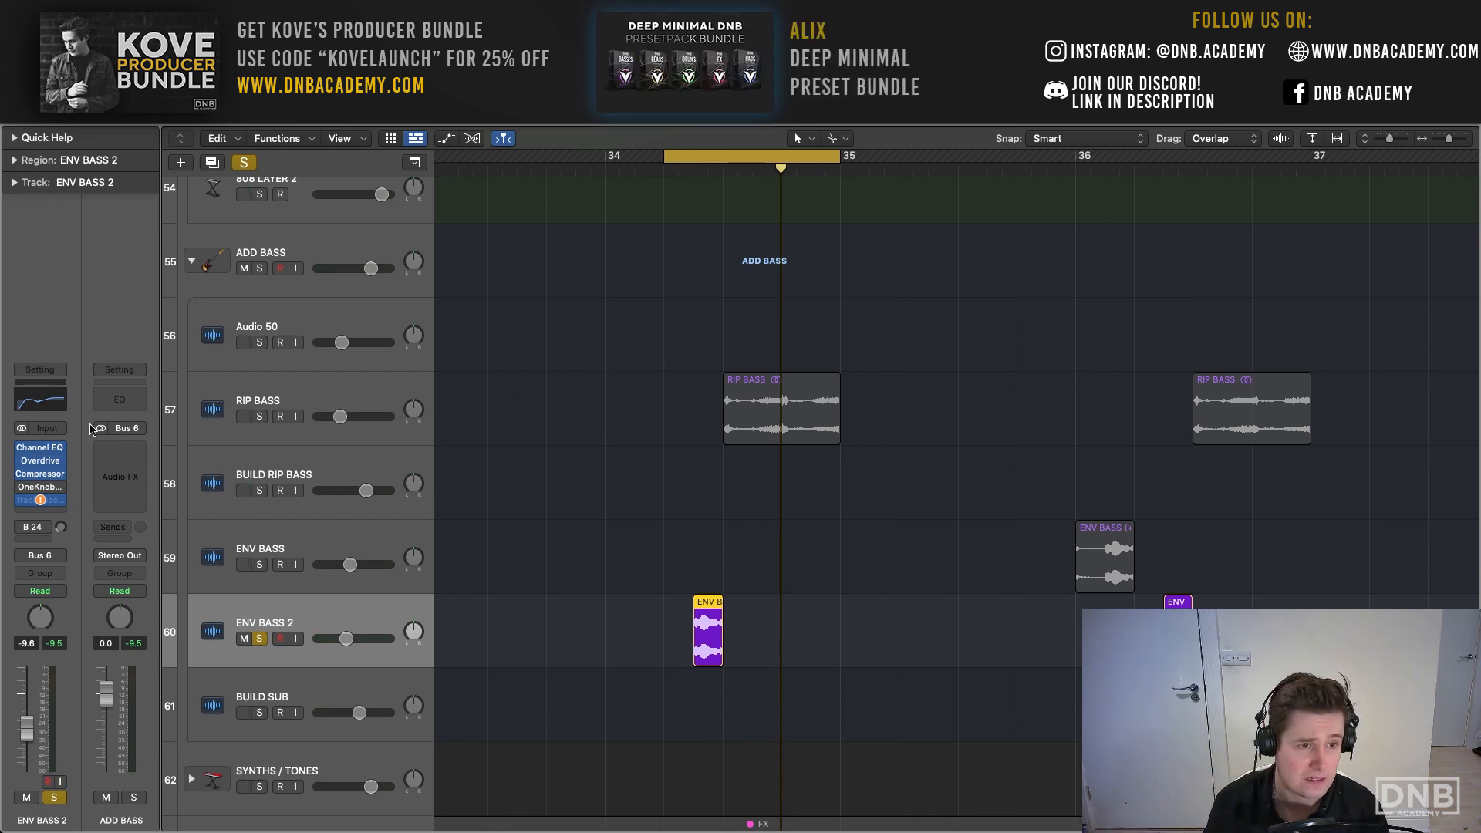
- Compare ENV BASS 2 with its Channel EQ, Overdrive and Compressor bypassed and enabled, and inspect the Overdrive and Compressor settings
left_click(42, 462)
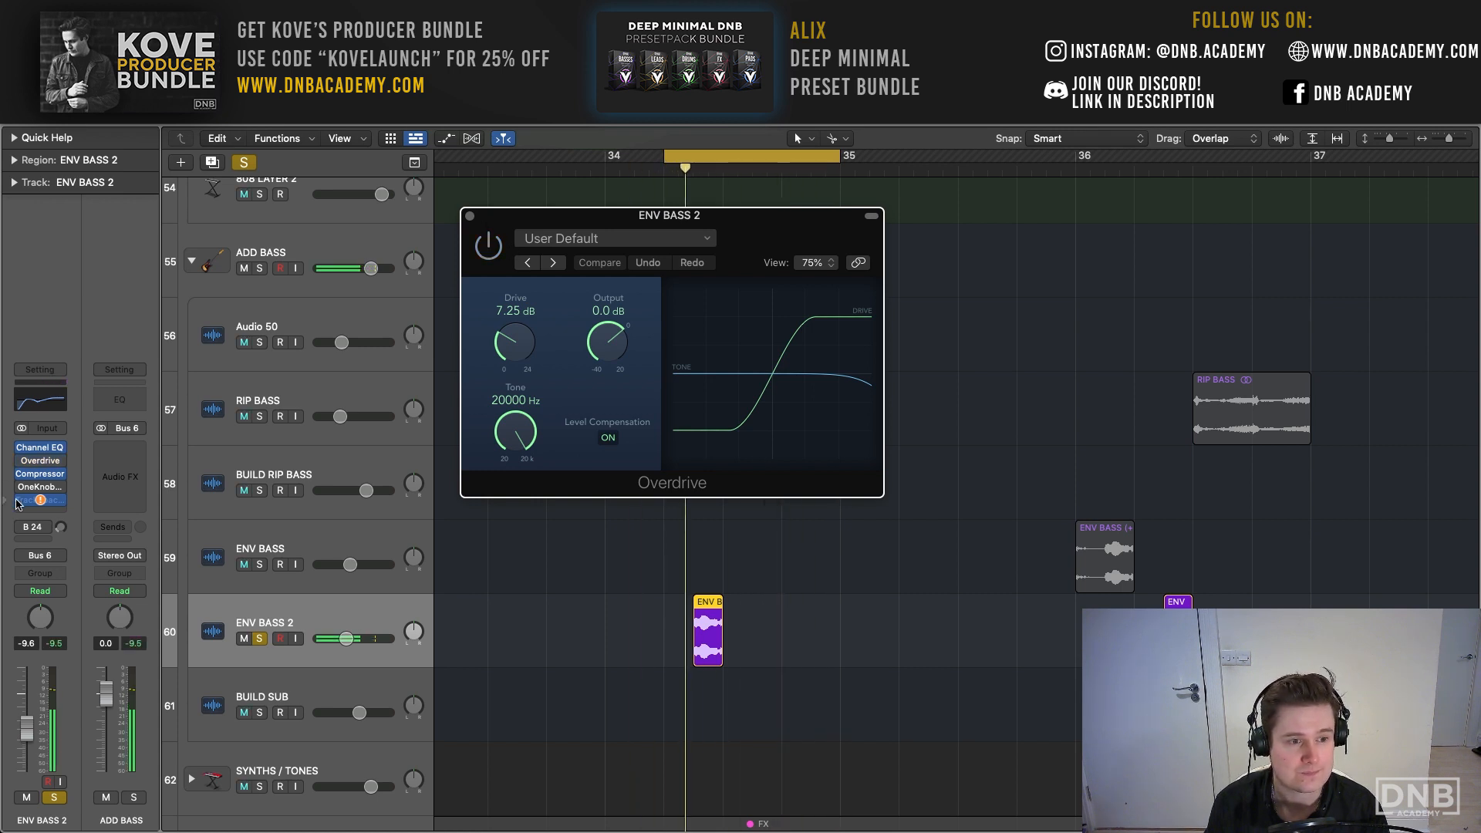
left_click(21, 448)
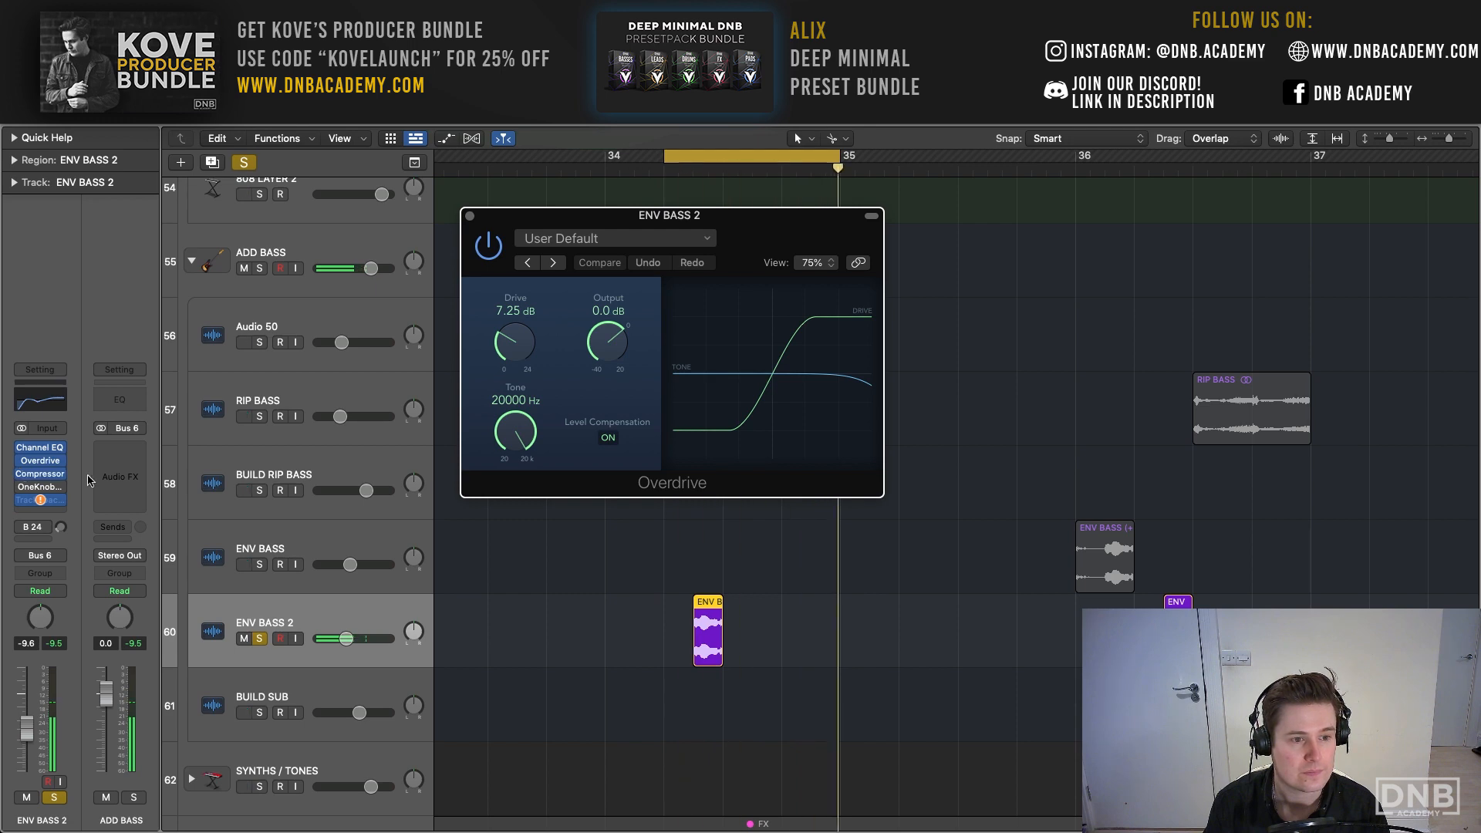
left_click(38, 474)
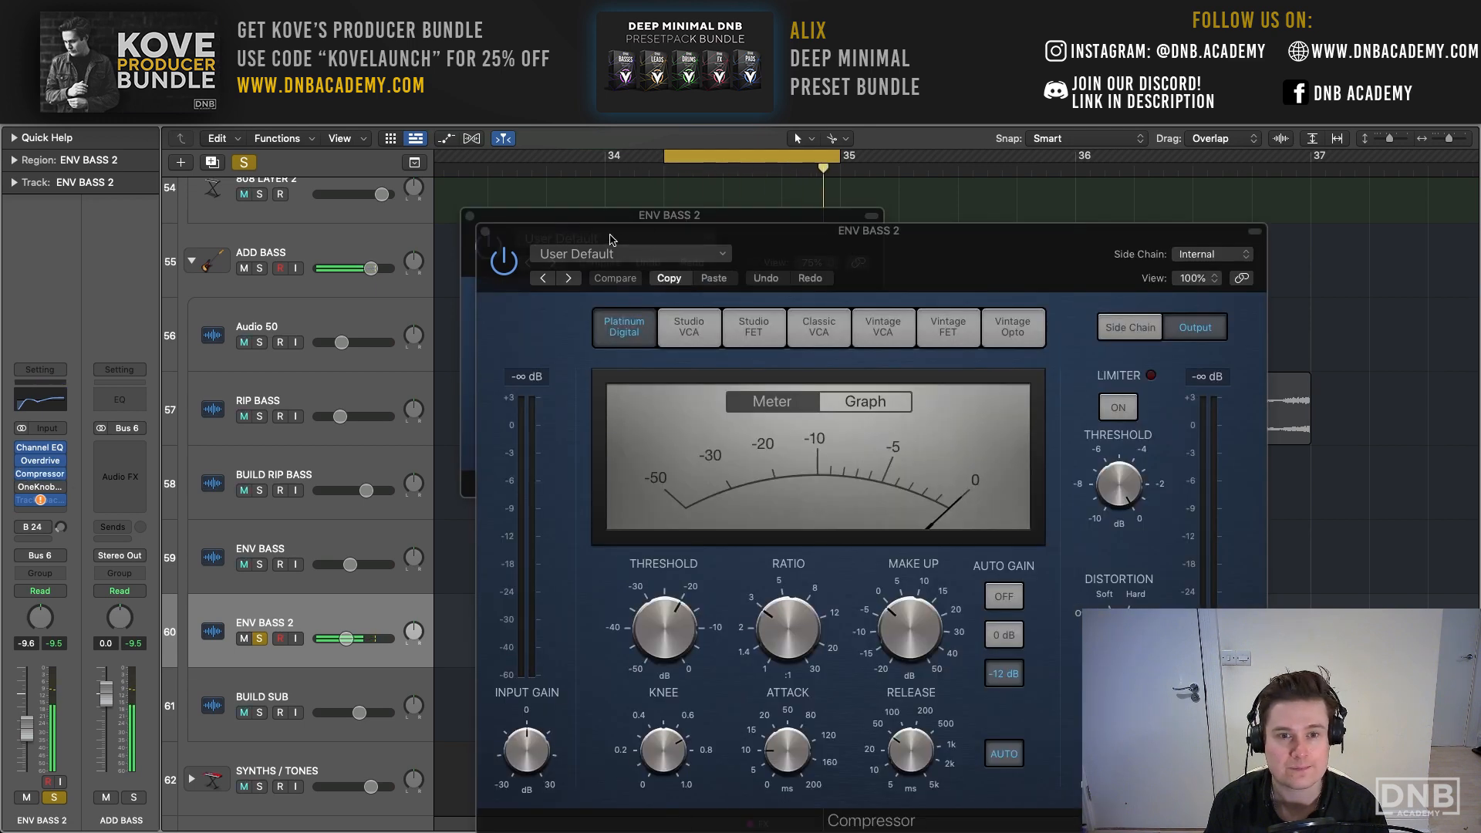
left_click_drag(611, 240, 467, 151)
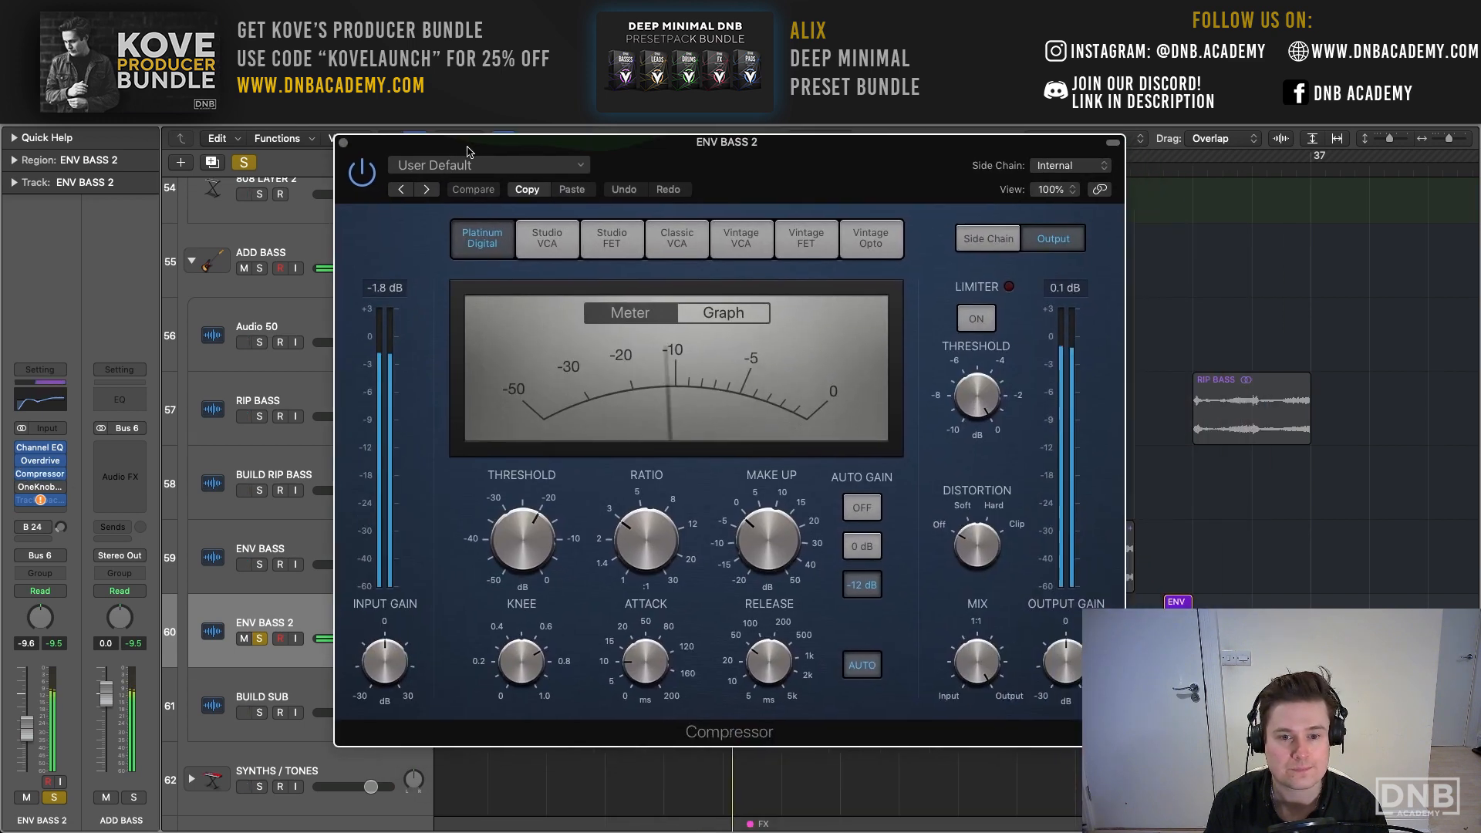
left_click(344, 146)
left_click(472, 186)
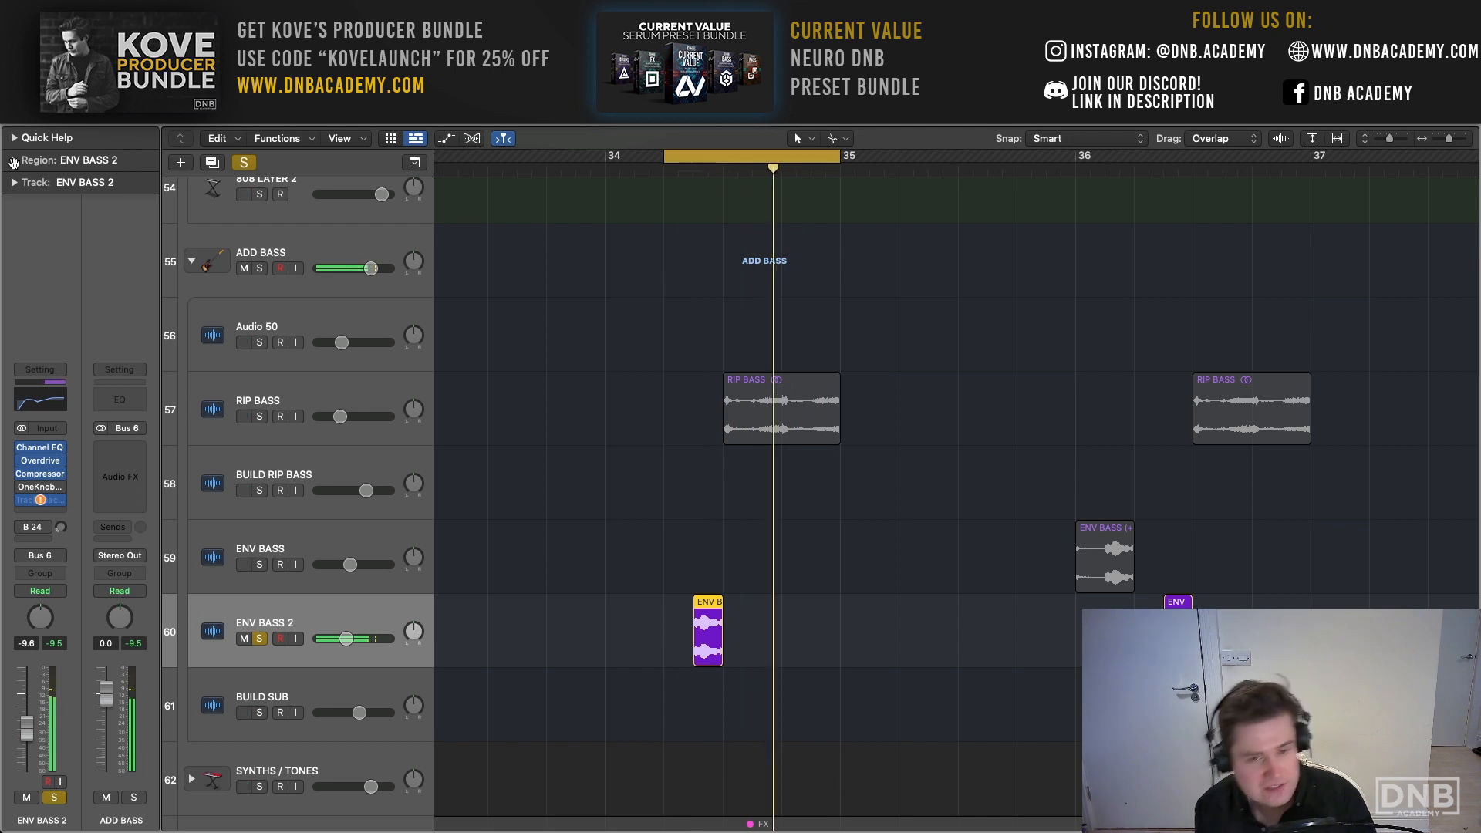
- Clear the solo and play the full mix from the start of the ENV BASS 2 region in bar 34
key("space")
scroll(711, 199, "up", 1)
left_click(692, 168)
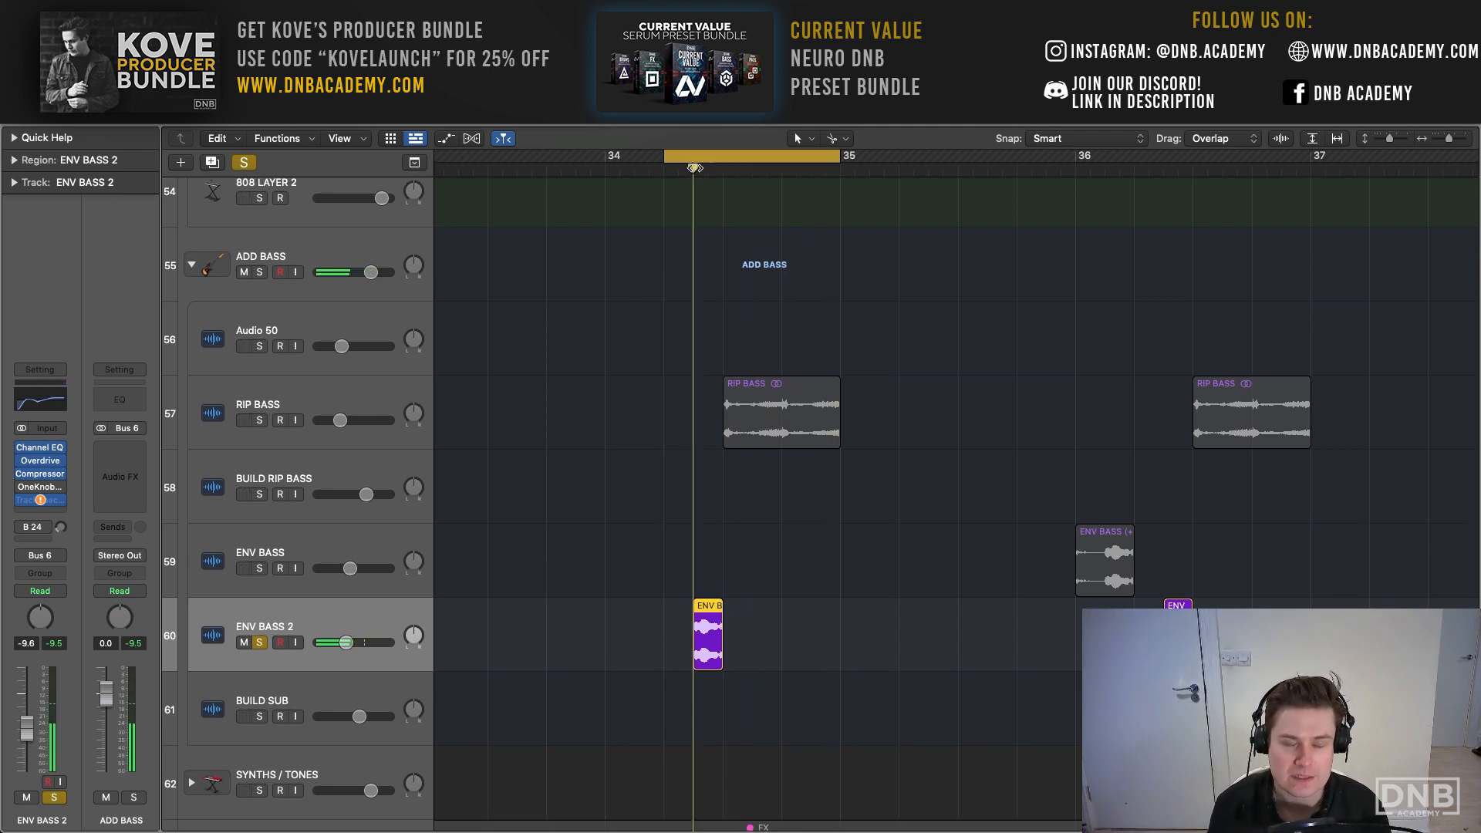
left_click(252, 163)
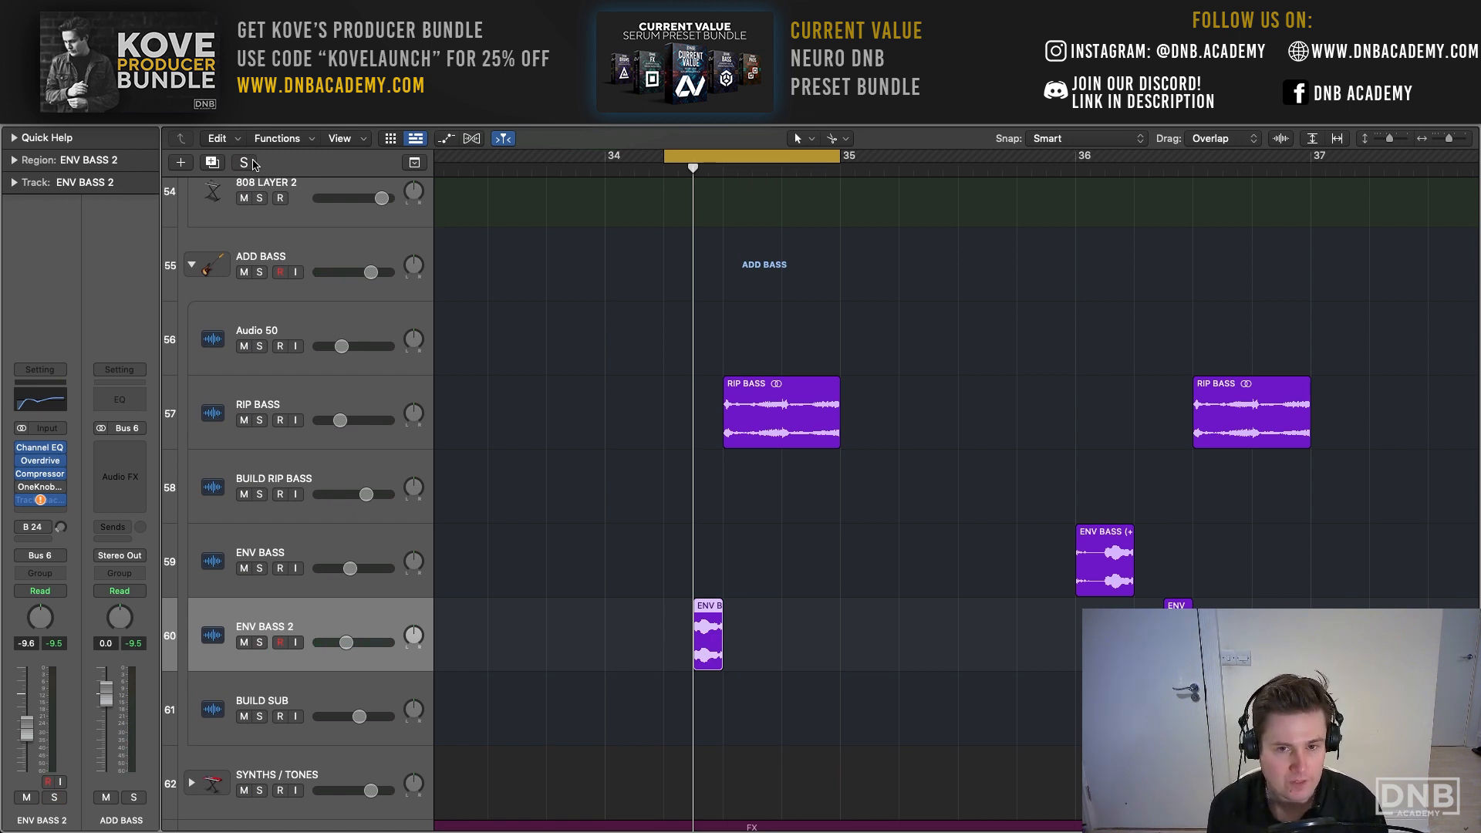
key("space")
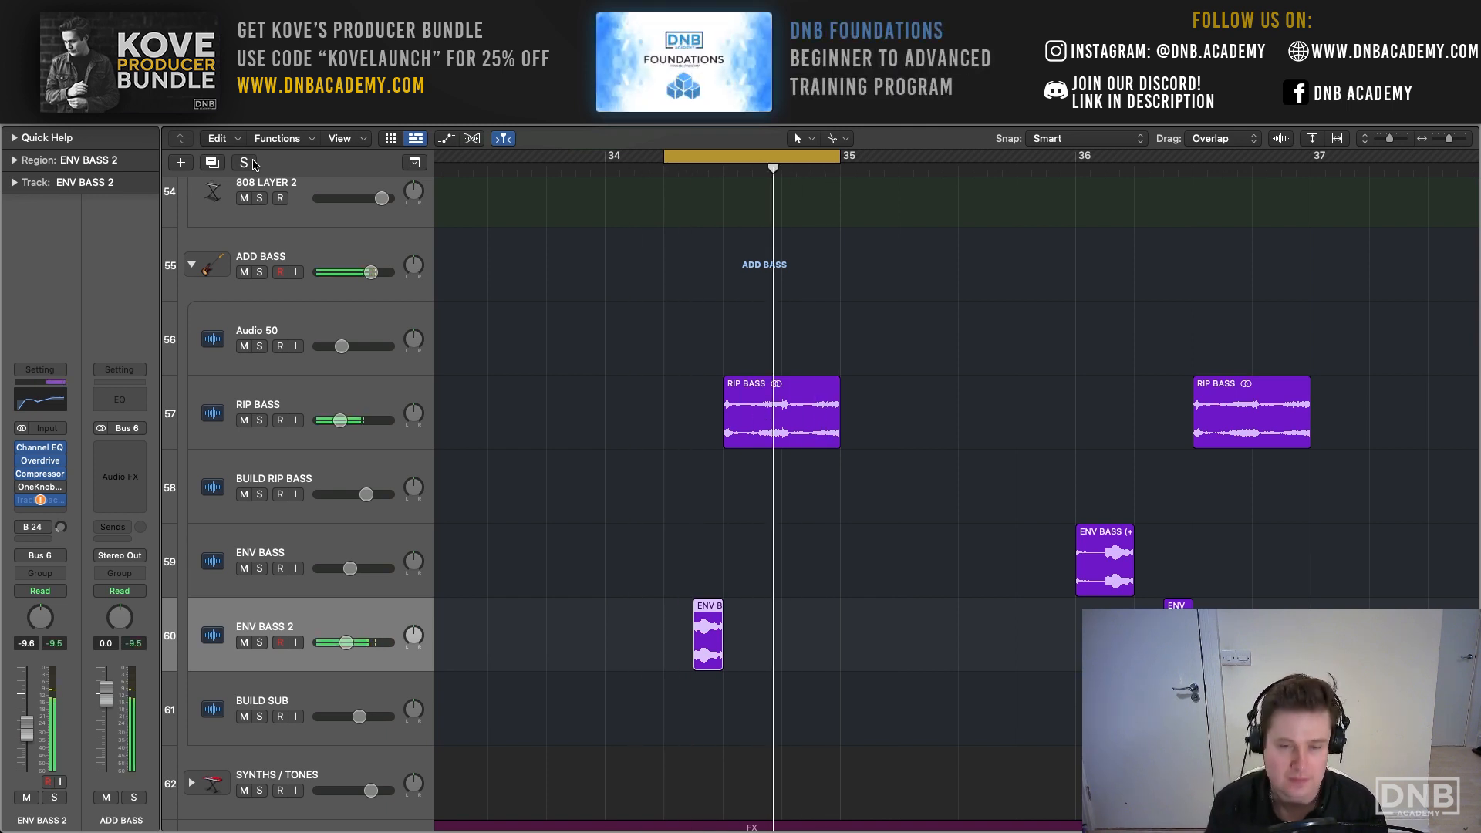
- Extend the cycle range to all of bar 34 and compare the full mix with ENV BASS 2 muted and unmuted
scroll(957, 493, "right", 1)
left_click_drag(649, 156, 591, 156)
key("space")
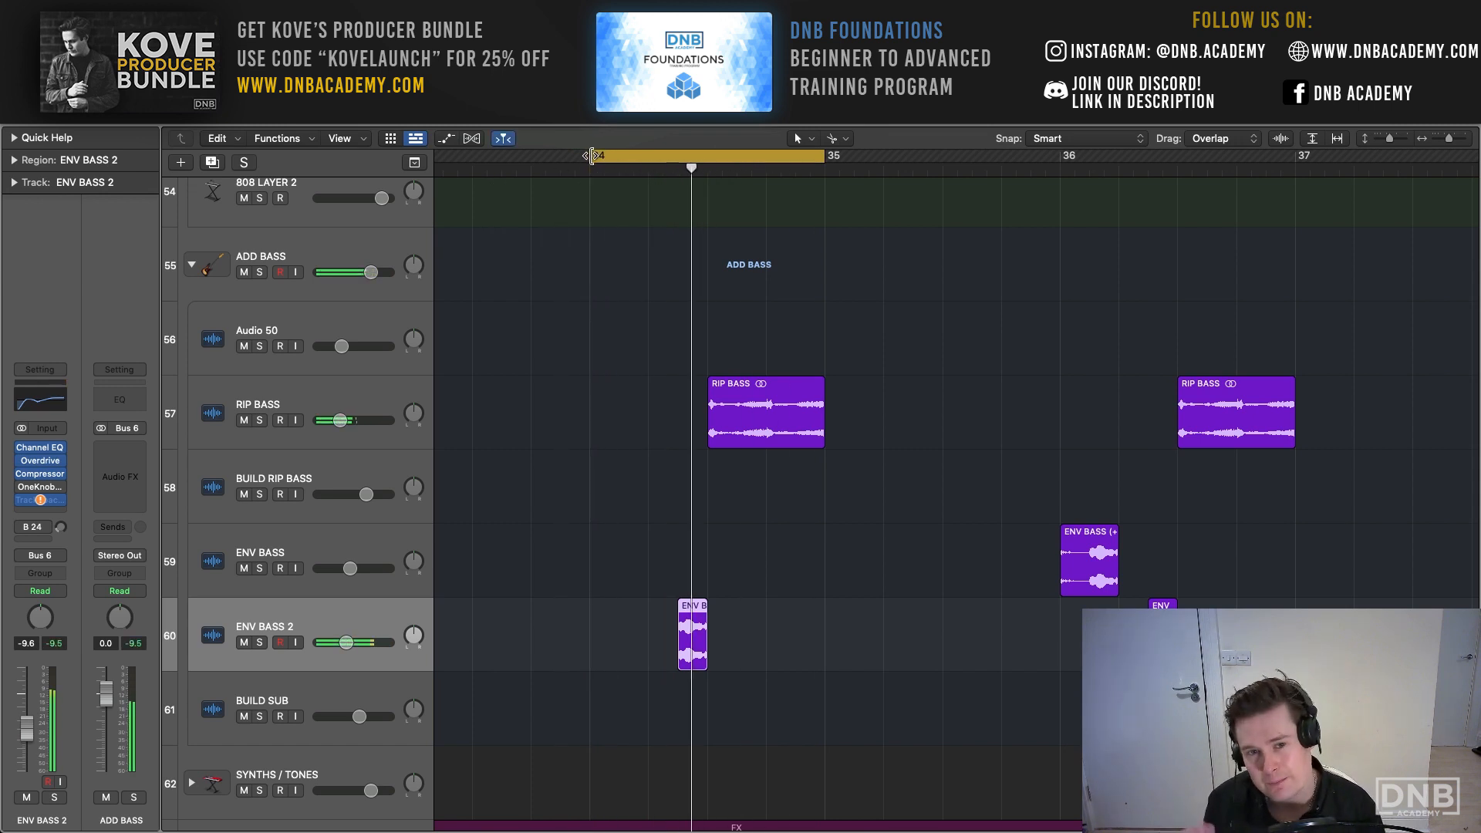
left_click(243, 642)
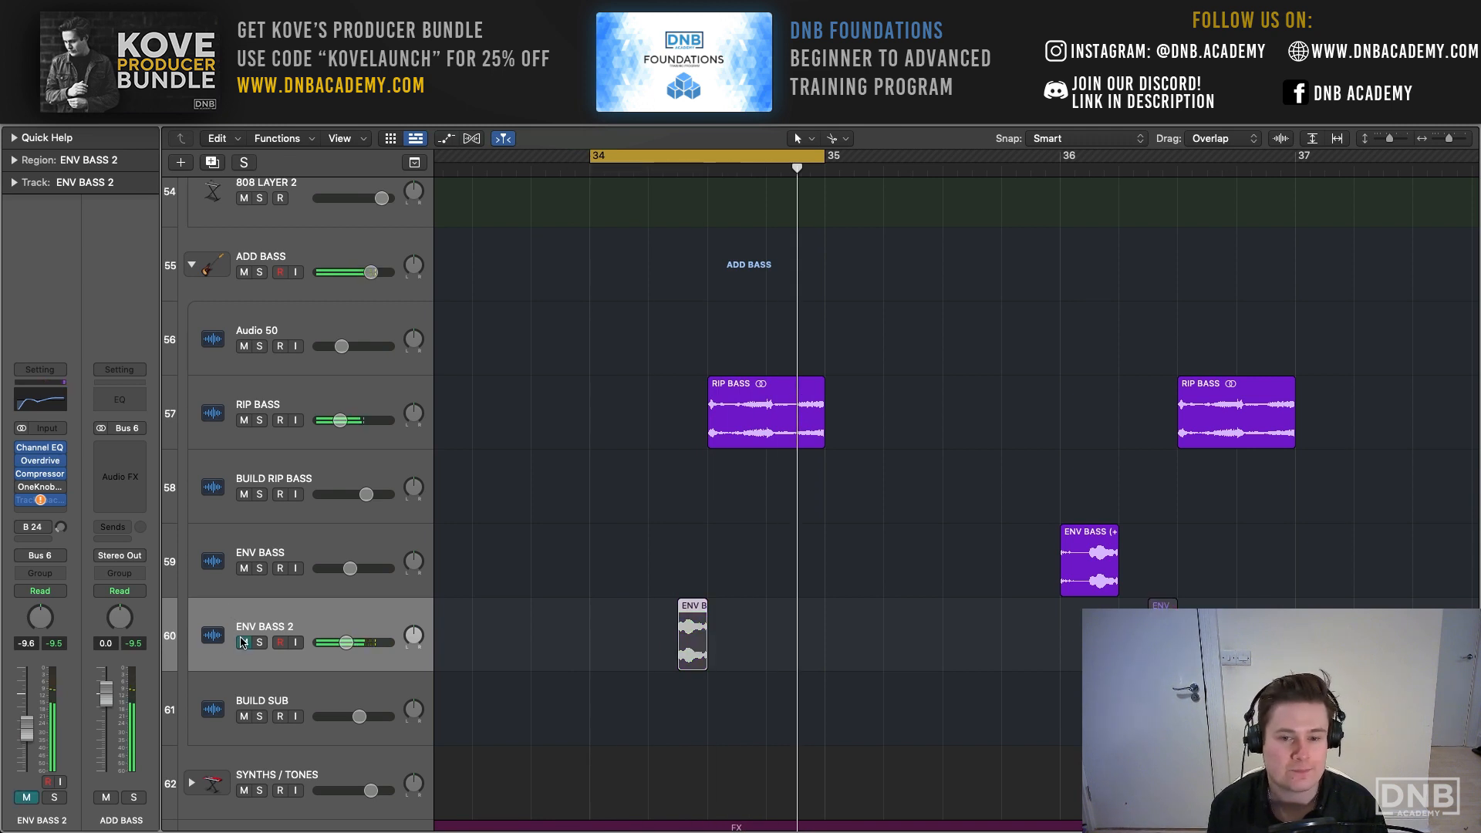
left_click(243, 642)
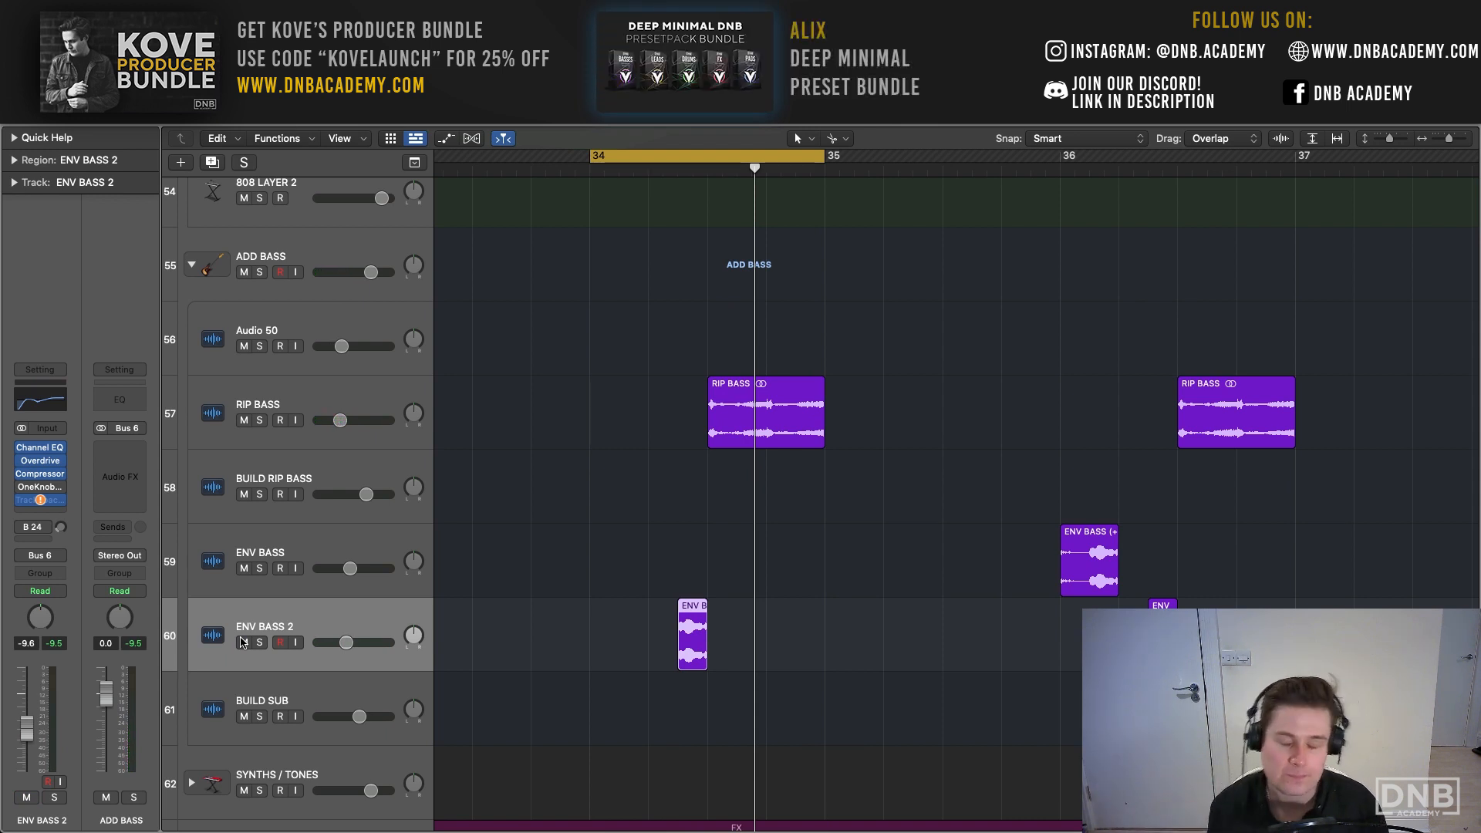
- Solo the RIP BASS track and loop it from beat 3 of bar 34 to bar 35 with its insert effects bypassed
left_click(290, 415)
key("s")
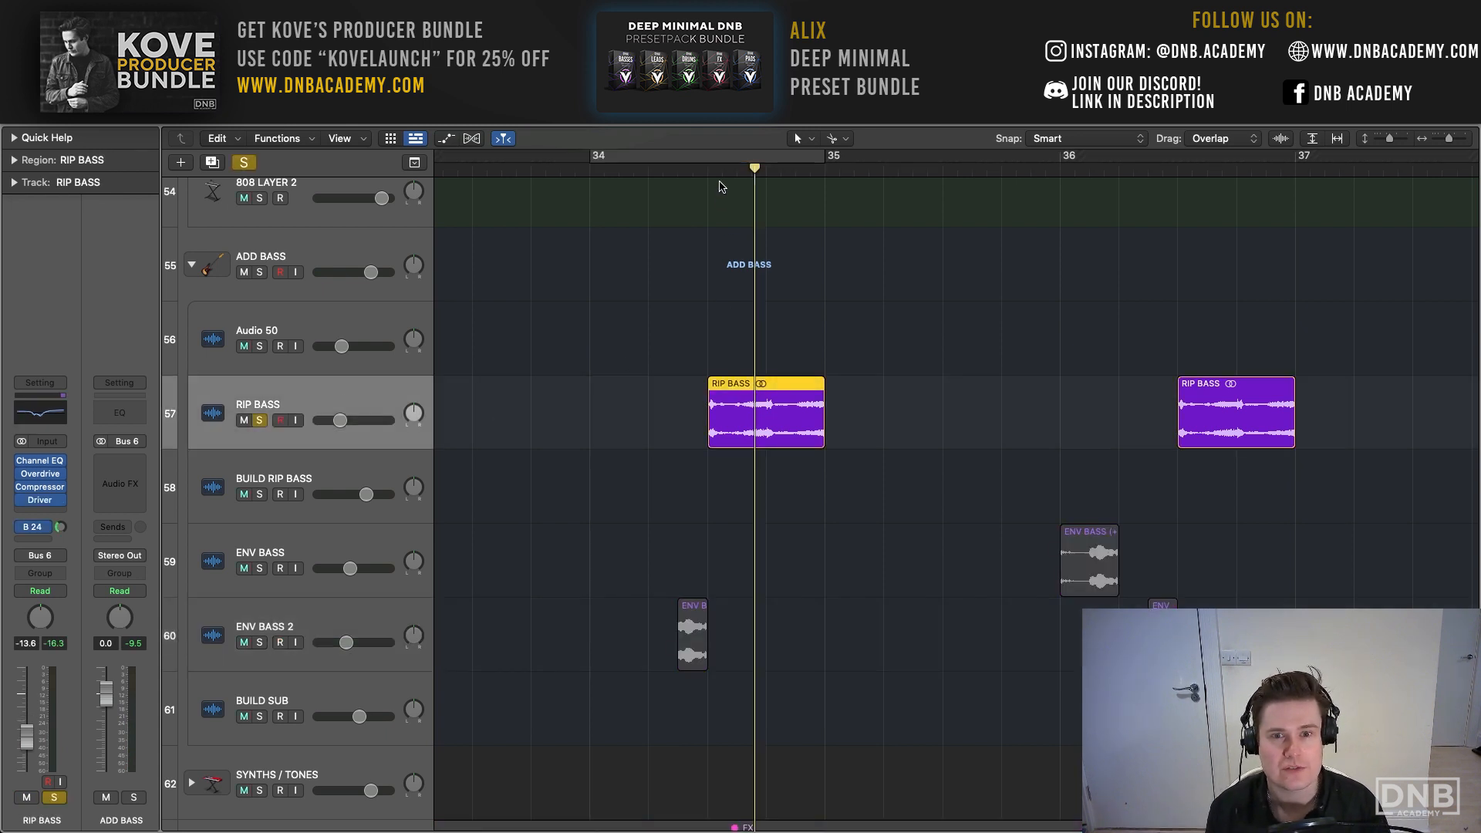
left_click_drag(708, 158, 825, 160)
key("space")
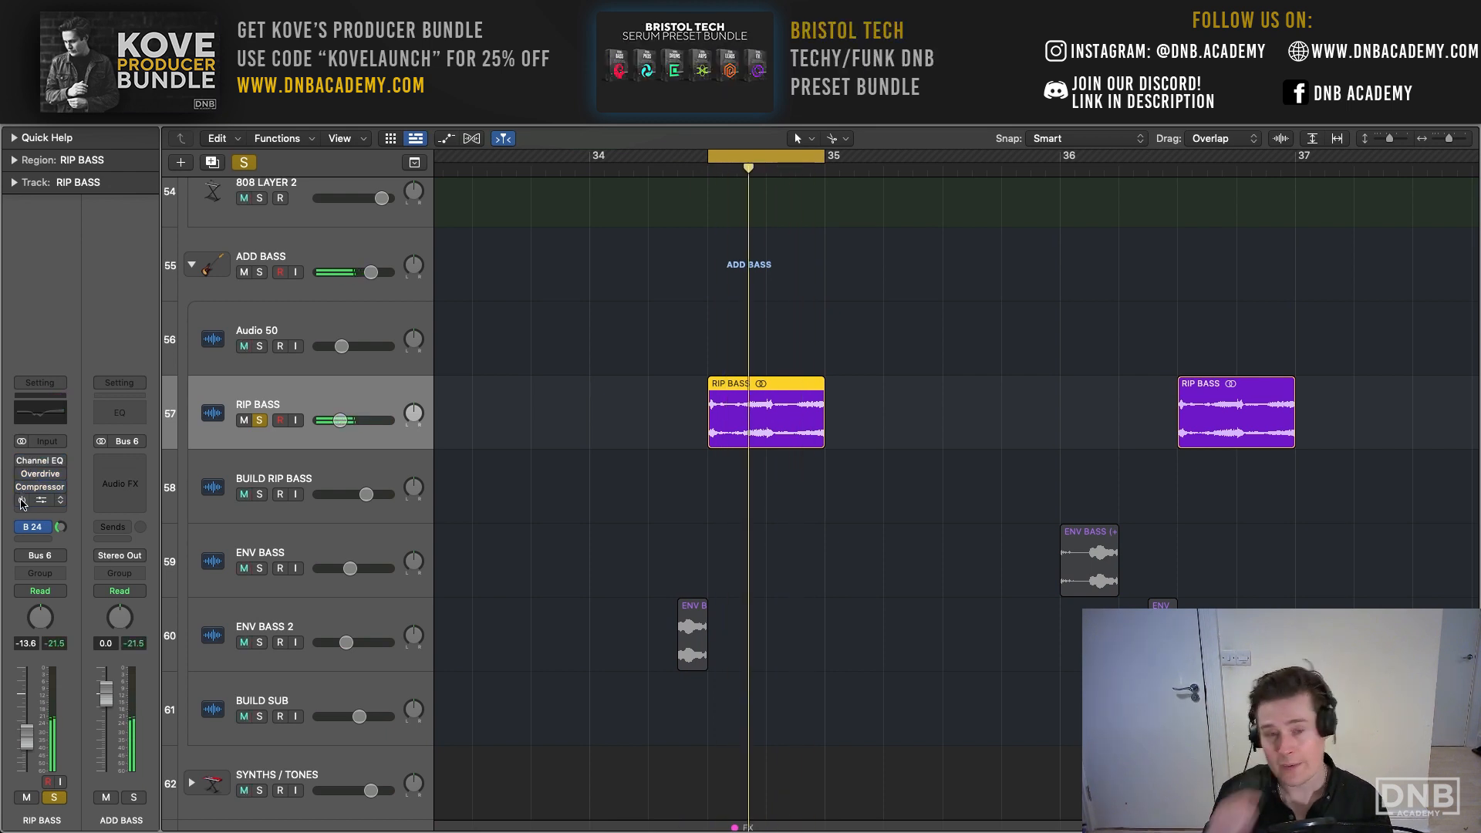
- Look through the main bass layer tracks above the ADD BASS group and return to RIP BASS
scroll(509, 549, "up", 4)
scroll(516, 549, "up", 4)
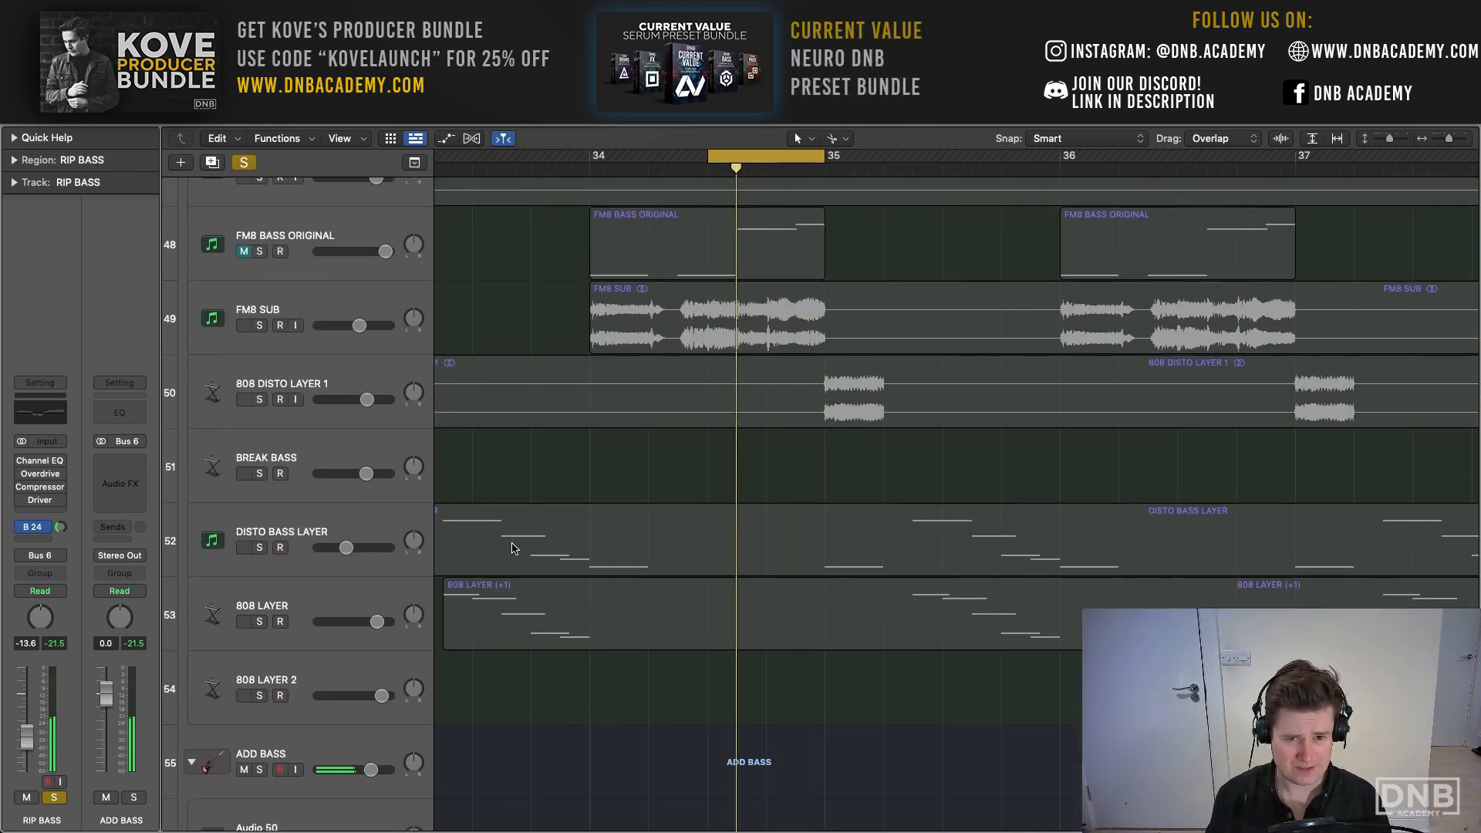
scroll(652, 605, "down", 3)
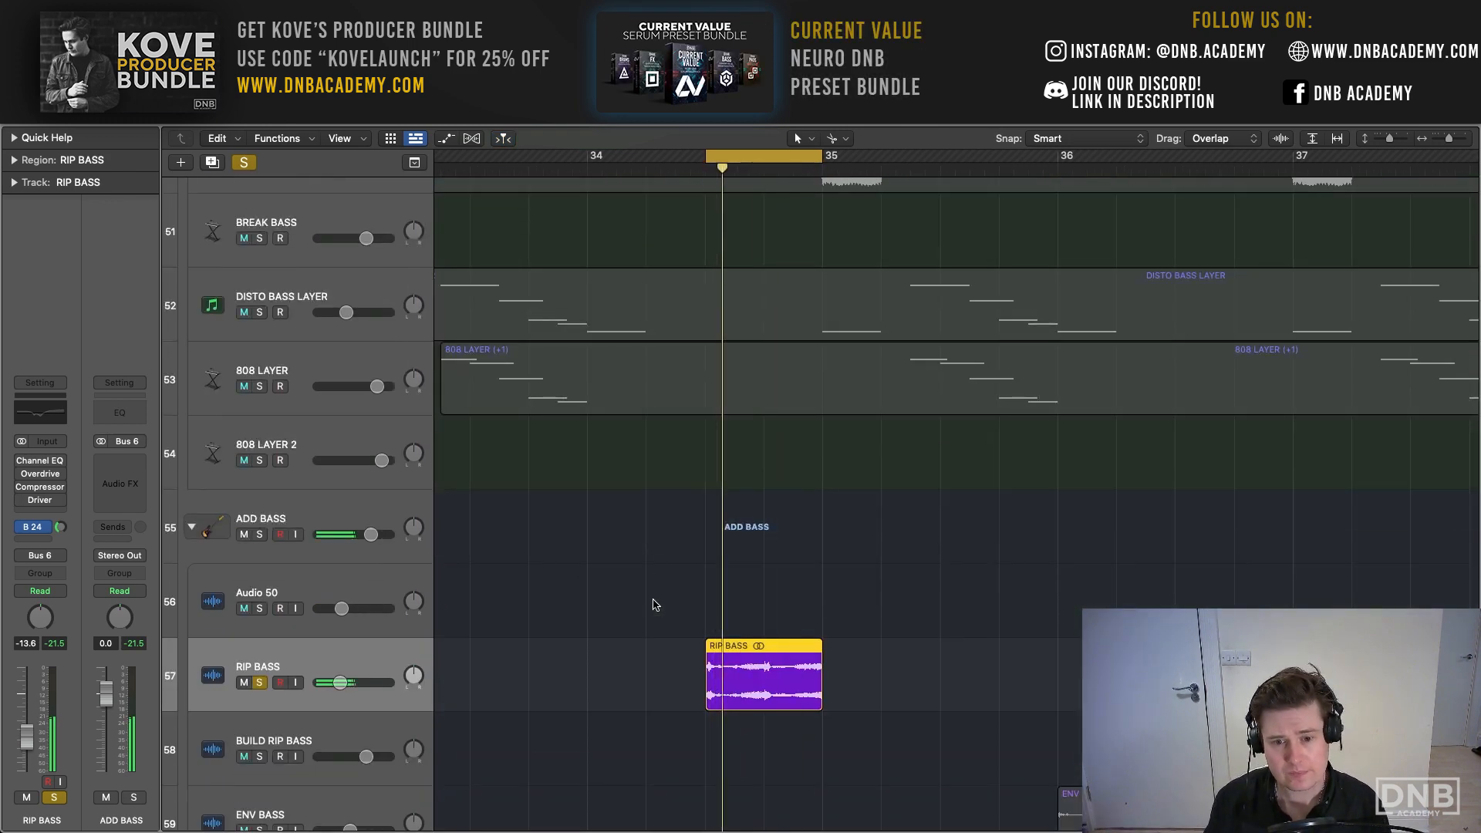
scroll(653, 605, "up", 3)
scroll(653, 604, "down", 2)
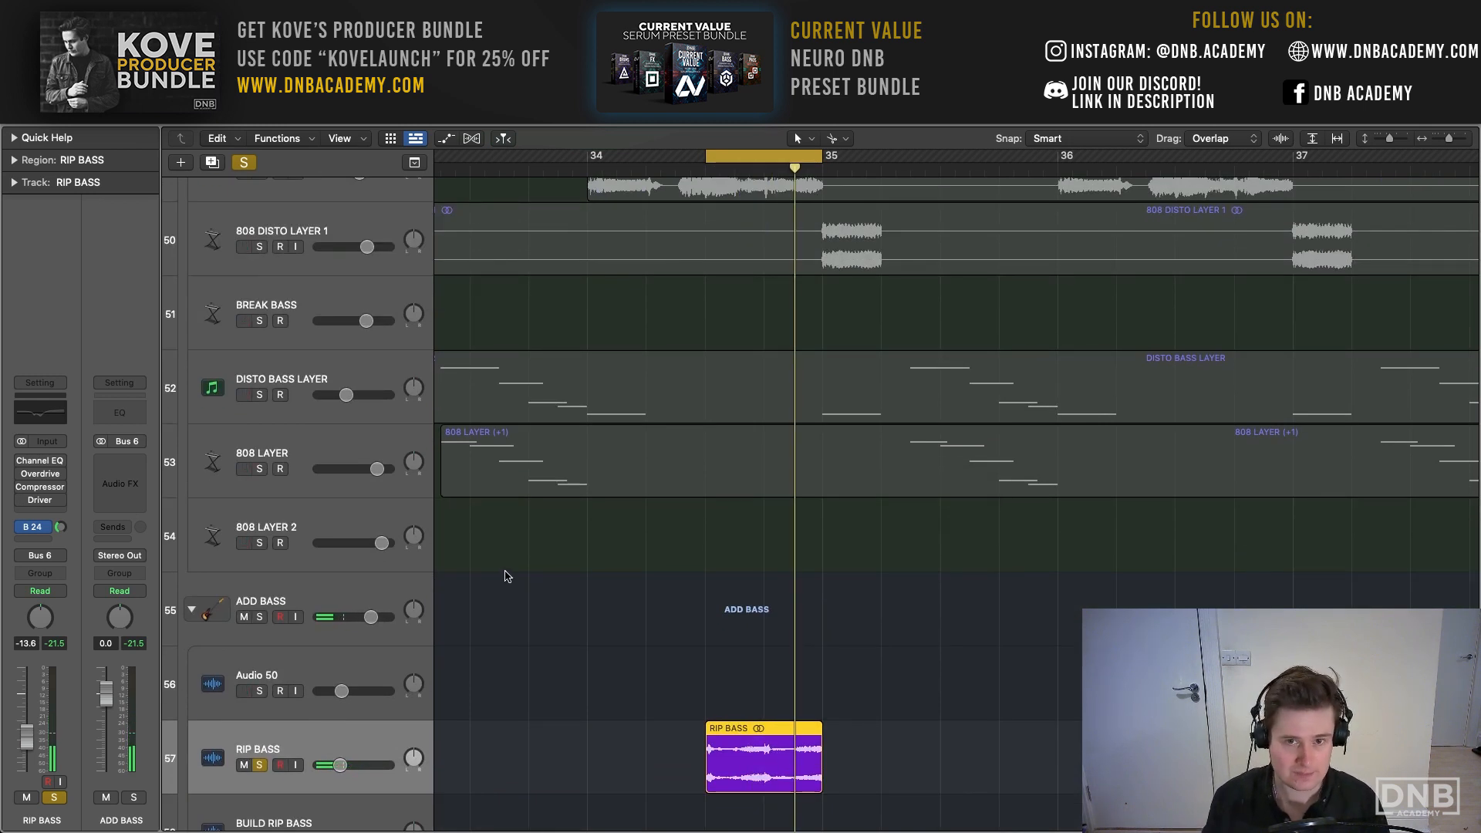
scroll(508, 576, "left", 1)
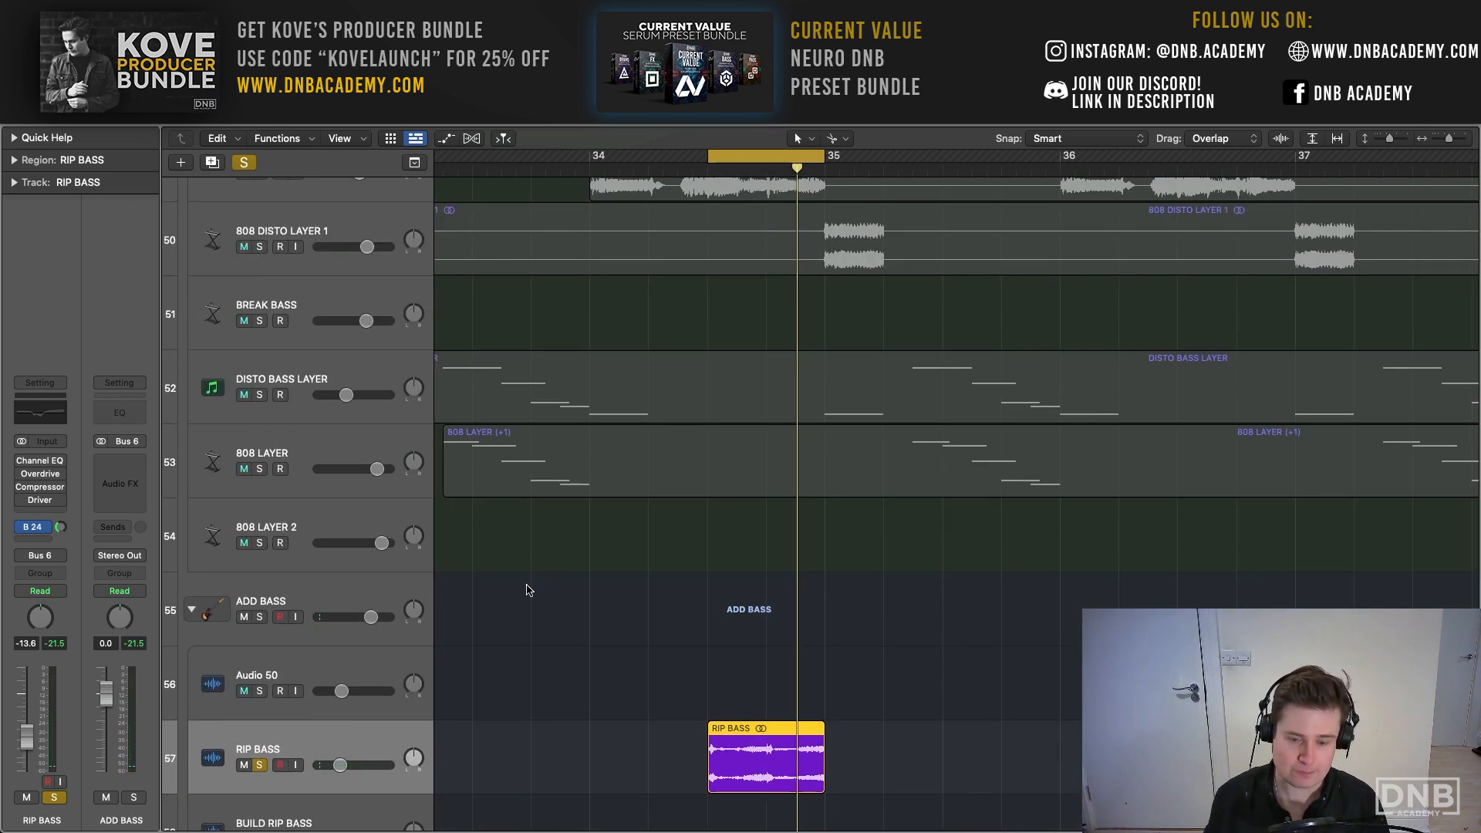
scroll(527, 590, "down", 4)
scroll(527, 593, "right", 3)
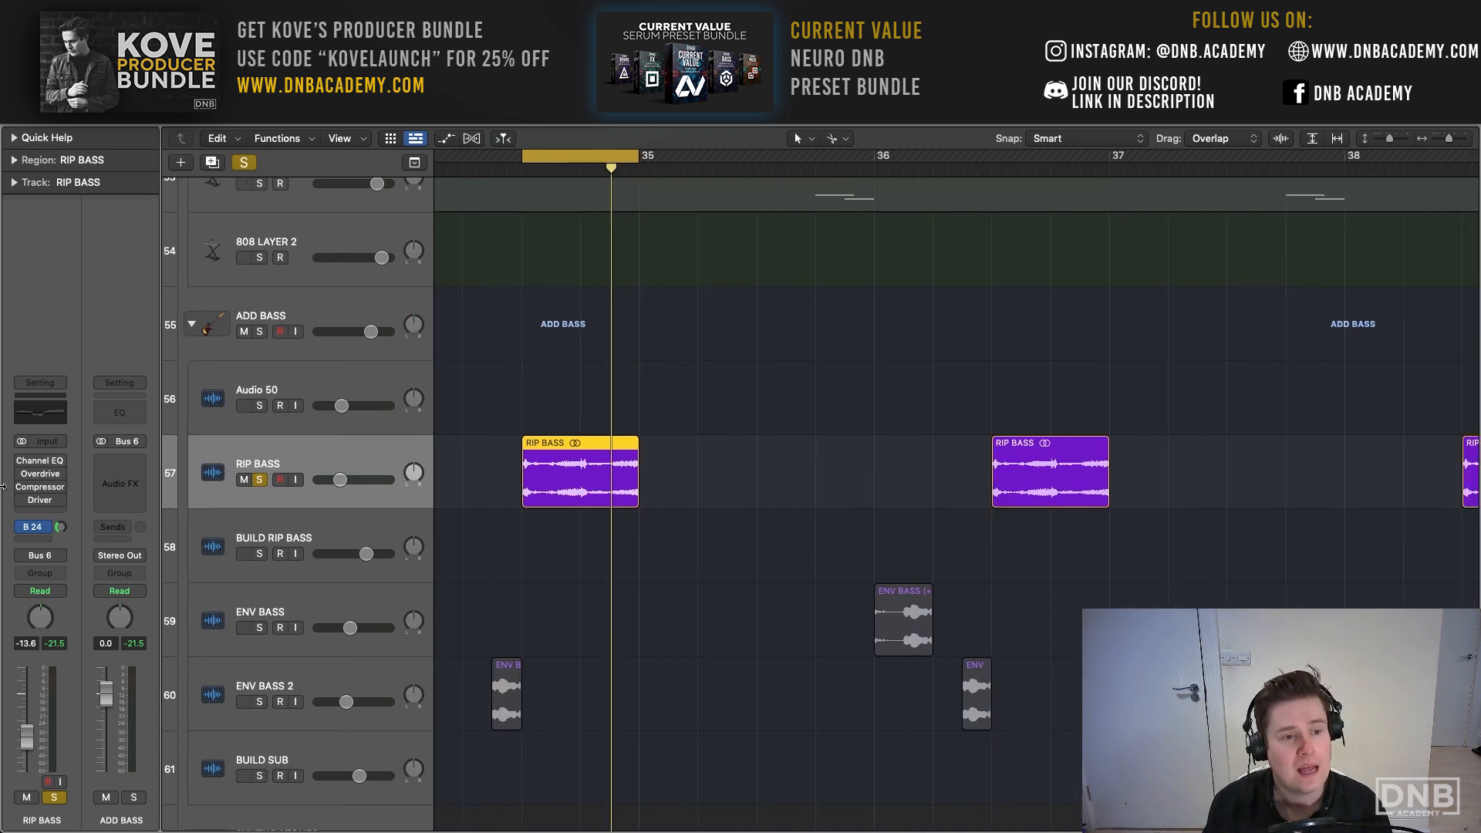
- Enable the Channel EQ on RIP BASS and, during playback, move its 640 Hz cut to 680 Hz at -13.5 dB
left_click(40, 460)
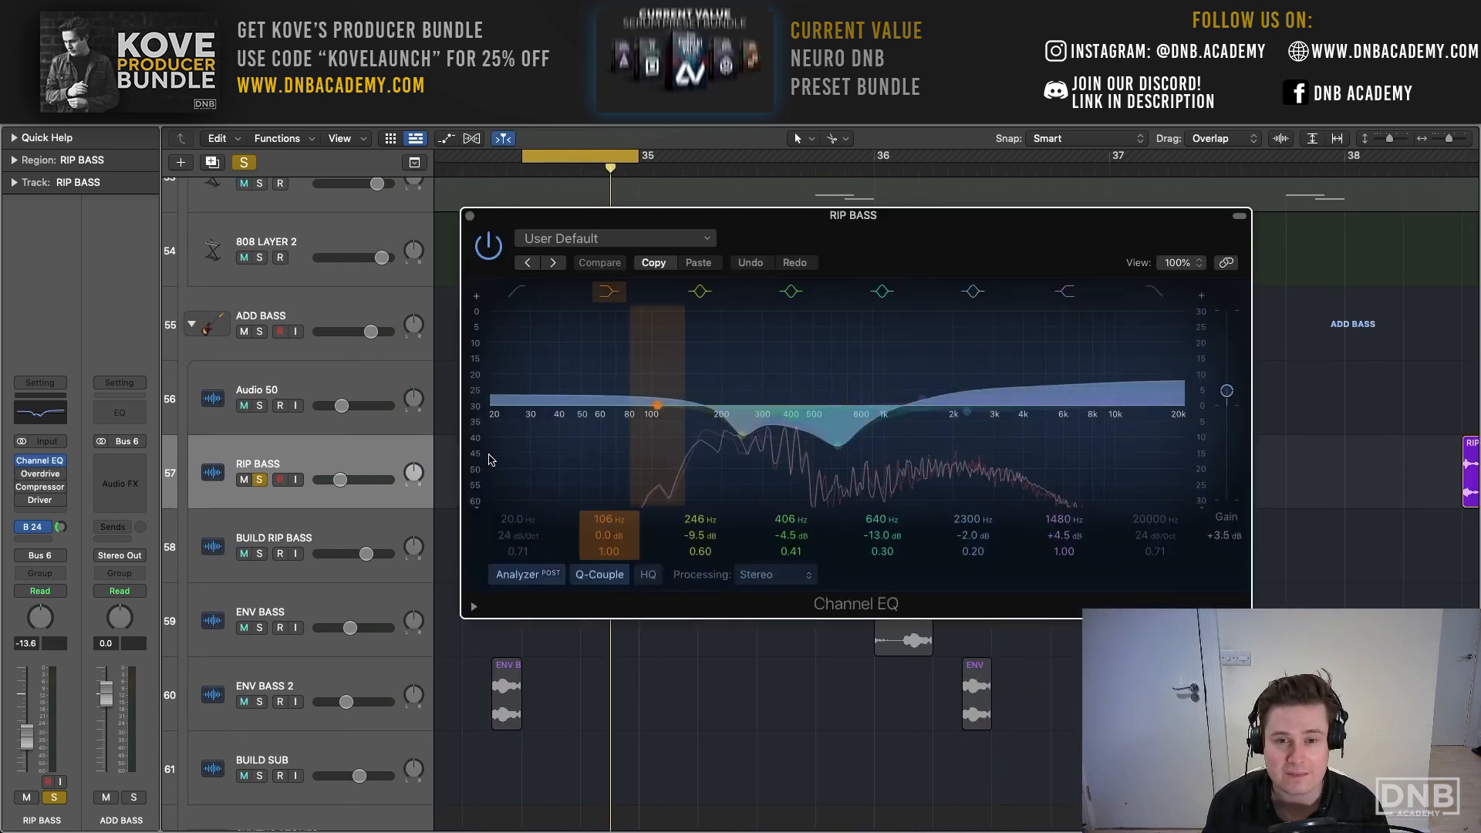
key("space")
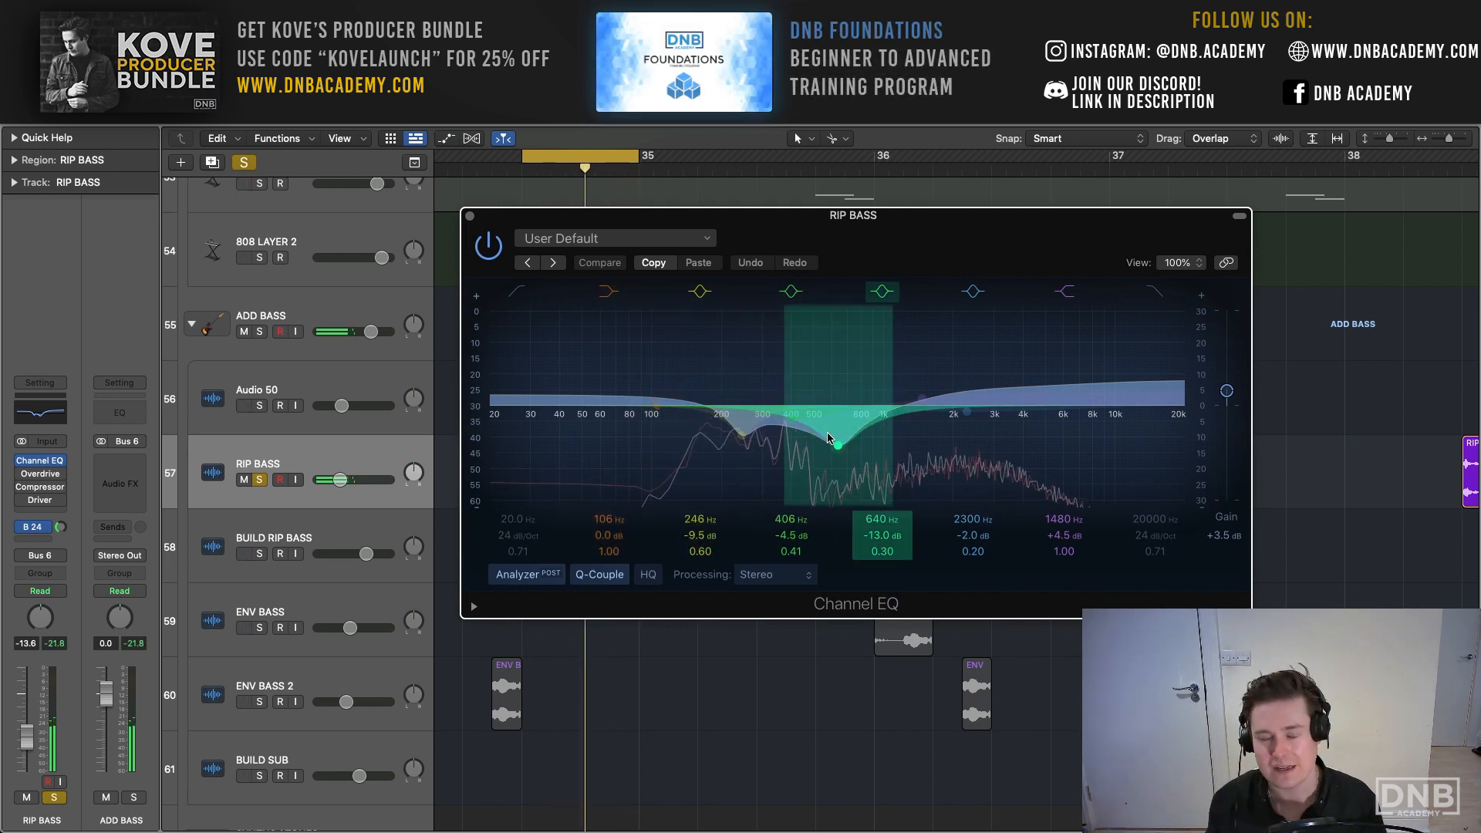
mouse_move(837, 448)
left_mouse_down()
mouse_move(835, 344)
mouse_move(835, 425)
left_mouse_up()
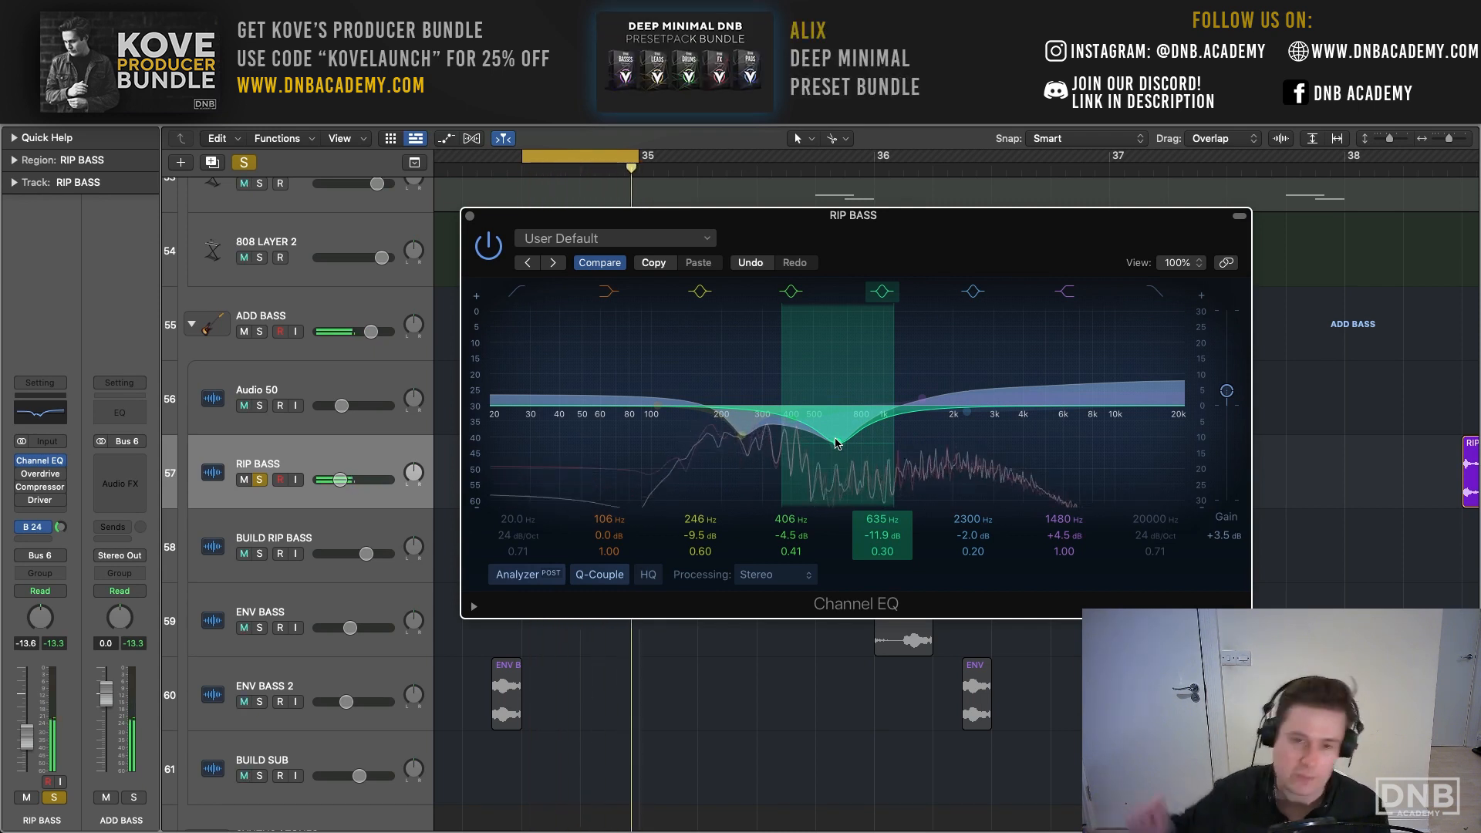
mouse_move(837, 443)
left_mouse_down()
mouse_move(844, 355)
mouse_move(841, 445)
left_mouse_up()
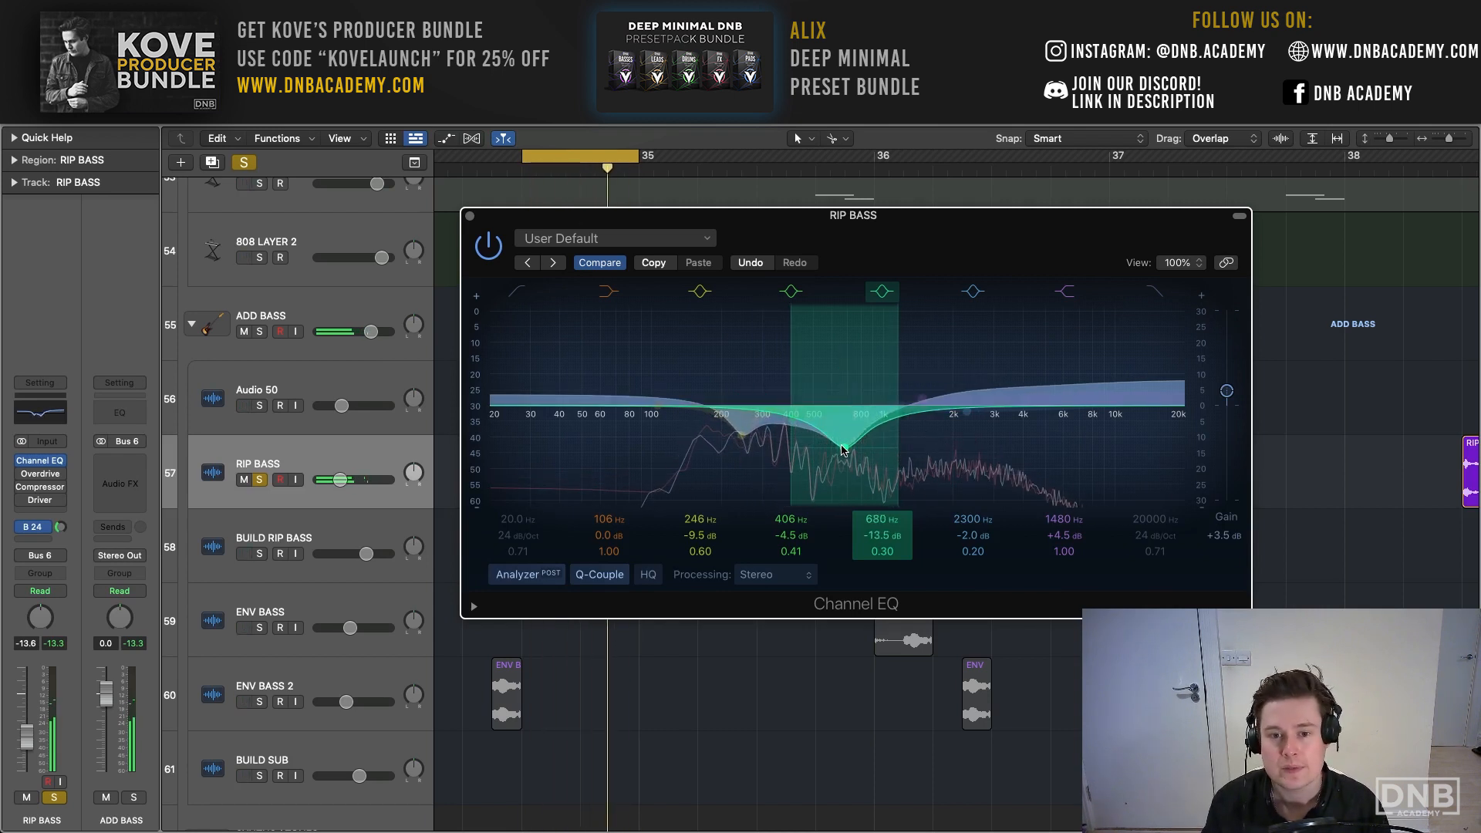
left_click(470, 217)
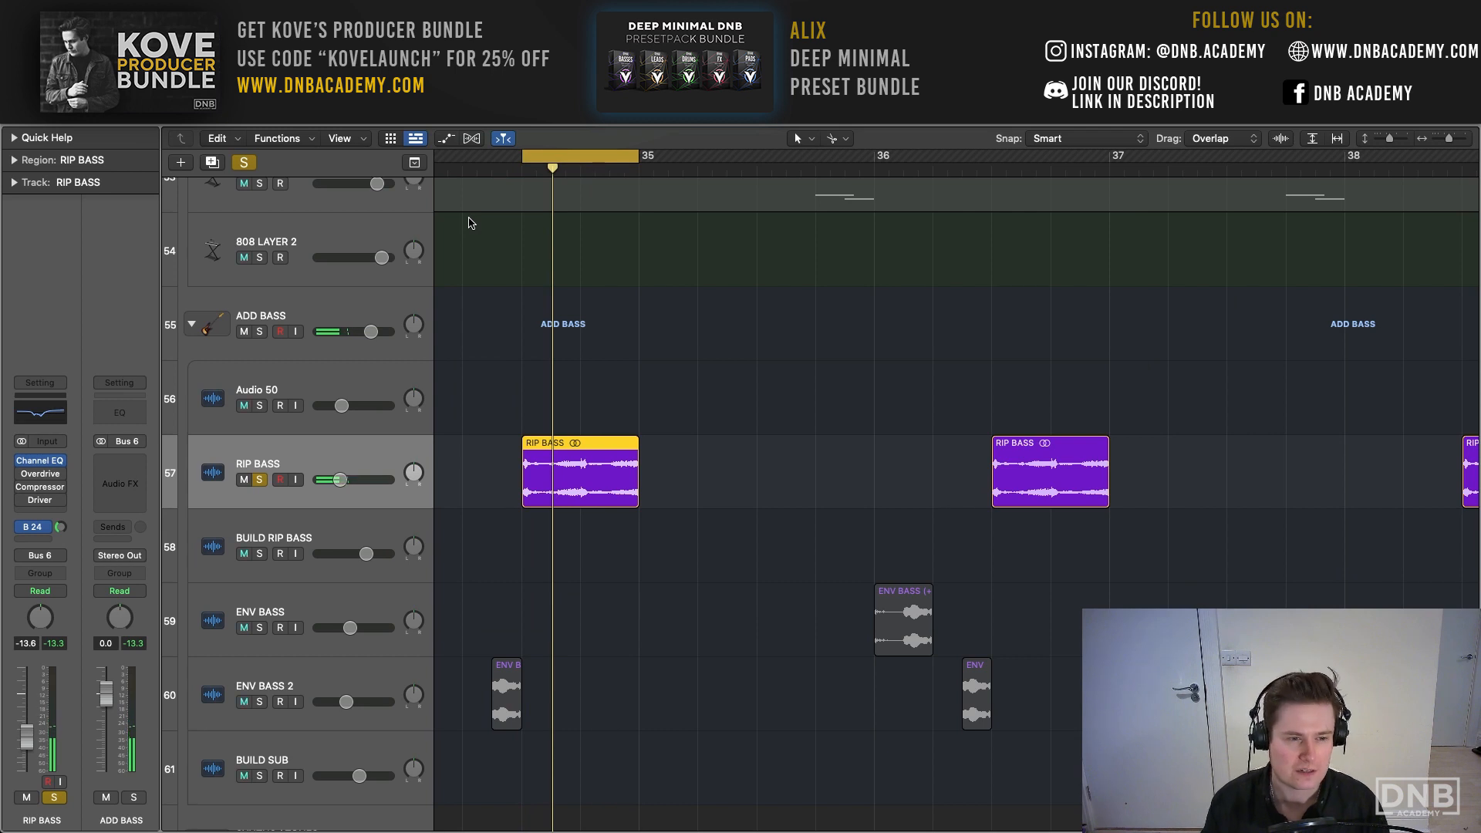
- Extend the cycle range to all of bar 34 and enable the Overdrive on RIP BASS while it loops
scroll(956, 463, "left", 3)
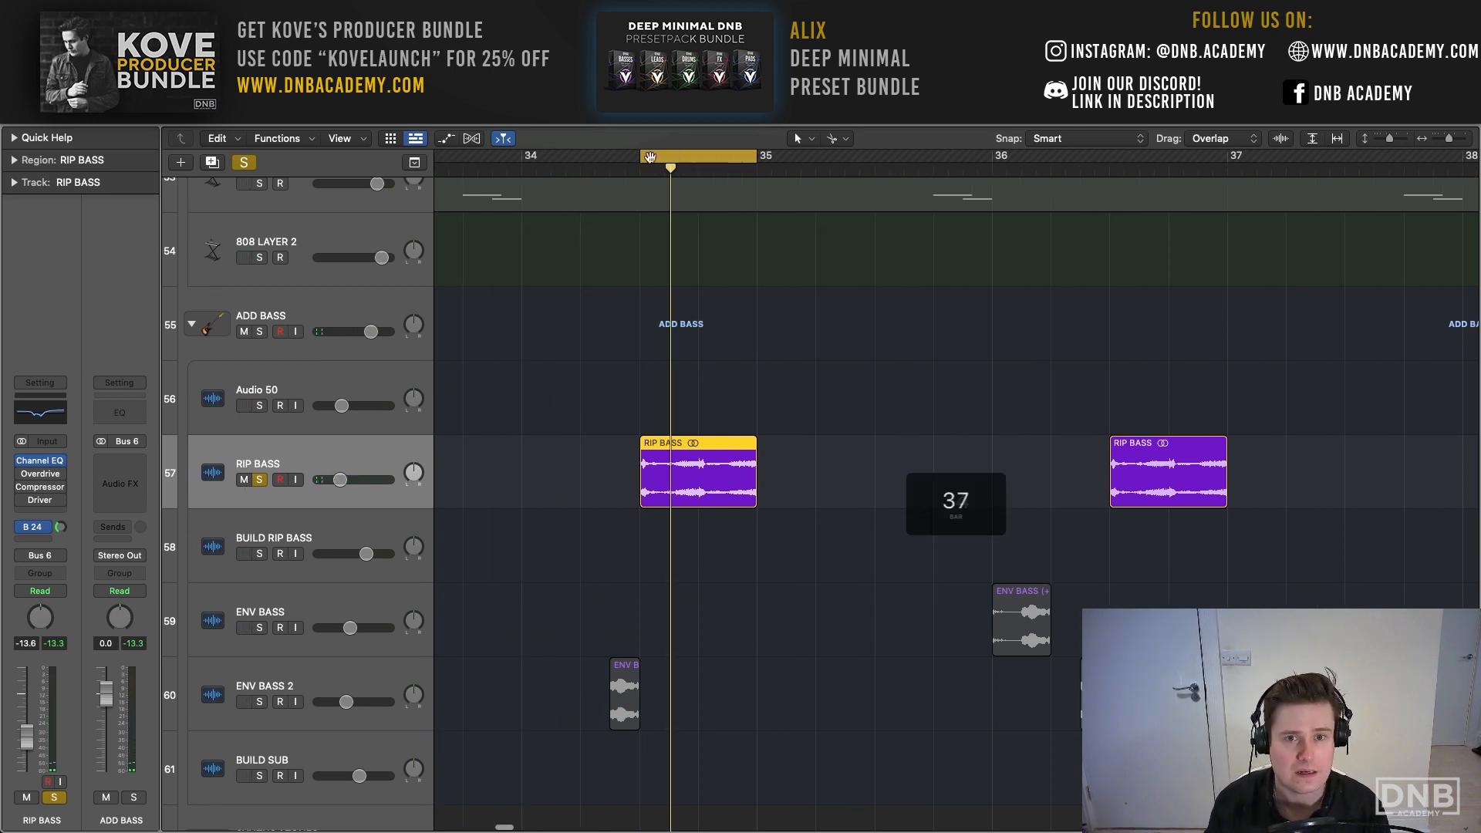
left_click_drag(641, 158, 523, 162)
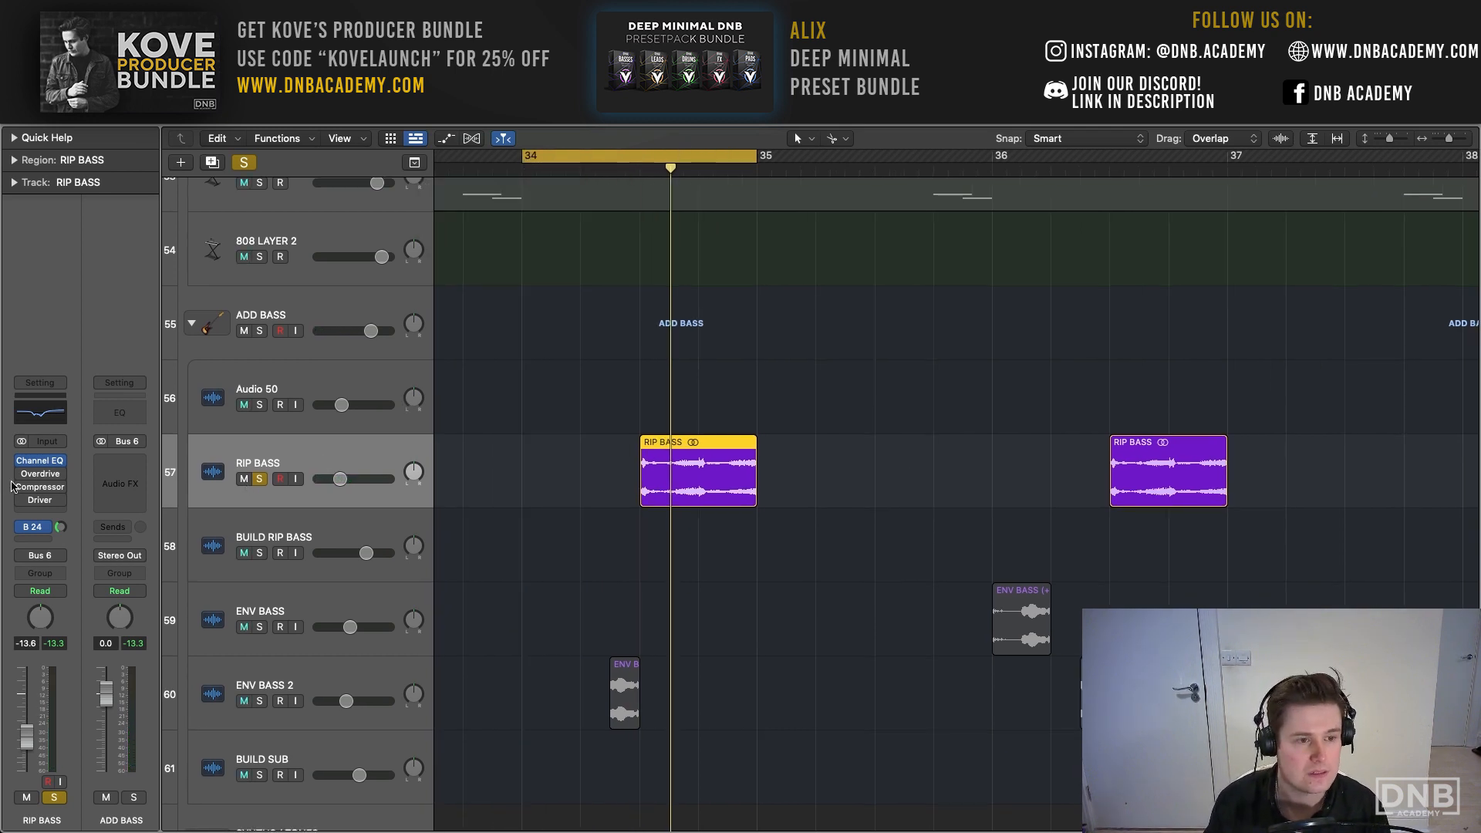
key("space")
left_click(39, 476)
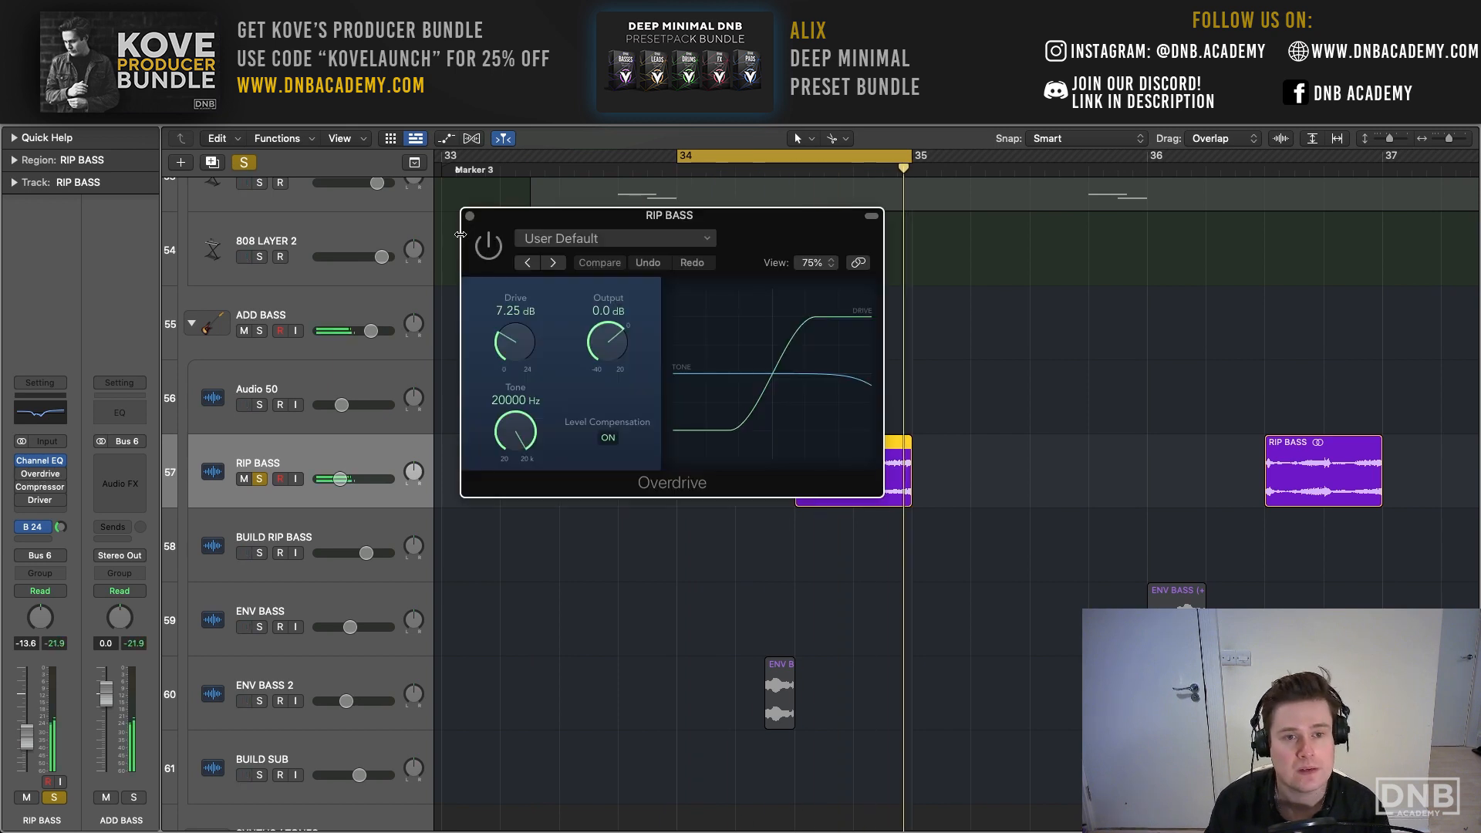
left_click_drag(428, 205, 370, 194)
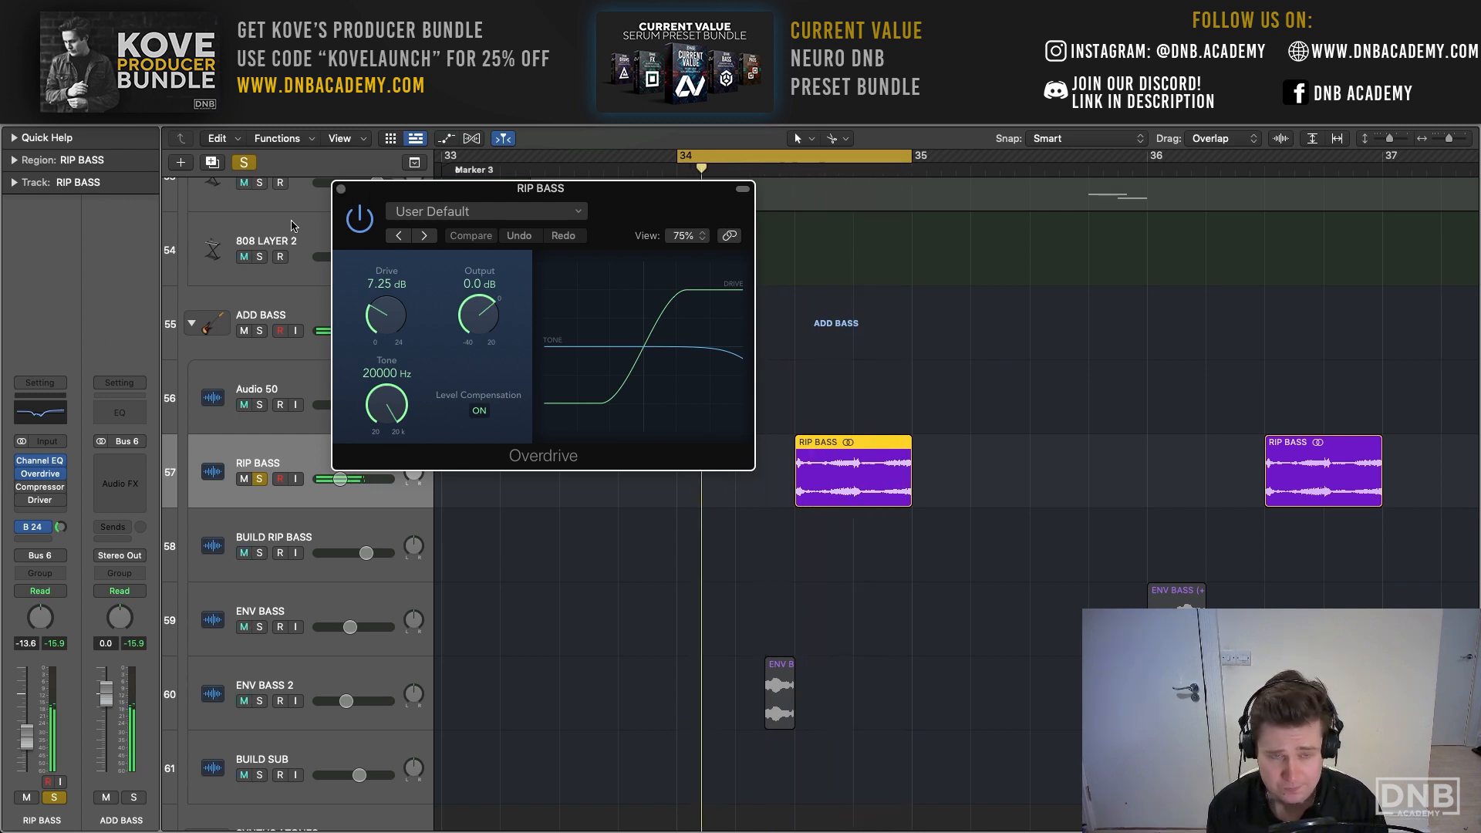
left_click(340, 188)
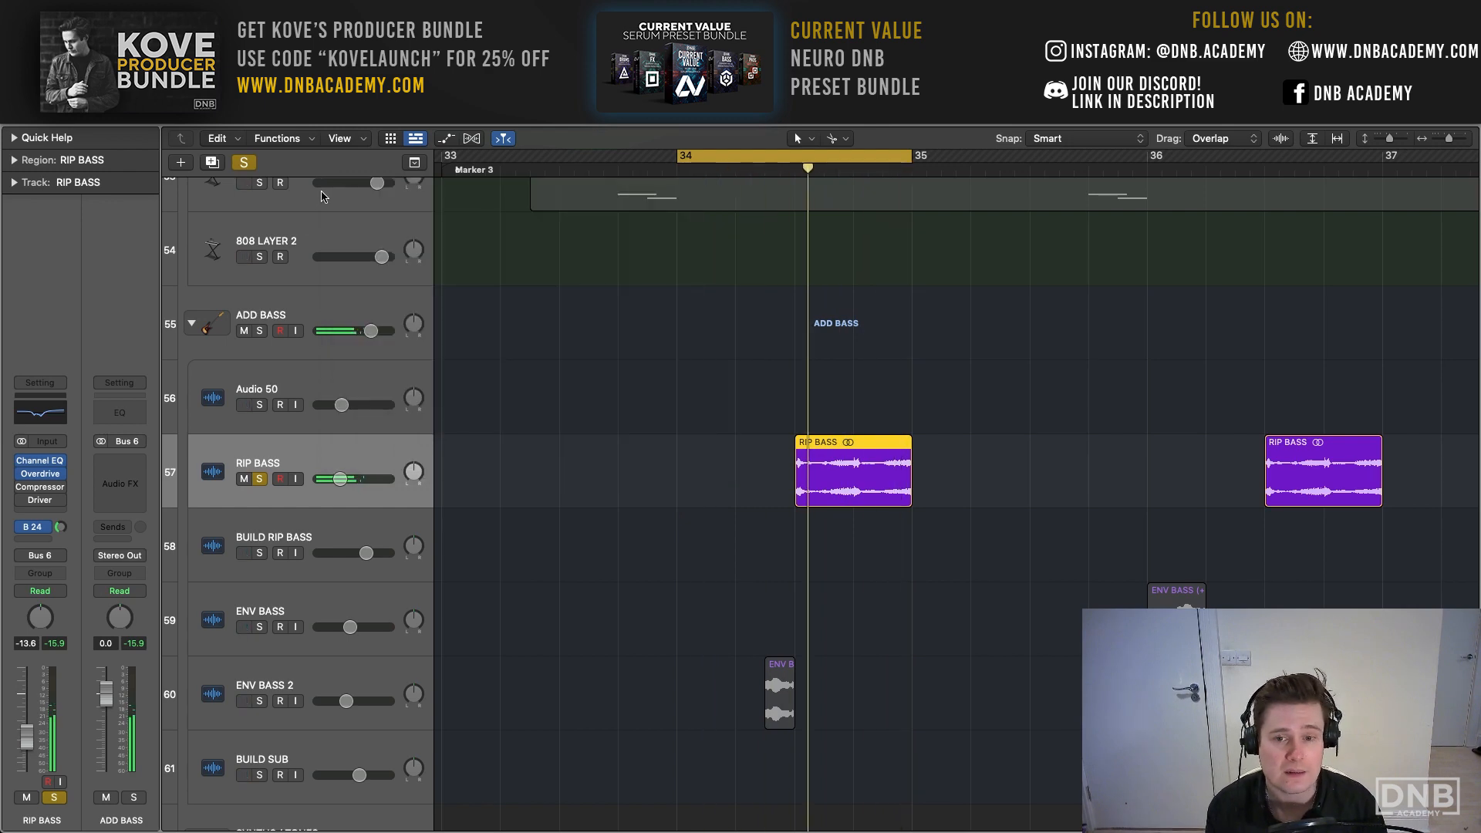
- Enable the Compressor on RIP BASS and watch its gain reduction meter during playback
left_click(41, 486)
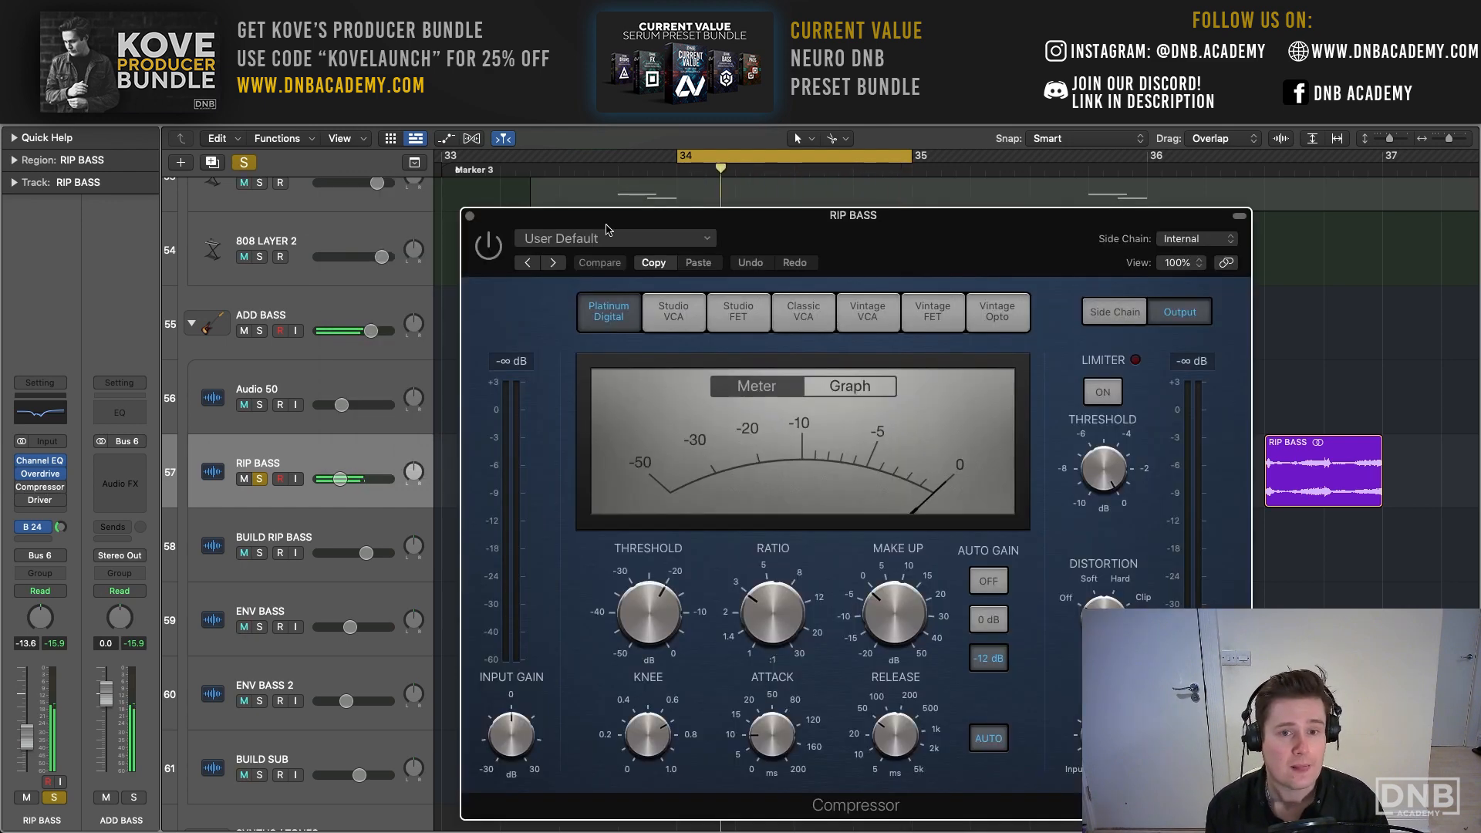
left_click_drag(607, 229, 245, 136)
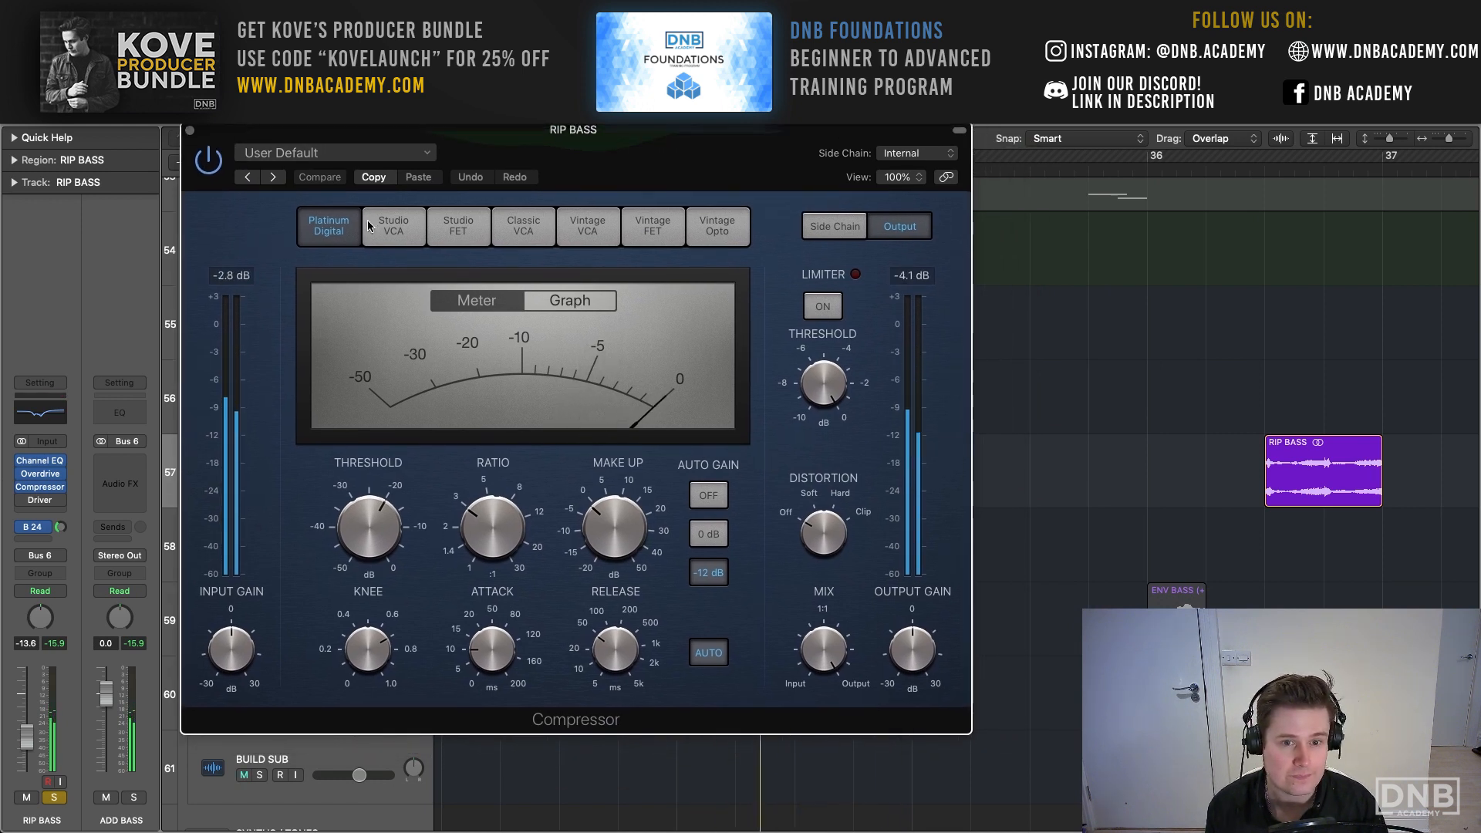
left_click(191, 132)
- Open the Driver plug-in on RIP BASS, compare the loop with it off and on, and leave it enabled
left_click(40, 500)
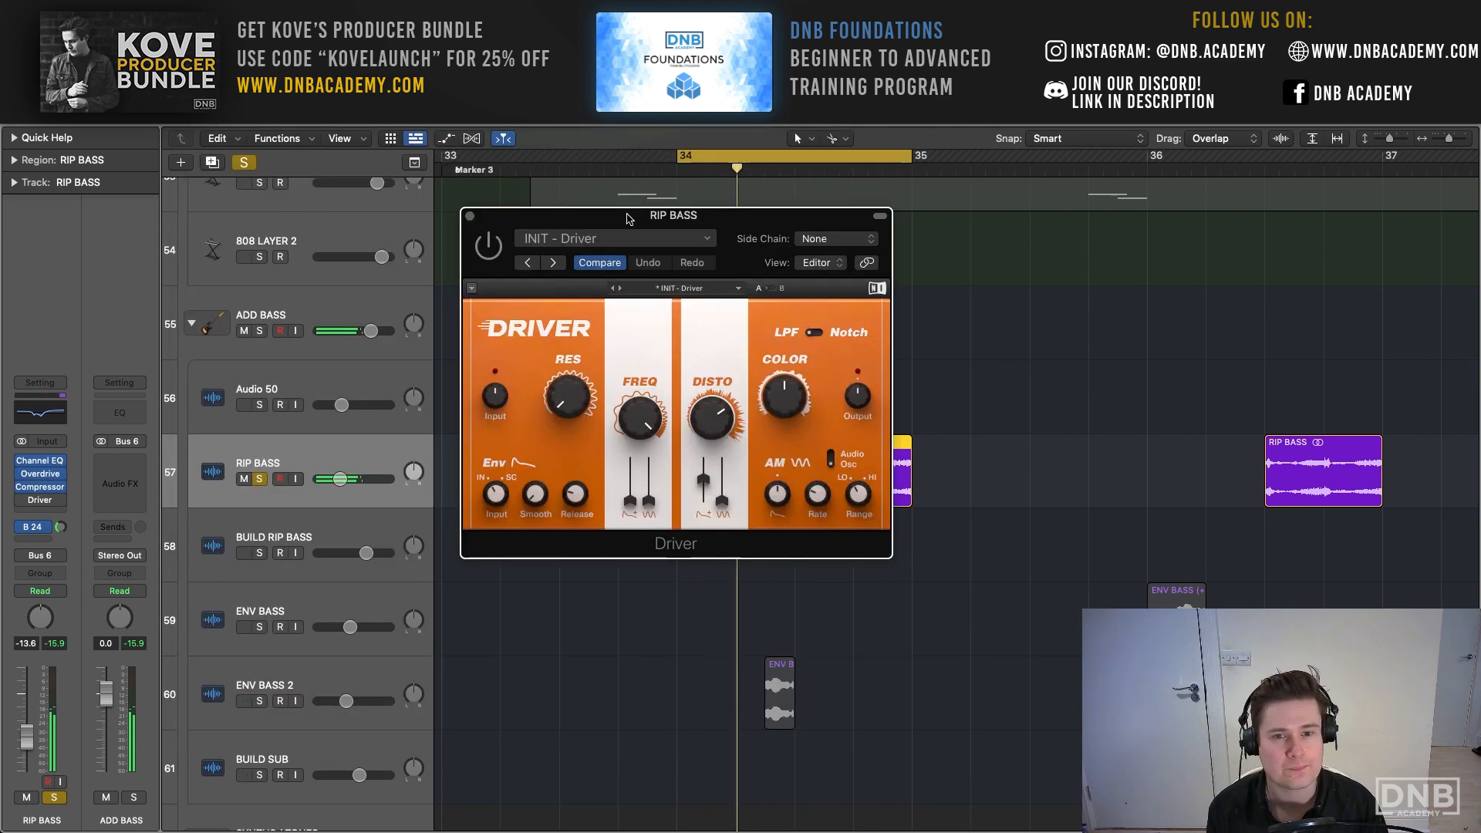
left_click_drag(572, 218, 289, 141)
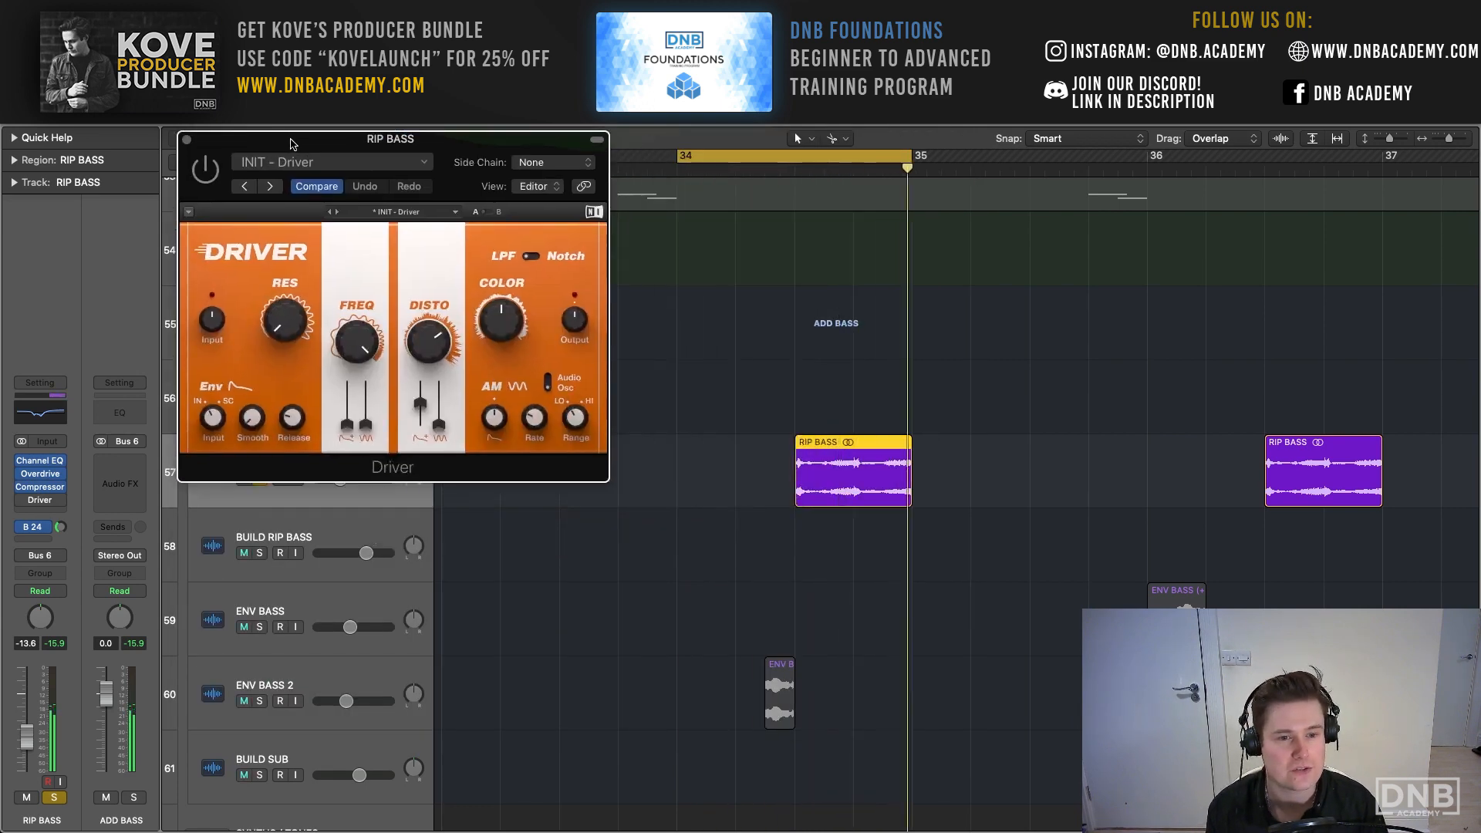
left_click(199, 169)
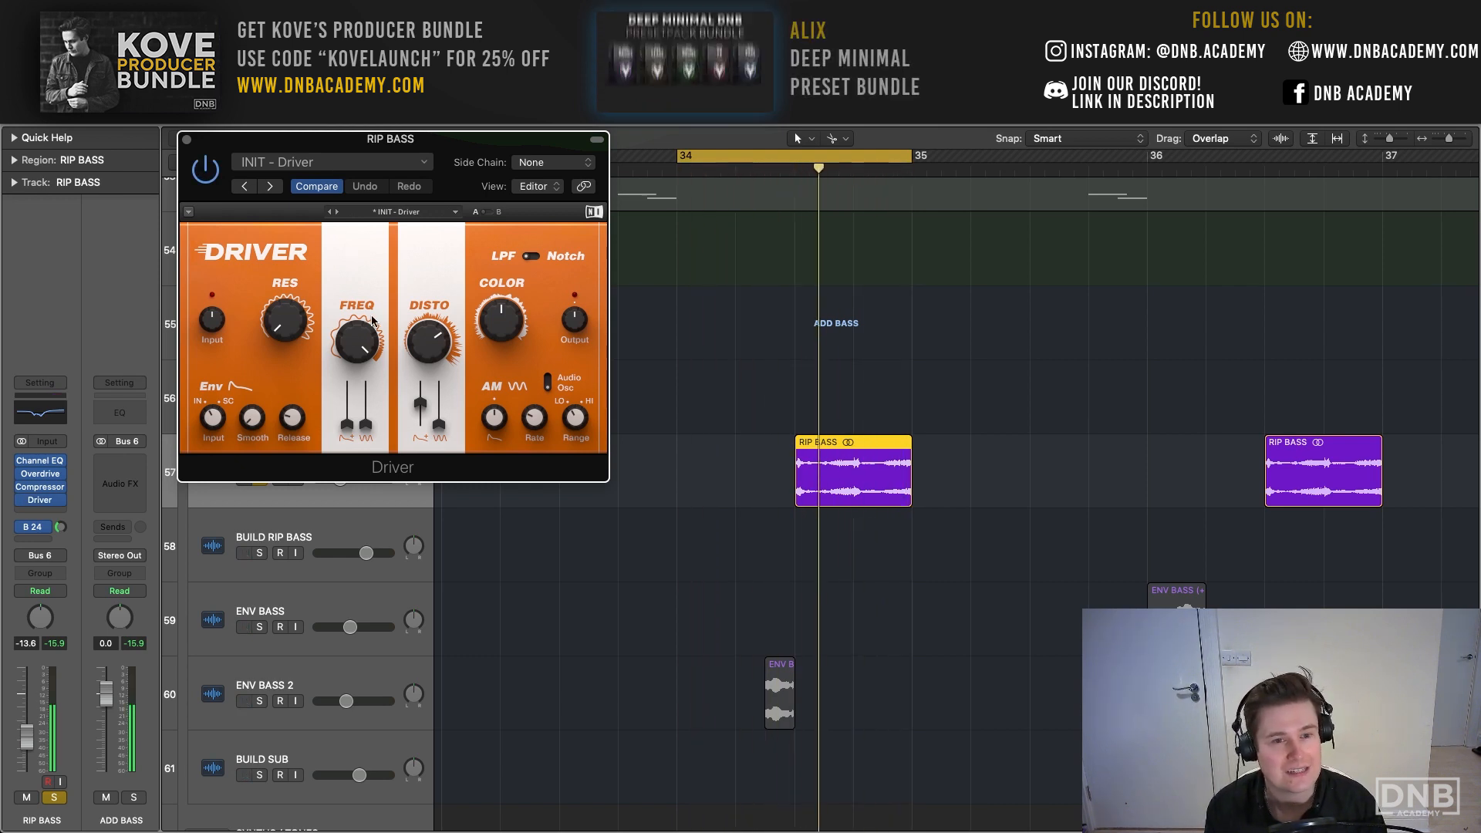
left_click(199, 168)
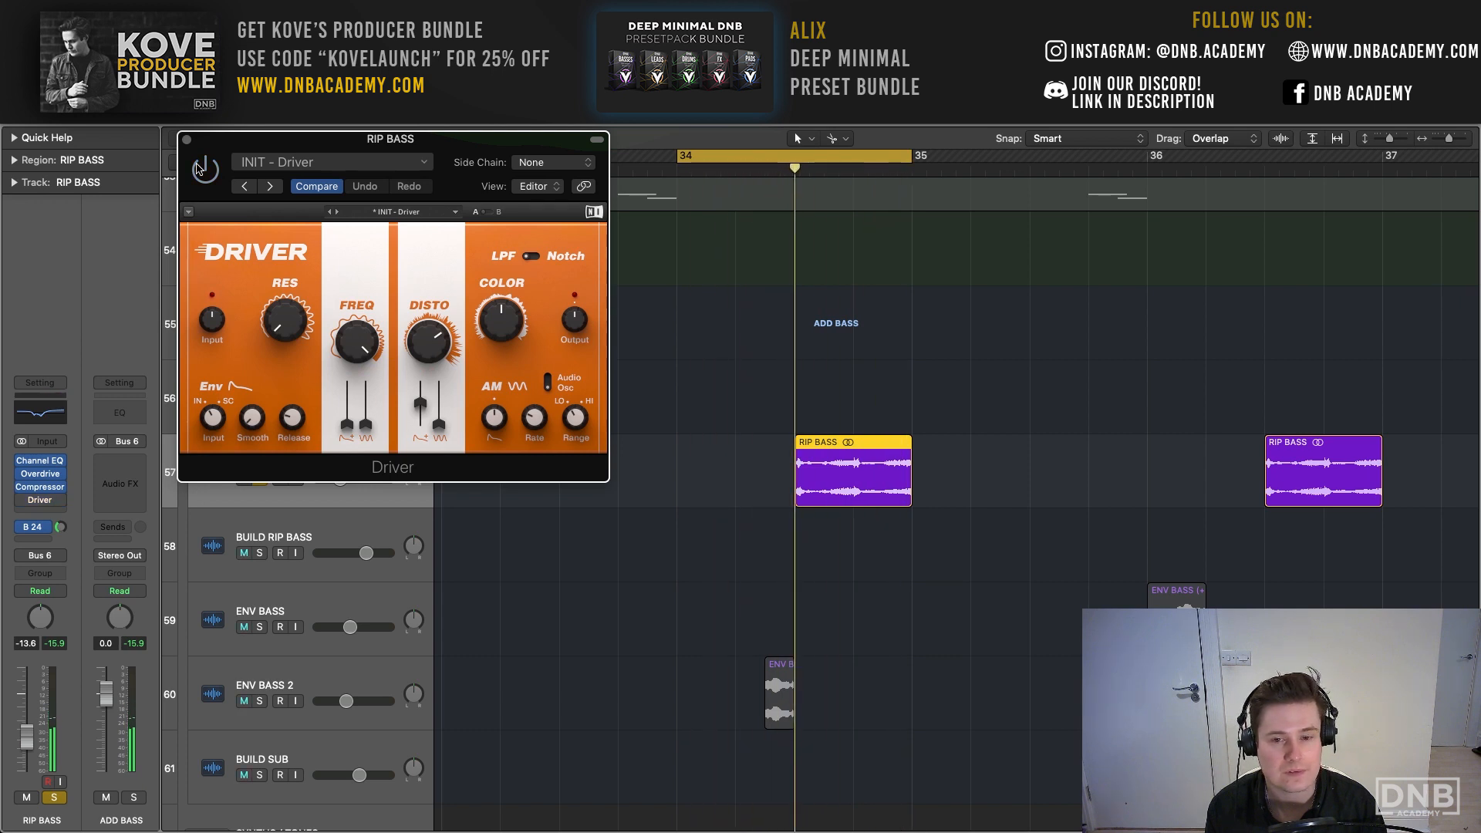
left_click(202, 168)
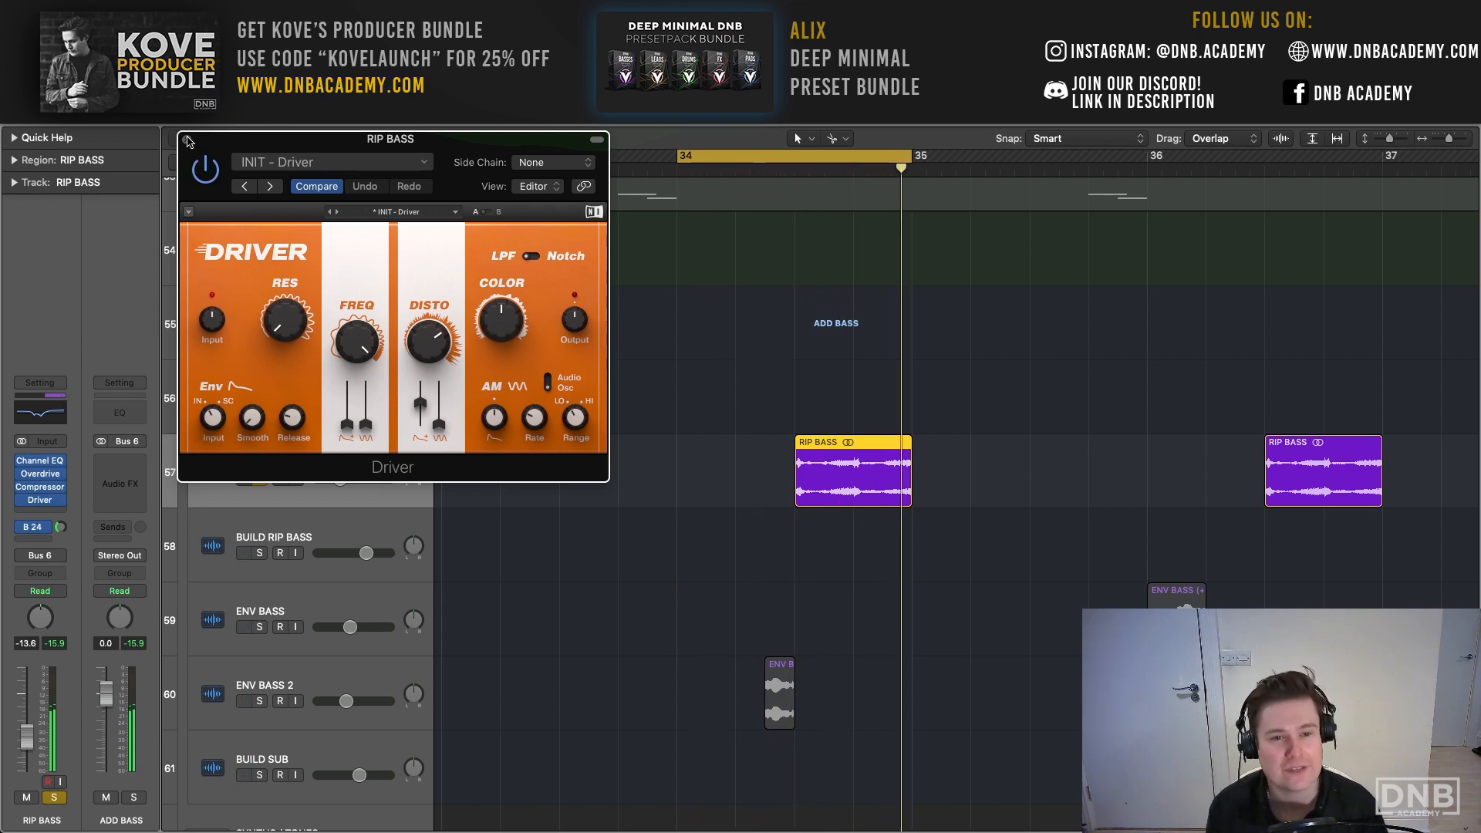
- Close the Driver plug-in, solo the MAIN BASS and ADD BASS groups together, and play them with the cycle range over bars 33 and 34
left_click(187, 140)
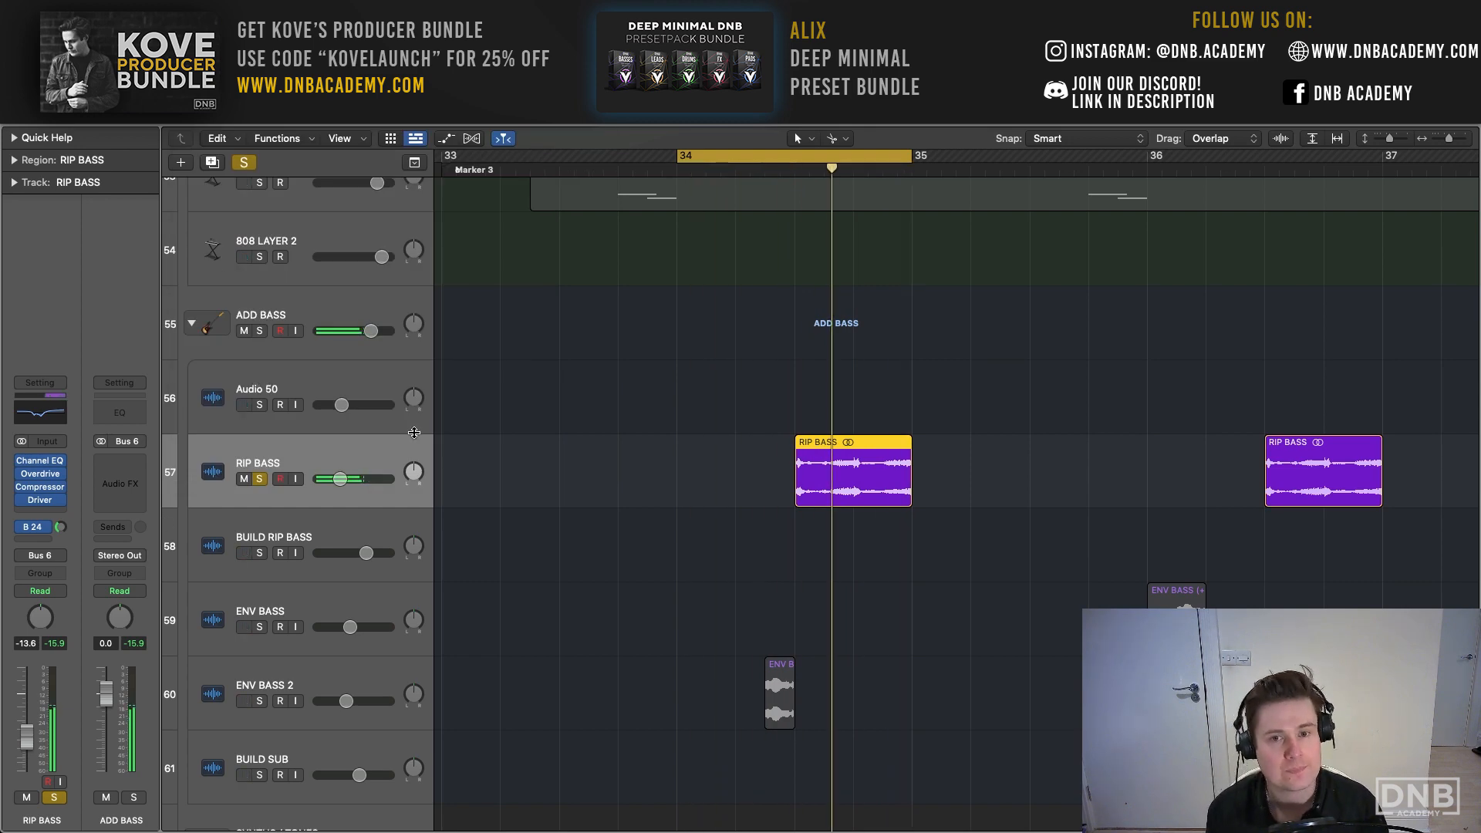
left_click_drag(1392, 140, 1384, 140)
scroll(539, 381, "up", 1)
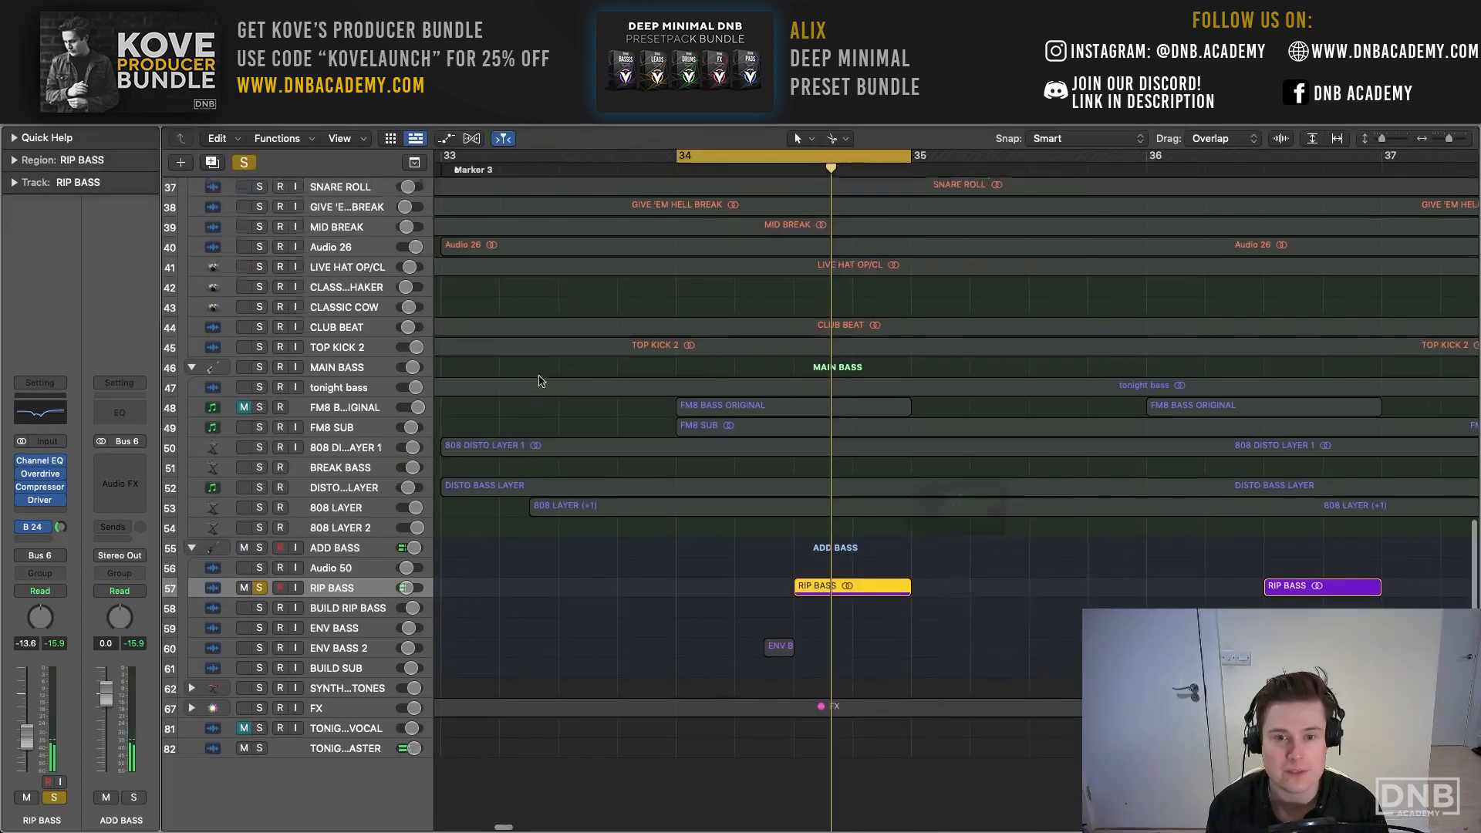
left_click(244, 162)
left_click(259, 369)
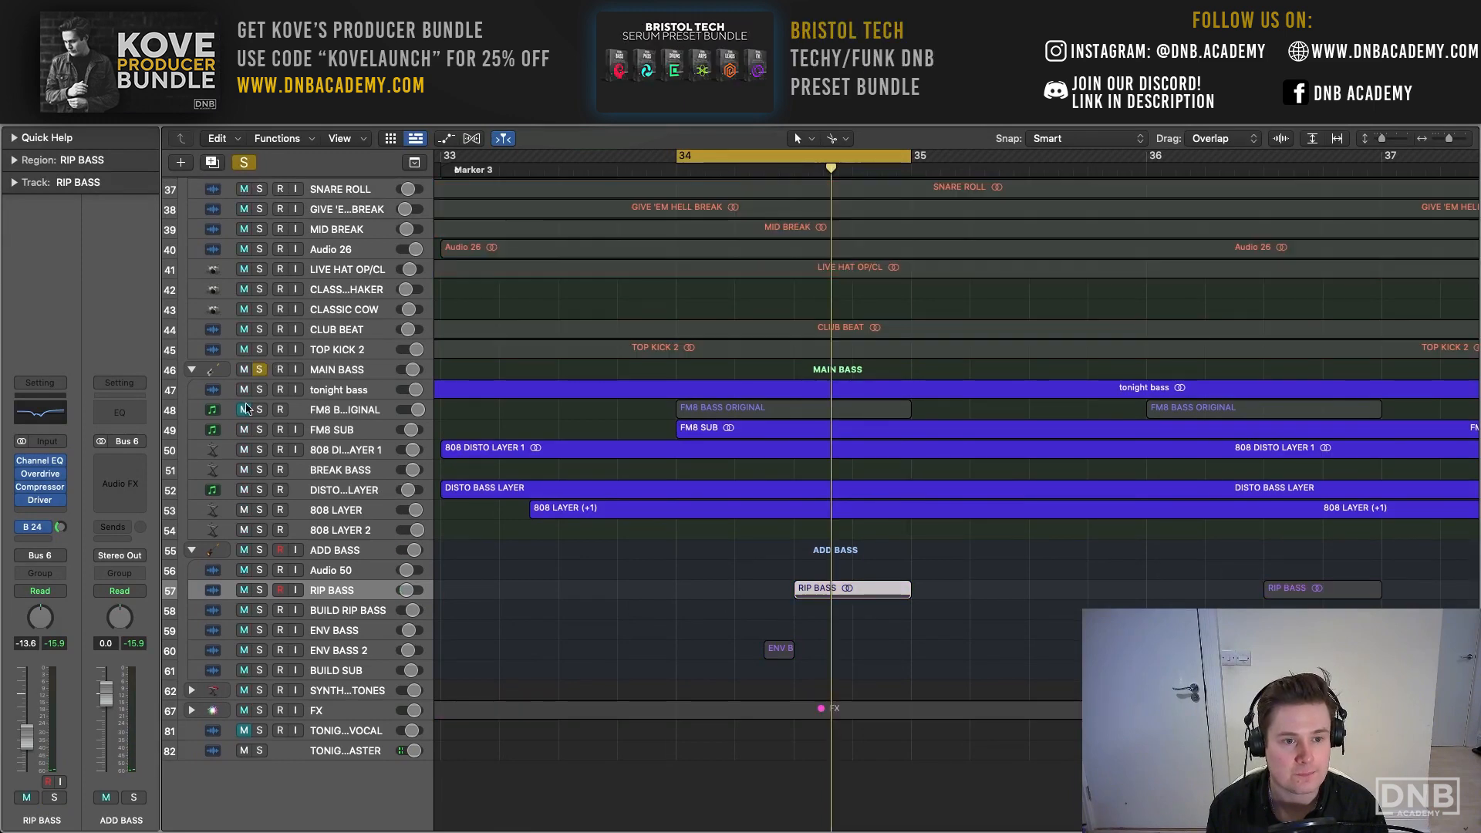
scroll(261, 540, "up", 1)
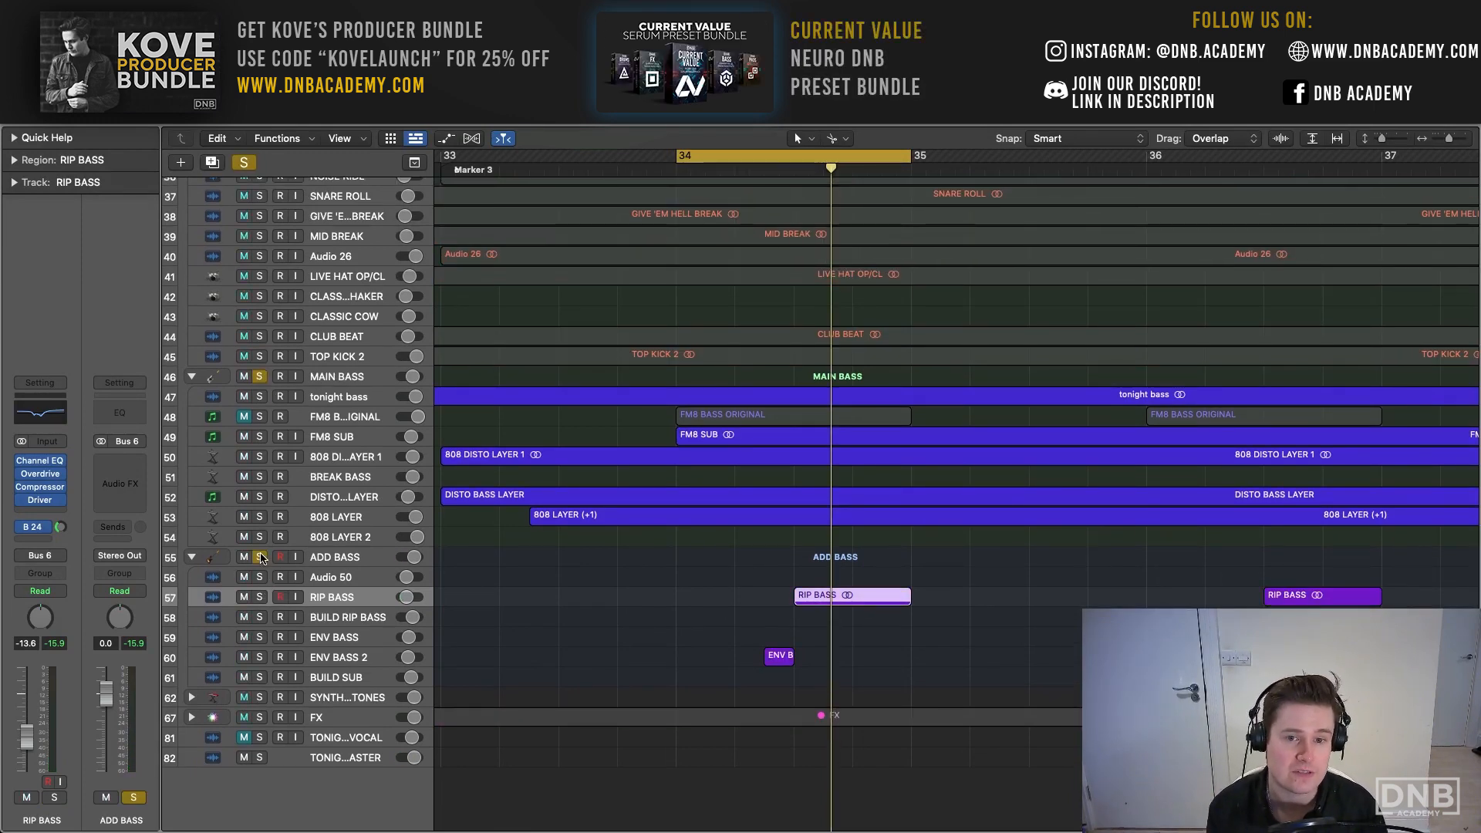
key("space")
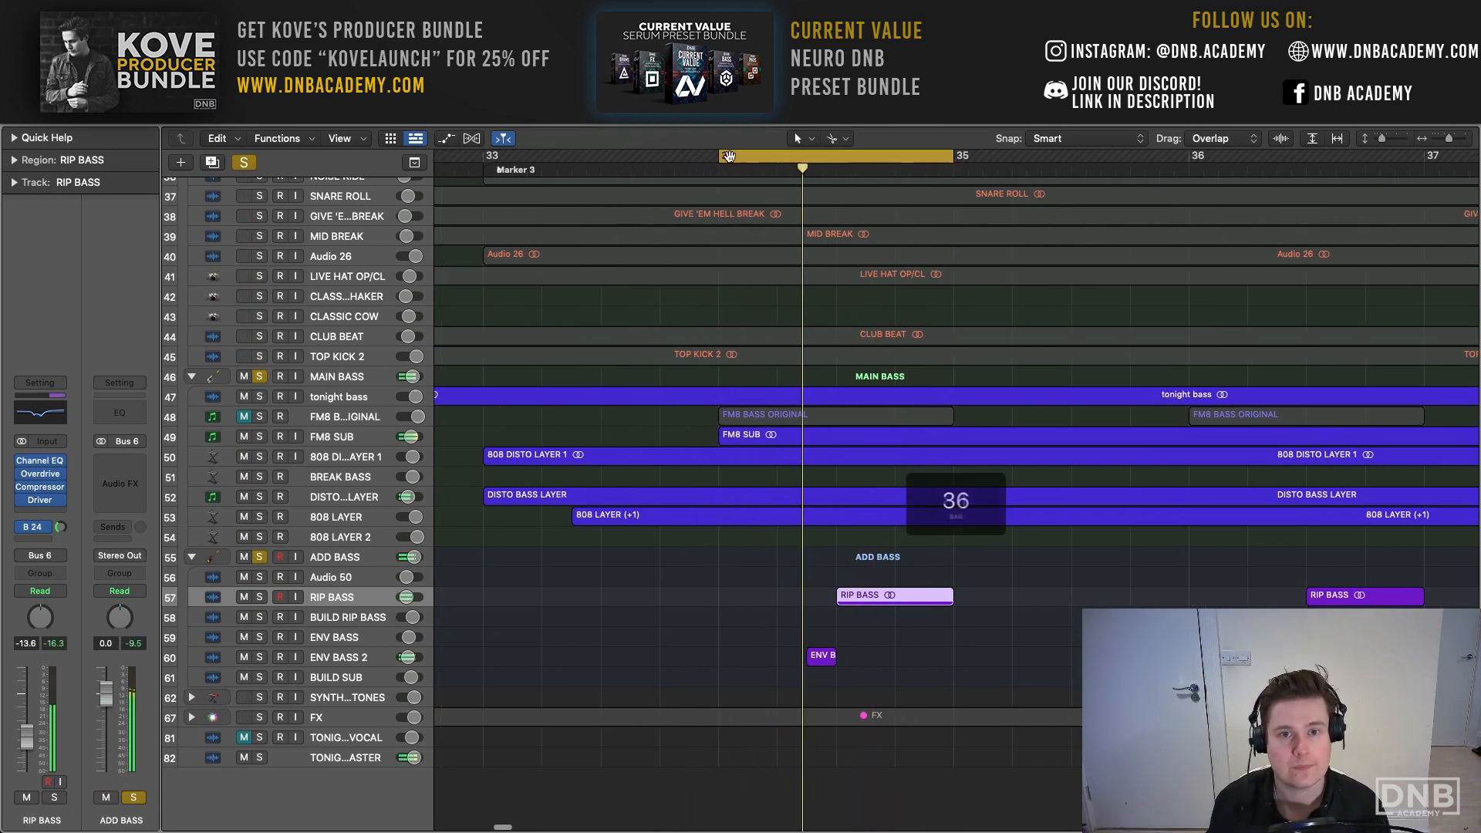
left_click_drag(684, 156, 476, 192)
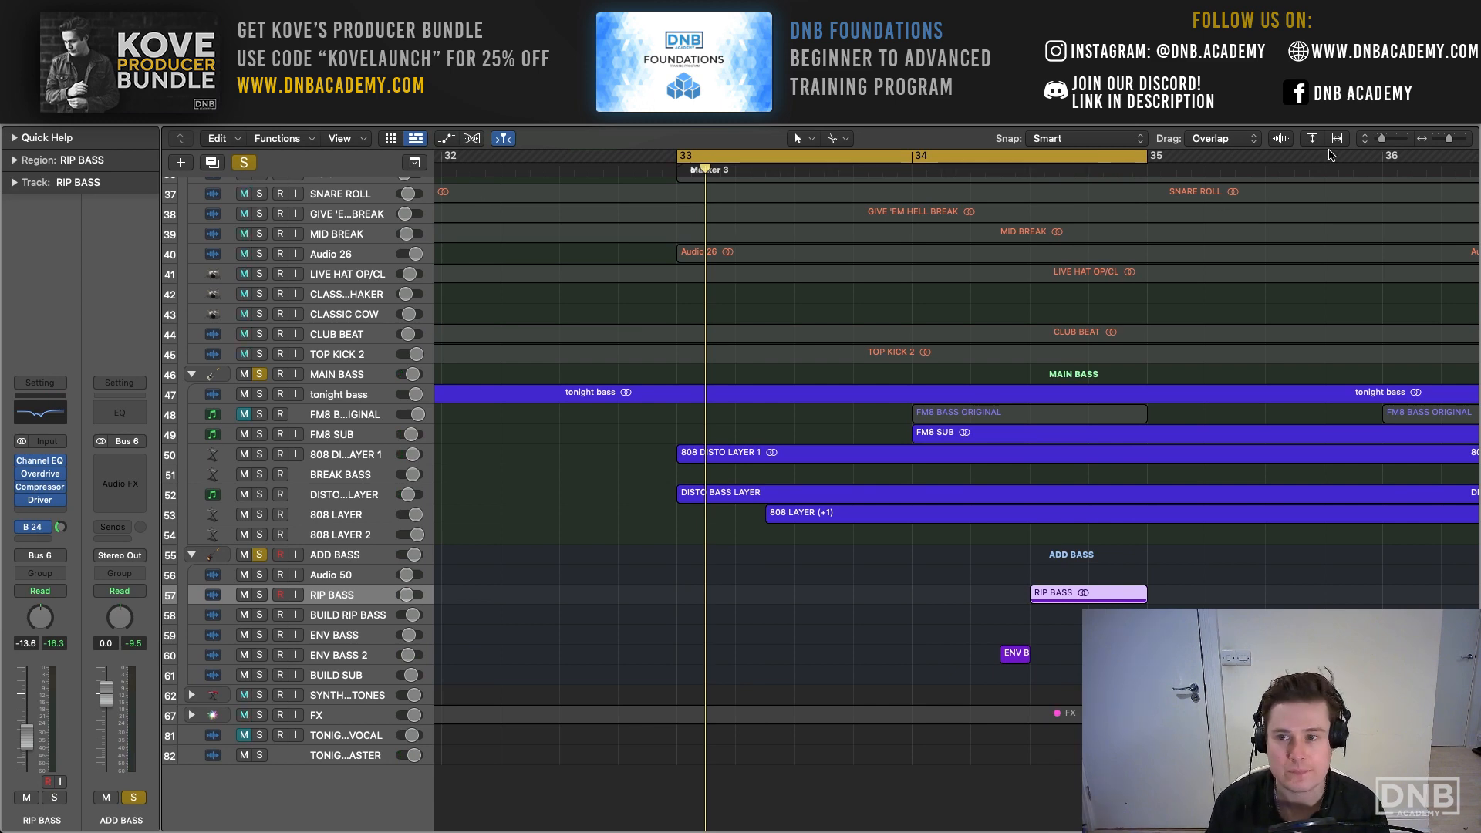
- Clear all solos so that every group plays again, with the bass tracks in view
left_click(1378, 141)
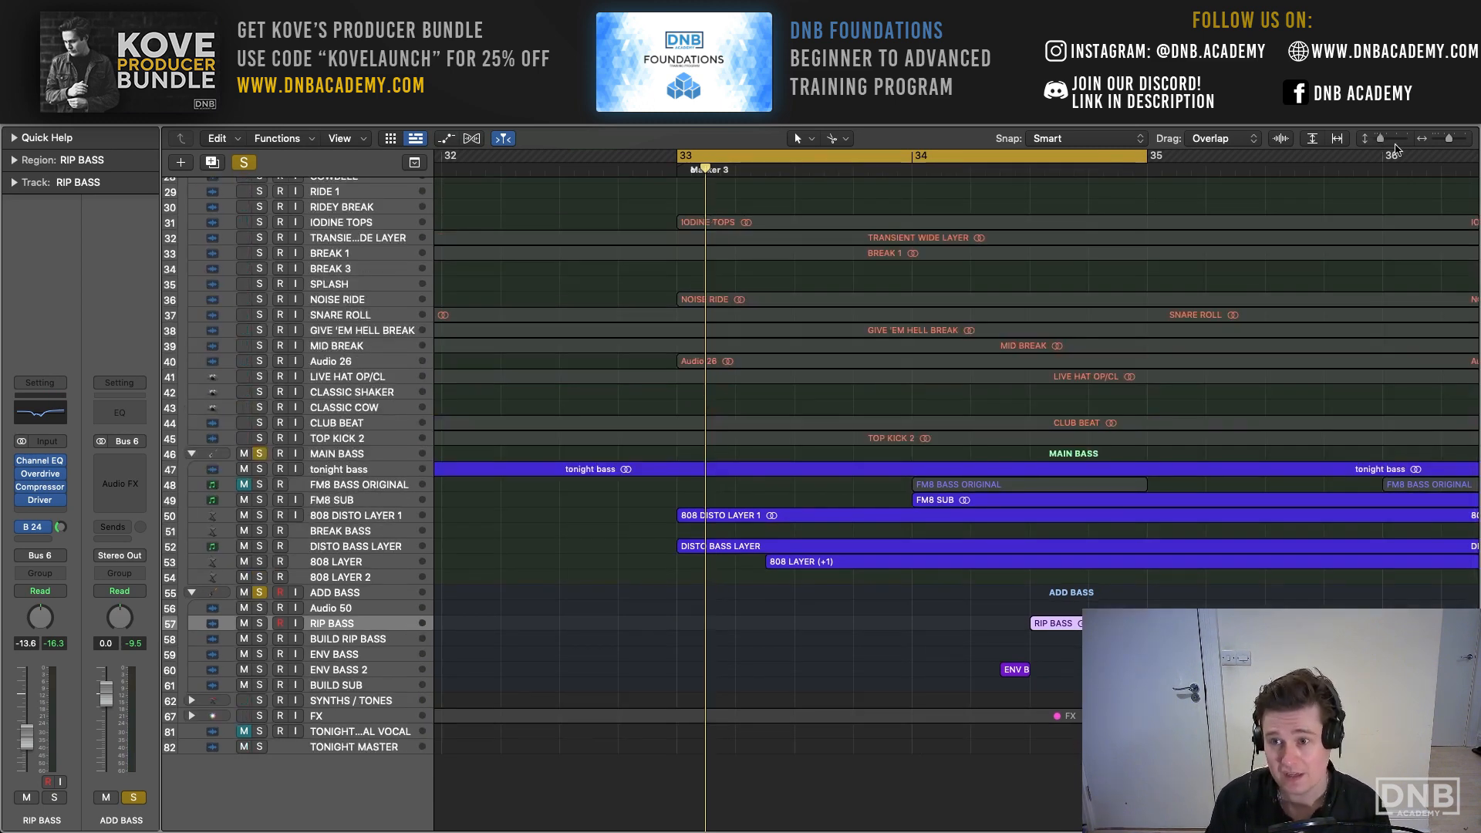
left_click_drag(1380, 141, 1386, 141)
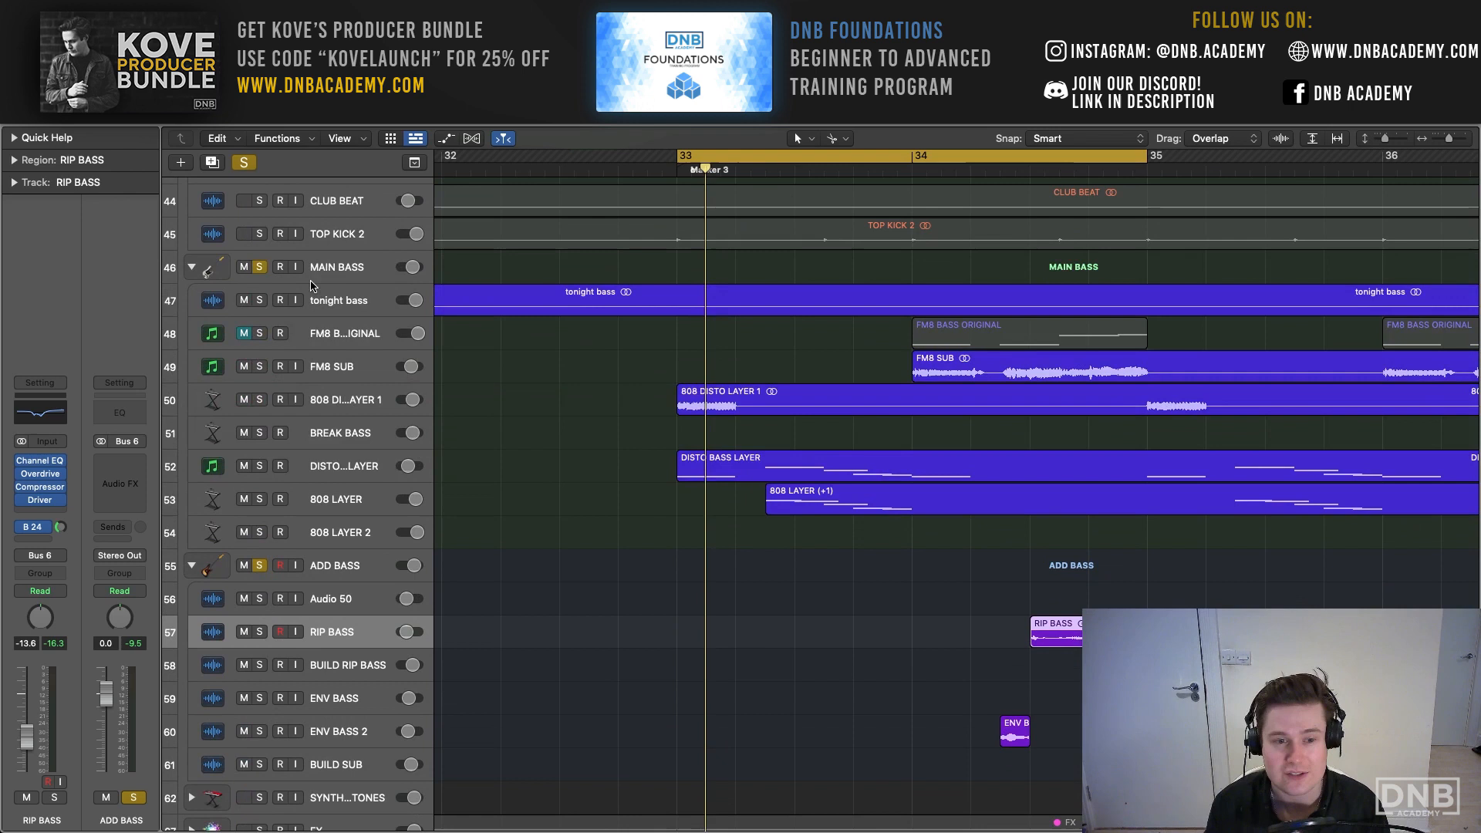
left_click(244, 163)
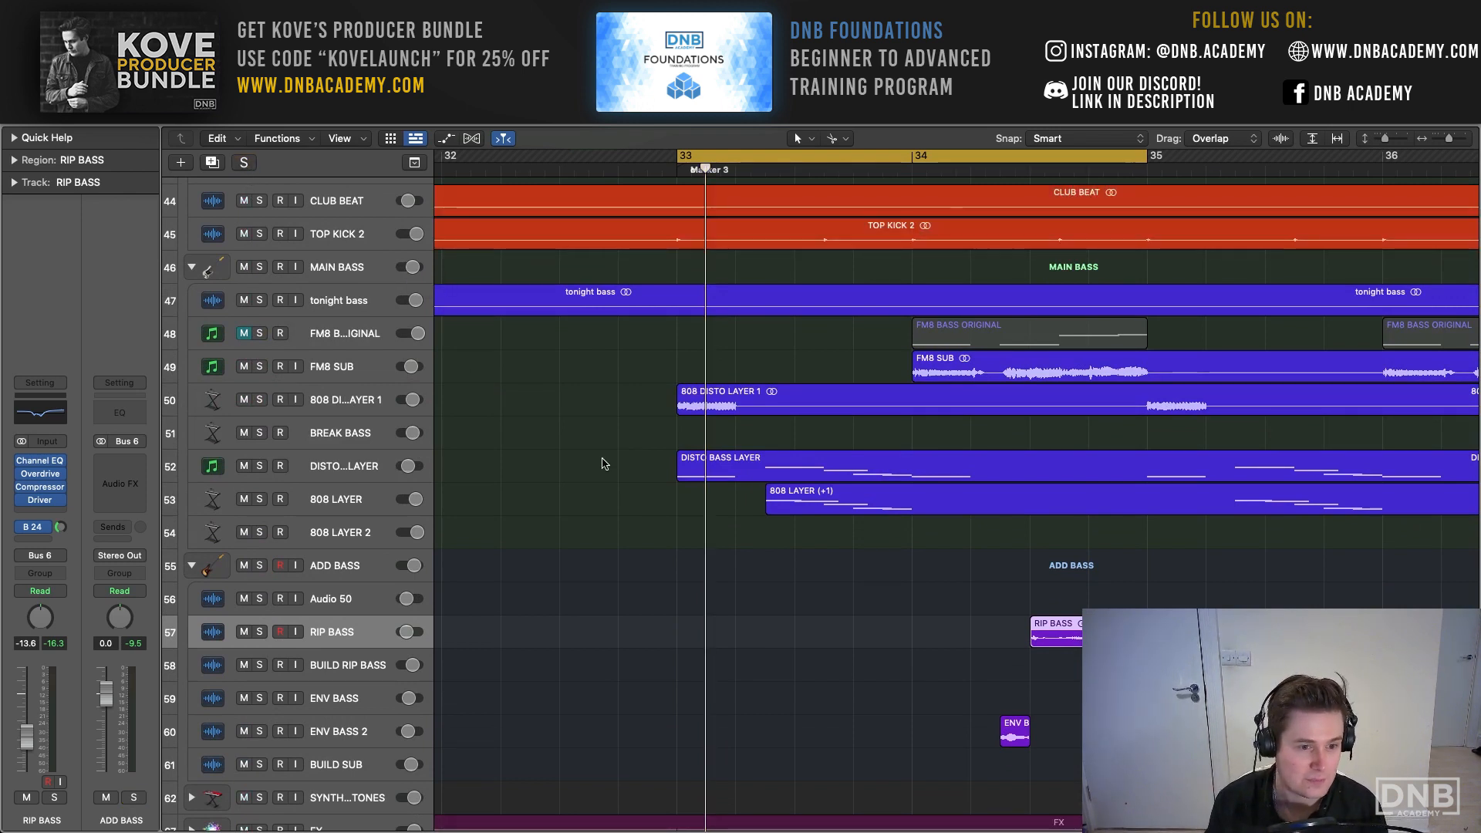
scroll(604, 464, "down", 3)
scroll(604, 478, "right", 3)
- Select the RIP BASS track and check the Pedalboard plug-in on the aux channel fed by its Bus 24 send
left_click(369, 482)
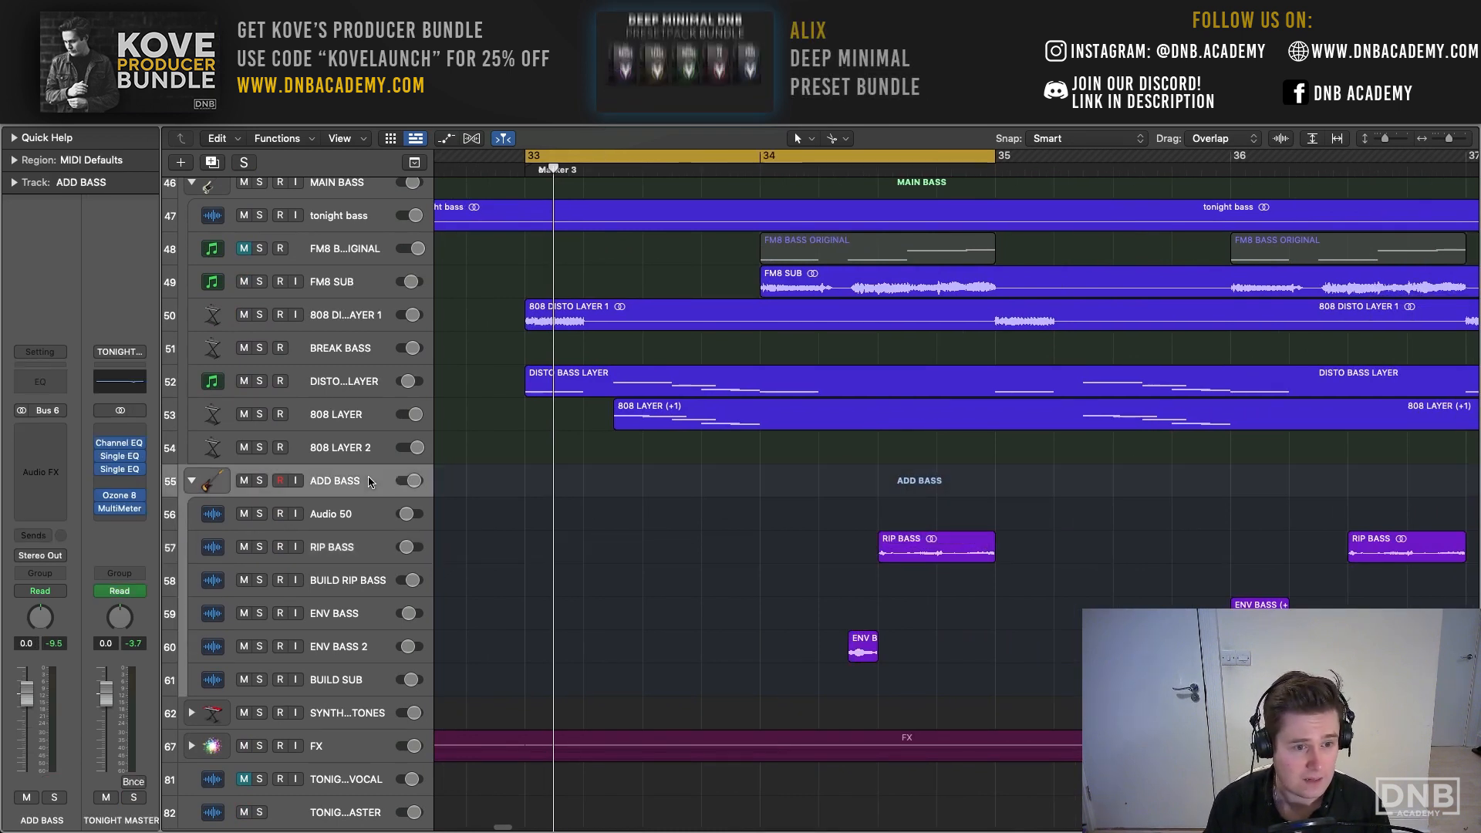
left_click(364, 678)
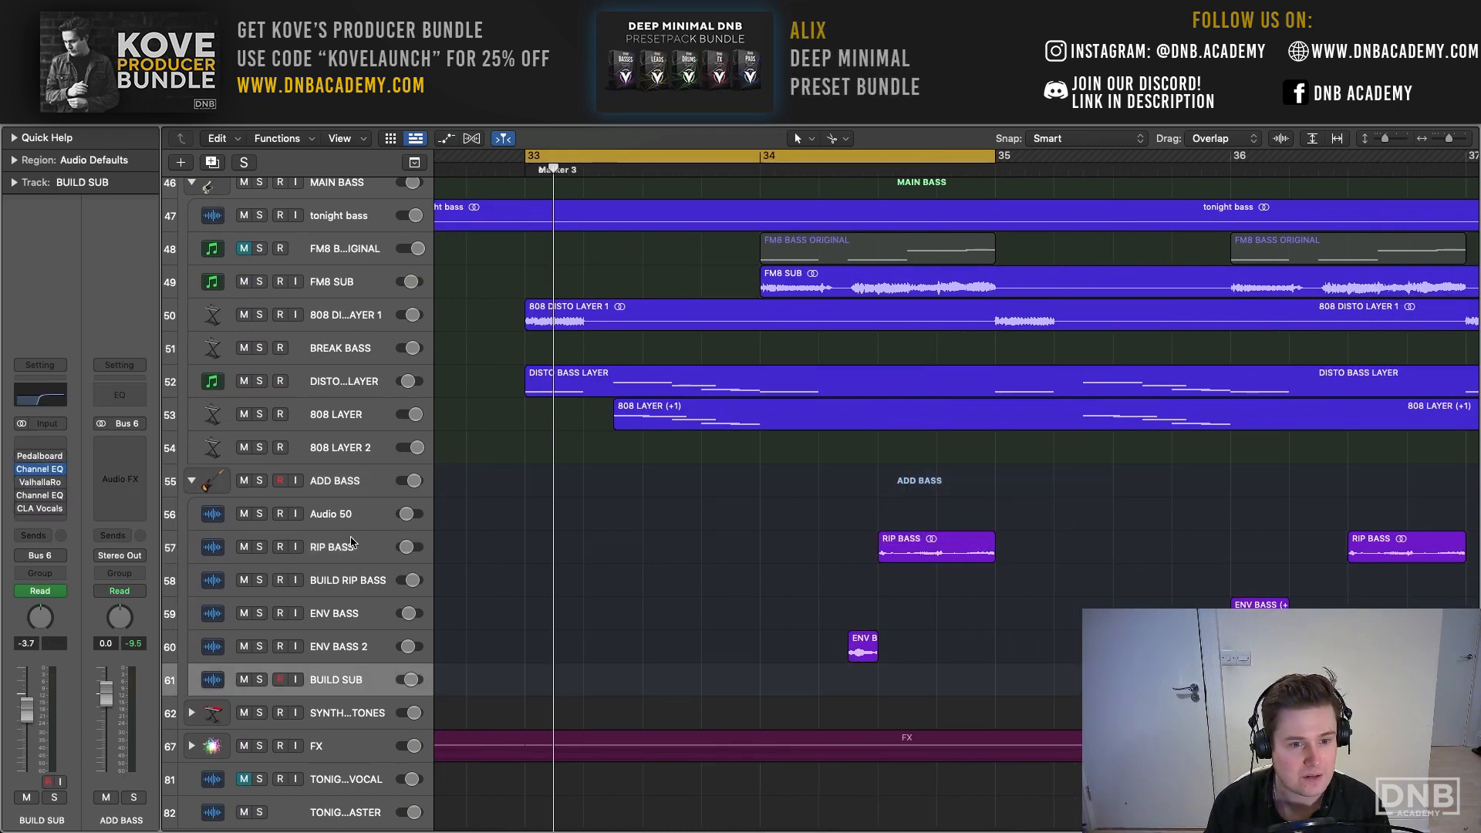
left_click(351, 543)
left_click(48, 528)
left_click(63, 485)
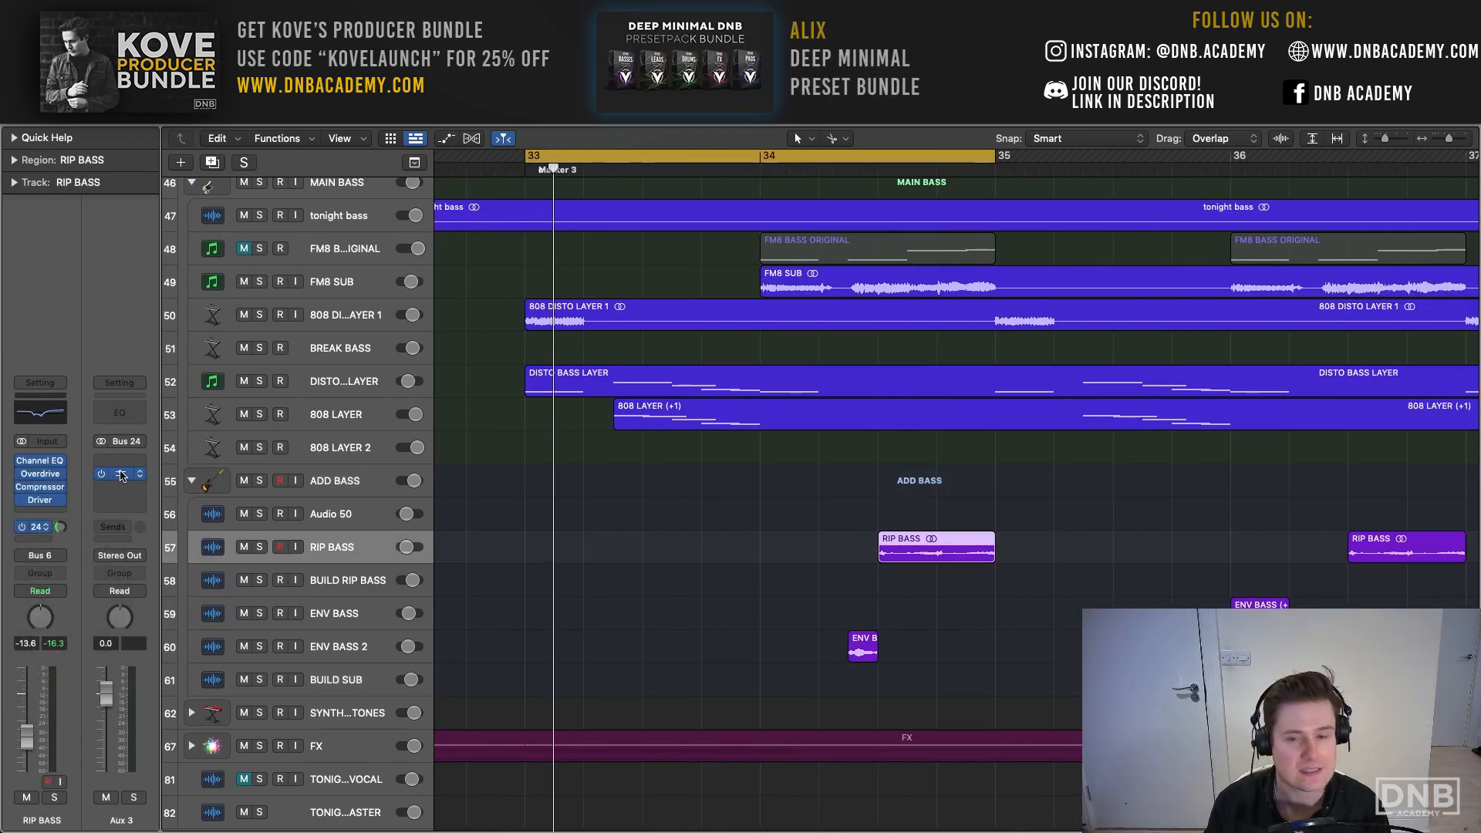
left_click(121, 475)
left_click(470, 217)
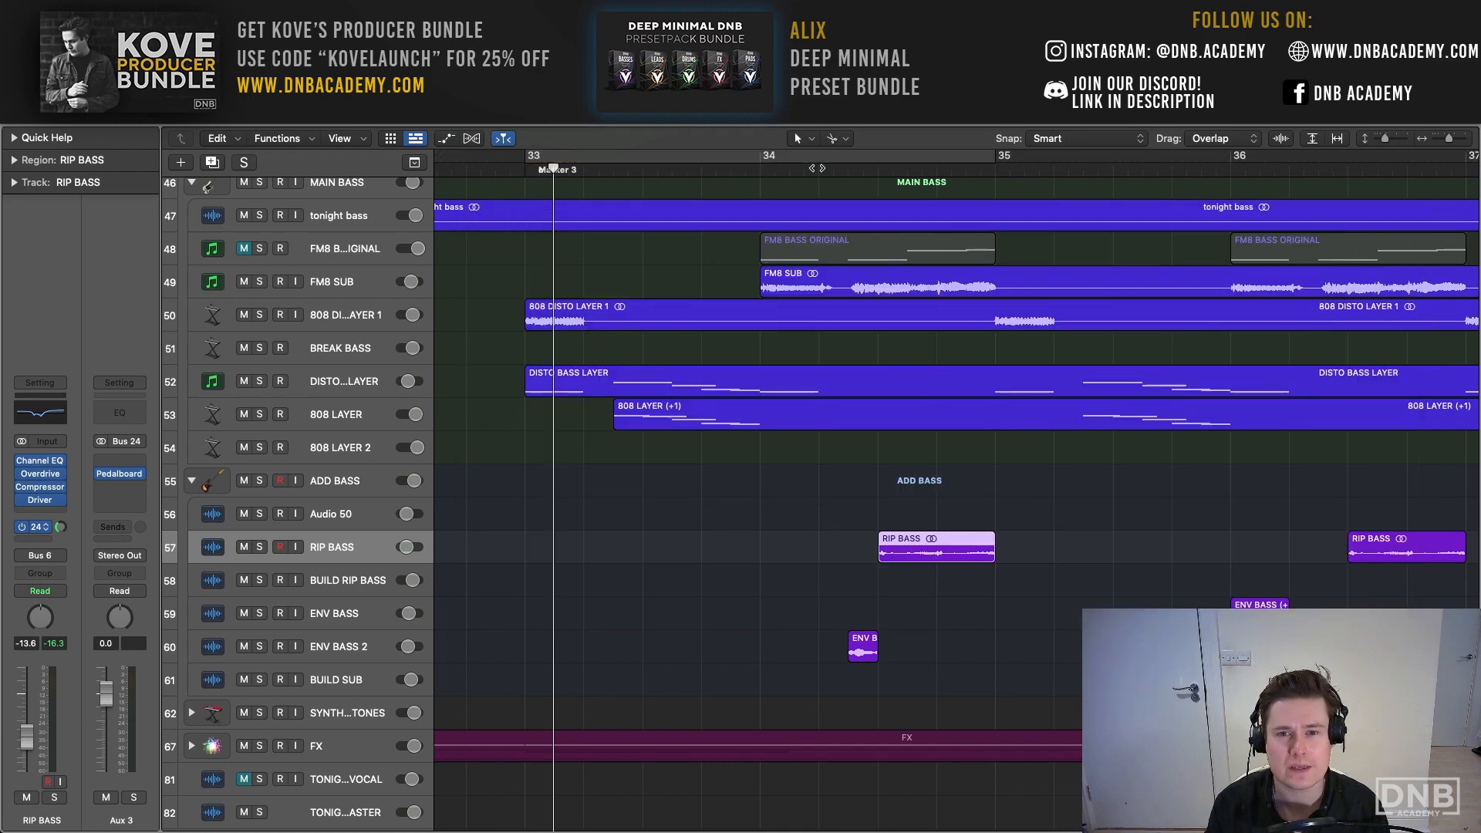
- Set the cycle range to bar 34 and play it with RIP BASS soloed
left_click_drag(764, 159, 991, 160)
key("s")
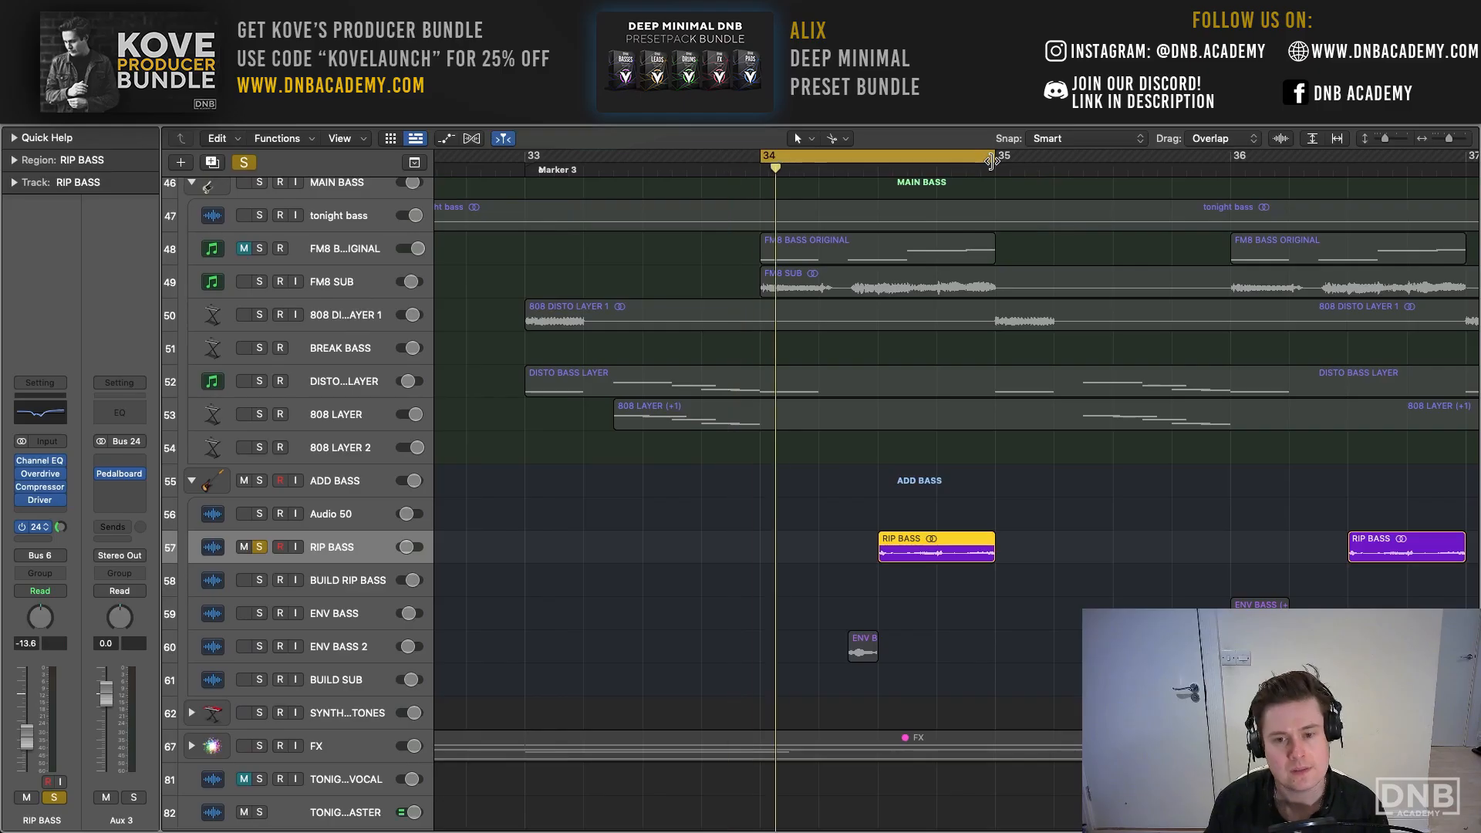
left_click(97, 474)
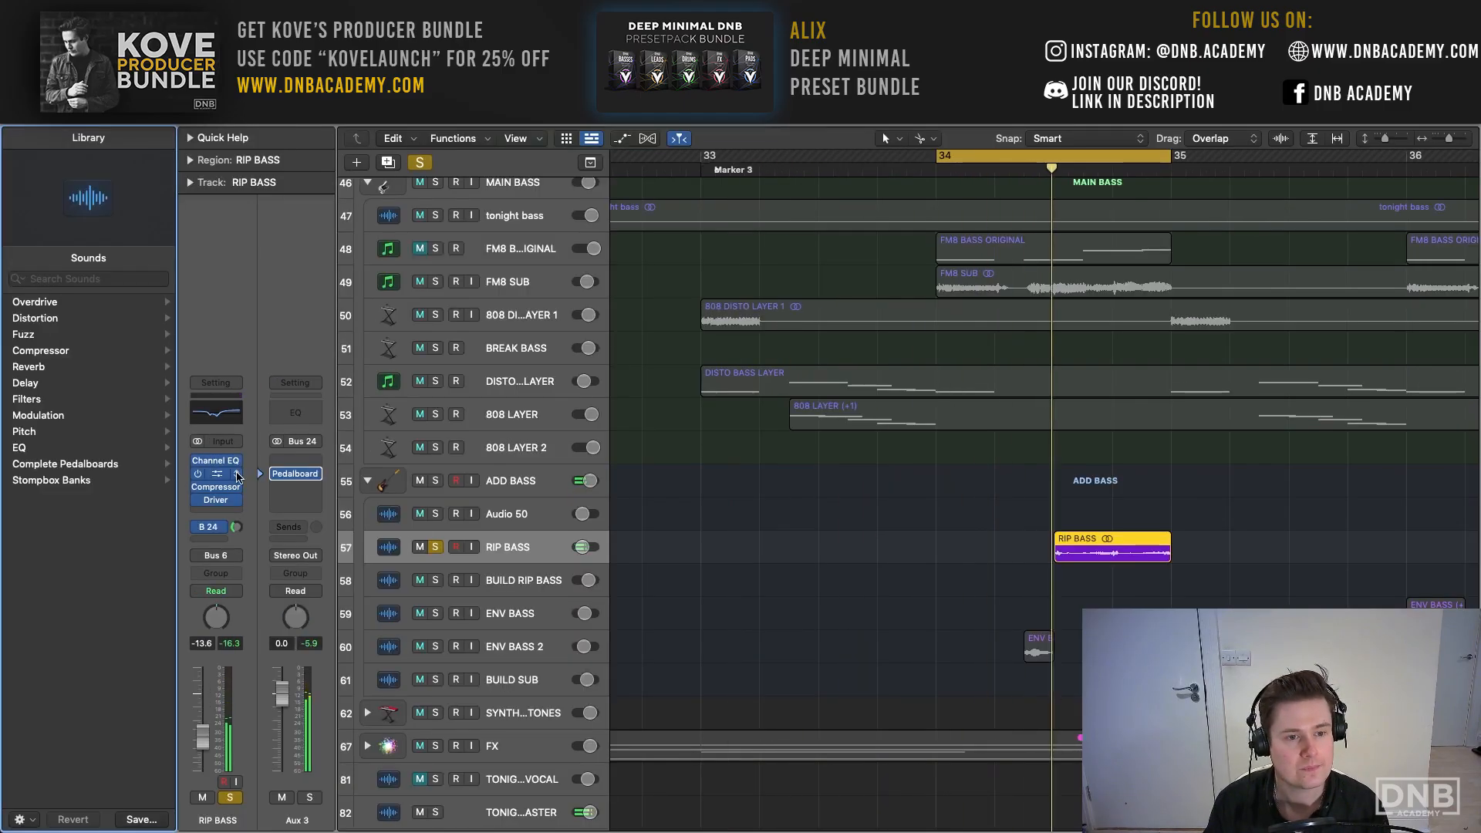
key("y")
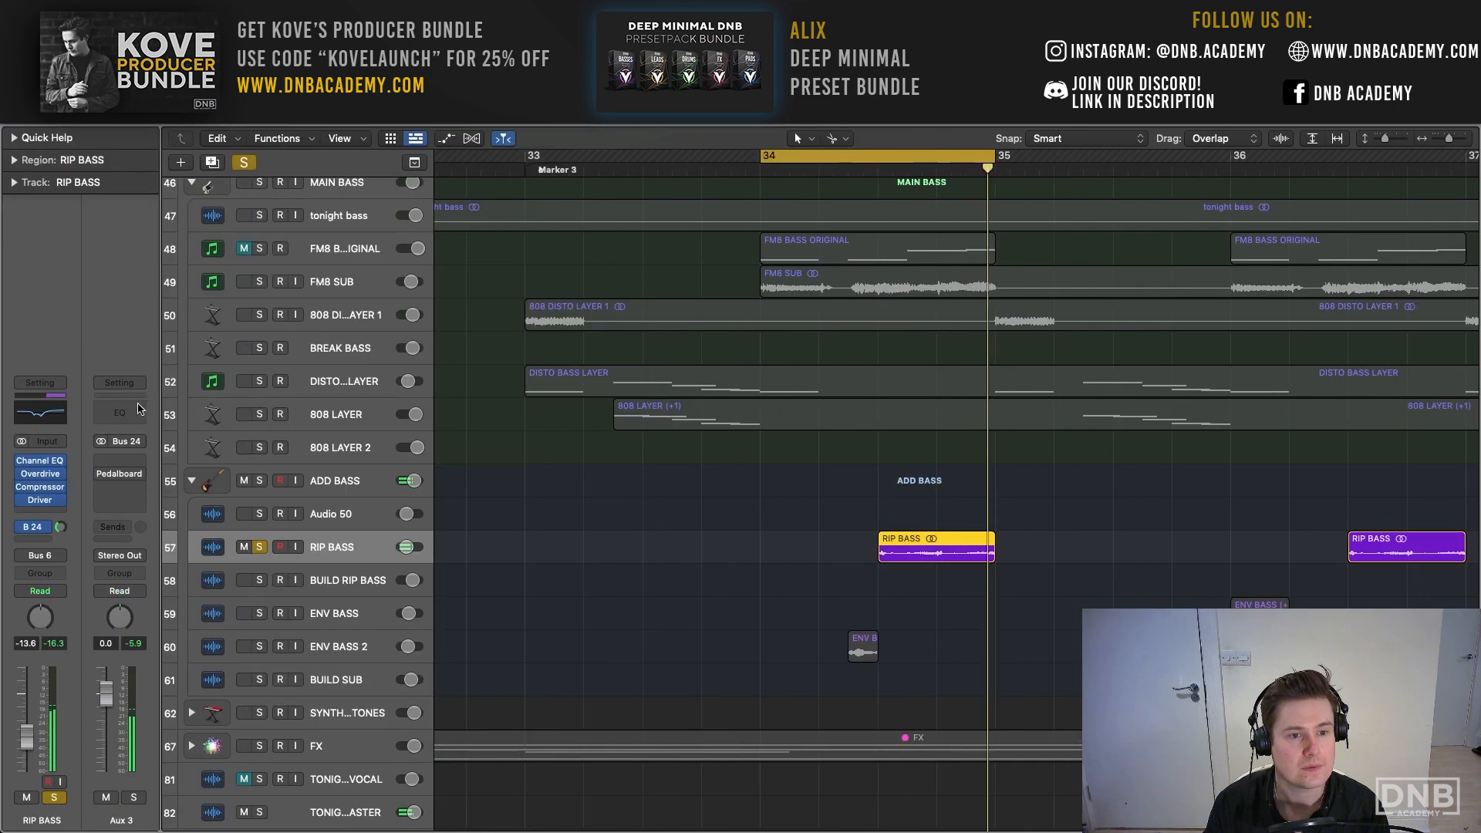
- Open the Pedalboard on the Bus 24 aux during playback, look at its Rawk! Distortion pedal and the pedal collection, and close it
left_click(119, 474)
left_click_drag(727, 206, 364, 126)
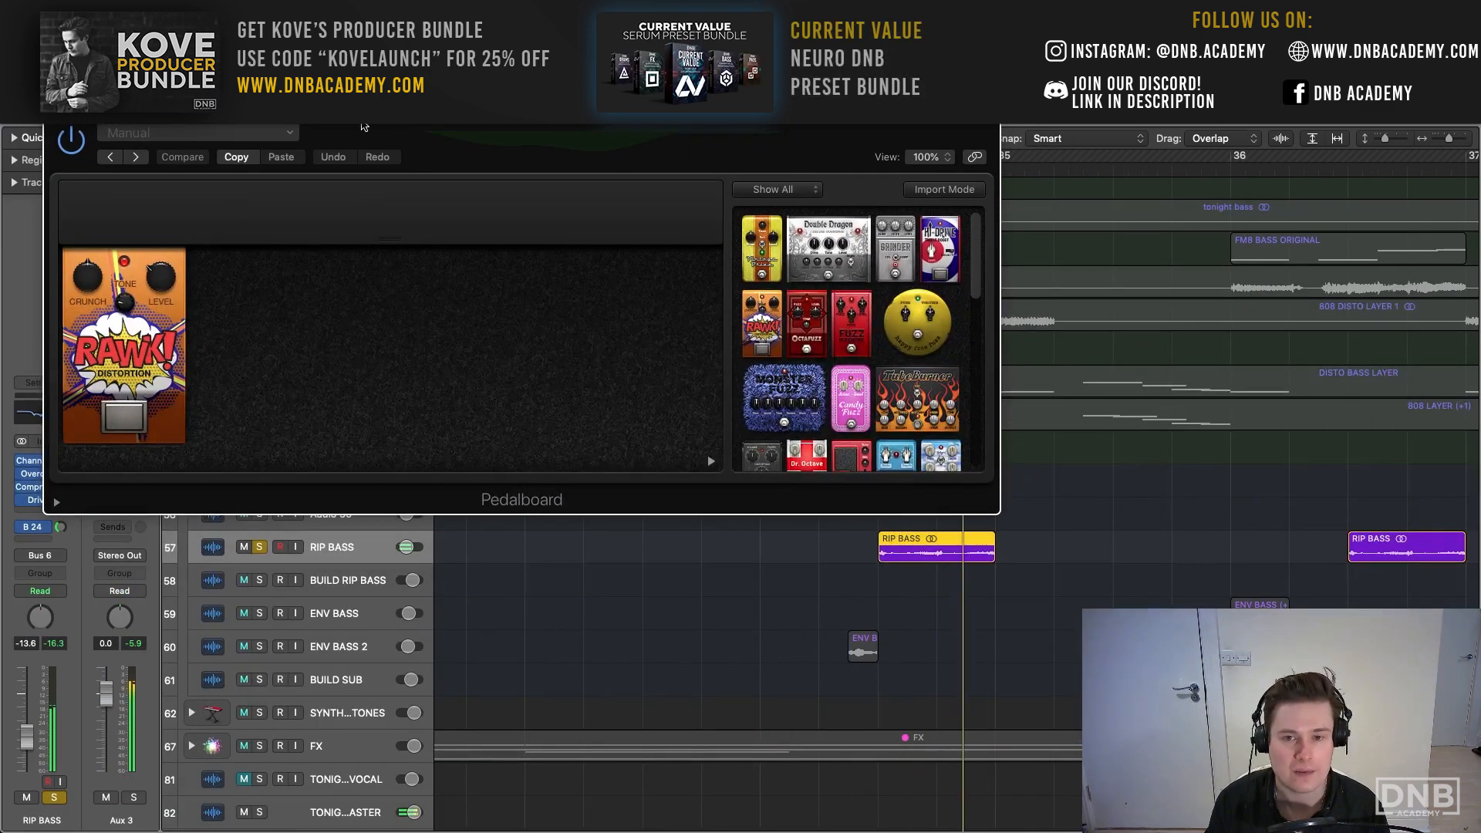
scroll(933, 402, "down", 8)
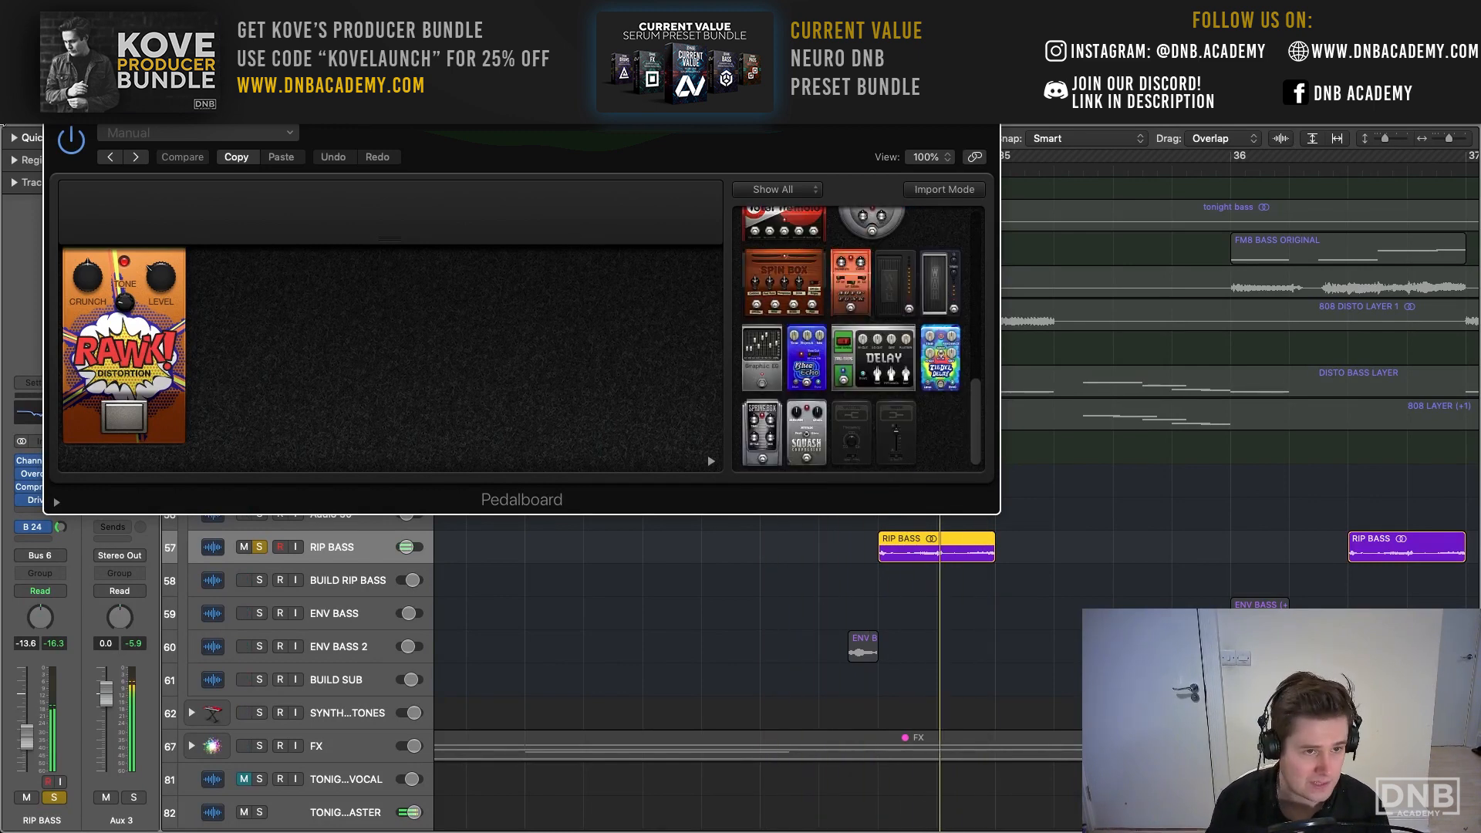
left_click(55, 112)
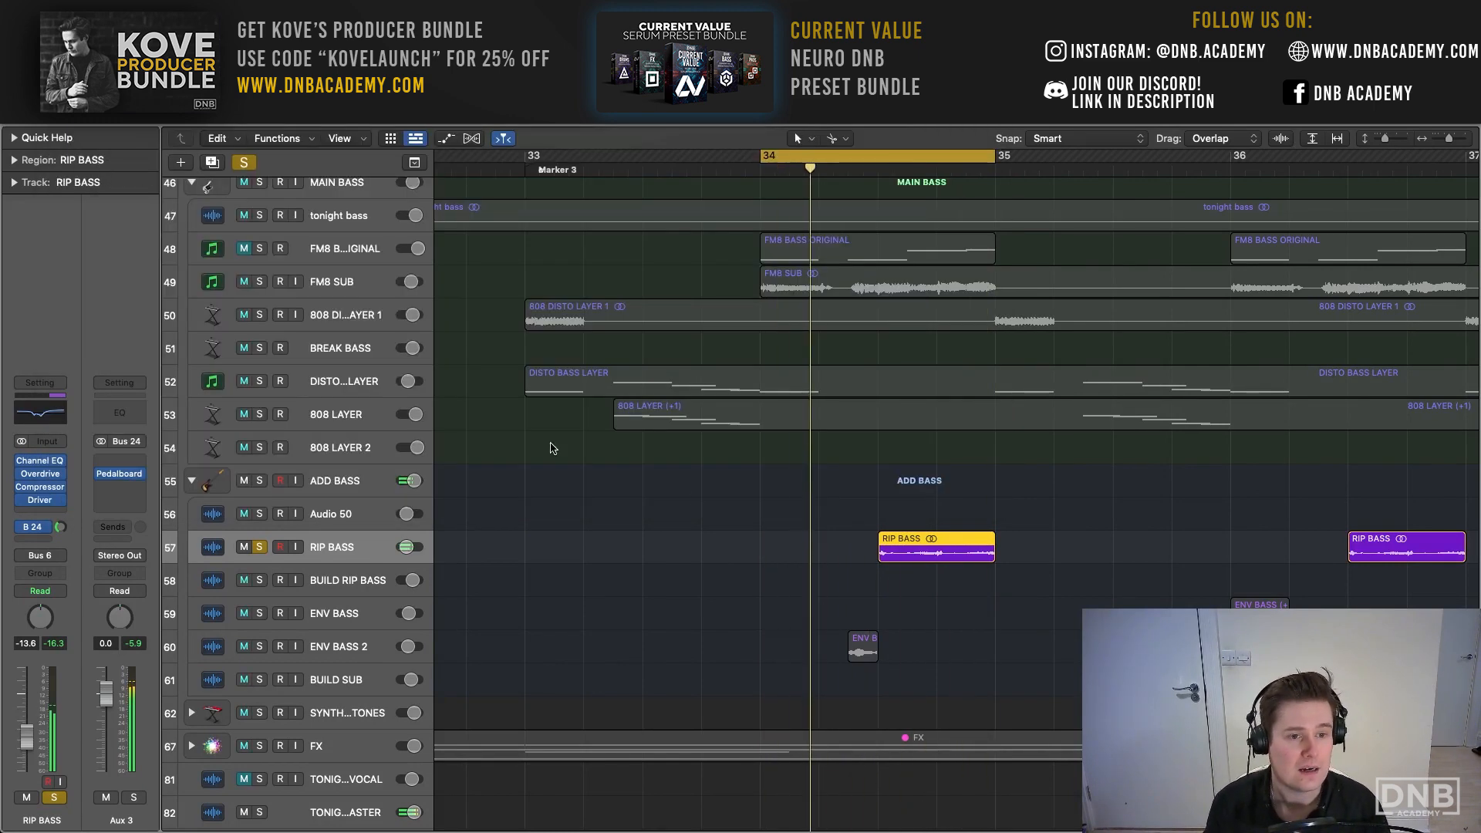
- Unsolo RIP BASS, set the cycle range to bars 33 through 36, and play the full mix
key("space")
left_click(260, 547)
scroll(602, 529, "right", 4)
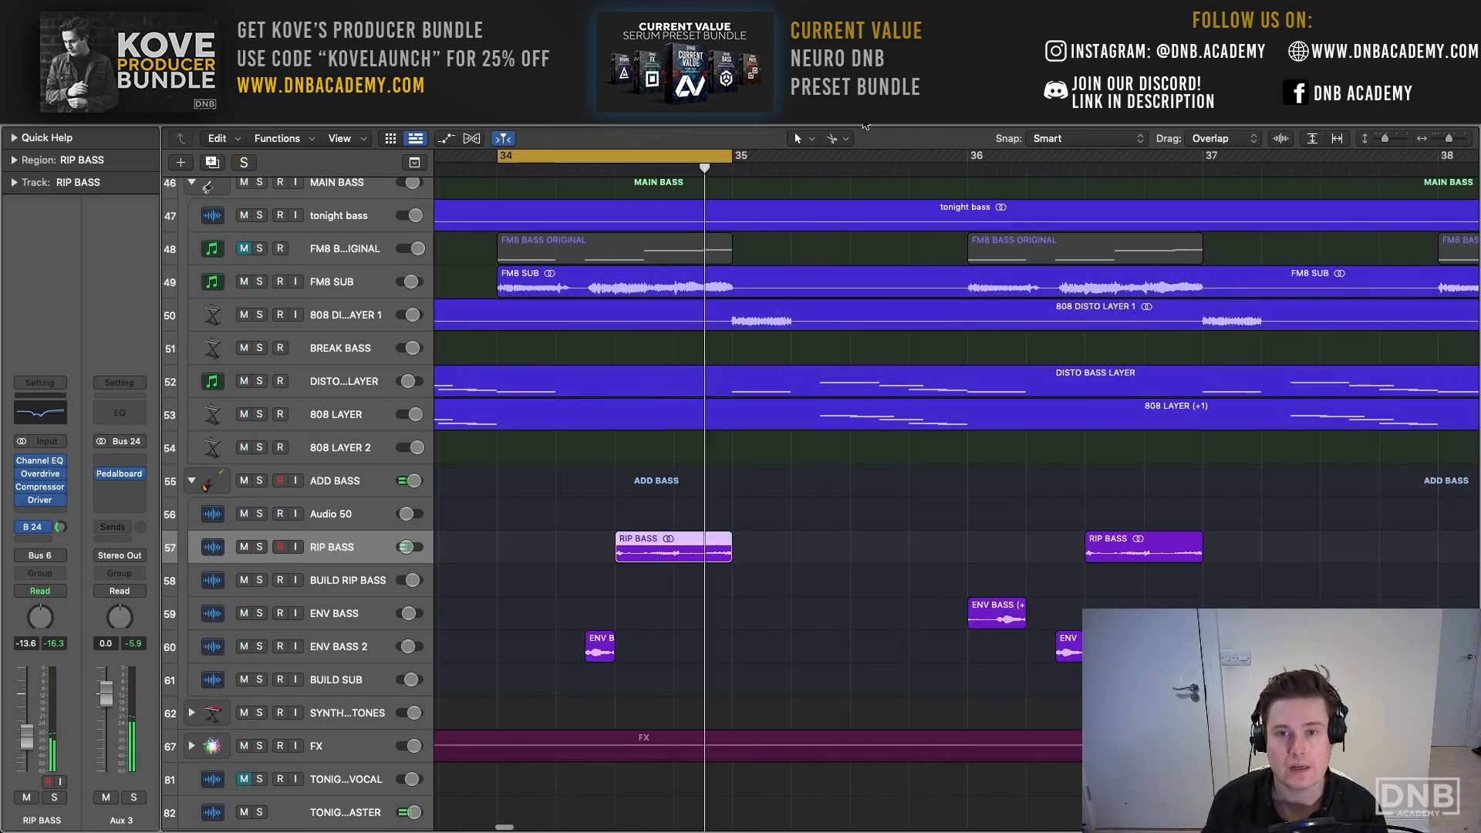
scroll(738, 160, "left", 5)
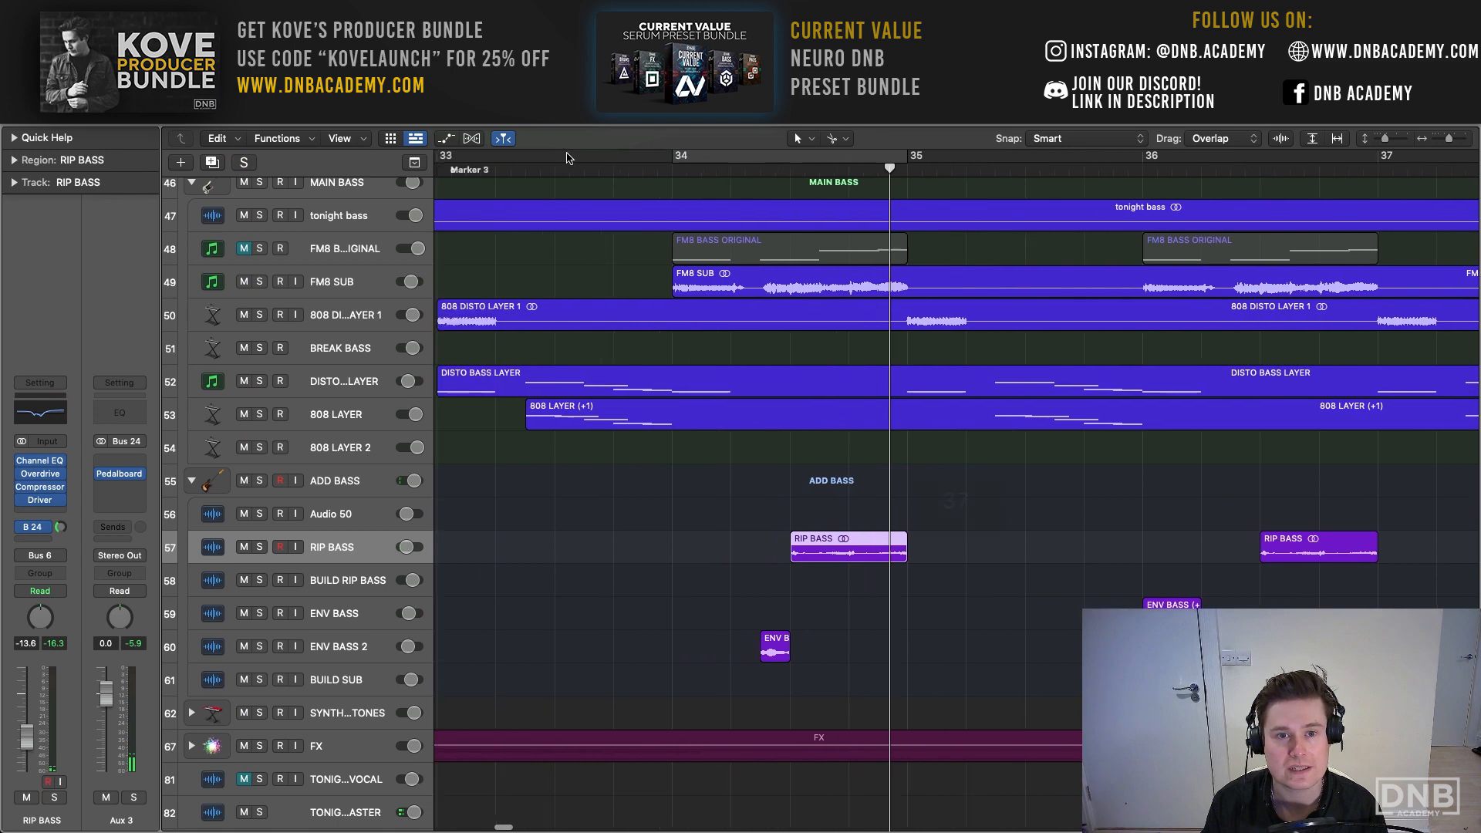
left_click_drag(499, 159, 1423, 177)
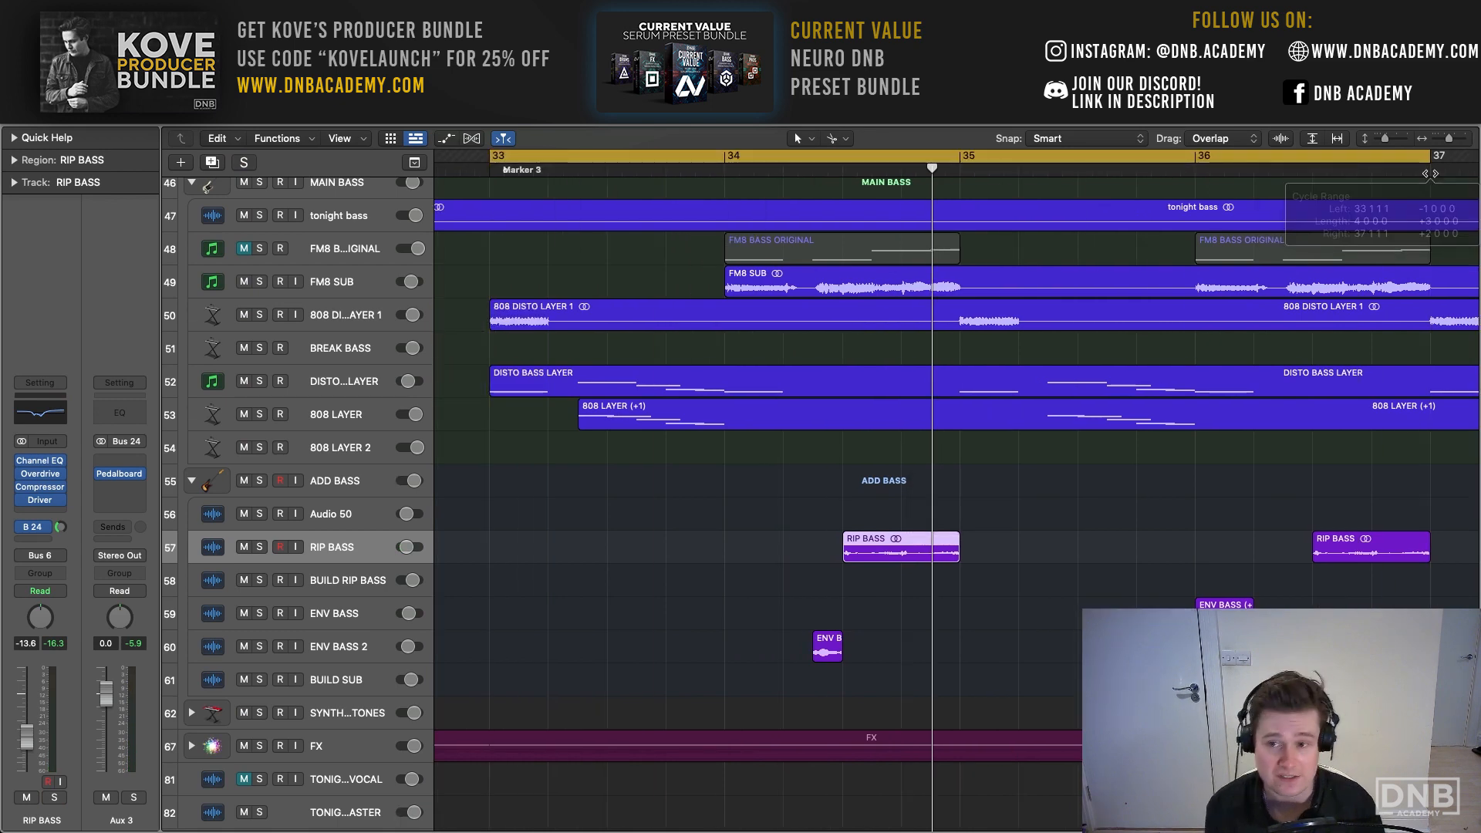
key("space")
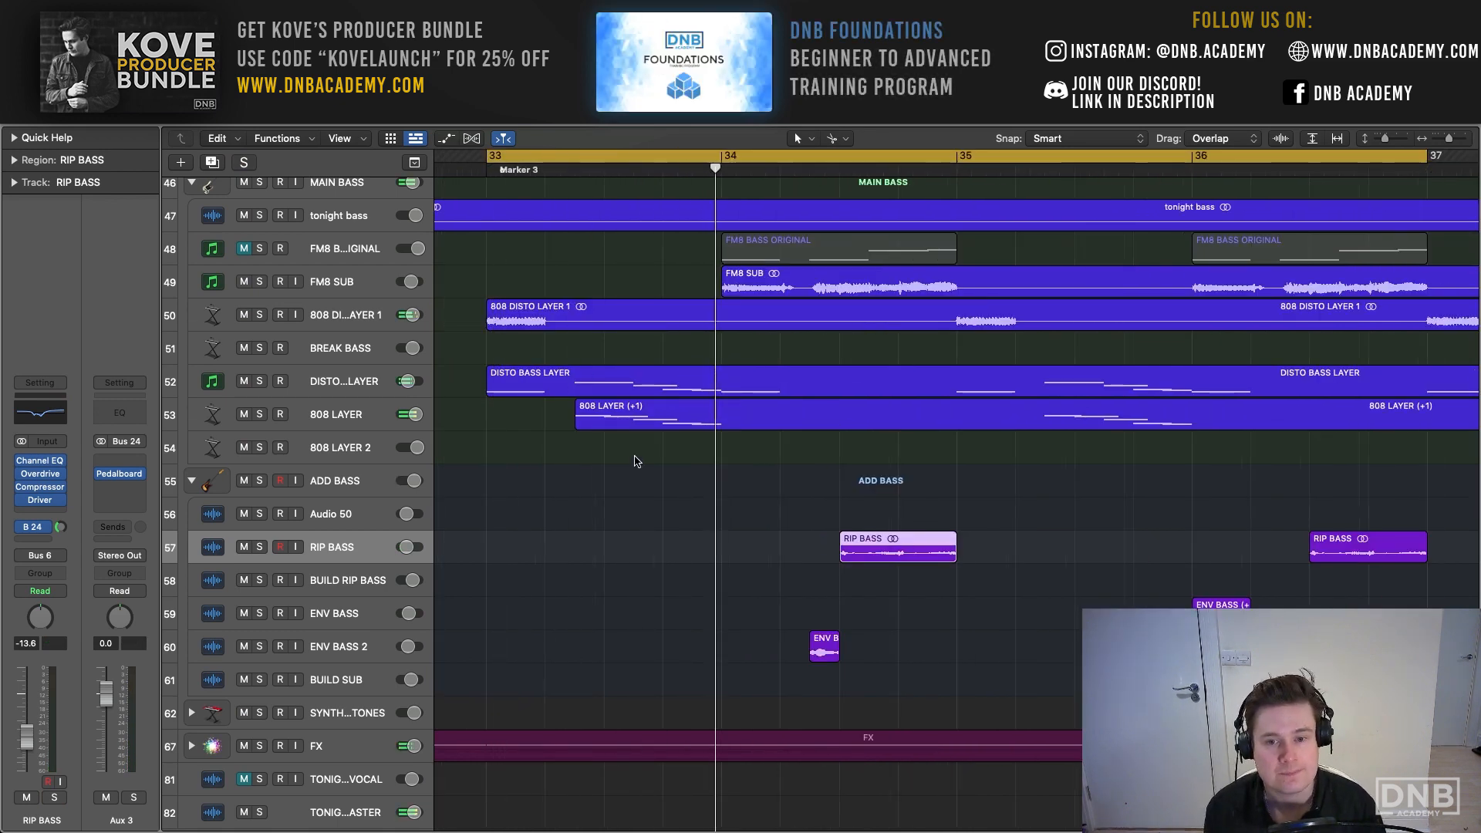
- Narrow the cycle range to bar 36 and audition the ADD BASS group soloed
scroll(637, 463, "right", 4)
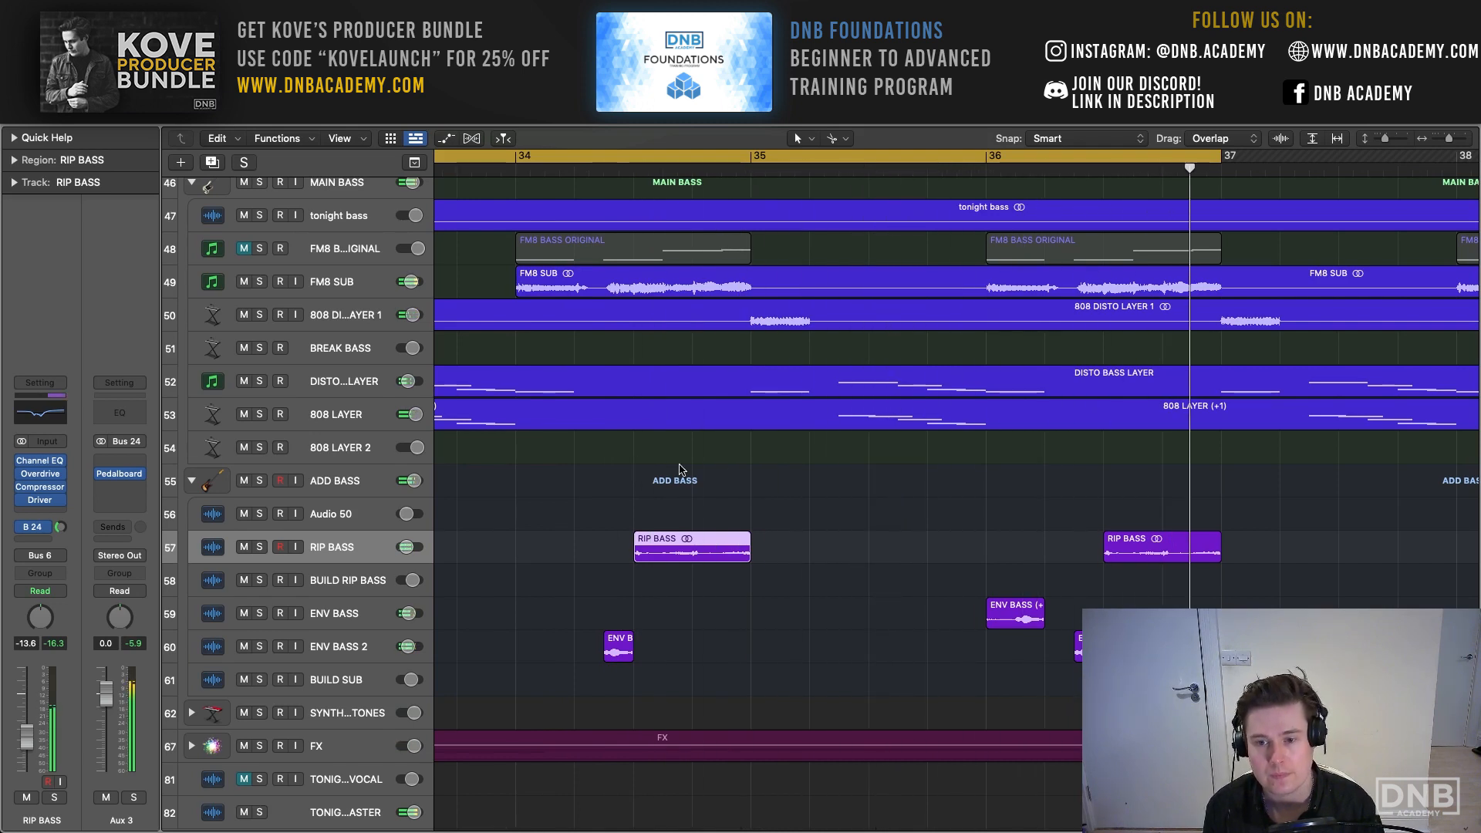
scroll(410, 527, "right", 1)
key("c")
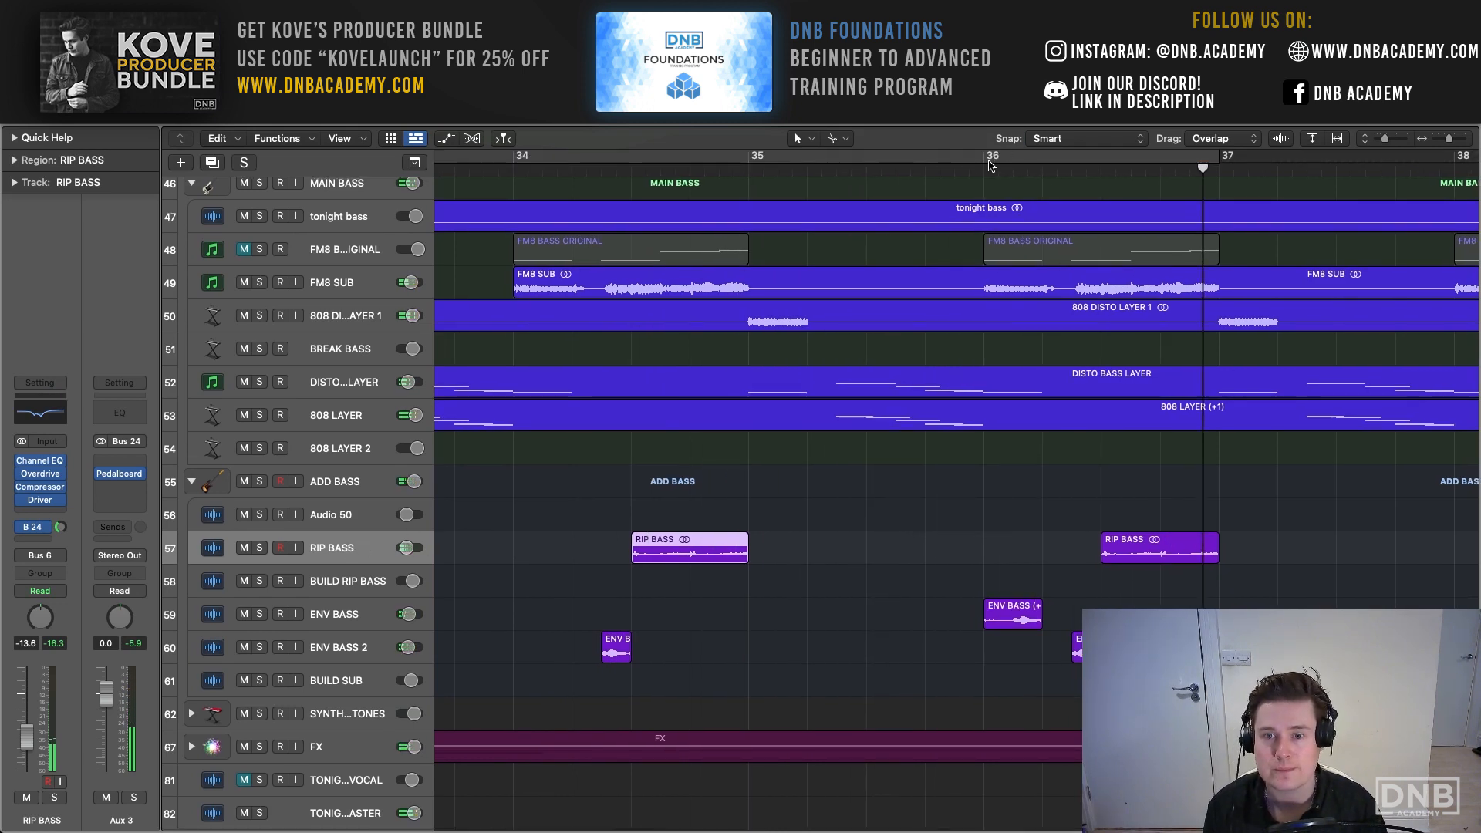
left_click_drag(990, 165, 1218, 163)
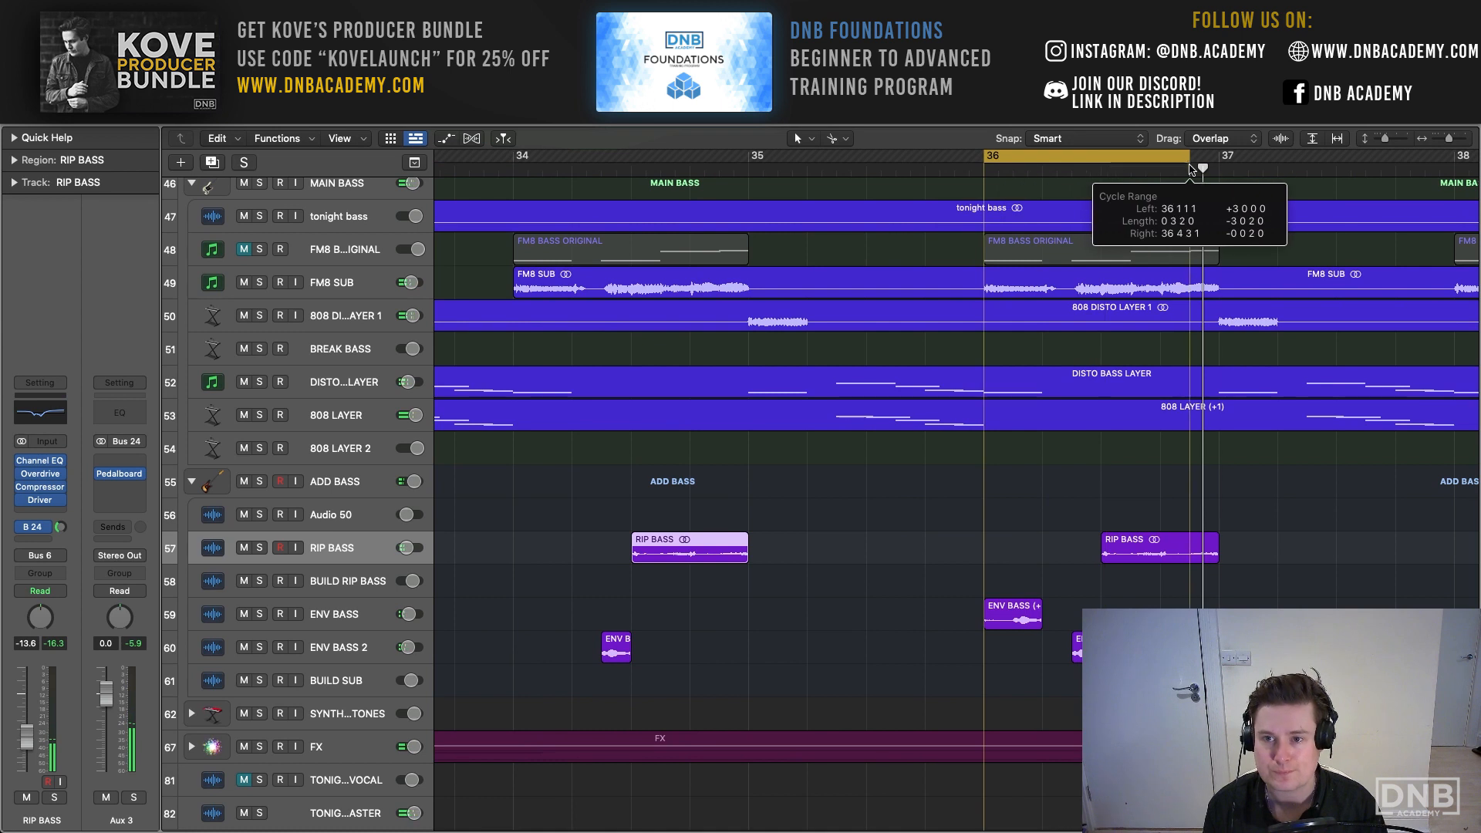
left_click(259, 481)
key("space")
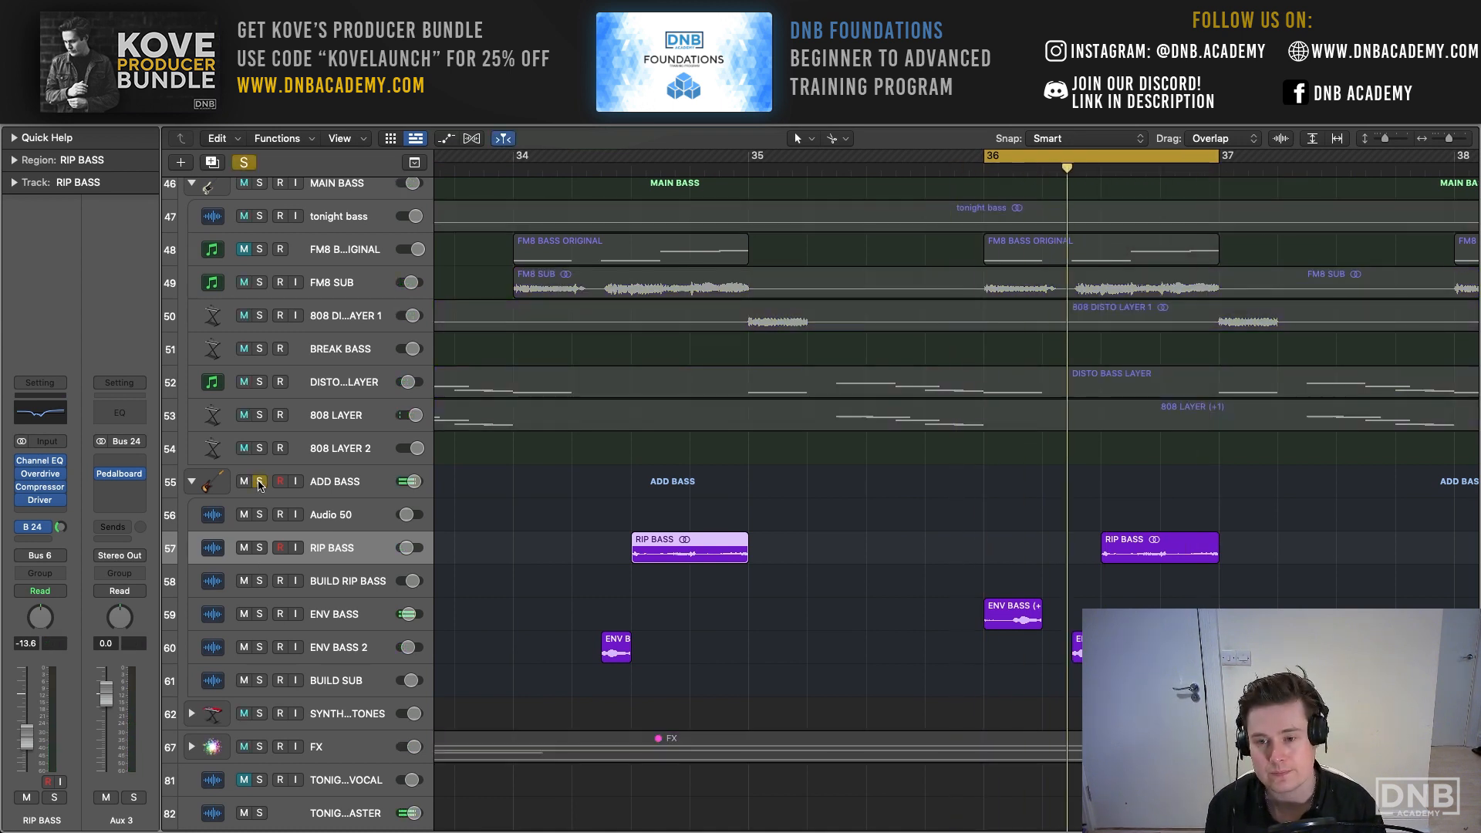
- Set the cycle range back to bars 33 through 36, clear the solo, and play the full mix
scroll(640, 170, "left", 3)
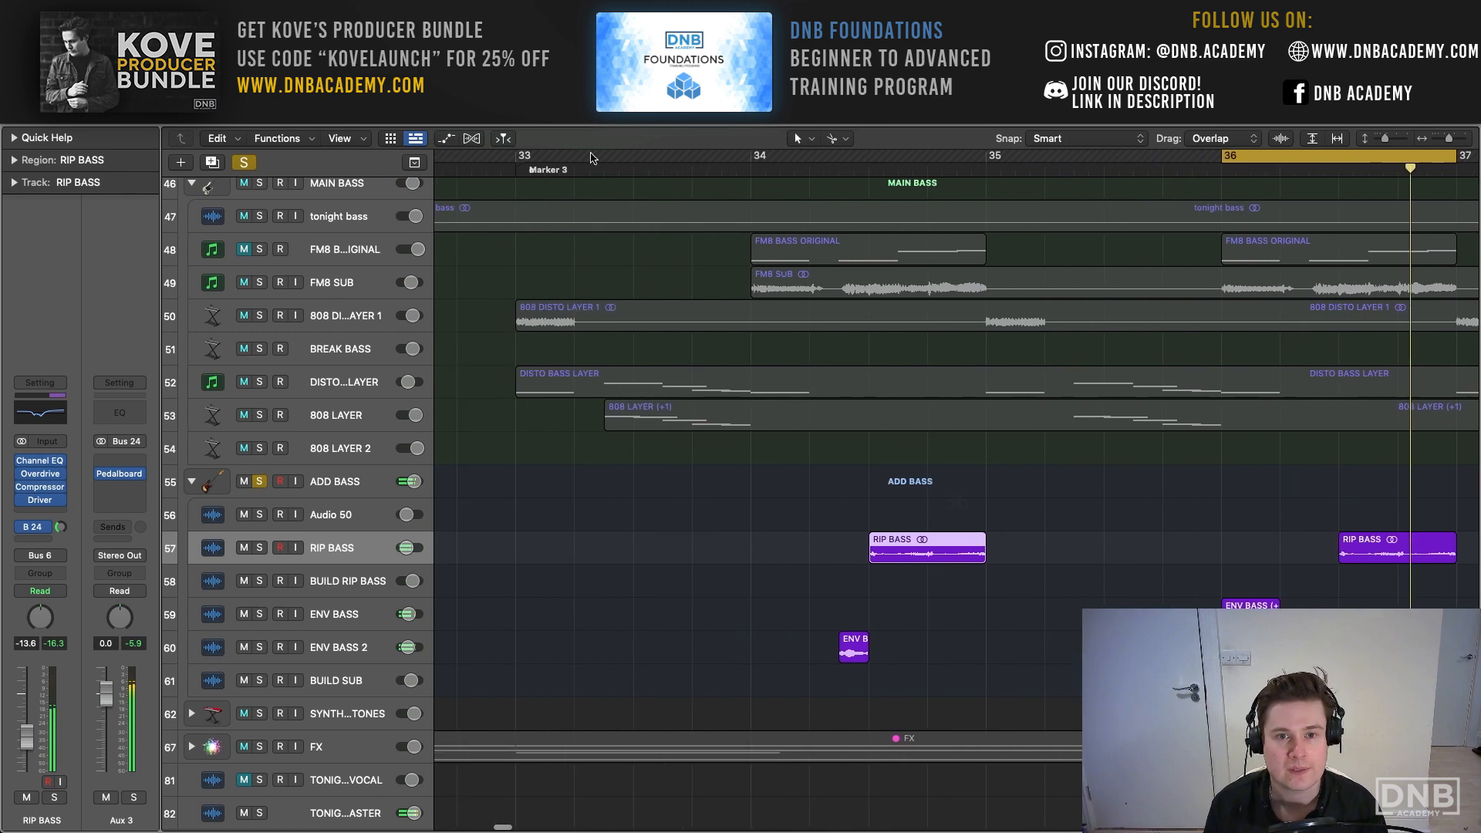
left_click_drag(519, 161, 1436, 222)
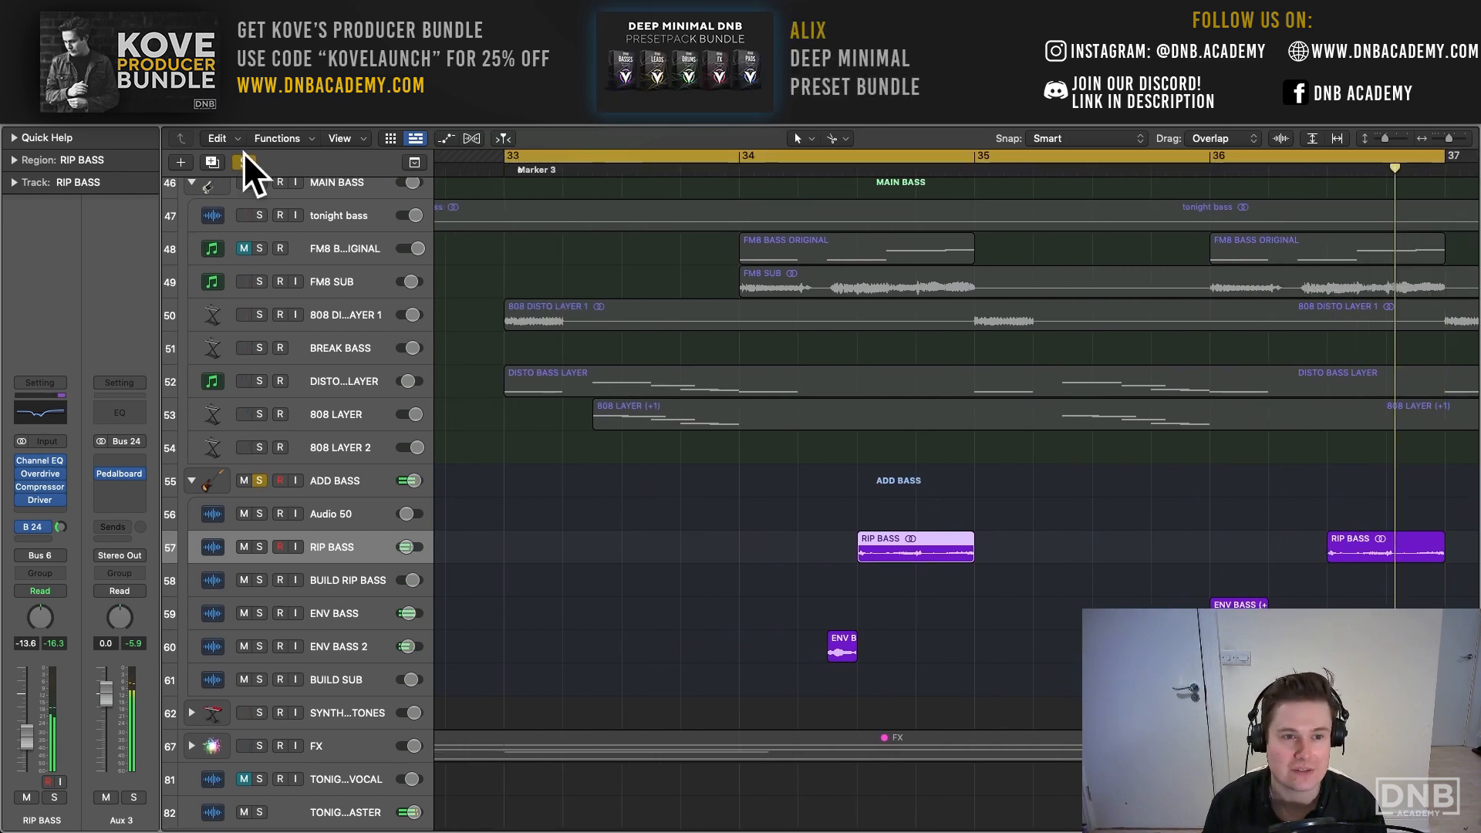
left_click(244, 162)
key("space")
- Examine how the bass regions are arranged from bar 33 onwards while the full mix plays
left_click_drag(1448, 140, 1445, 140)
scroll(943, 398, "right", 5)
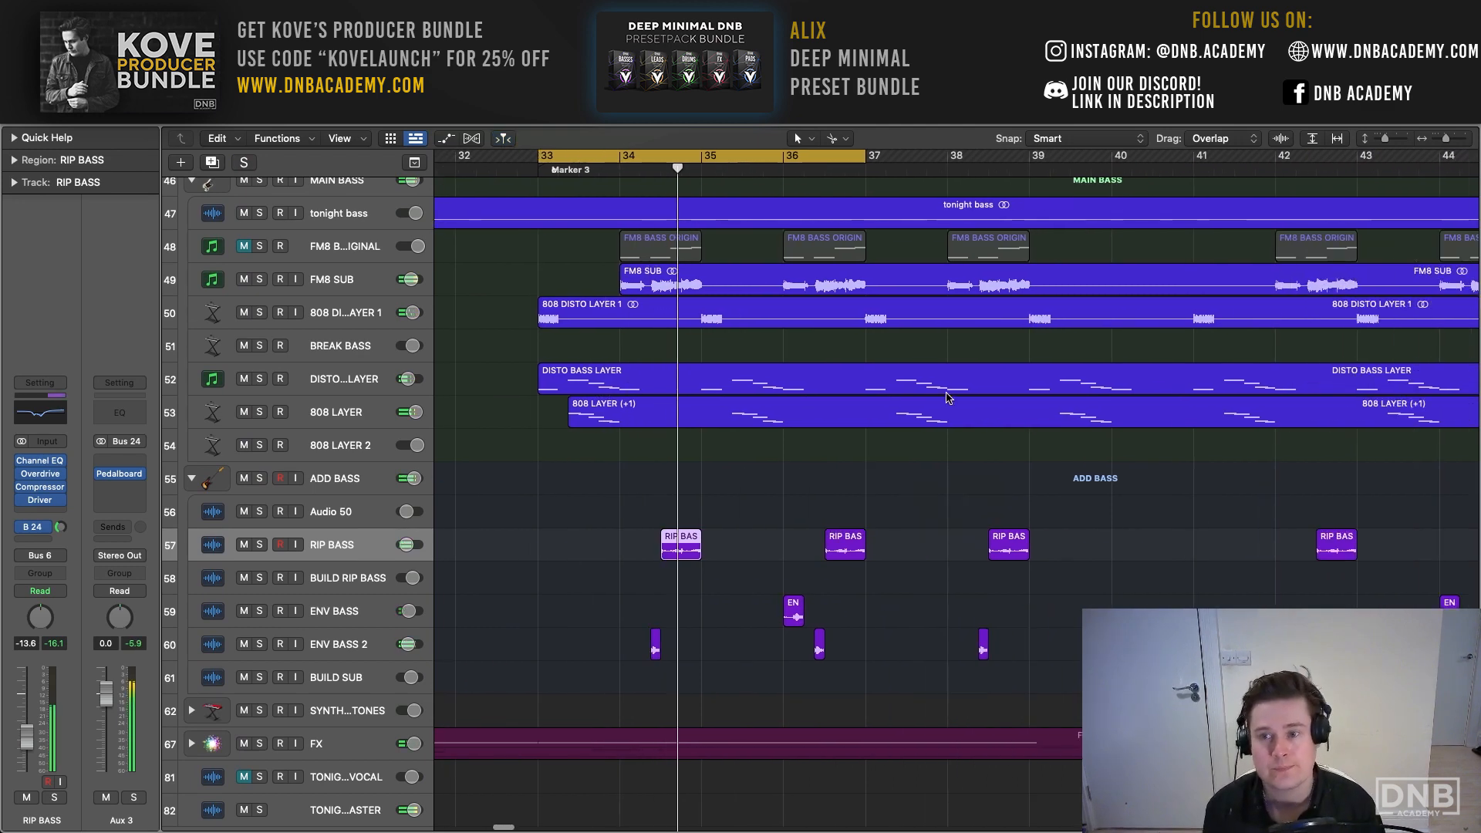
scroll(942, 397, "up", 5)
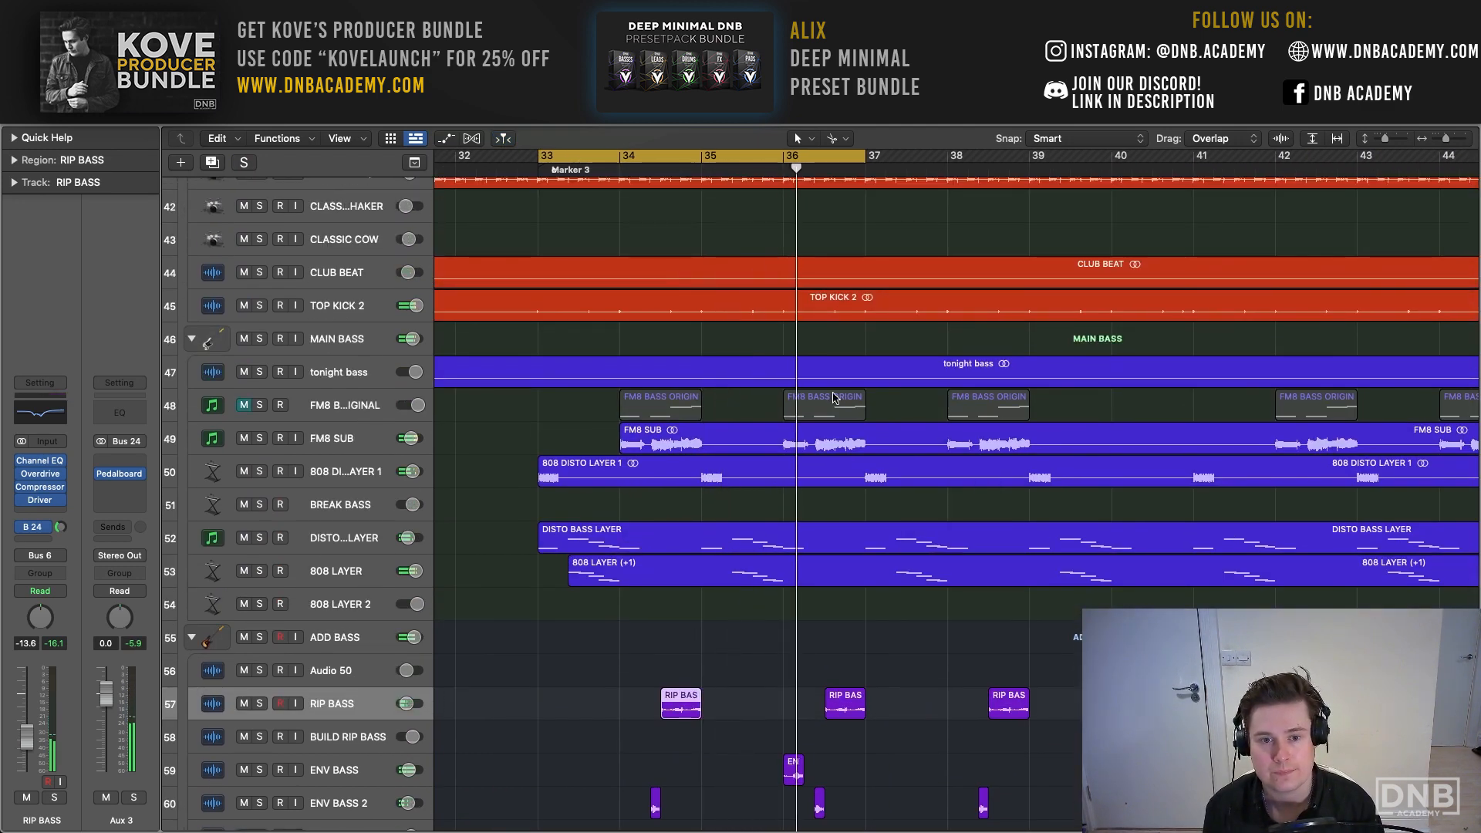
scroll(538, 442, "right", 2)
scroll(537, 442, "right", 3)
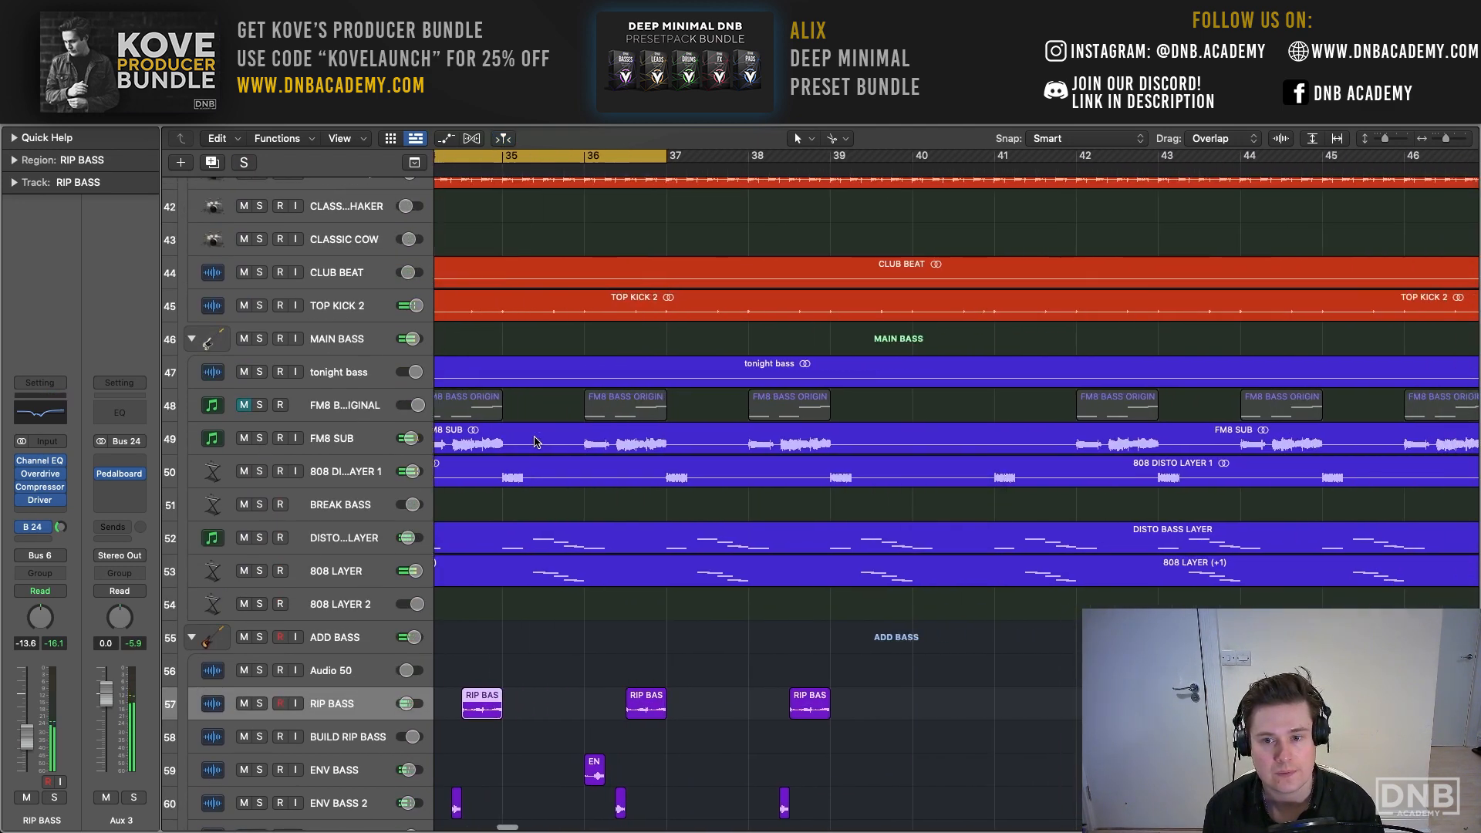
scroll(529, 429, "left", 5)
scroll(858, 193, "right", 5)
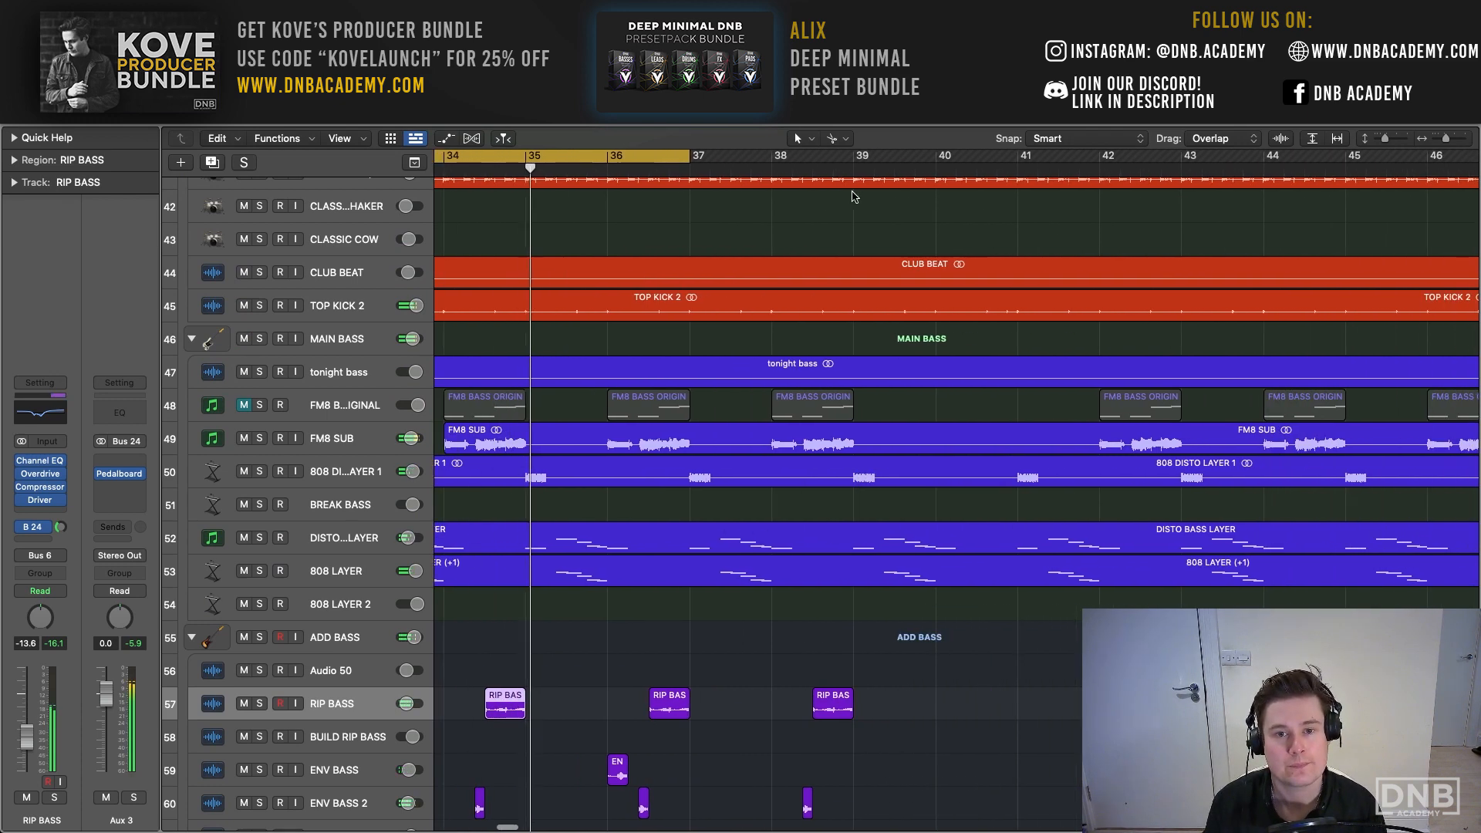
- Set the cycle range to the four bars from bar 38 to the start of bar 42
scroll(699, 175, "left", 1)
scroll(705, 177, "down", 3)
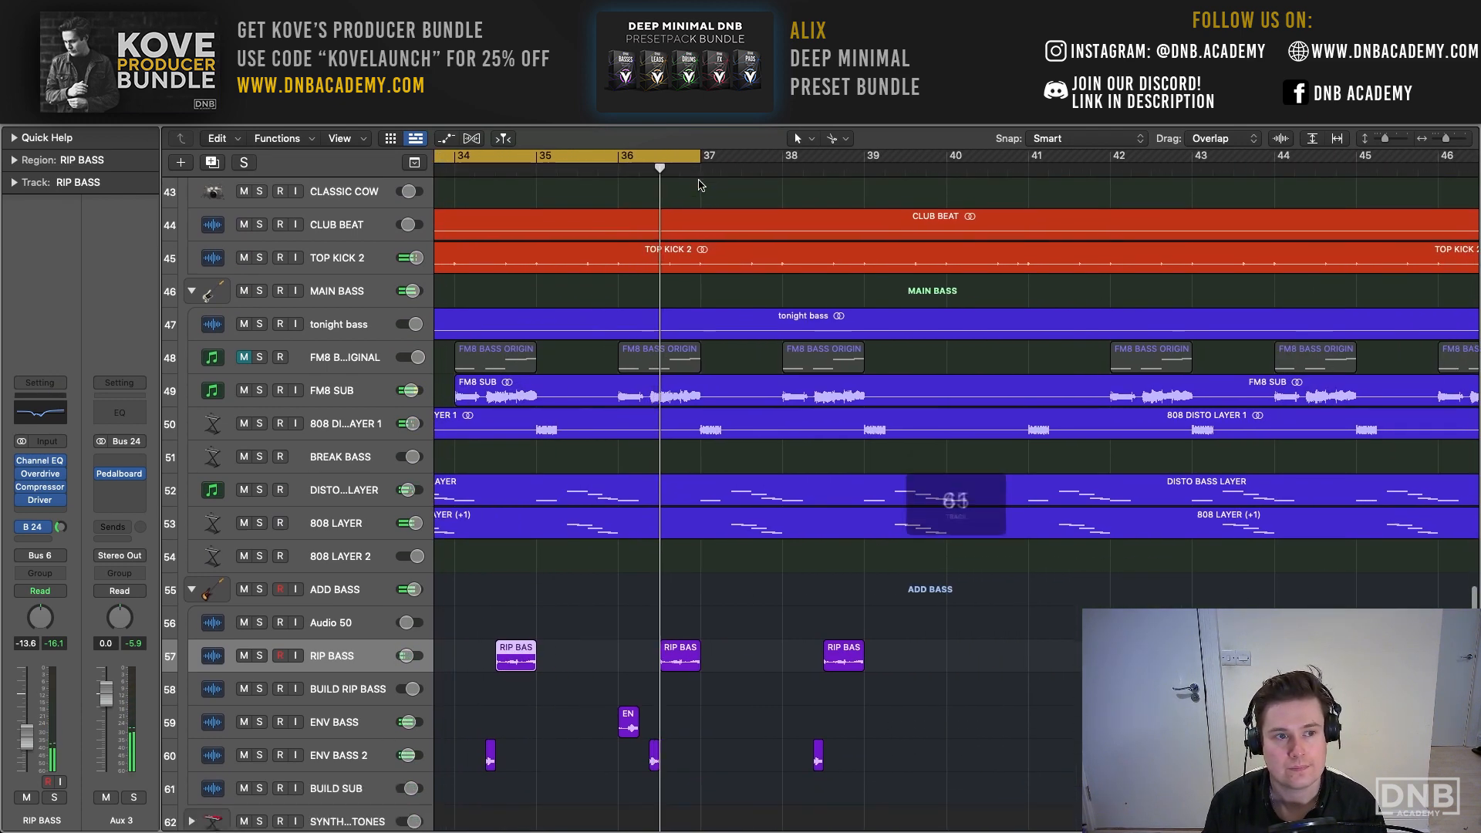
left_click_drag(701, 183, 1111, 194)
mouse_move(867, 158)
left_mouse_down()
mouse_move(1154, 174)
mouse_move(785, 156)
left_mouse_up()
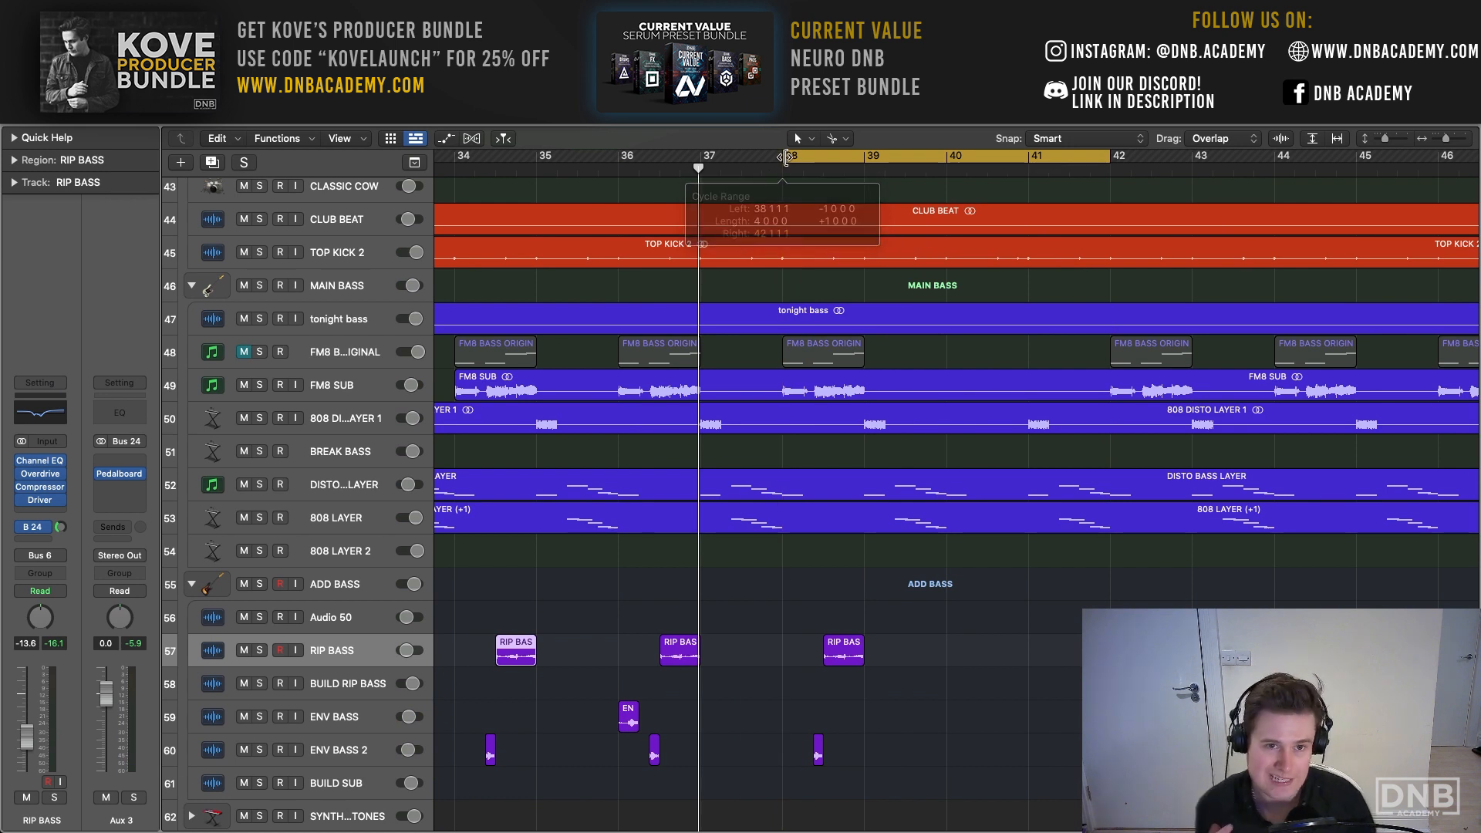
- Play the full mix over the four bars from bar 38 and turn cycle mode off
key("space")
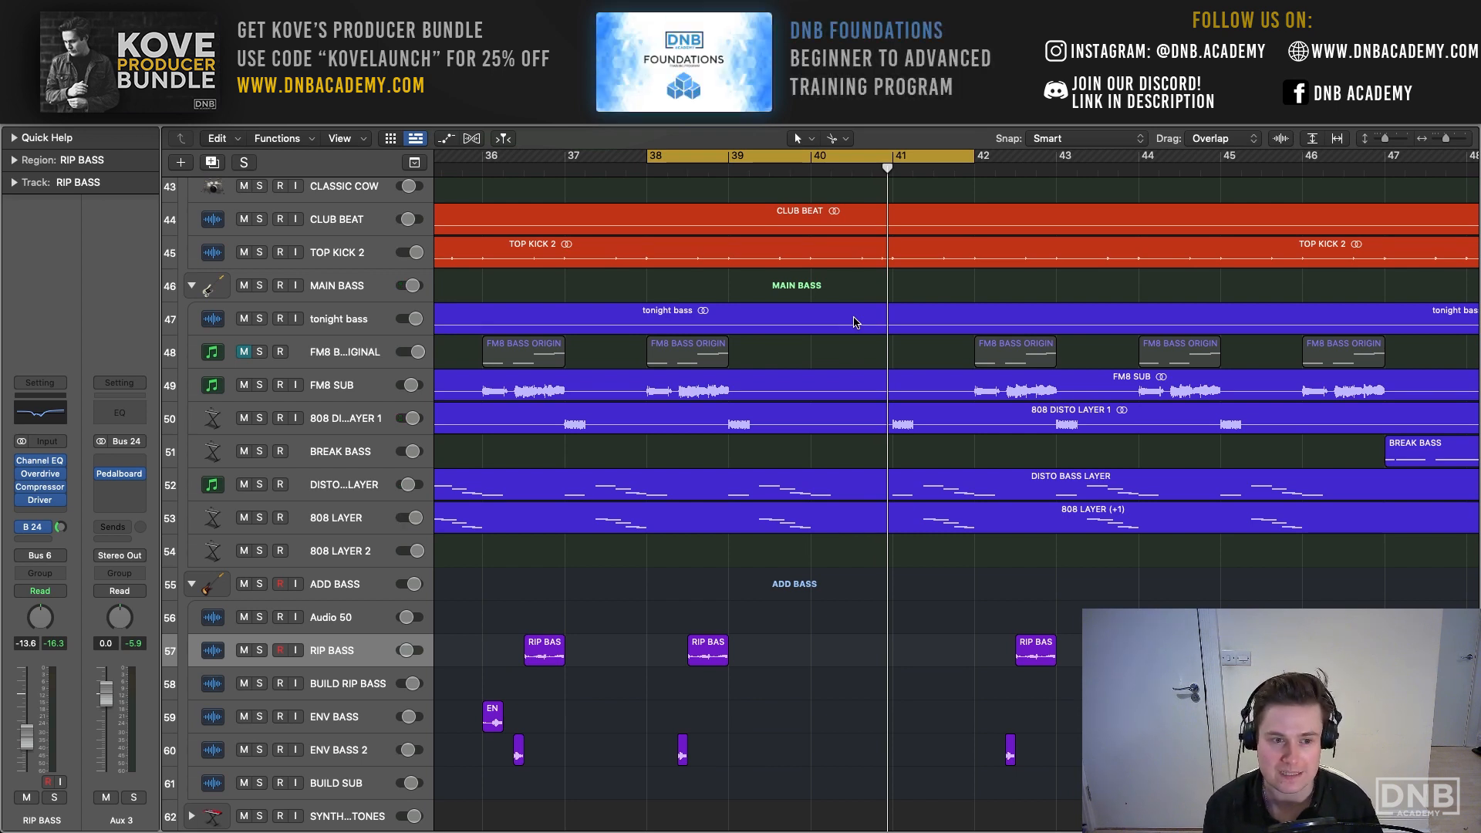
key("space")
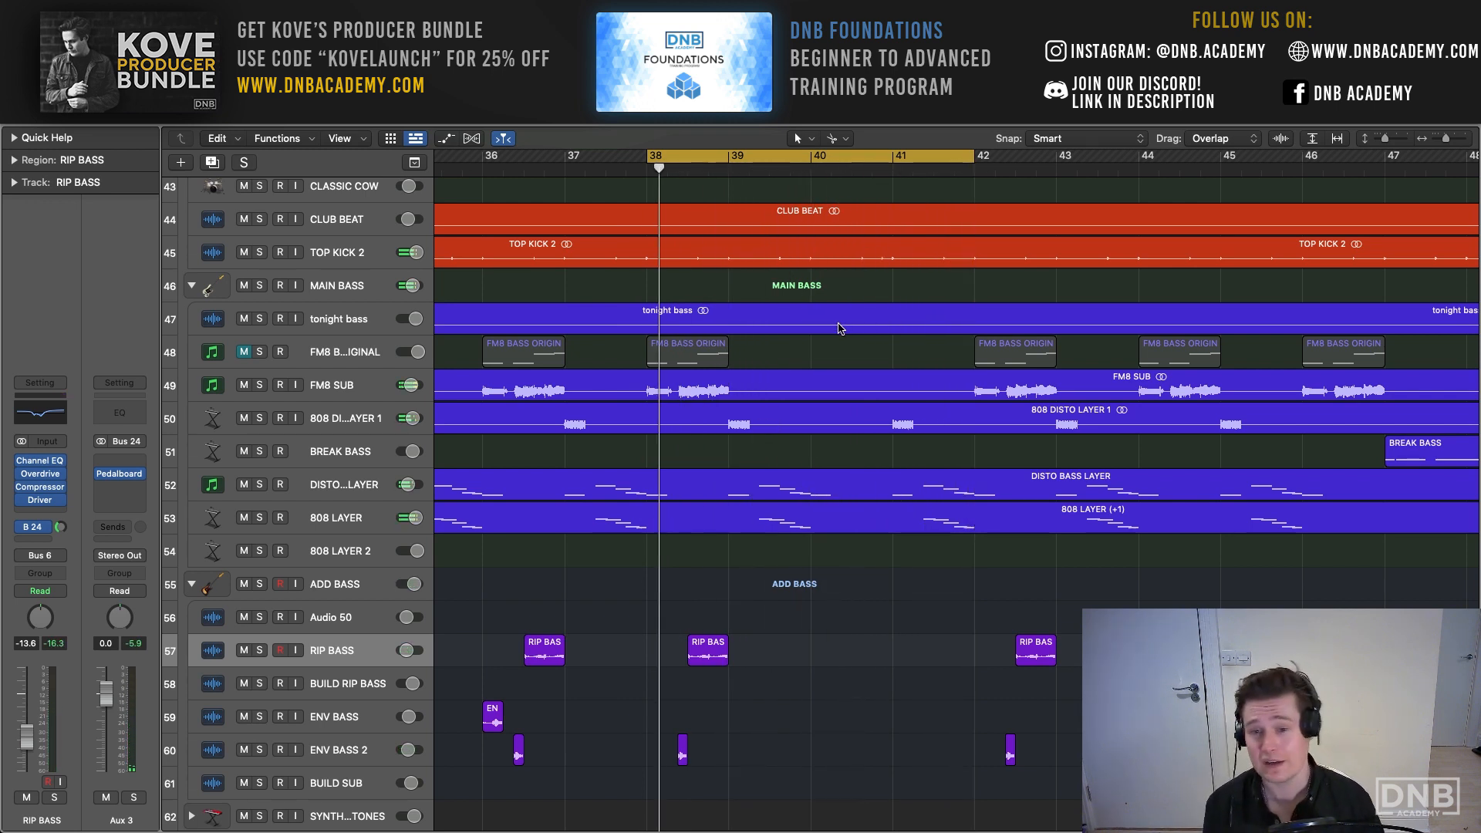
scroll(839, 329, "right", 3)
key("c")
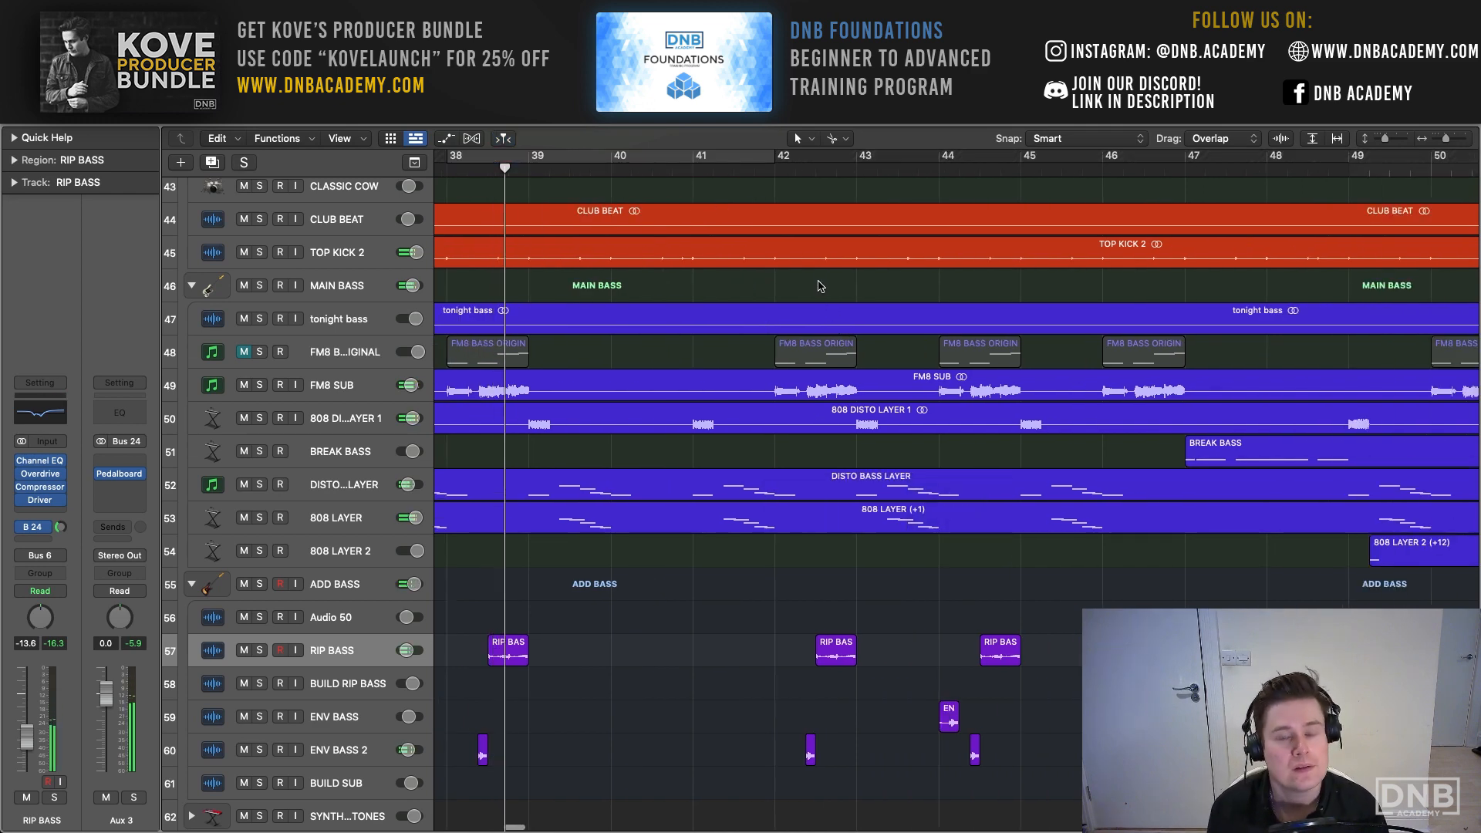
- Set the cycle range from bar 46 to the start of bar 49 and play the full mix
scroll(819, 287, "right", 3)
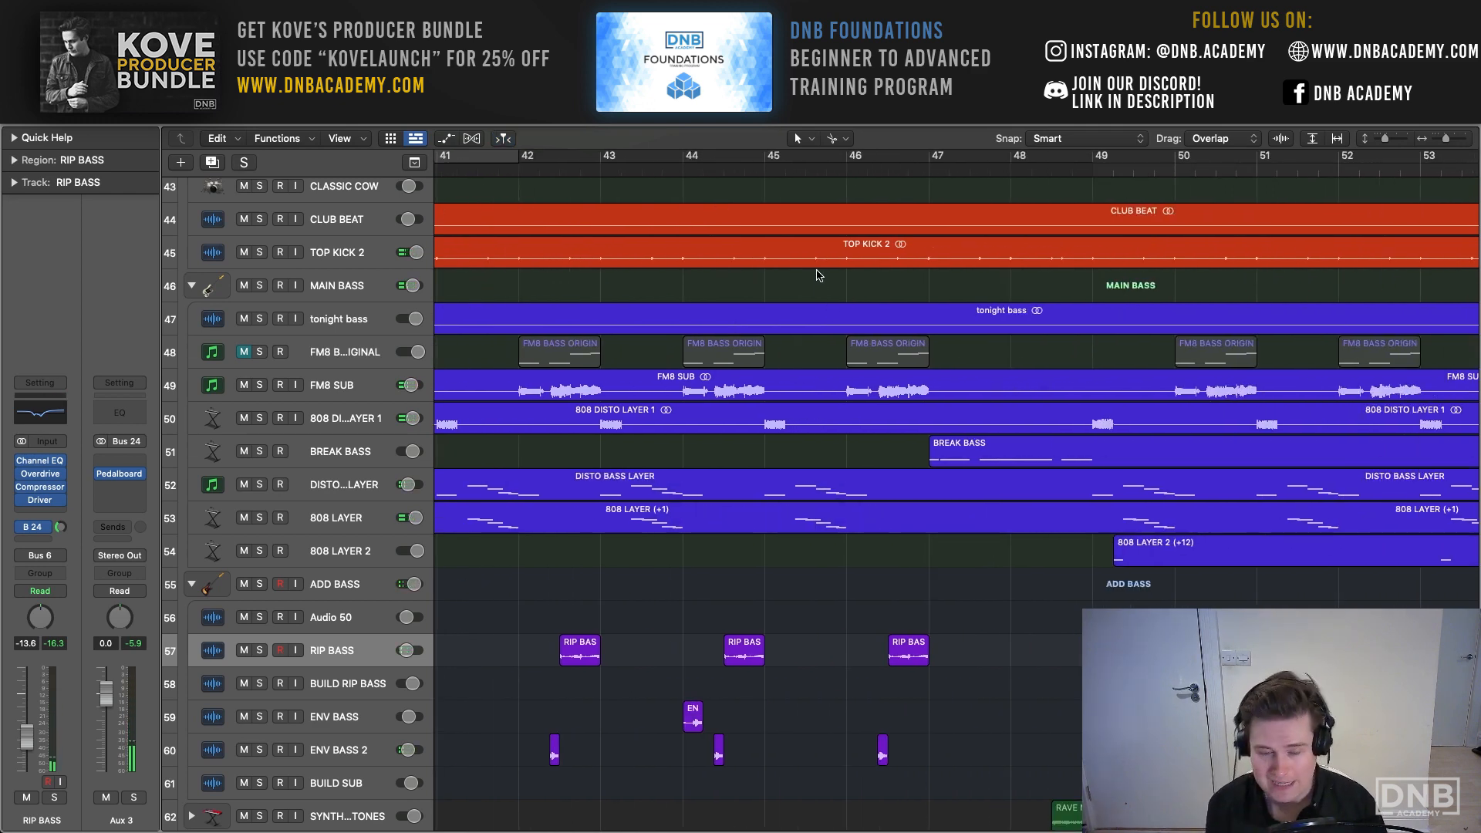
scroll(819, 276, "right", 2)
left_click_drag(669, 167, 930, 197)
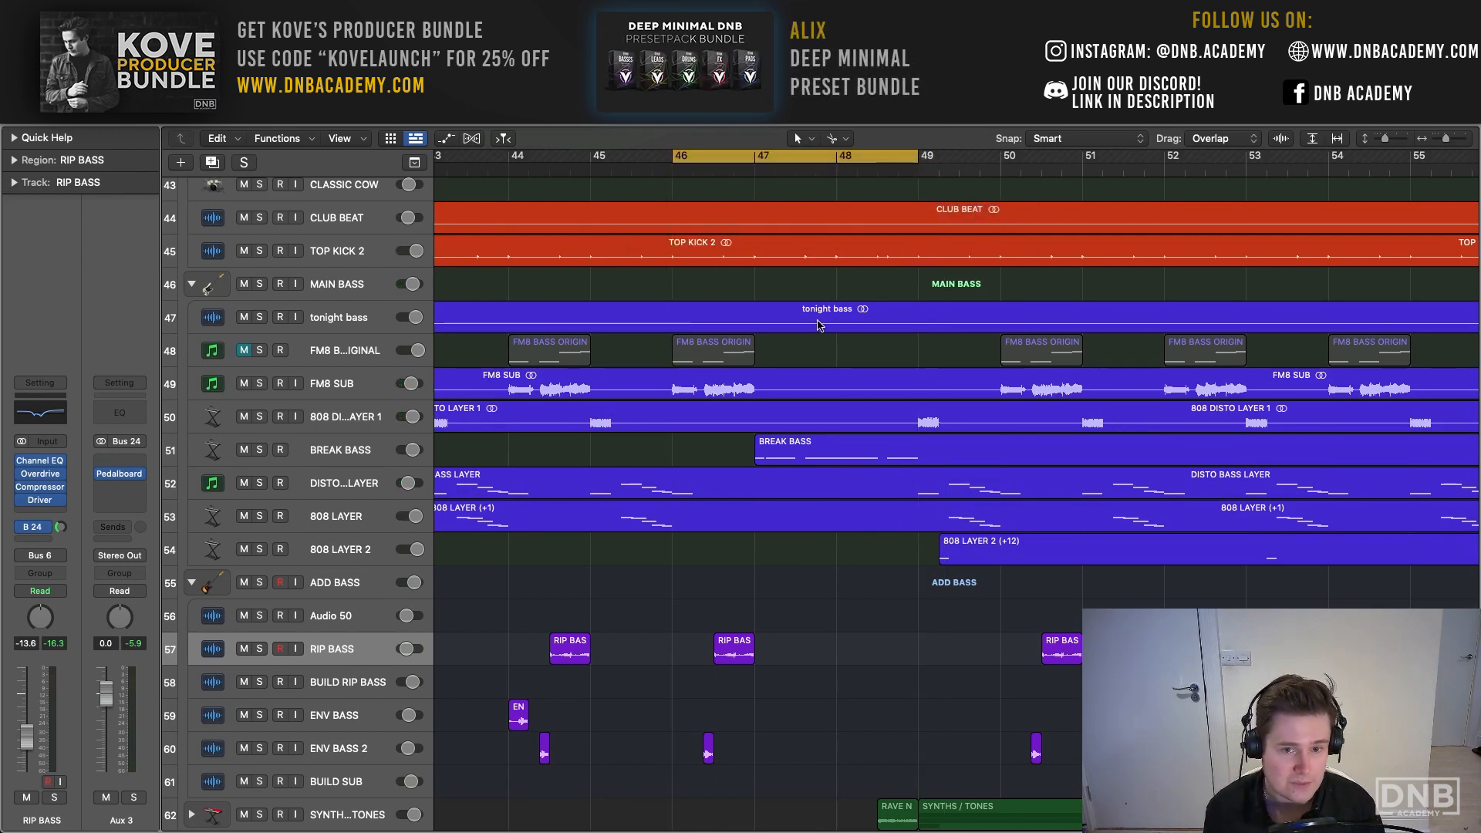
key("space")
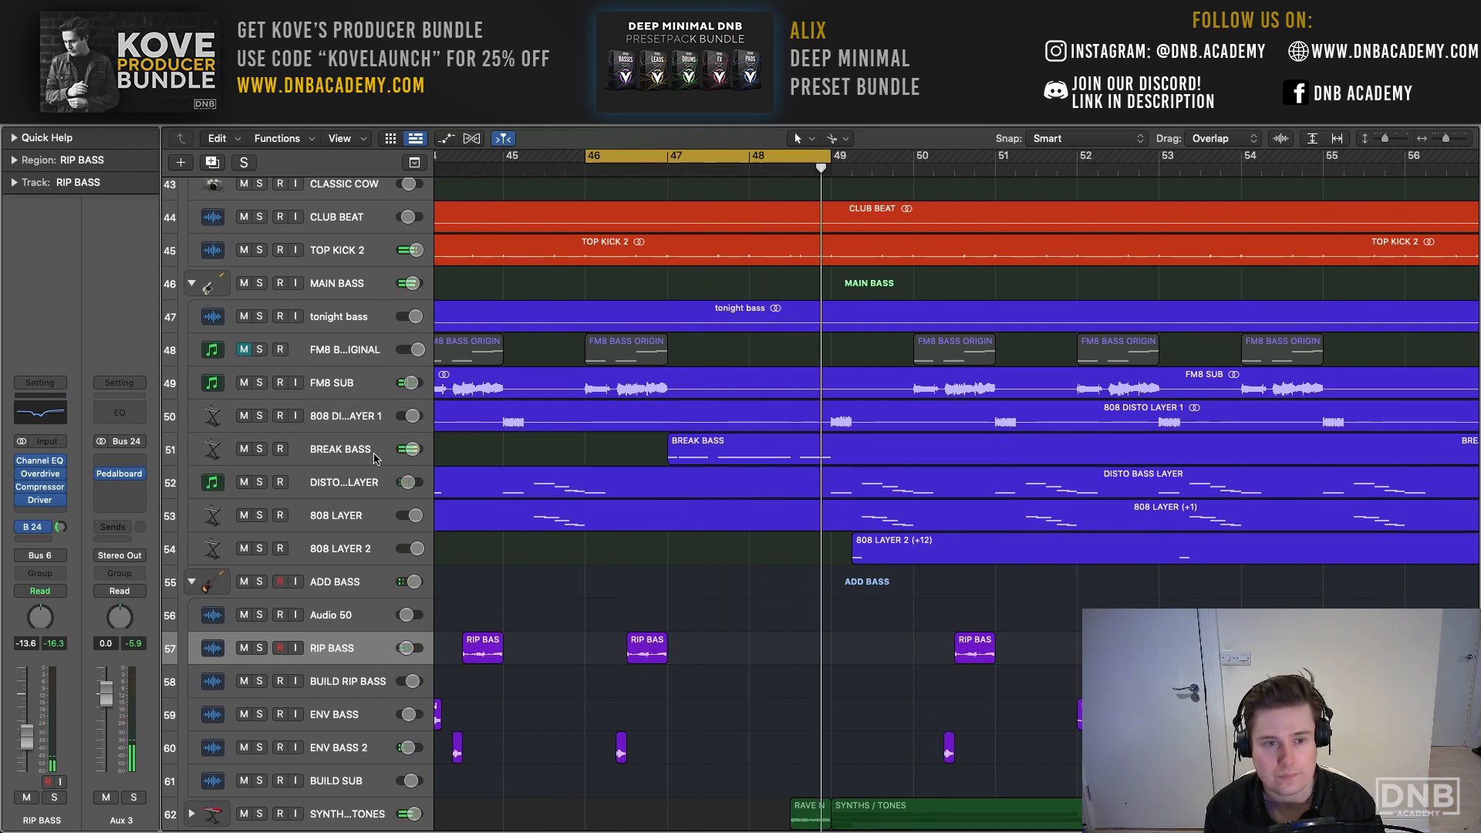
- Solo and select the BREAK BASS track, and examine its Sampler instrument's synth, modulation matrix and envelope settings
left_click(260, 452)
left_click(343, 449)
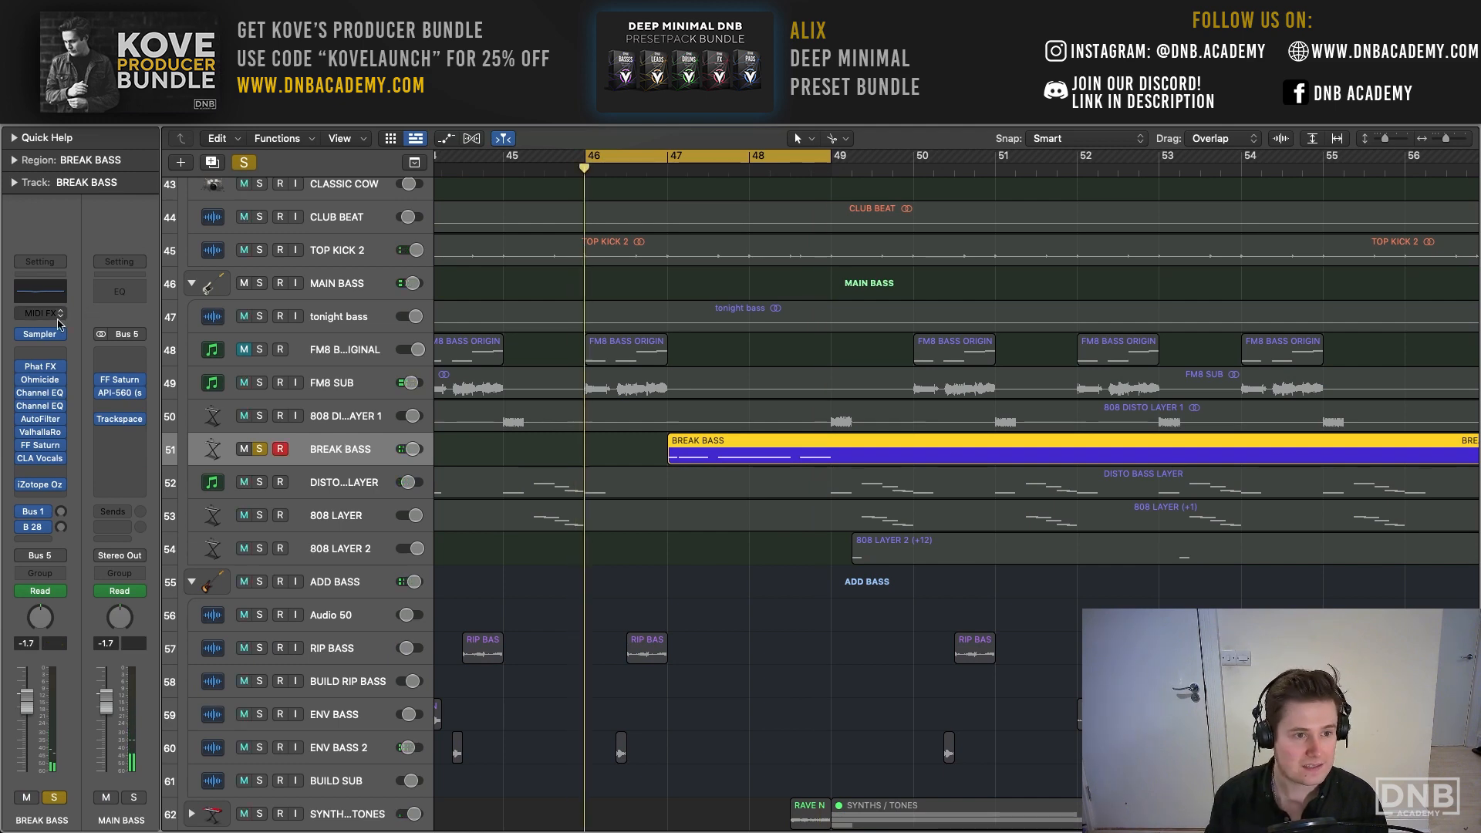
left_click_drag(656, 210, 293, 37)
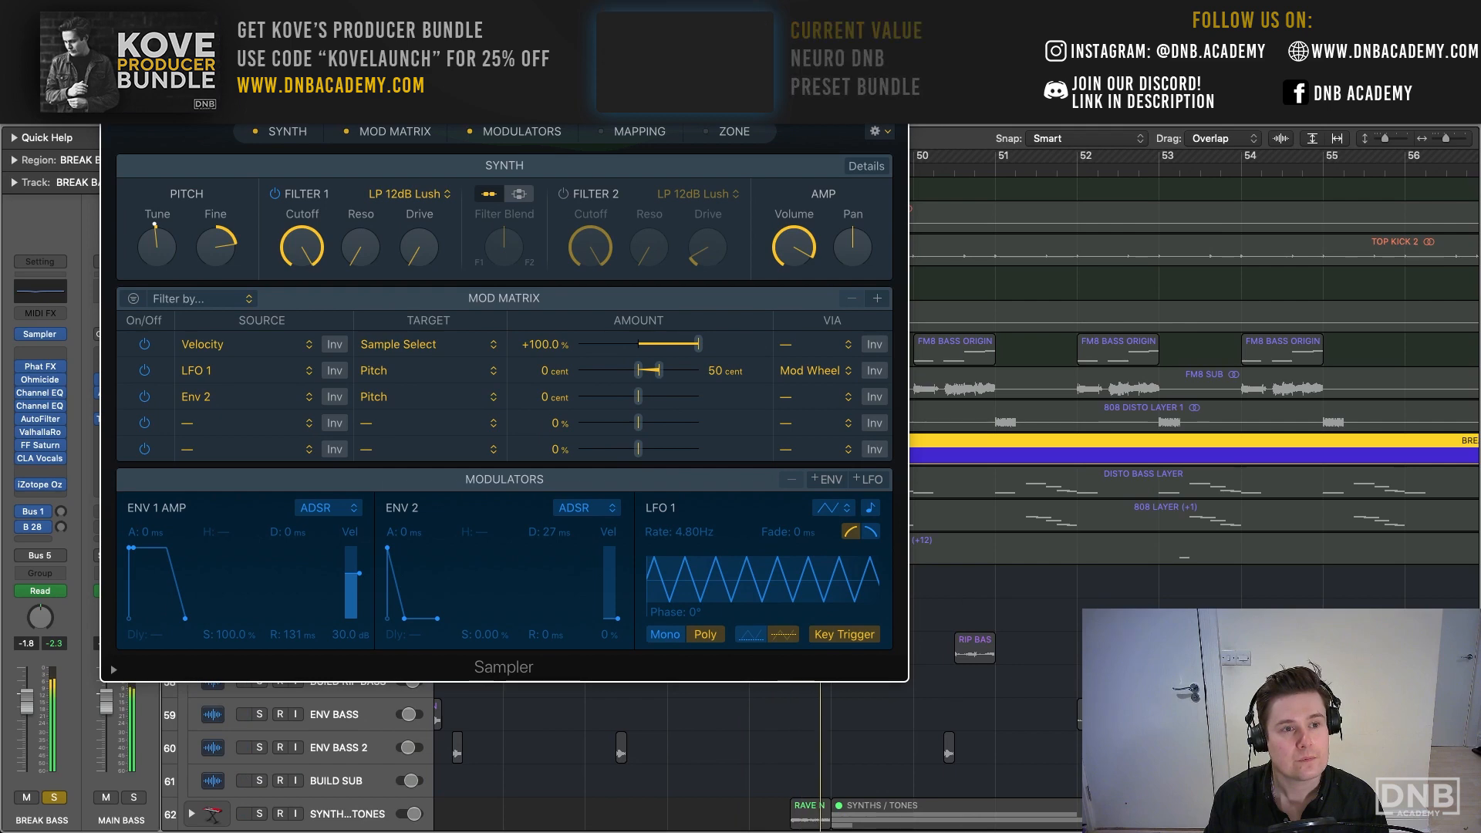
left_click(113, 45)
- Narrow the cycle range to bars 47 and 48 and play the soloed BREAK BASS
left_click_drag(593, 152, 670, 154)
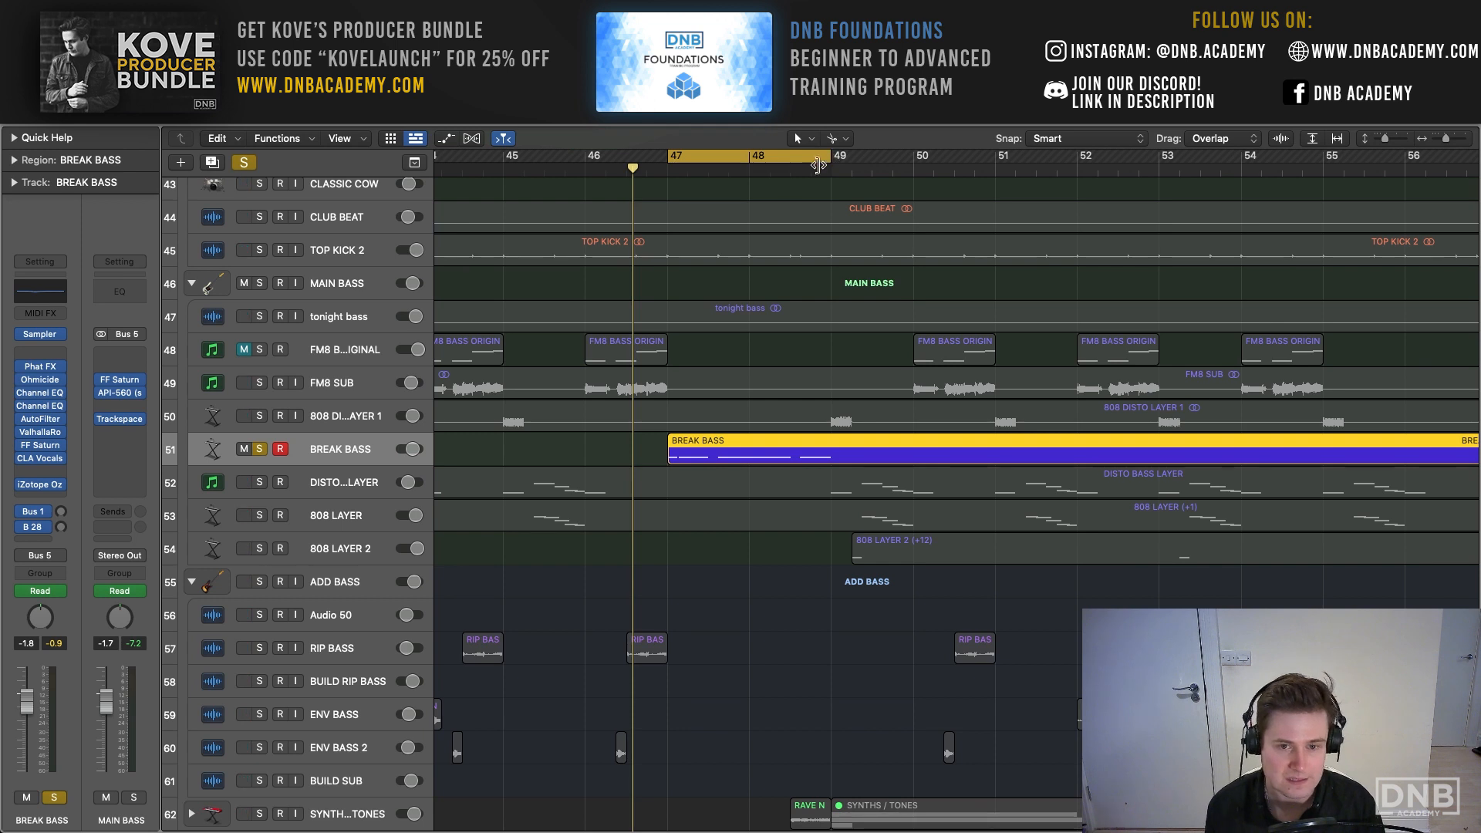
key("space")
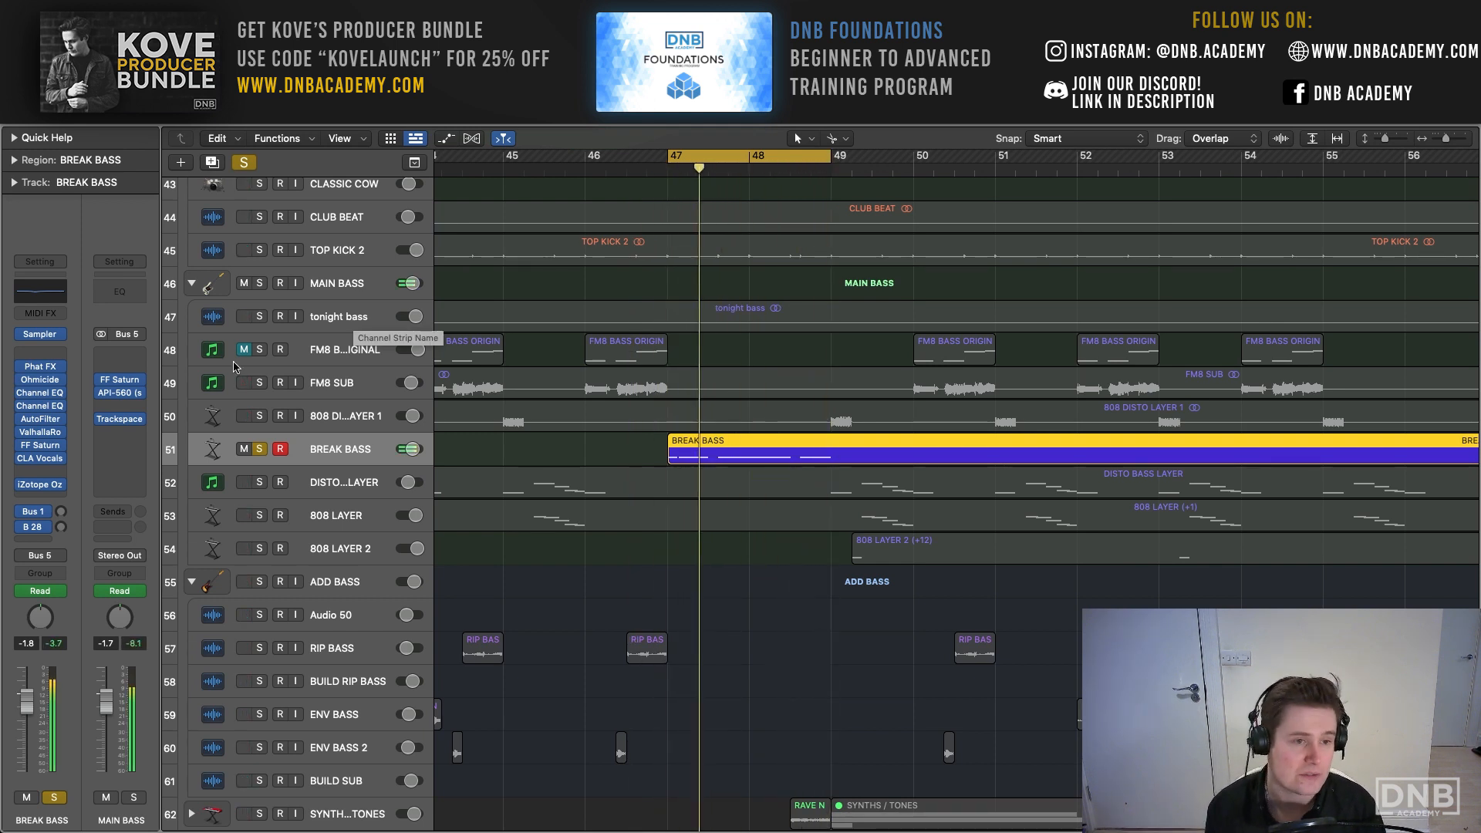
- Bypass all insert effects on BREAK BASS, and re-enable Phat FX and Ohmicide one at a time during playback
mouse_move(31, 371)
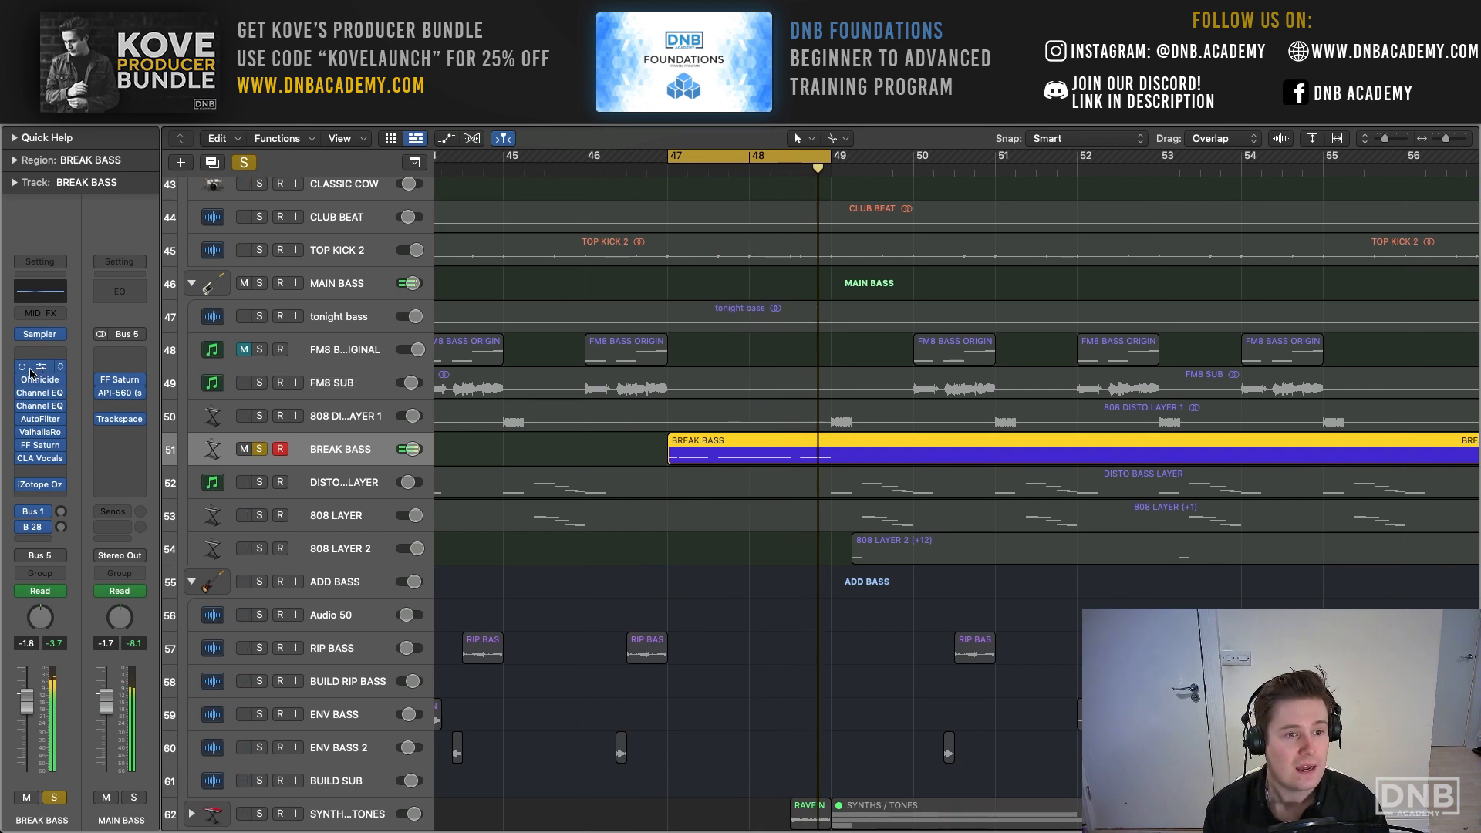
mouse_move(23, 489)
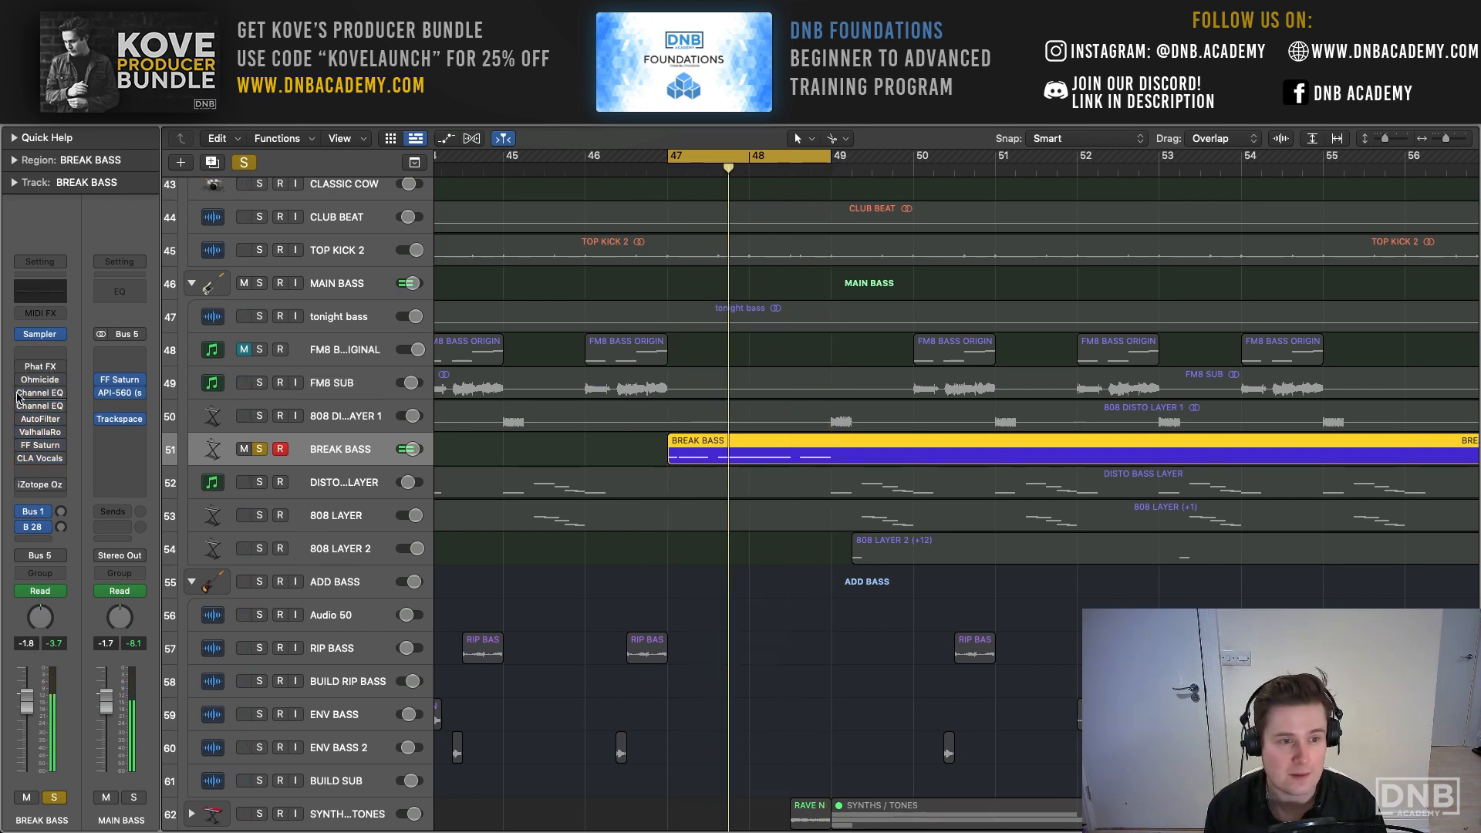
left_click(22, 367)
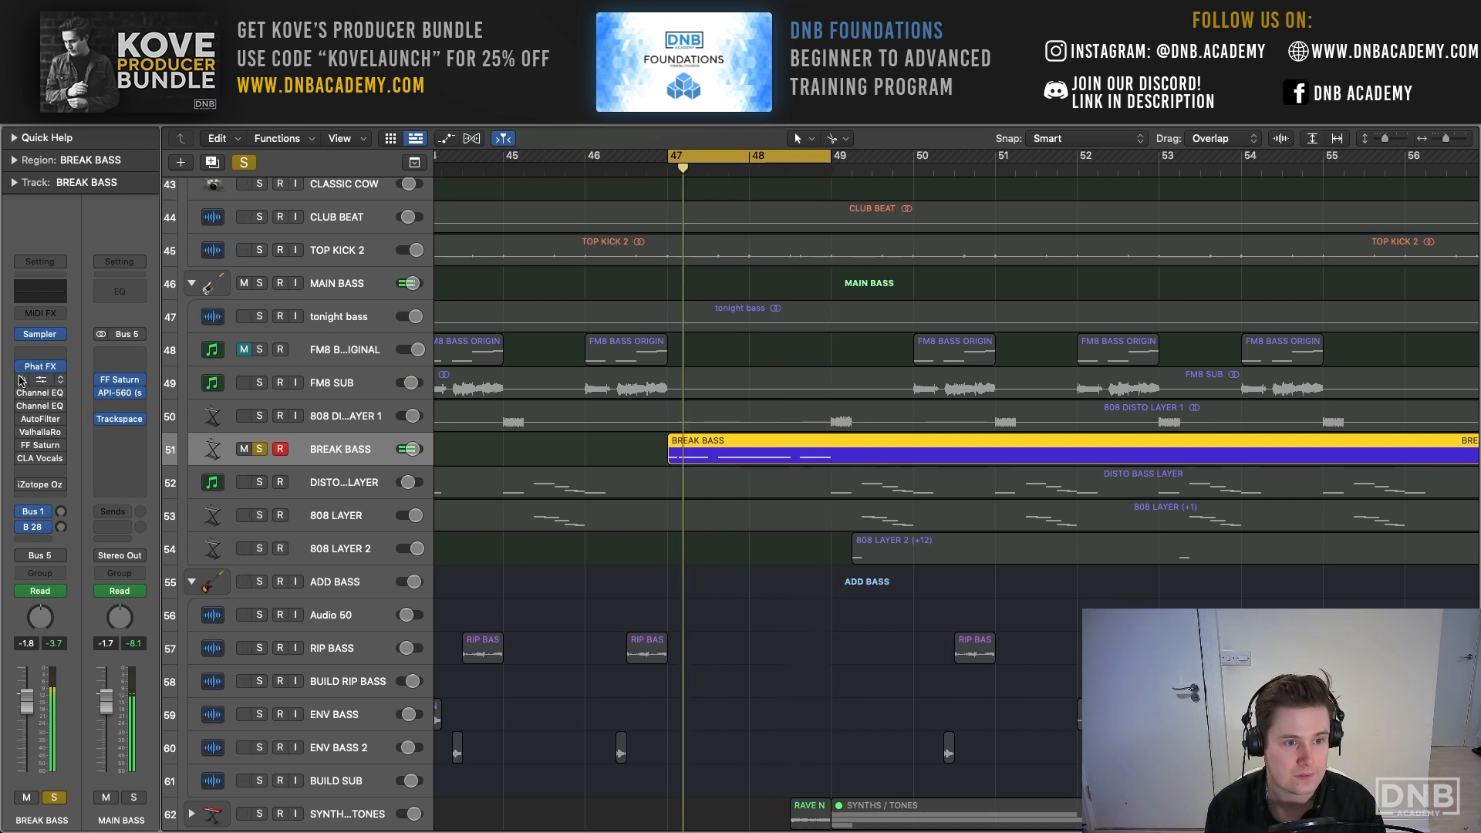
left_click(22, 380)
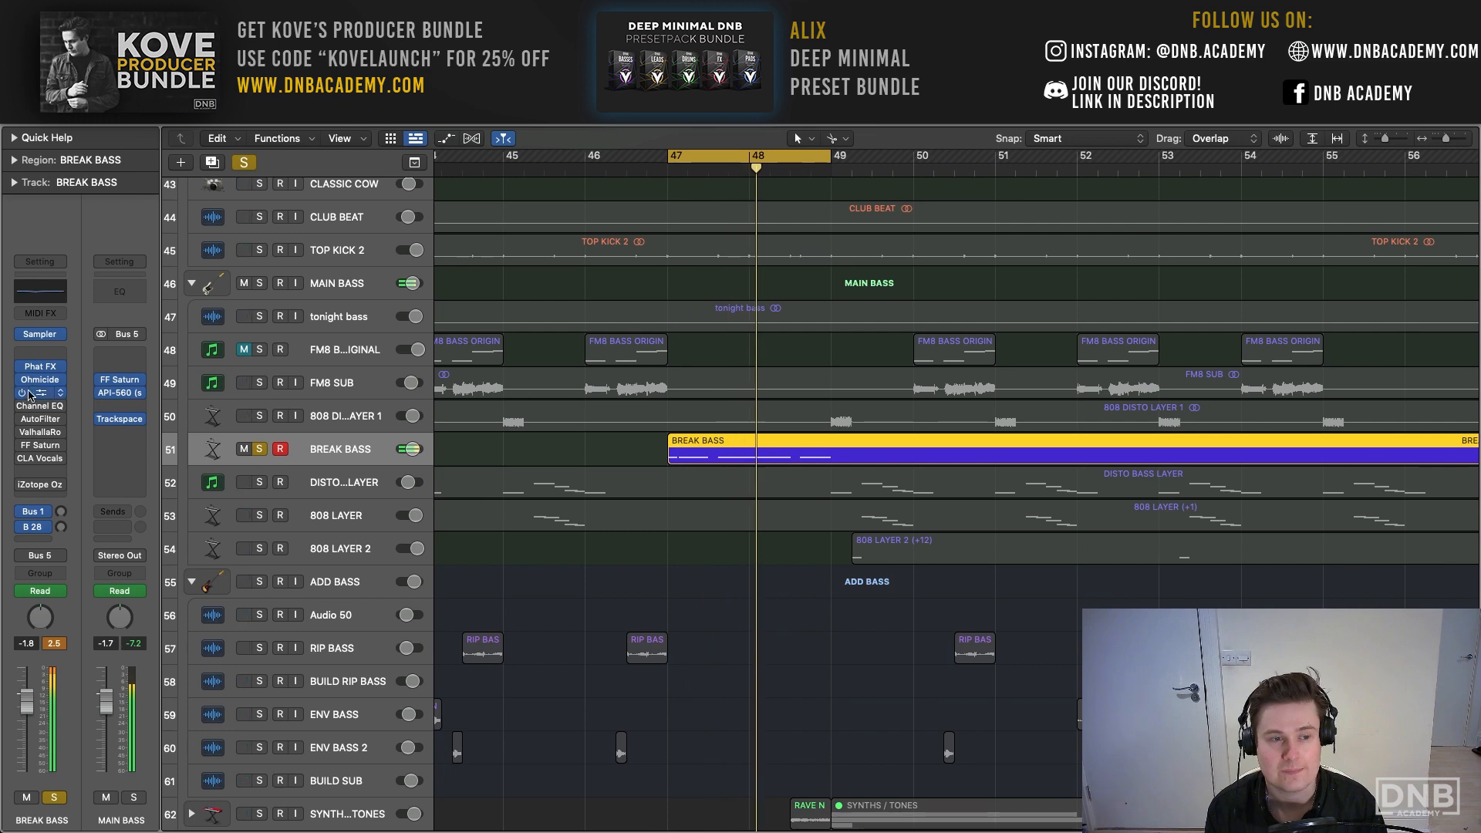
- Re-enable and open both Channel EQs on BREAK BASS, and compare the sound with the second one off and on
left_click(43, 395)
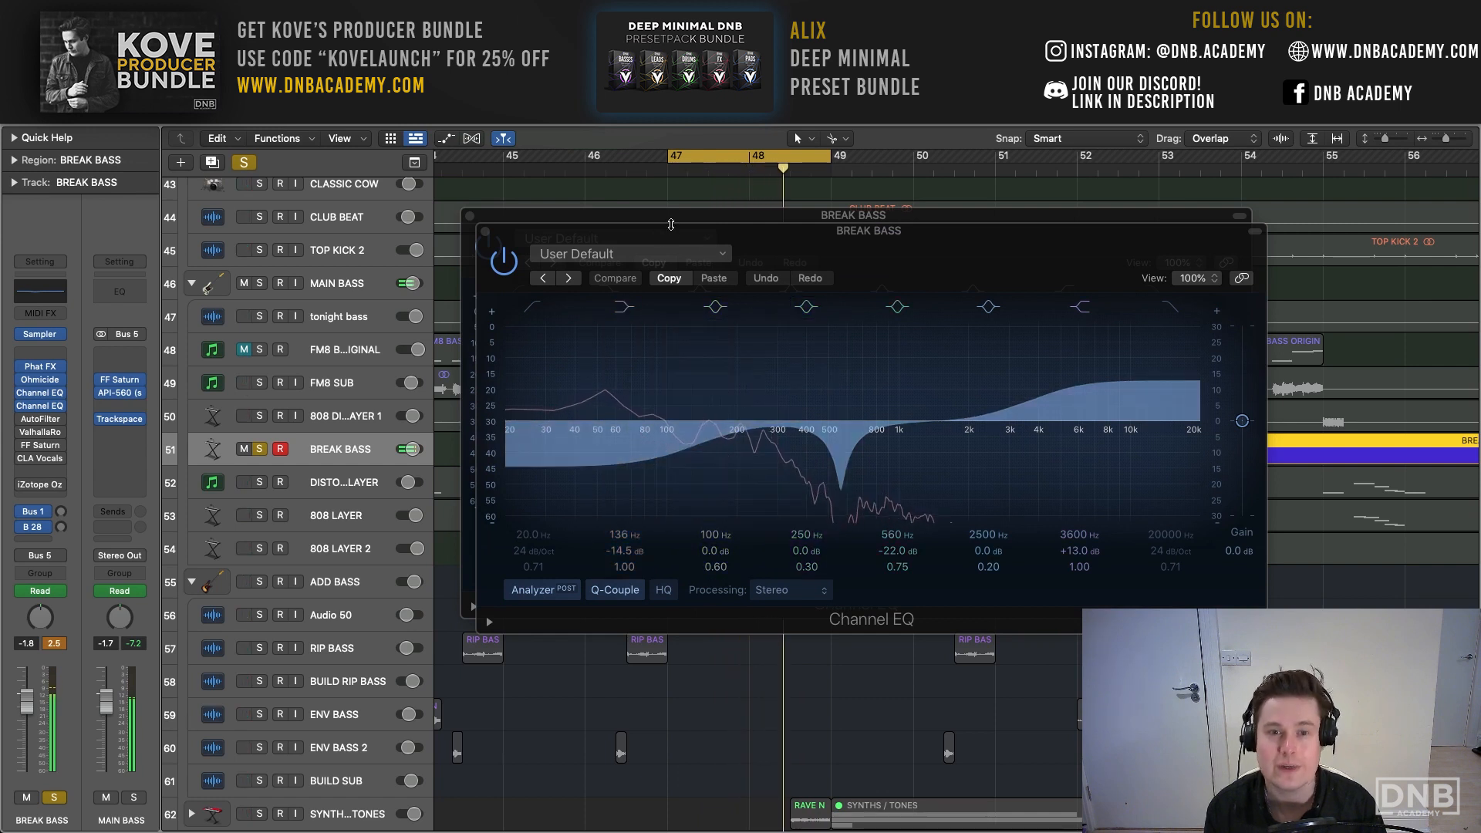
left_click_drag(671, 224, 521, 178)
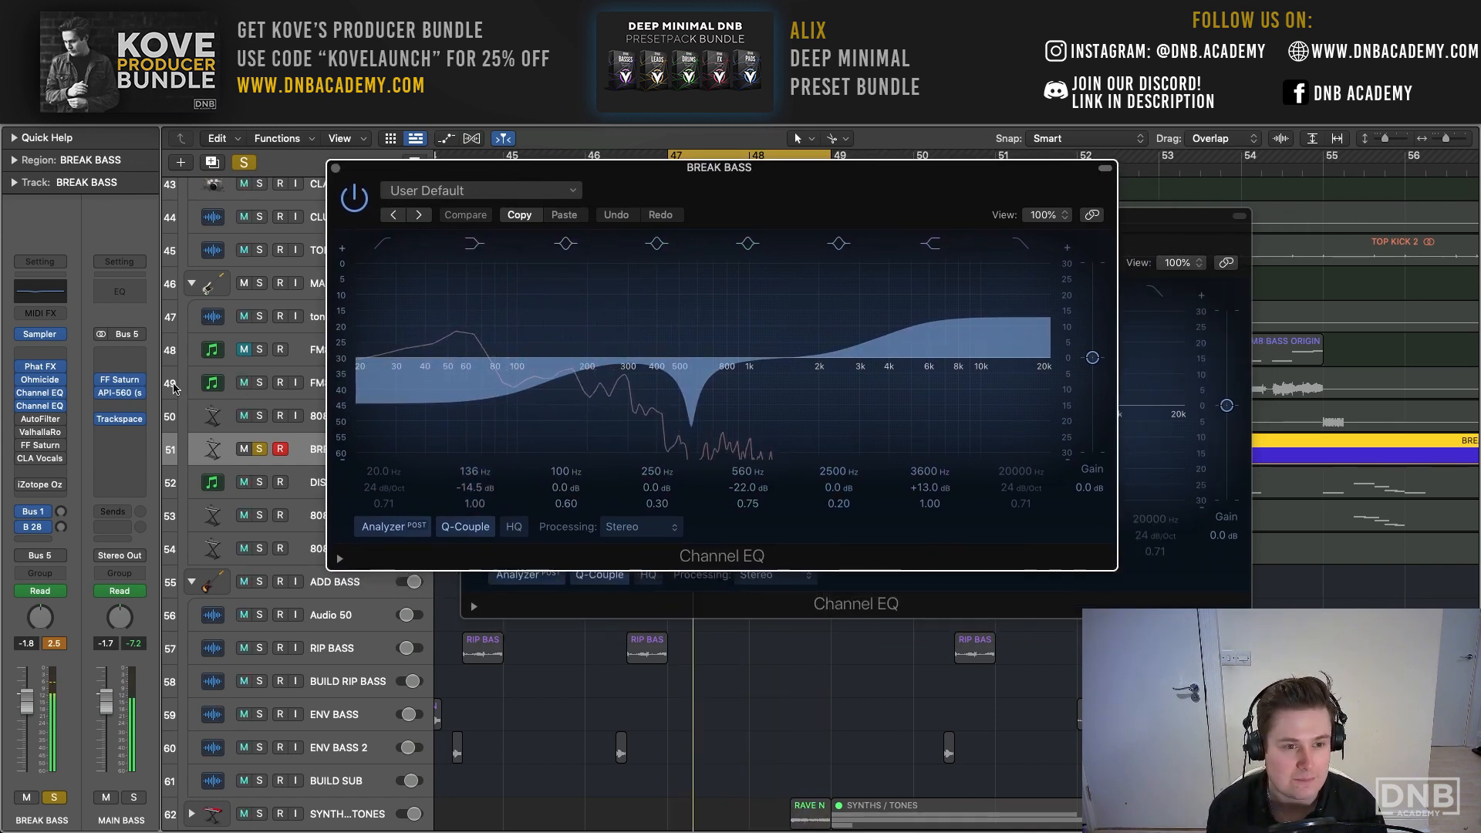
left_click(21, 406)
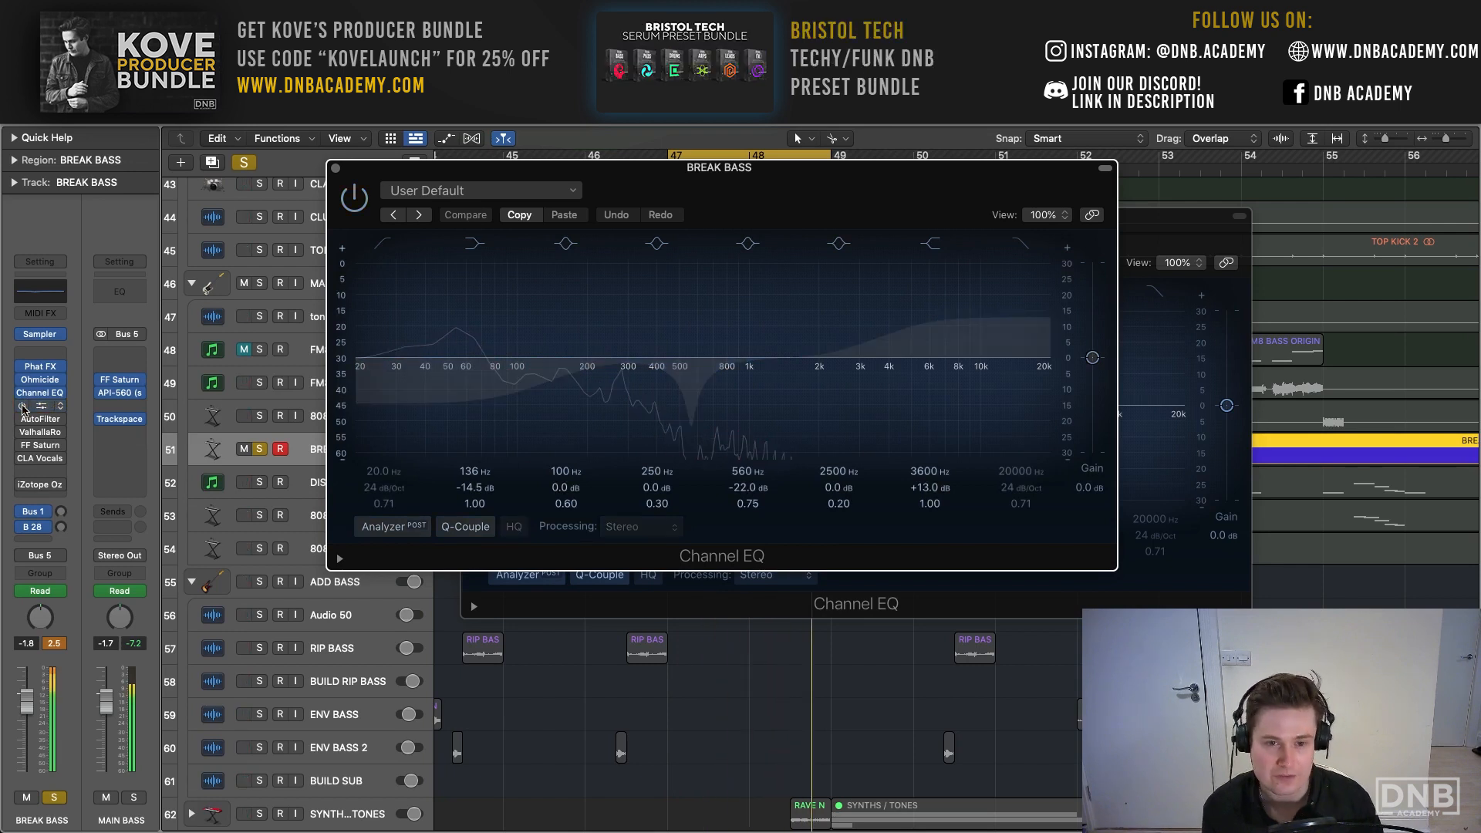
left_click(22, 408)
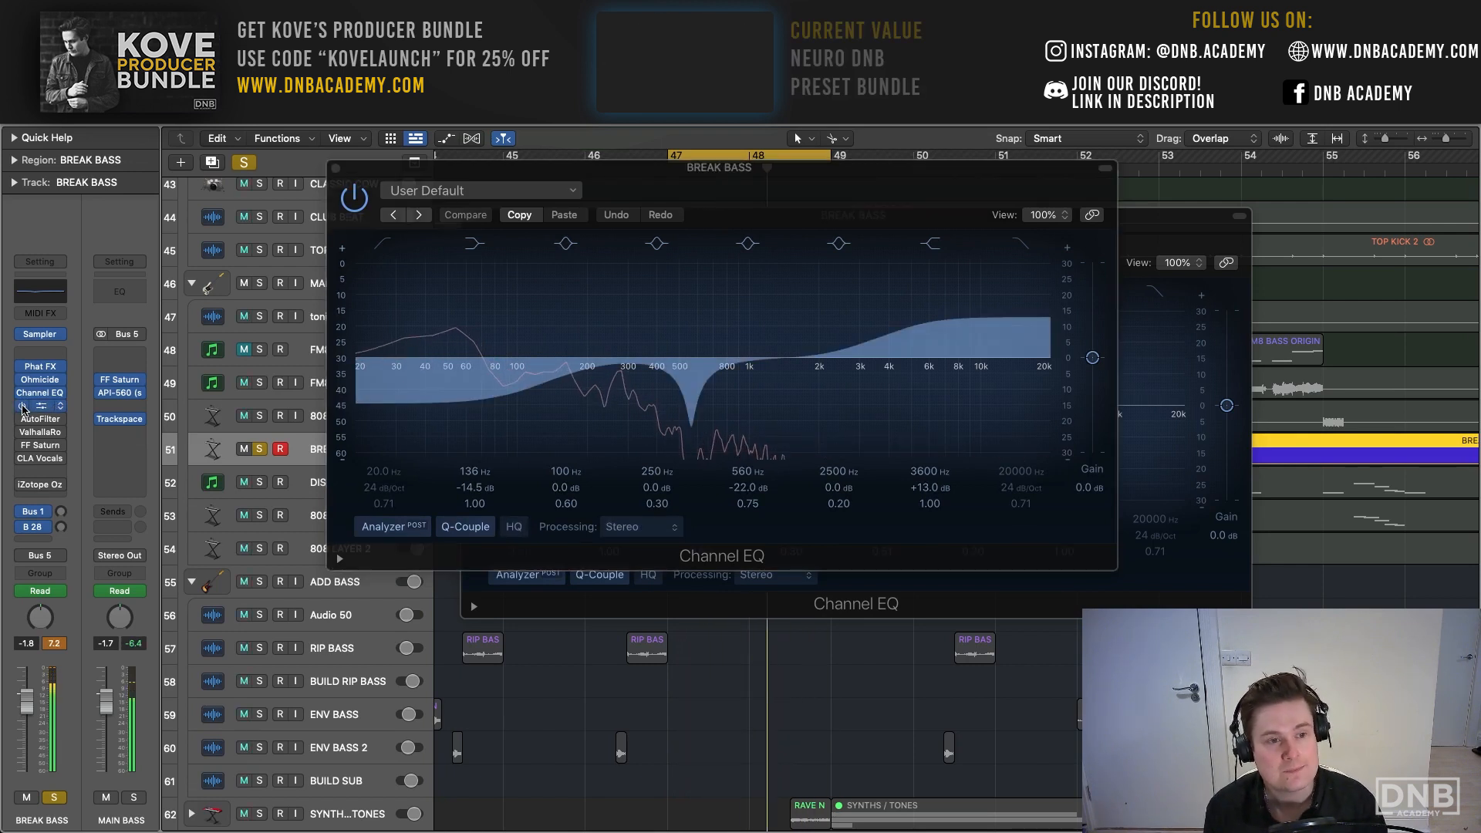
- Re-enable the AutoFilter on BREAK BASS and examine its filter, distortion and LFO settings before closing it
left_click(22, 419)
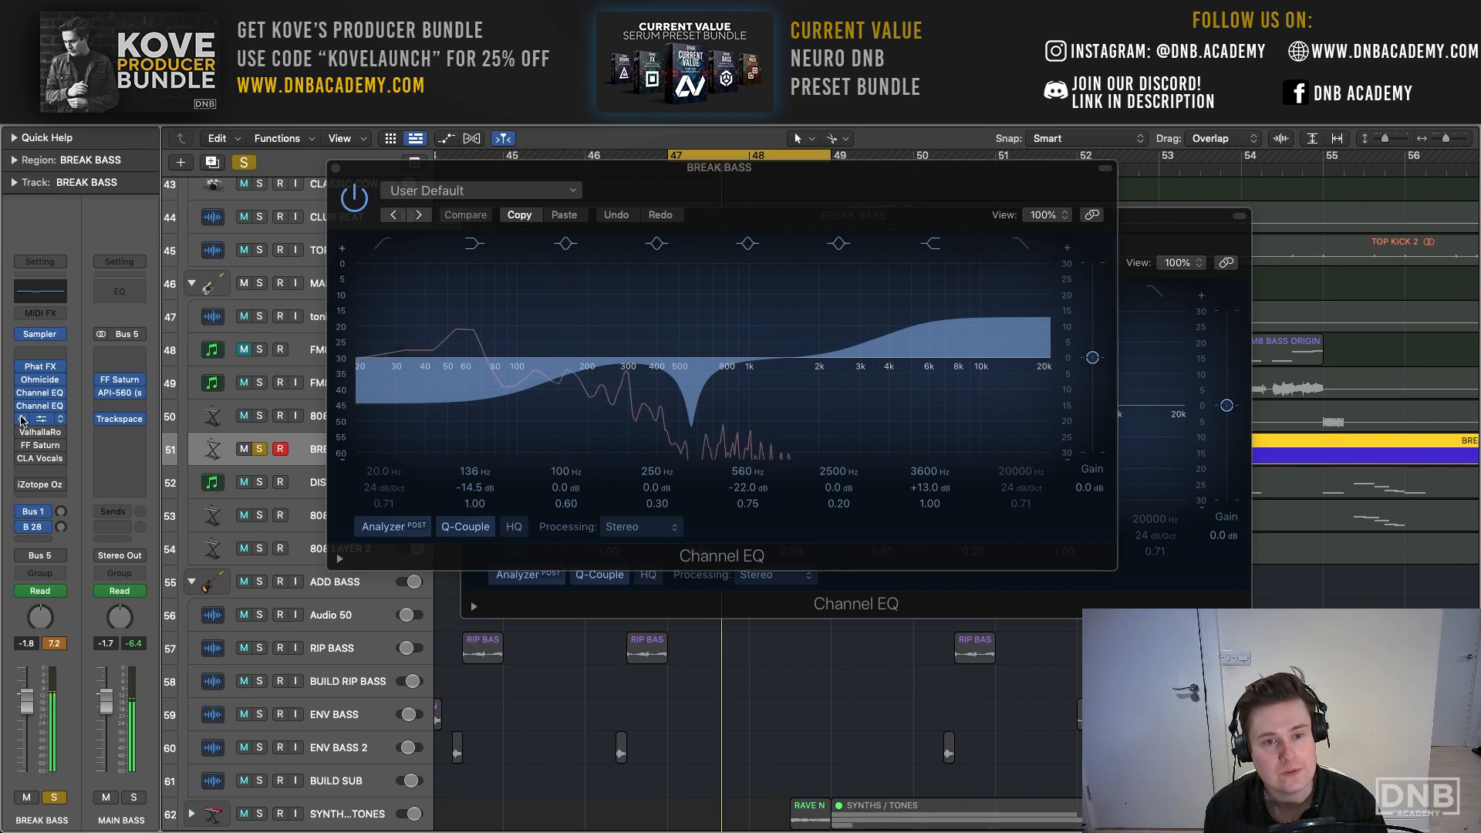
left_click(42, 420)
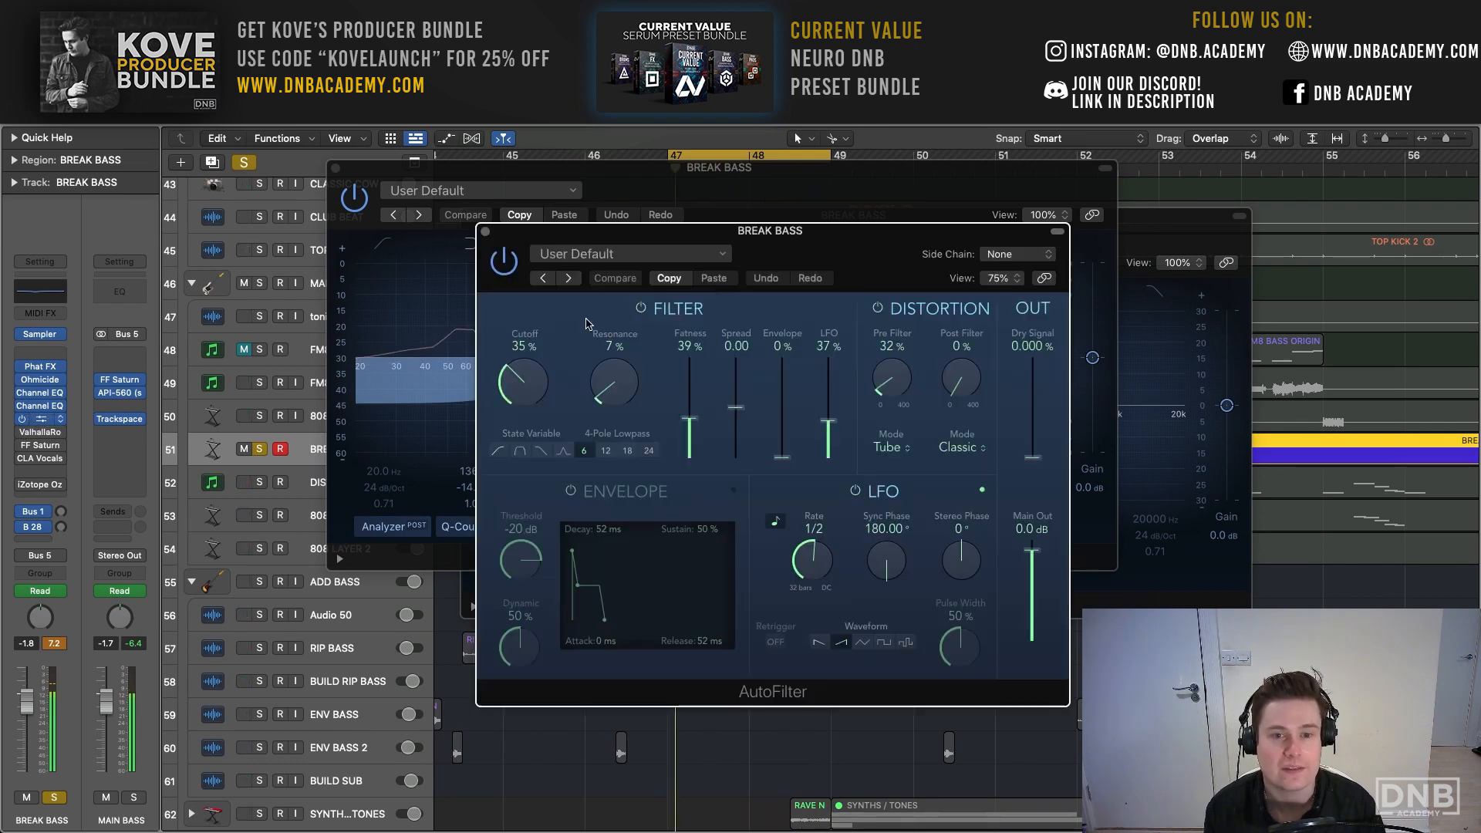
left_click_drag(709, 266, 507, 213)
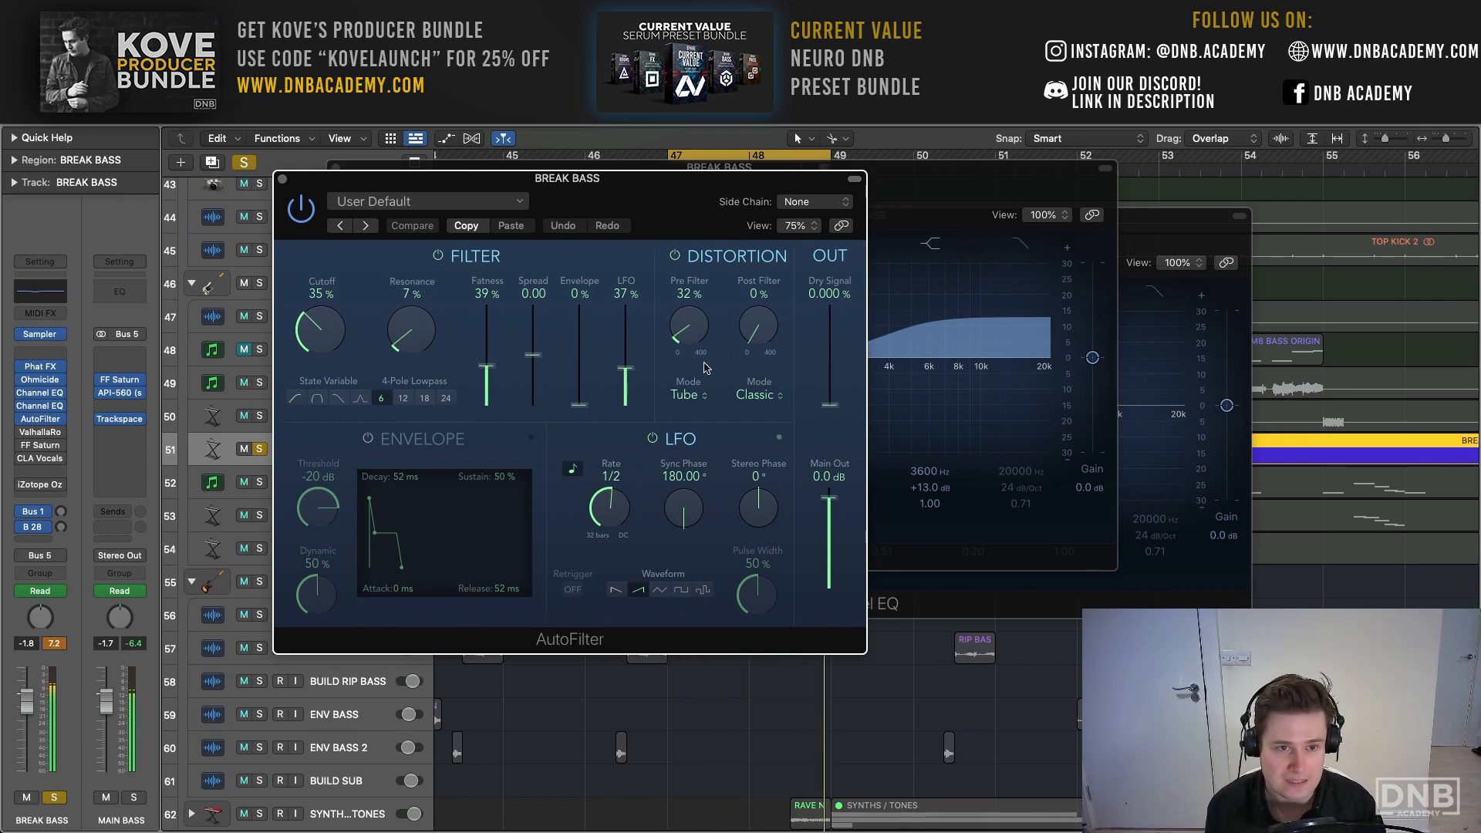
left_click(283, 181)
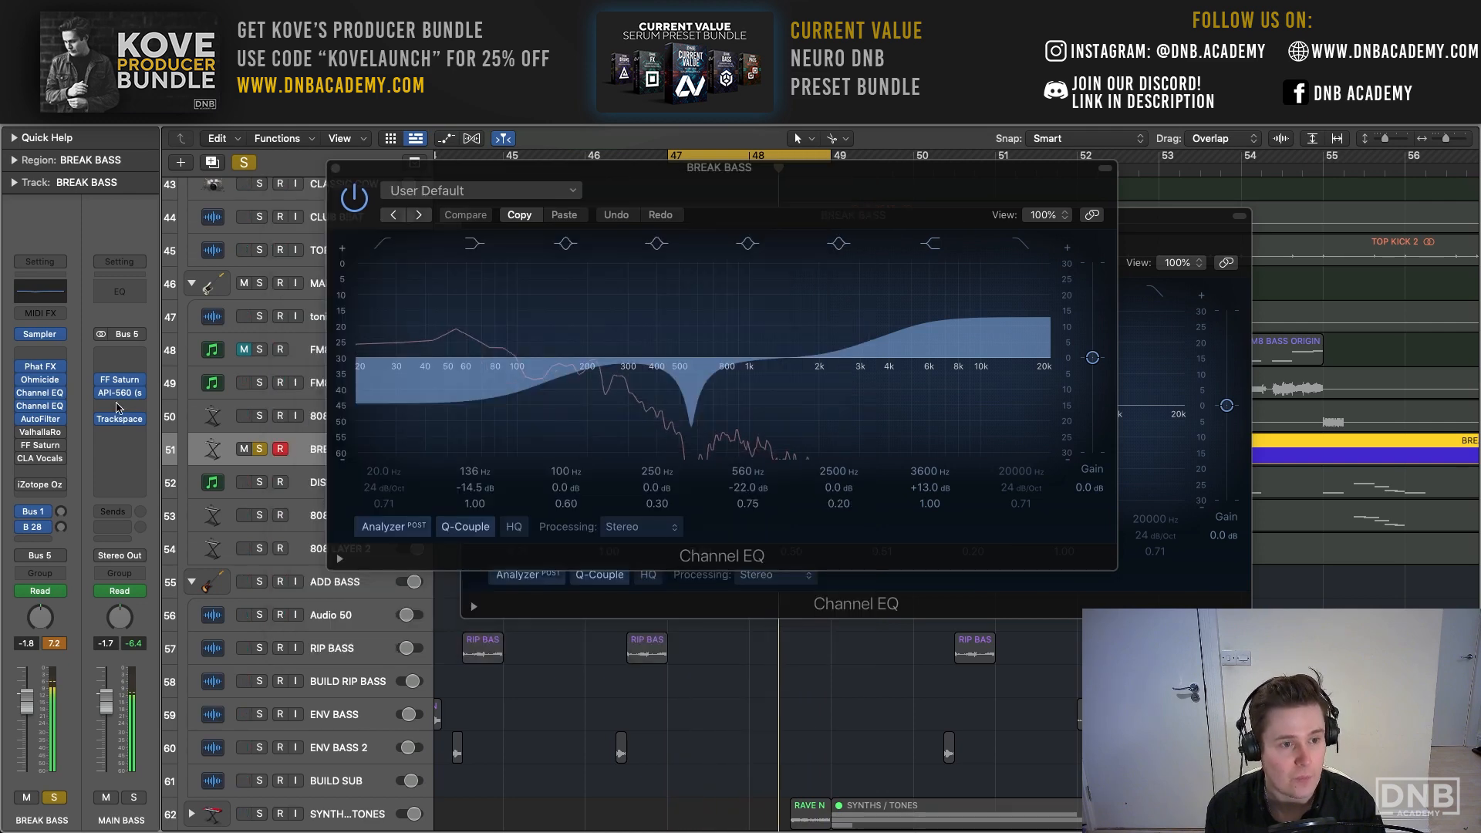
- Re-enable ValhallaRoom and FF Saturn on BREAK BASS and open both to examine their reverb and multiband saturation settings
left_click(44, 435)
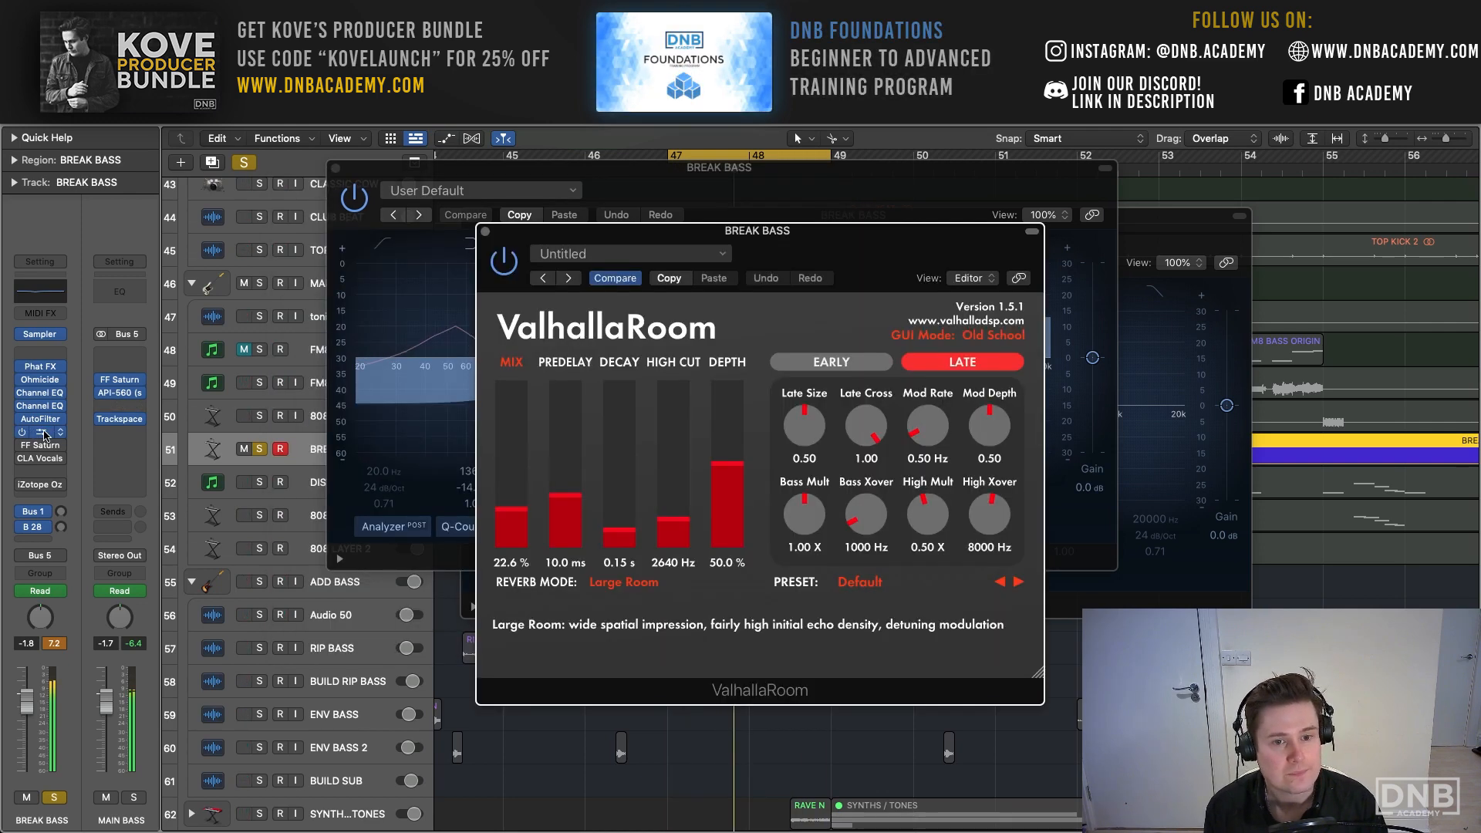
left_click_drag(762, 236, 671, 201)
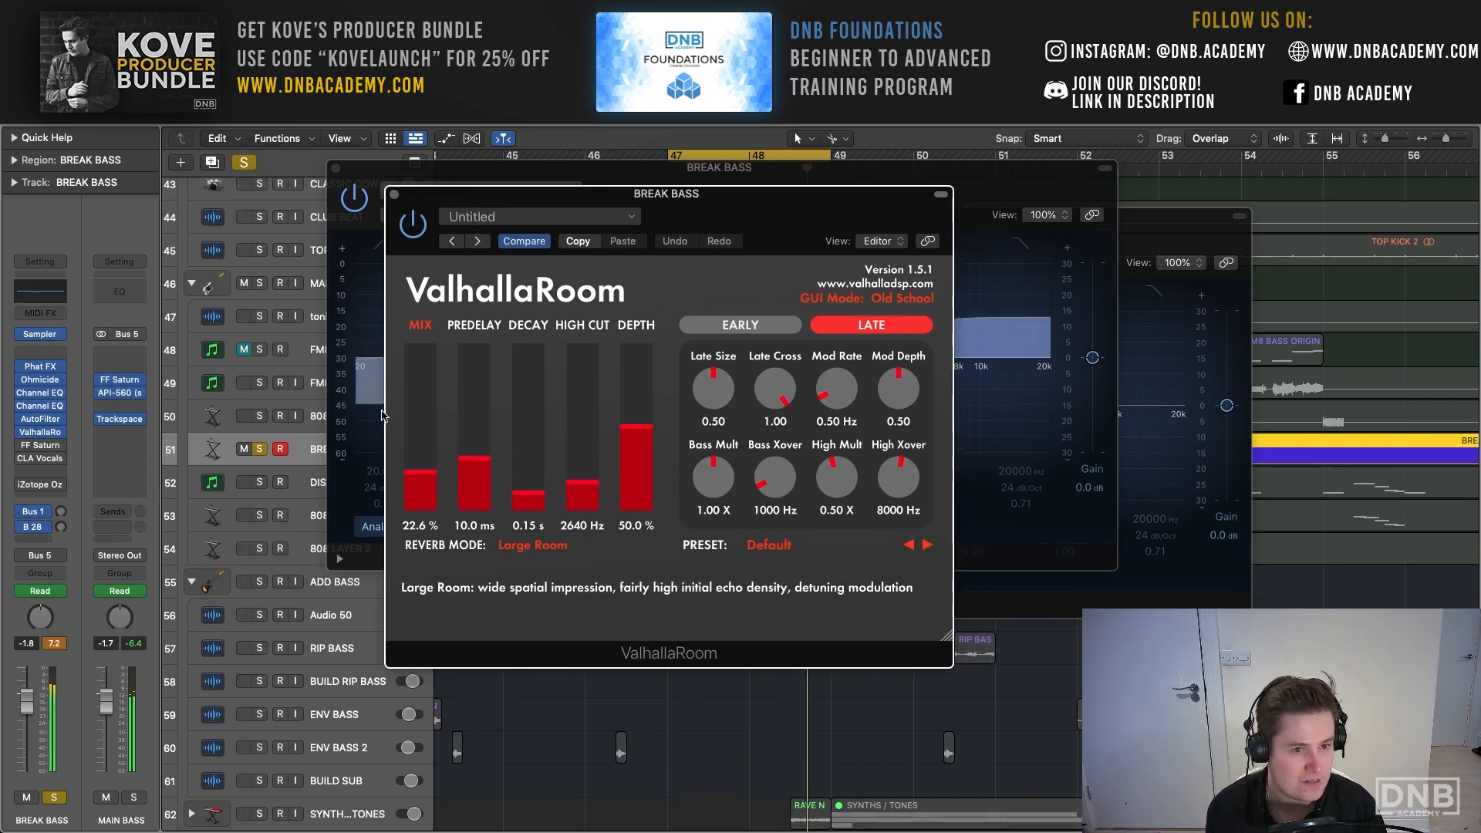
left_click(20, 447)
left_click(48, 447)
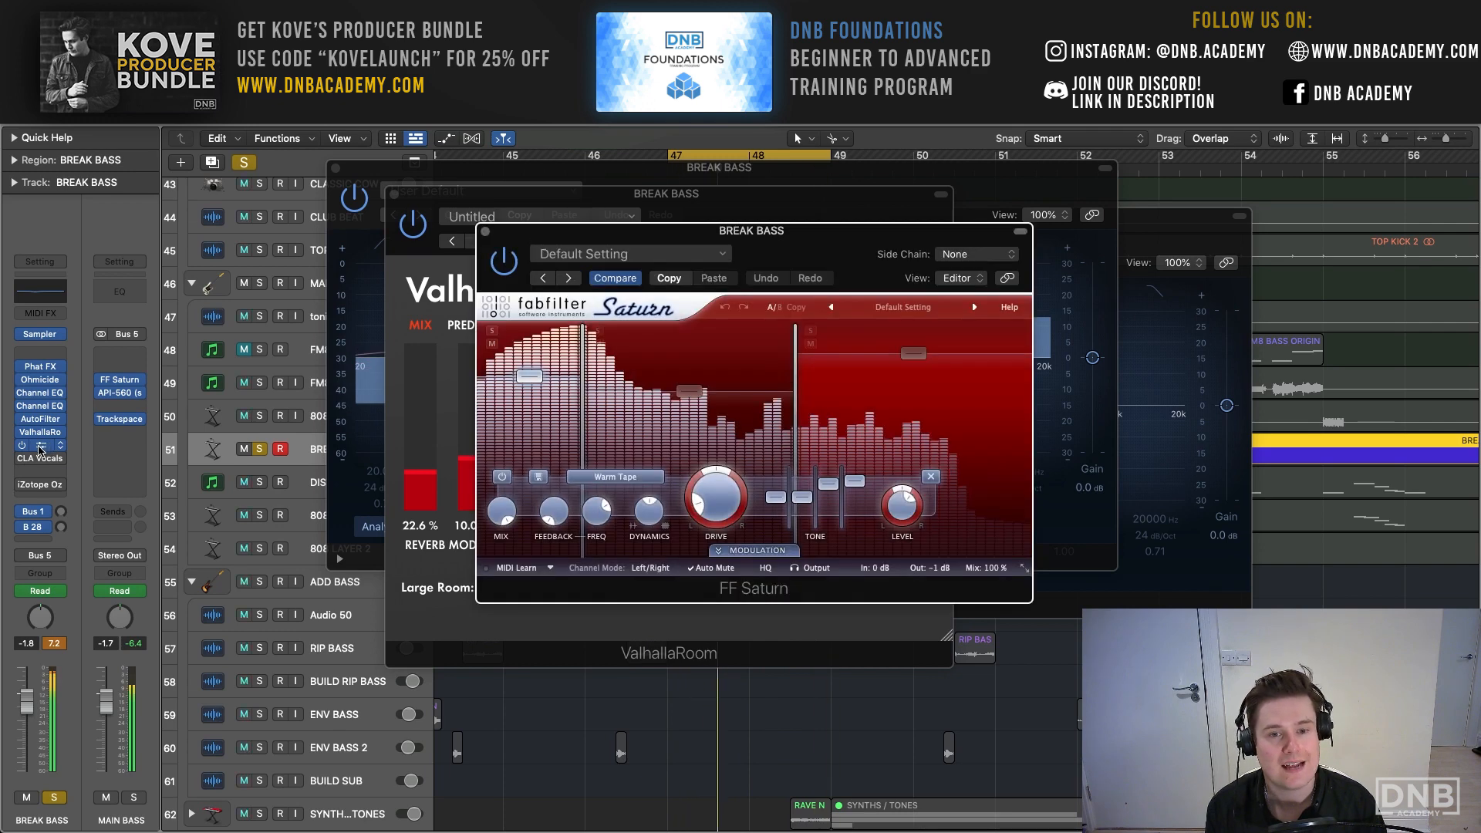
left_click_drag(785, 235, 576, 154)
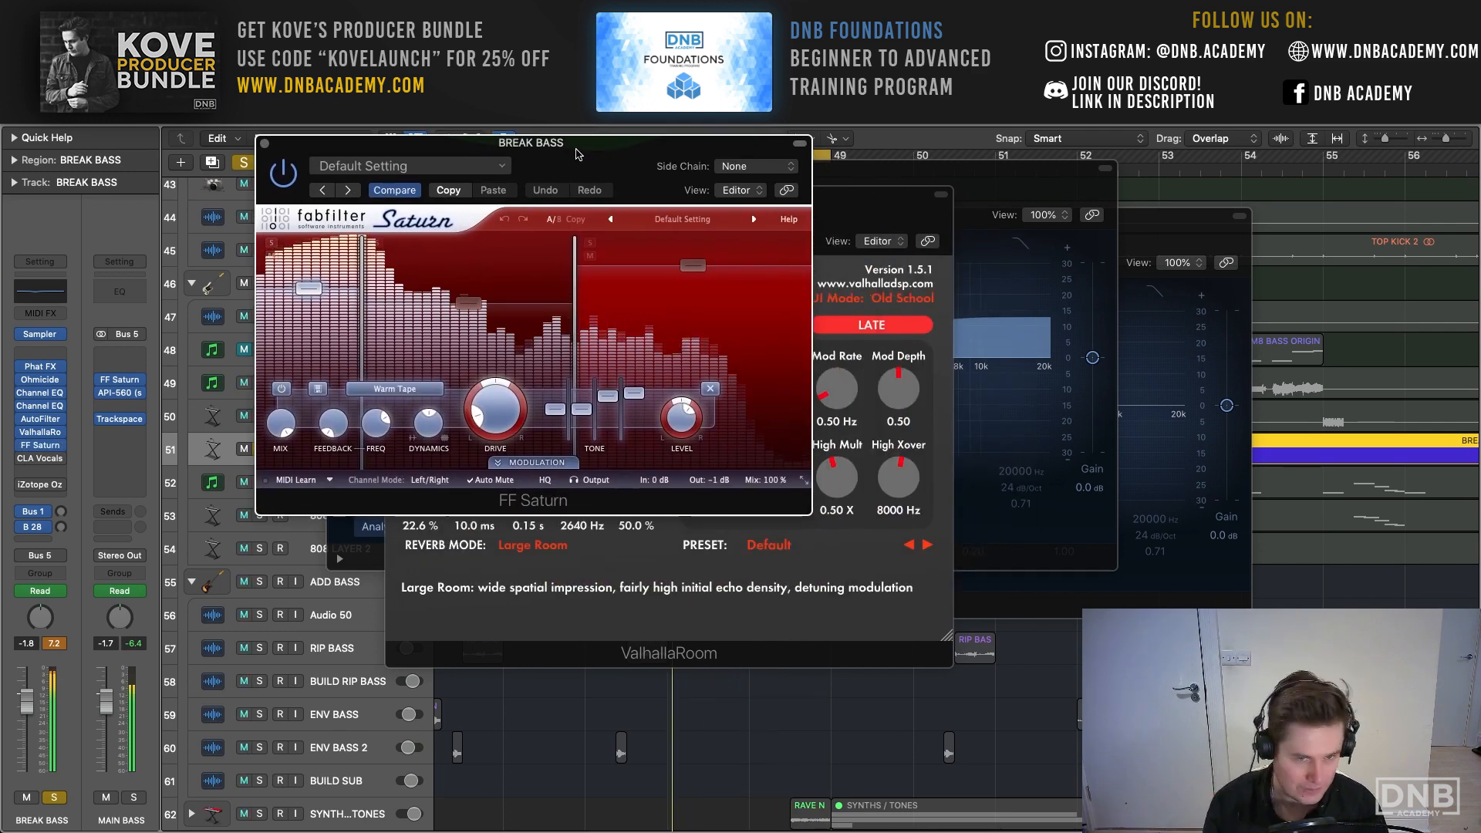
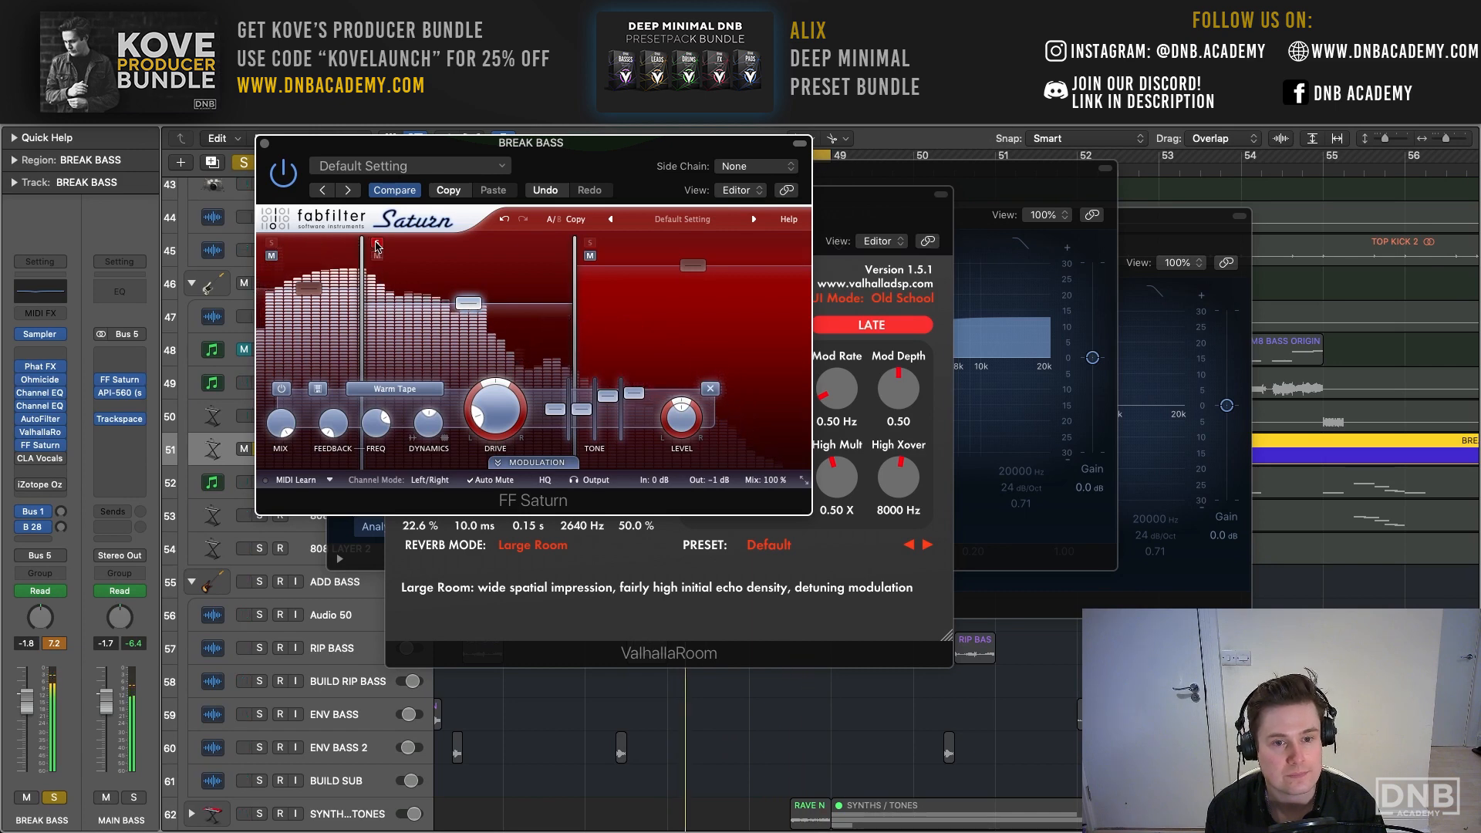
- Examine the low, mid and high band settings in FF Saturn on BREAK BASS, auditioning the mid and high bands soloed before closing it
left_click(647, 353)
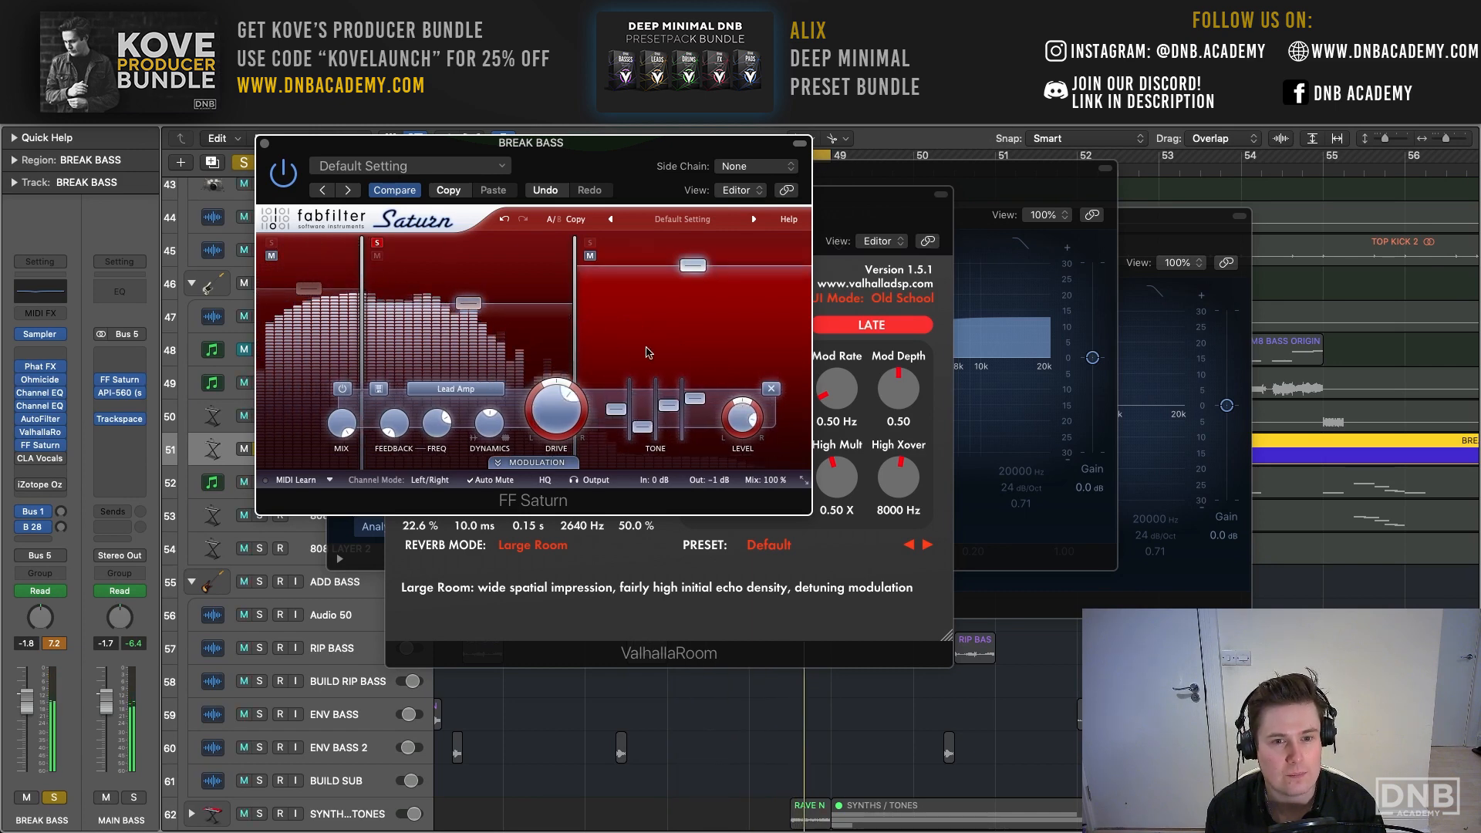
left_click(500, 339)
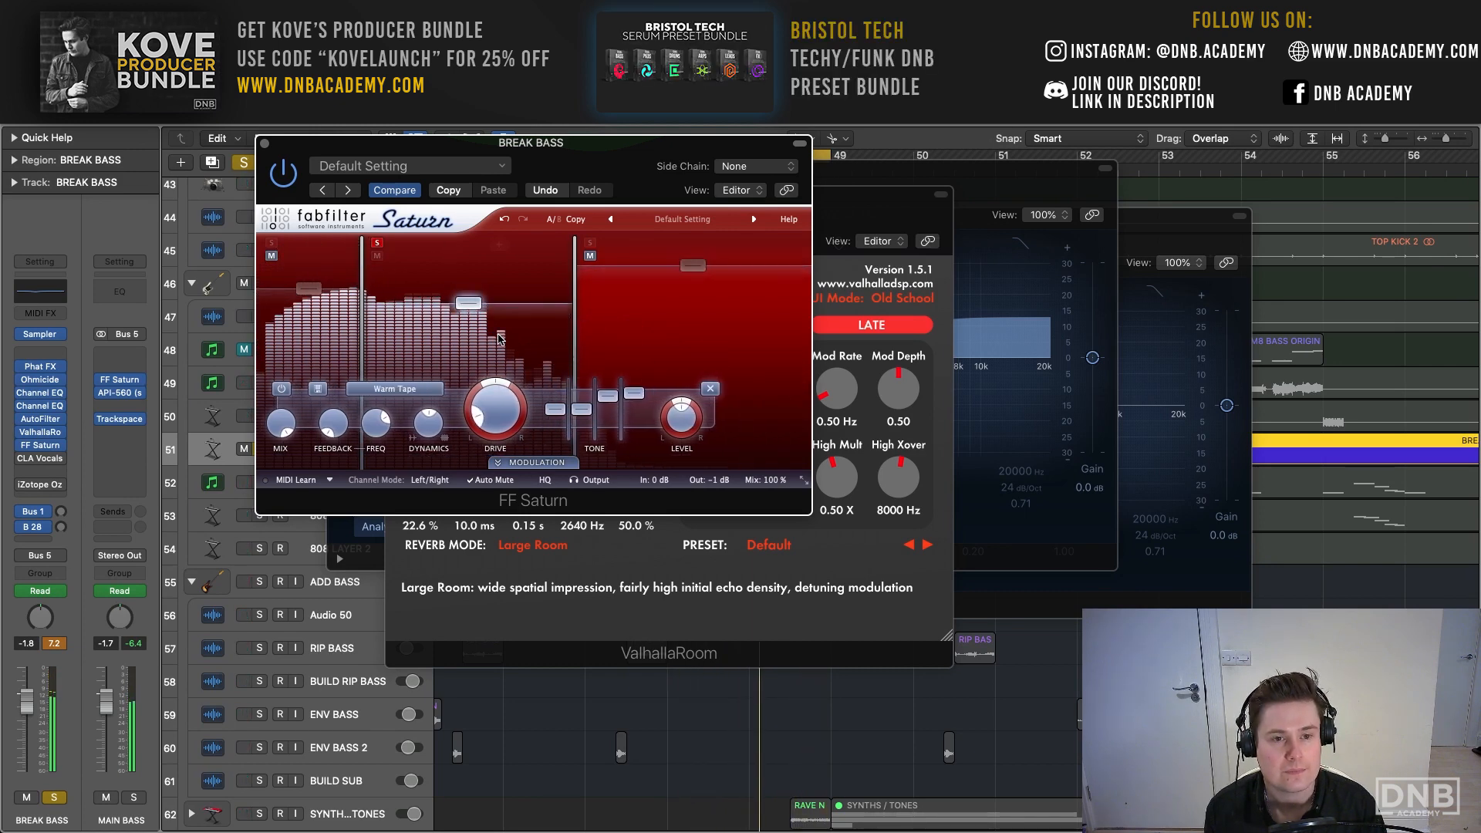
left_click(377, 243)
left_click(318, 332)
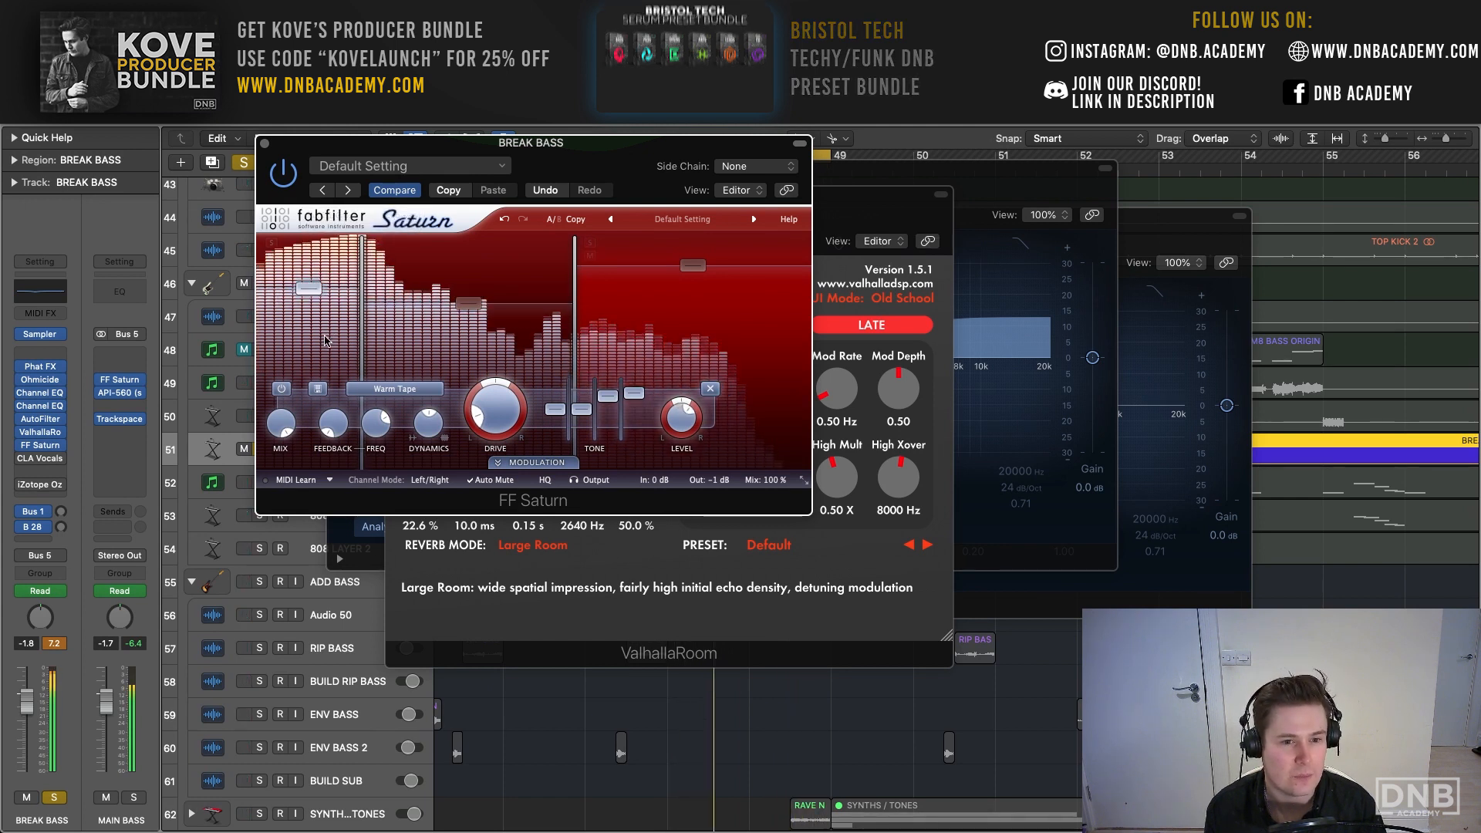
left_click(644, 374)
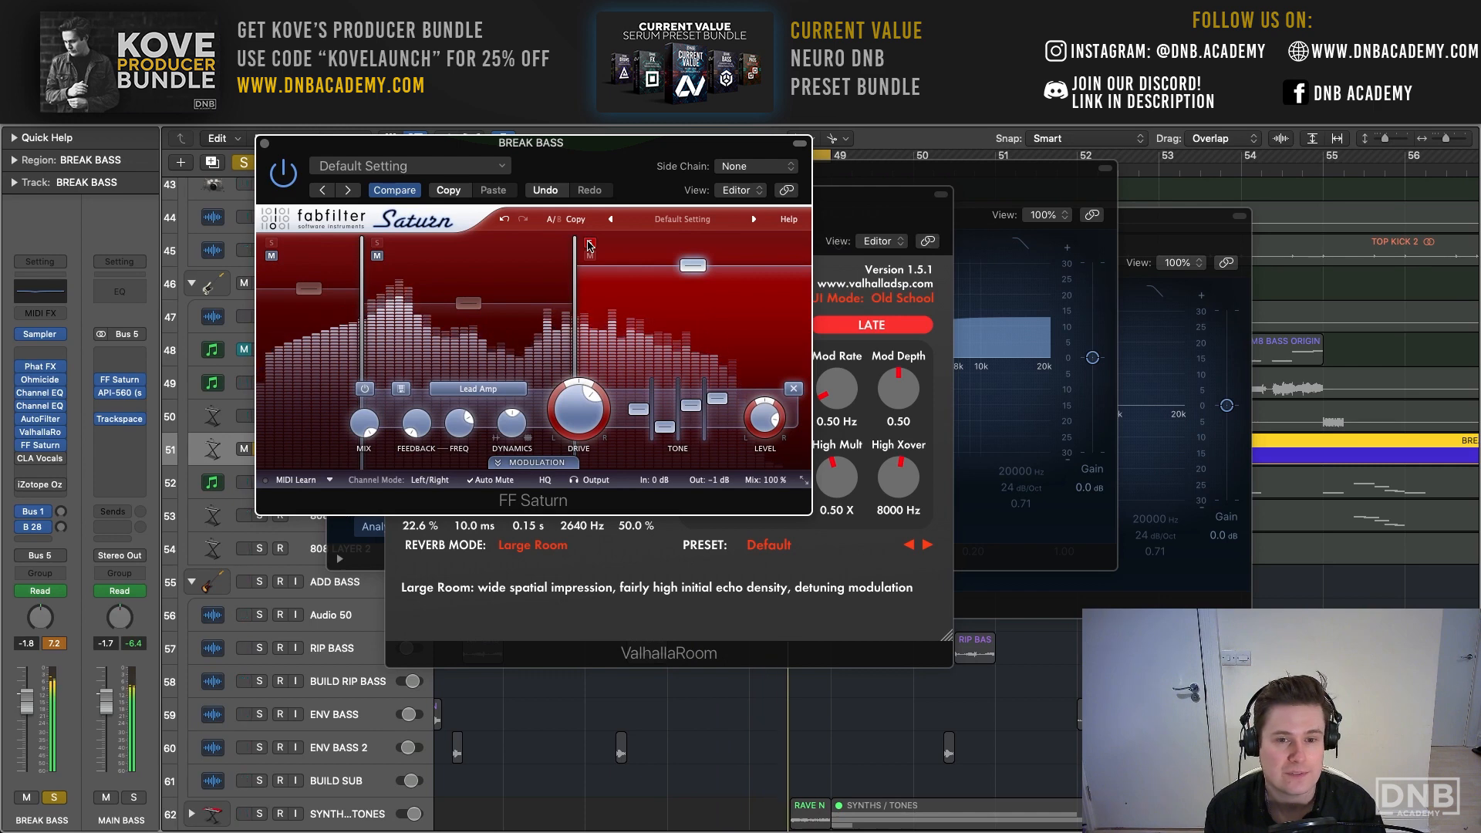
left_click(590, 245)
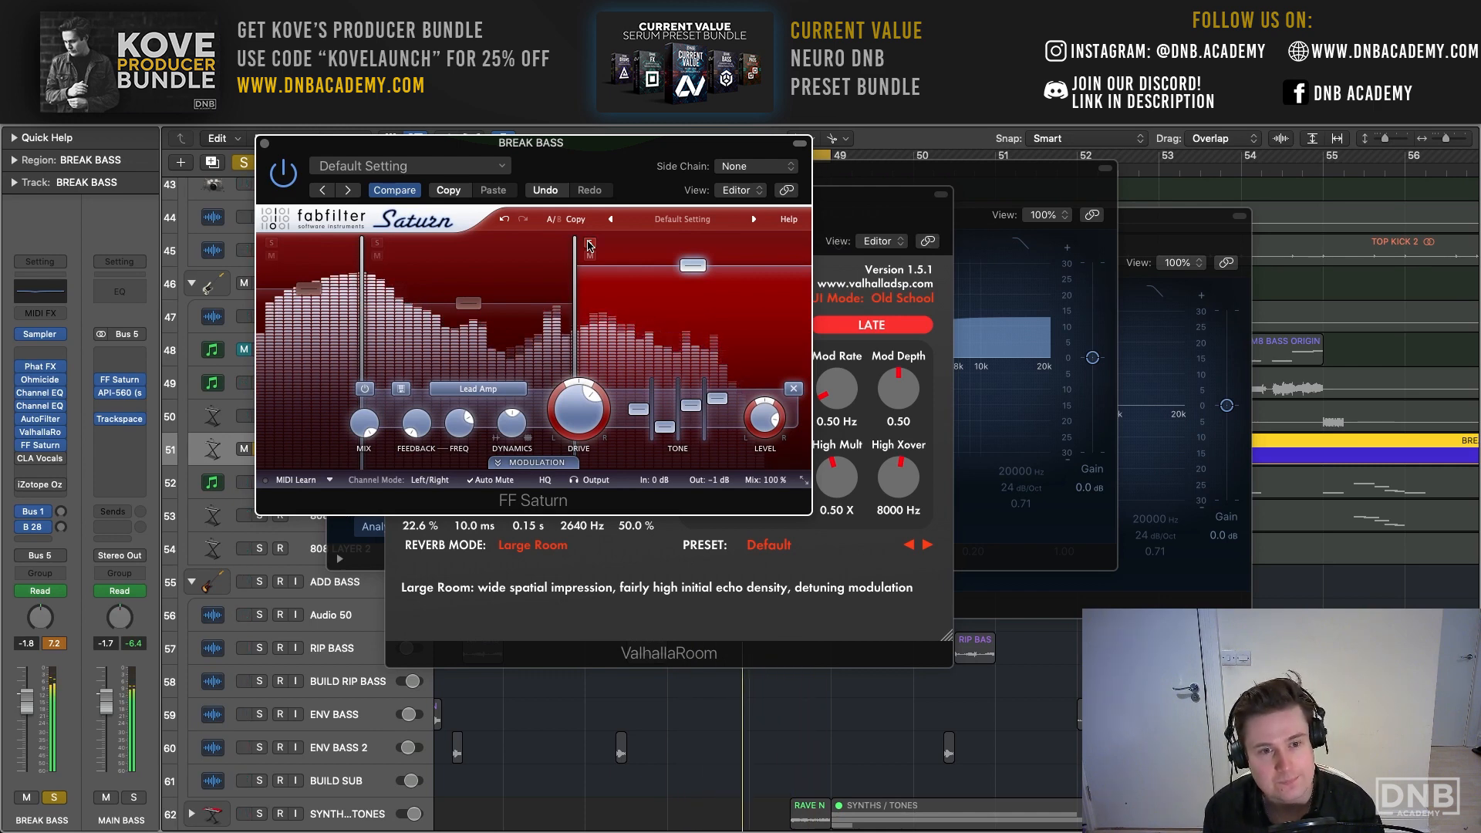
left_click(263, 144)
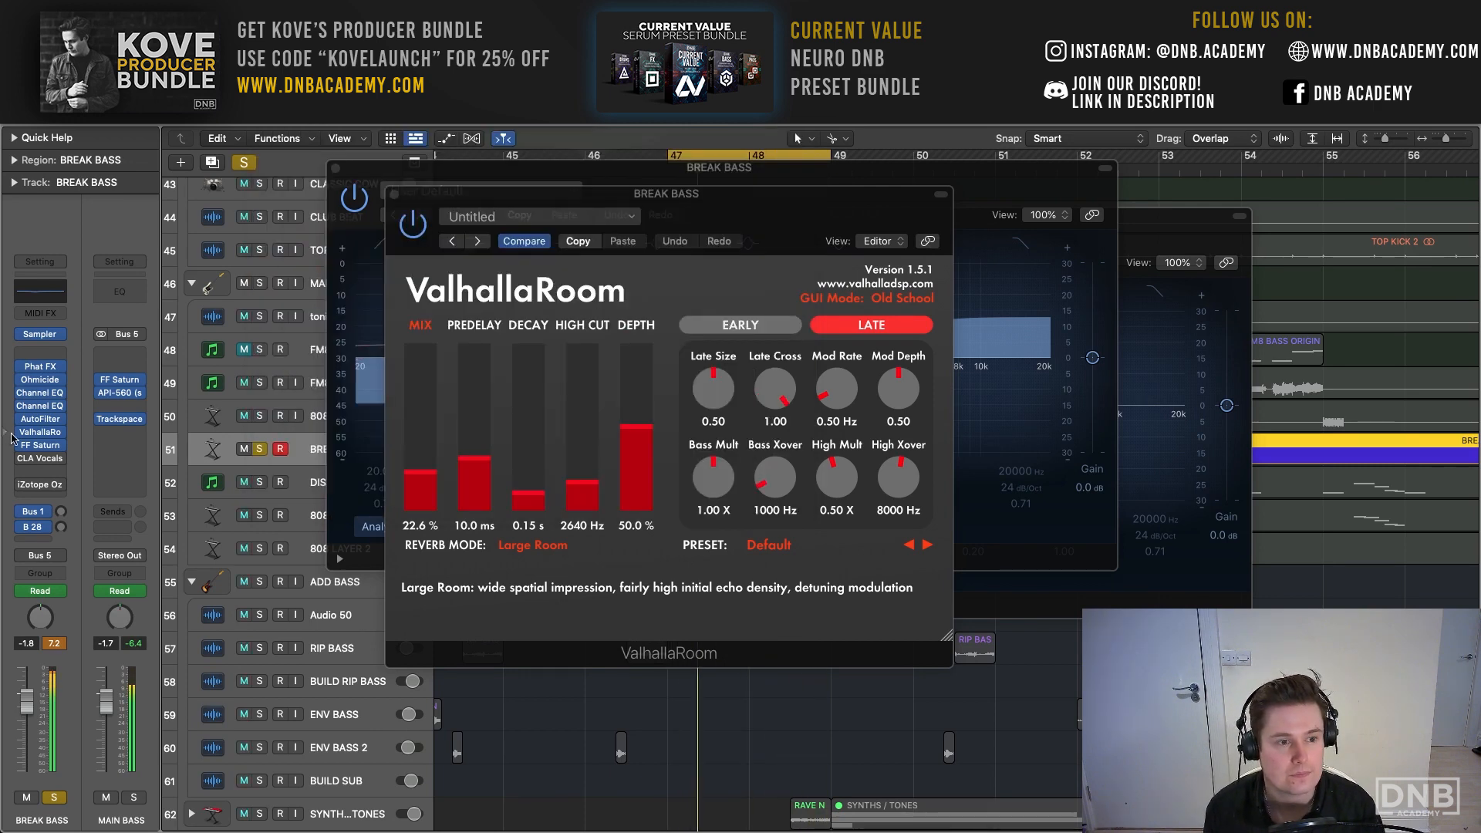
- Re-enable CLA Vocals on BREAK BASS, and examine its settings along with the Ozone 7 Imager's stereo width bands
left_click(44, 462)
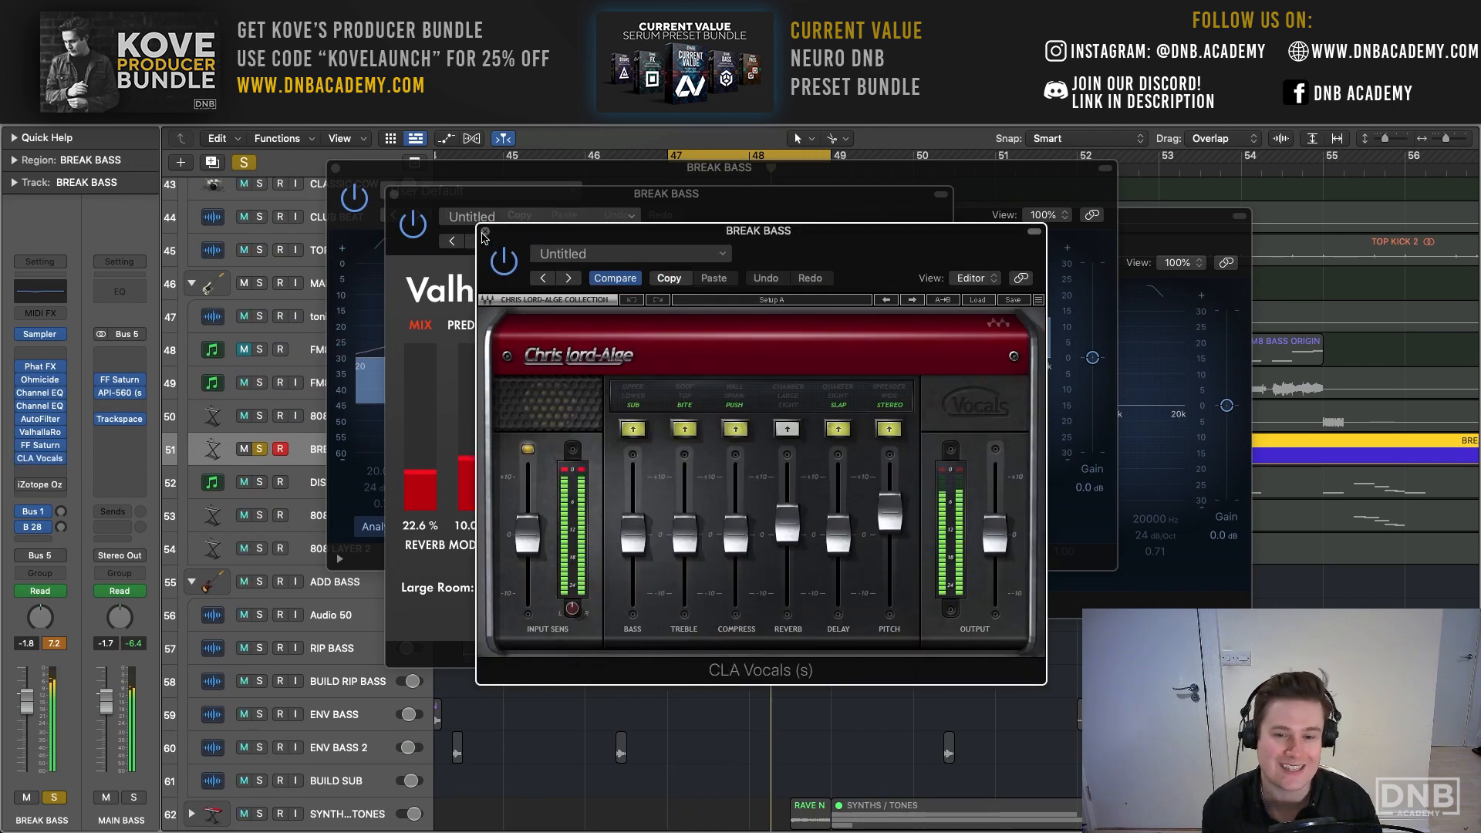
left_click_drag(594, 228, 432, 178)
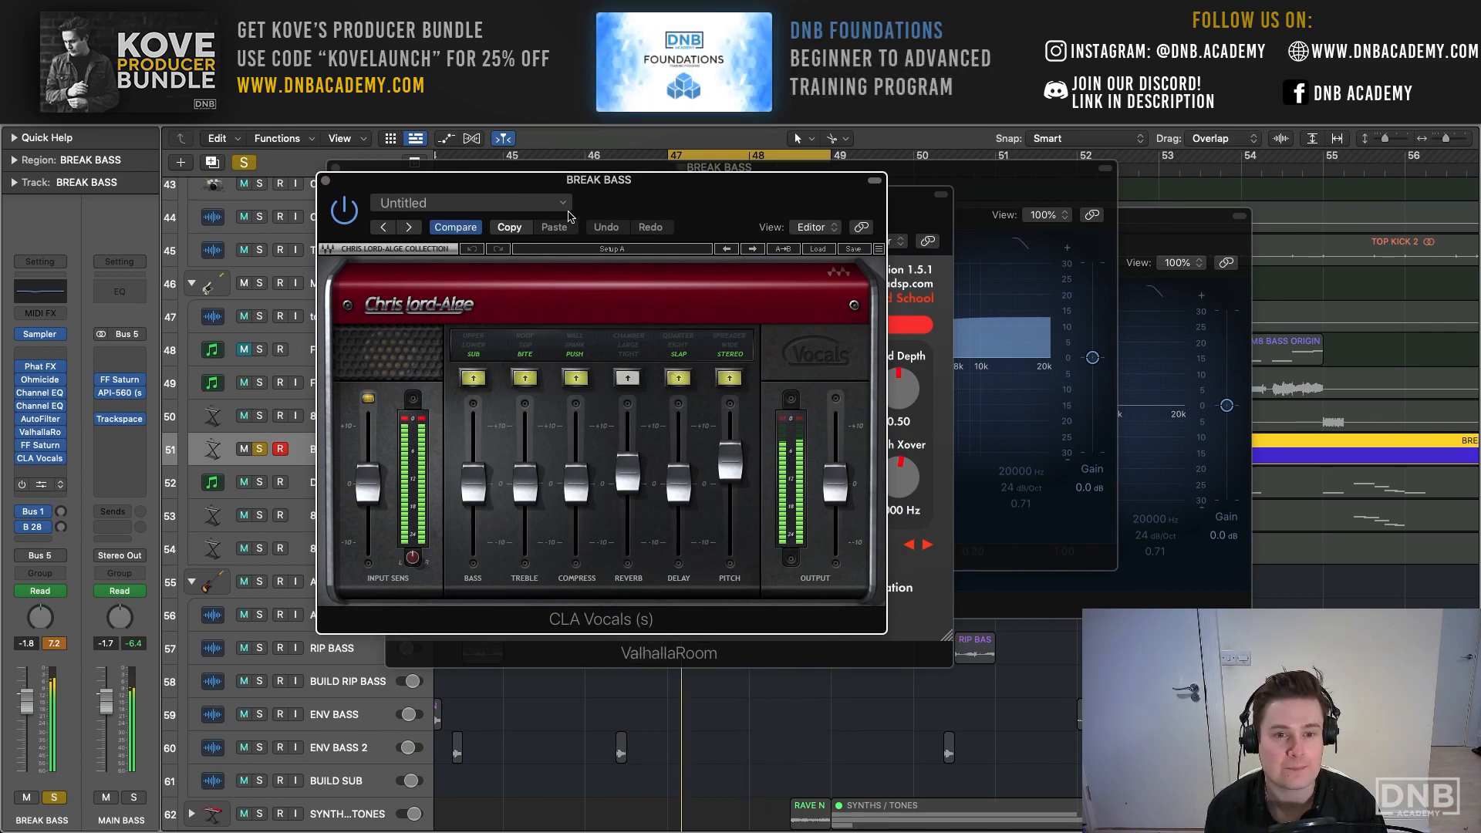
left_click(44, 486)
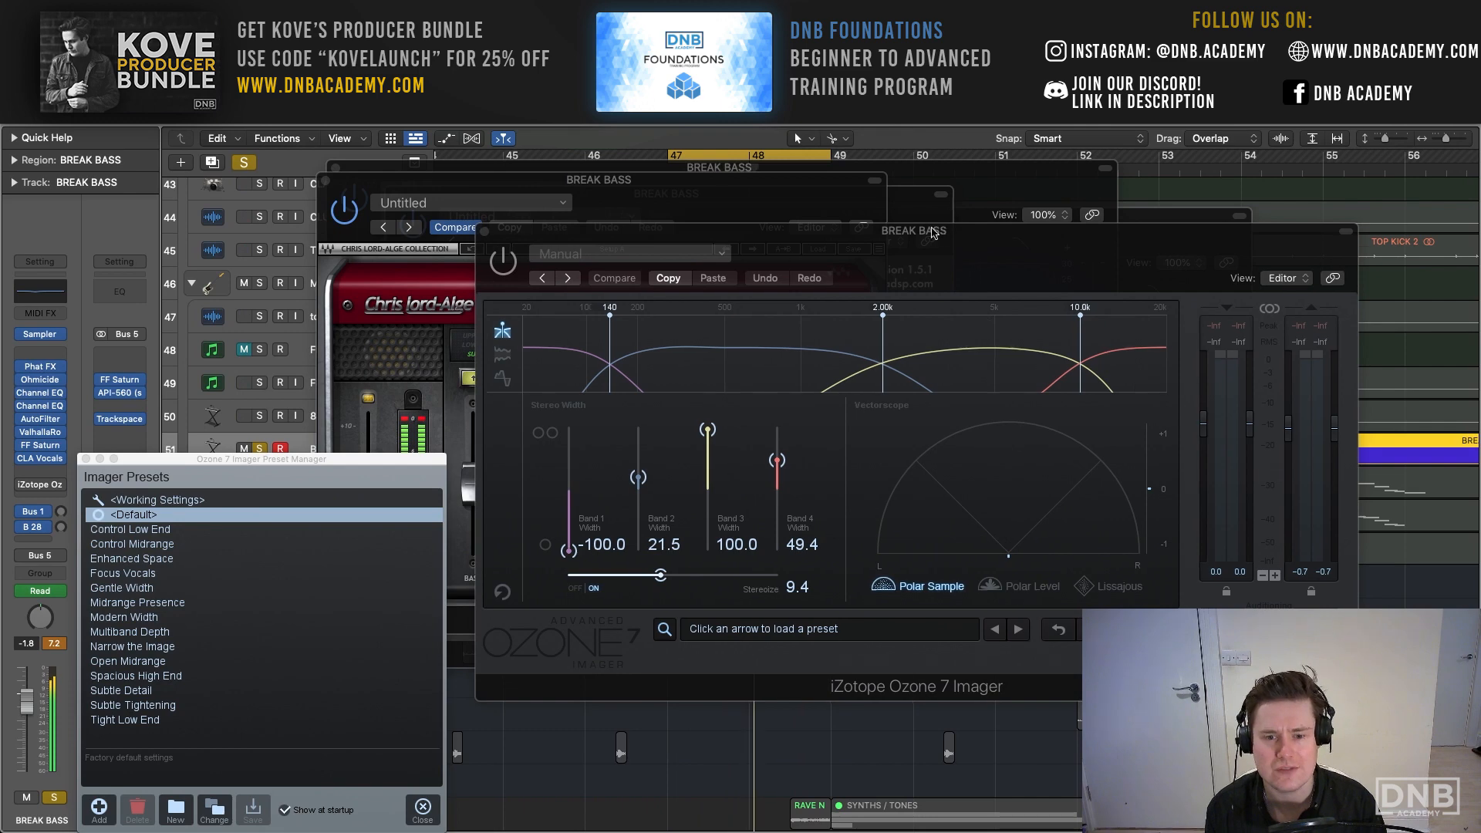
left_click_drag(940, 235, 631, 127)
left_click(85, 459)
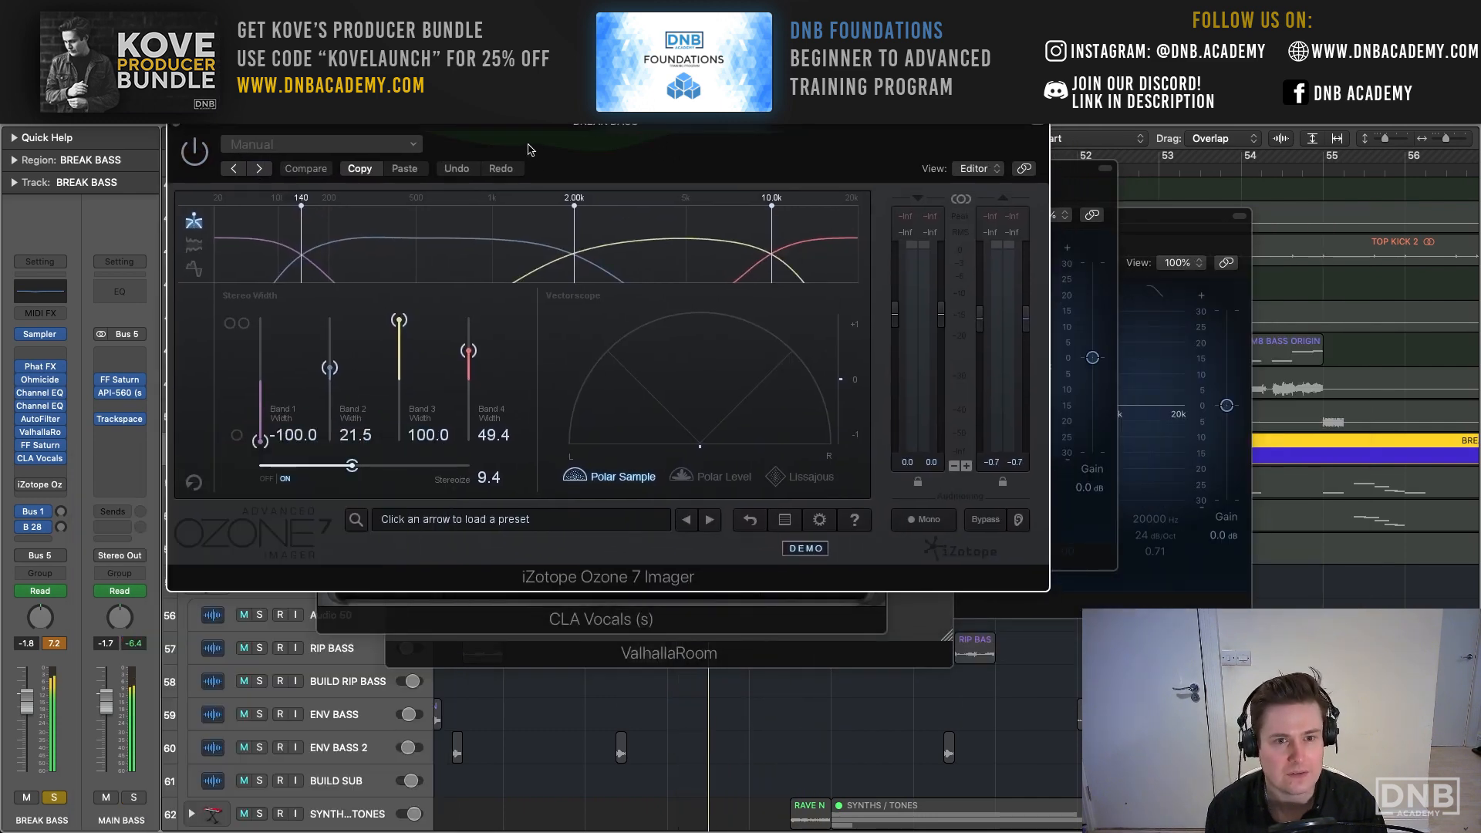
left_click_drag(465, 137, 413, 138)
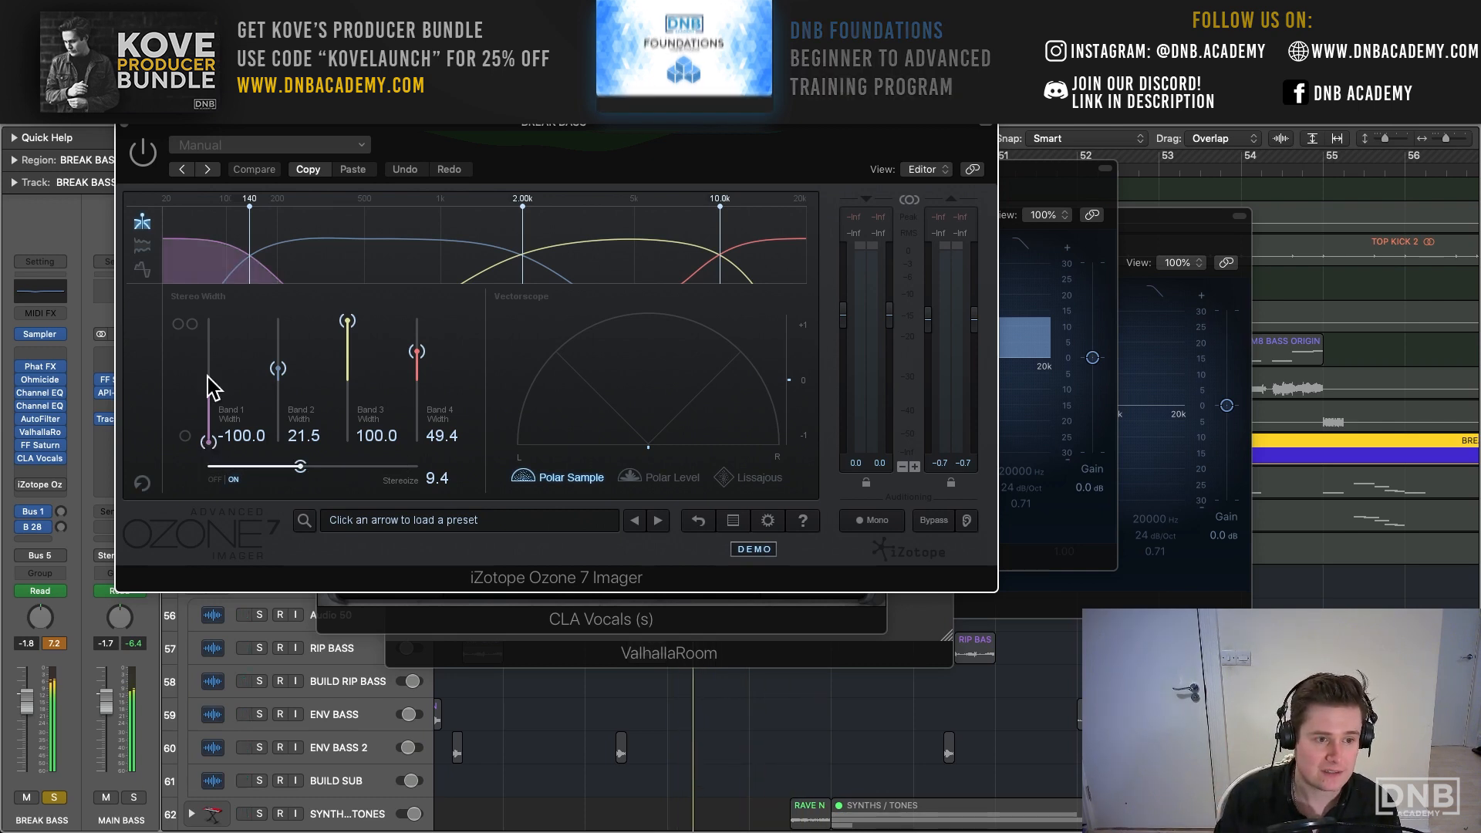
left_click(122, 126)
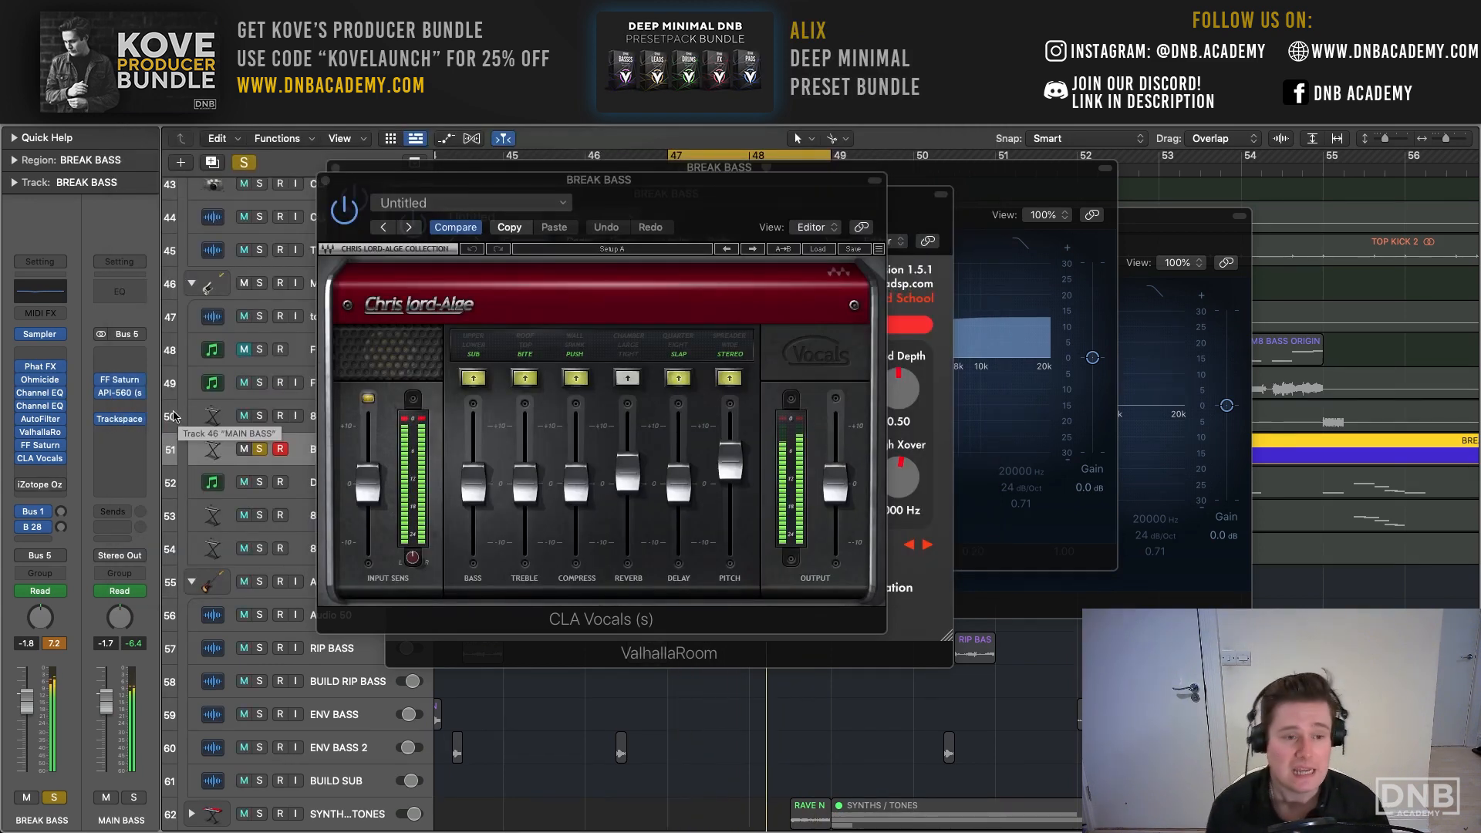
- Close the remaining BREAK BASS plug-in windows: CLA Vocals, ValhallaRoom and both Channel EQs
left_click(325, 180)
left_click(335, 168)
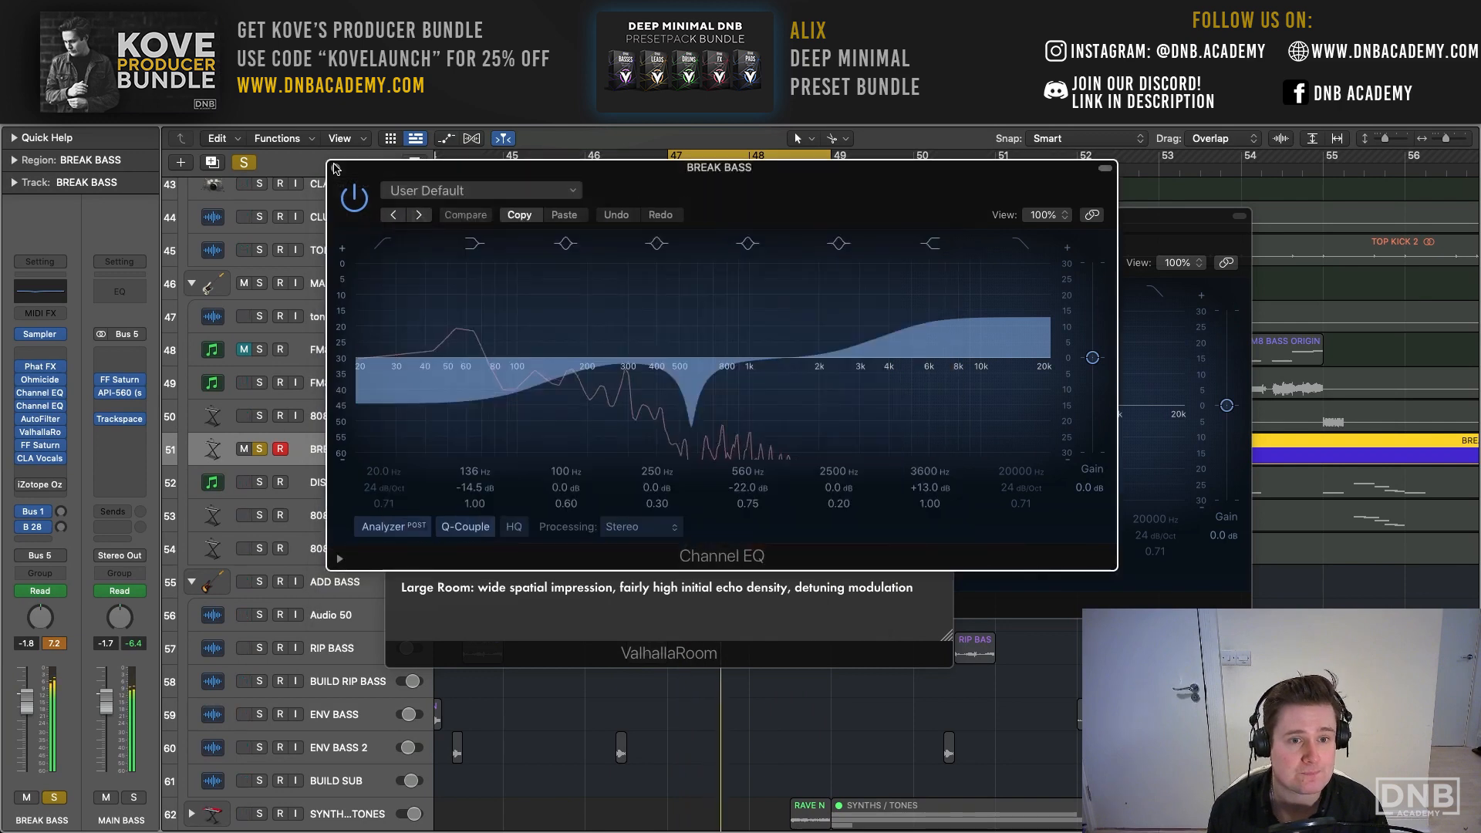
left_click(394, 194)
left_click(470, 216)
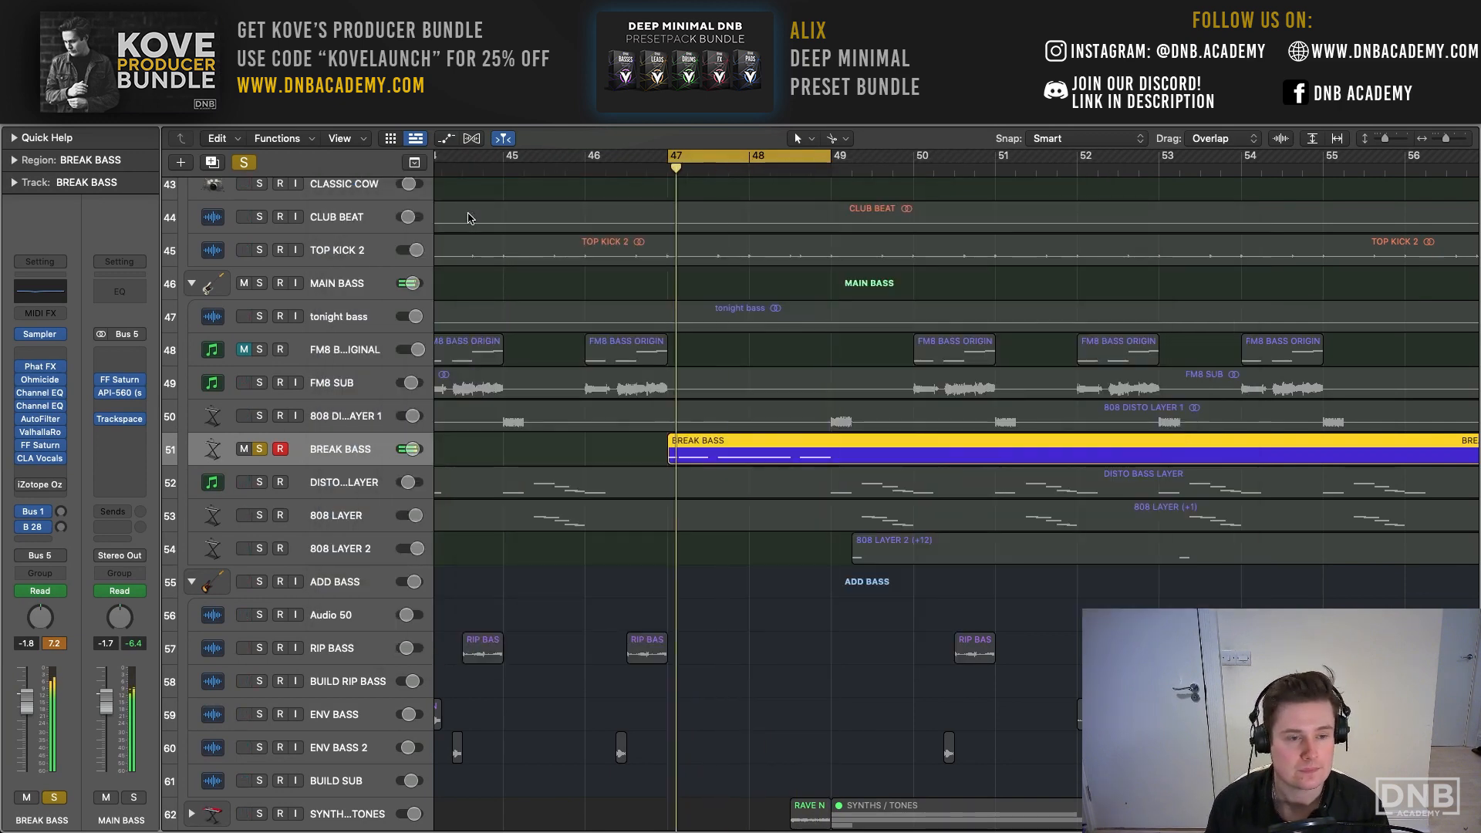
- Clear the BREAK BASS solo and play the full mix around bar 47 to hear the layer in context
left_click(247, 162)
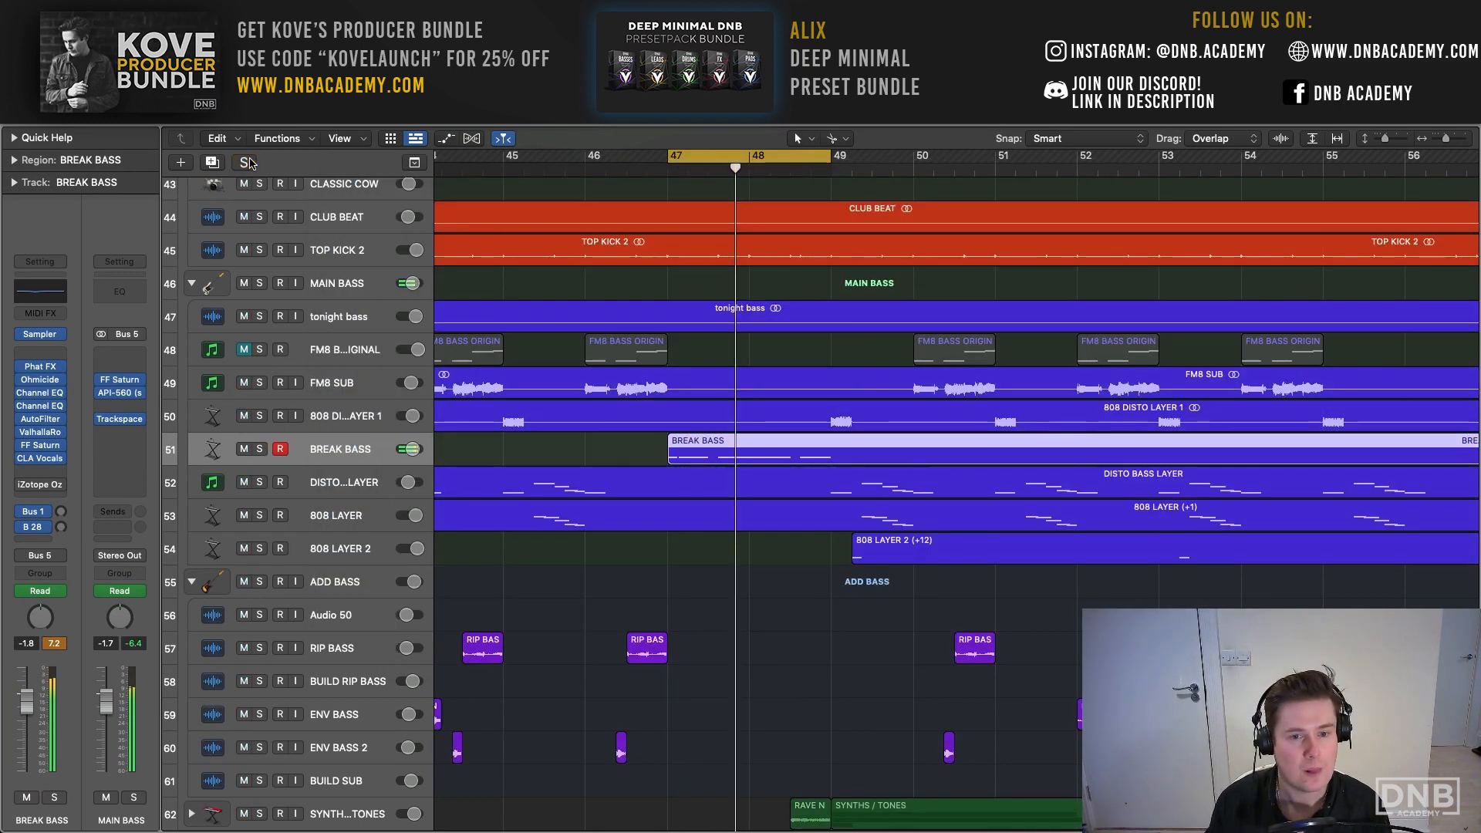
key("space")
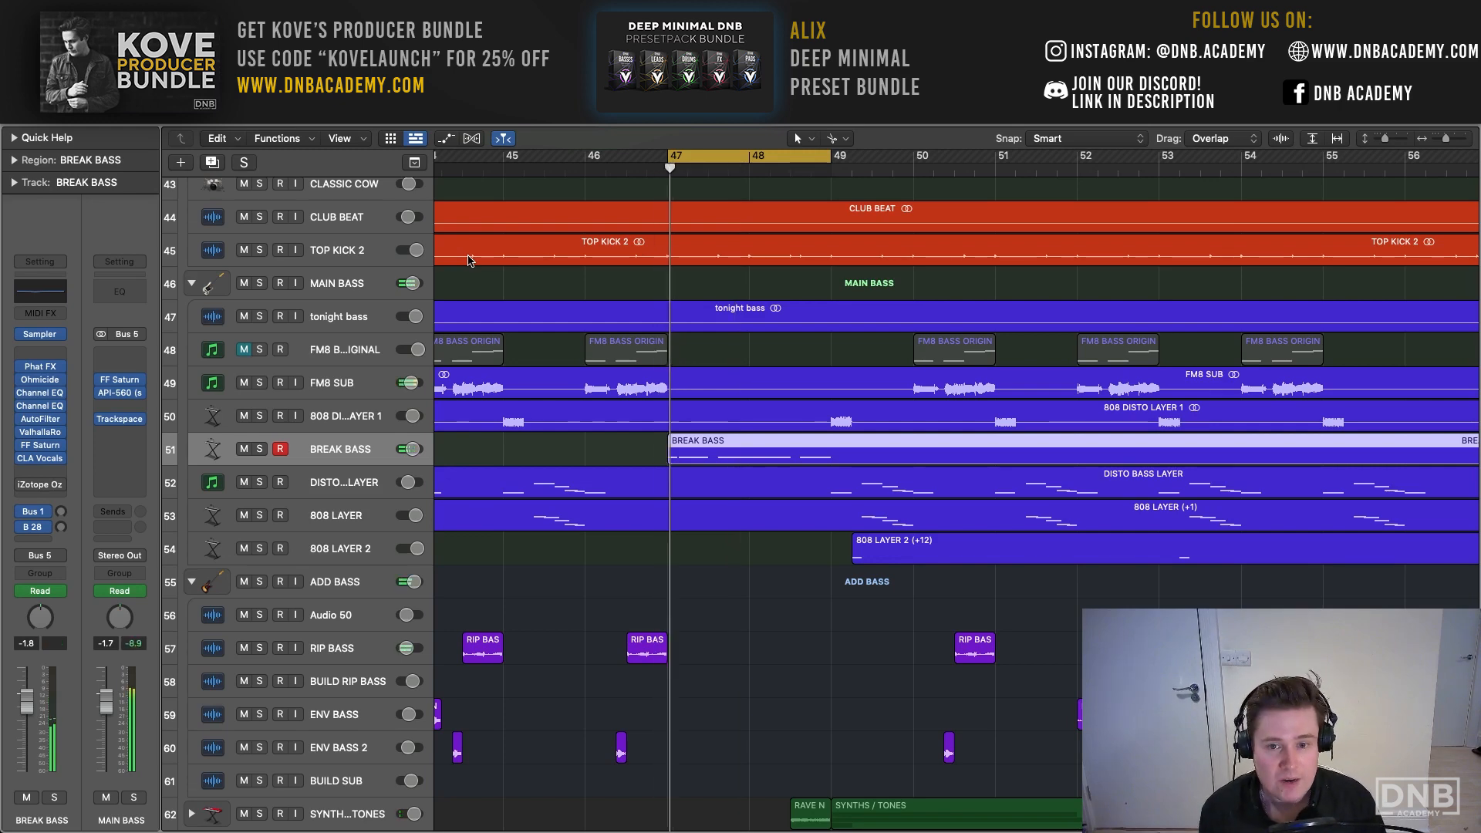
scroll(573, 297, "right", 1)
scroll(573, 297, "right", 3)
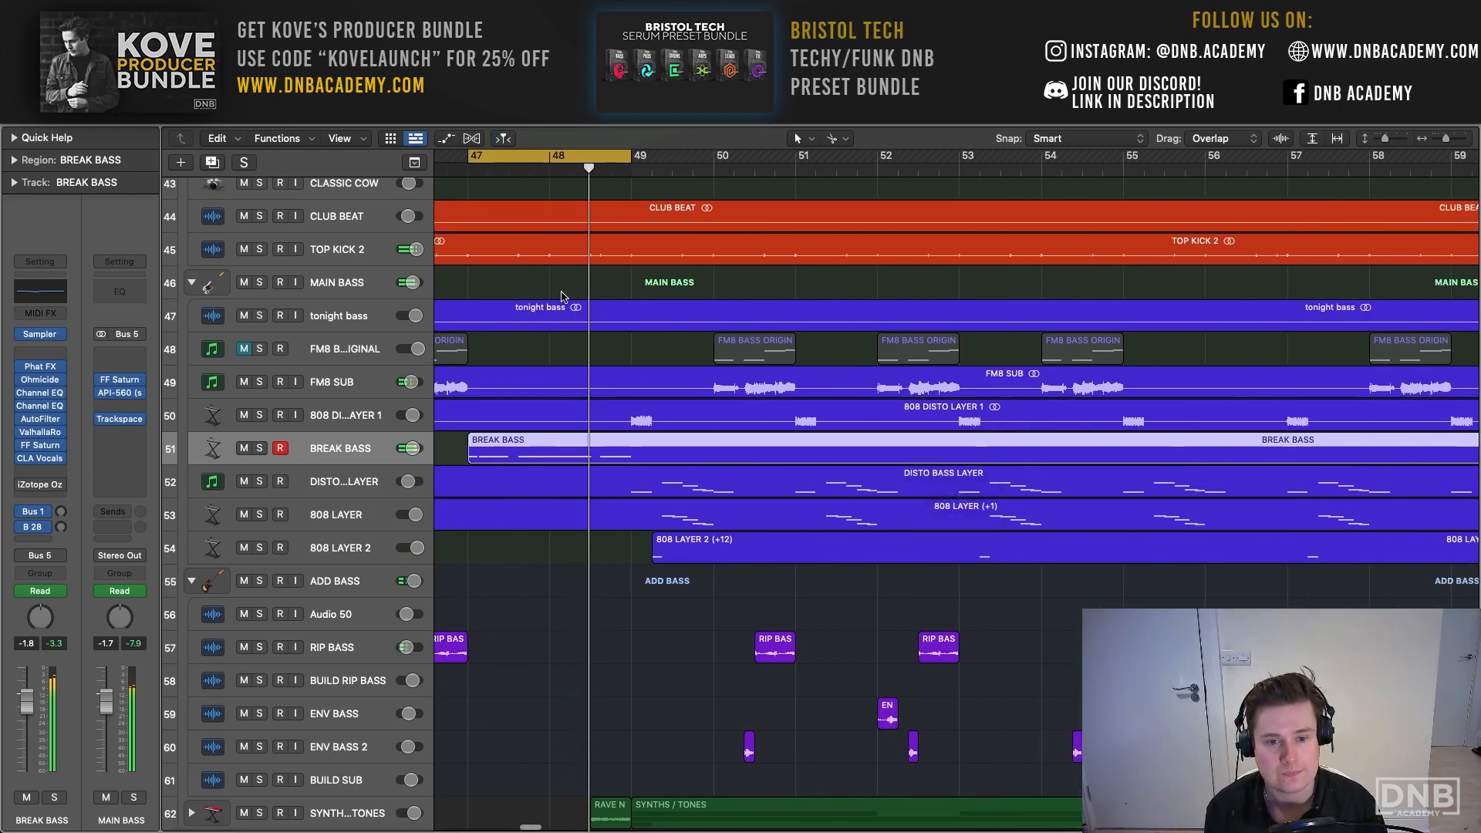
scroll(578, 298, "right", 3)
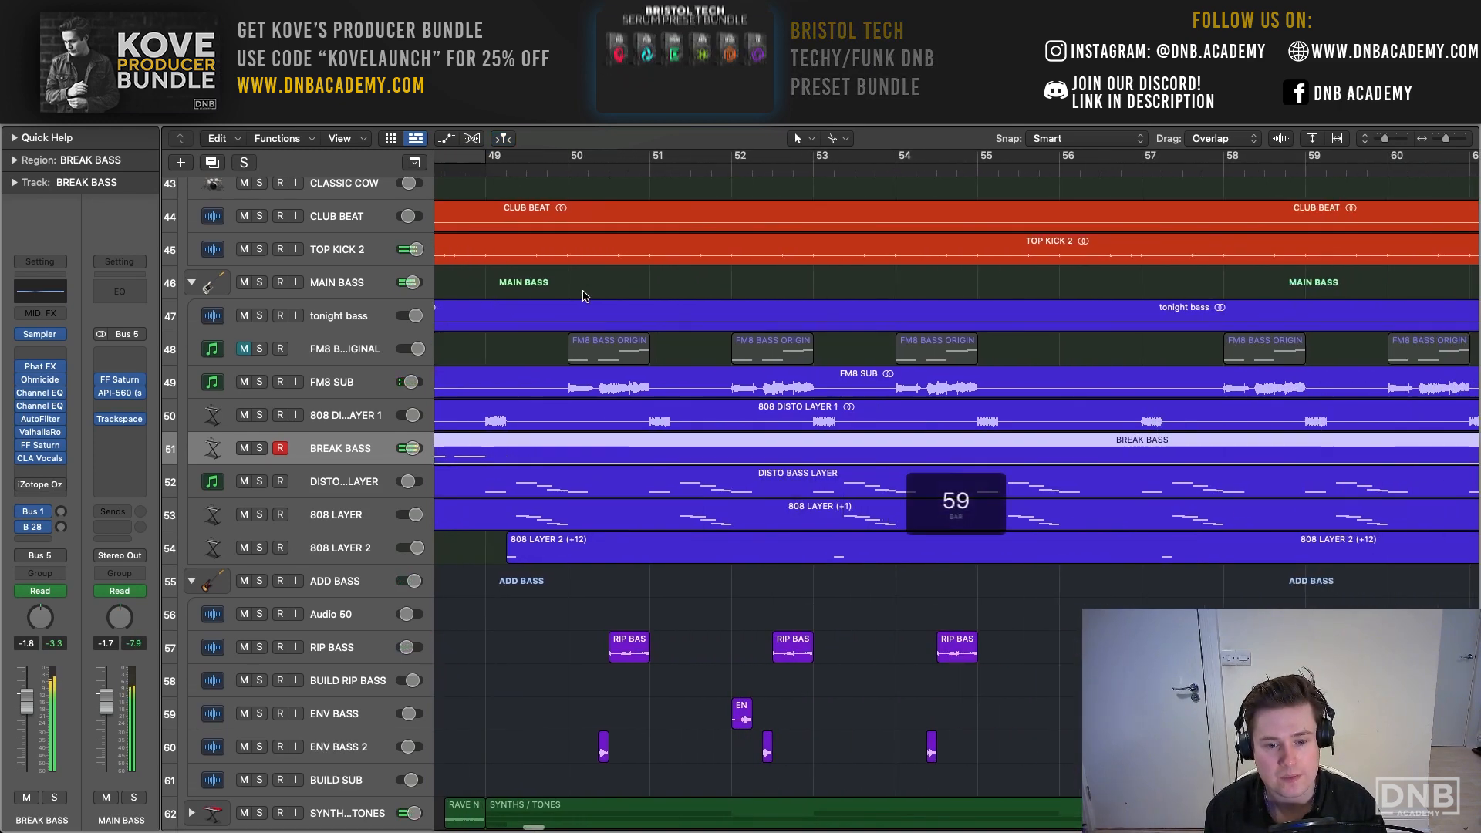
- Set the cycle range to bars 65 to 81 and play that section with all tracks audible
left_click_drag(1446, 139, 1442, 144)
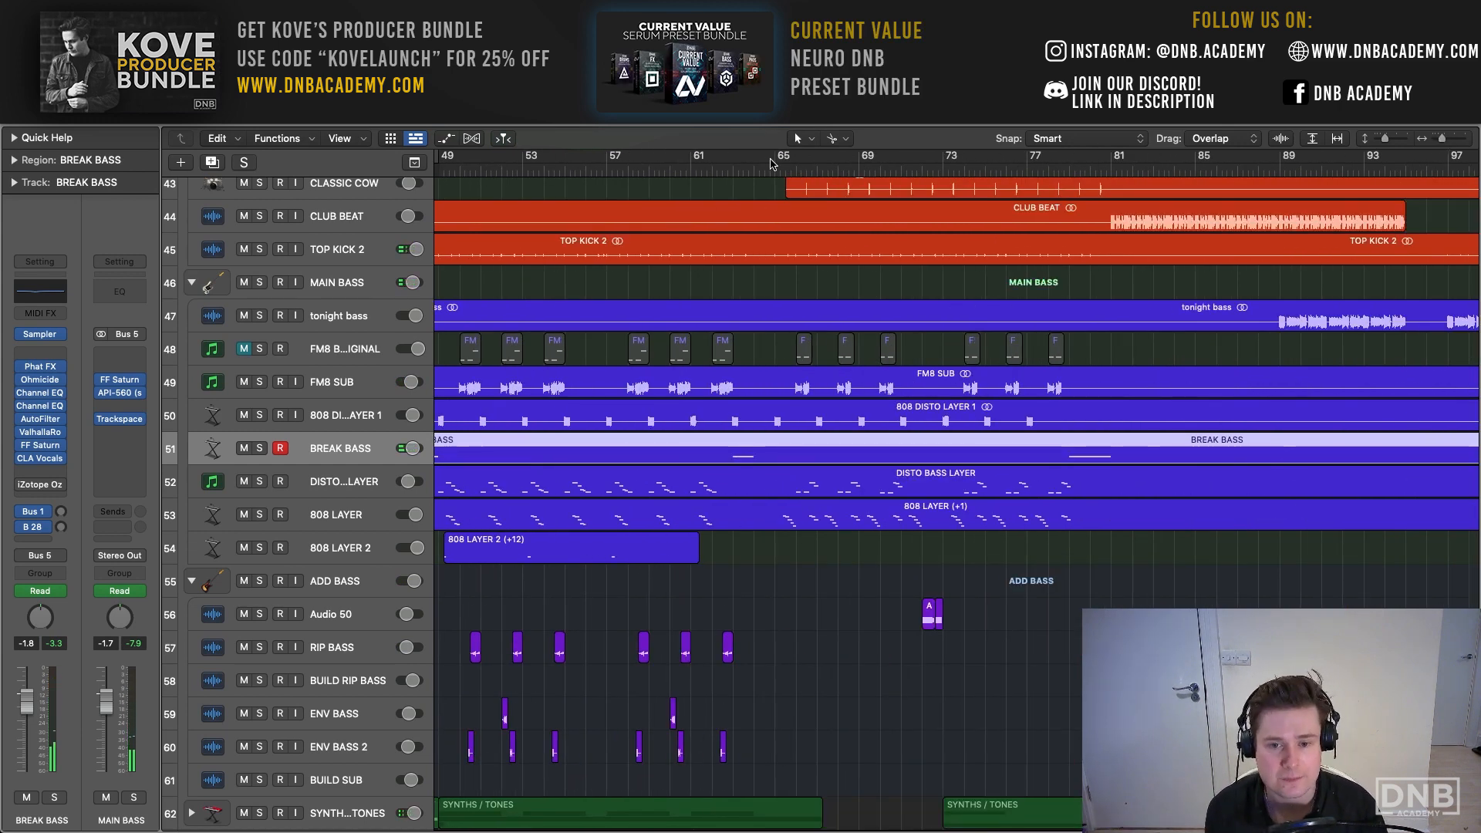
left_click_drag(767, 164, 1111, 162)
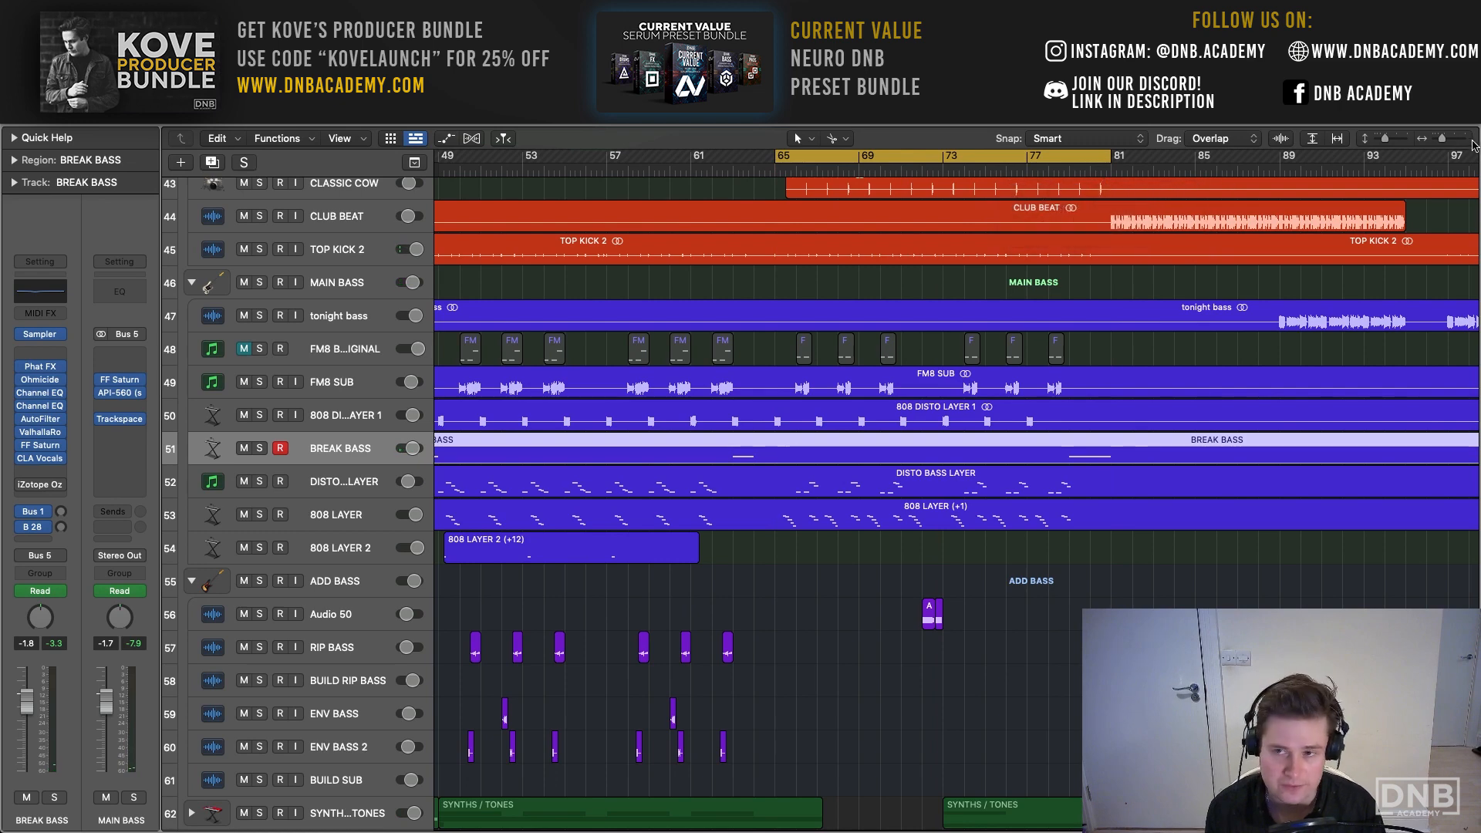
left_click_drag(1442, 141, 1446, 142)
scroll(887, 319, "right", 10)
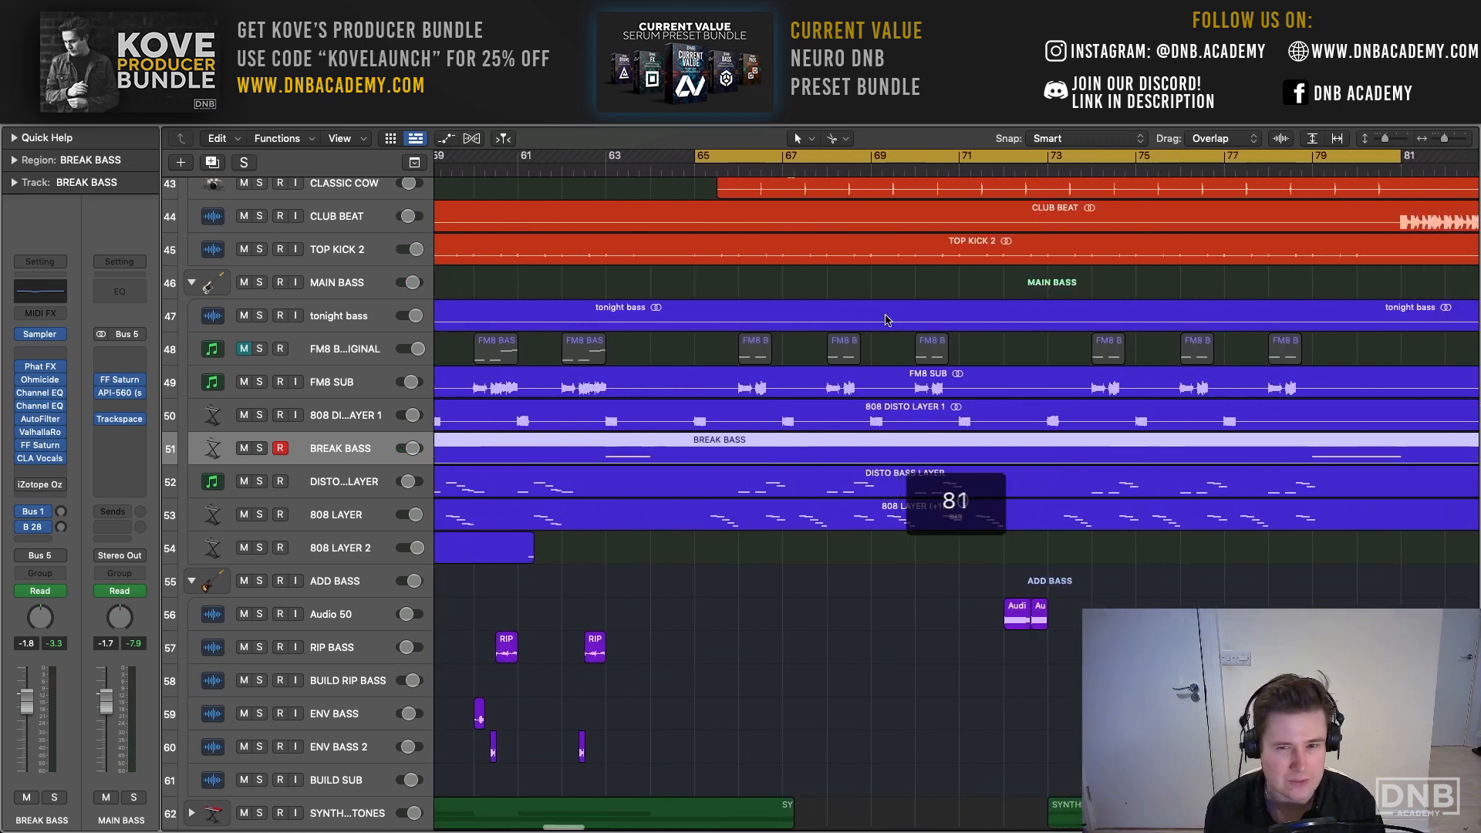
scroll(886, 318, "right", 2)
key("space")
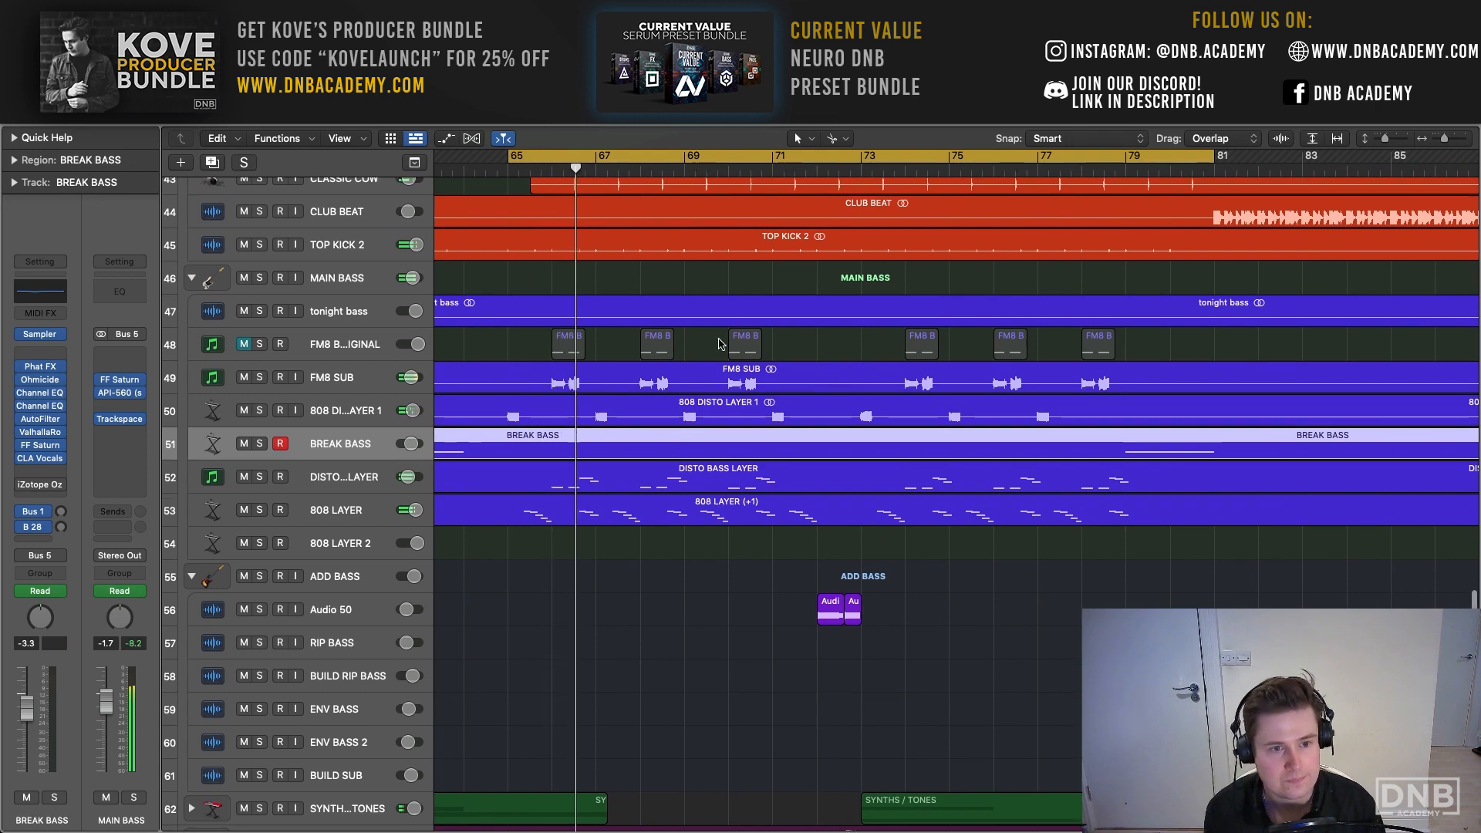
scroll(447, 476, "up", 2)
scroll(447, 475, "up", 1)
- Re-enable the Ozone 7 Imager on BREAK BASS, and audition DISTO BASS LAYER and 808 LAYER soloed together
left_click(22, 486)
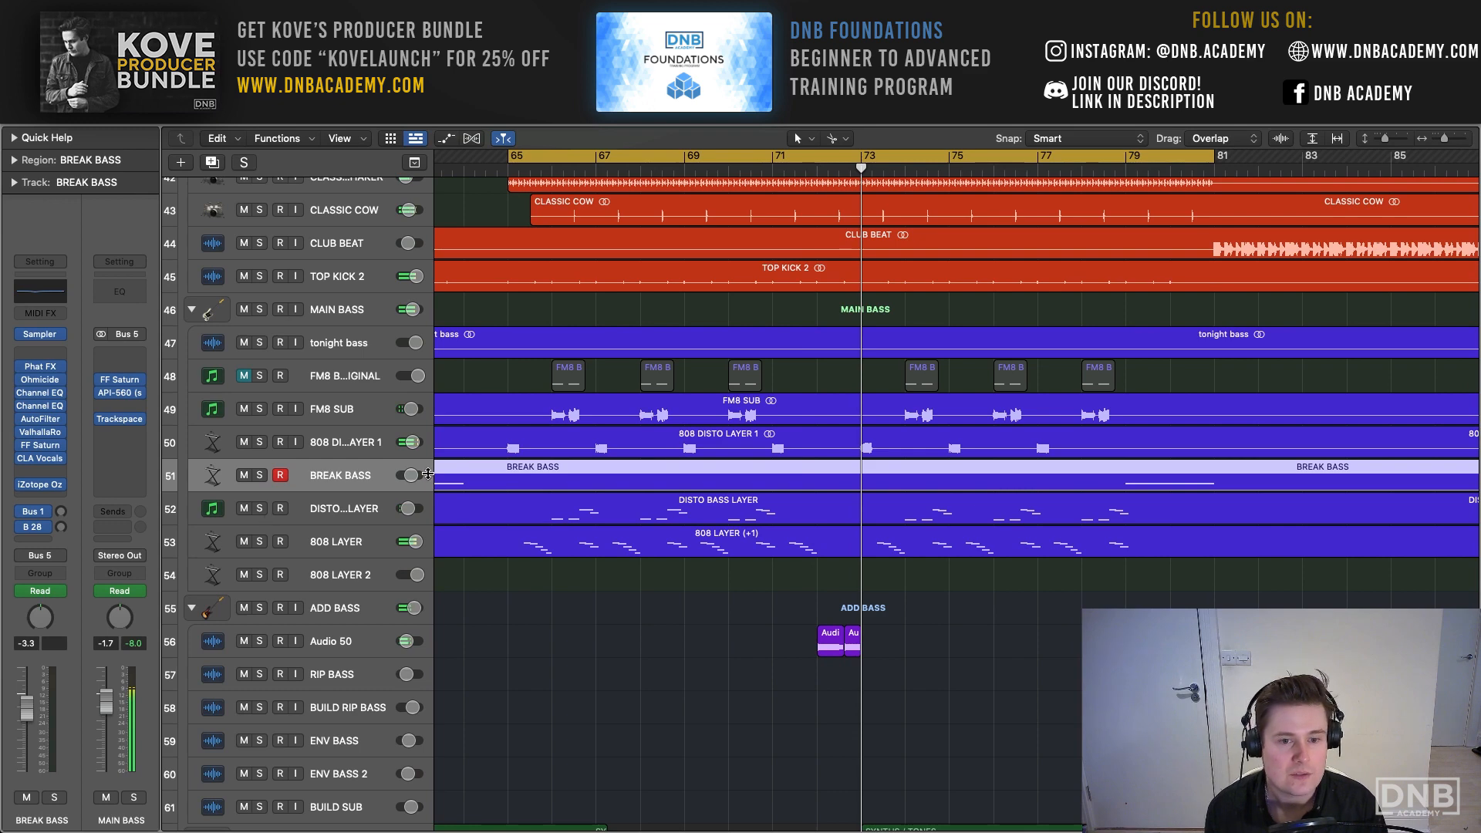
left_click_drag(1385, 138, 1388, 135)
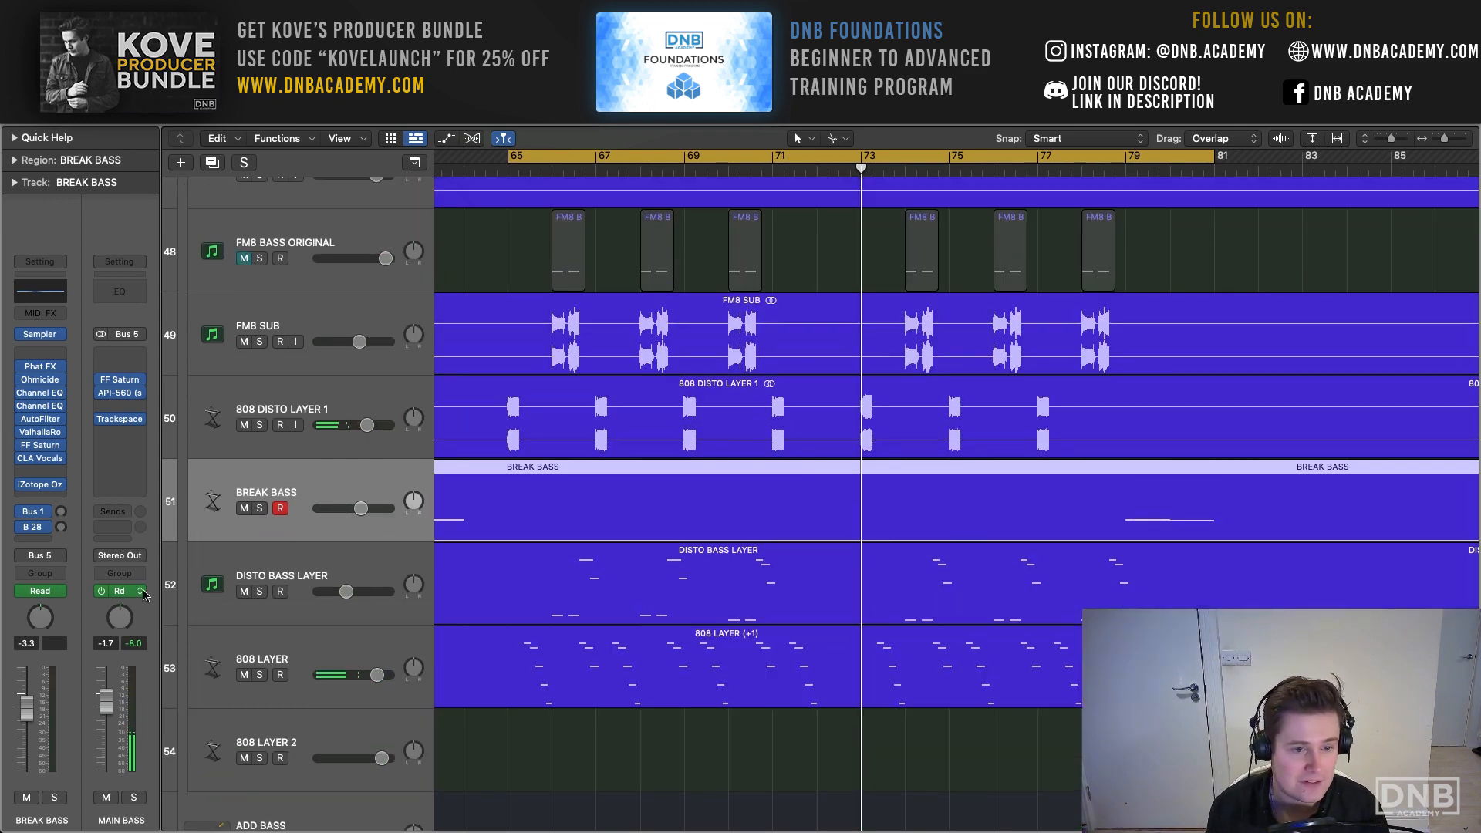
left_click_drag(258, 596, 259, 675)
key("space")
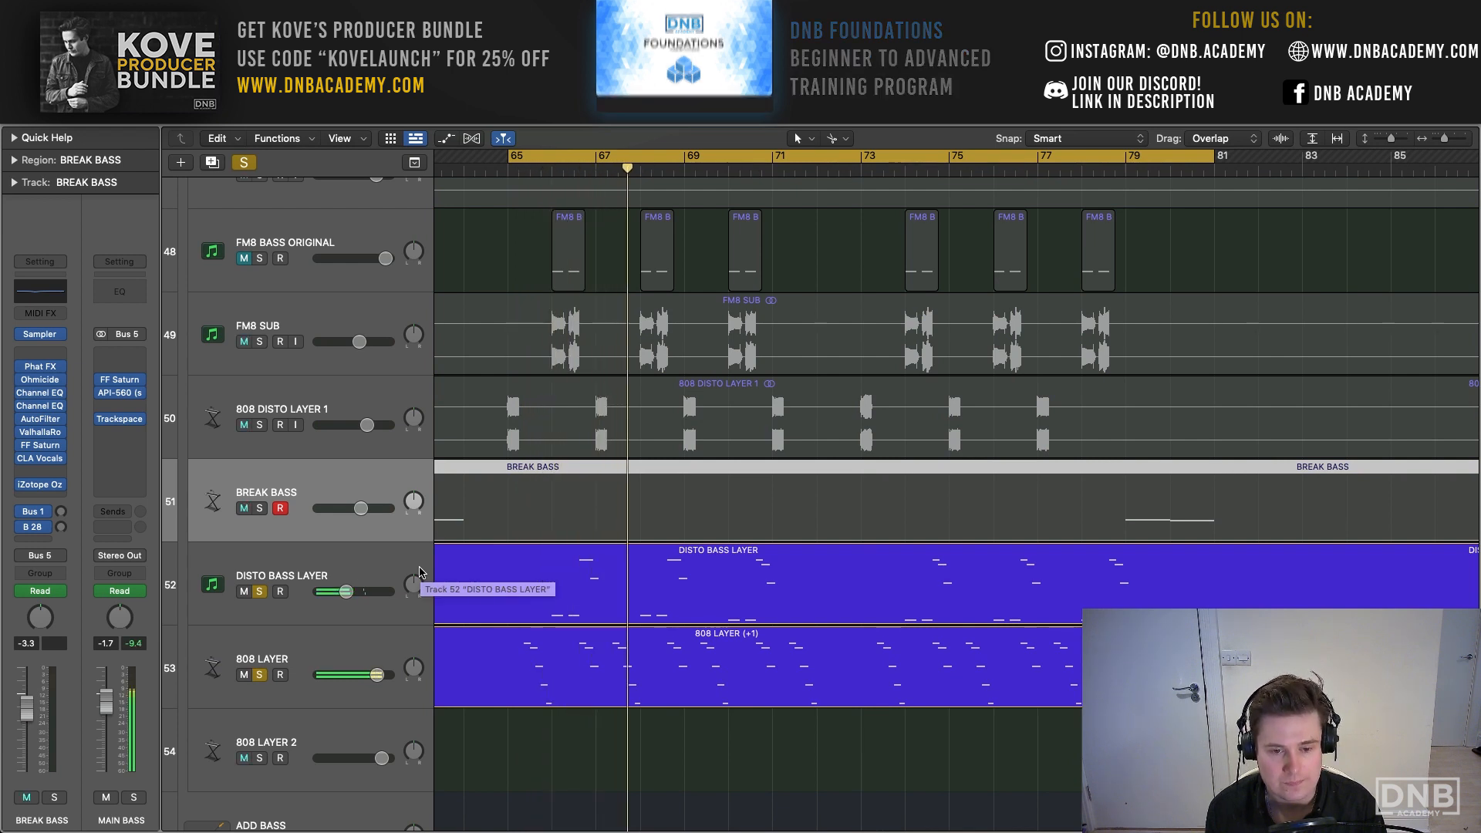
scroll(276, 466, "right", 2)
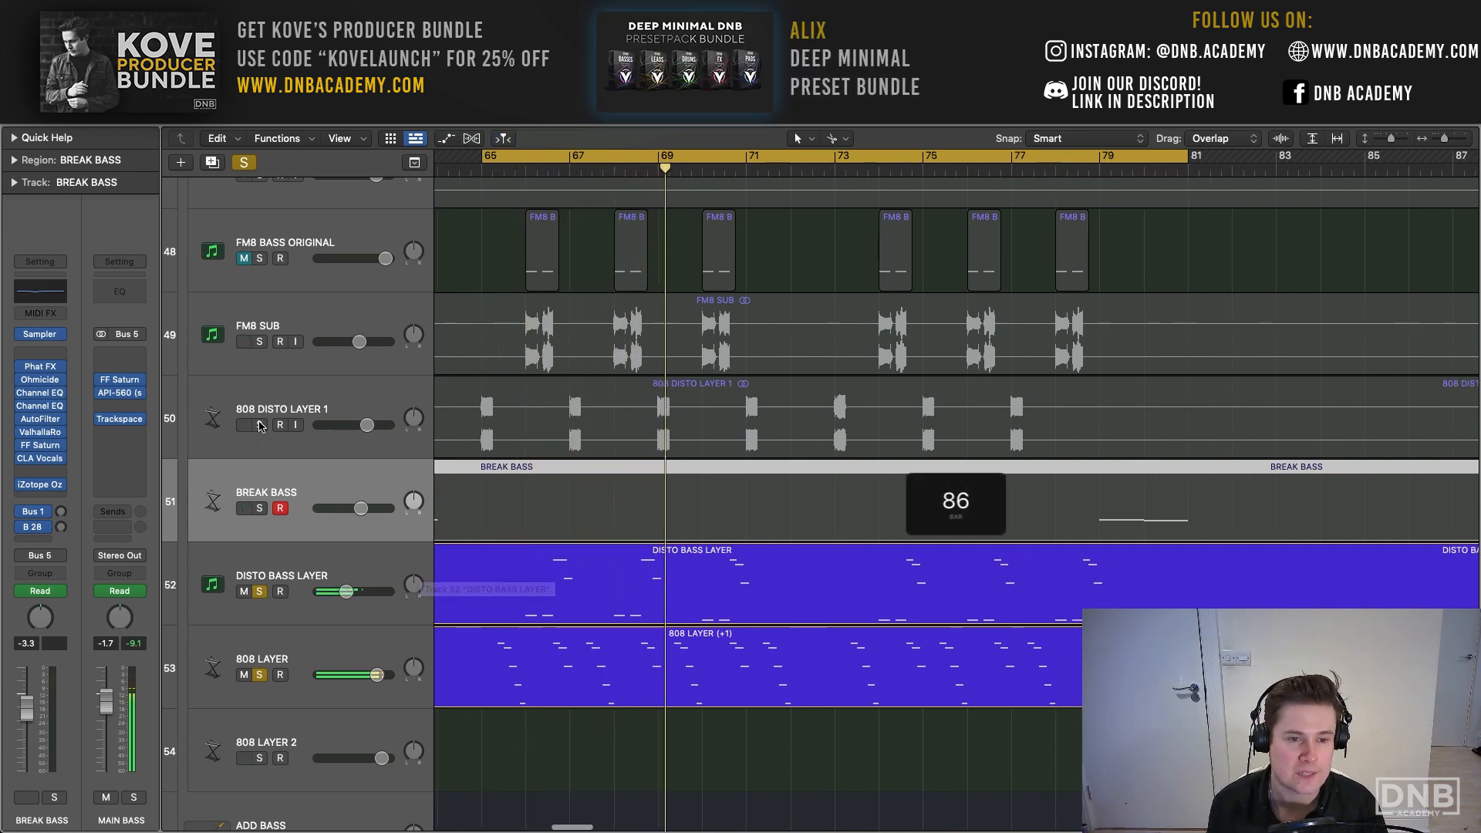
- Add 808 DISTO LAYER 1 to the soloed bass layers, and clear all solos to hear the full mix
left_click(260, 425)
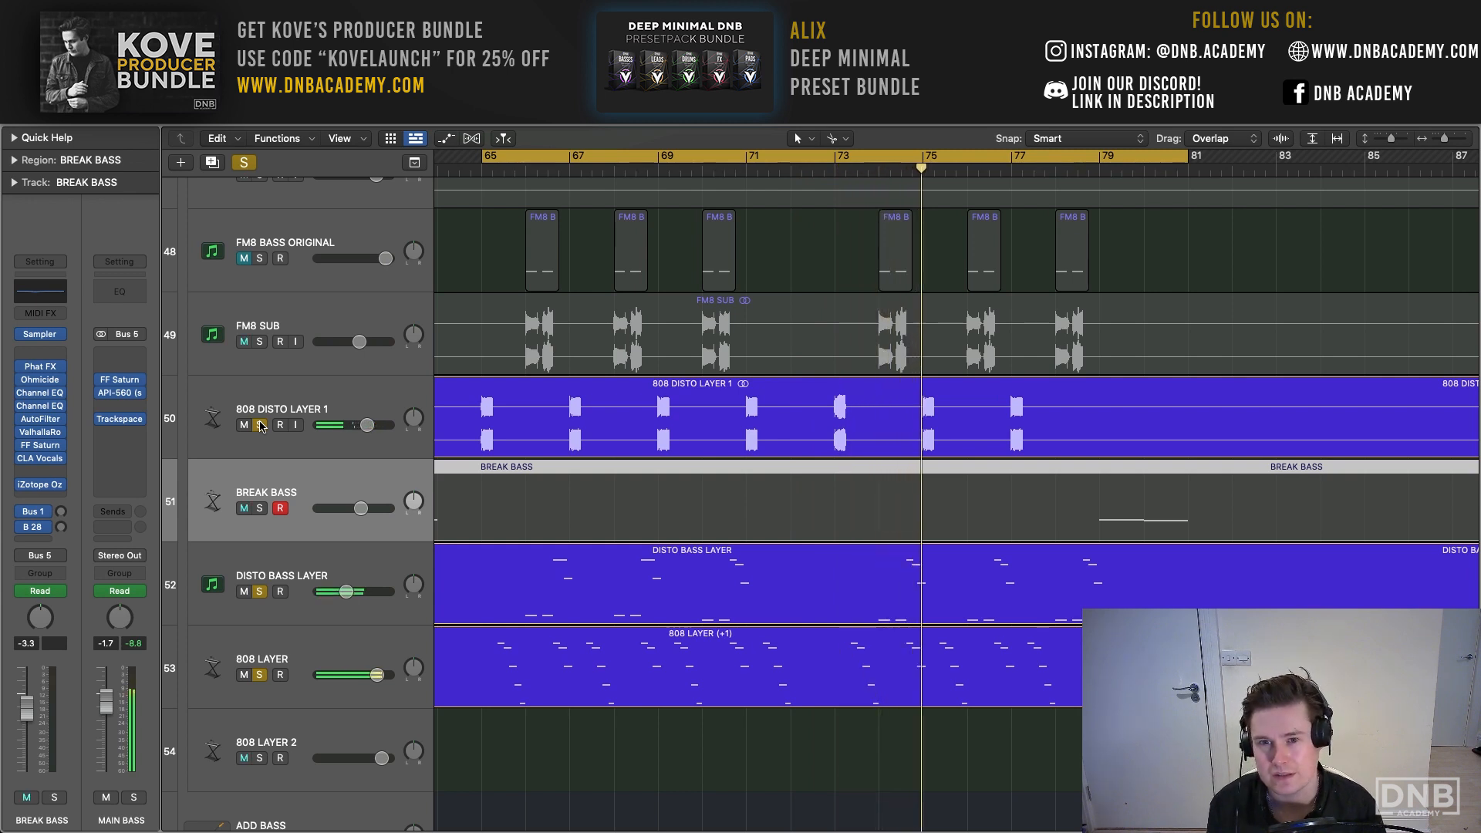
scroll(261, 426, "right", 1)
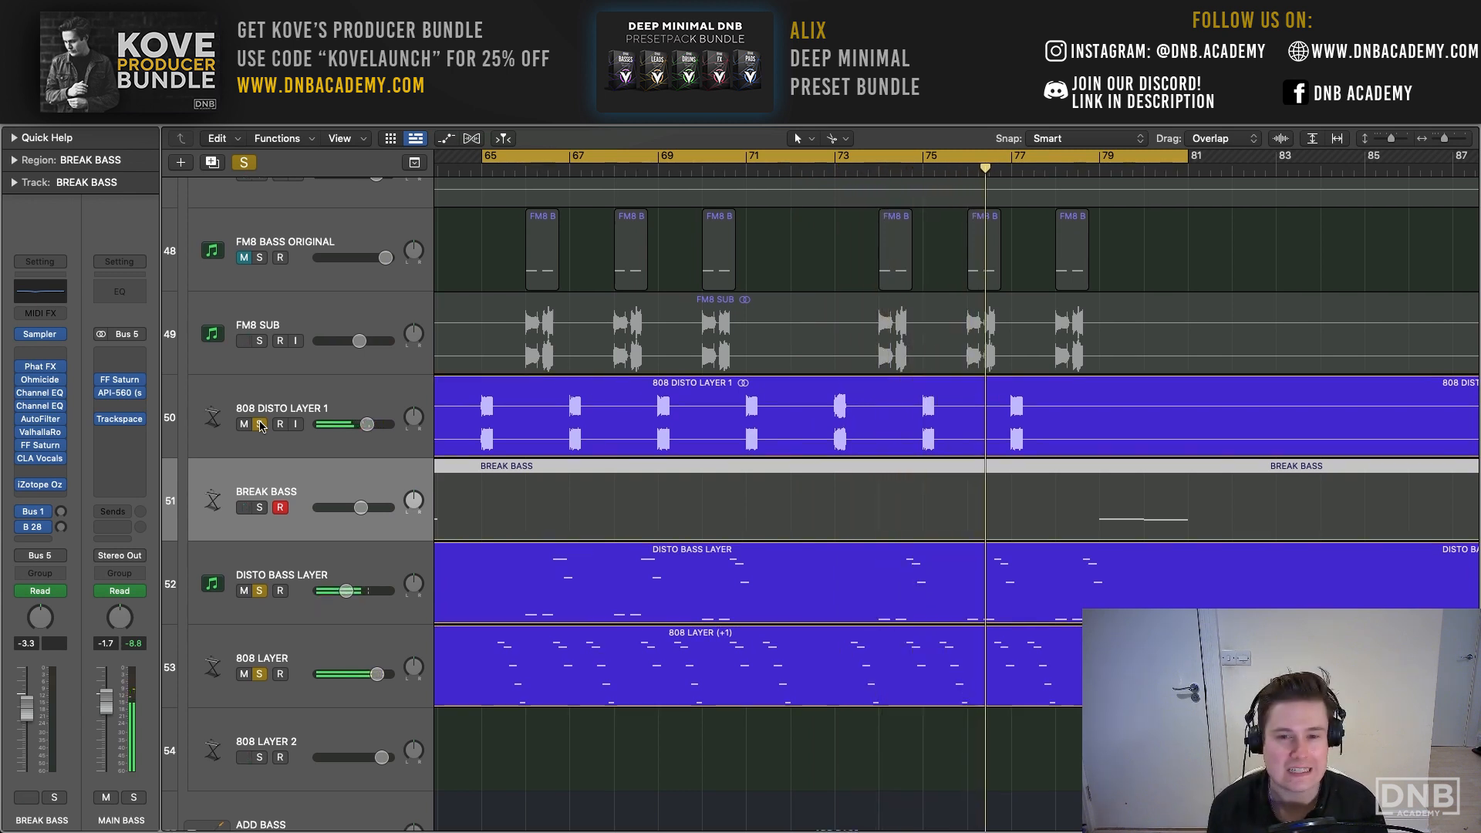
left_click(245, 163)
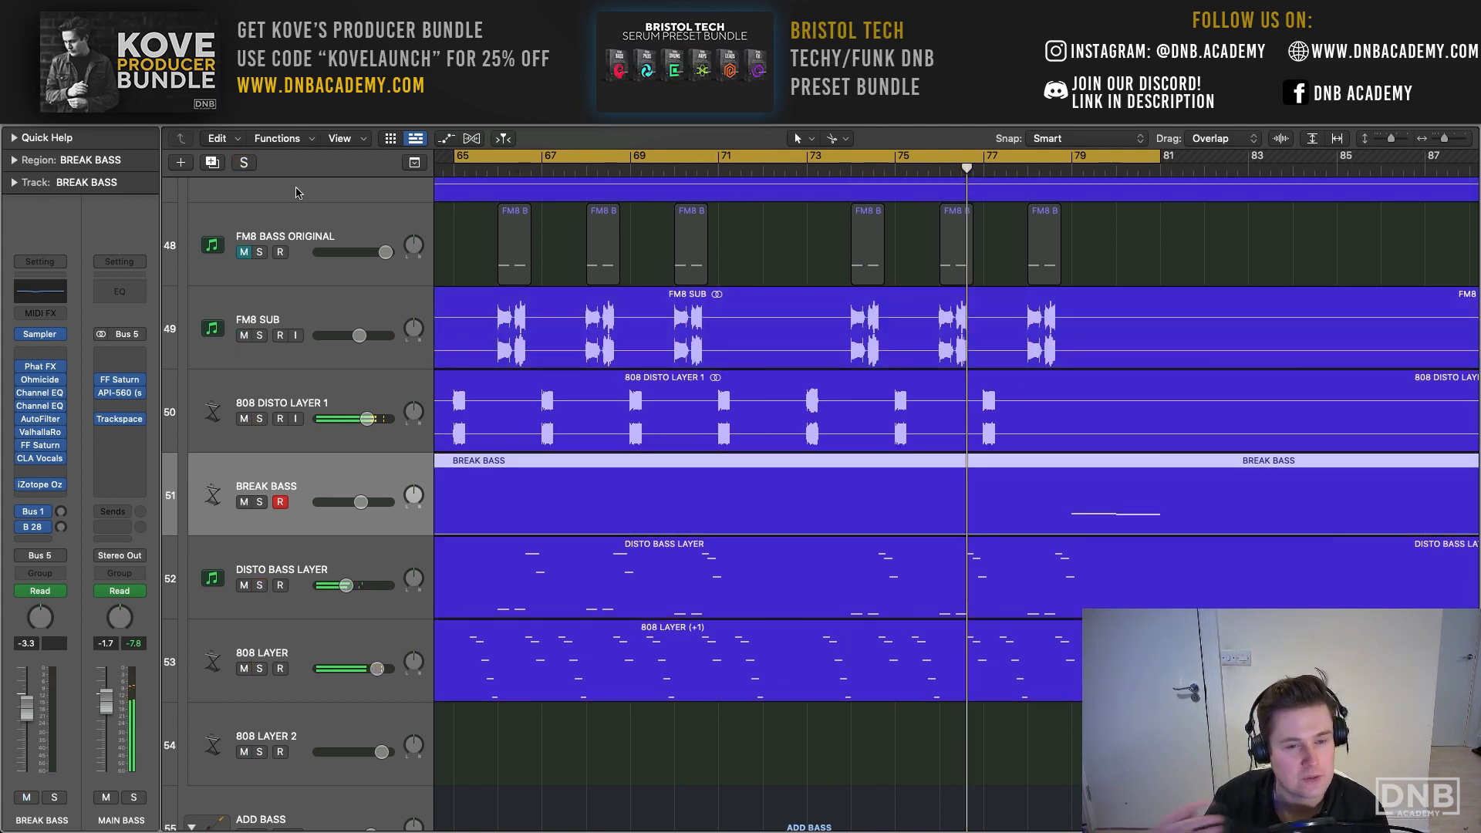
key("space")
key("space")
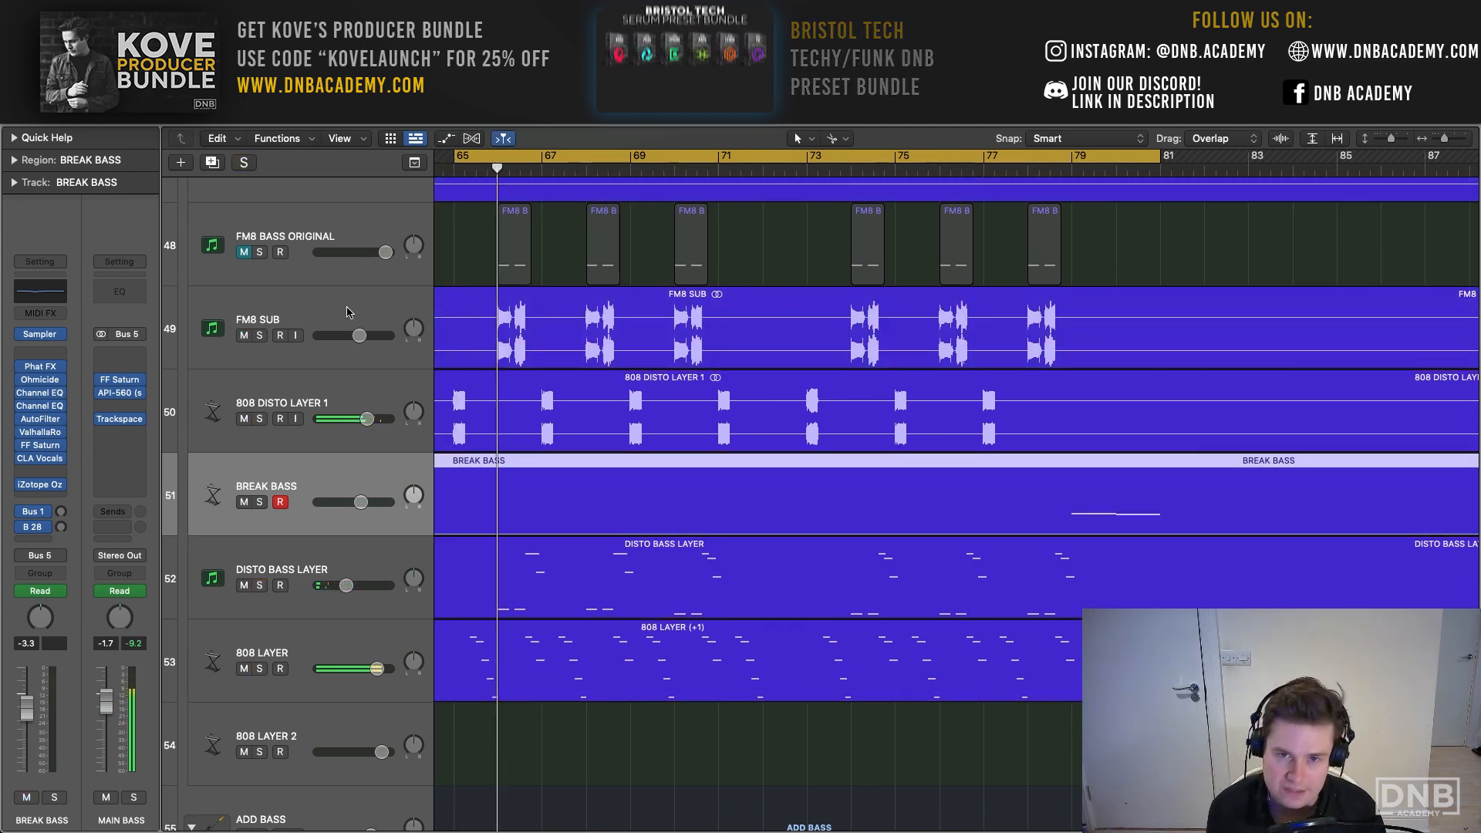
- Solo the Audio 50 track in the ADD BASS stack and loop its playback over bars 72 to 75
scroll(427, 553, "down", 4)
scroll(428, 553, "down", 5)
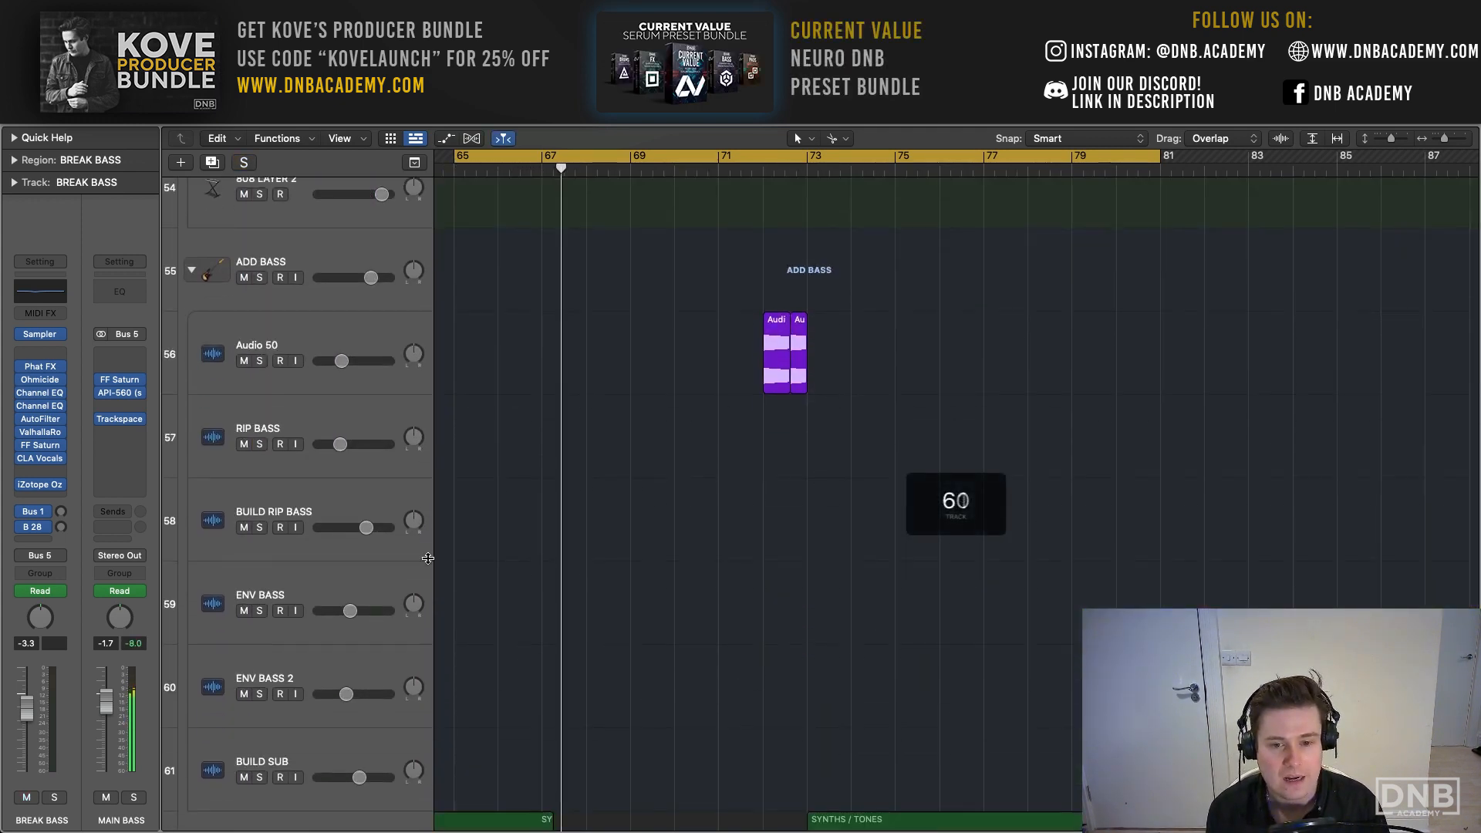
scroll(441, 547, "right", 2)
scroll(442, 545, "up", 1)
key("space")
left_click(320, 333)
left_click(608, 155)
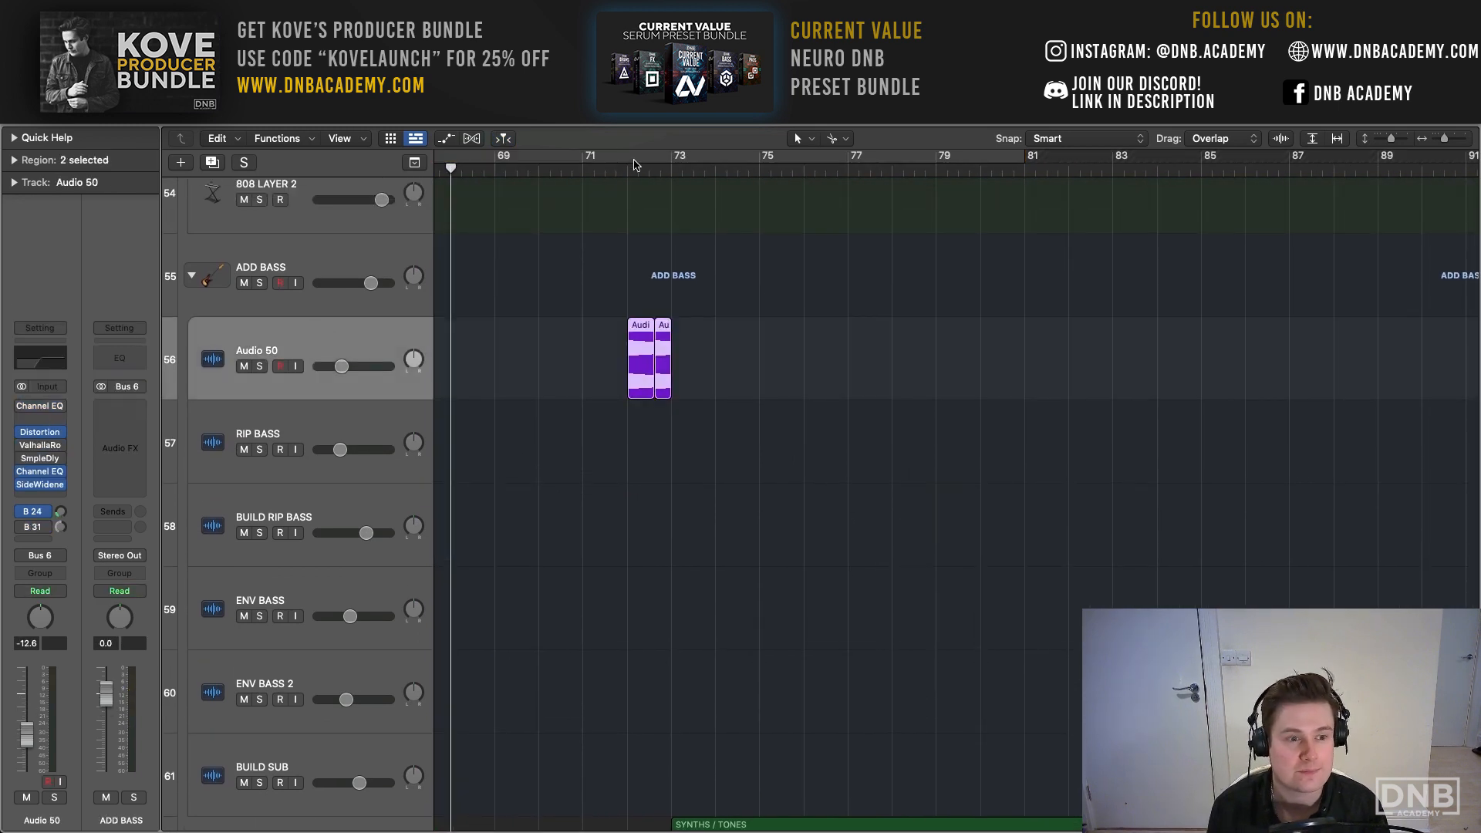
left_click_drag(634, 164, 759, 164)
key("s")
key("space")
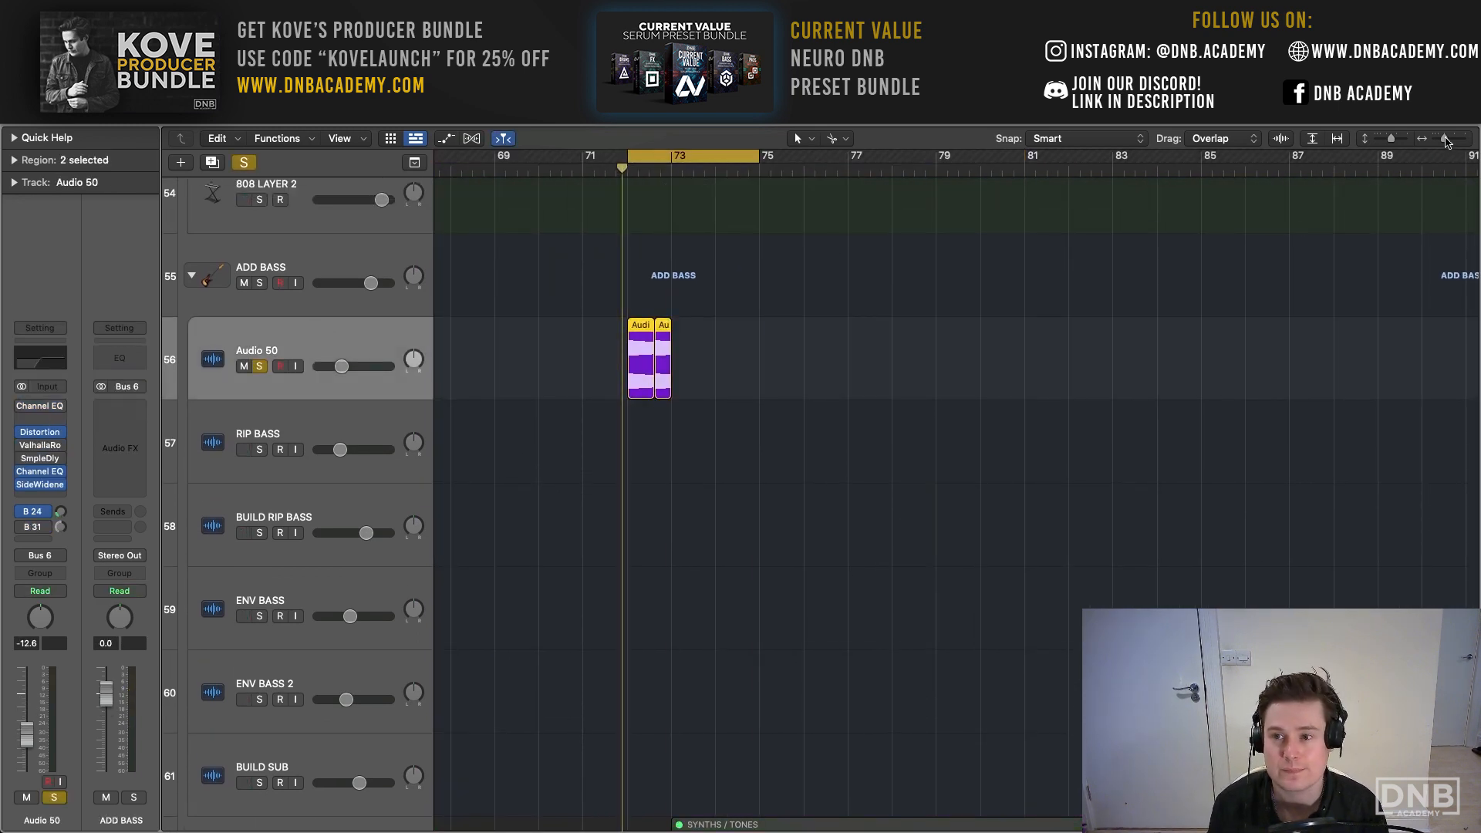
left_click_drag(1444, 139, 1447, 139)
- Bypass the insert effects on Audio 50 and play the soloed part dry
mouse_move(24, 433)
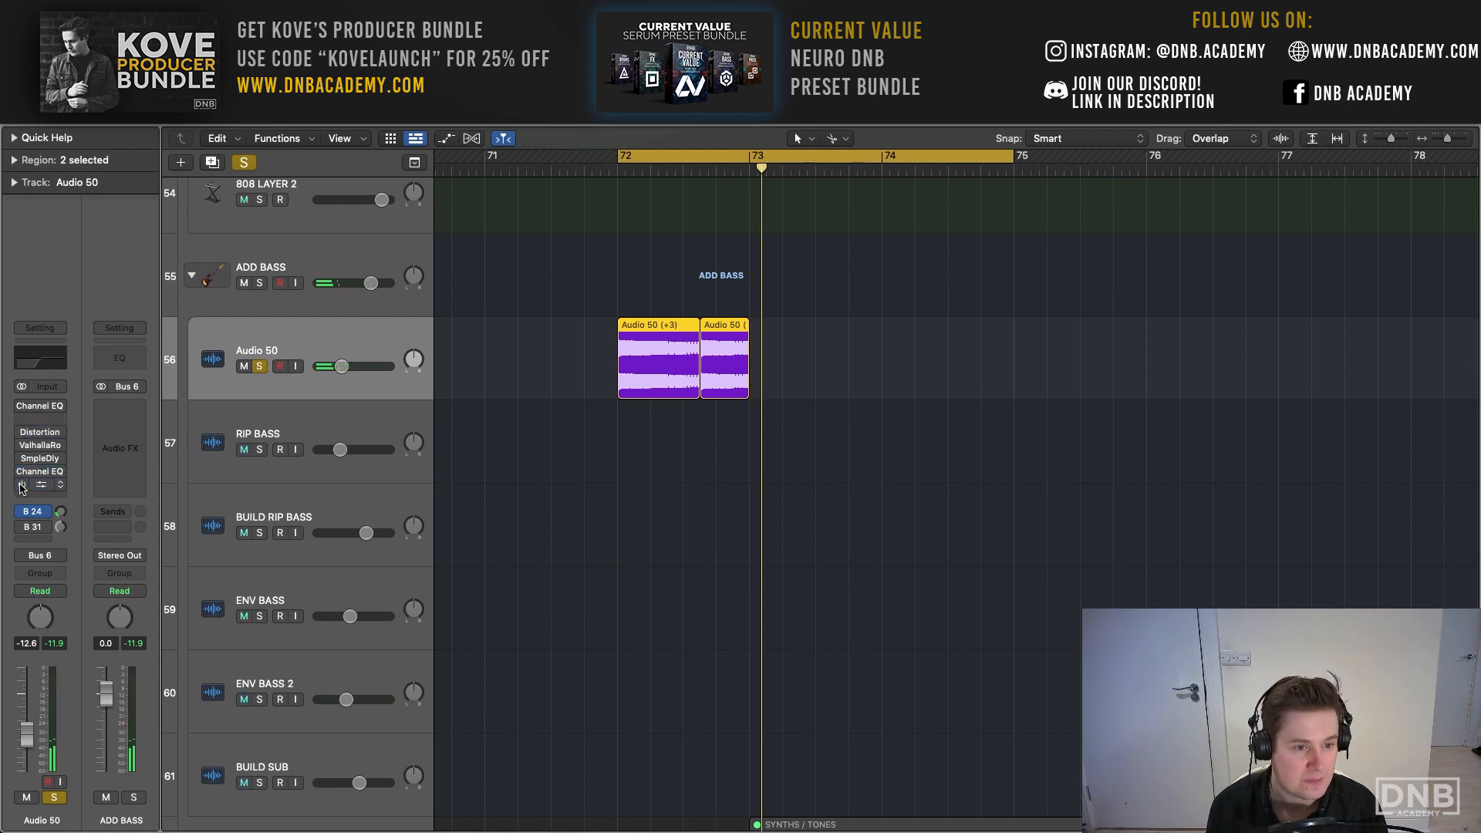
key("space")
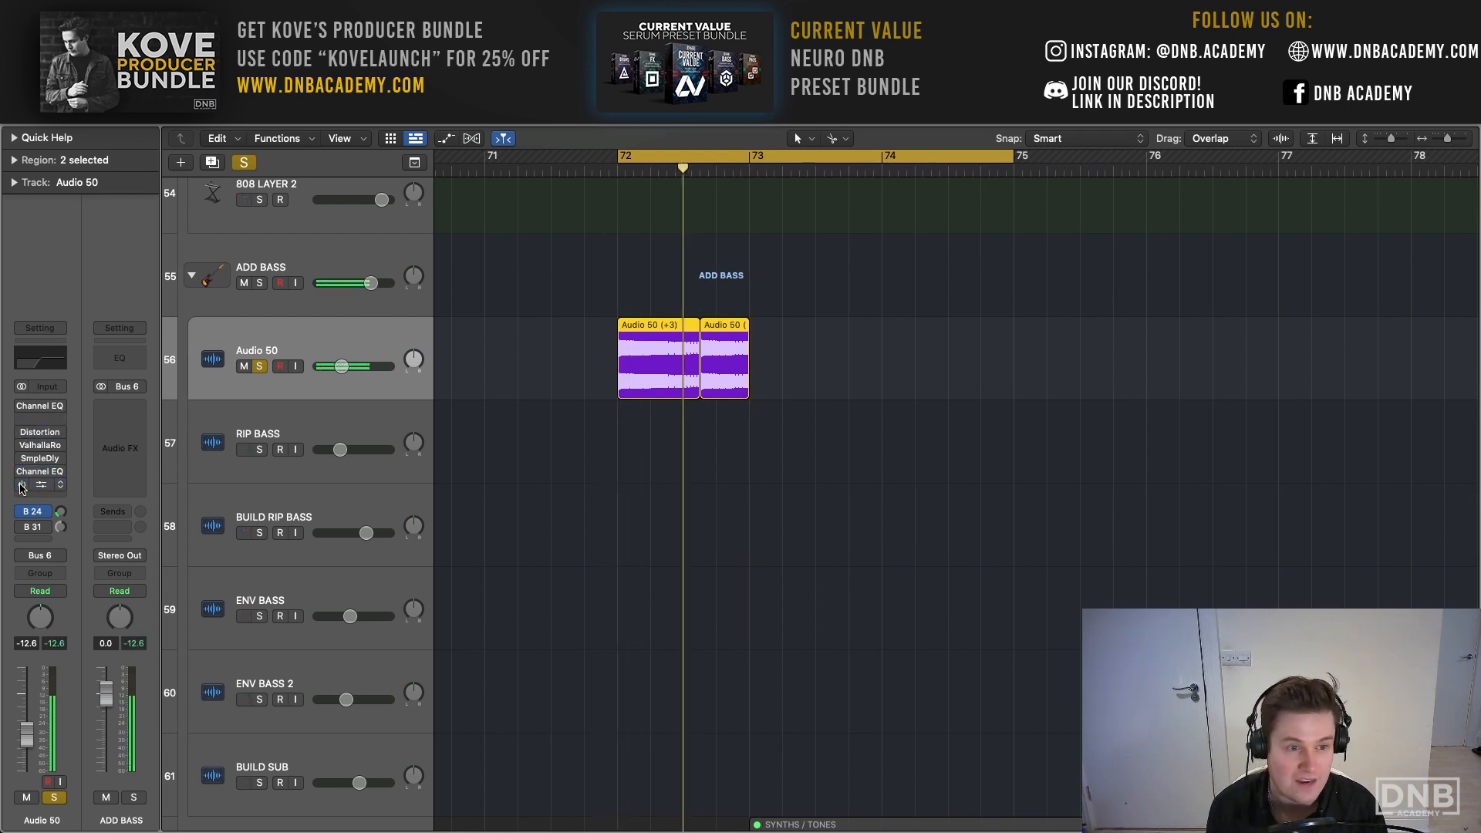
- Re-enable the Distortion, second Channel EQ and SideWidener inserts on Audio 50 and view the Distortion settings
left_click(40, 434)
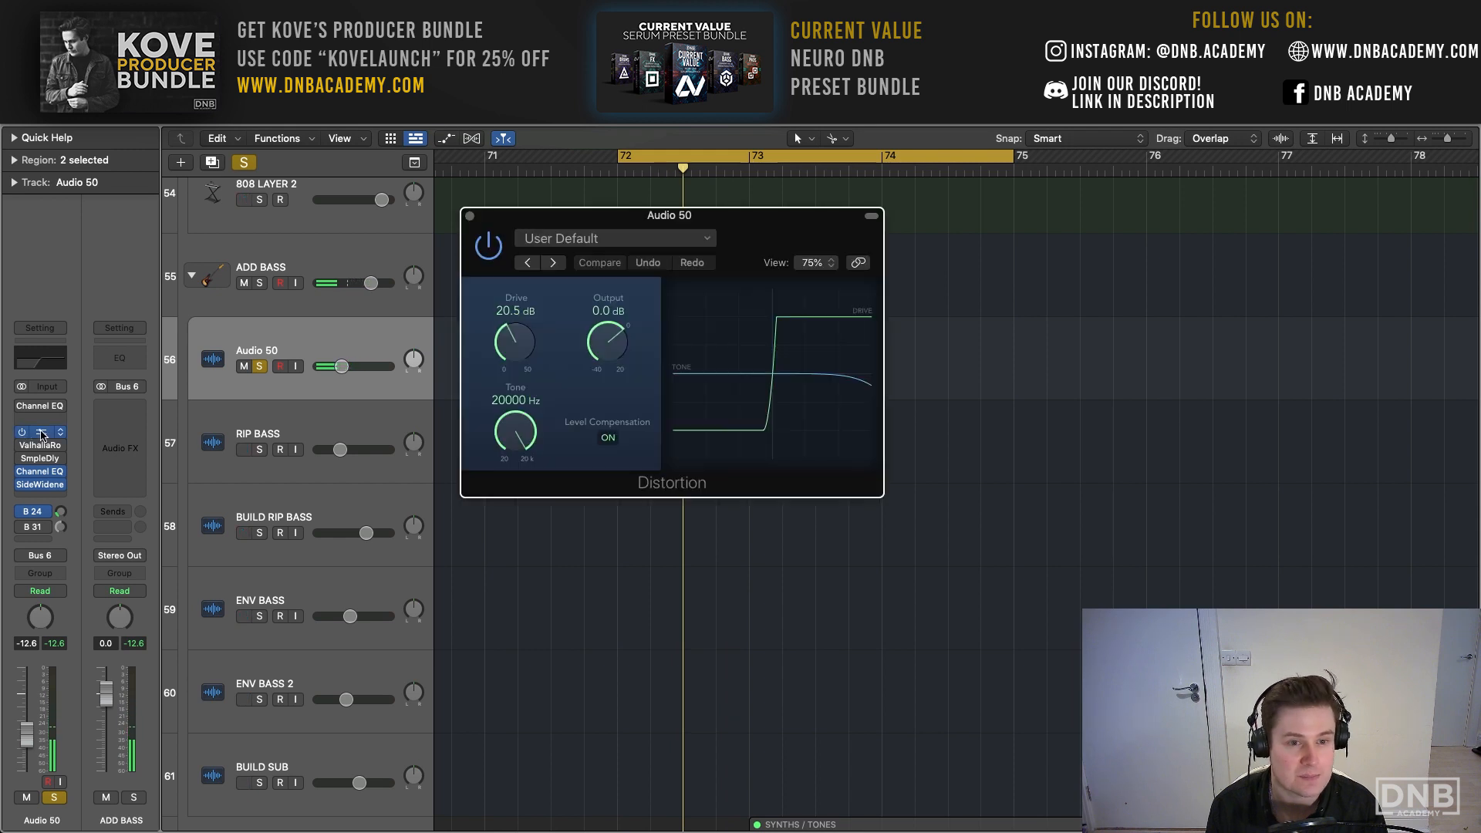
left_click_drag(509, 215, 423, 201)
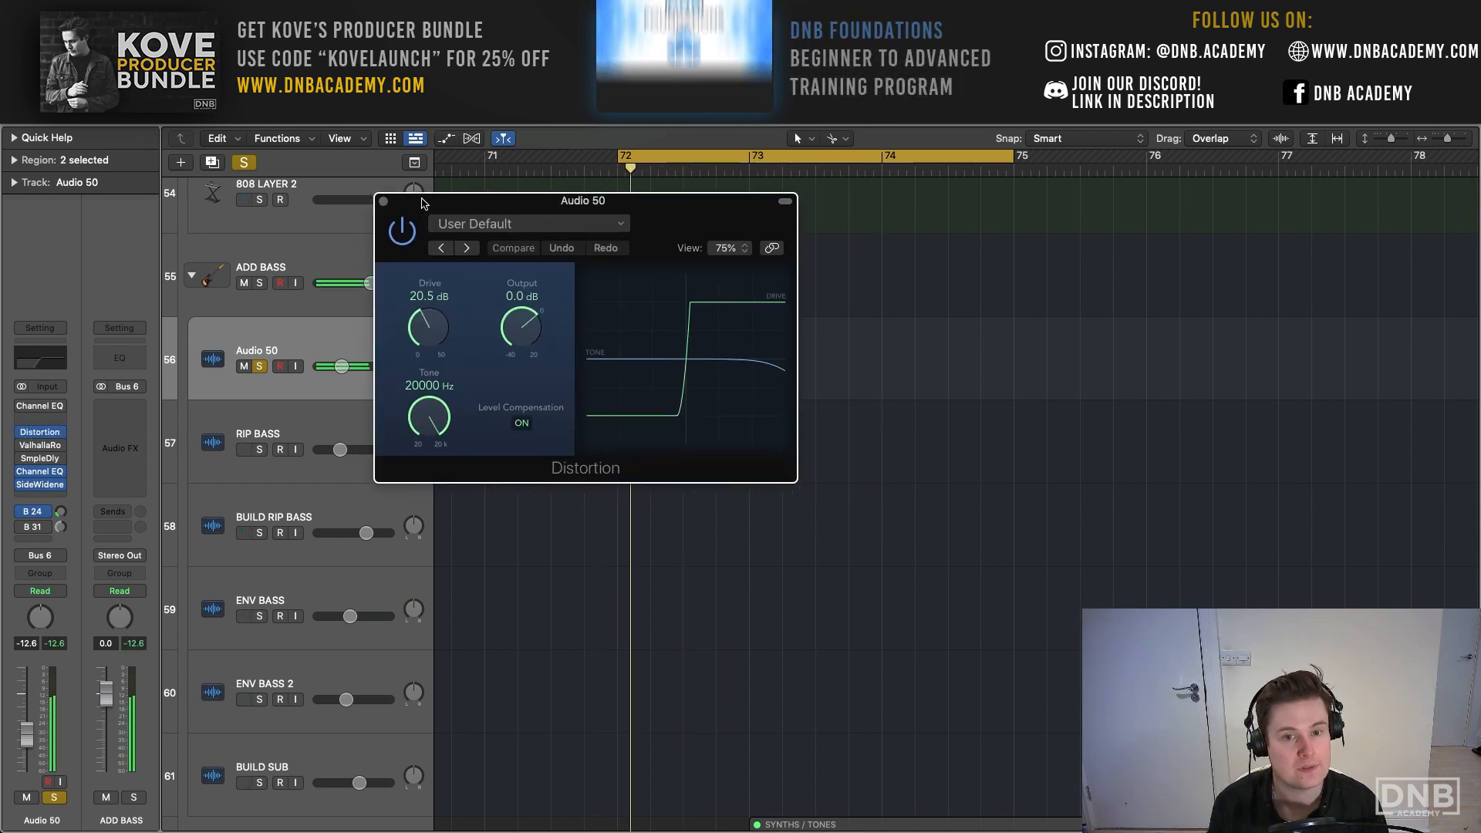
left_click(383, 202)
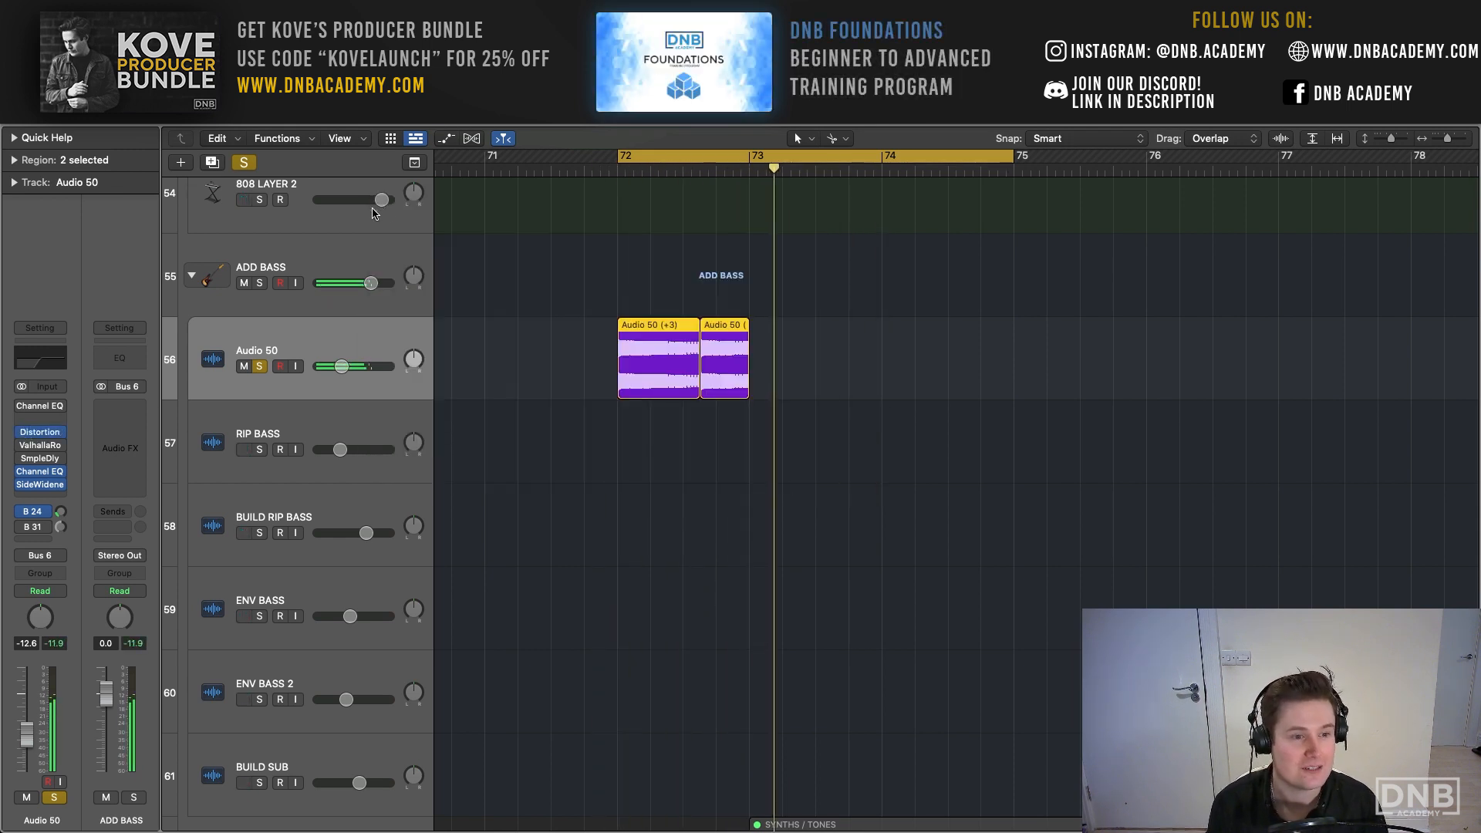
- Set the 590 Hz band gain to -18.4 dB in Audio 50's second Channel EQ, and clear the track's solo
left_click(41, 472)
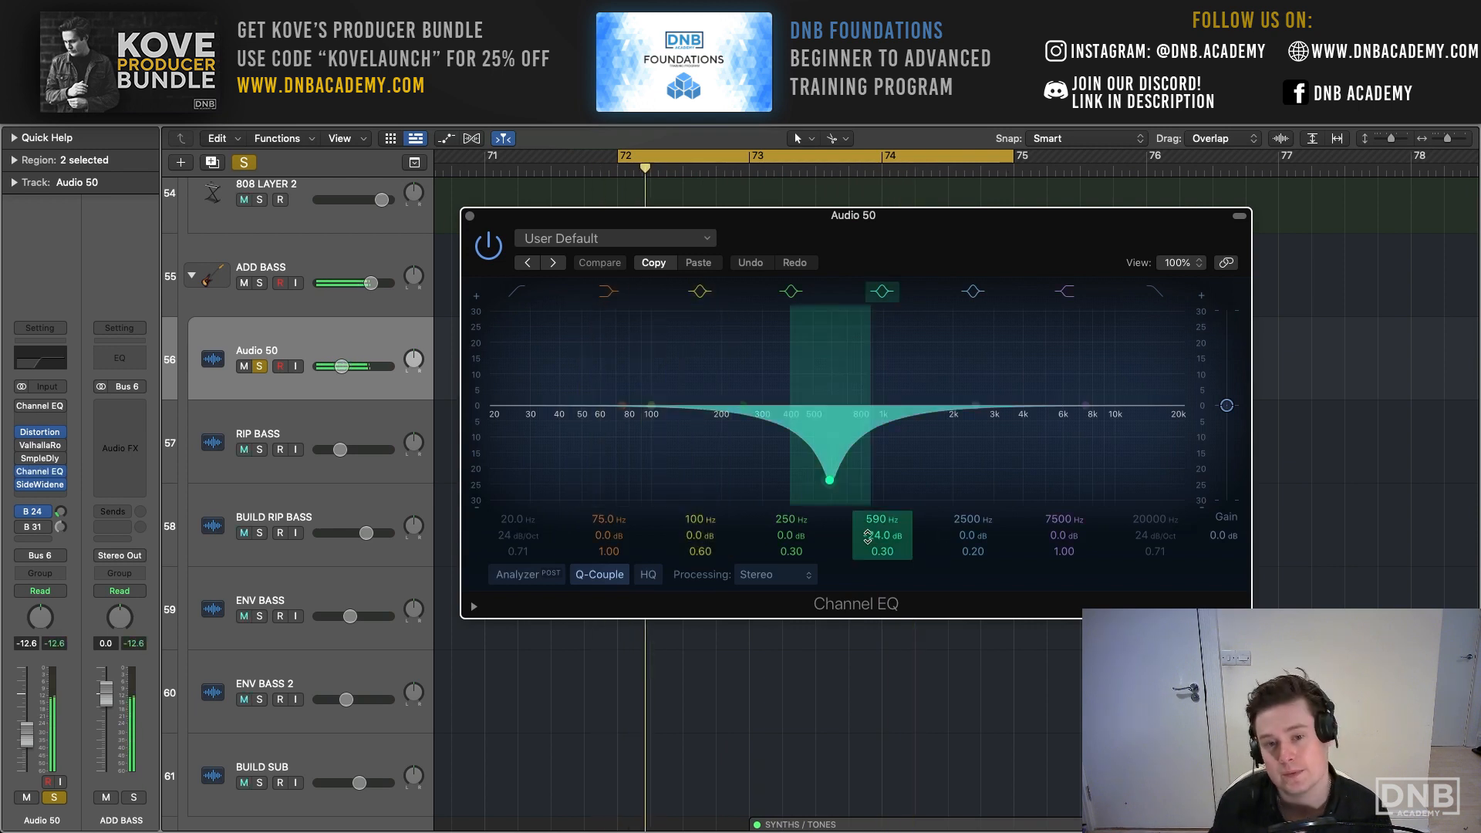
left_click_drag(868, 536, 865, 555)
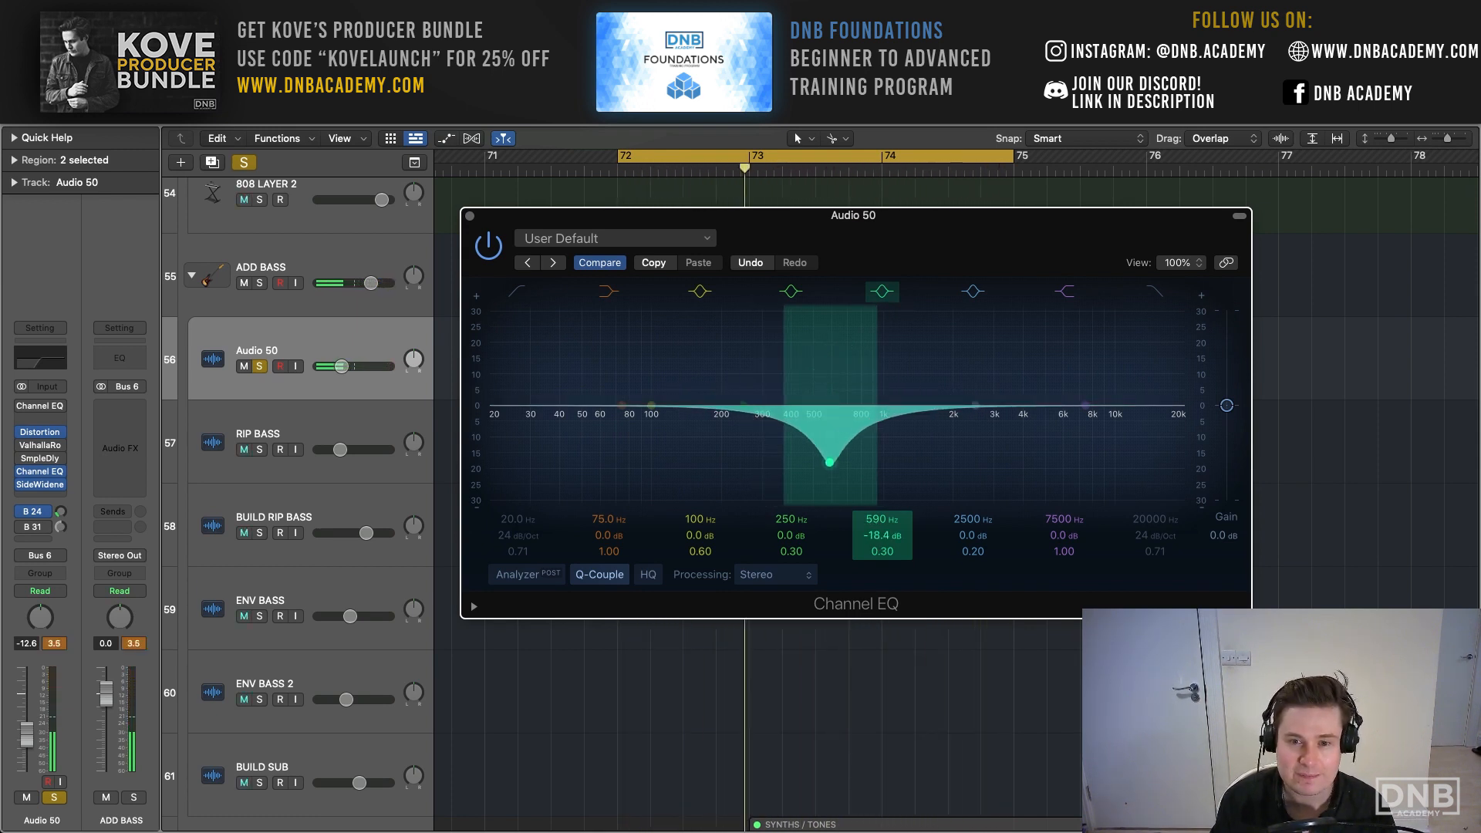
key("space")
left_click(470, 216)
key("space")
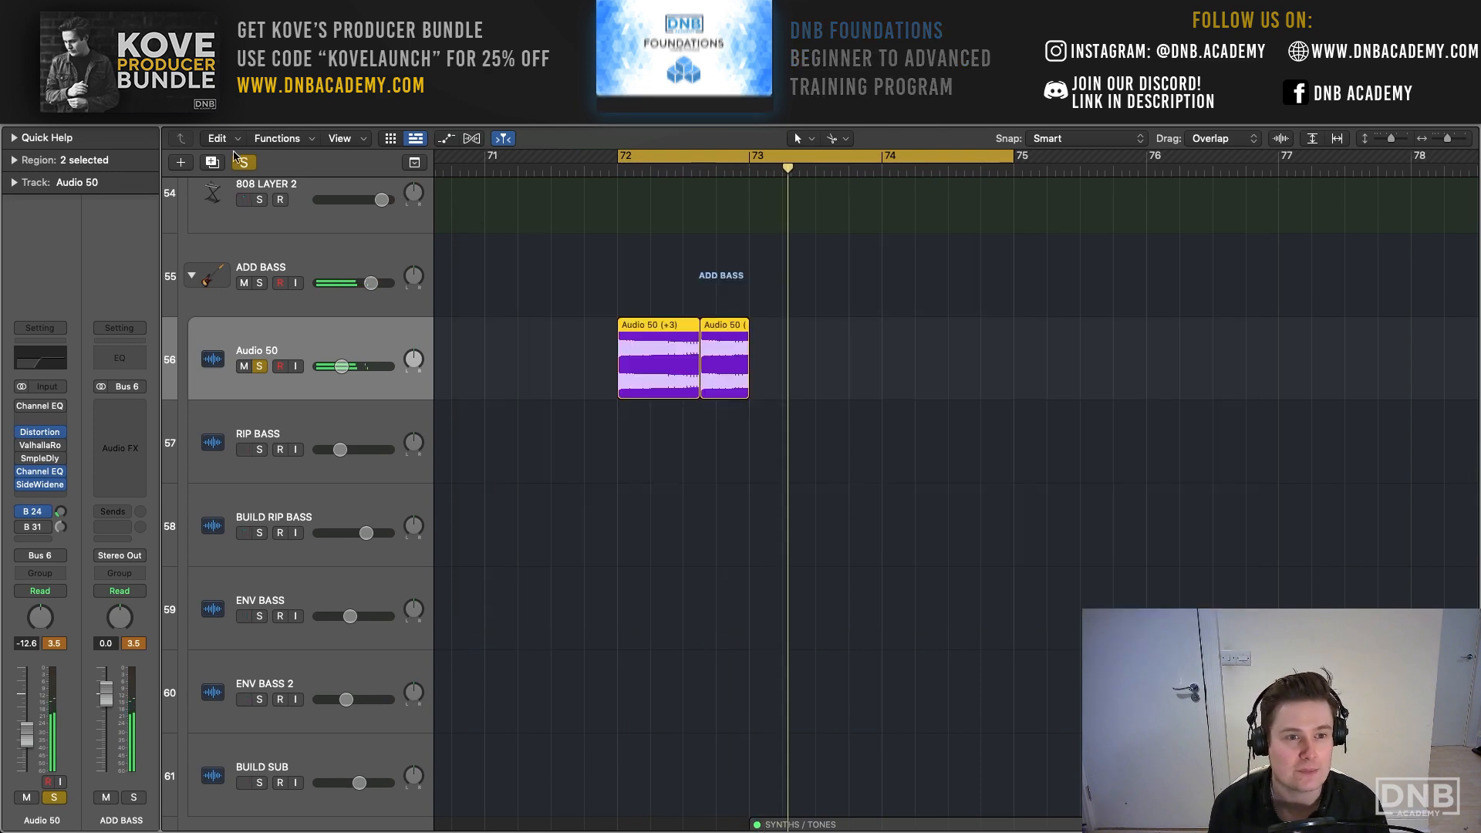
left_click(242, 162)
left_click(1388, 141)
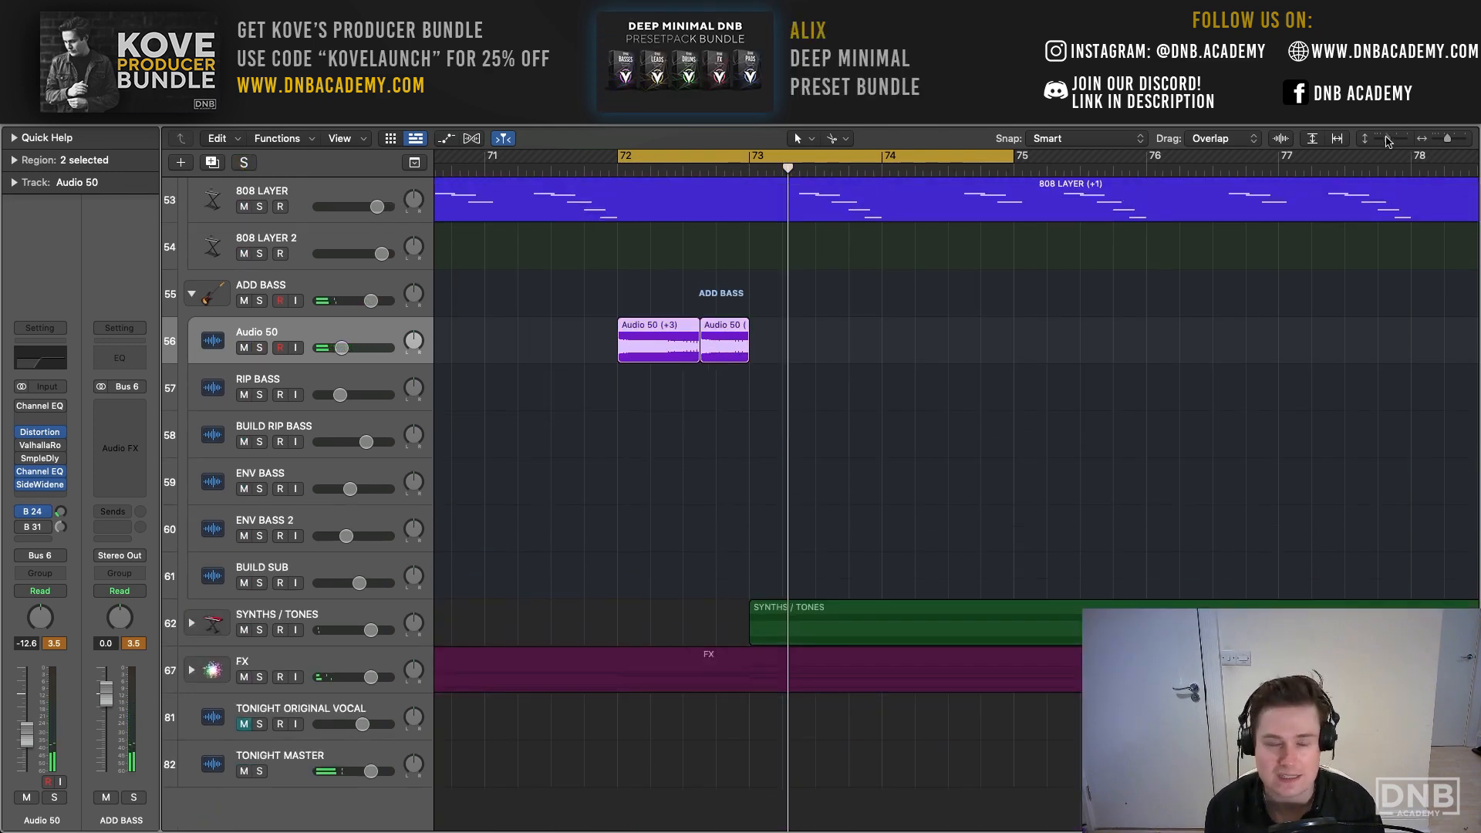
- Audition Audio 50 soloed with its Bus 24 send switched off, and again with the send re-enabled
left_click(33, 512)
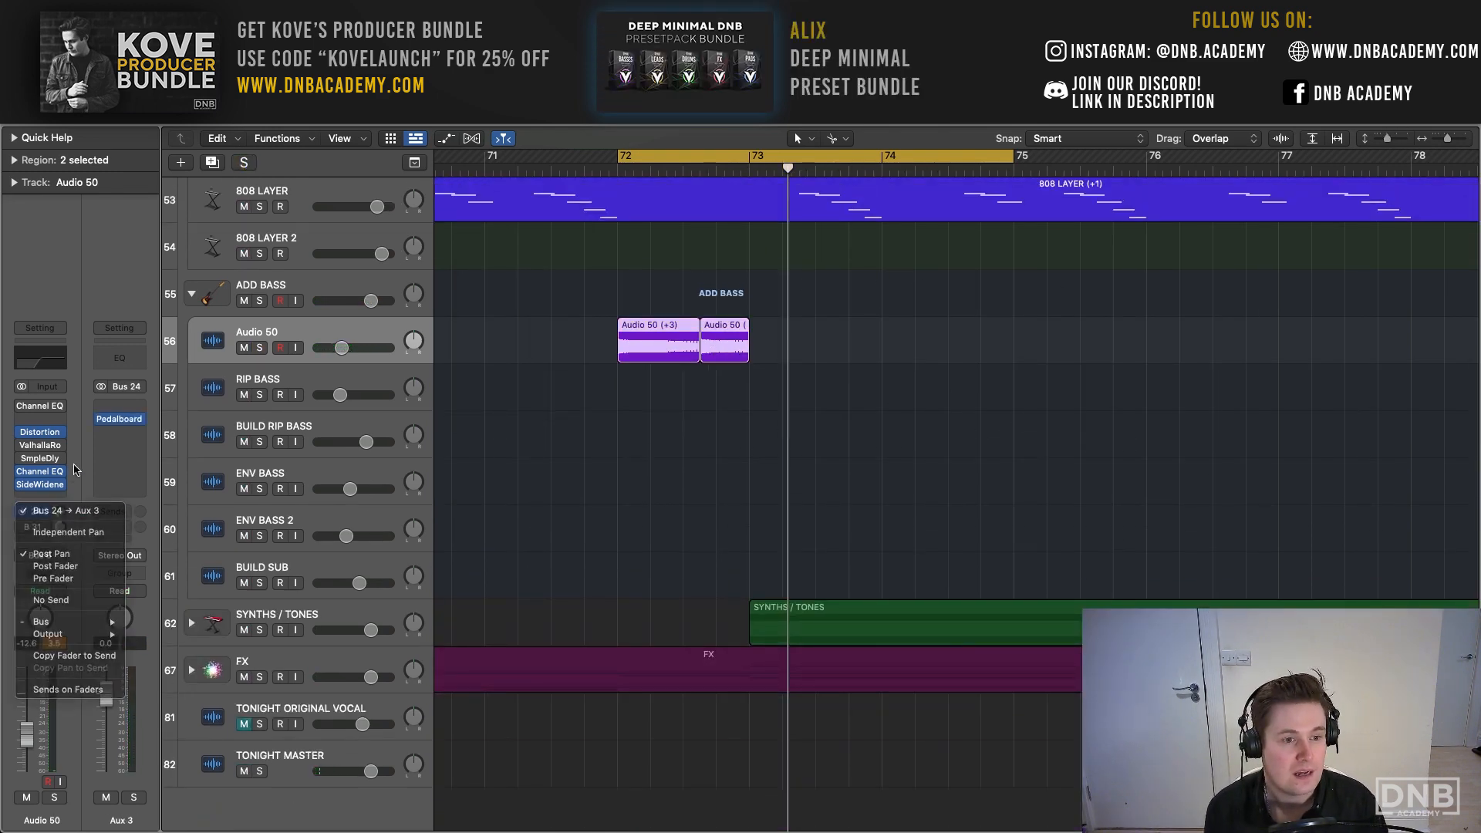
left_click(39, 507)
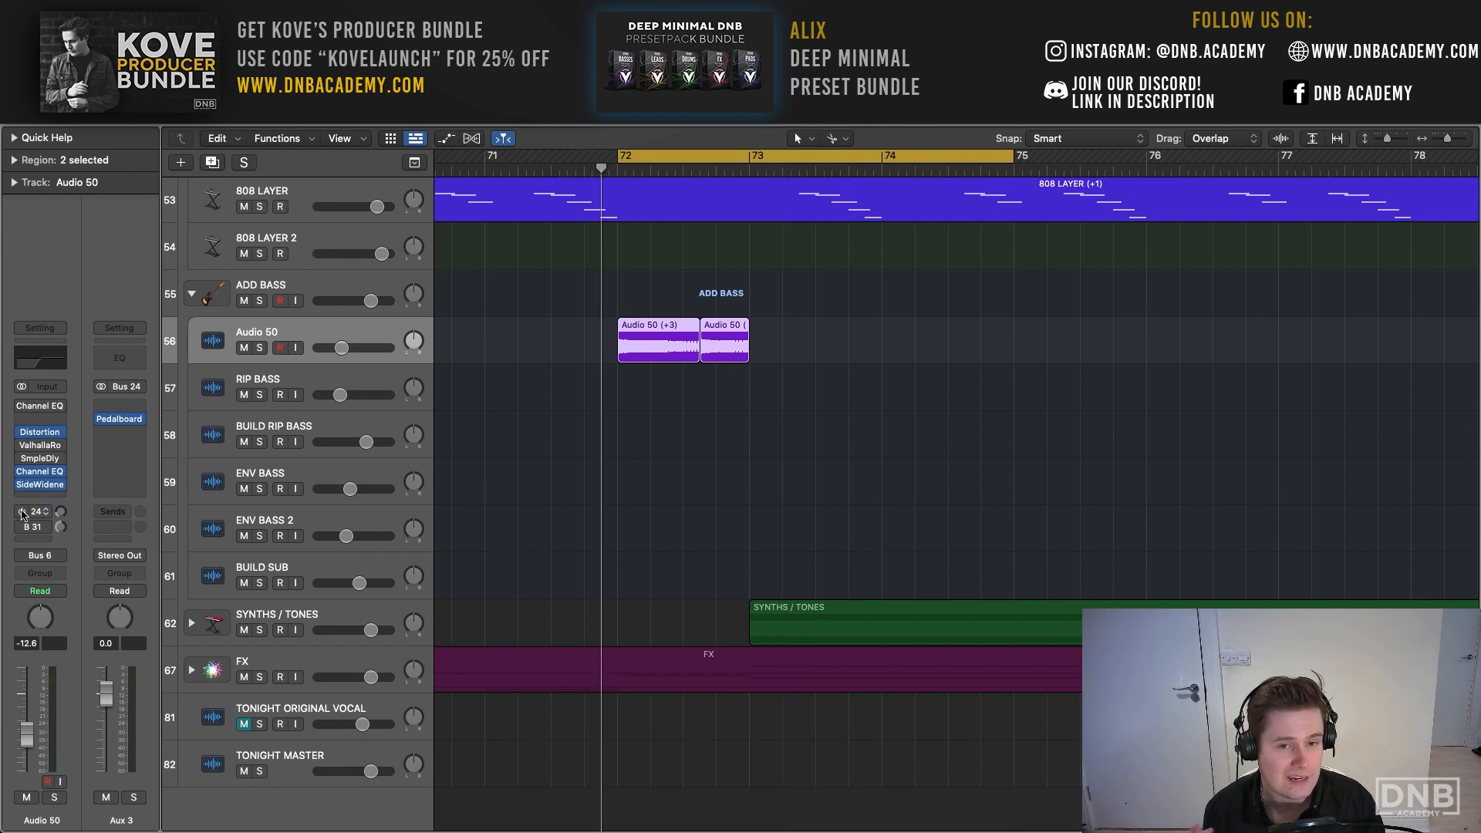
key("space")
key("s")
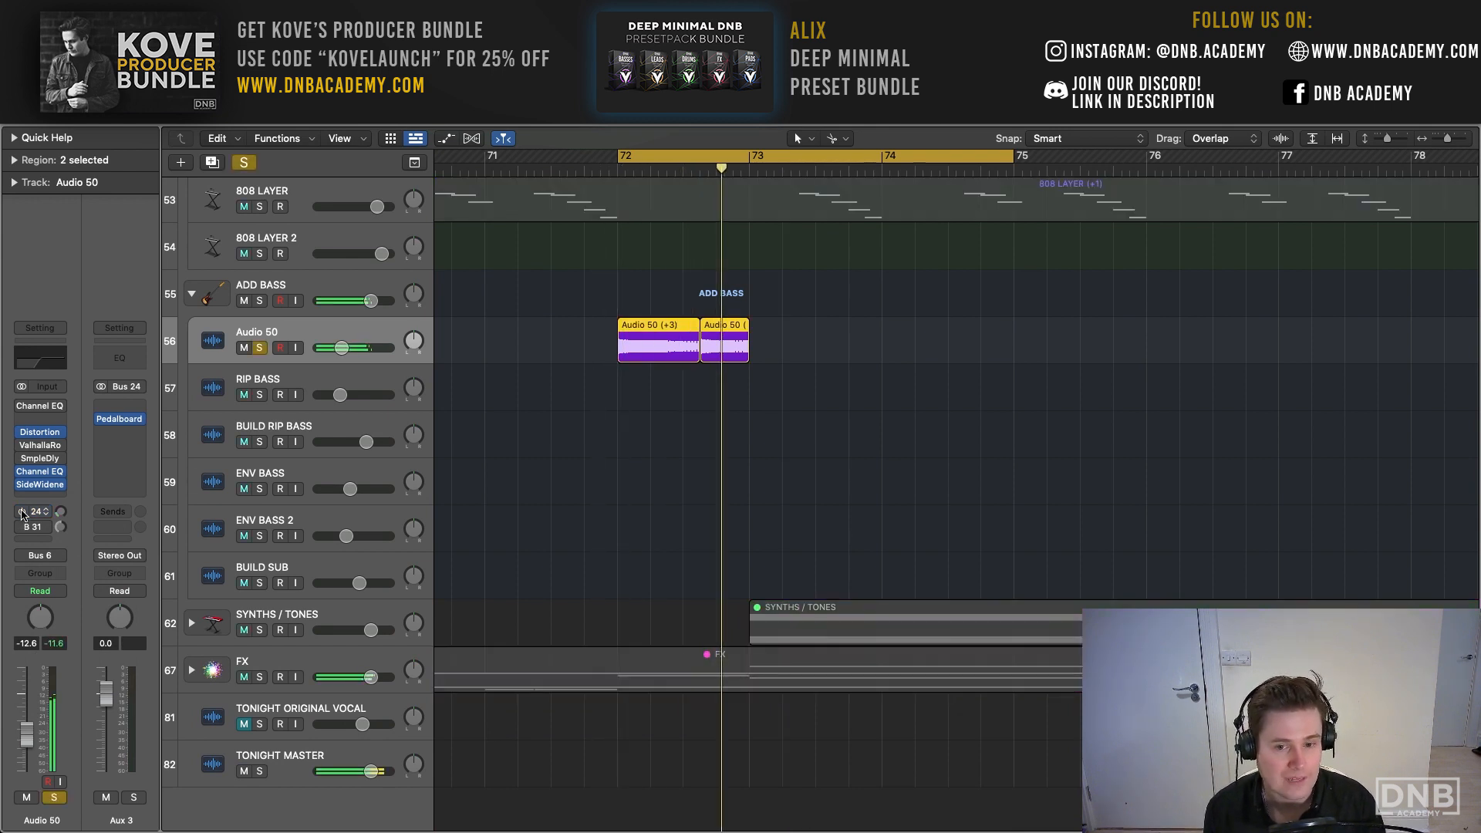
key("space")
key("space")
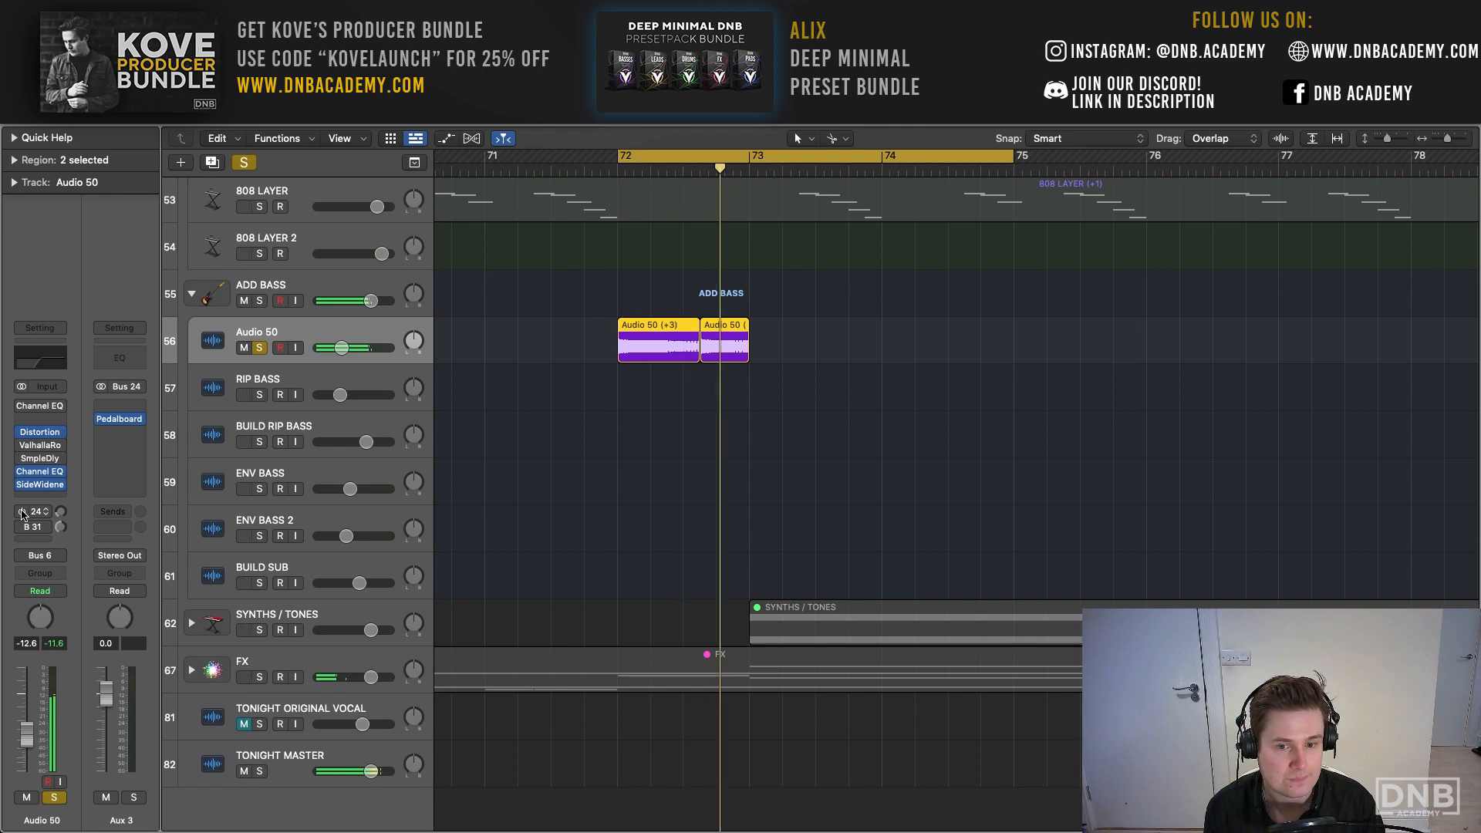
key("space")
key("space")
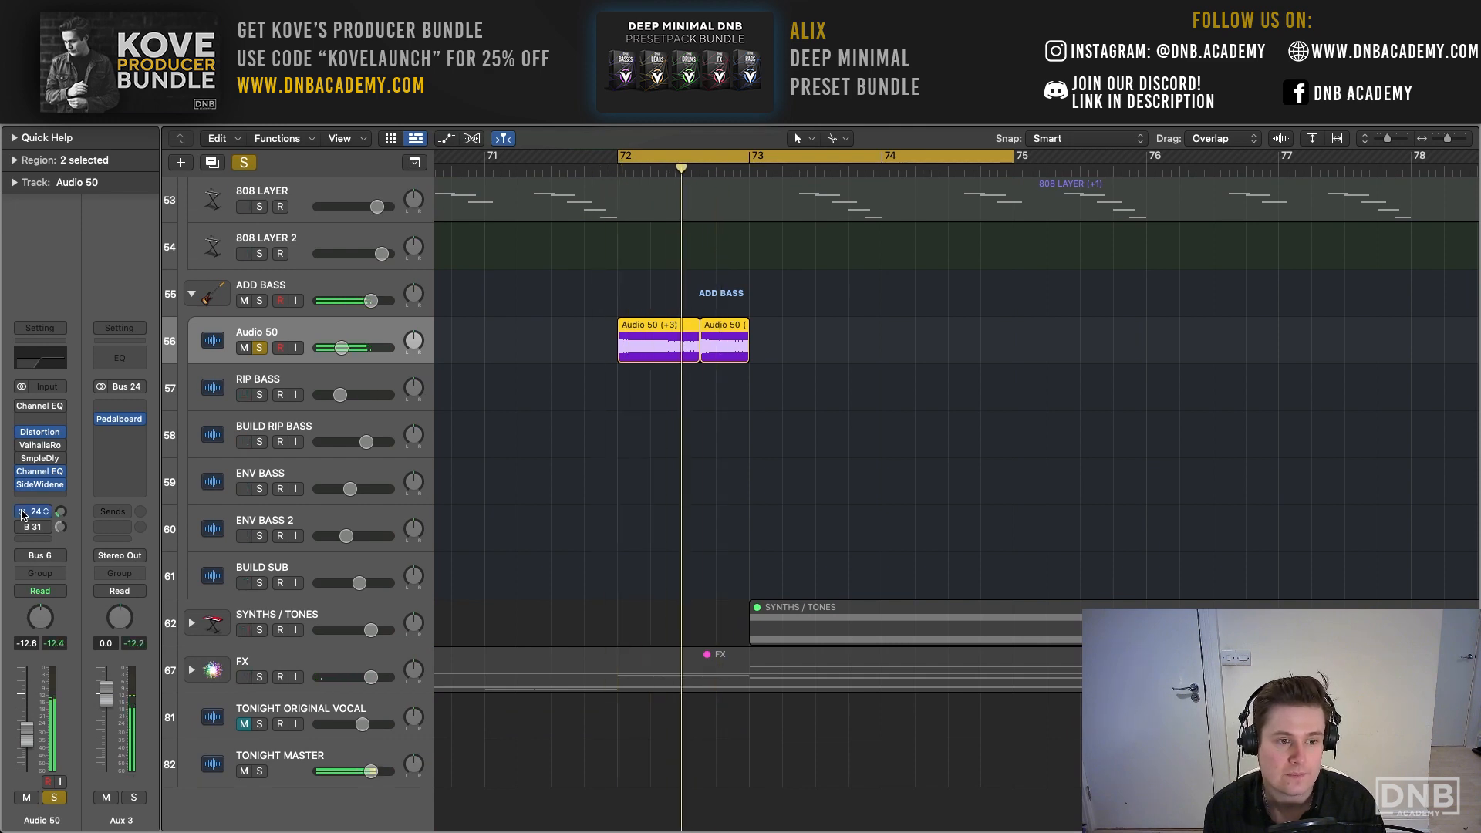
- Clear the solo on Audio 50 and play its part within the full mix over the wider arrangement
key("s")
scroll(680, 331, "up", 5)
scroll(680, 332, "down", 1)
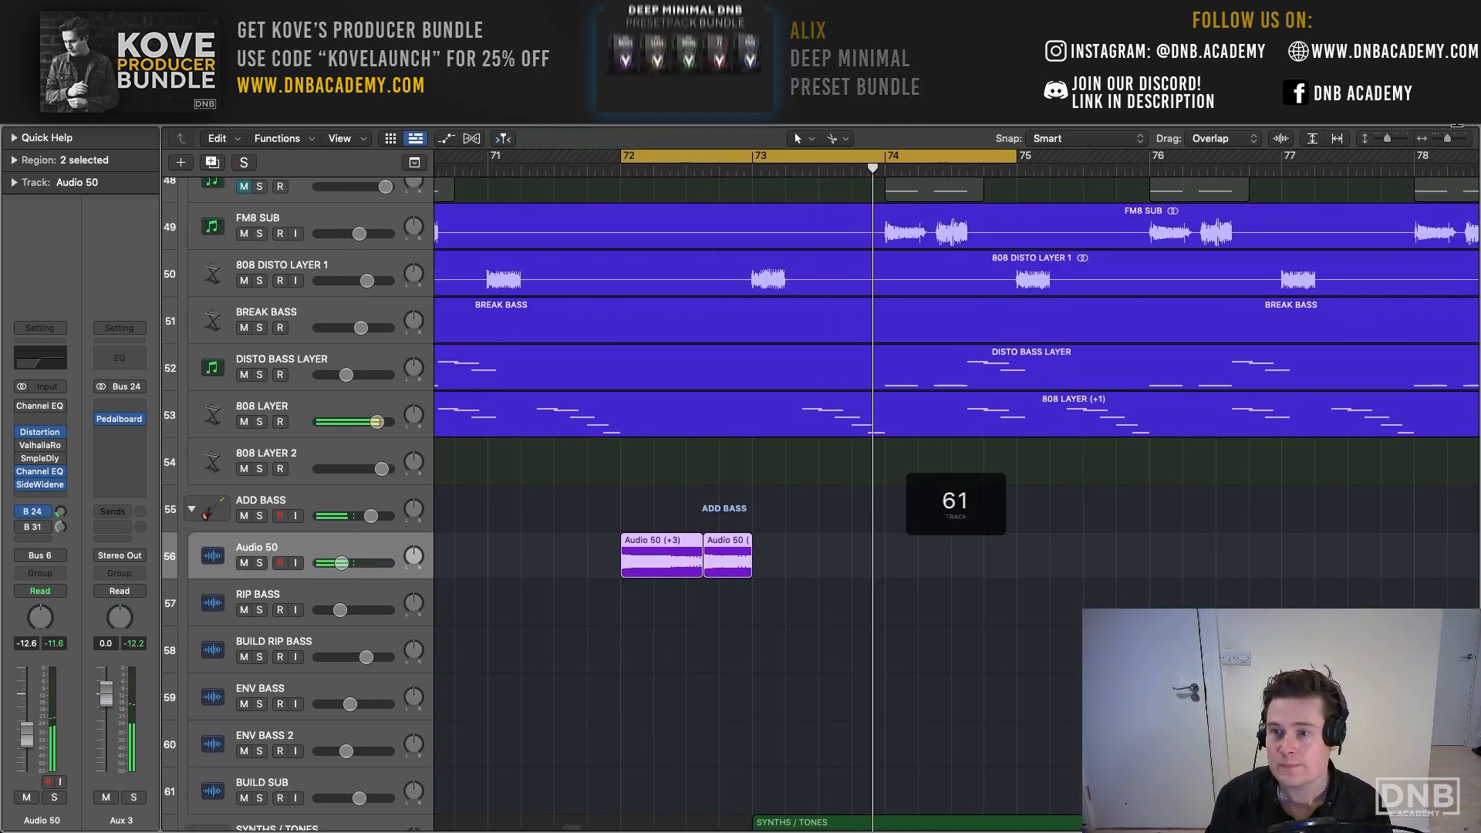
left_click_drag(1446, 141, 1385, 141)
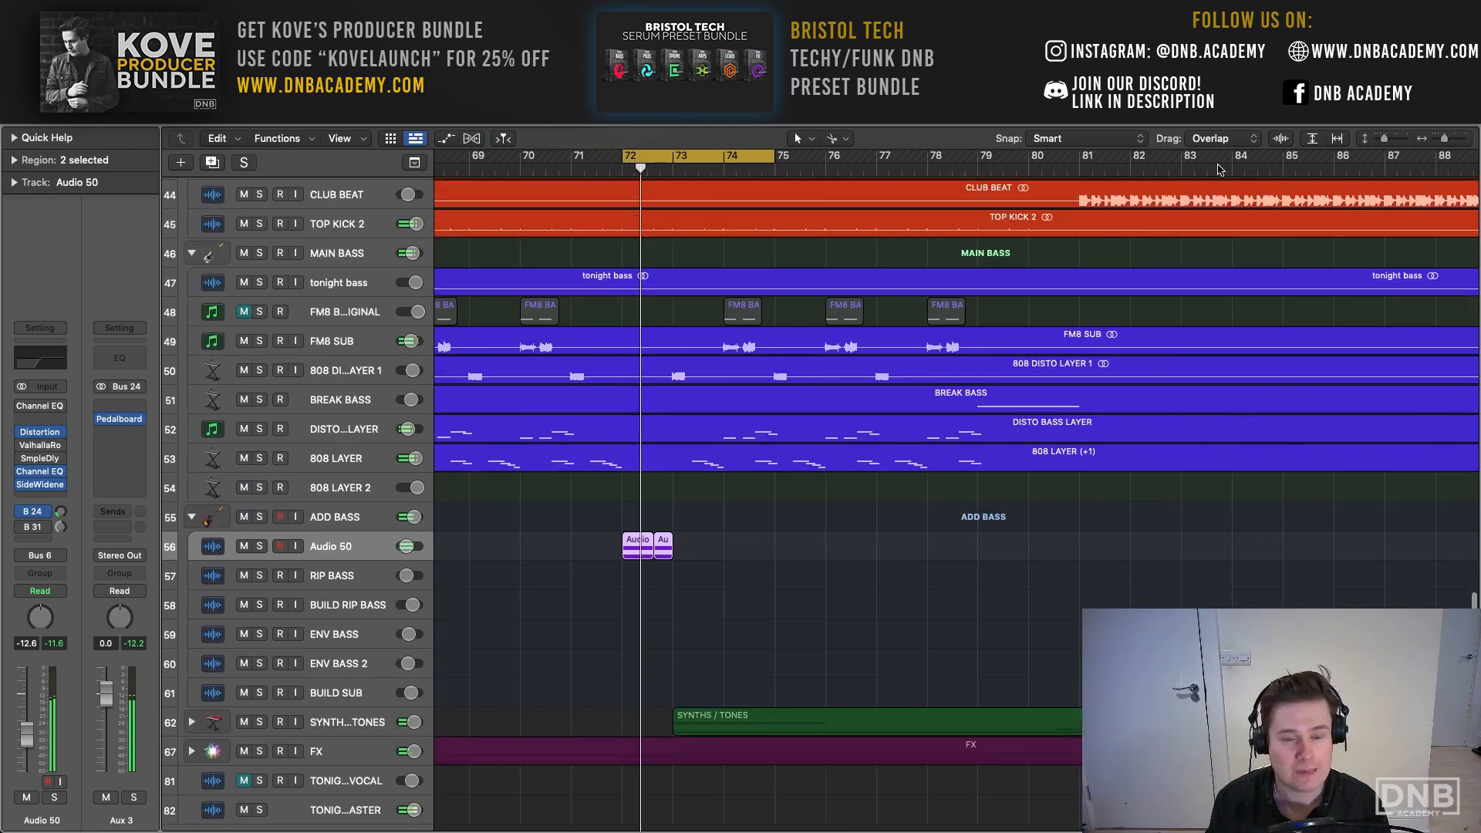
- Select the DRUMS stack and set the cycle range to bars 33 to 41
scroll(578, 257, "up", 10)
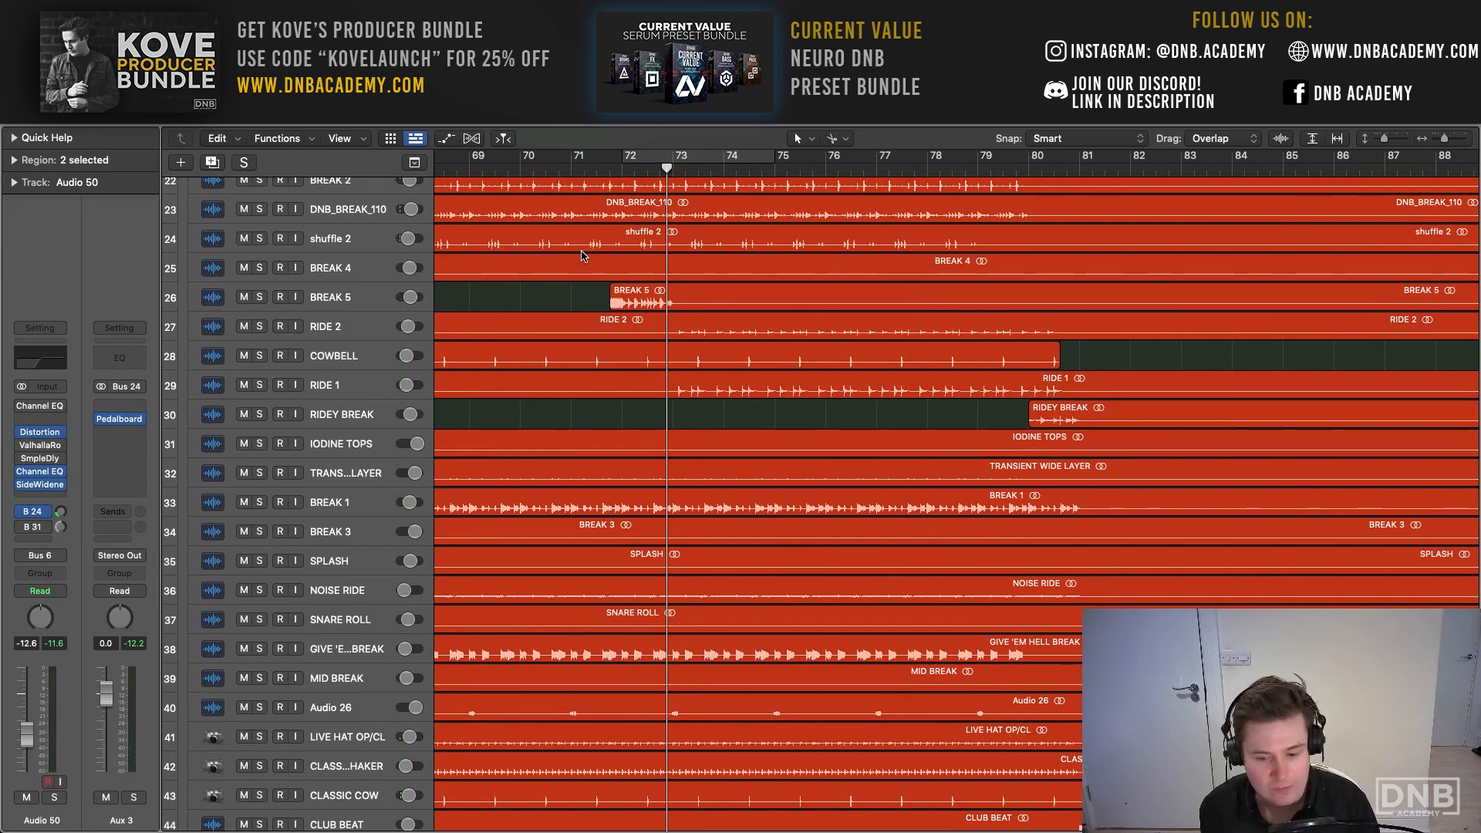
scroll(582, 256, "up", 10)
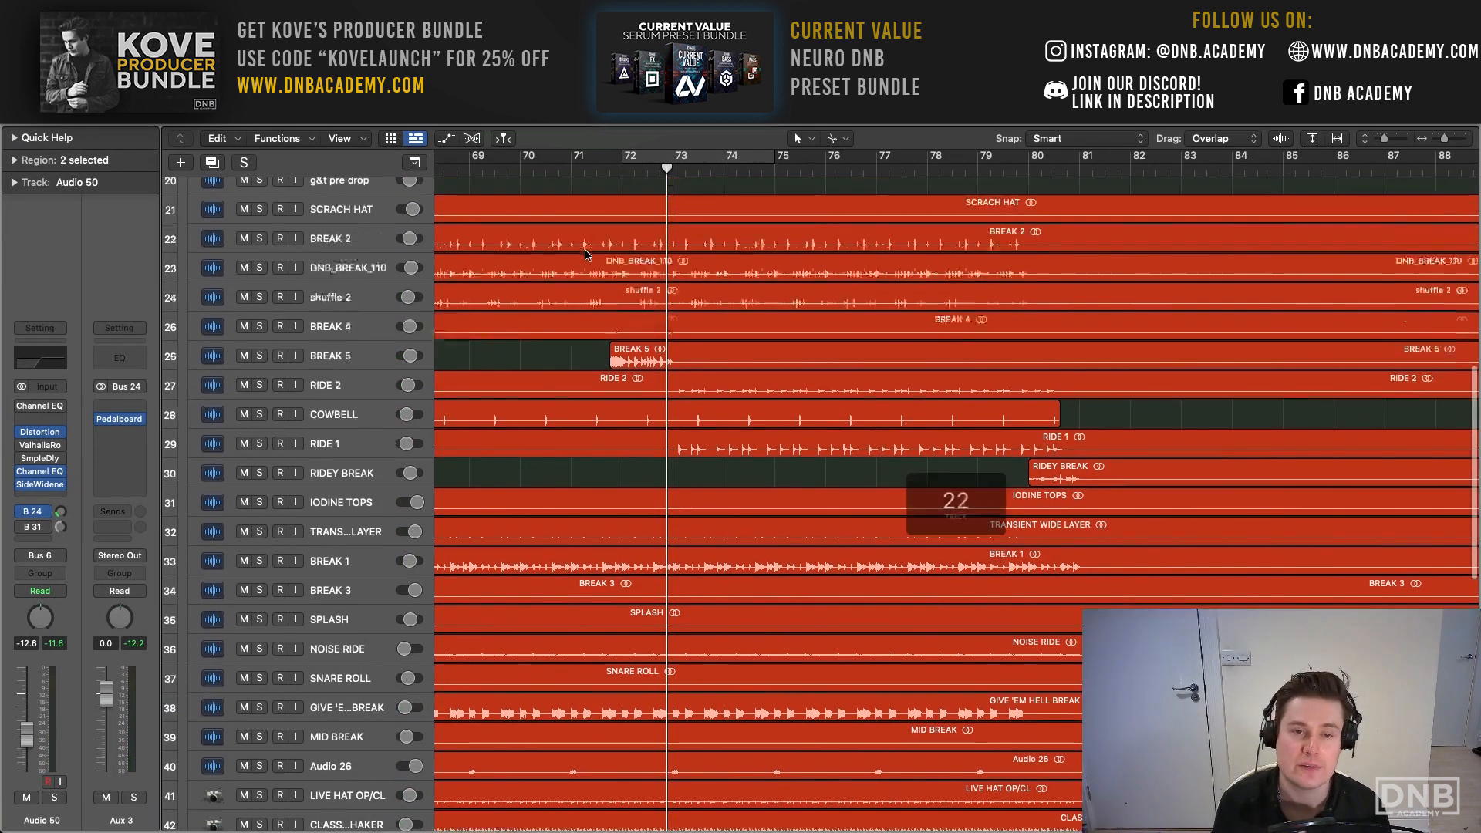
scroll(601, 252, "left", 1)
scroll(601, 252, "left", 5)
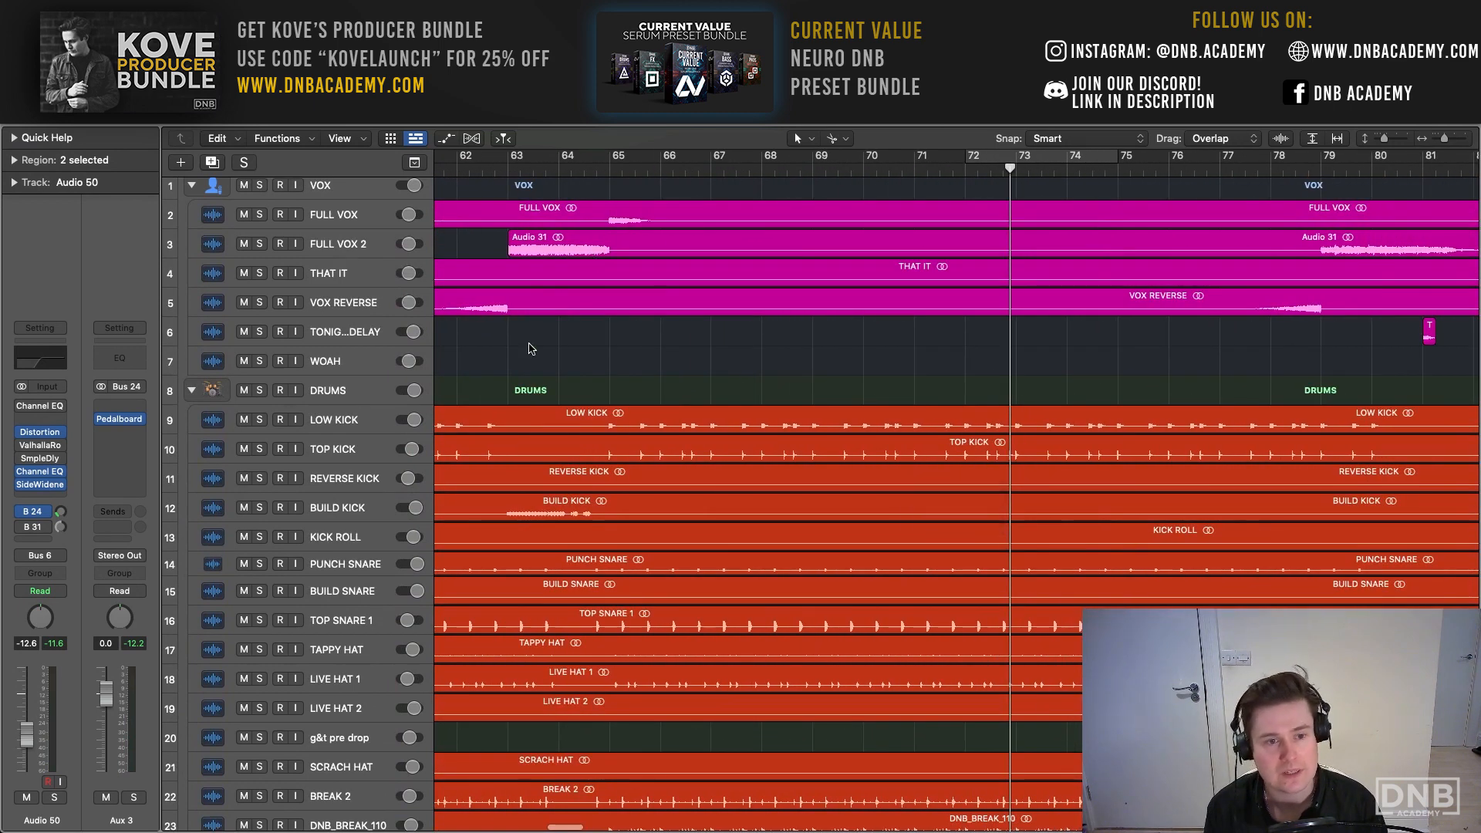
left_click(362, 398)
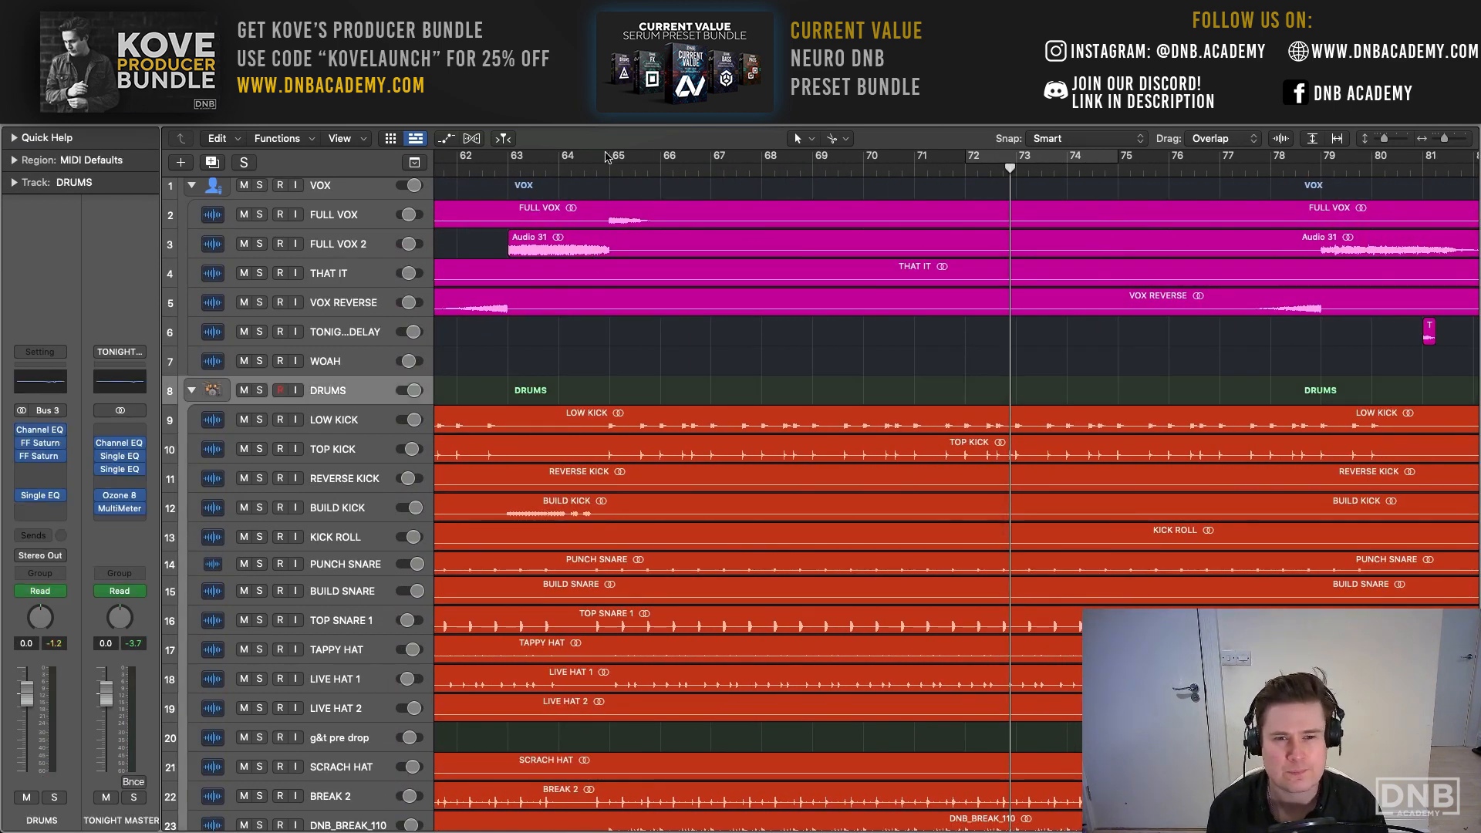
scroll(662, 165, "left", 15)
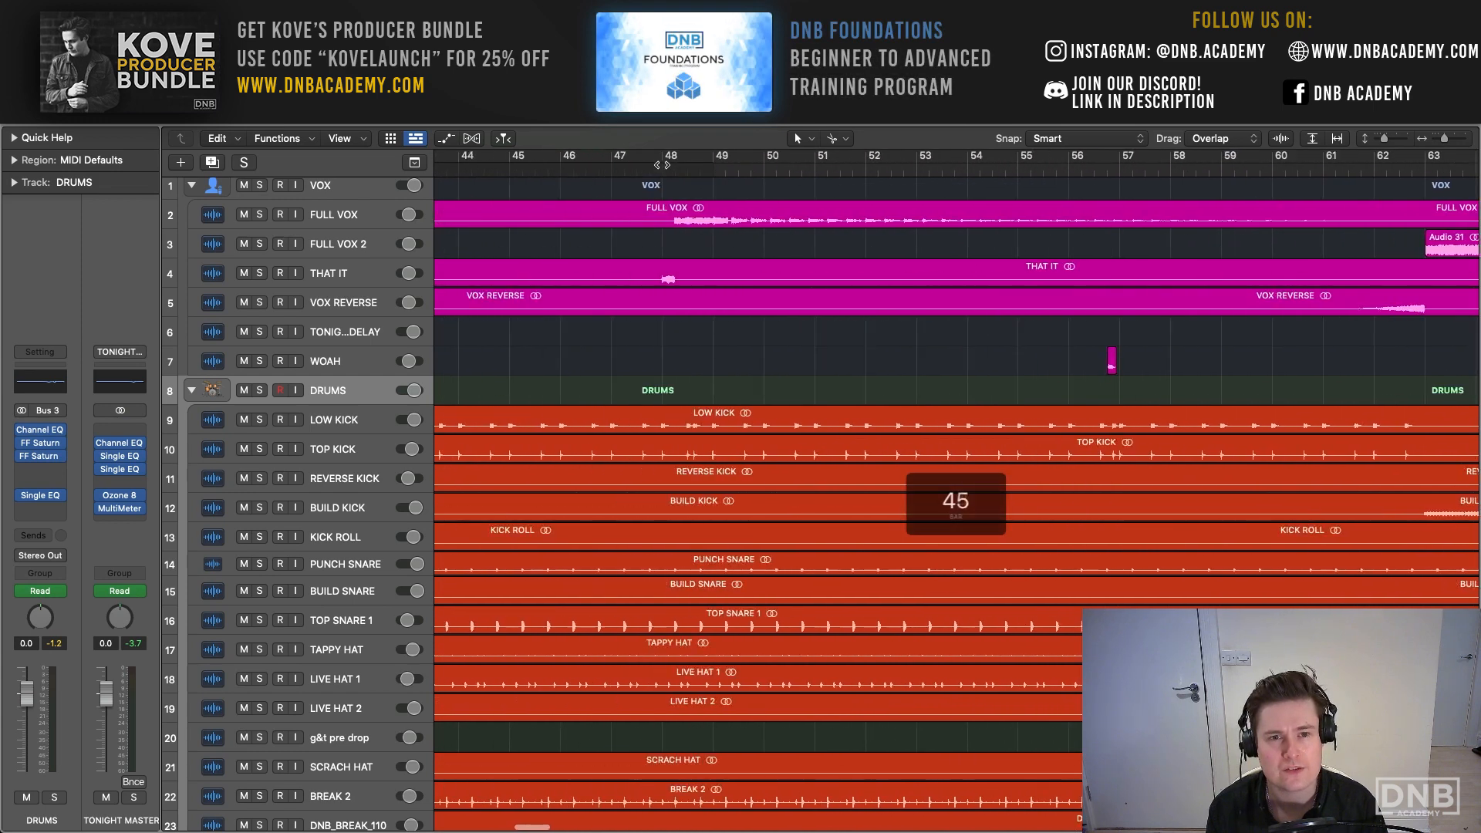
scroll(662, 164, "left", 10)
left_click_drag(521, 158, 901, 167)
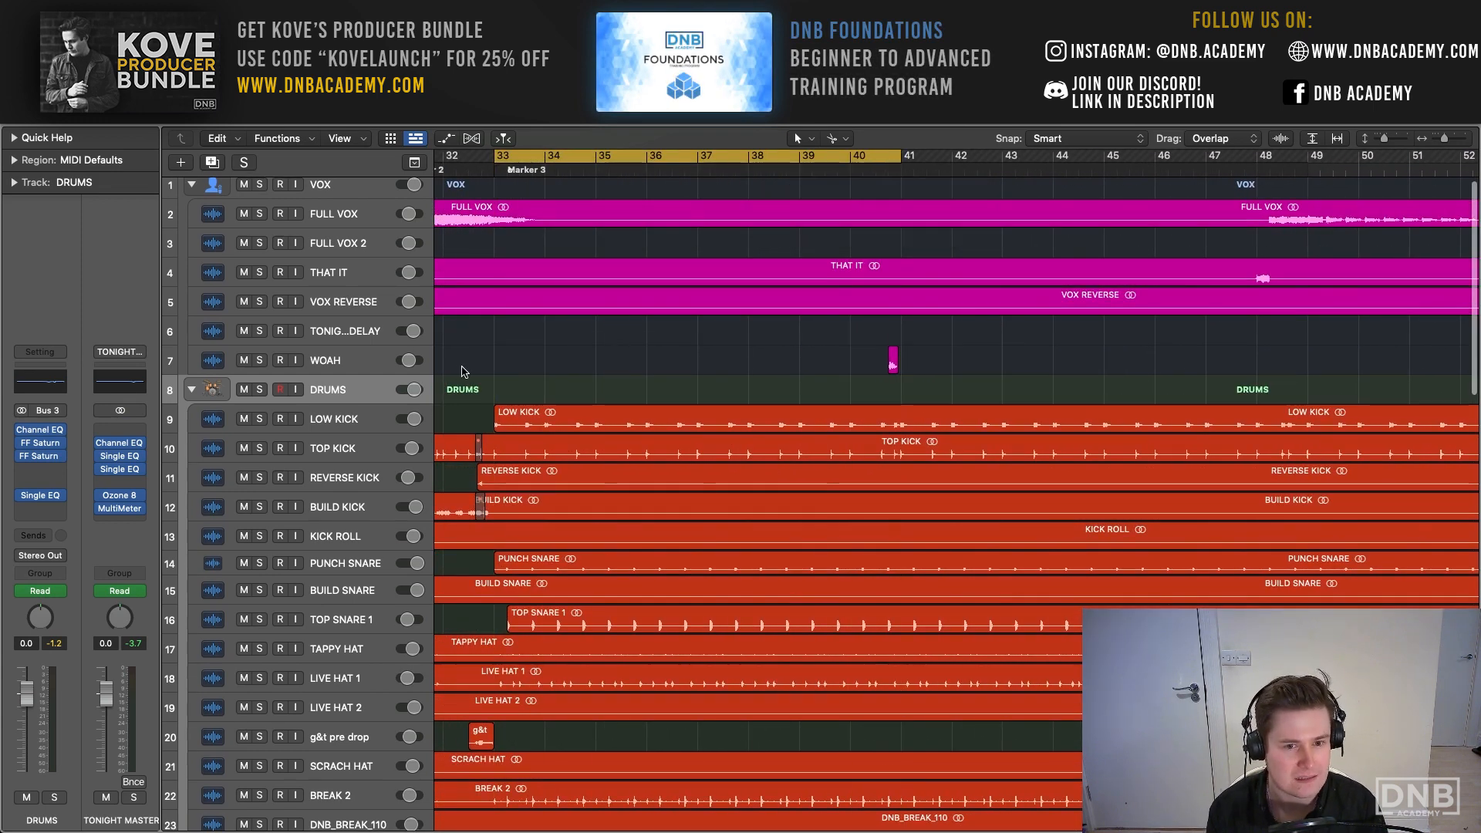
- Solo the LOW KICK and TOP KICK tracks and play them together over the cycle range
left_click(315, 419)
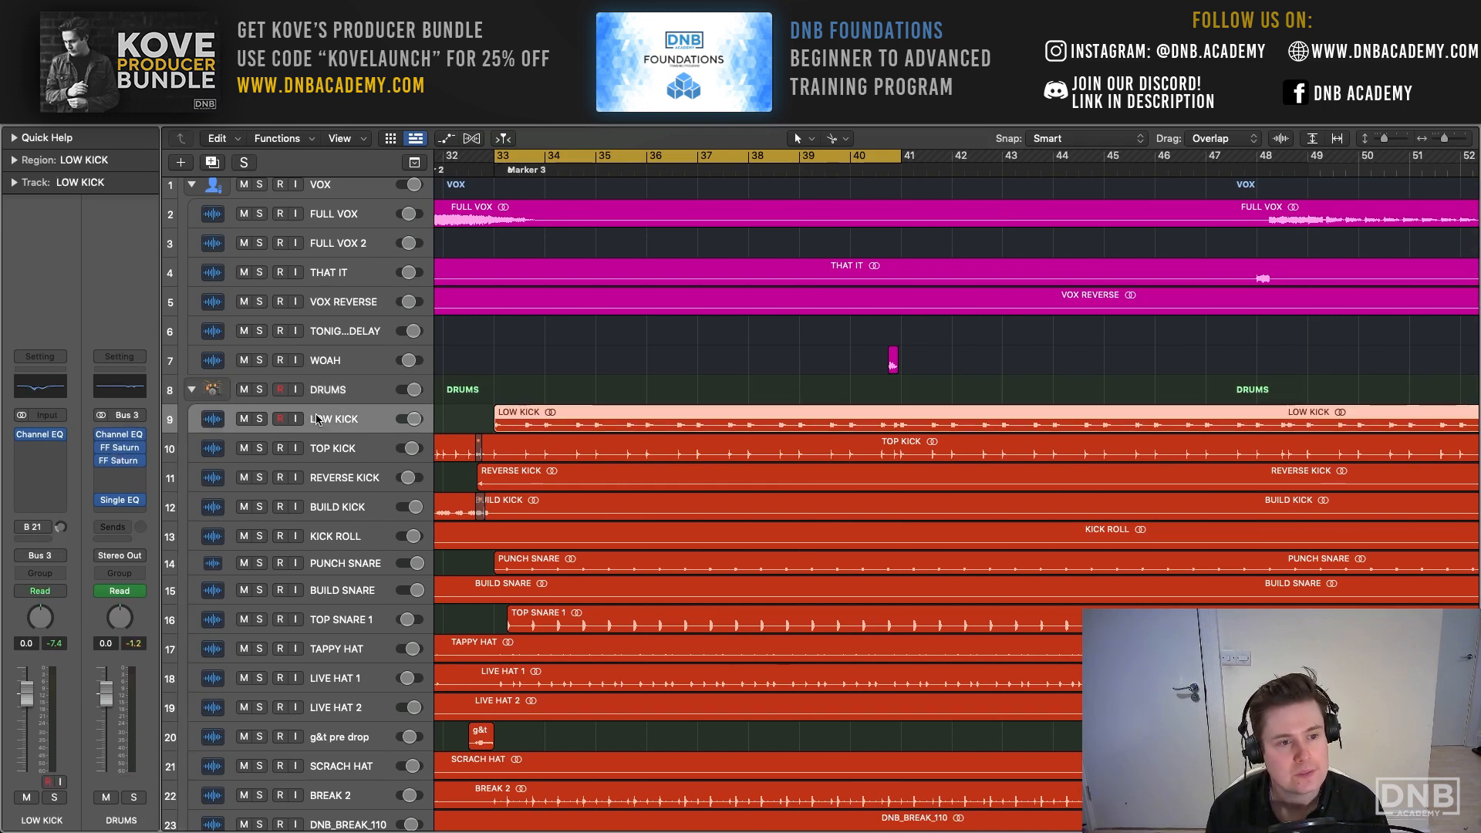
left_click(260, 420)
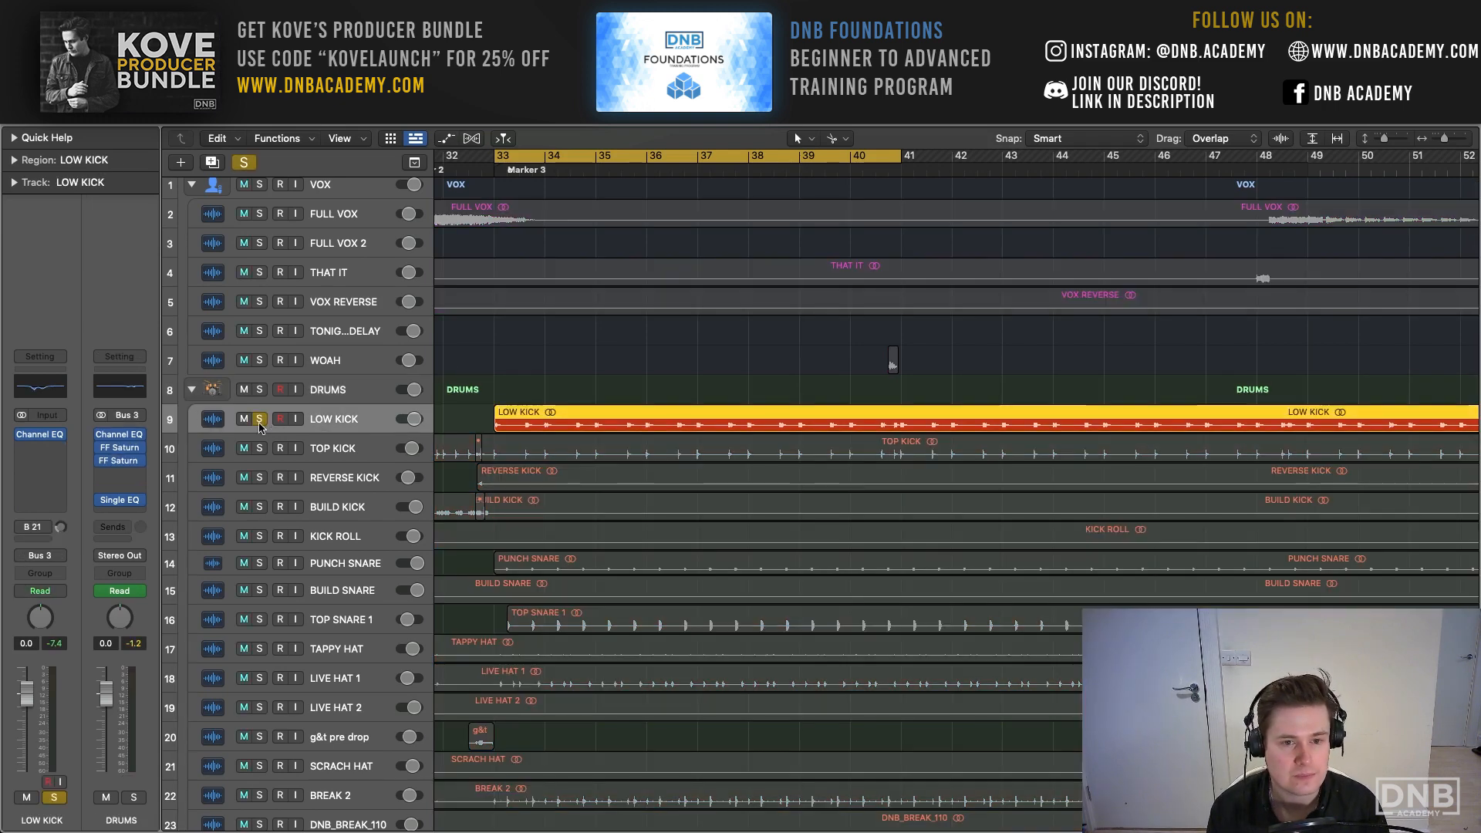
left_click(260, 450)
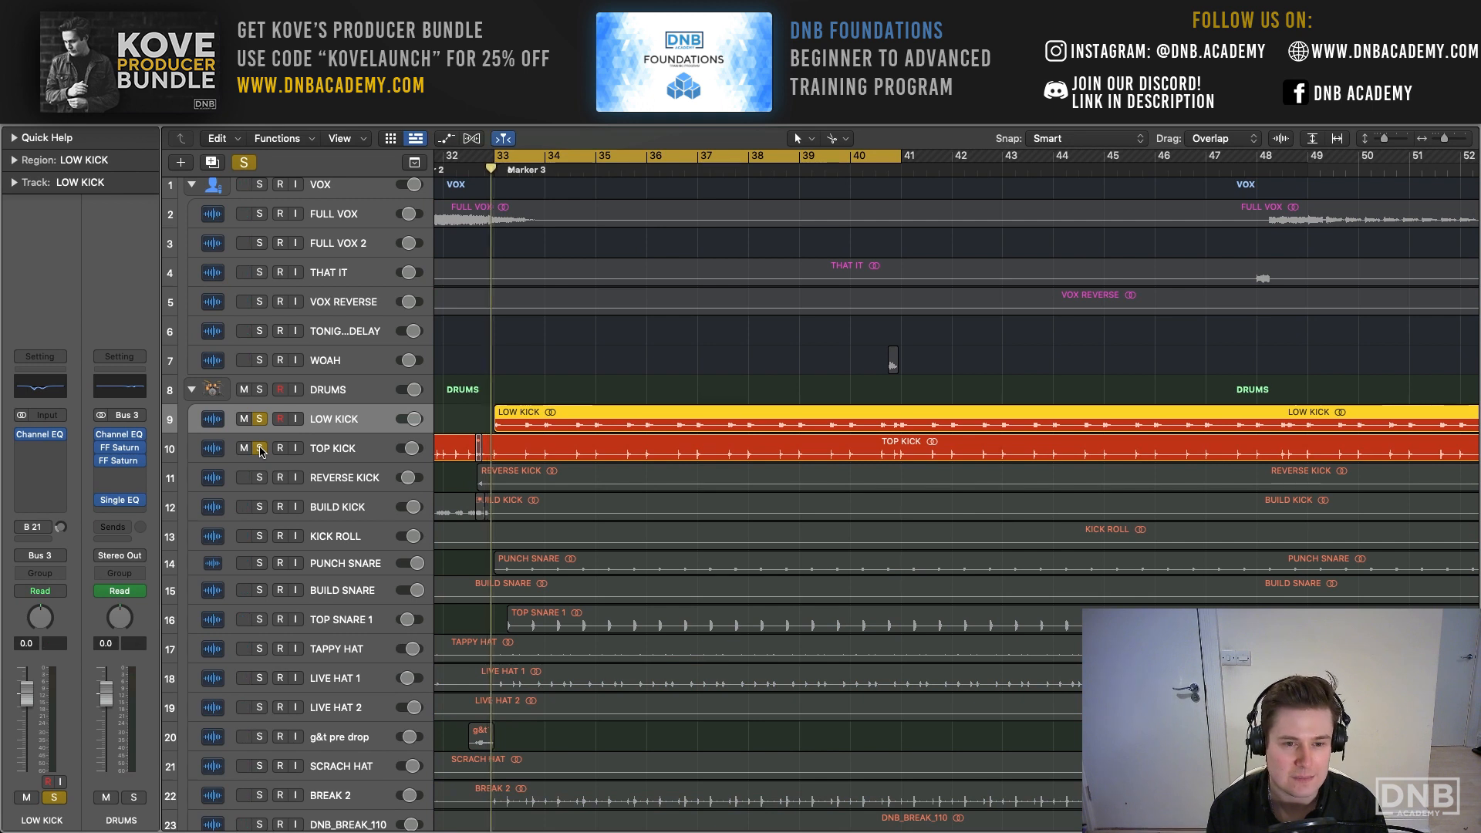
key("space")
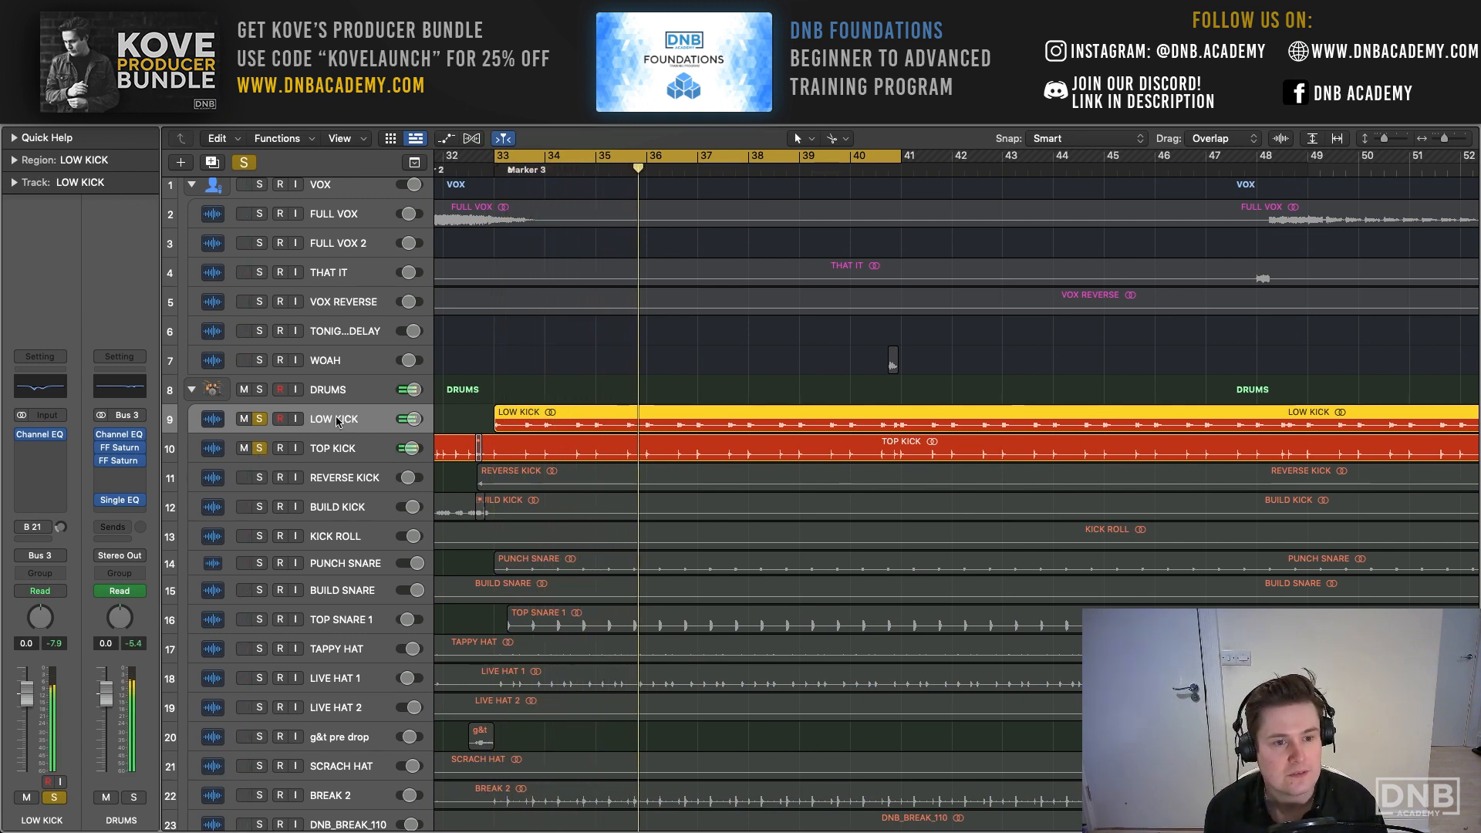
- Boost the 850 Hz band of LOW KICK's Channel EQ to +10.1 dB for comparison, and set it to -5.5 dB
left_click(44, 391)
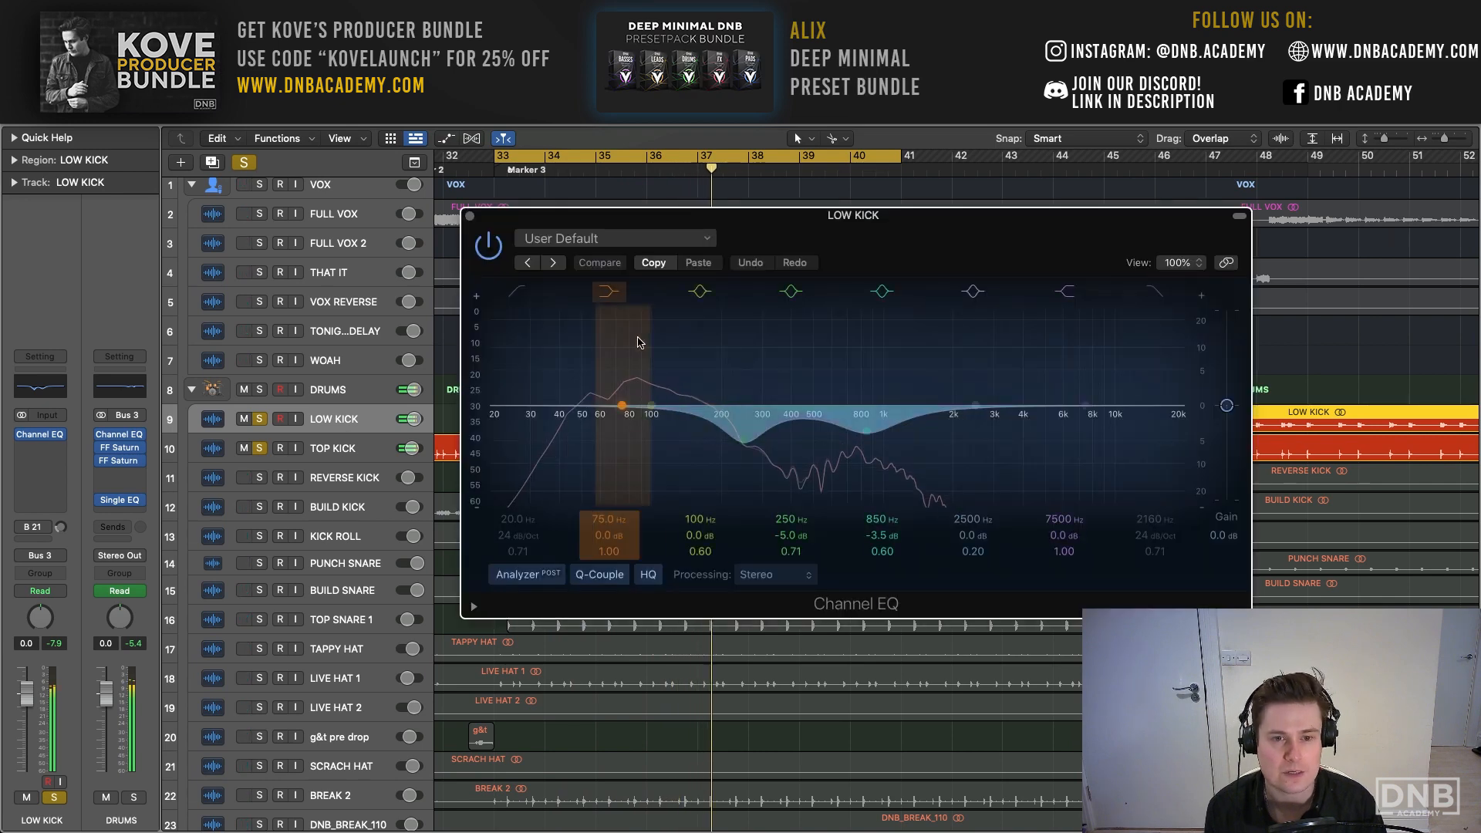
left_click_drag(772, 215, 553, 144)
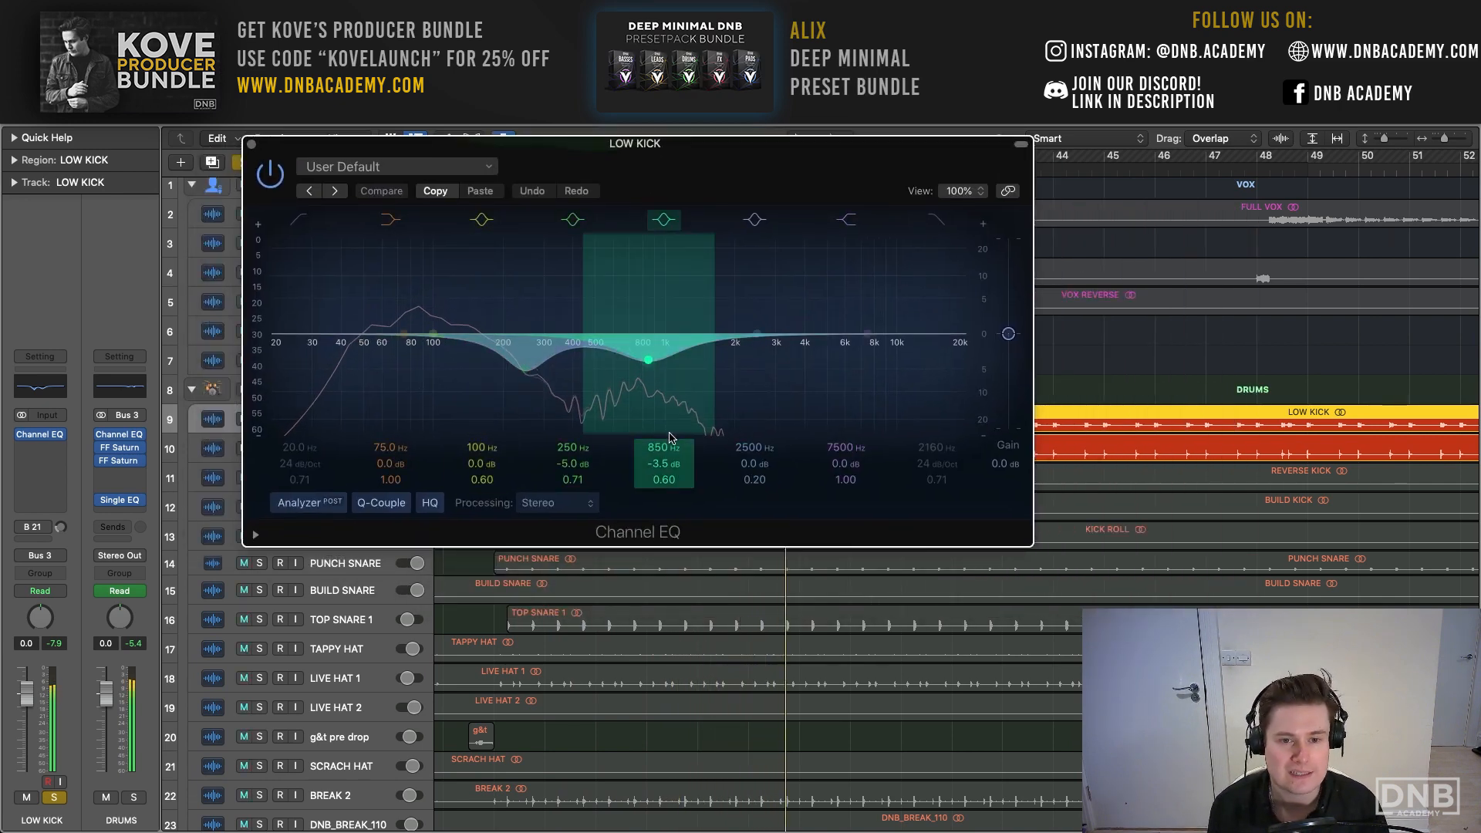
left_click_drag(670, 437, 670, 378)
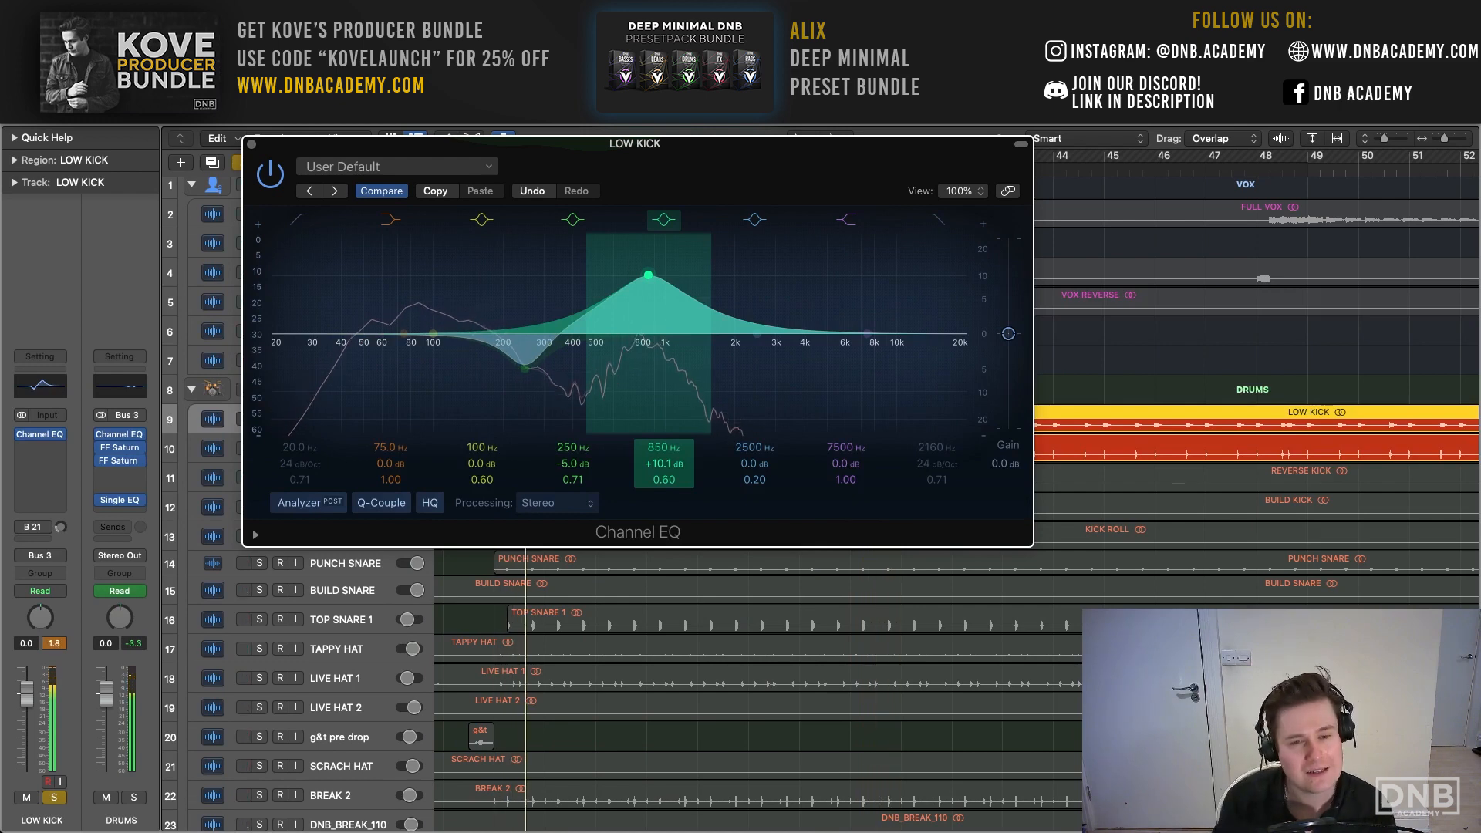
left_click_drag(650, 463, 649, 529)
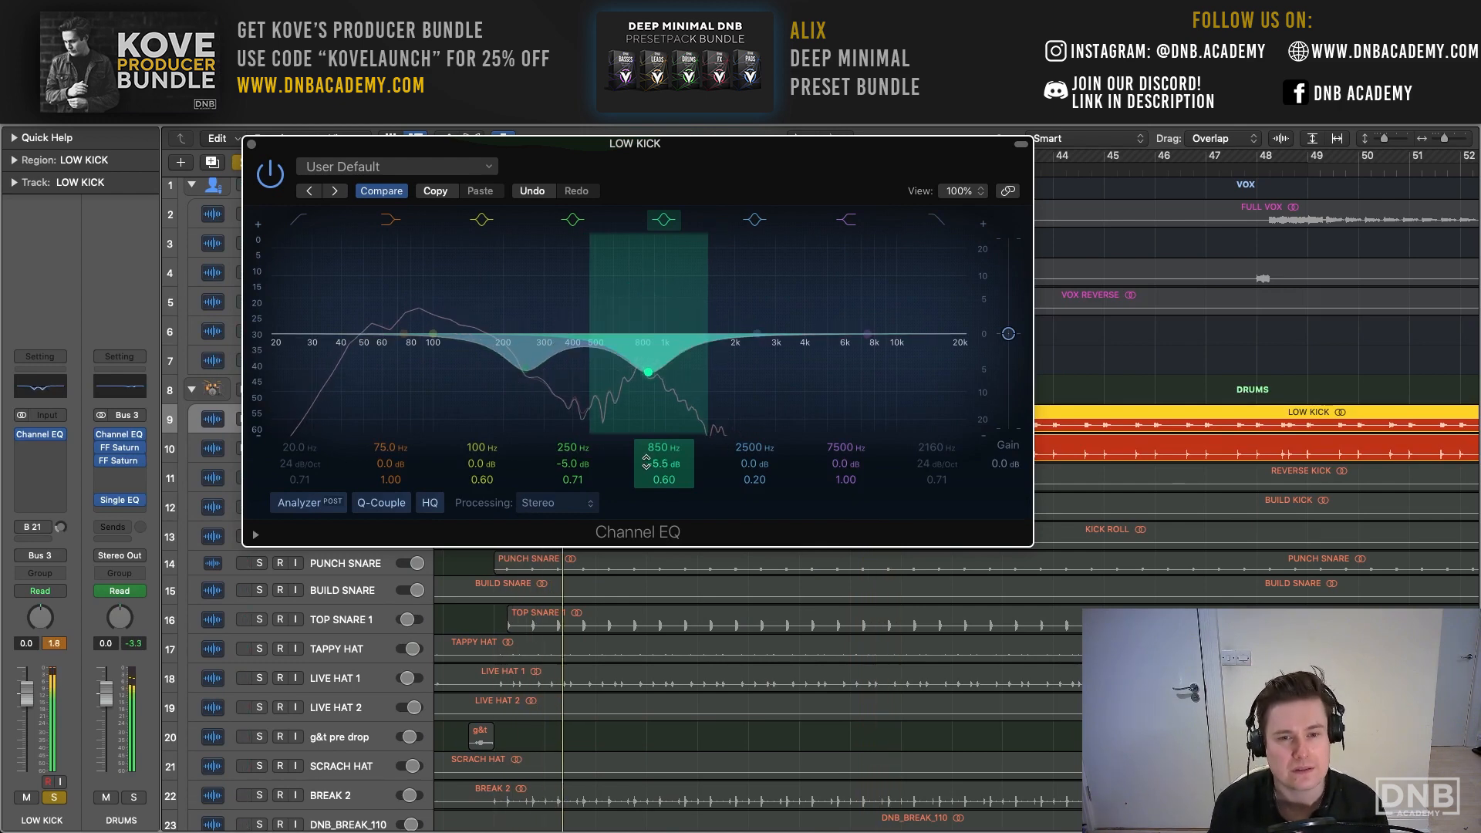
left_click(249, 144)
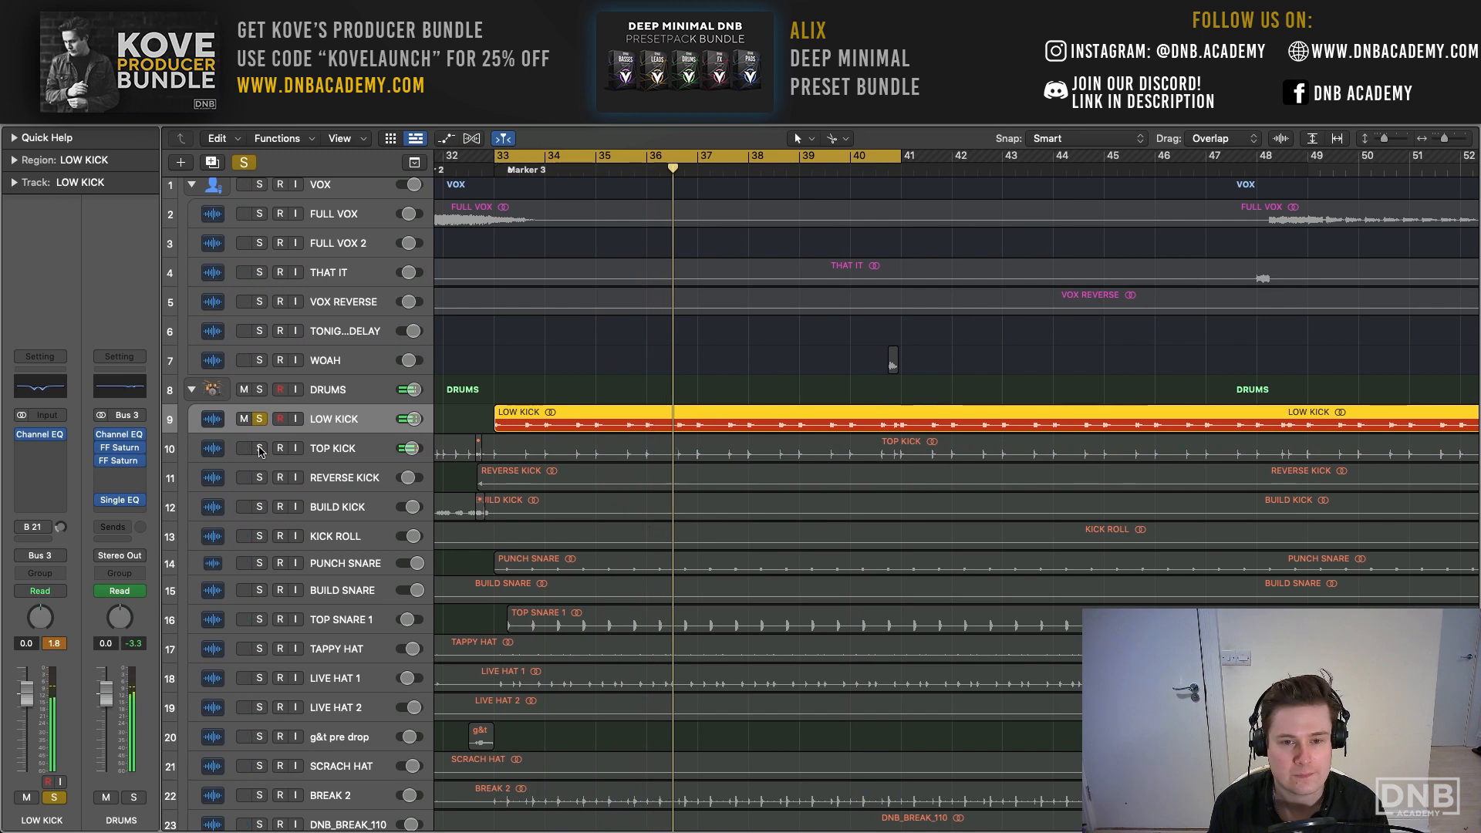
- Compare LOW KICK alone against LOW KICK and TOP KICK soloed together, and replay both layers
left_click(260, 450)
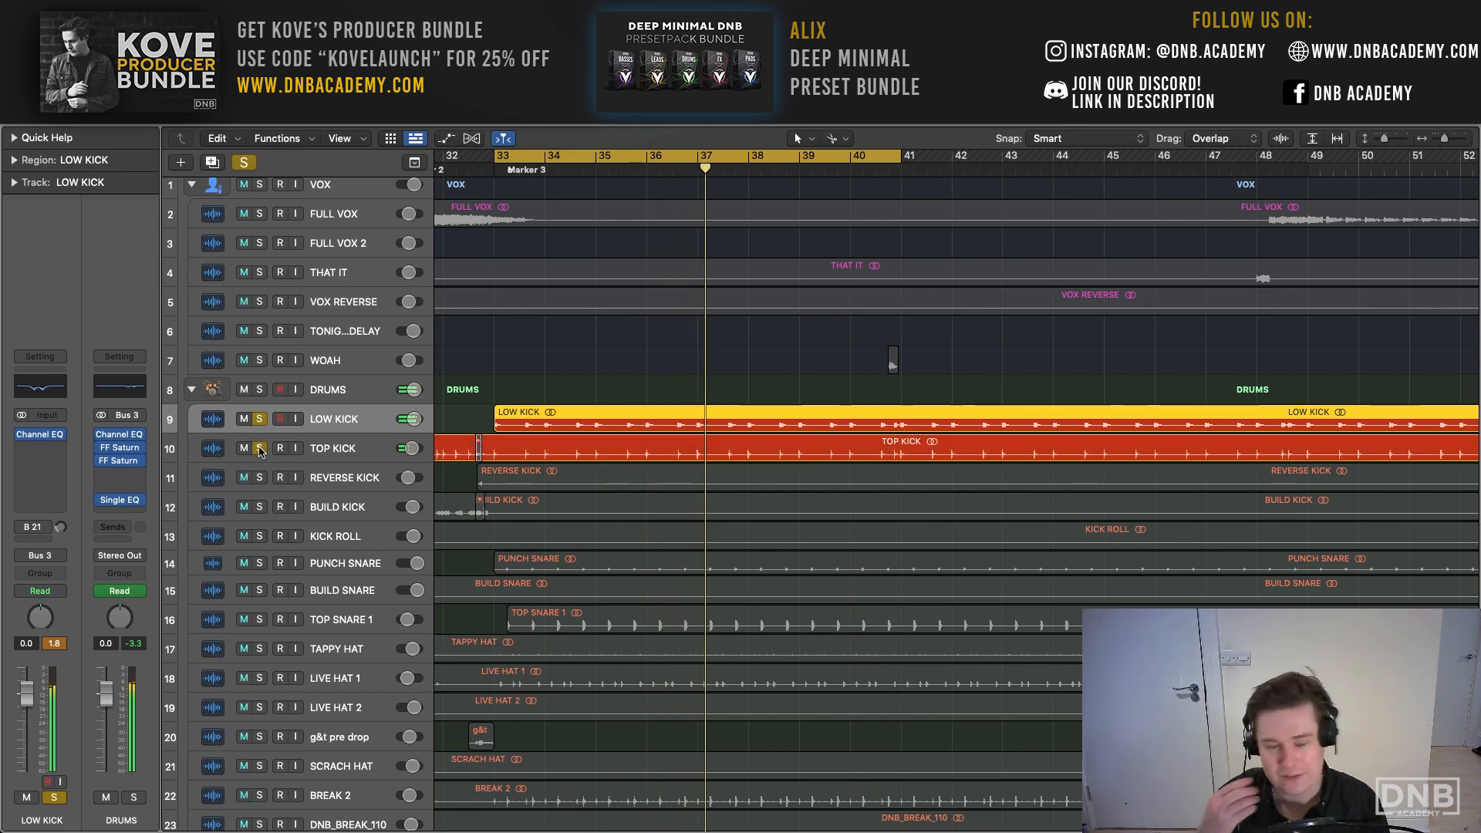
key("space")
key("space")
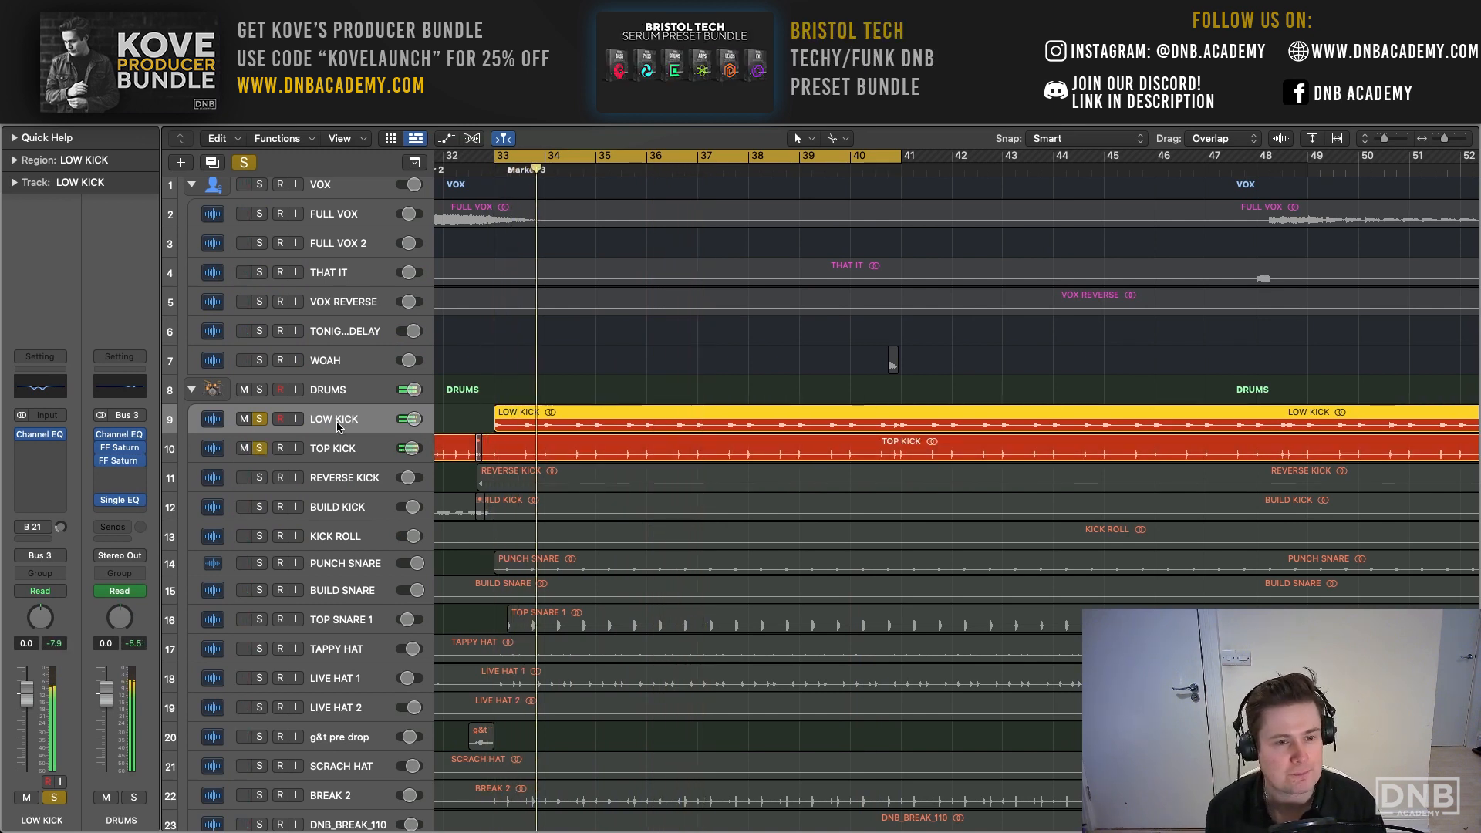
- Review LOW KICK's Channel EQ during playback and set its 250 Hz band gain to -5.7 dB
left_click(40, 434)
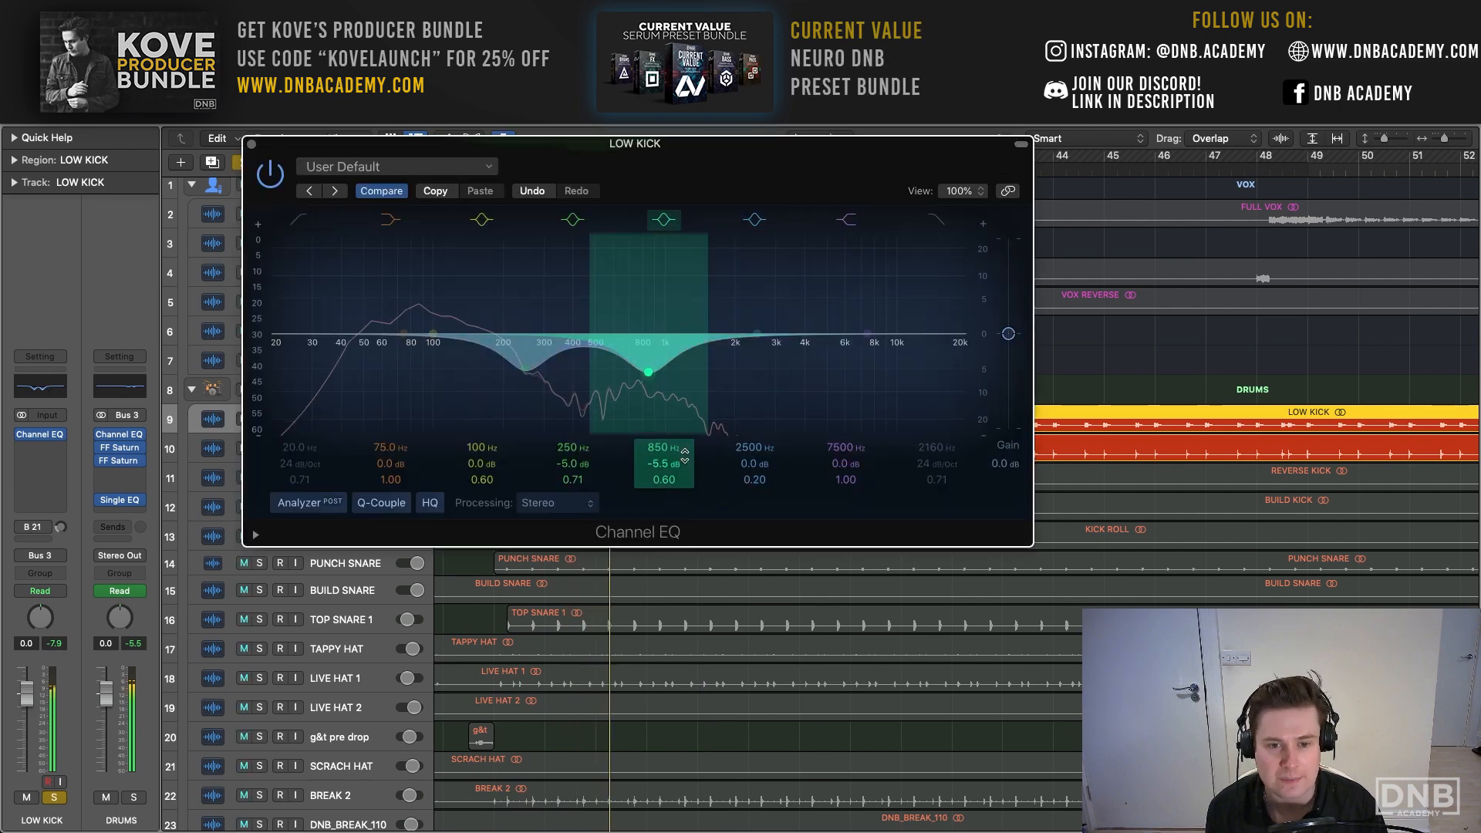
left_click(251, 144)
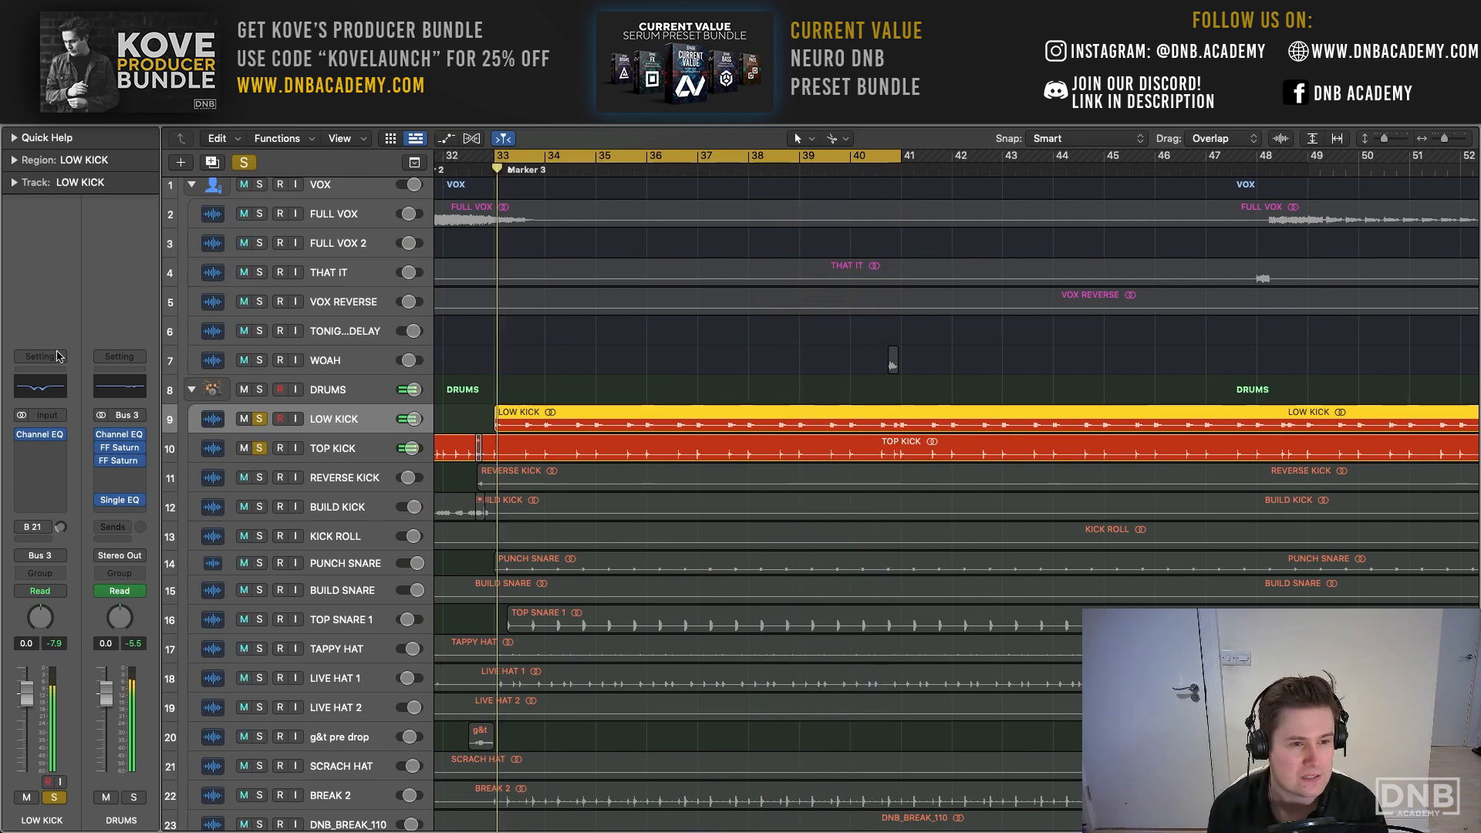
left_click(56, 388)
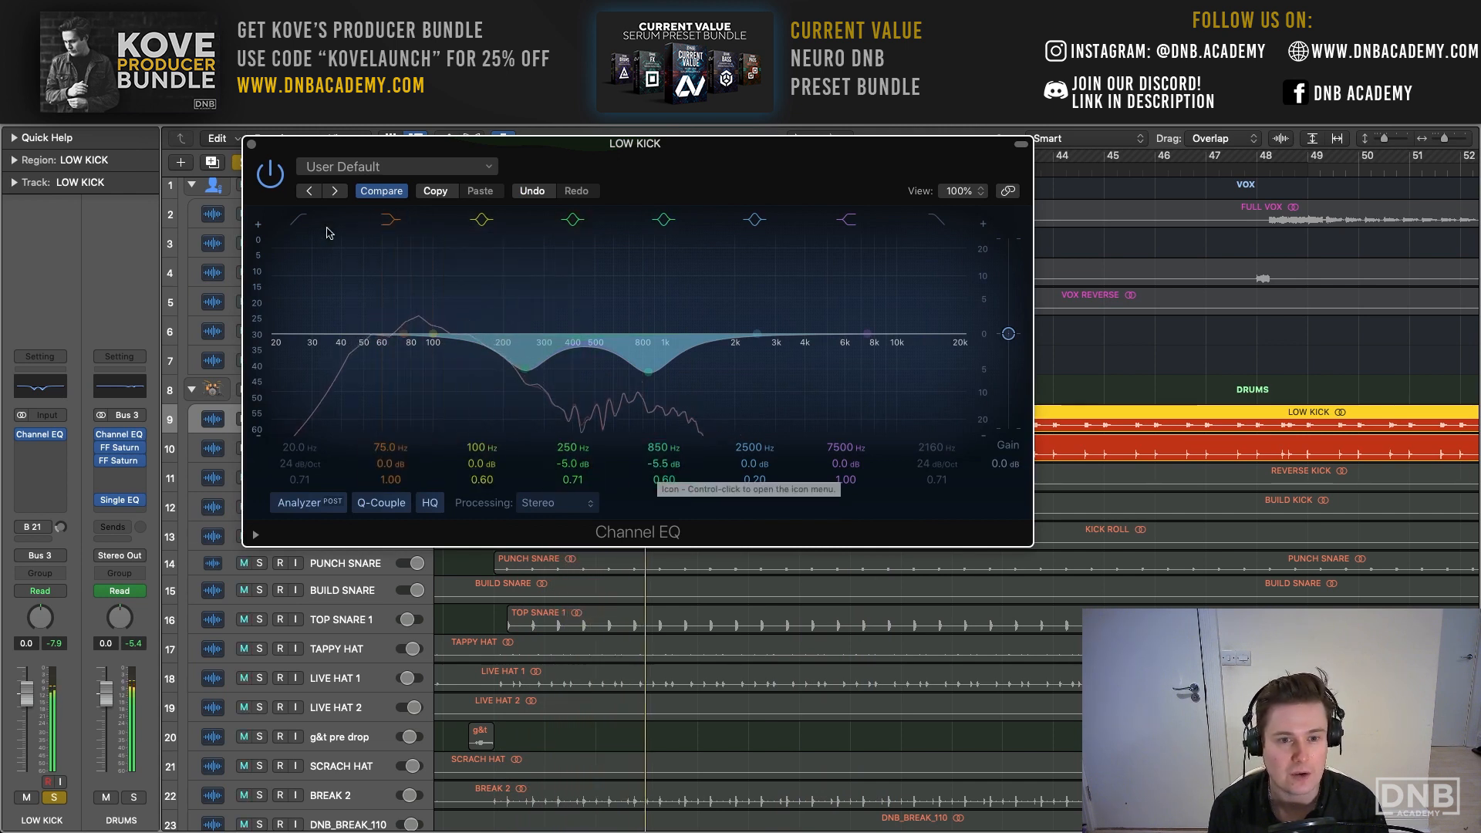
mouse_move(595, 460)
left_mouse_down()
mouse_move(595, 425)
mouse_move(595, 439)
left_mouse_up()
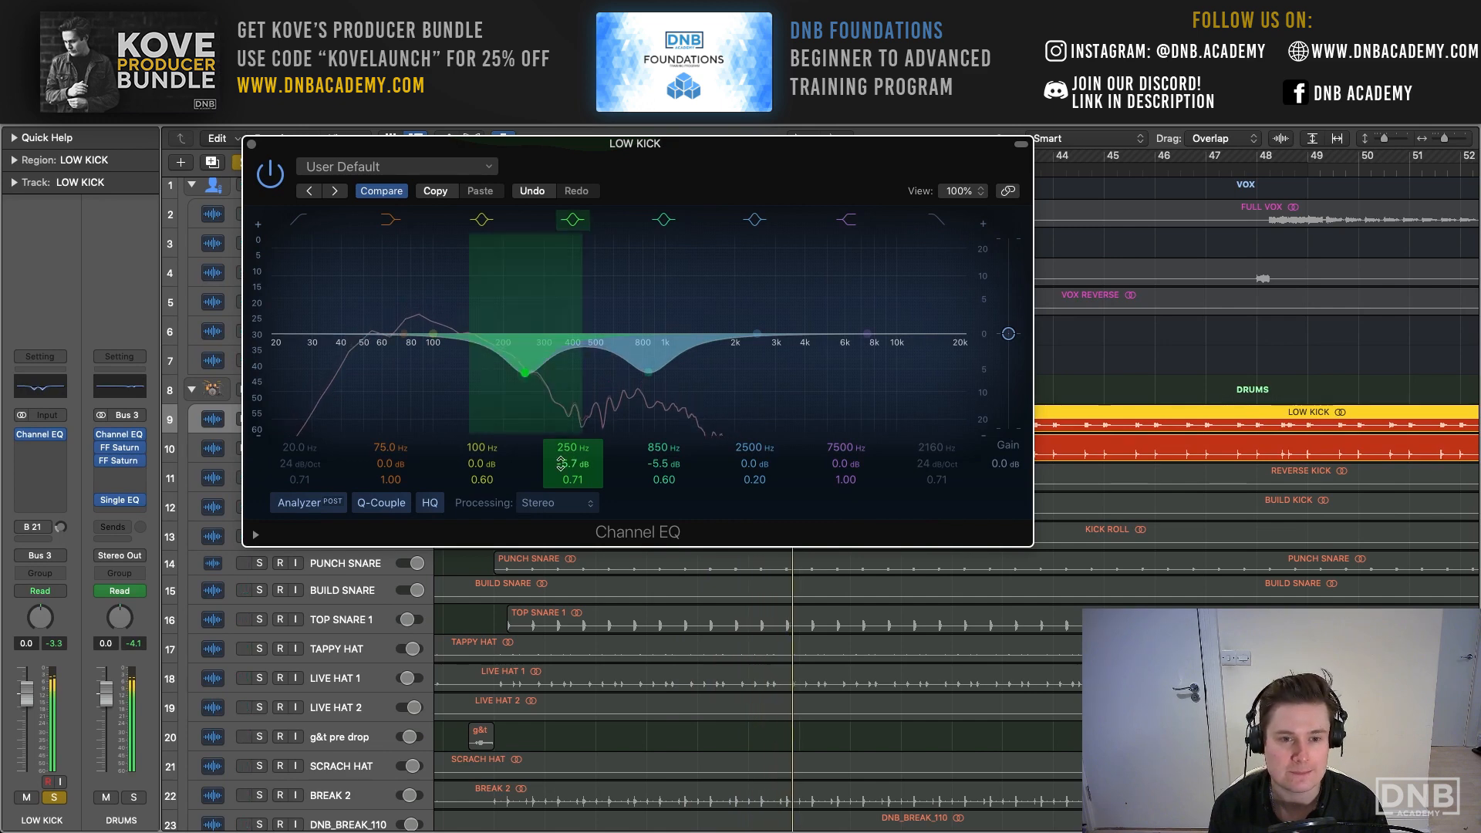
- Close LOW KICK's Channel EQ and review the Channel EQ on TOP KICK while both kick layers play
left_click(251, 143)
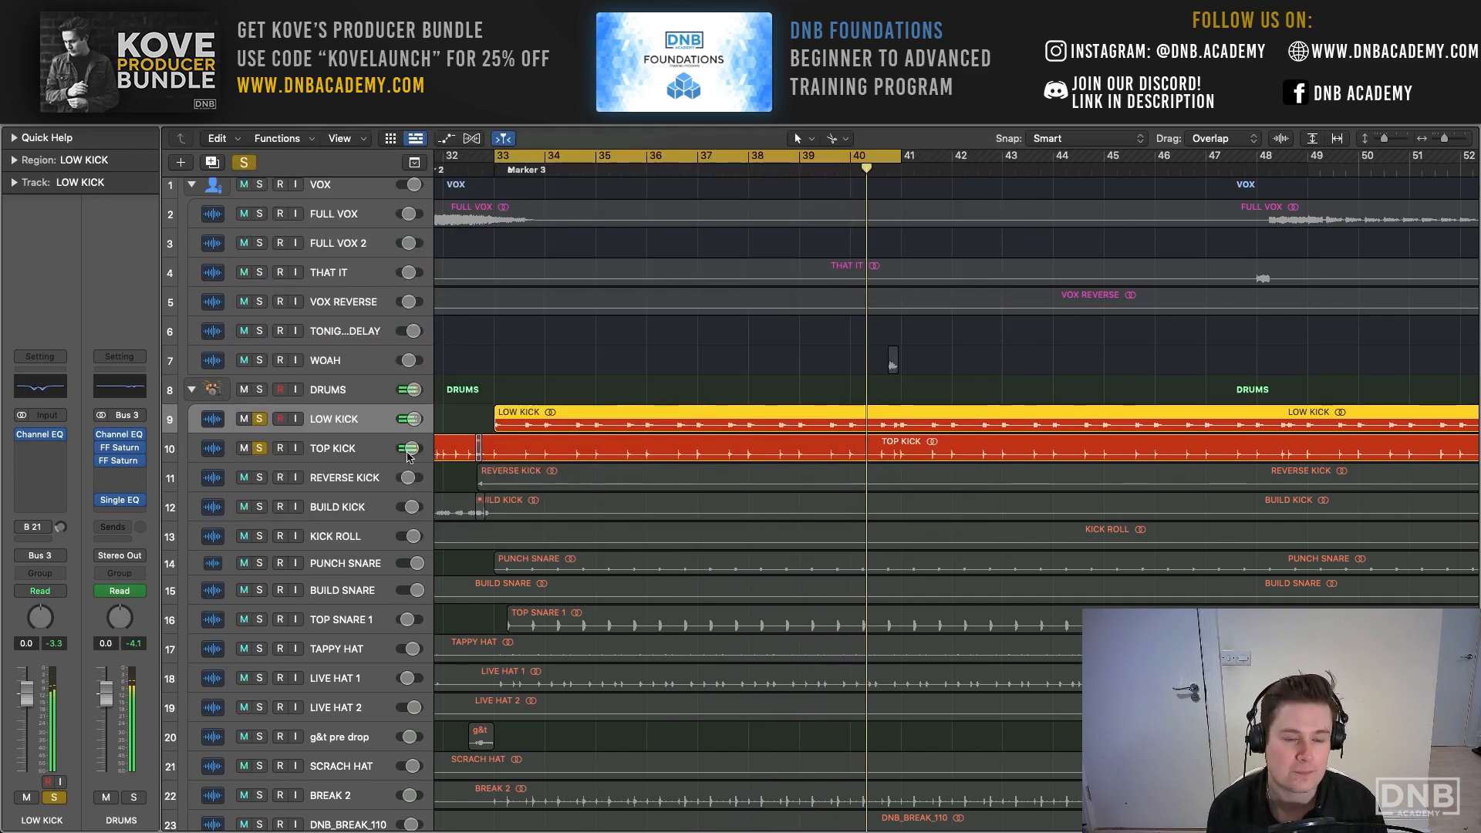
left_click(351, 450)
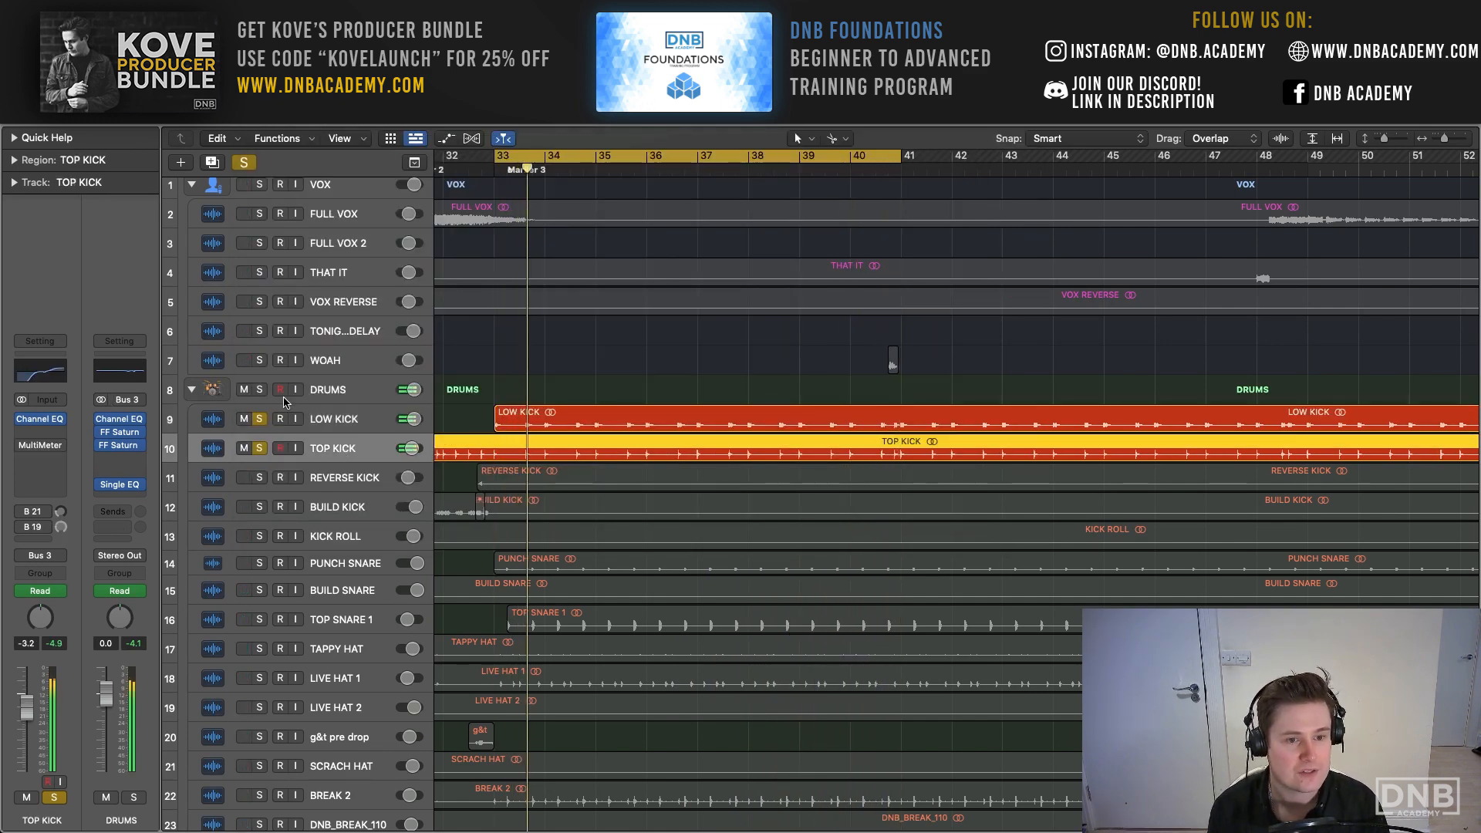
left_click(43, 374)
left_click_drag(741, 225, 642, 200)
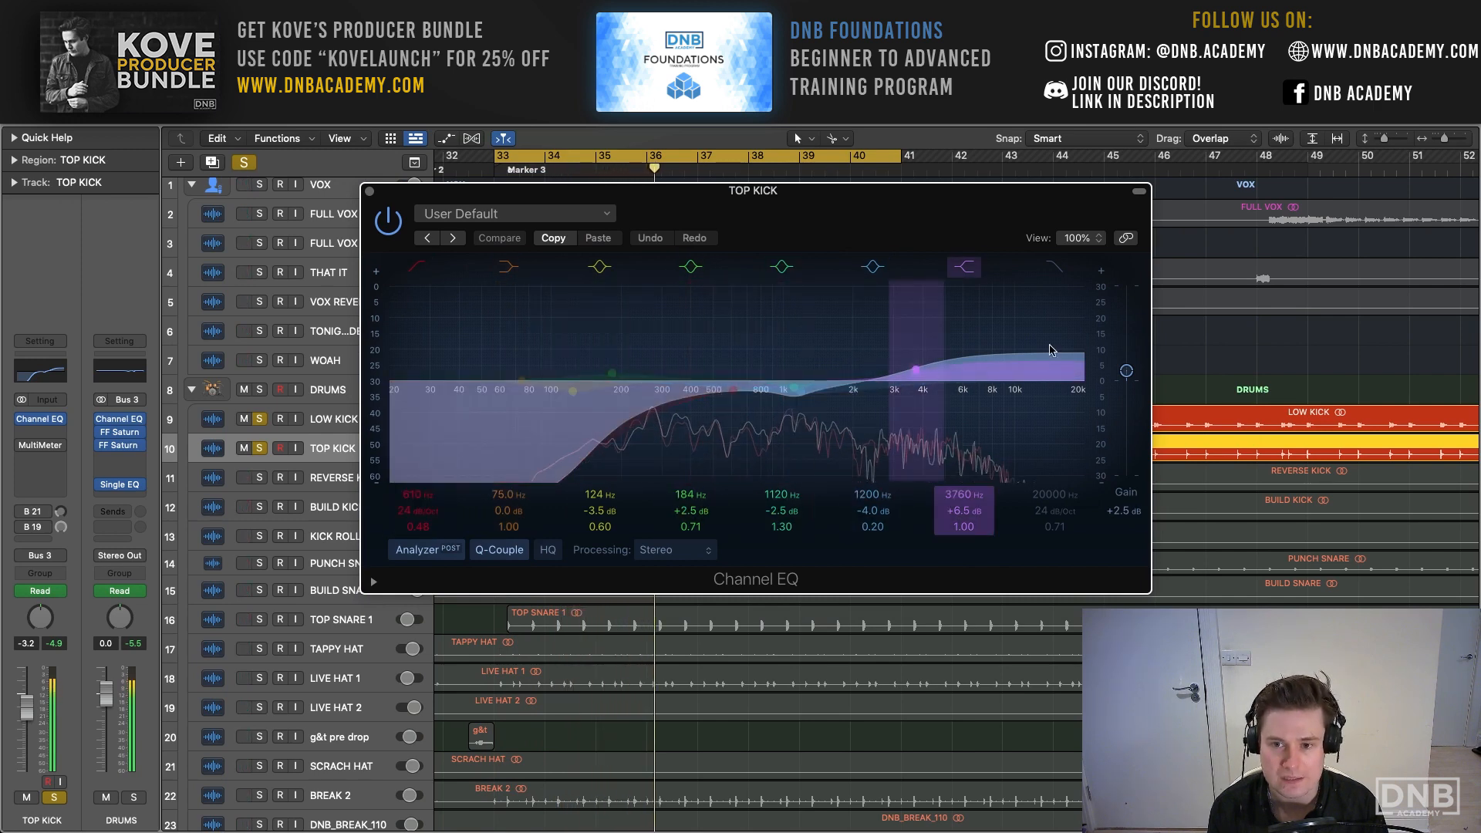
left_click(370, 191)
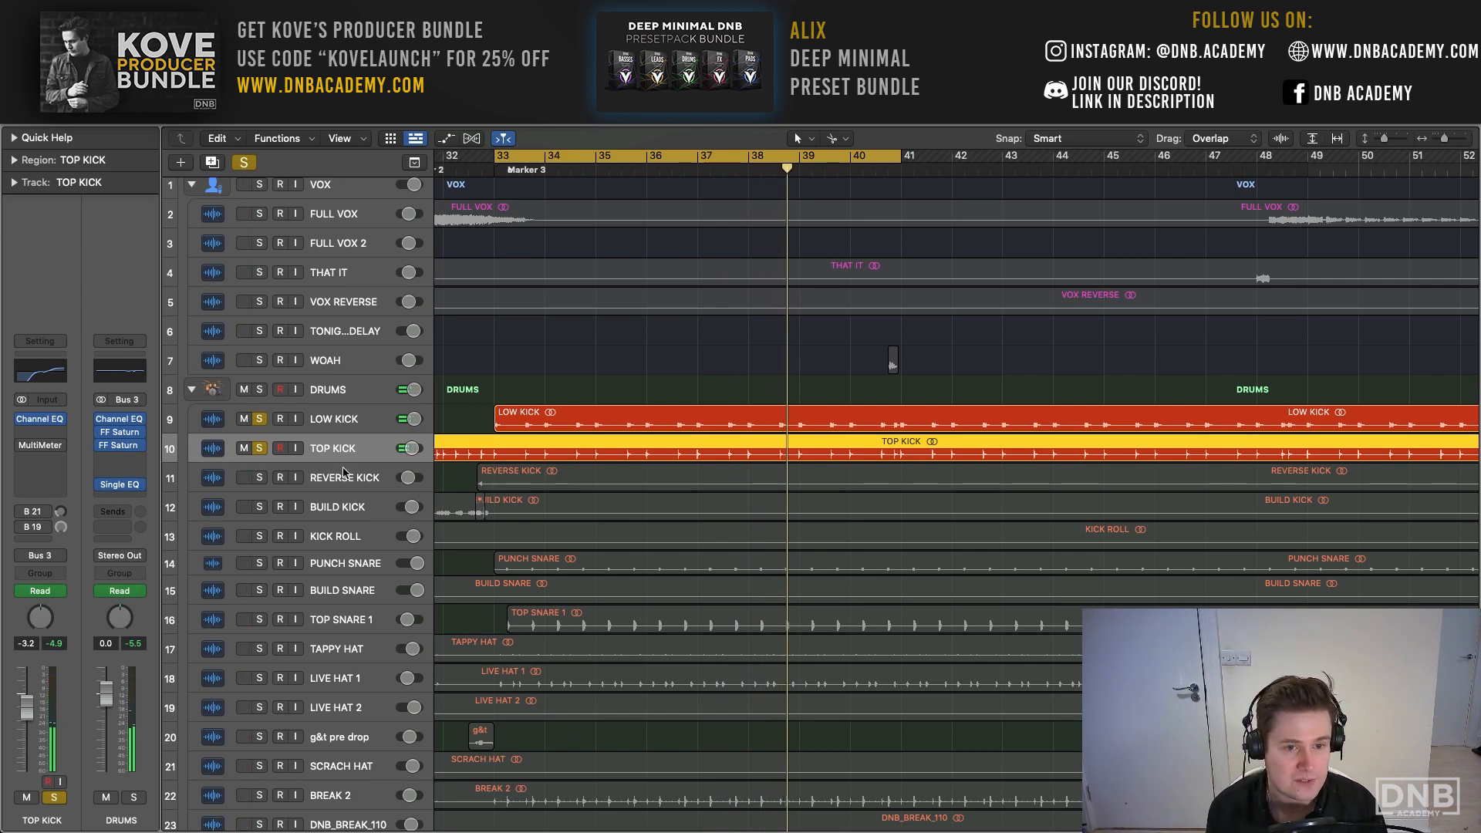
- Add PUNCH SNARE and TOP SNARE 1 to the soloed kick layers and play them together over the cycle range
scroll(346, 483, "down", 3)
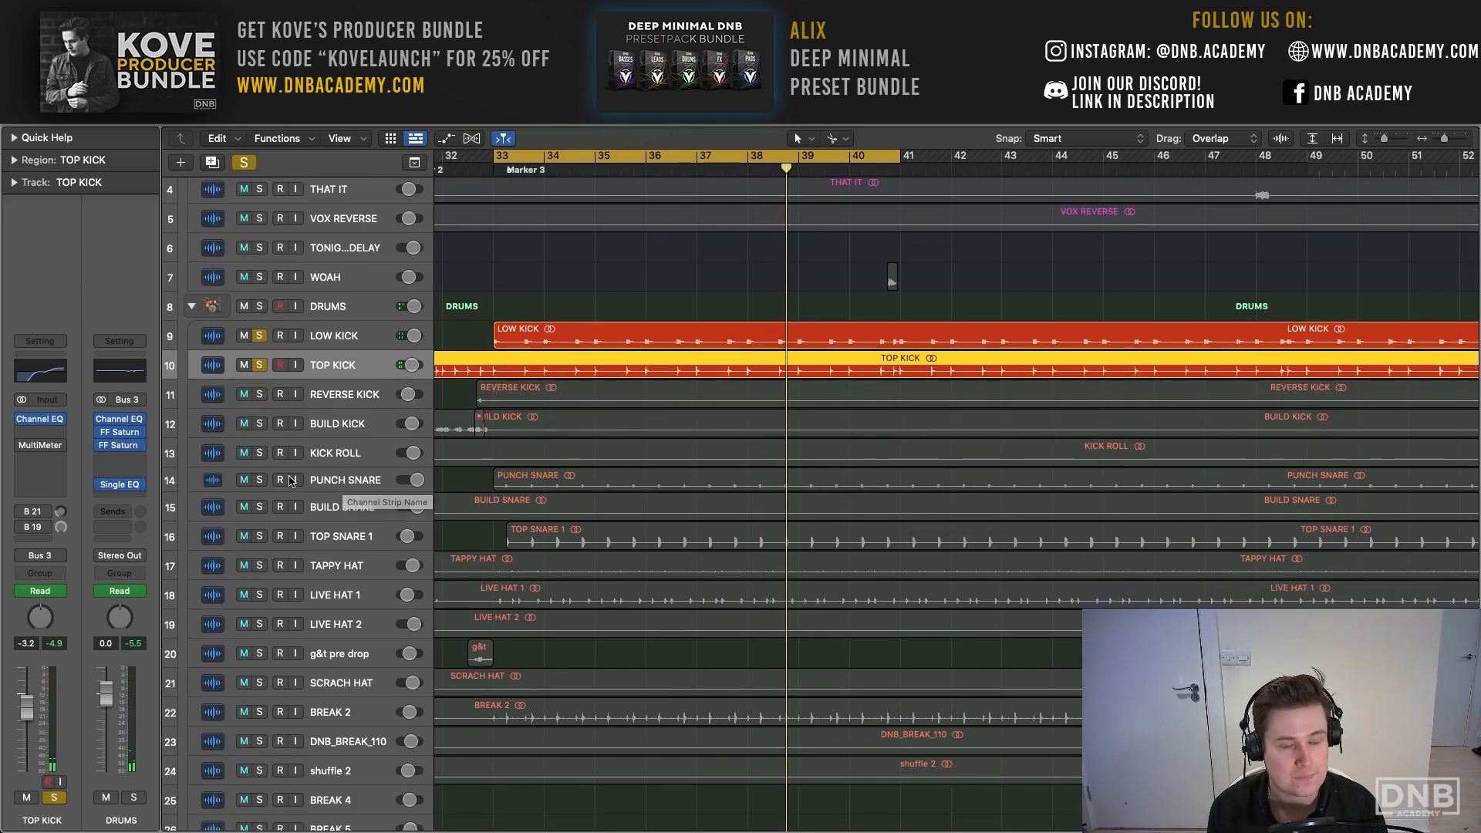
left_click(340, 481)
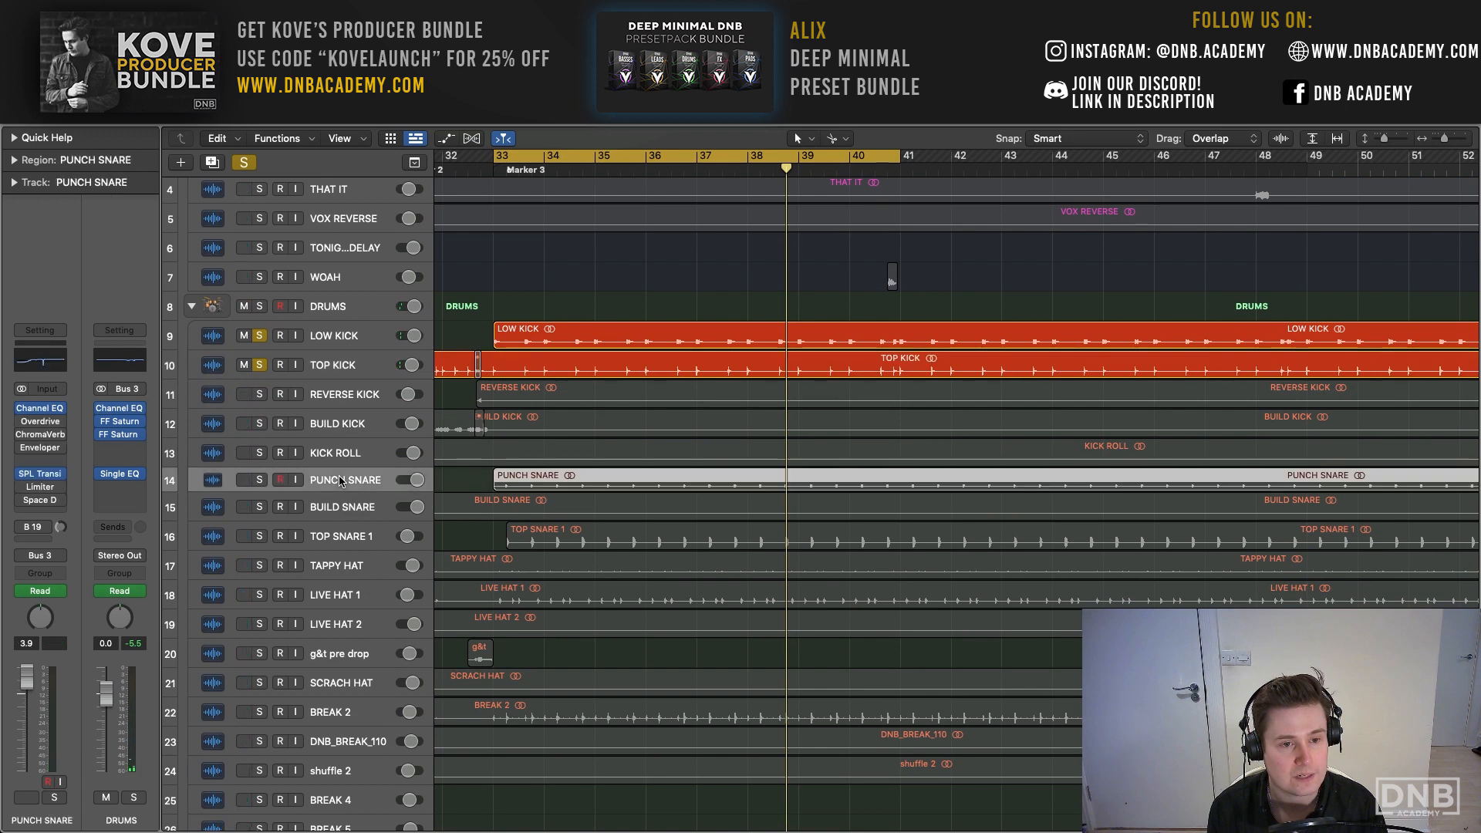
left_click(257, 480)
key("space")
left_click(261, 536)
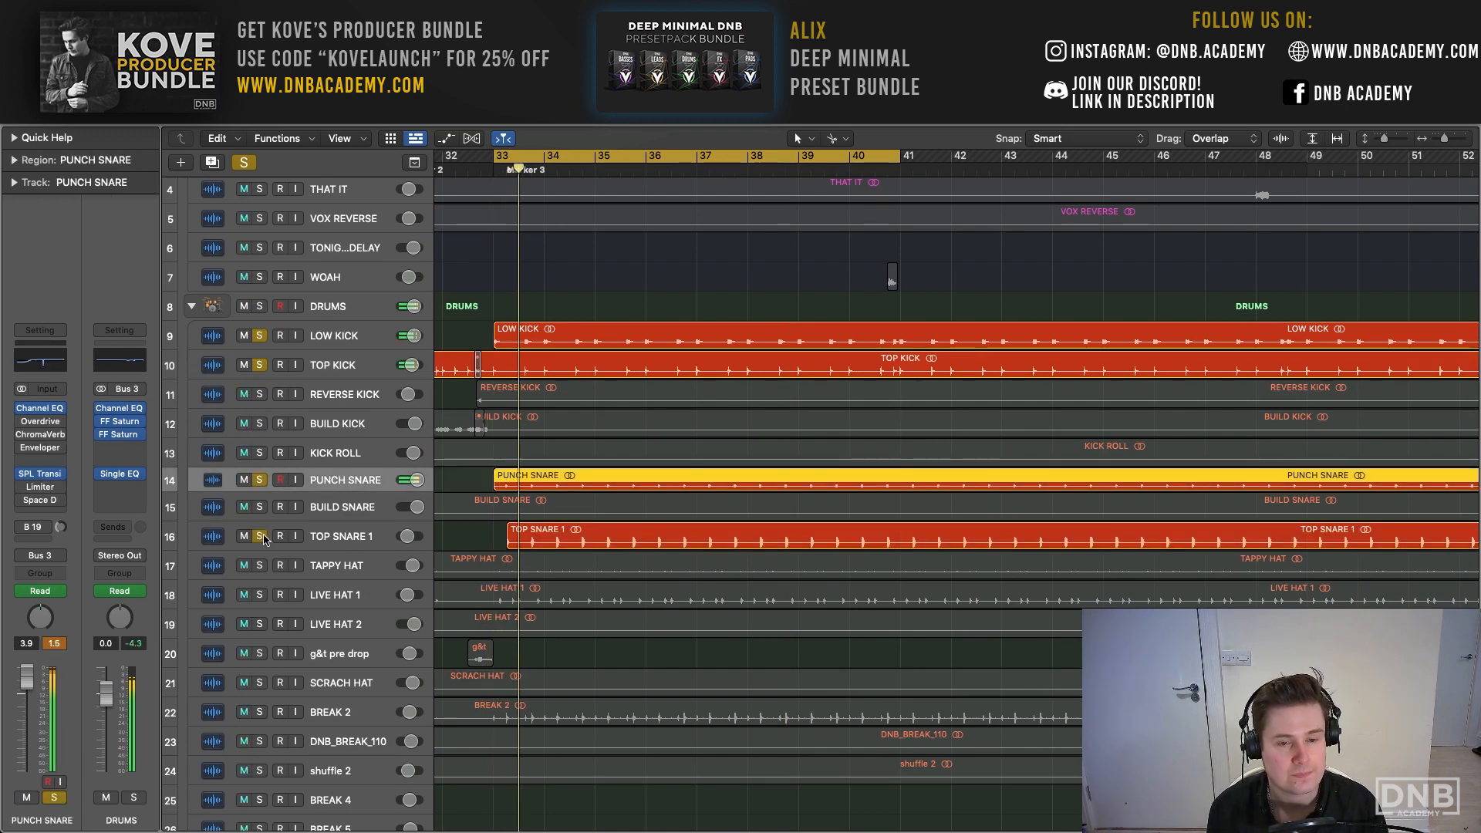
scroll(892, 280, "up", 1)
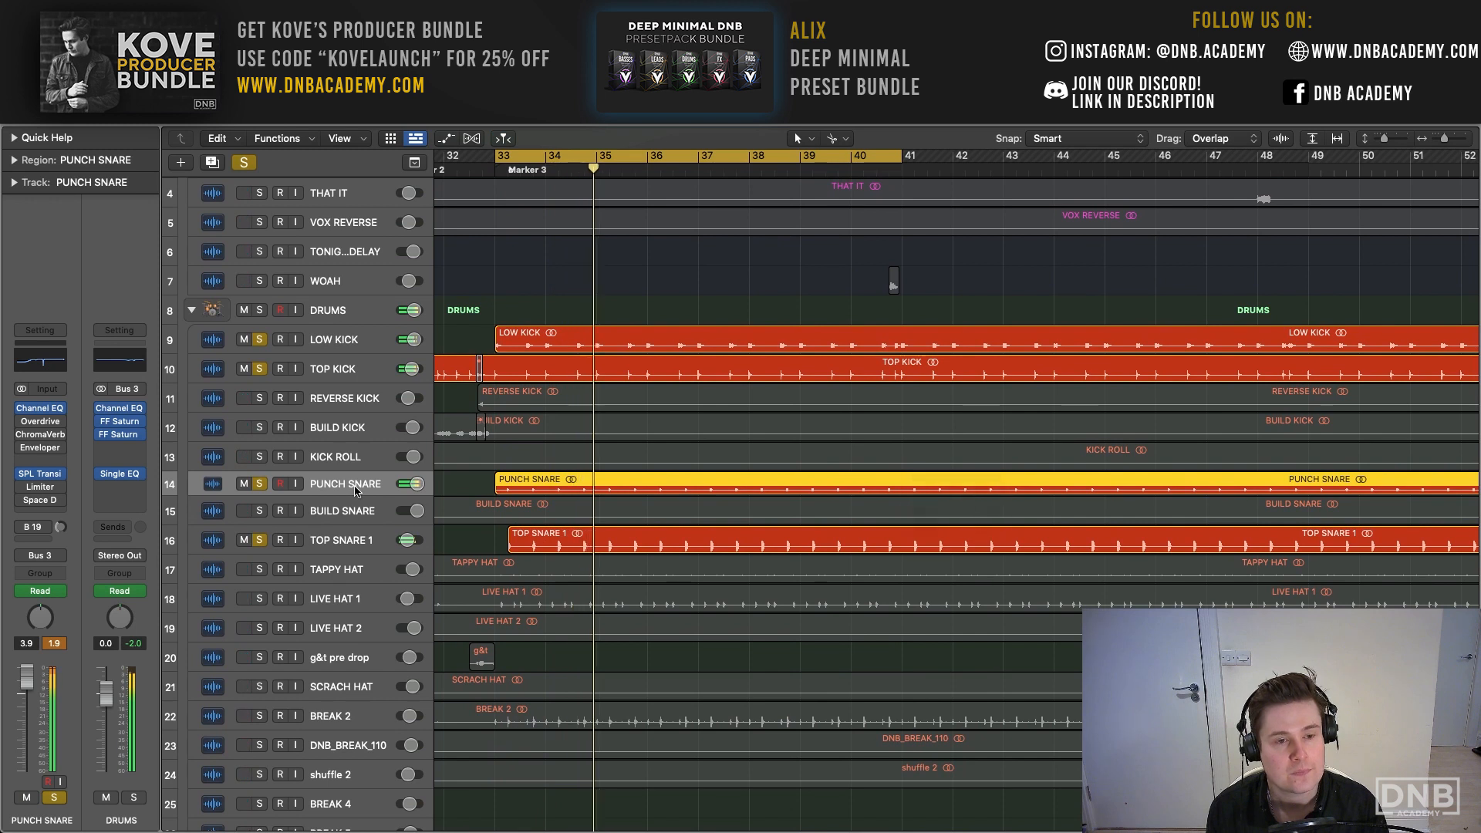
- Compare the two snare layers during playback by unsoloing and resoloing TOP SNARE 1, and doing the same with PUNCH SNARE
left_click(260, 539)
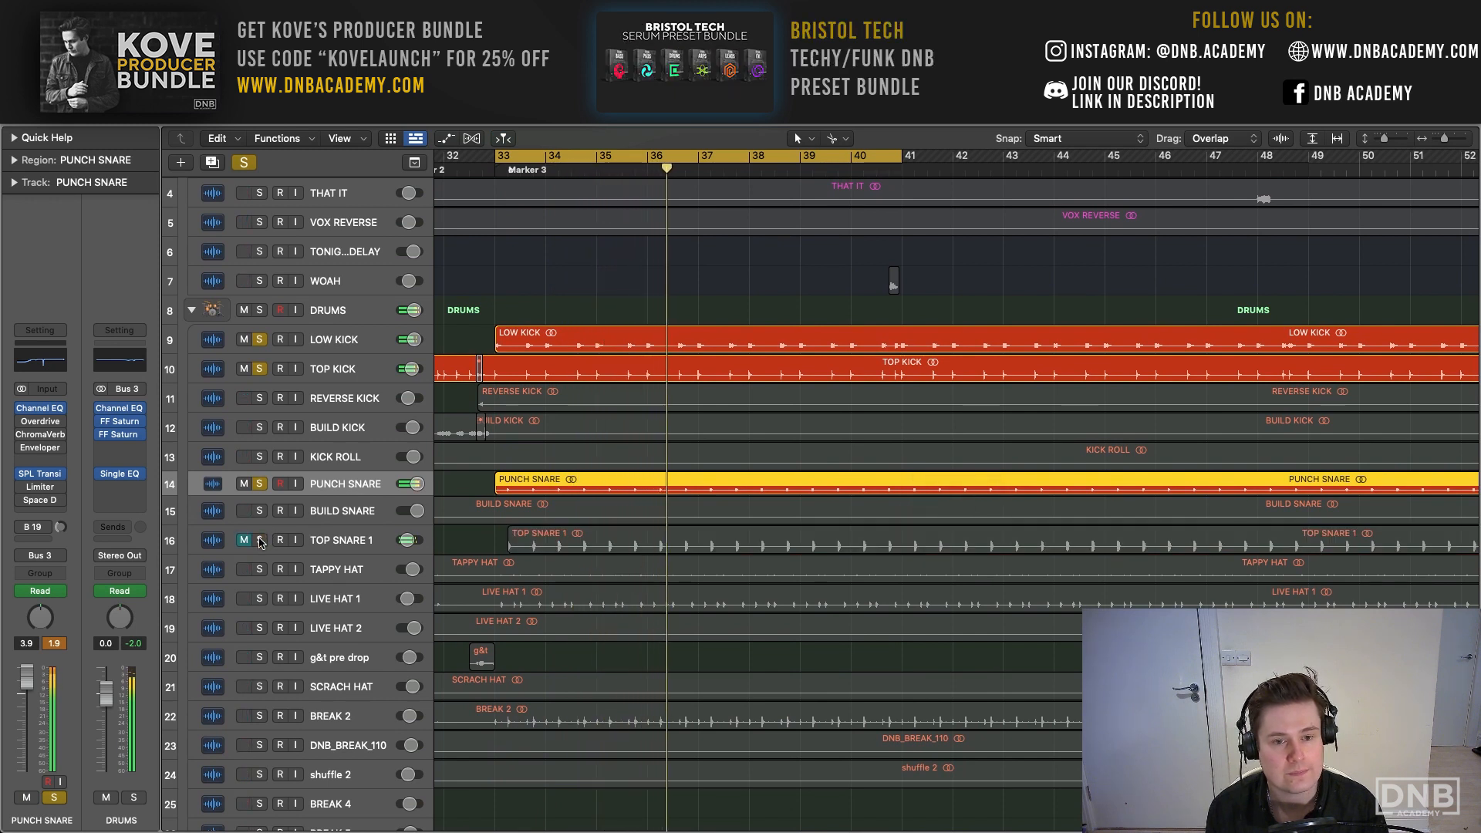
left_click(261, 540)
left_click(260, 483)
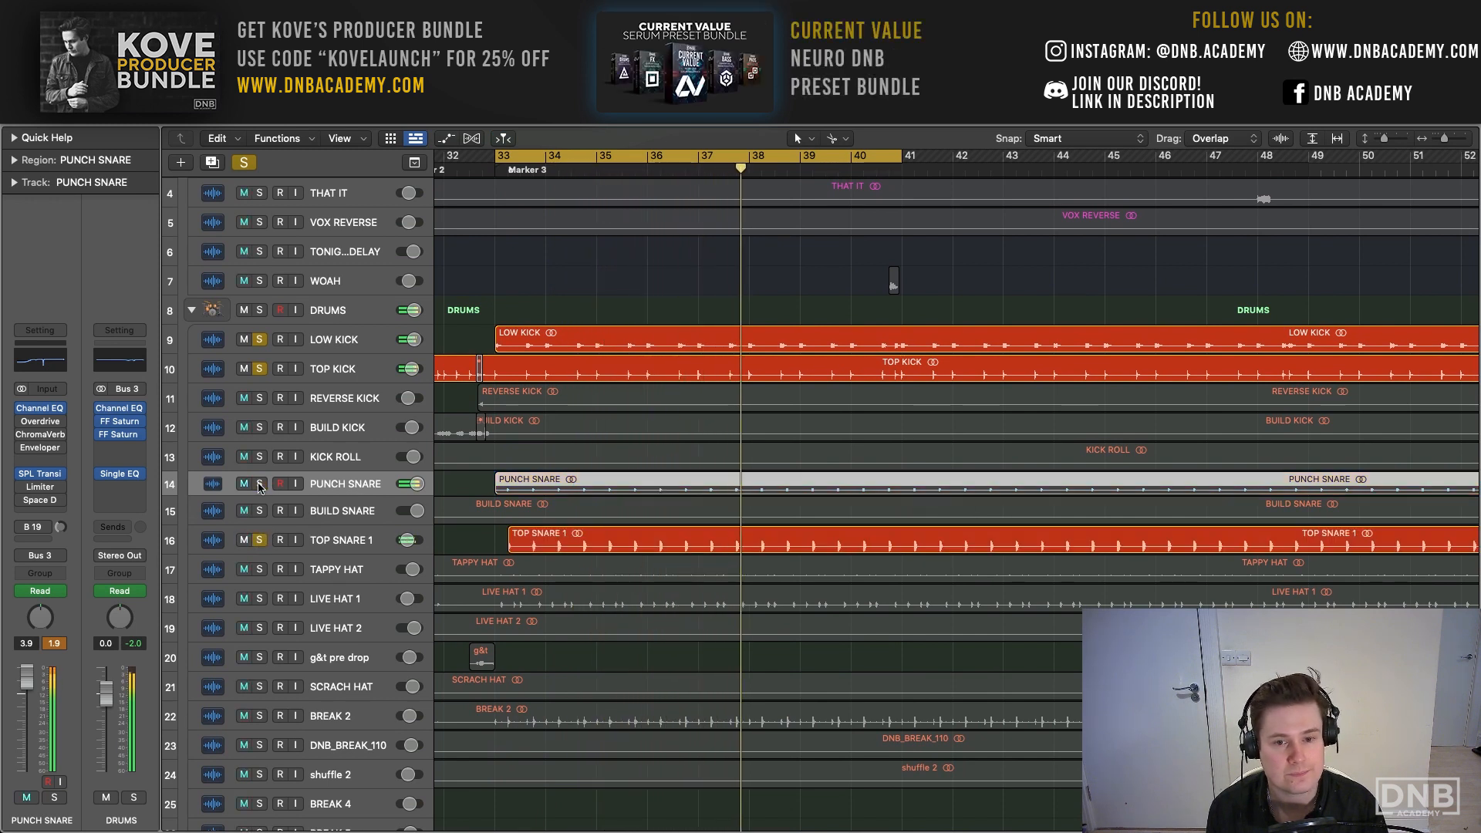
left_click(260, 483)
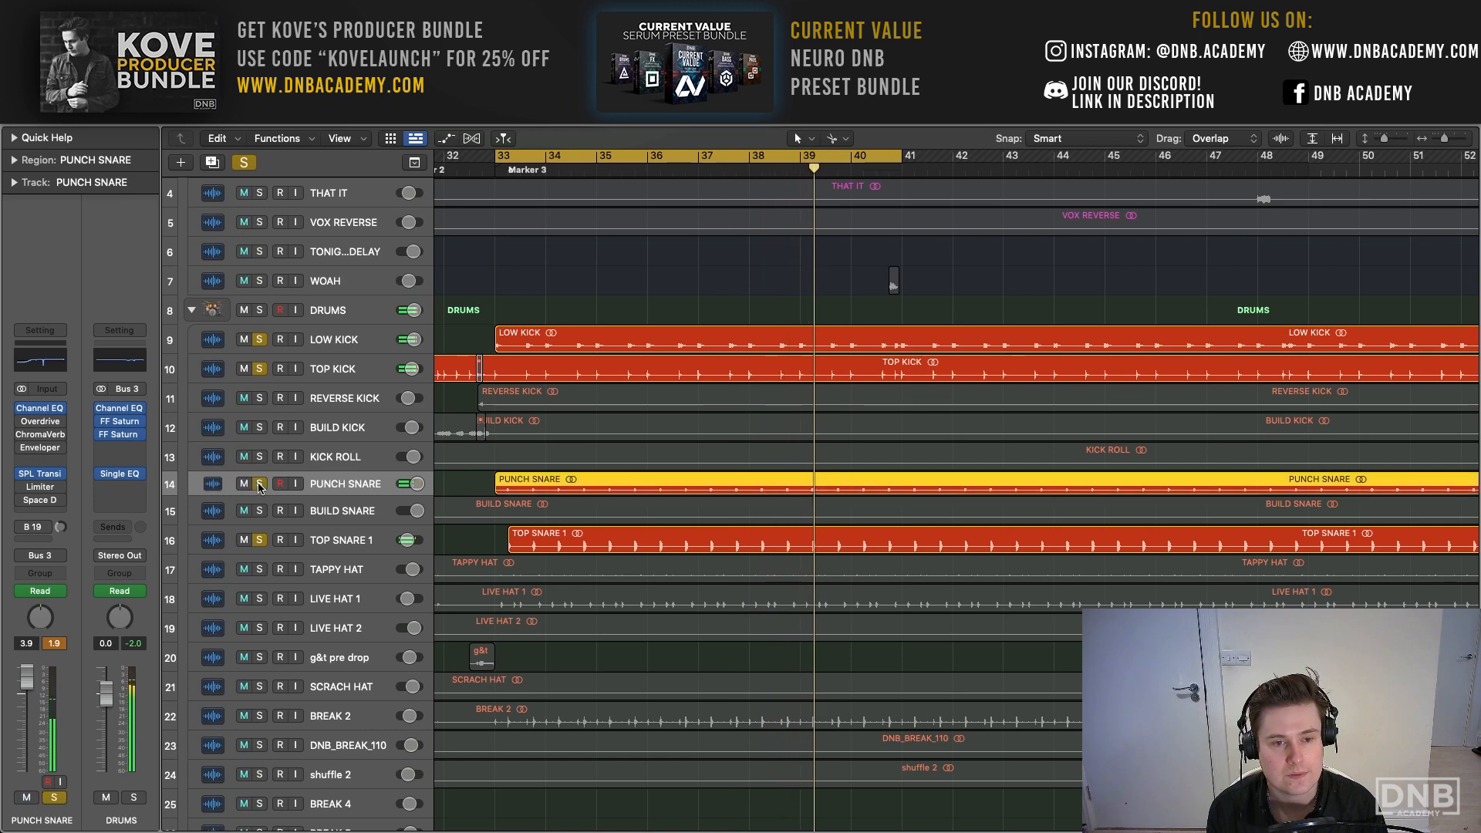
- Review PUNCH SNARE's Channel EQ during playback and set its 950 Hz band gain to -22.2 dB
left_click(47, 413)
left_click_drag(865, 188, 627, 189)
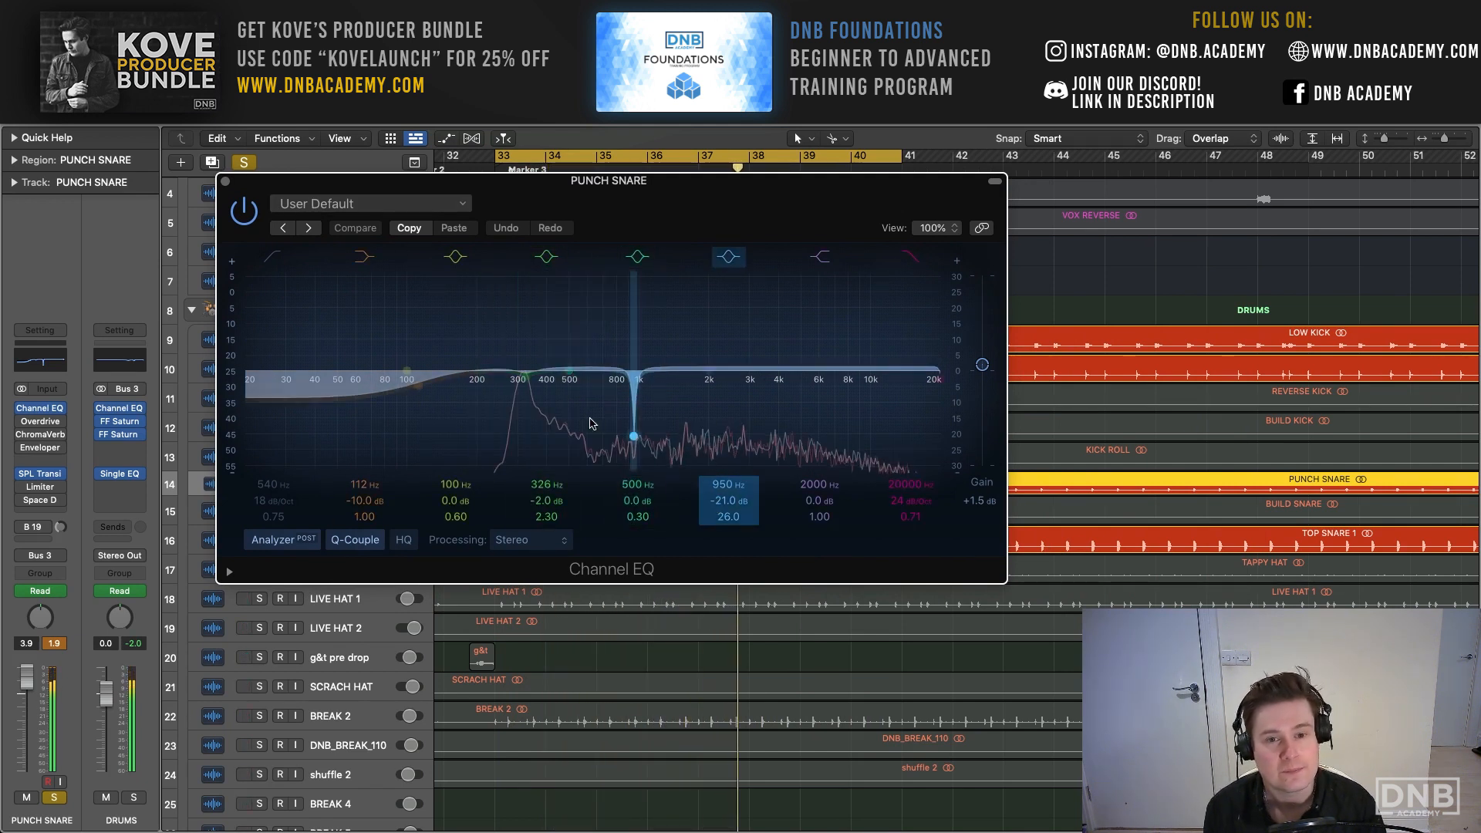
mouse_move(717, 496)
left_mouse_down()
mouse_move(717, 444)
mouse_move(717, 498)
left_mouse_up()
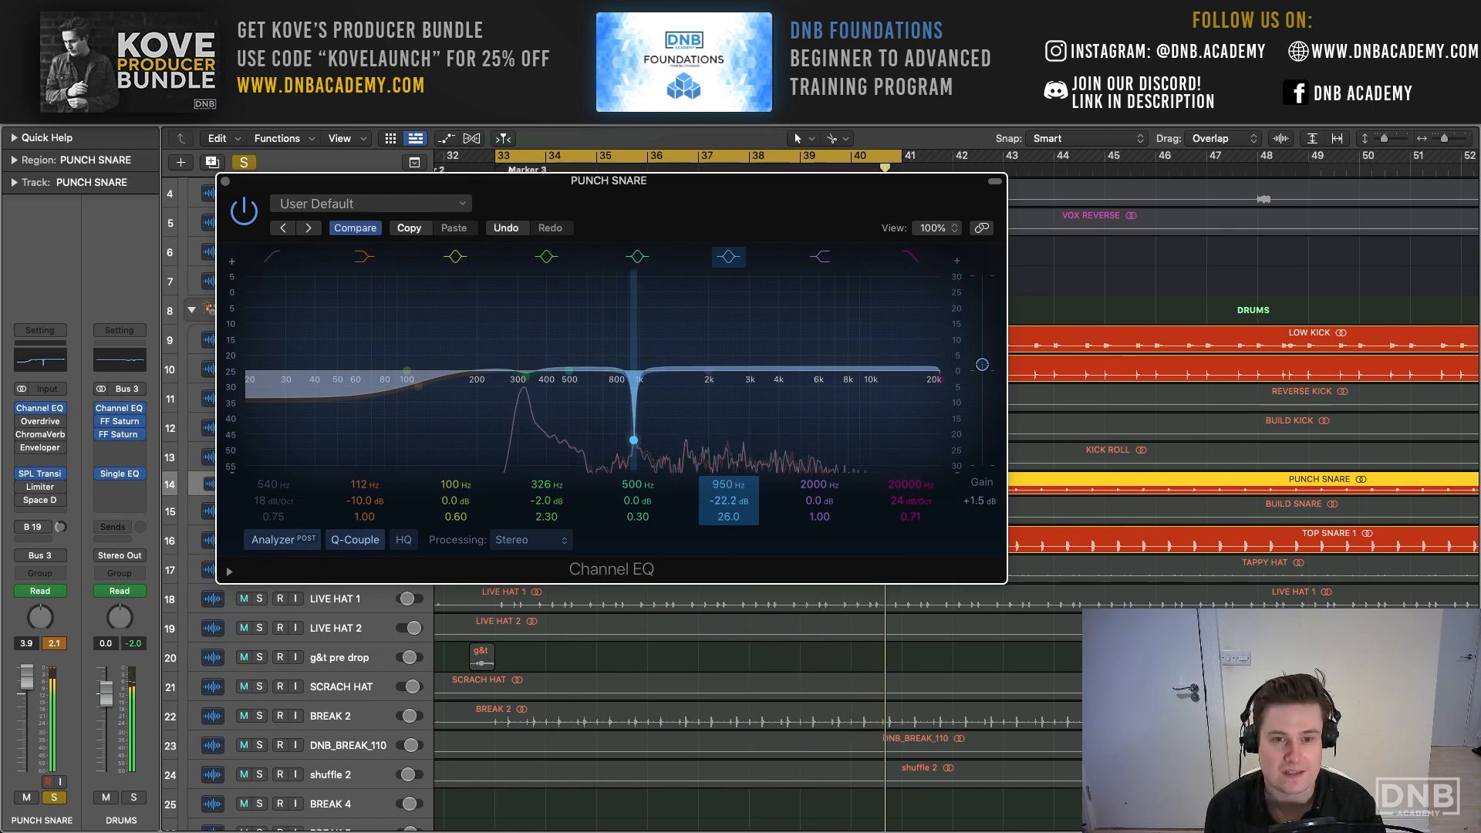
left_click(226, 182)
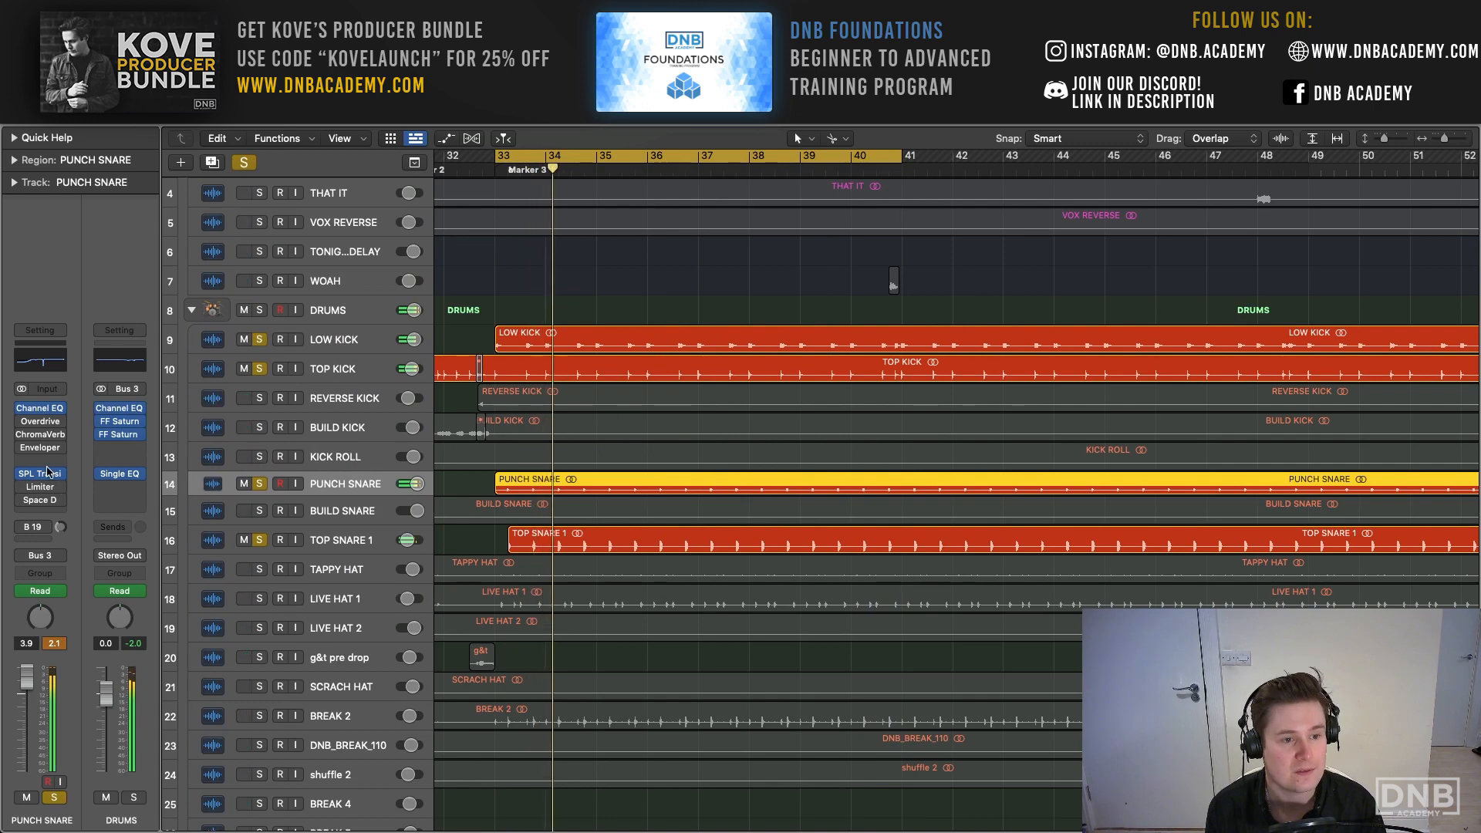
- Examine PUNCH SNARE's SPL Transient Designer Plus settings and its region parameters while the kick and snare layers are soloed
left_click(44, 478)
left_click_drag(614, 214, 418, 96)
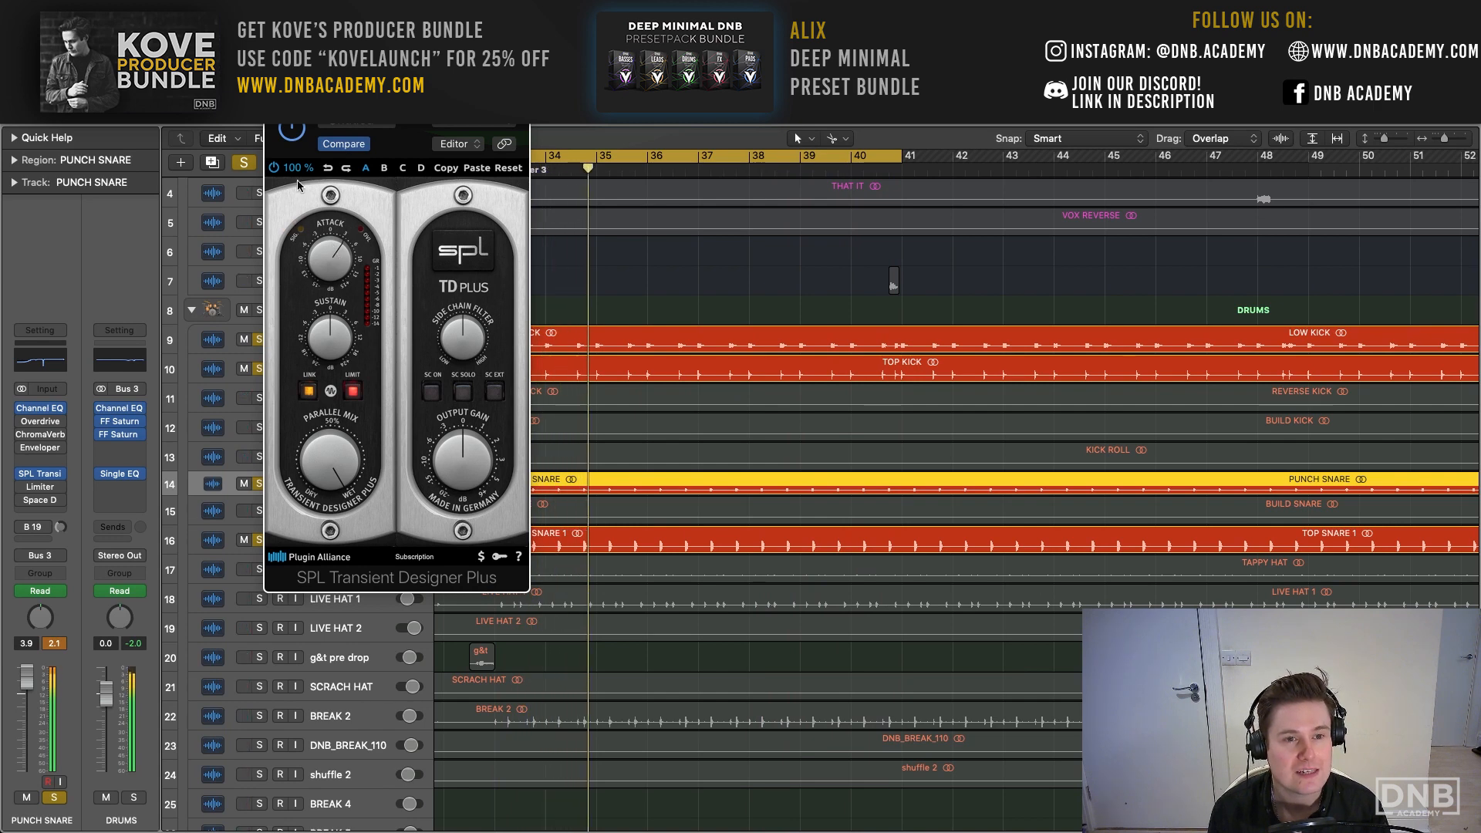
key("super+w")
left_click(15, 159)
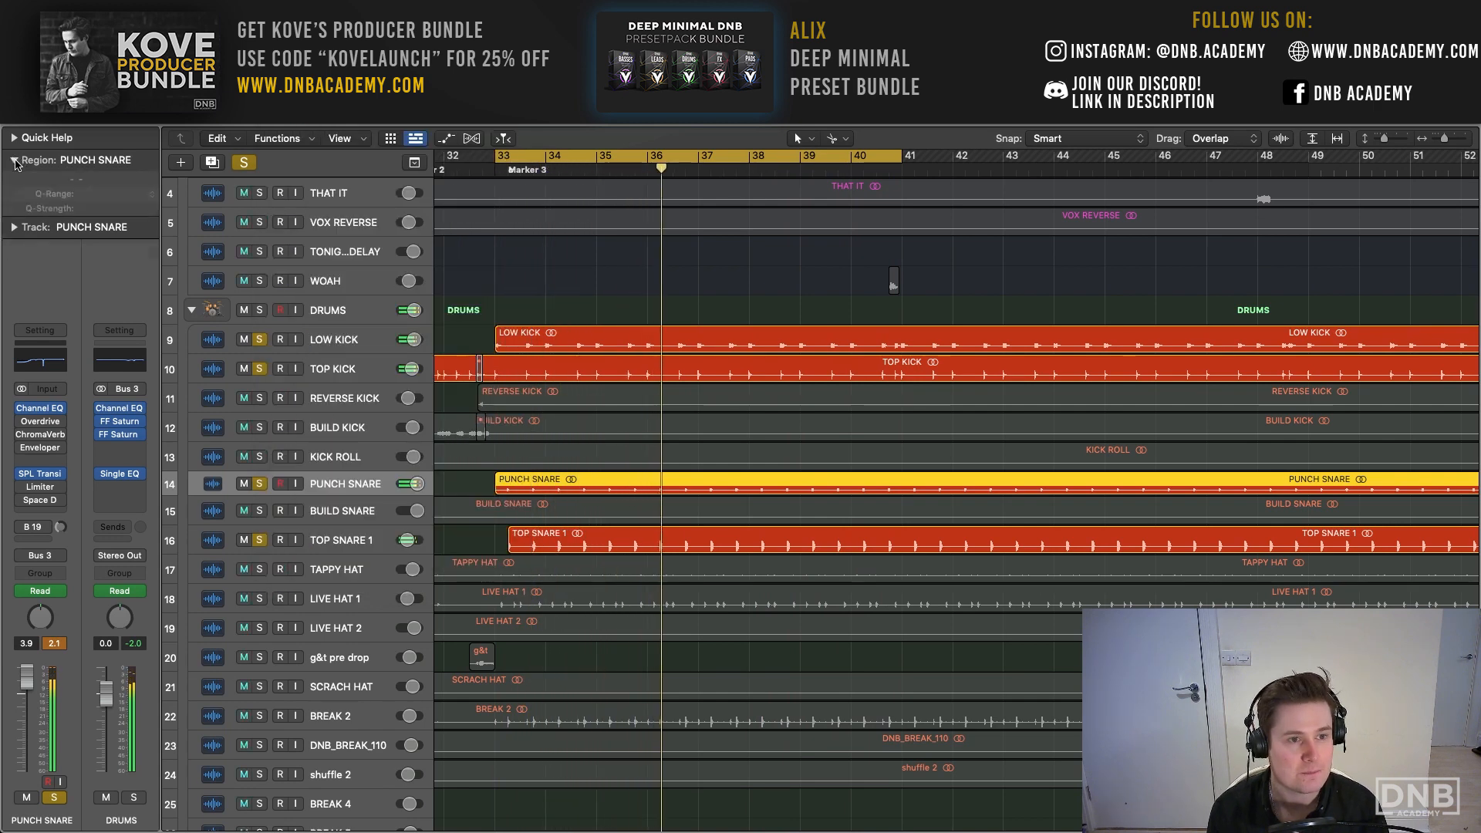
left_click(15, 159)
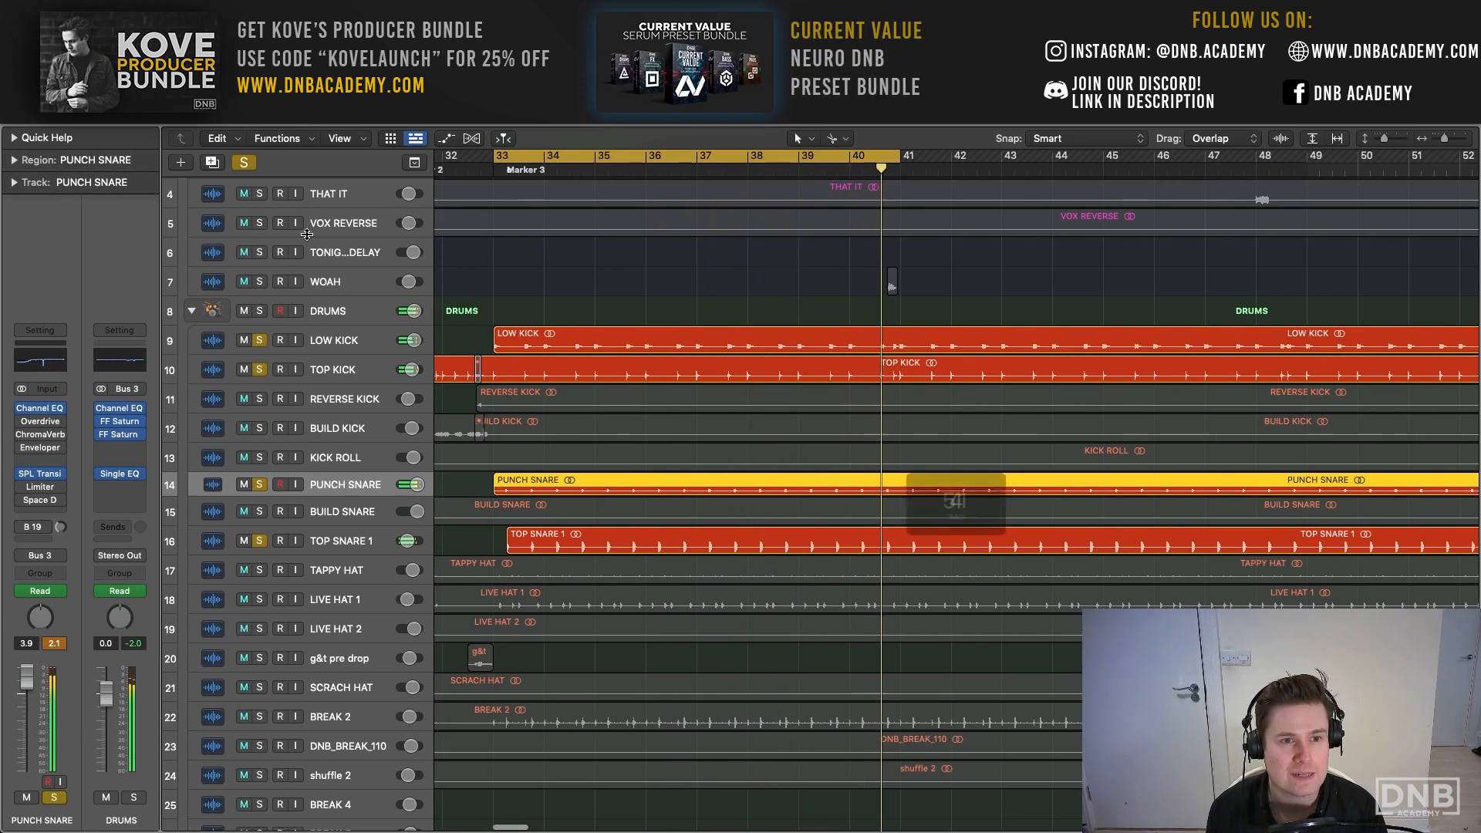
key("space")
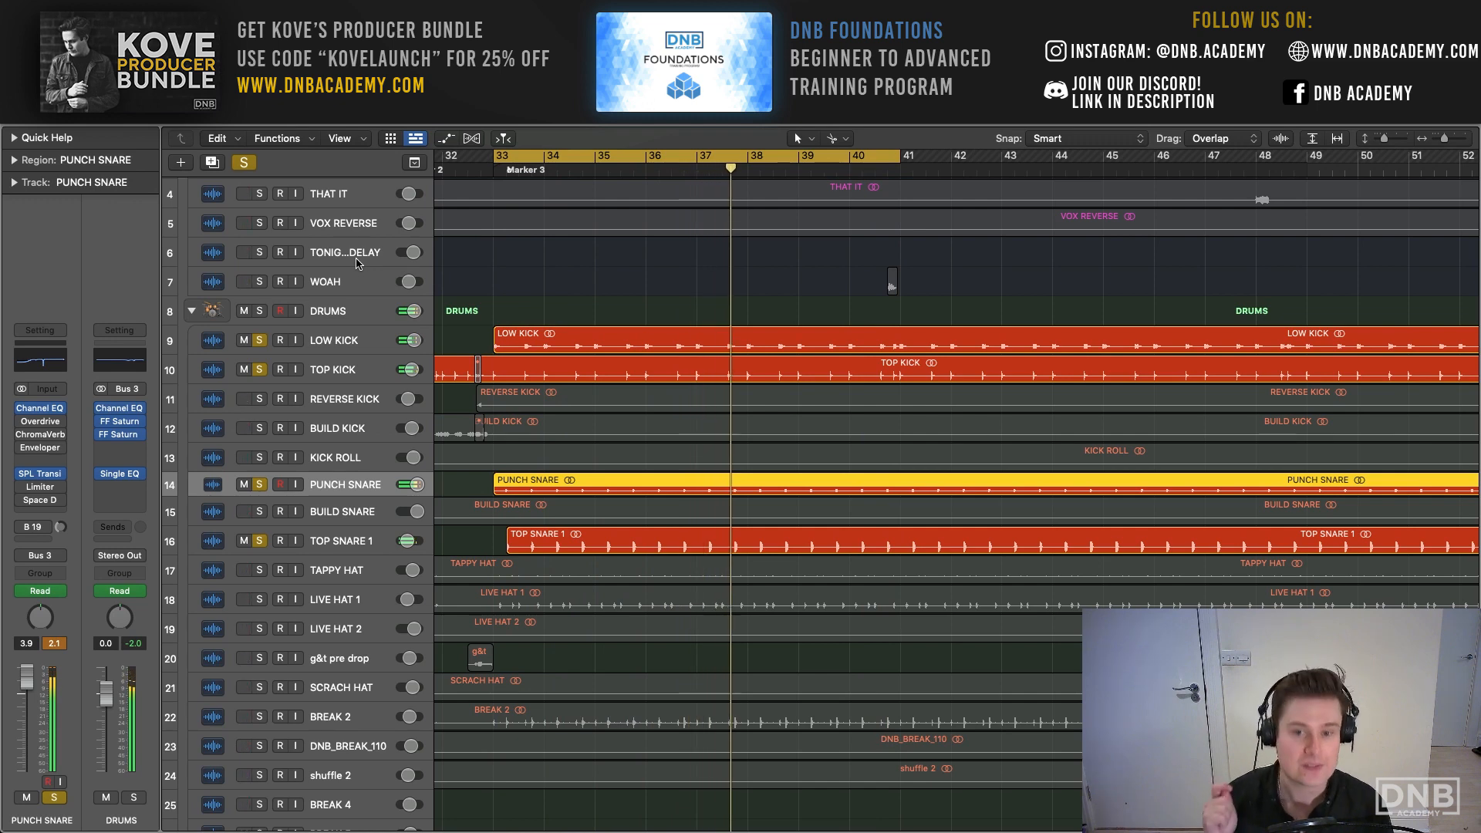
- Clear the kick and snare solos, solo TAPPY HAT, LIVE HAT 1 and LIVE HAT 2, and play the three hats together
scroll(370, 397, "down", 1)
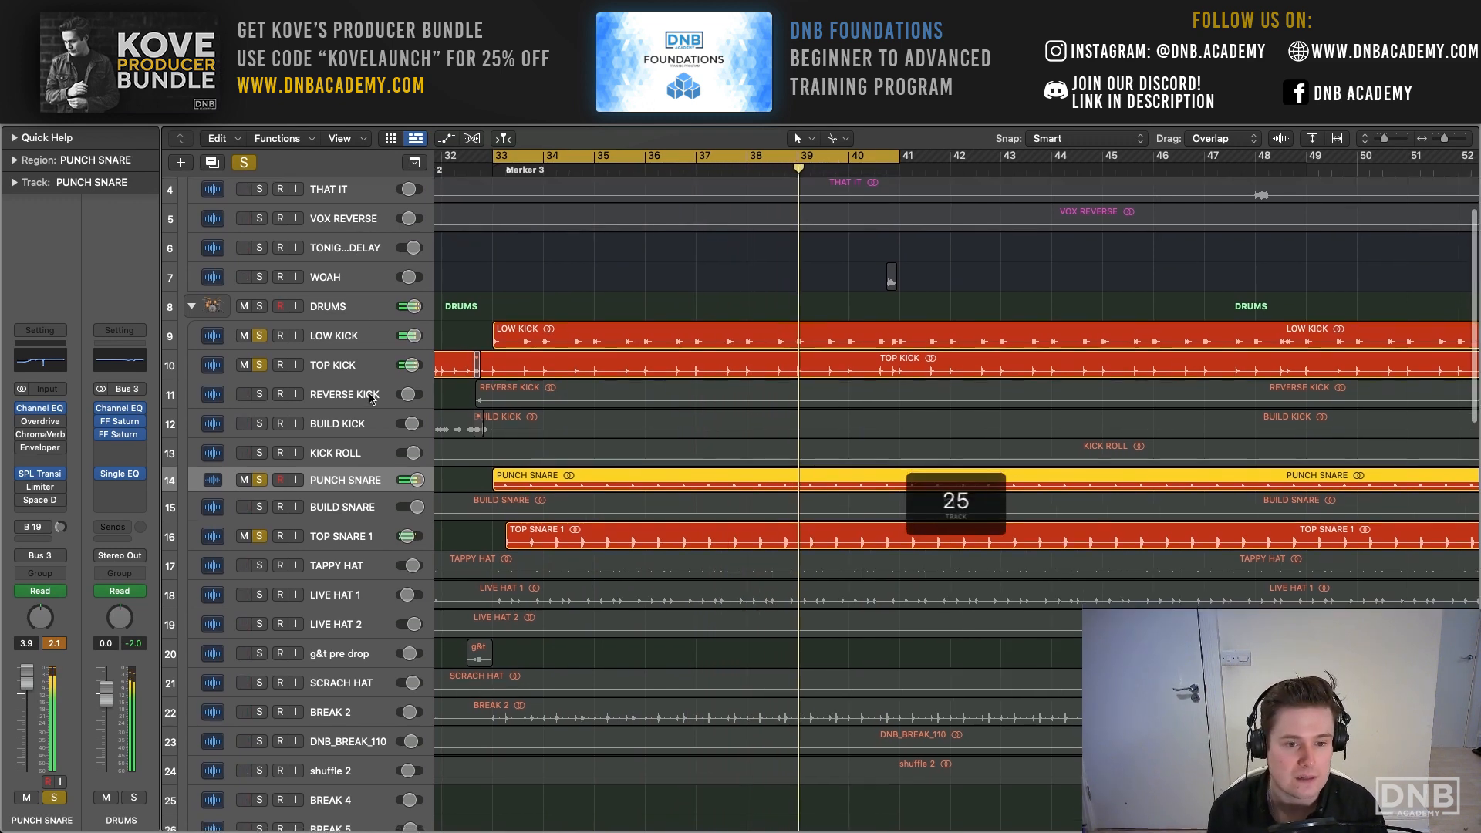
scroll(369, 405, "down", 1)
left_click(243, 163)
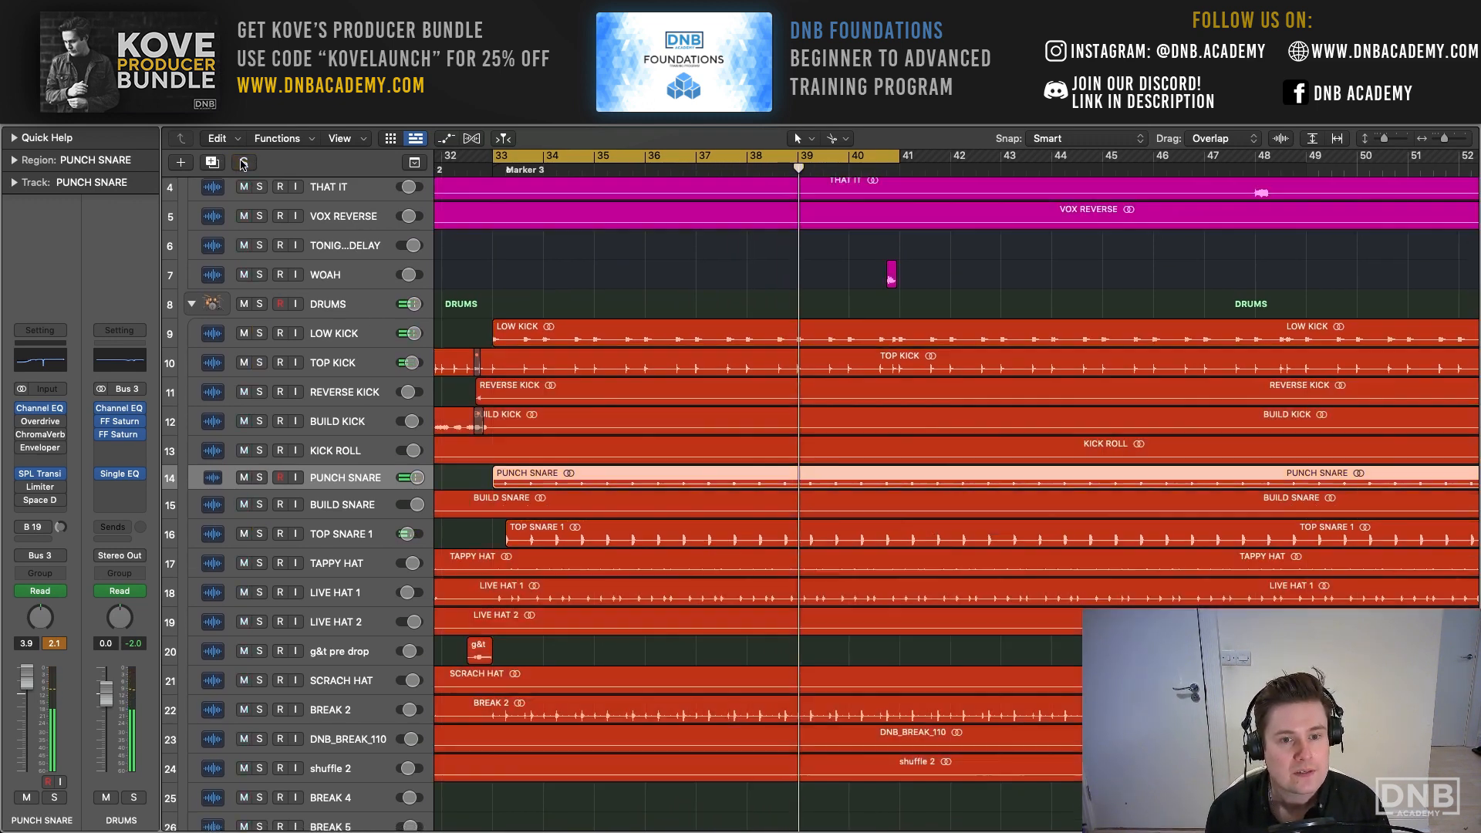
scroll(366, 455, "down", 3)
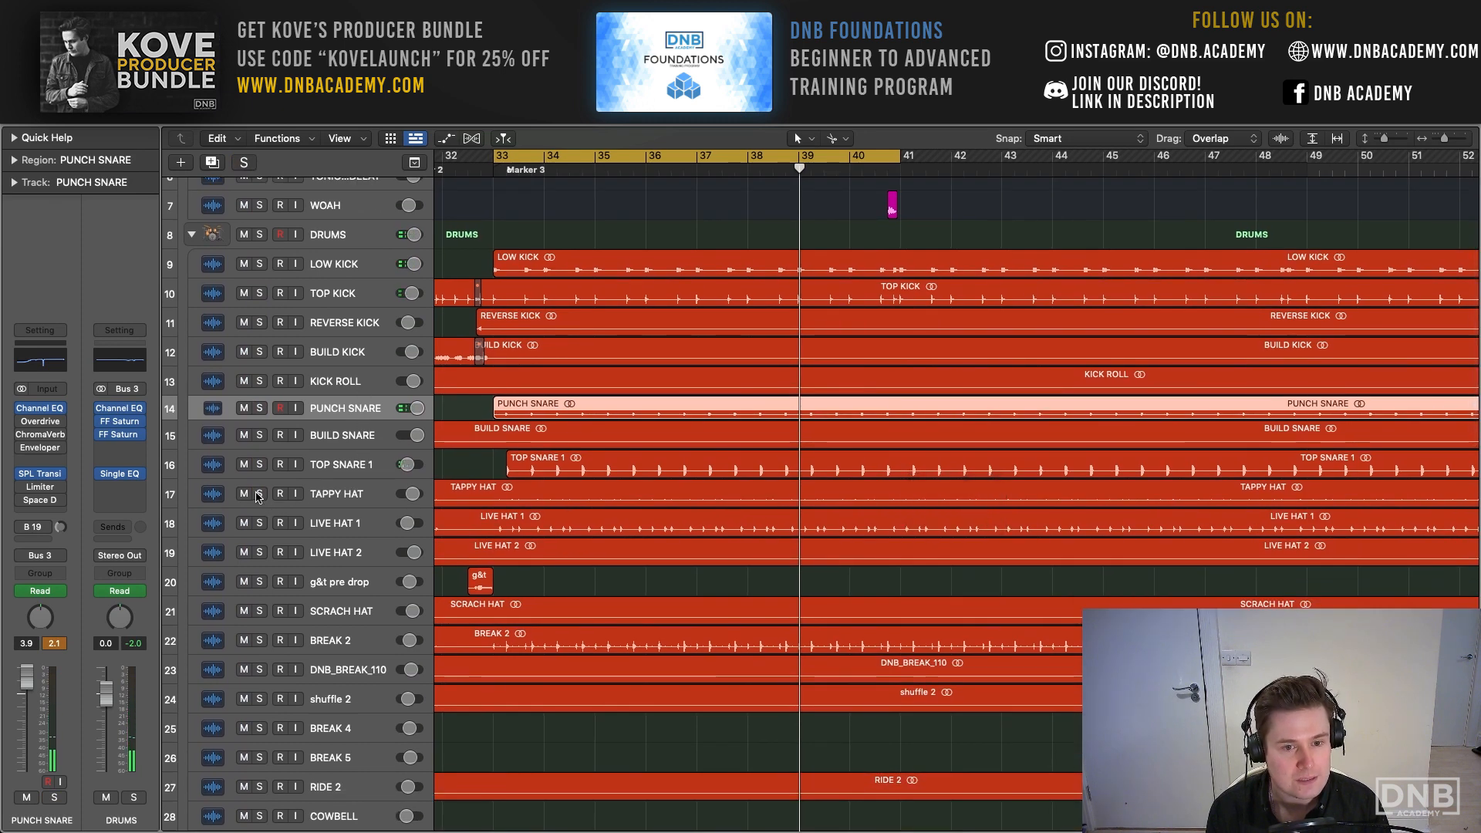
left_click_drag(259, 494, 260, 557)
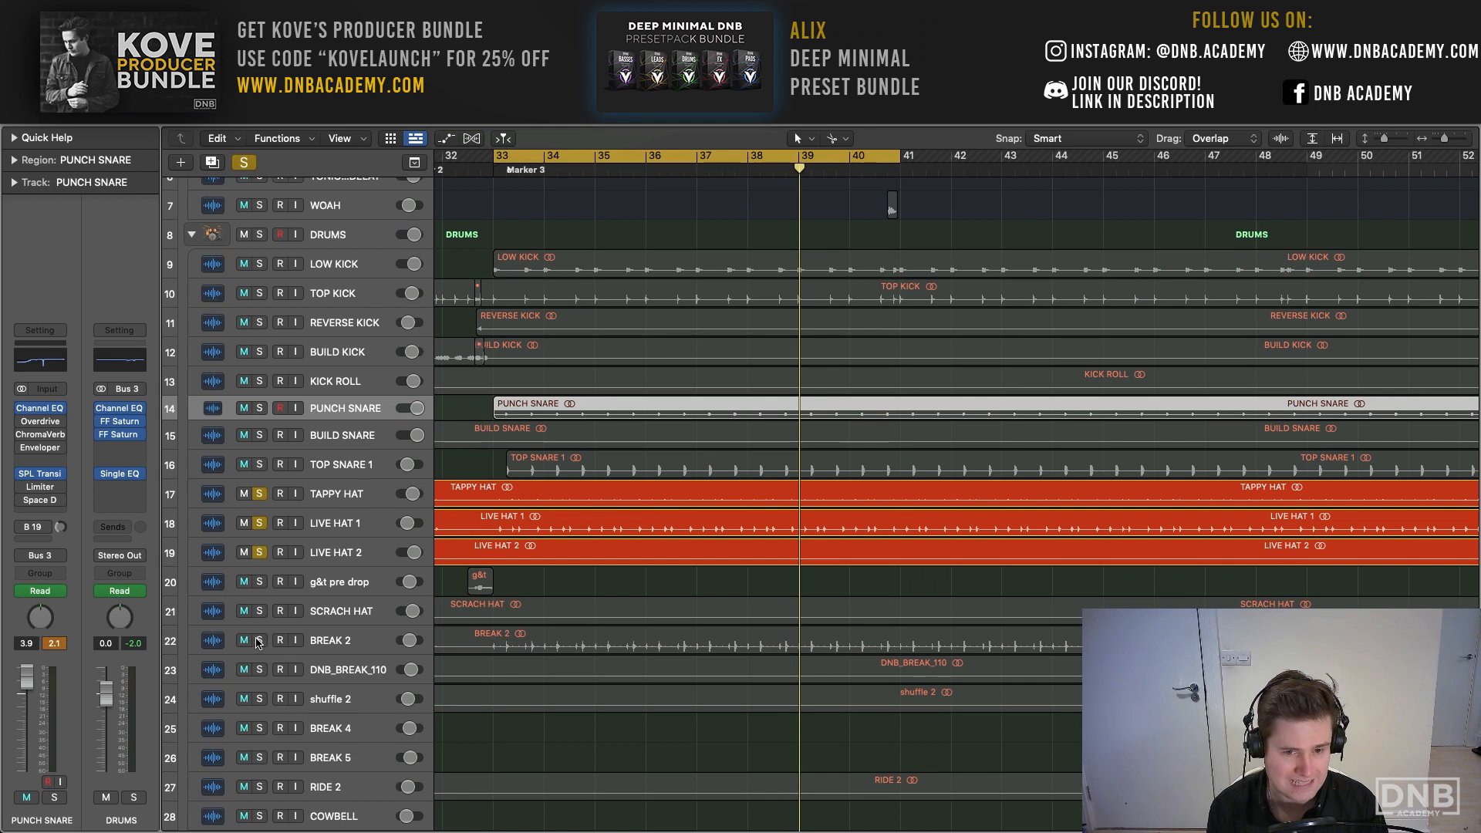
scroll(258, 644, "up", 1)
key("space")
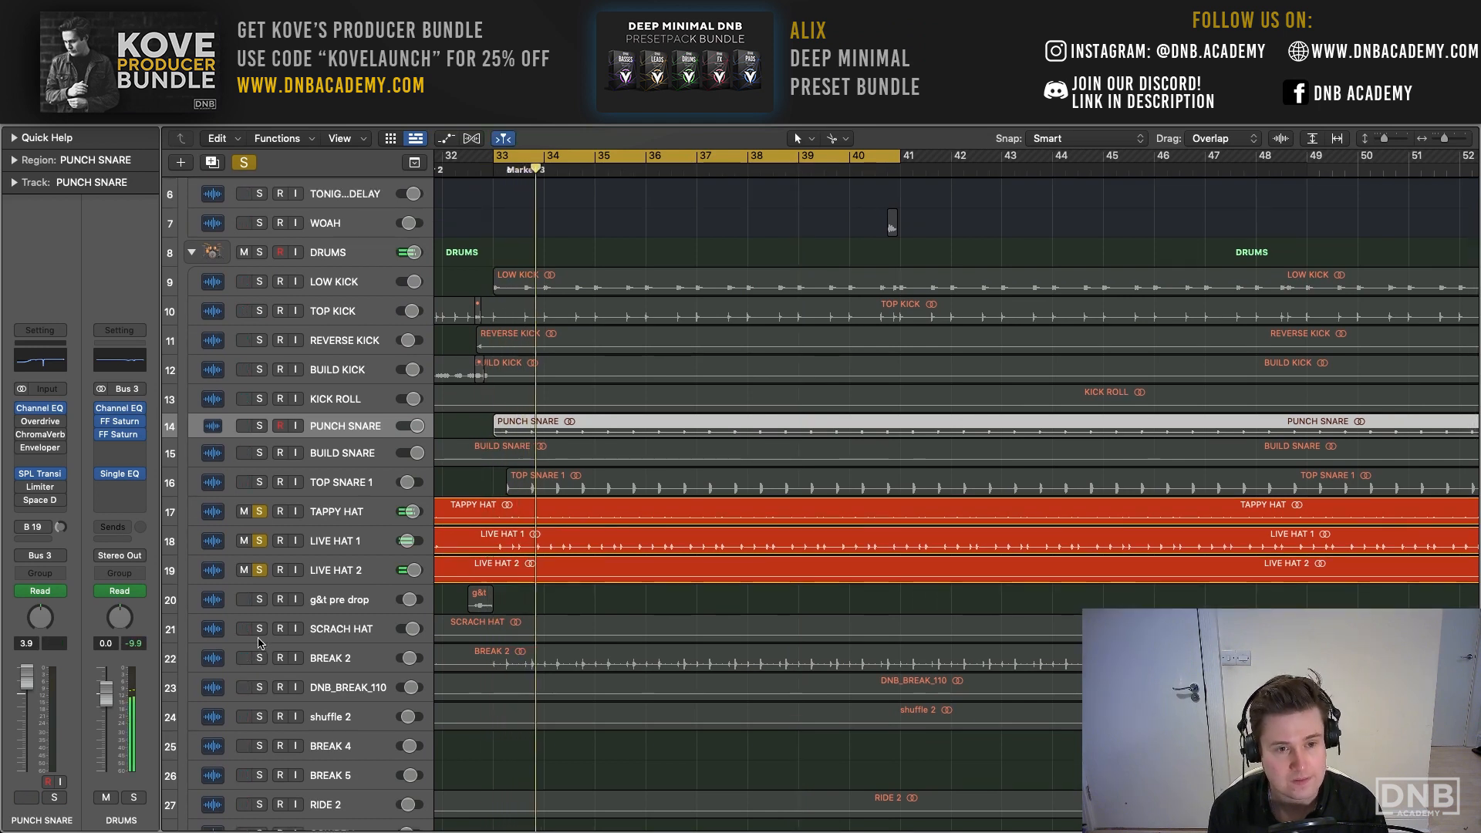
- Look over the TAPPY HAT and LIVE HAT 1 channel strips and check LIVE HAT 1's Sample Delay settings
left_click(334, 514)
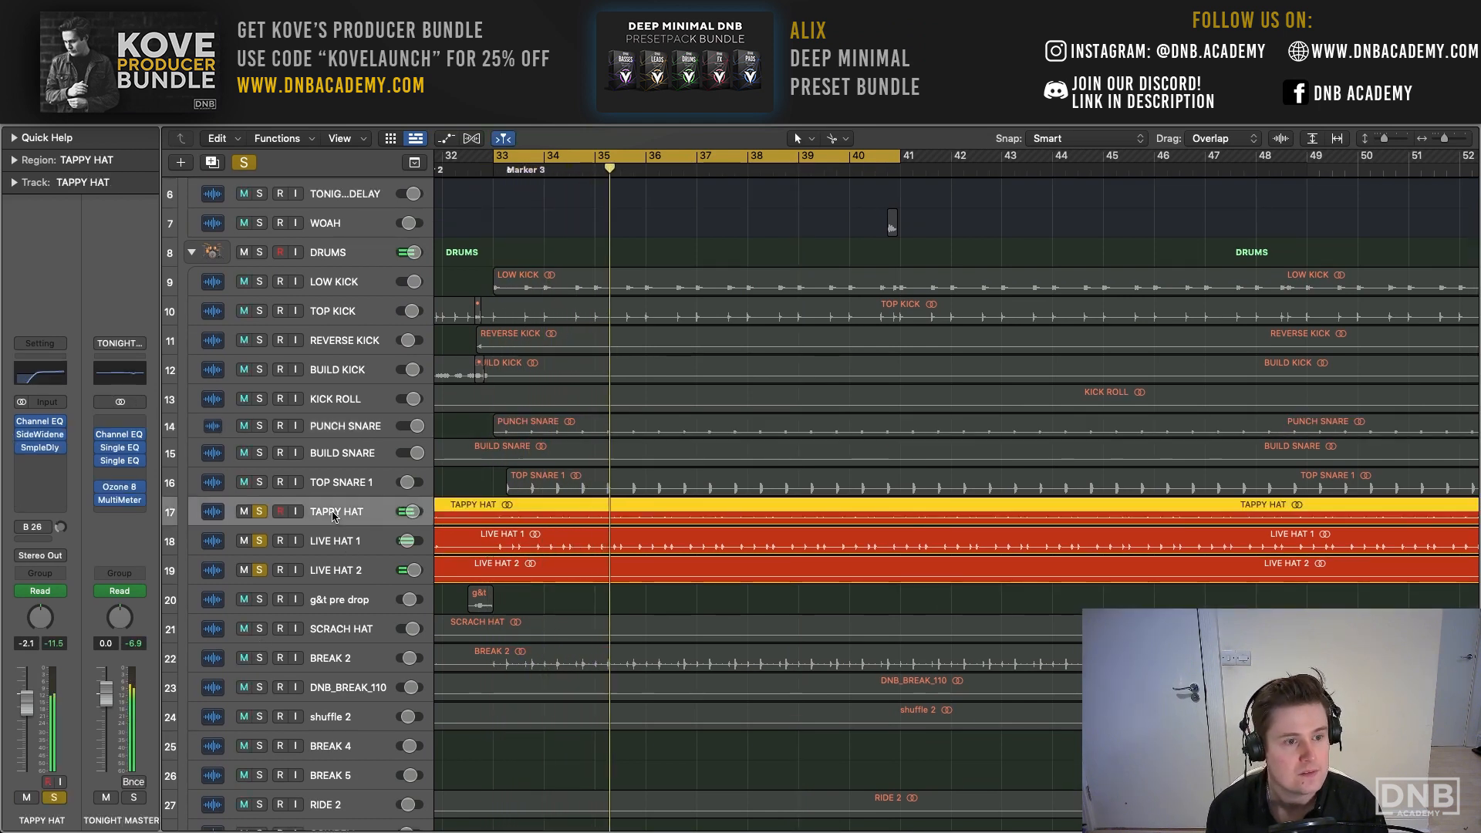
left_click(337, 543)
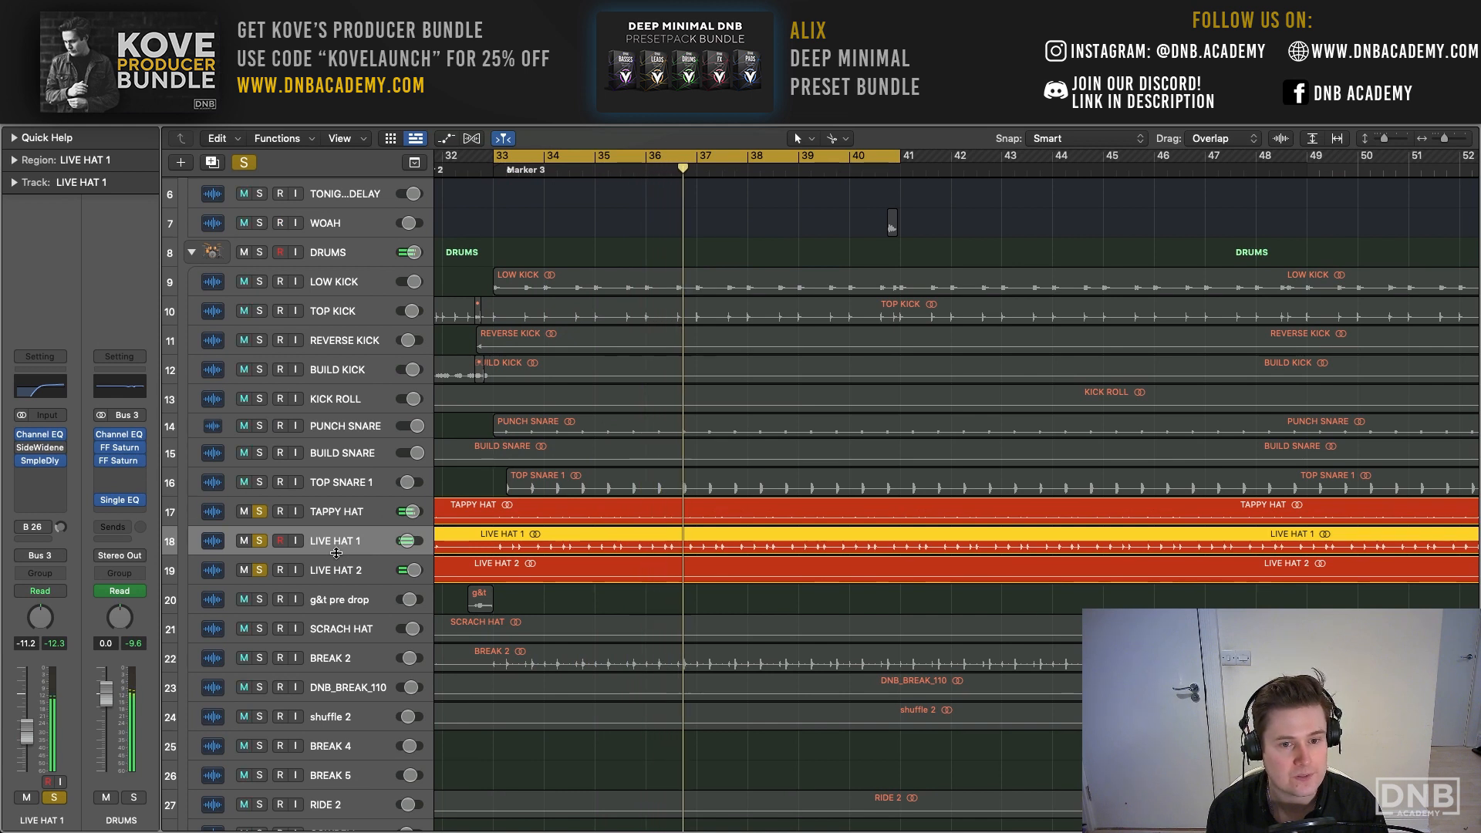
double_click(18, 459)
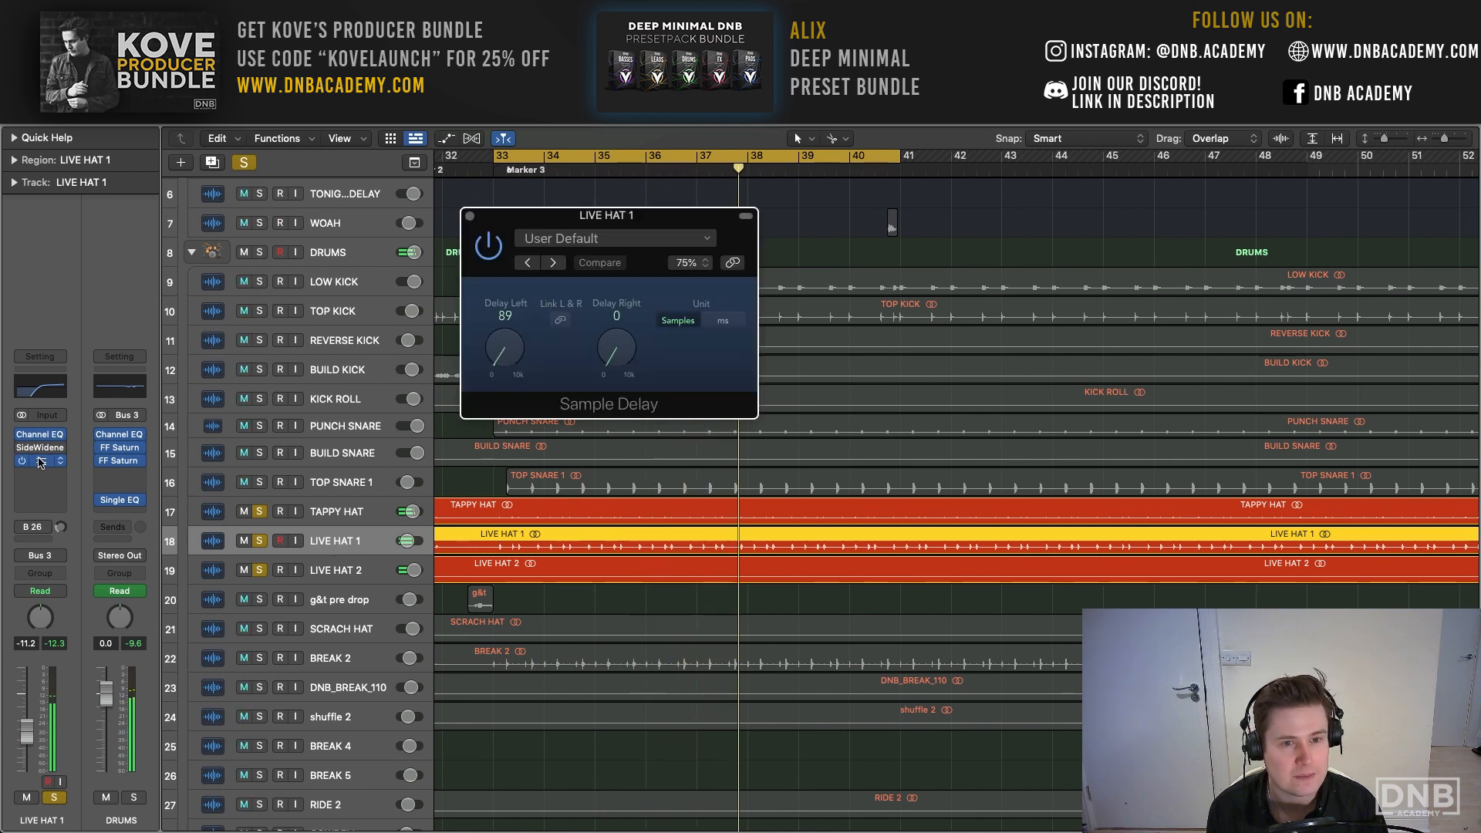
left_click(469, 217)
- Examine the Sample Delay settings on TAPPY HAT while the hat layers play
left_click(337, 512)
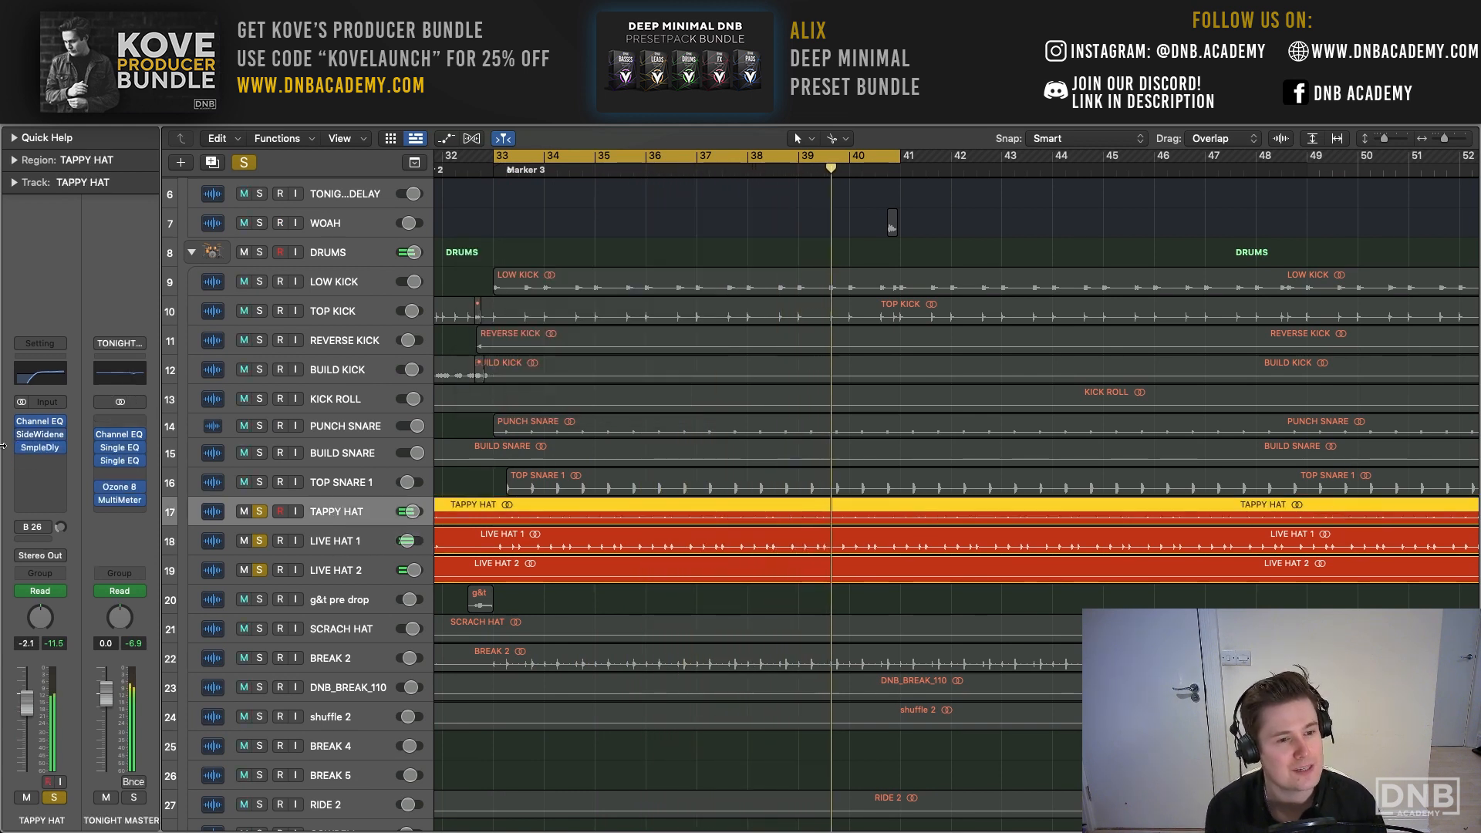
left_click(46, 450)
left_click_drag(586, 218, 454, 179)
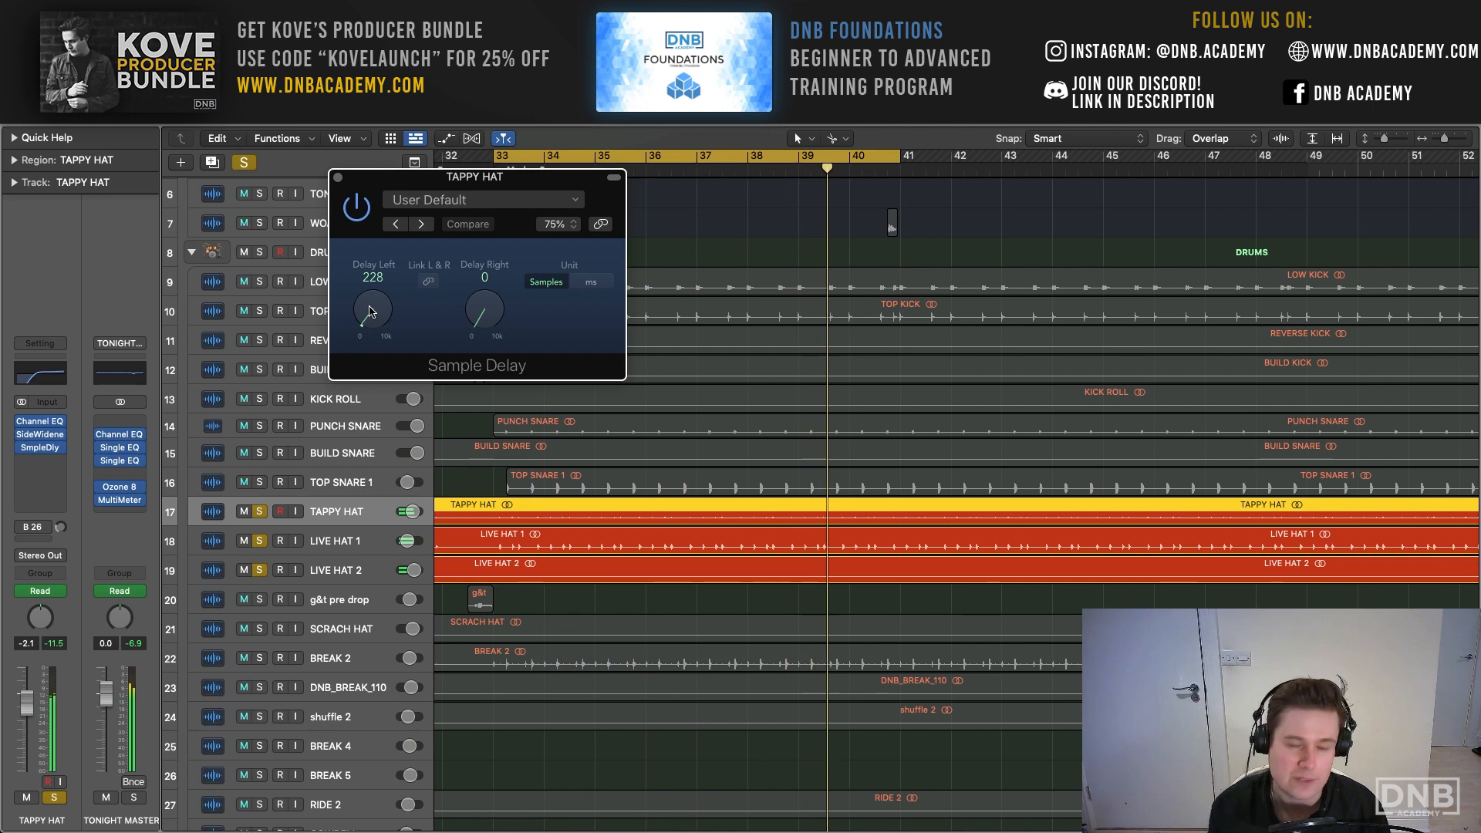
left_click(337, 177)
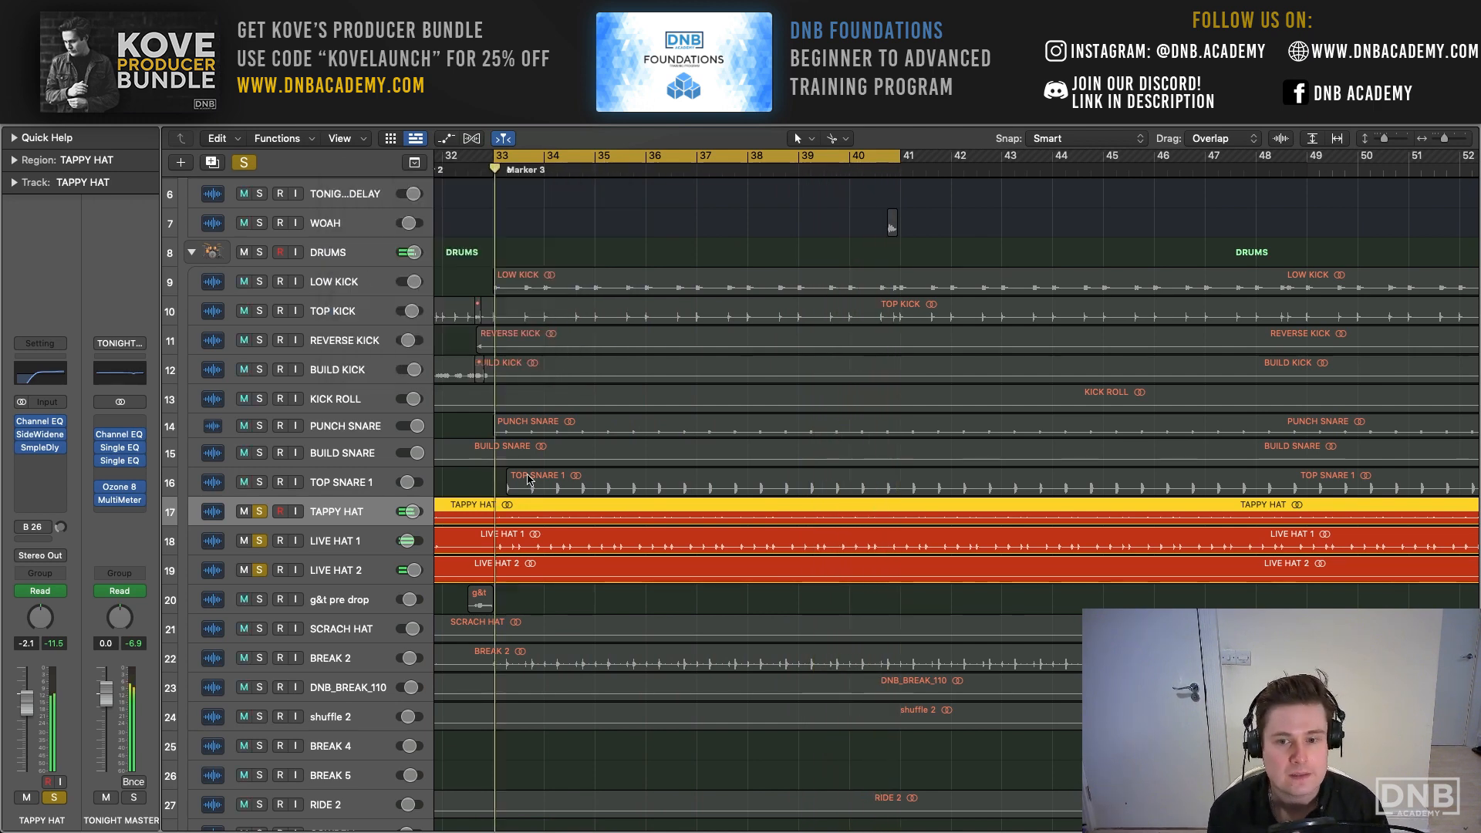
- Add BREAK 2 to the soloed hat layers and listen to them together
scroll(478, 534, "down", 3)
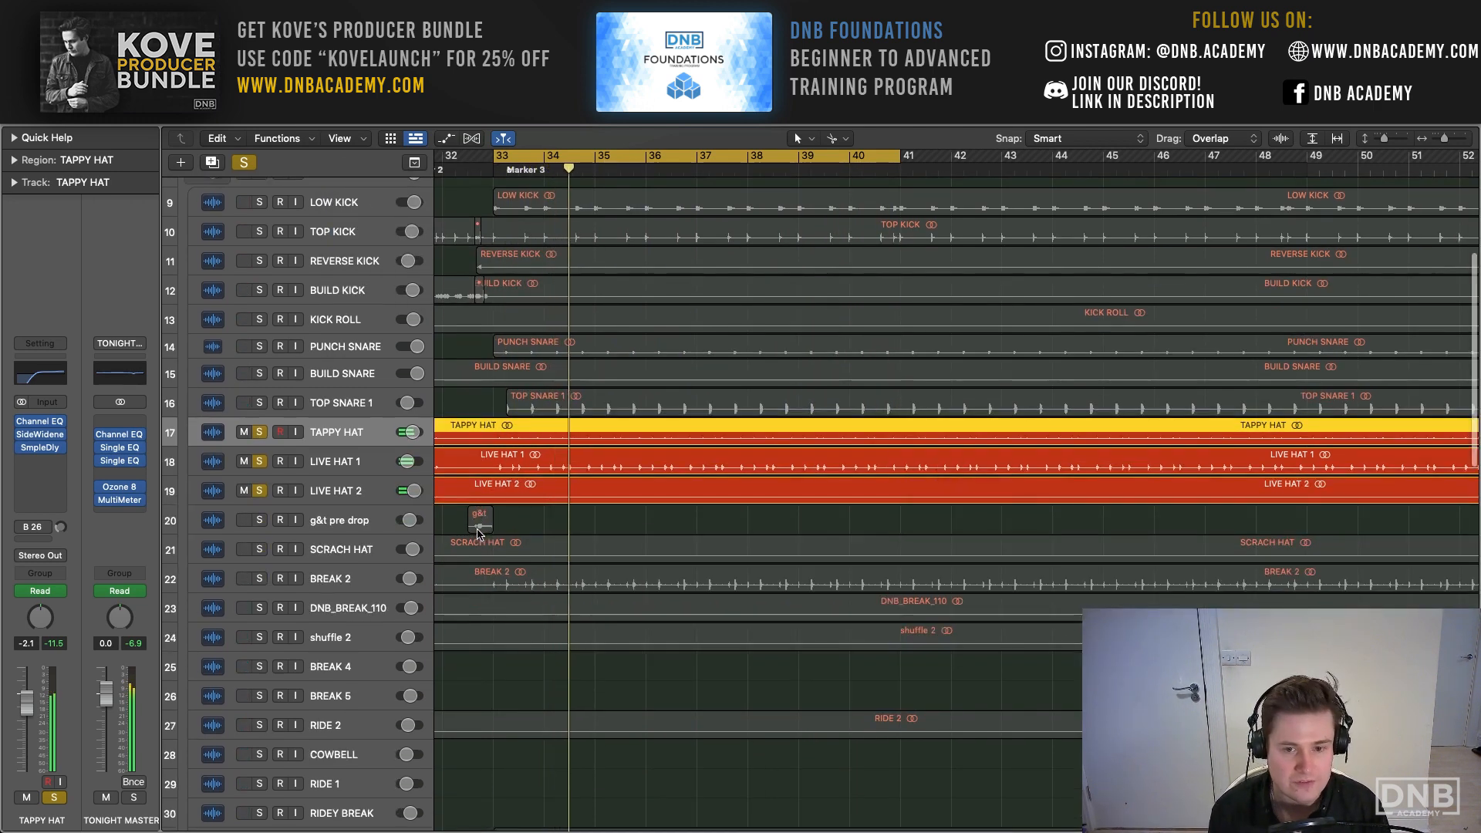
left_click(345, 583)
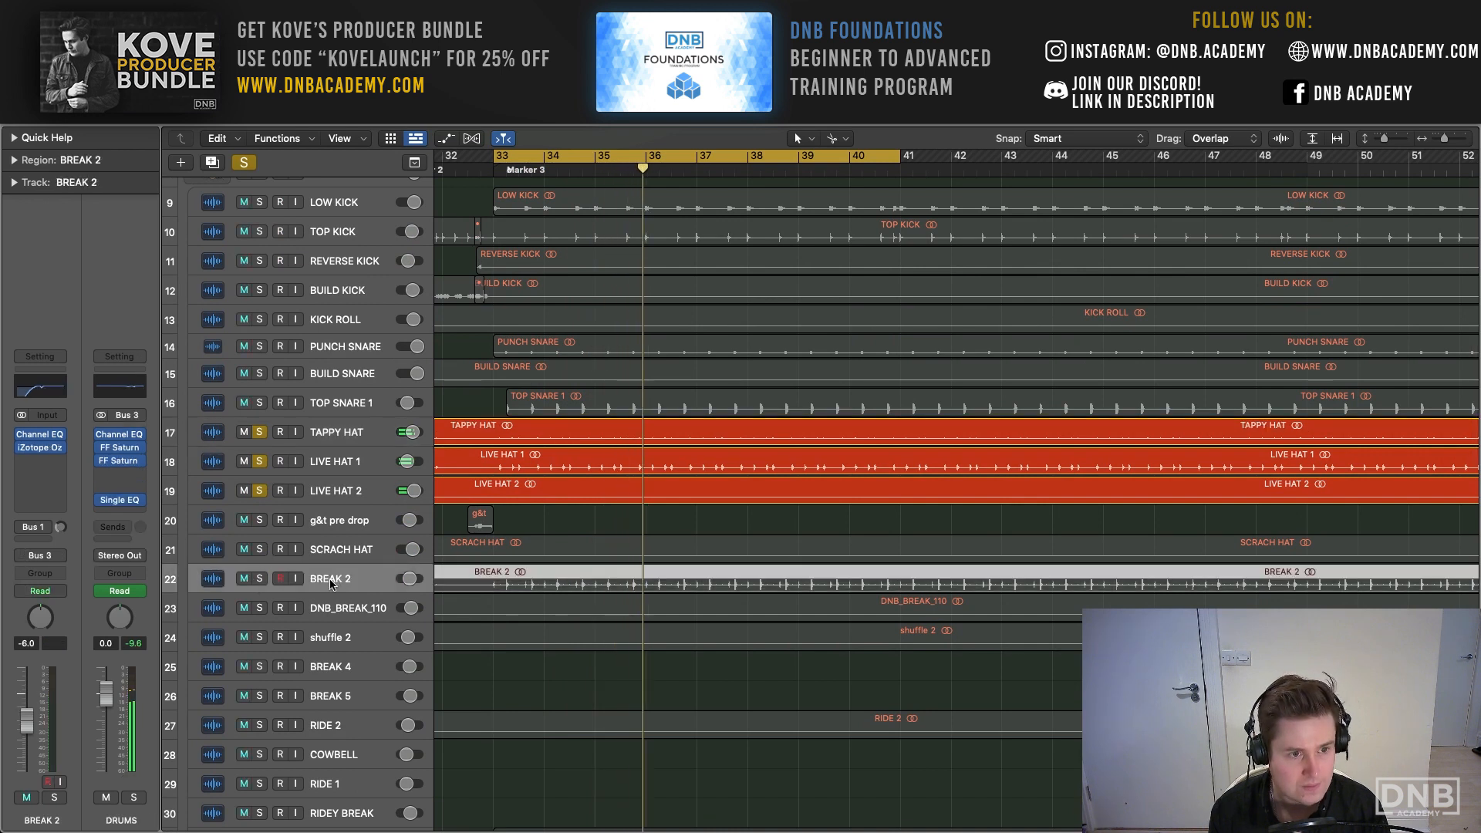
left_click(260, 578)
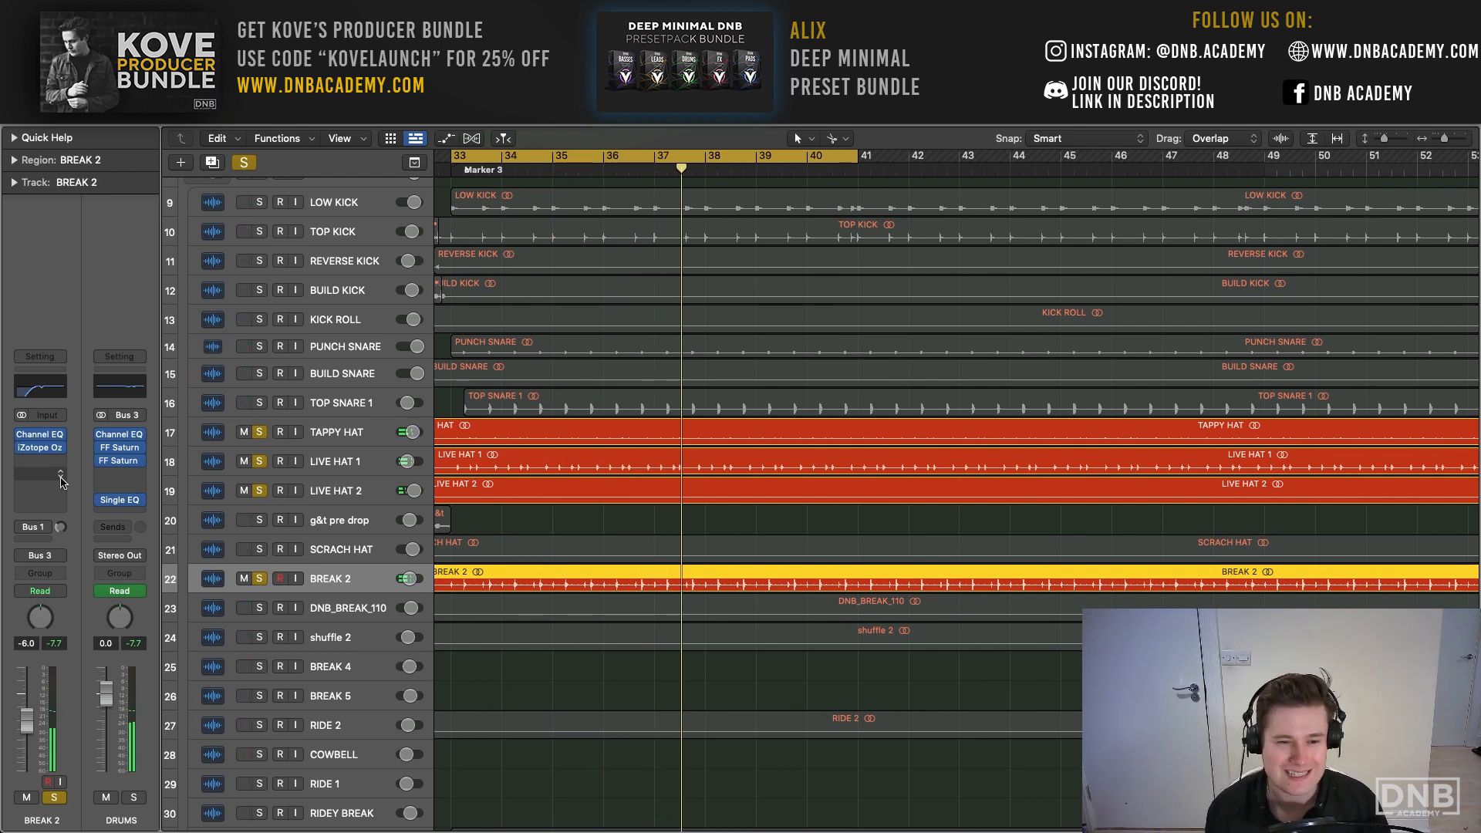
- Review the filter and band settings in BREAK 2's Channel EQ
left_click(42, 436)
left_click_drag(653, 204, 537, 187)
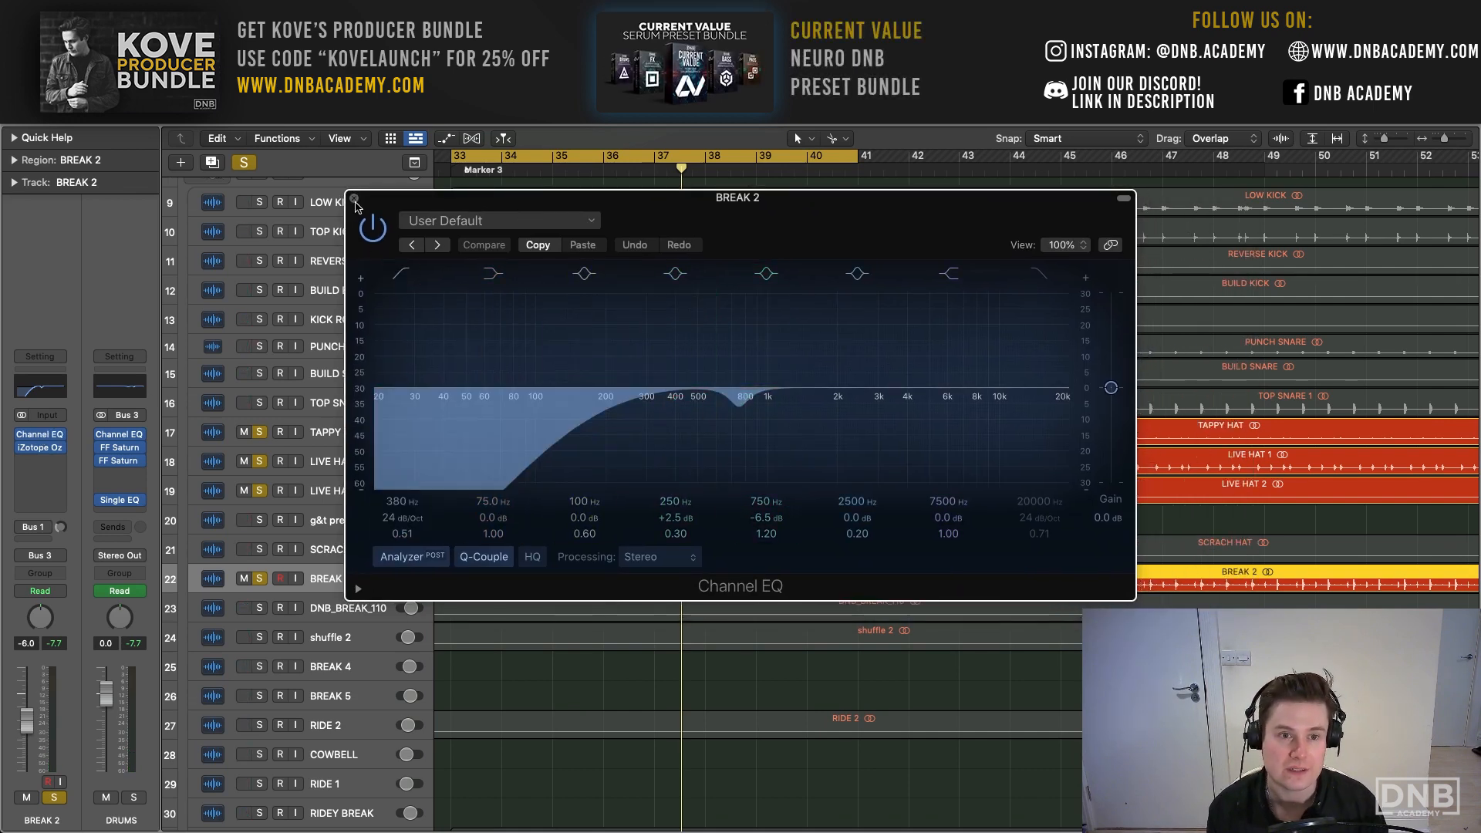
left_click(356, 200)
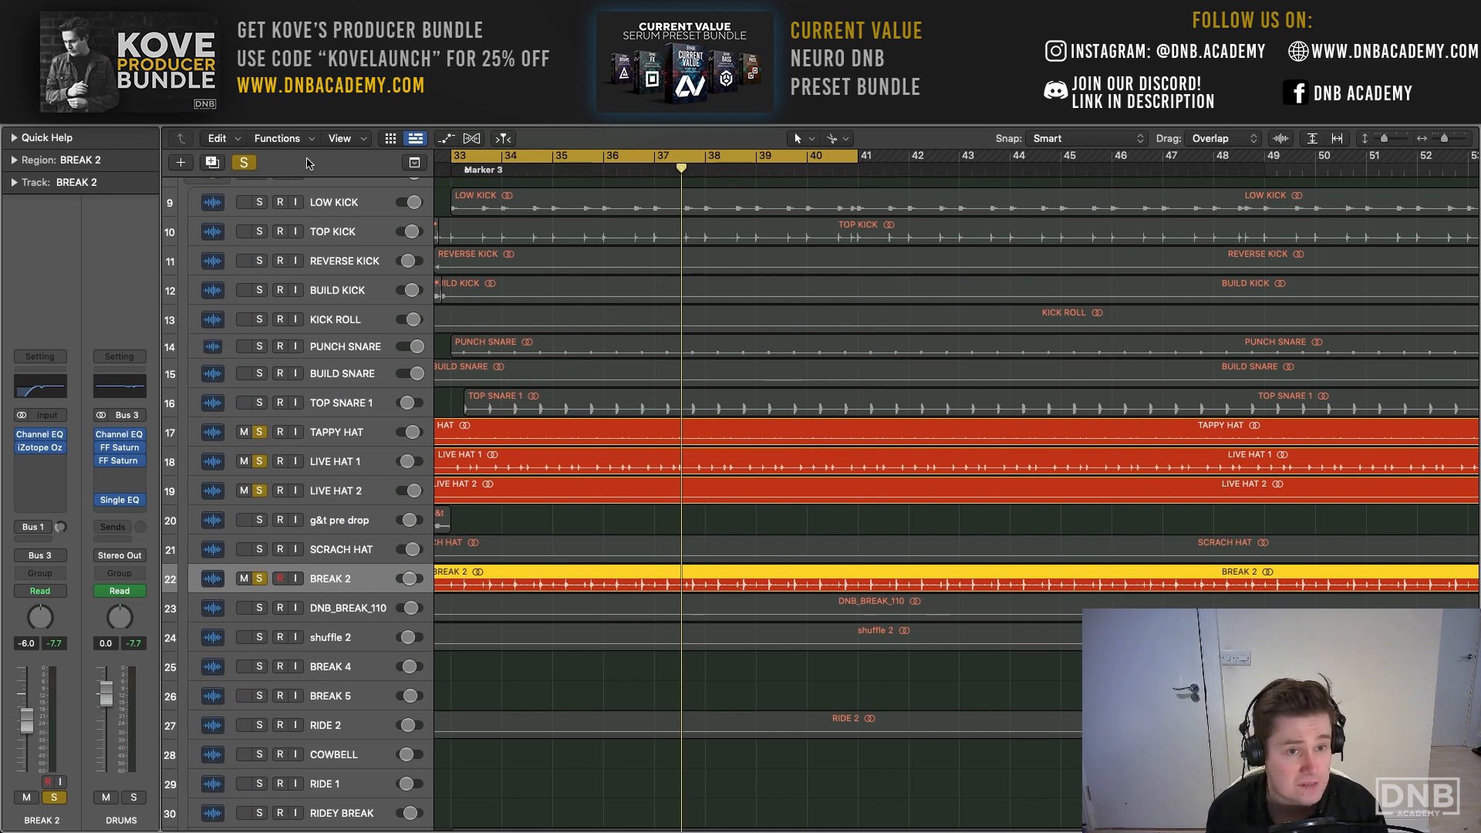
- Clear the current solos, solo BREAK 1 and GIVE 'EM HELL BREAK, and listen to the two breaks together
left_click(244, 163)
scroll(370, 339, "down", 5)
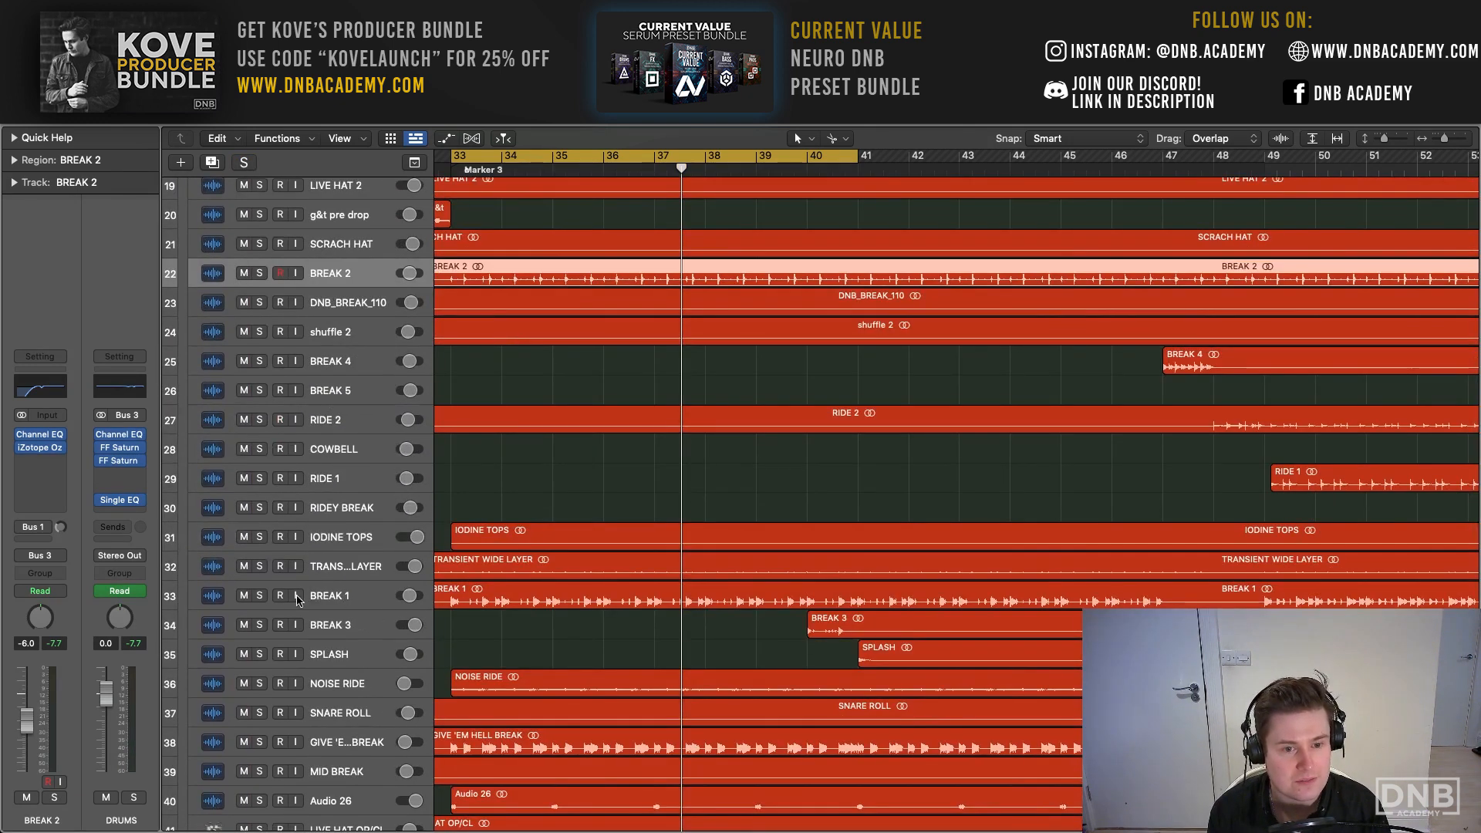
left_click(260, 596)
left_click(259, 742)
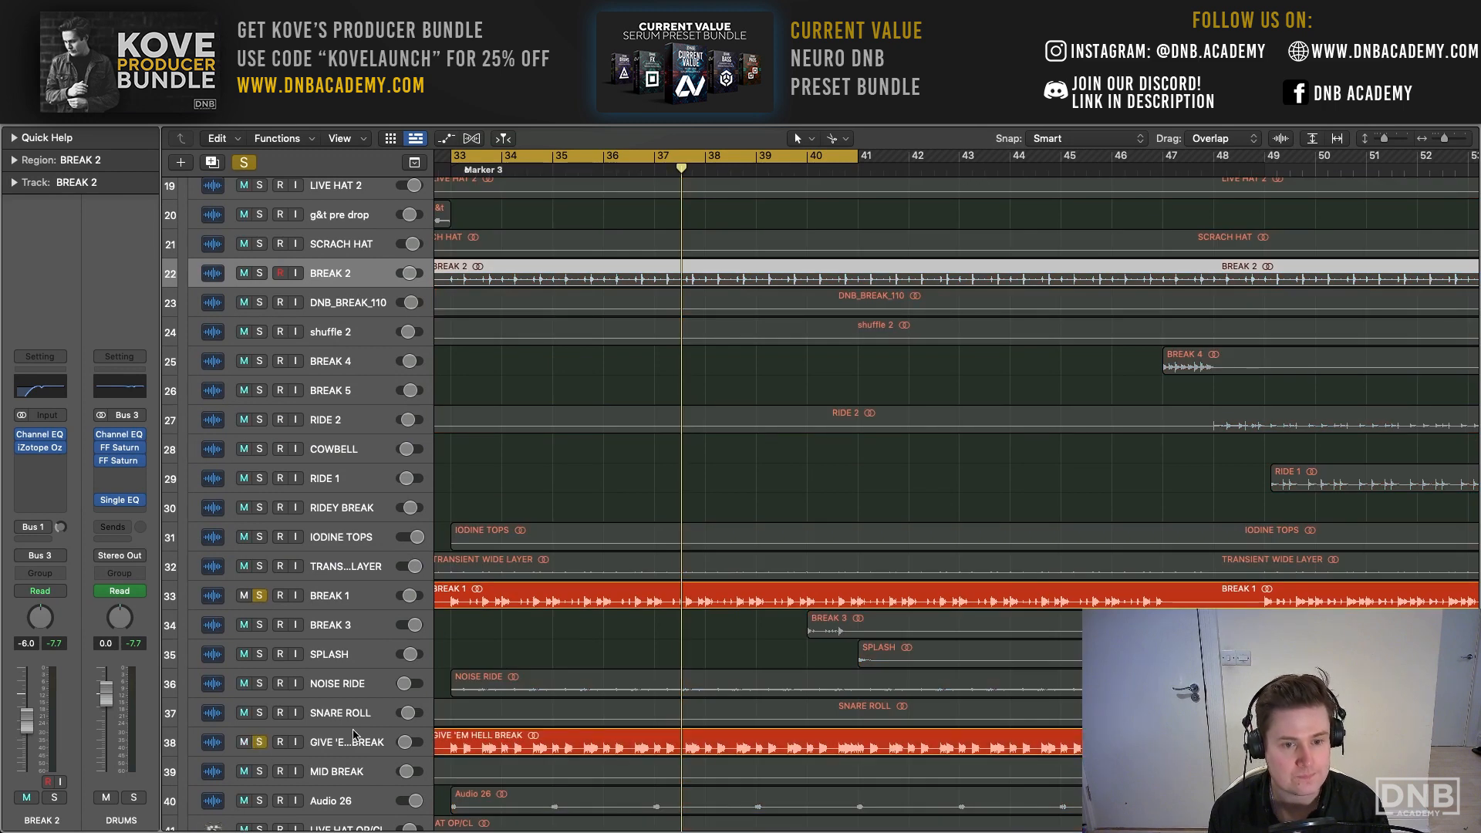
key("space")
key("comma")
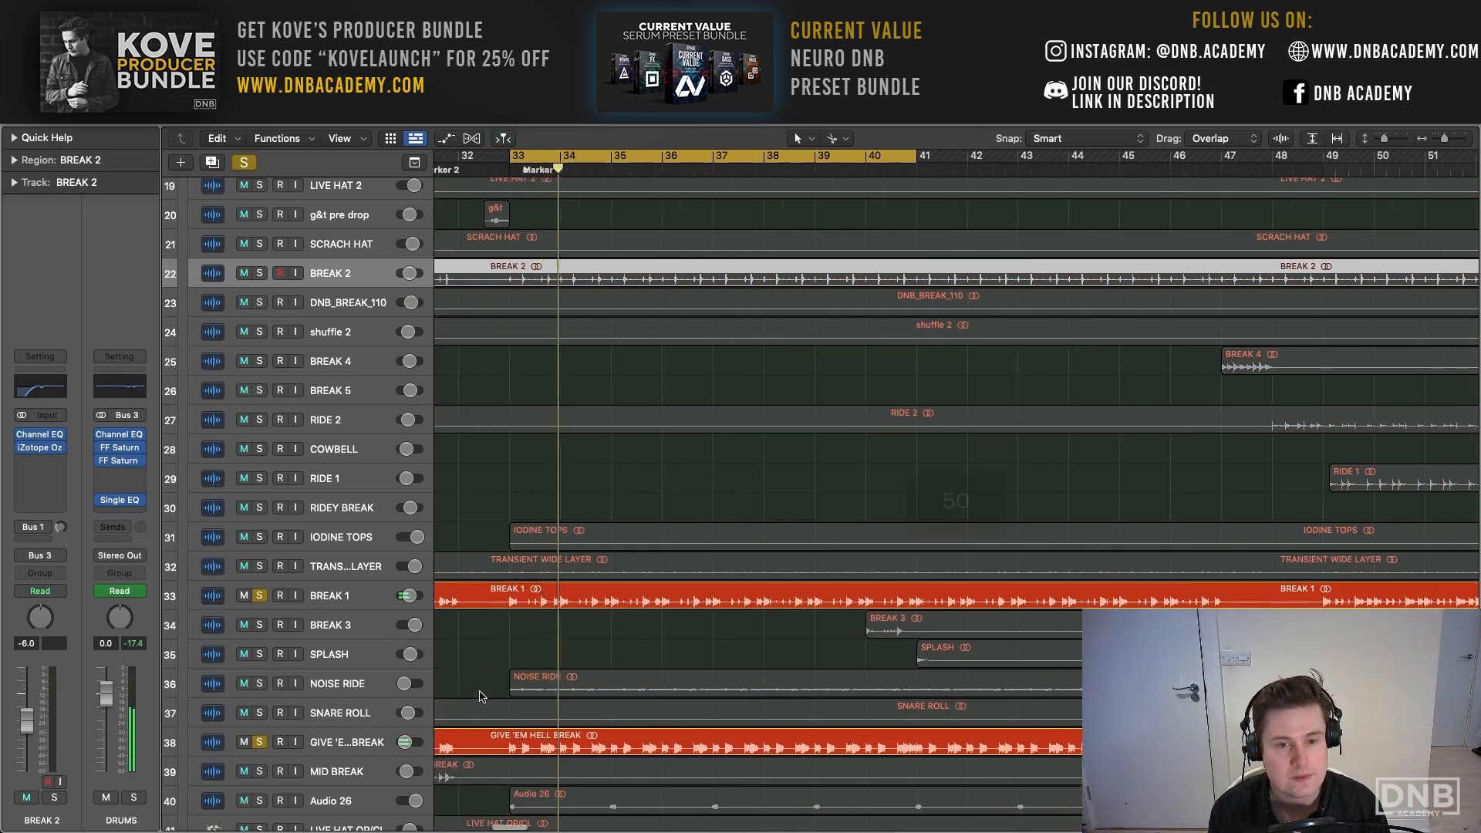
left_click(347, 596)
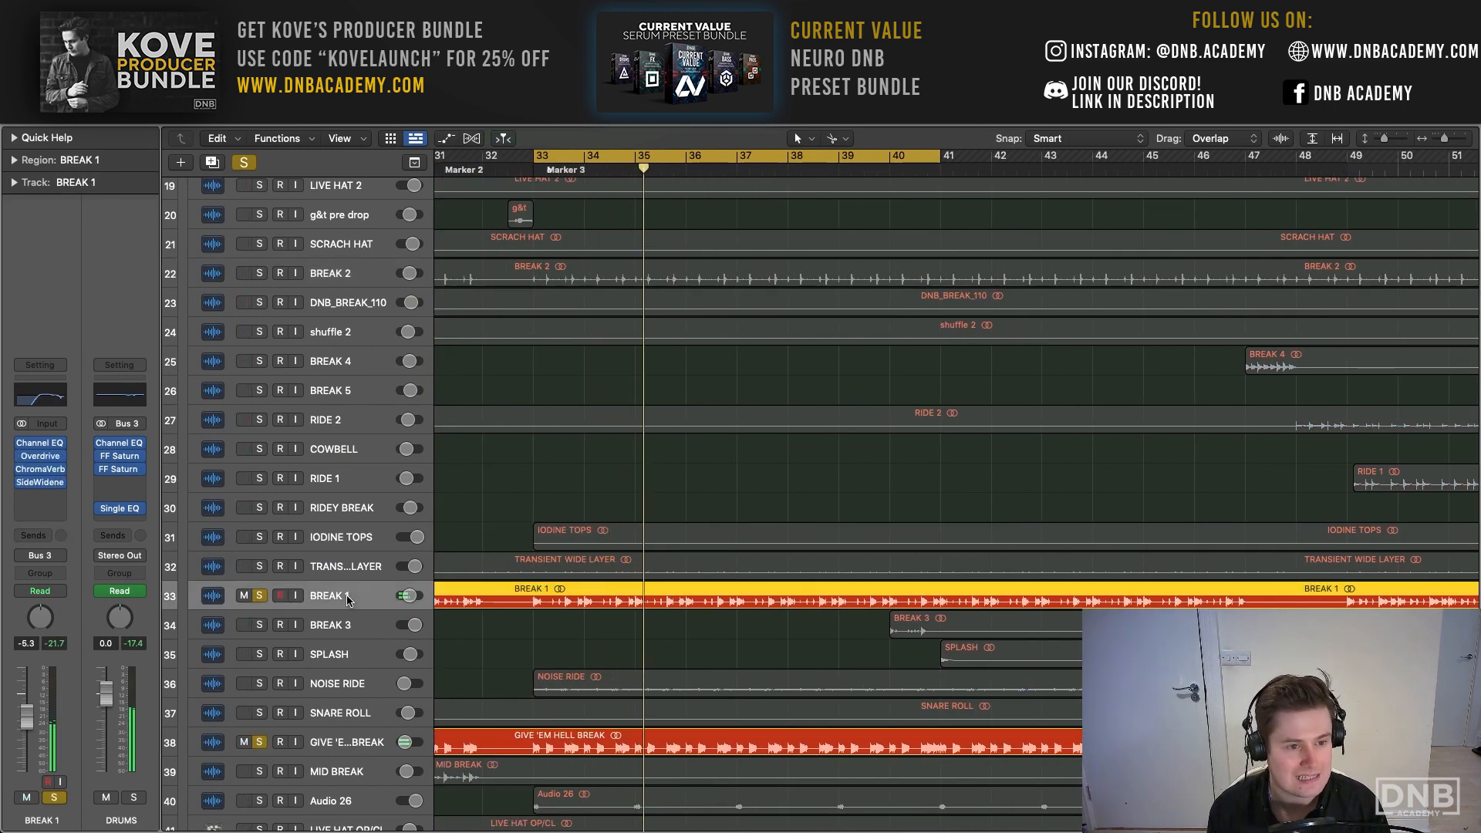
- Review the filter and band settings in GIVE 'EM HELL BREAK's Channel EQ while the breaks play
left_click(354, 742)
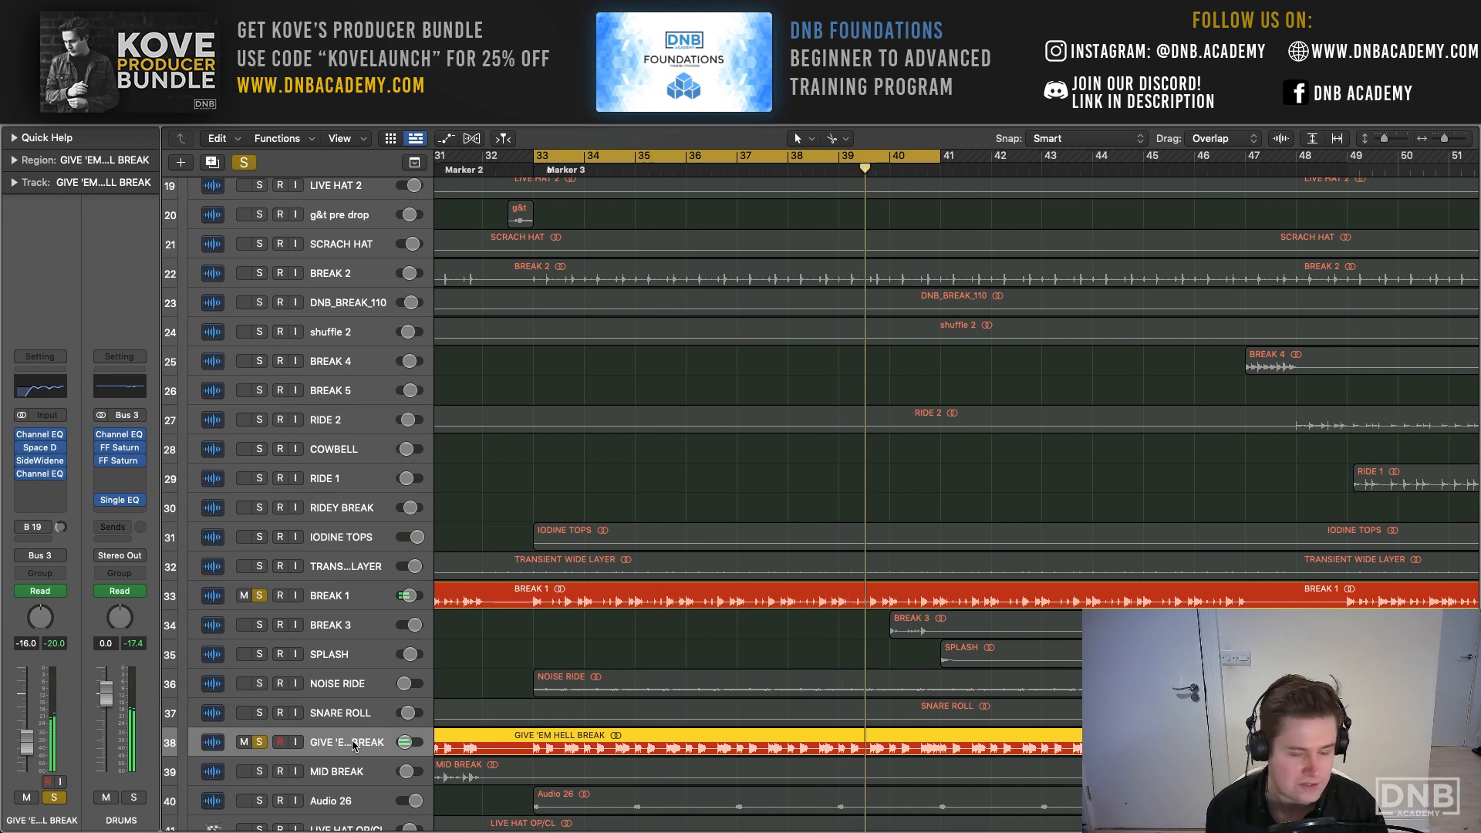
scroll(523, 688, "up", 1)
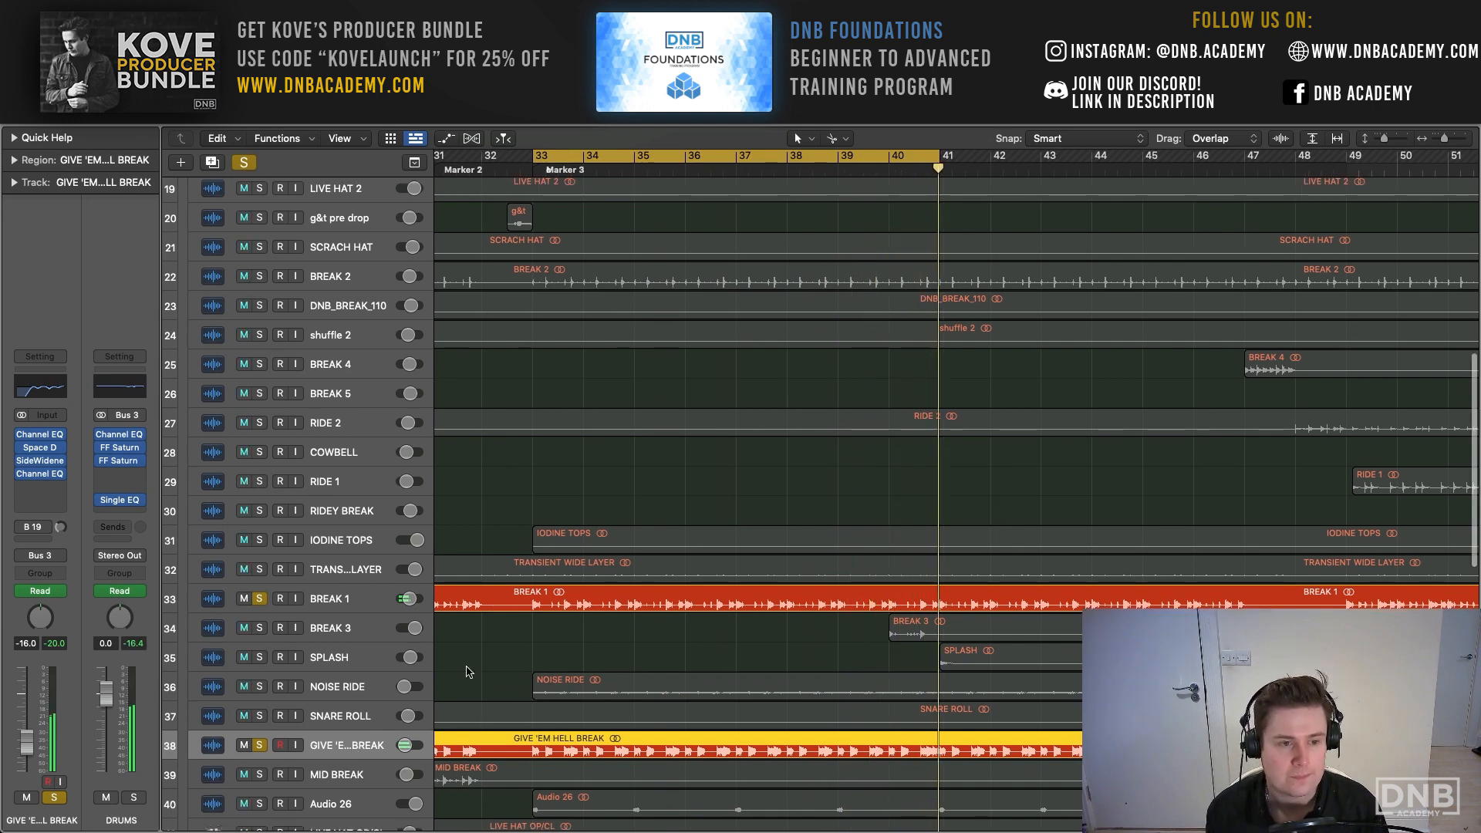
left_click(40, 436)
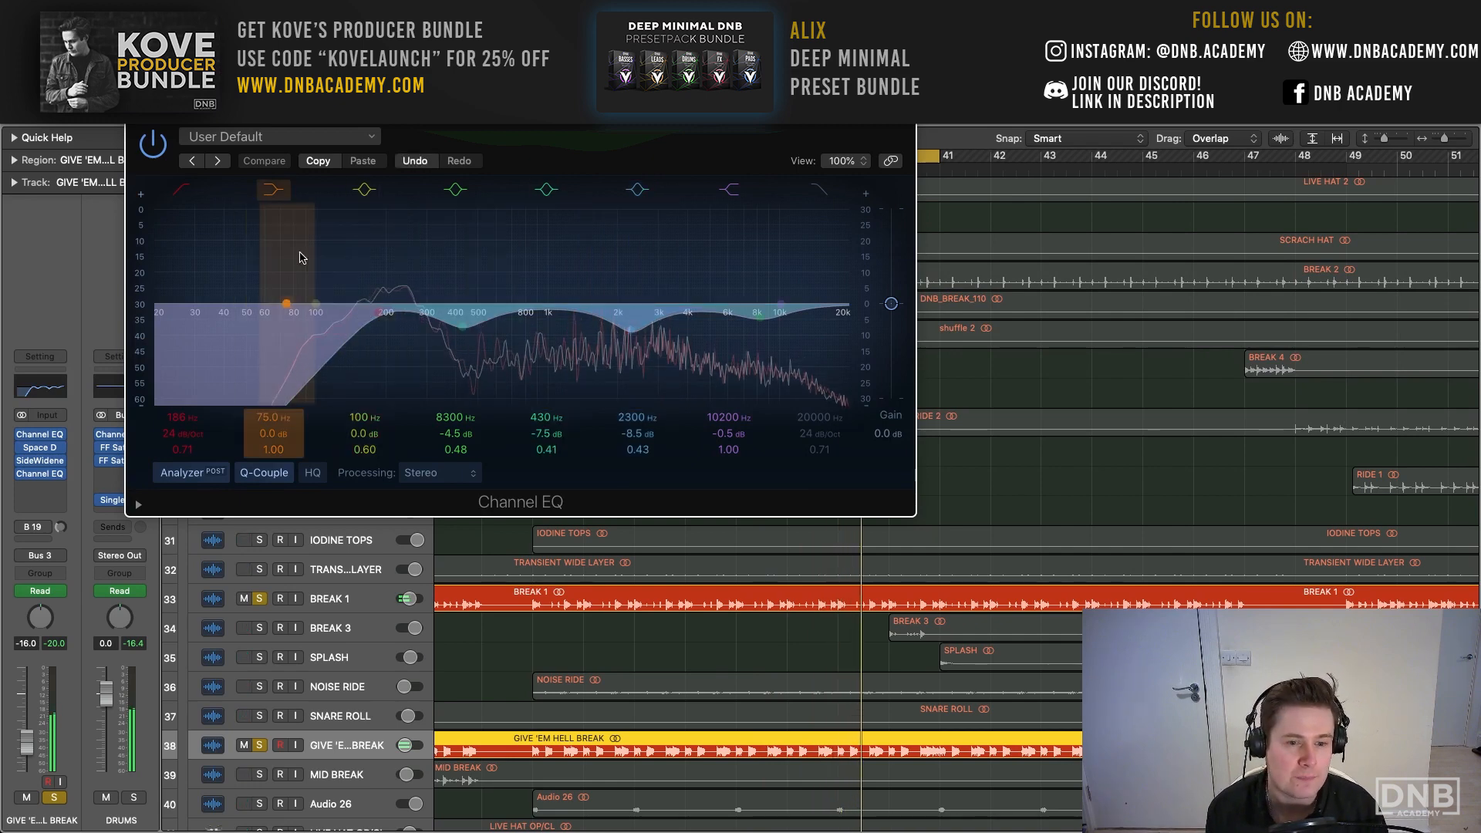
left_click(137, 113)
scroll(432, 576, "up", 1)
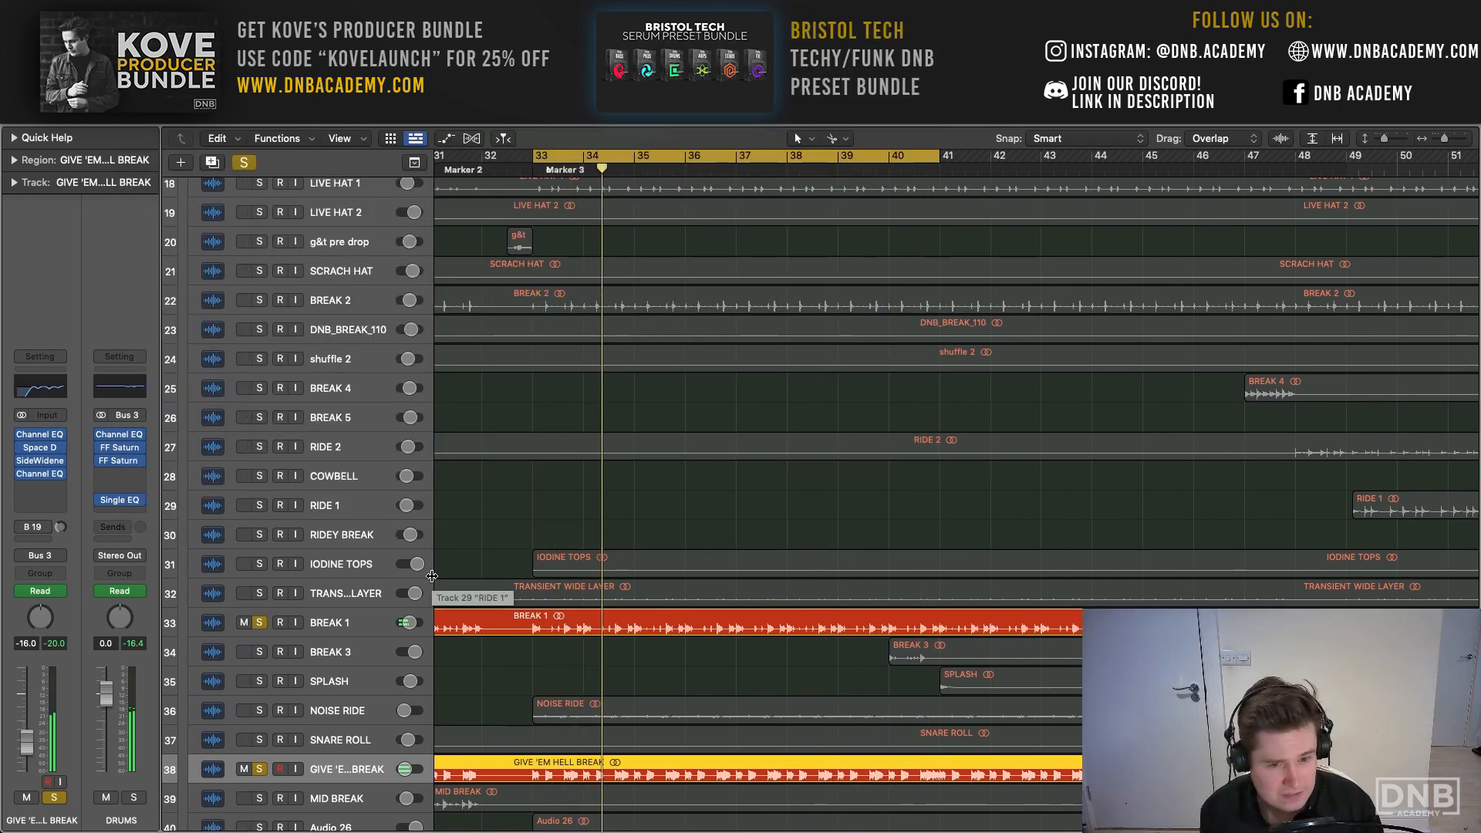
- Review the filter and band settings in BREAK 1's Channel EQ
left_click(385, 620)
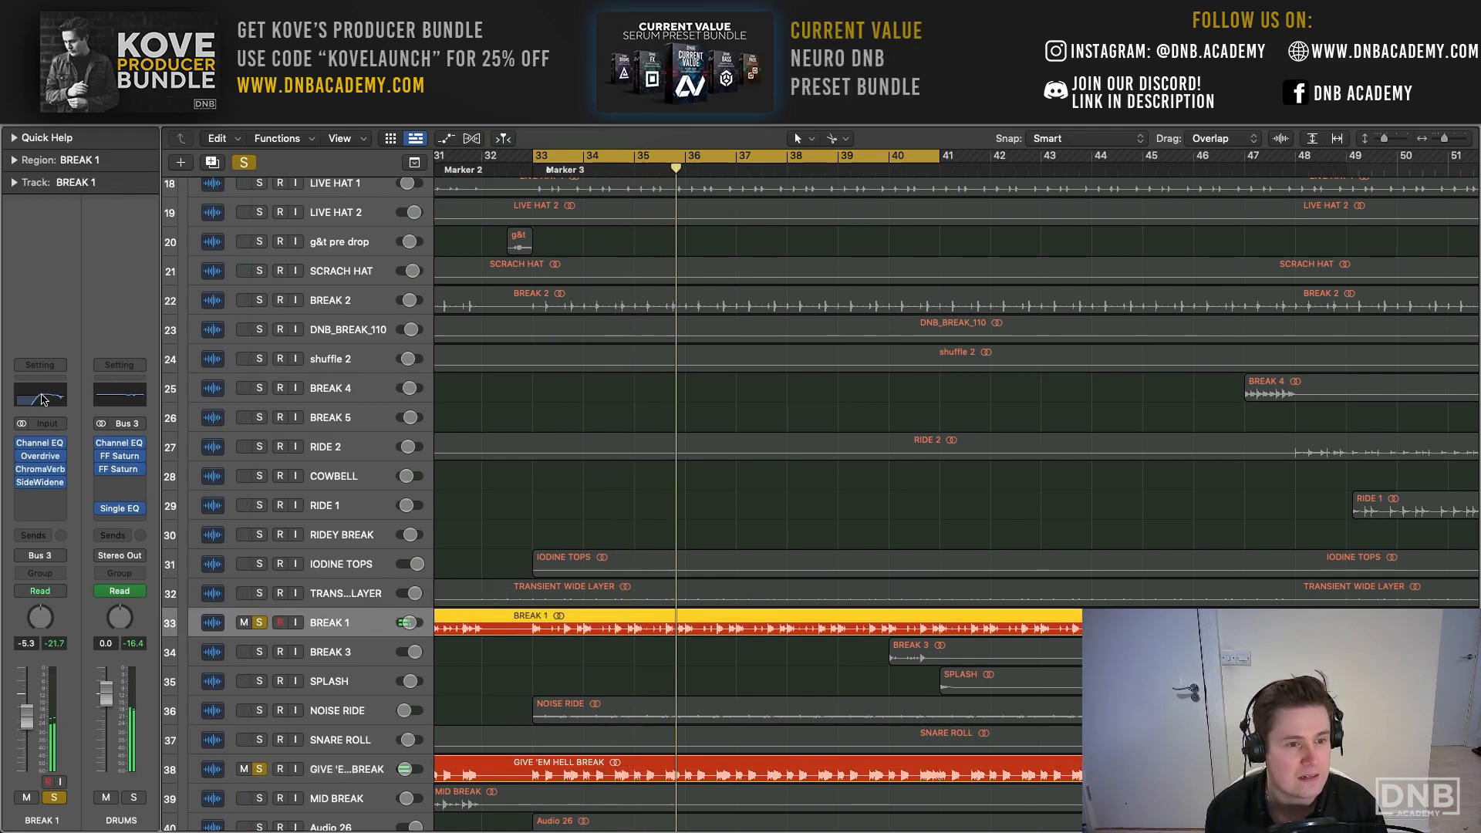
left_click(42, 399)
left_click_drag(866, 207, 577, 169)
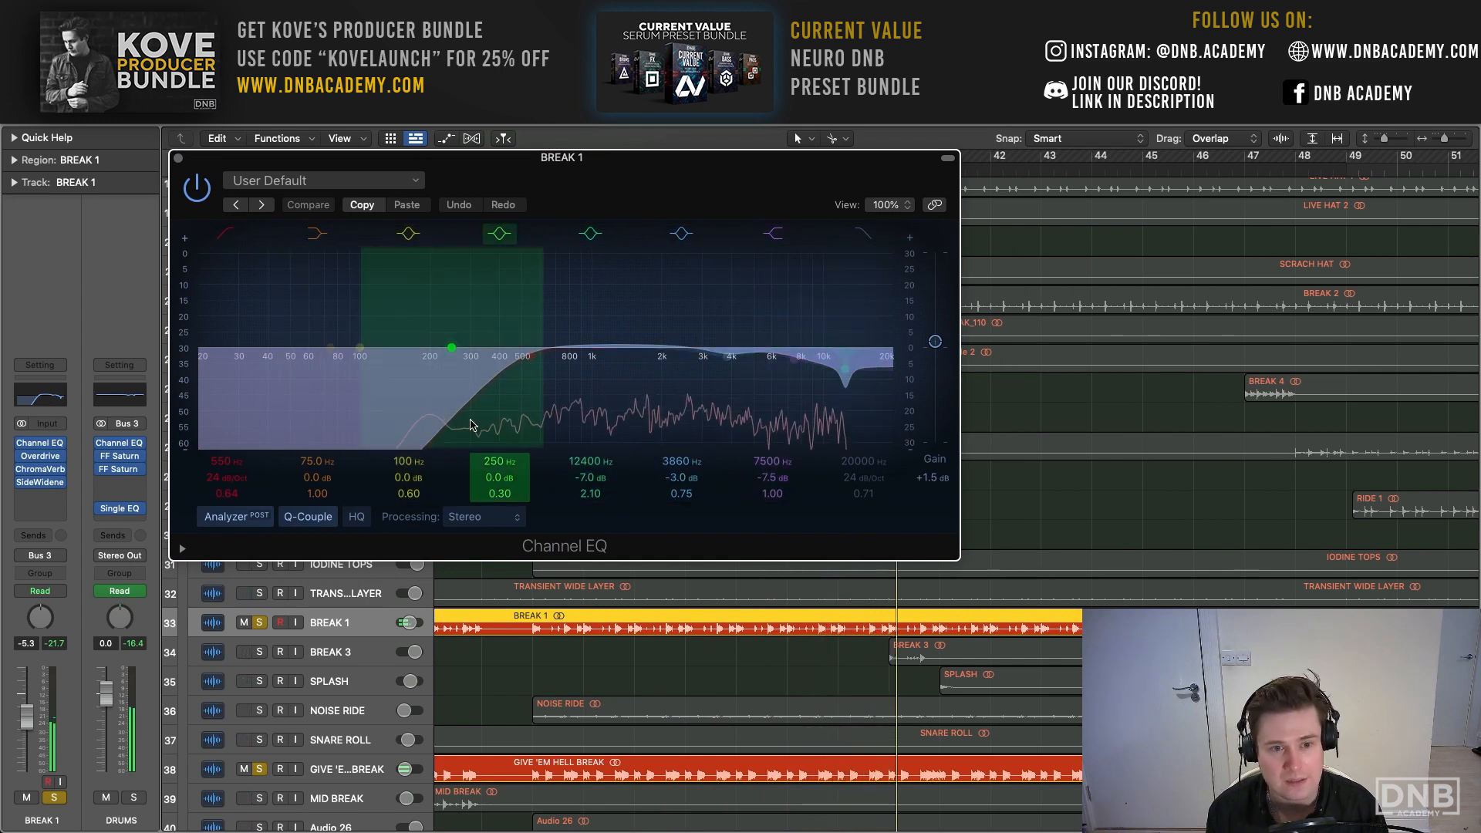
left_click(178, 158)
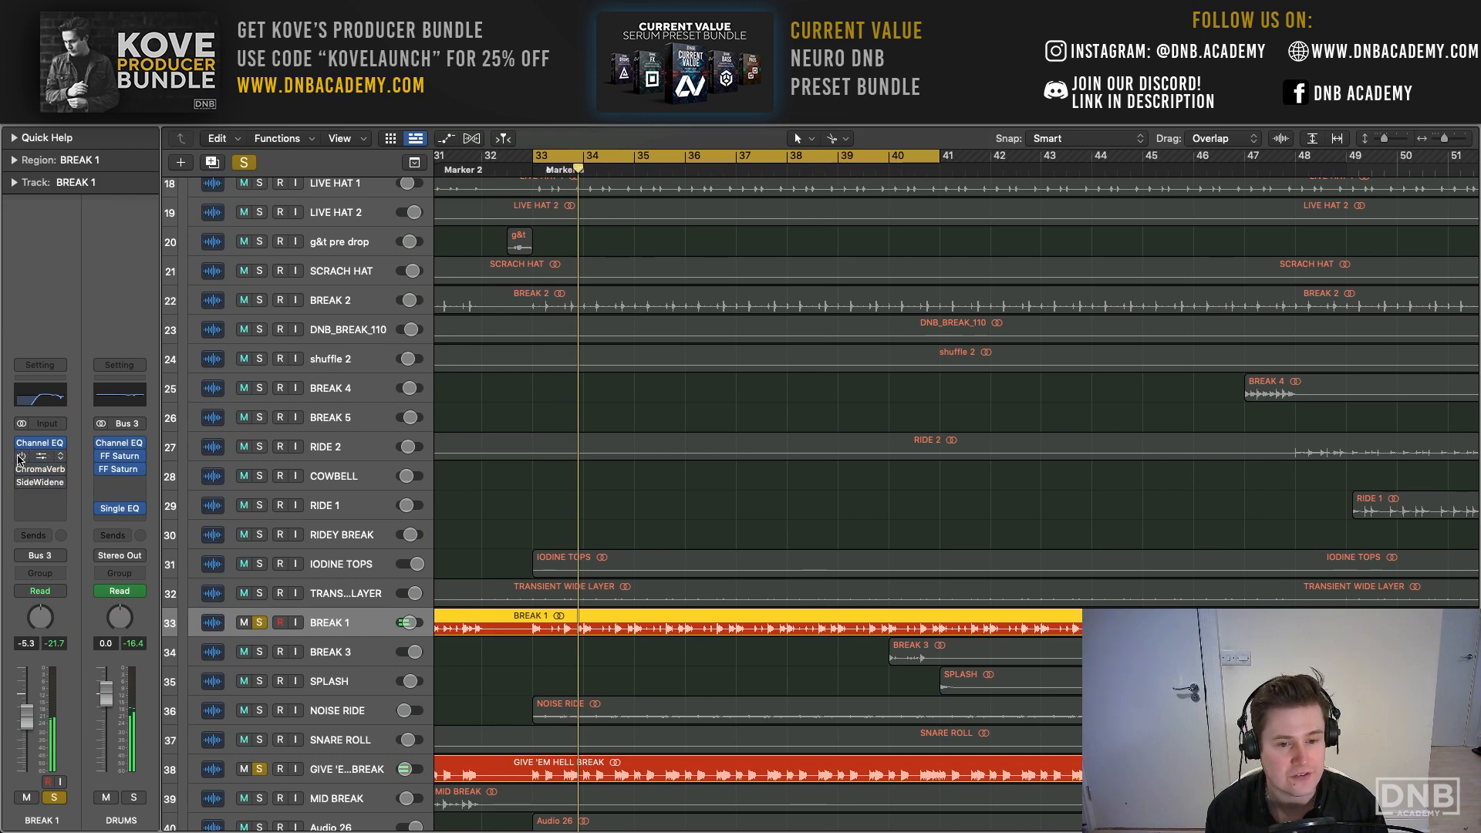
- Compare BREAK 1 with its Overdrive, ChromaVerb and SideWidener effects bypassed and active, and check the Overdrive settings
key("Return")
left_click_drag(20, 483, 21, 457)
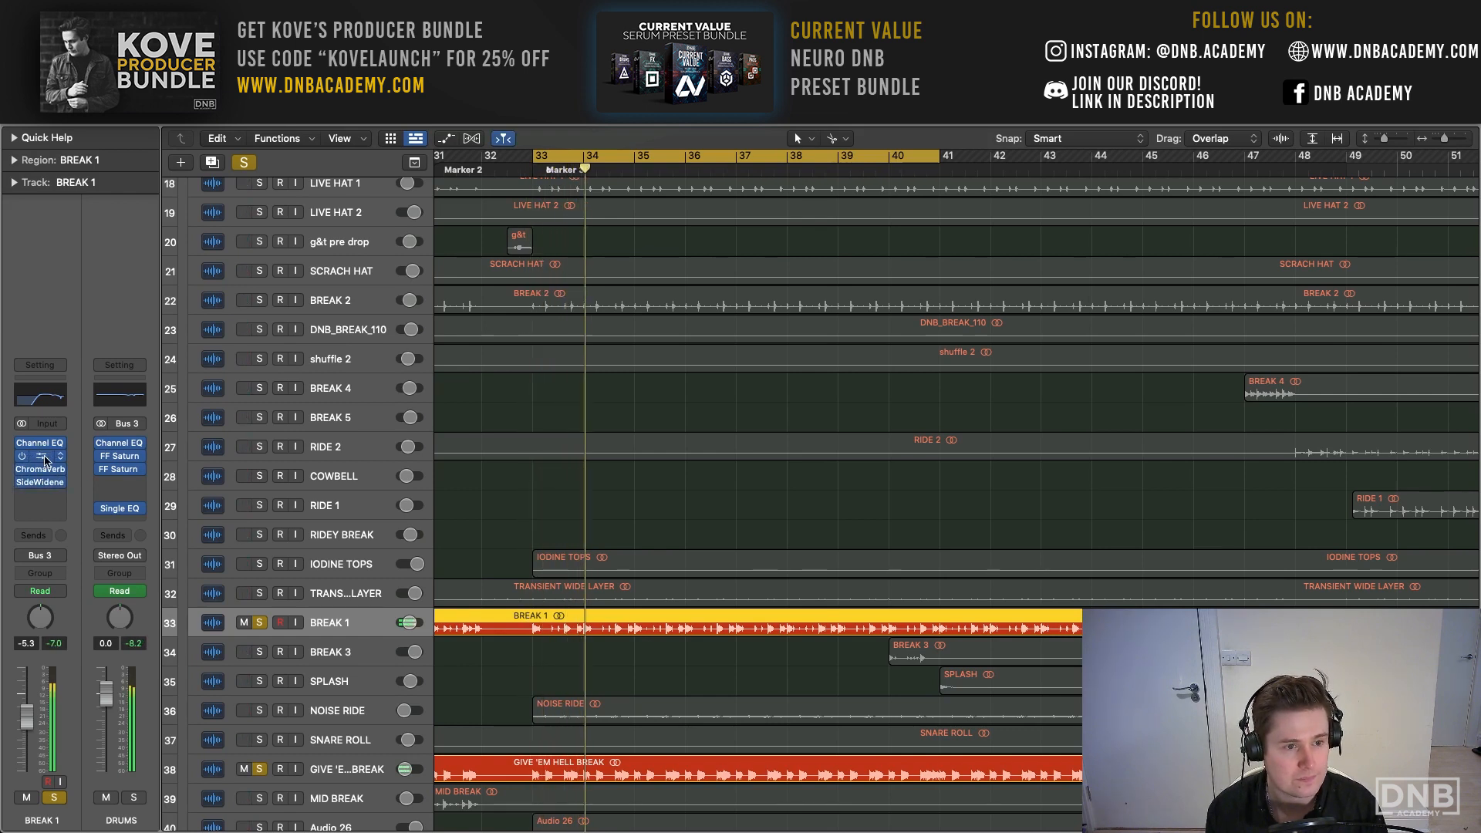
left_click(44, 460)
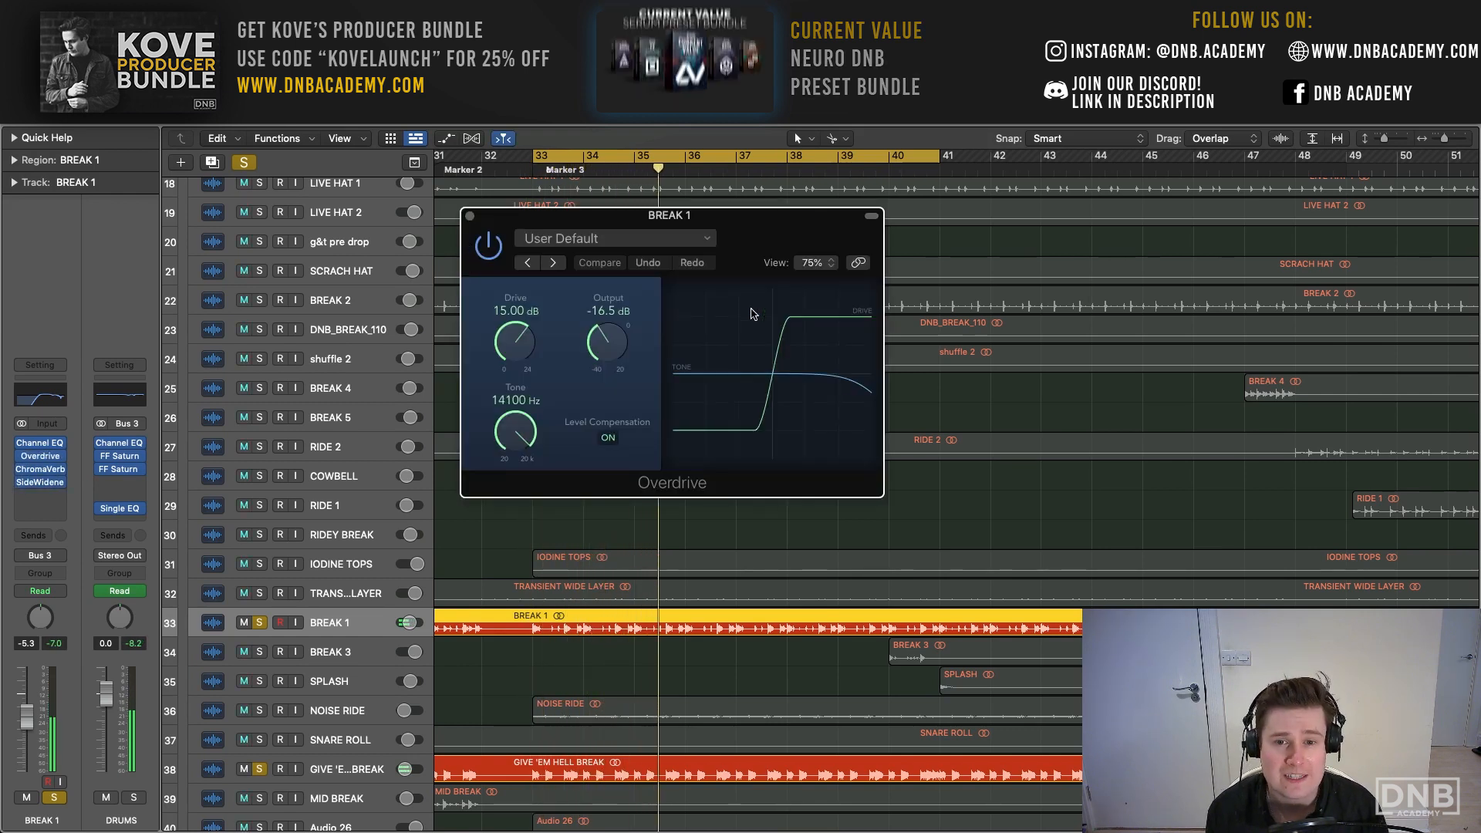
left_click(468, 217)
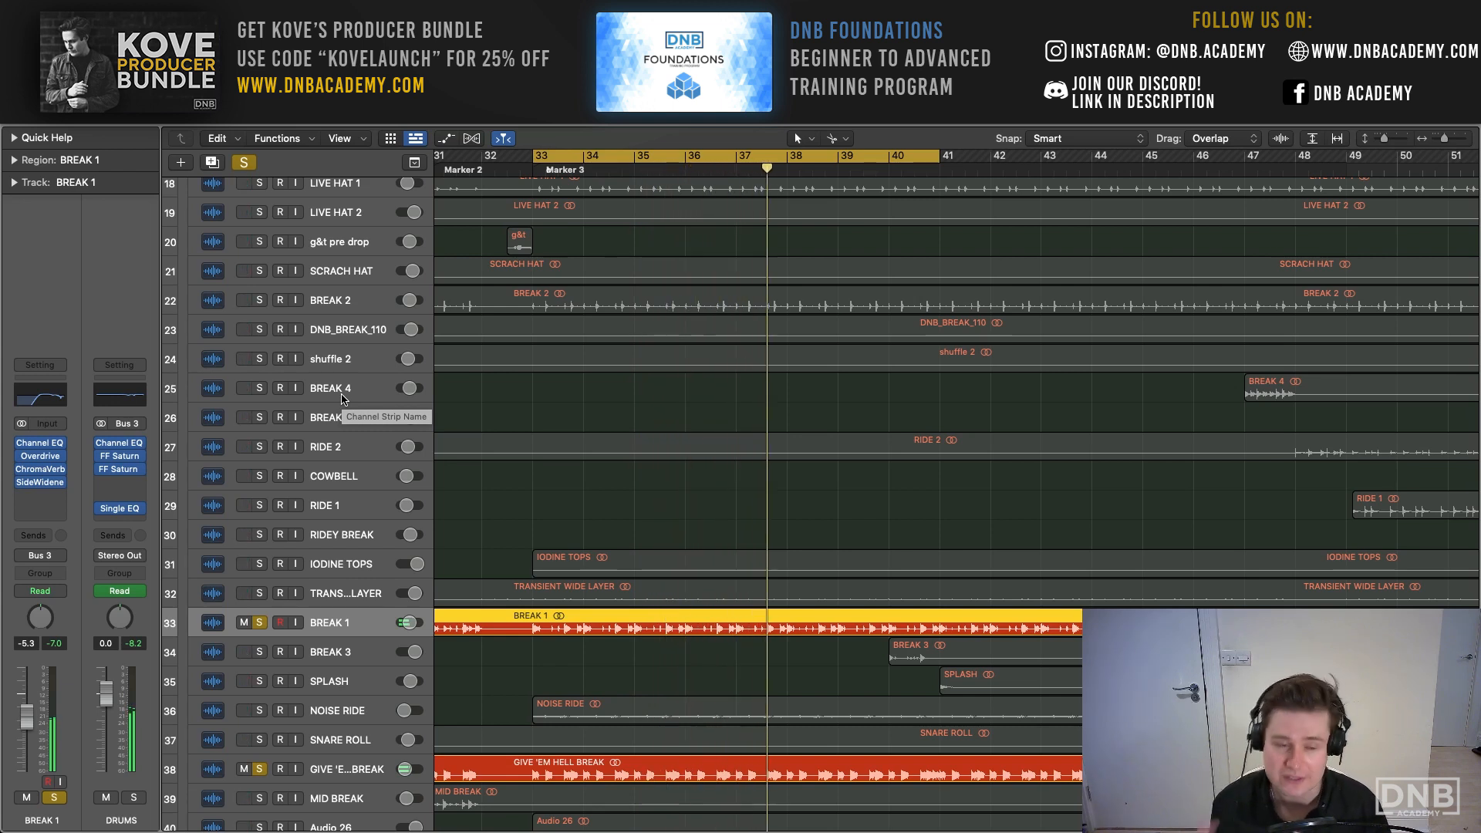
- Examine the room reverb settings in BREAK 1's ChromaVerb, including decay and wet level
left_click(43, 474)
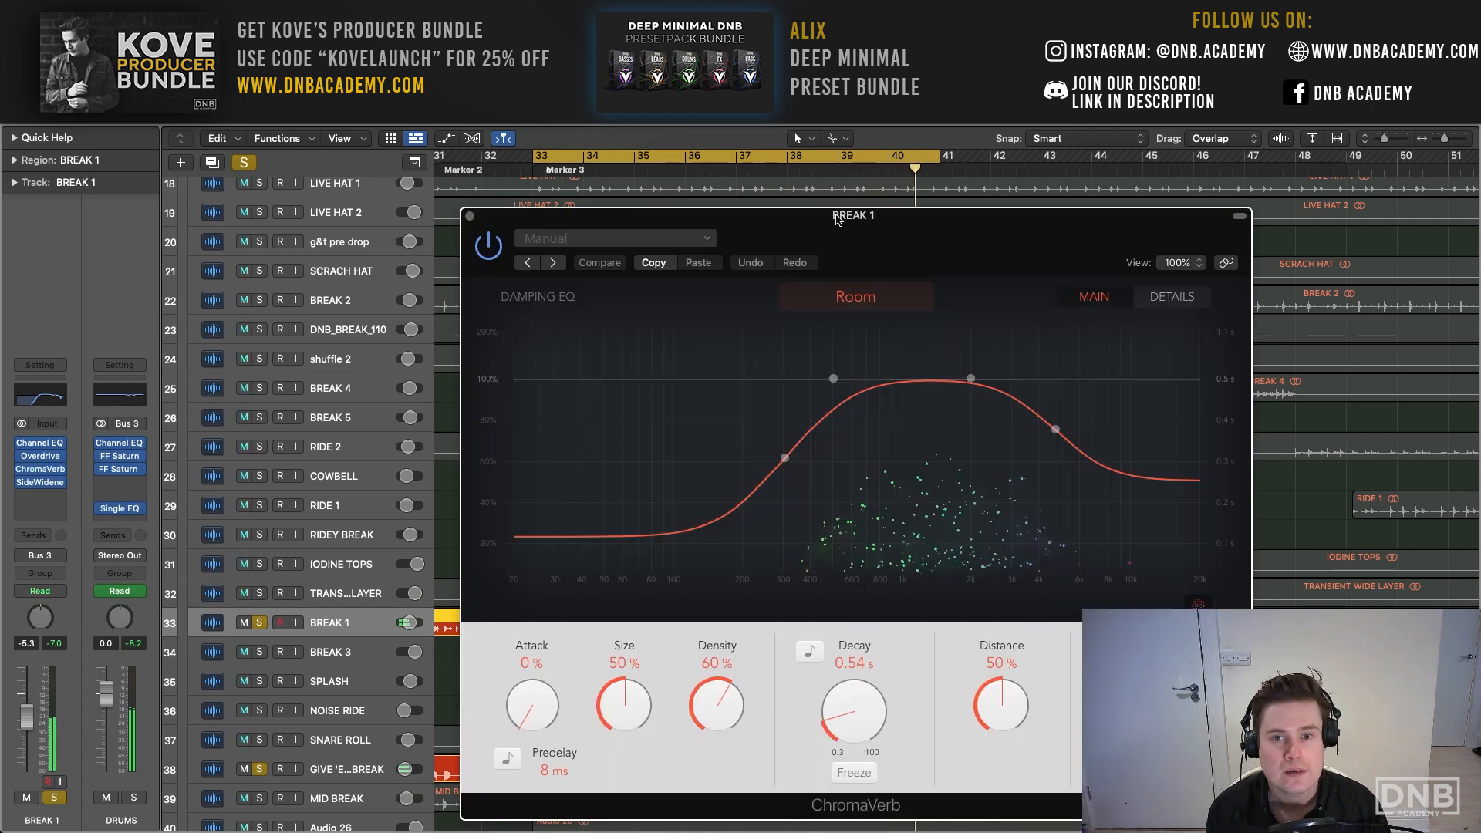
left_click_drag(838, 219, 422, 83)
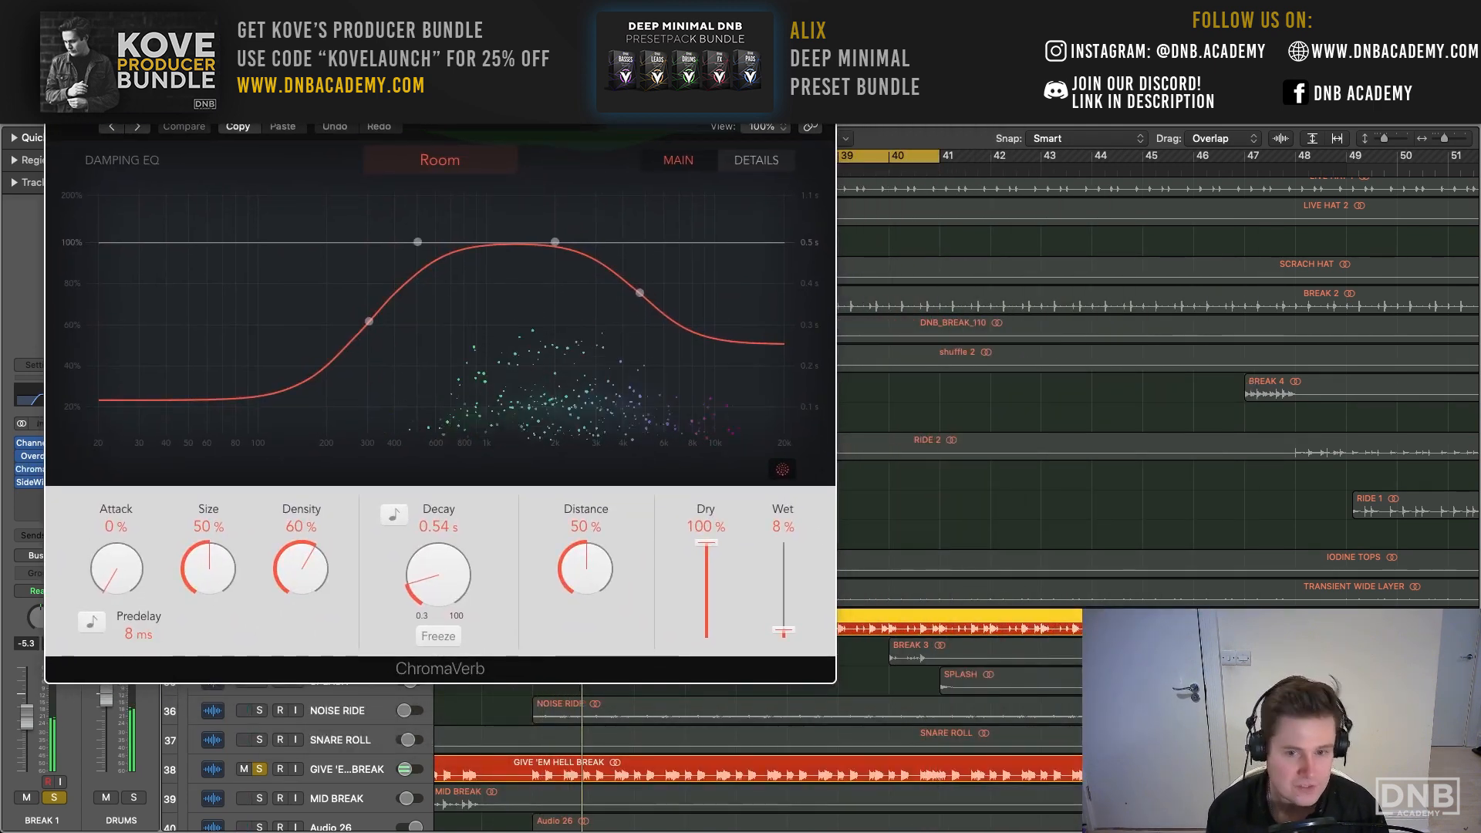
mouse_move(418, 243)
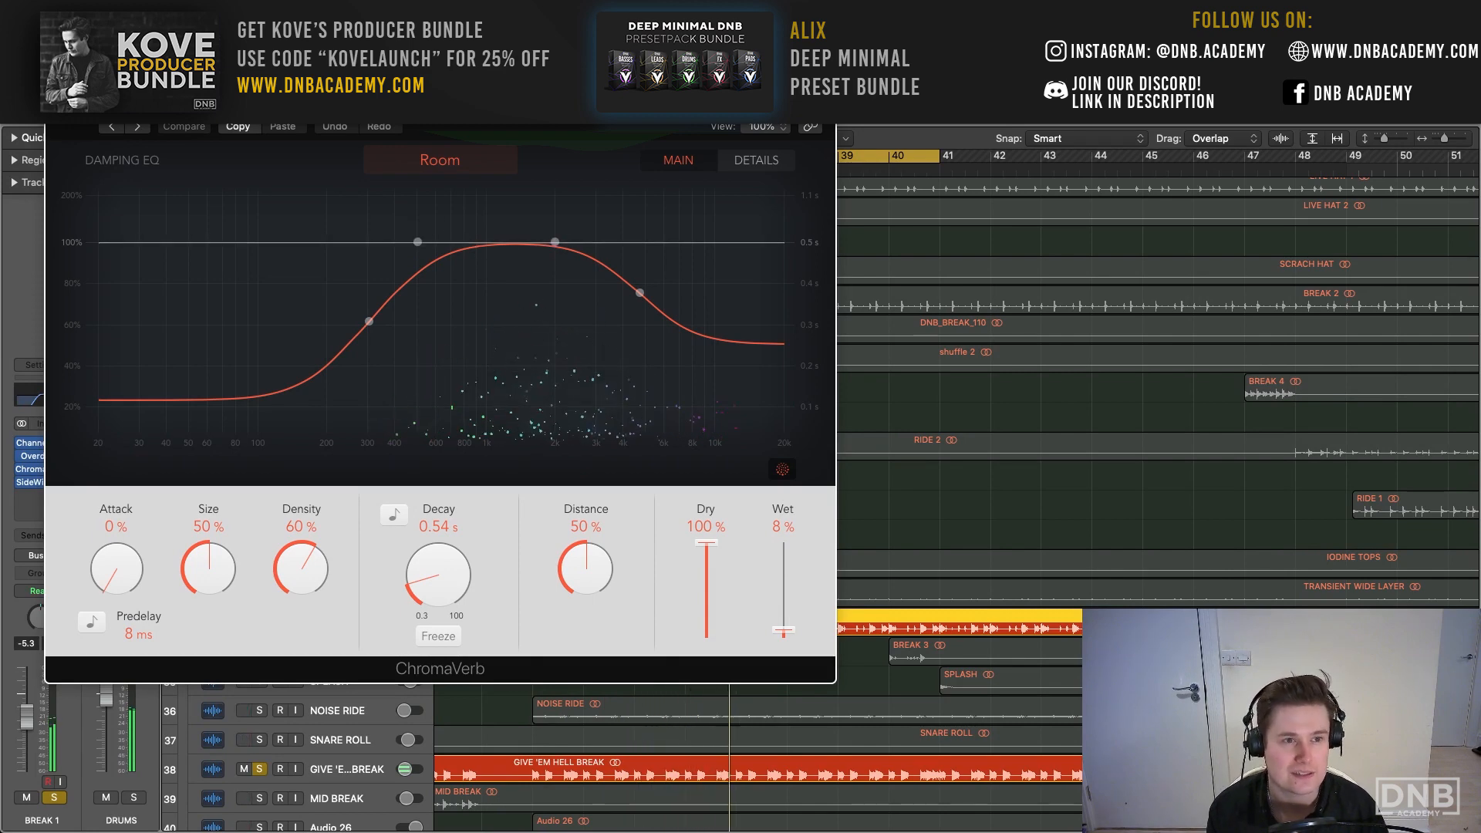
left_click(57, 83)
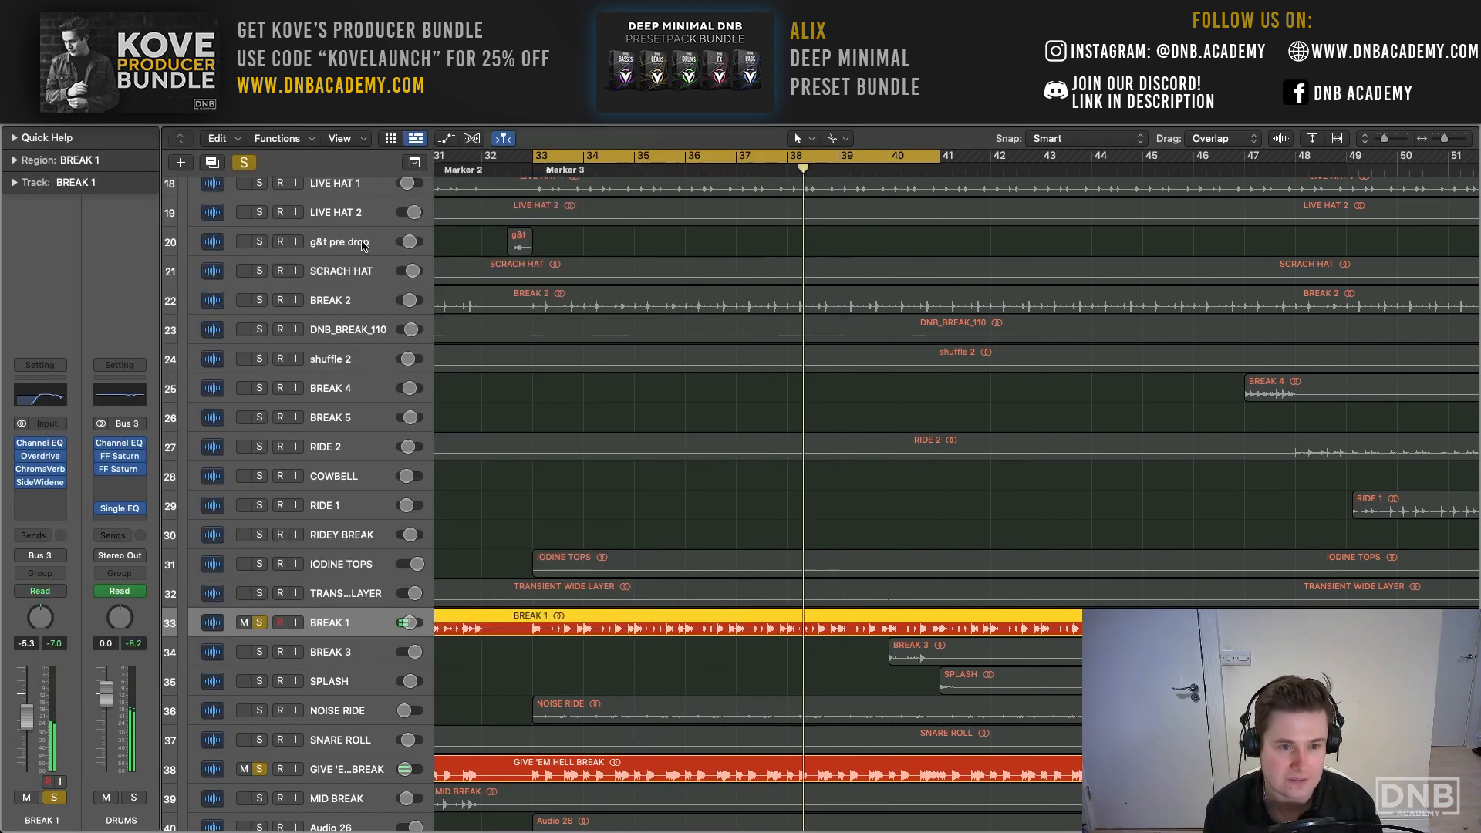
- Add Audio 26 to the soloed breaks, listen to them together and bring up Audio 26's channel strip
scroll(308, 232, "up", 1)
scroll(368, 365, "down", 3)
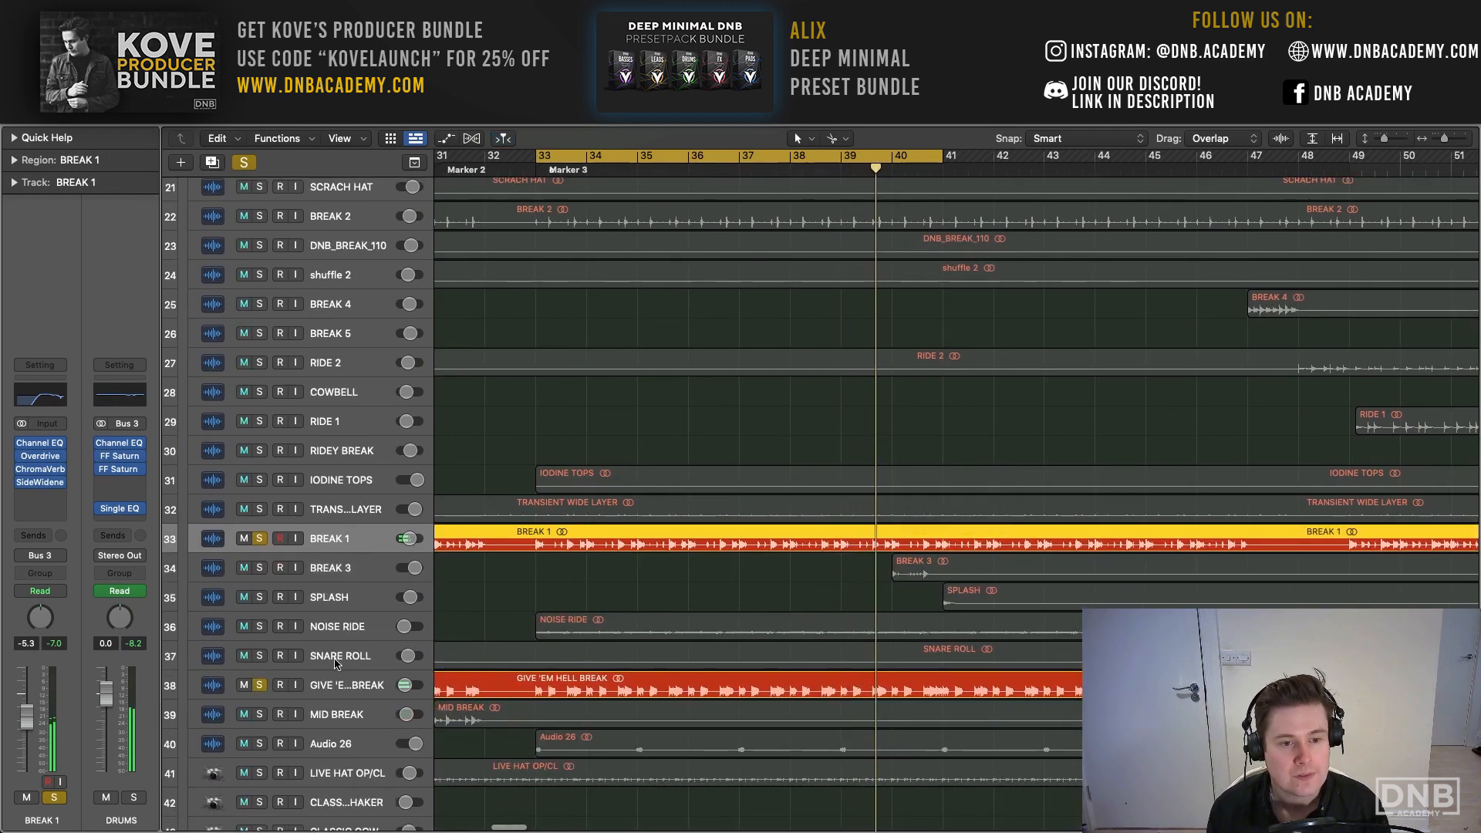
left_click(261, 744)
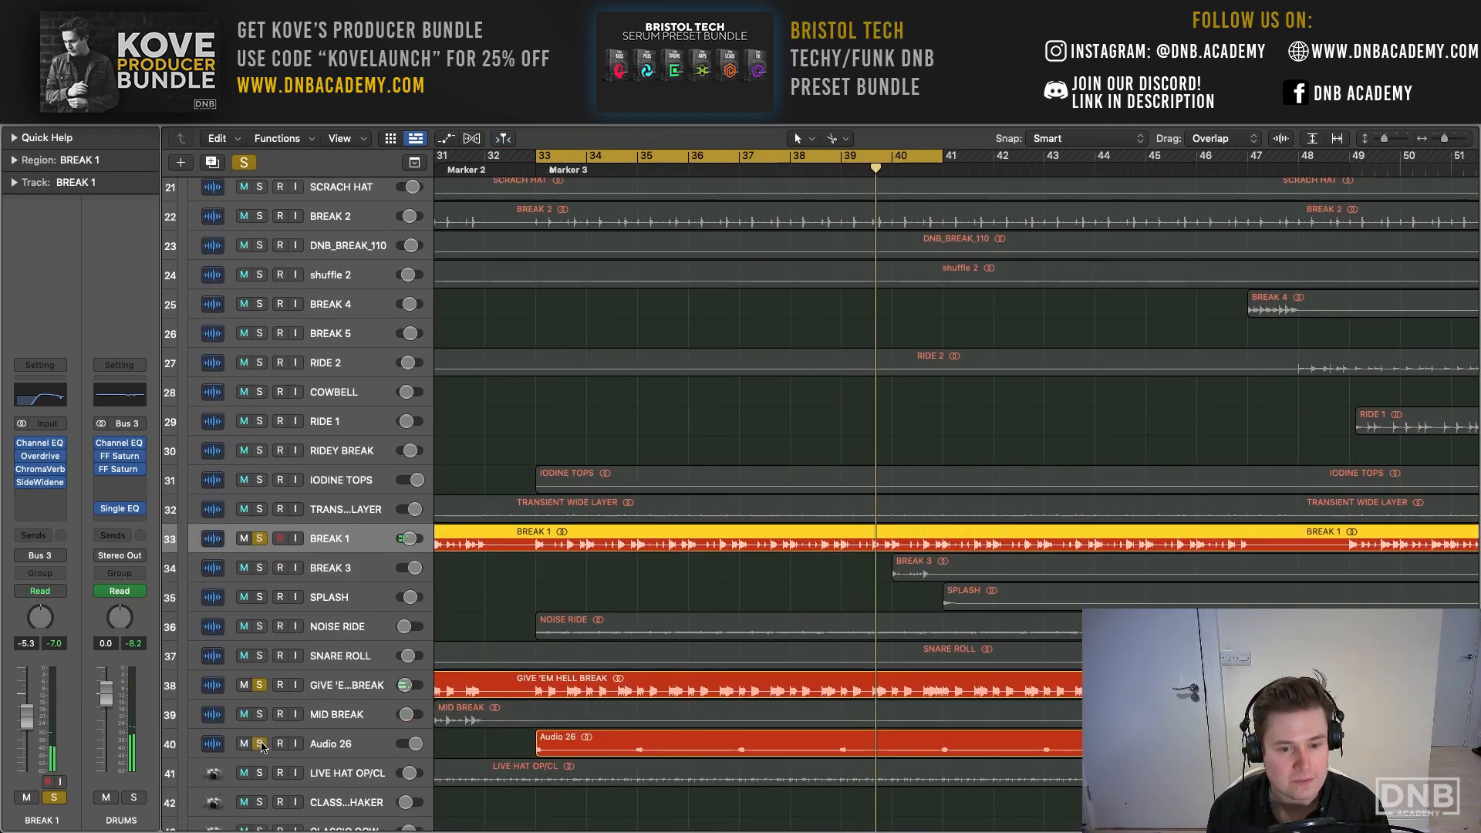
key("space")
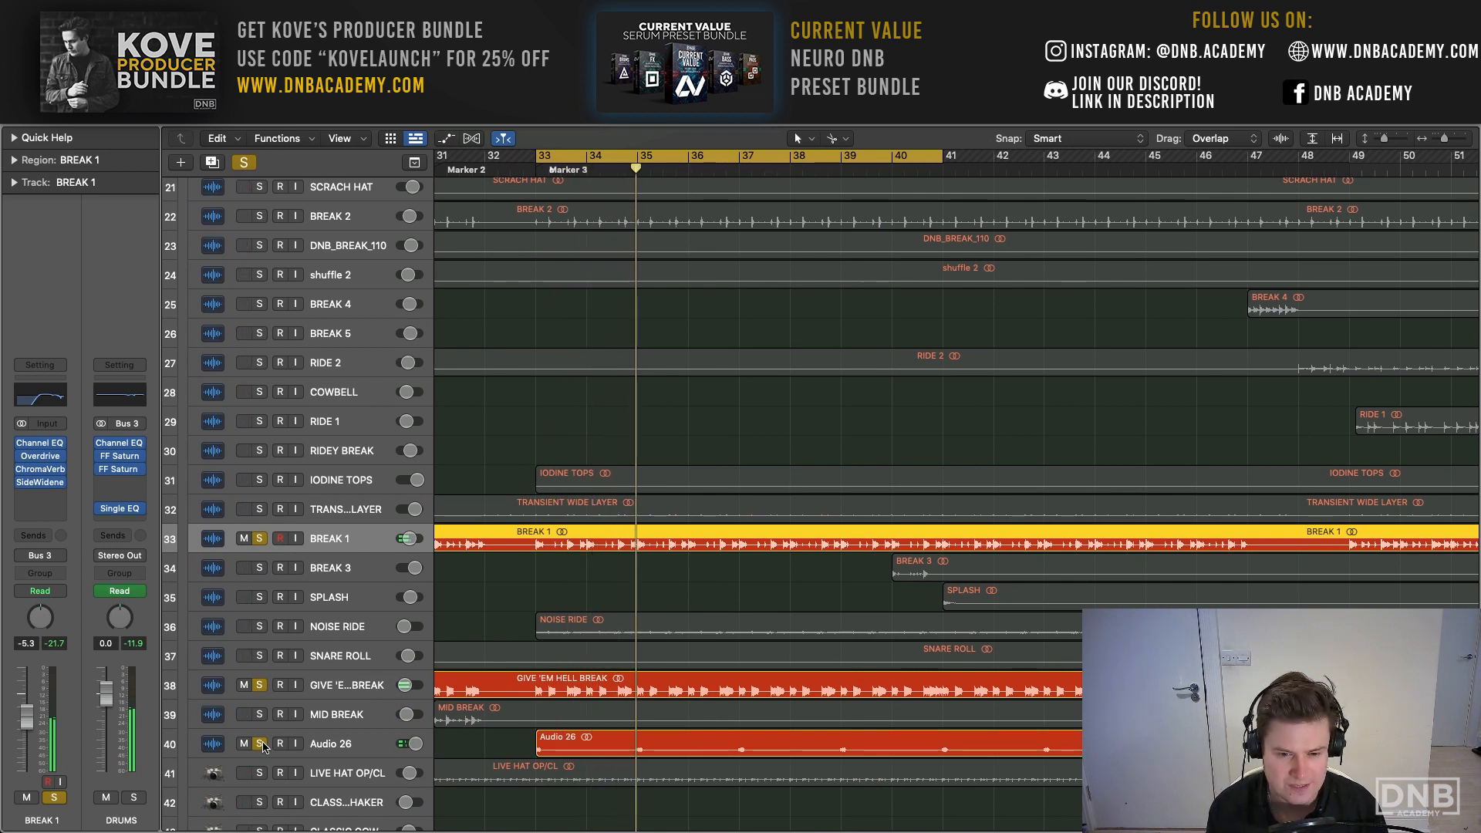
left_click(362, 745)
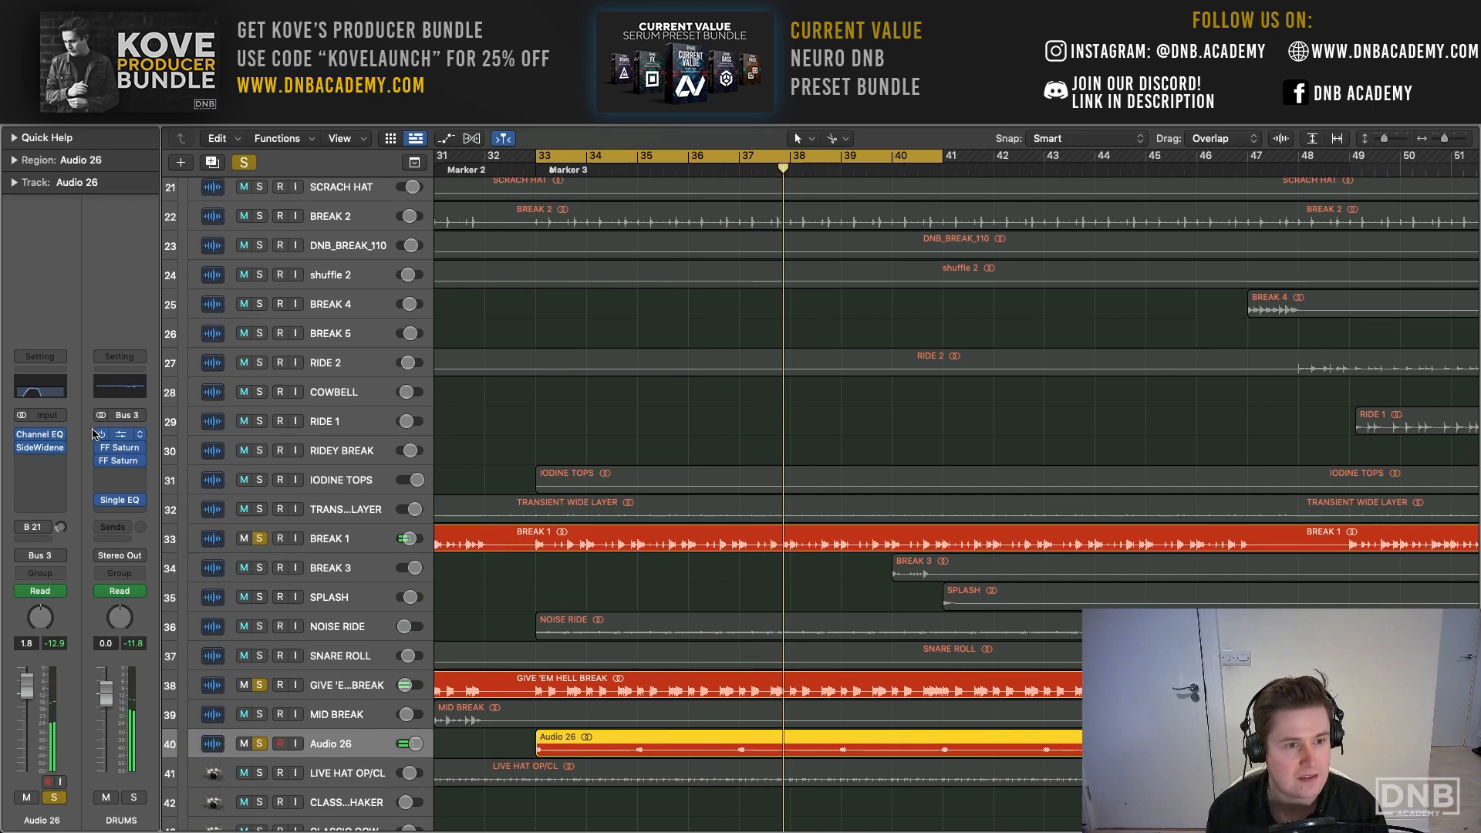
- Turn on the analyzer in Audio 26's Channel EQ and review its low-cut and high-cut filtering
left_click(51, 395)
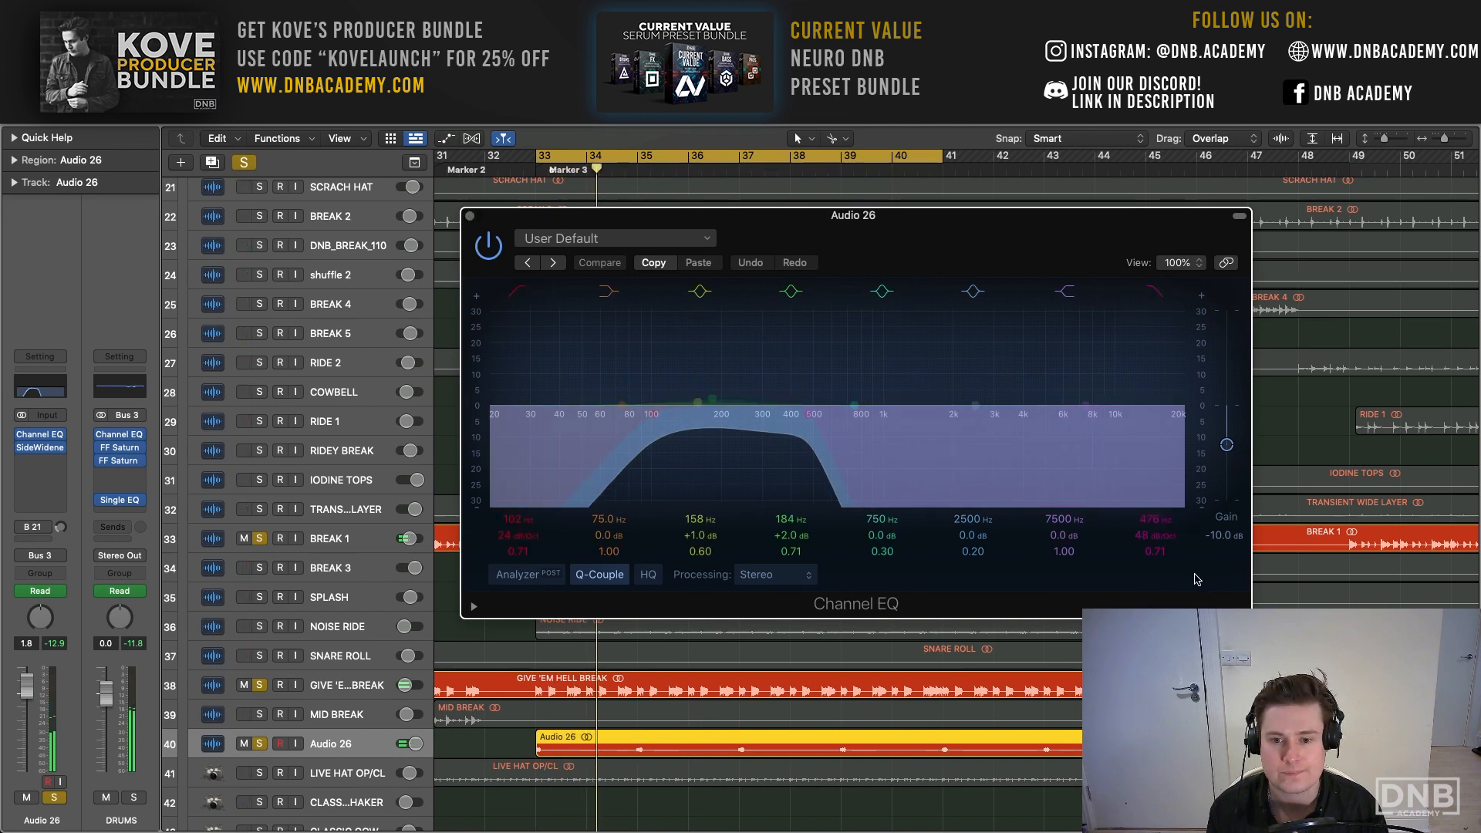
left_click(483, 252)
left_click(505, 576)
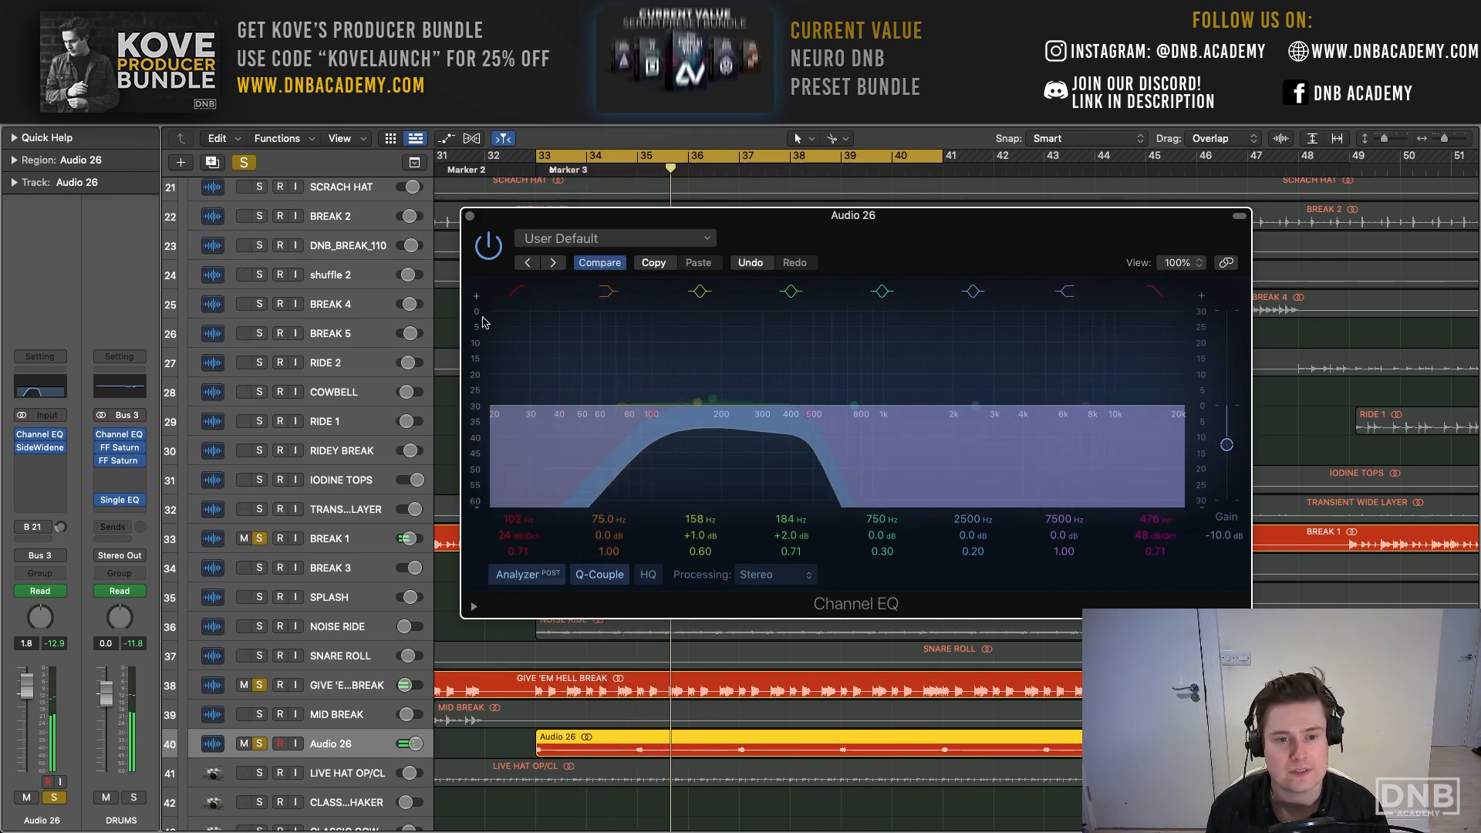
left_click_drag(519, 220, 404, 165)
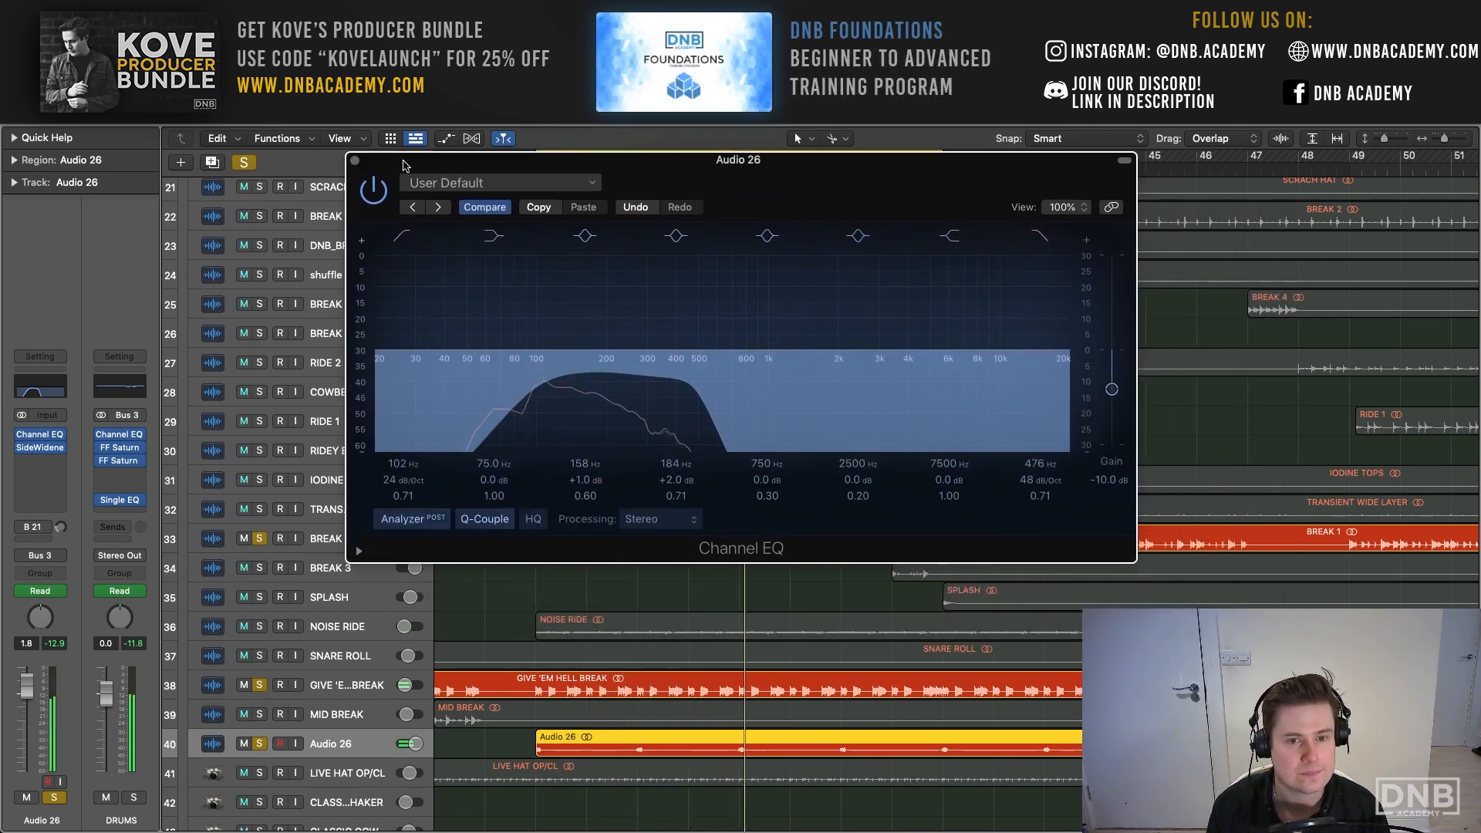
left_click(355, 160)
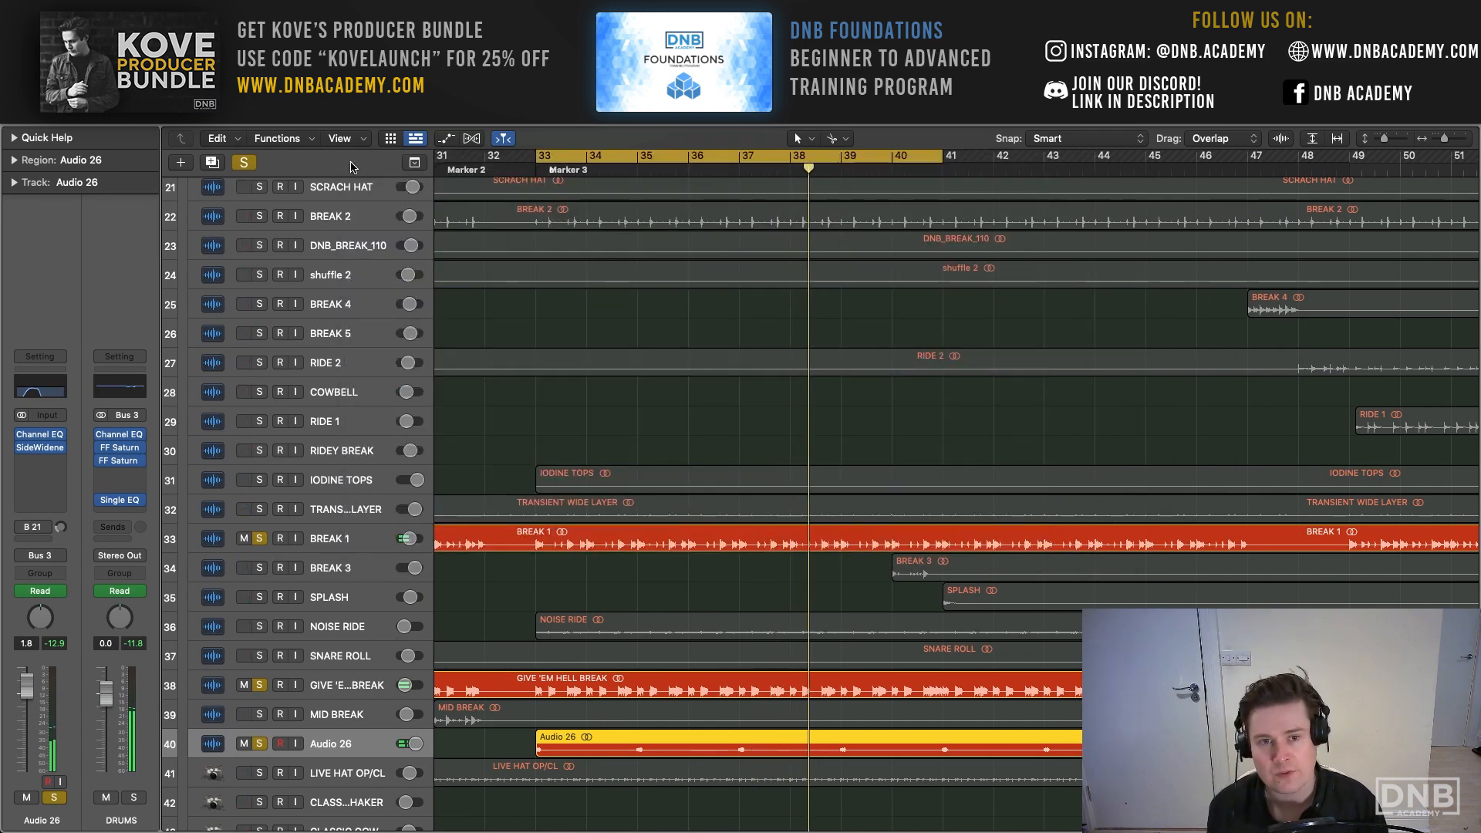
- Add LIVE HAT OP/CL to the soloed break layers and play them together
scroll(501, 305, "up", 1)
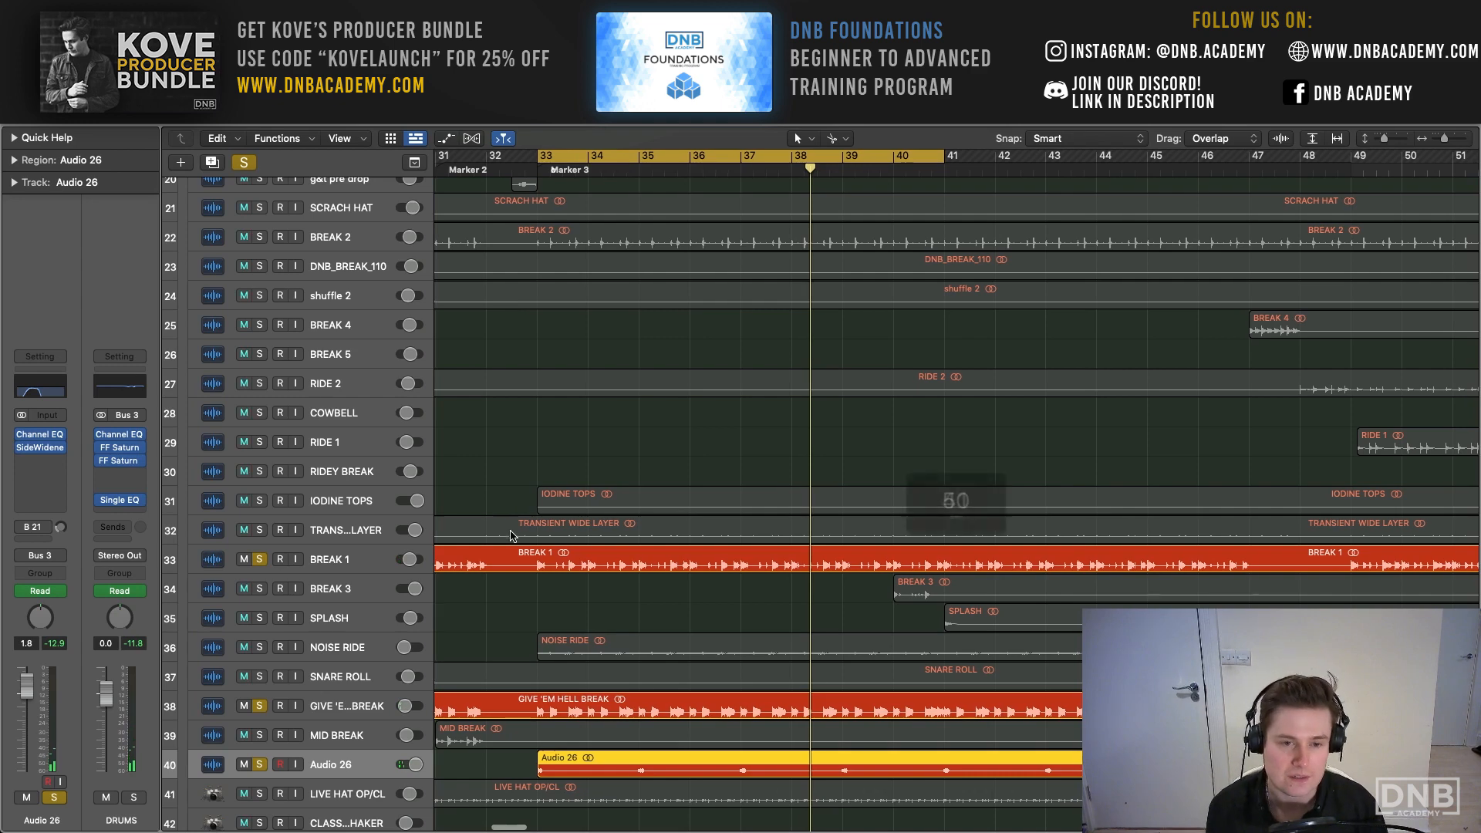
scroll(513, 432, "down", 3)
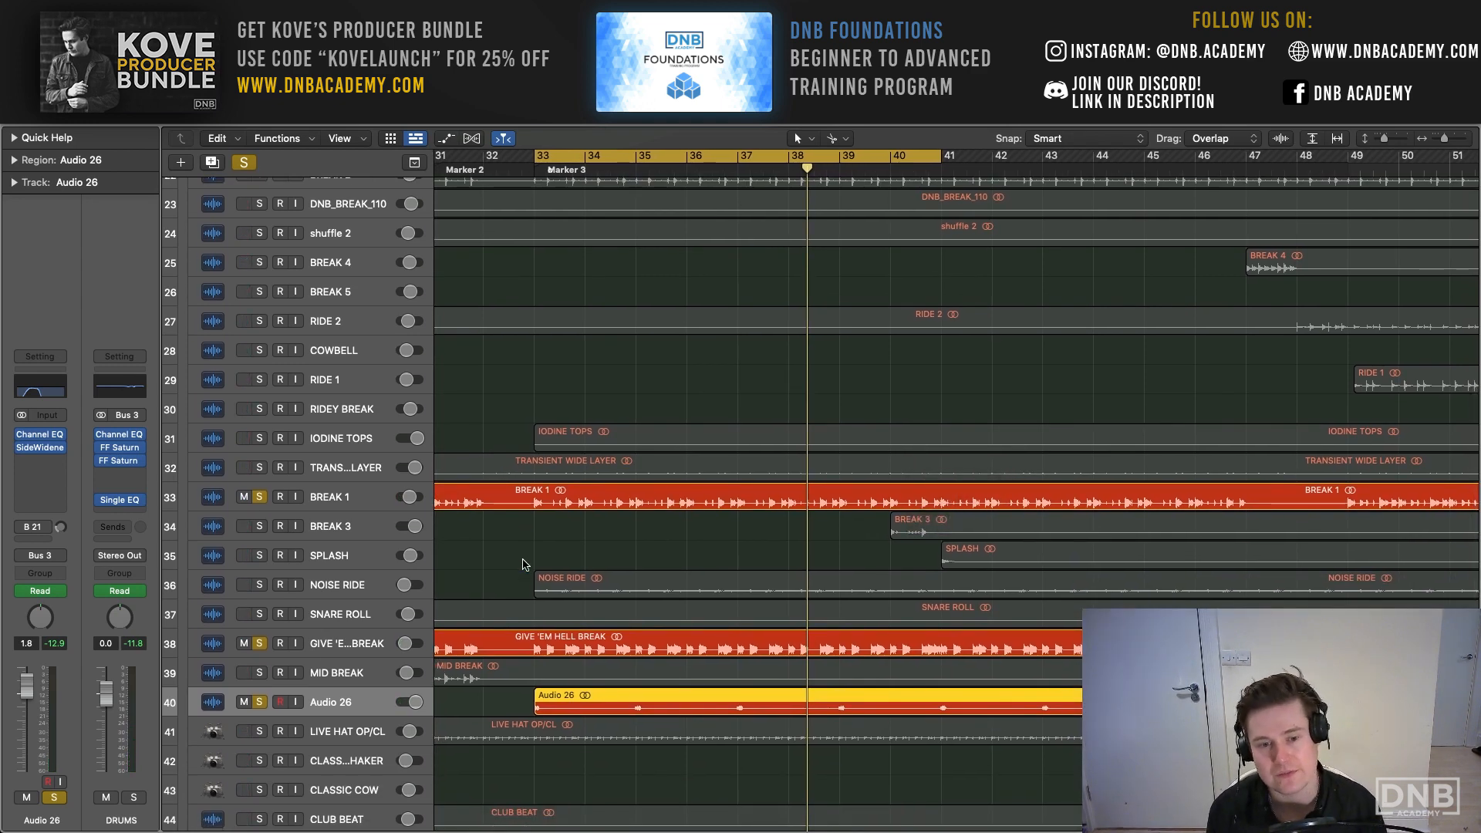
scroll(453, 694, "down", 3)
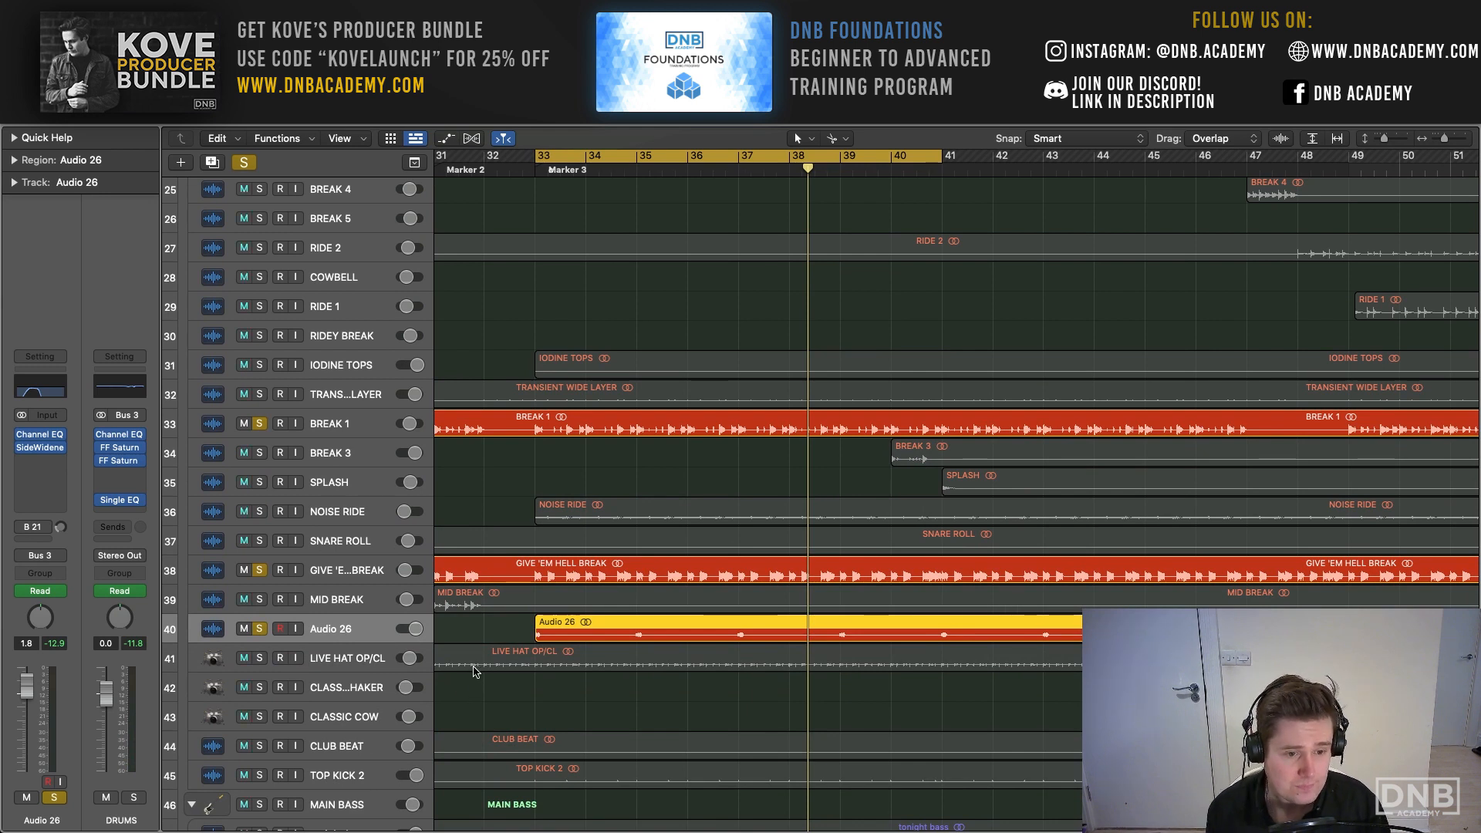
left_click(260, 658)
key("space")
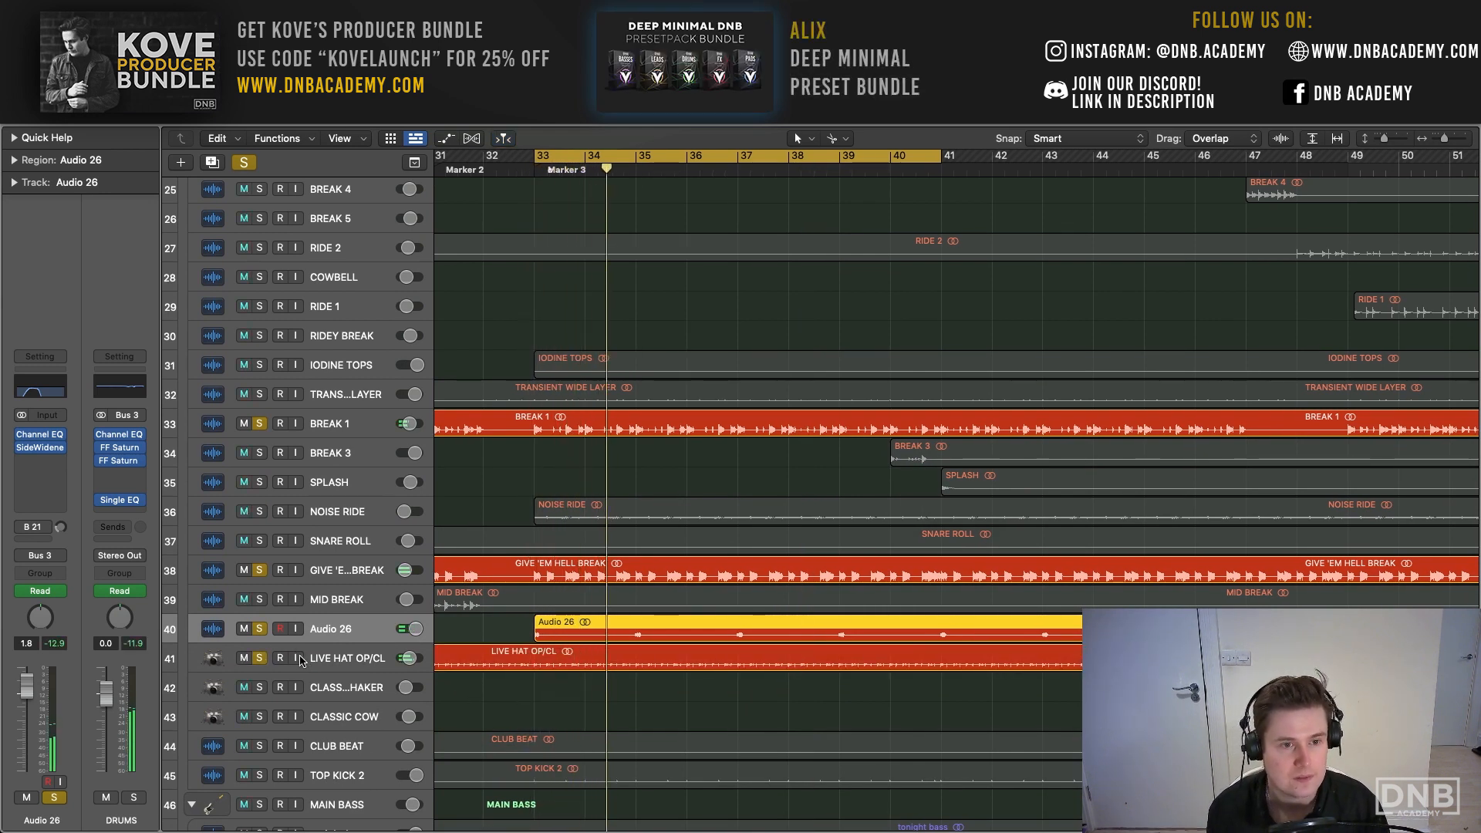
- Solo only LIVE HAT OP/CL and check the settings of its Sample Delay
left_click(244, 162)
left_click(258, 658)
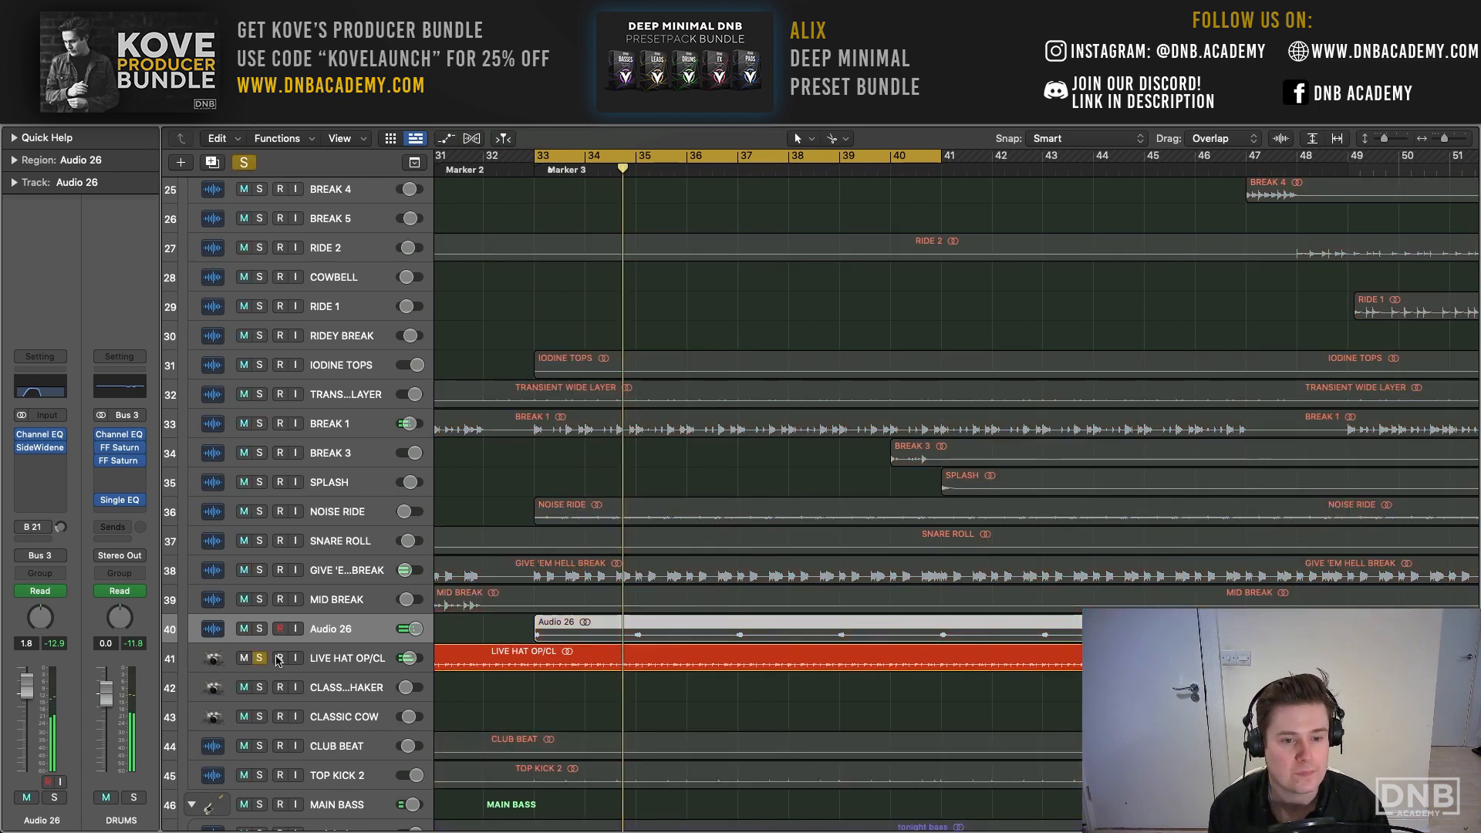
left_click(330, 654)
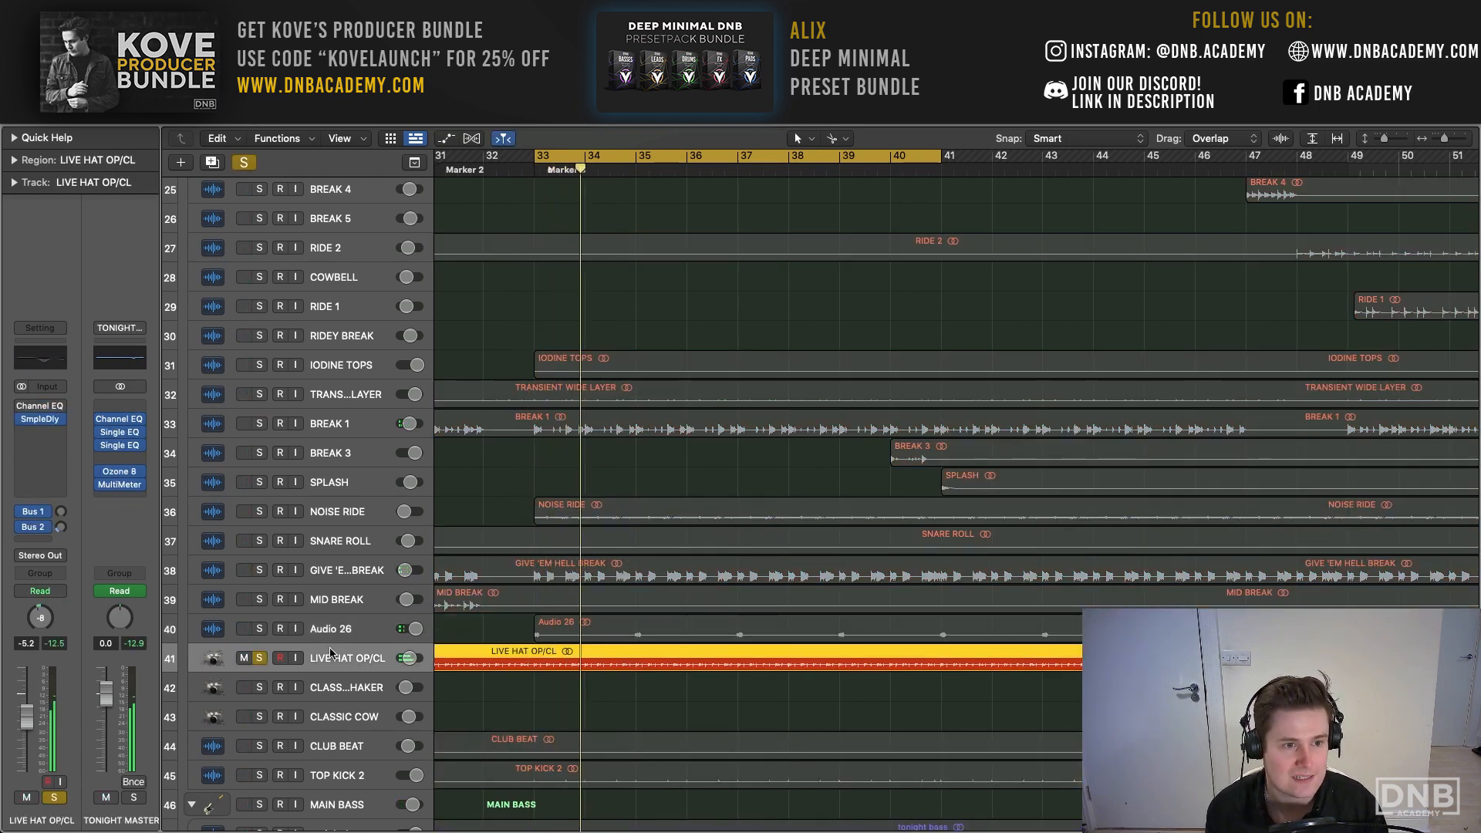
left_click(43, 421)
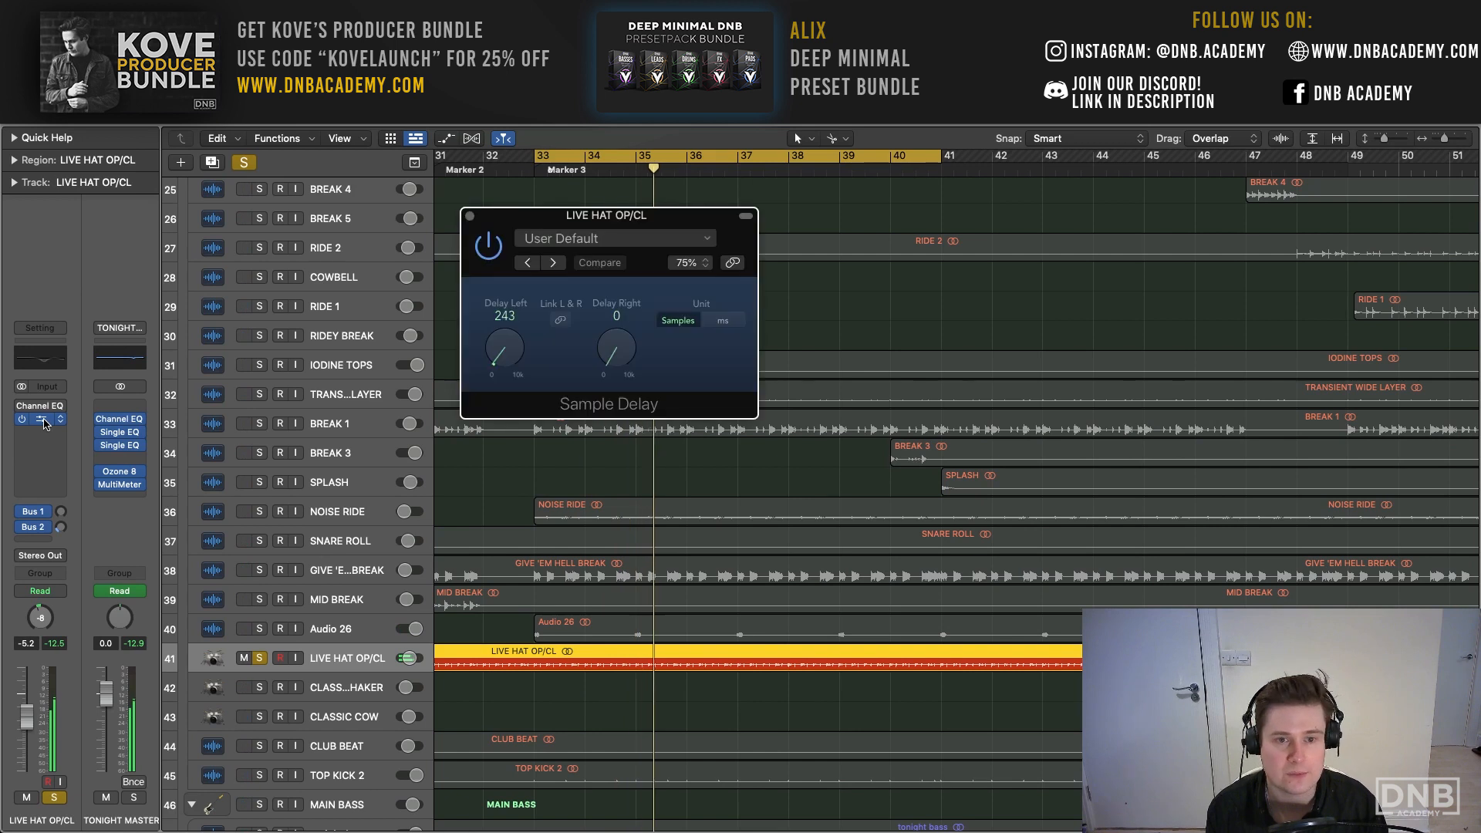
left_click(470, 217)
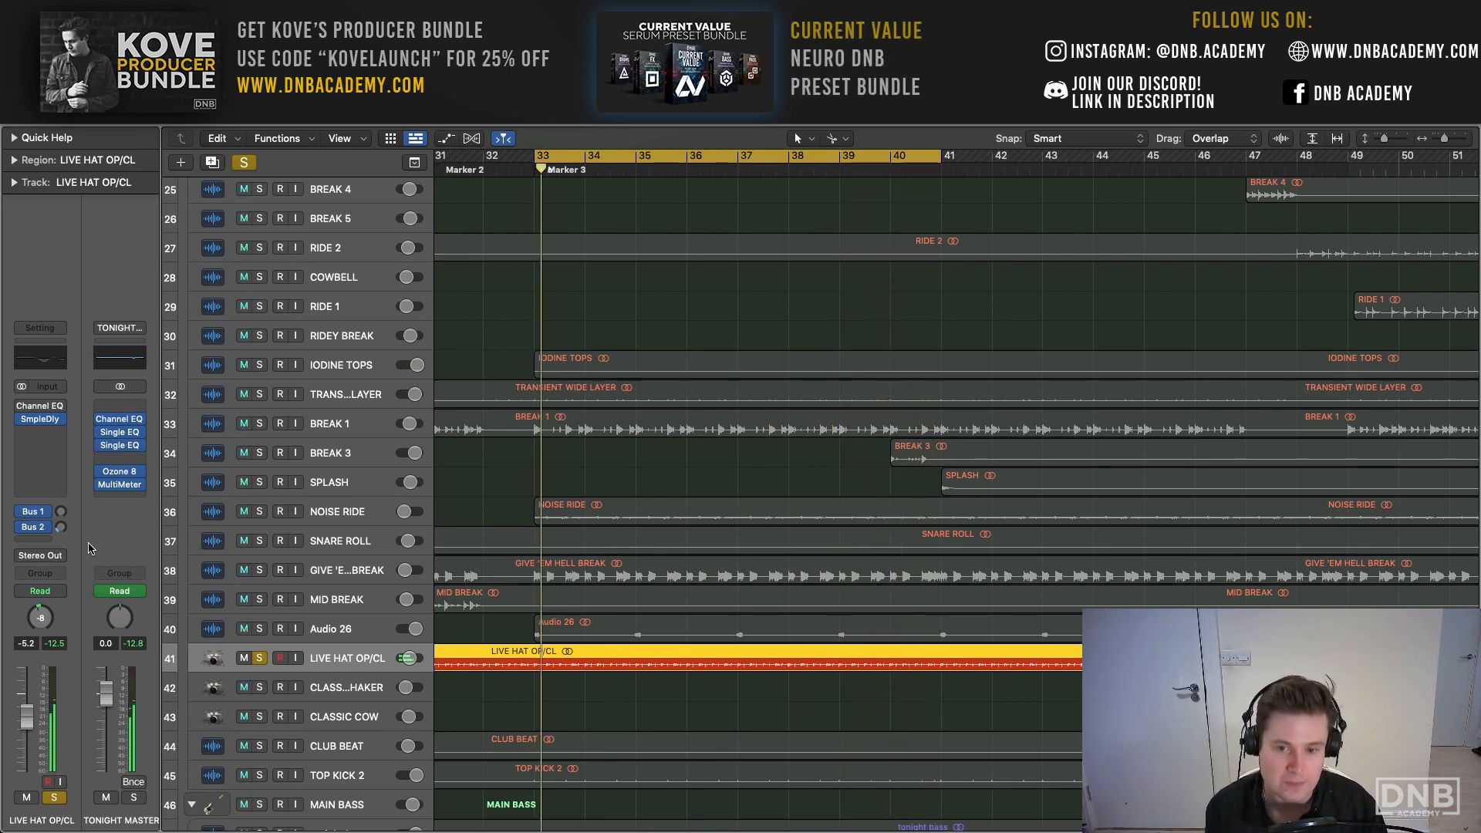
- Turn off the solo on LIVE HAT OP/CL and return to the kick, snare and hat tracks
left_click(261, 658)
scroll(414, 619, "up", 1)
scroll(414, 619, "up", 10)
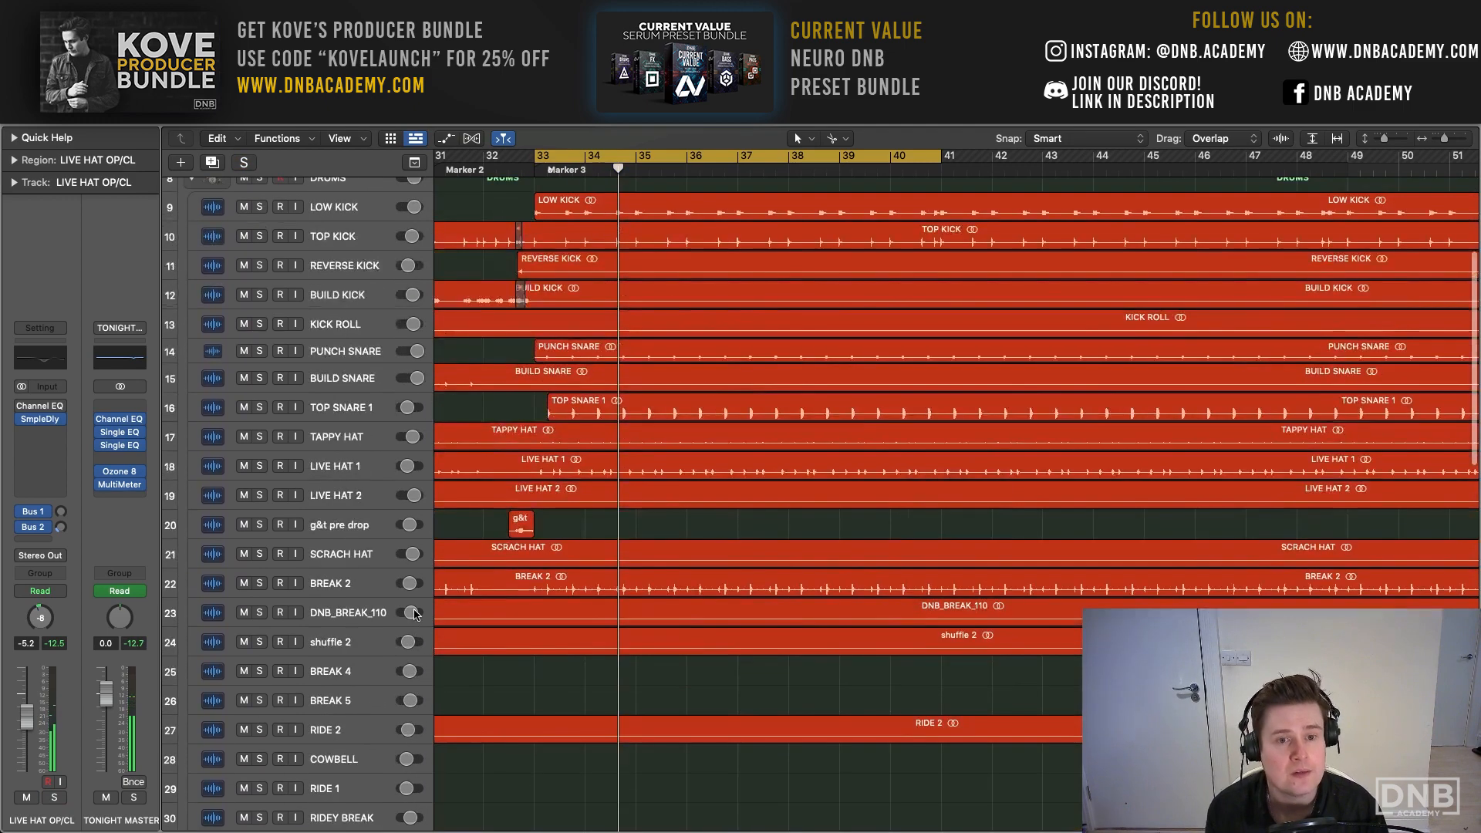
- Solo the DRUMS stack and play all of its layers together
scroll(414, 609, "down", 5)
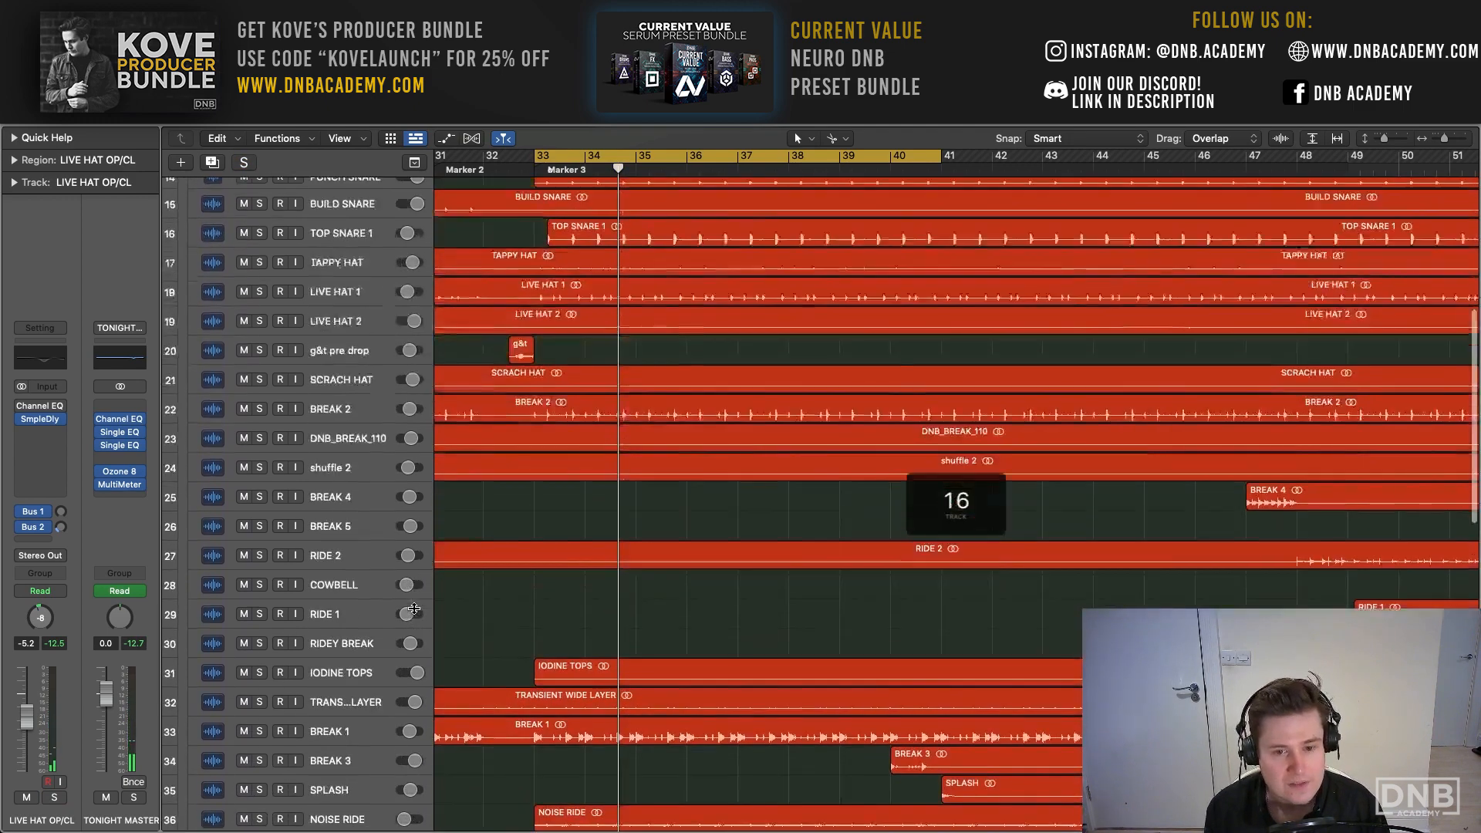
scroll(414, 610, "up", 5)
left_click(260, 263)
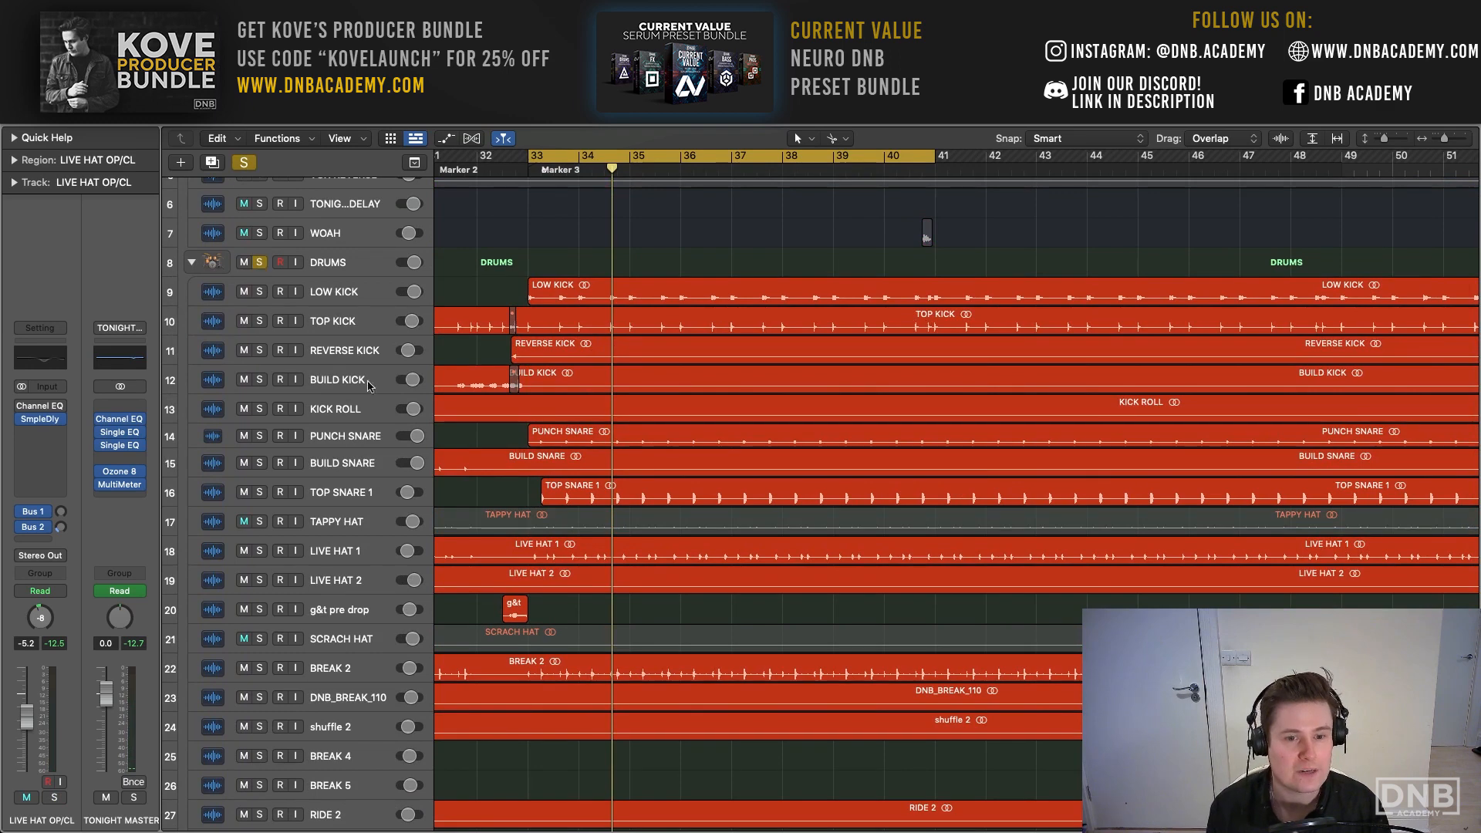
key("space")
scroll(523, 594, "down", 4)
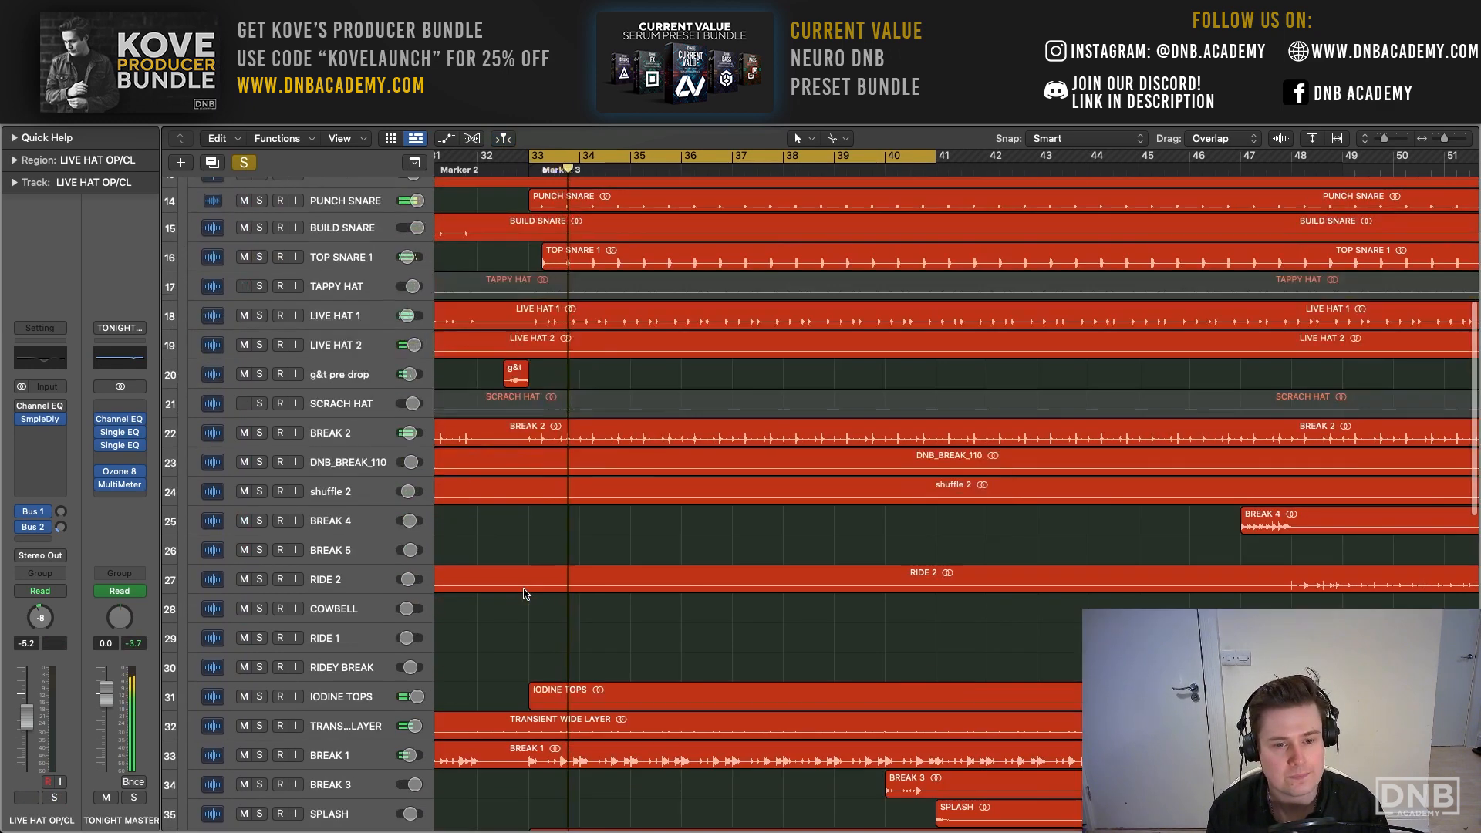
- Mute BREAK 2, BREAK 1 and GIVE 'EM HELL BREAK to hear the drums without these breaks
left_click(243, 433)
scroll(254, 601, "down", 5)
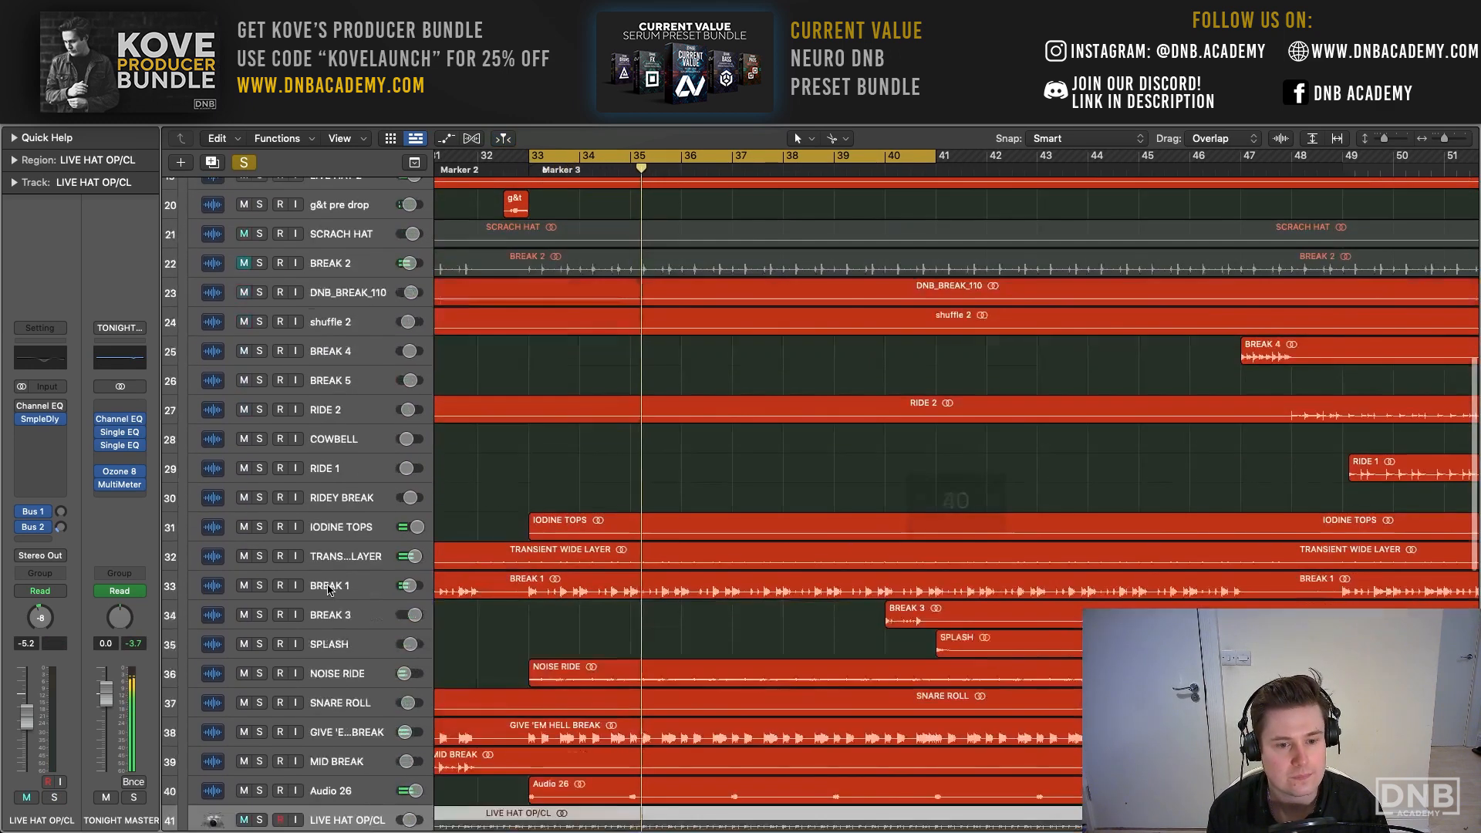
left_click(244, 589)
left_click(243, 736)
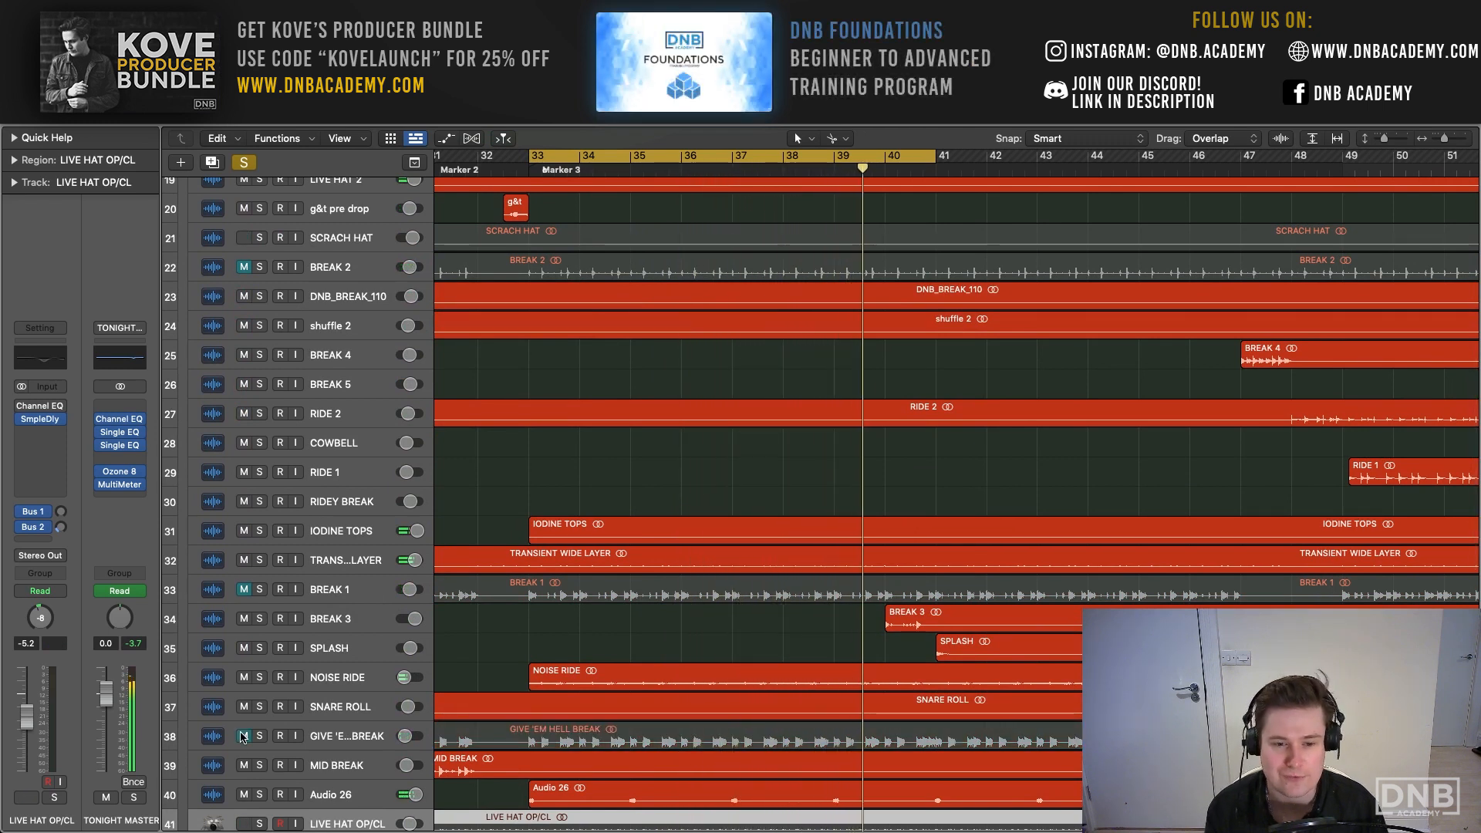
- Unmute GIVE 'EM HELL BREAK, BREAK 1 and BREAK 2 and clear the solo on DRUMS
left_click(244, 735)
left_click(243, 589)
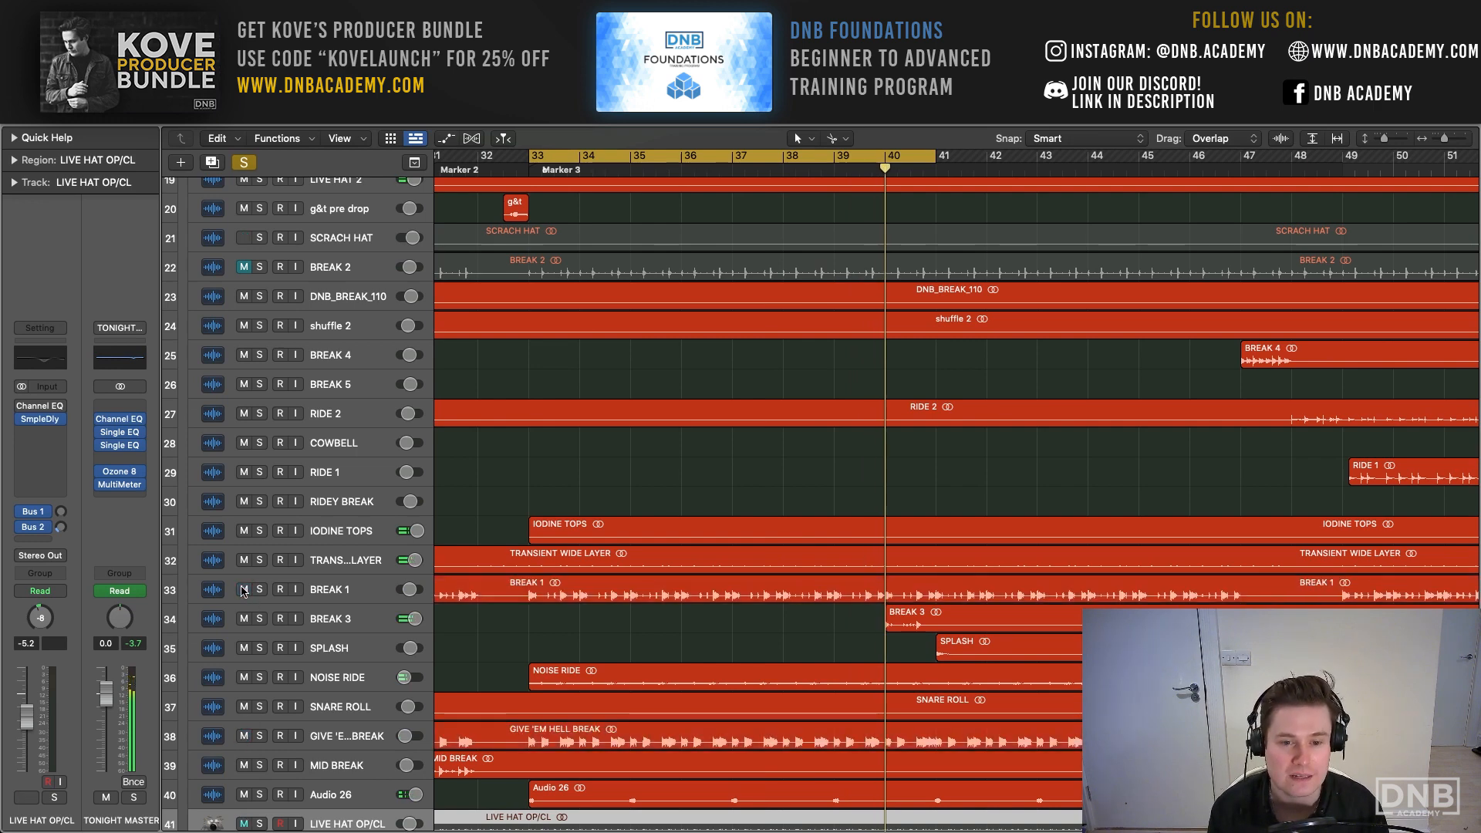
scroll(244, 591, "up", 4)
left_click(245, 398)
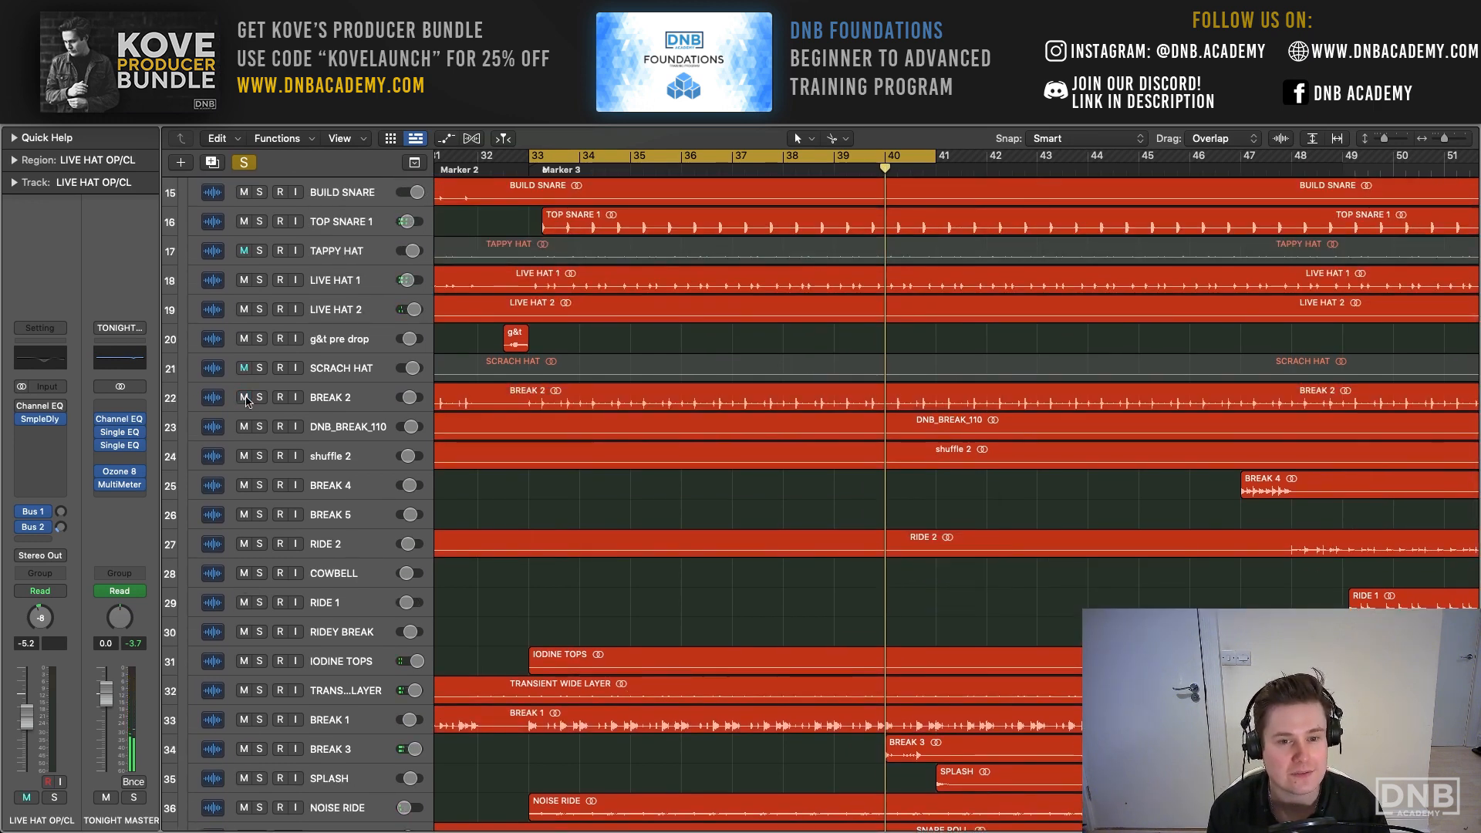
scroll(537, 553, "up", 8)
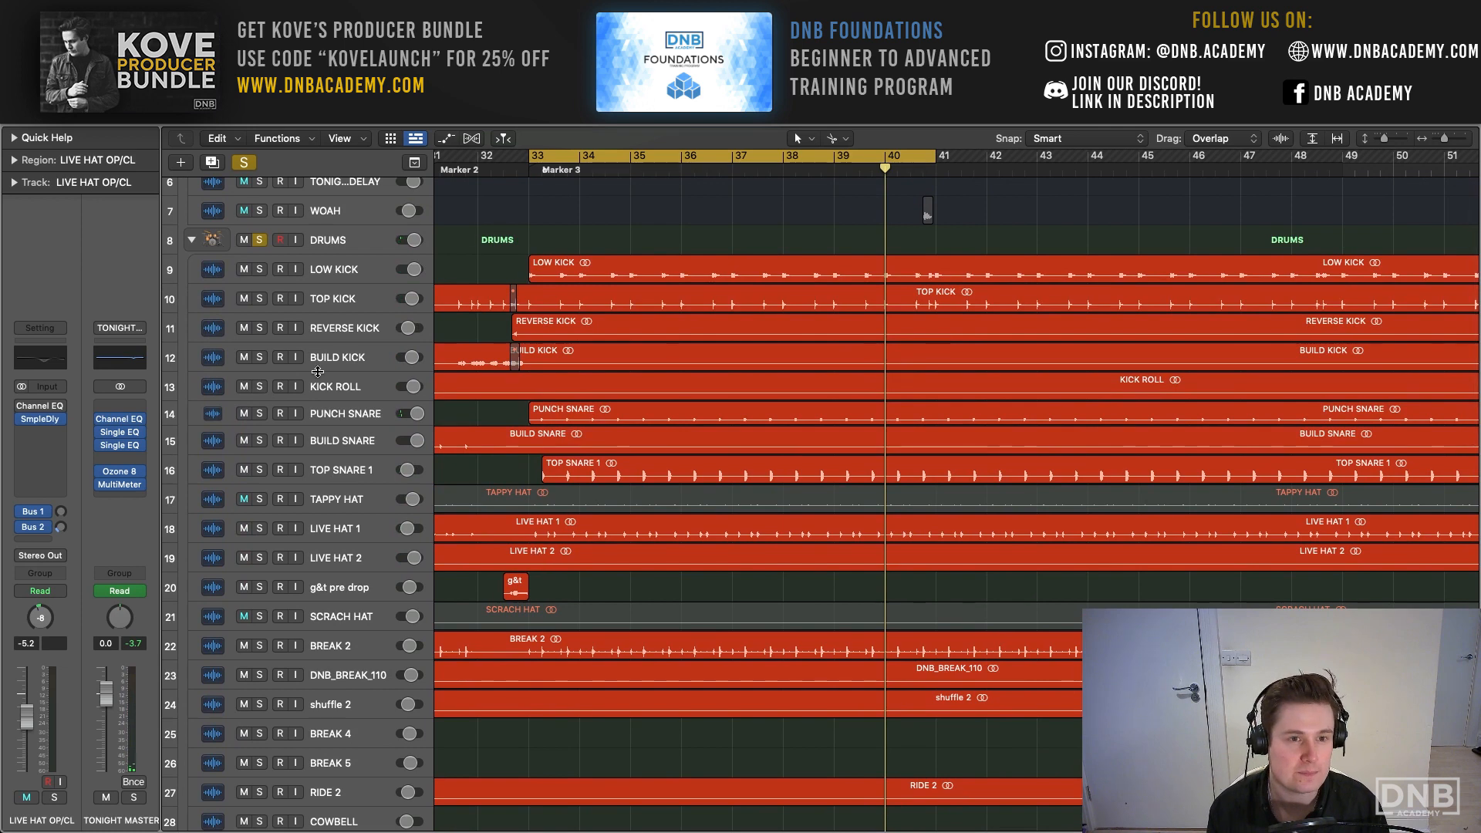
left_click(244, 162)
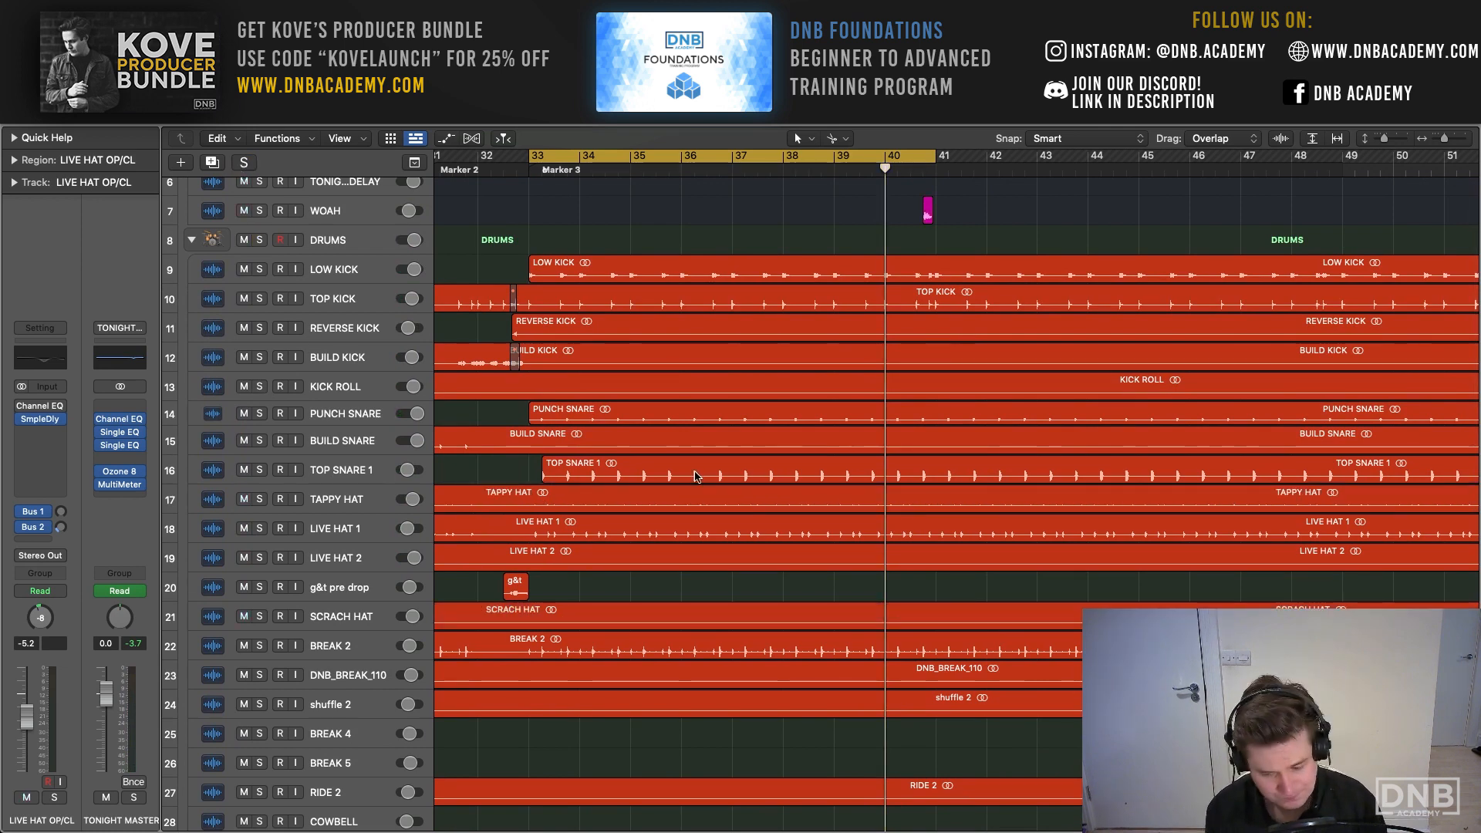
- Recall the solo on the DRUMS stack and play it while looking over the break and hat layers
scroll(695, 476, "down", 1)
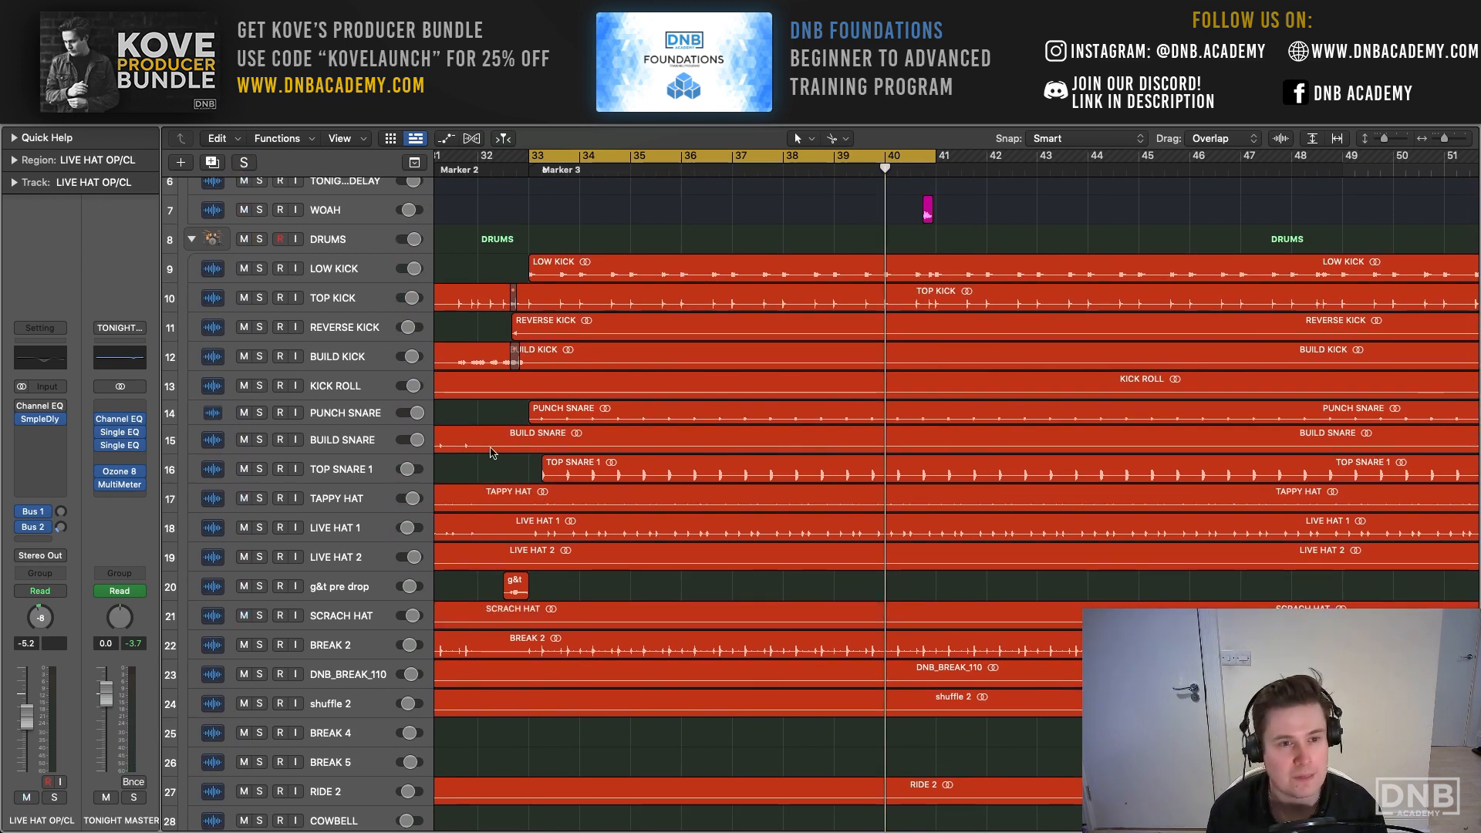
scroll(494, 453, "down", 1)
key("ctrl+s")
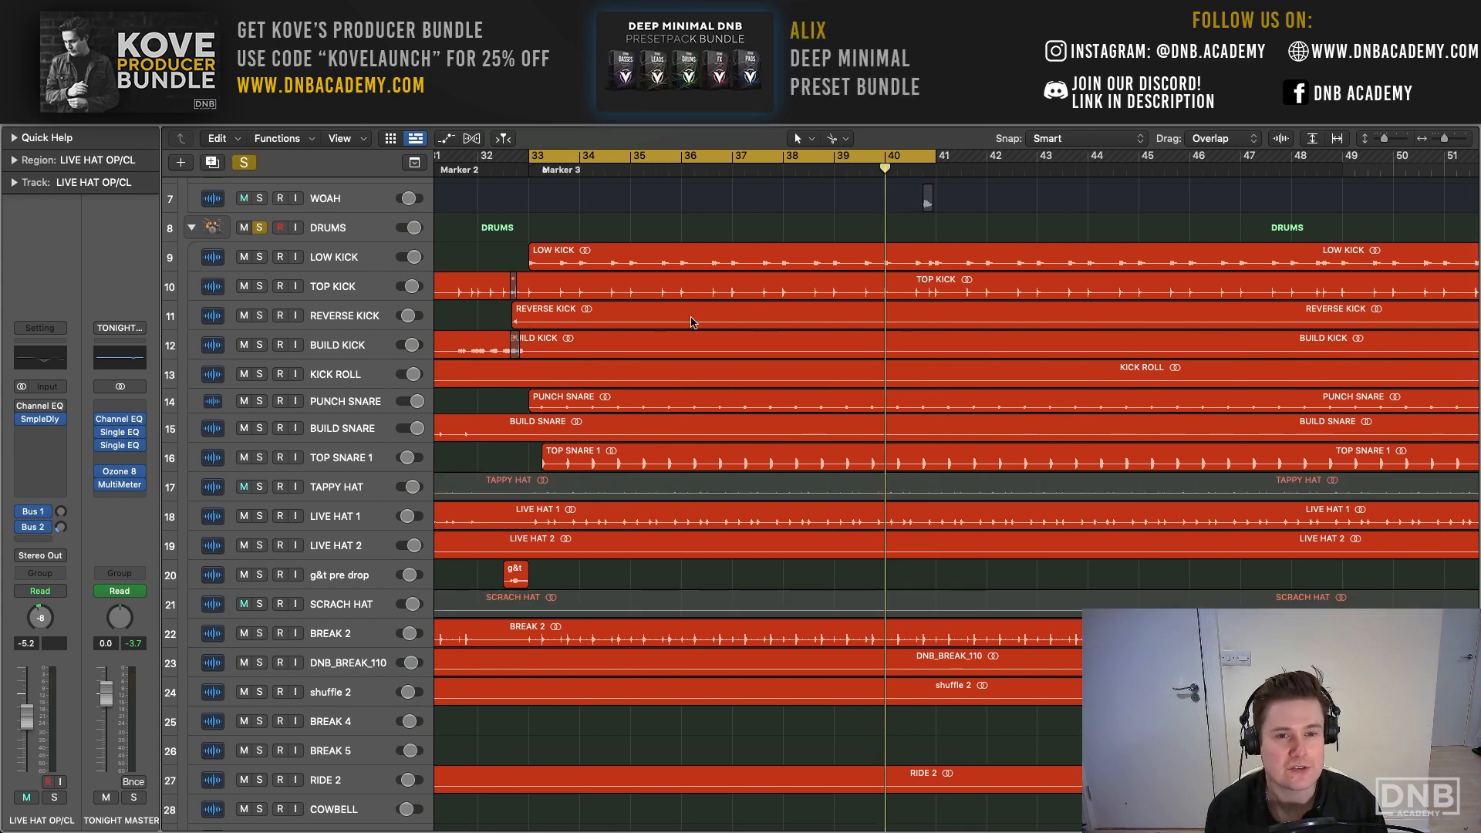
key("space")
scroll(692, 322, "down", 10)
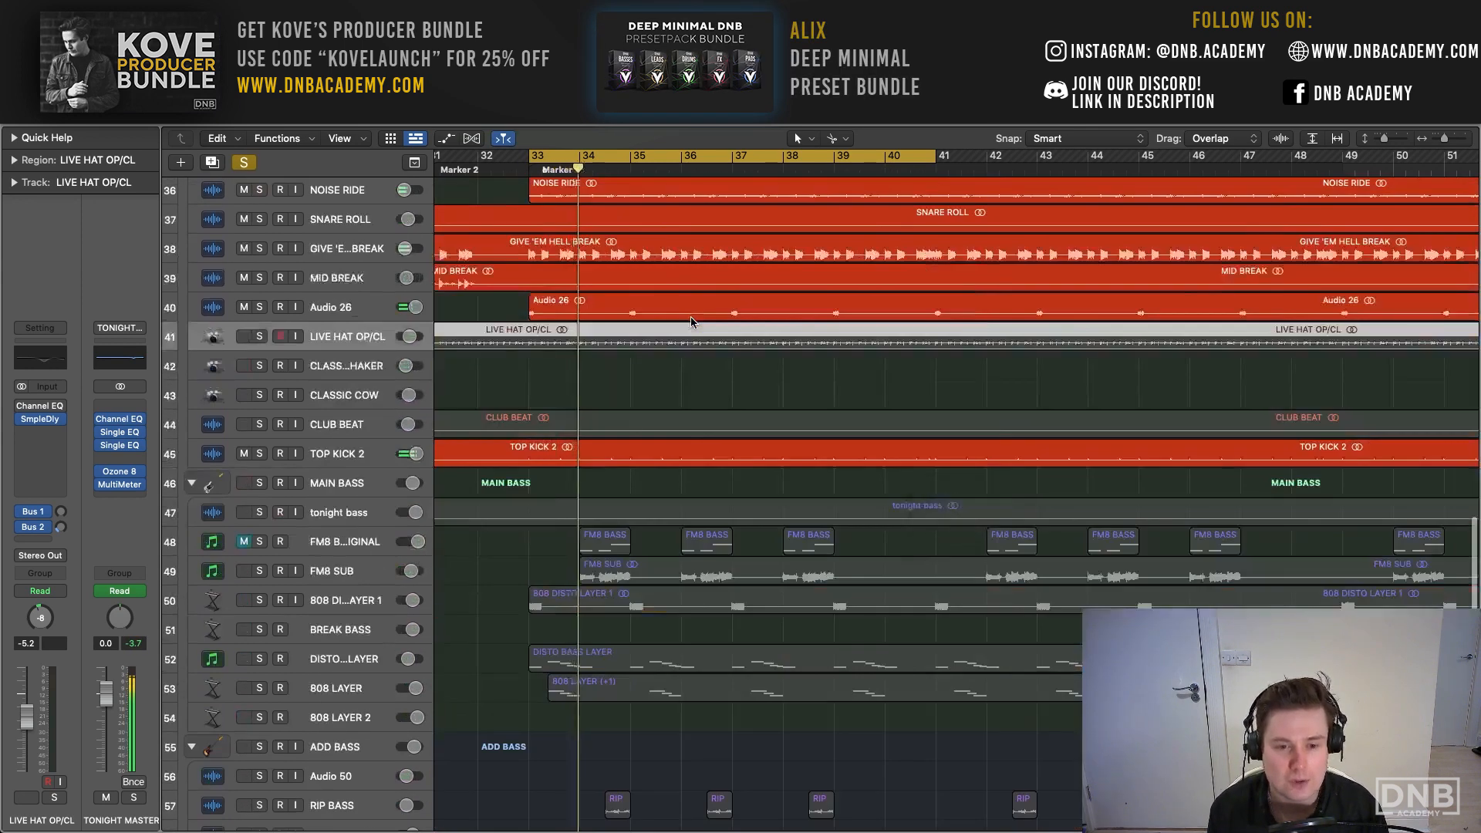
scroll(692, 322, "up", 3)
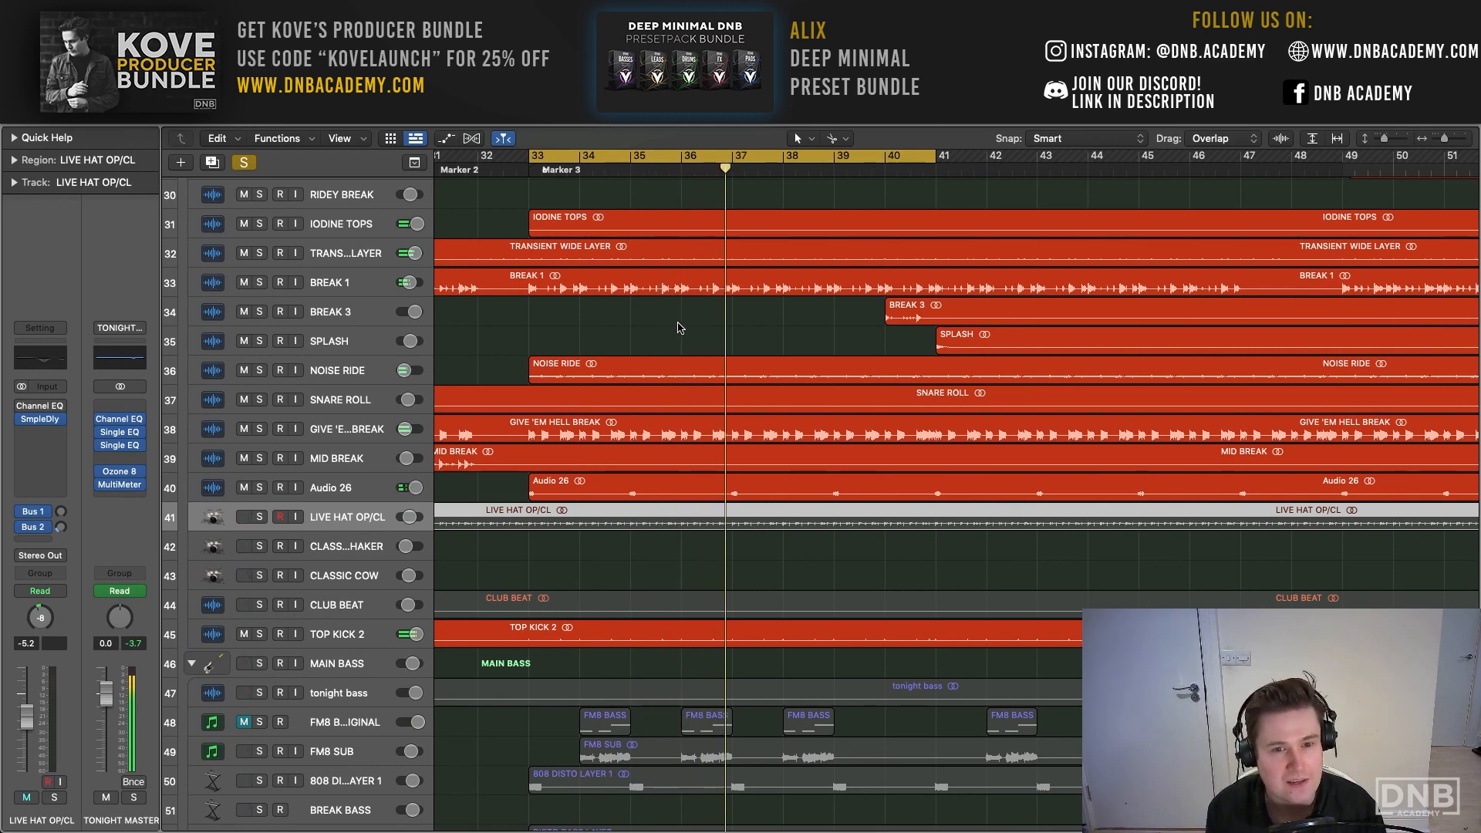
- Clear the DRUMS solo, then solo only IODINE TOPS and play it
left_click(245, 164)
left_click(246, 164)
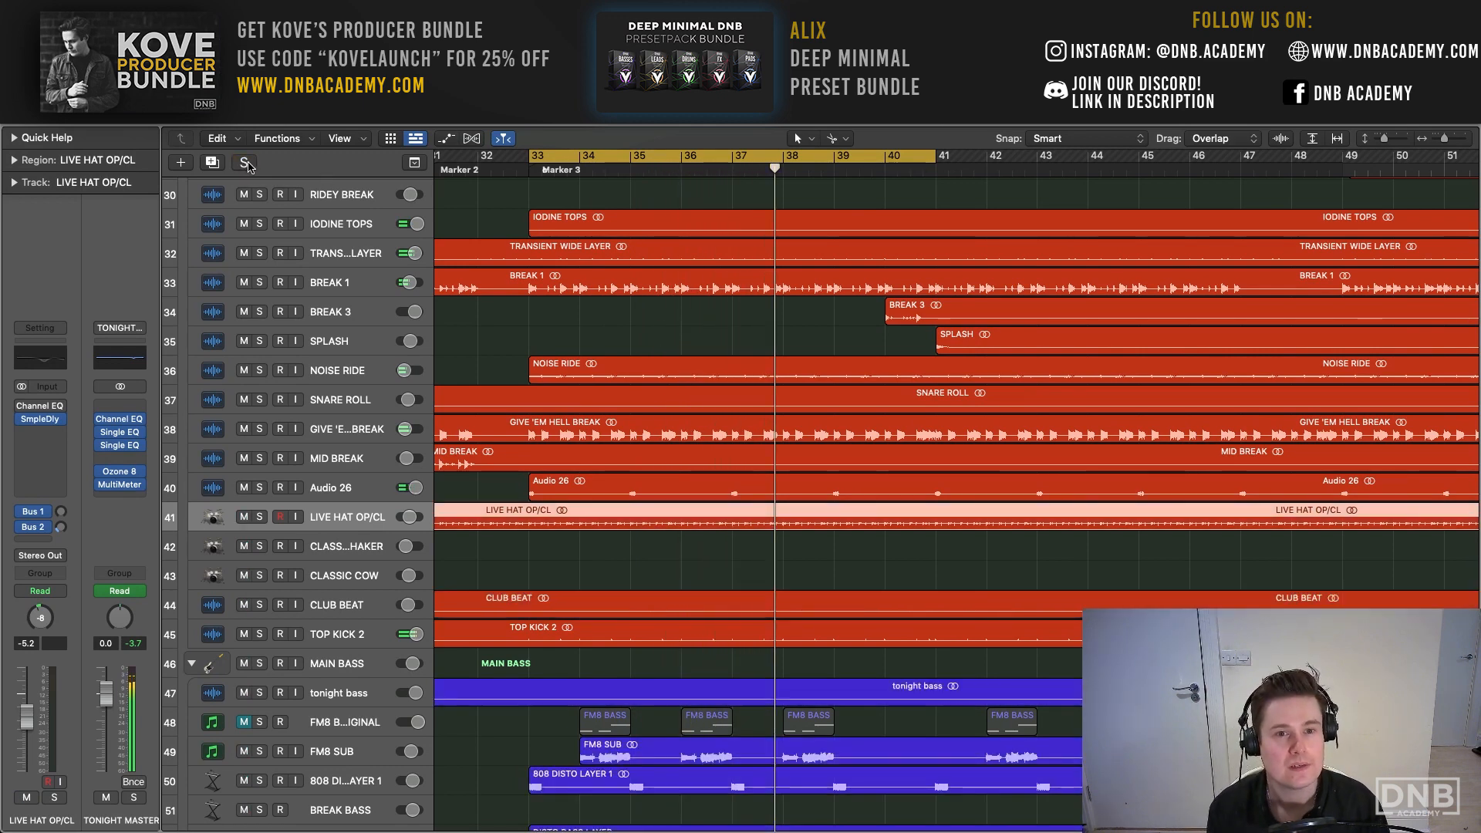
left_click(335, 222)
key("s")
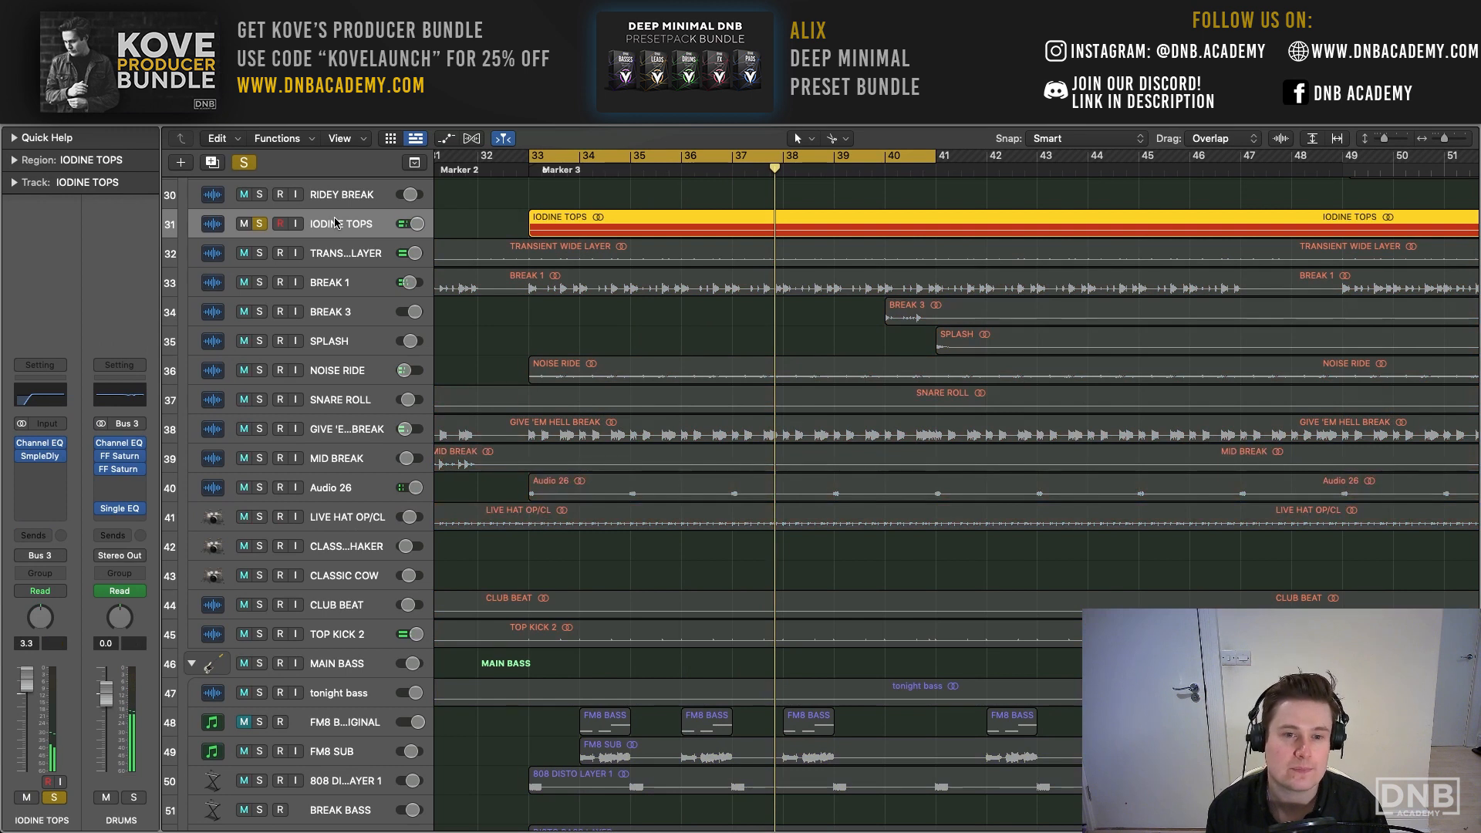
key("space")
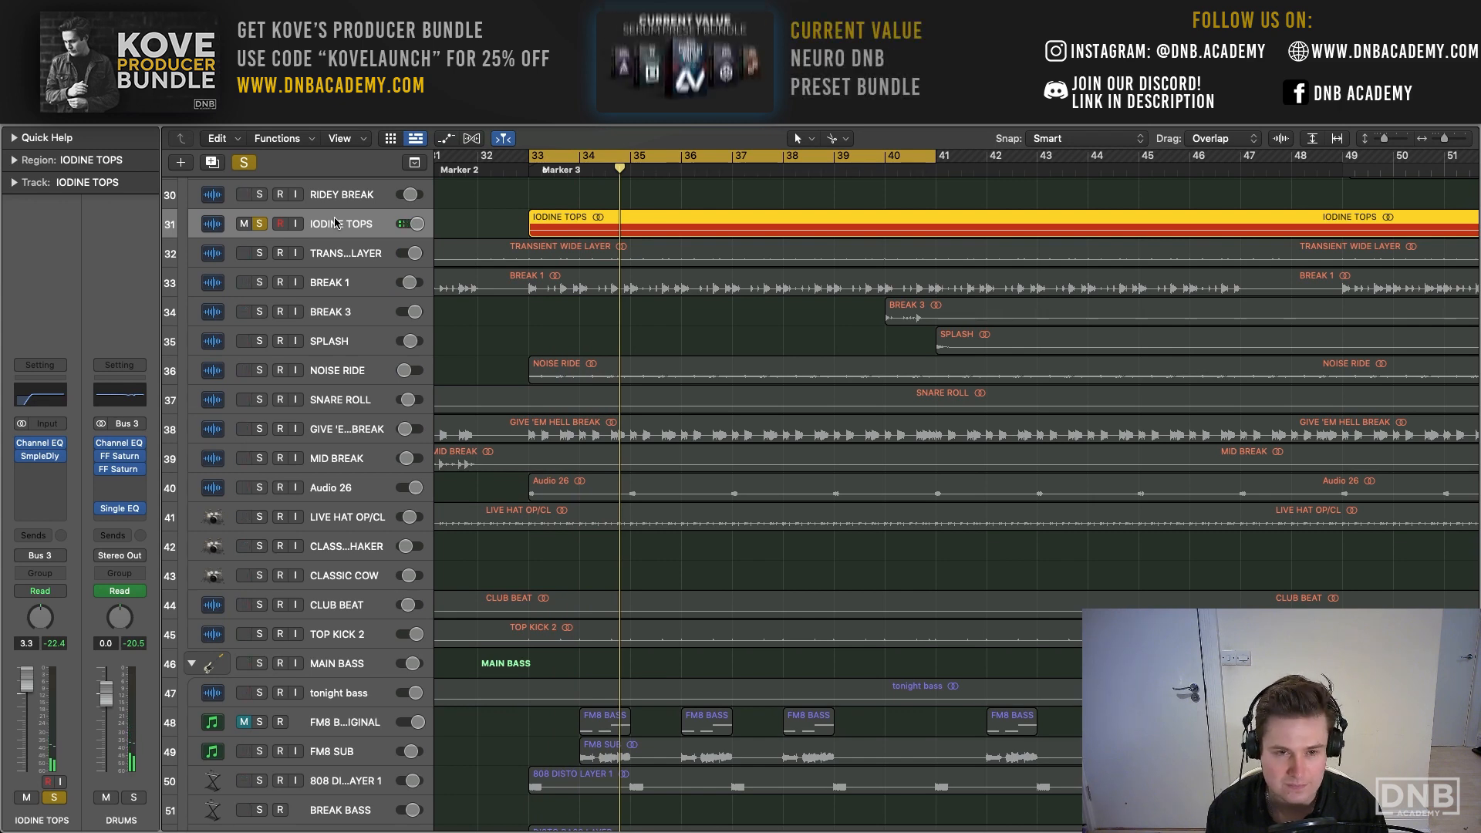
- Clear the IODINE TOPS solo, then solo the DRUMS bus and play the full drum stack
scroll(523, 218, "right", 2)
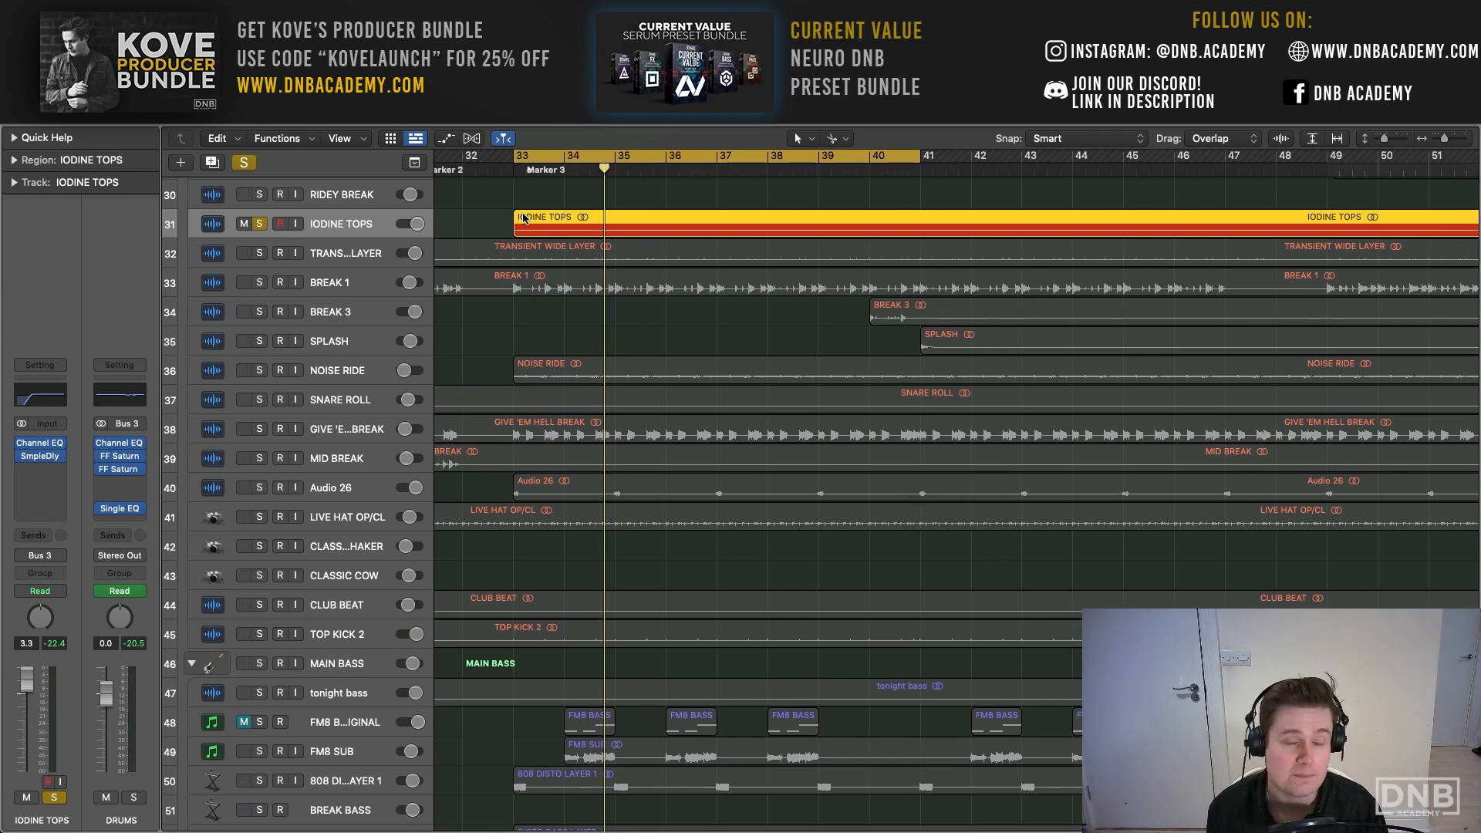
scroll(523, 218, "up", 4)
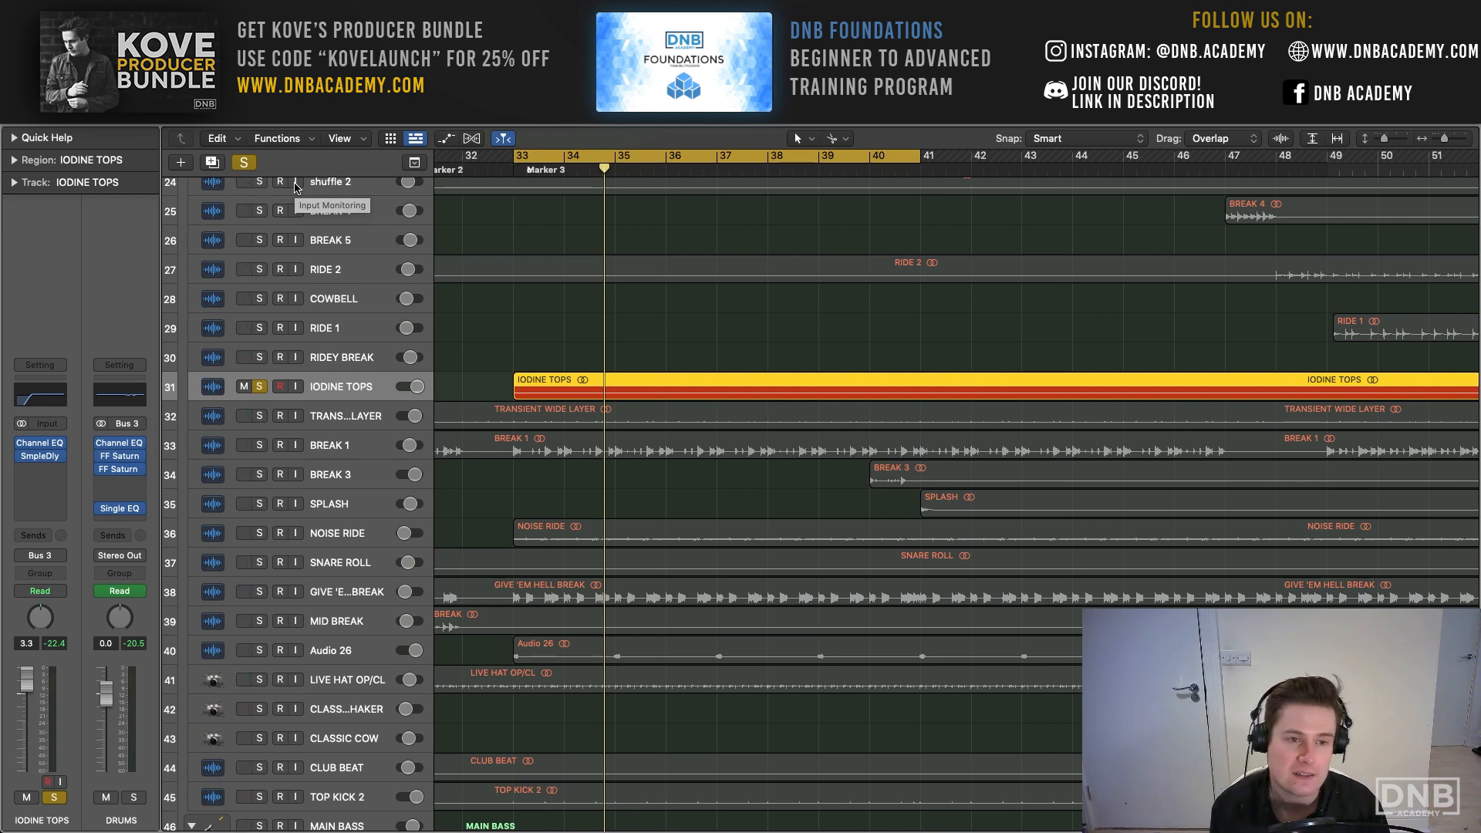
left_click(251, 163)
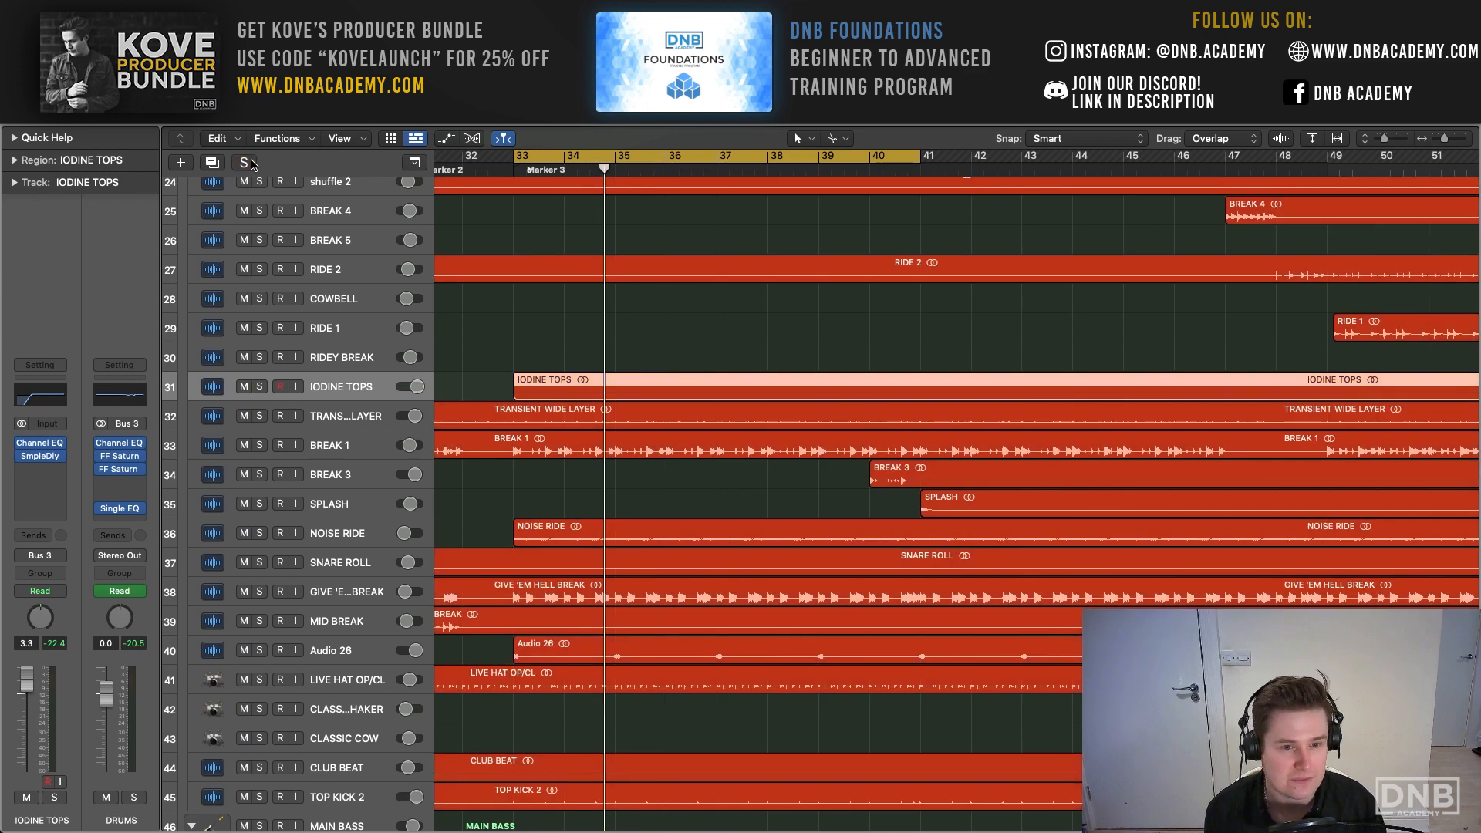
left_click(140, 801)
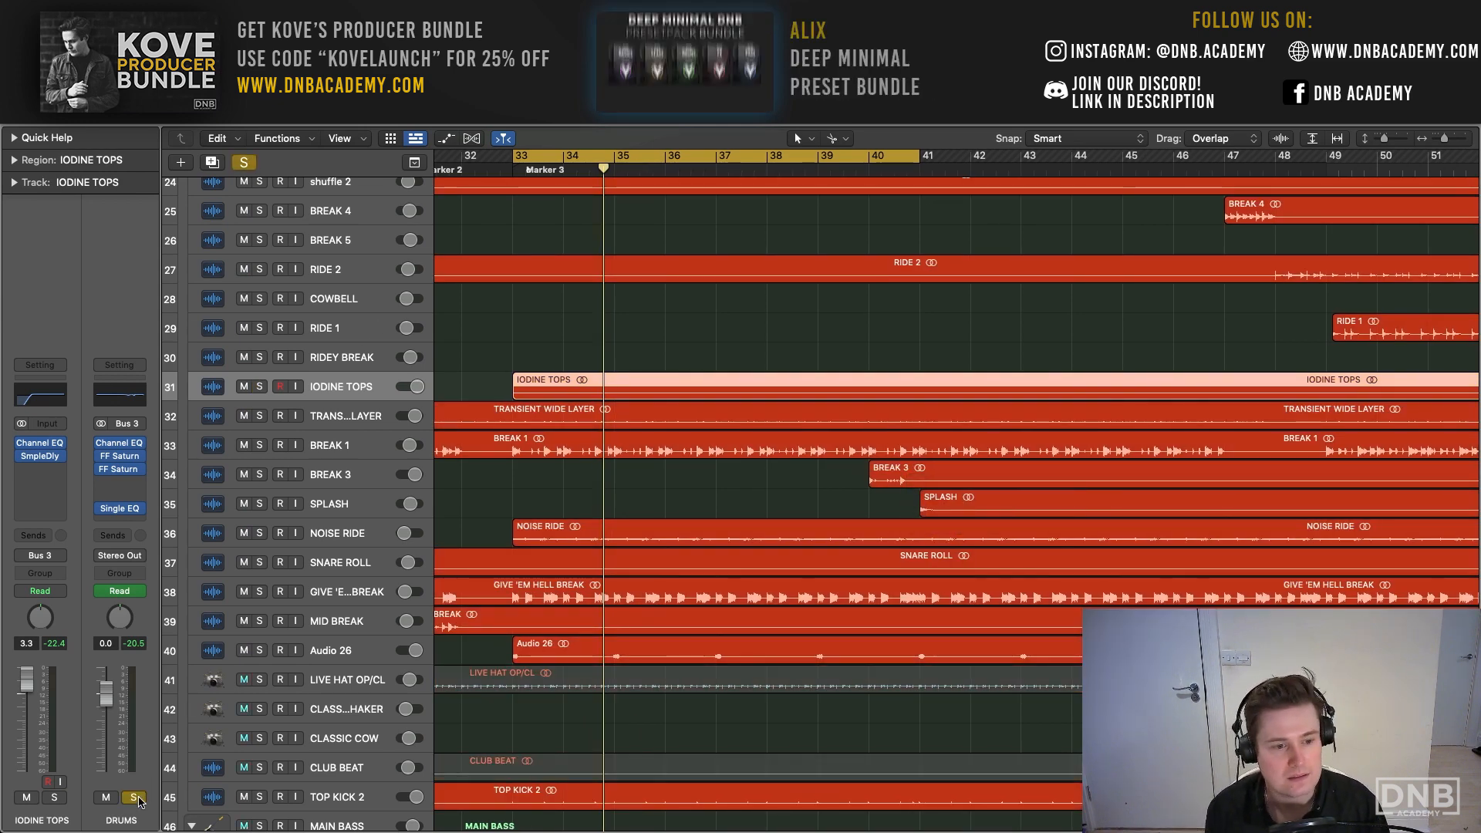
key("space")
scroll(291, 467, "down", 2)
scroll(292, 466, "down", 1)
- Open the Channel EQ on the DRUMS bus, review its midrange and high-mid cuts, and close it
left_click(119, 443)
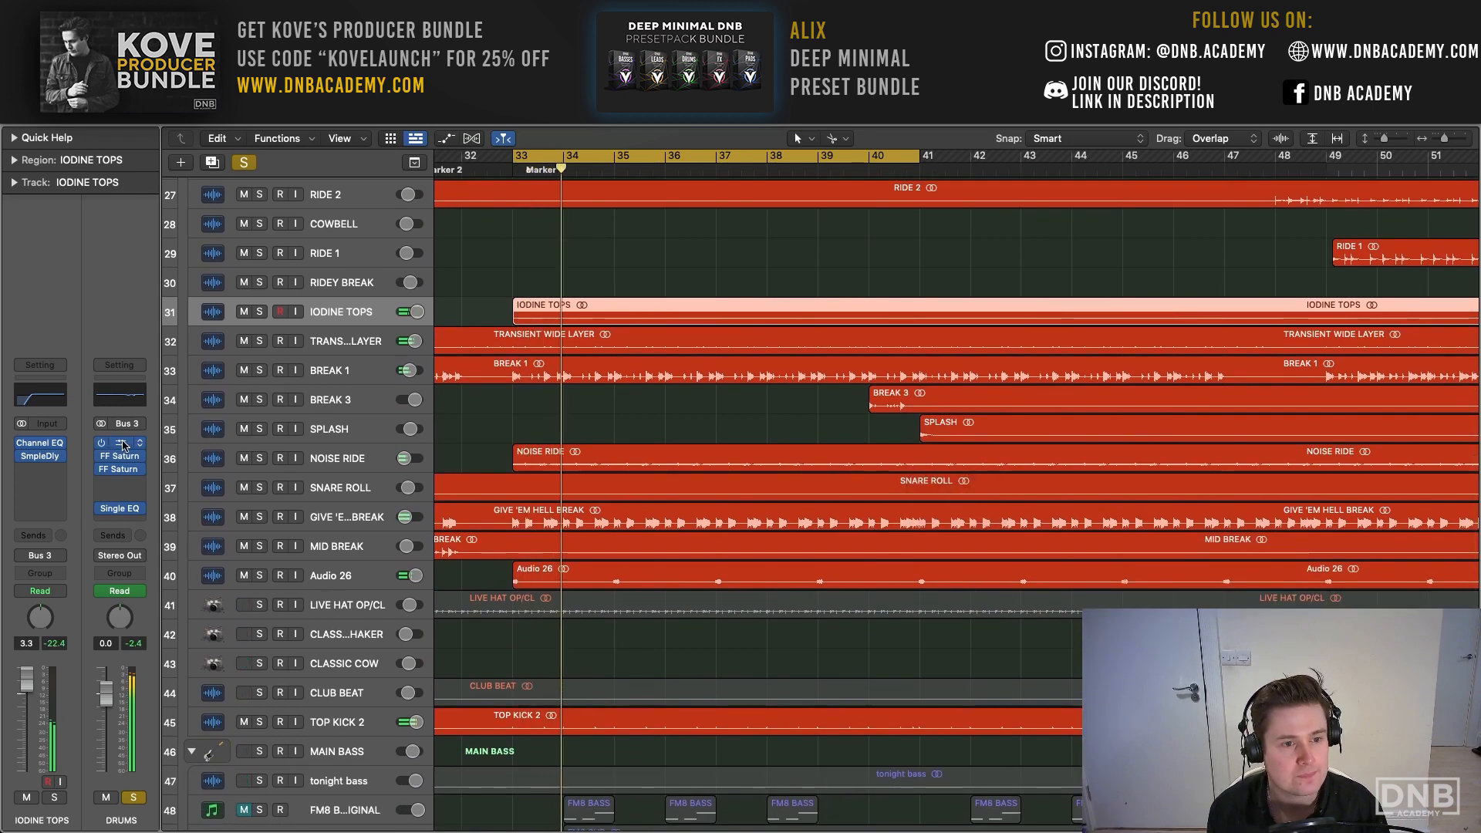
left_click_drag(781, 205, 516, 122)
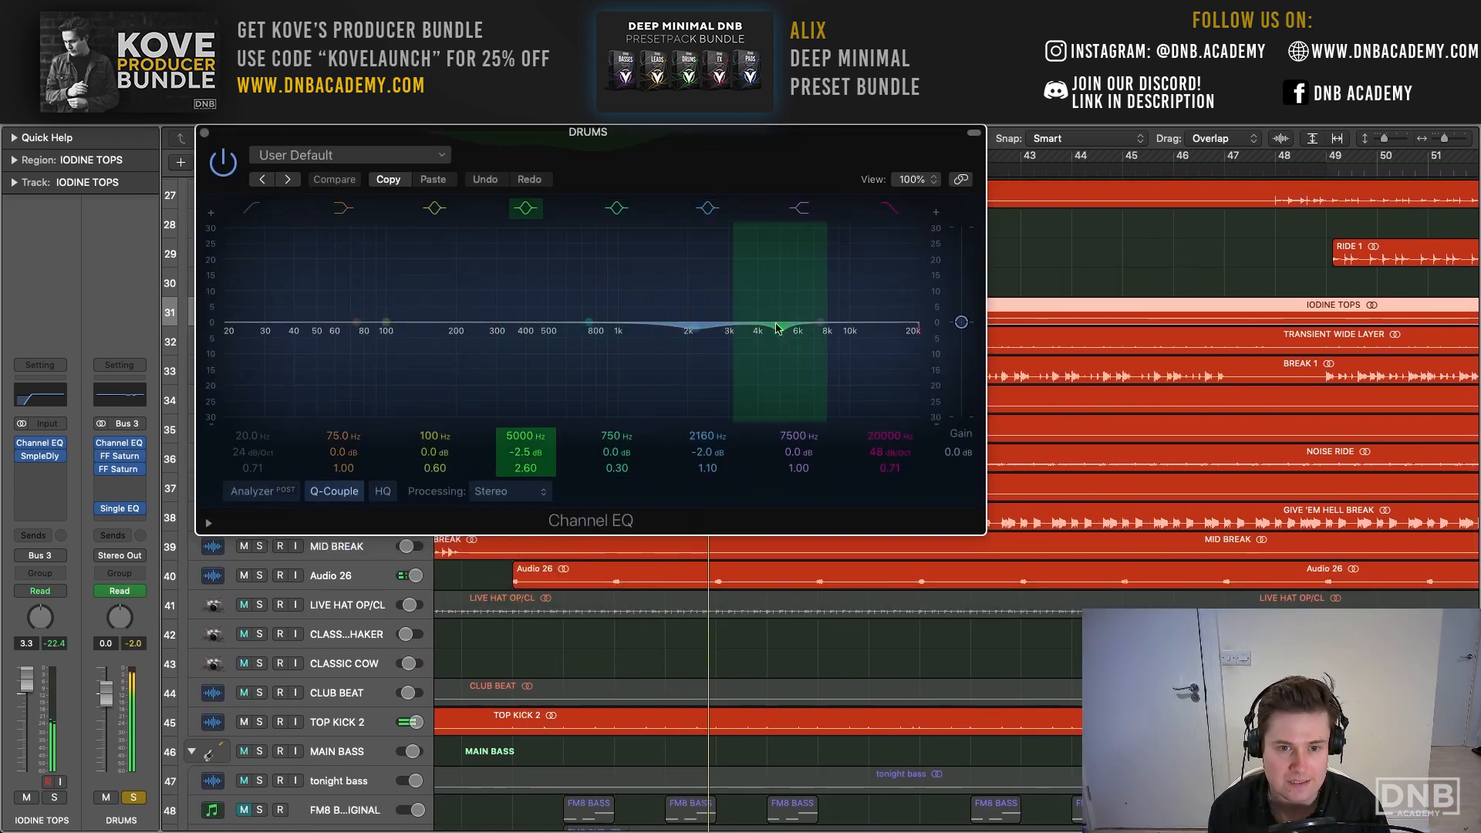
left_click(204, 133)
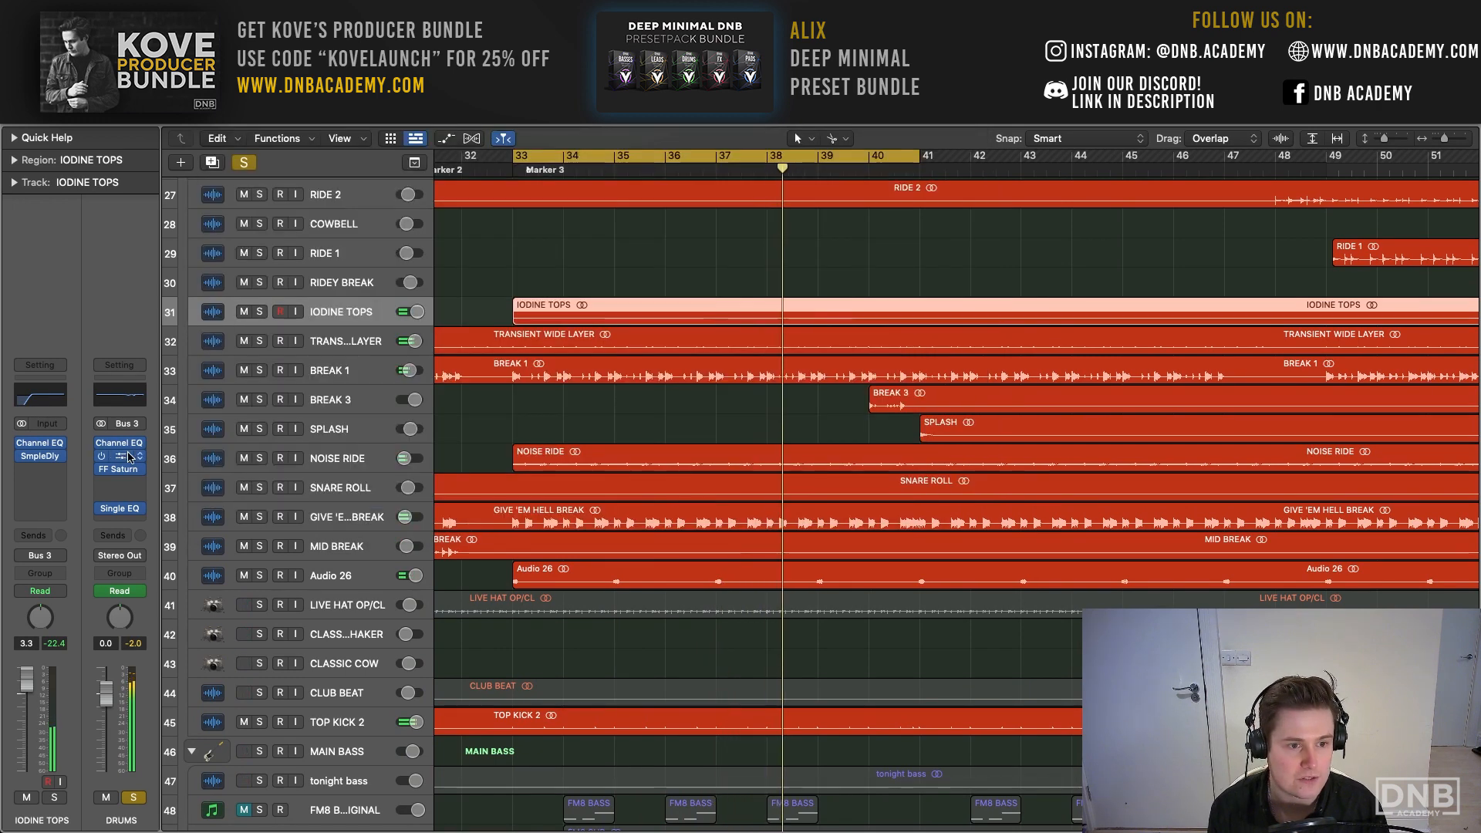
- Open the first FF Saturn on the DRUMS bus and bypass and re-enable it to compare the sound
left_click(120, 456)
left_click_drag(672, 214, 456, 150)
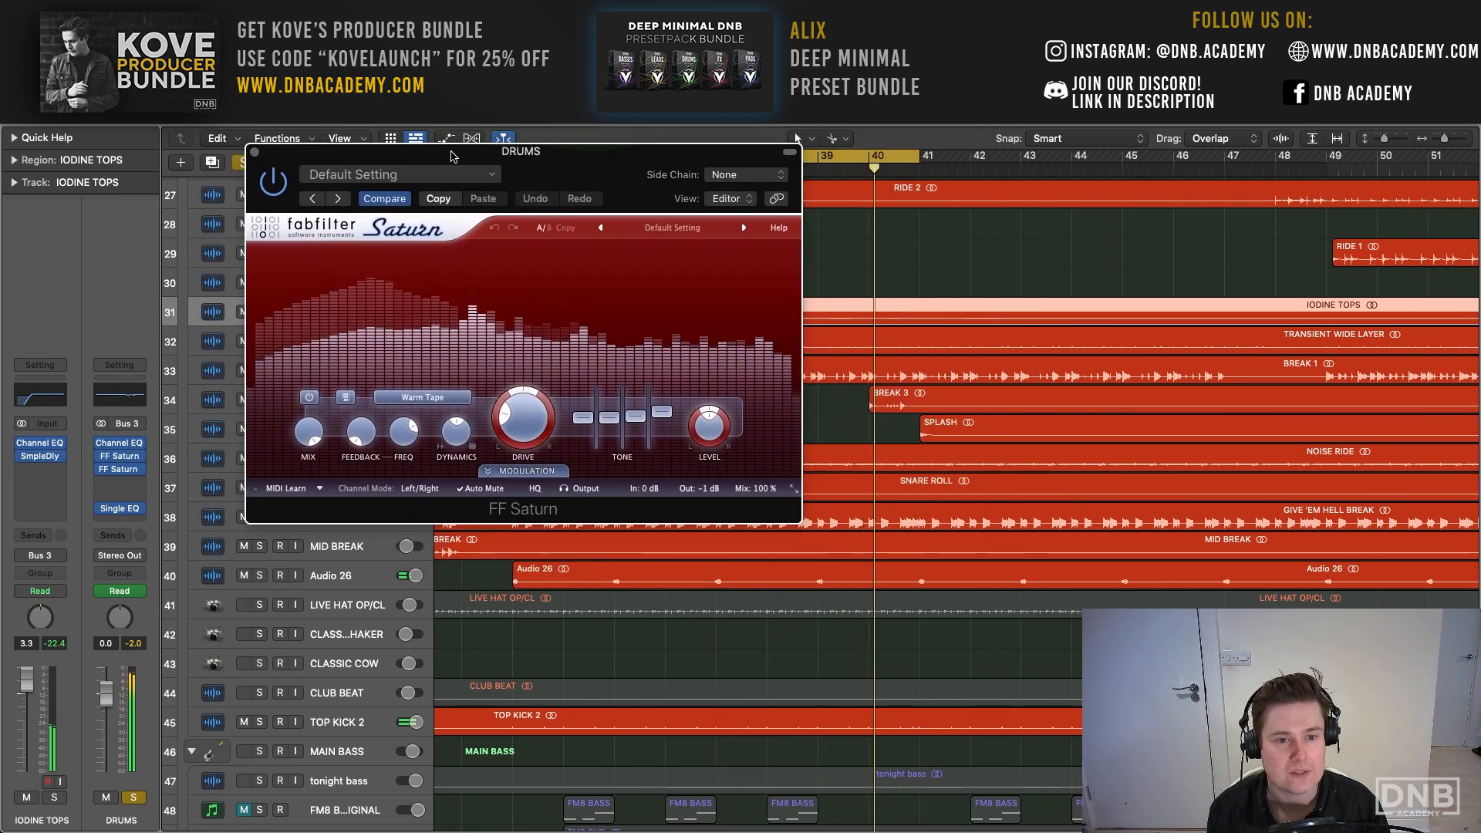
left_click(273, 186)
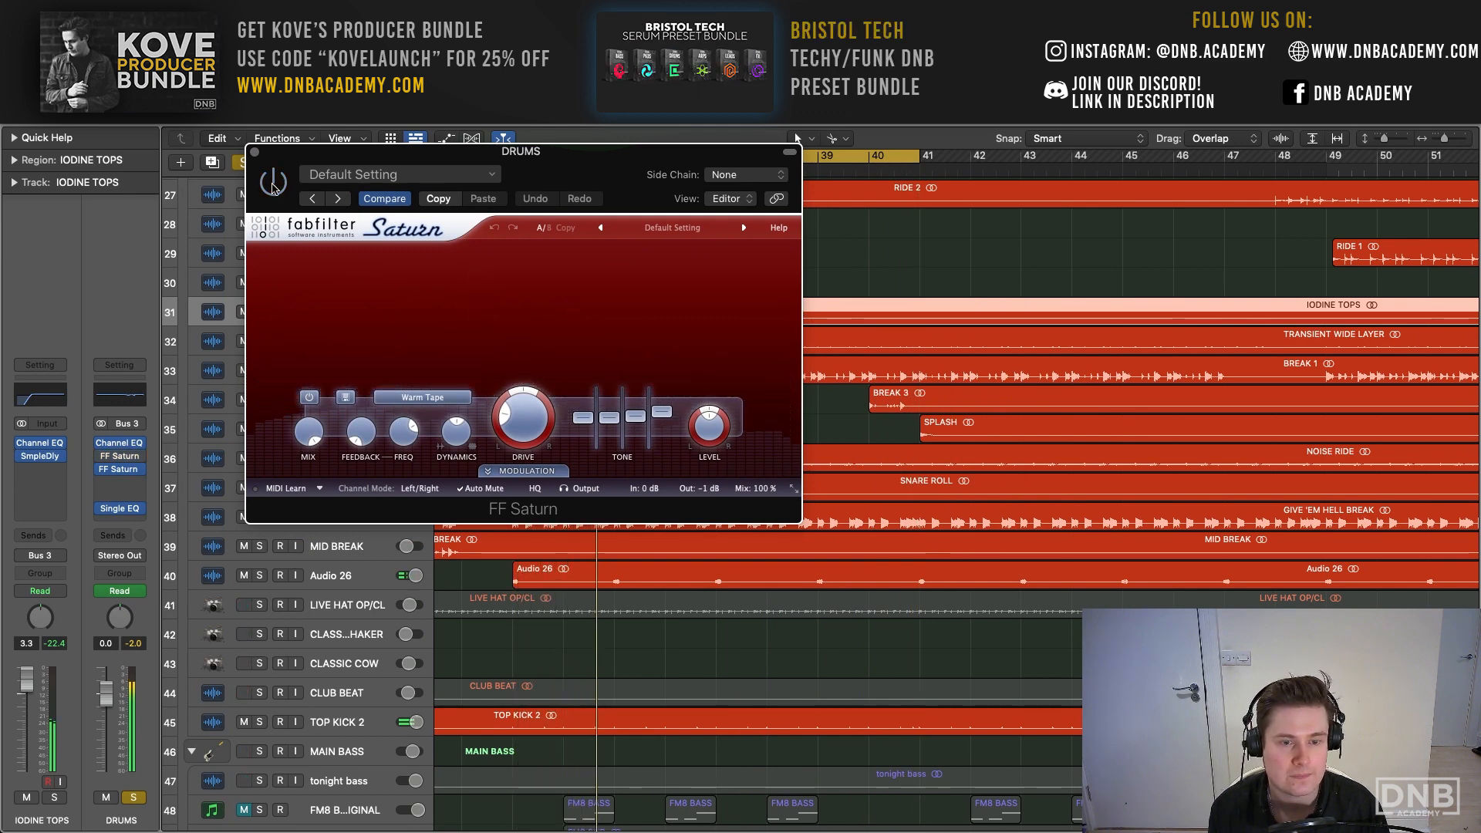
left_click(273, 186)
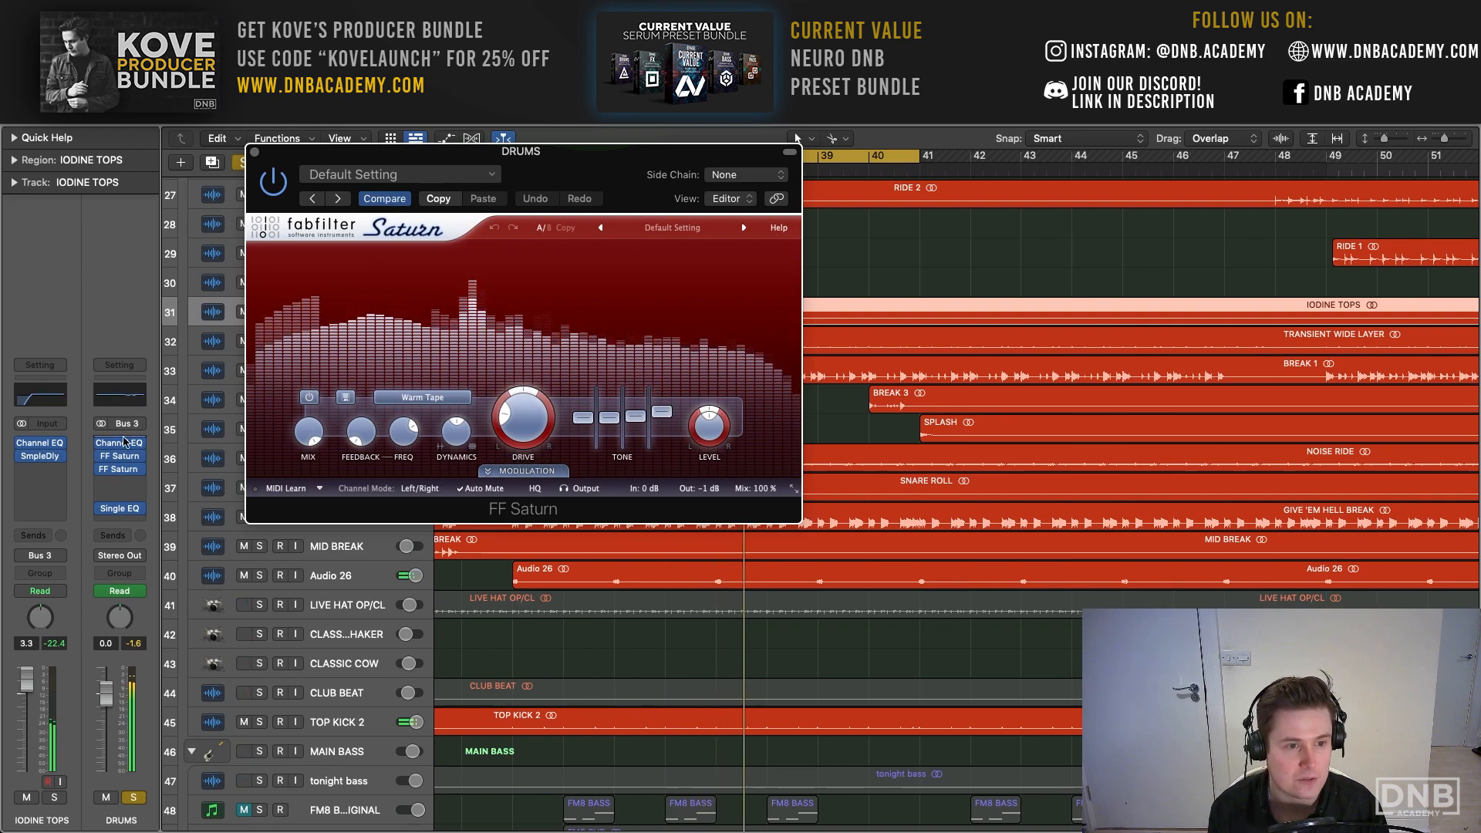
- Open FF Saturn 2 on the DRUMS bus, examine its Warm Tape drive settings, and close both Saturn windows
left_click(121, 472)
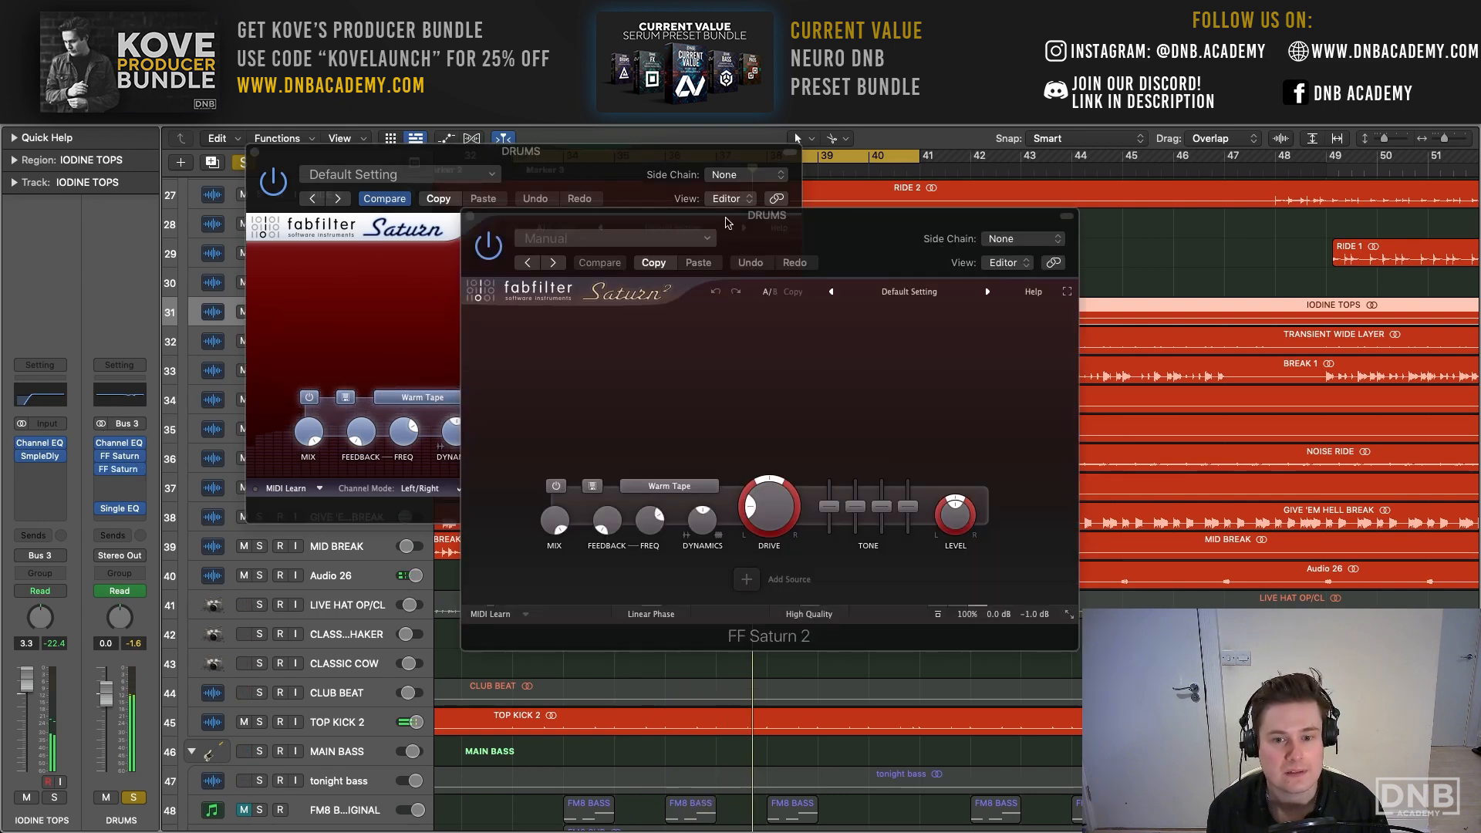
left_click_drag(825, 214, 568, 103)
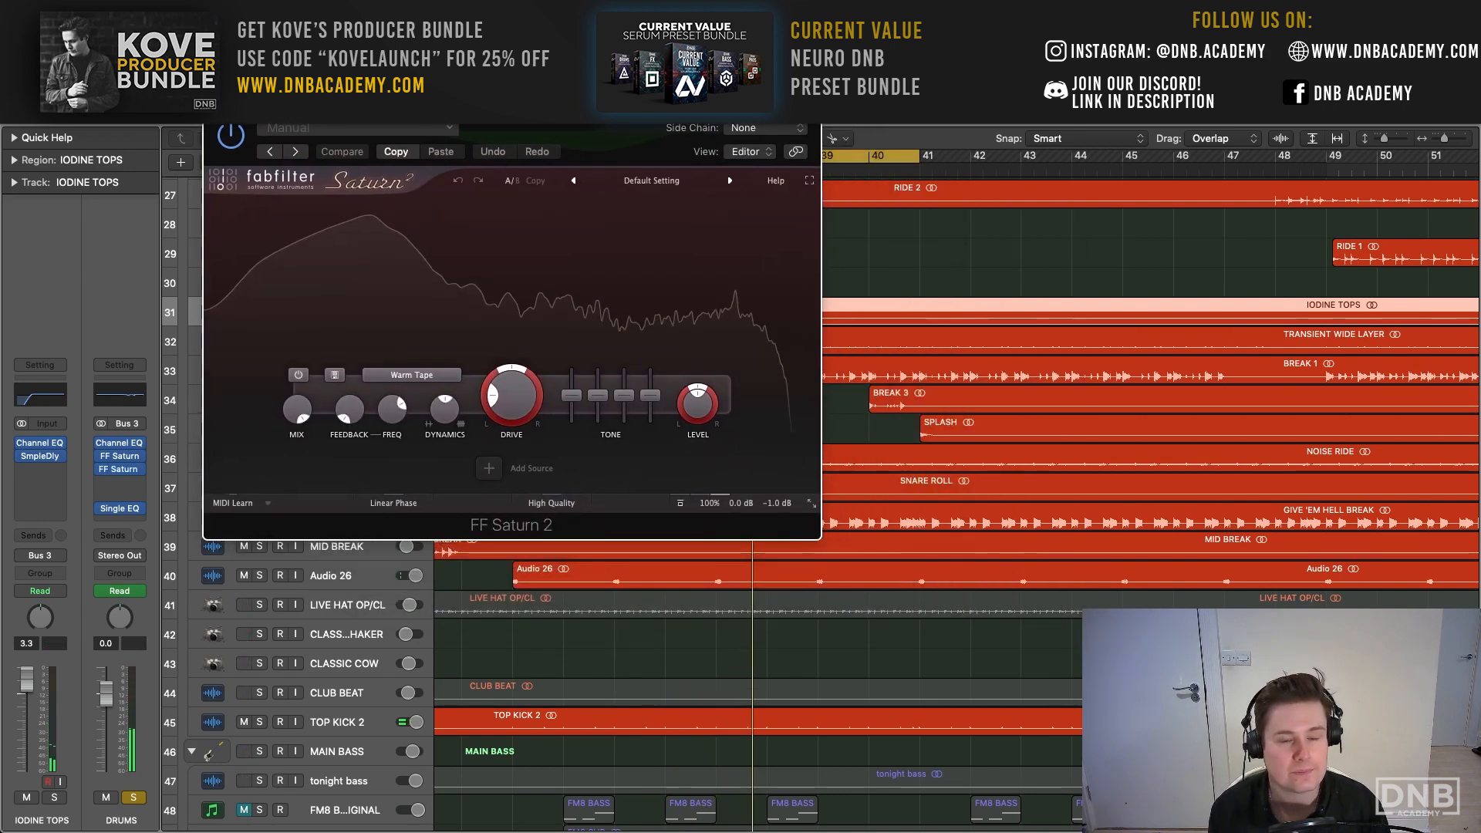
left_click(575, 340)
mouse_move(650, 395)
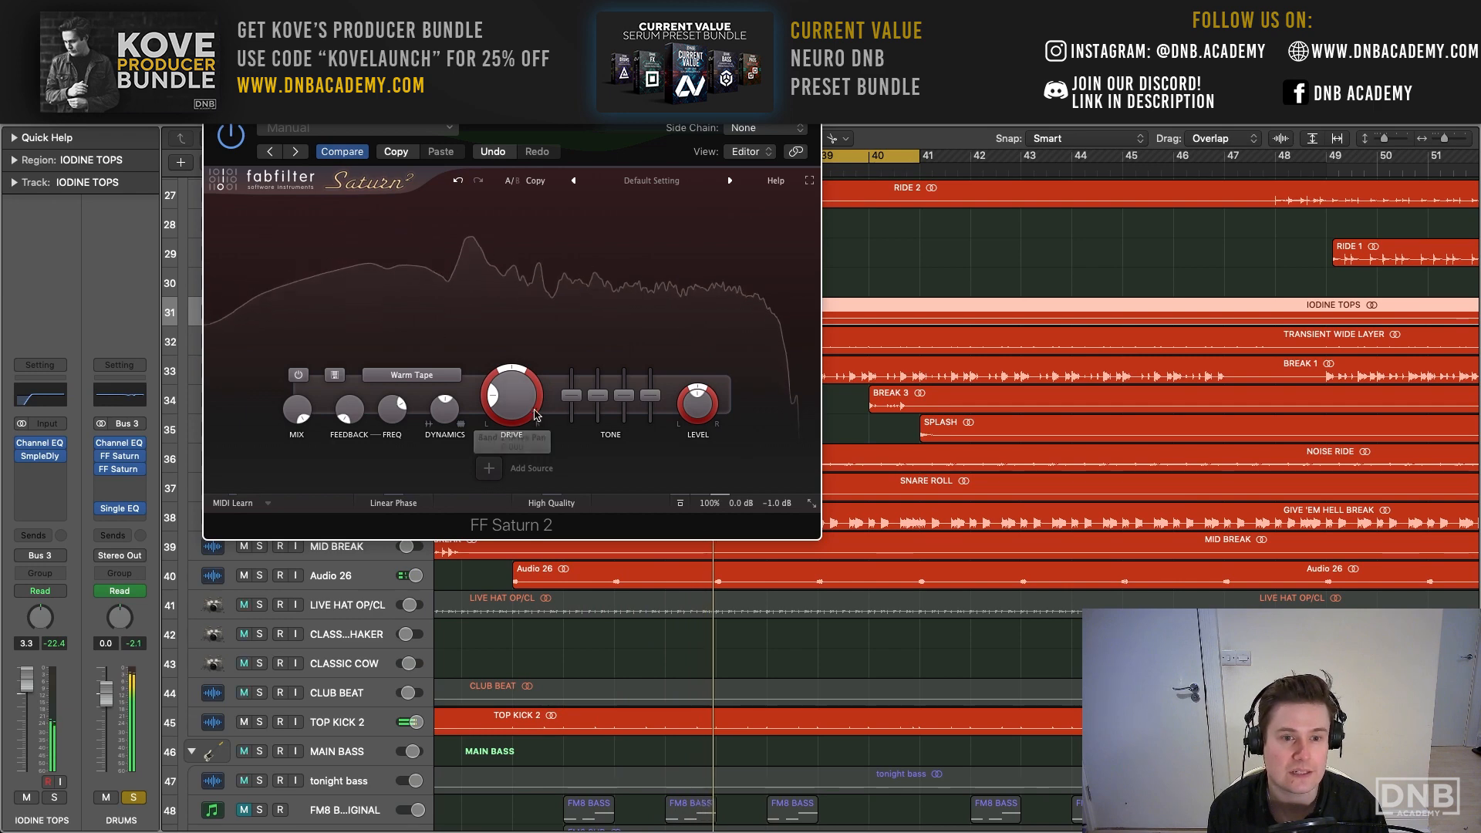
left_click(213, 103)
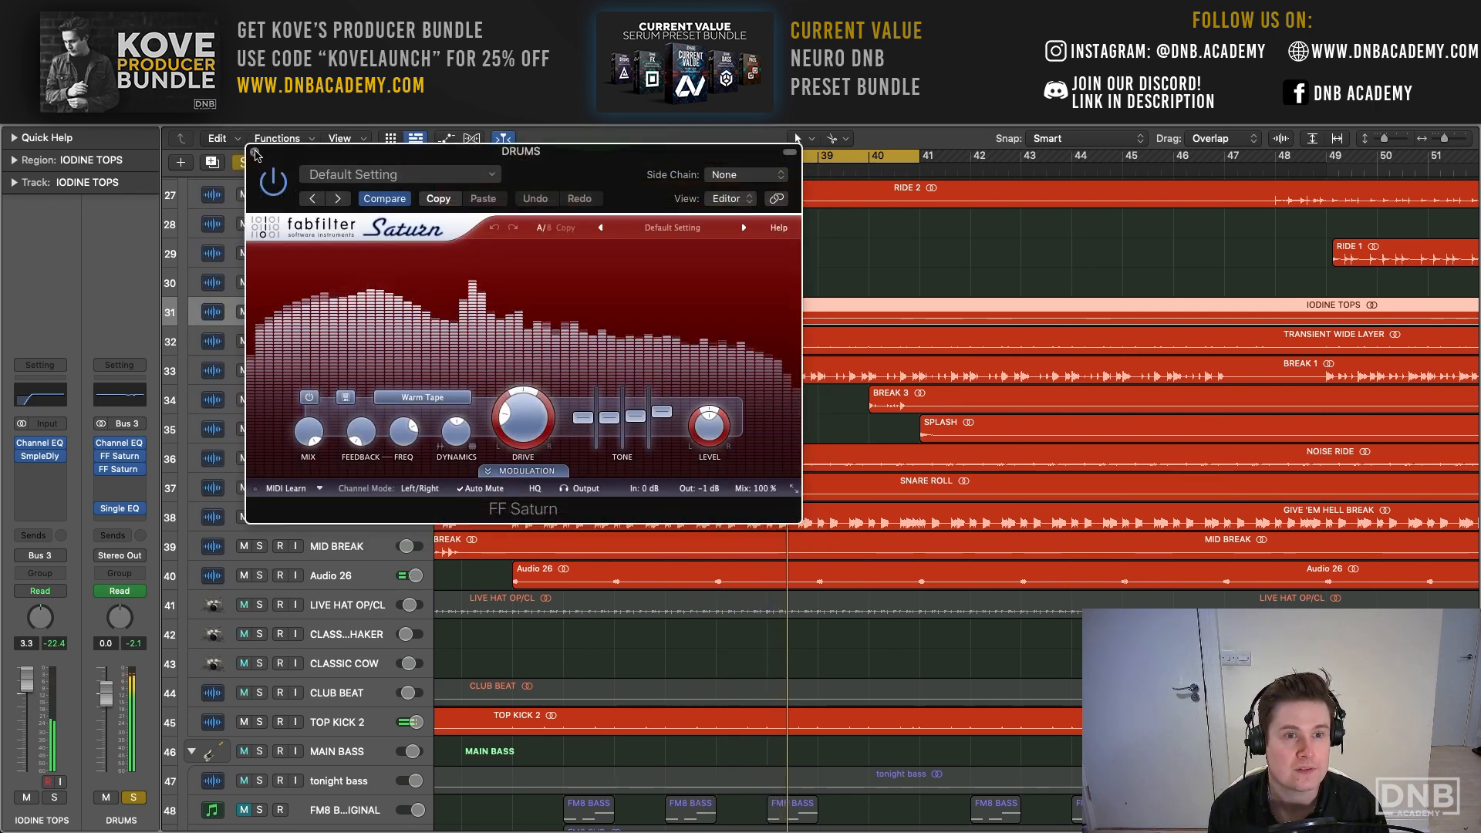
left_click(254, 148)
- Compare the playing drums with both FF Saturn plug-ins on the DRUMS bus bypassed and re-enabled
scroll(458, 231, "up", 2)
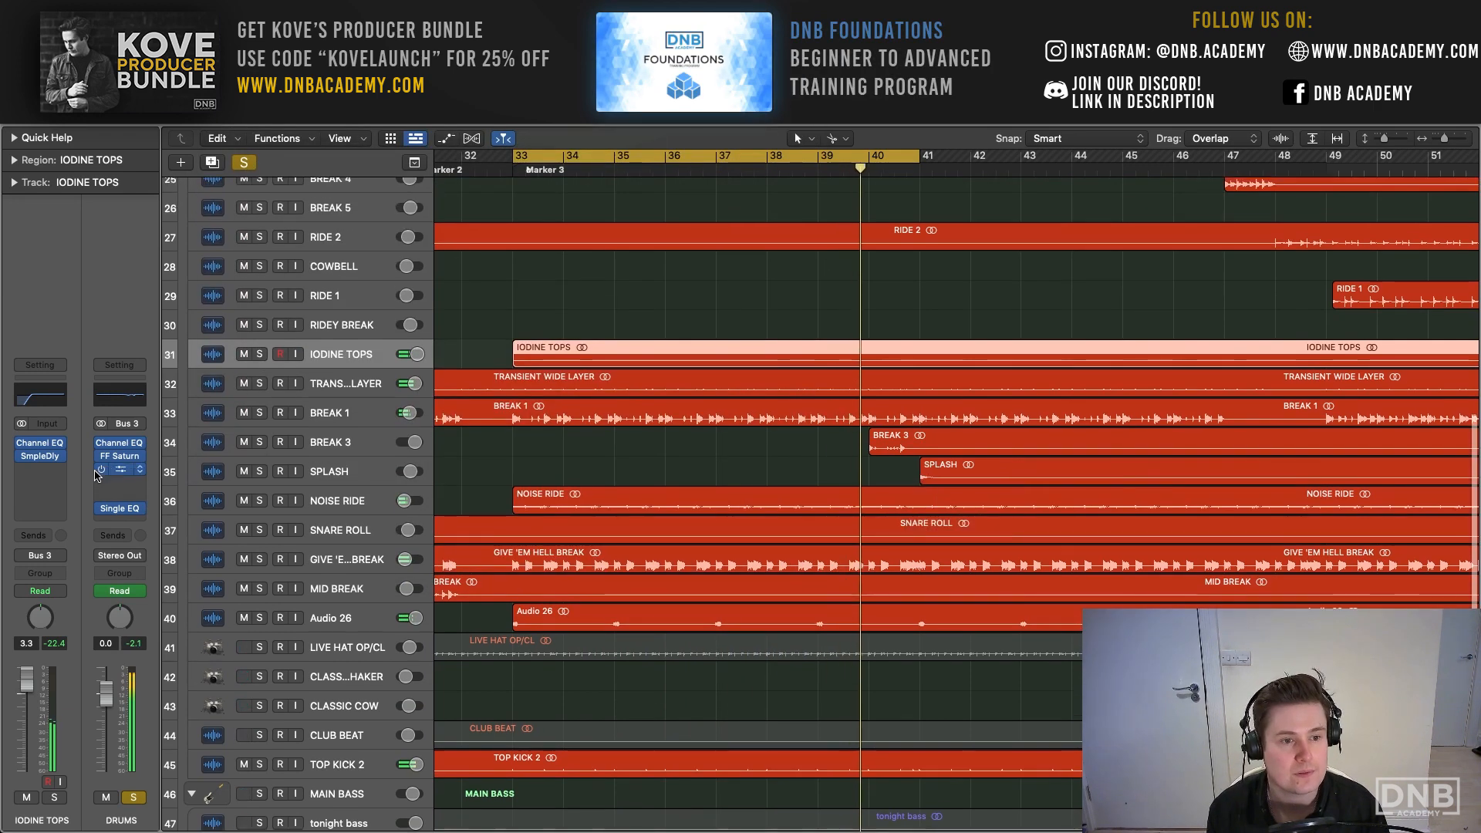
key("space")
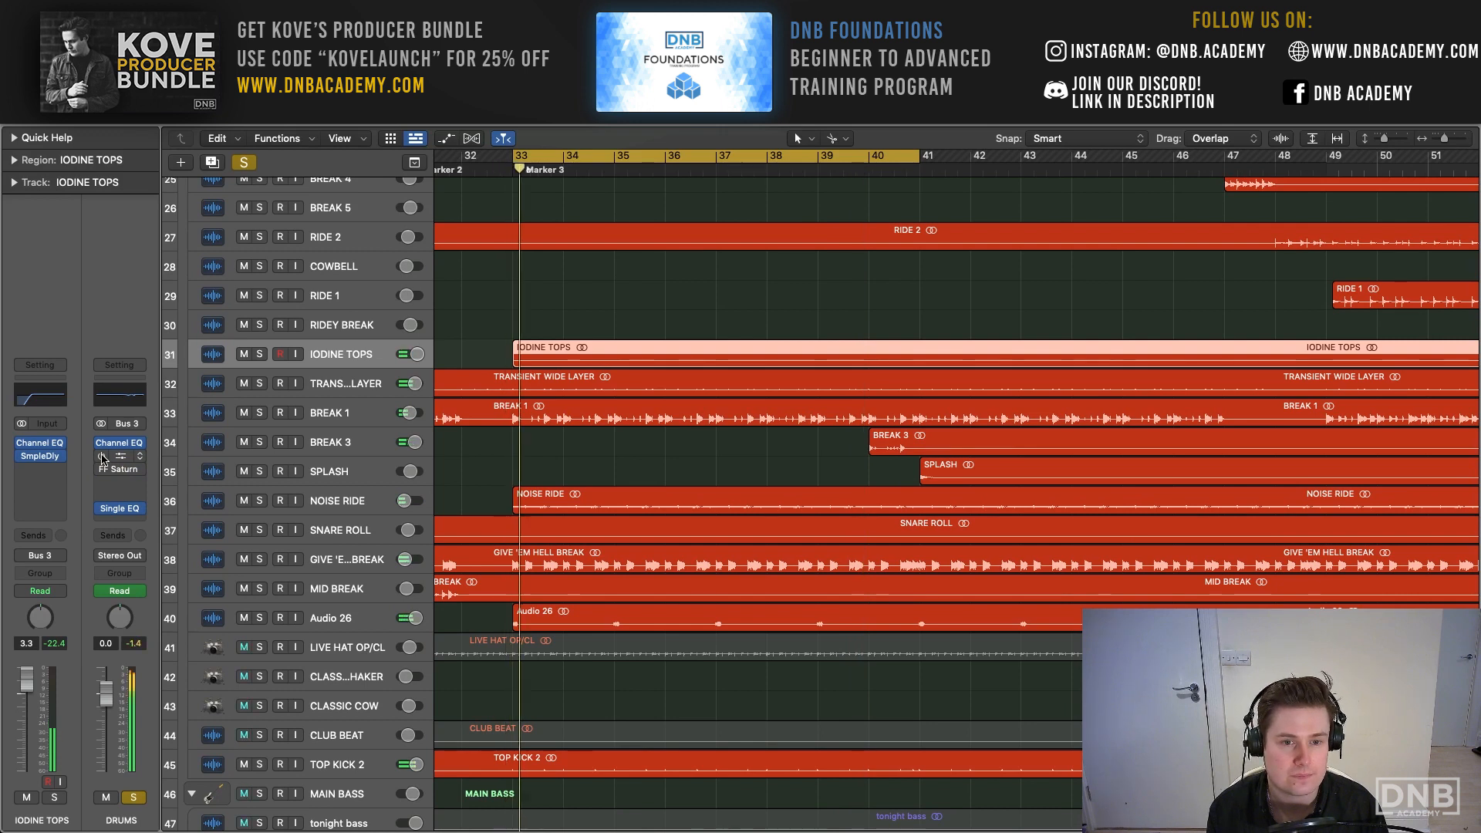
key("space")
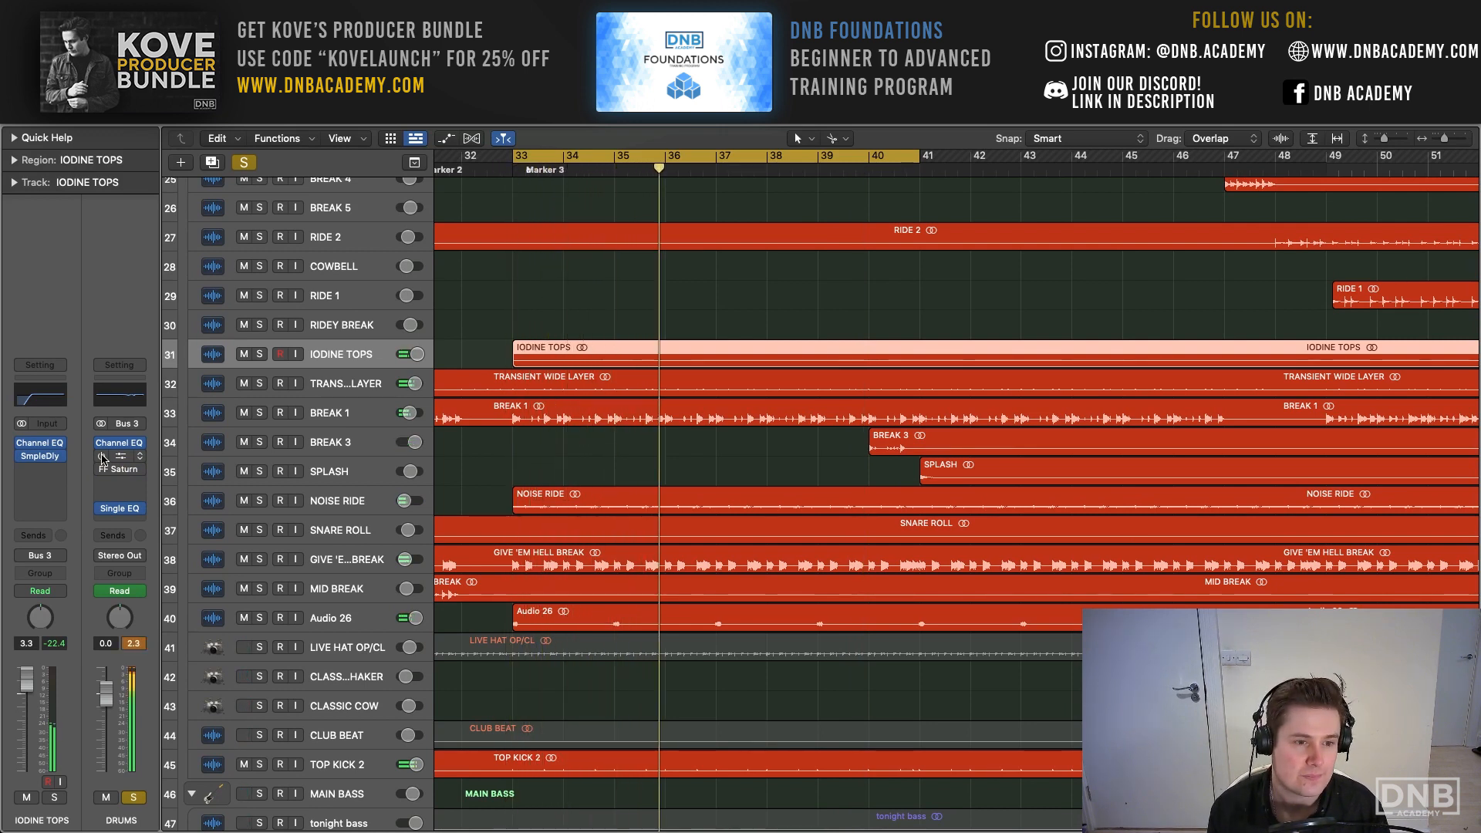
key("space")
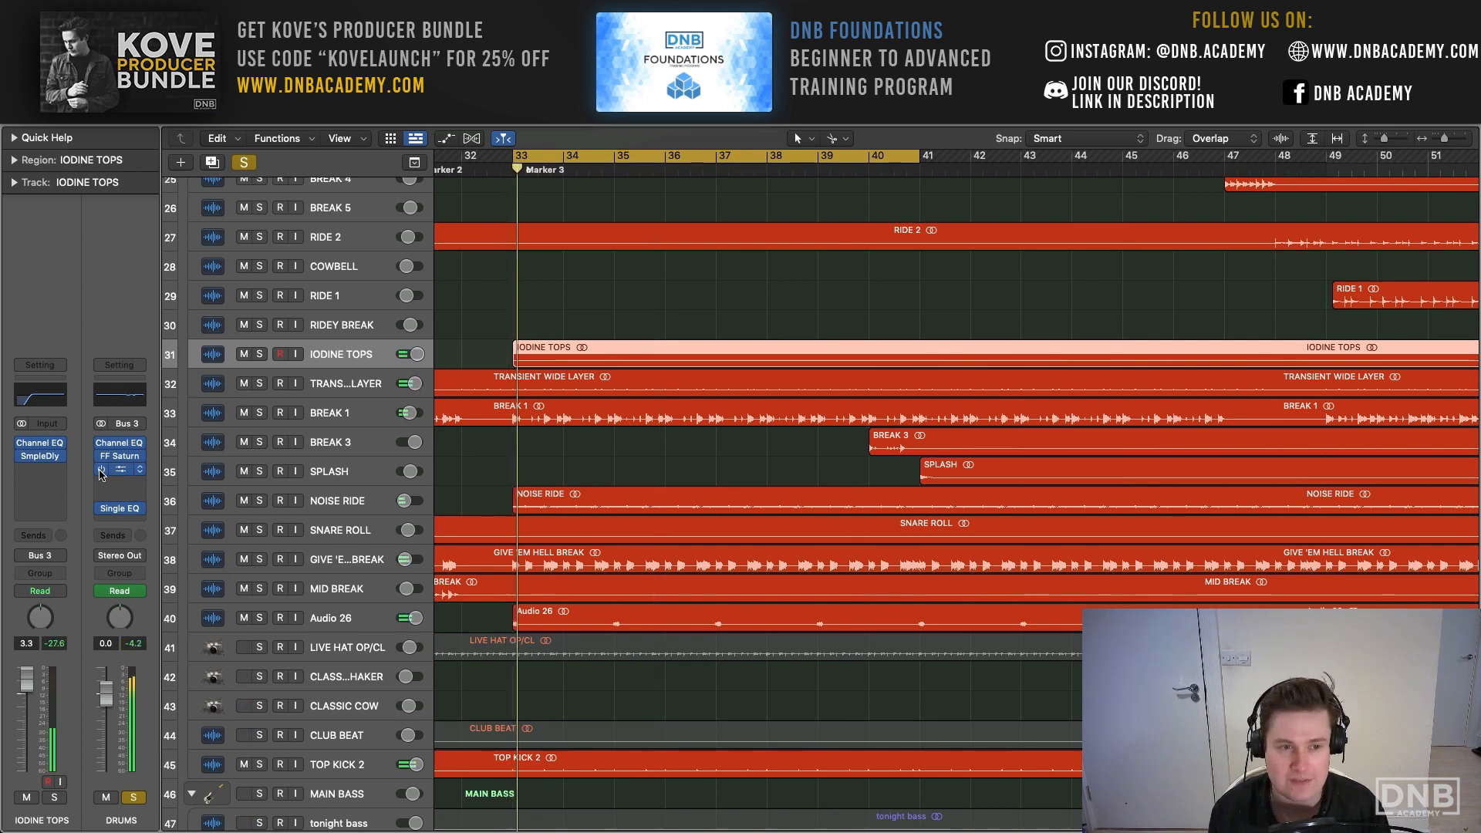
key("space")
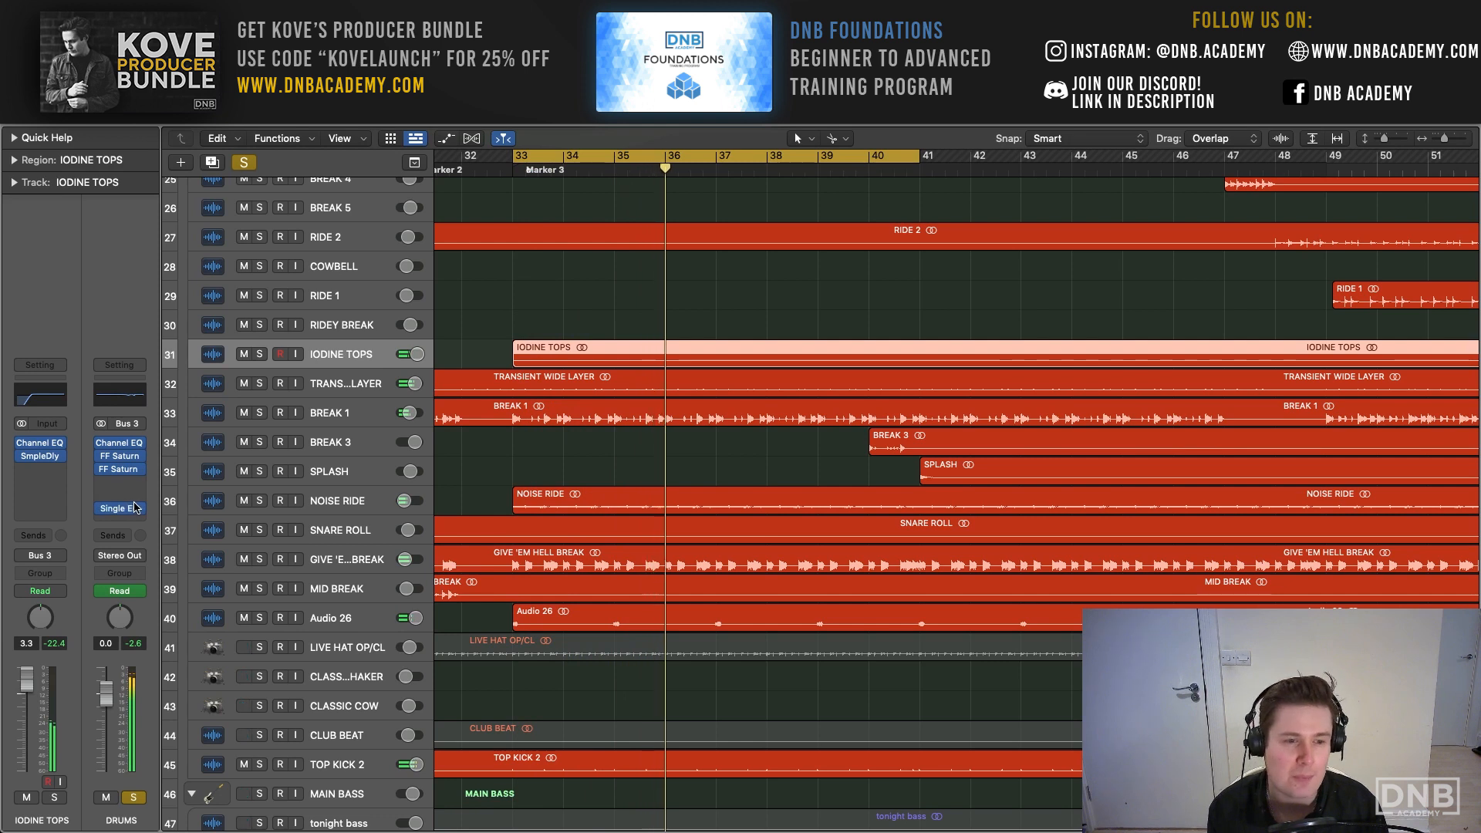
- Open the Single Band EQ on the DRUMS bus, bypass and re-enable its low cut to compare the sound, and close it
left_click(117, 507)
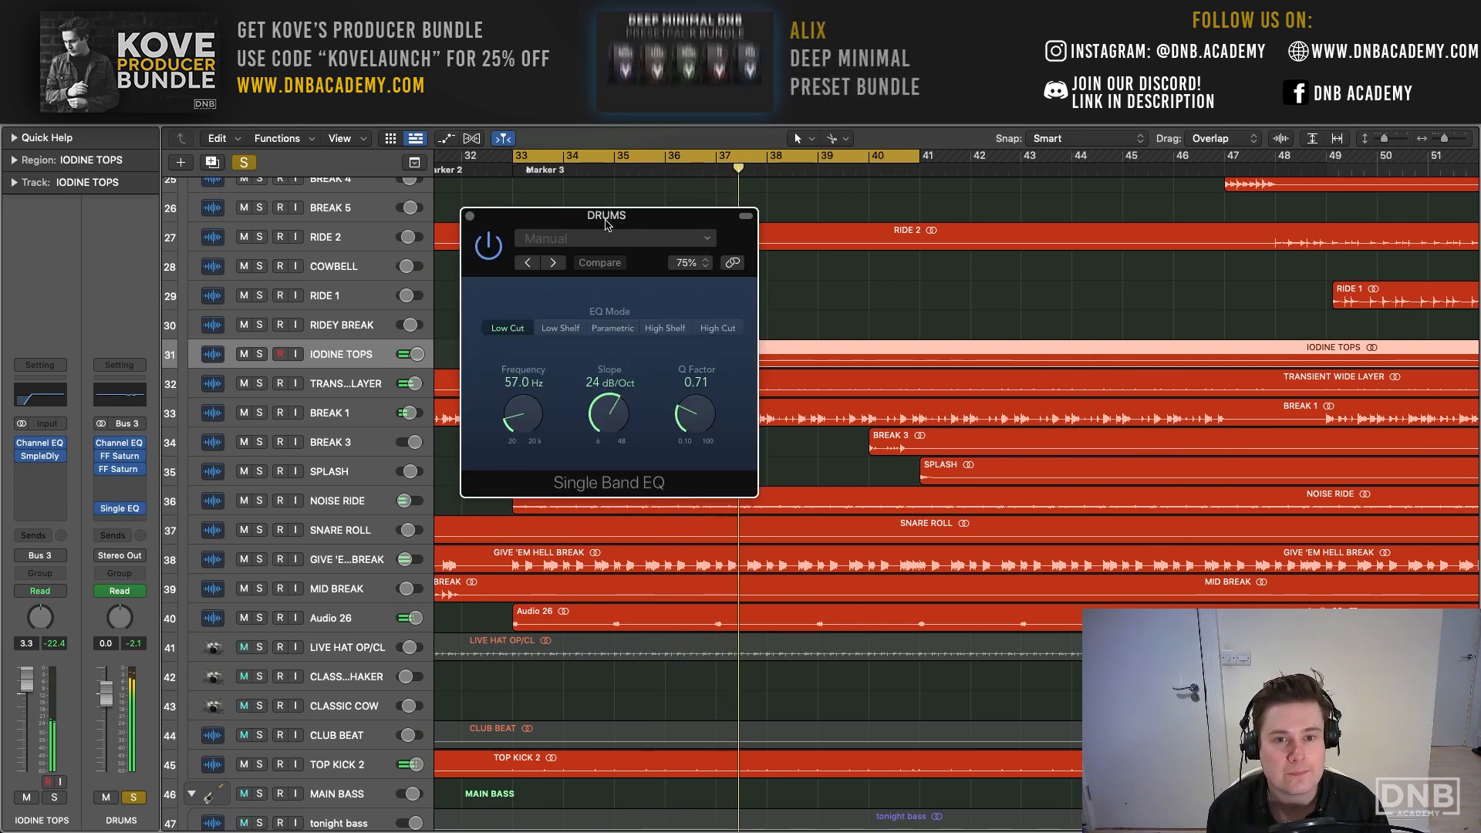
left_click_drag(633, 225, 459, 187)
left_click(311, 214)
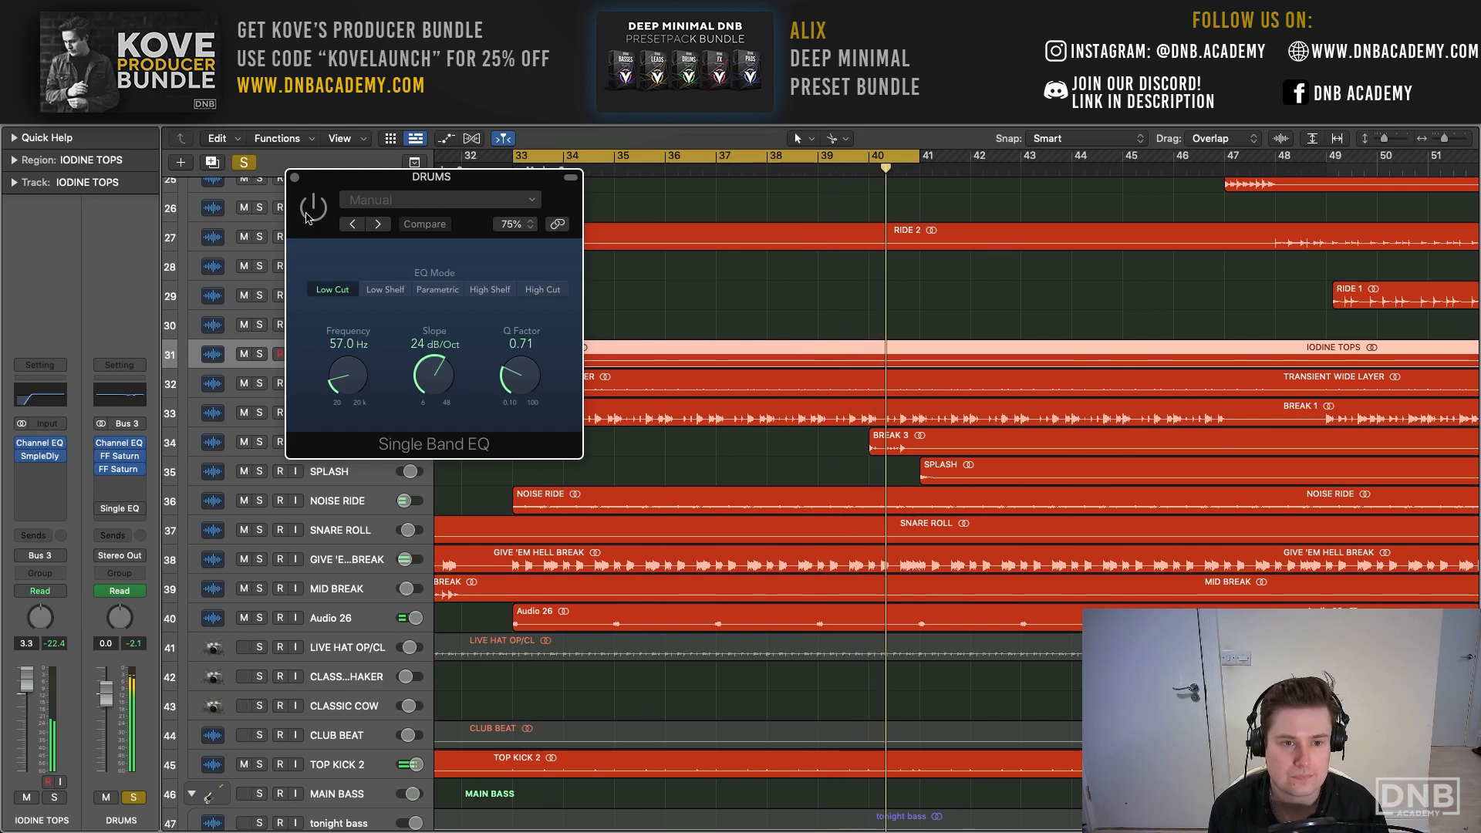
left_click(310, 212)
left_click_drag(352, 179, 305, 163)
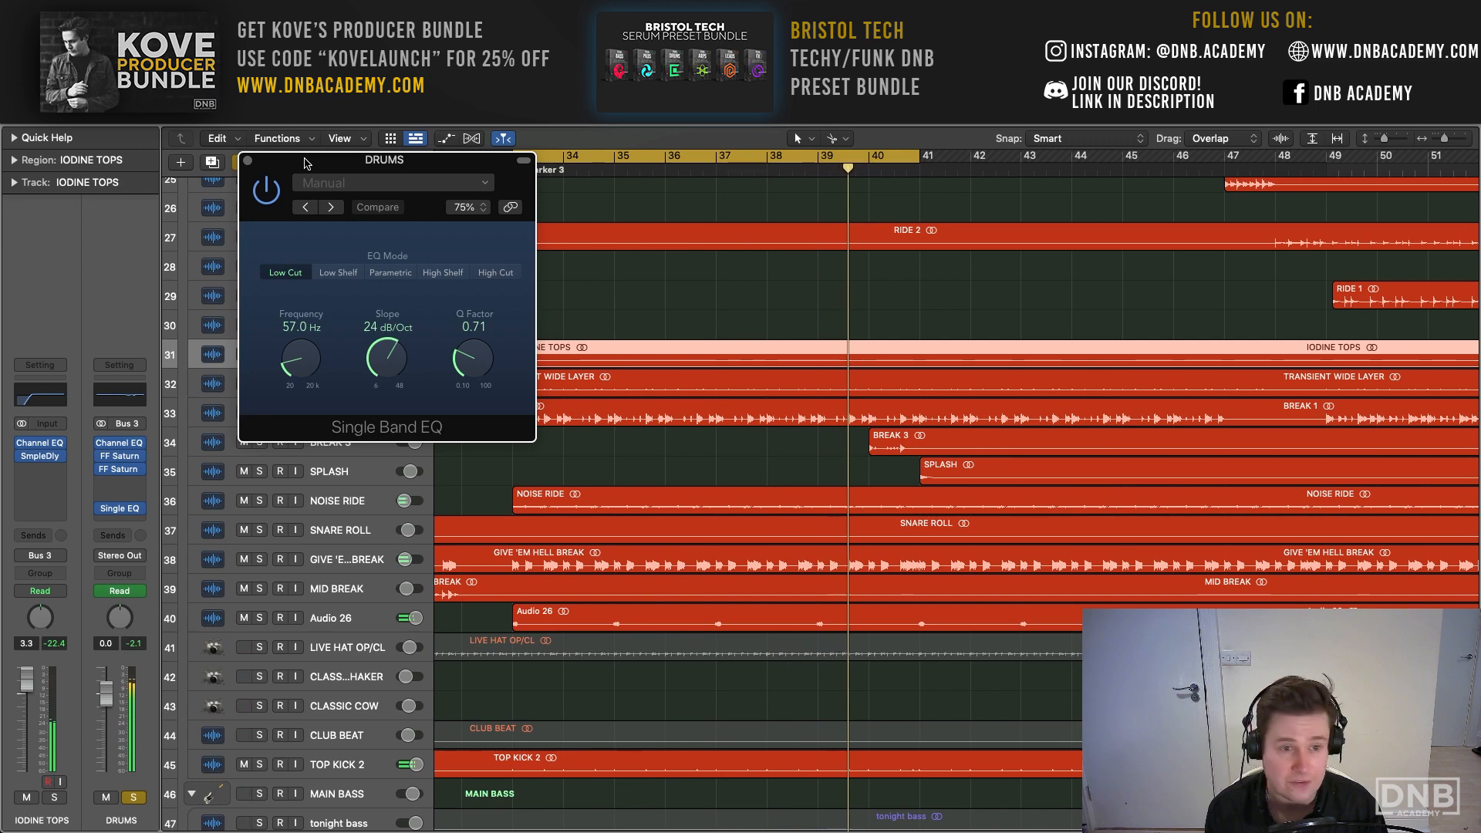
left_click(247, 159)
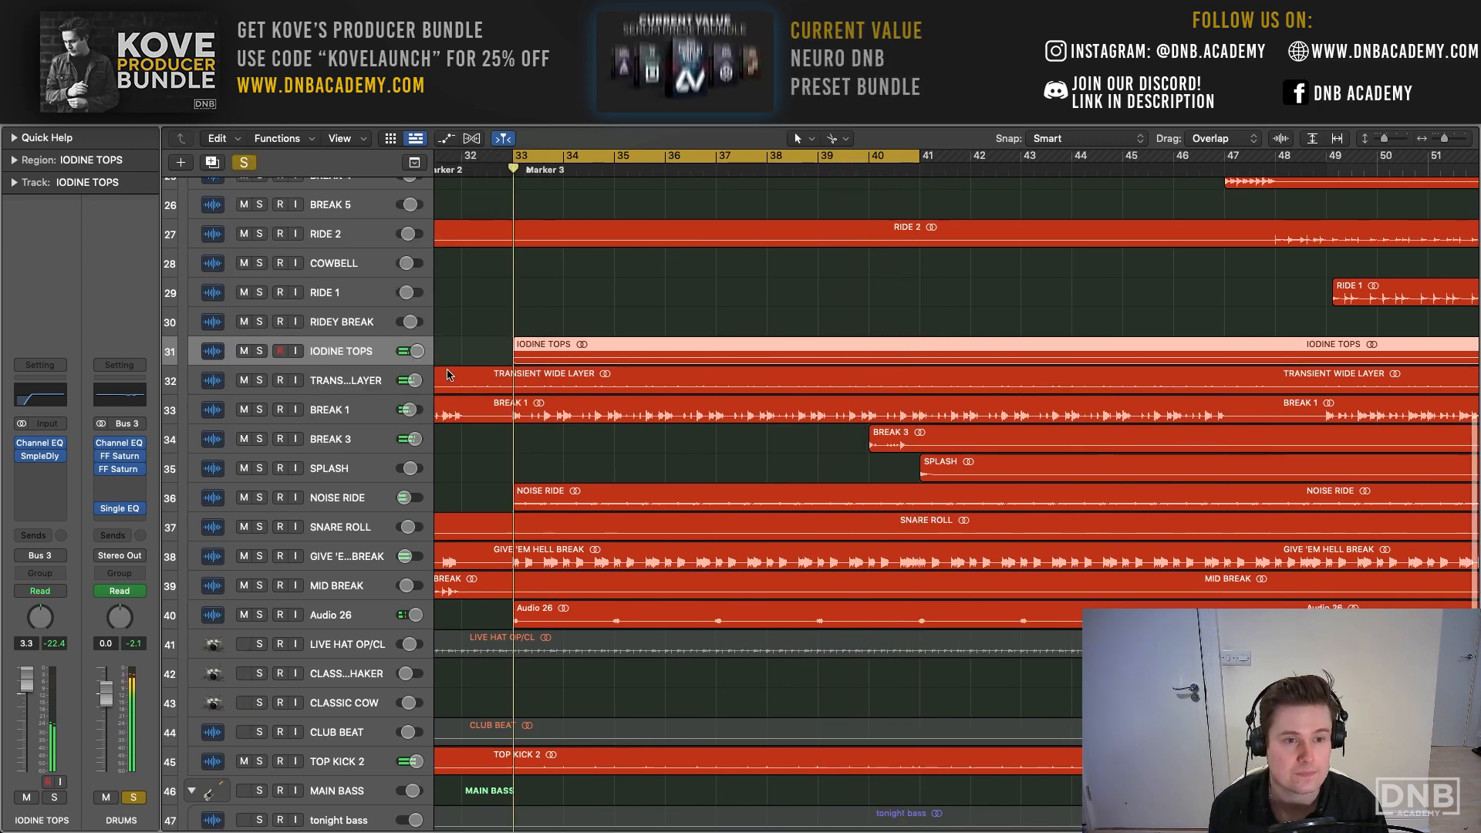
- Look over the drum tracks in the arrangement and clear the DRUMS solo so the whole project is audible
scroll(462, 378, "up", 10)
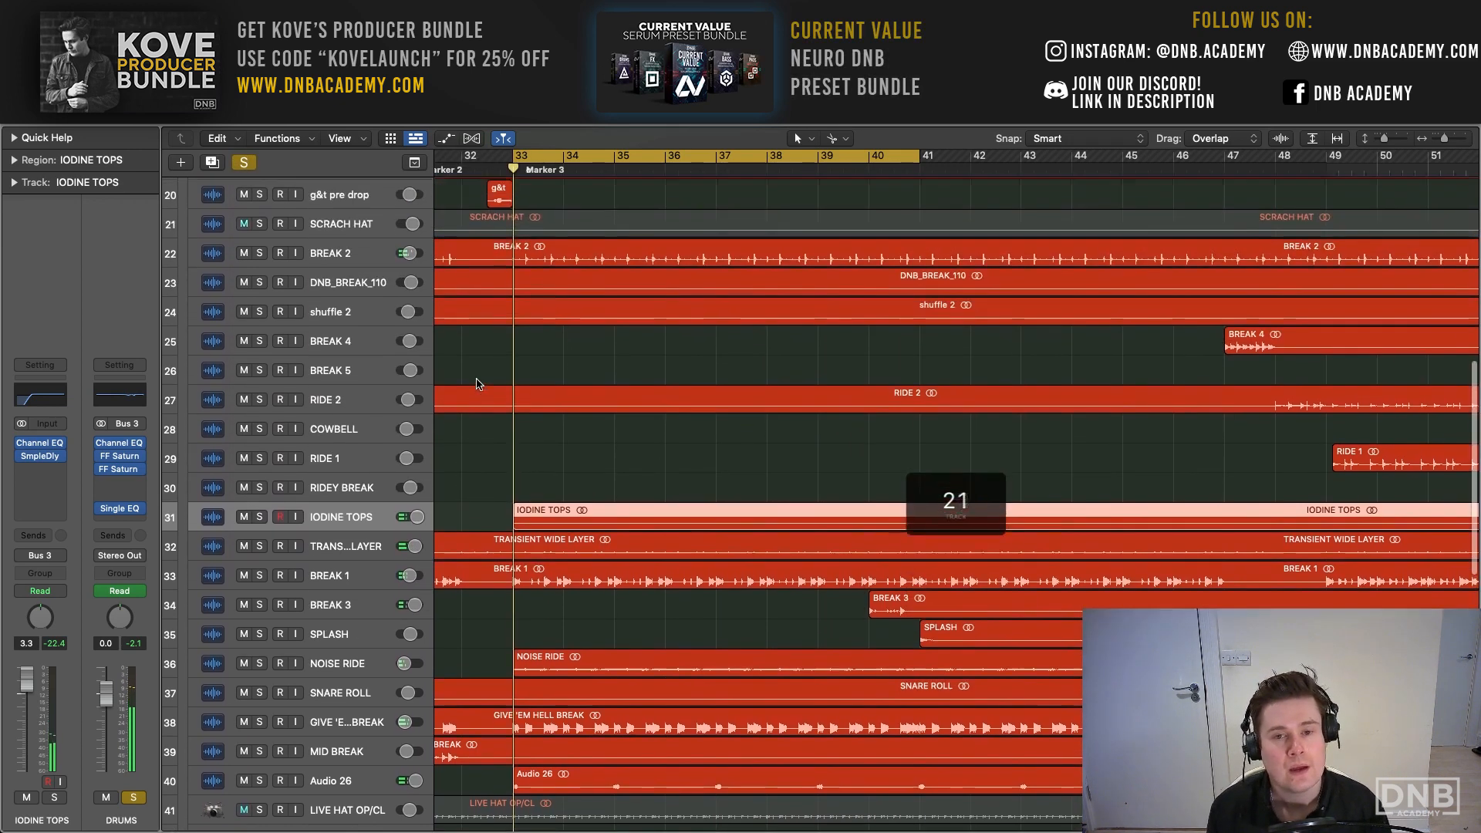
scroll(476, 384, "up", 4)
scroll(476, 384, "right", 12)
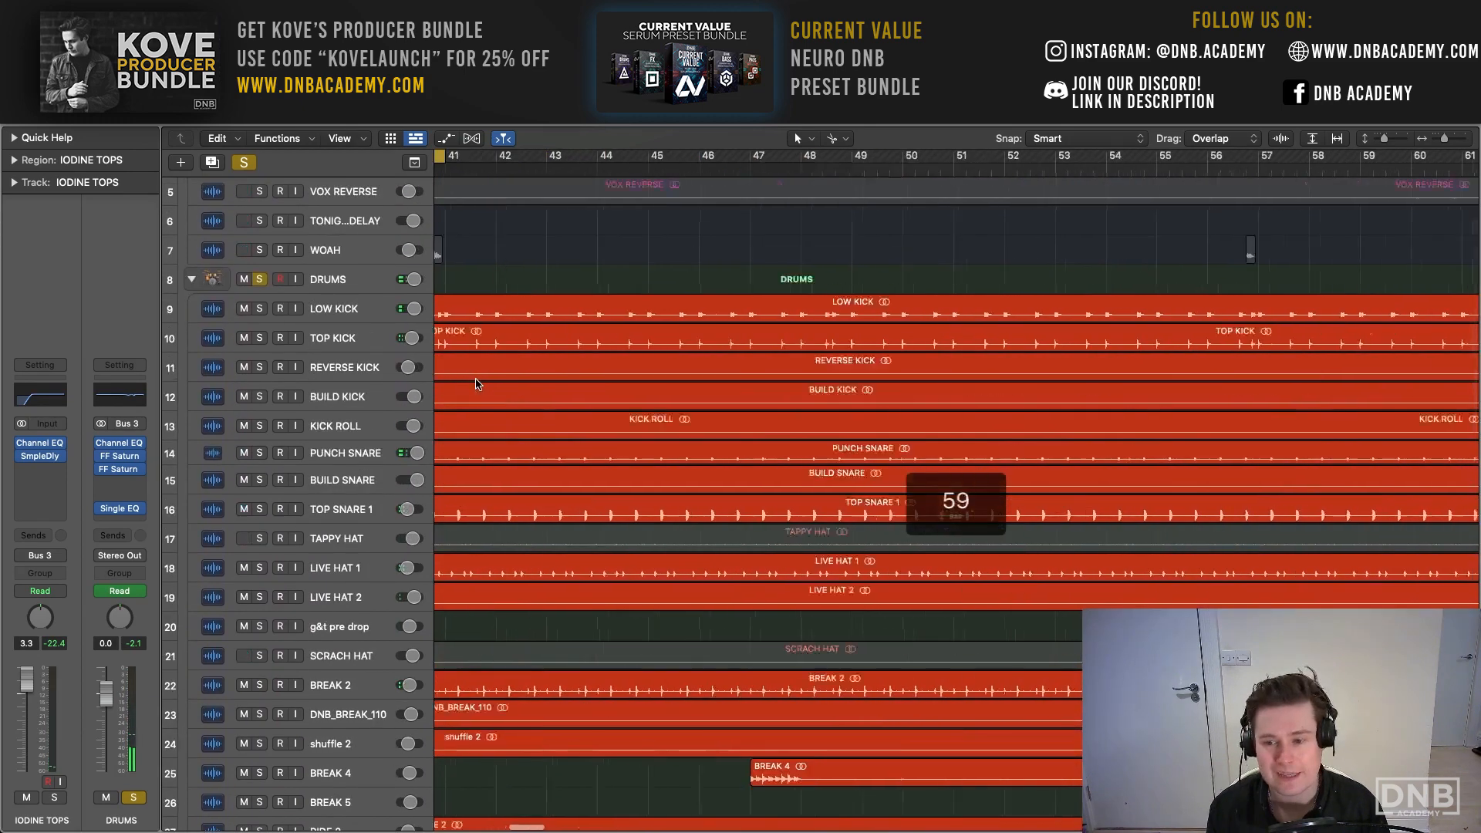
scroll(474, 385, "down", 6)
scroll(501, 384, "left", 2)
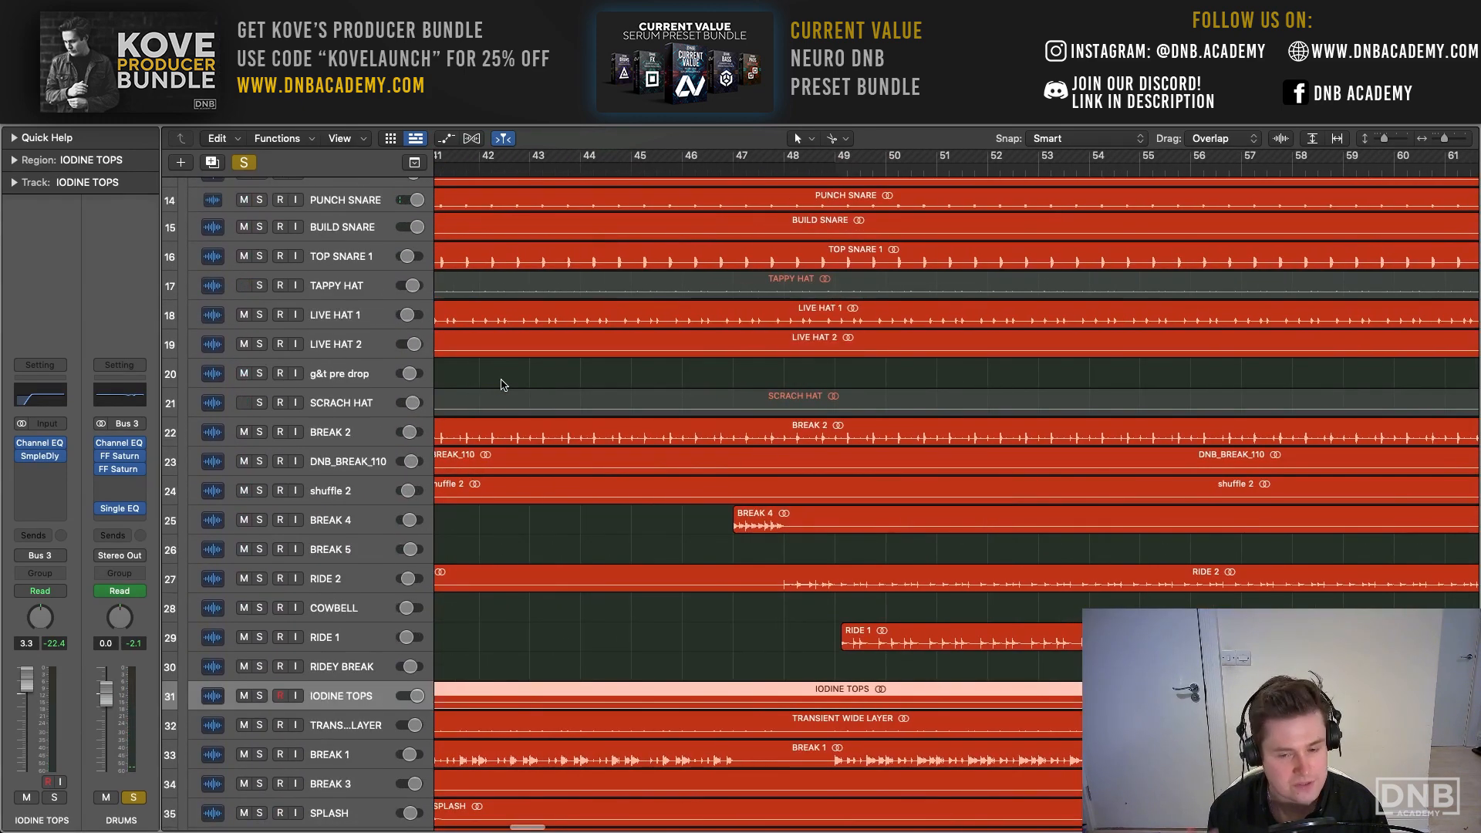
scroll(501, 384, "down", 8)
scroll(500, 384, "right", 1)
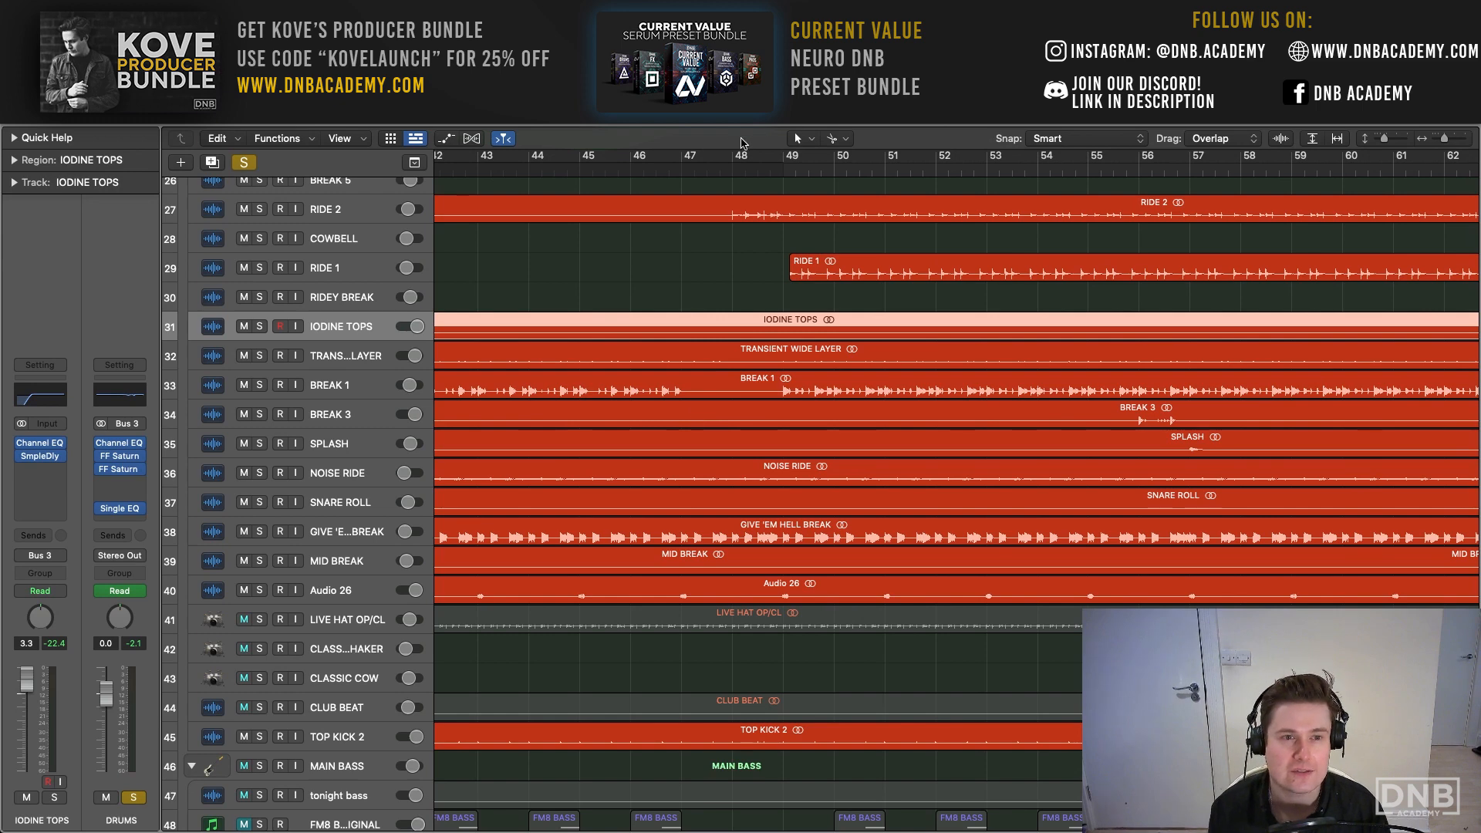
left_click(243, 163)
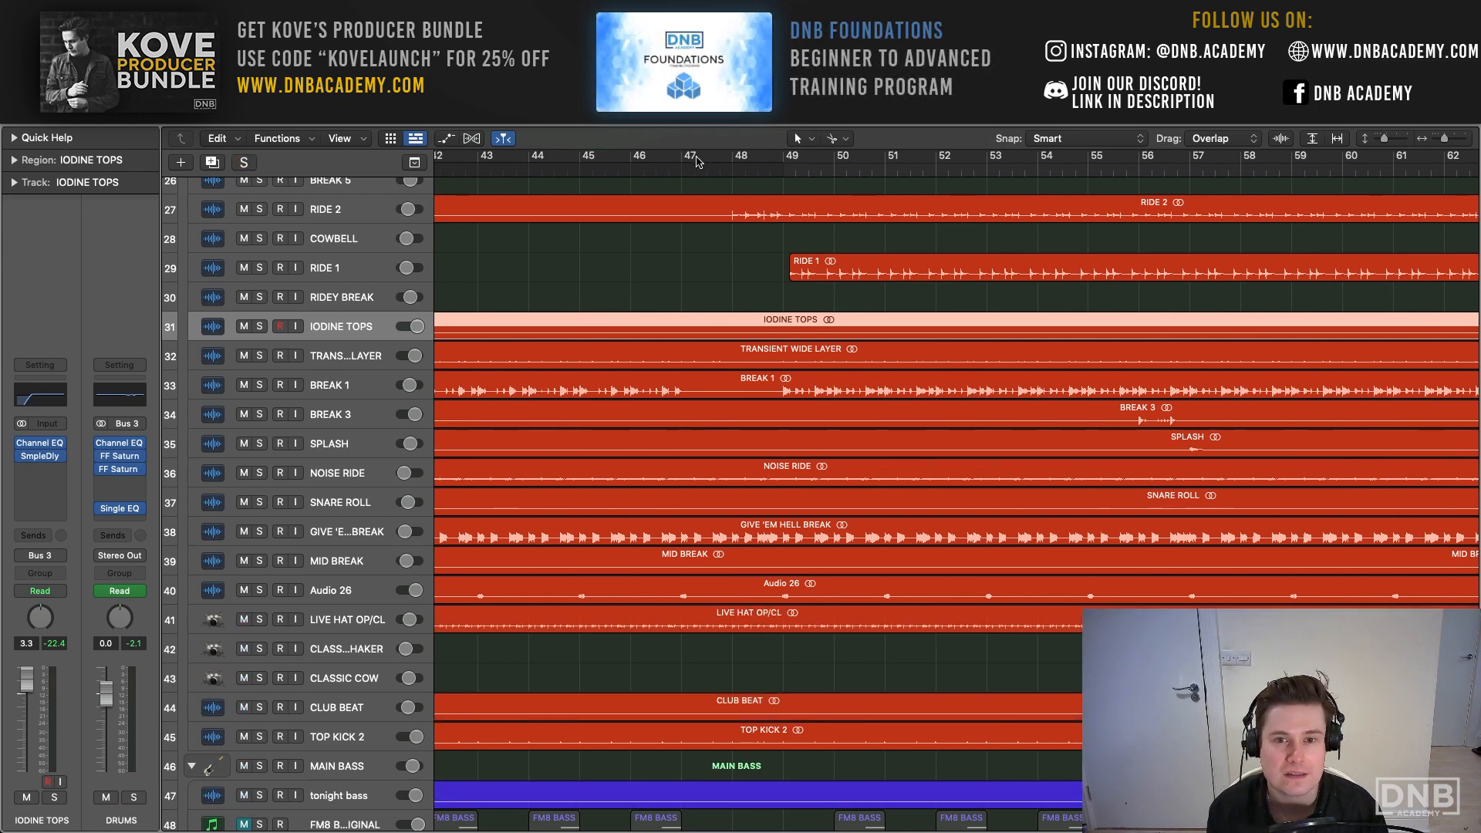
- Set the cycle range to bars 39 to 41 and play the full mix around the start of BREAK 3
left_click_drag(696, 161, 775, 161)
scroll(732, 452, "up", 5)
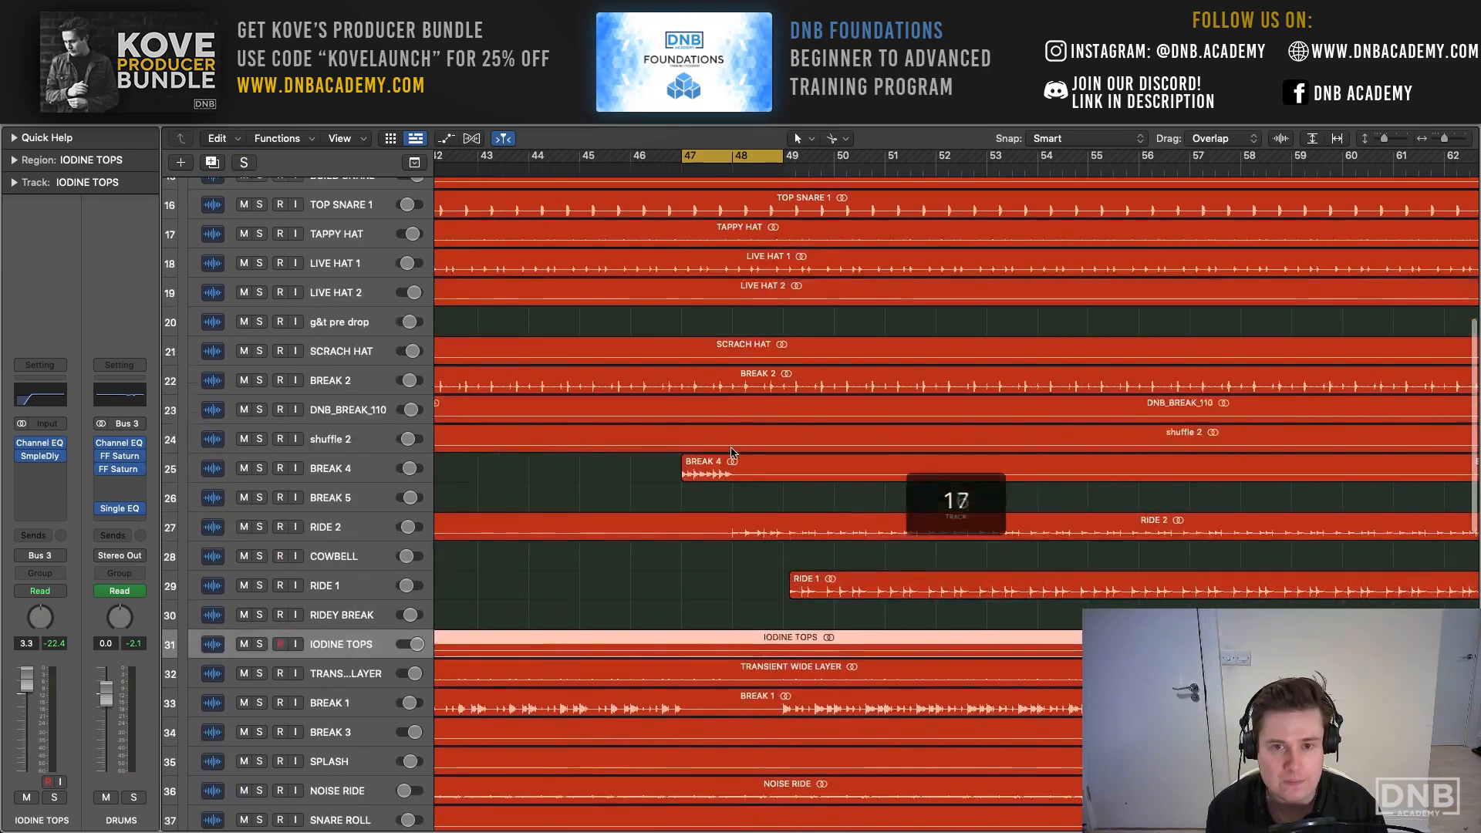
scroll(732, 452, "right", 2)
scroll(694, 347, "left", 5)
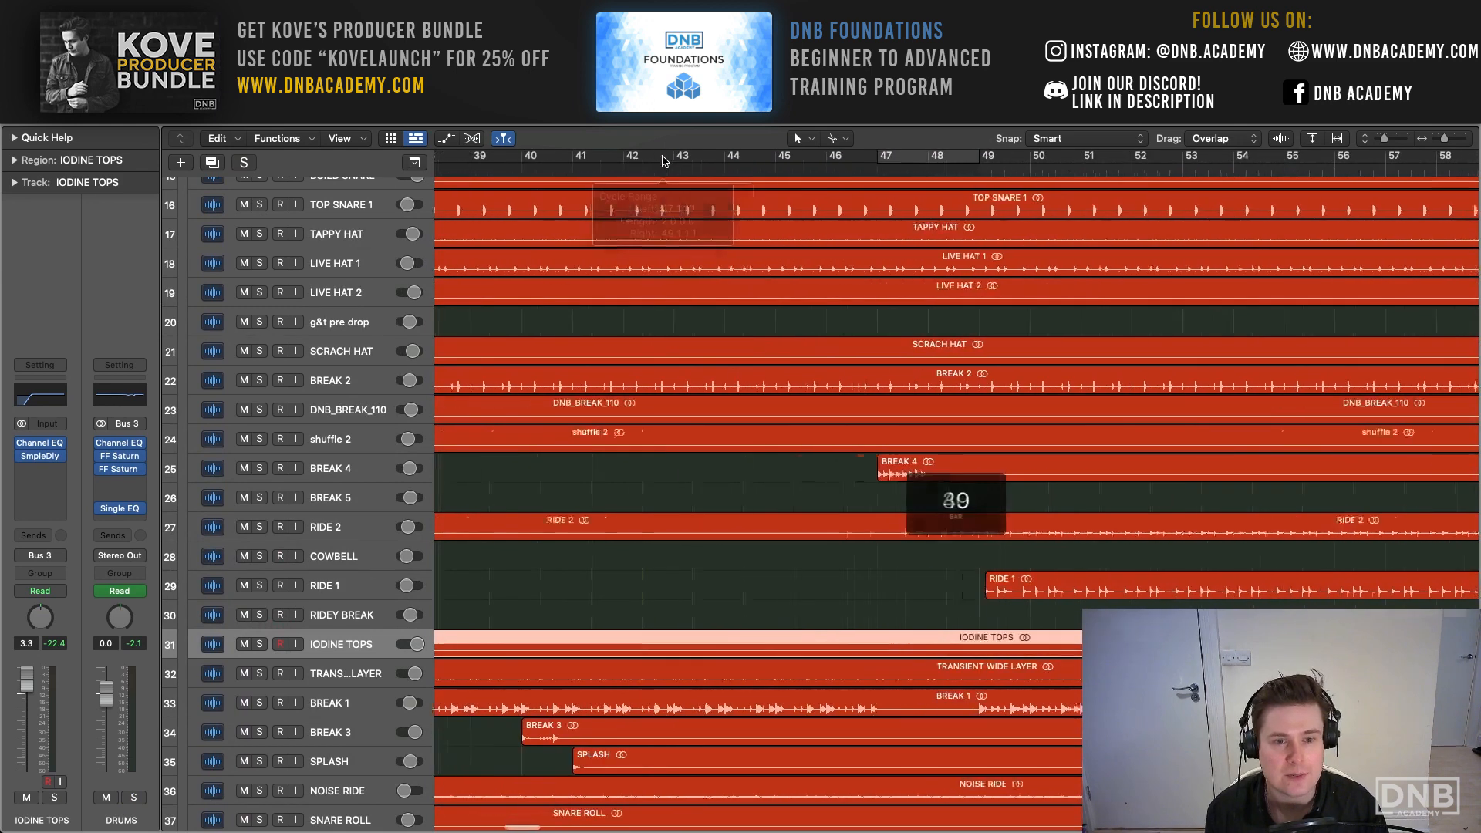
left_click_drag(514, 158, 617, 153)
key("space")
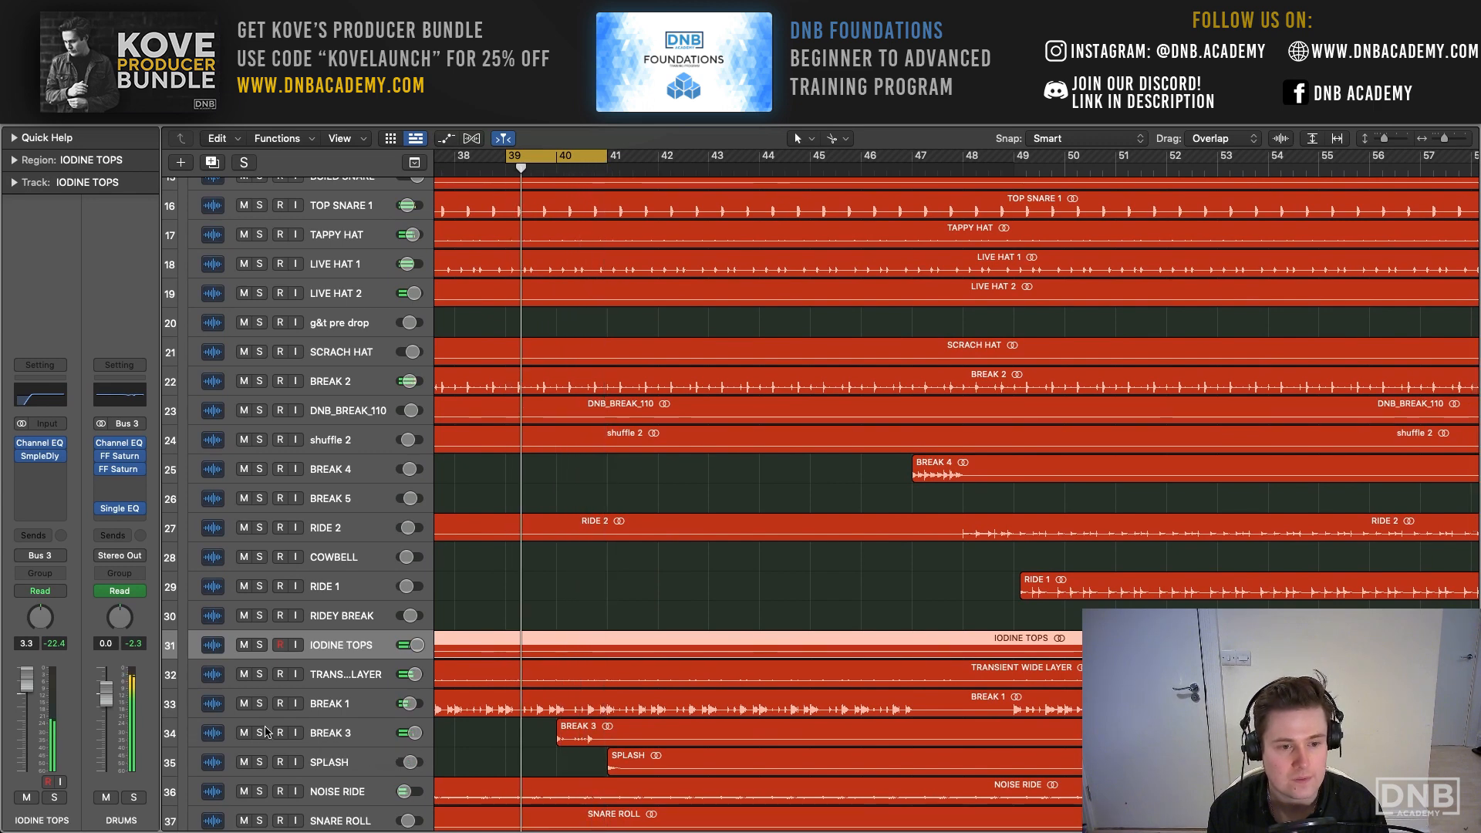
- Solo the BREAK 3 and SPLASH tracks and audition the fill around bar 40
left_click_drag(263, 732, 259, 763)
key("space")
key("space")
scroll(482, 701, "right", 2)
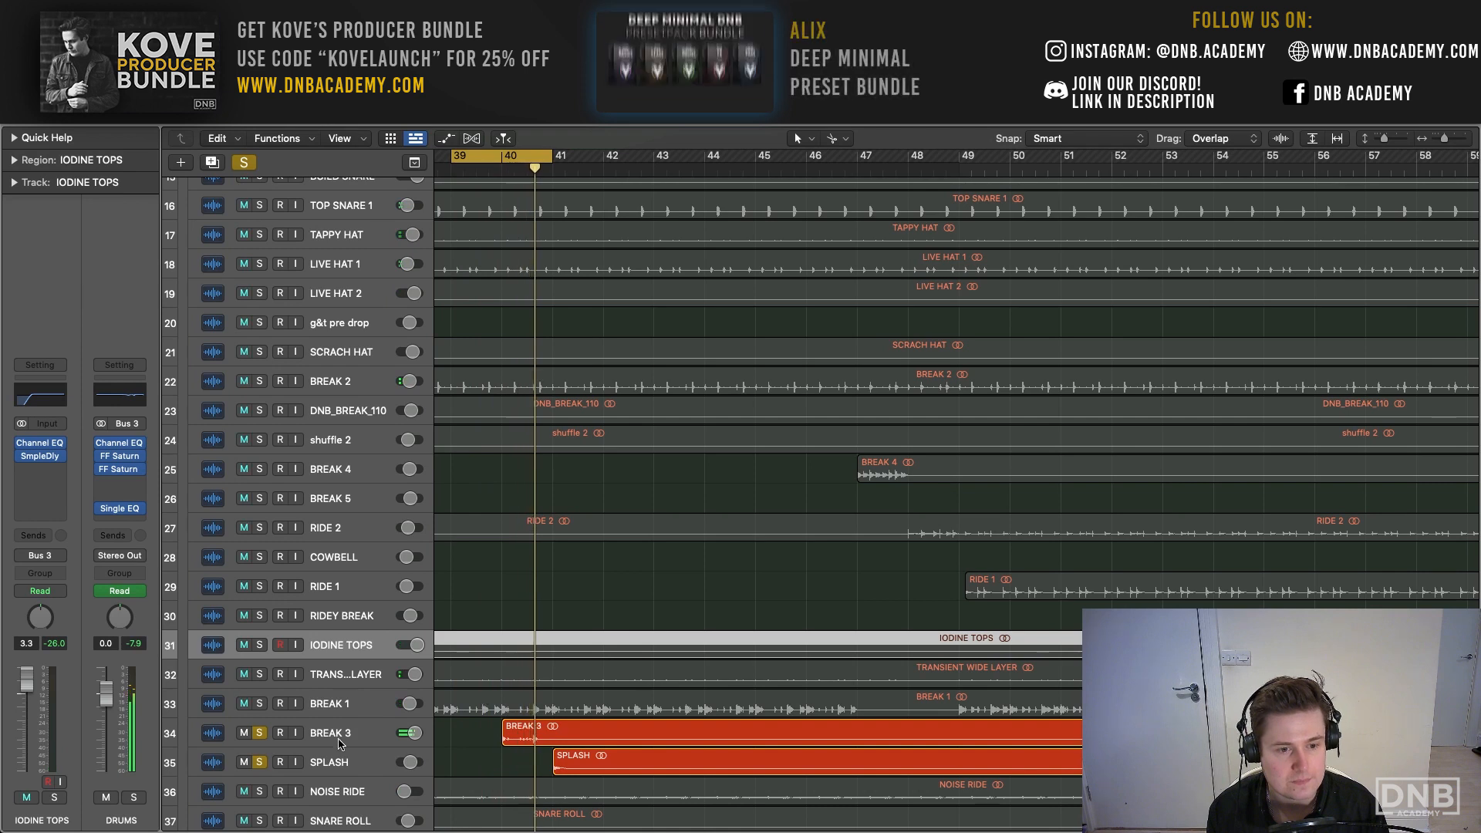
- Select the BREAK 3 region, examine the drive, tone and output settings of its Overdrive, and close the plug-in
left_click(524, 730)
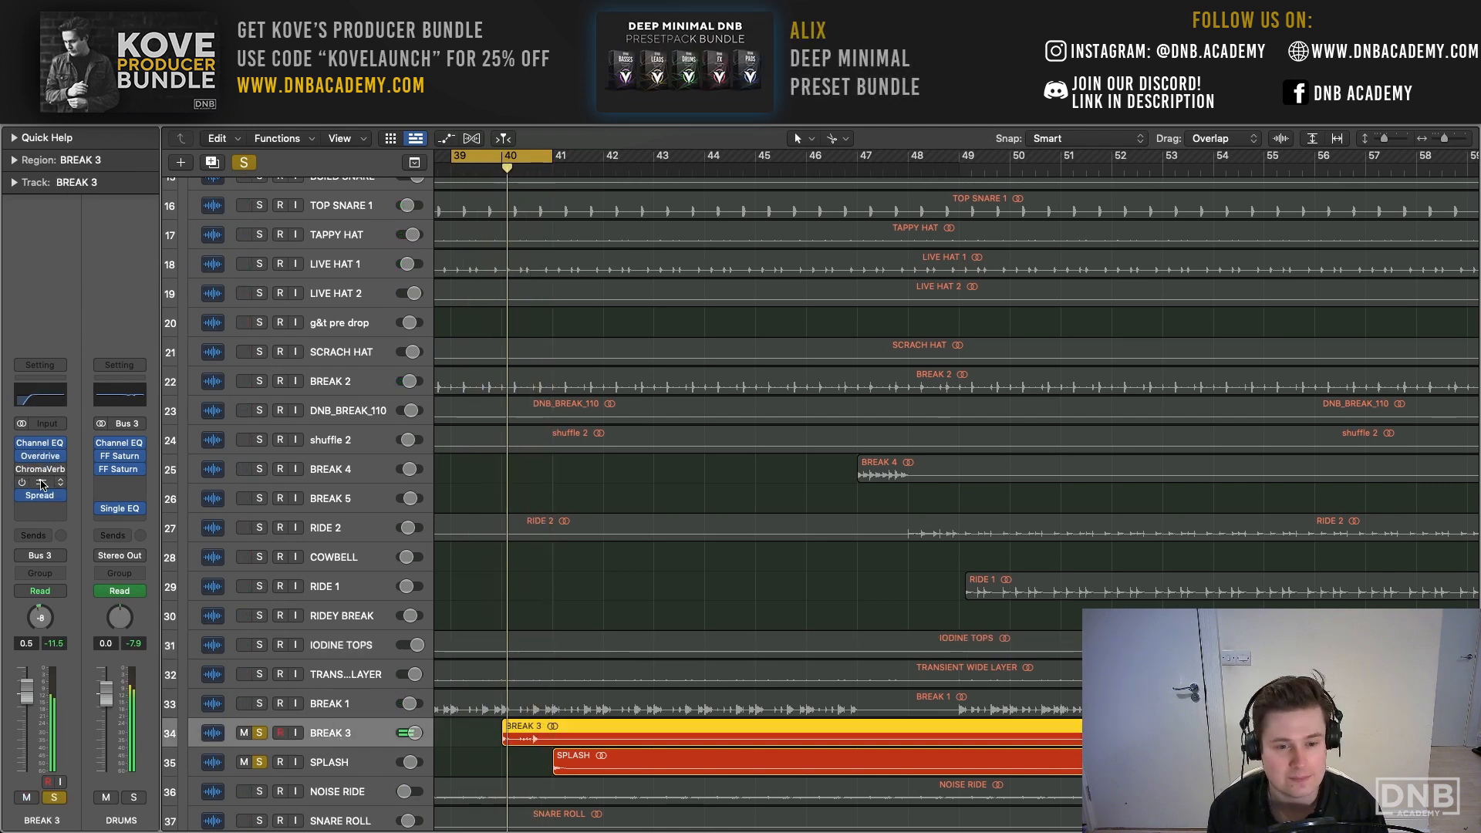
left_click(42, 455)
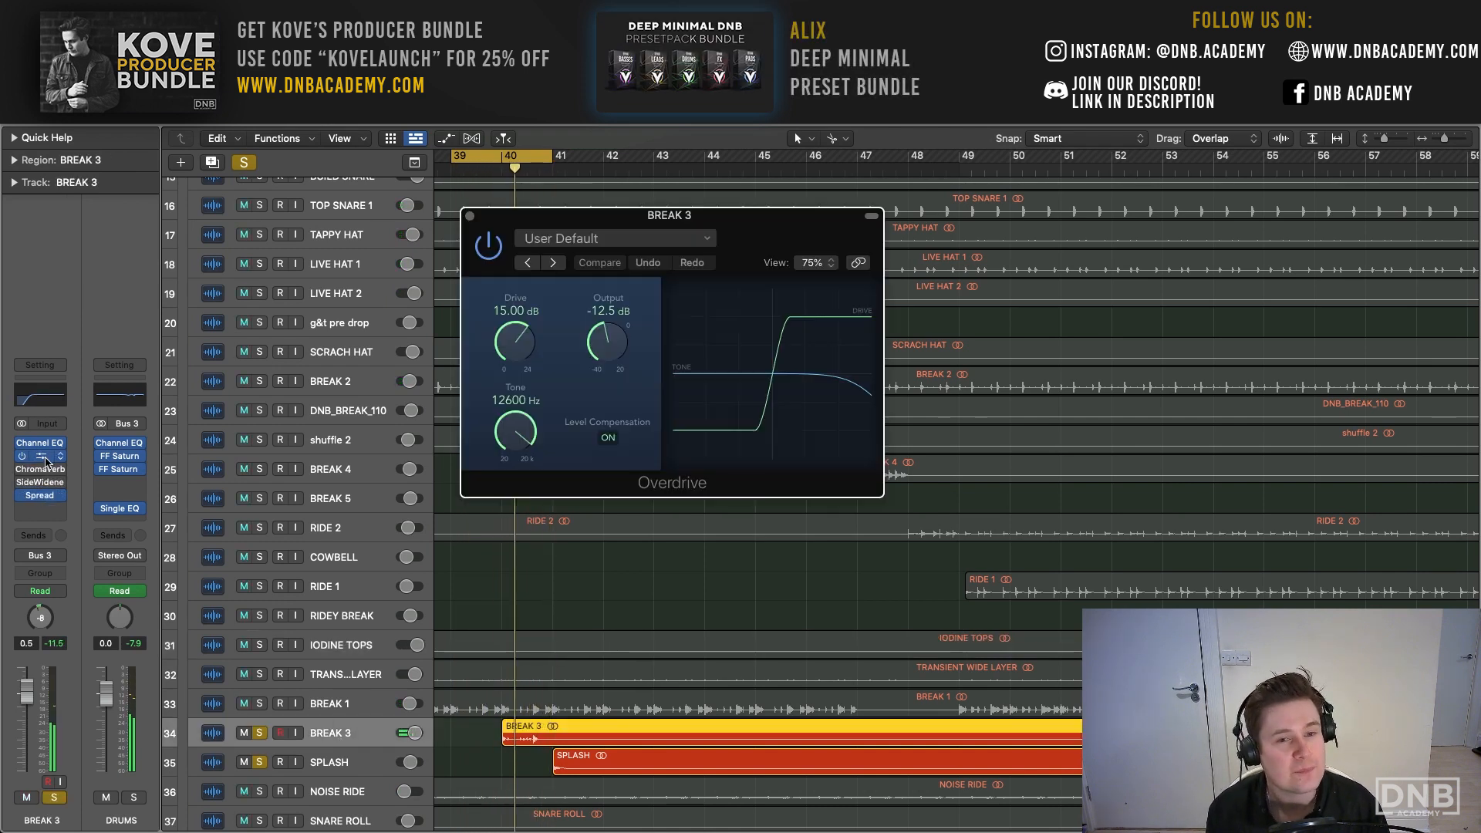
left_click_drag(520, 221, 425, 201)
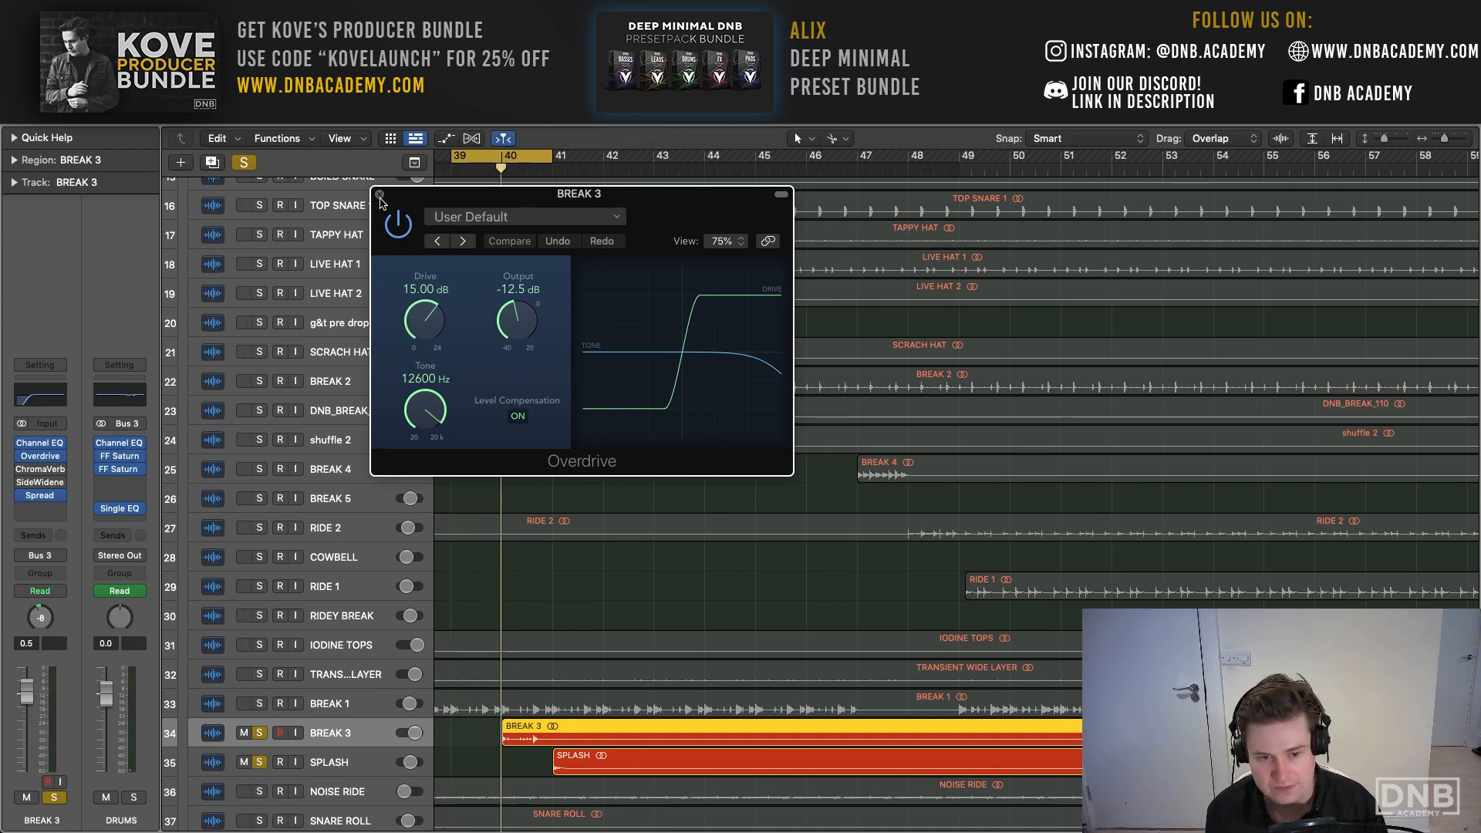
left_click(381, 197)
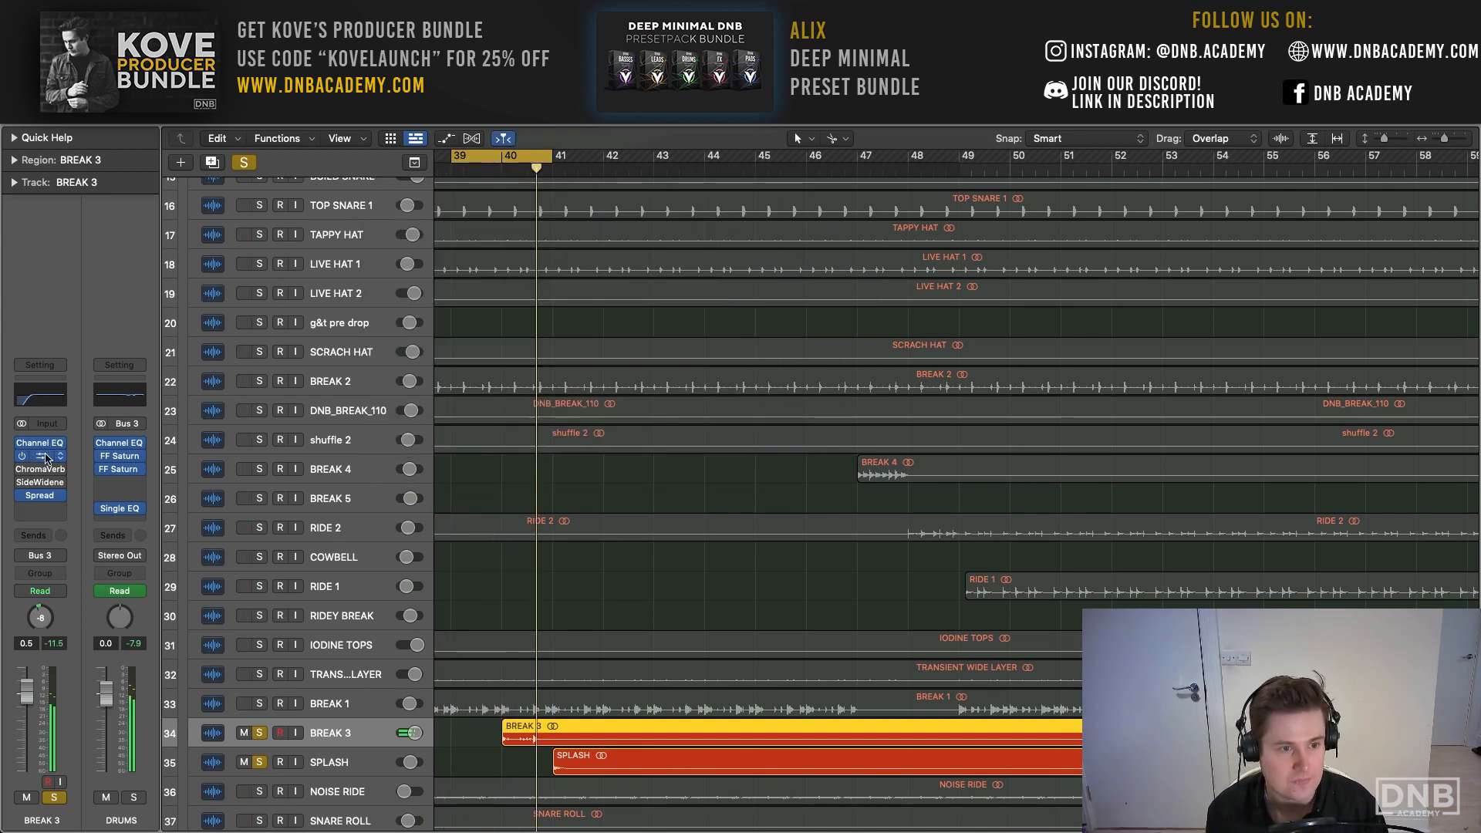
- Open the Stereo Spread on BREAK 3, examine its settings with the fill playing, and close the plug-in
left_click(41, 495)
left_click_drag(610, 210, 413, 188)
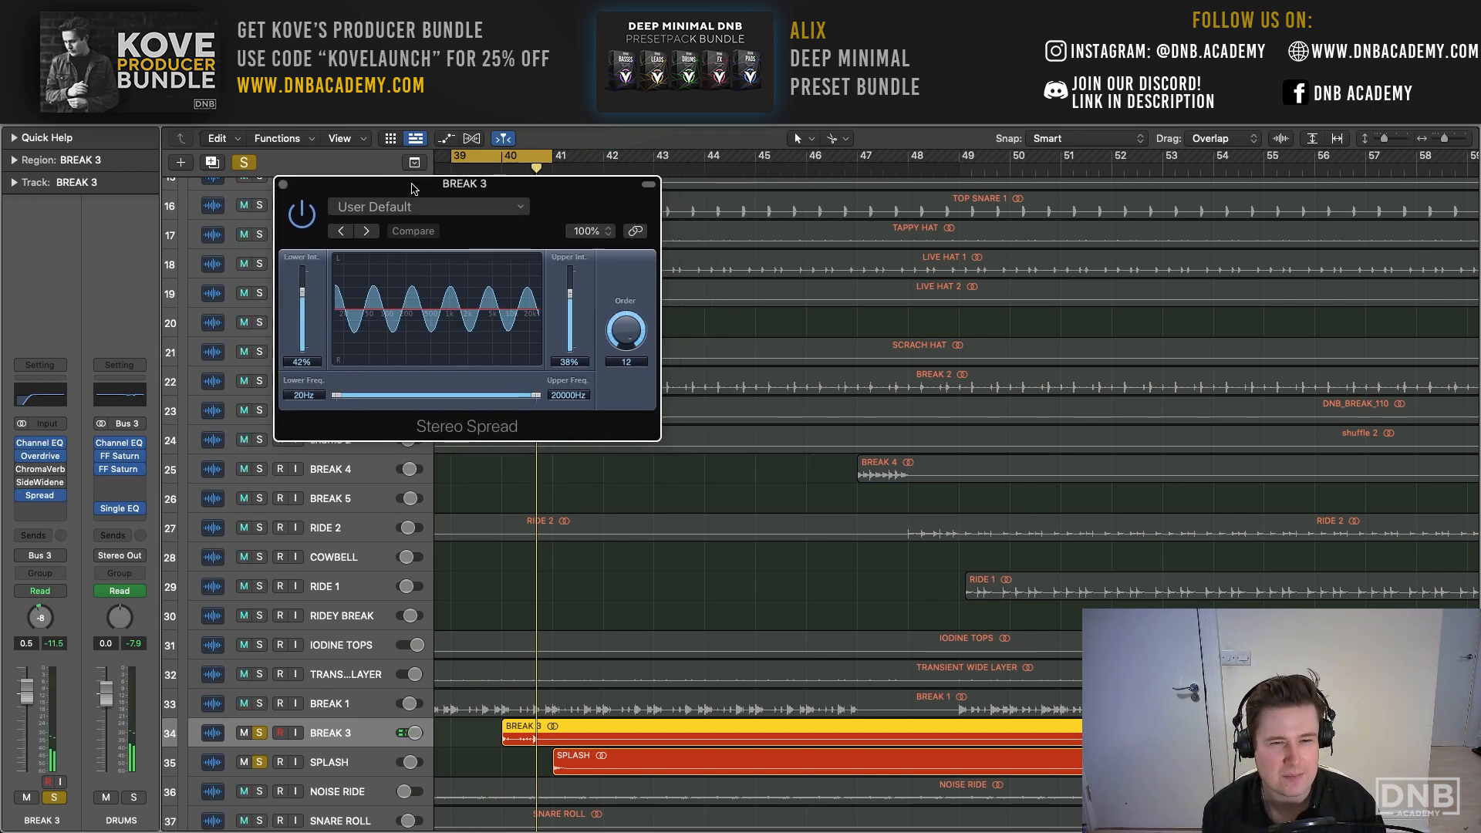
key("space")
key("space")
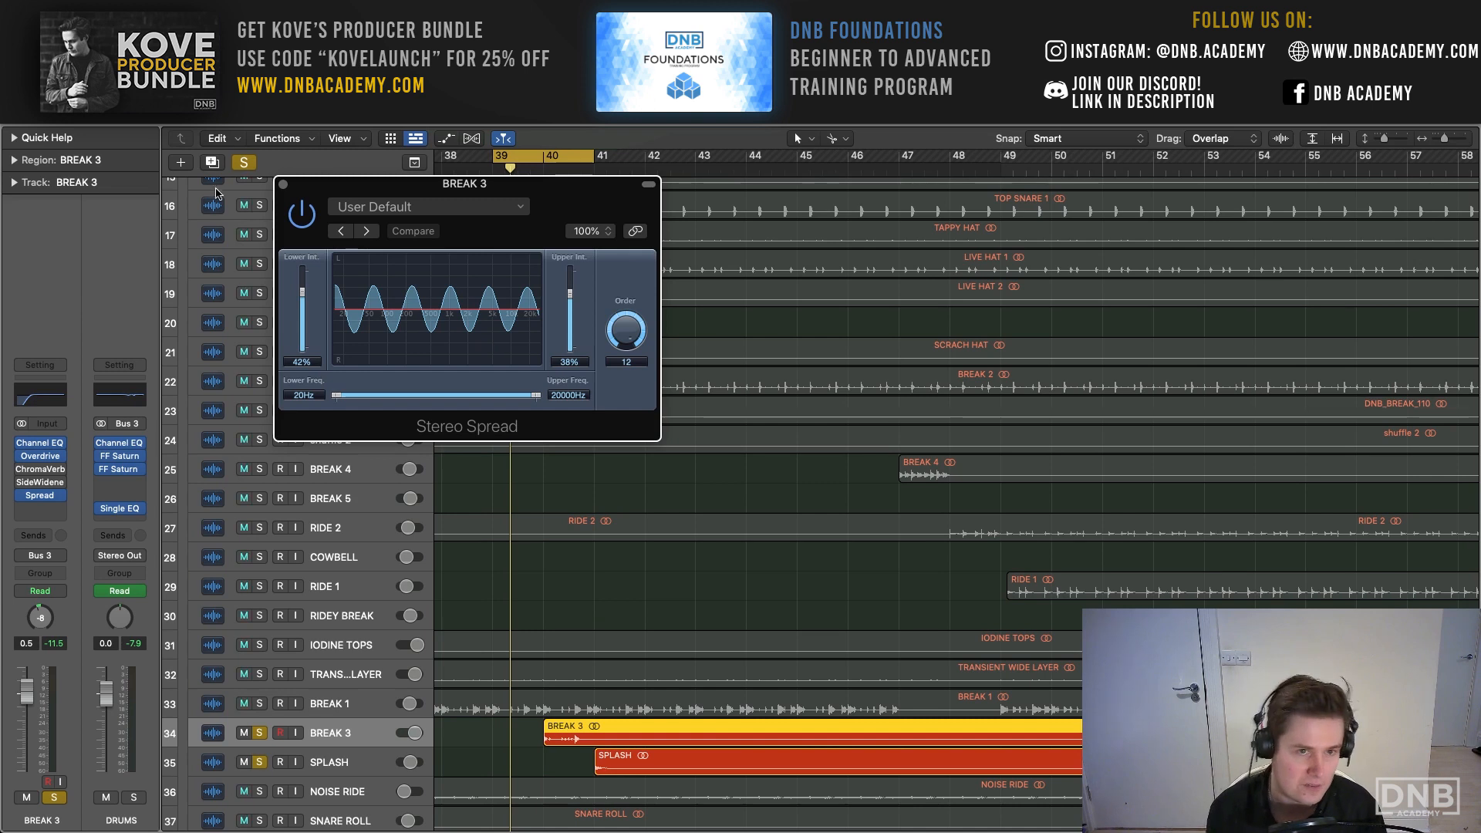
left_click(282, 183)
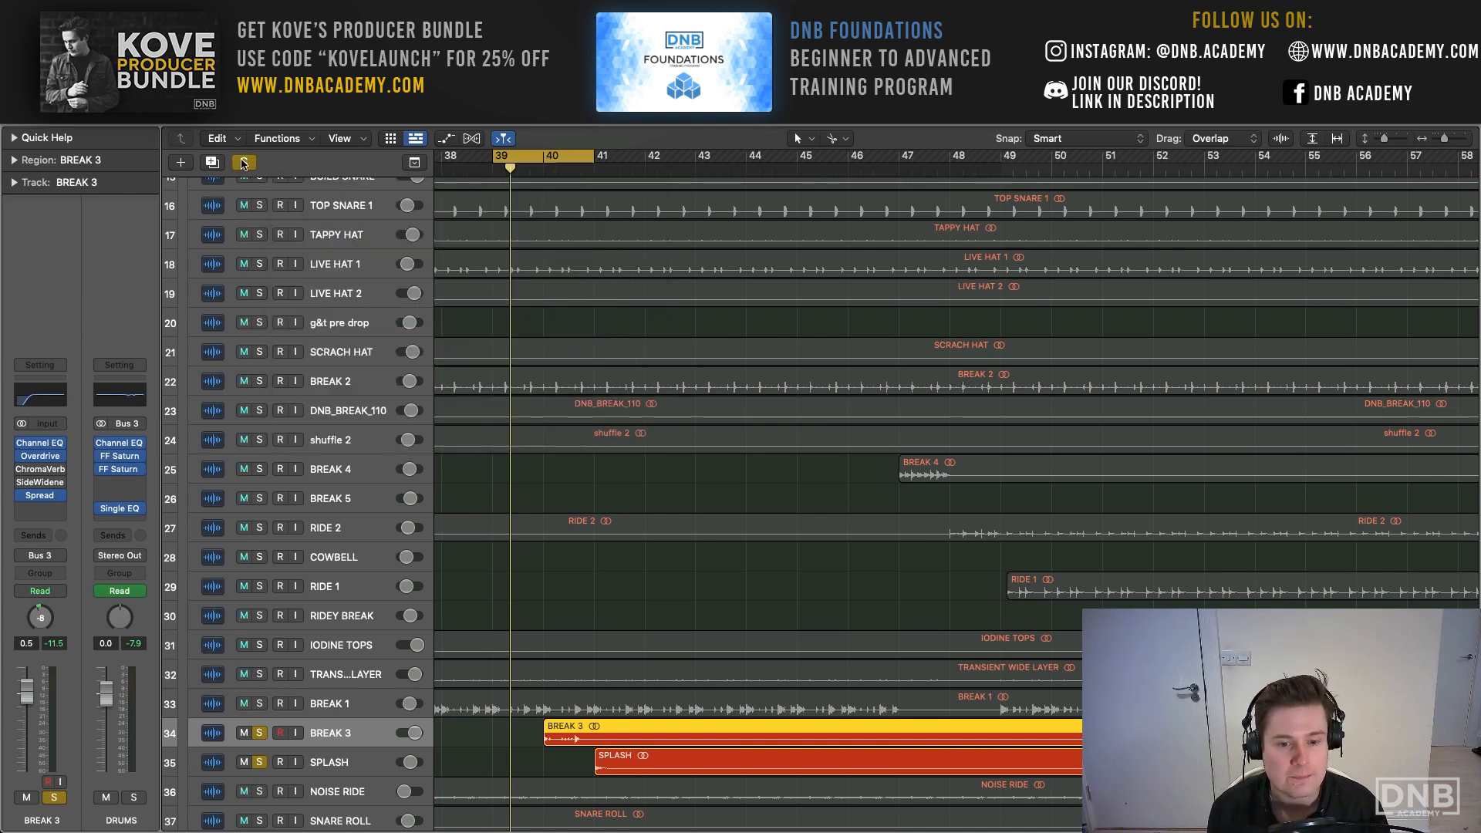
- Set the cycle range to bars 40 to 45 and audition the soloed BREAK 3 and SPLASH fill
left_click_drag(546, 156, 796, 156)
key("space")
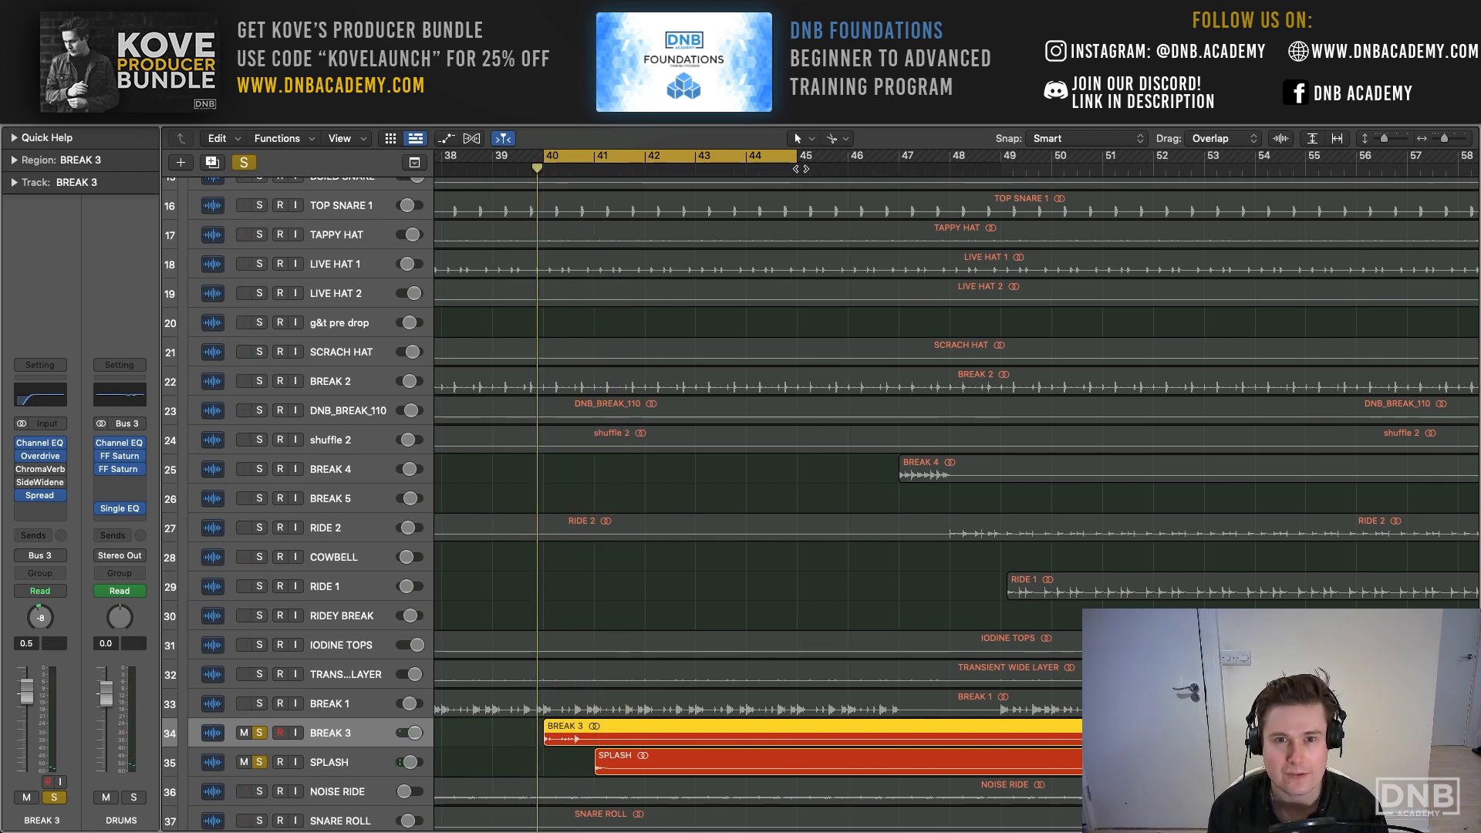
key("space")
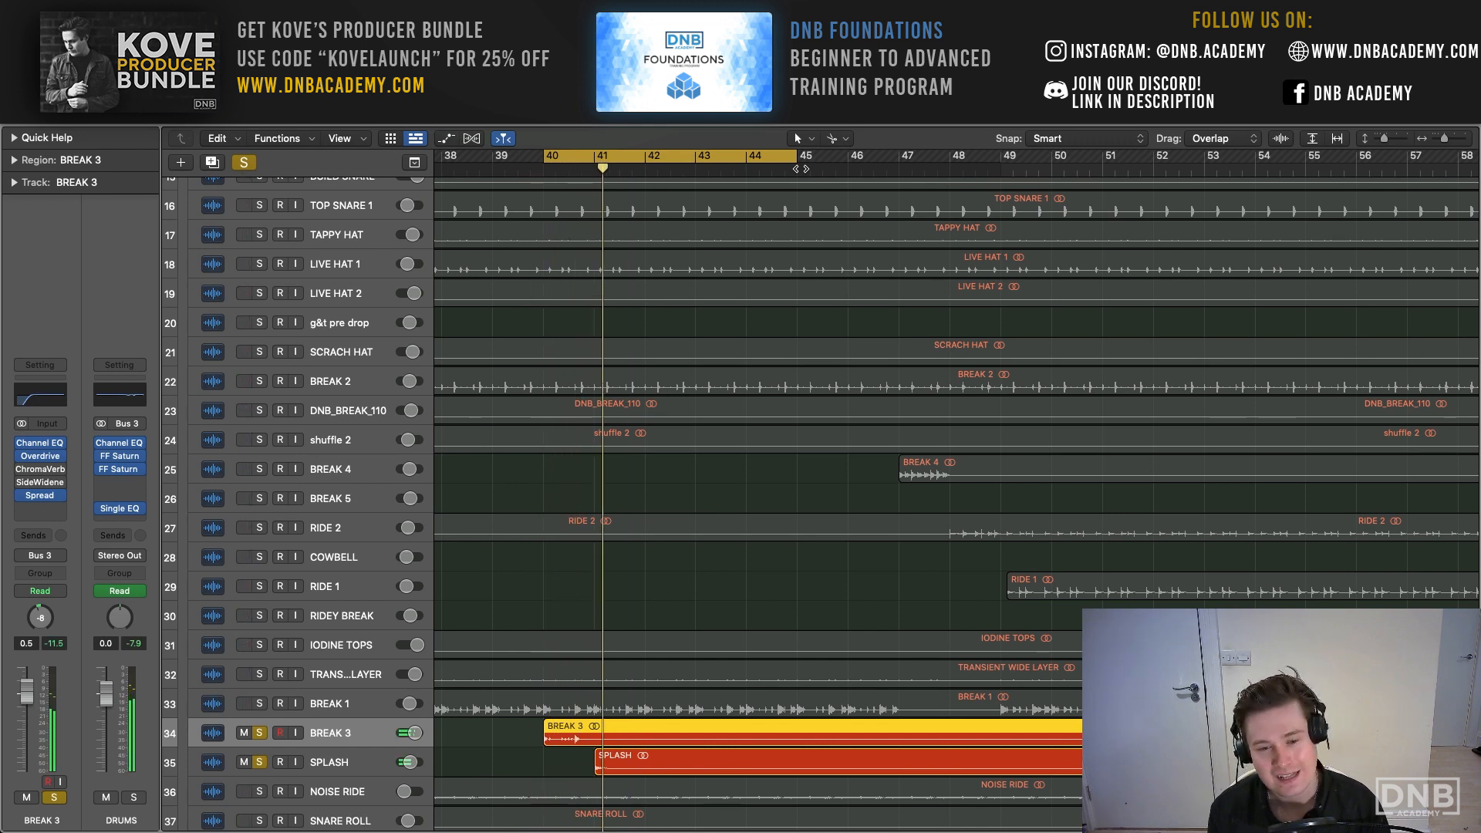
key("space")
- Turn off the cycle, clear all solos, and play the full mix from just before bar 39
scroll(800, 168, "right", 1)
key("c")
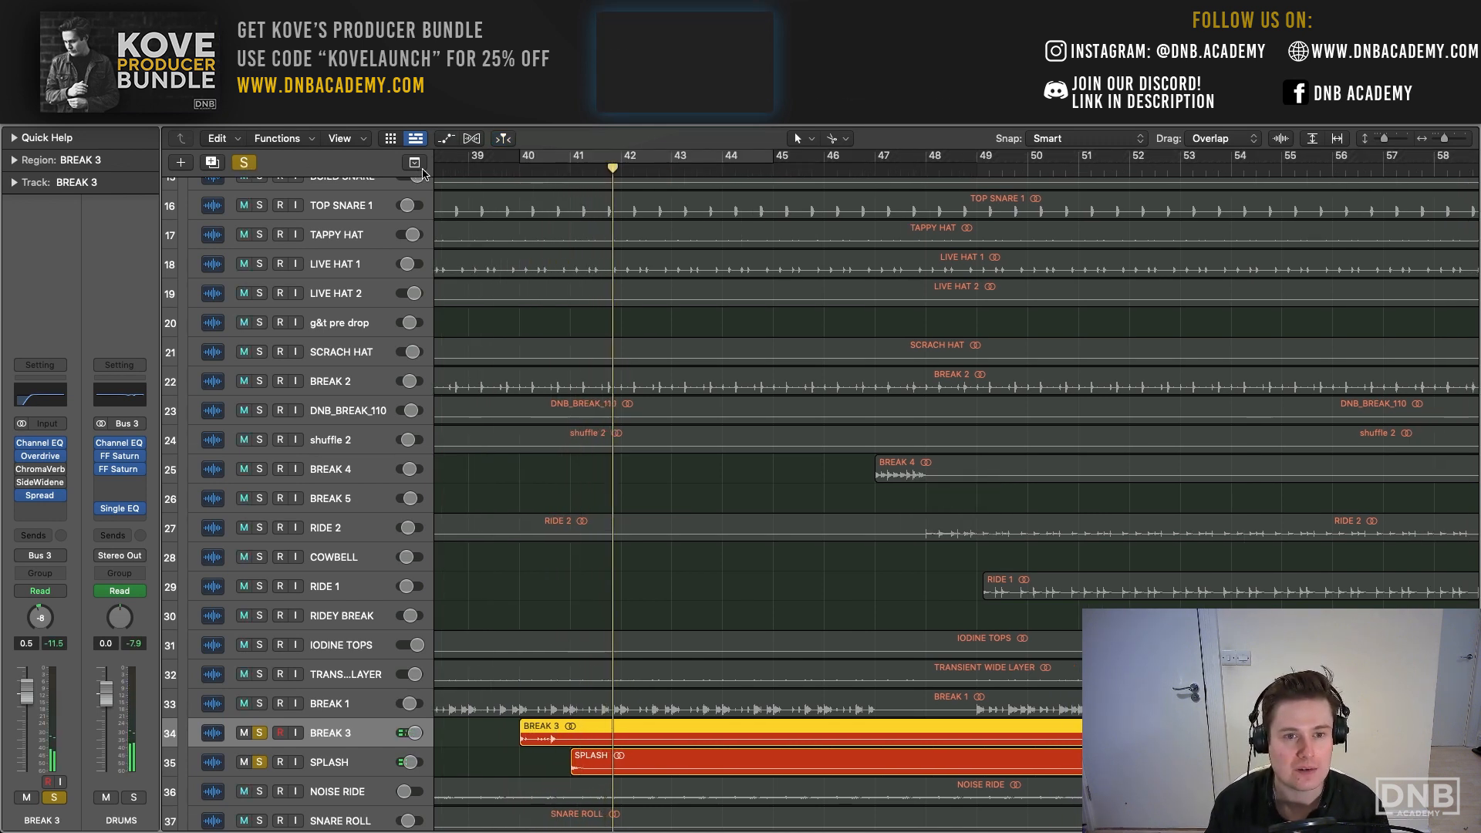
left_click(452, 166)
left_click(247, 162)
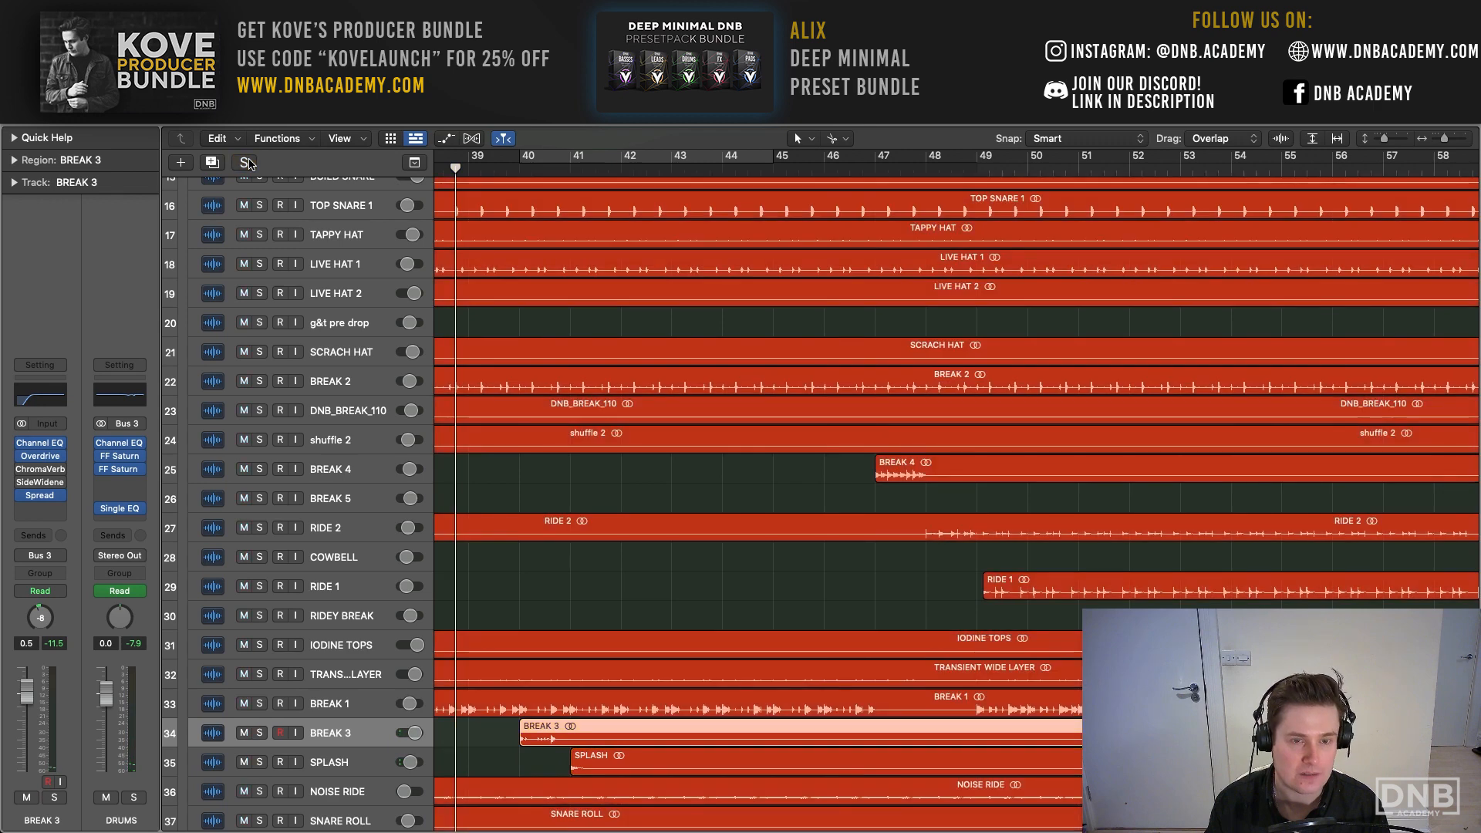
key("space")
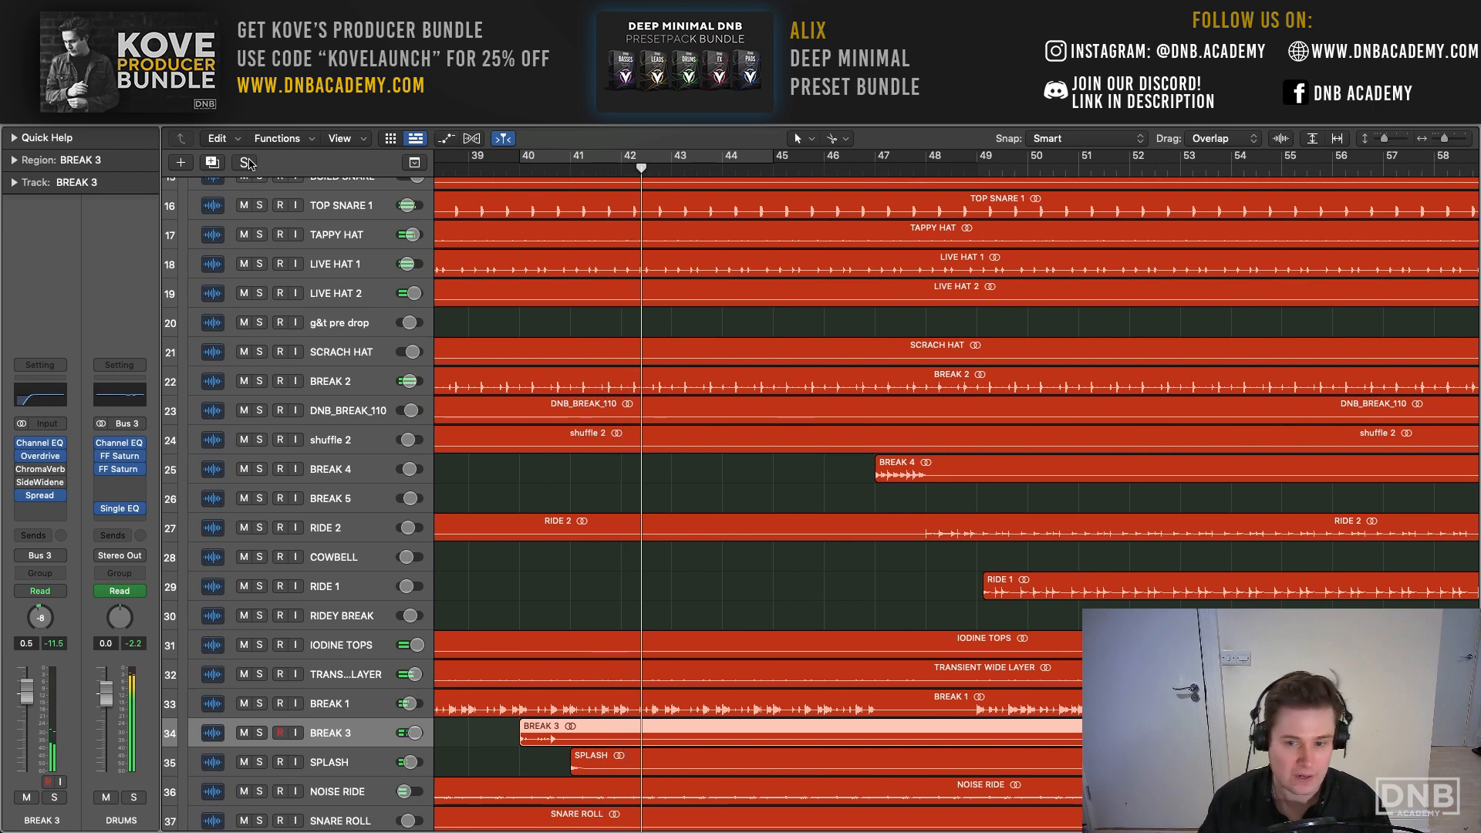
- Solo BREAK 4, select its region, and set the cycle range to bars 47 to 50
scroll(463, 358, "down", 2)
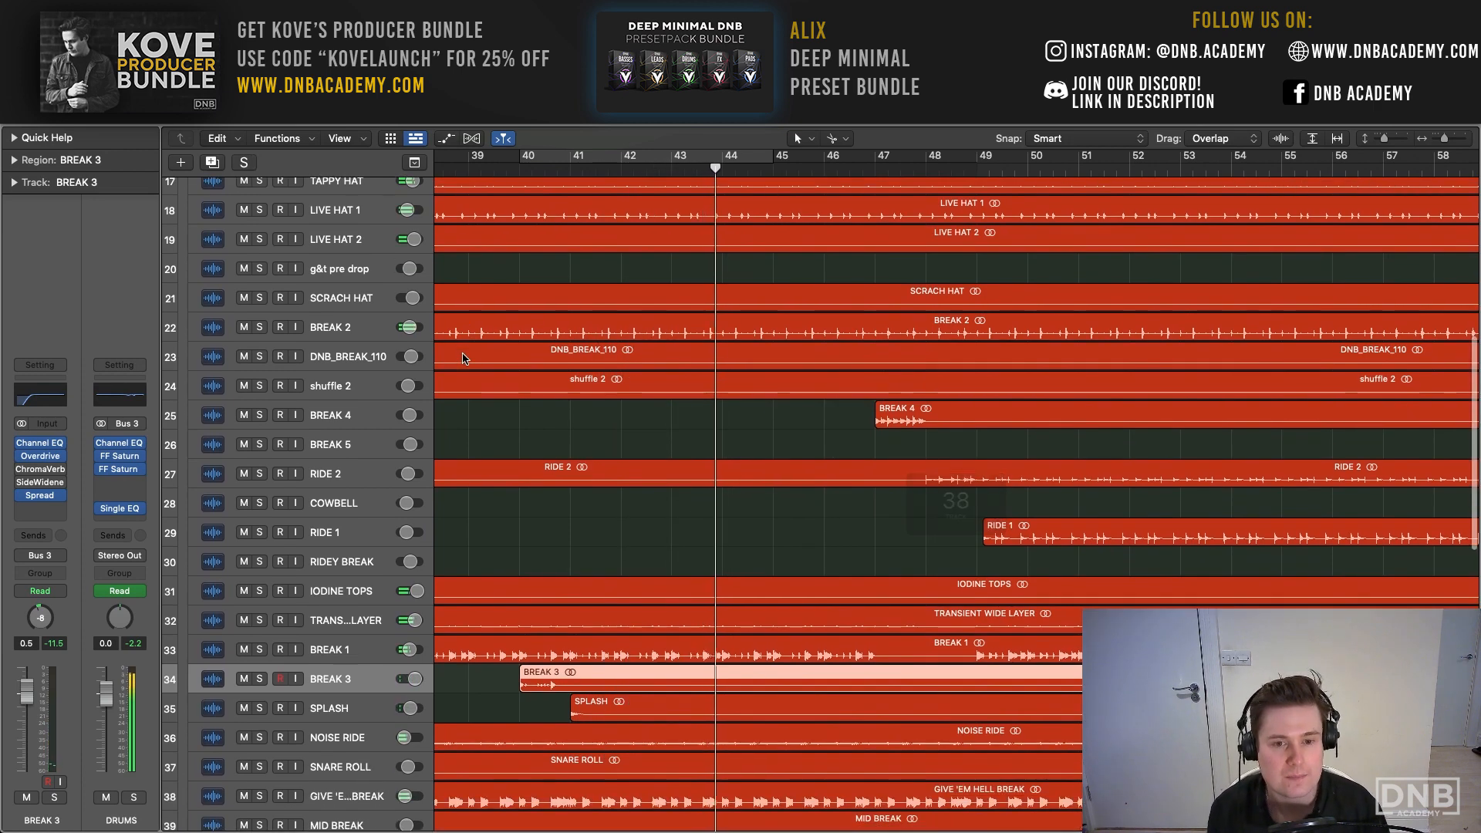
scroll(512, 424, "right", 3)
left_click(262, 415)
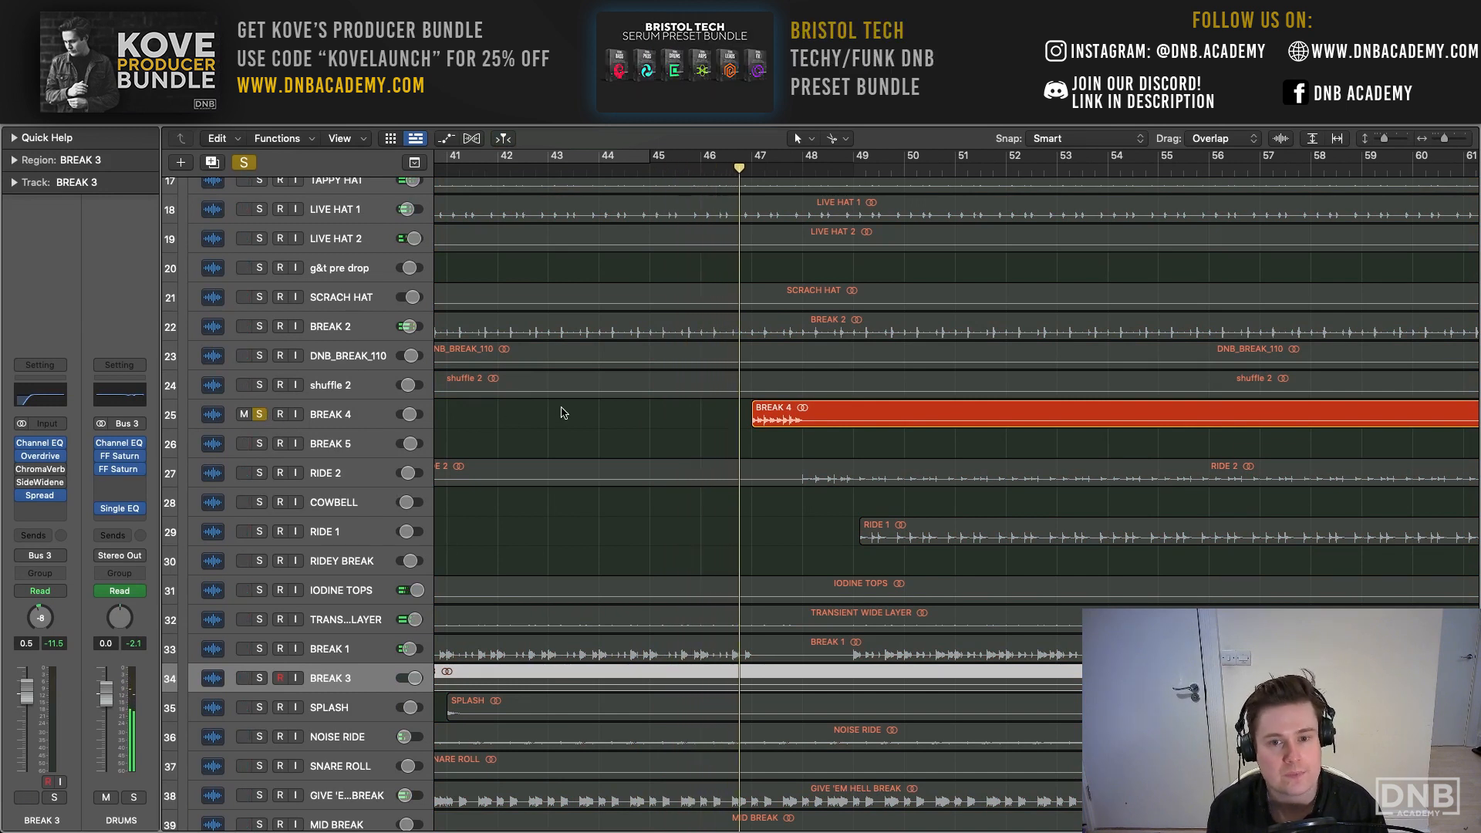
scroll(564, 413, "right", 1)
left_click(777, 414)
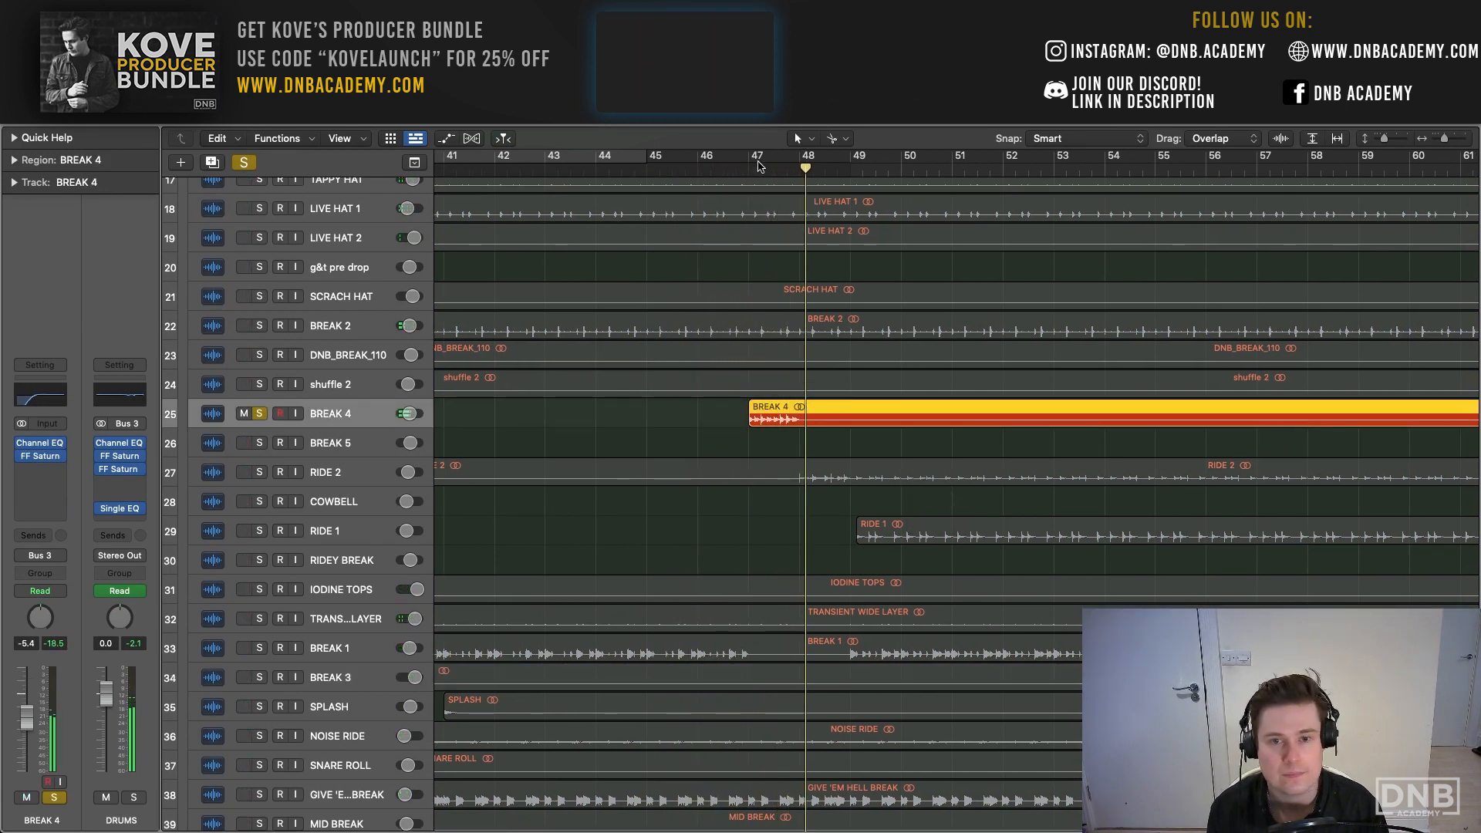
left_click_drag(759, 166, 899, 160)
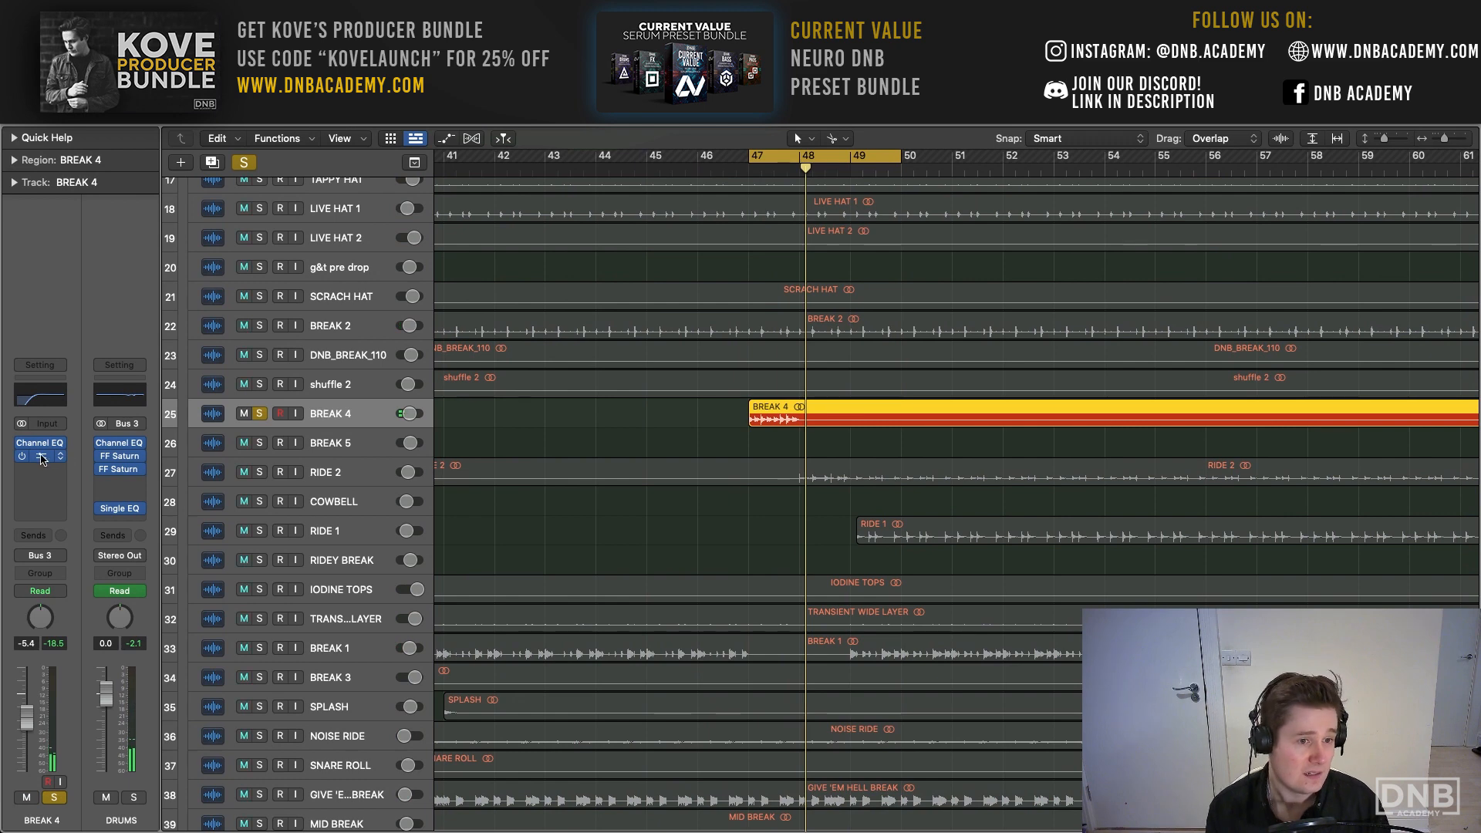
- Open the FF Saturn on BREAK 4, examine its Warm Tape settings, close it, and unsolo the track
left_click(42, 458)
left_click_drag(702, 207, 529, 188)
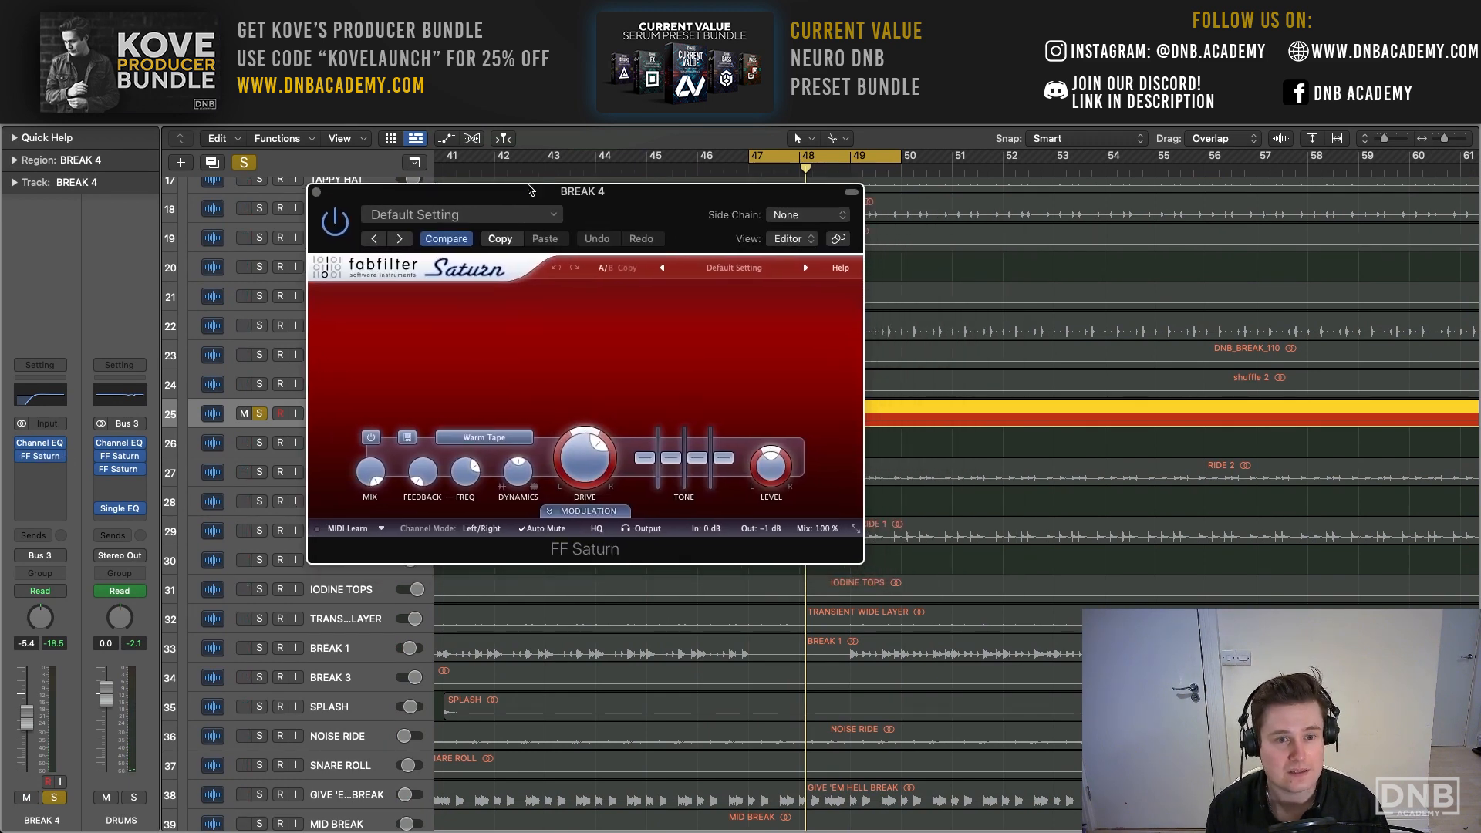
left_click(316, 193)
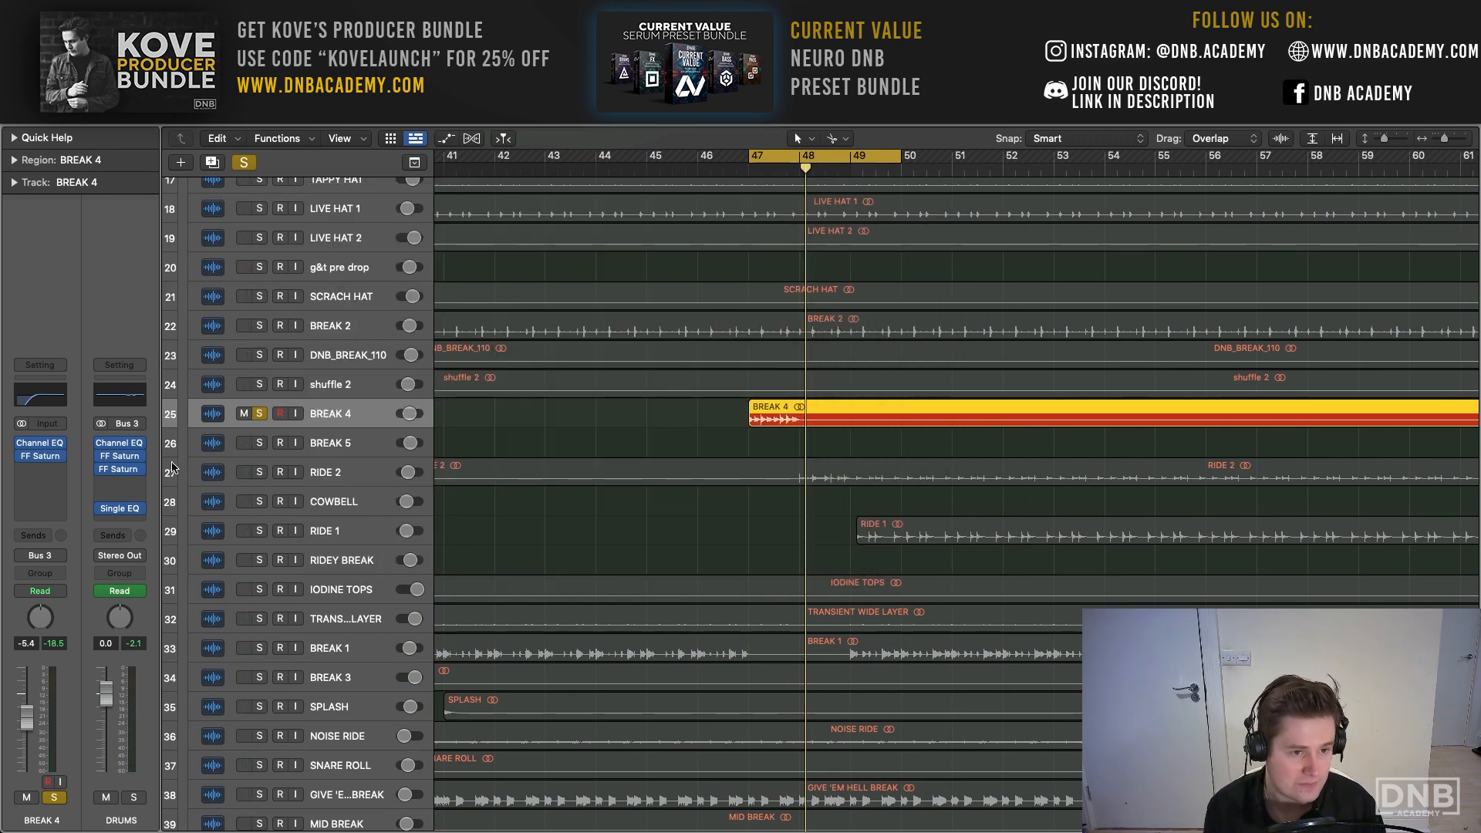
left_click(260, 414)
- Solo the RIDE 2, COWBELL and RIDE 1 tracks and audition the rides from bar 48
scroll(802, 393, "right", 3)
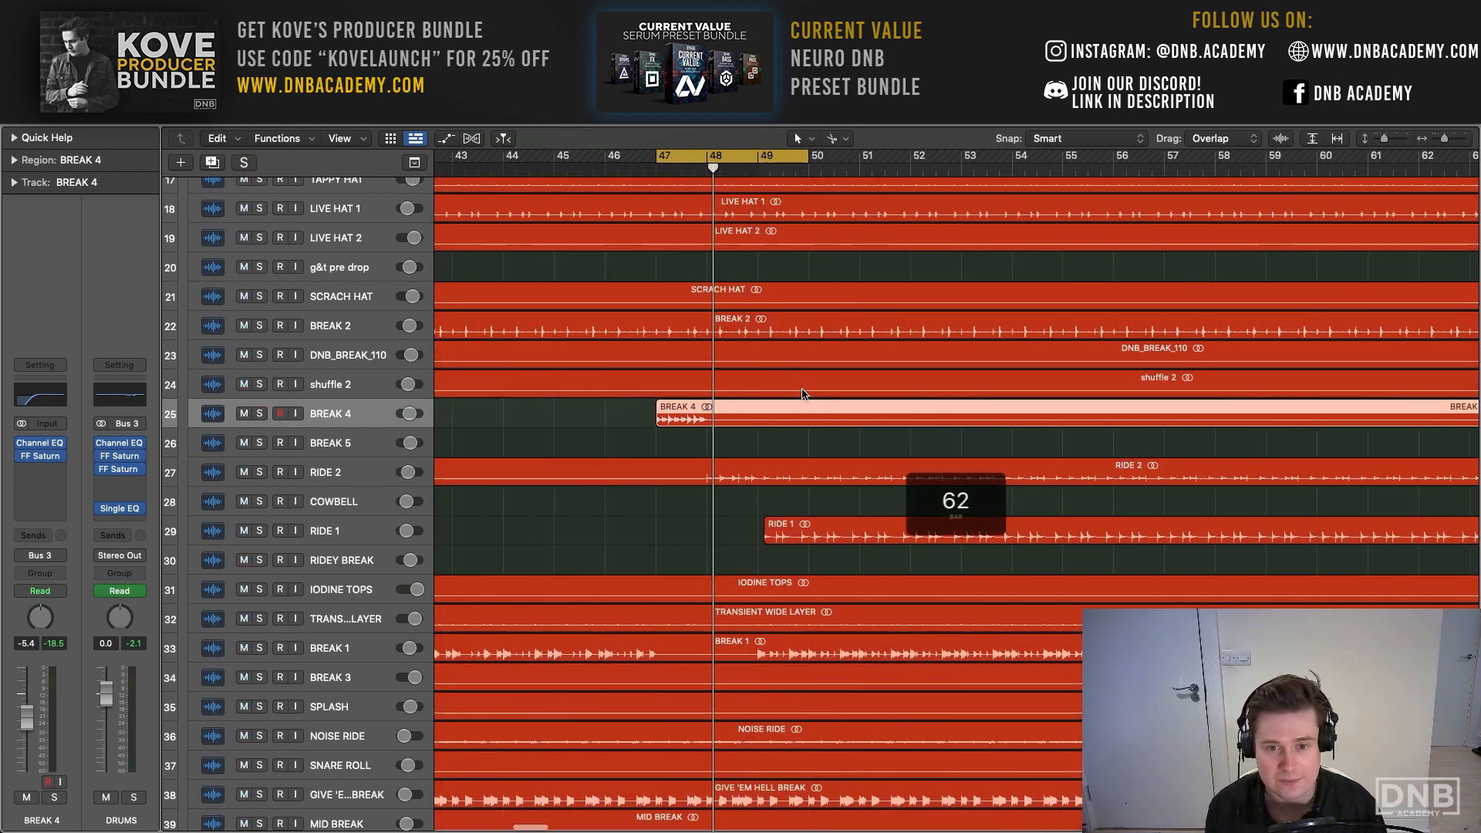
left_click_drag(259, 472, 260, 530)
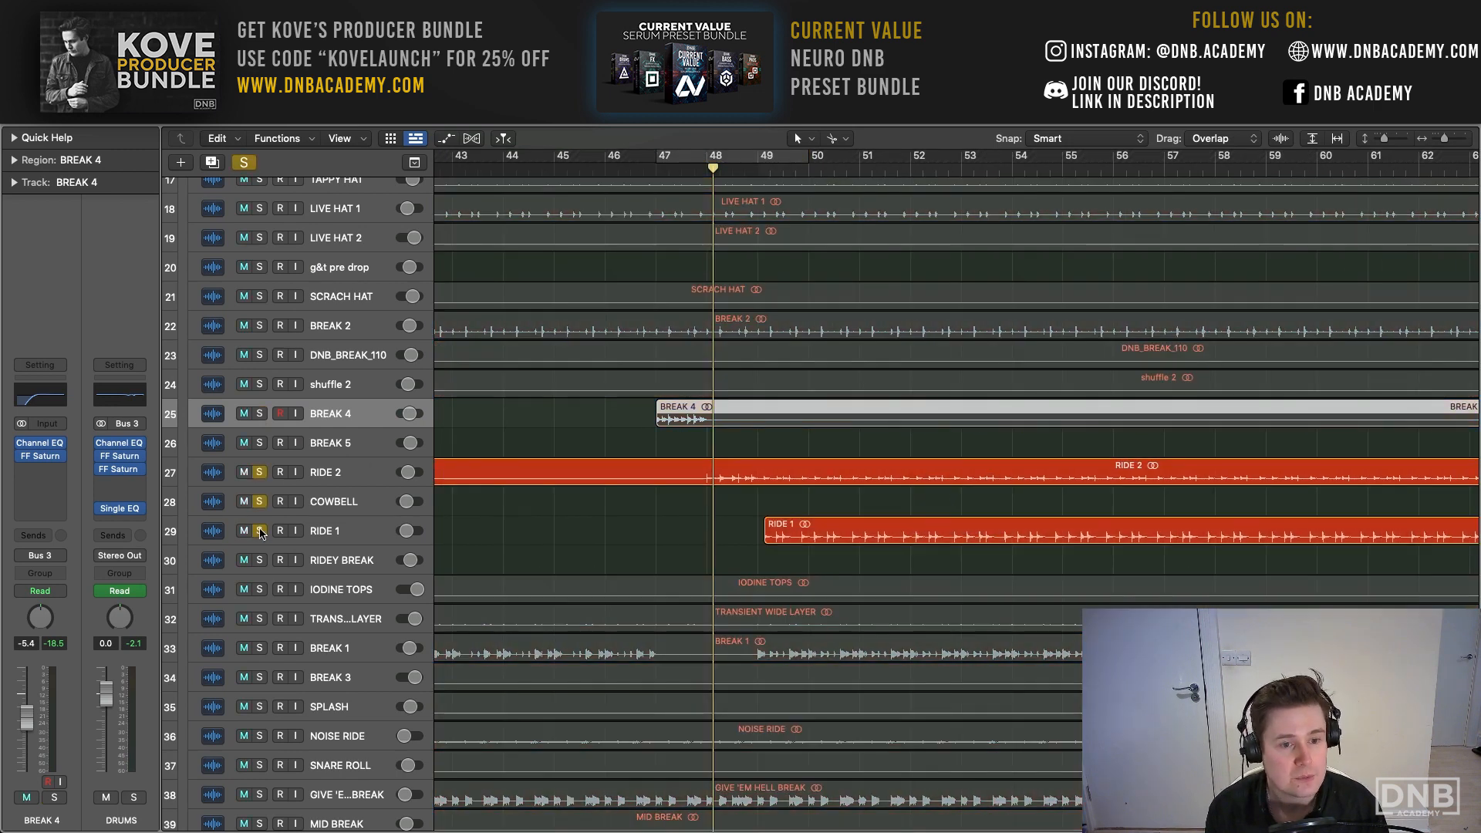
key("space")
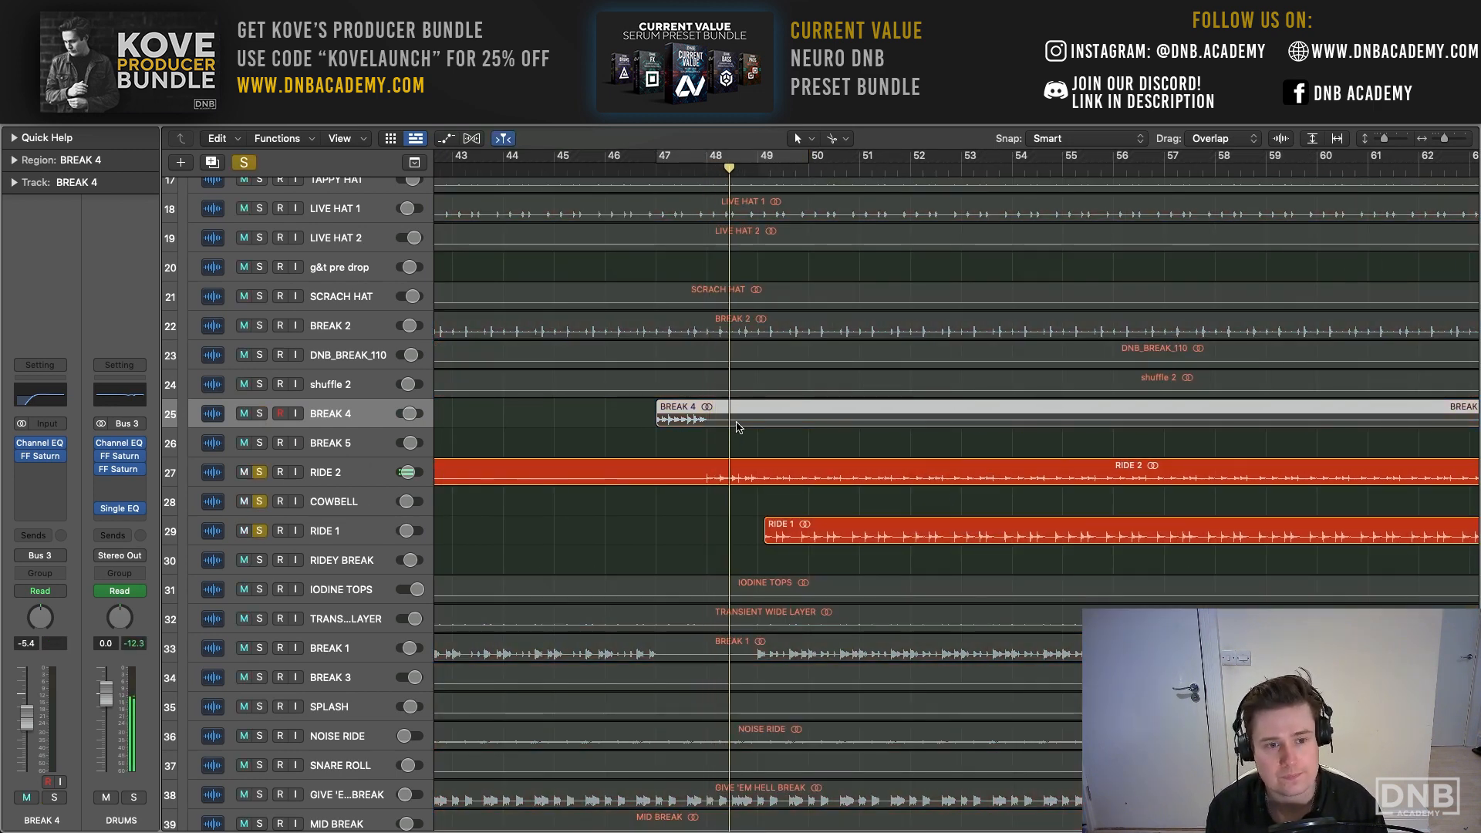
scroll(732, 424, "right", 3)
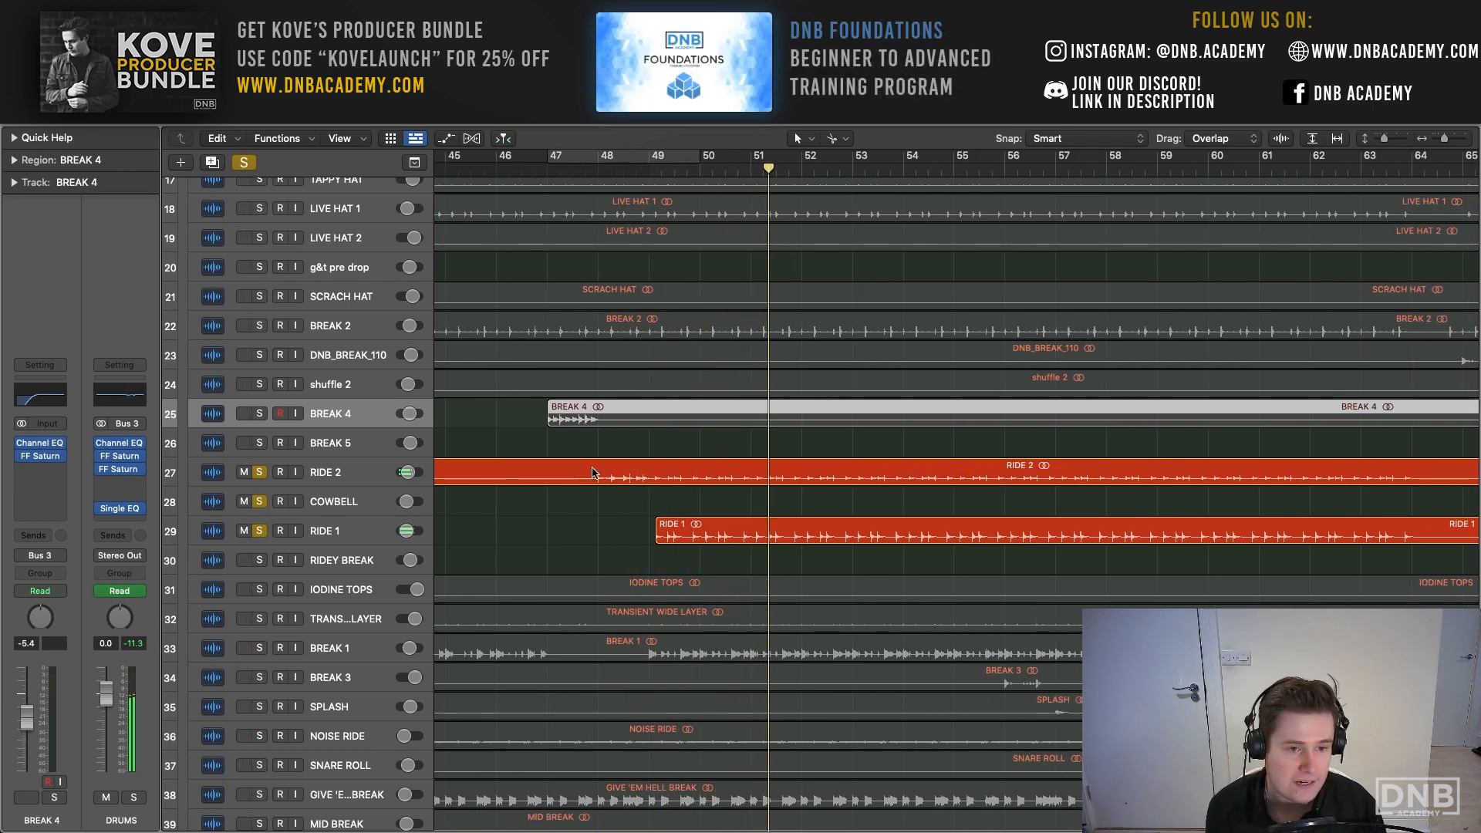
- Examine the Stereo Spread settings on the RIDE 2 and RIDE 1 tracks, closing each plug-in window
left_click(351, 470)
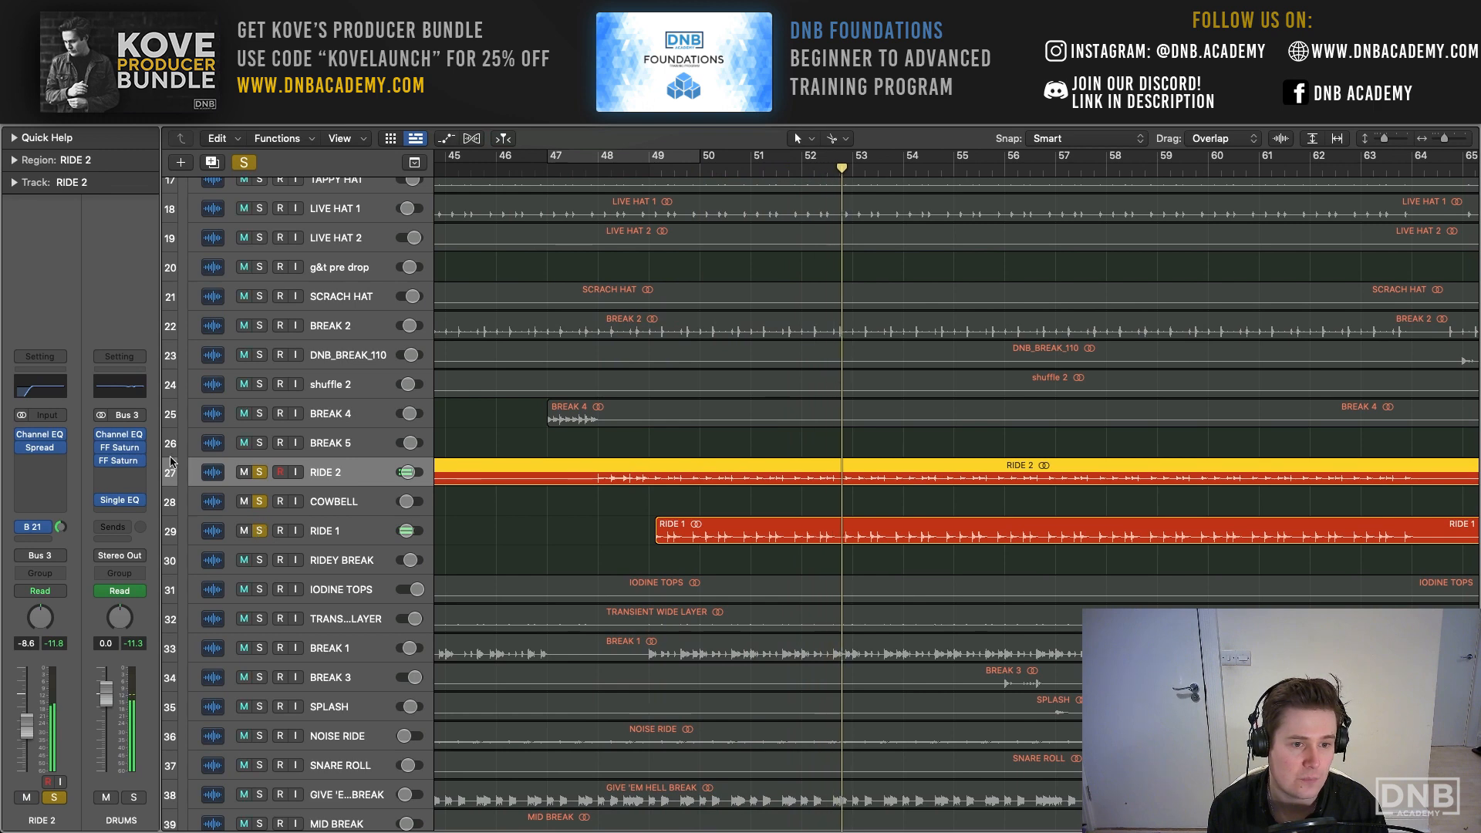
left_click(39, 447)
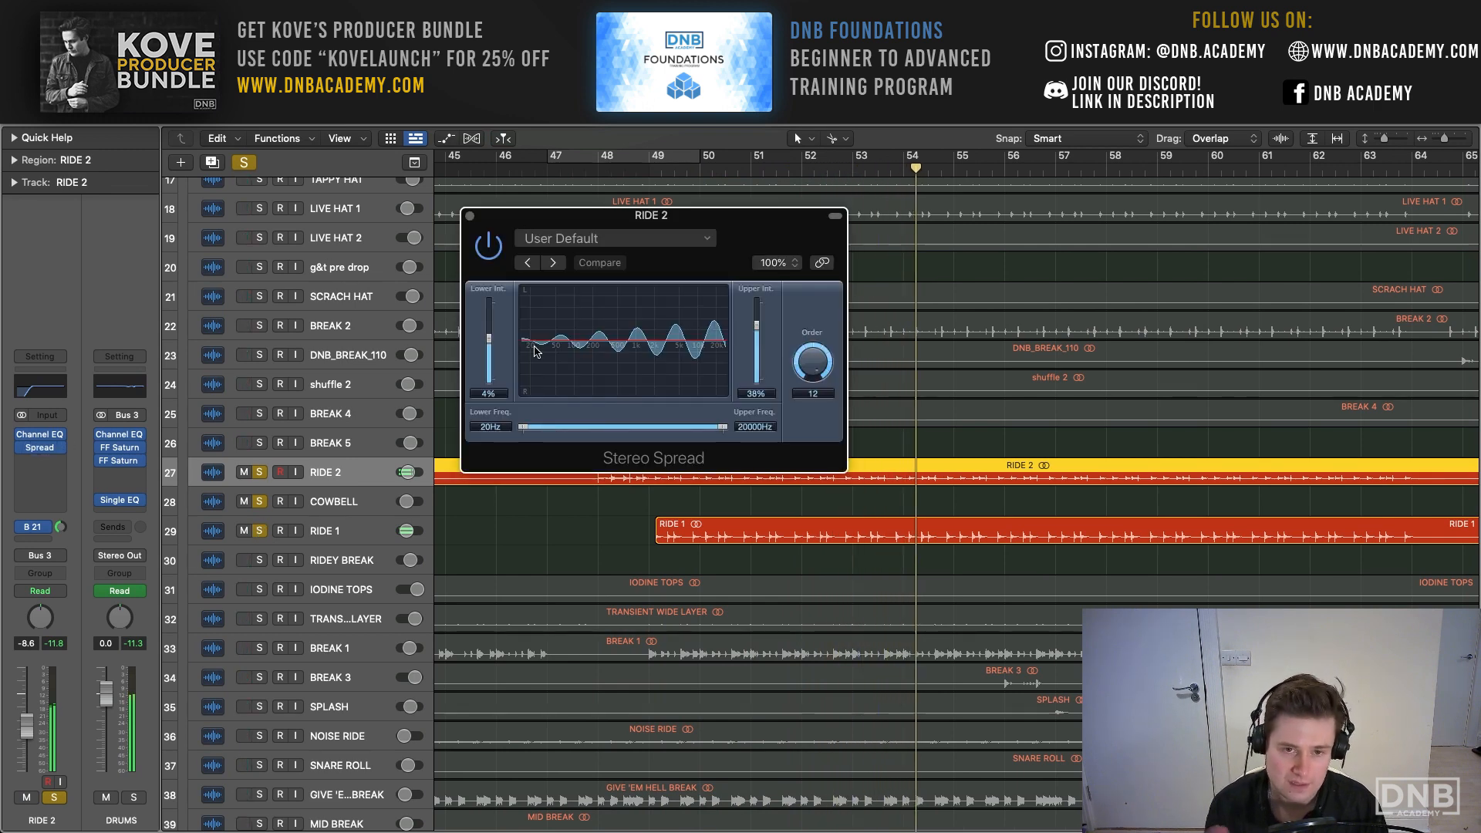
left_click(468, 218)
left_click(325, 530)
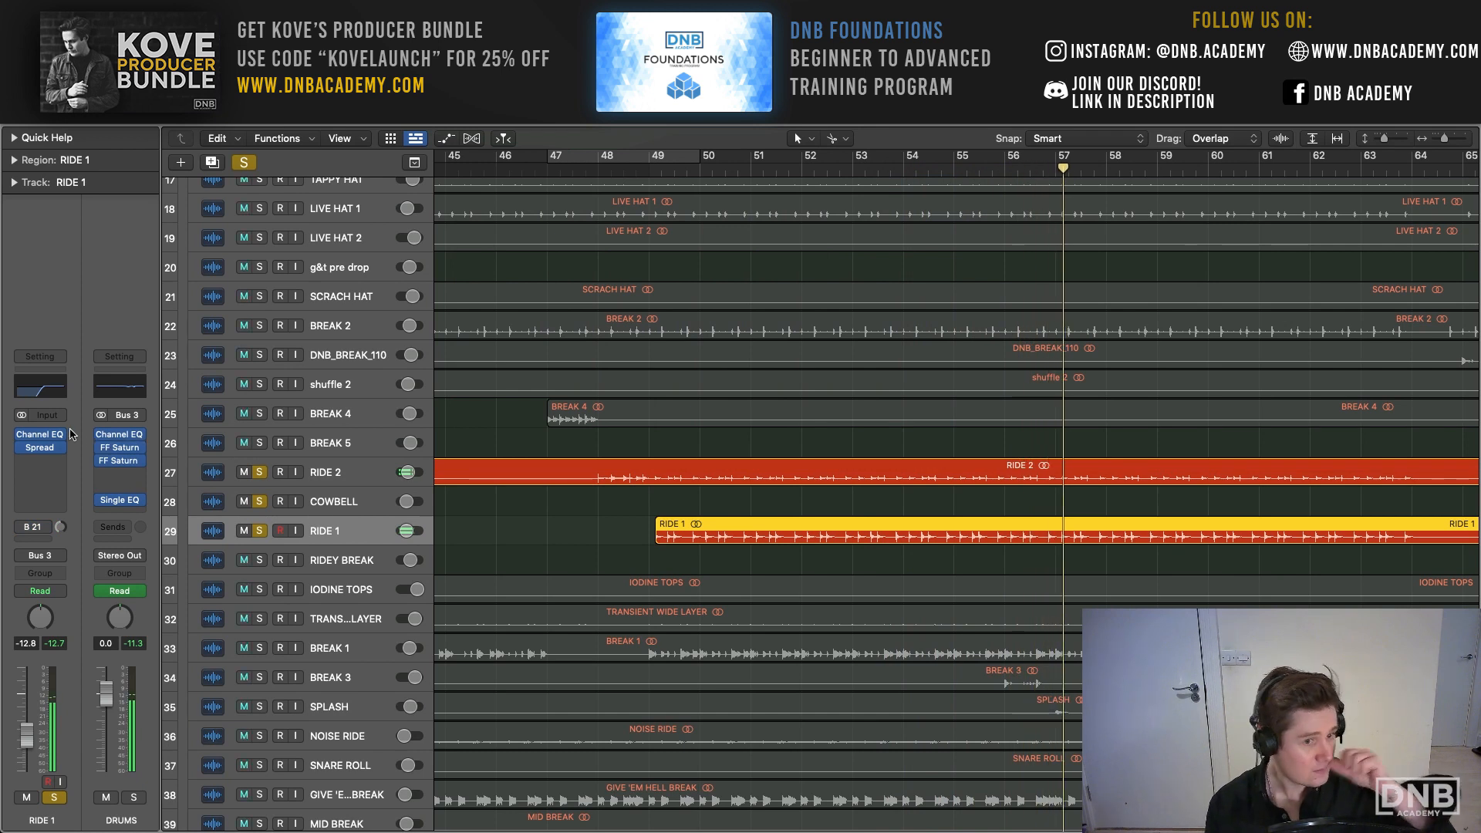
left_click(47, 447)
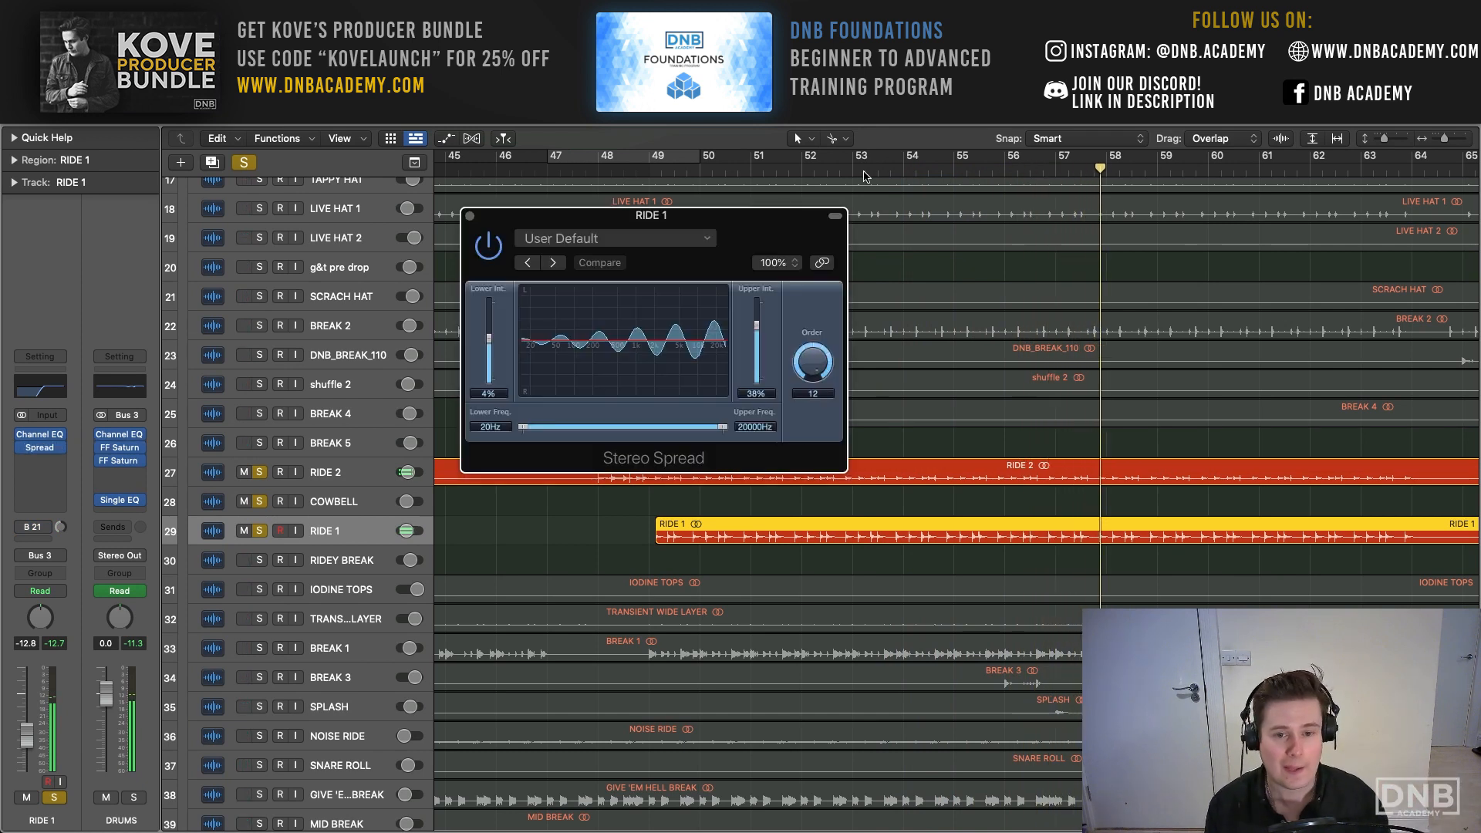
left_click(470, 217)
- Set the cycle range to bars 49 to 61 and replace the ride solos with a solo on the DRUMS stack
left_click(259, 472)
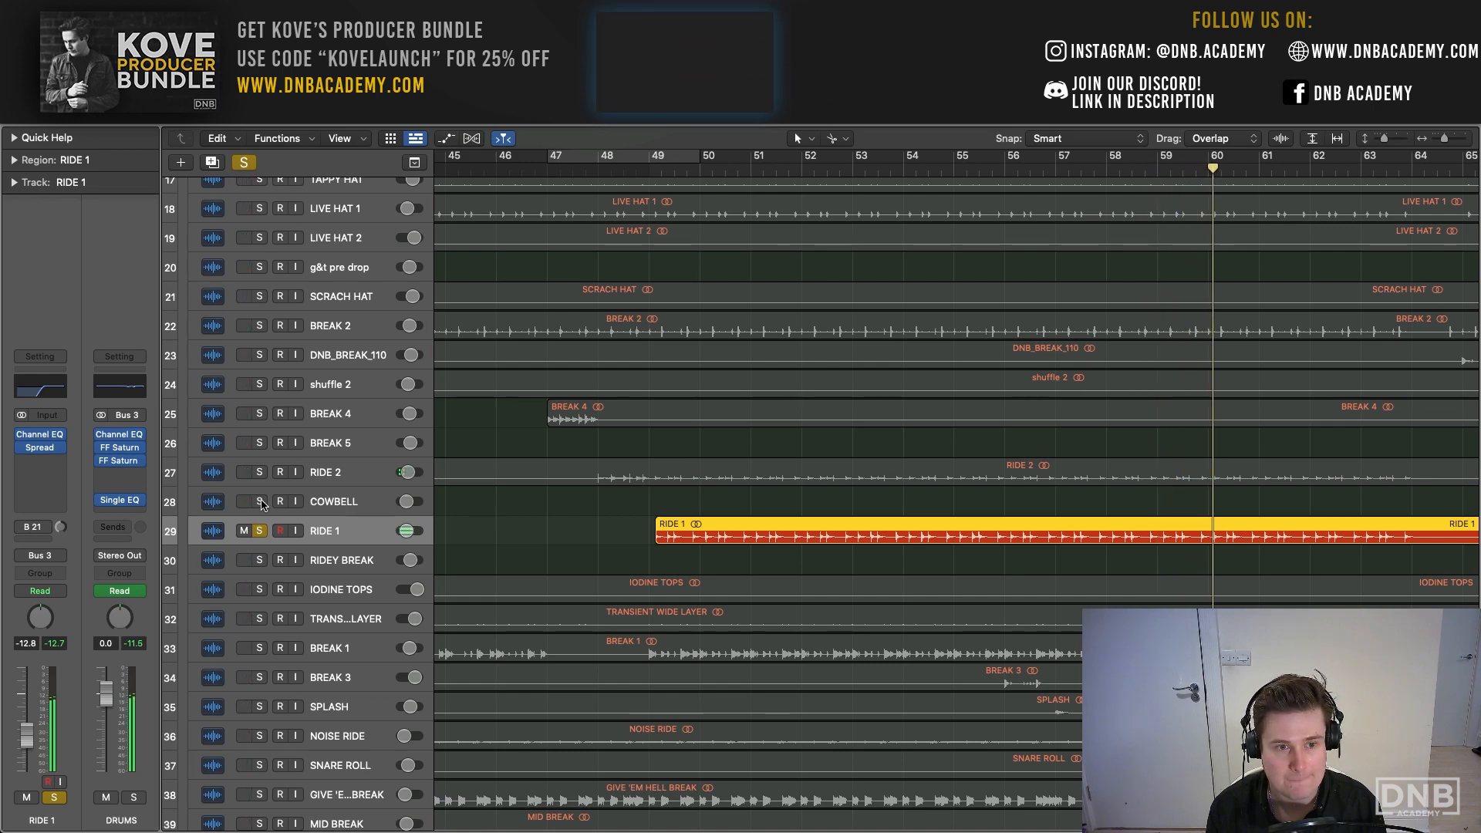
left_click_drag(261, 503, 261, 480)
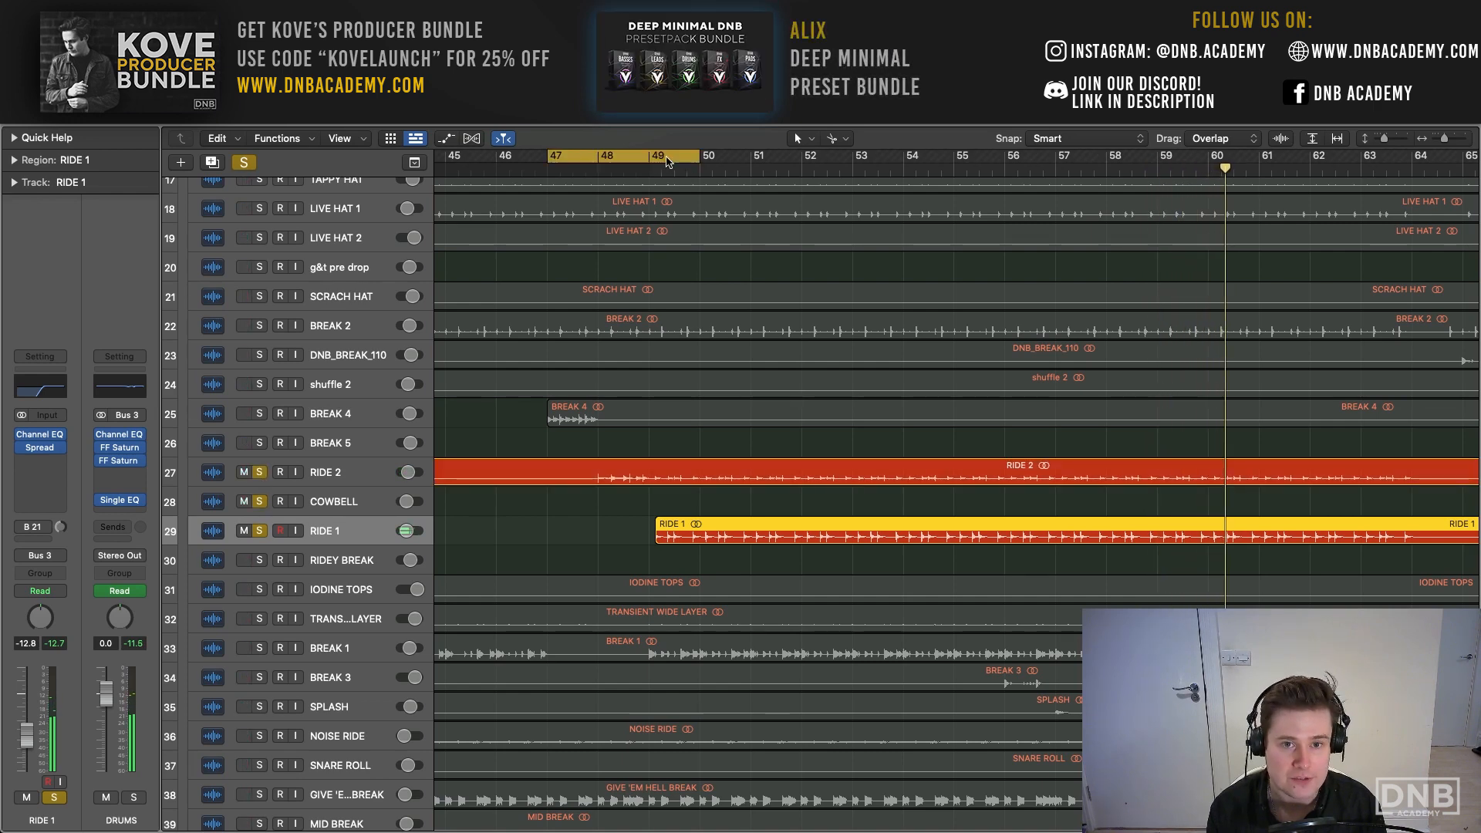
left_click_drag(668, 161, 1251, 162)
left_click(244, 163)
scroll(289, 343, "up", 6)
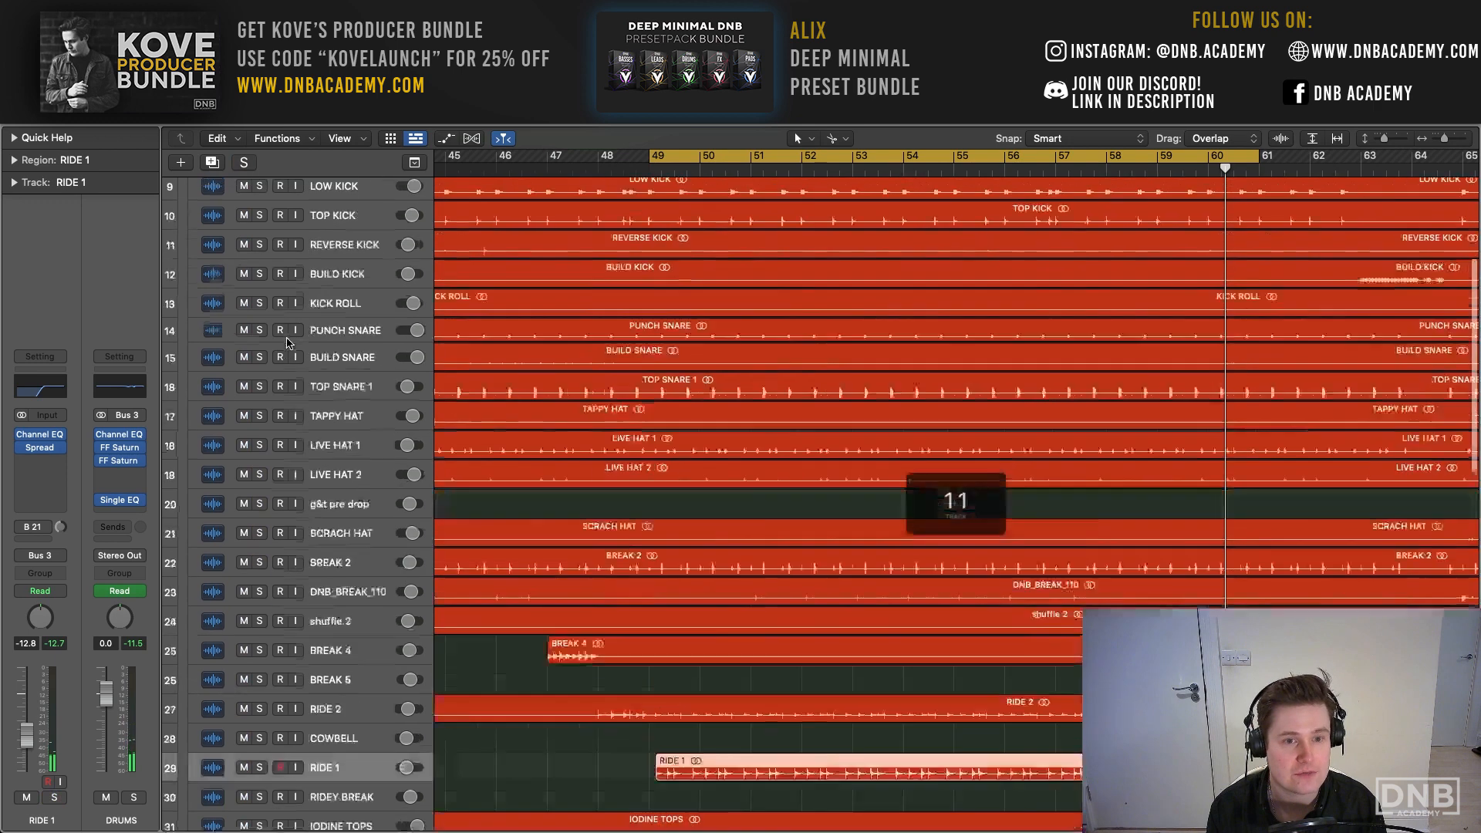
scroll(287, 344, "up", 4)
left_click(261, 340)
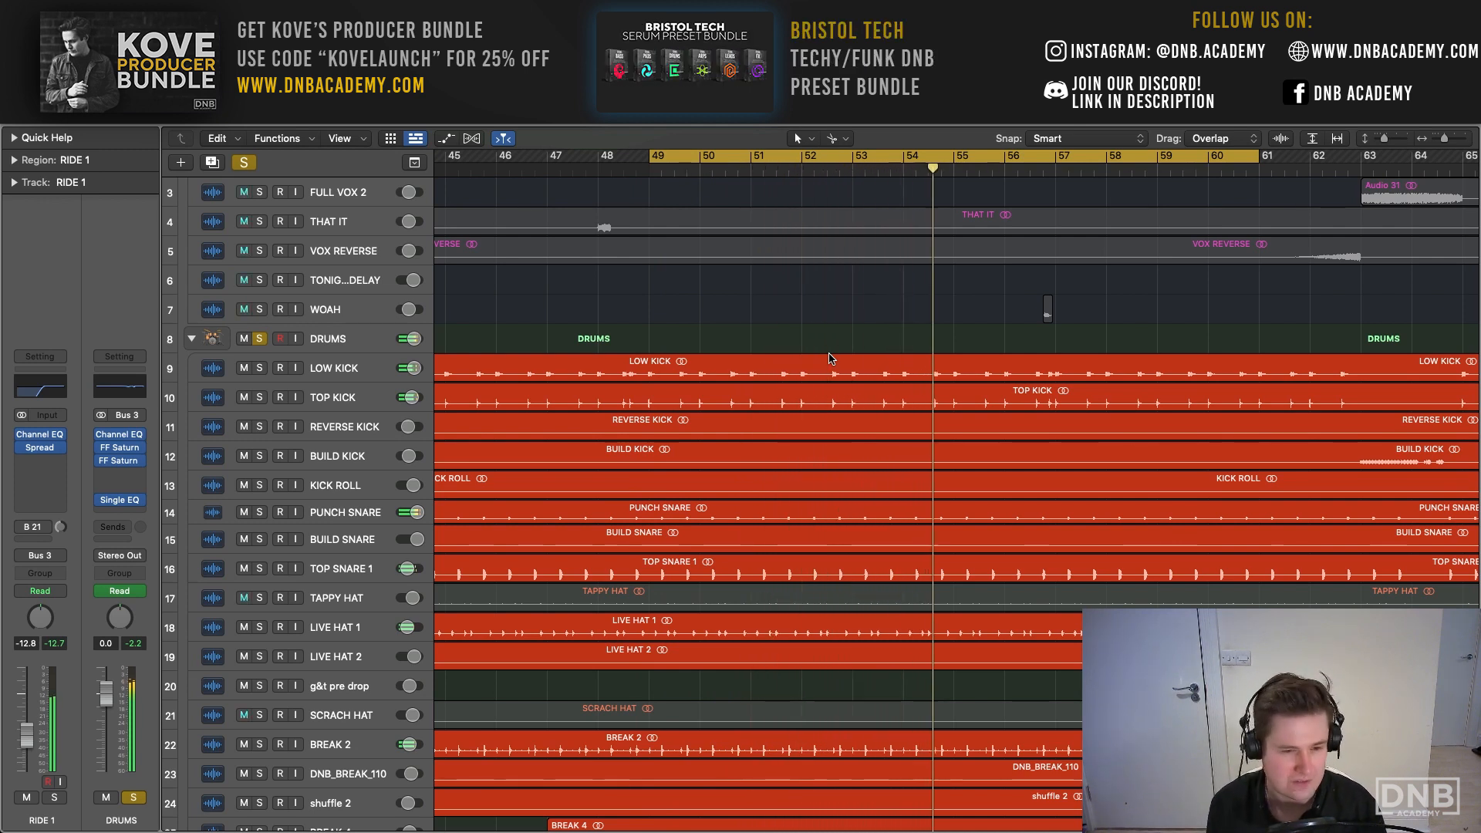
- Try adding the LIVE HAT OP/CL and CLASSIC SHAKER tracks to the soloed drums, and unsolo them again
scroll(849, 393, "down", 6)
scroll(871, 429, "down", 5)
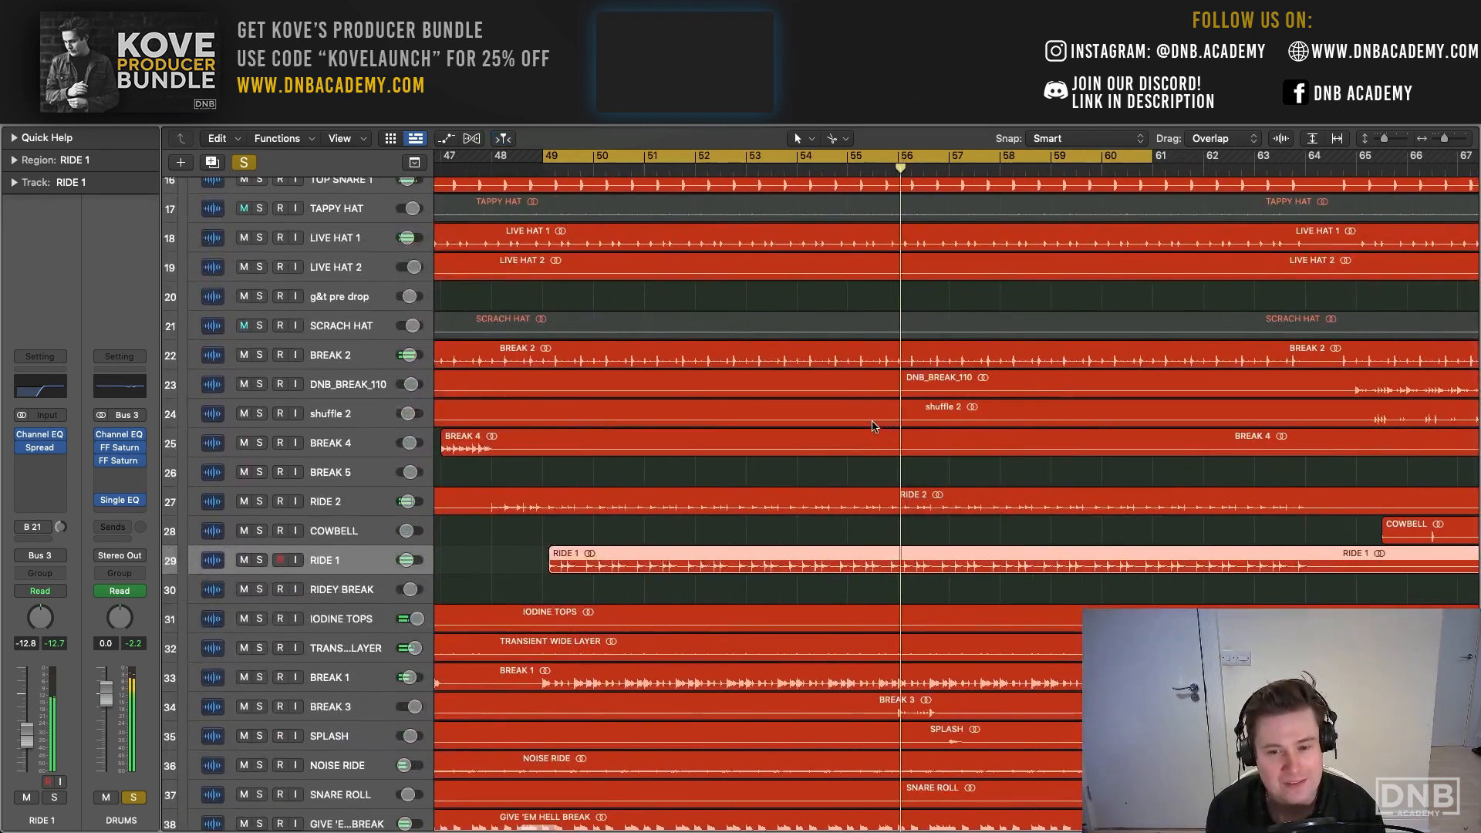
scroll(609, 679, "down", 5)
scroll(609, 679, "right", 6)
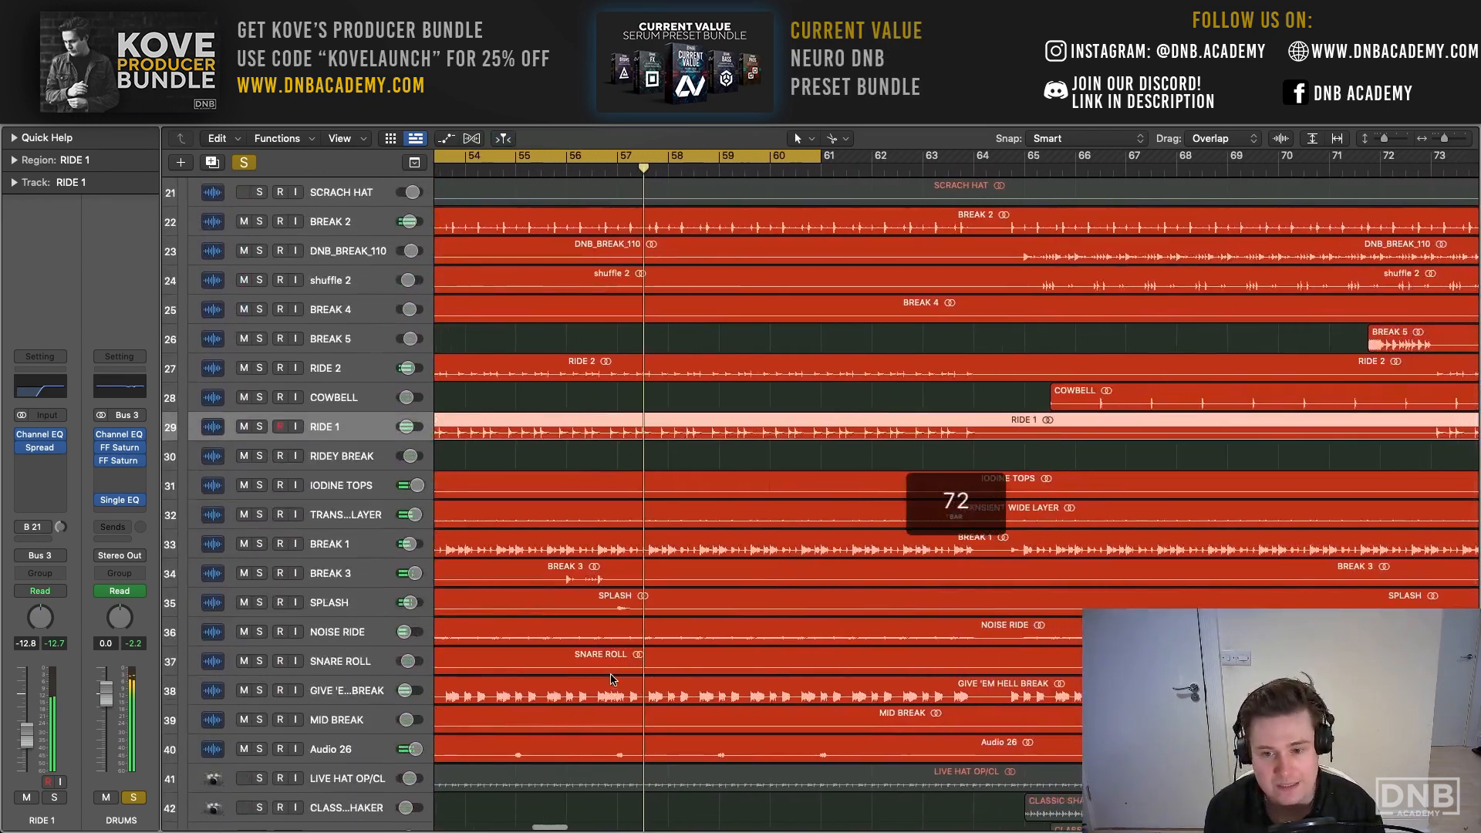
left_click_drag(259, 778, 259, 807)
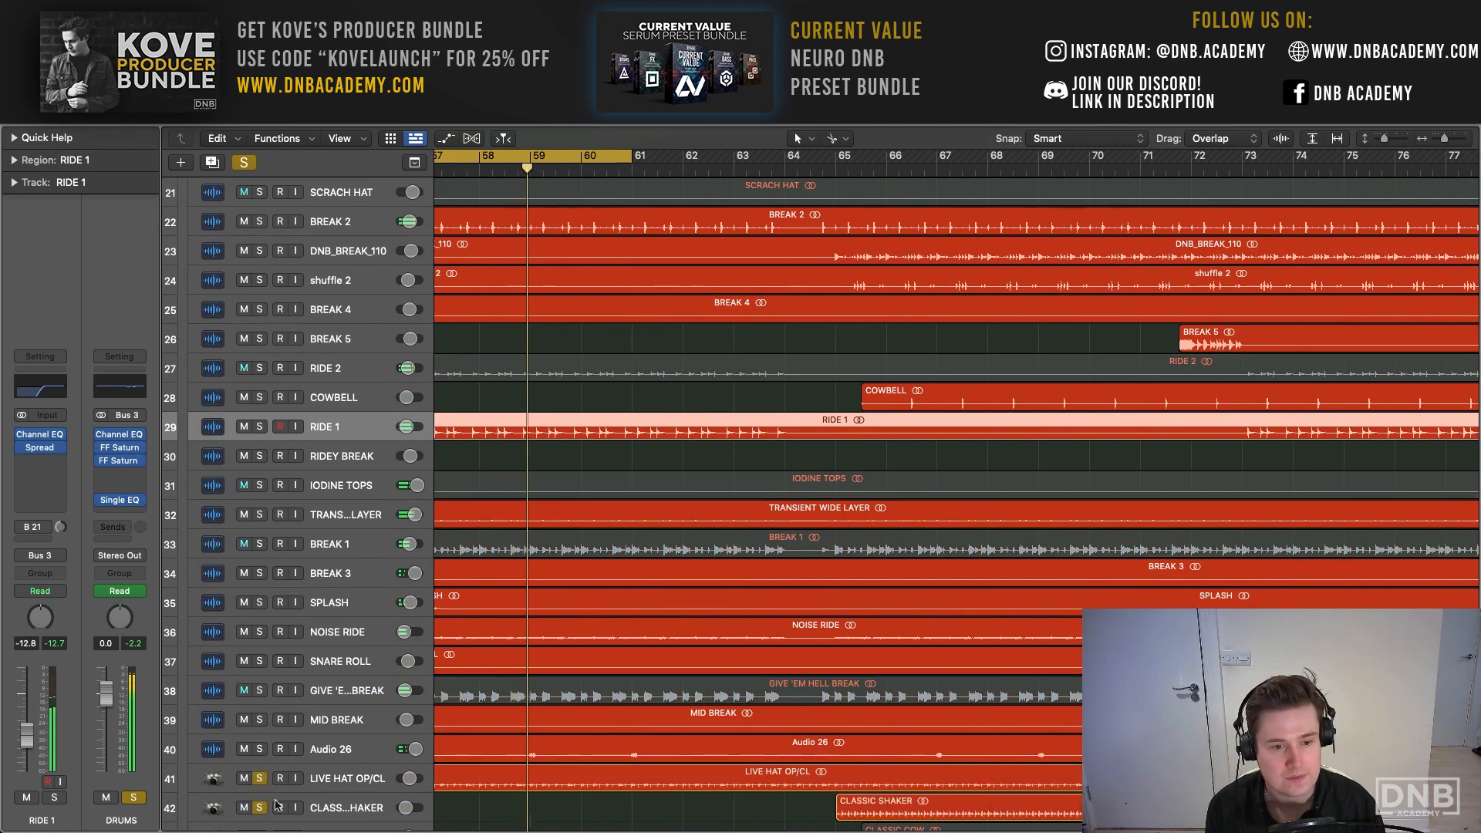
scroll(544, 672, "right", 3)
scroll(545, 672, "left", 2)
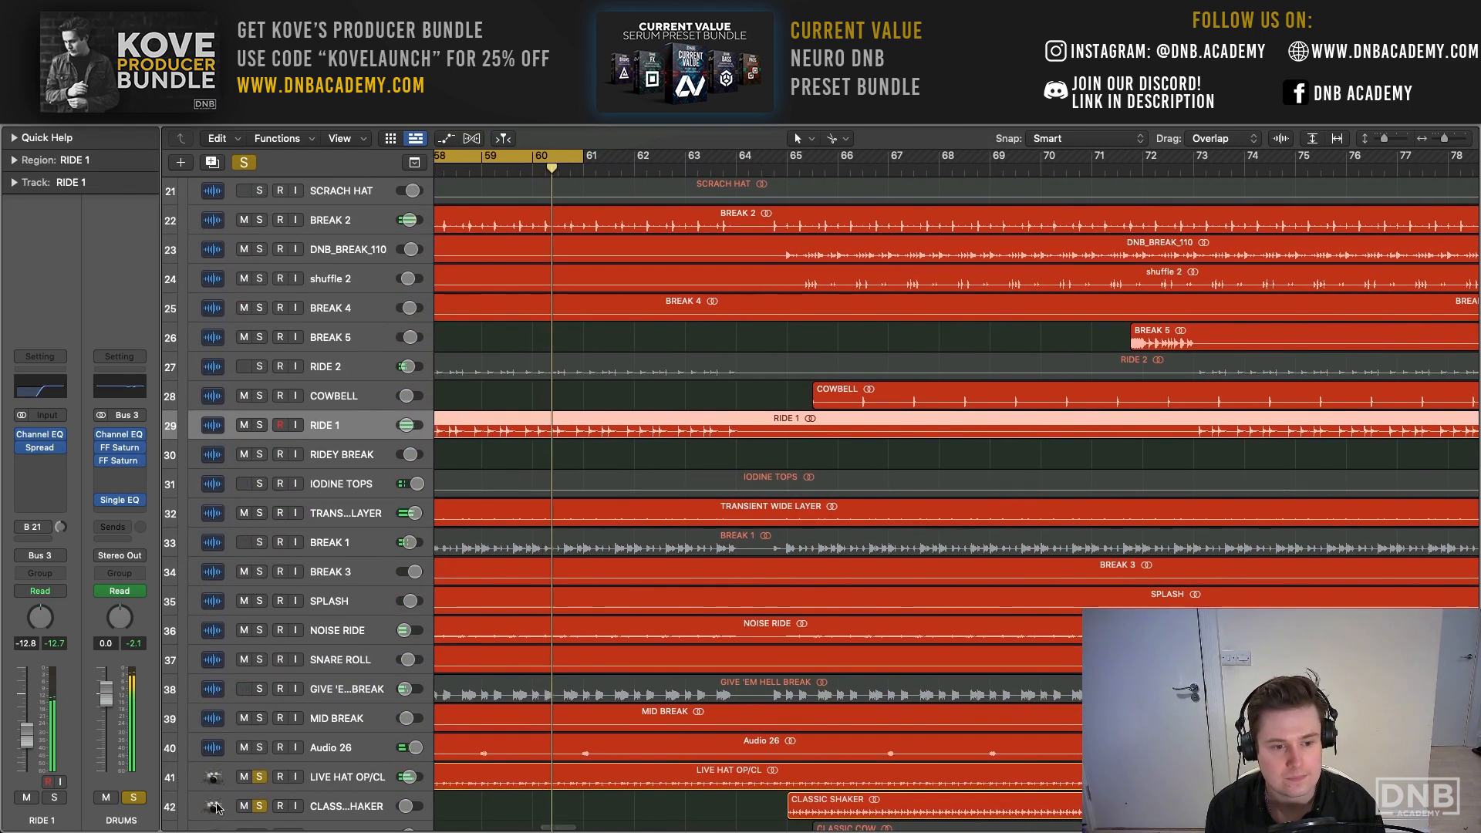
left_click(259, 805)
- Cycle bars 65 to 76 and play the drums with CLASSIC SHAKER and CLASSIC COW soloed alongside
scroll(527, 640, "up", 3)
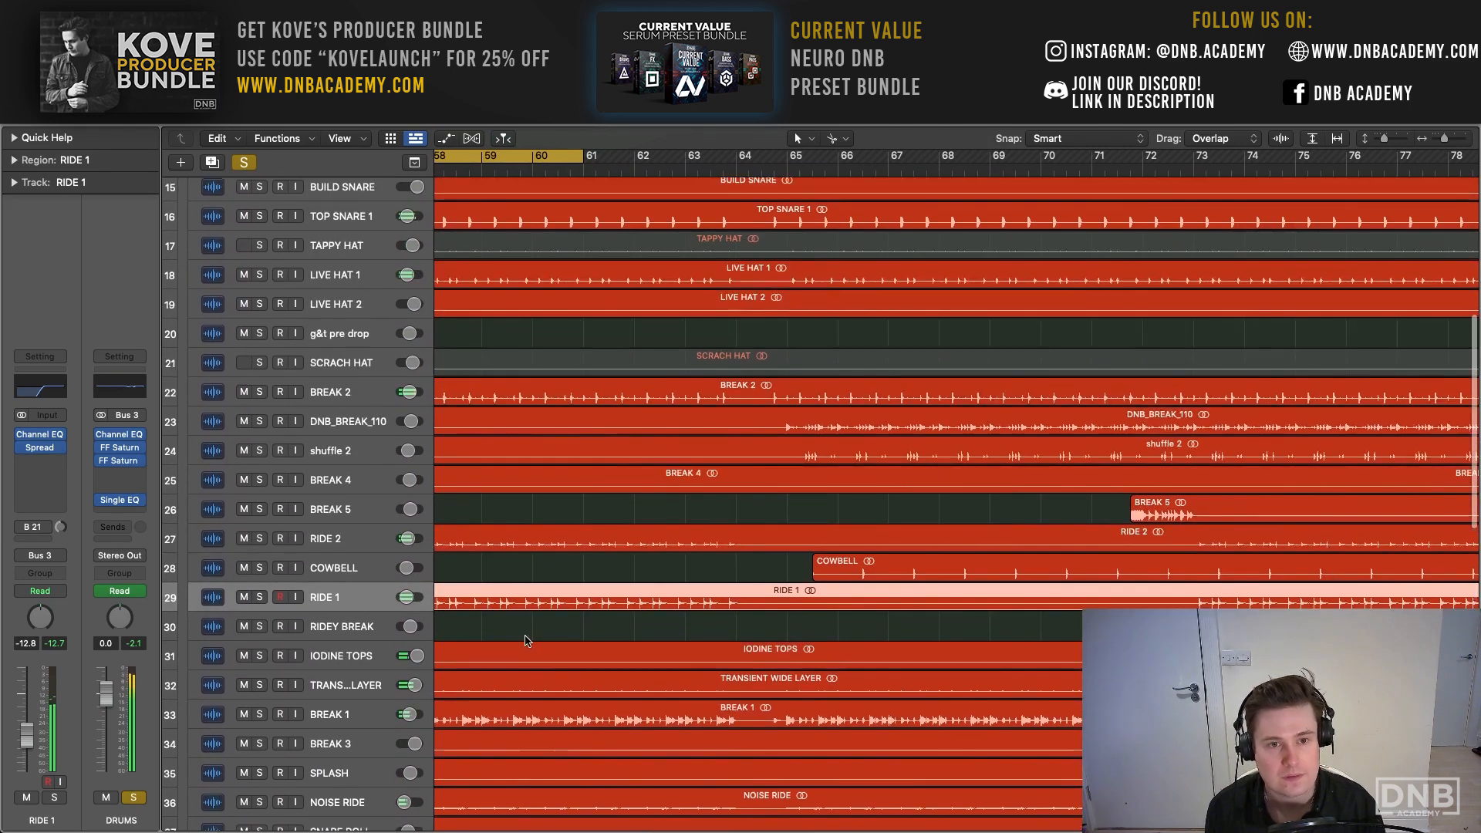
scroll(648, 641, "down", 4)
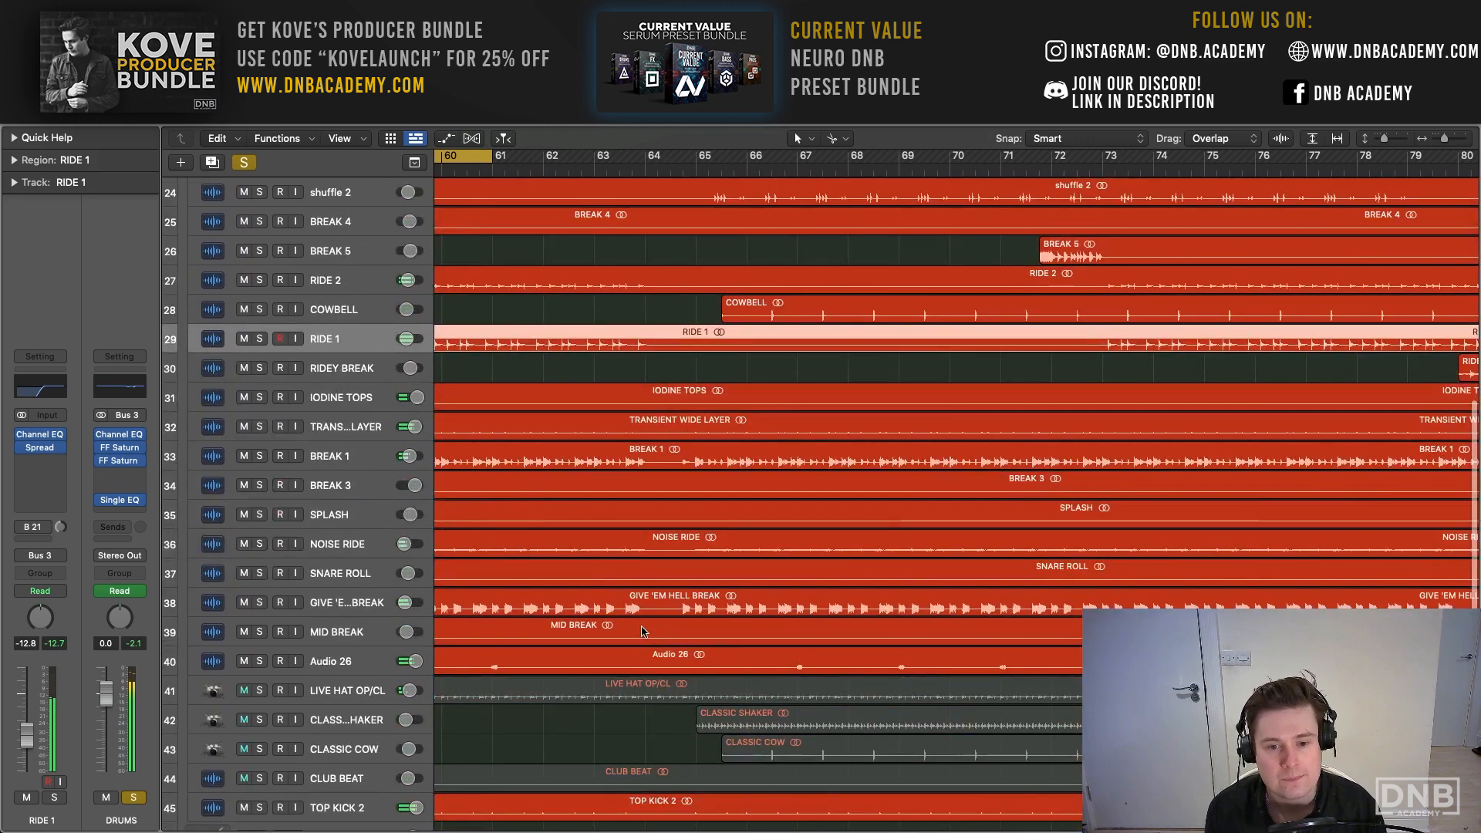
scroll(675, 308, "down", 1)
left_click_drag(702, 160, 1249, 164)
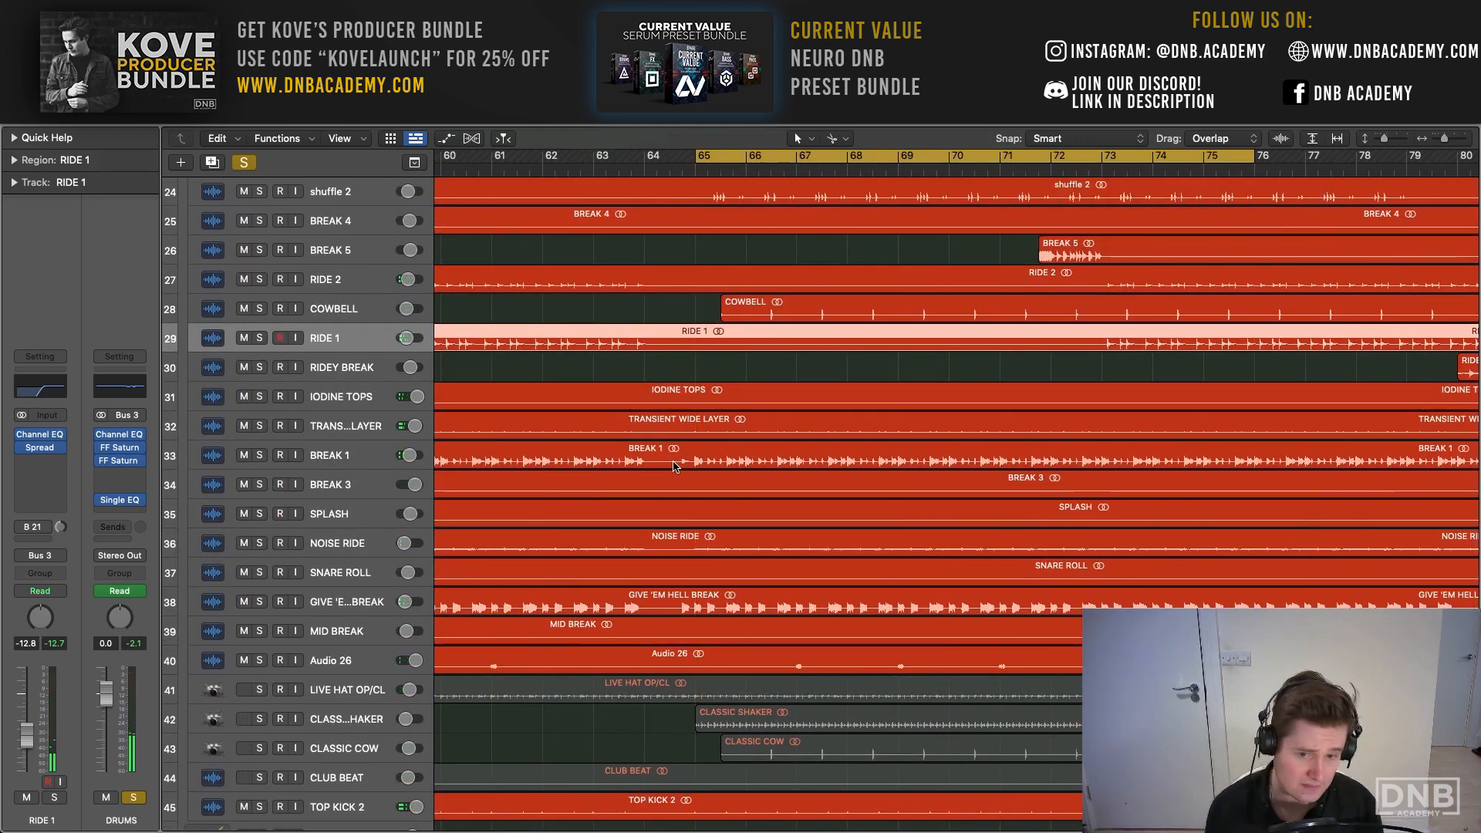
left_click_drag(259, 719, 263, 750)
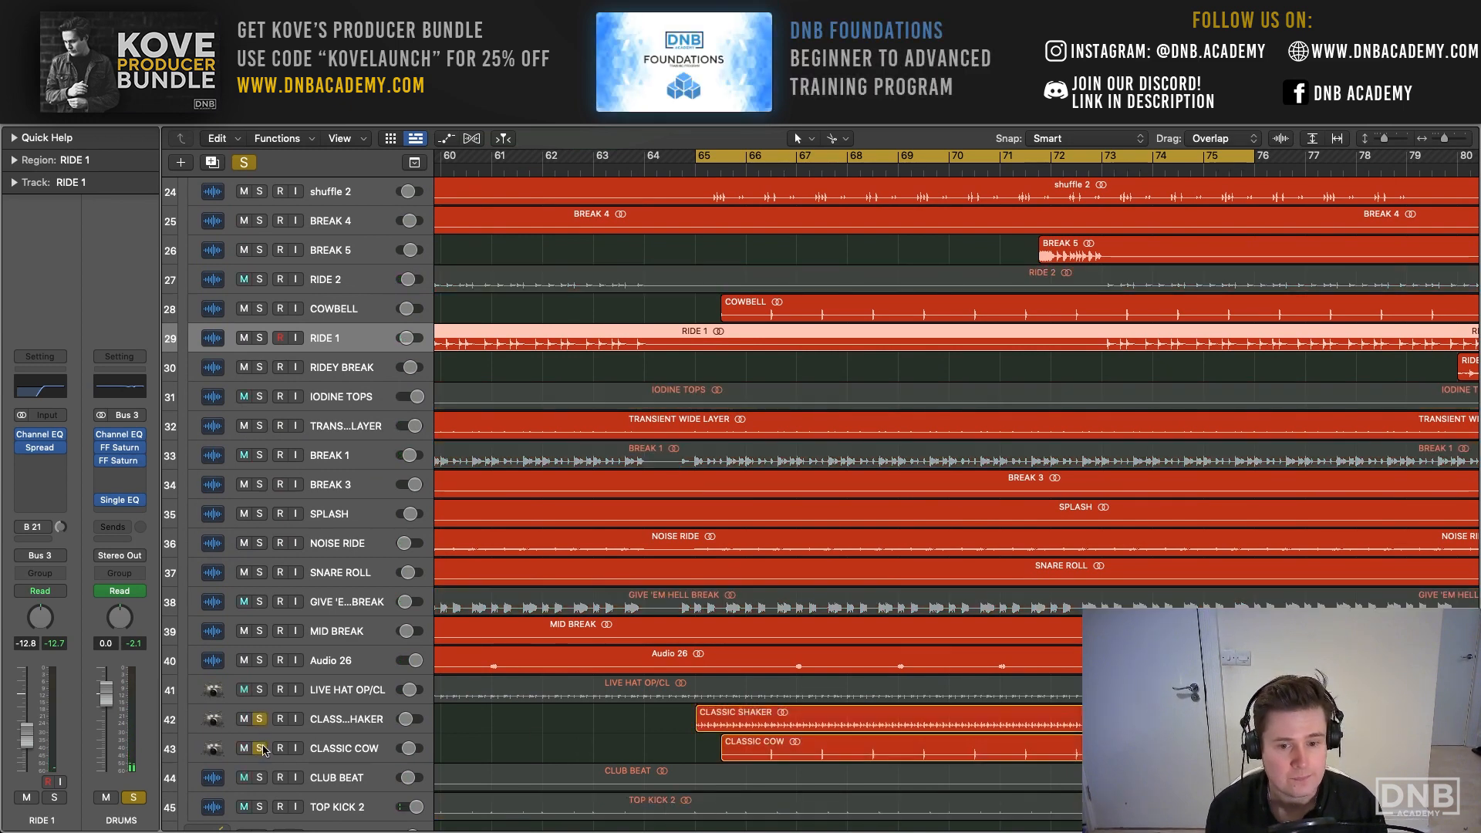
key("space")
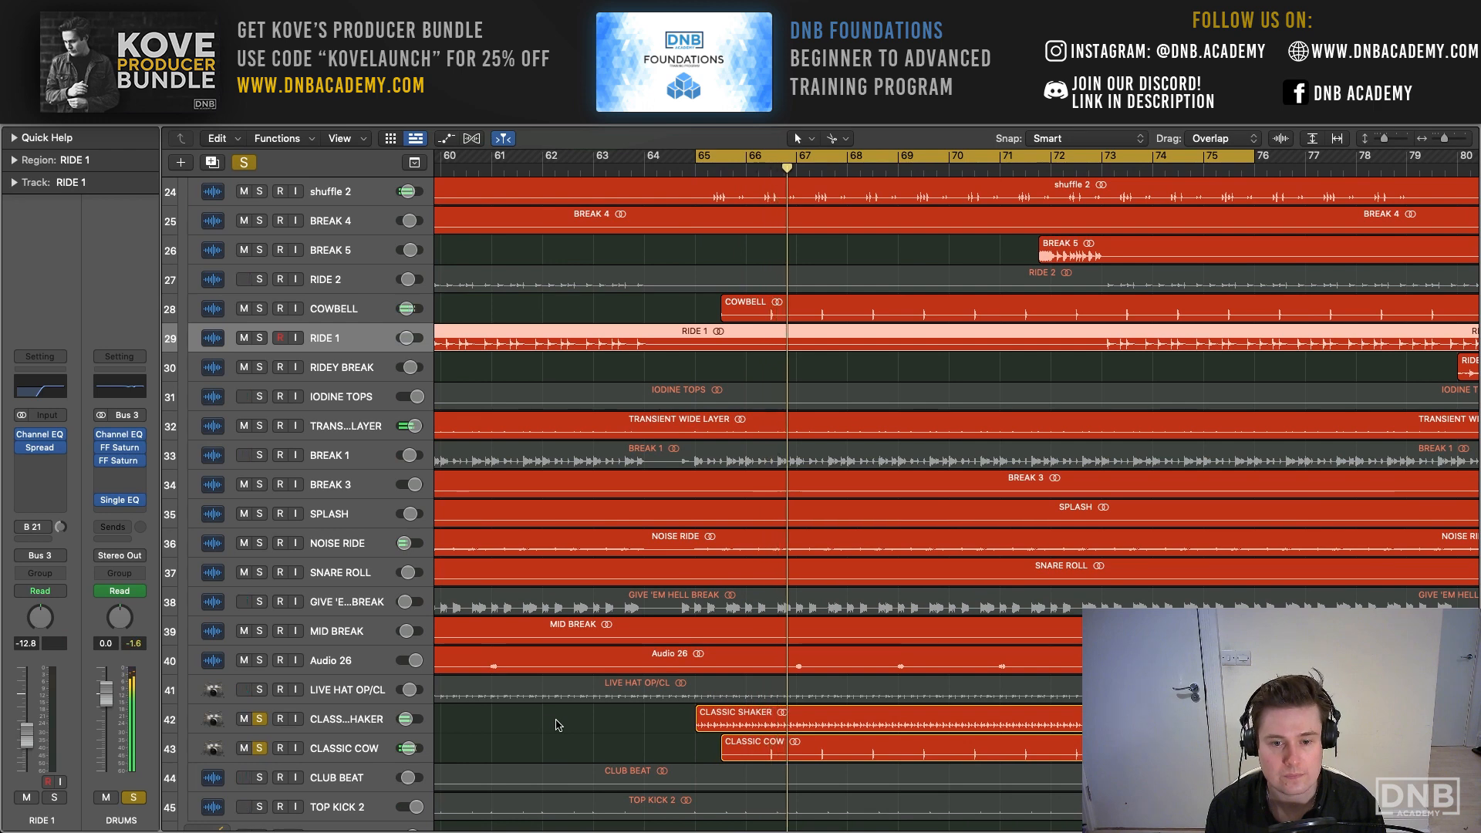
- Examine the Sample Delay on CLASSIC SHAKER, close it, then select CLASSIC COW and replay the loop
left_click(370, 723)
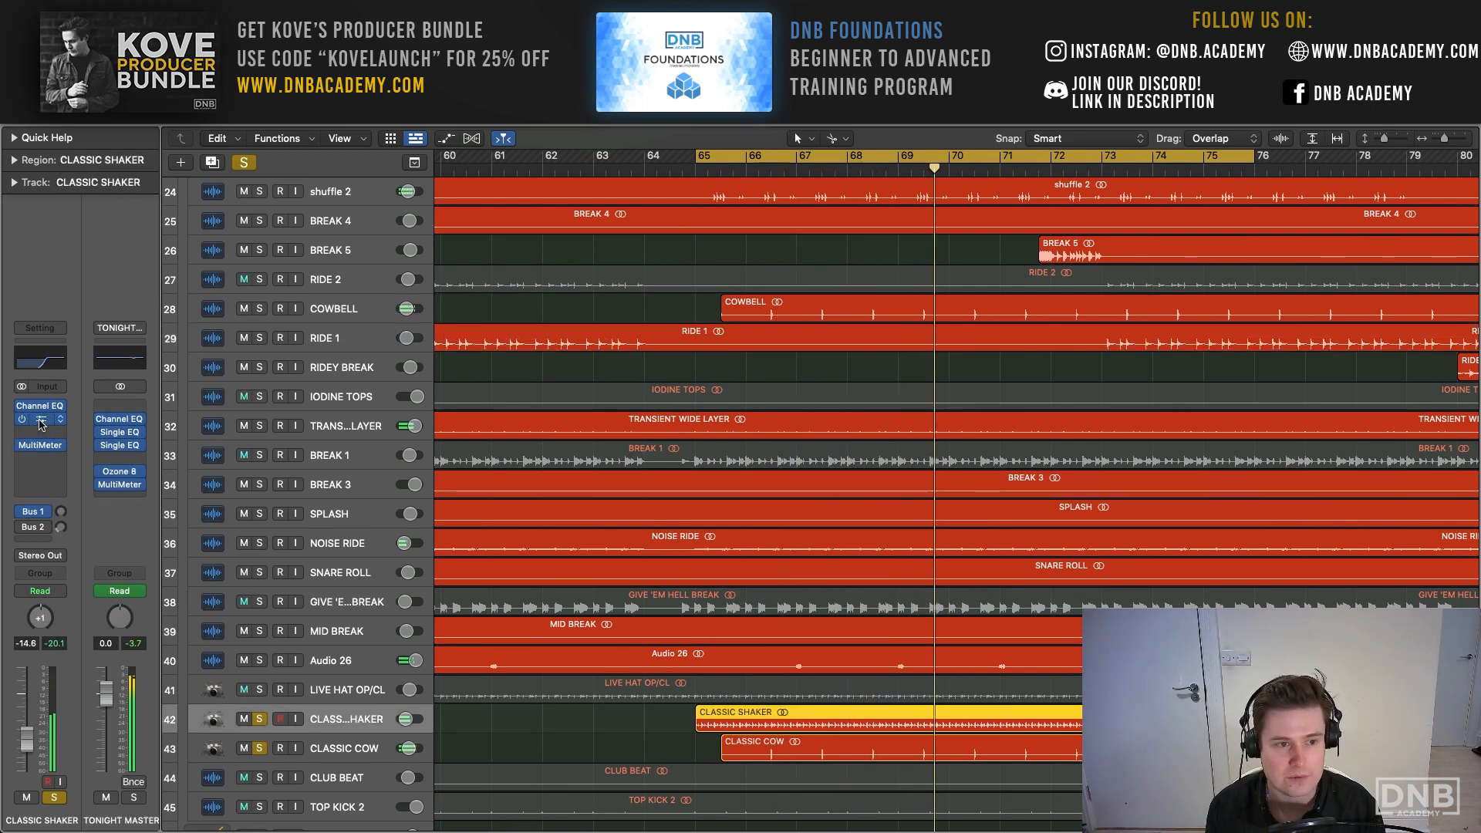
left_click(41, 421)
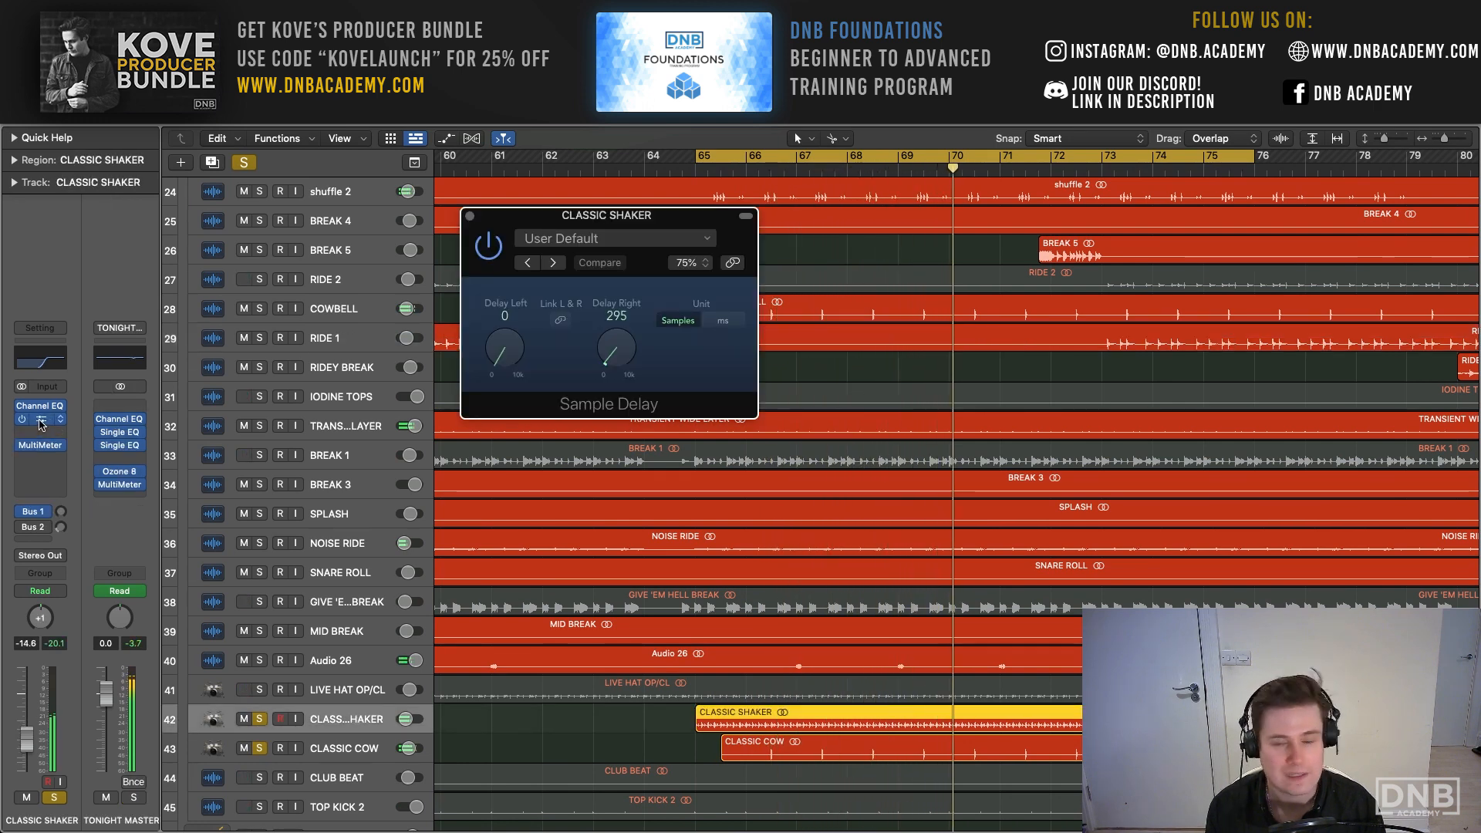
left_click(470, 217)
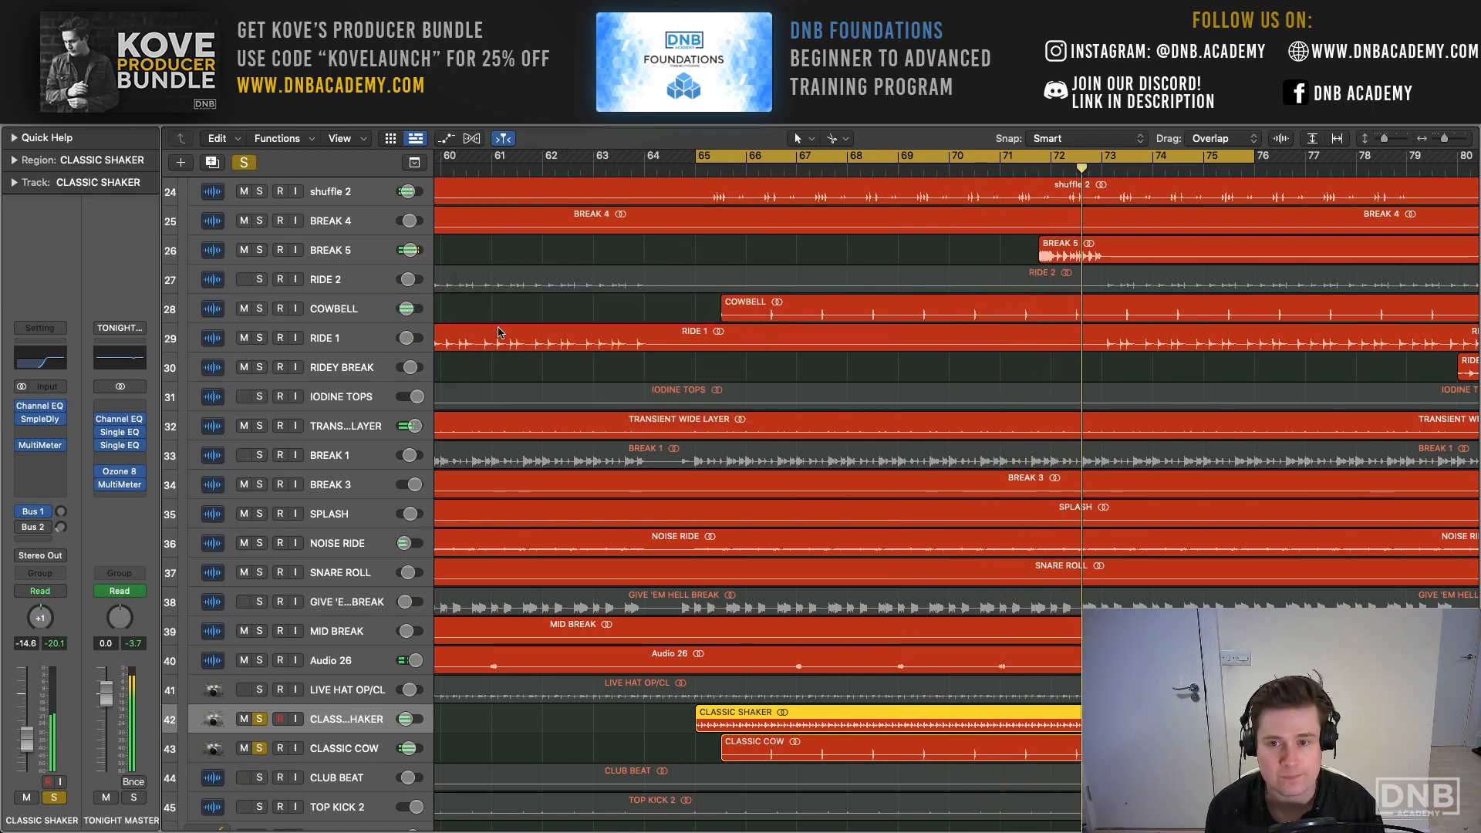
scroll(758, 282, "right", 1)
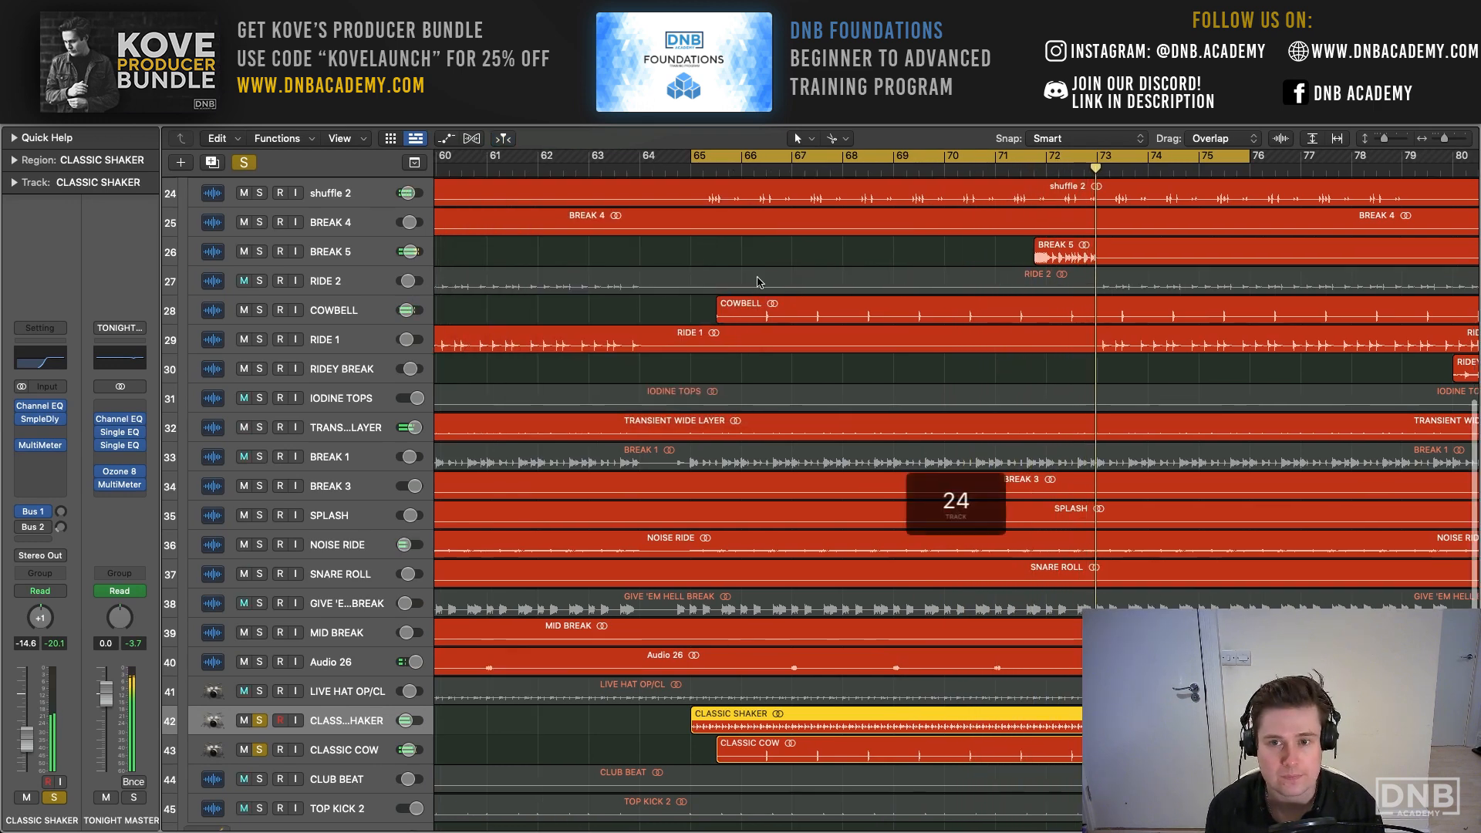
left_click(367, 751)
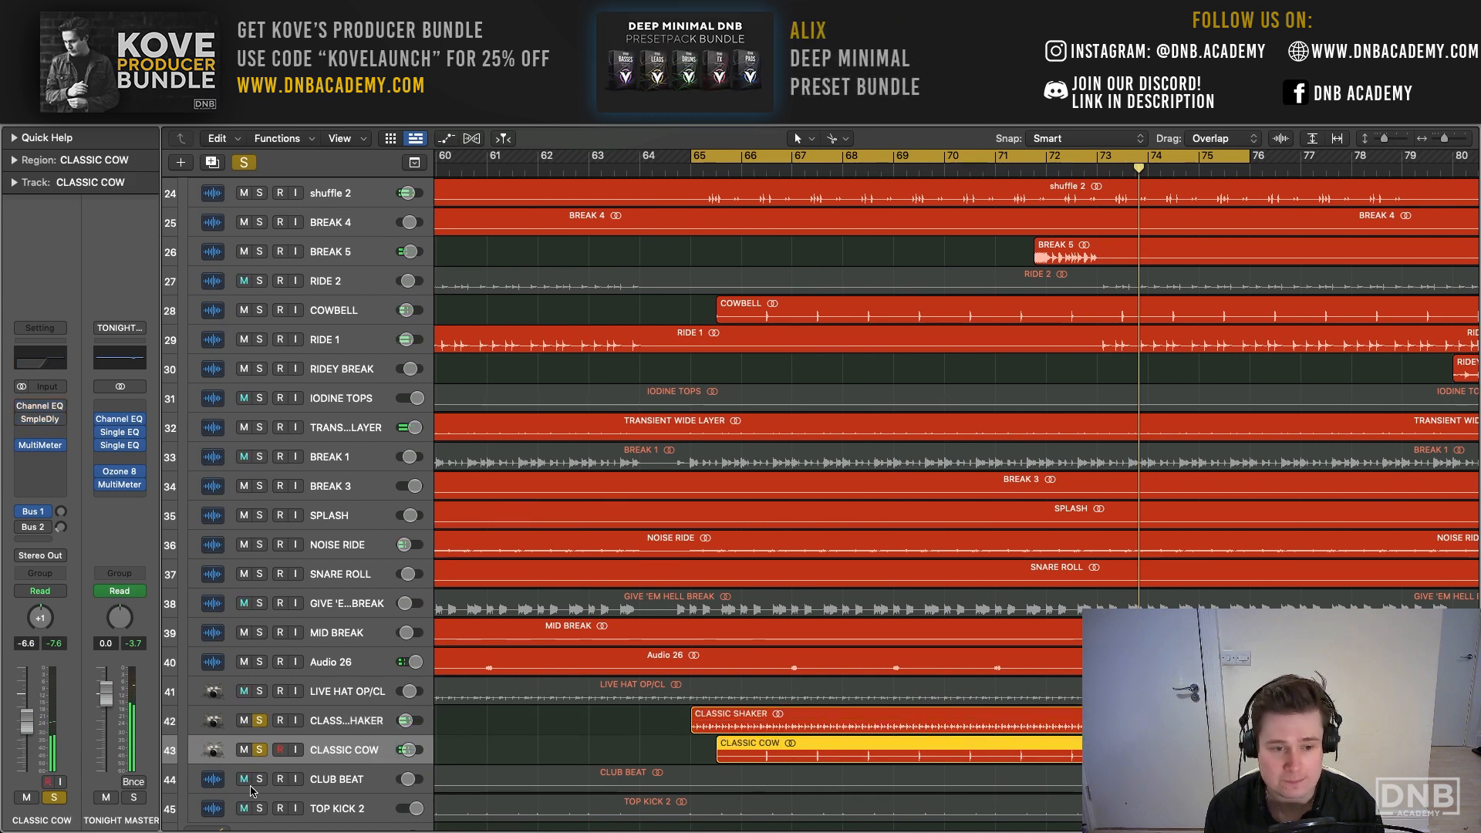
key("space")
key("space")
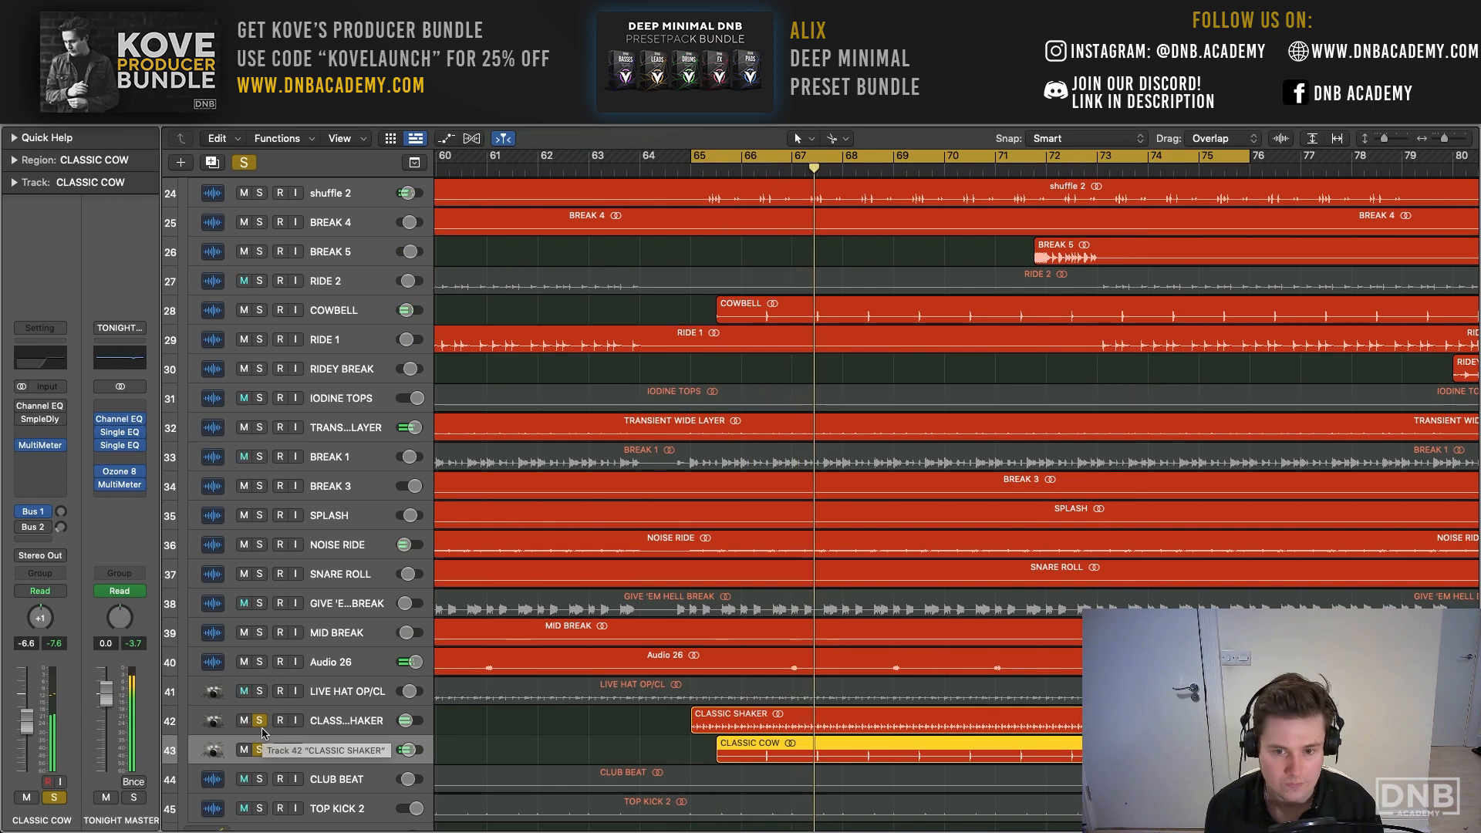
- Solo BREAK 5 with the drums and cycle from about the middle of bar 71 to bar 75
scroll(532, 532, "up", 3)
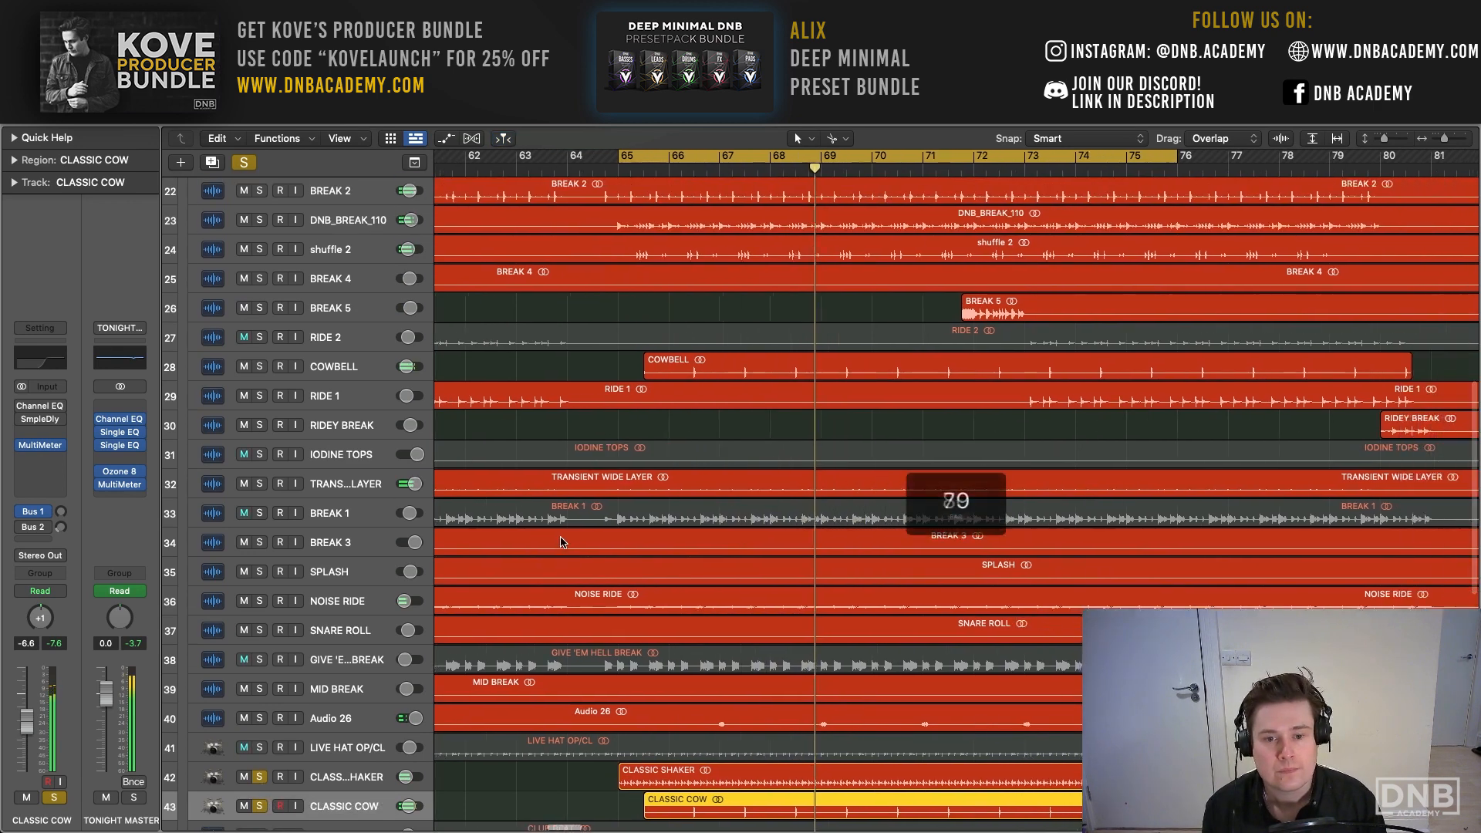
scroll(539, 494, "right", 2)
scroll(540, 463, "right", 8)
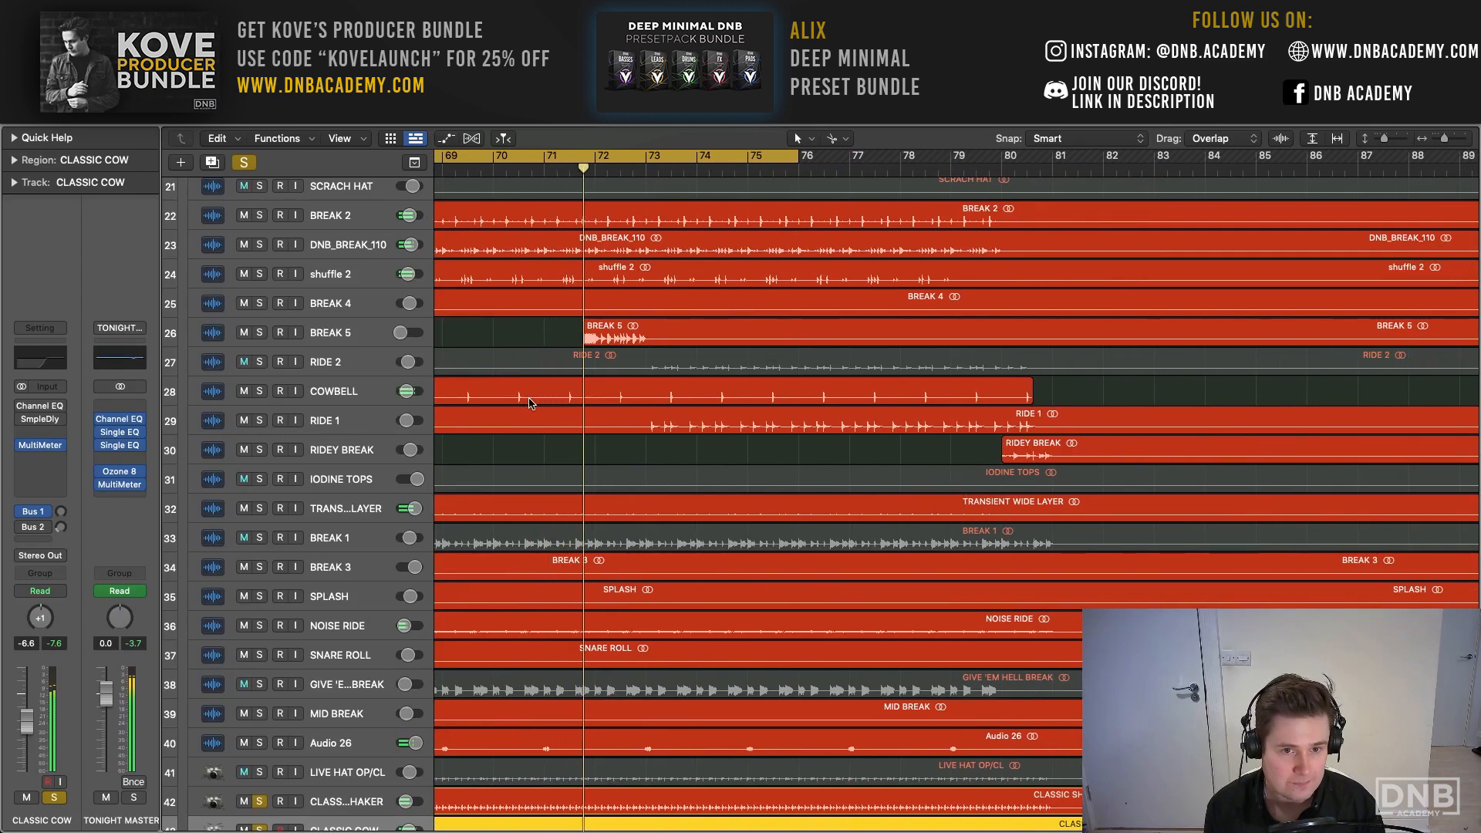
left_click(353, 306)
left_click(357, 329)
key("s")
left_click_drag(569, 158, 741, 156)
key("space")
key("space")
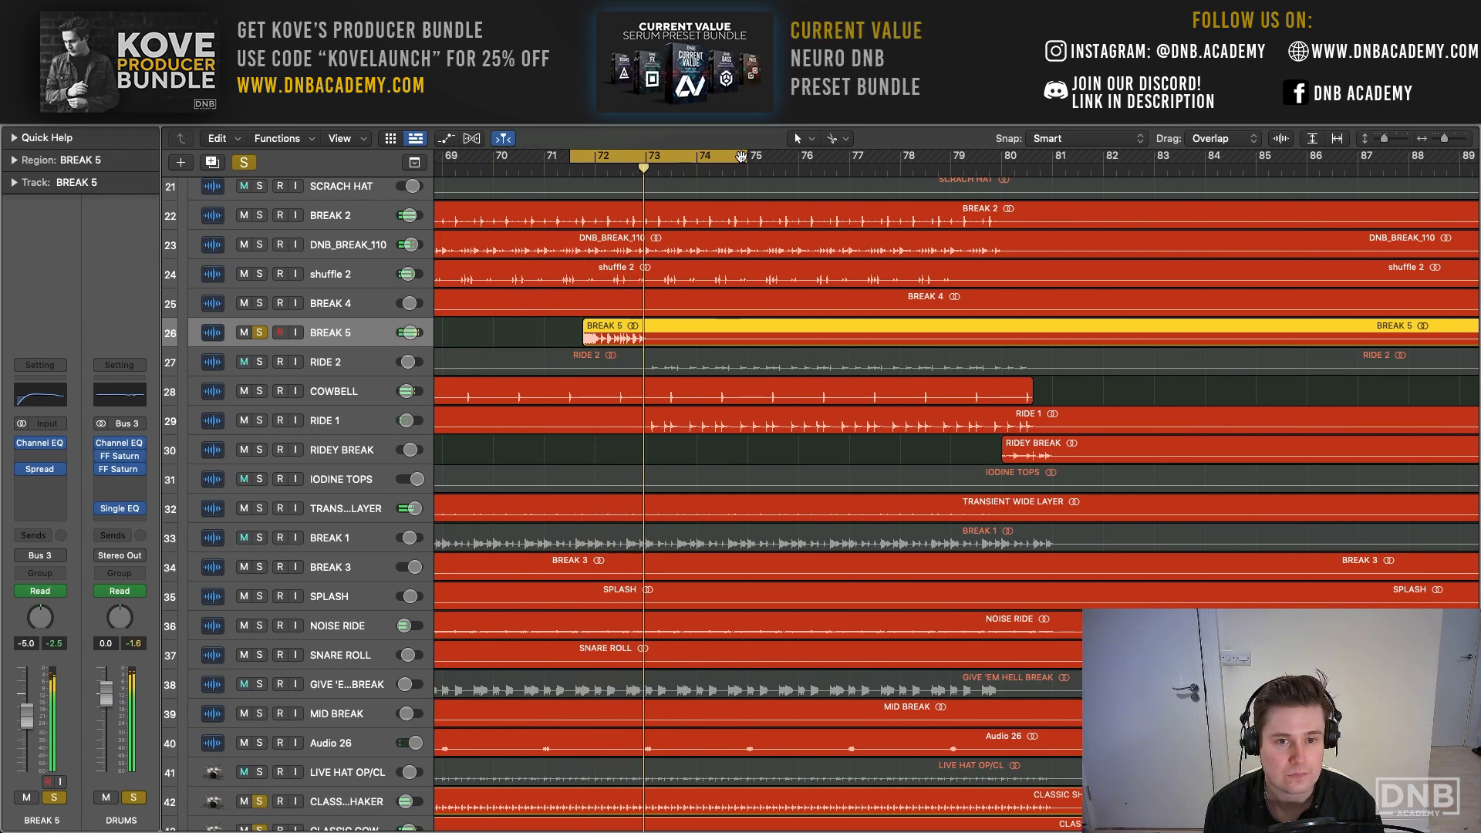
- Audition the BREAK 5 fill around bar 72 while inspecting its waveform, and leave the track unsoloed
key("s")
left_click_drag(1383, 140, 1449, 139)
scroll(565, 361, "left", 3)
scroll(566, 360, "left", 3)
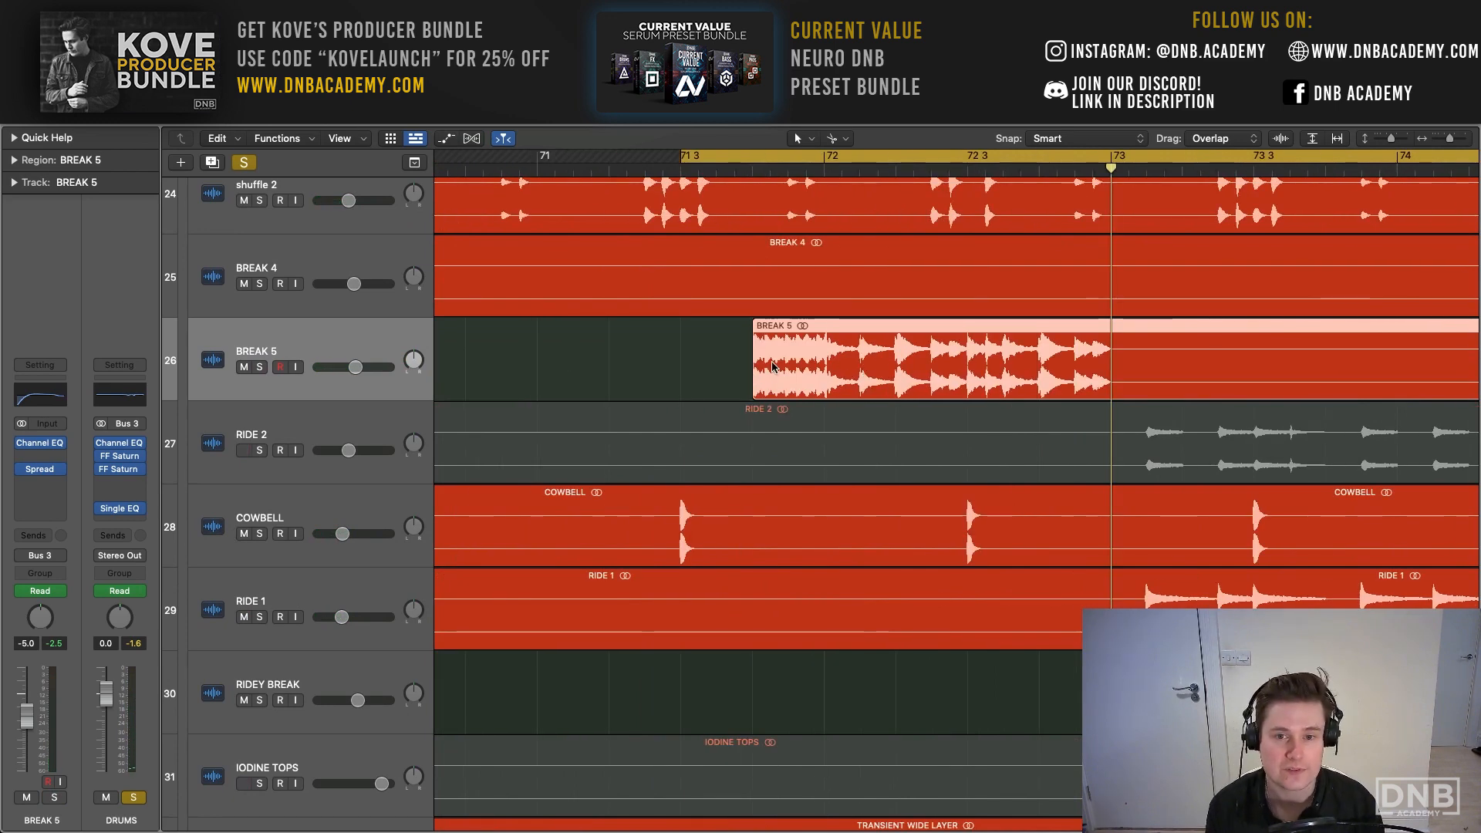
key("space")
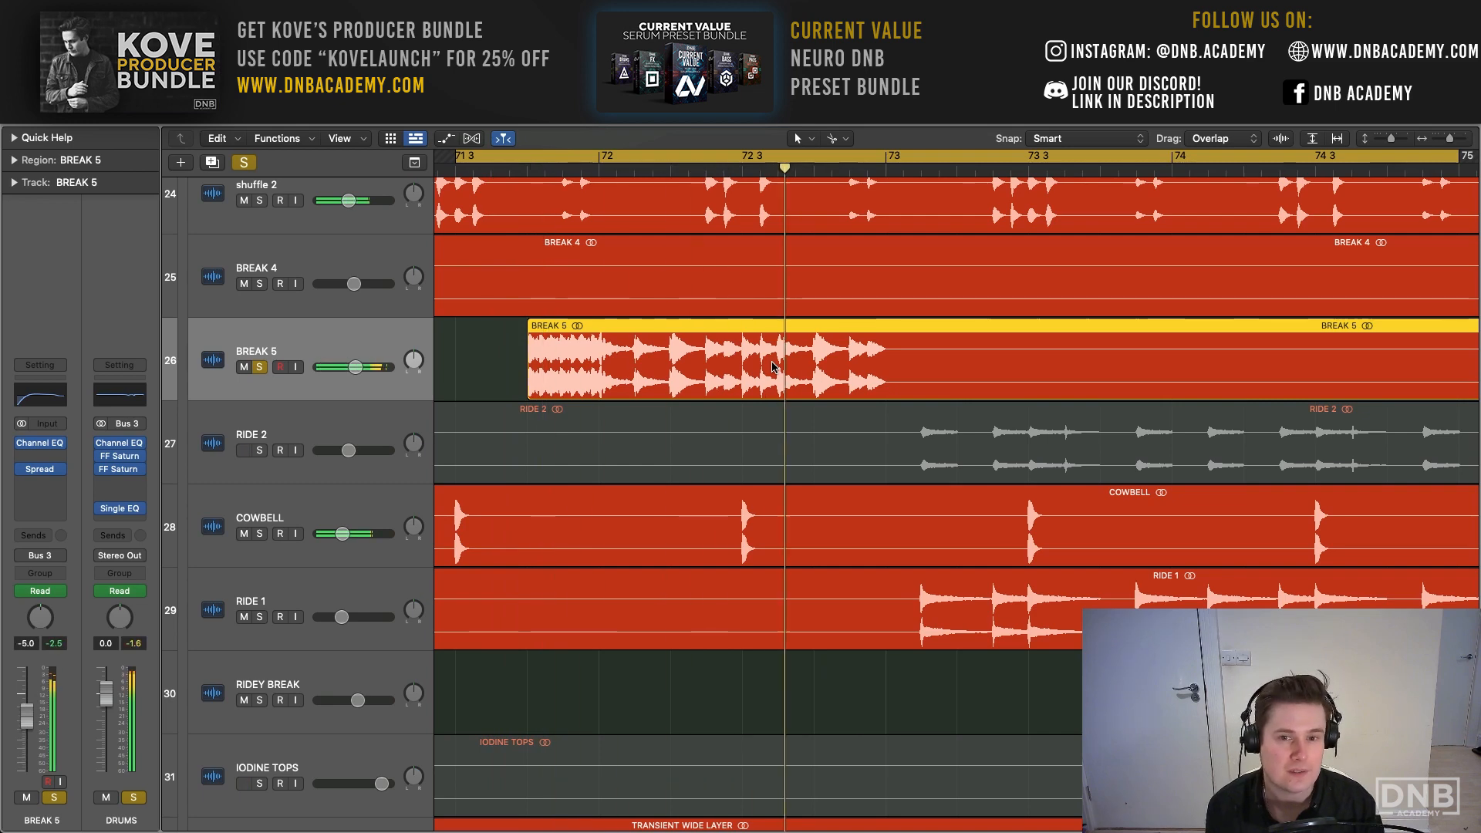
key("s")
- Open the Stereo Spread on BREAK 5, examine its settings, and close it
key("super+Left")
key("super+Left")
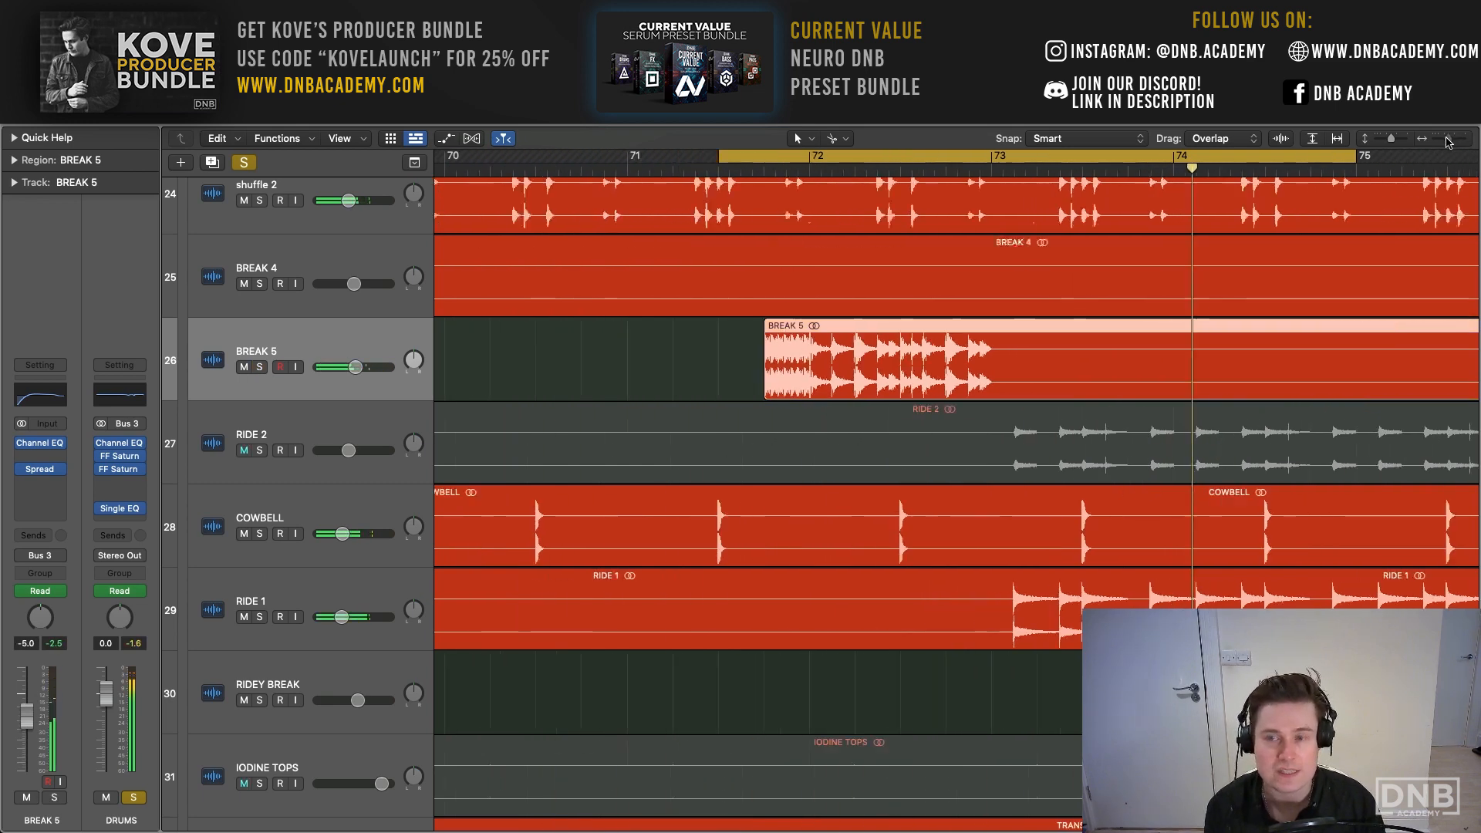
left_click(41, 476)
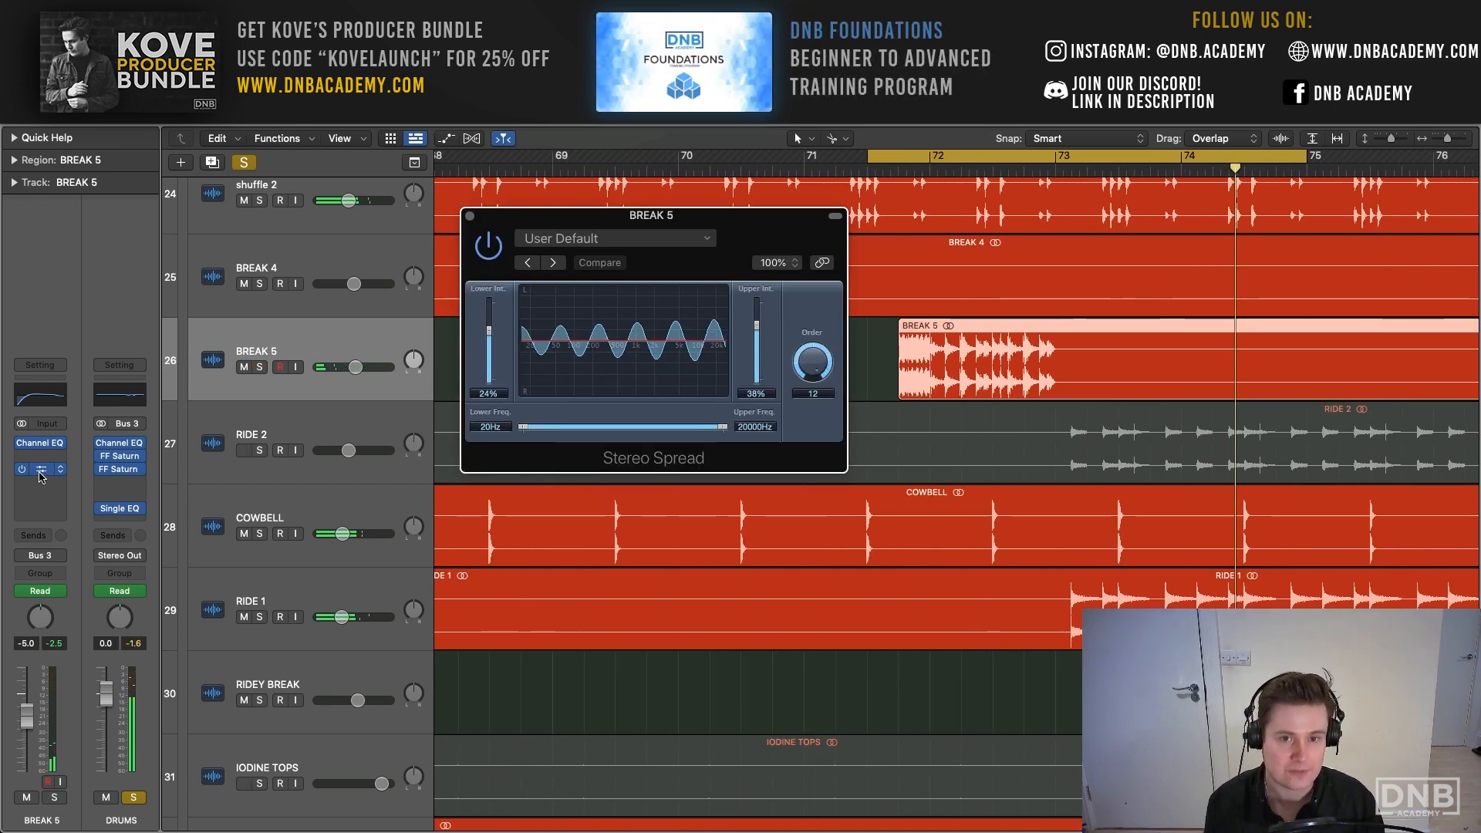
left_click(470, 216)
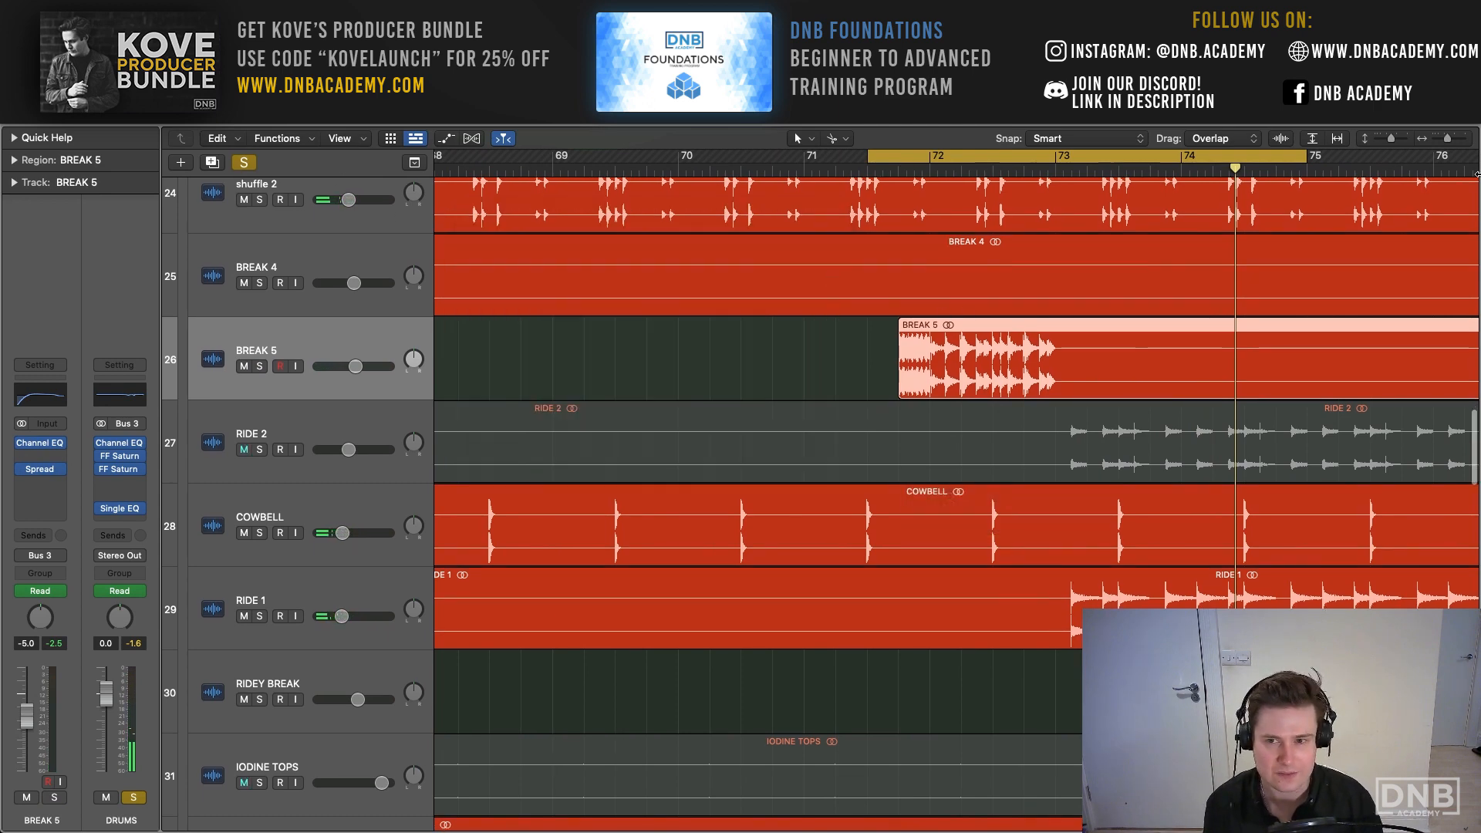
- Play the soloed drums from bar 71 with the cycle off, through the RIDEY BREAK fill to about bar 81
left_click_drag(1450, 144, 1441, 145)
scroll(1115, 278, "right", 5)
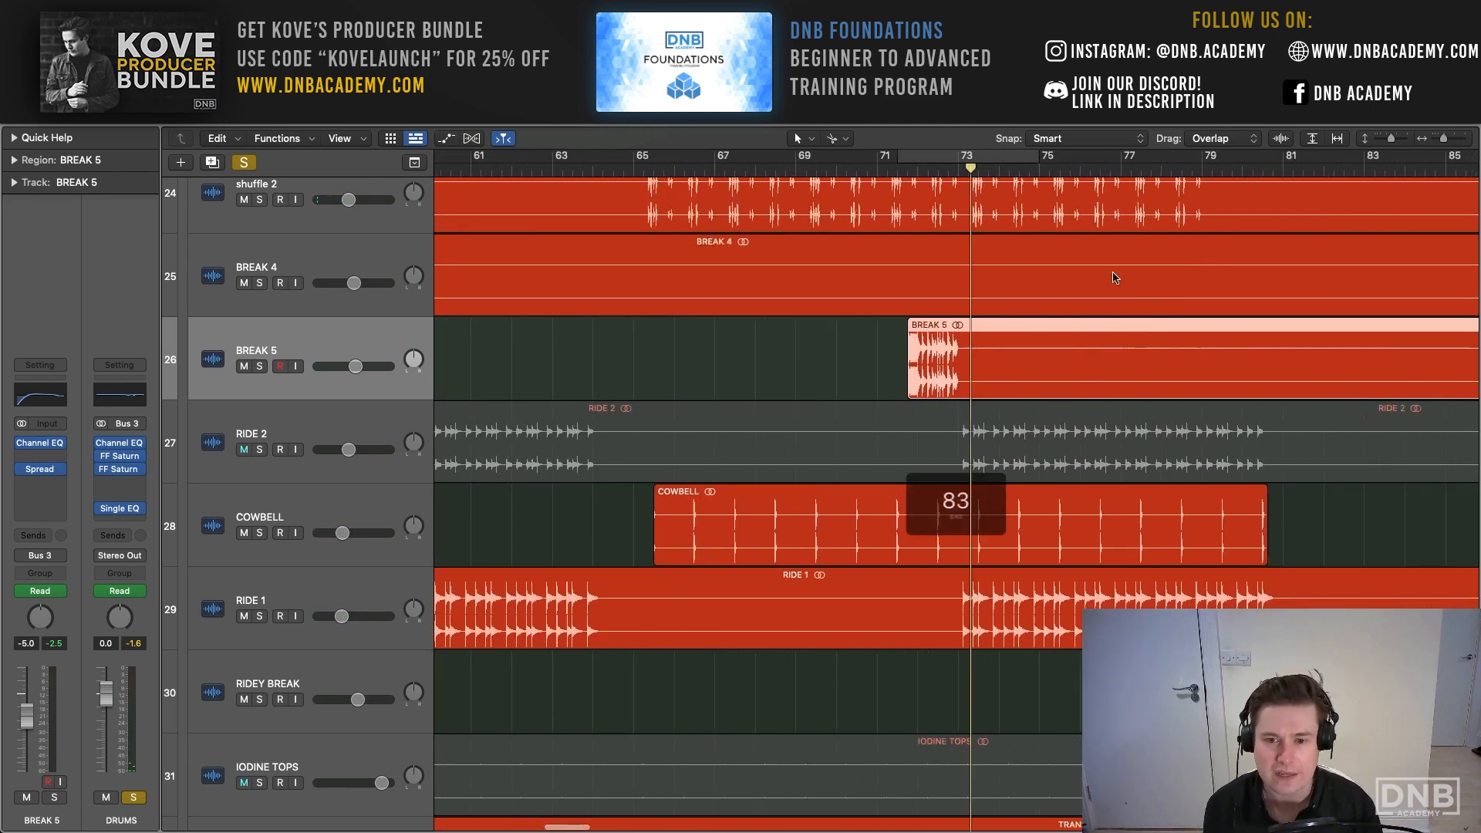
left_click(751, 168)
key("space")
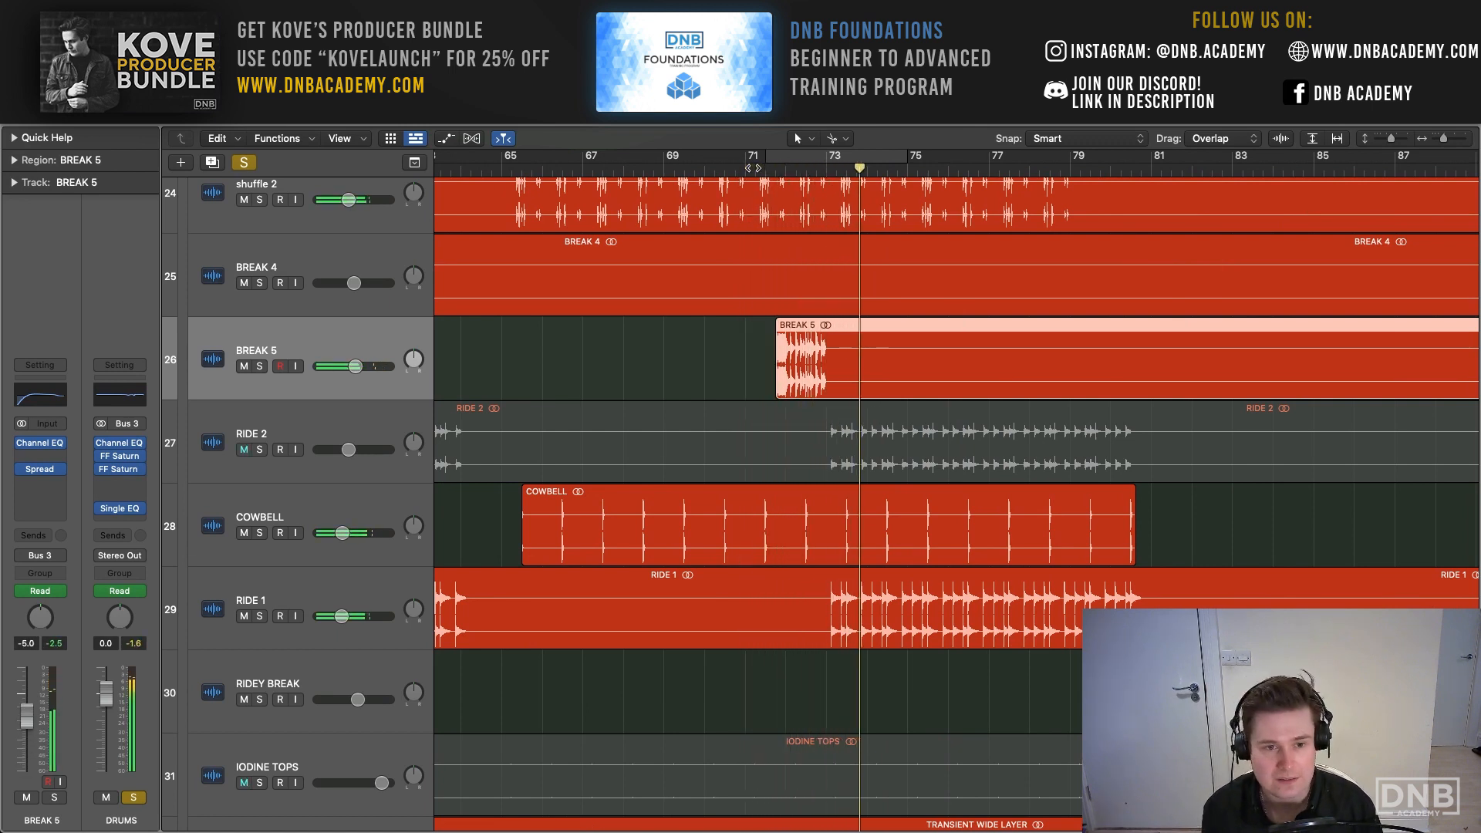
scroll(931, 364, "right", 5)
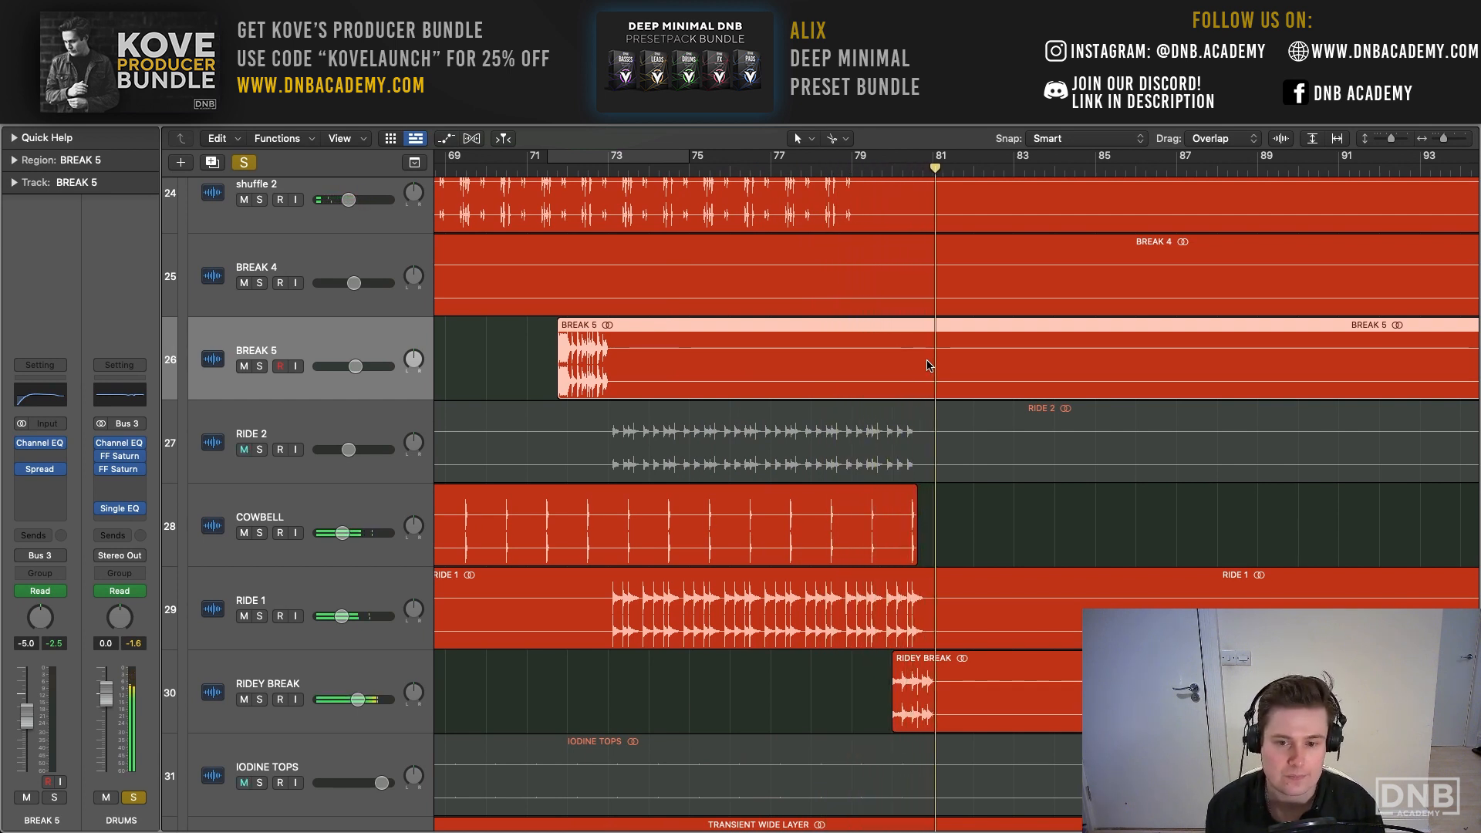
scroll(926, 367, "right", 1)
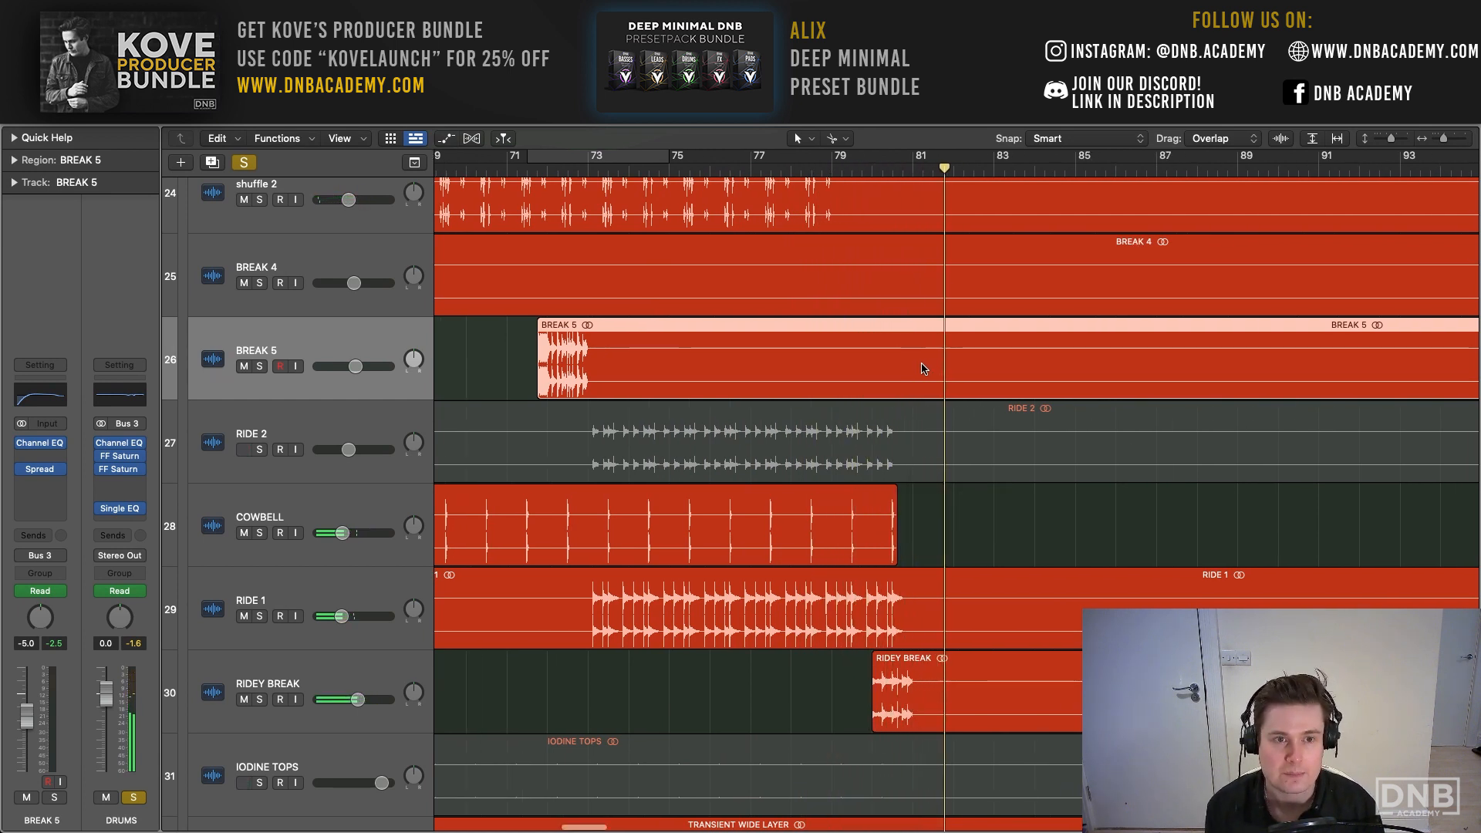
- Clear the drums solo and set the cycle range from bar 1 to bar 33 over the intro
left_click(244, 162)
scroll(864, 443, "down", 3)
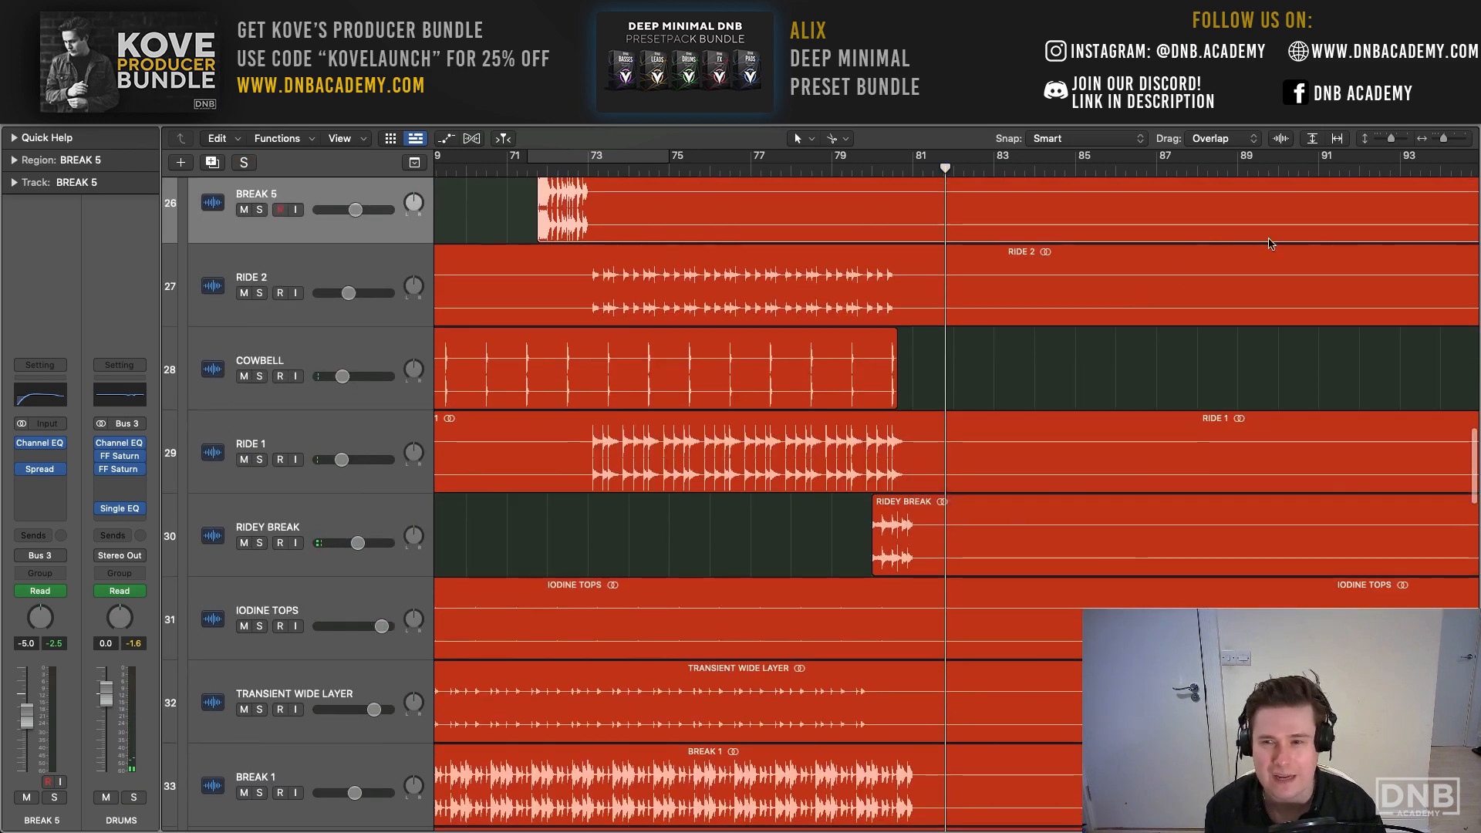
left_click_drag(1389, 142, 1438, 146)
scroll(708, 449, "left", 10)
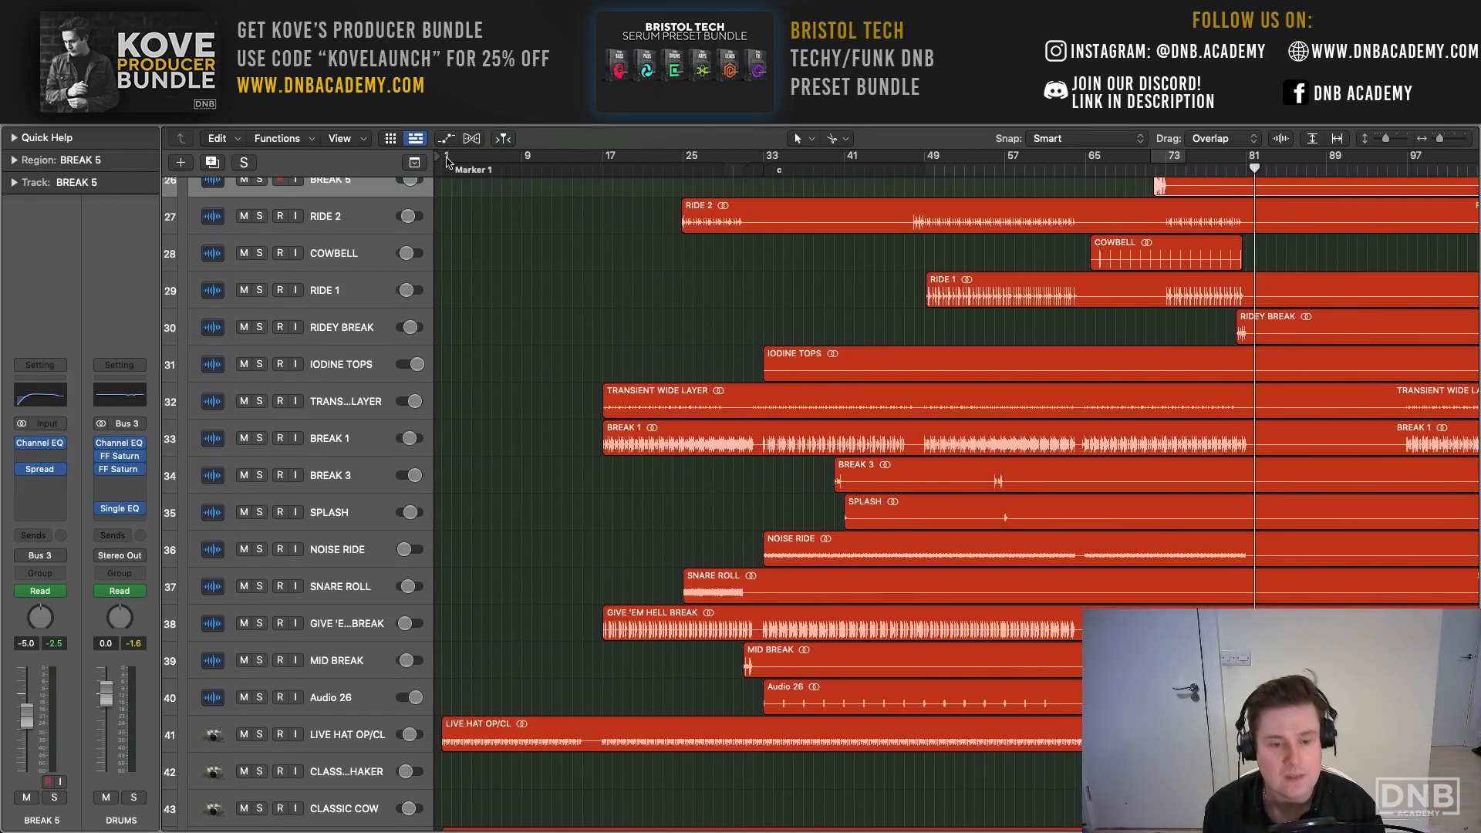
left_click_drag(448, 162, 762, 150)
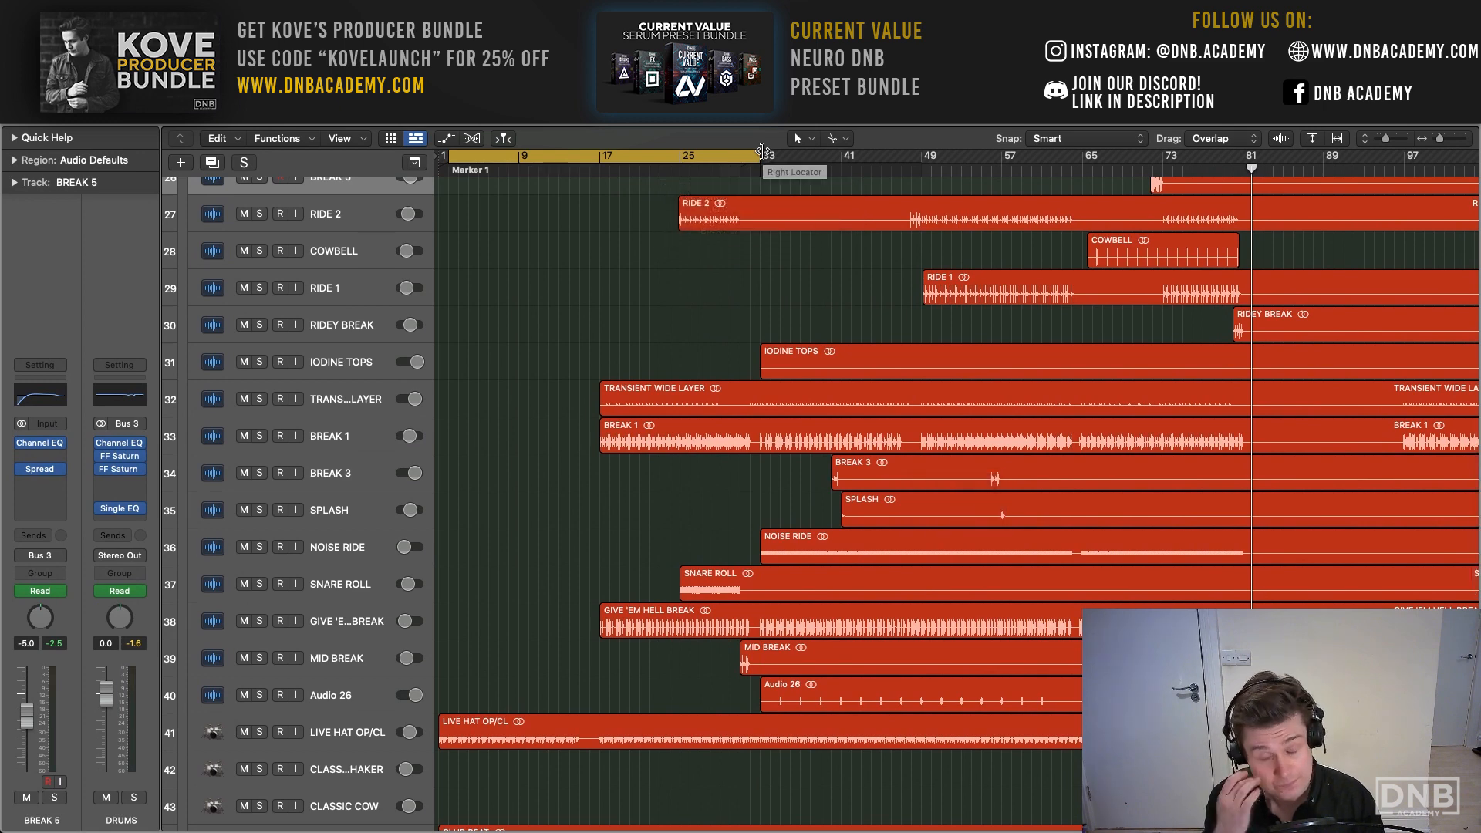
- Play the full mix from bar 1 with the tracks shown at a compact height
scroll(762, 152, "right", 1)
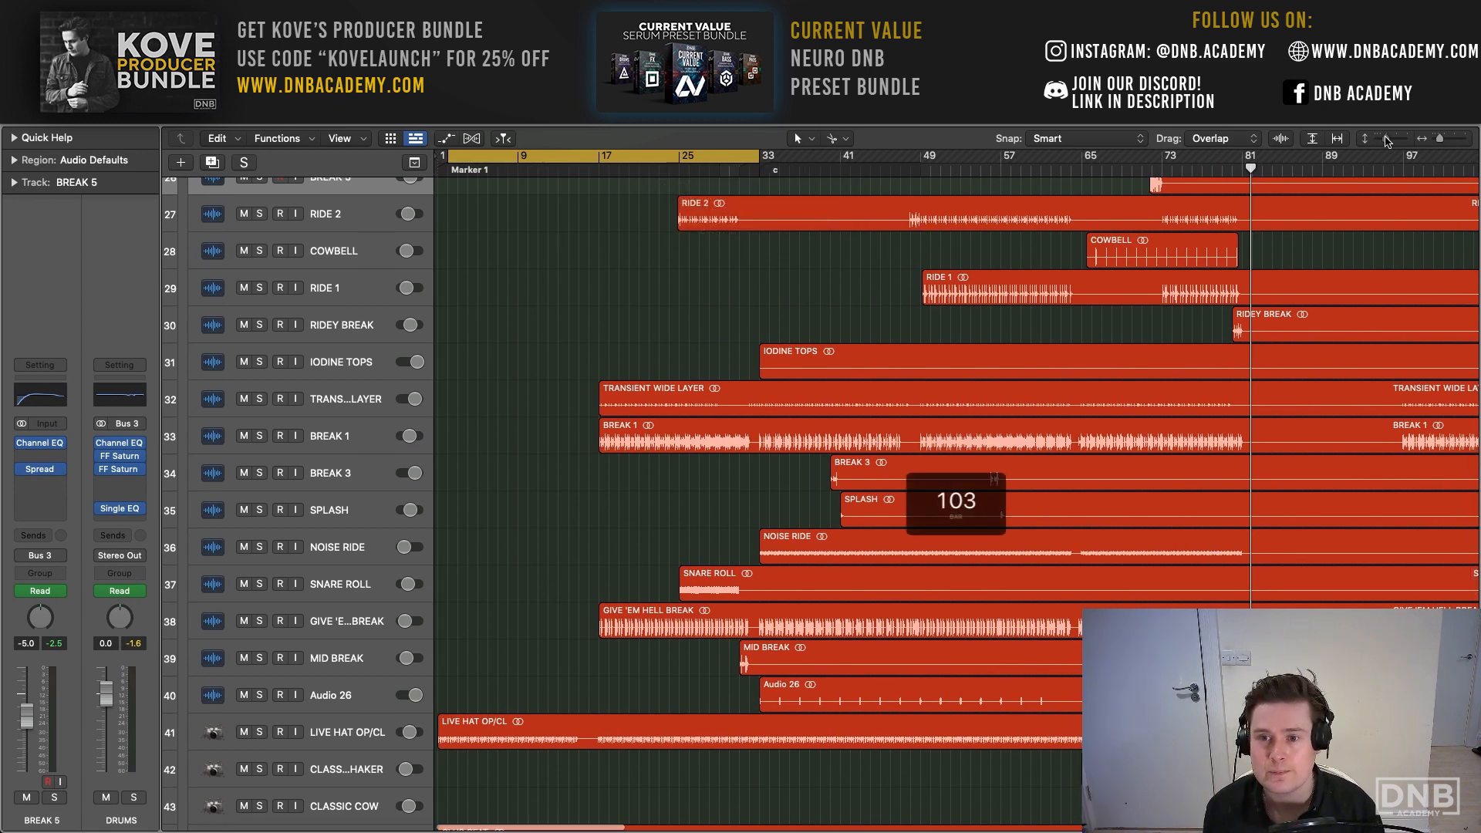
left_click_drag(1386, 140, 1380, 141)
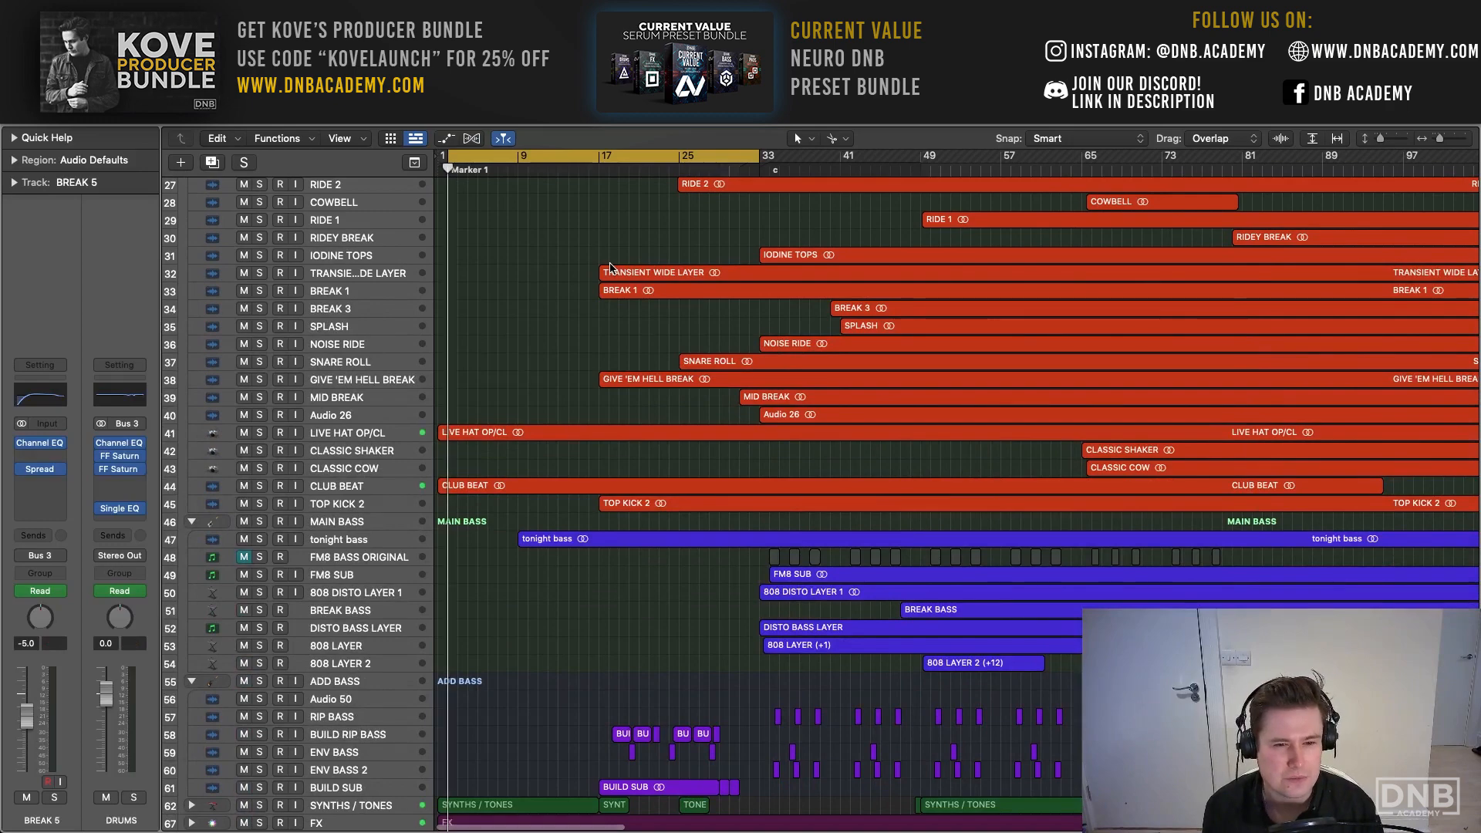
left_click_drag(446, 153, 441, 152)
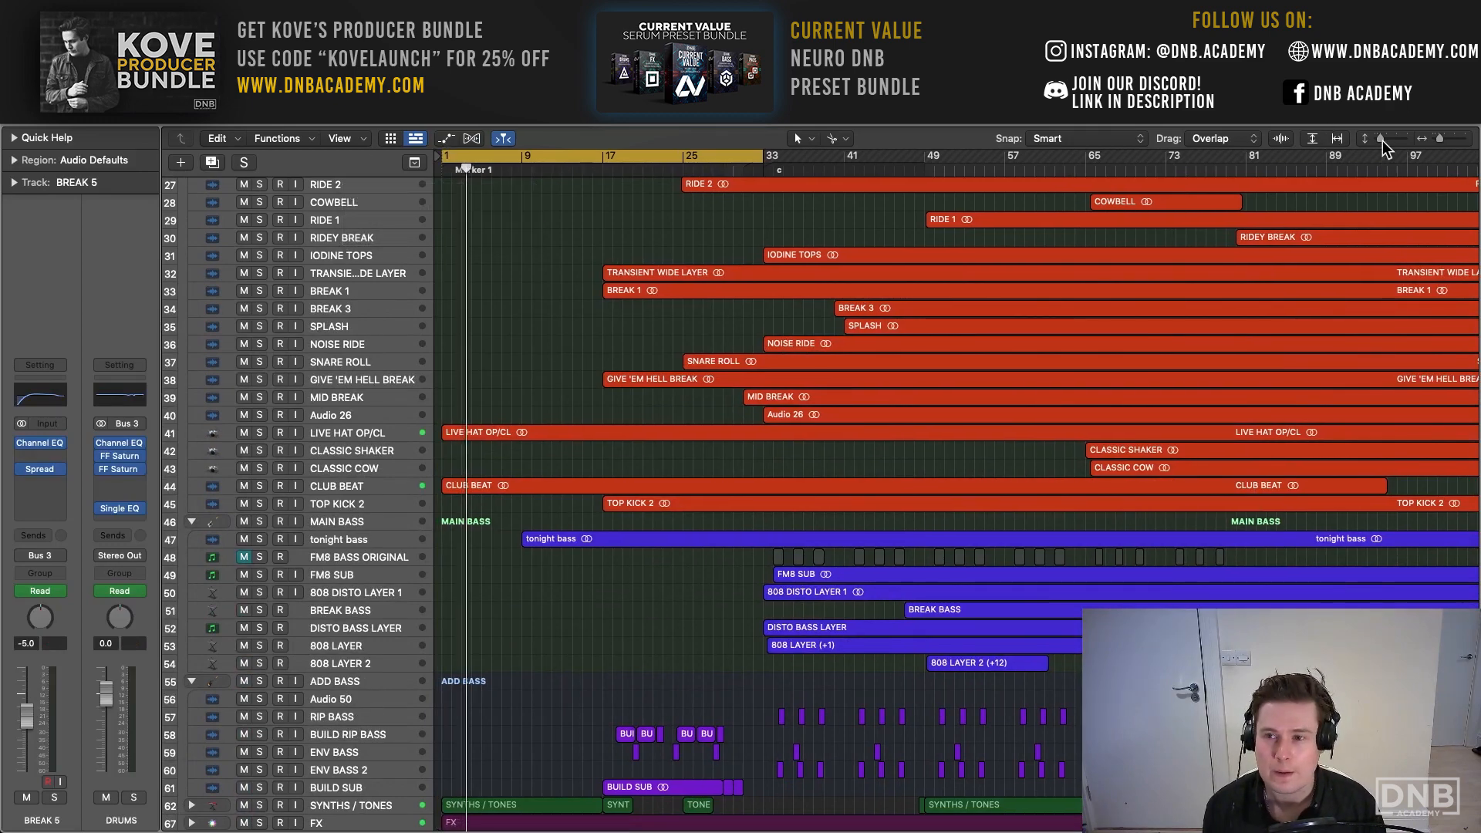
- Audition the TONIGHT ORIGINAL VOCAL track soloed from bar 1, then leave it muted and unsoloed
left_click_drag(1380, 140, 1386, 140)
scroll(548, 370, "down", 9)
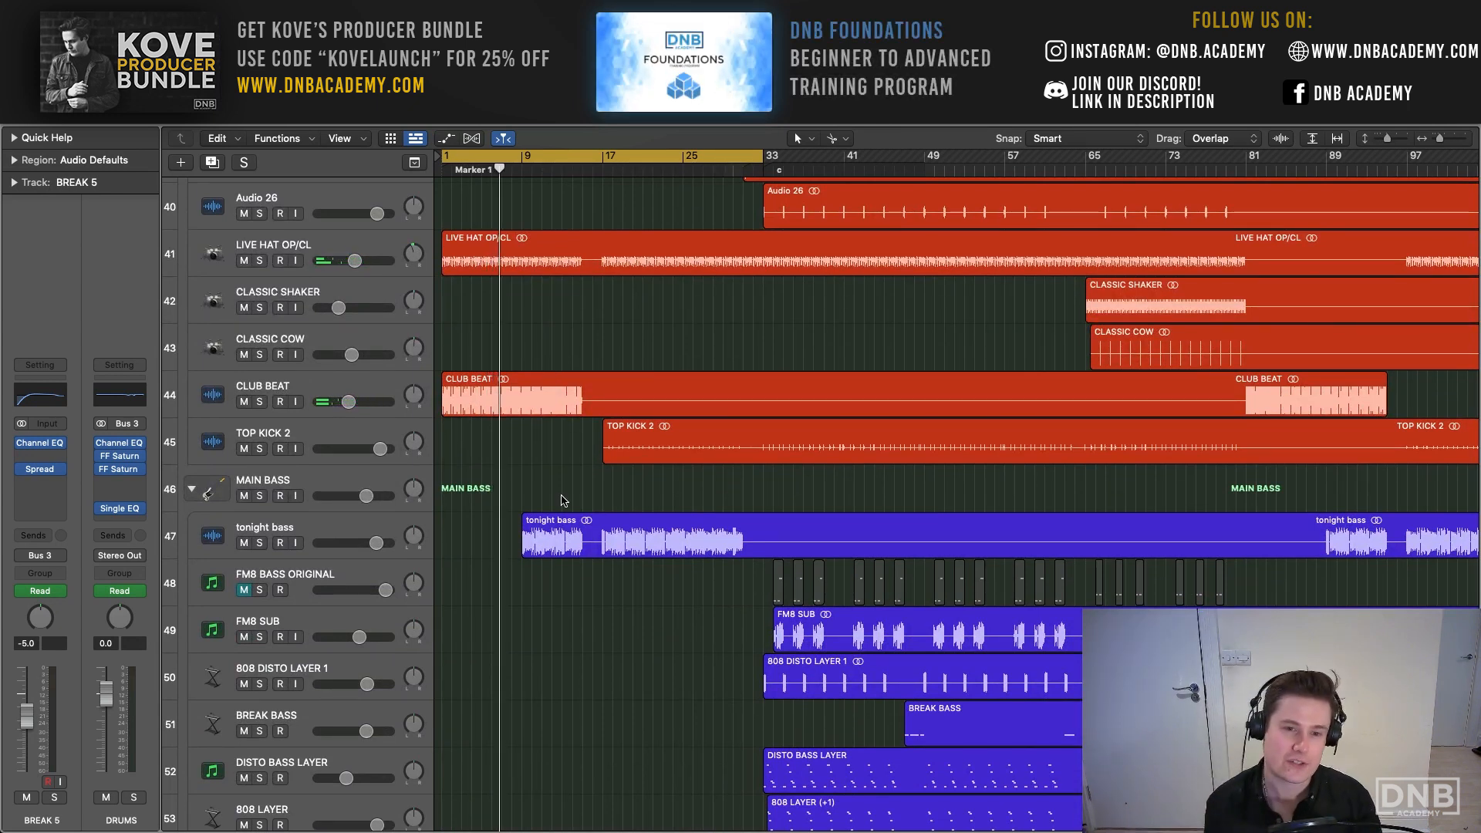
scroll(543, 503, "down", 10)
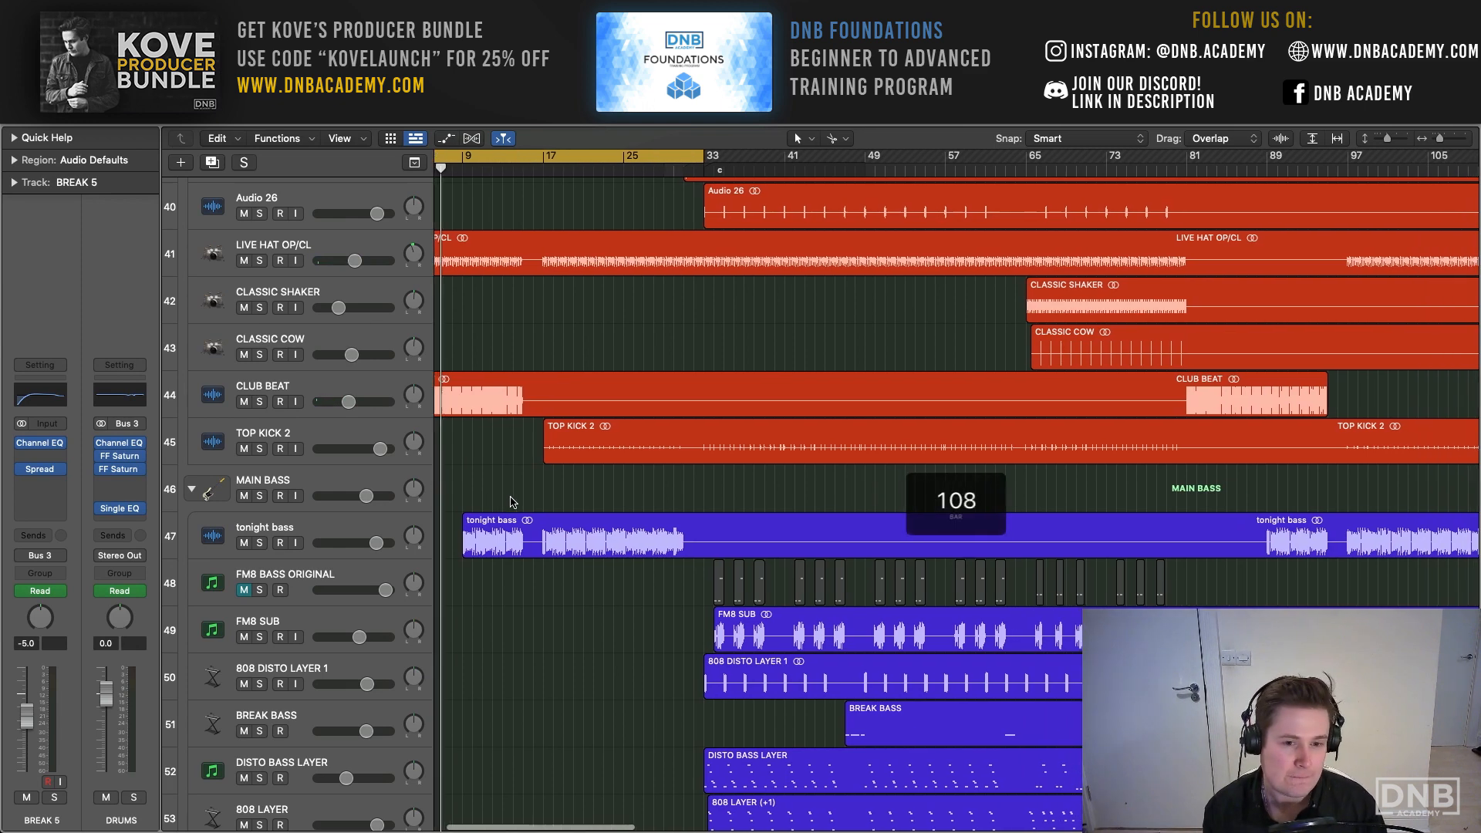
scroll(502, 501, "right", 2)
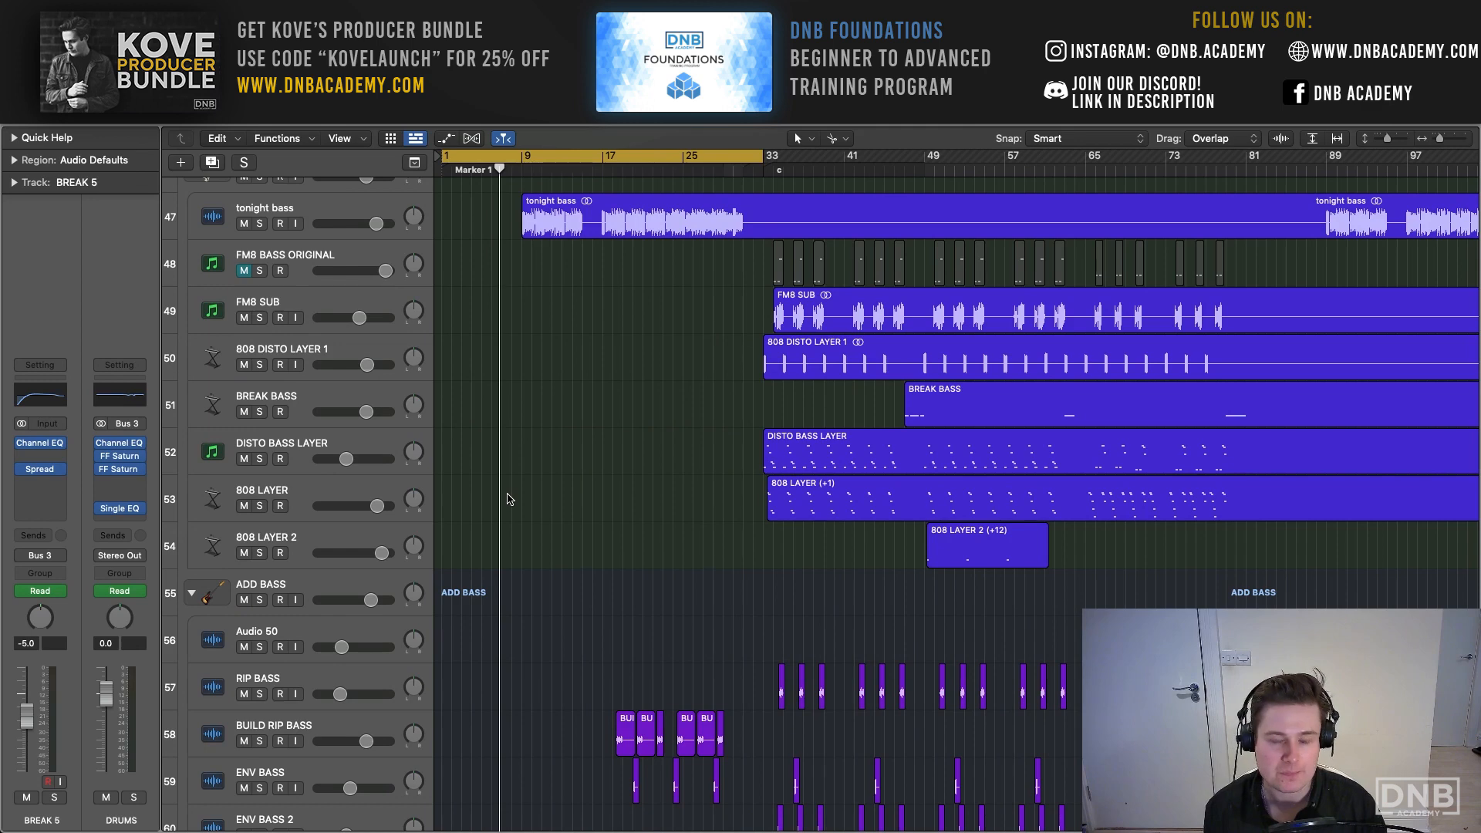
scroll(507, 499, "down", 6)
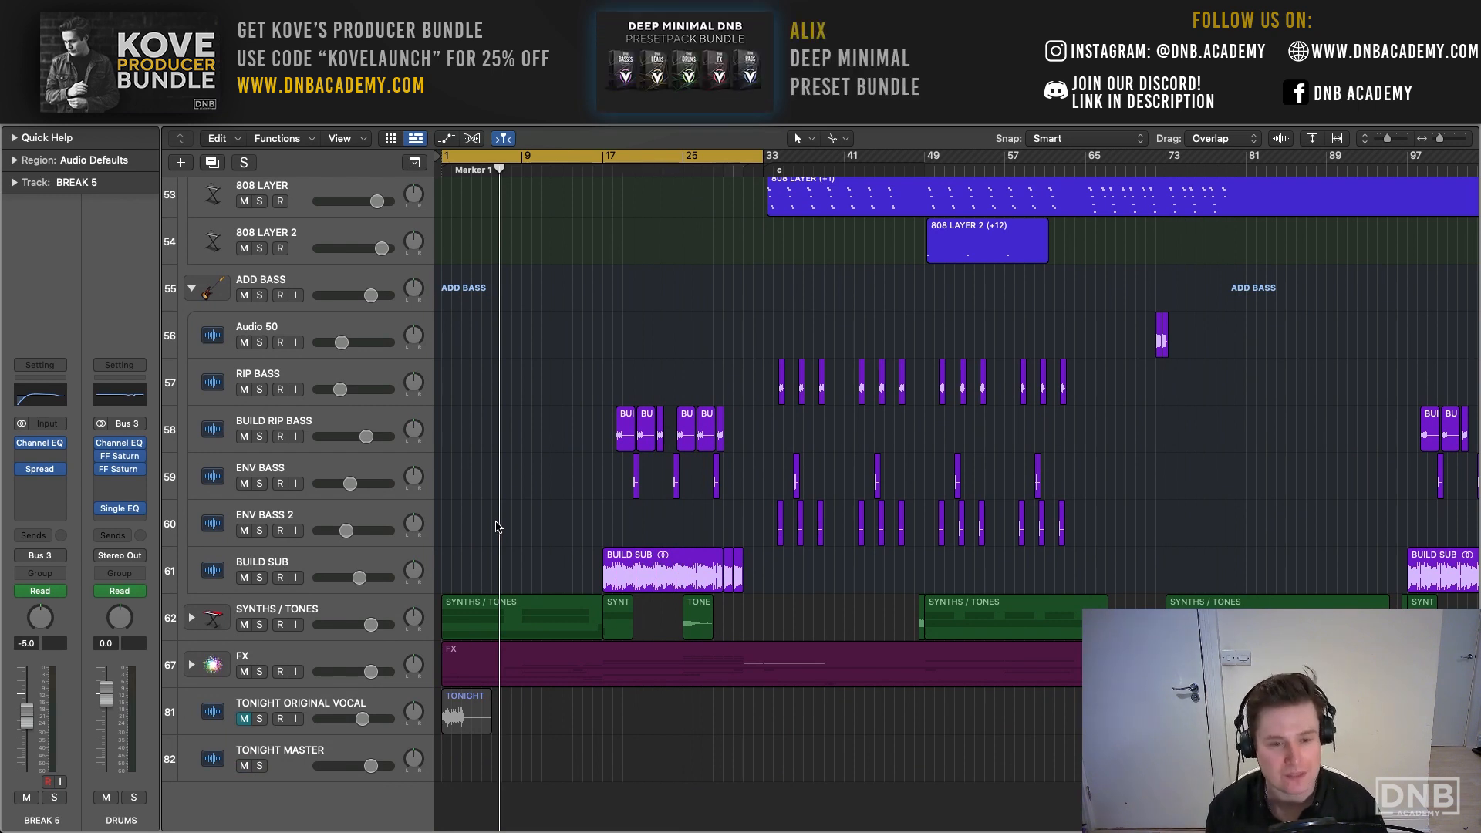
left_click(304, 722)
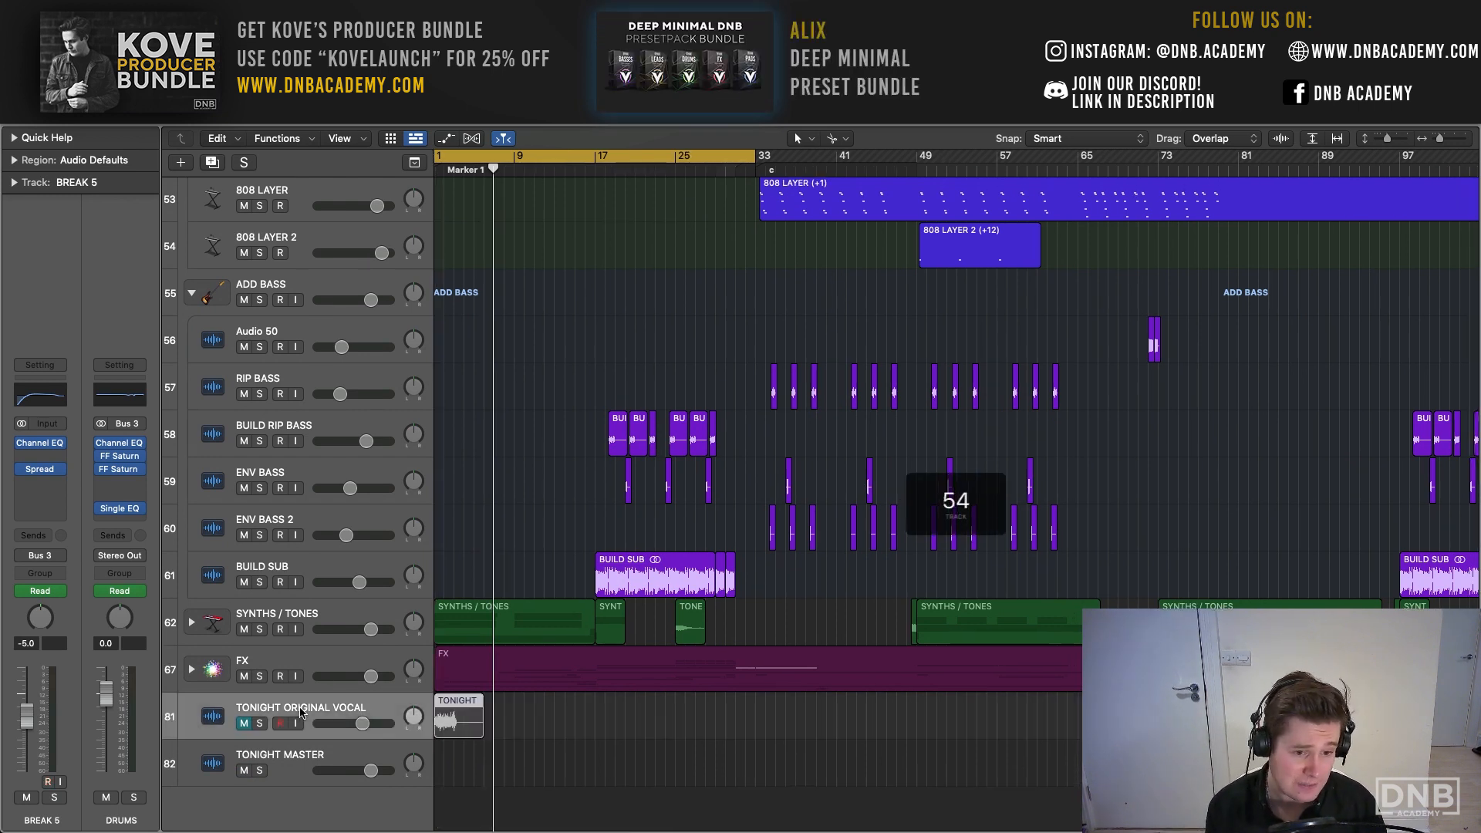
left_click(261, 723)
key("space")
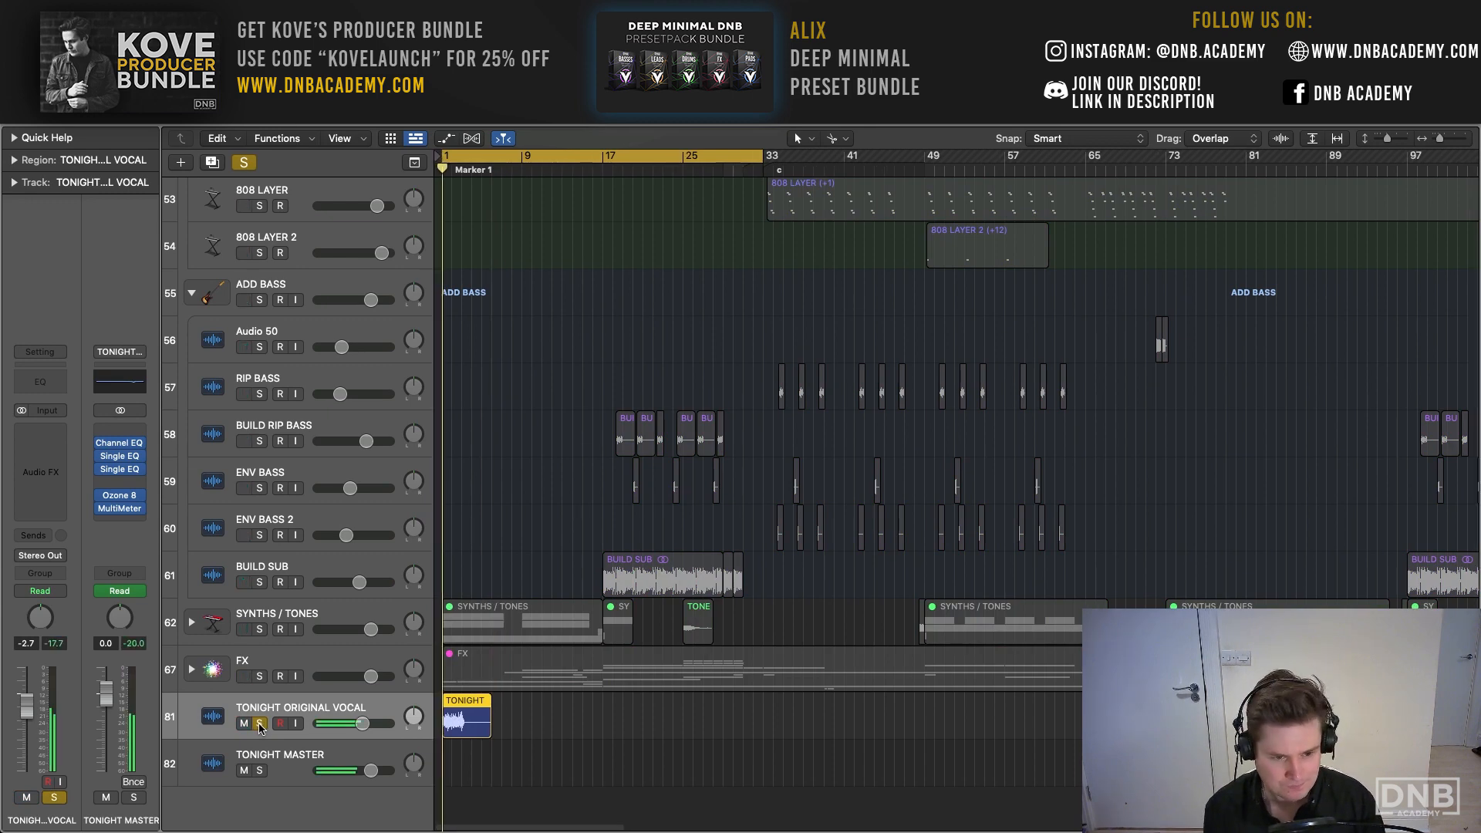
scroll(473, 631, "up", 4)
scroll(472, 631, "down", 5)
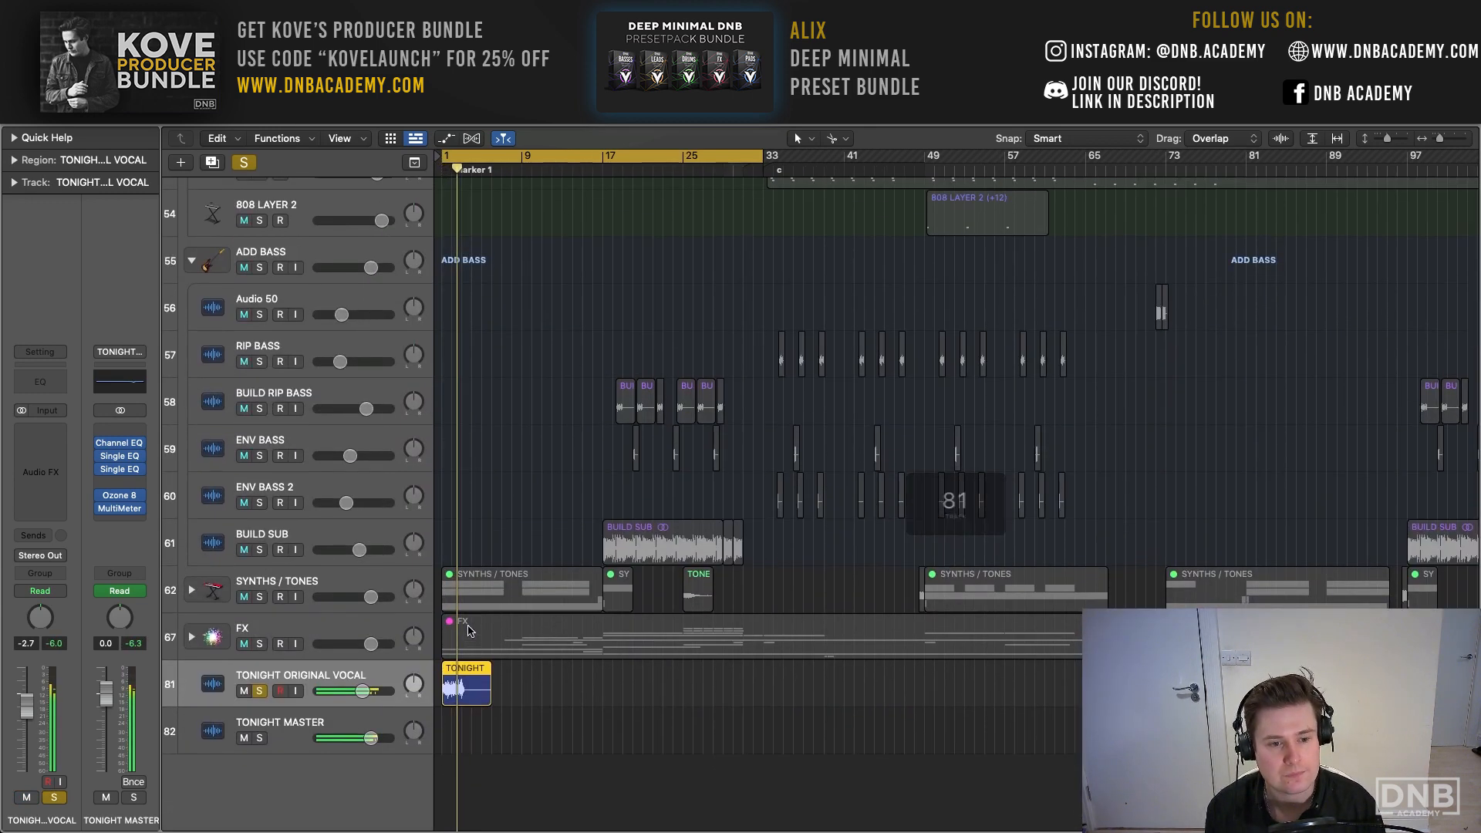
left_click(244, 693)
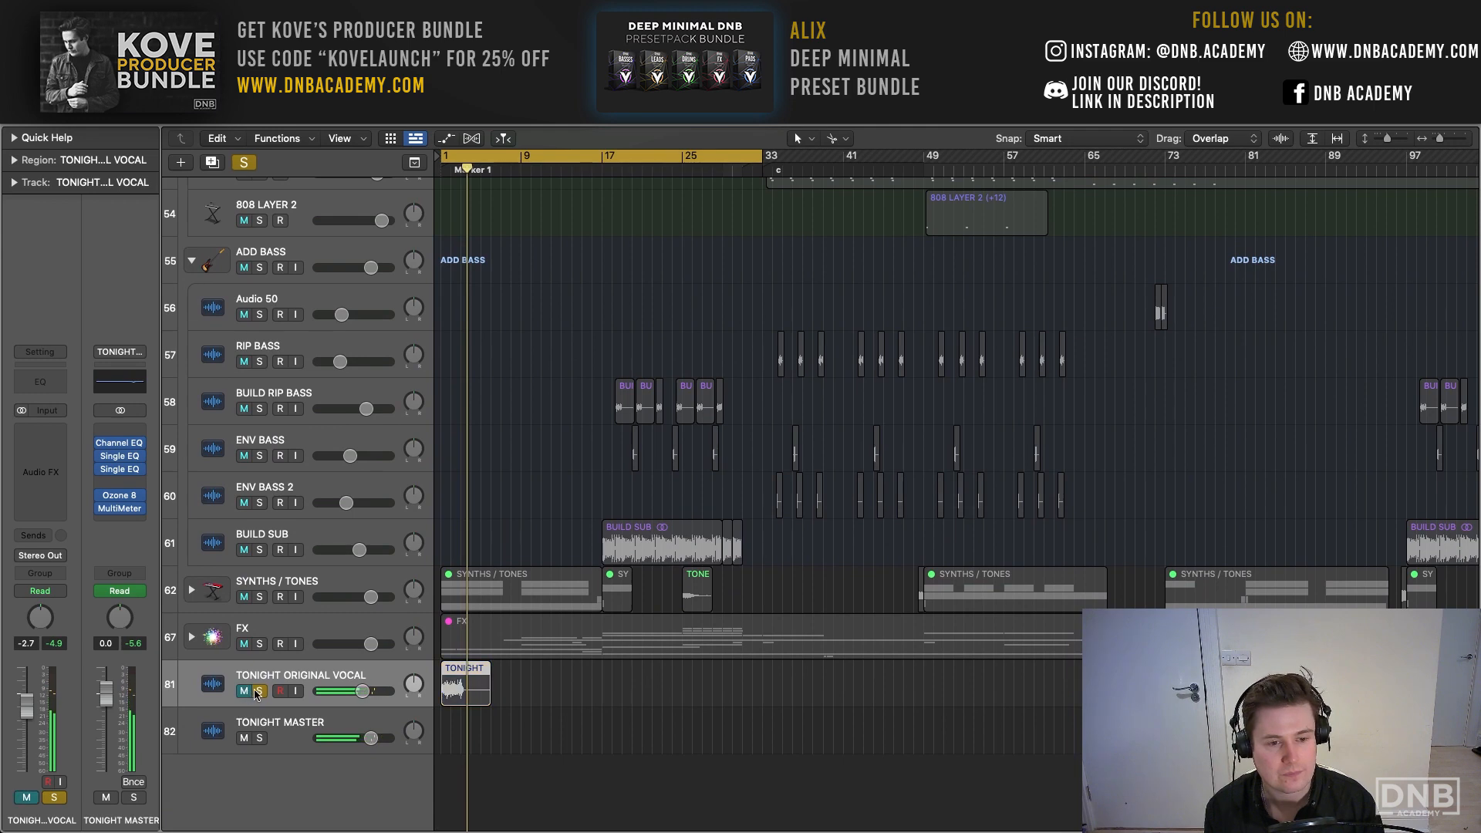
left_click(259, 692)
- Audition the CLUB BEAT track soloed from the start of the intro, and leave it unsoloed
scroll(365, 463, "up", 15)
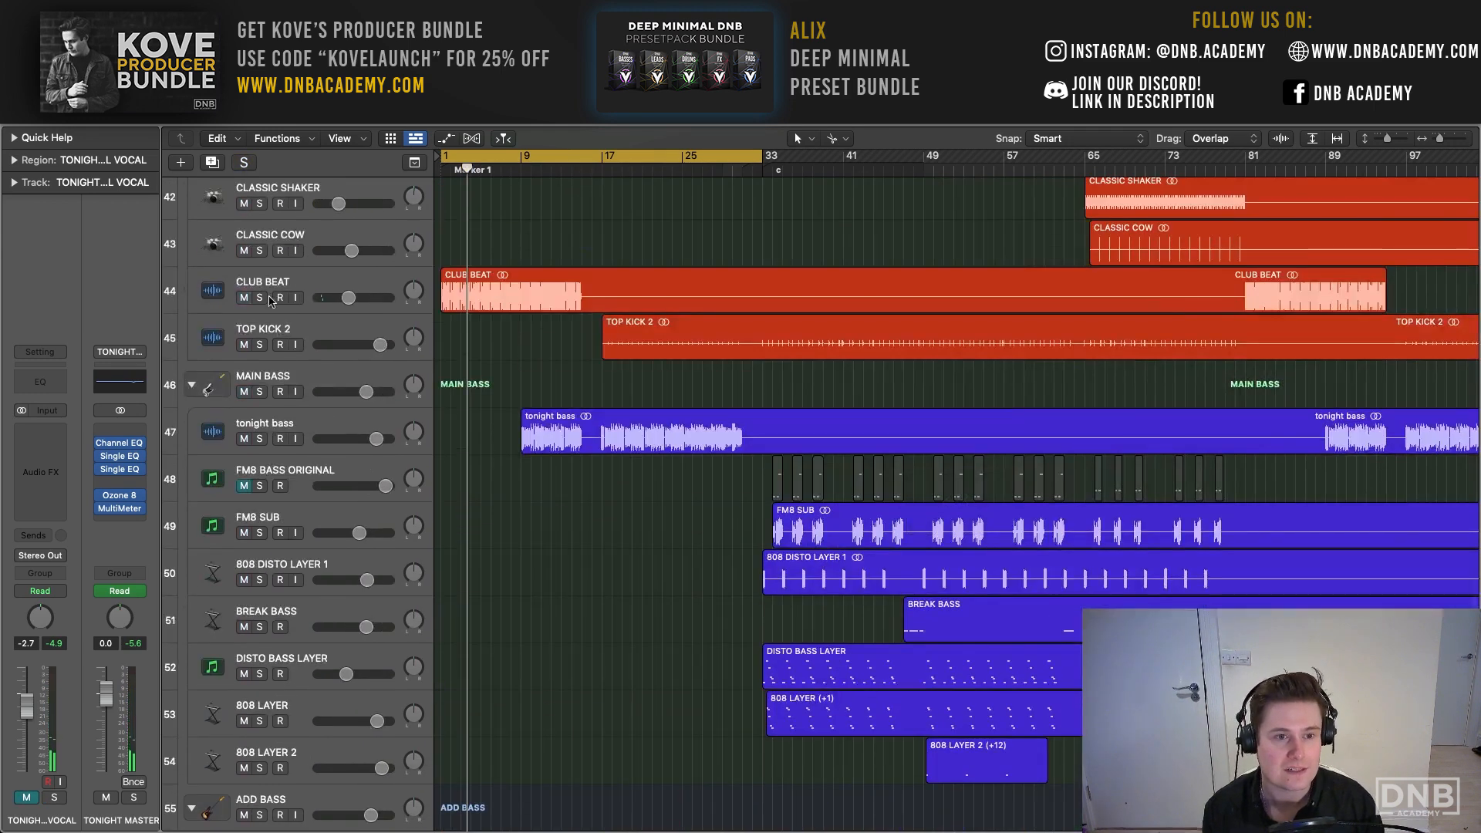
left_click(259, 298)
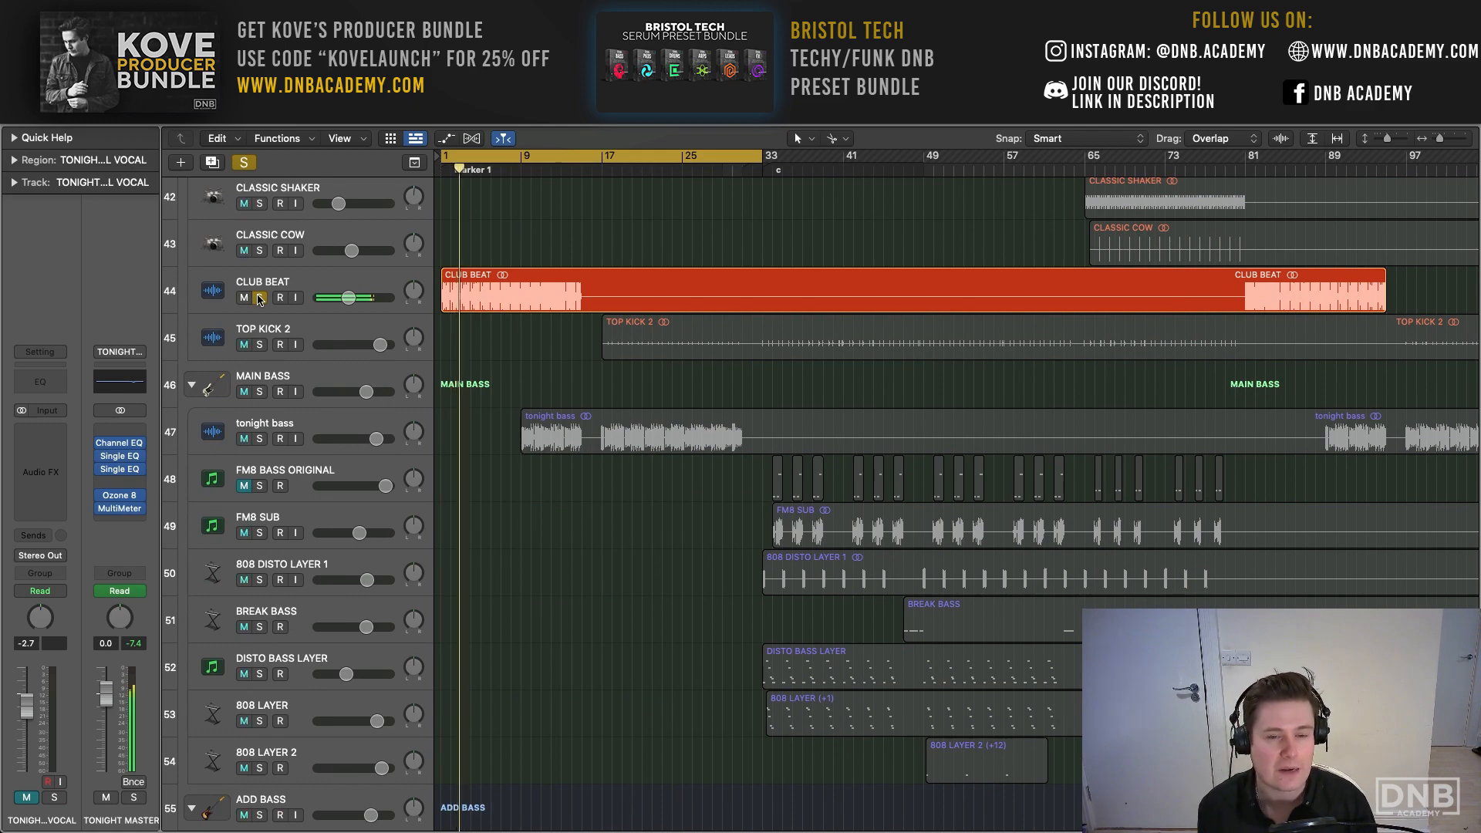
scroll(259, 299, "up", 1)
left_click(259, 301)
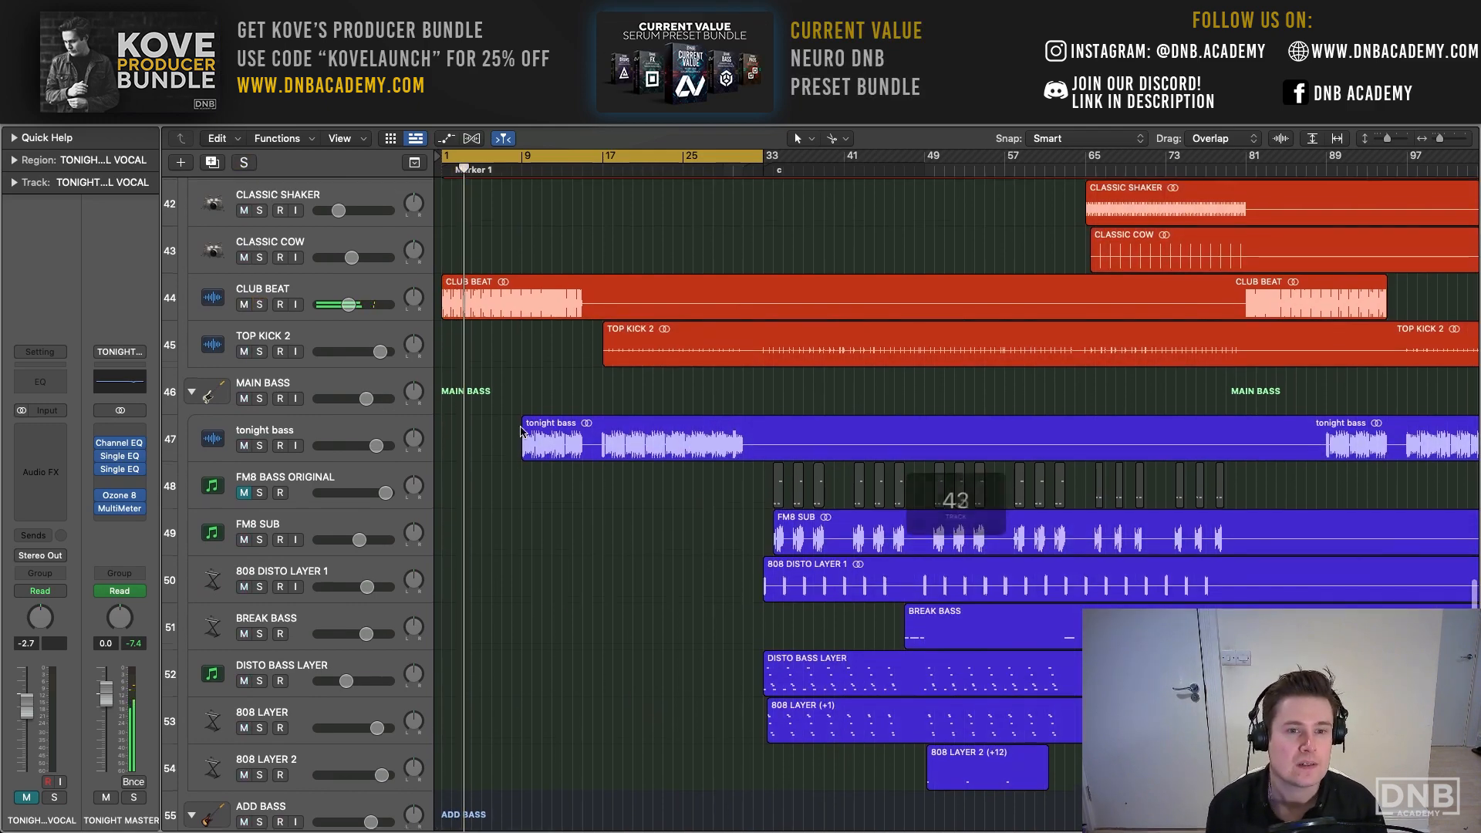
- Look over the track list and expand the FX stack to show its individual tracks
scroll(520, 430, "up", 15)
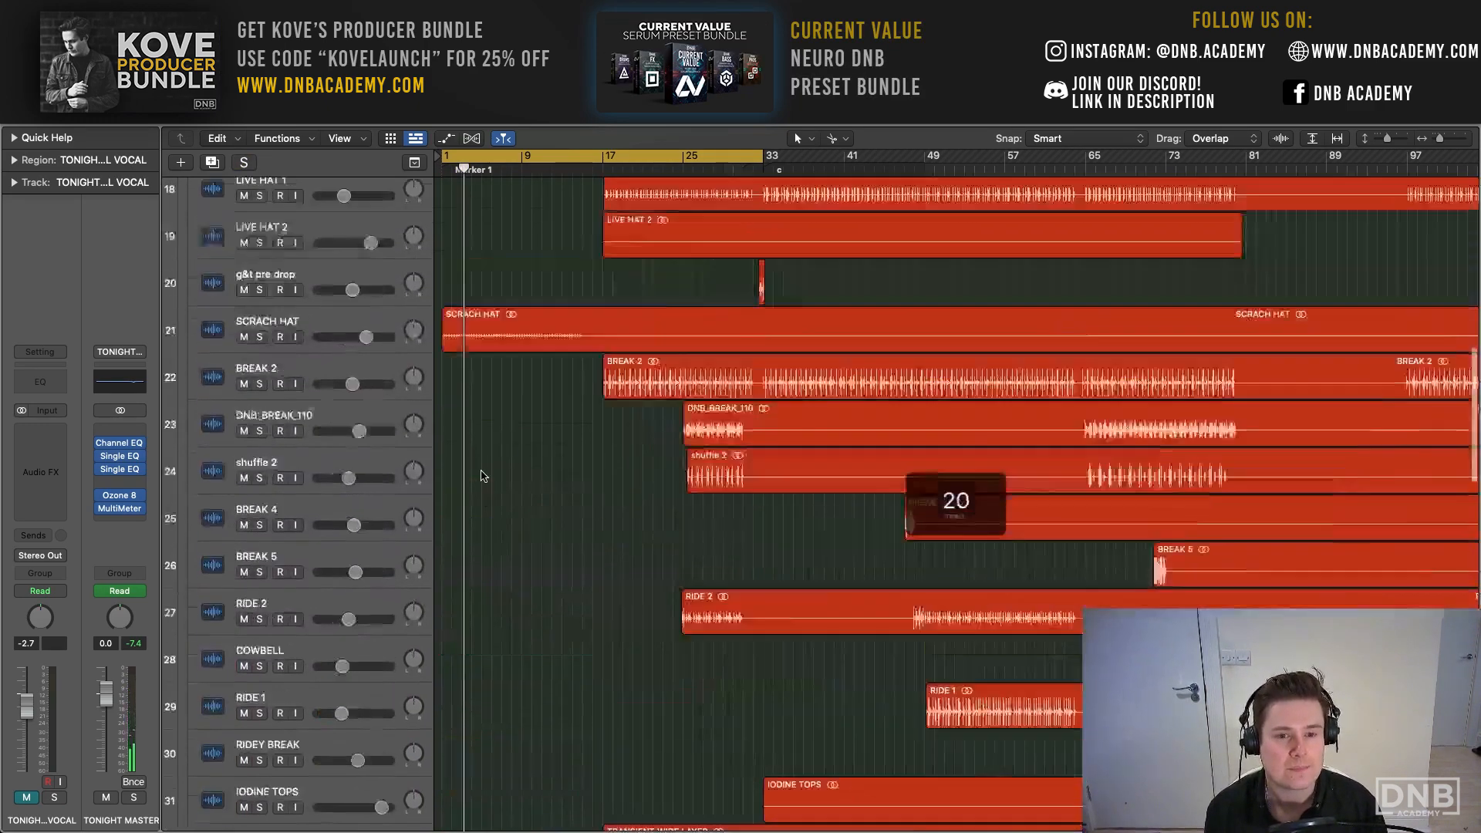
scroll(480, 476, "up", 12)
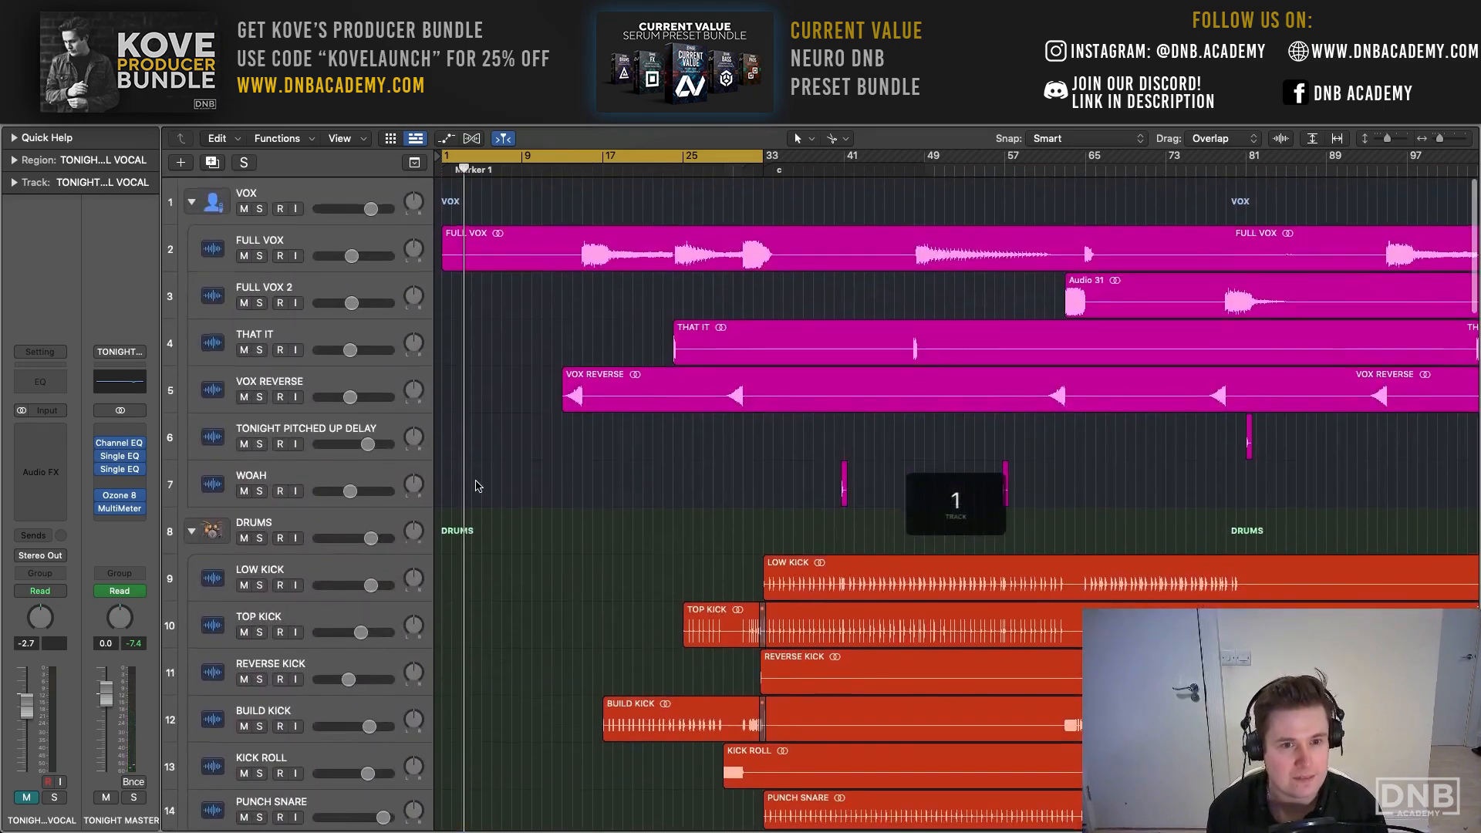
scroll(478, 486, "down", 20)
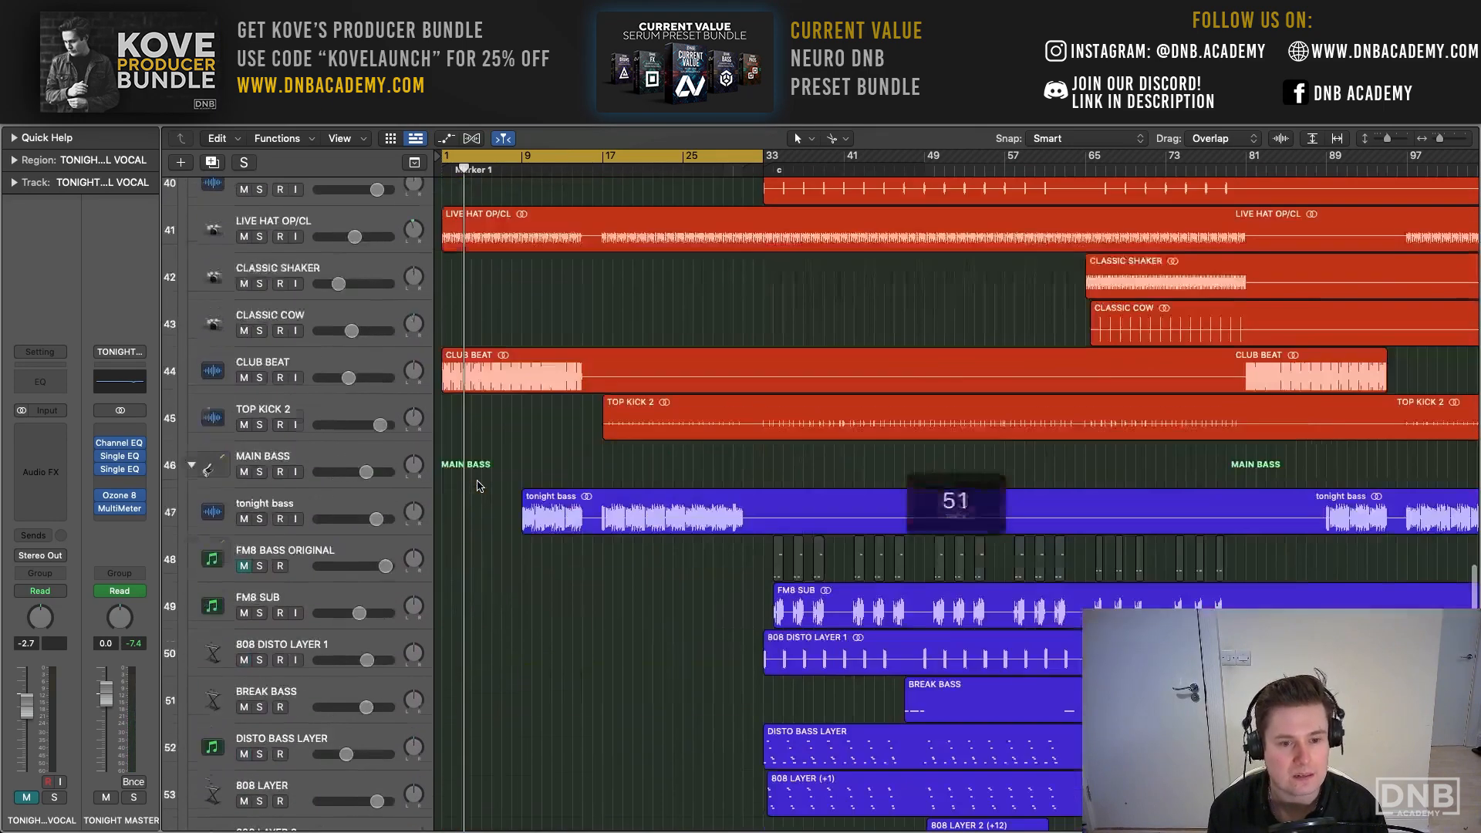
scroll(478, 485, "down", 10)
left_click(192, 637)
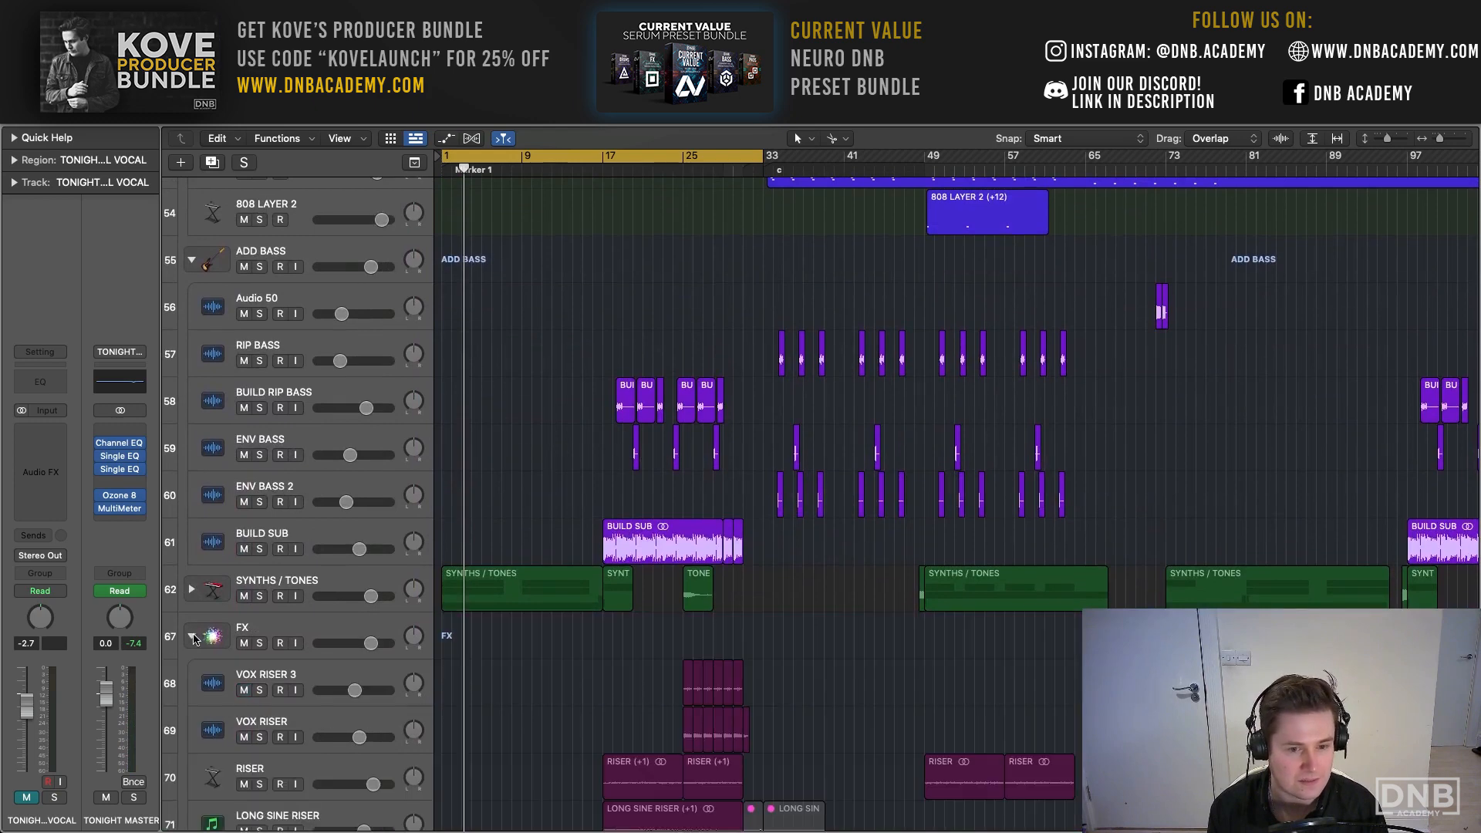
- Solo RAVE NOISE in the FX stack and play it through the intro
scroll(422, 593, "down", 12)
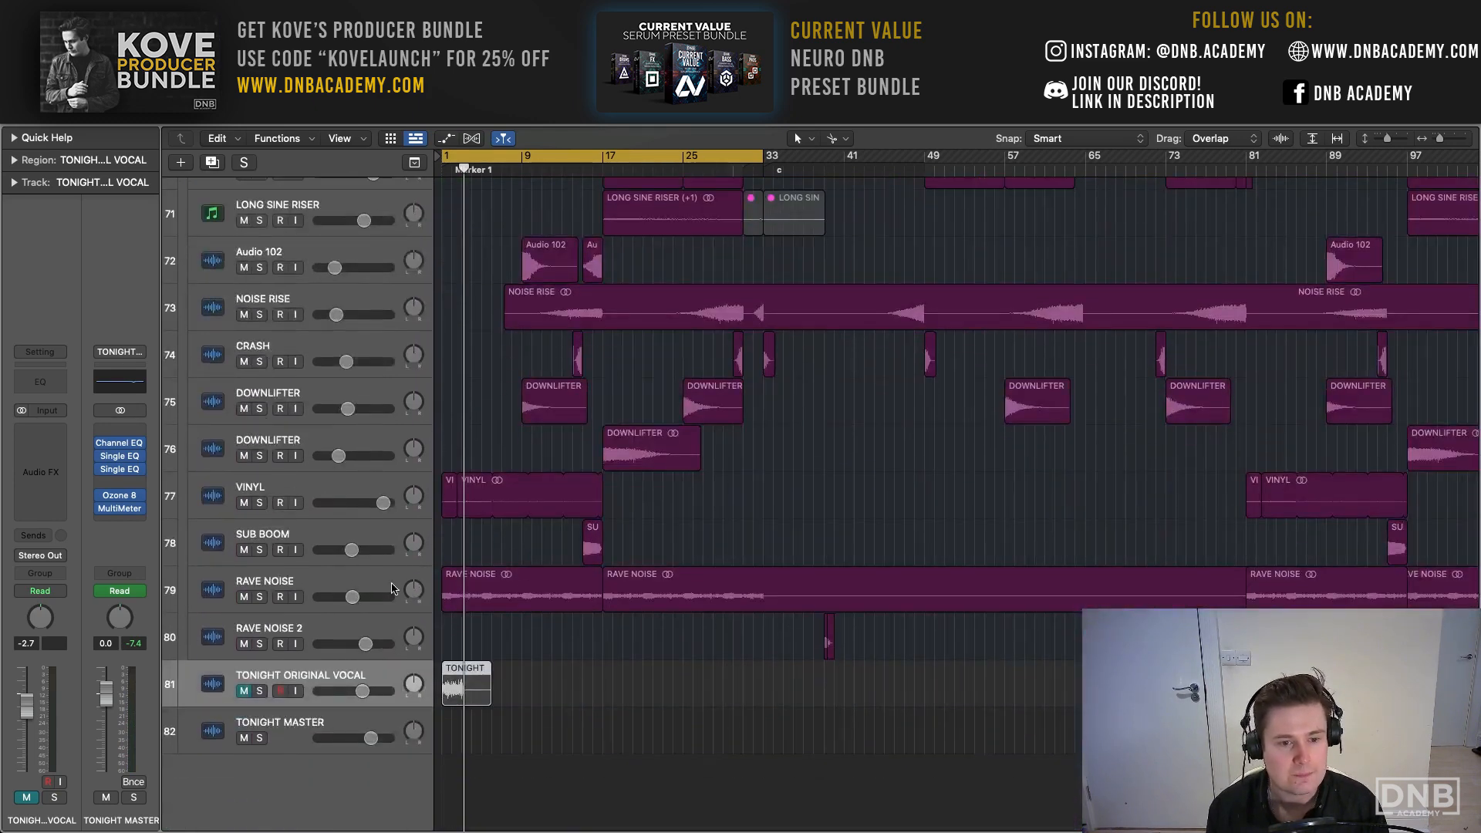
left_click(393, 589)
key("s")
key("space")
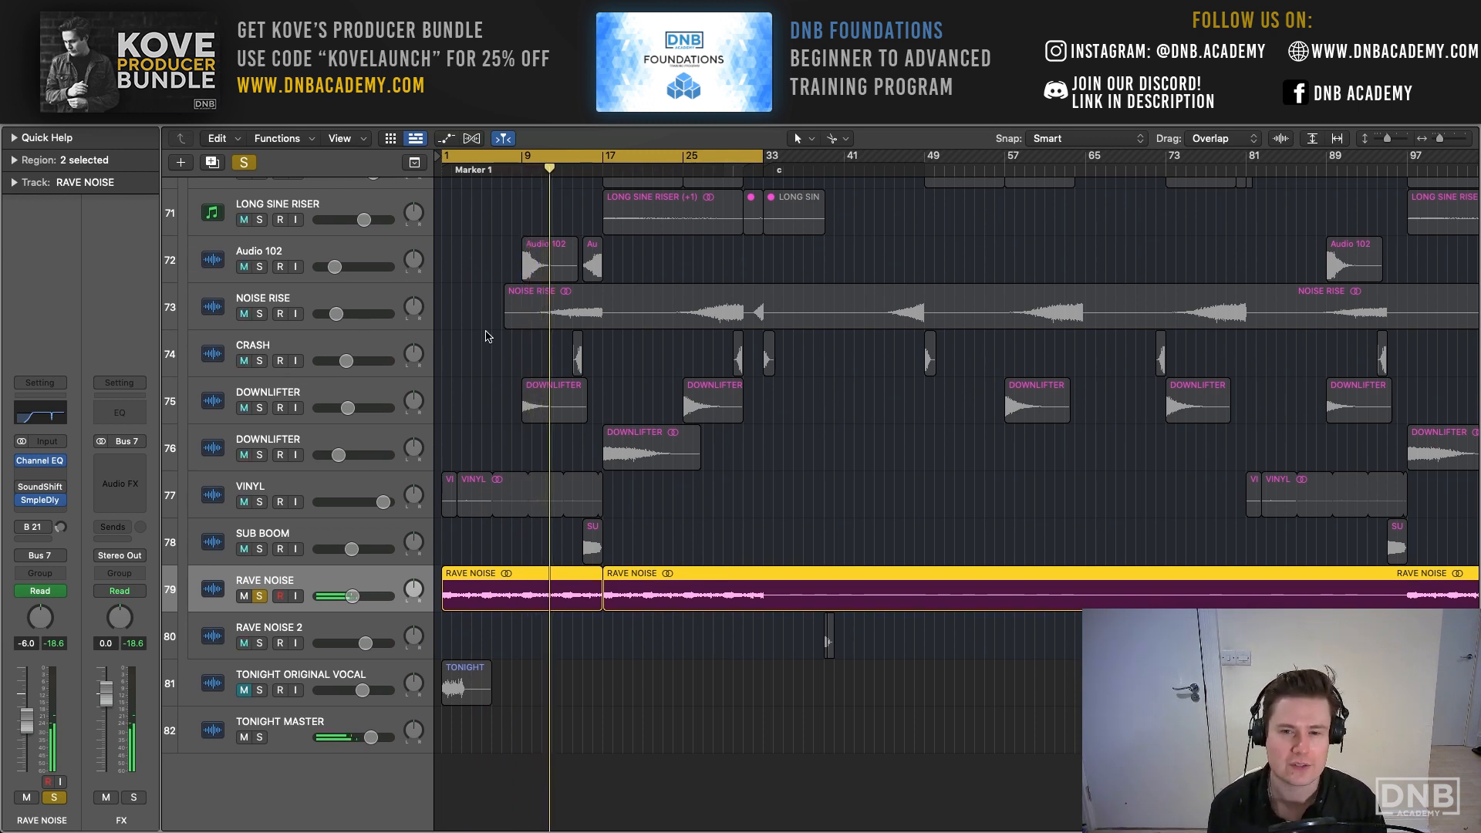
key("space")
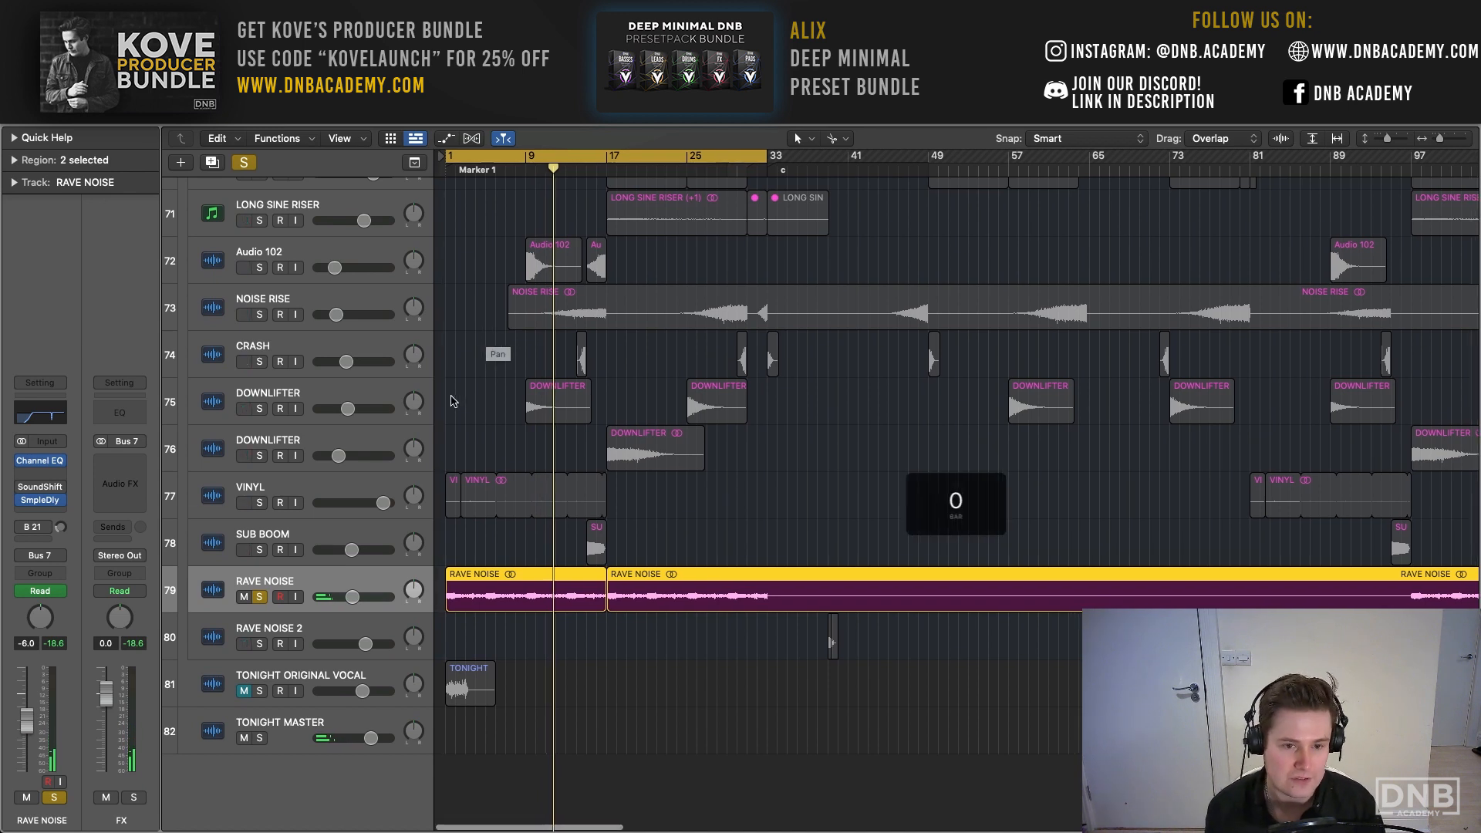
- Solo VINYL together with RAVE NOISE, play both from bar 1, and select the VINYL track
scroll(295, 535, "right", 1)
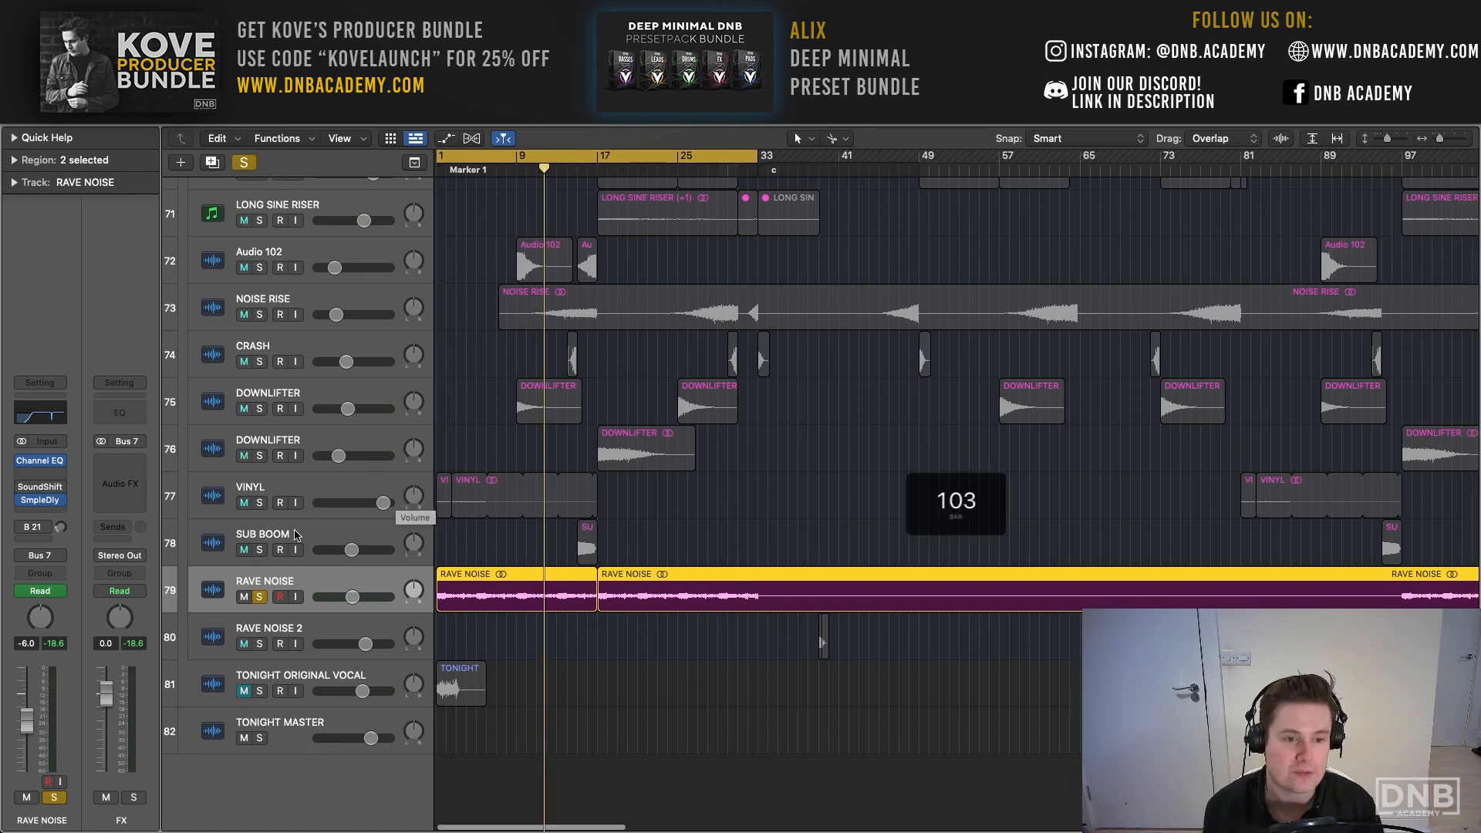
key("Return")
key("space")
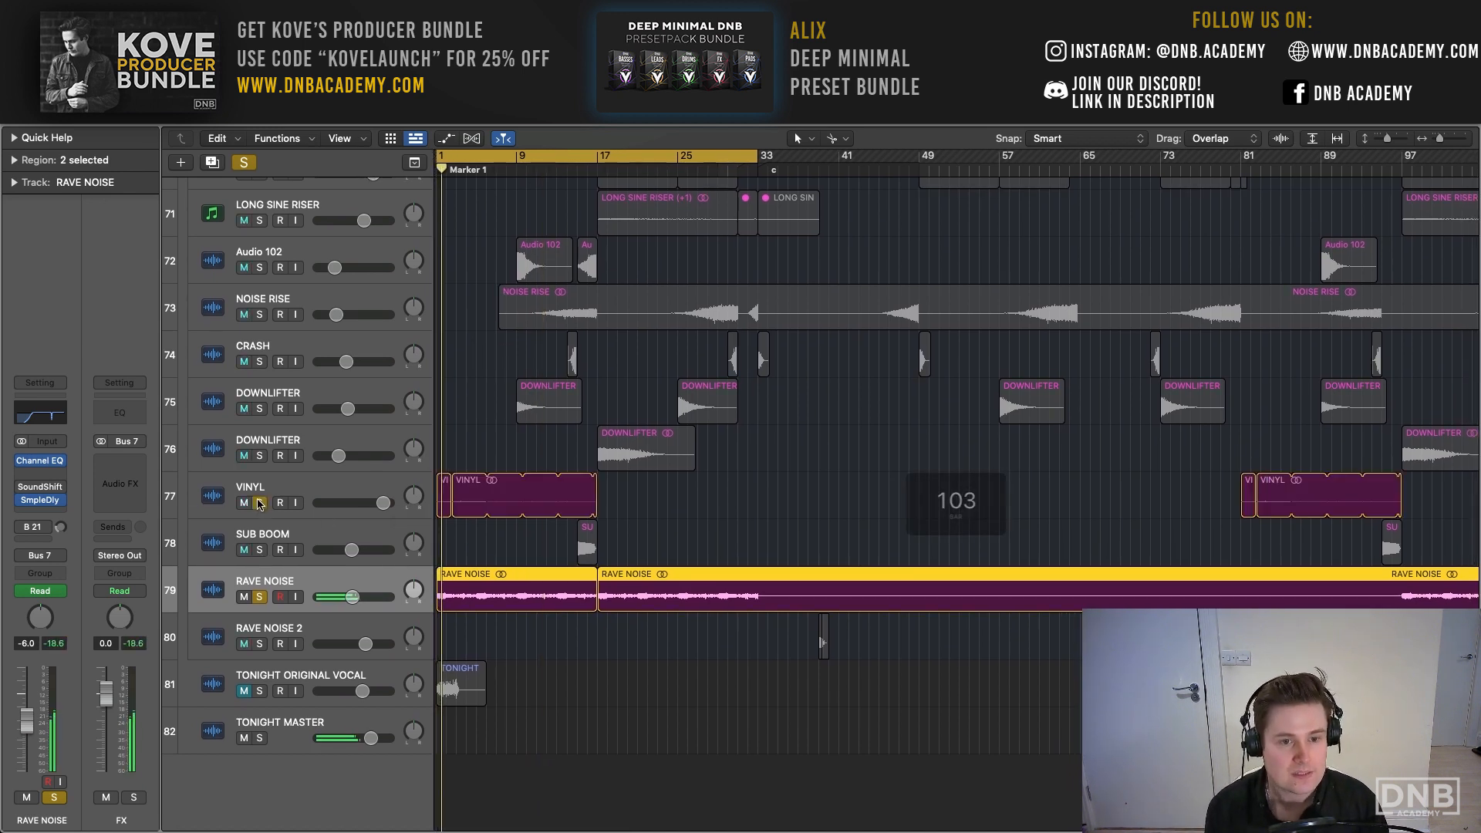
left_click(260, 503)
left_click(270, 486)
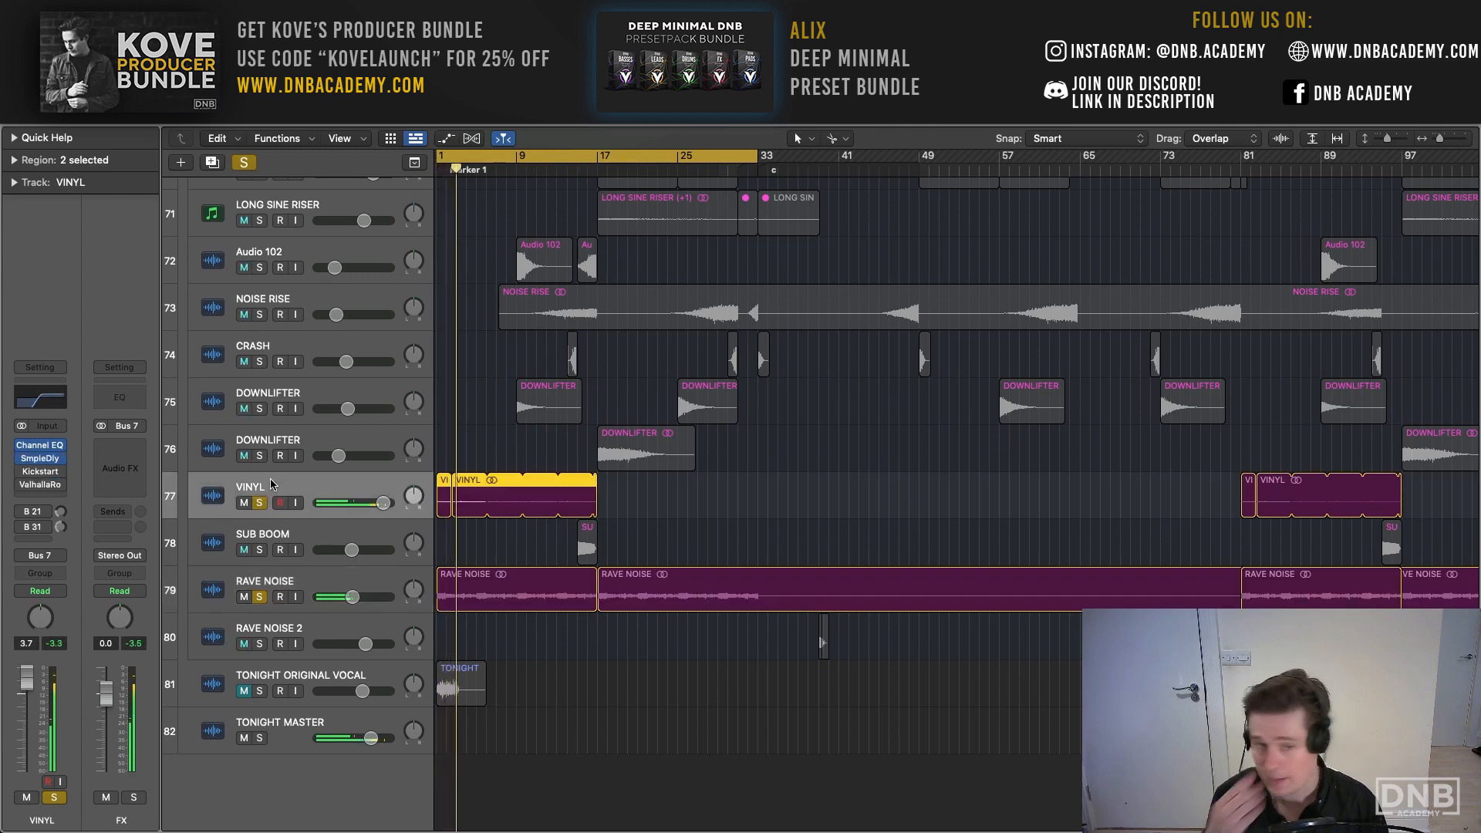
- Add CLUB BEAT and LIVE HAT OP/CL to the soloed intro layers and restart playback from bar 1
scroll(286, 474, "up", 6)
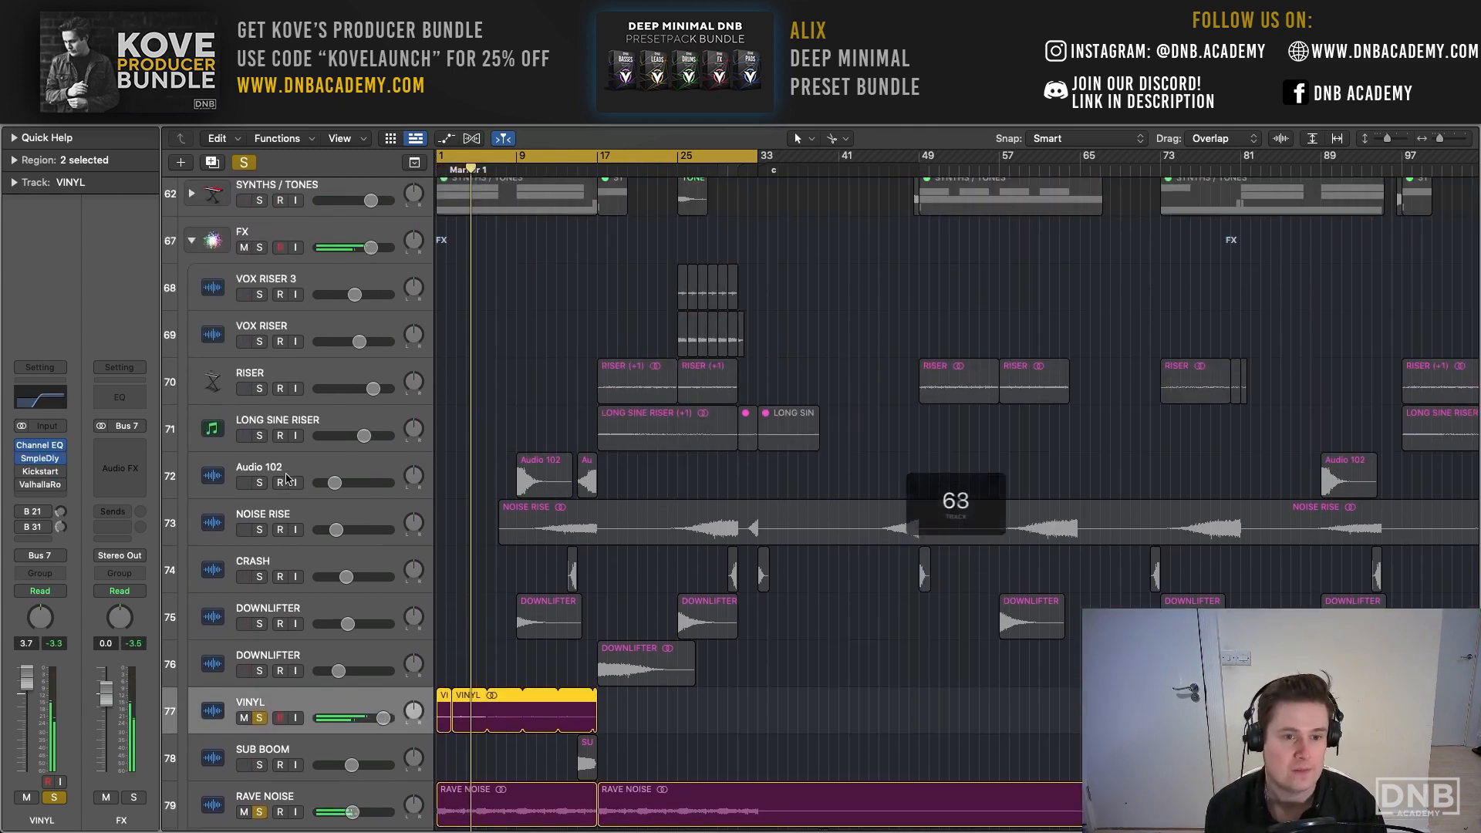
scroll(285, 463, "up", 8)
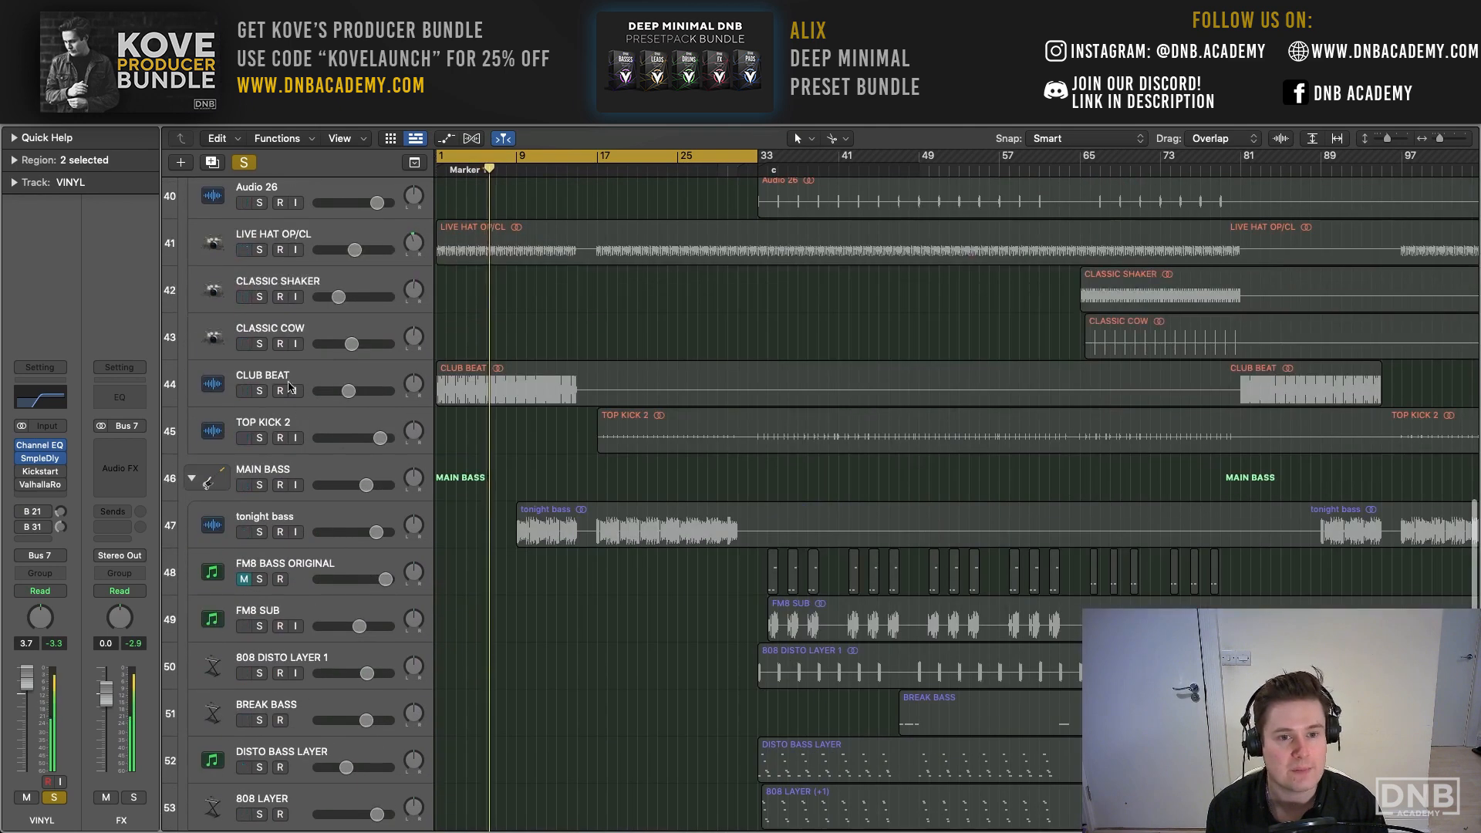
left_click(260, 391)
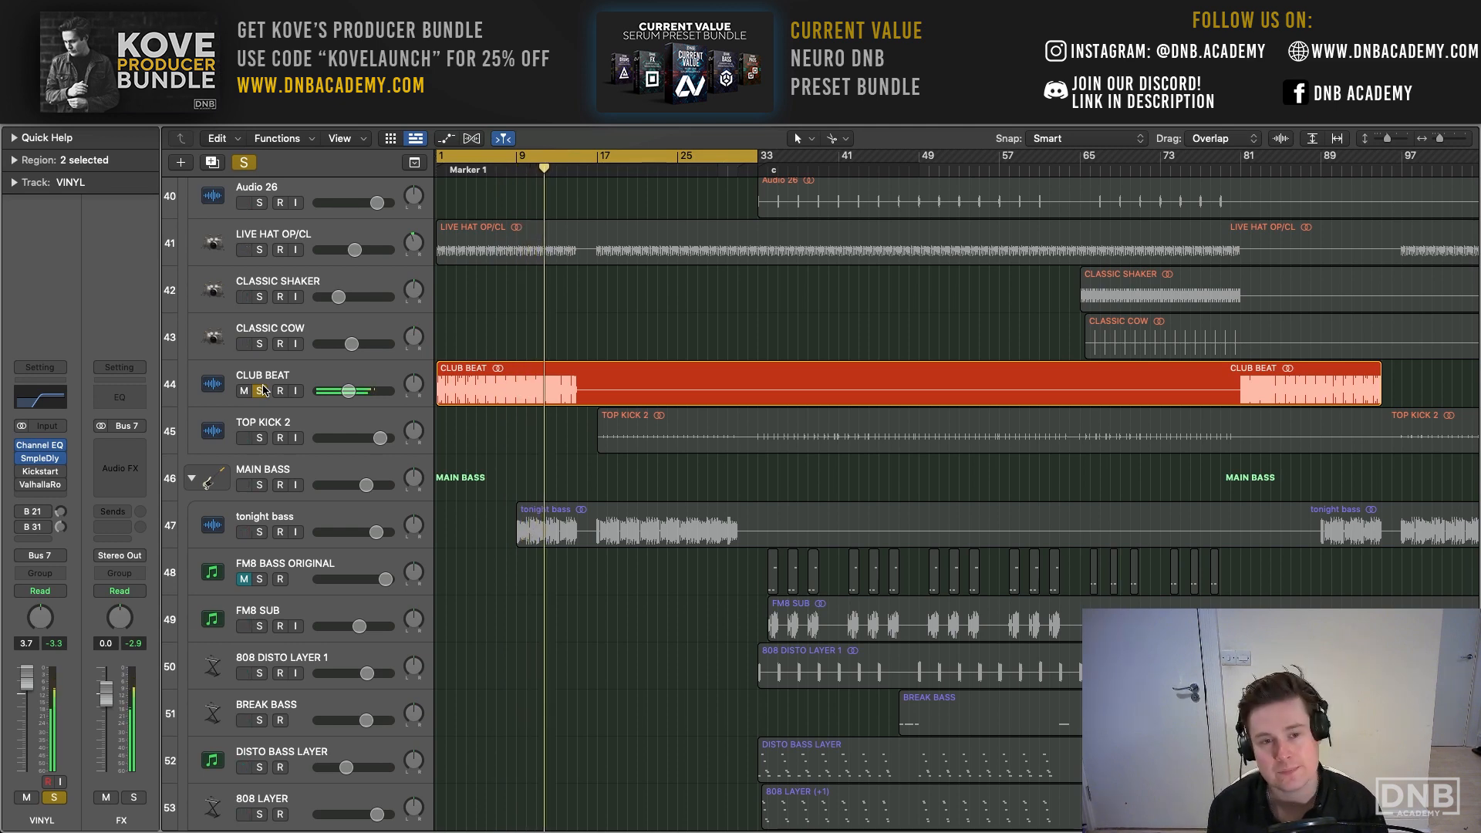
scroll(263, 390, "up", 3)
scroll(263, 390, "up", 2)
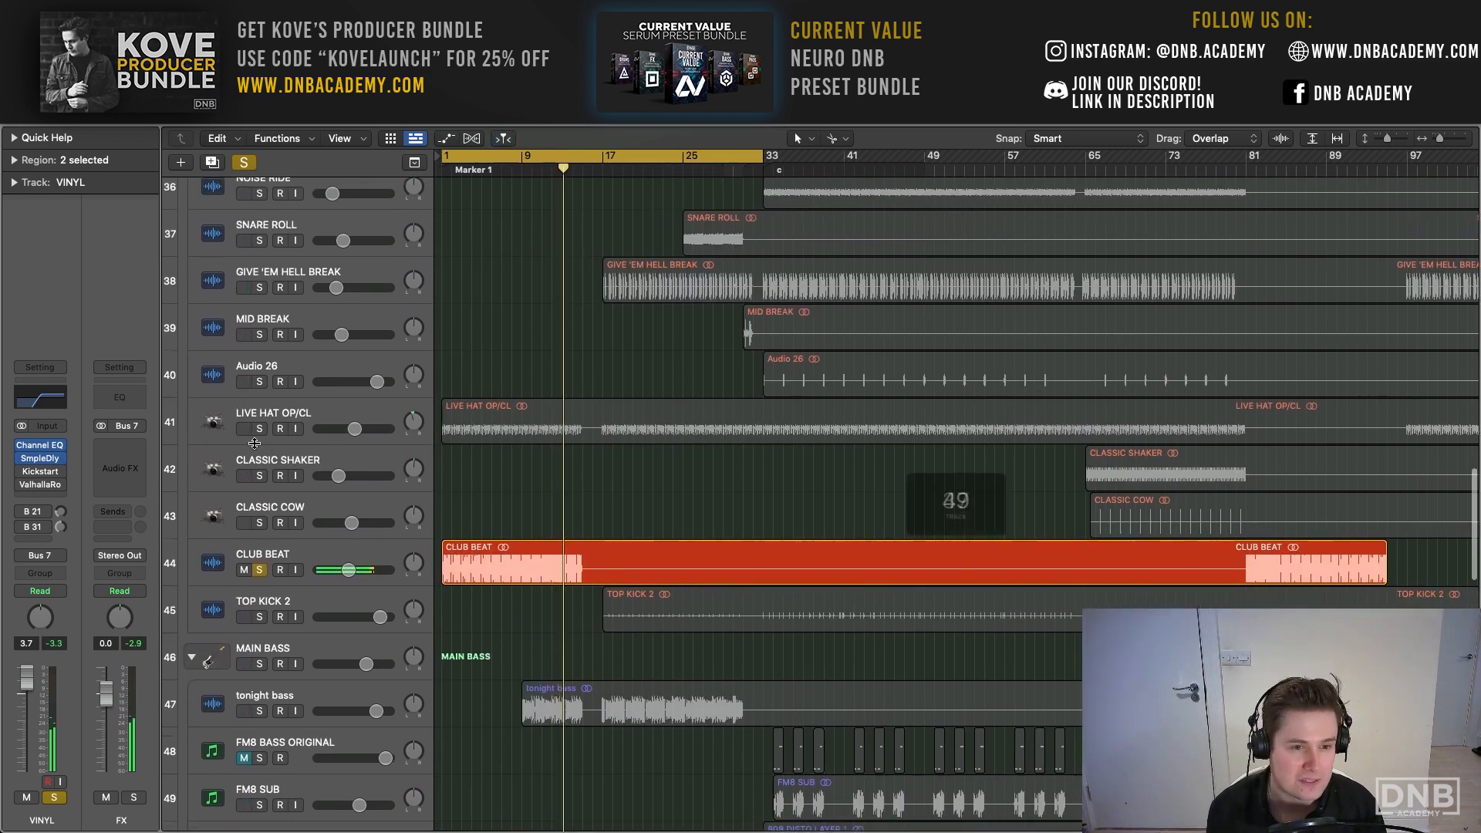
left_click(265, 429)
key("Return")
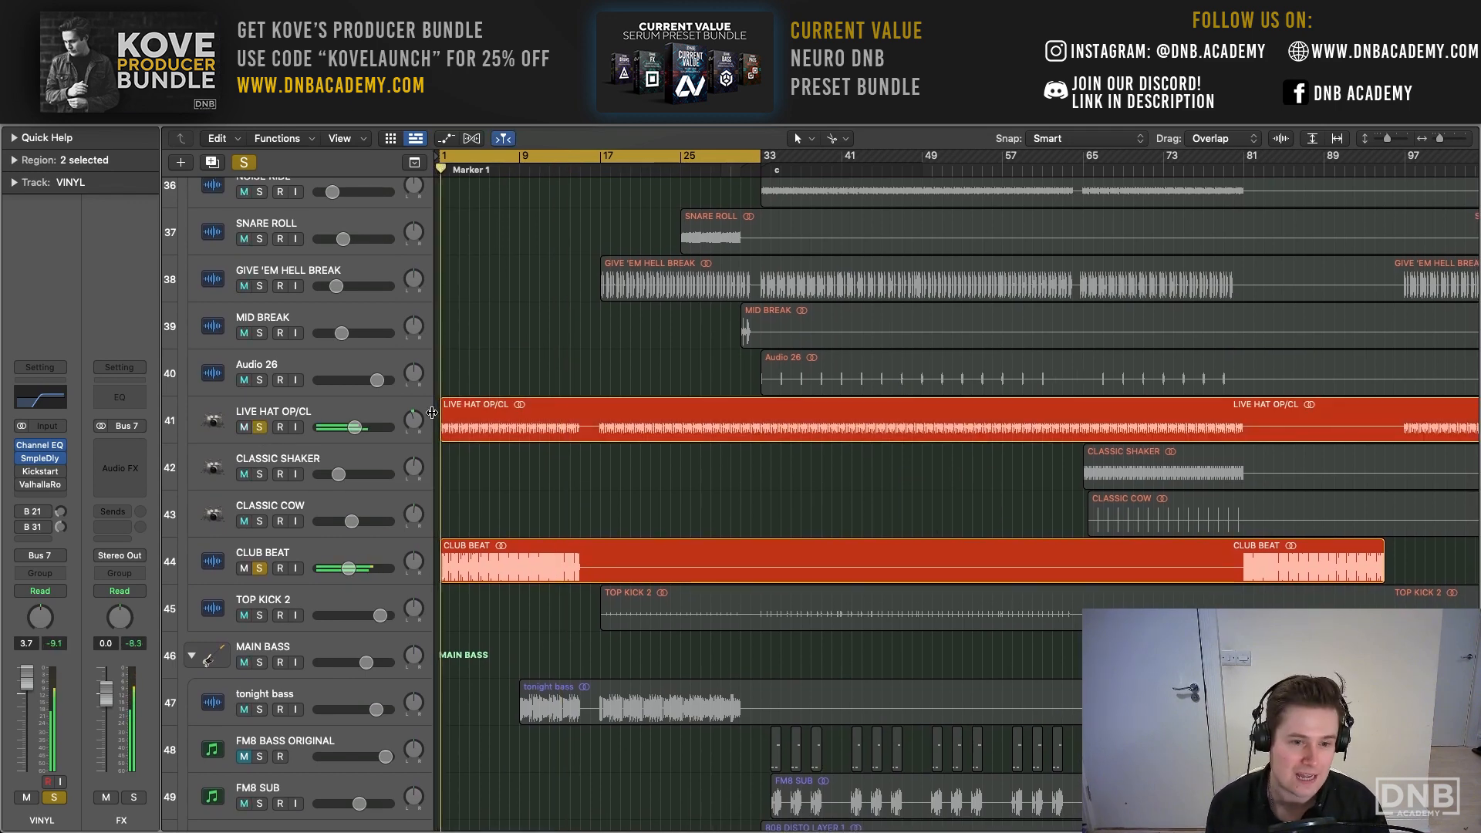
- Add the TAPPY HAT and SCRACH HAT tracks in the drums stack to the soloed intro layers
scroll(472, 423, "up", 2)
scroll(473, 424, "up", 6)
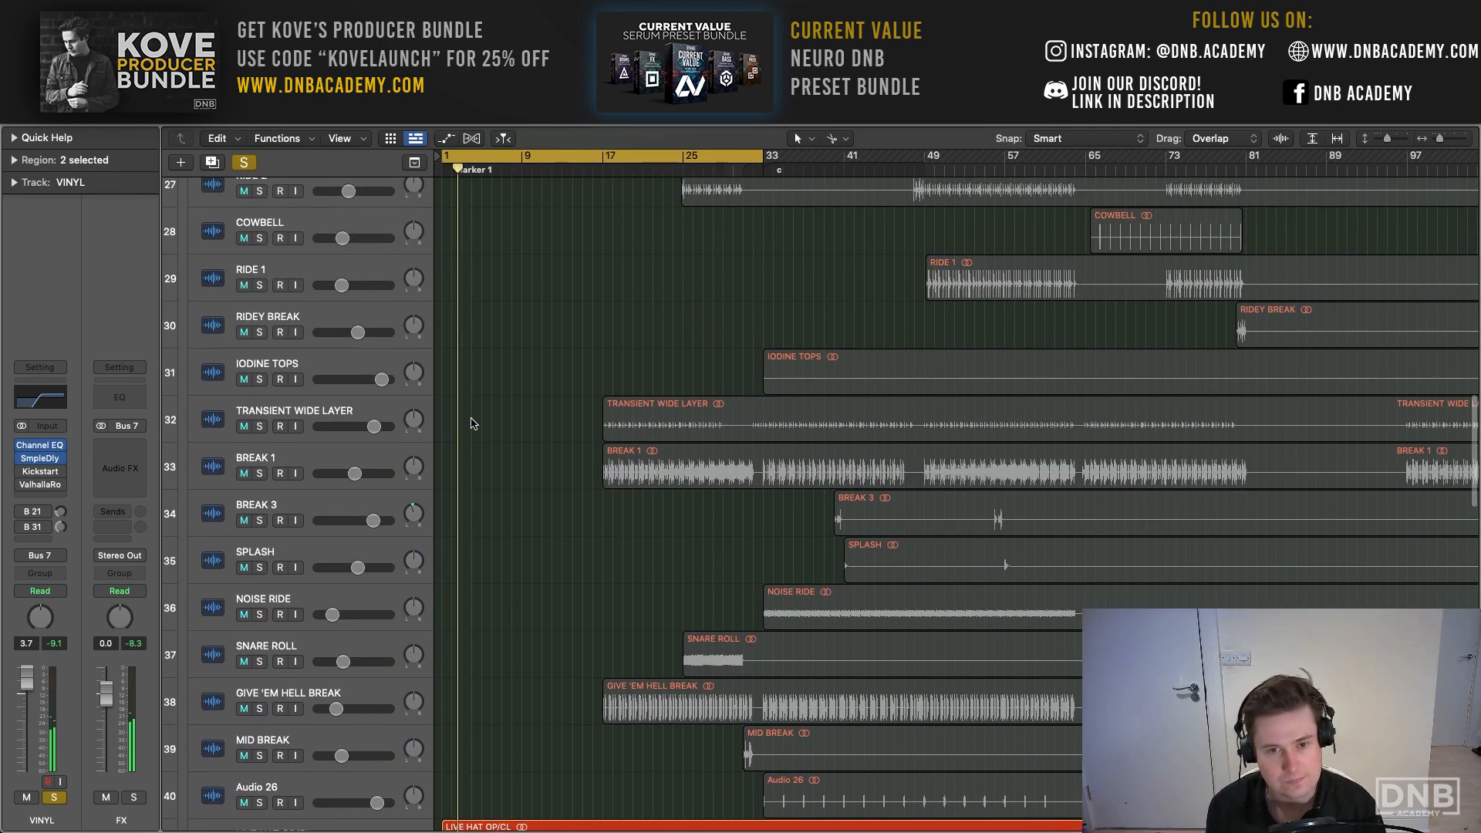
scroll(473, 423, "up", 7)
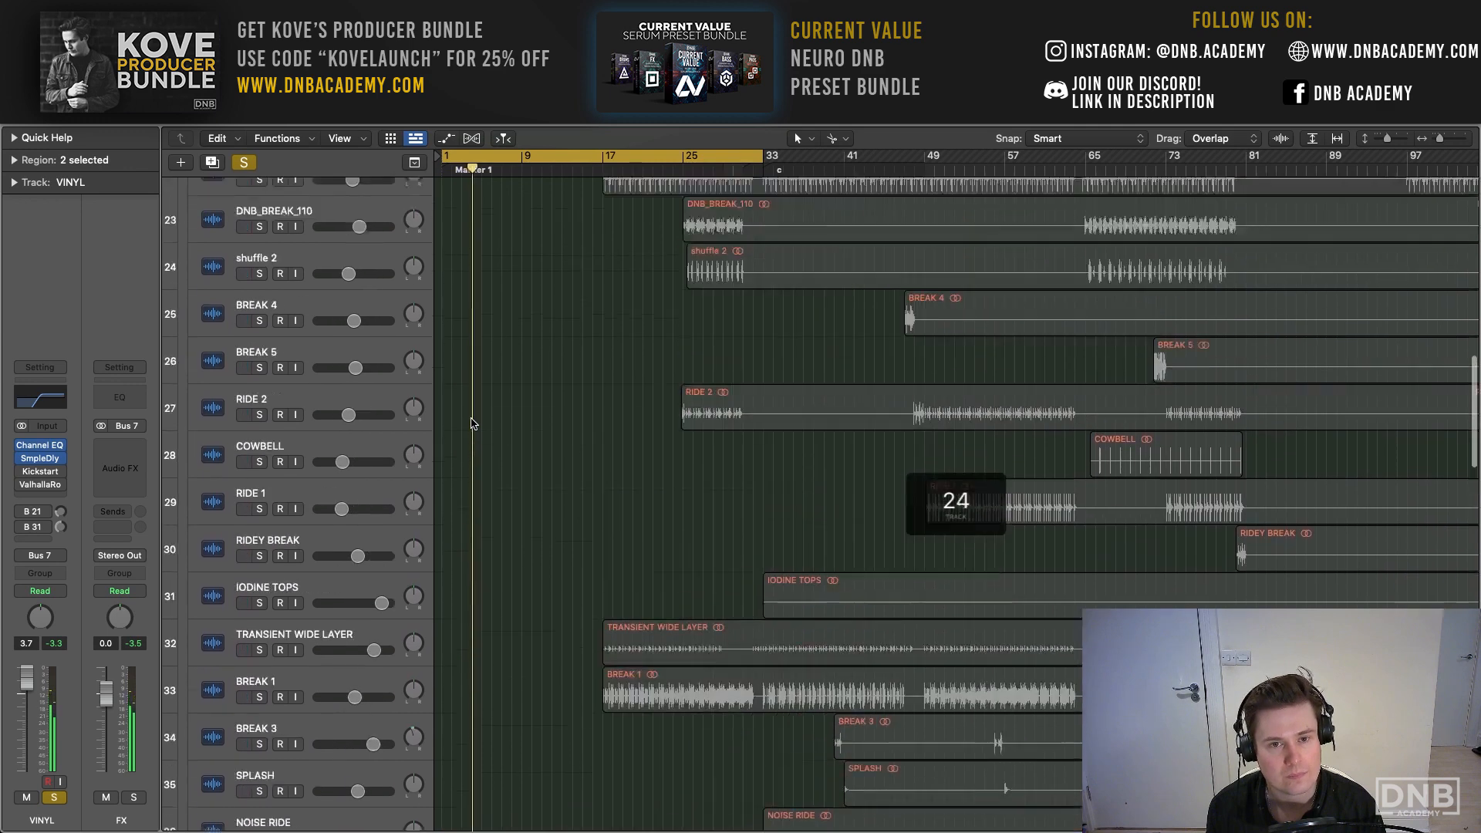
scroll(473, 423, "up", 8)
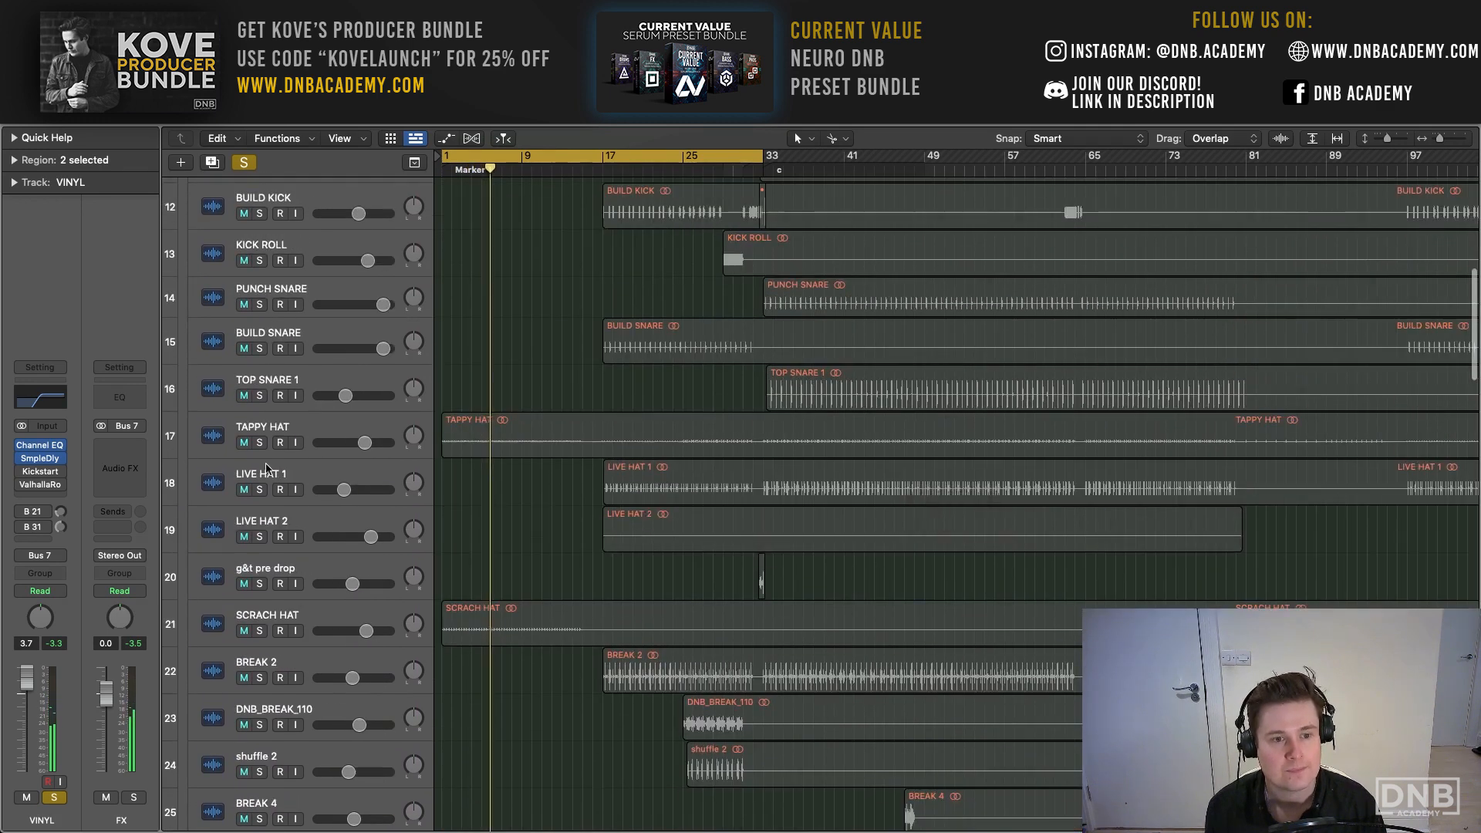
left_click(259, 441)
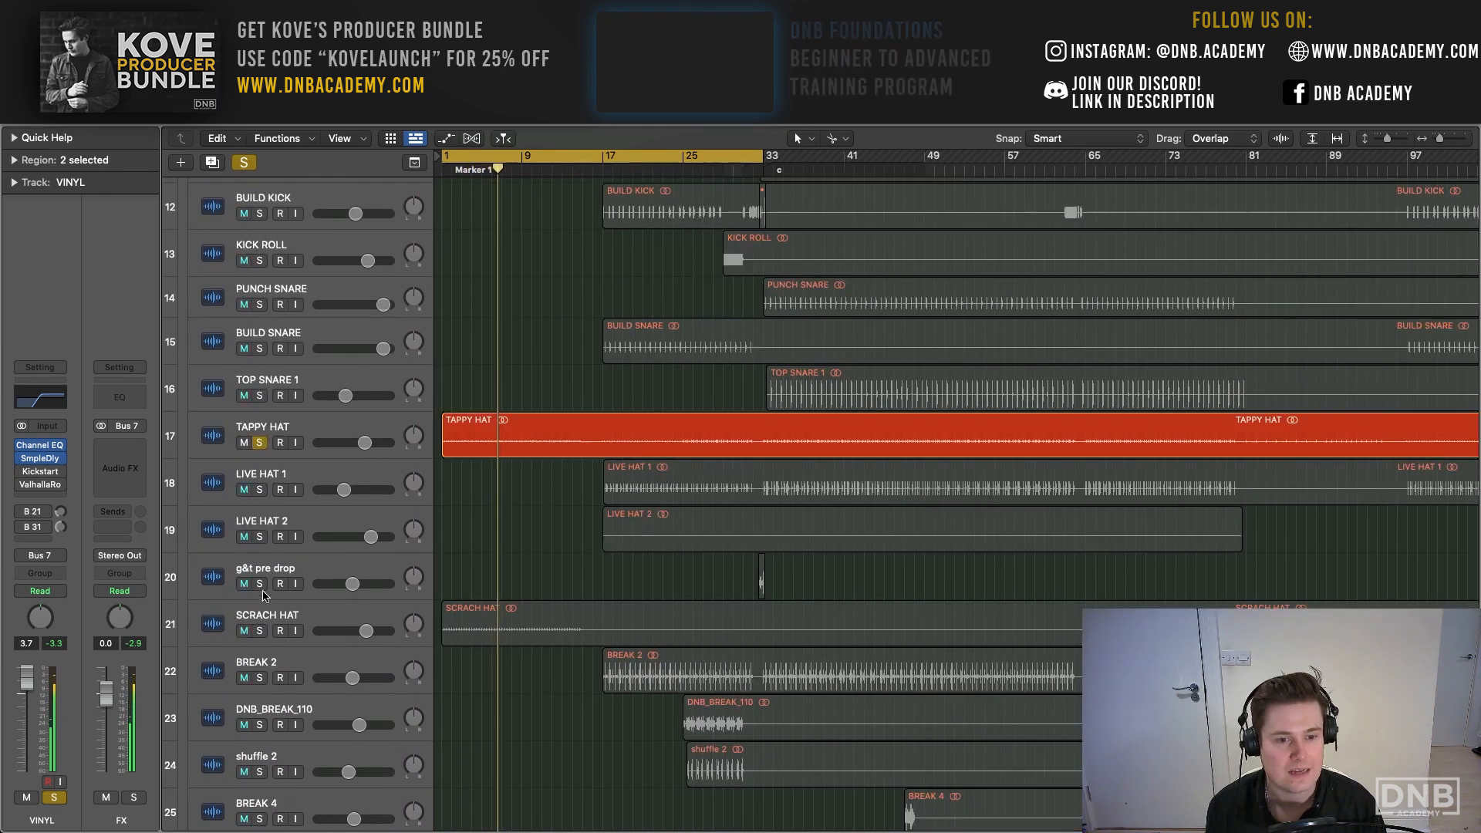
left_click(259, 630)
- Select the tonight bass track and set the cycle range from bar 9 to bar 17
scroll(296, 591, "up", 11)
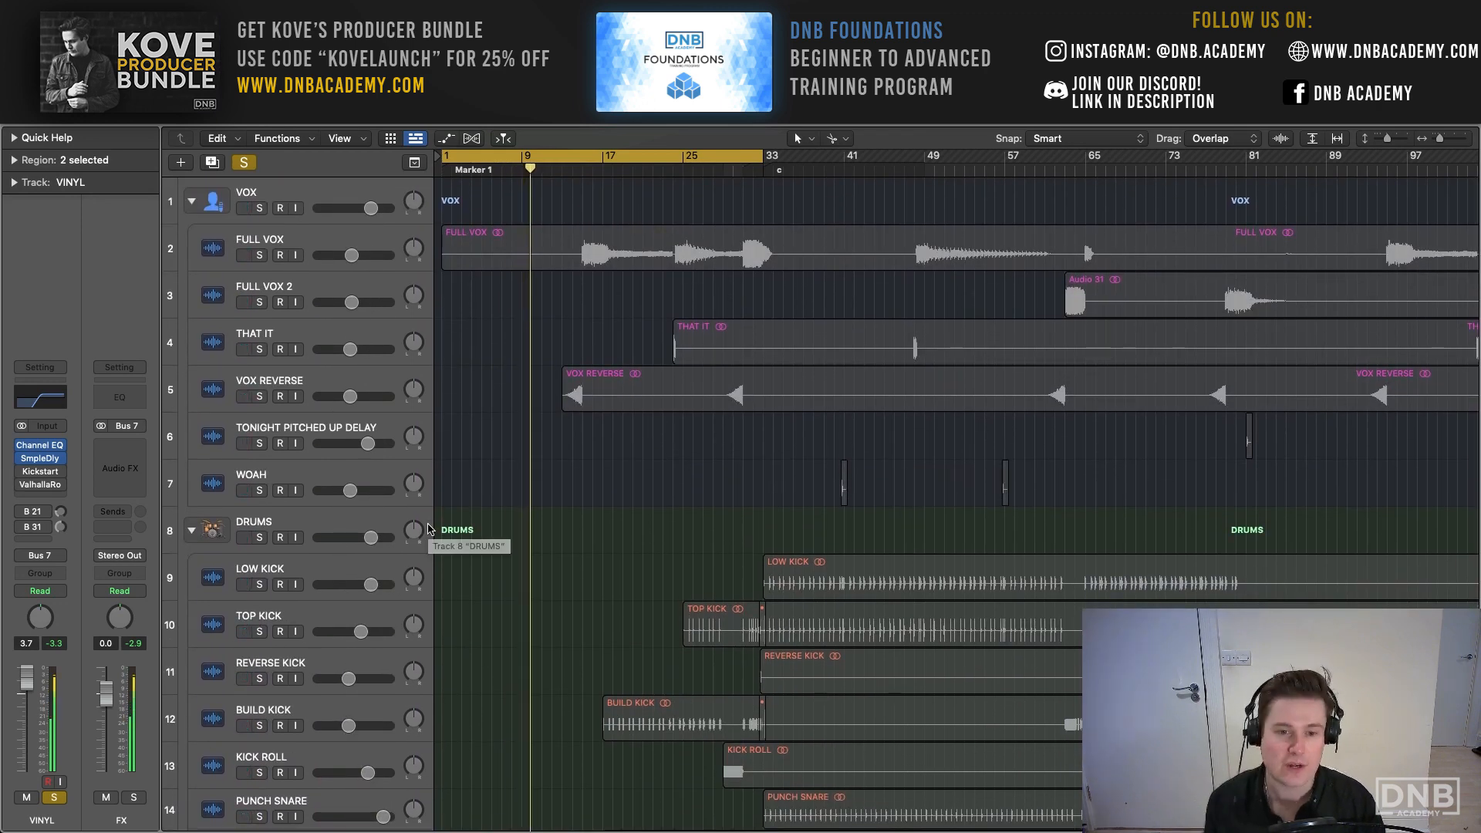
scroll(429, 529, "down", 20)
scroll(430, 529, "down", 4)
scroll(439, 517, "up", 3)
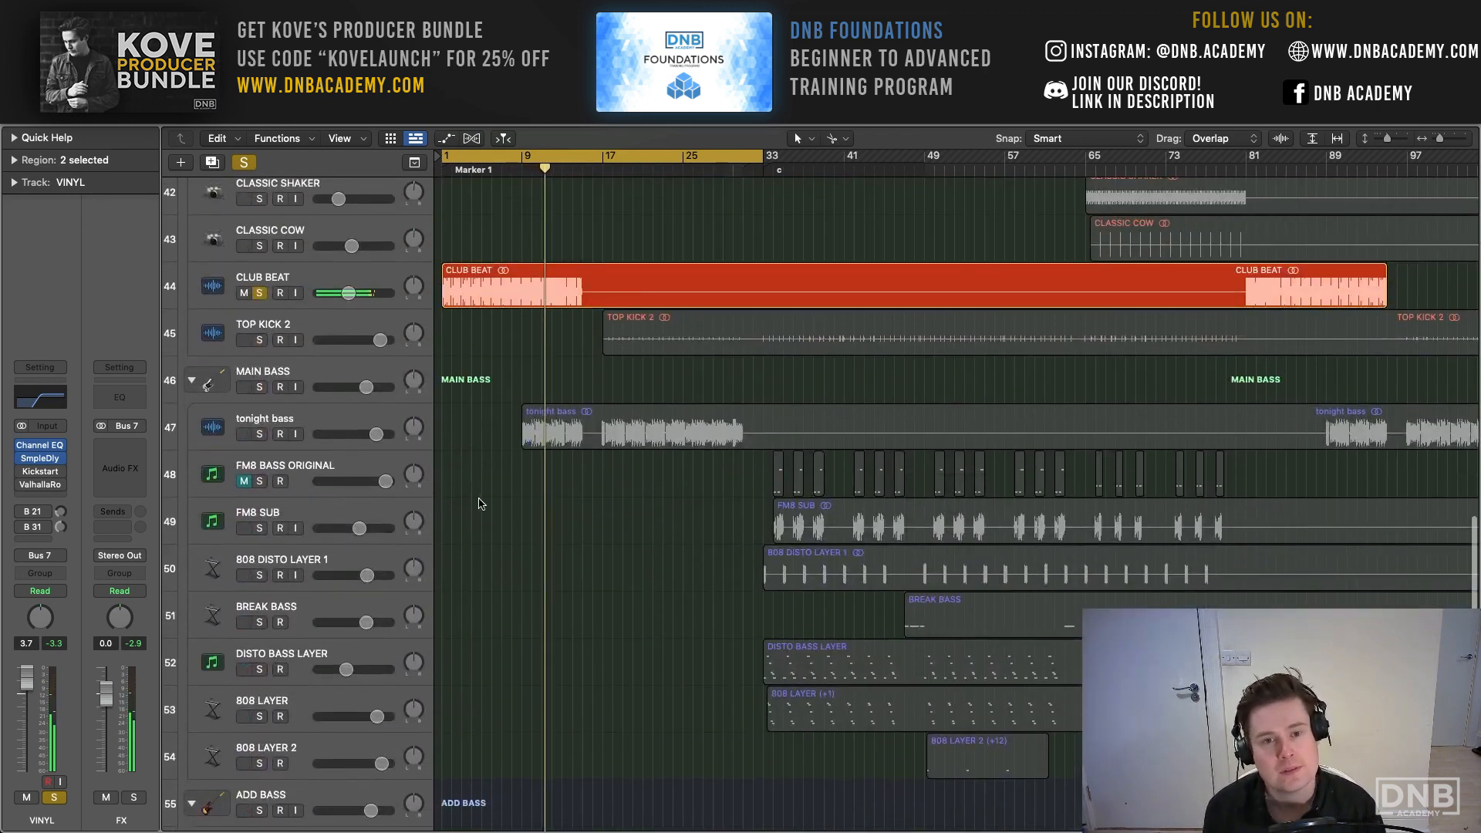
scroll(463, 177, "up", 4)
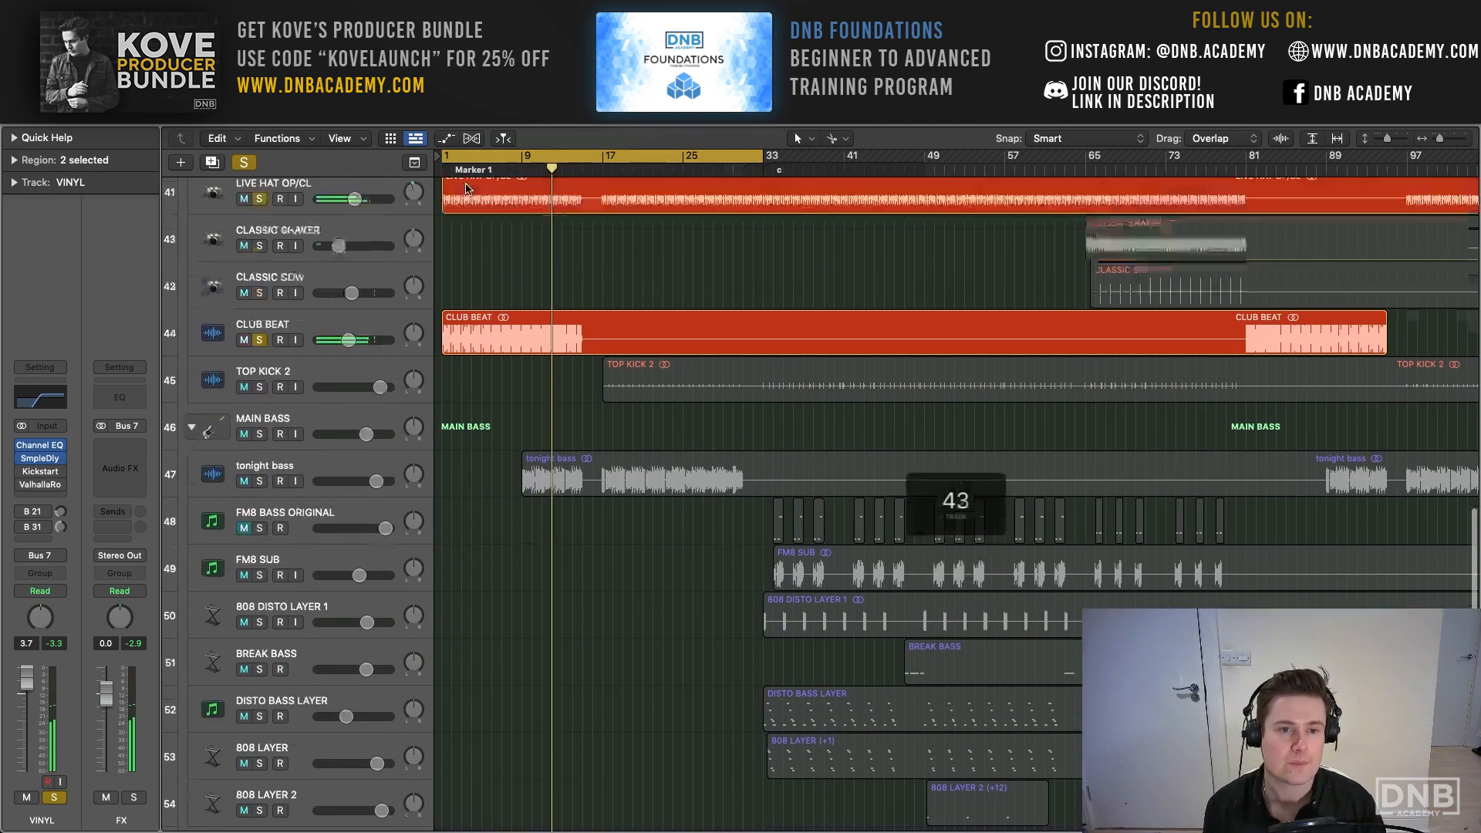
scroll(469, 192, "down", 2)
left_click(305, 546)
key("c")
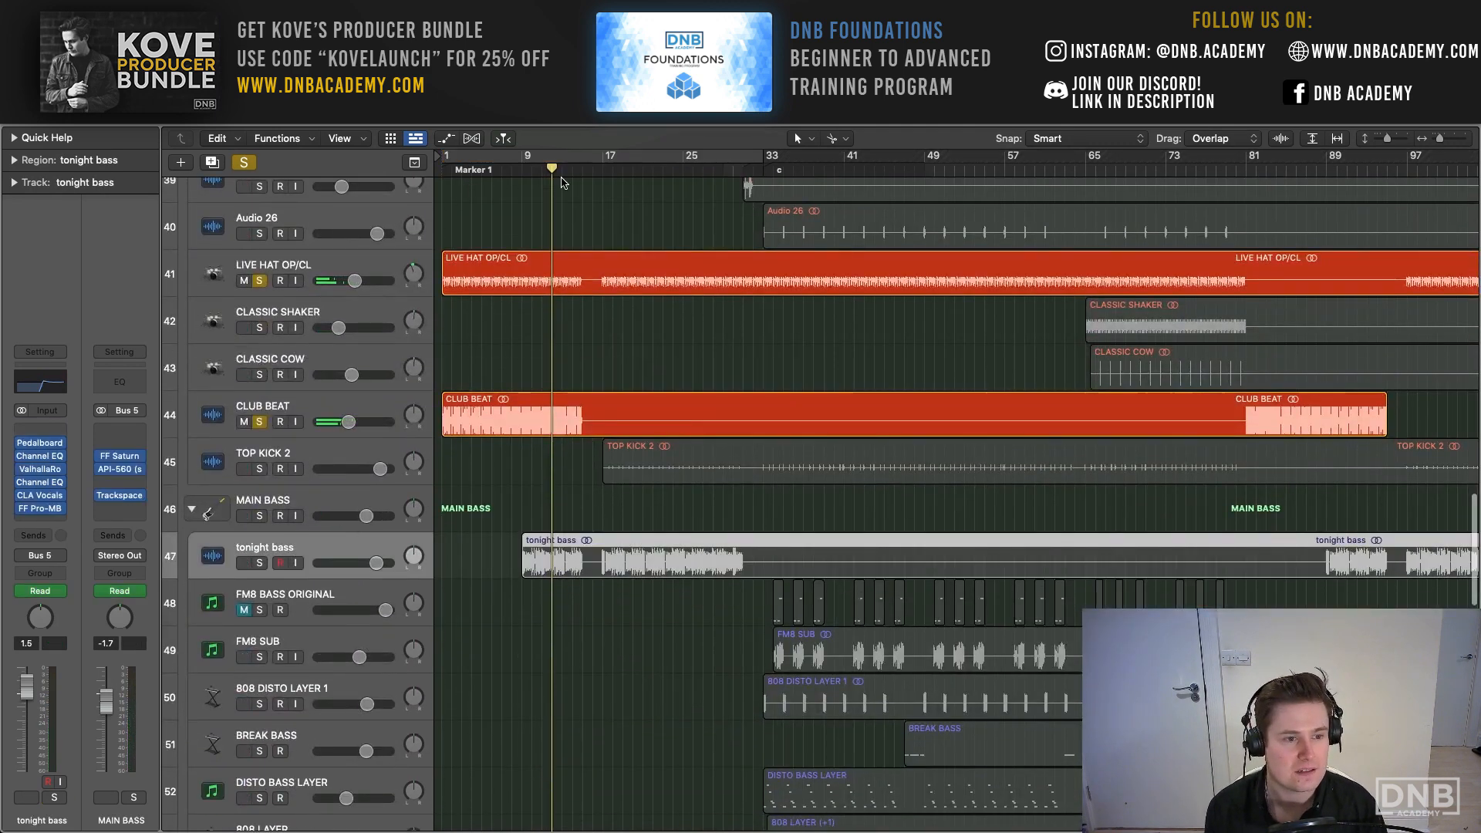
left_click_drag(525, 157, 606, 163)
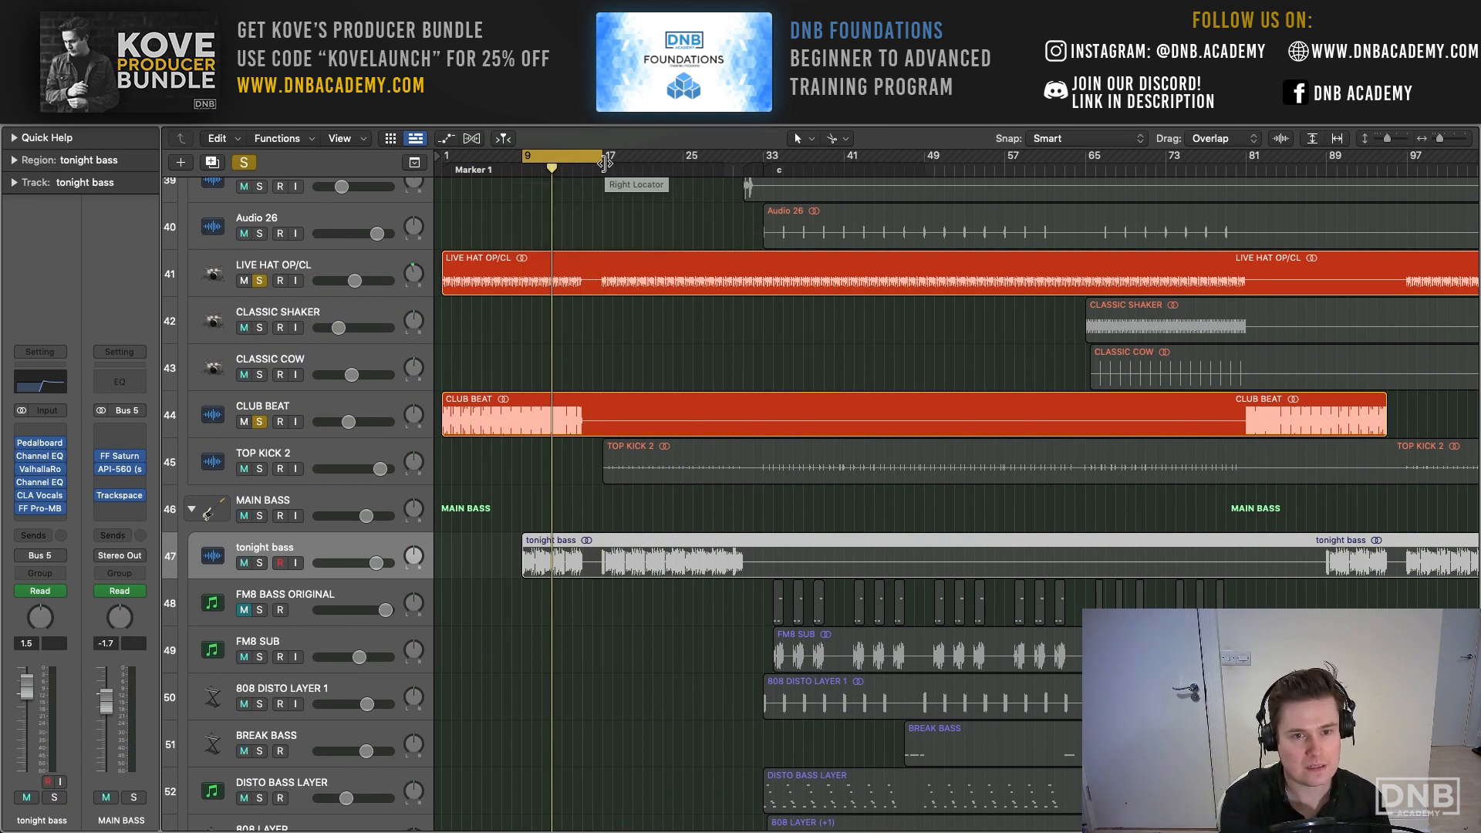
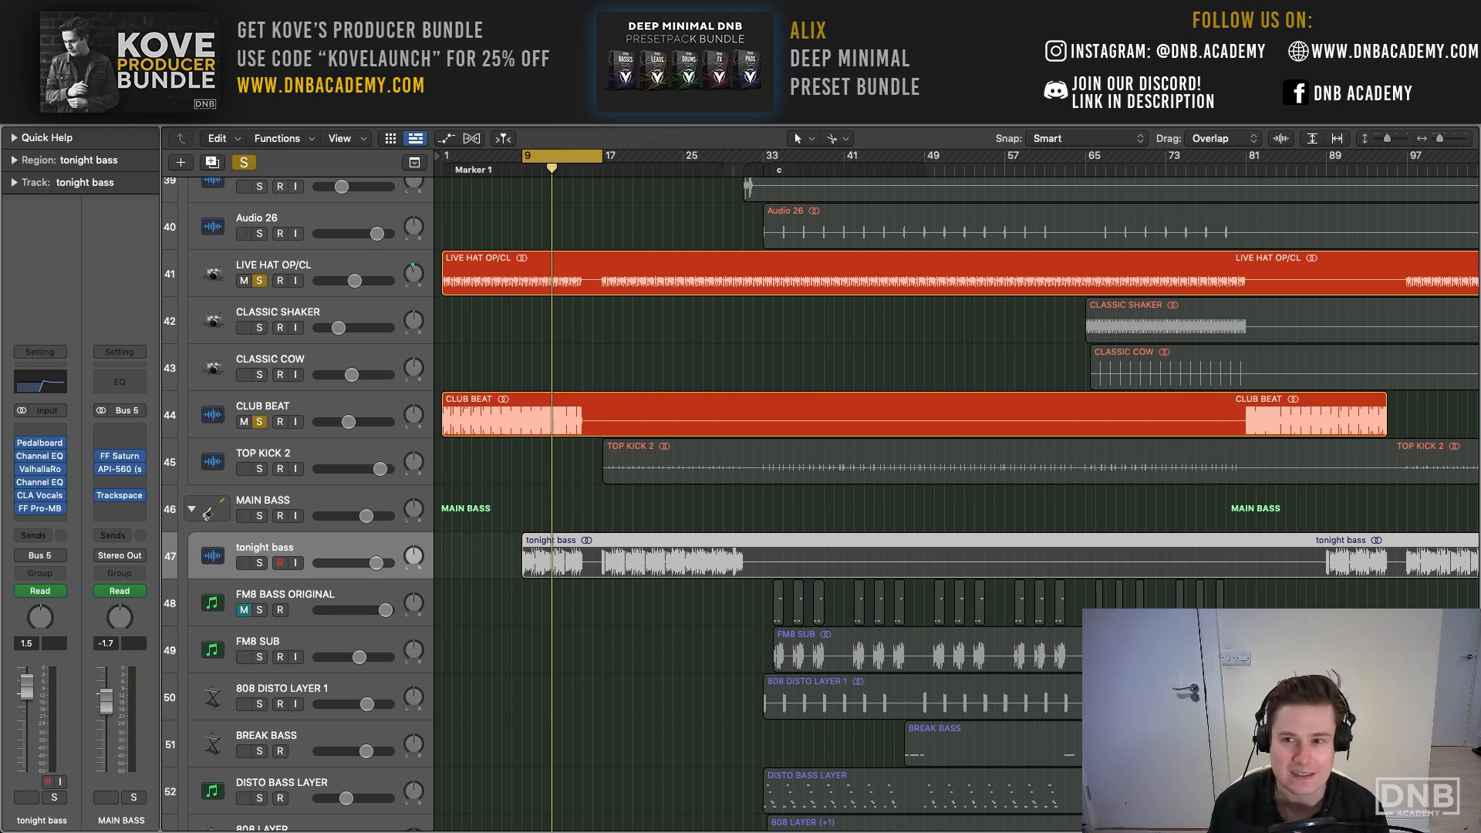
- Clear the existing solos, solo the tonight bass track and play it within the bar 9 to 17 cycle
left_click_drag(1440, 142, 1444, 142)
scroll(598, 383, "left", 5)
key("1")
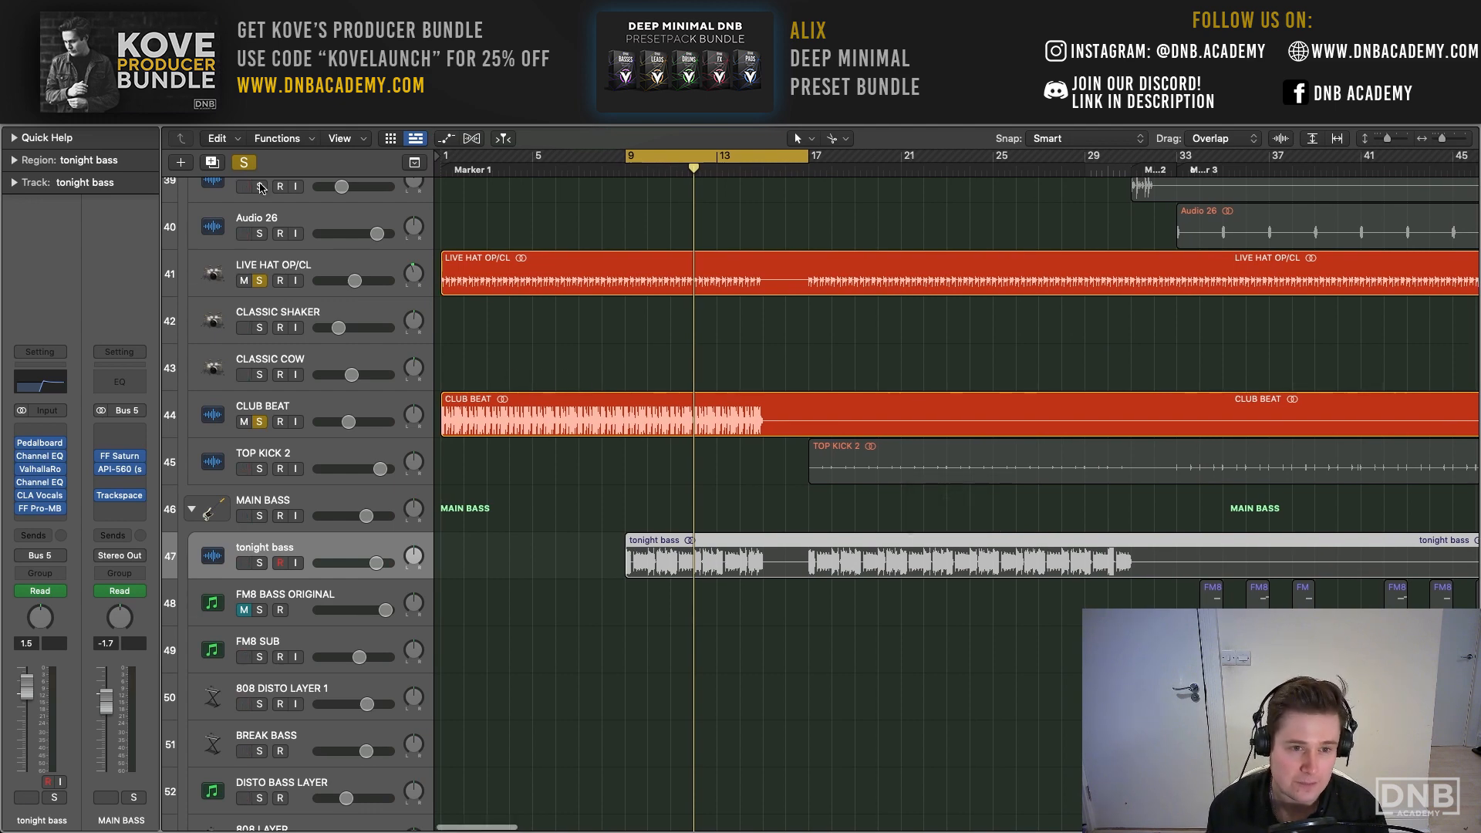
left_click(235, 162)
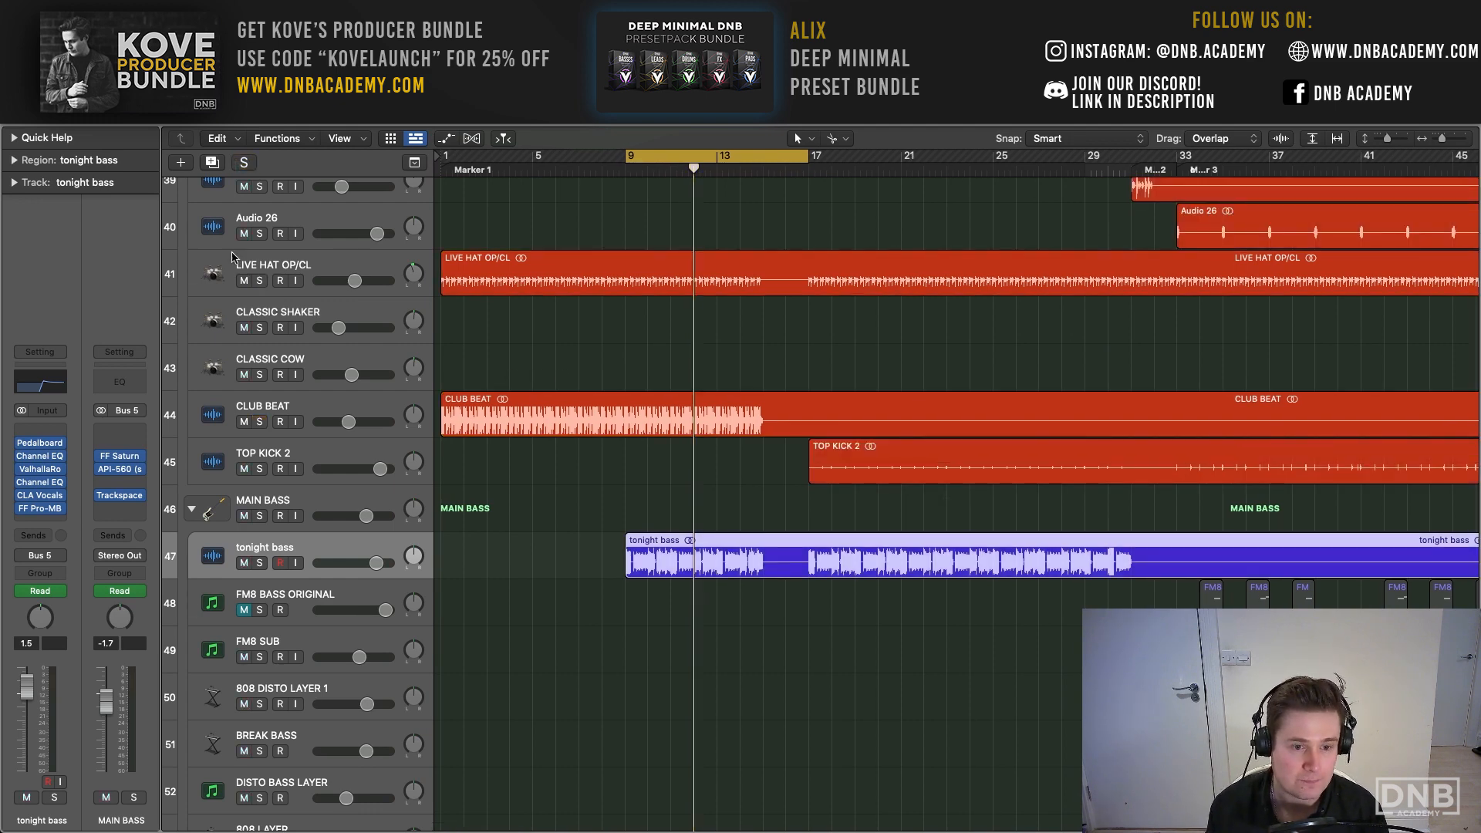
left_click(260, 563)
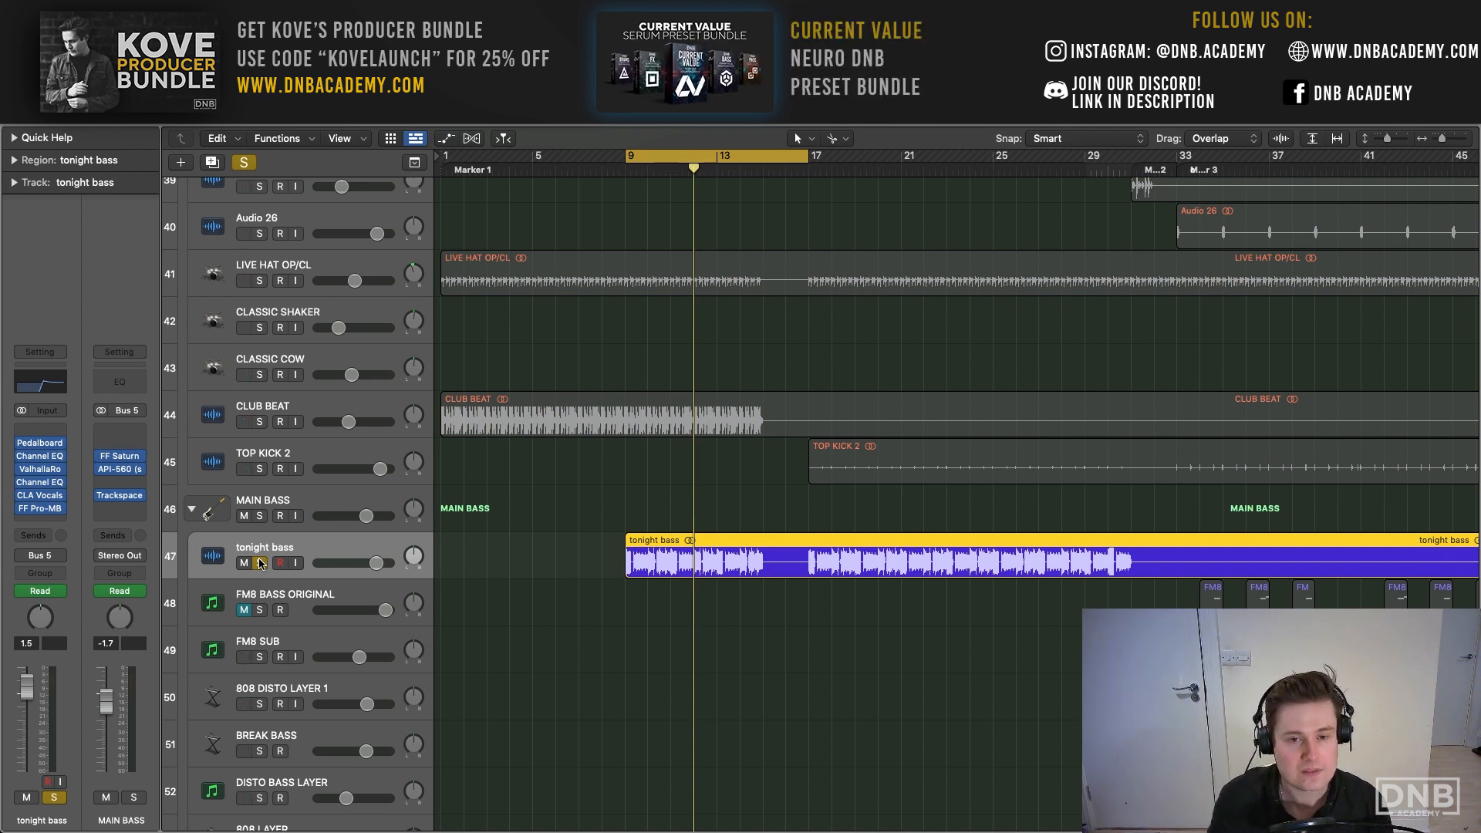
key("space")
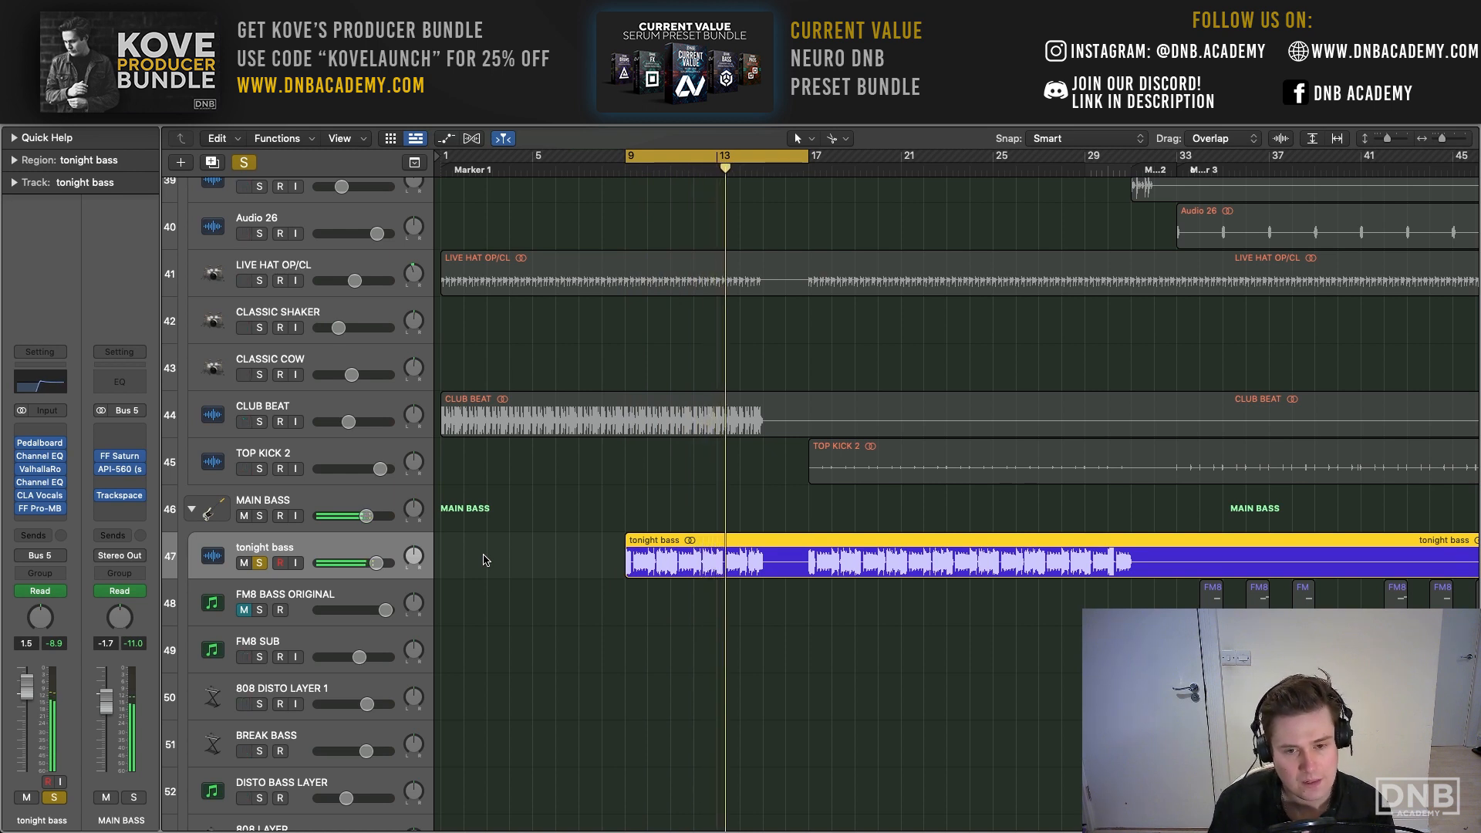
- Compare tonight bass with all its insert effects bypassed during playback, and re-enable the whole chain from Pedalboard to FF Pro-MB
scroll(432, 551, "up", 1)
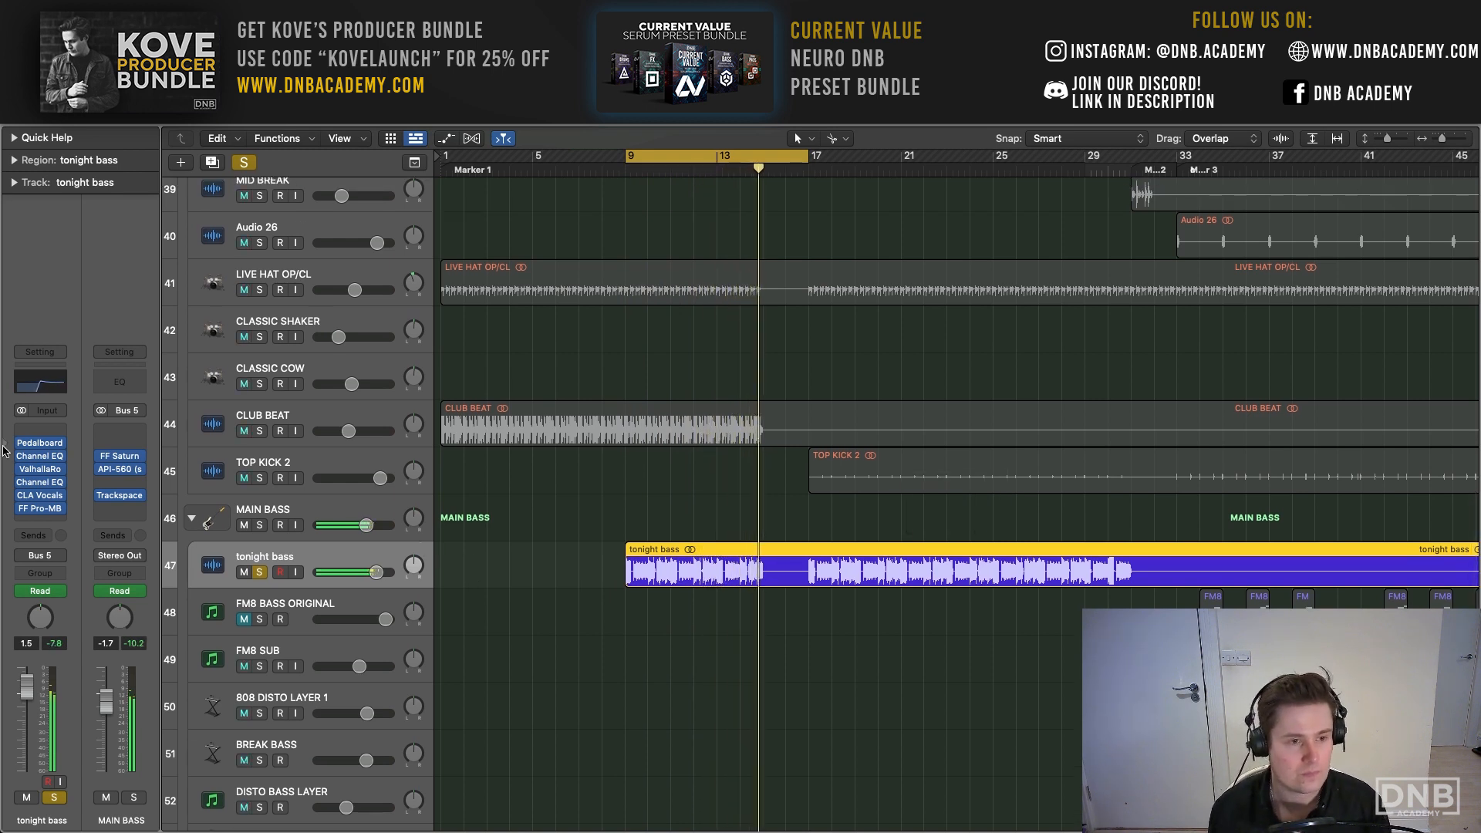
mouse_move(19, 450)
key("space")
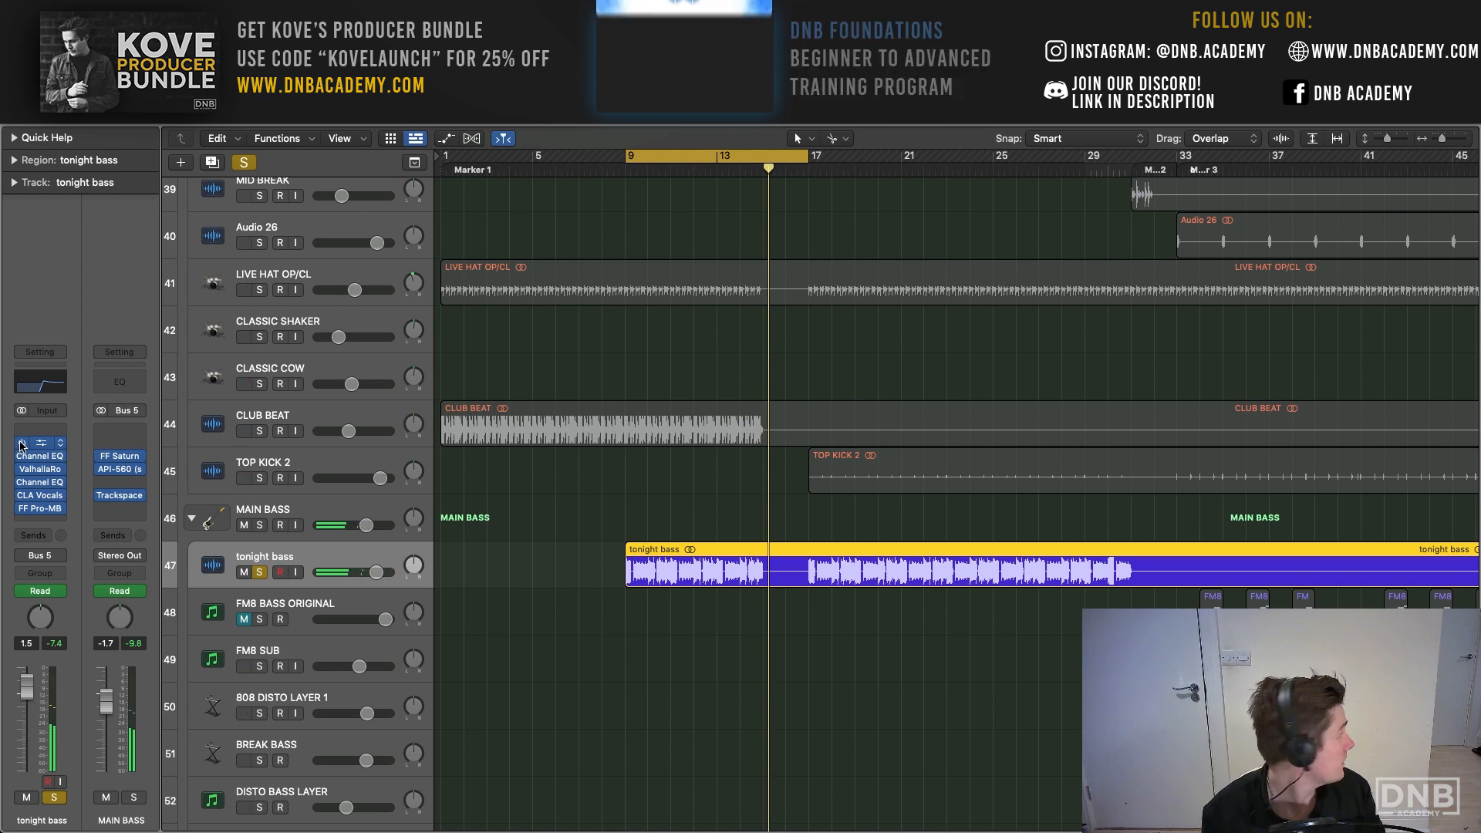
key("space")
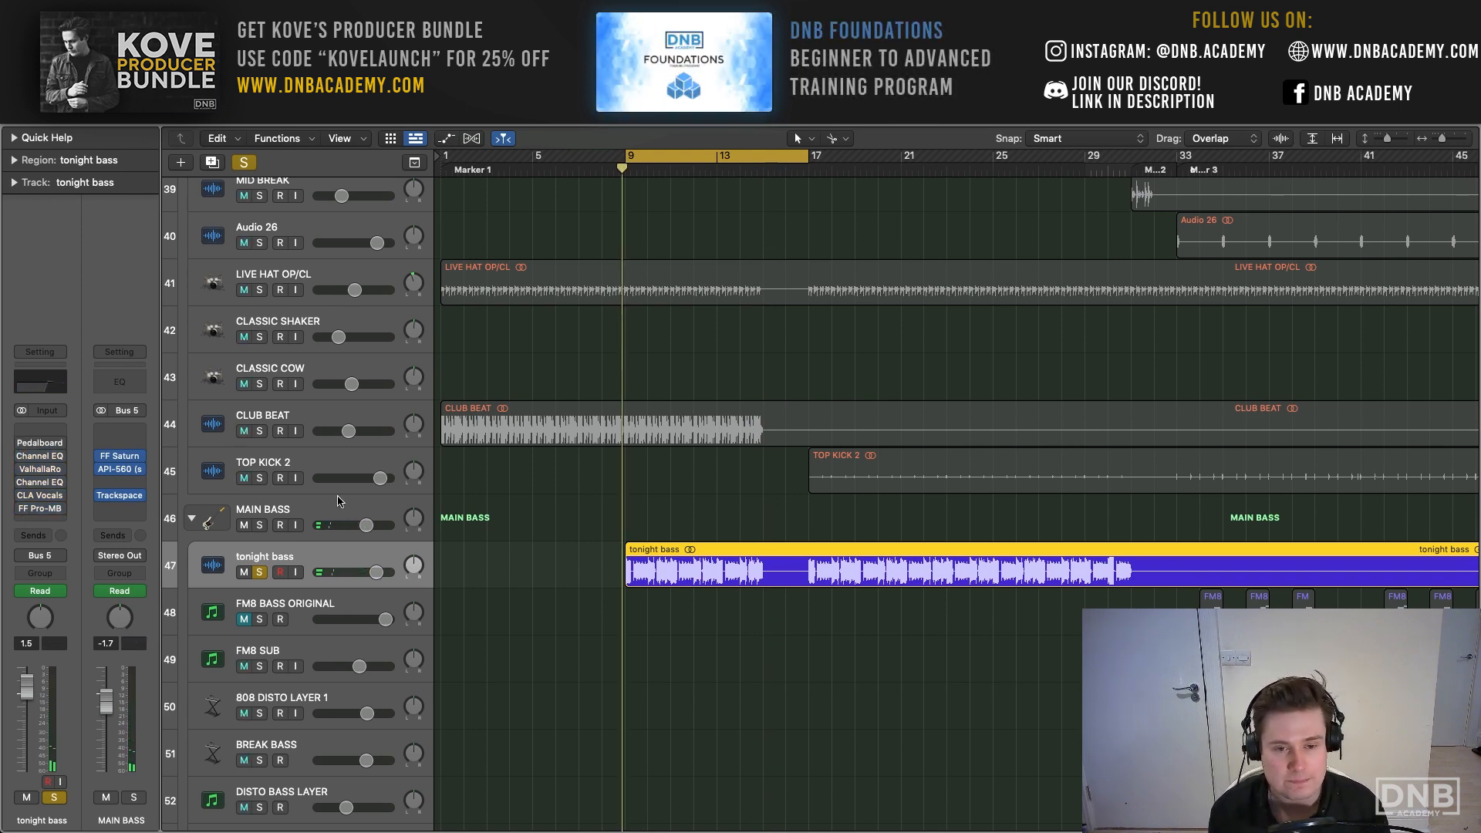
mouse_move(32, 511)
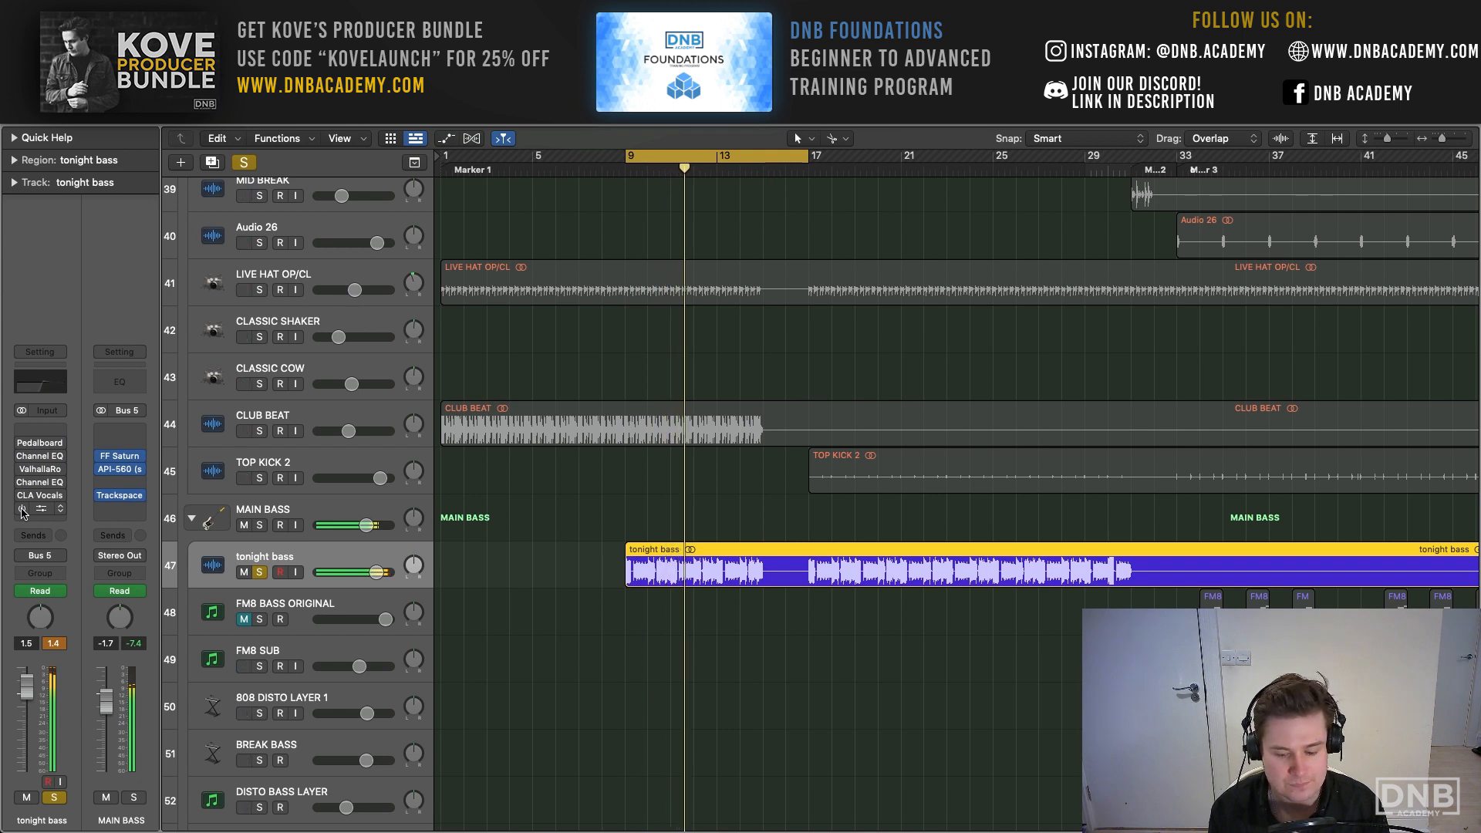
left_click_drag(23, 511, 15, 446)
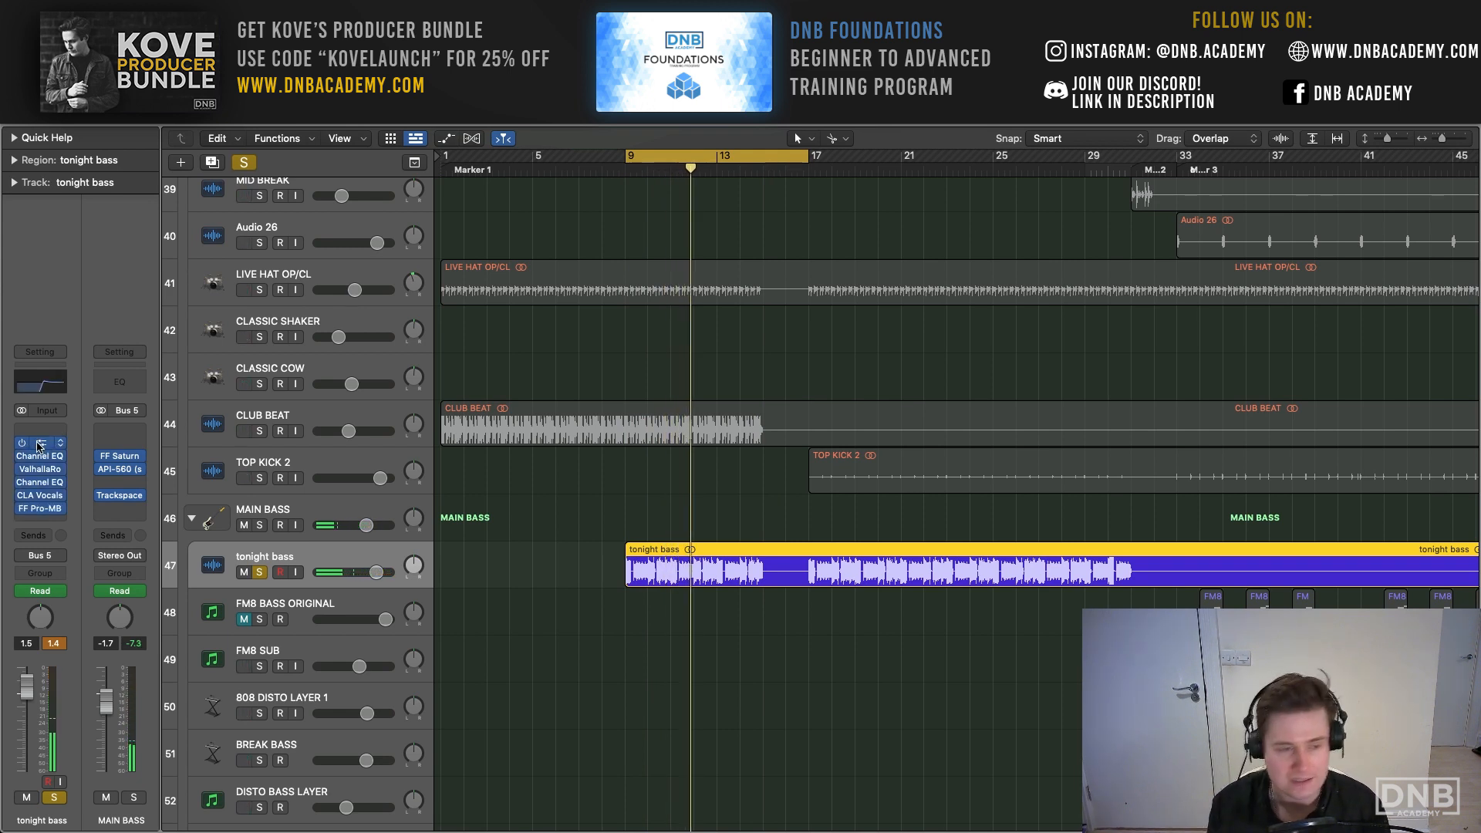
- Examine the Pedalboard, first Channel EQ and FF Pro-MB settings on tonight bass while it plays, and close their windows
left_click(39, 446)
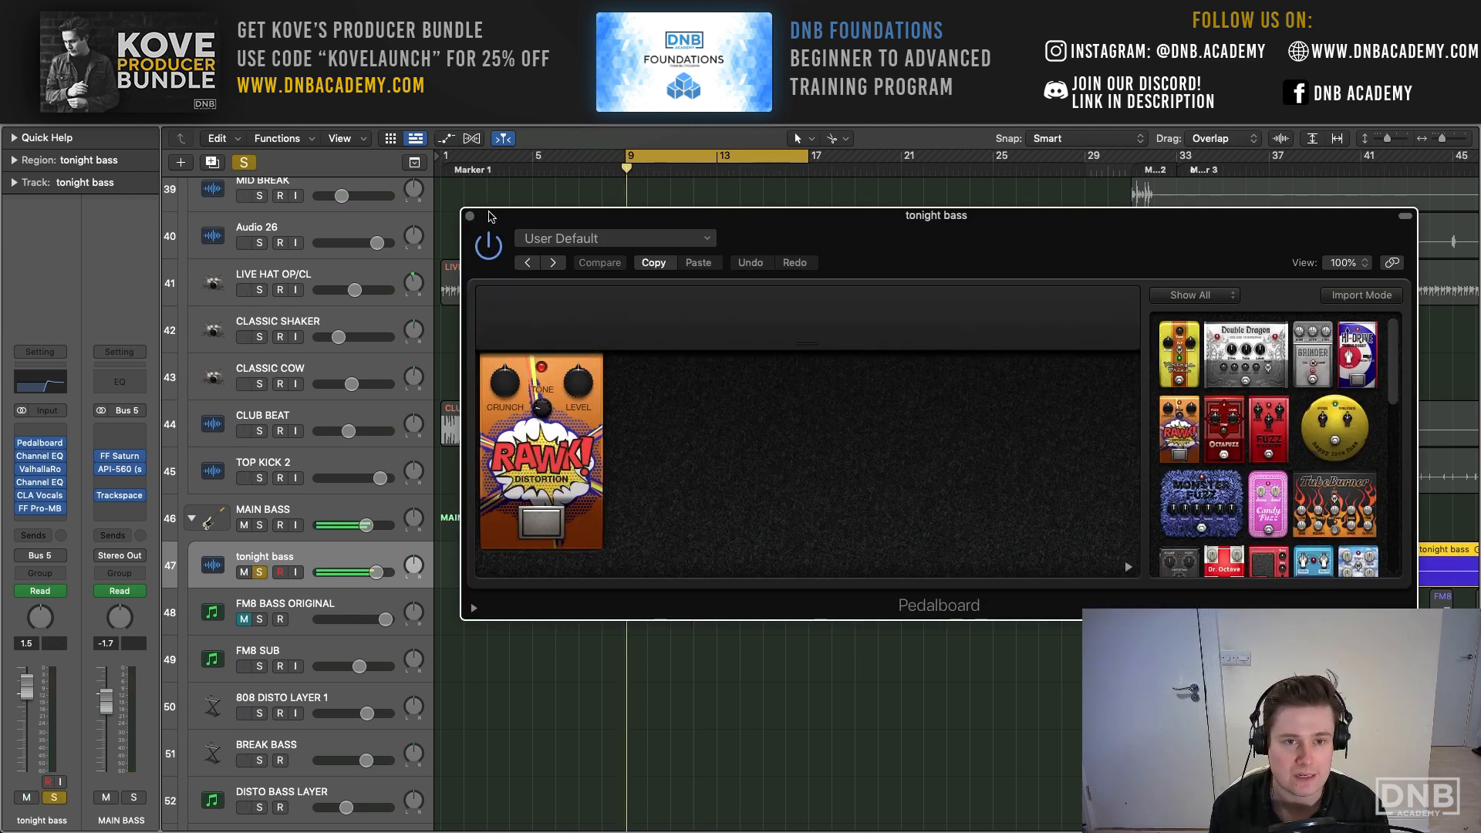
left_click_drag(489, 216, 460, 204)
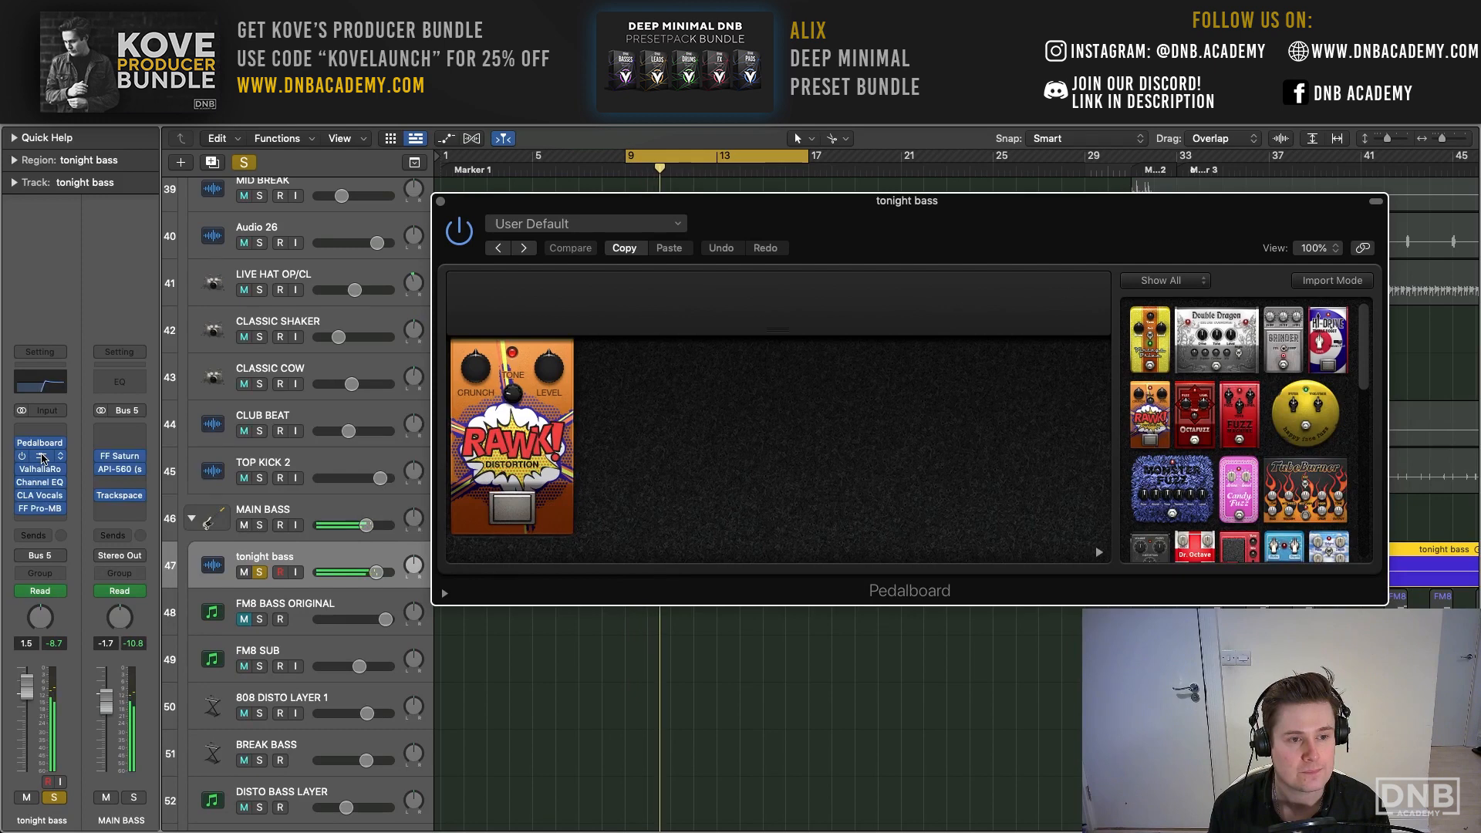
left_click(41, 456)
left_click_drag(508, 215, 344, 137)
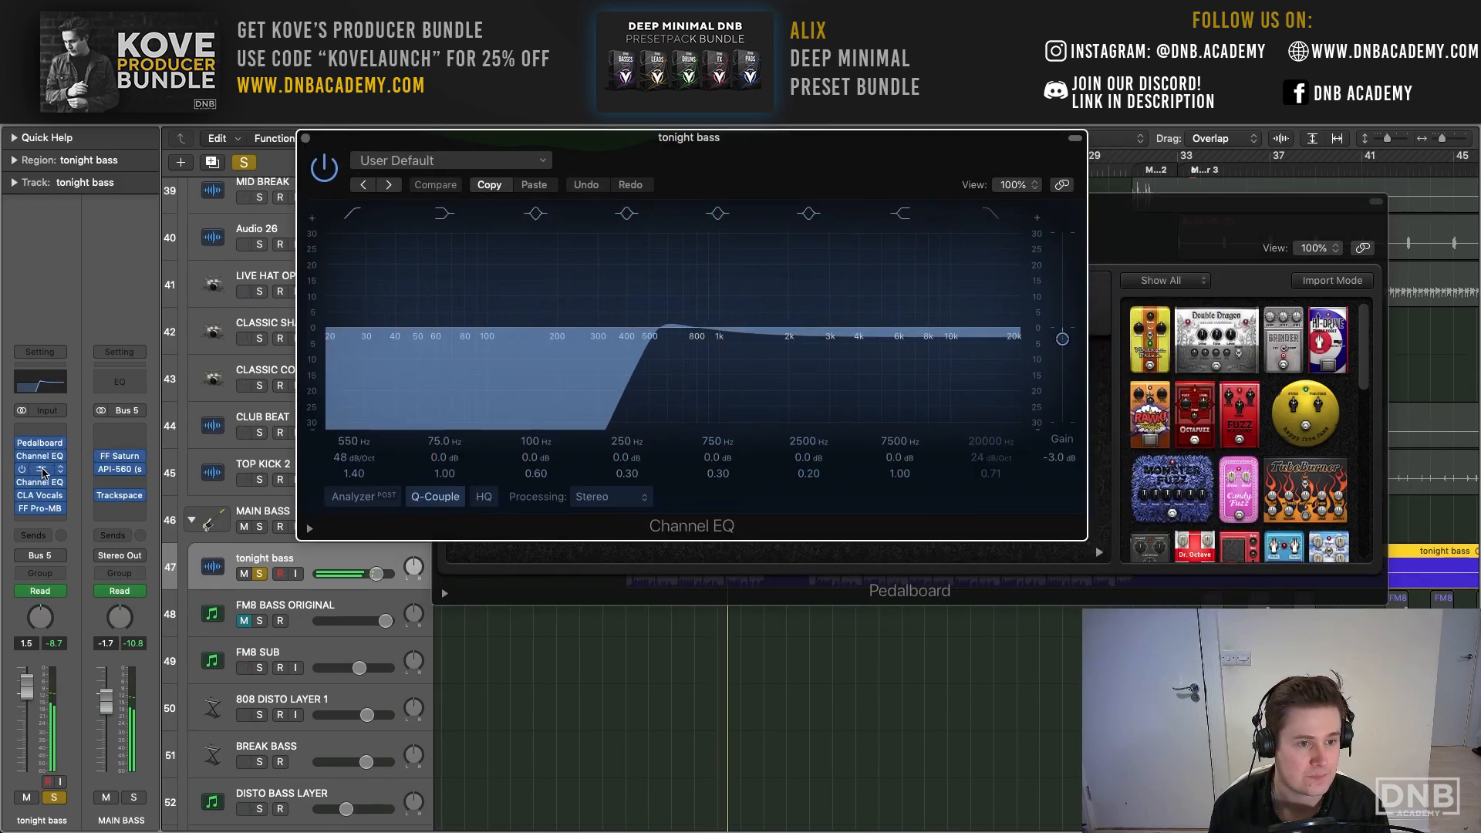
left_click(41, 508)
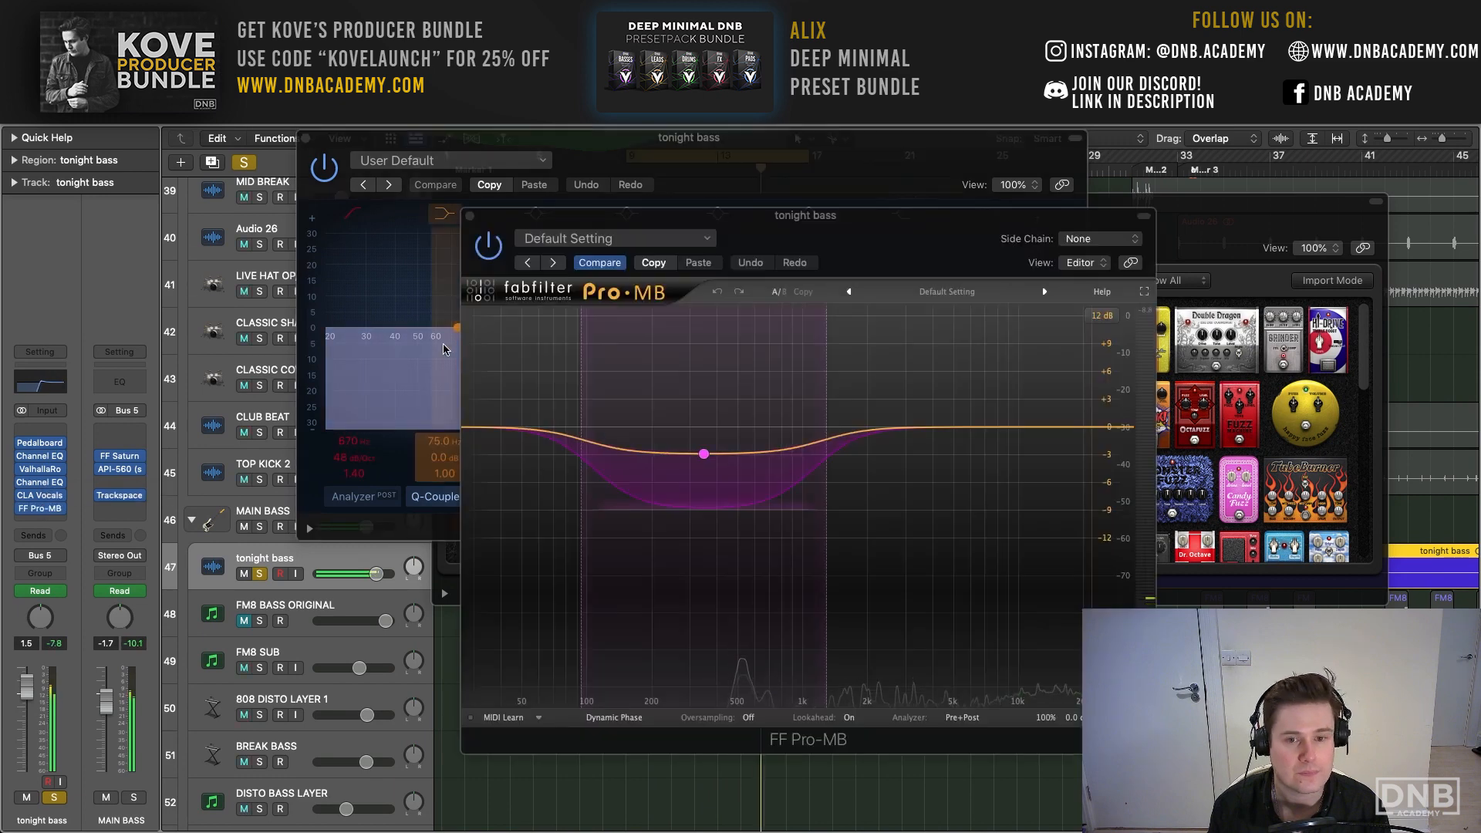
left_click(466, 214)
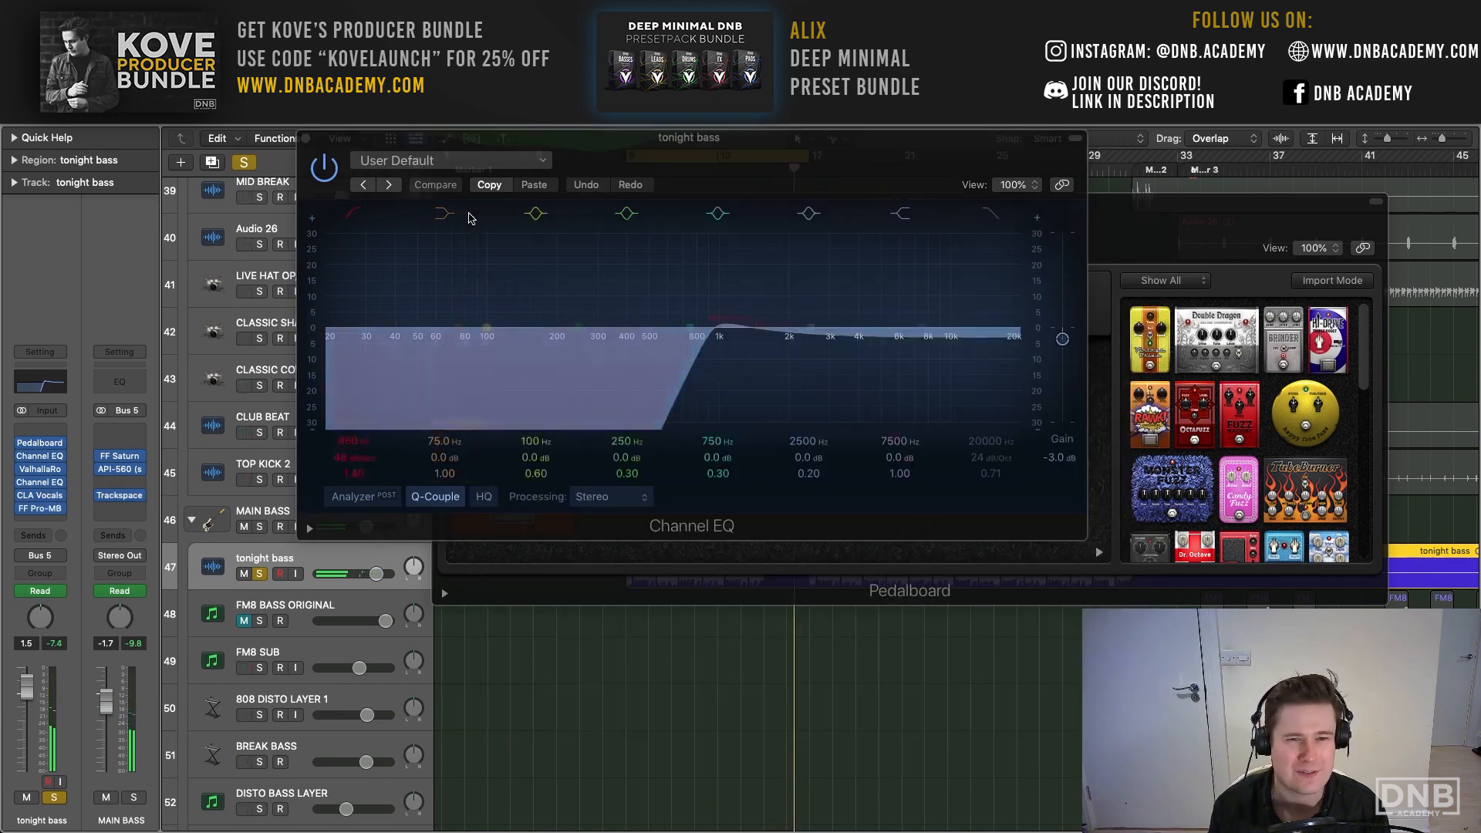
left_click(314, 141)
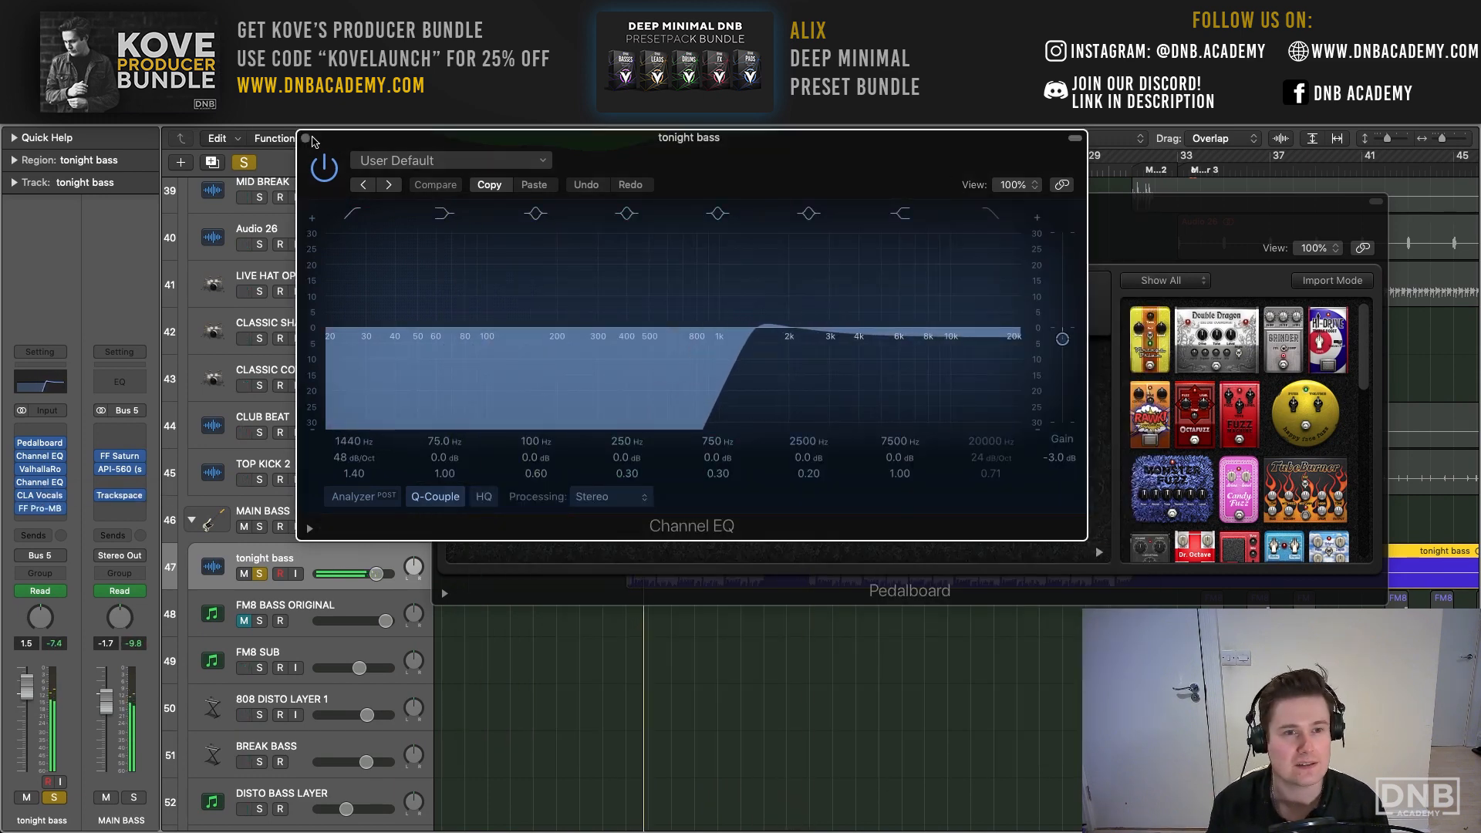
left_click(307, 139)
left_click(439, 203)
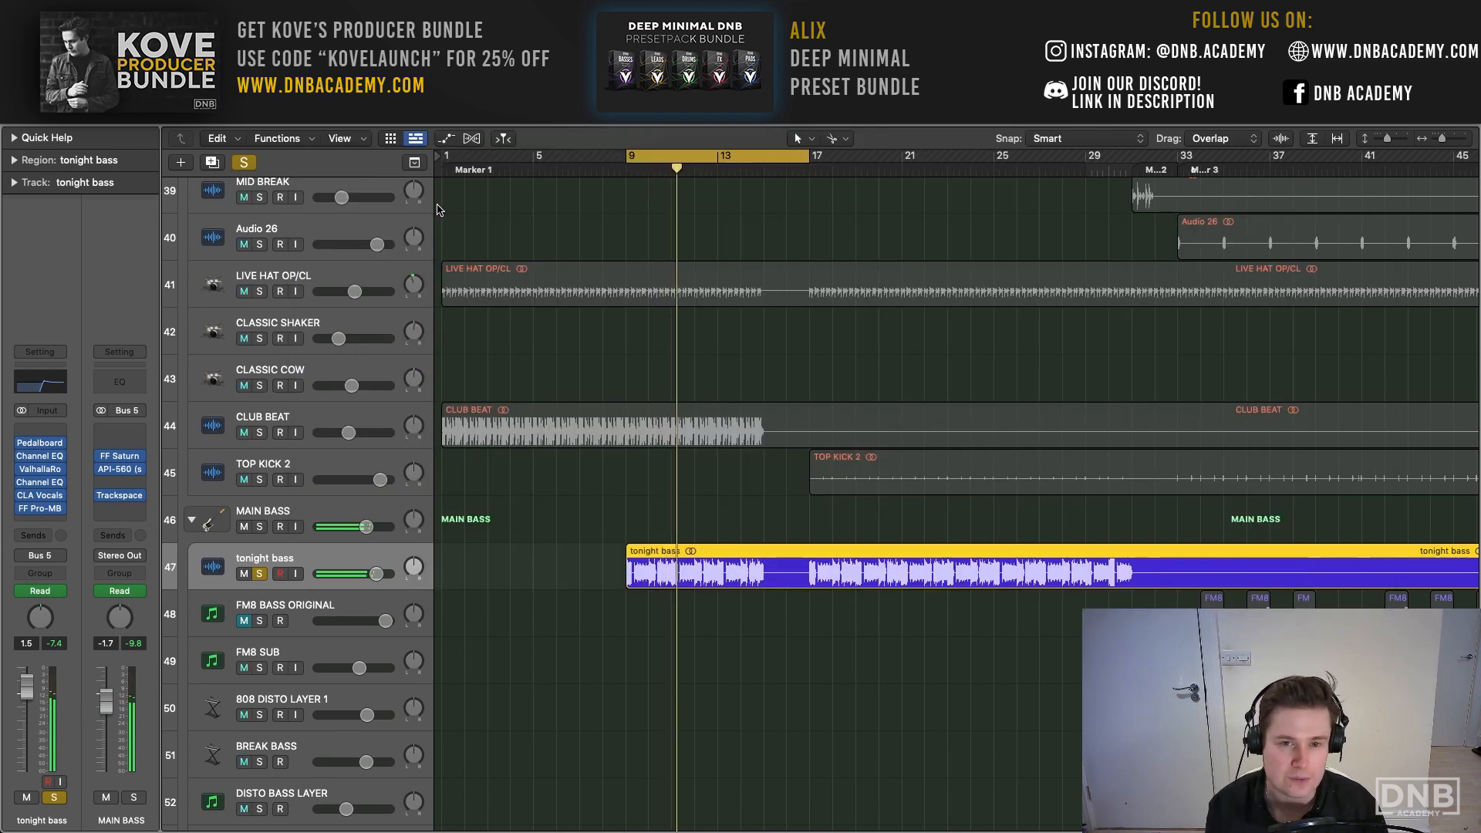
- Turn off cycling and clear the tonight bass solo to hear the full arrangement play on past bar 17
key("c")
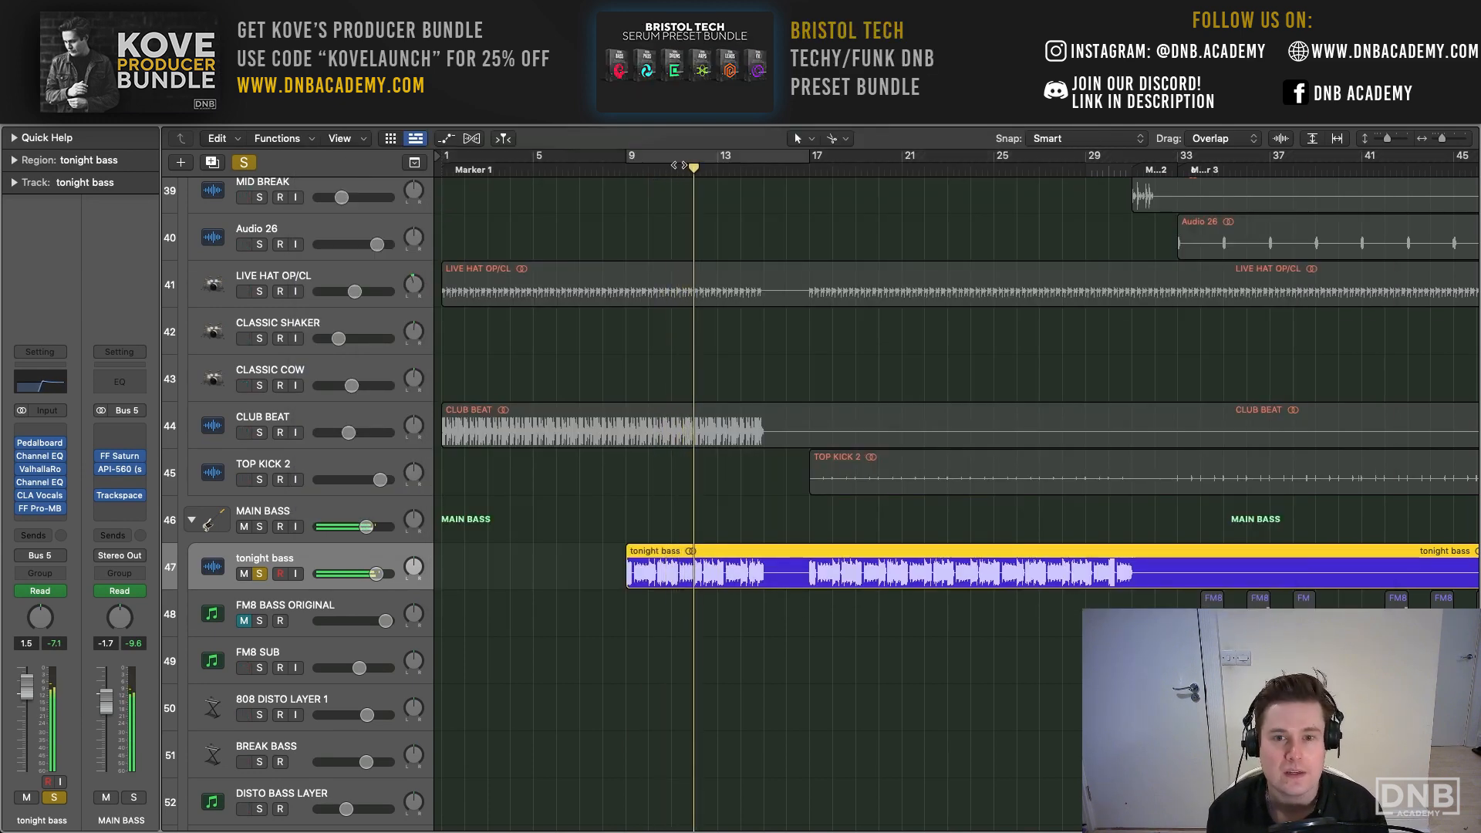
left_click(243, 162)
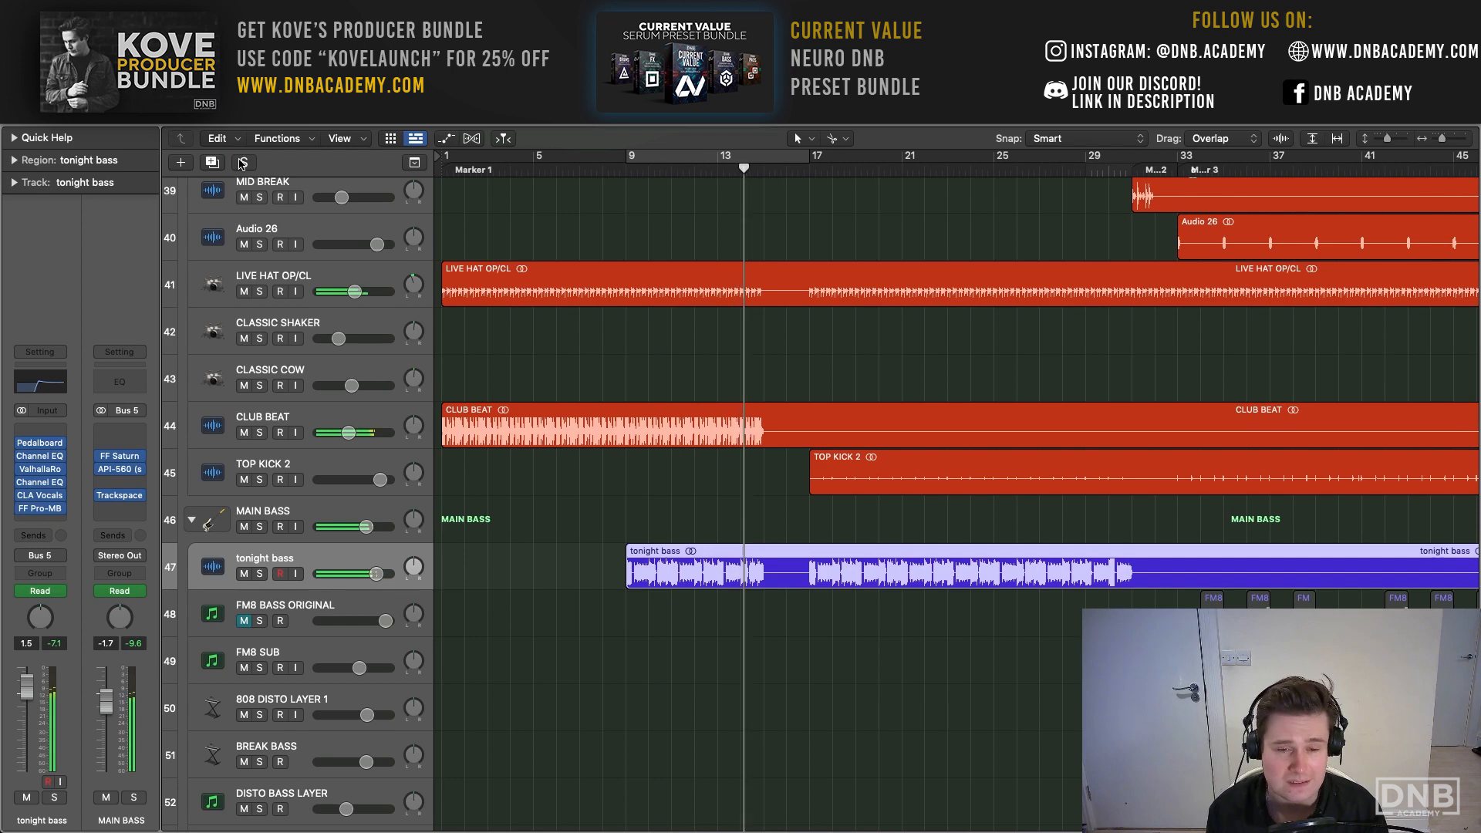
scroll(442, 249, "right", 5)
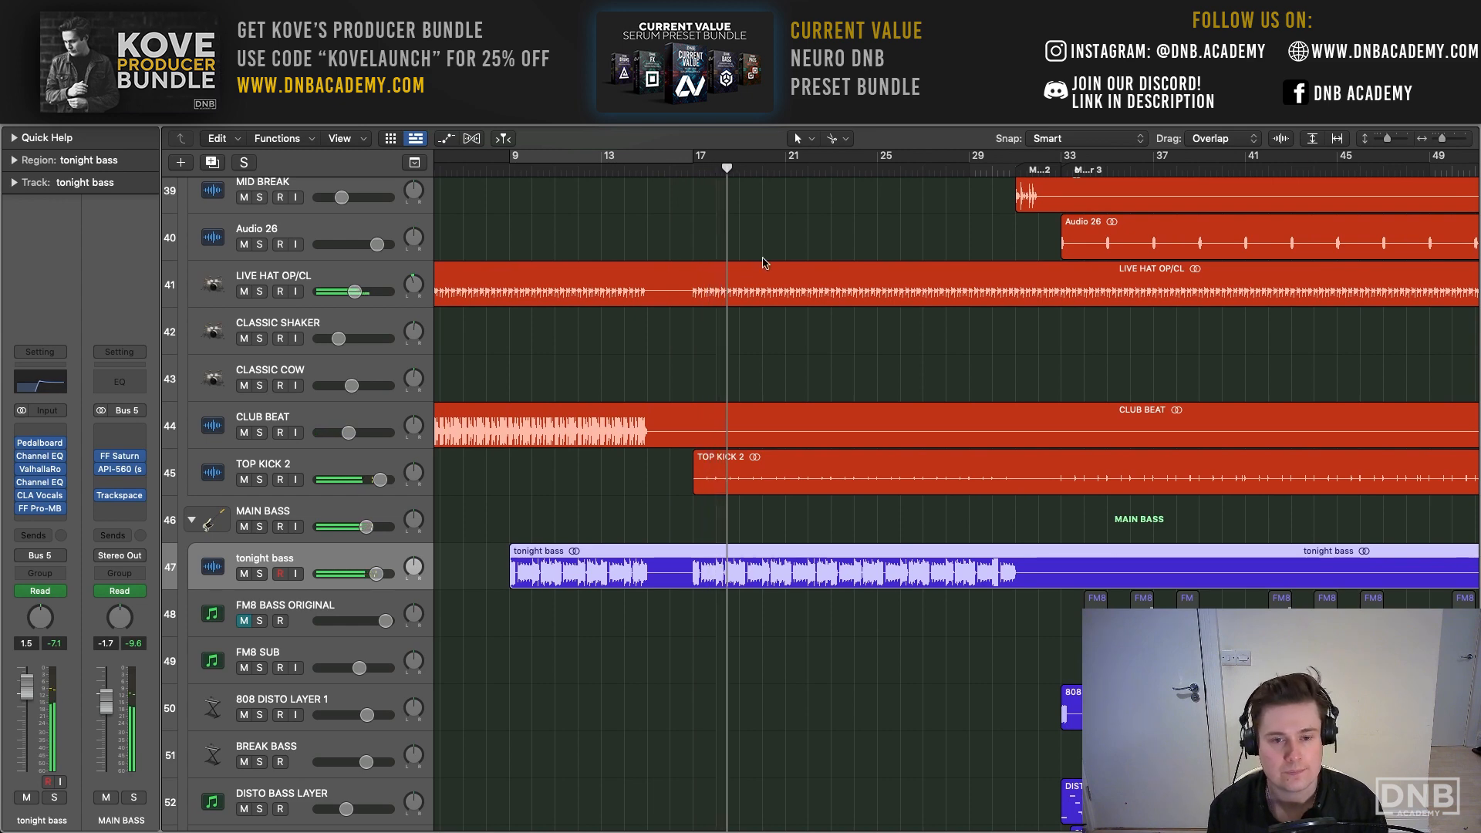
key("ctrl+s")
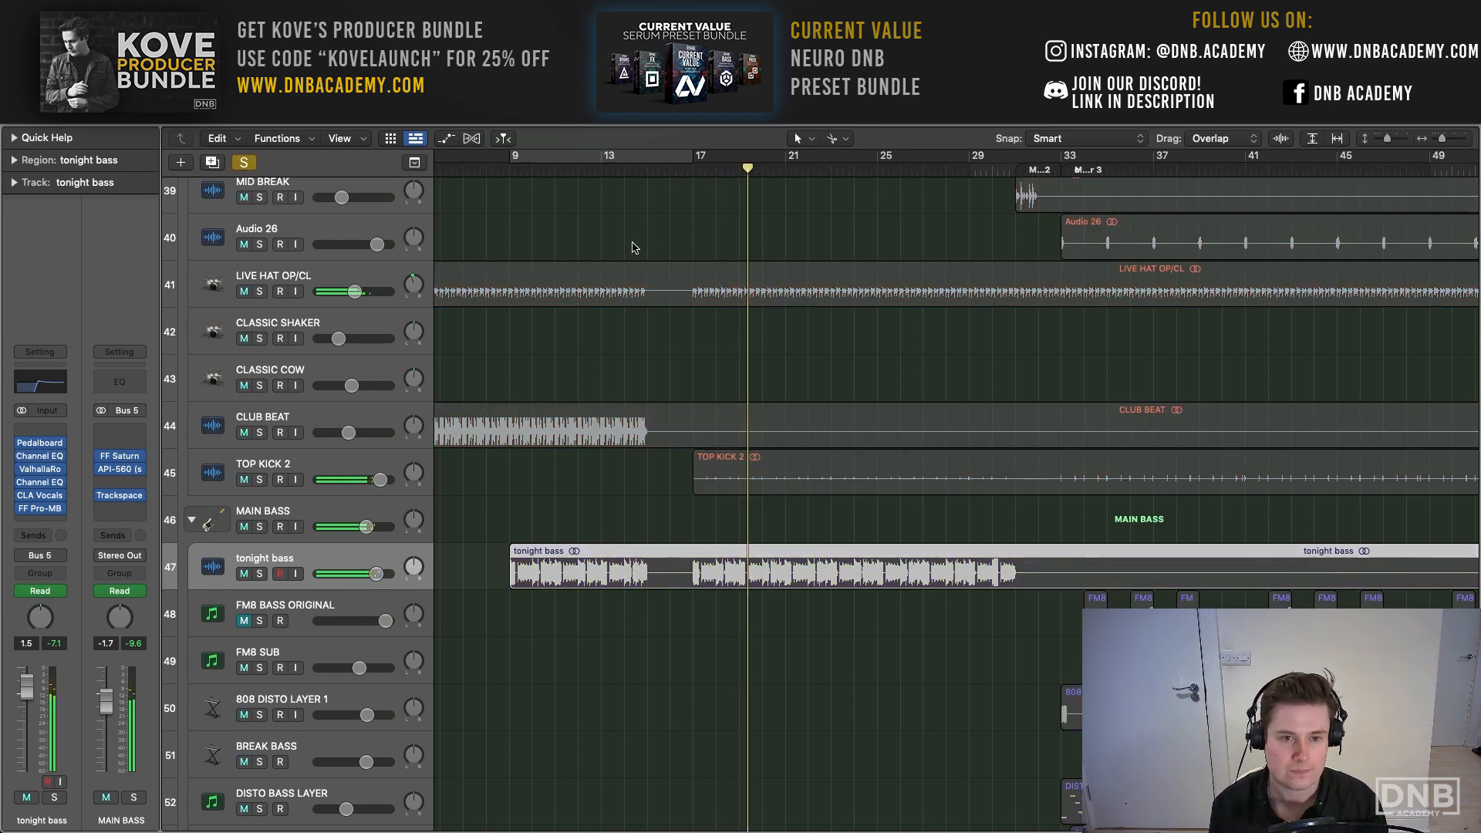
scroll(634, 247, "up", 20)
key("ctrl+s")
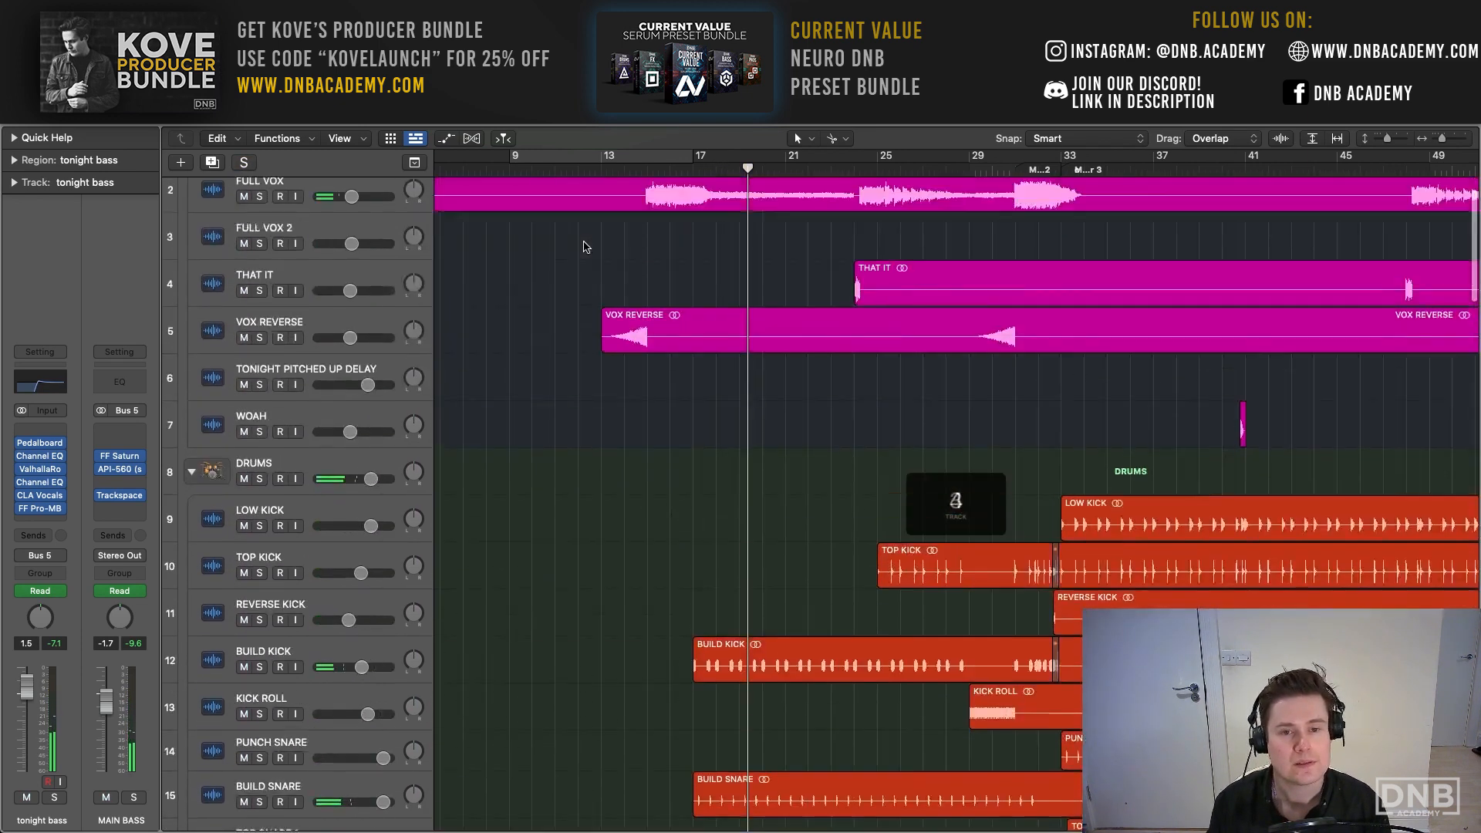
- Set the cycle range from bar 13 to bar 37 above the vocal tracks
scroll(586, 247, "up", 1)
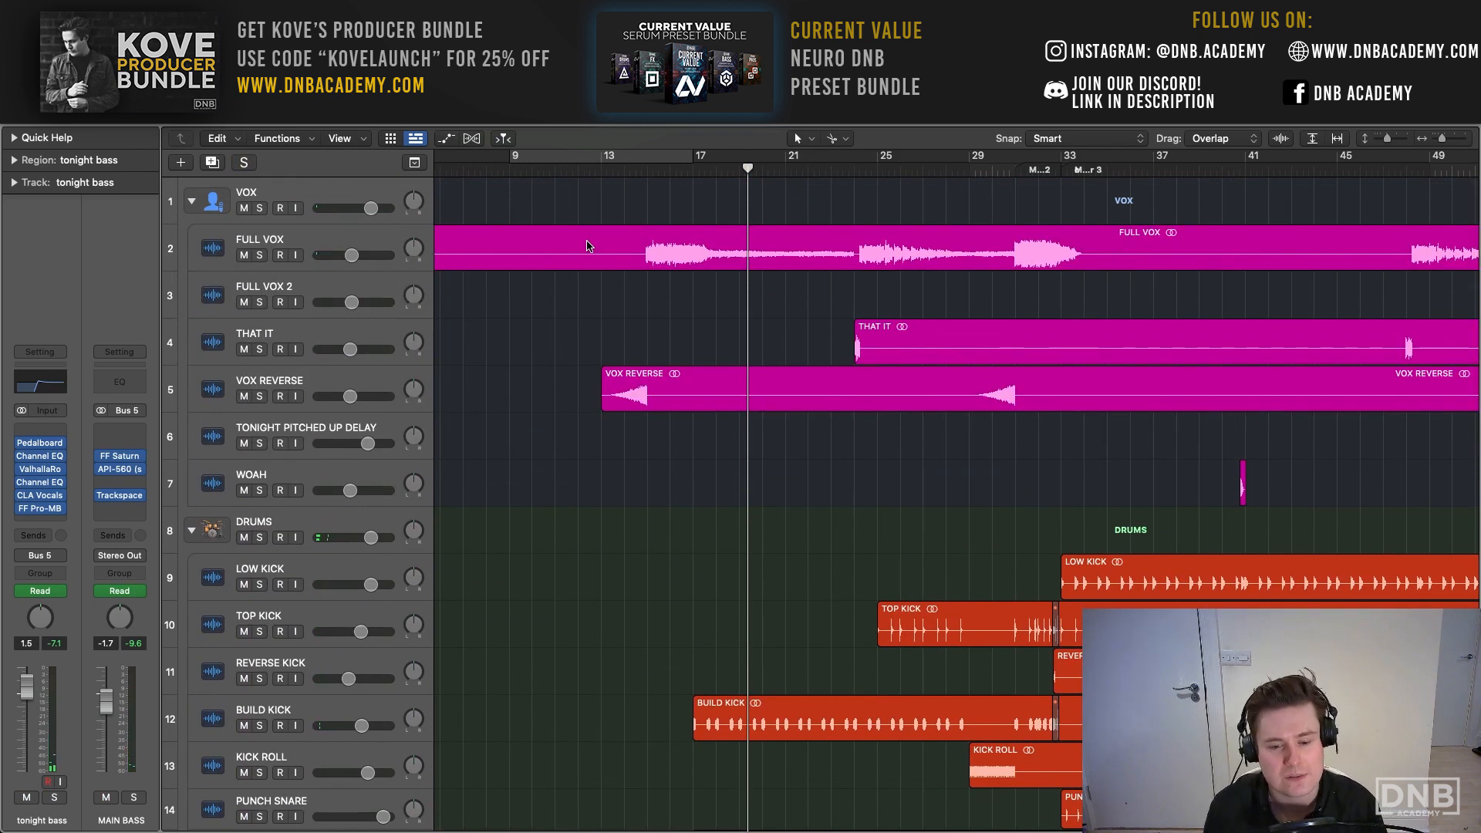
scroll(594, 243, "right", 1)
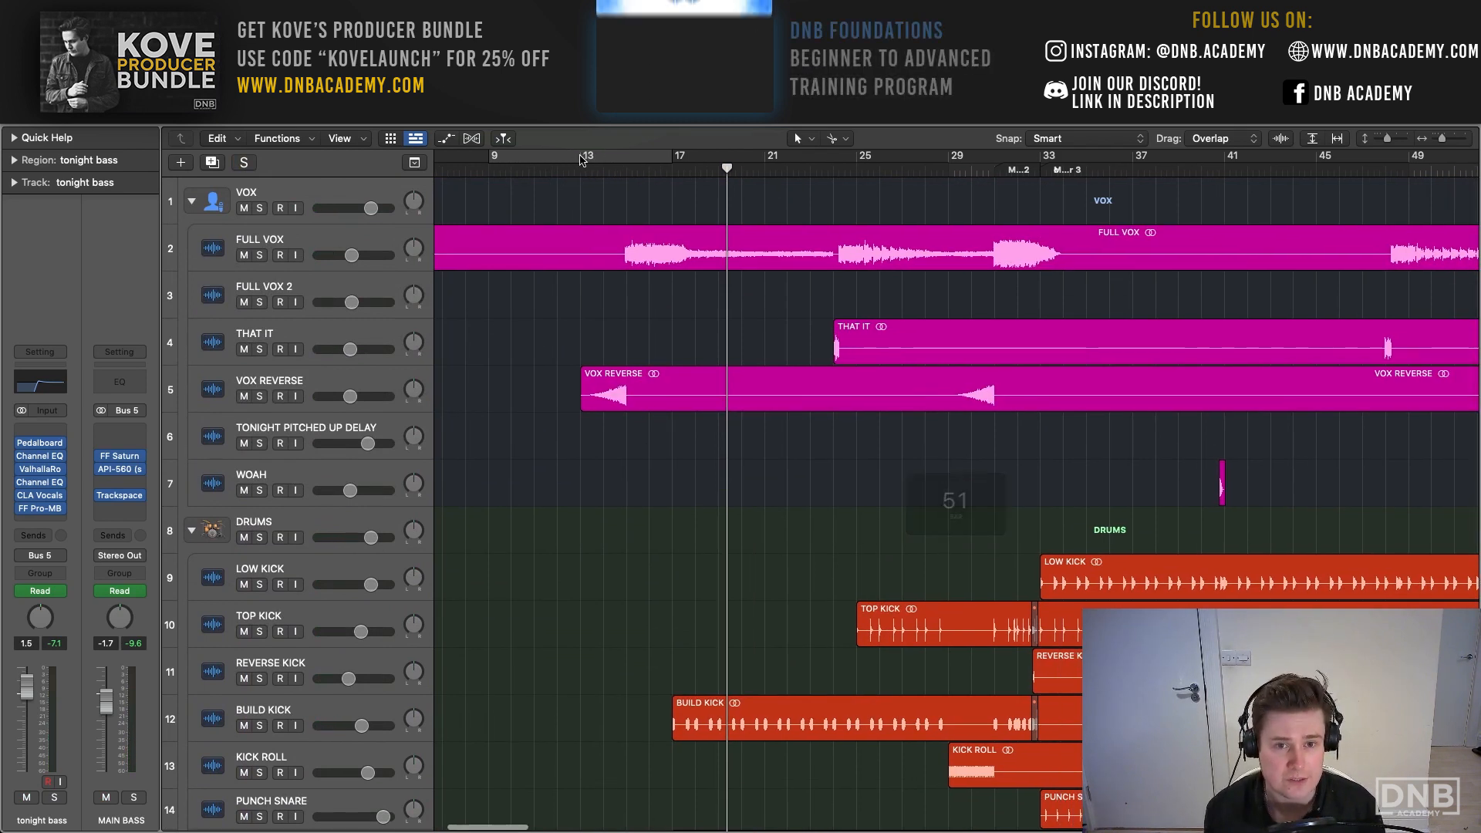
left_click_drag(580, 158, 1145, 189)
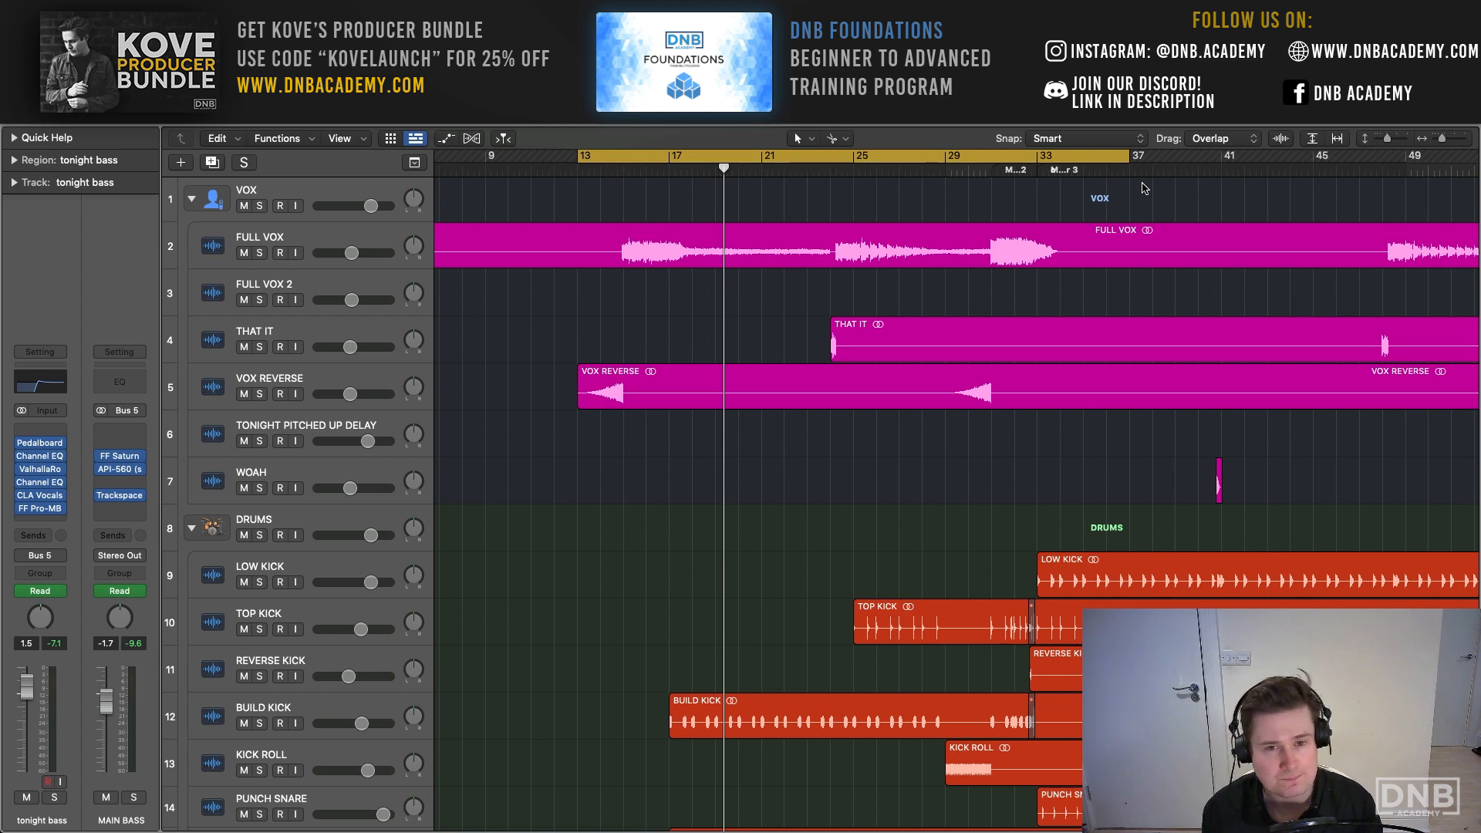
scroll(740, 357, "down", 4)
scroll(738, 357, "up", 5)
scroll(739, 357, "right", 1)
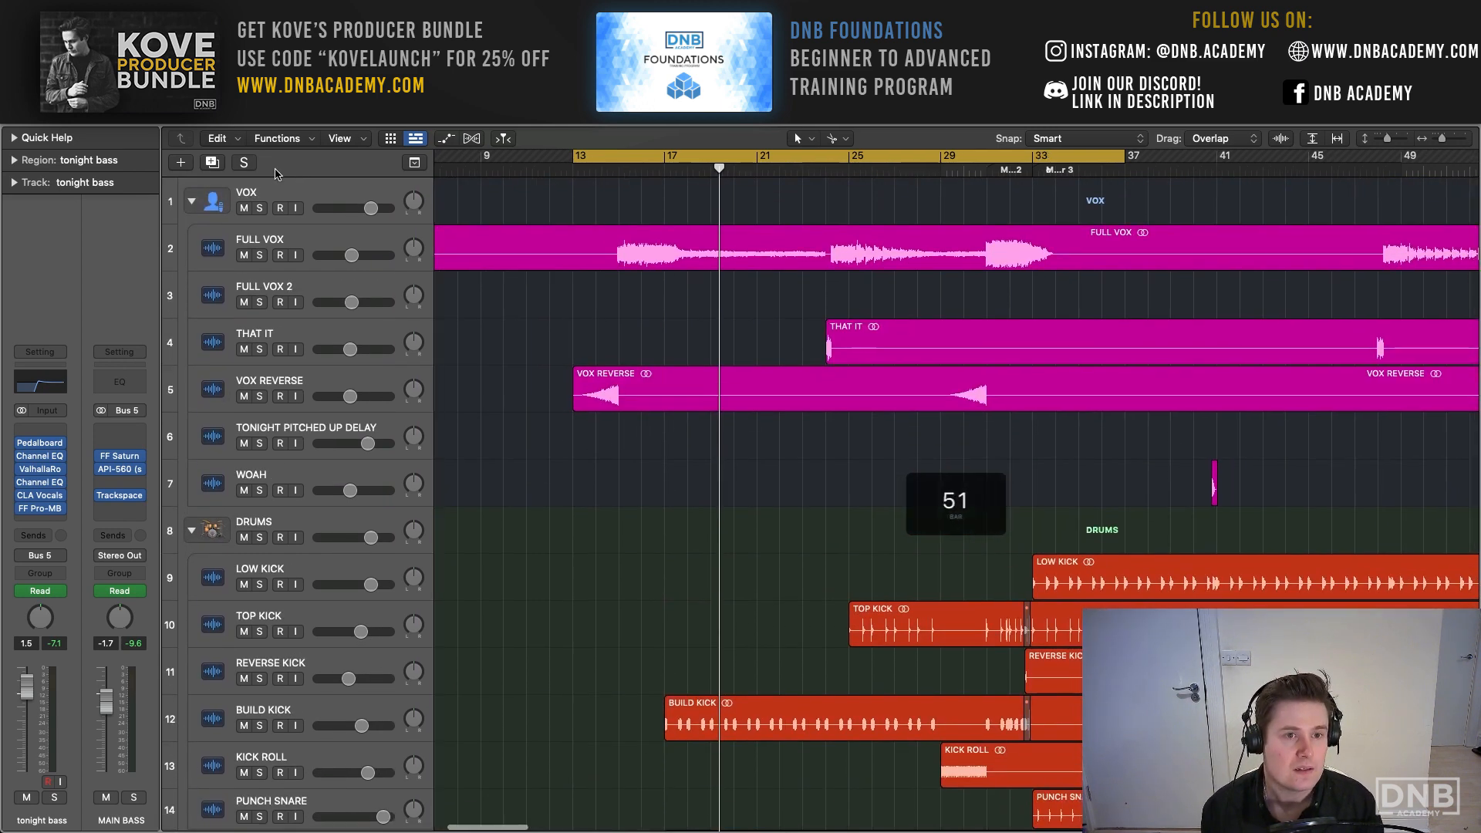
- Solo and play the VOX stack, select FULL VOX and loop its sustained tail from bar 18 to bar 24
left_click(263, 199)
left_click(259, 209)
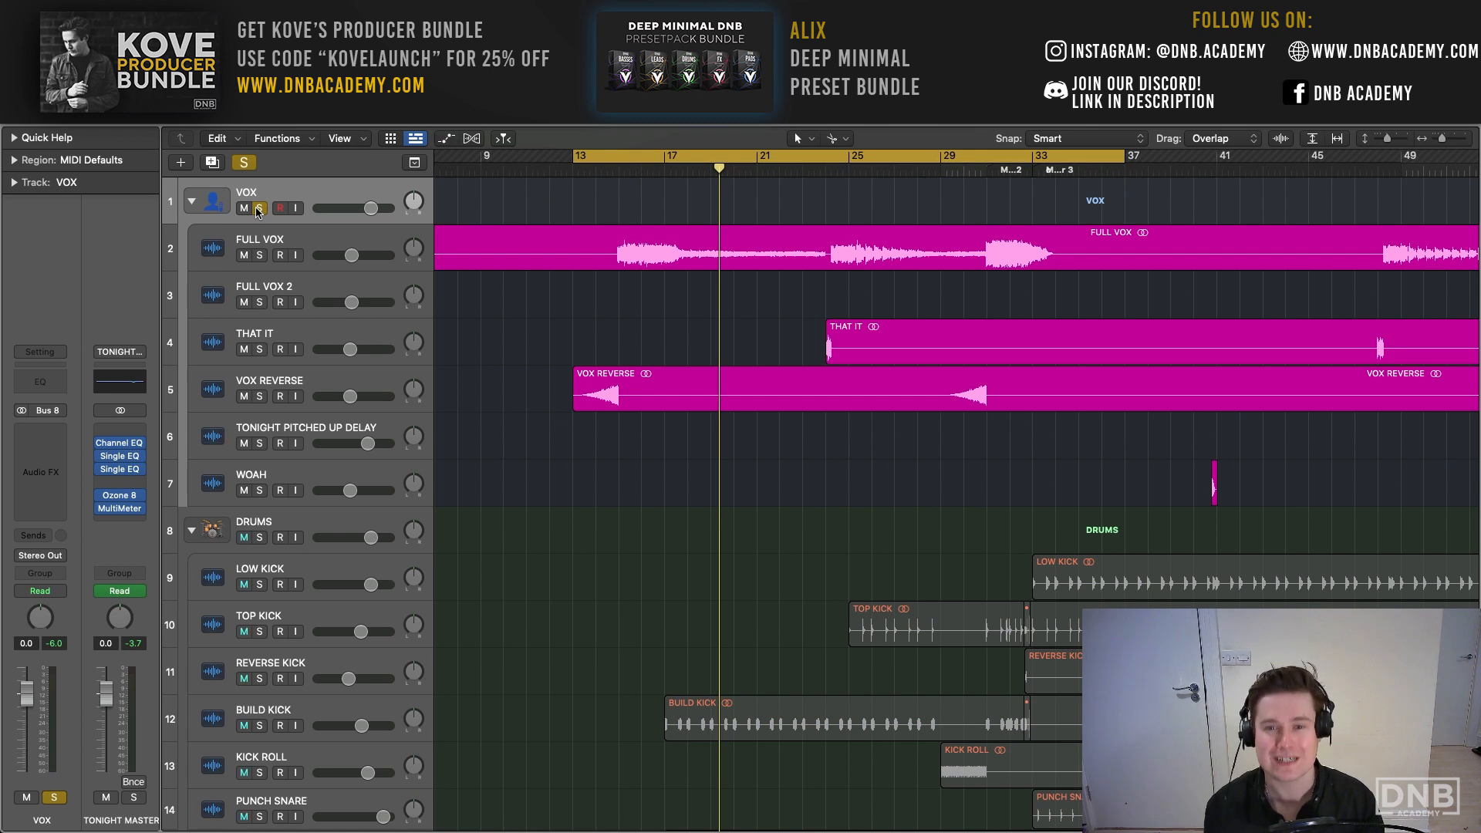
key("space")
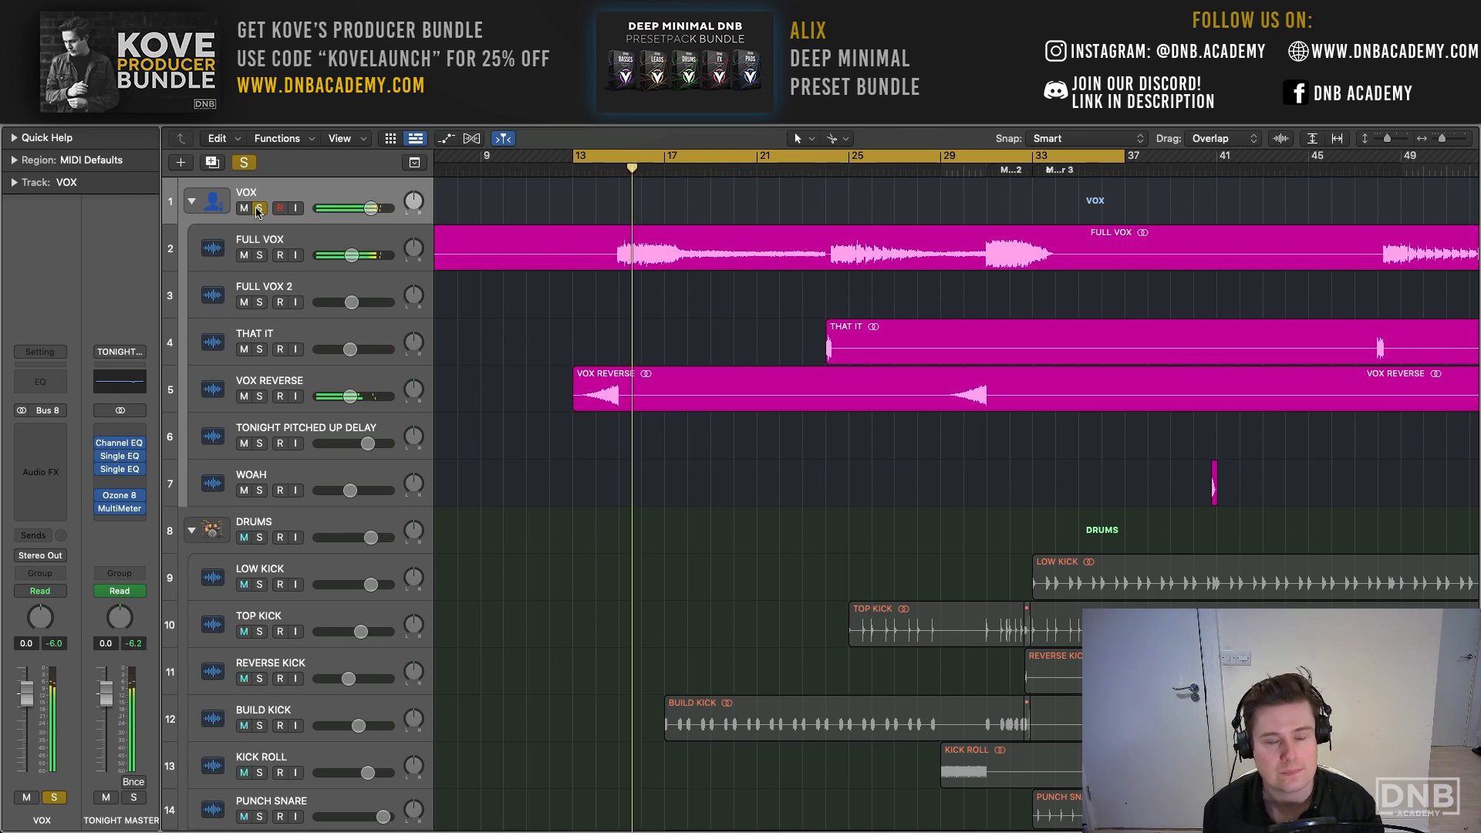
left_click(362, 236)
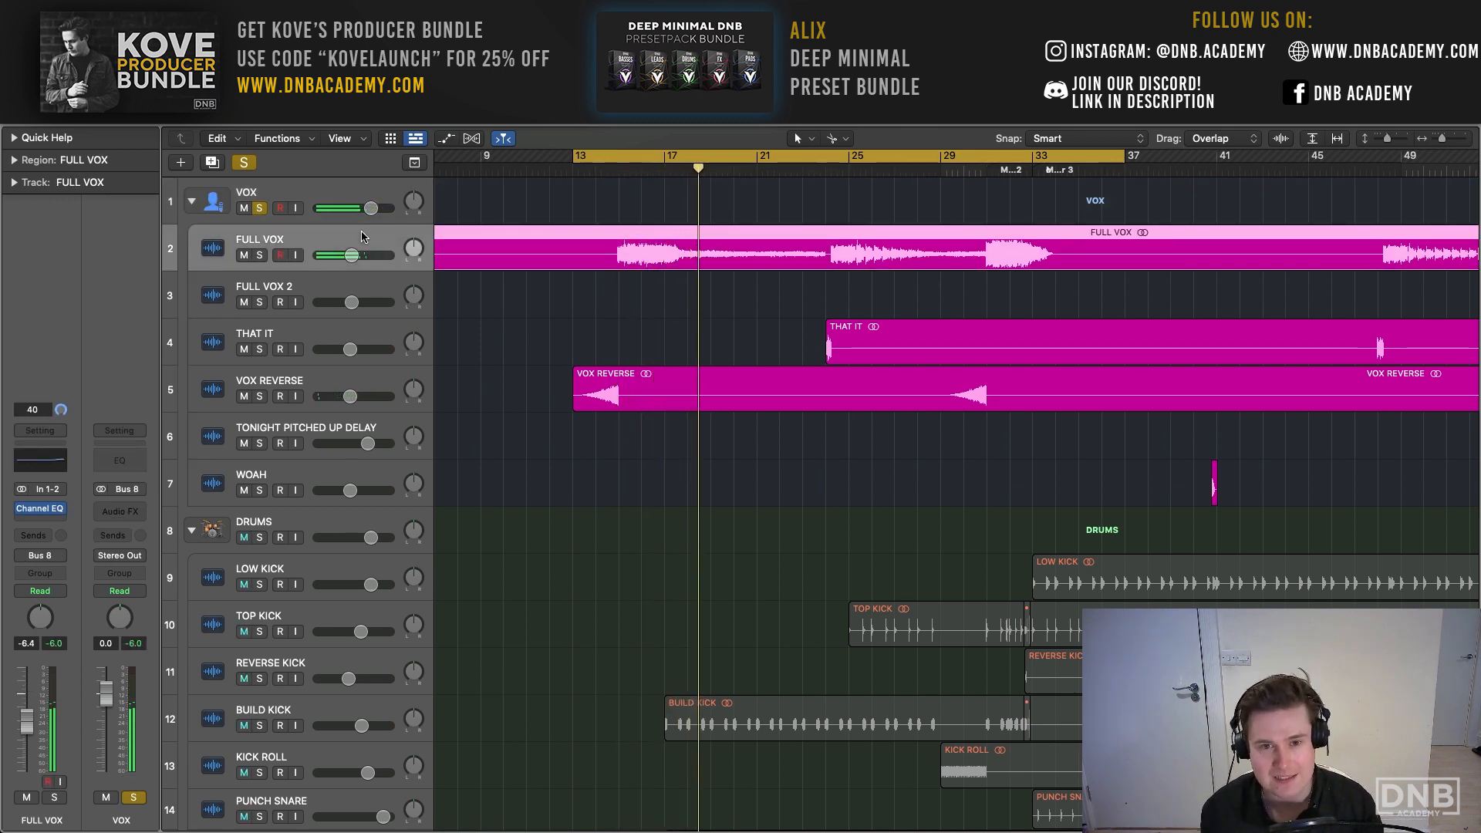
left_click_drag(696, 162, 825, 162)
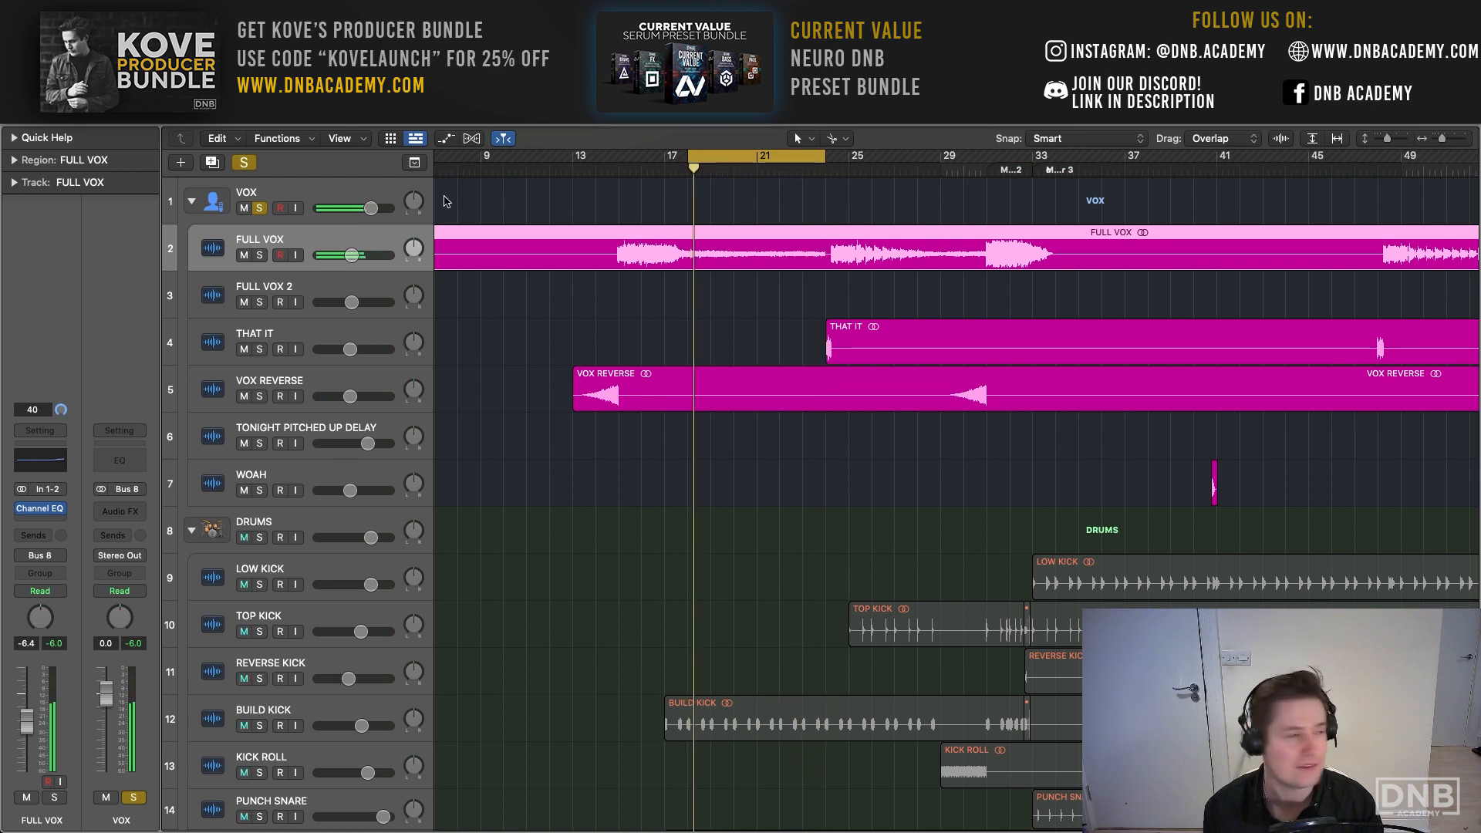
- Clear the VOX solo and briefly mute FULL VOX to compare the looped mix with and without it
scroll(347, 178, "down", 1)
scroll(347, 178, "left", 1)
left_click(244, 164)
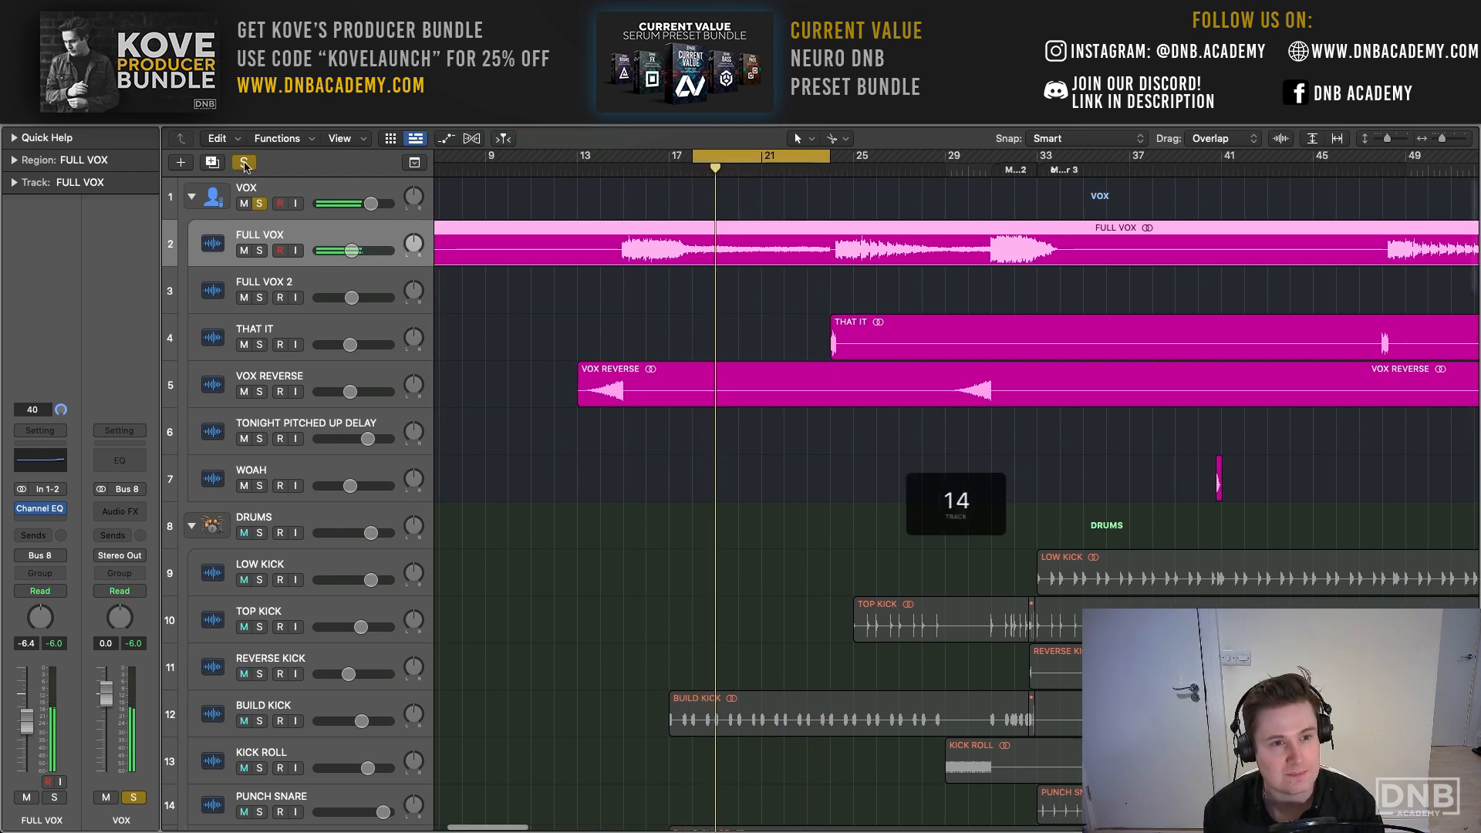
left_click(243, 251)
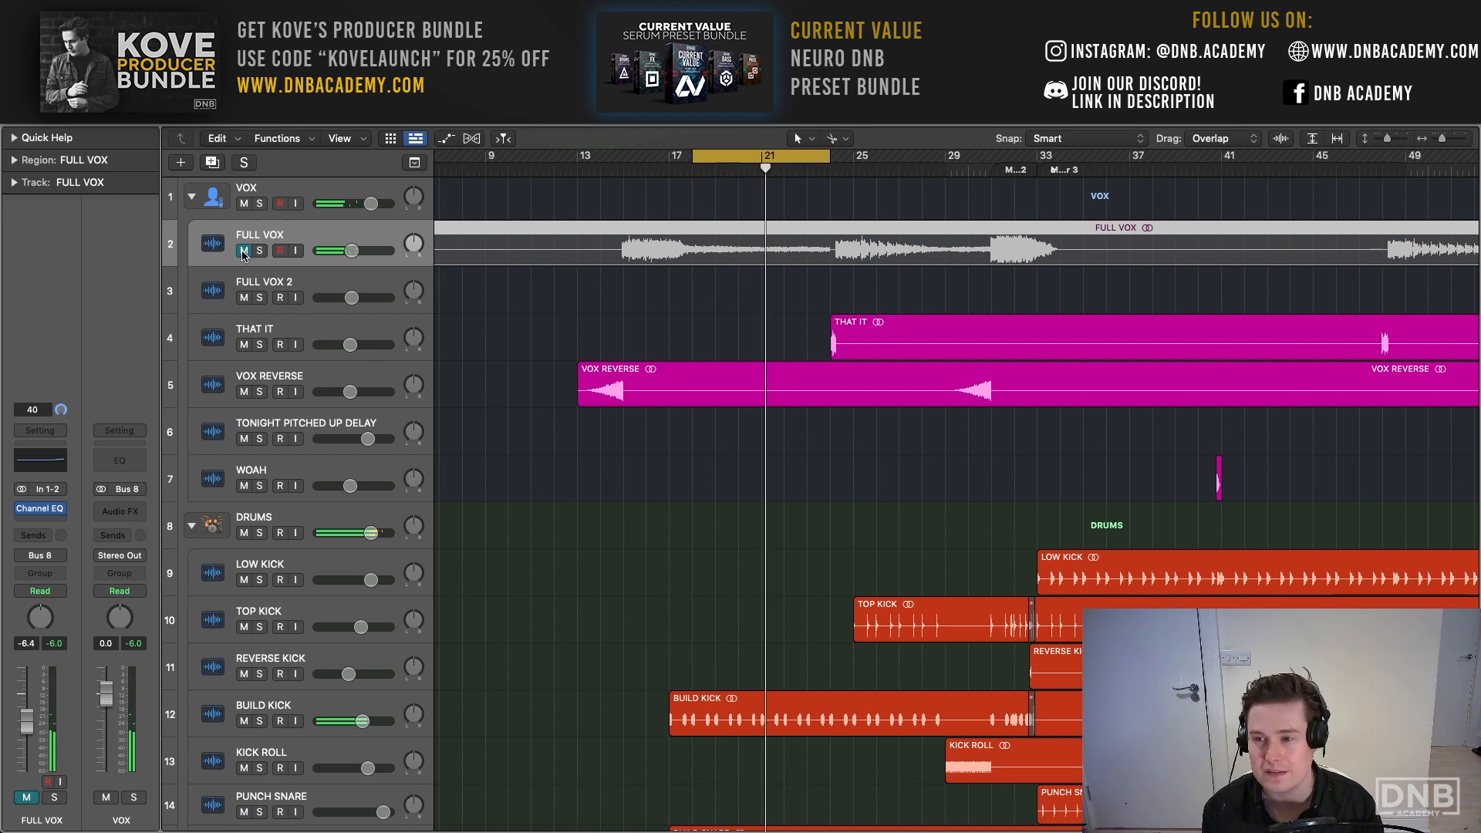
left_click(244, 251)
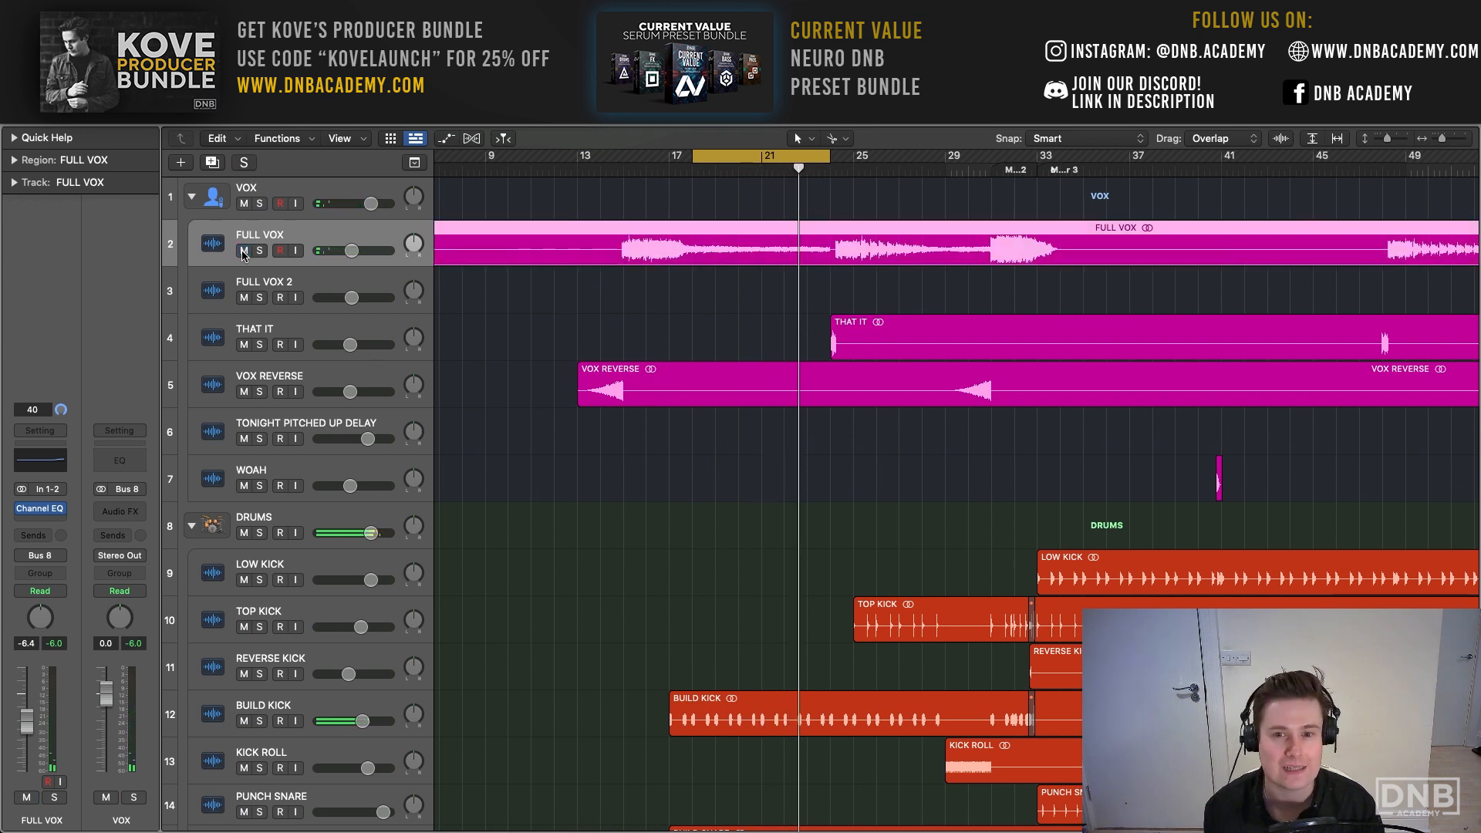
- Toggle the solo state on and off while the bar 18 to 24 loop plays to compare the playback
key("s")
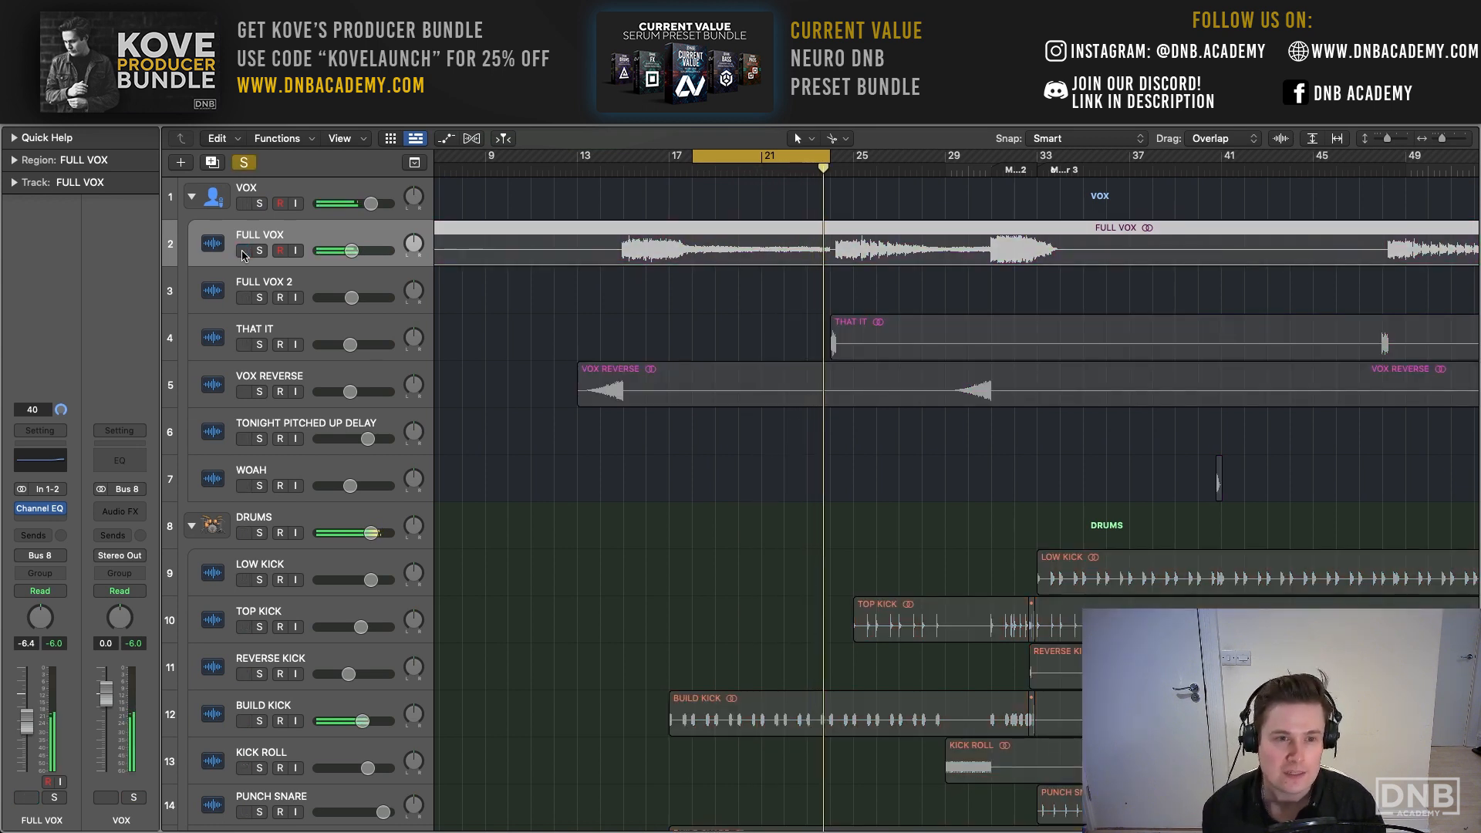
left_click(245, 163)
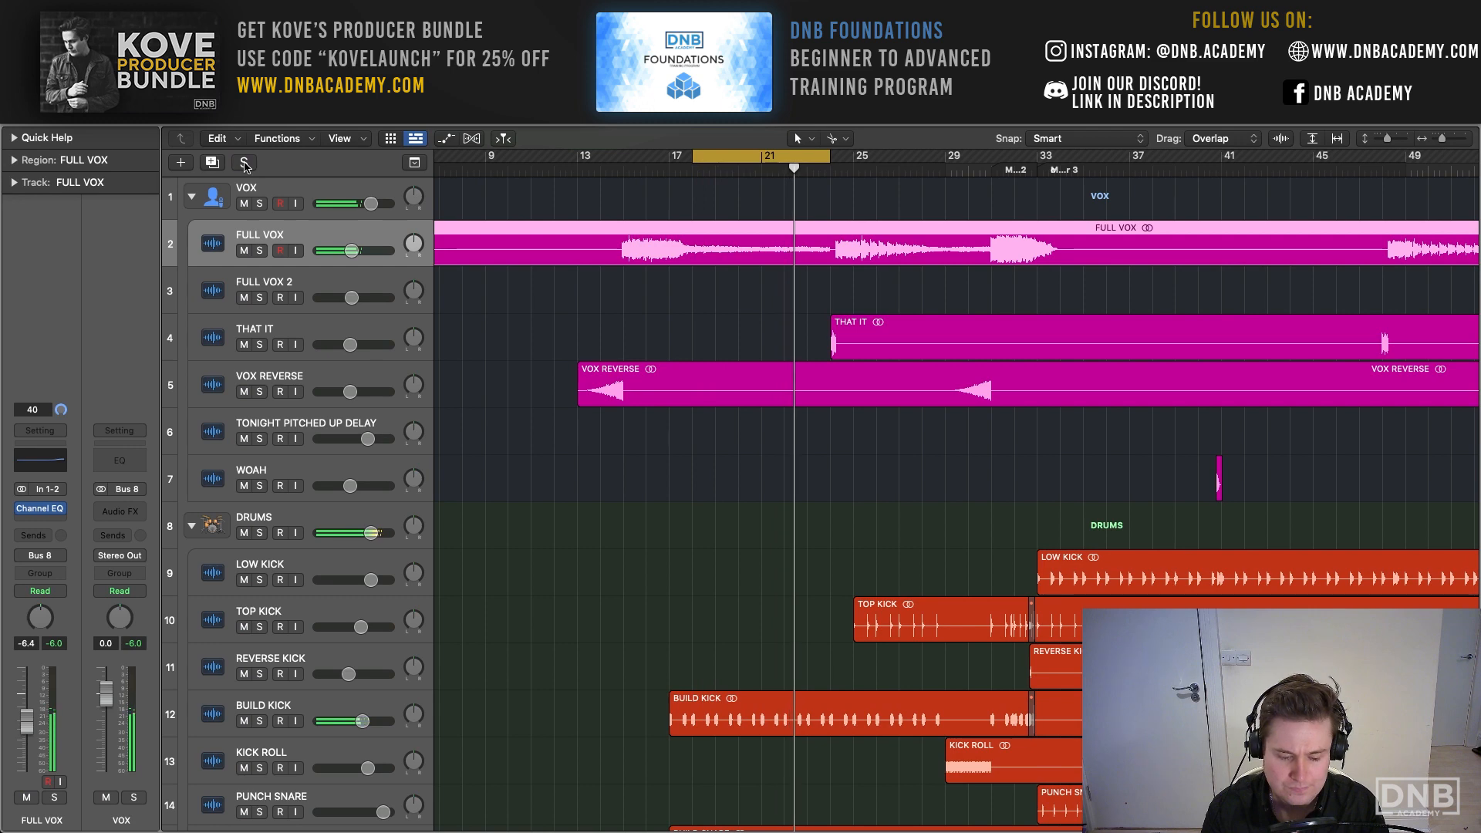
left_click(244, 162)
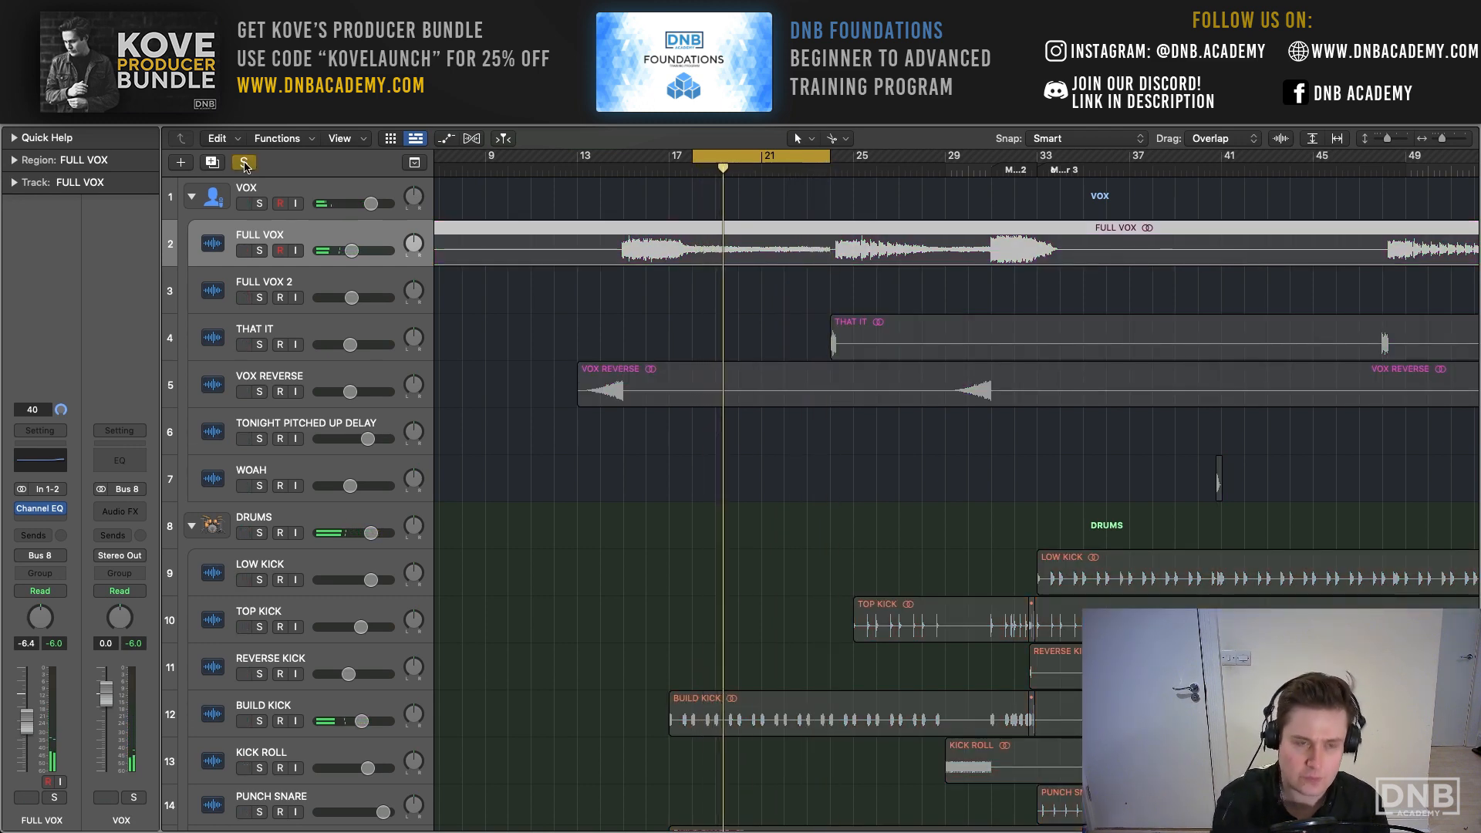
- Set the cycle range from bar 61 to bar 72, play it and clear the active solos to hear the full mix
left_click(245, 163)
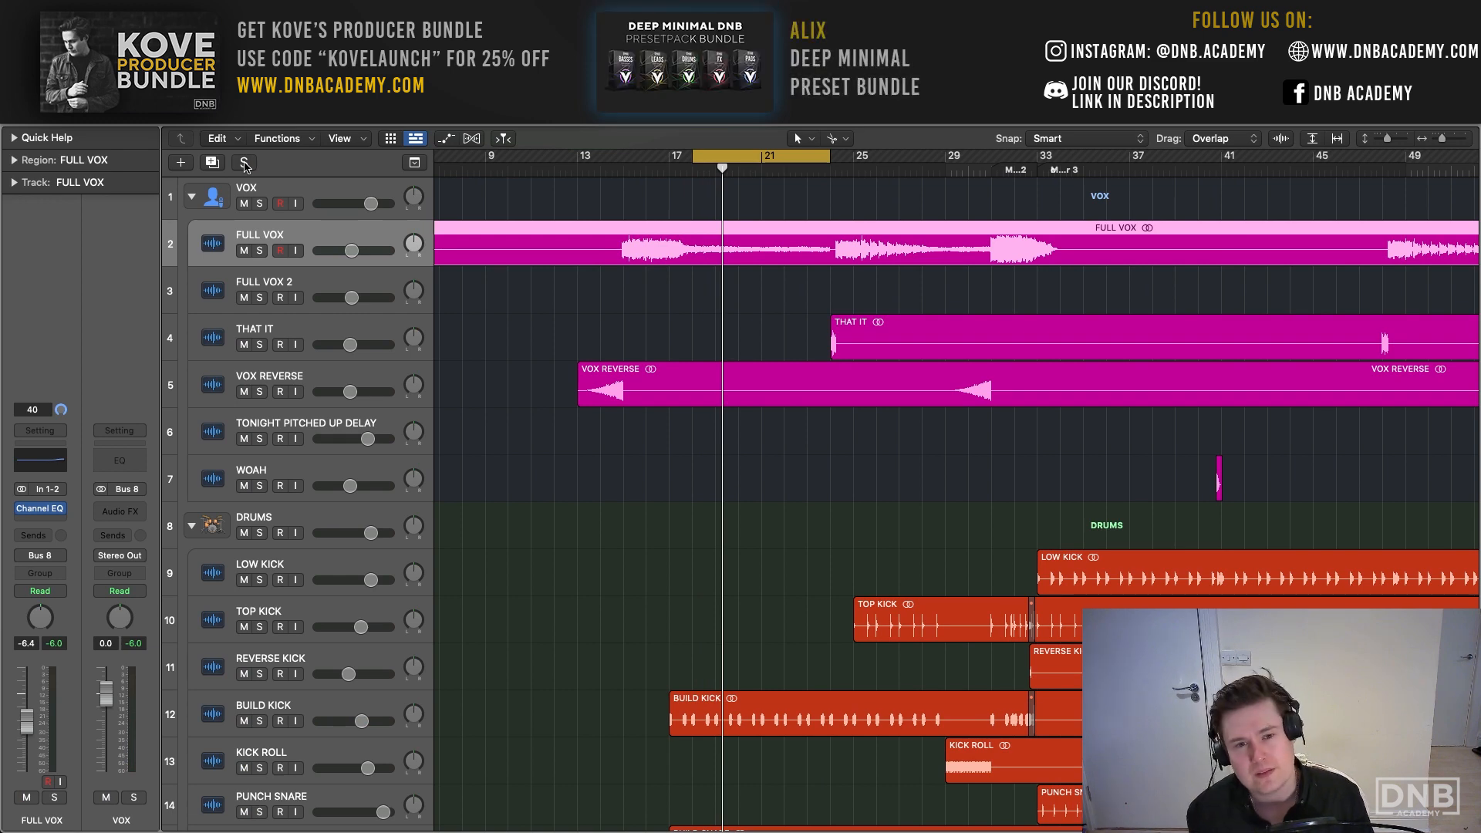
scroll(879, 168, "right", 10)
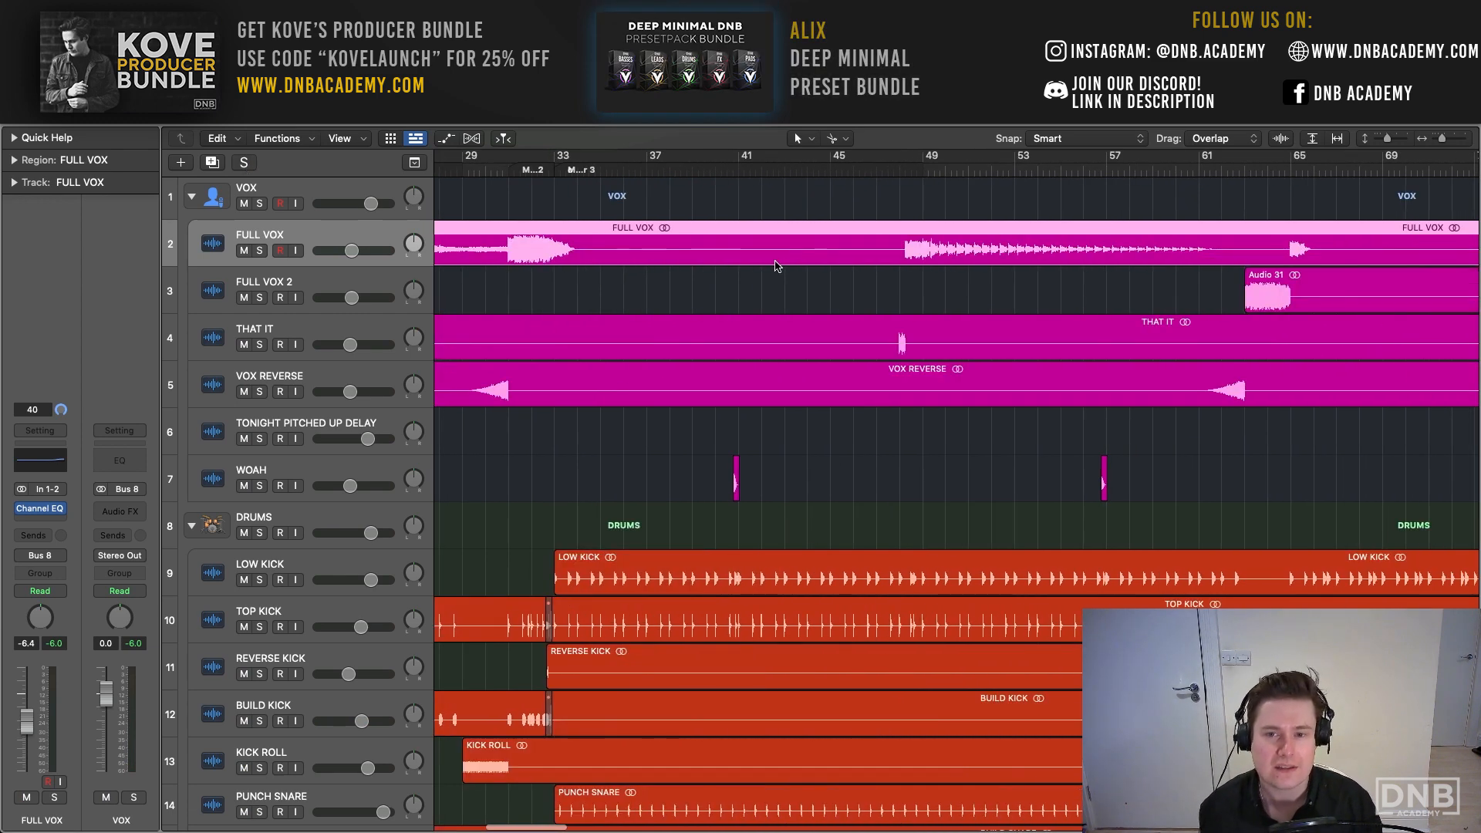
scroll(784, 201, "right", 4)
scroll(784, 201, "down", 5)
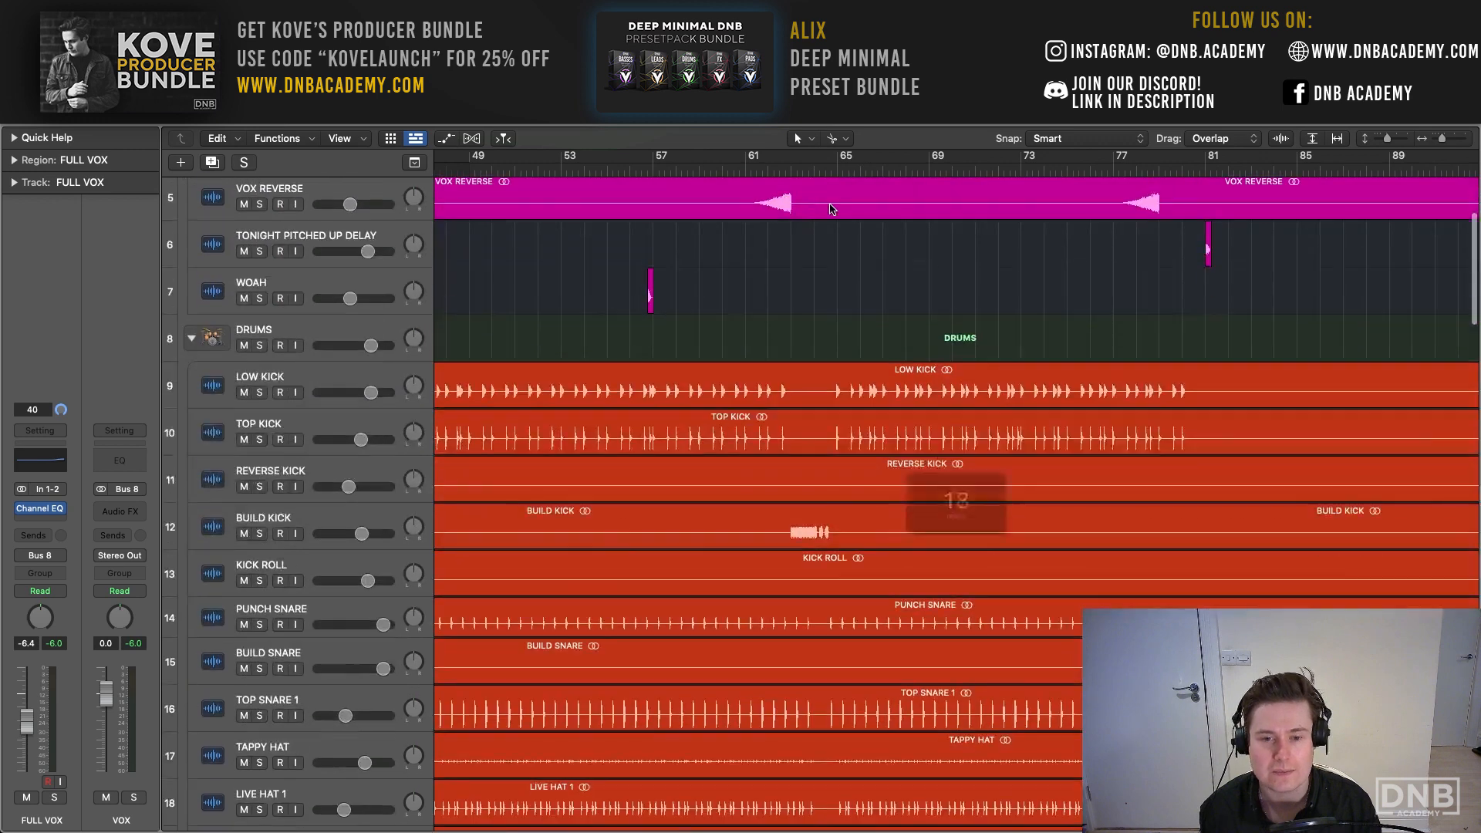
left_click_drag(750, 162, 1000, 163)
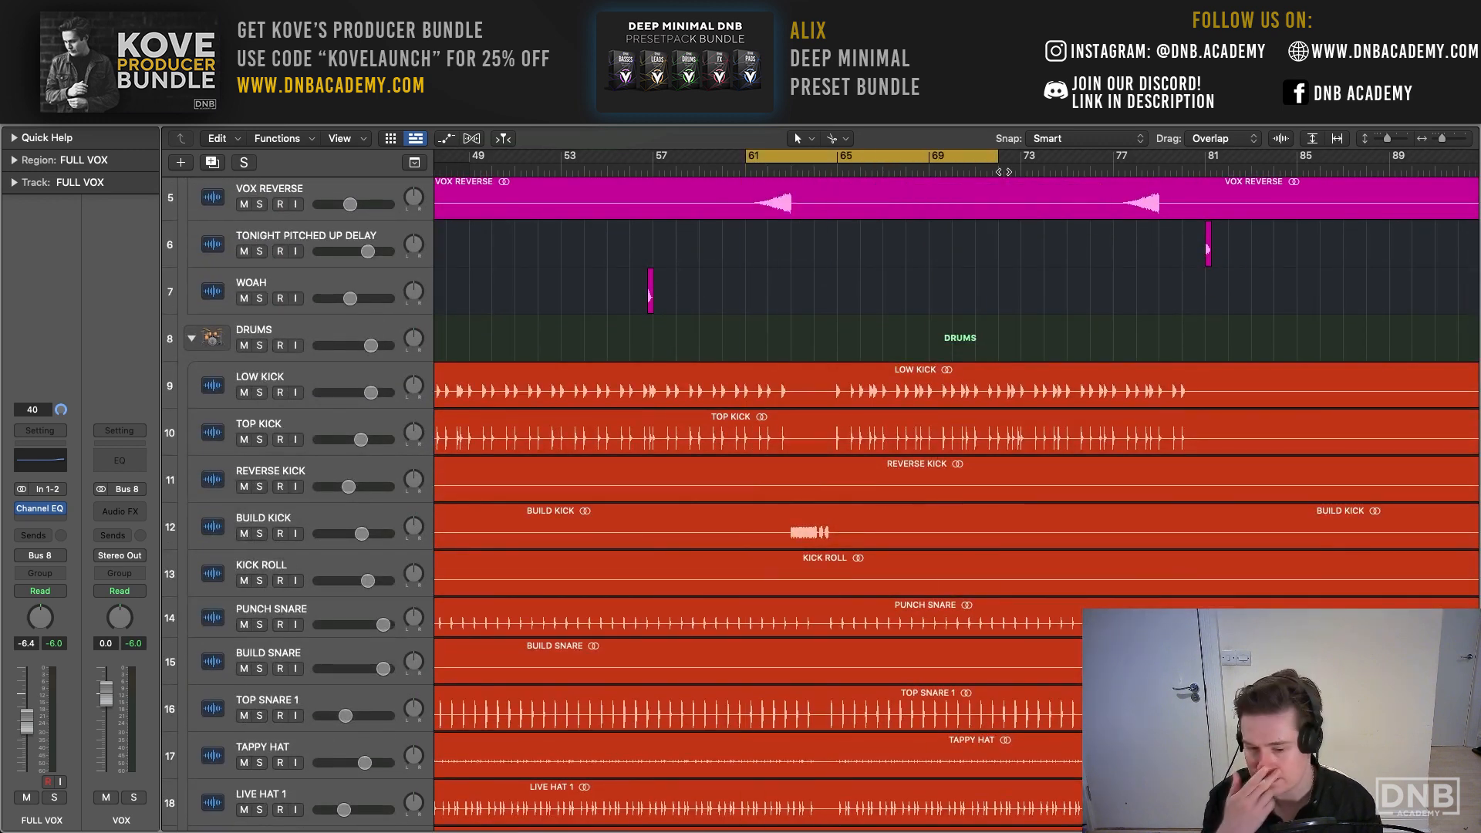
key("space")
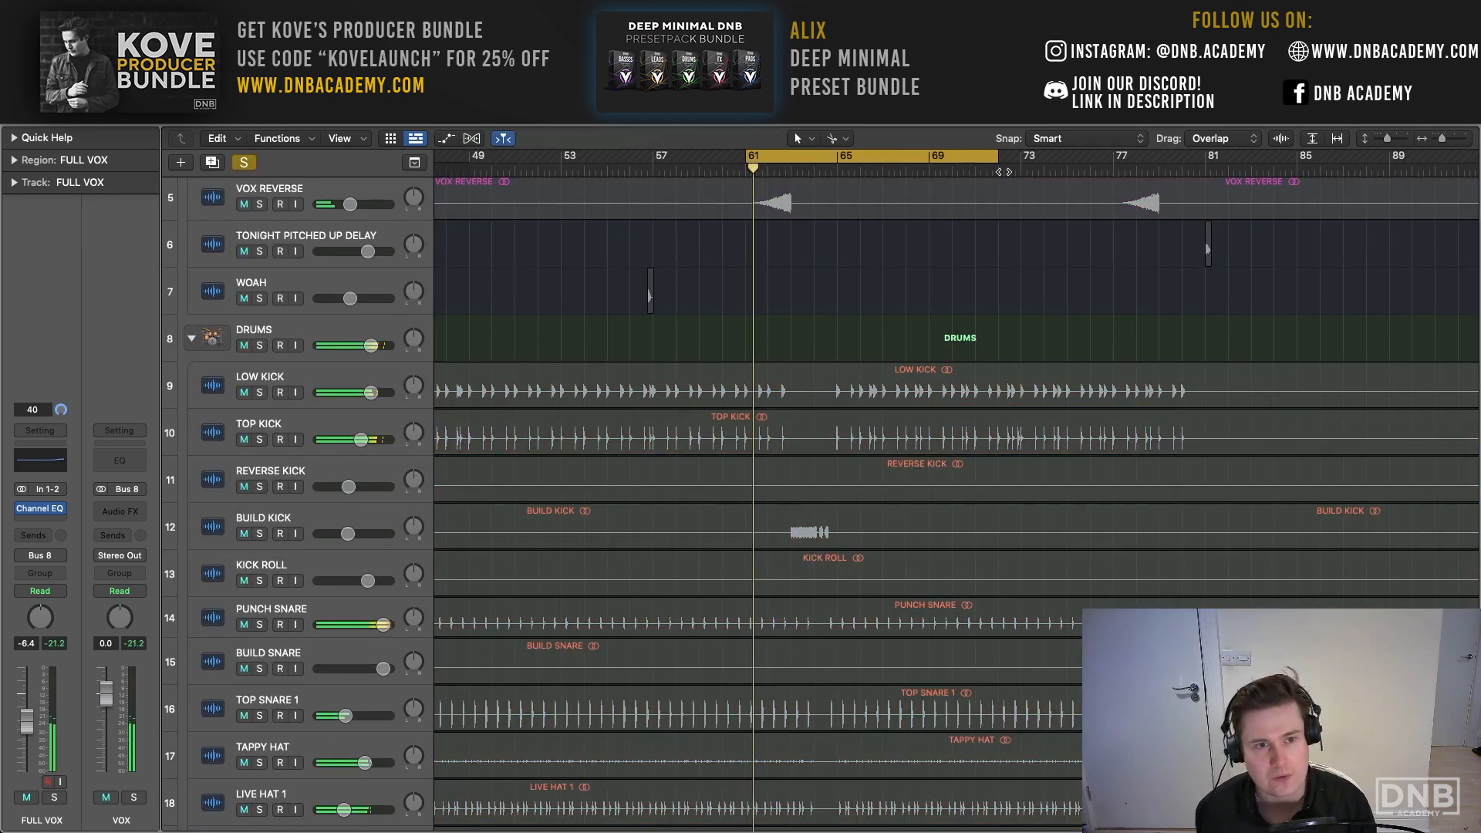
scroll(1003, 171, "down", 1)
left_click(254, 164)
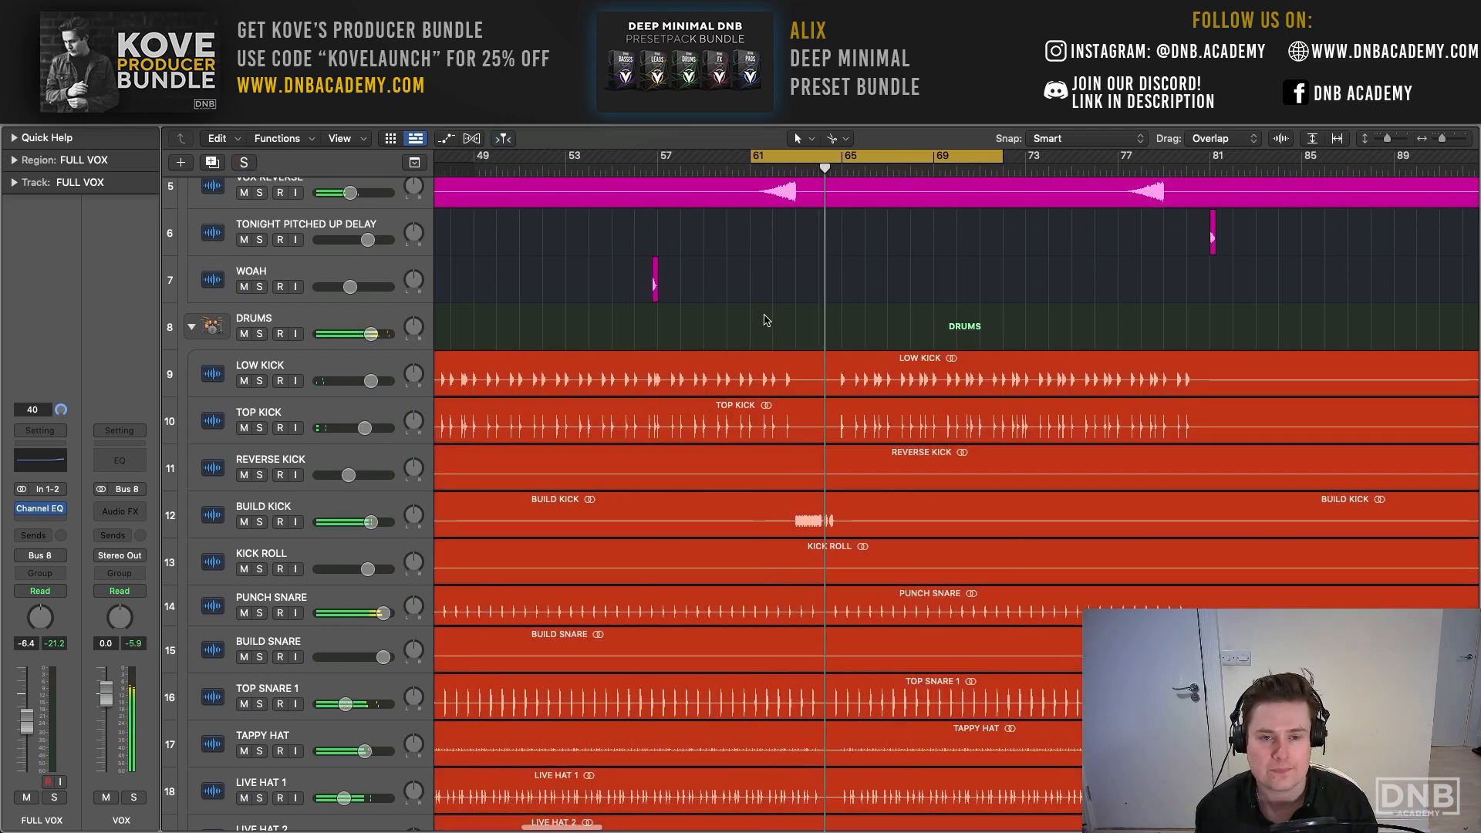
- Turn off the cycle and move playback to about bar 78, just before the second FULL VOX 2 phrase
scroll(768, 320, "up", 5)
scroll(771, 320, "right", 4)
key("c")
scroll(919, 272, "right", 1)
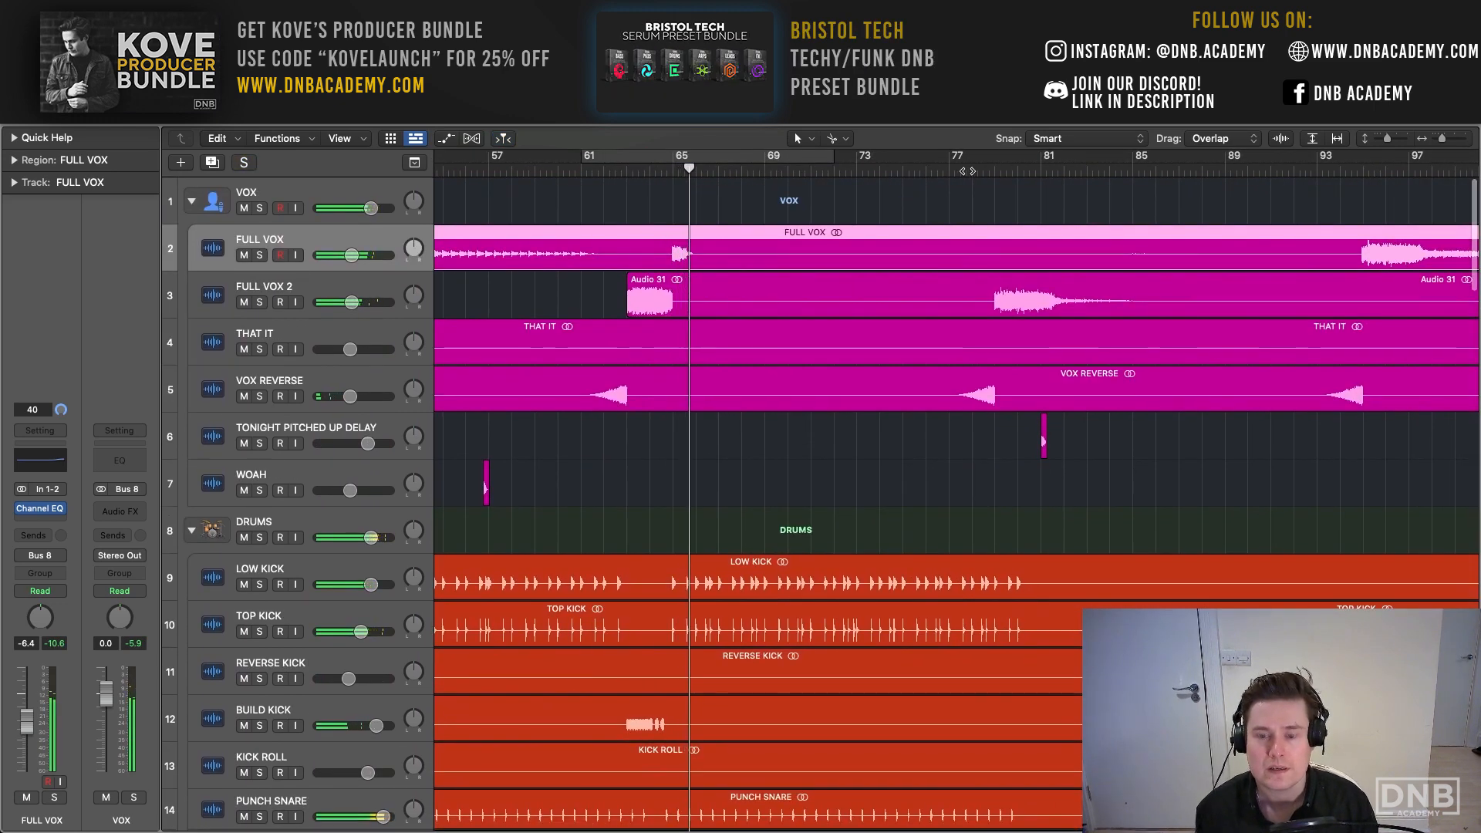
left_click(970, 171)
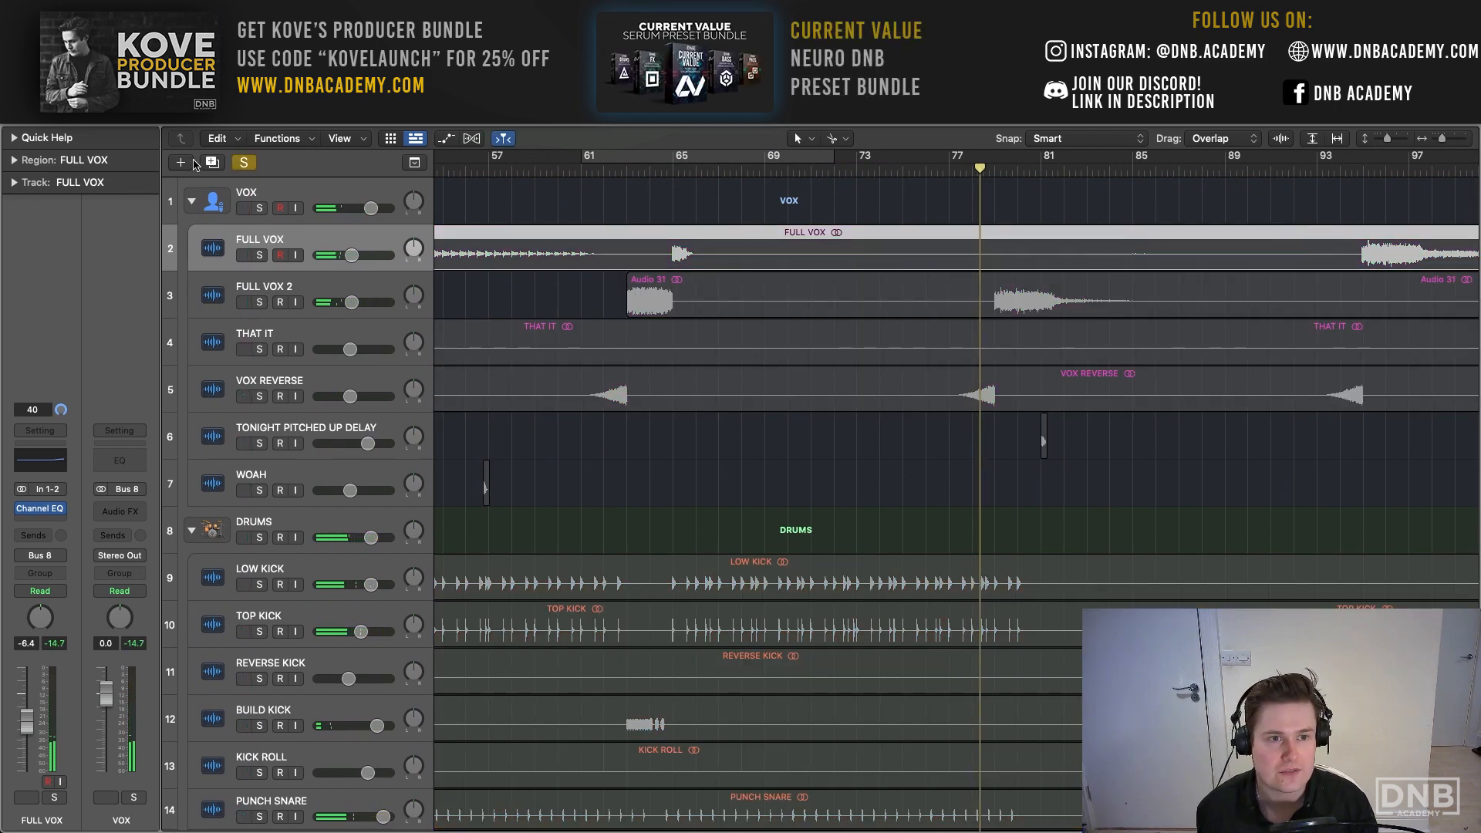
- Toggle the project's solos during playback and clear the remaining solo on the RAVE NOISE track
left_click(244, 162)
left_click(244, 162)
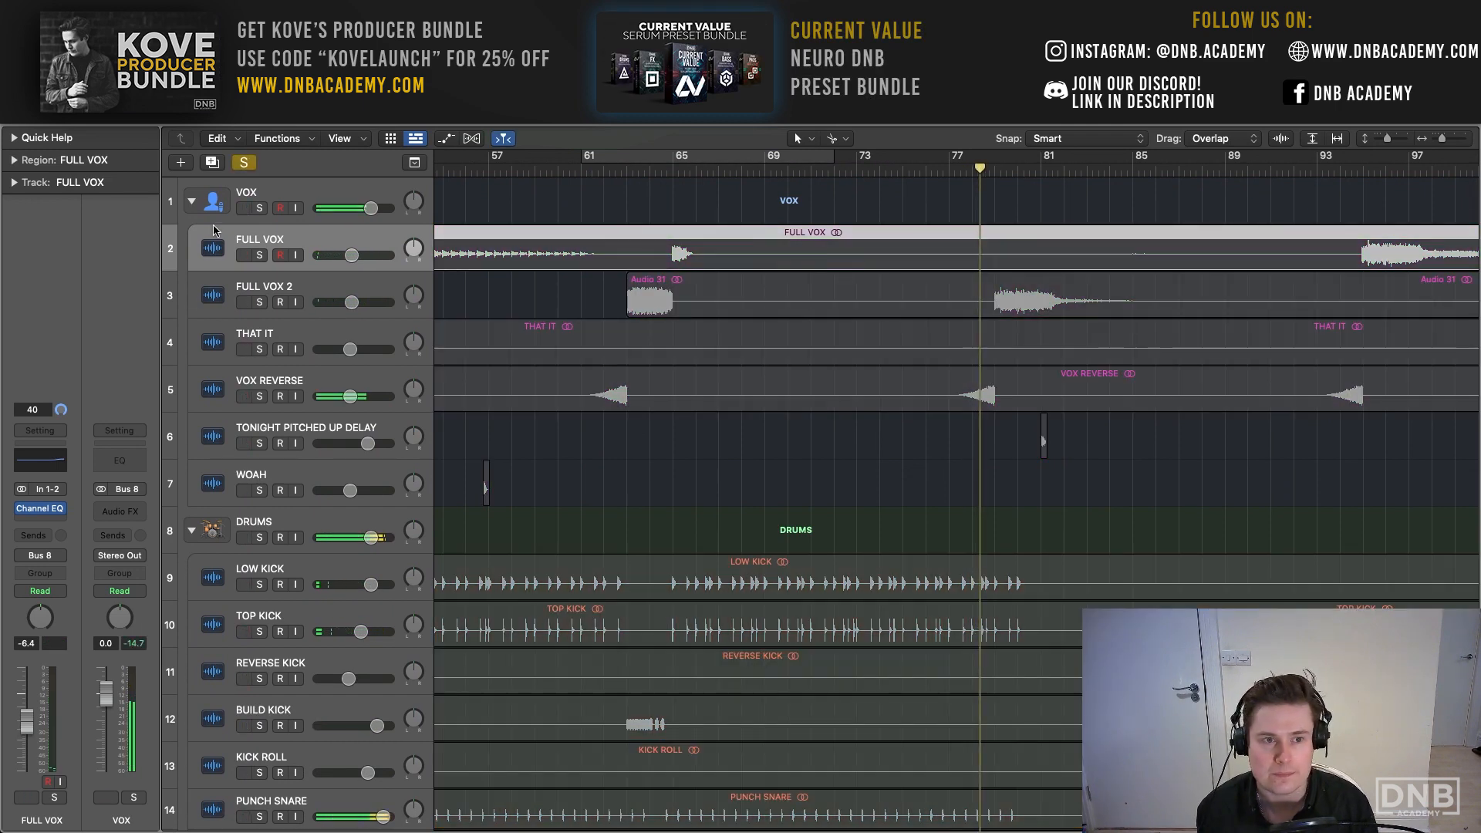
left_click(241, 163)
scroll(412, 429, "down", 20)
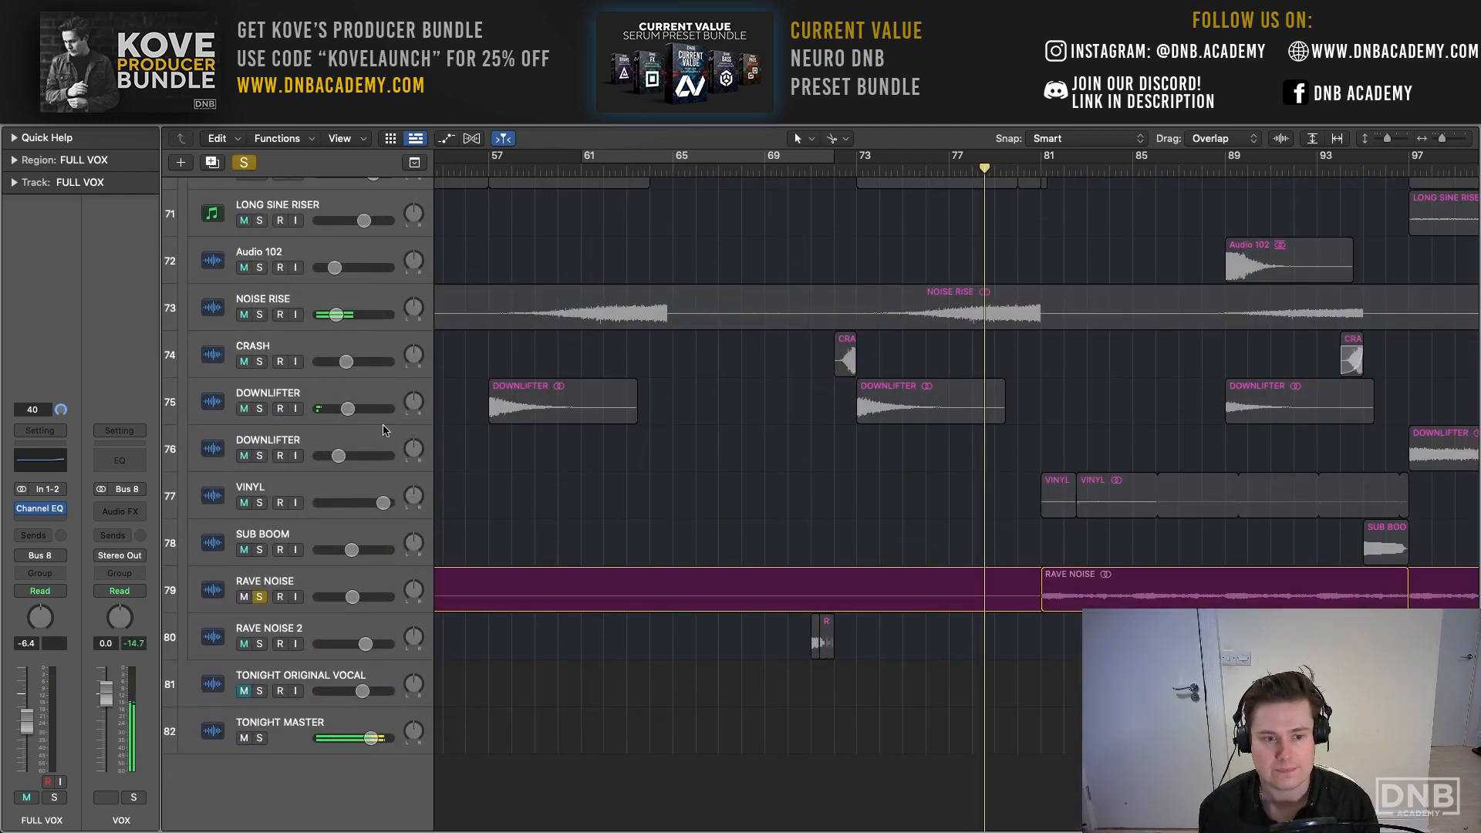
key("ctrl+s")
- Play the full mix from about bar 47, just before the THAT IT and FULL VOX phrases
scroll(741, 409, "up", 20)
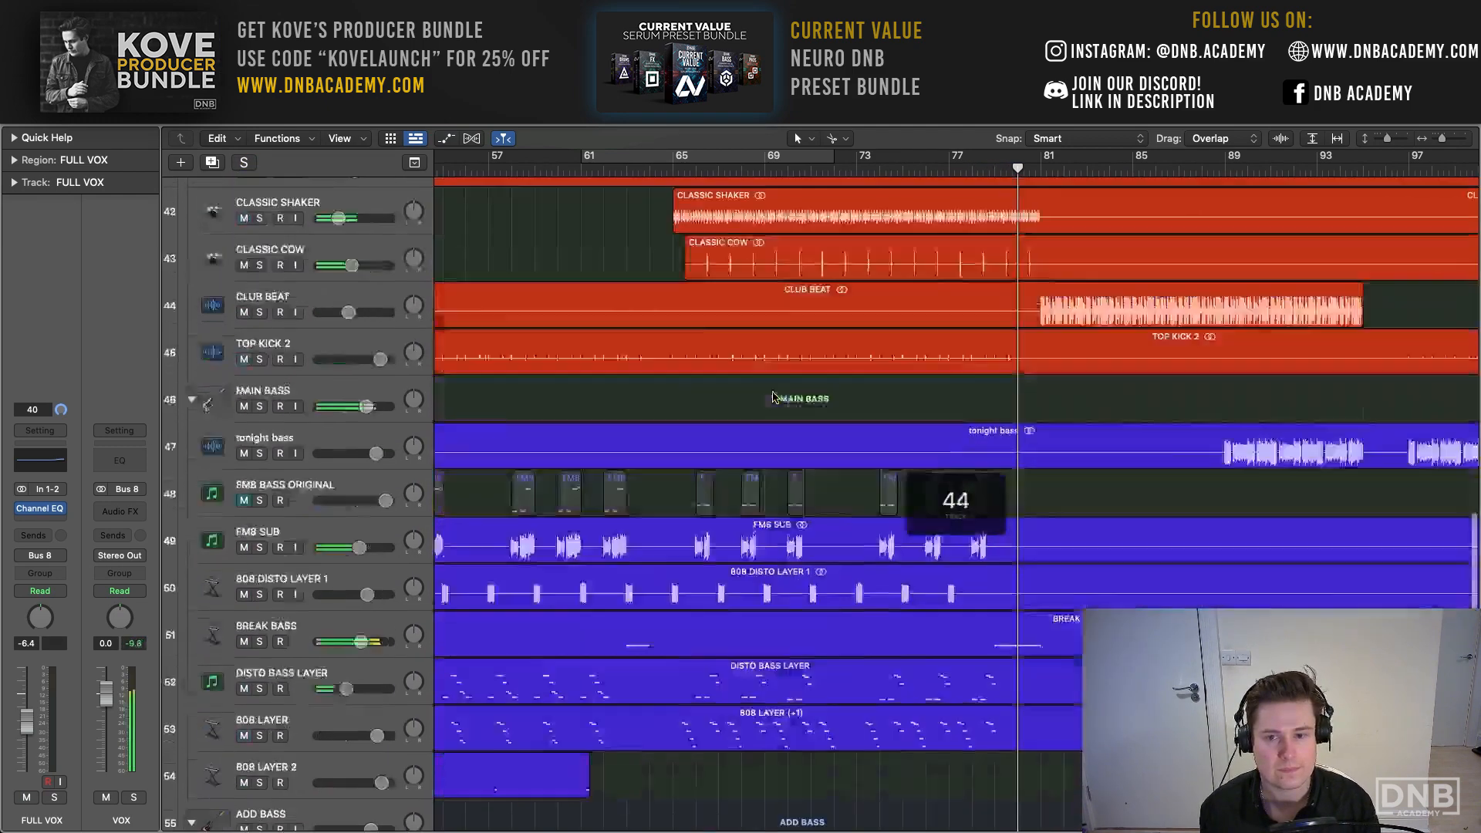
scroll(776, 397, "right", 5)
scroll(771, 189, "left", 7)
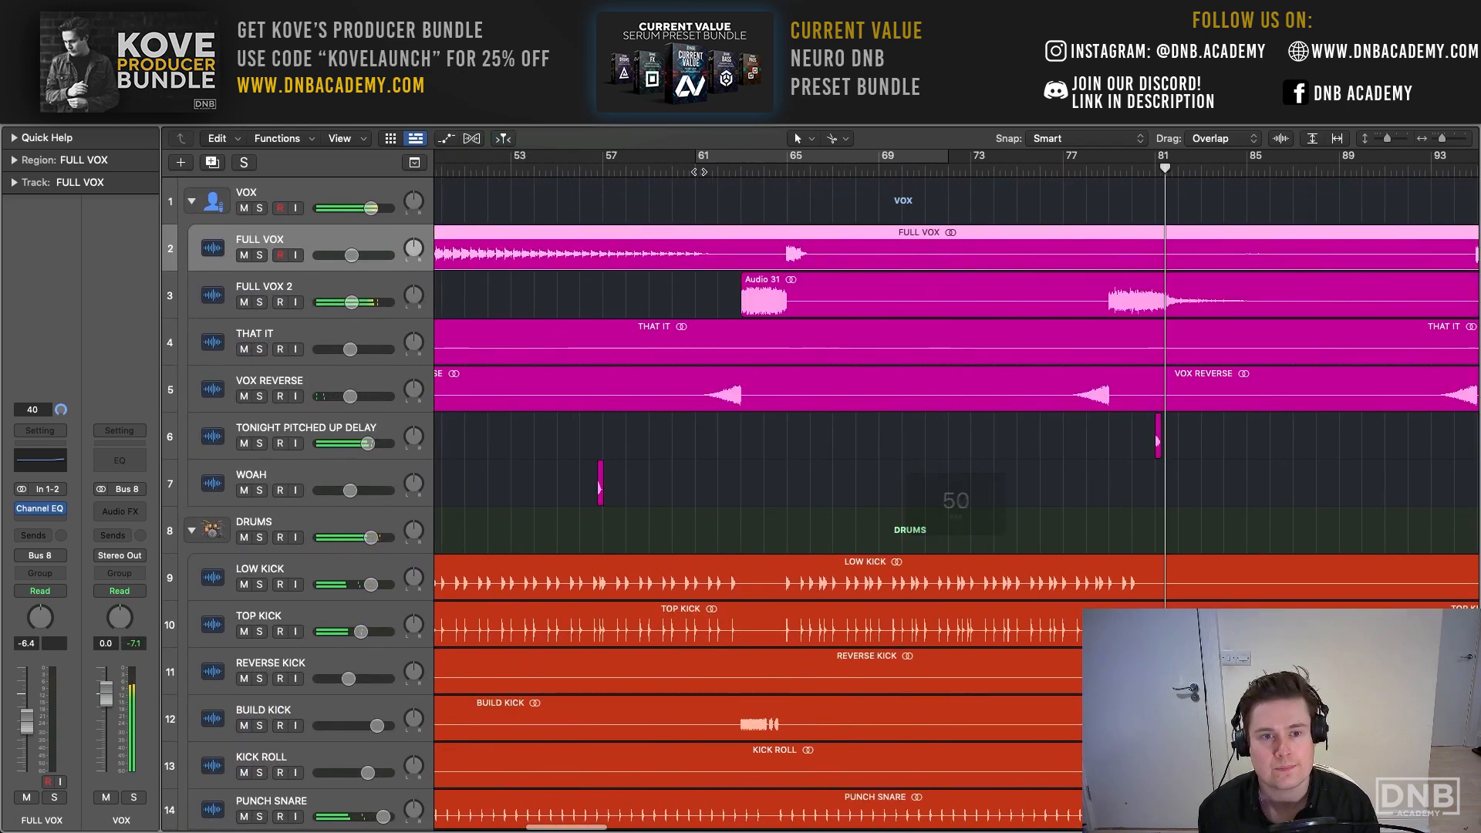
scroll(808, 176, "right", 2)
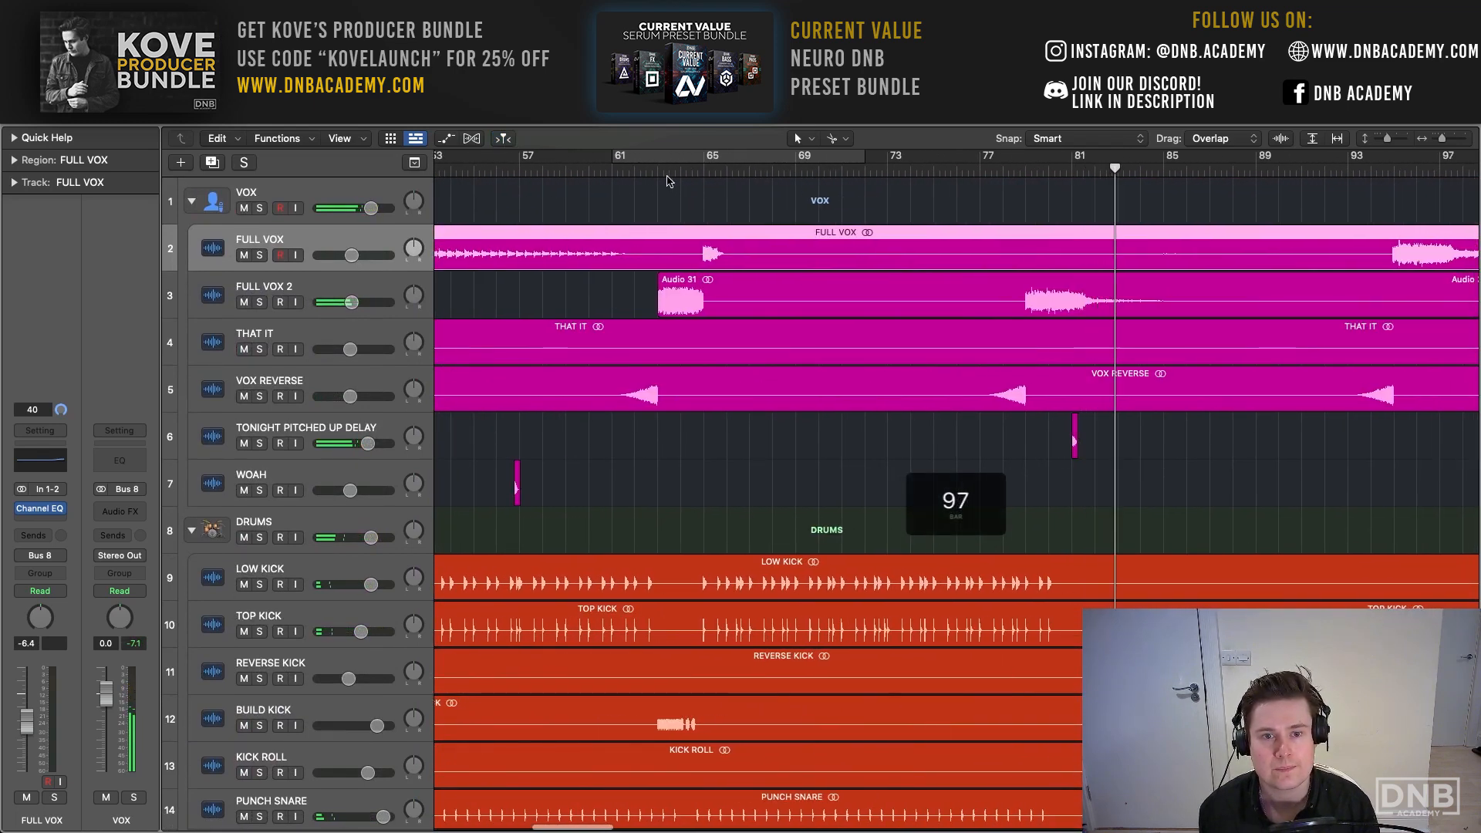
scroll(668, 181, "left", 4)
left_click(556, 174)
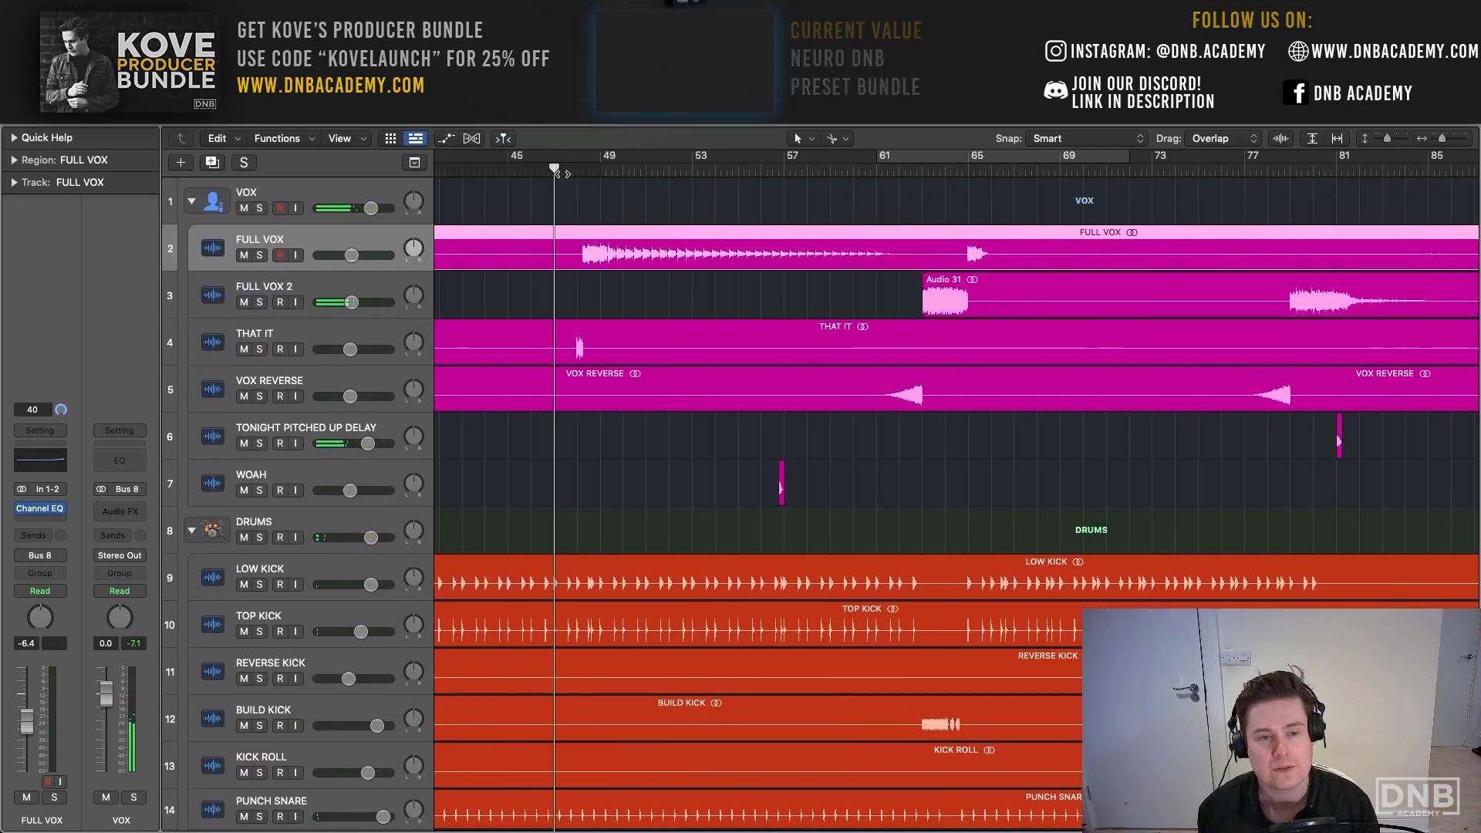
key("space")
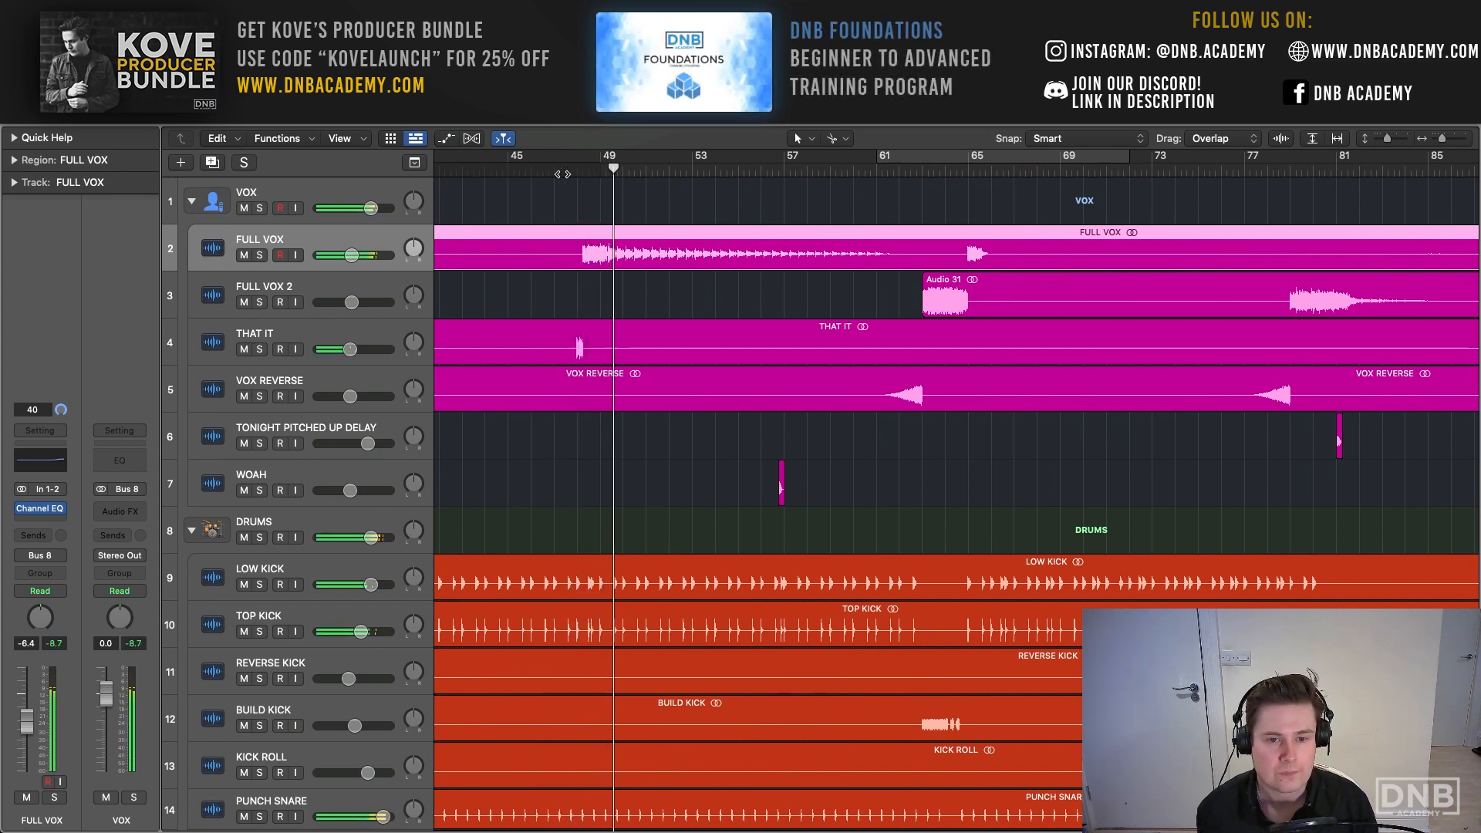
- Follow the drum tracks from the kicks down to the rides and breaks while the section after bar 49 plays
scroll(637, 251, "down", 5)
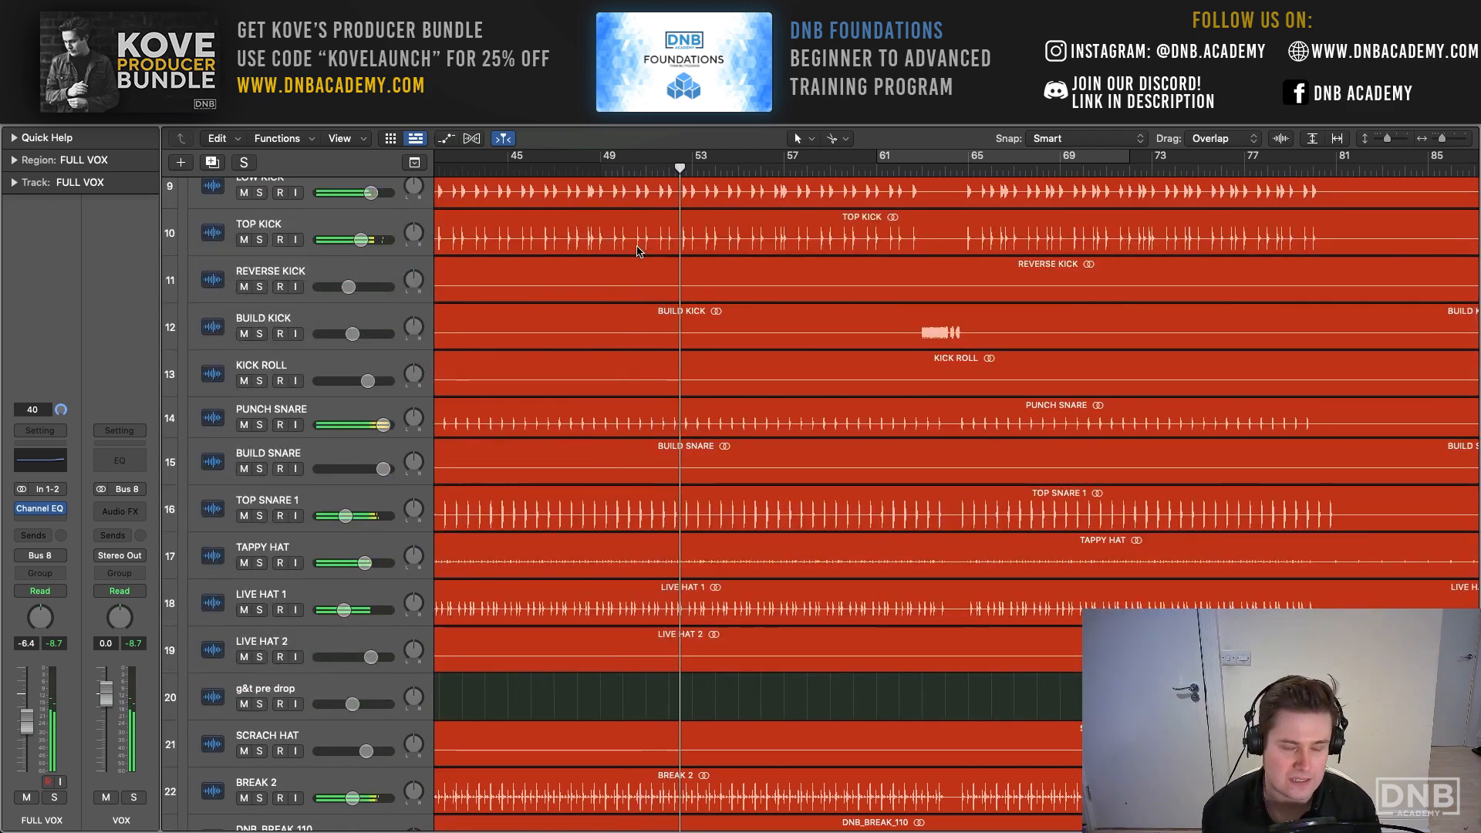
scroll(637, 251, "down", 7)
scroll(637, 250, "down", 3)
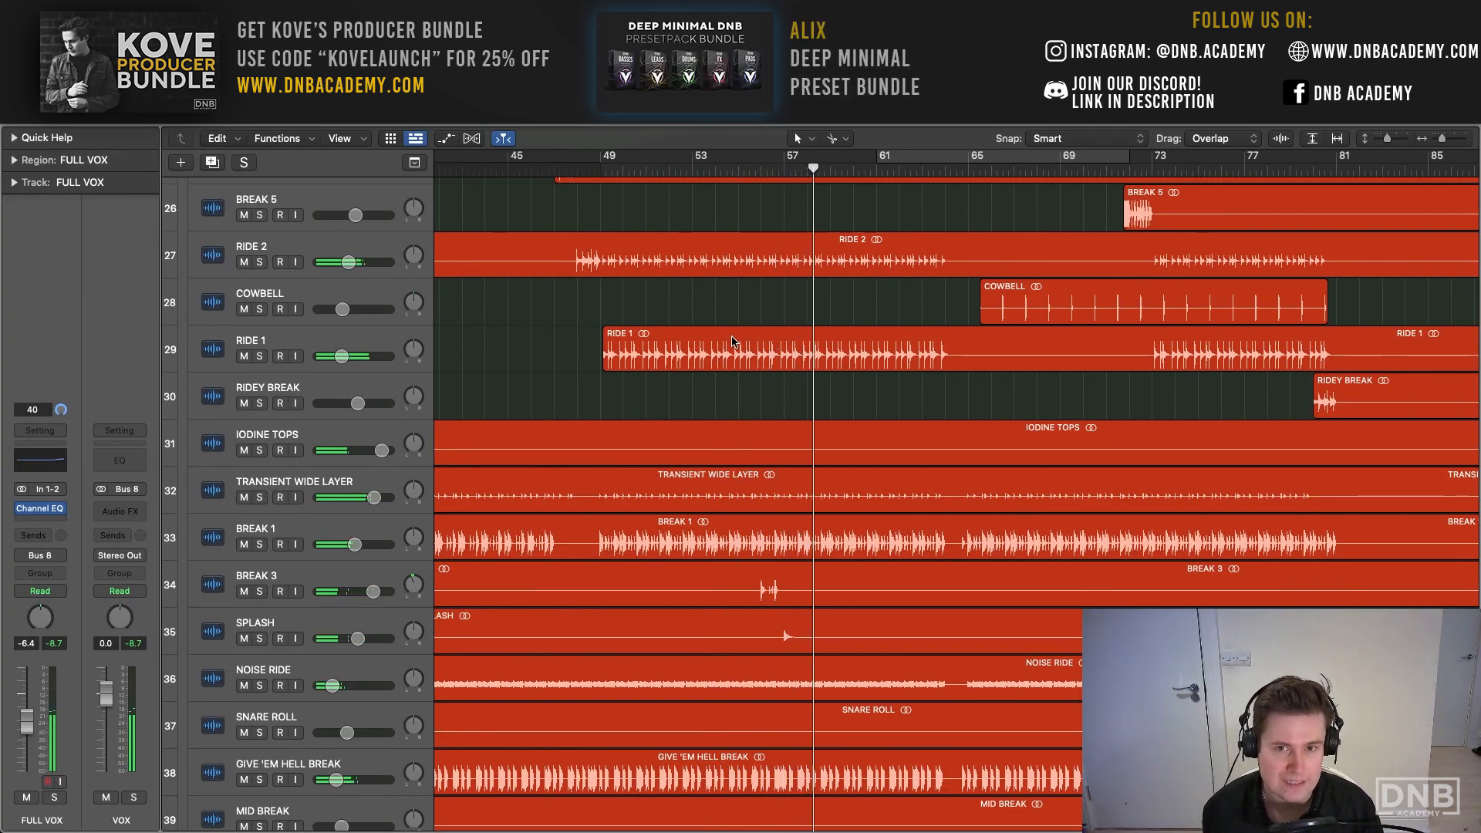
scroll(732, 341, "down", 1)
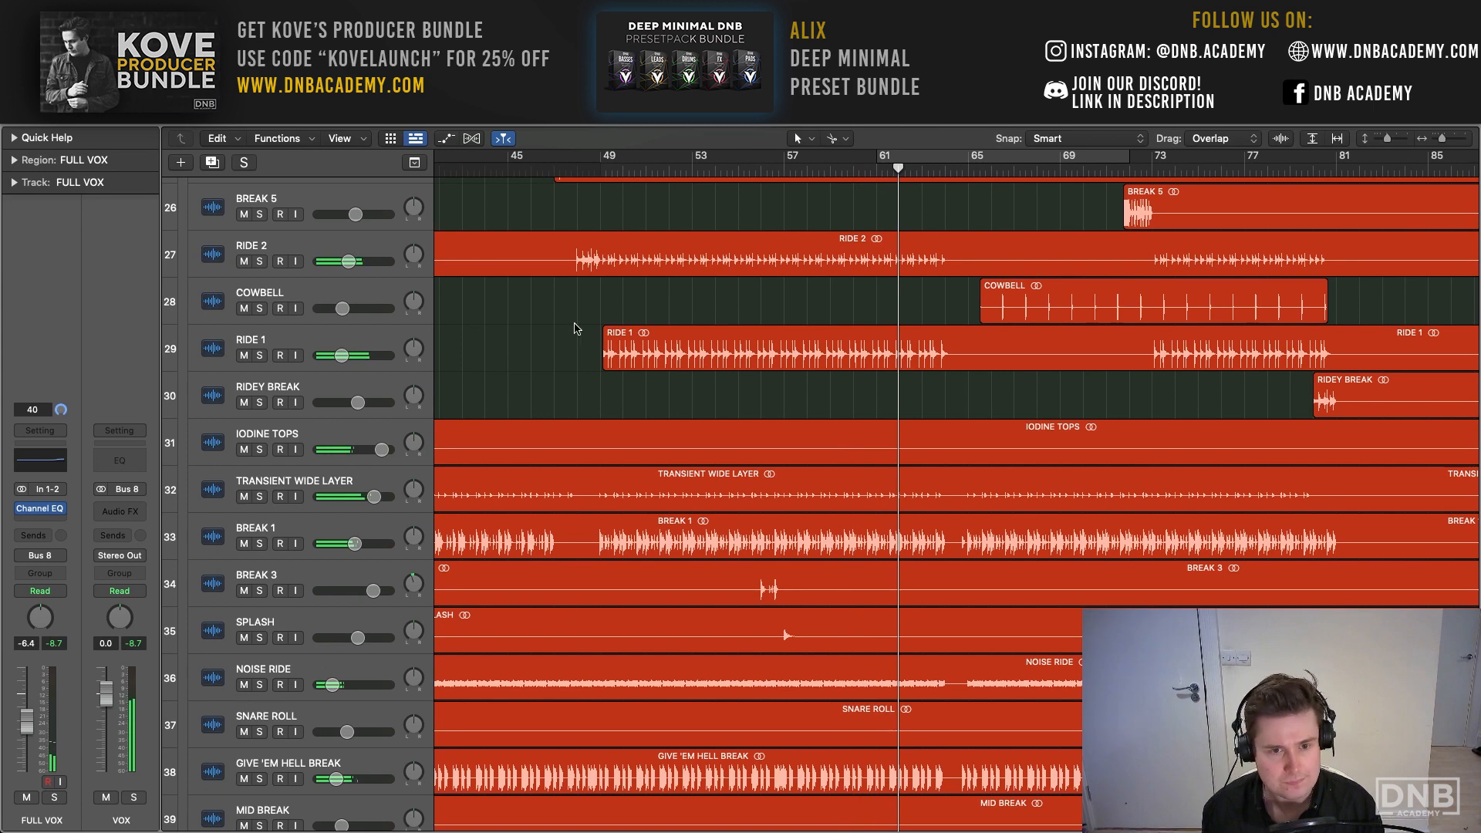
- Return to the intro section of the arrangement and solo the VOX stack
key("shift+comma")
key("shift+comma")
key("shift+comma")
key("shift+comma")
key("shift+comma")
key("shift+comma")
key("shift+comma")
key("shift+comma")
scroll(584, 307, "up", 20)
key("shift+period")
key("shift+period")
key("shift+period")
key("shift+period")
key("shift+period")
key("shift+period")
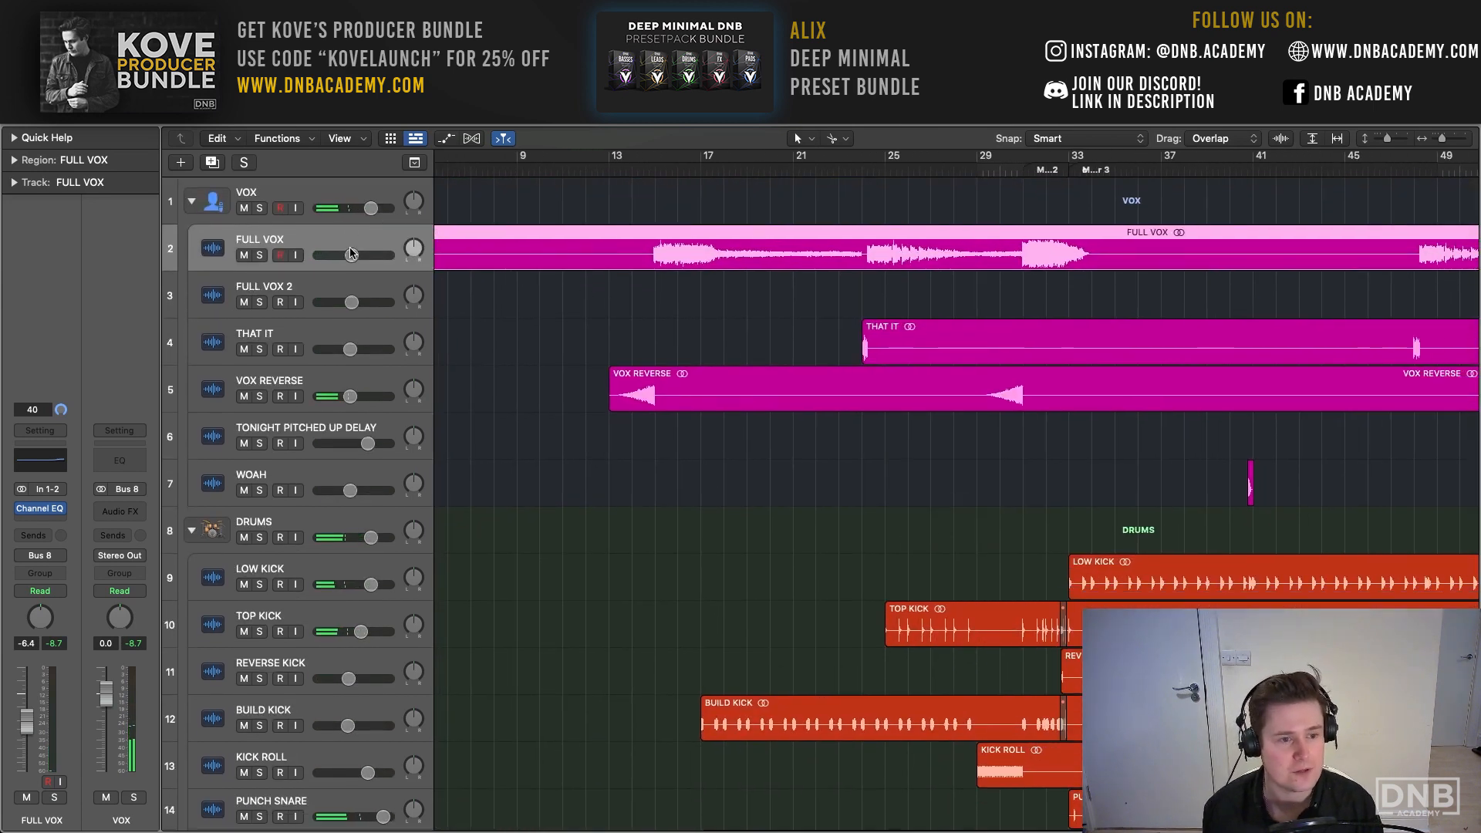
left_click(319, 194)
key("s")
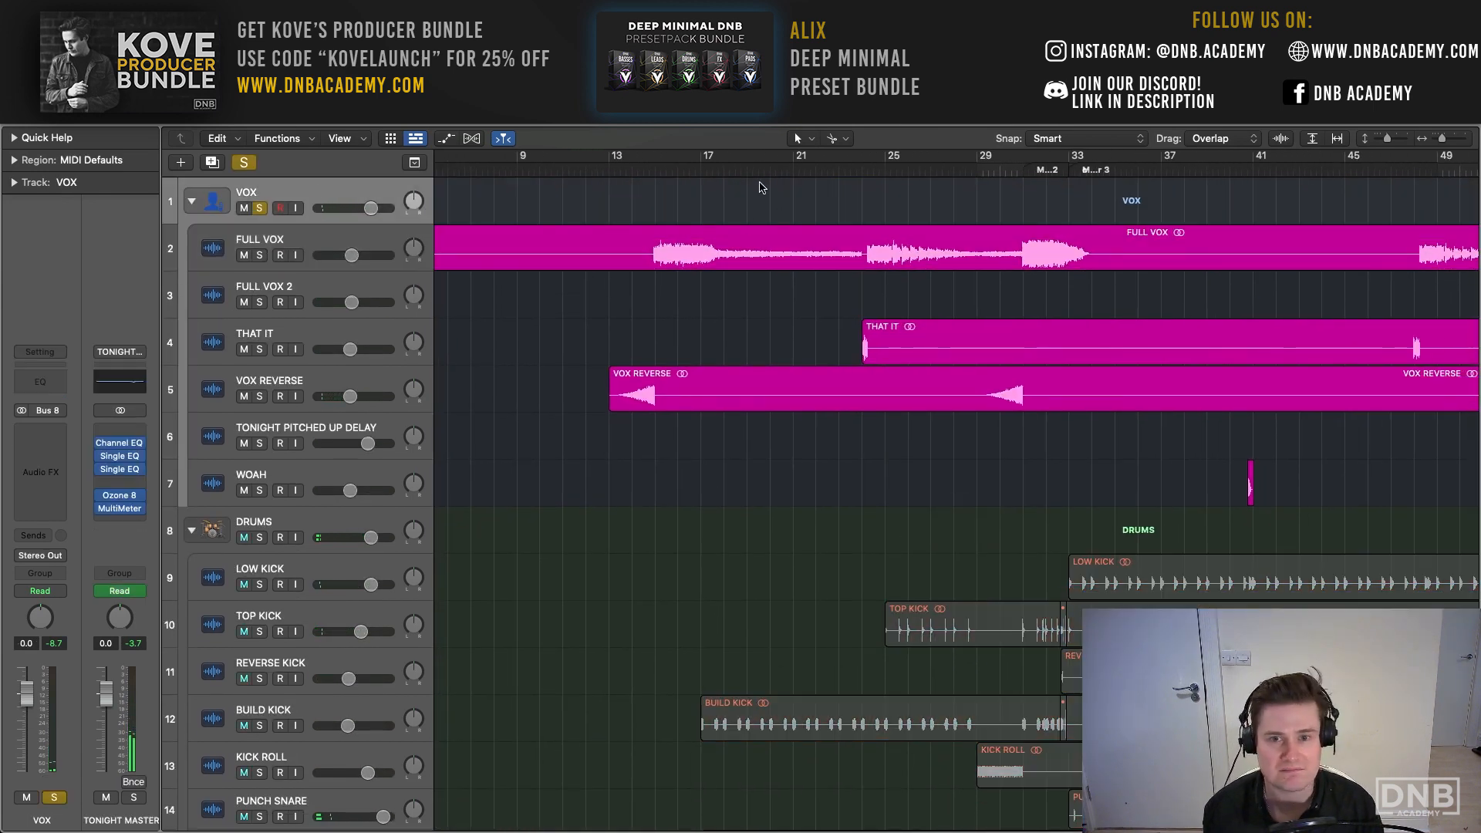
- Clear the VOX solo and play the build-up while examining its drum, bass and FX tracks
left_click(243, 164)
key("space")
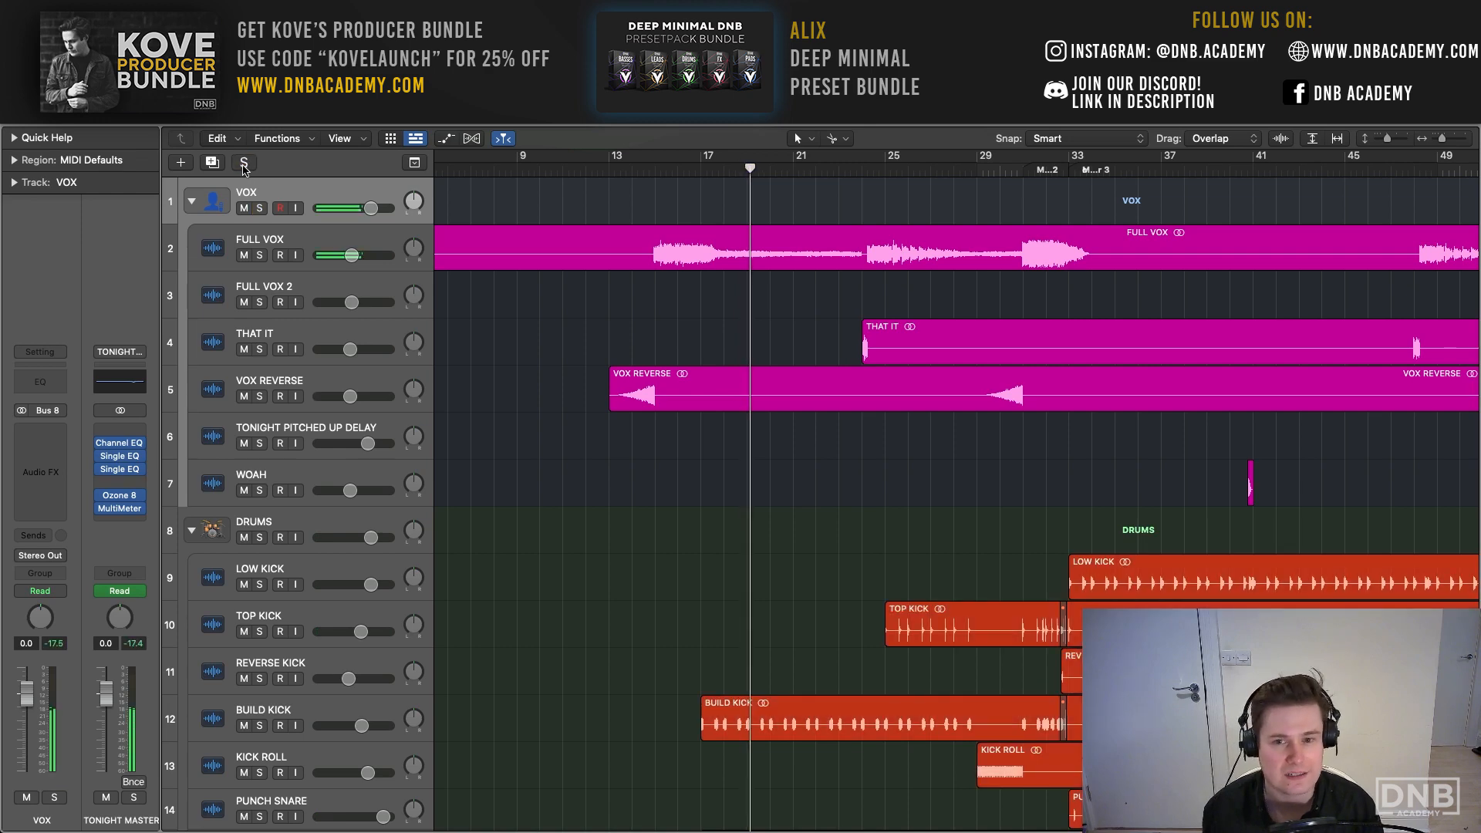
scroll(611, 241, "right", 3)
scroll(611, 241, "right", 1)
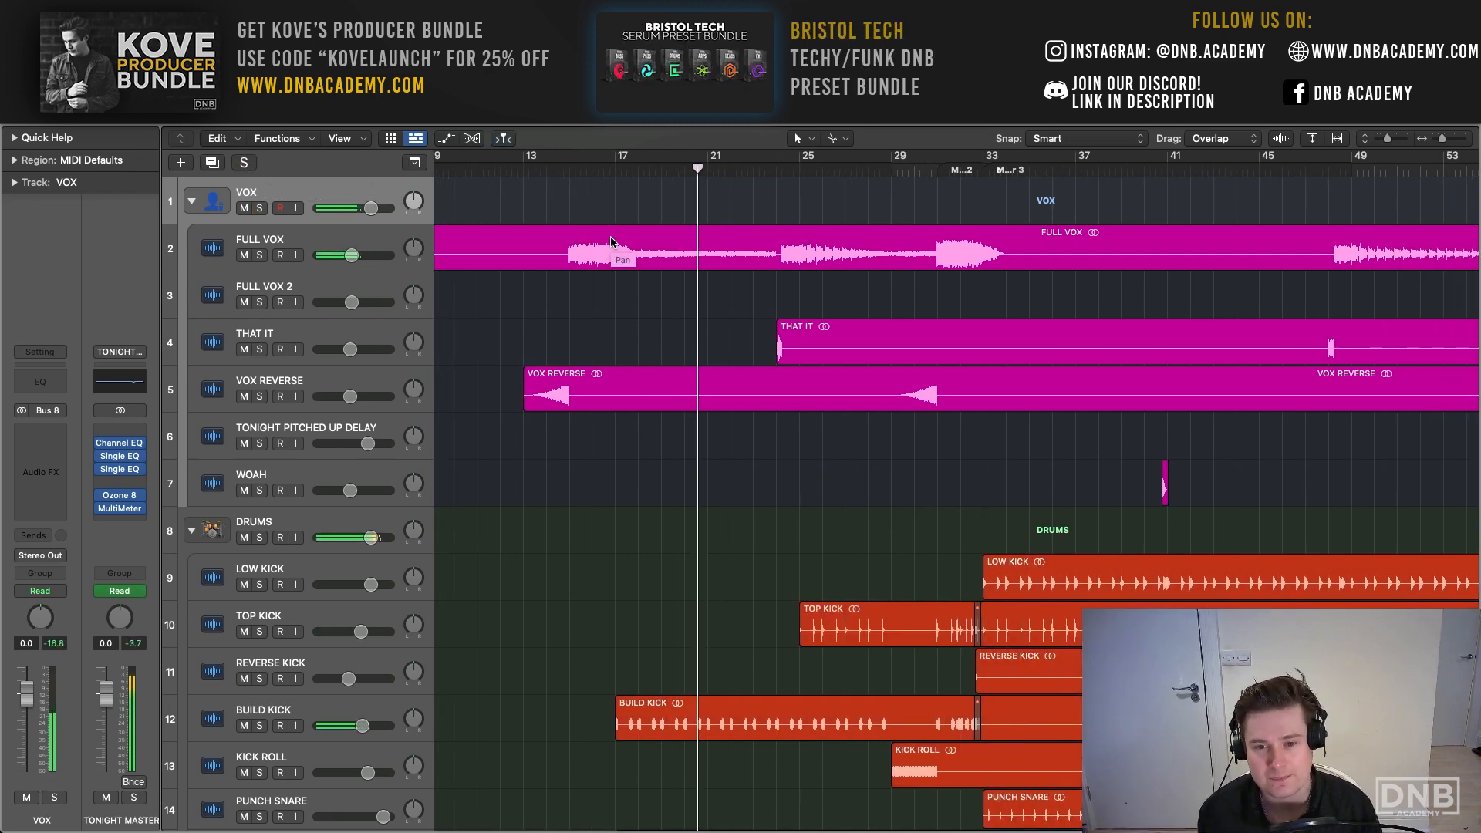
scroll(647, 396, "down", 10)
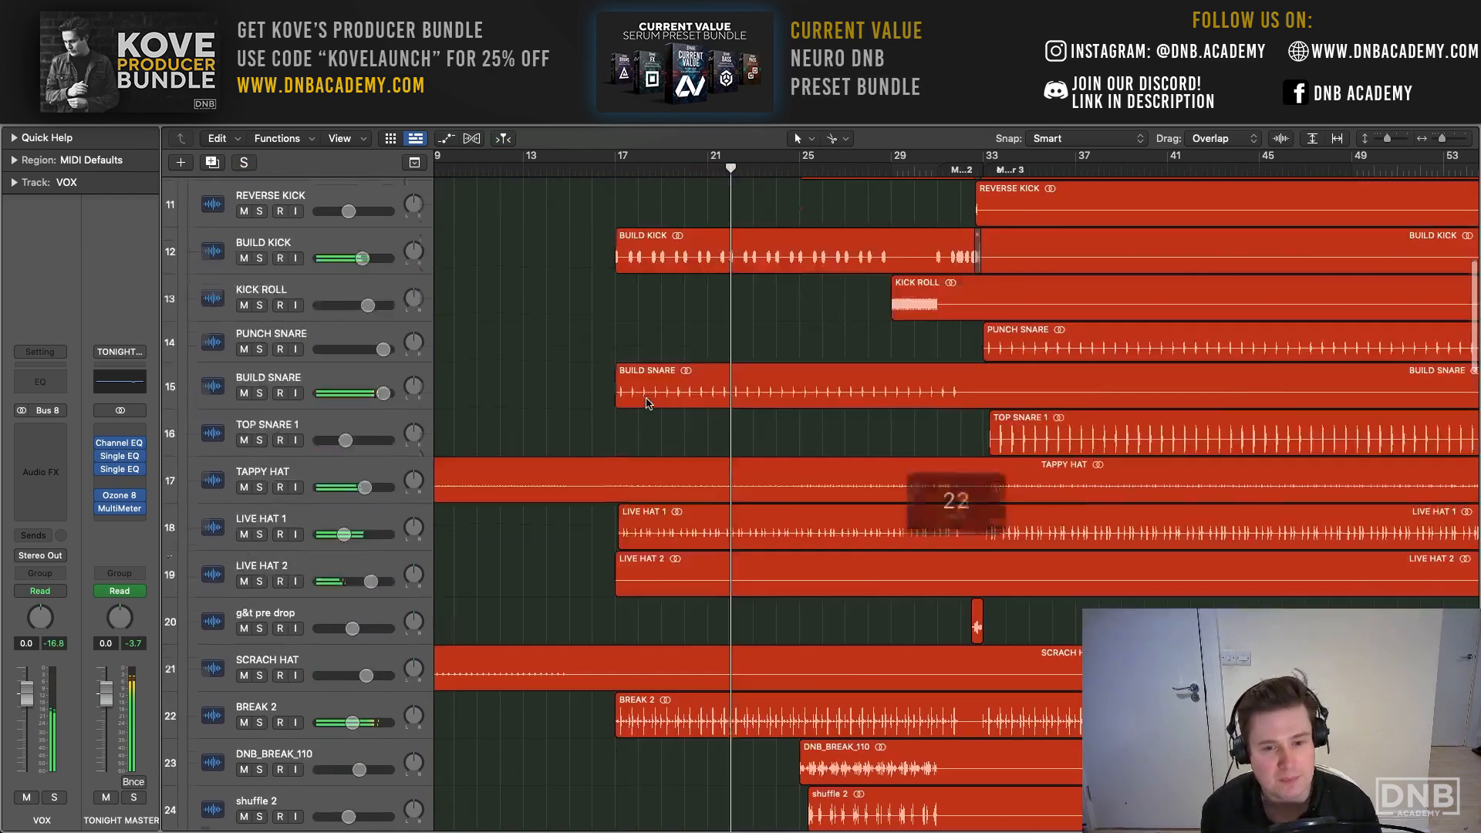
scroll(646, 396, "down", 8)
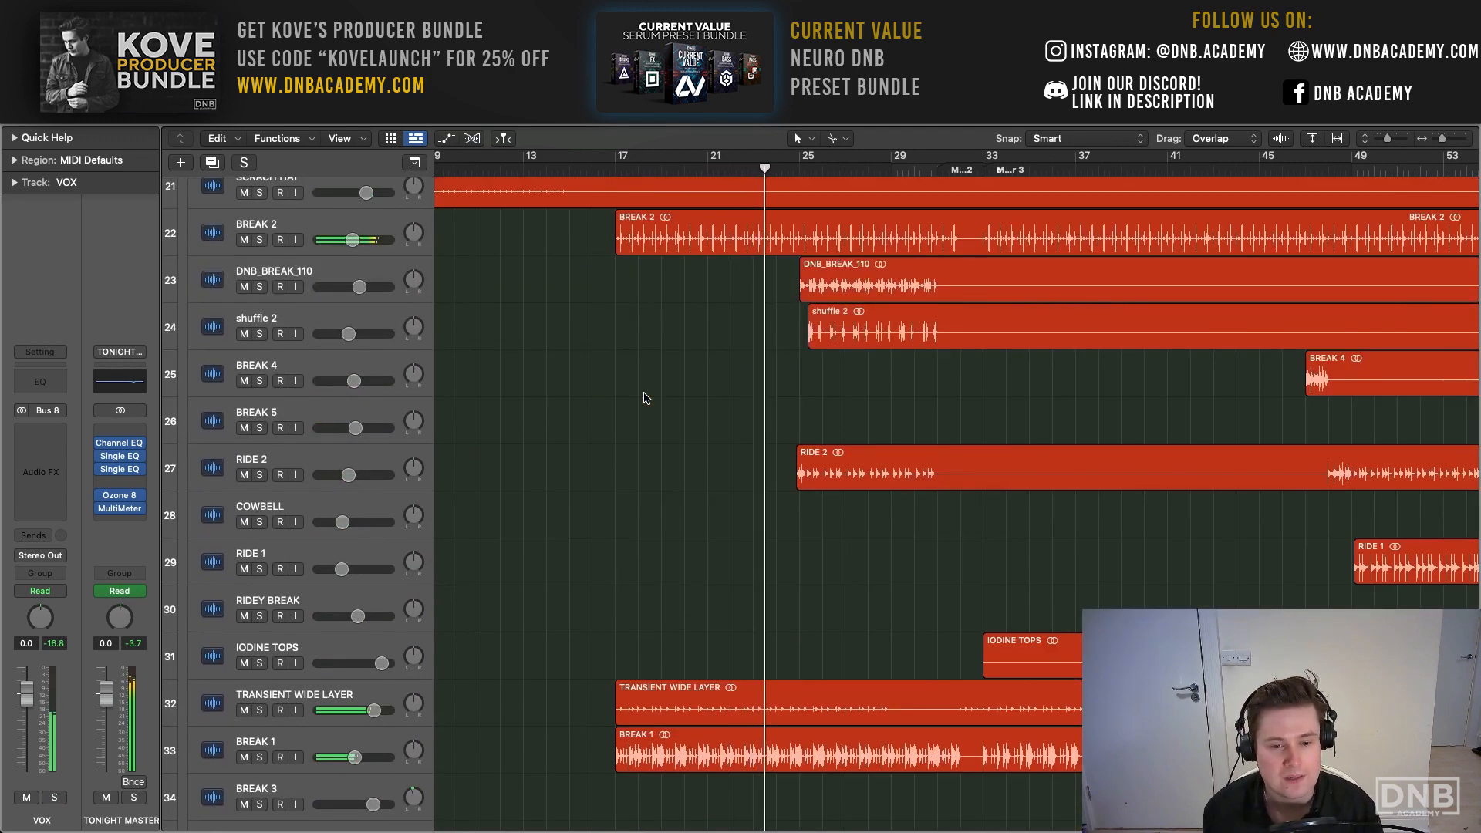
scroll(646, 398, "down", 3)
scroll(640, 400, "down", 5)
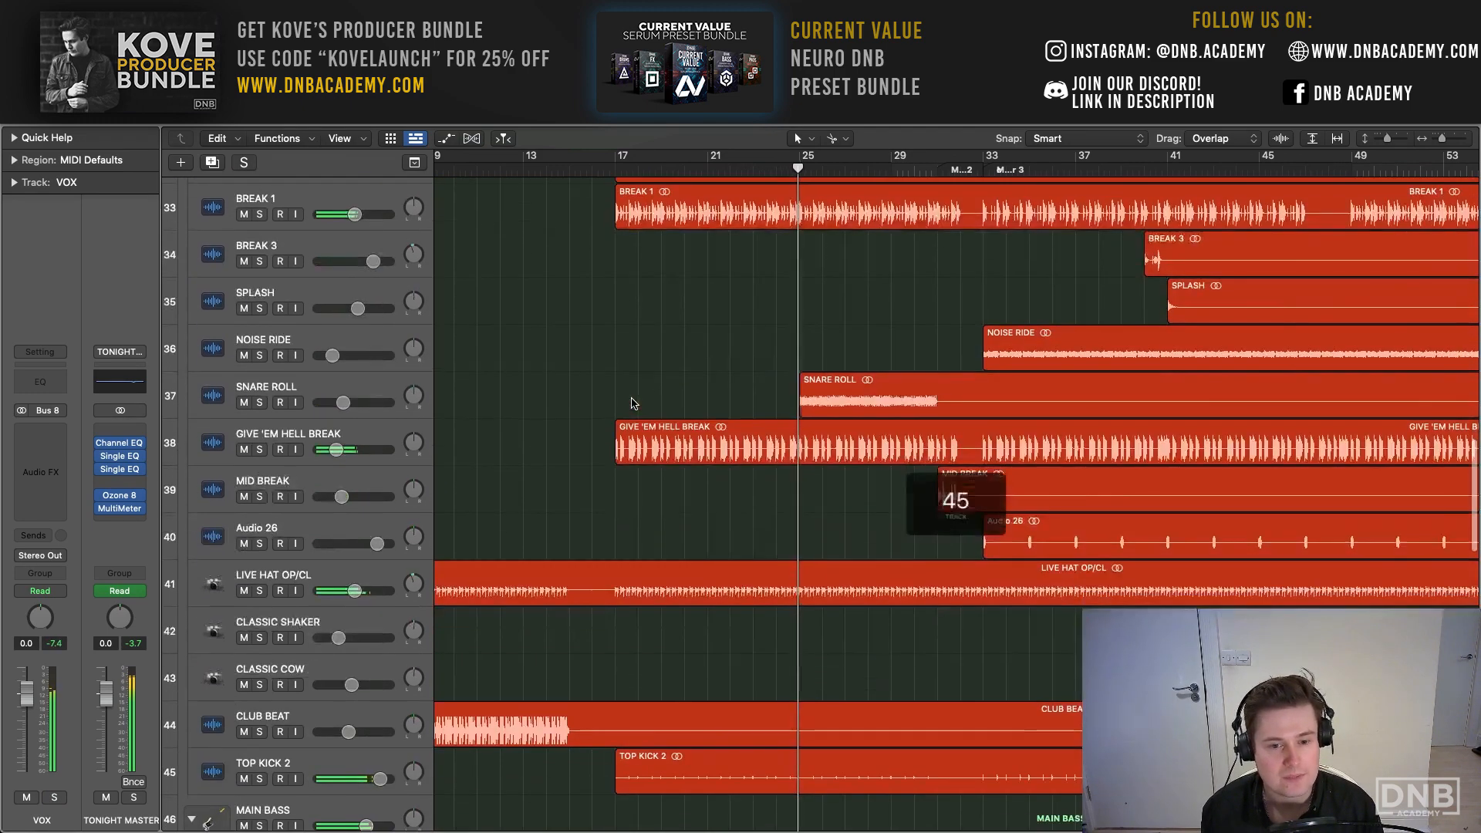
scroll(631, 403, "down", 12)
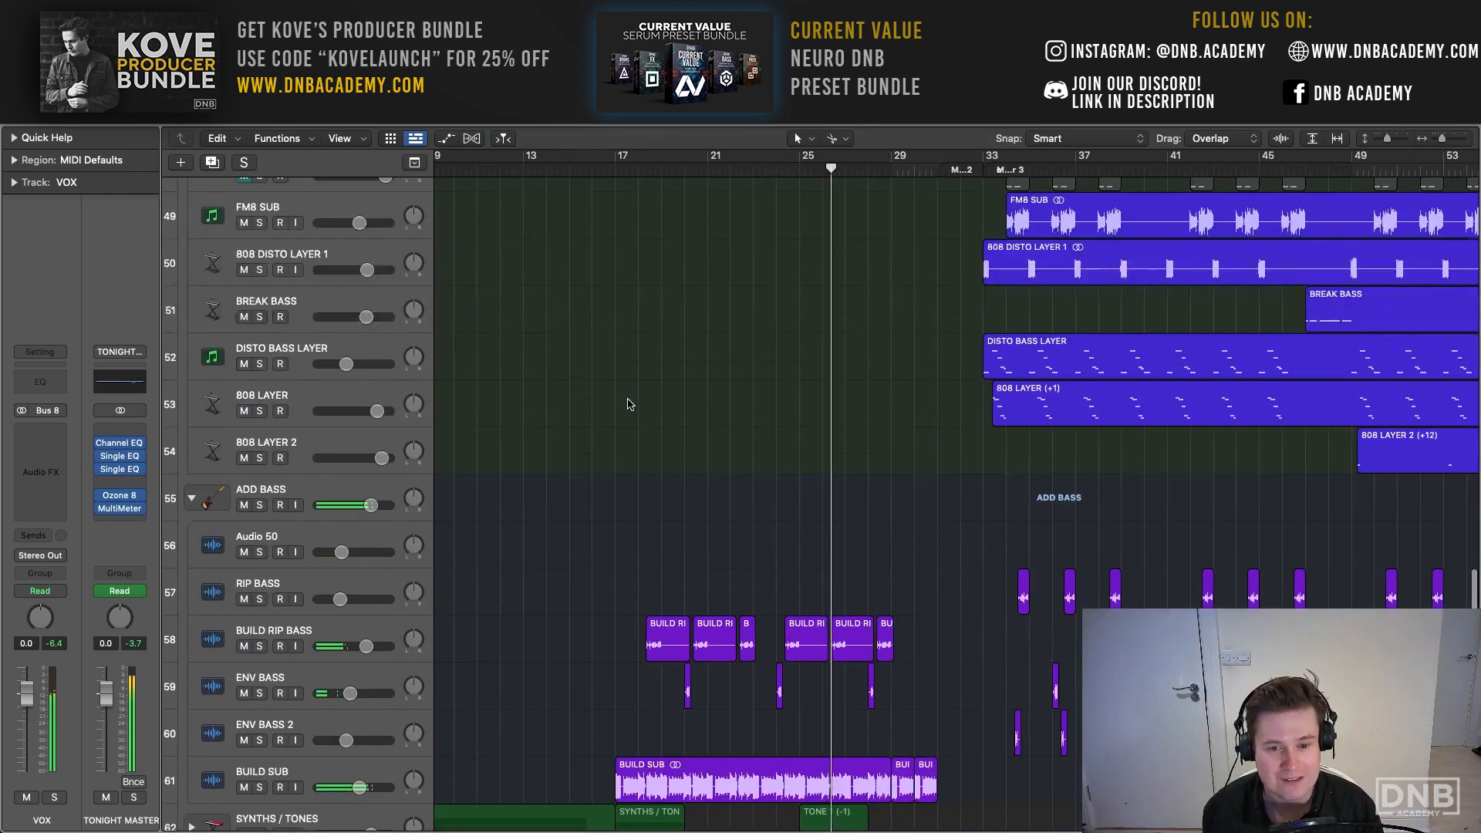
scroll(534, 561, "down", 5)
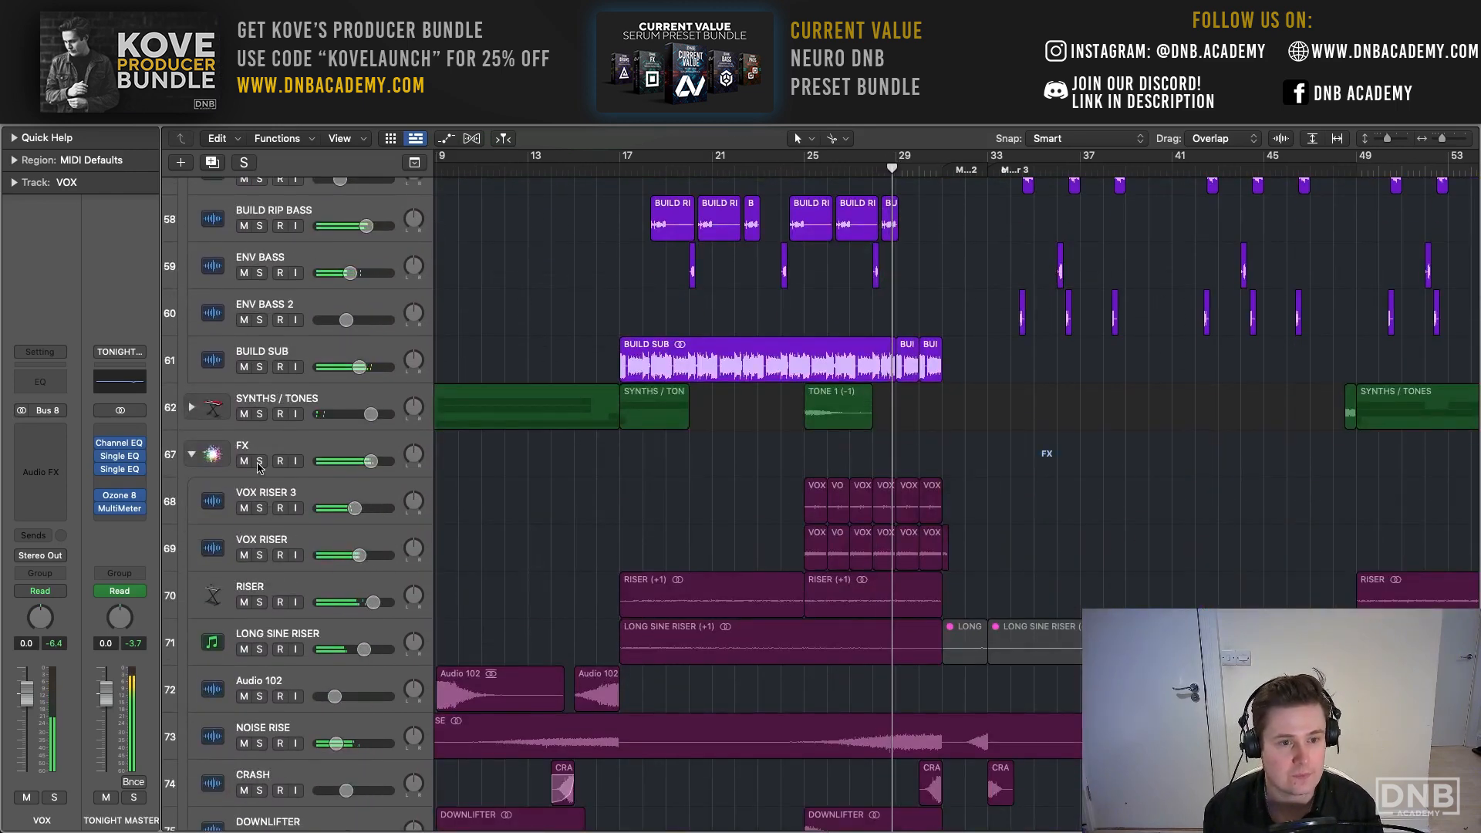
- Solo the FX stack over a cycle from bar 17 to bar 33 and select its RISER and VOX RISER tracks
left_click(259, 462)
left_click_drag(628, 165, 991, 171)
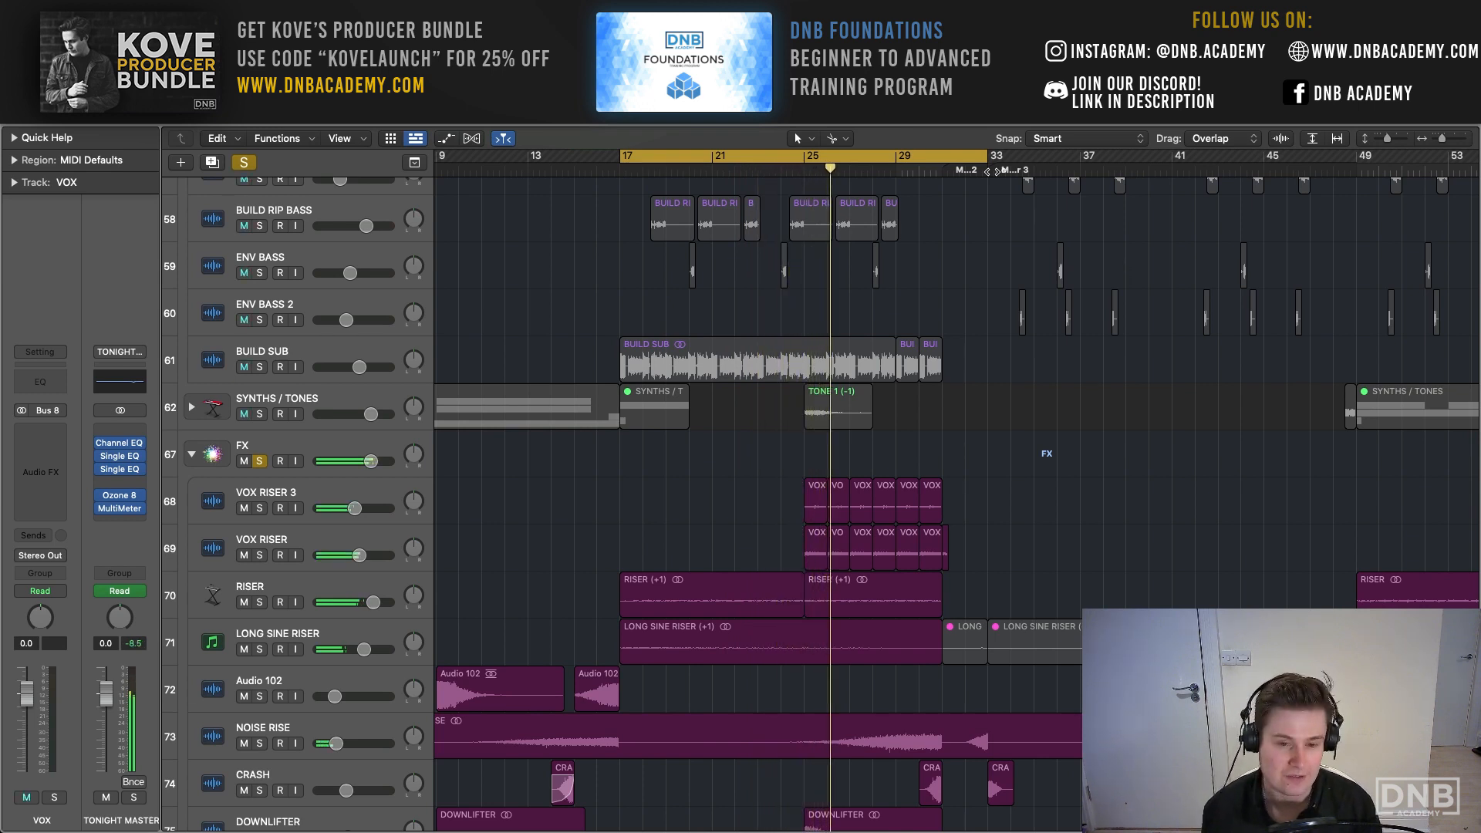
scroll(771, 502, "down", 2)
left_click(308, 606)
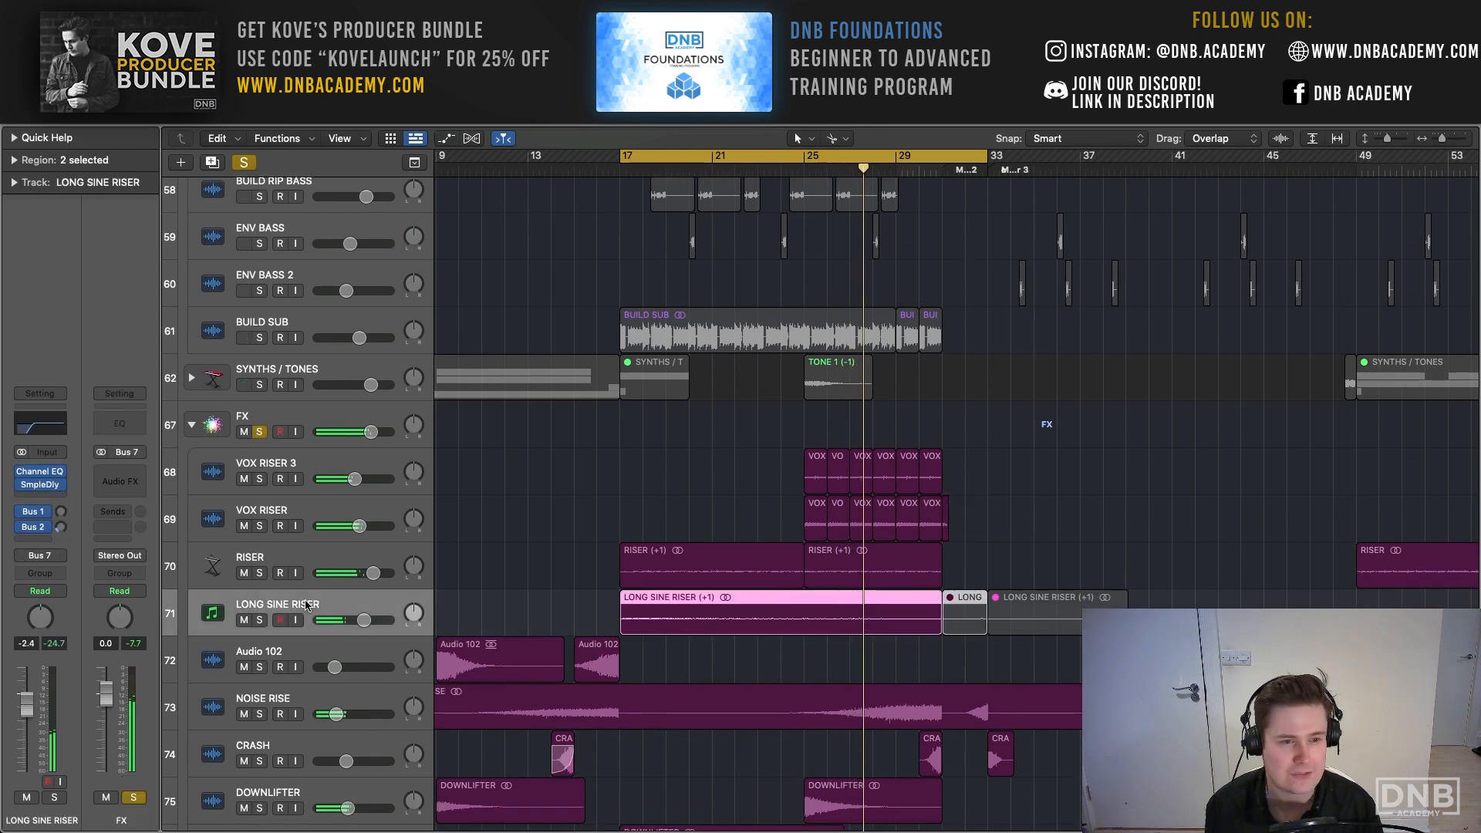
left_click(307, 515)
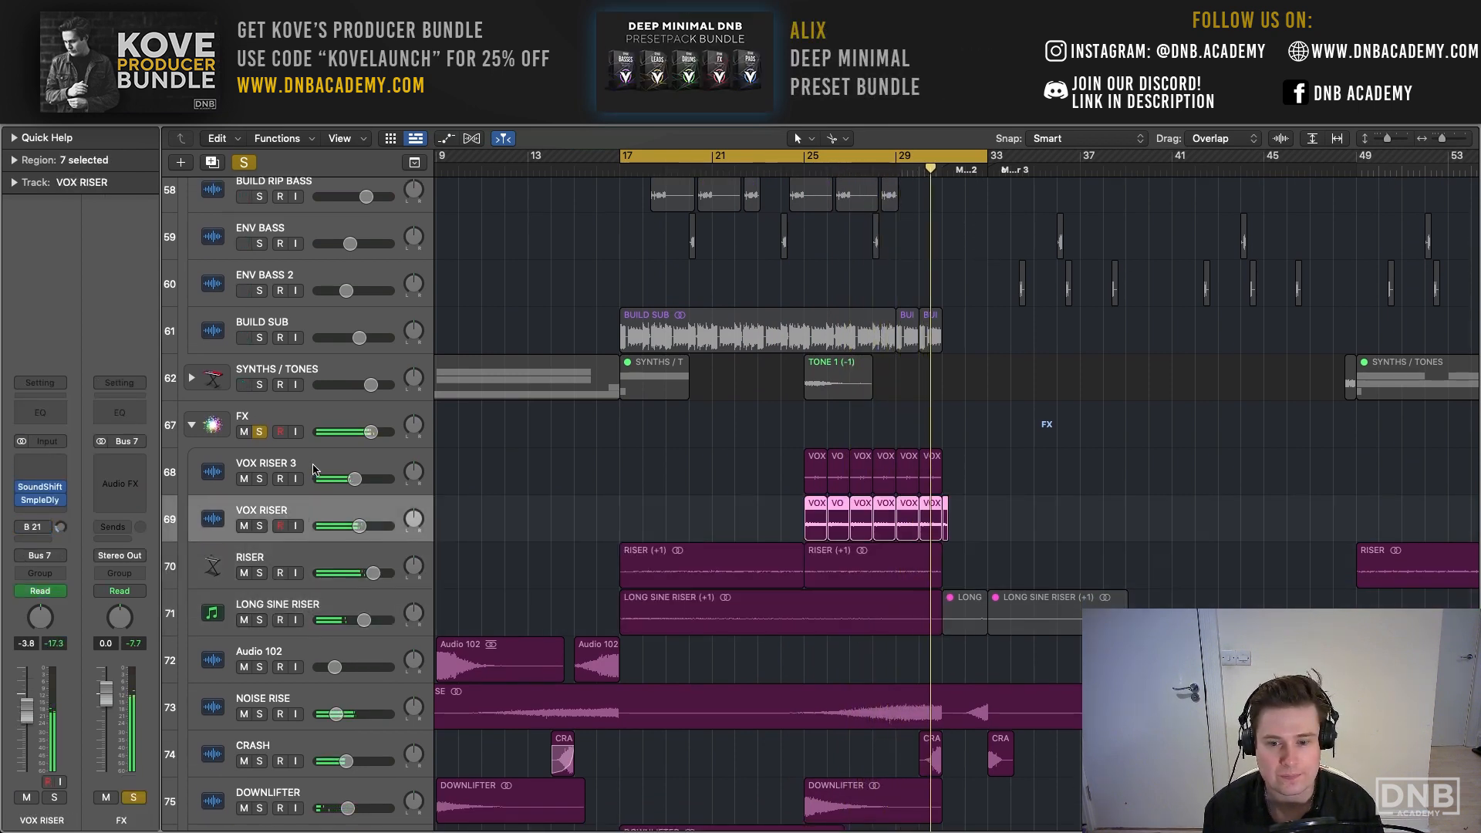
- Replace the FX solo with solos on VOX RISER 3 and VOX RISER, and loop bar 25 to bar 30
left_click(261, 433)
left_click(260, 479)
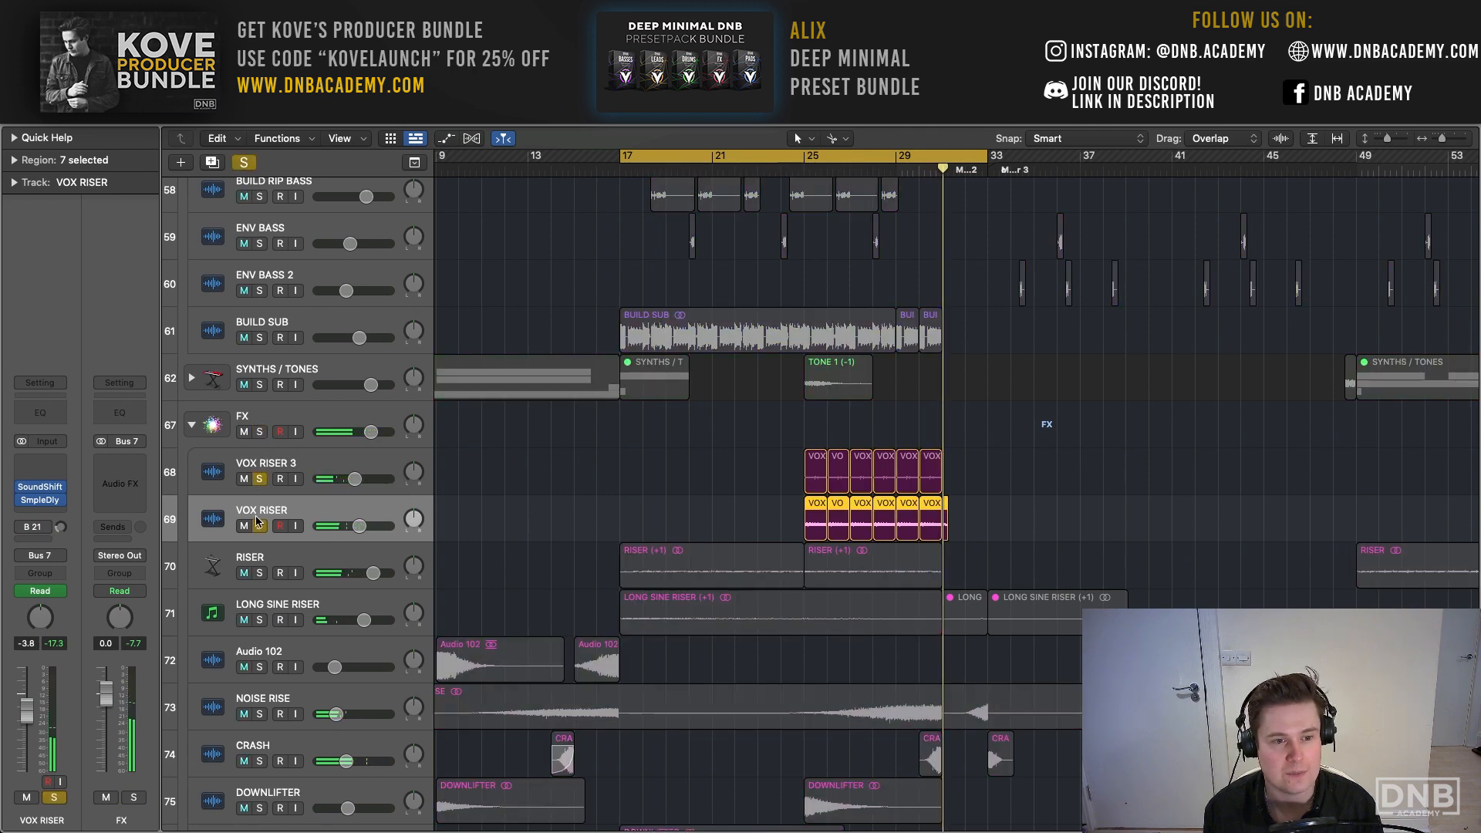
left_click(260, 526)
left_click_drag(812, 160, 930, 165)
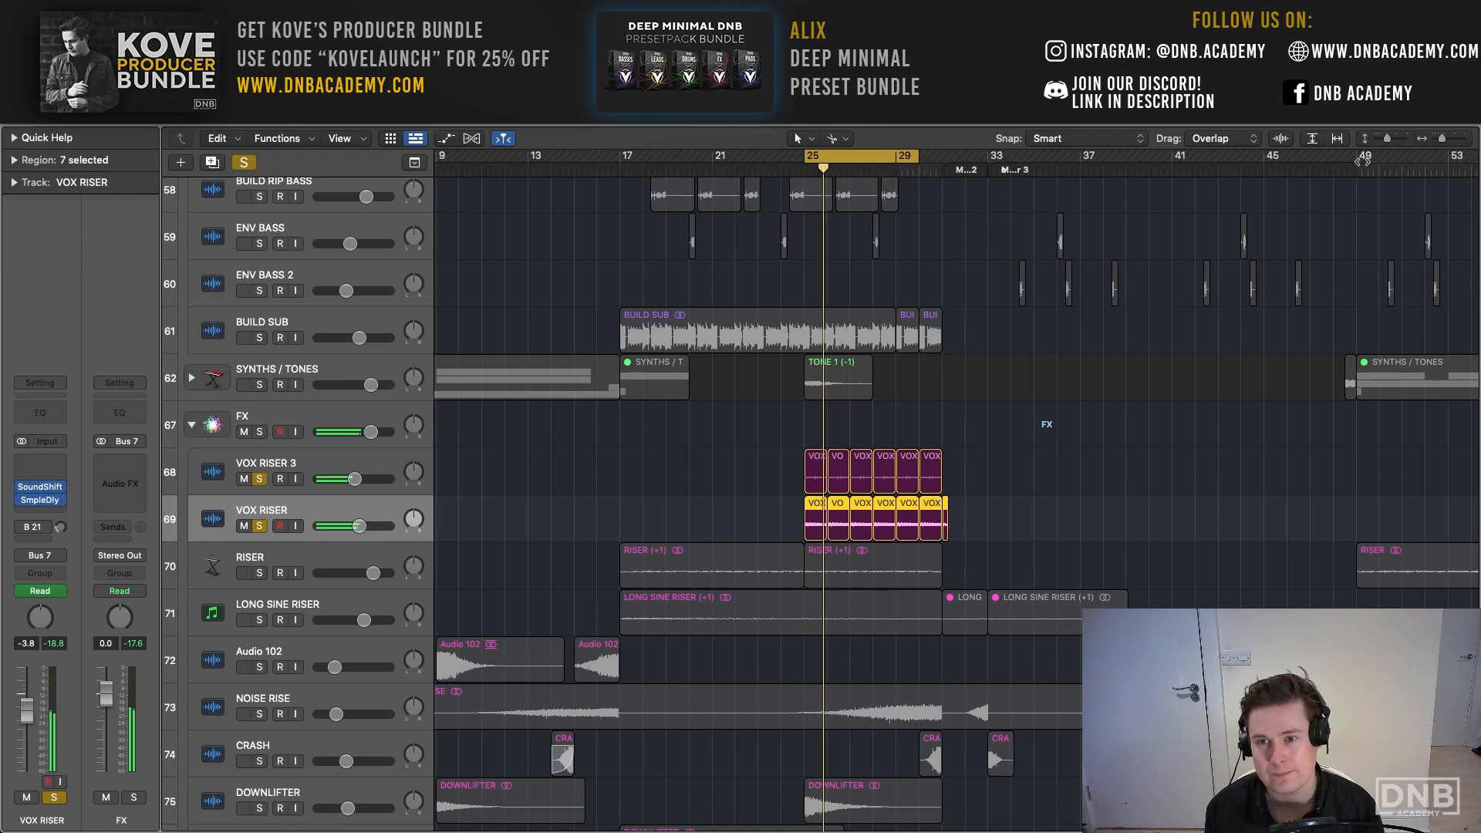
key("z")
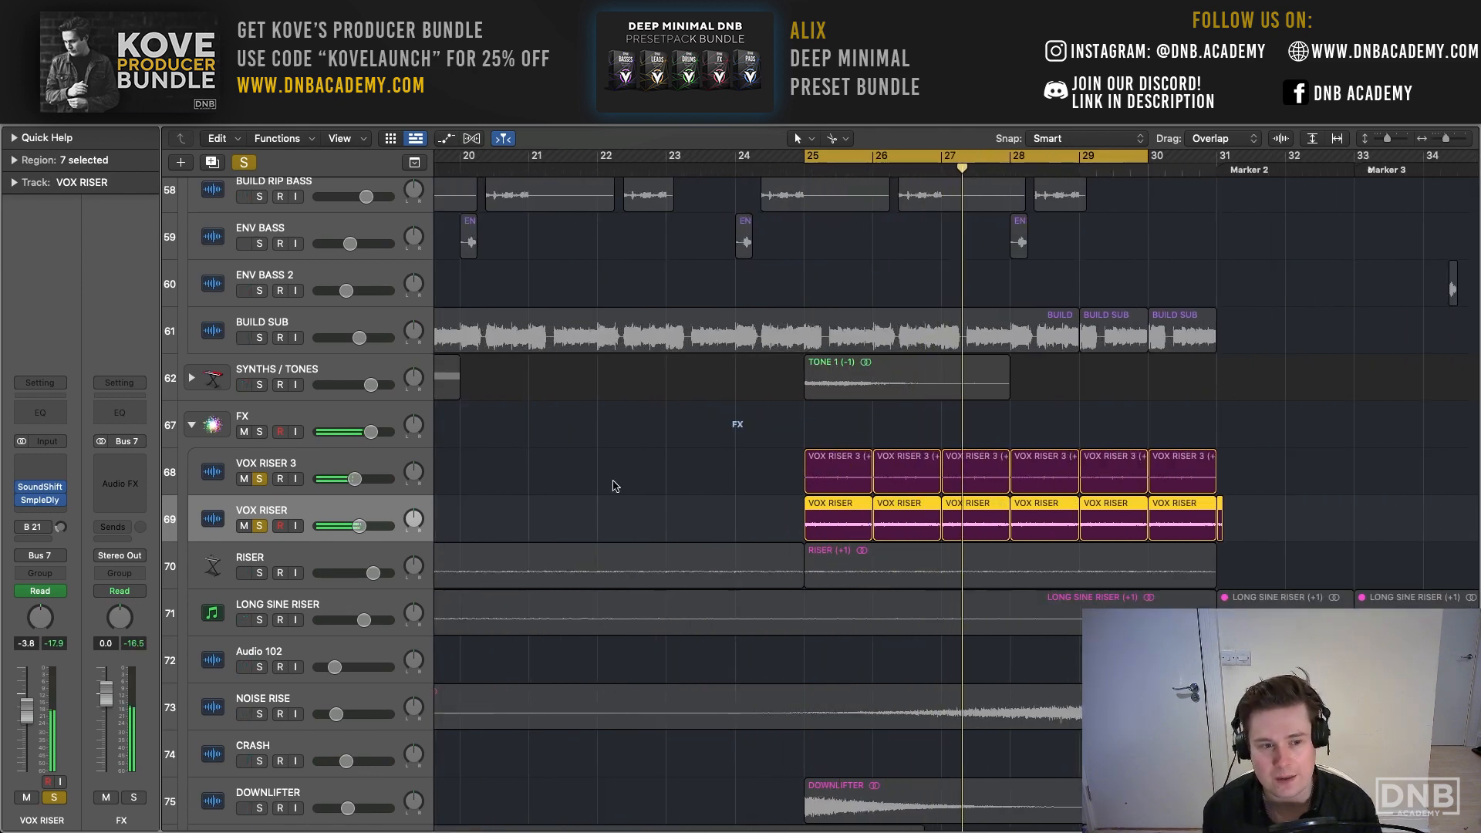
- Audition the looped vocal riser regions up to Marker 2, and clear the two VOX RISER solos
scroll(615, 485, "right", 5)
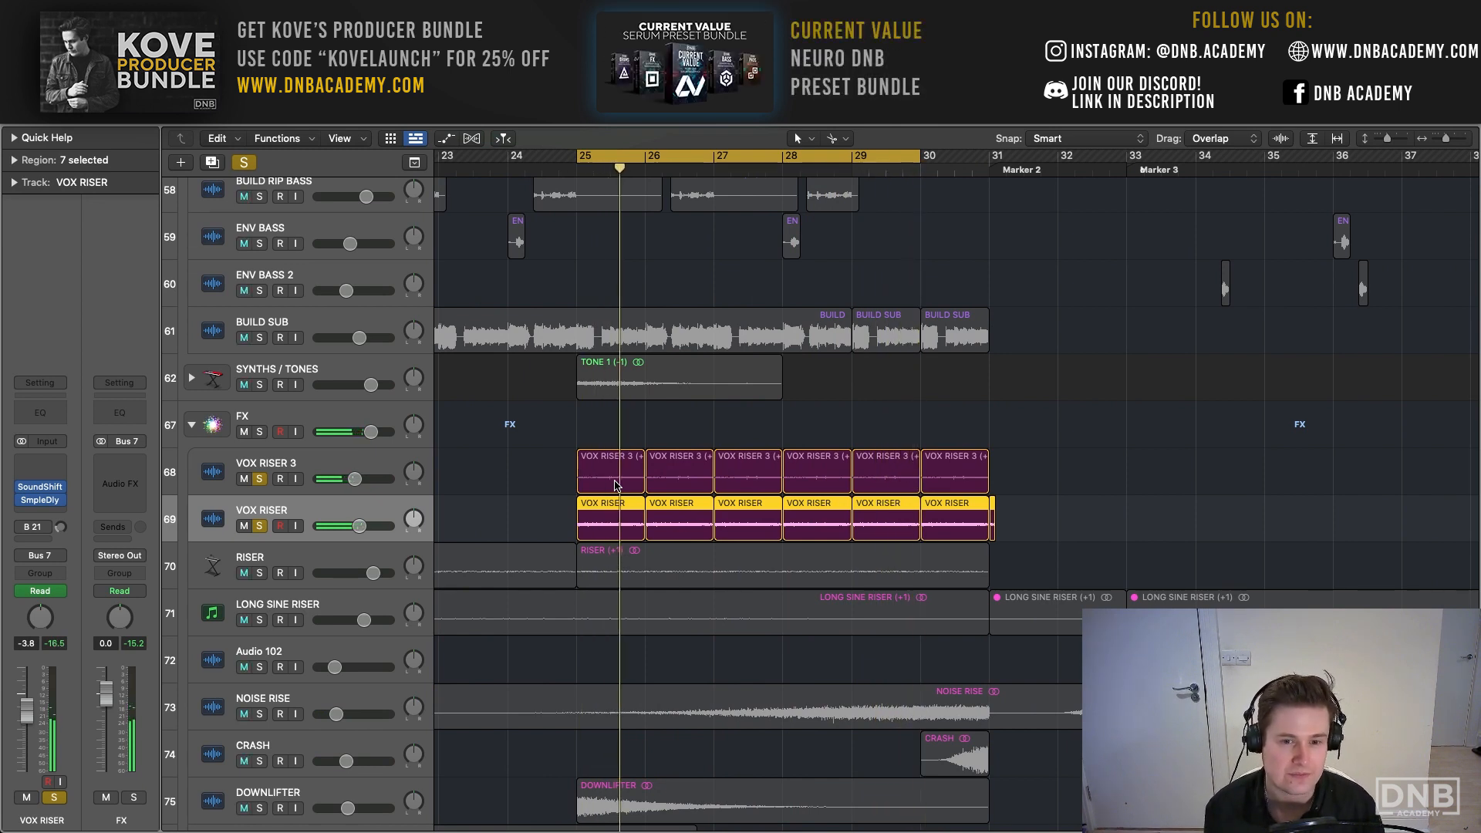
scroll(573, 480, "right", 1)
left_click(245, 163)
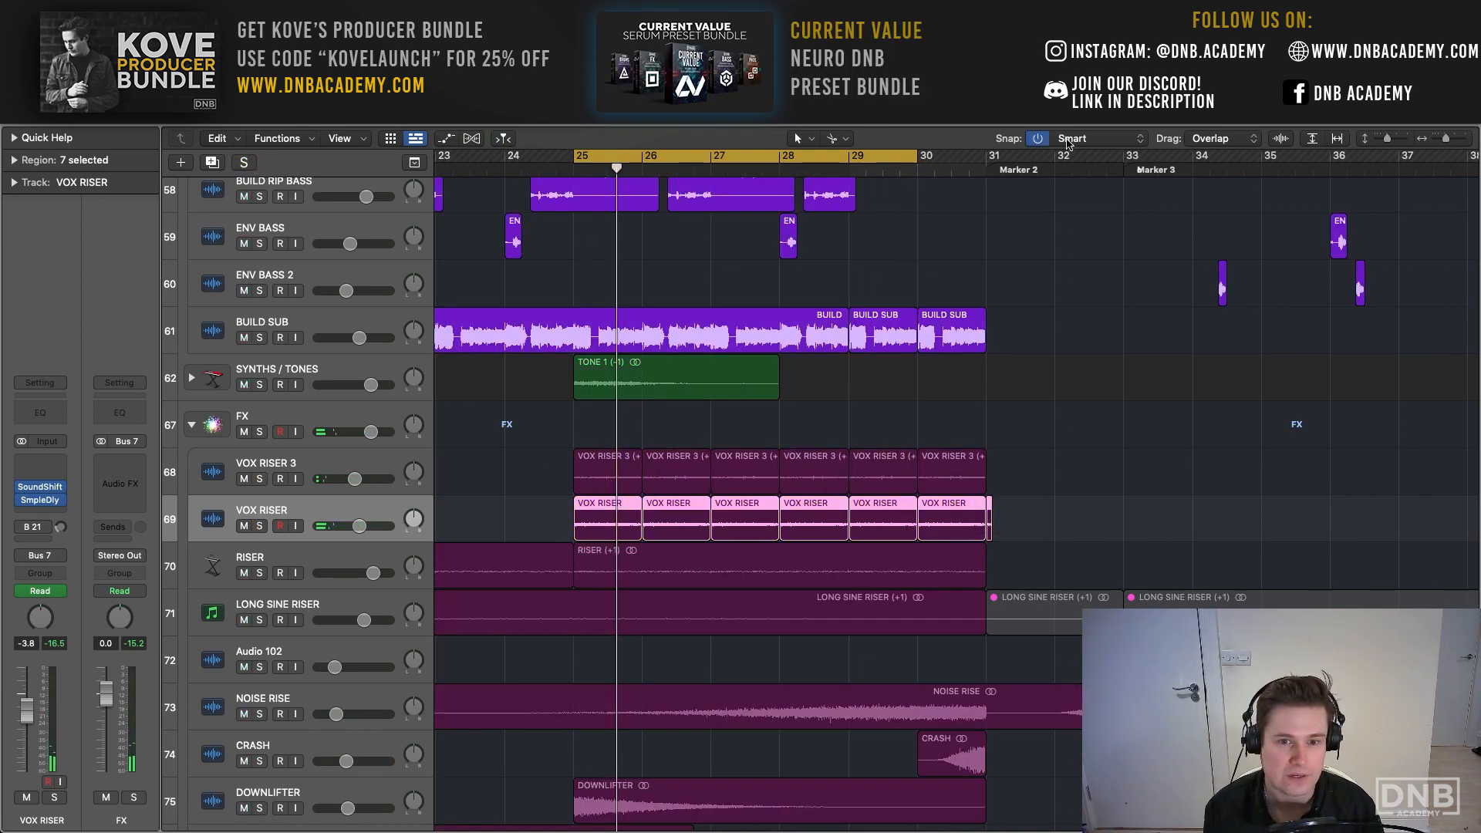
- Solo the SYNTHS / TONES stack and play its TONE 1 region from within the bar 25 loop
left_click_drag(1446, 138, 1442, 139)
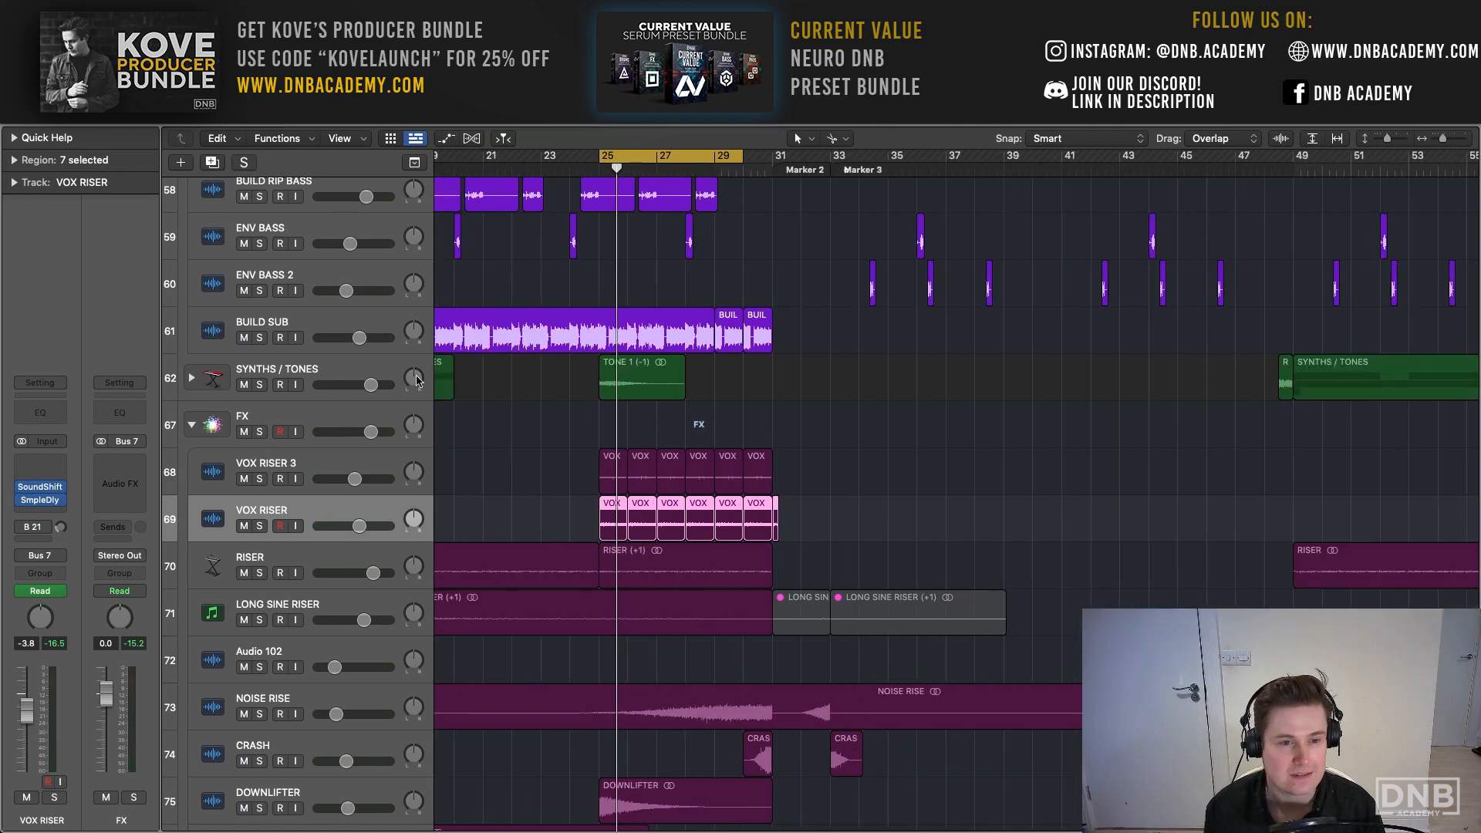
left_click(327, 372)
key("s")
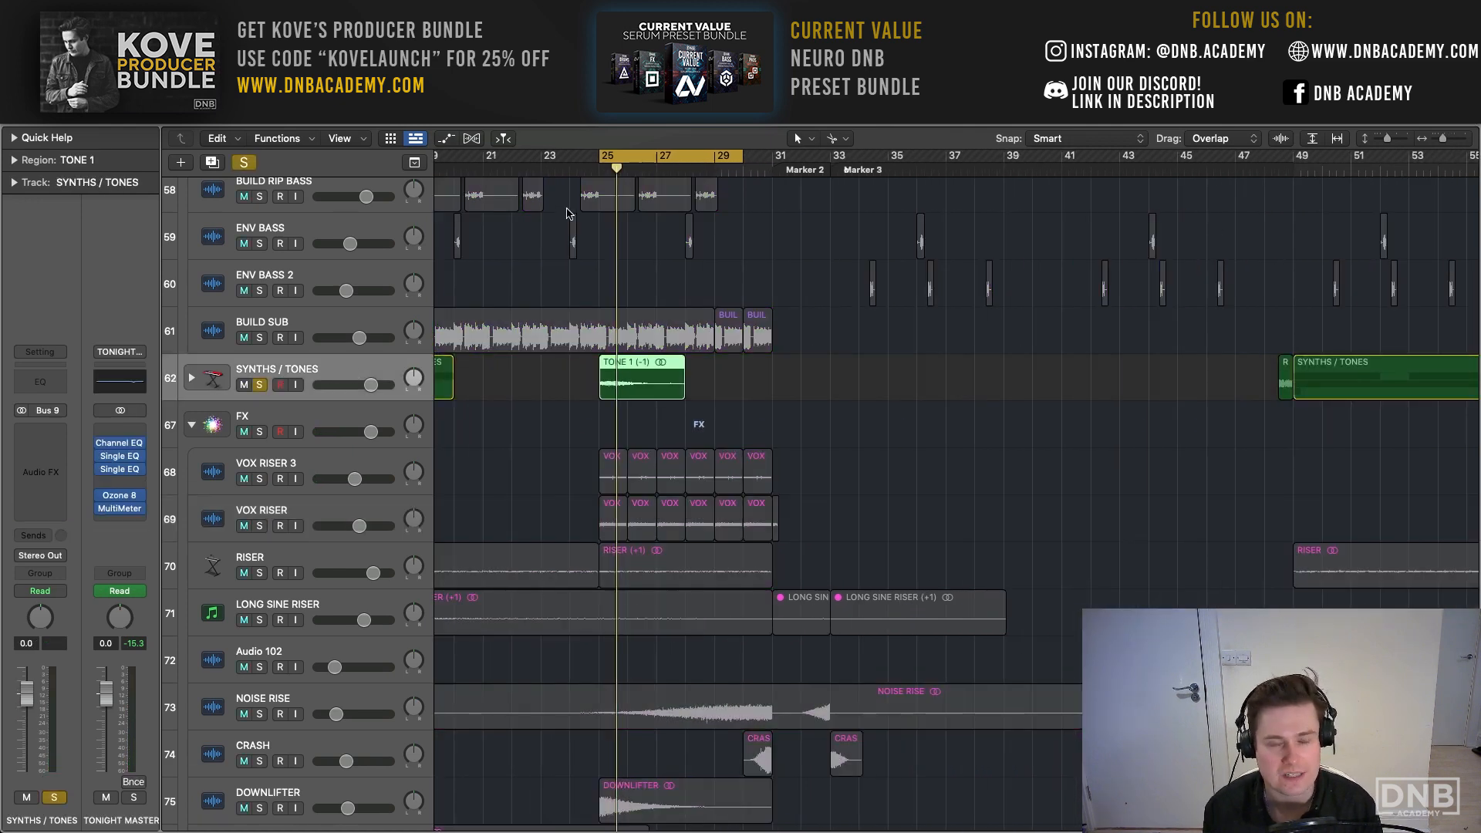
key("space")
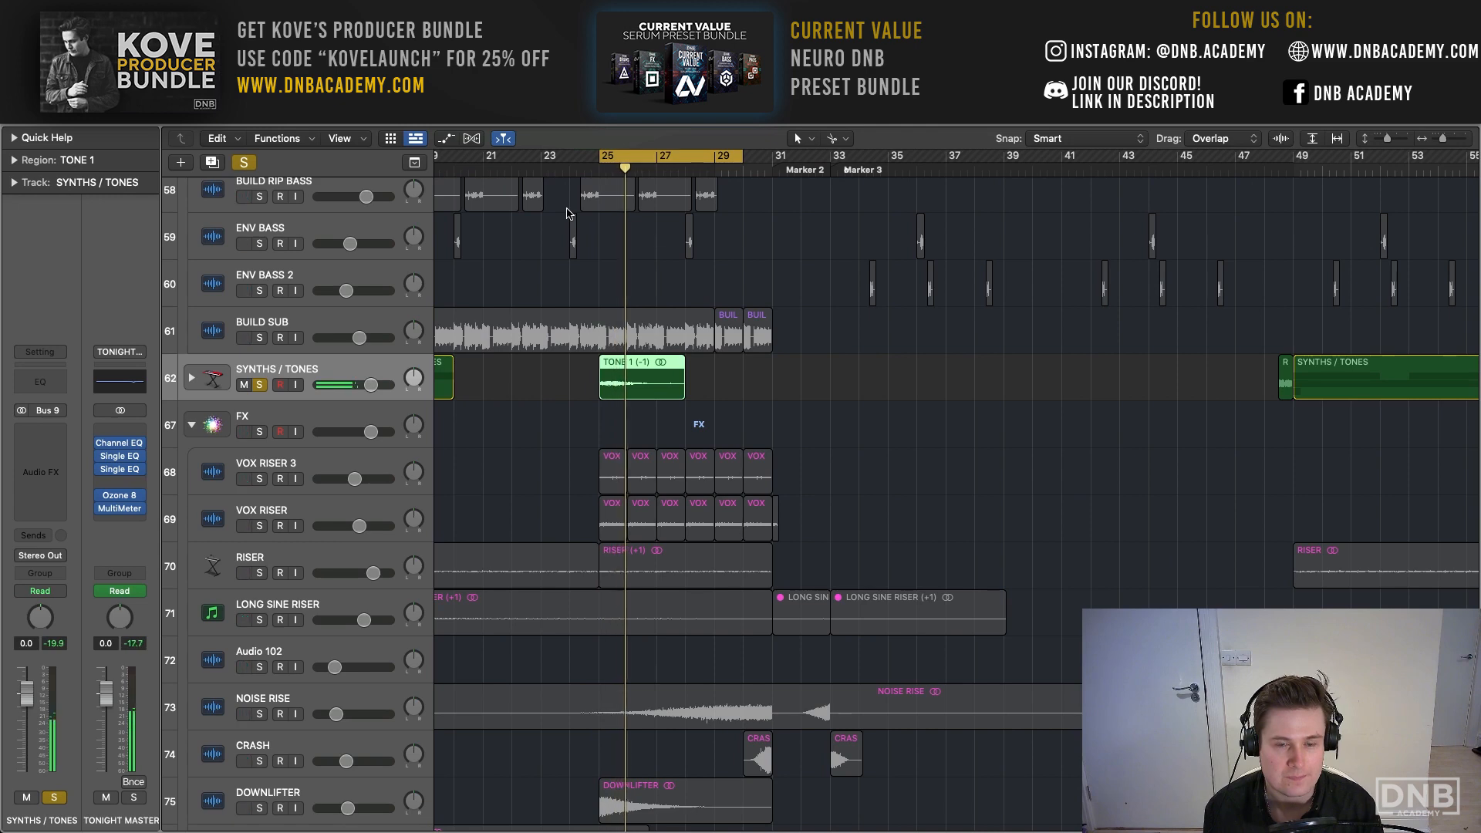
scroll(594, 205, "left", 10)
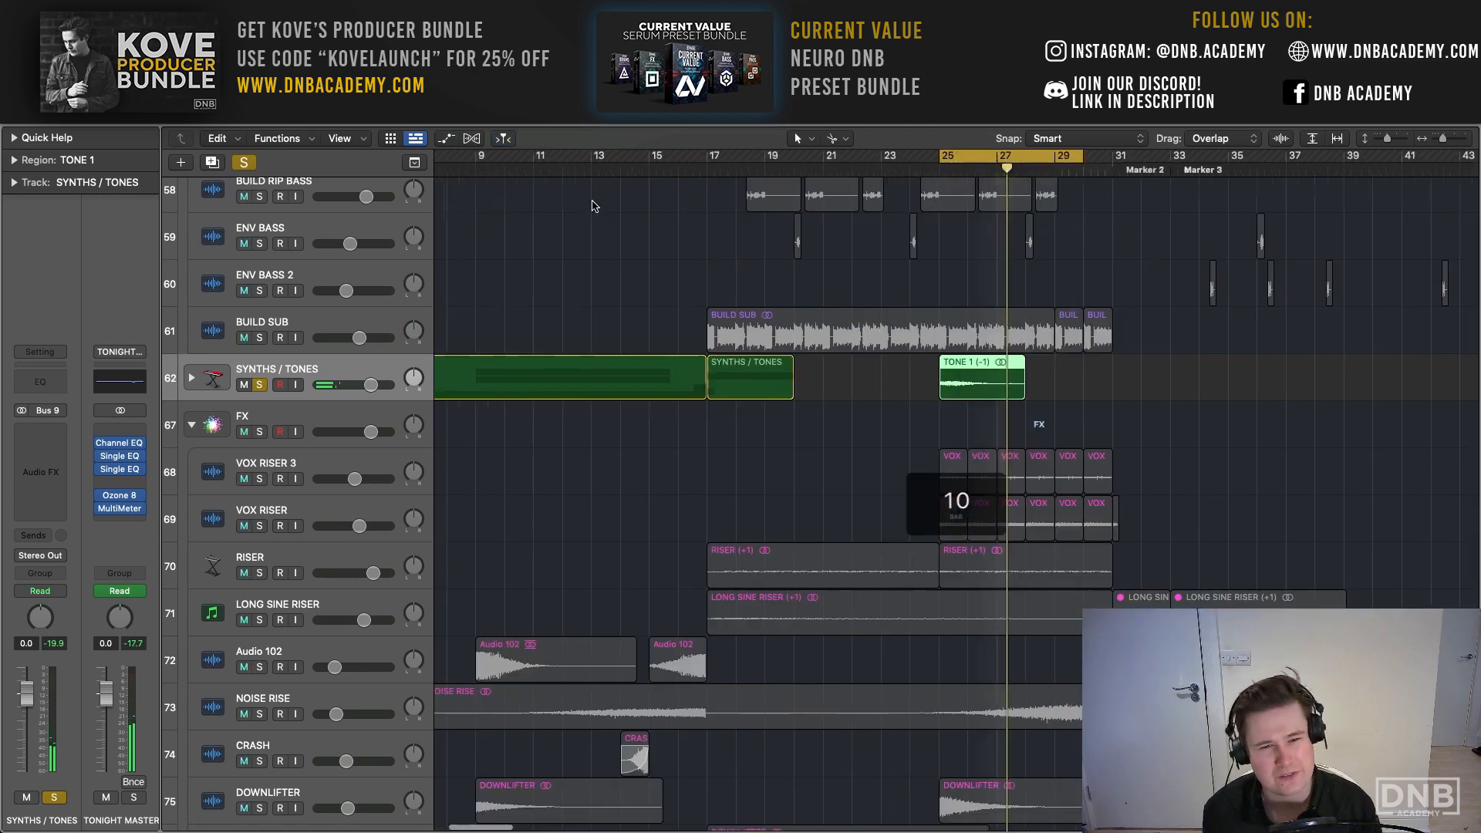
scroll(594, 205, "left", 4)
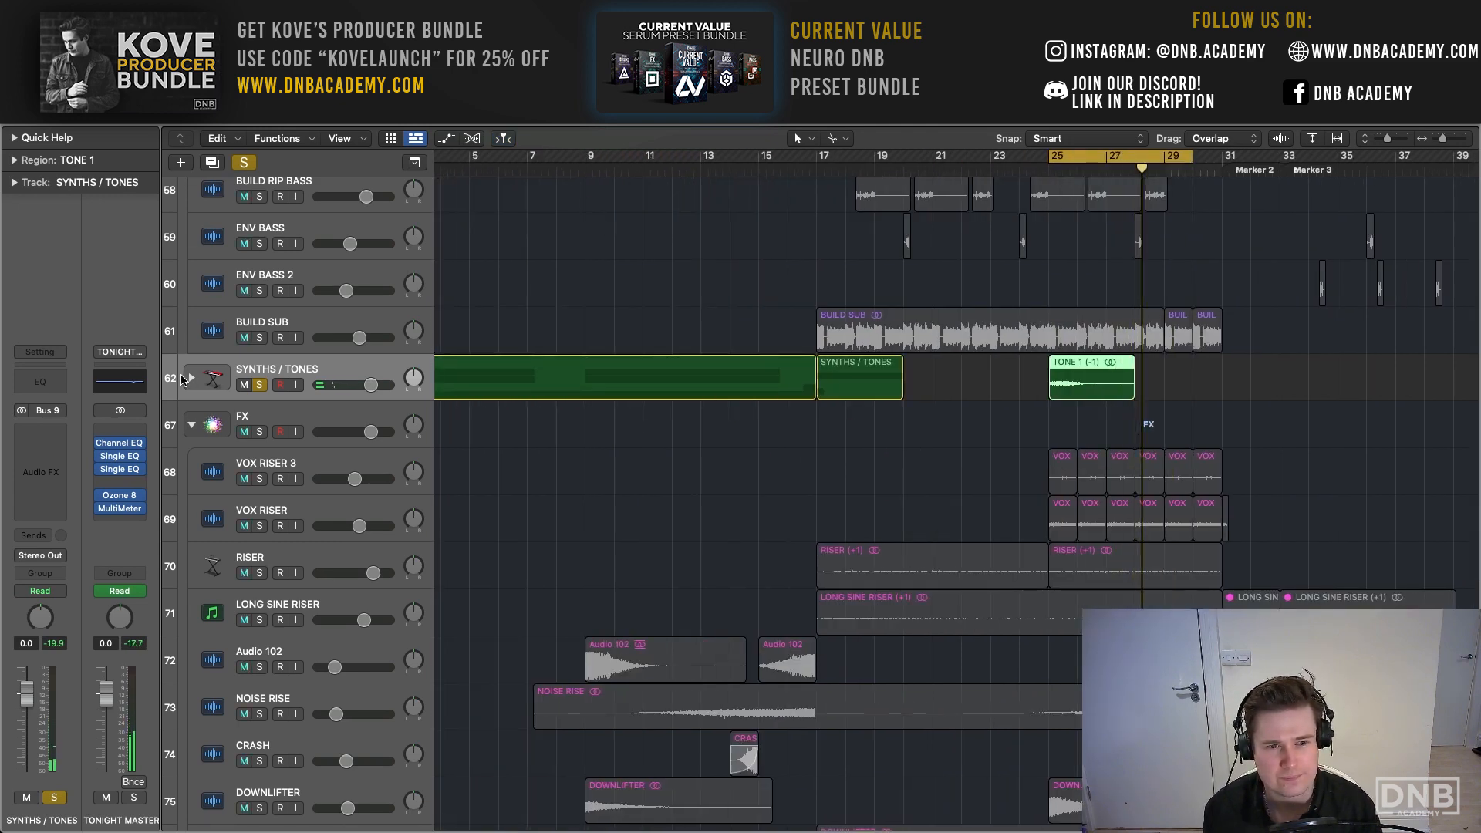
- Expand the SYNTHS / TONES stack, audition it from bar 1 without the cycle, solo HI STRING, and clear all solos
left_click(189, 378)
scroll(189, 378, "left", 2)
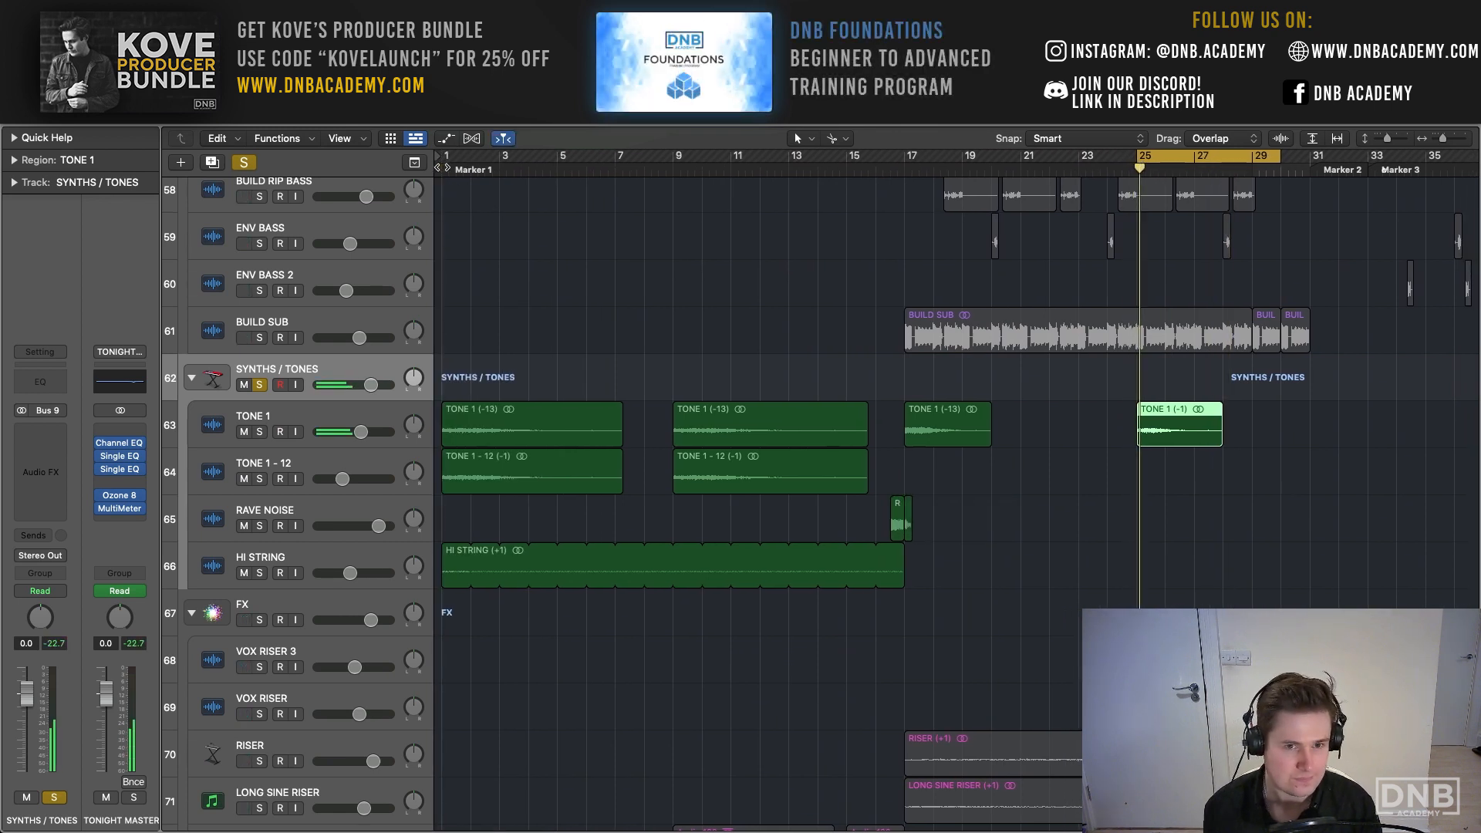
key("c")
key("Return")
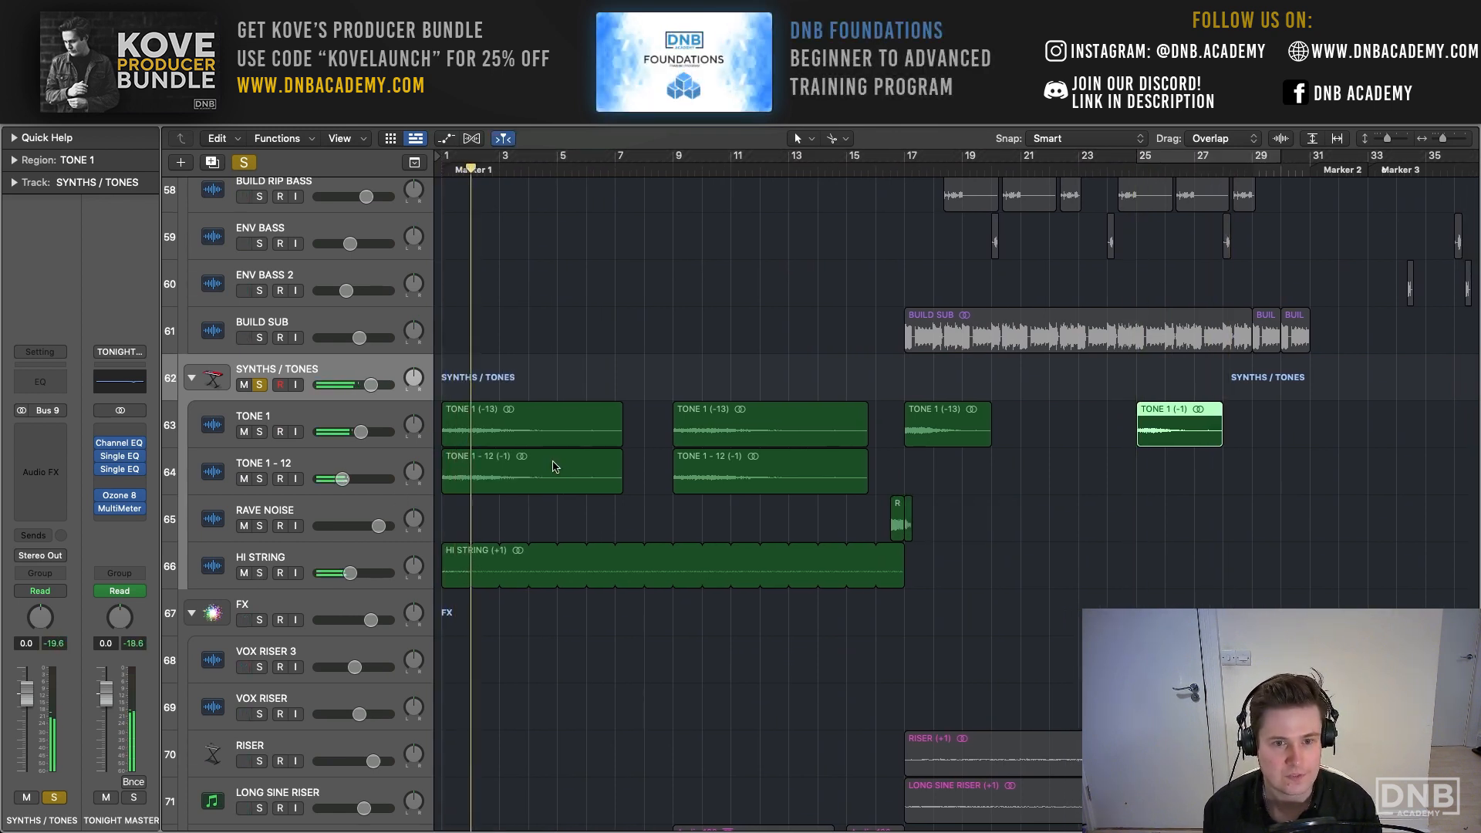
left_click(260, 573)
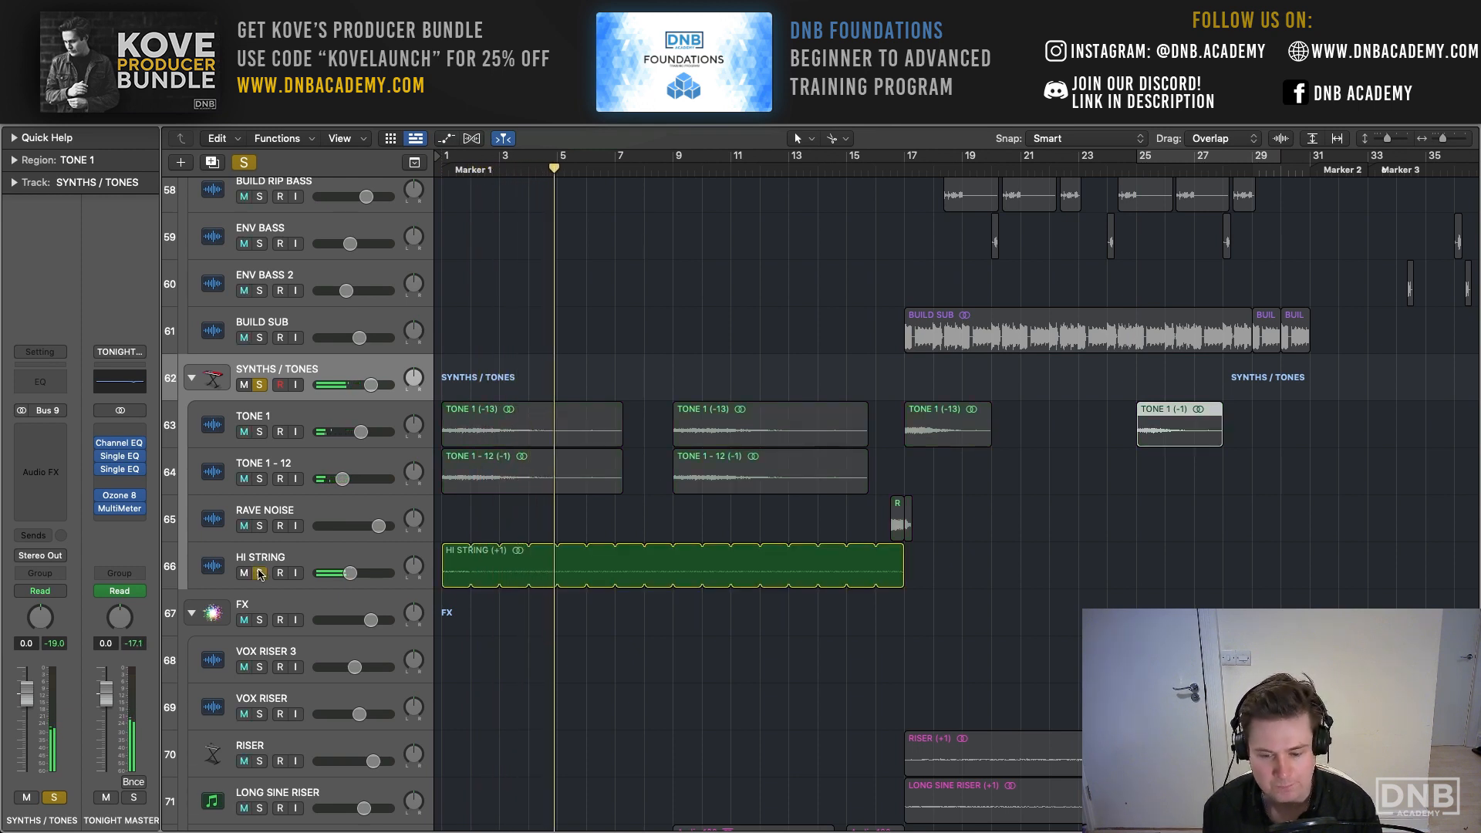
left_click(260, 573)
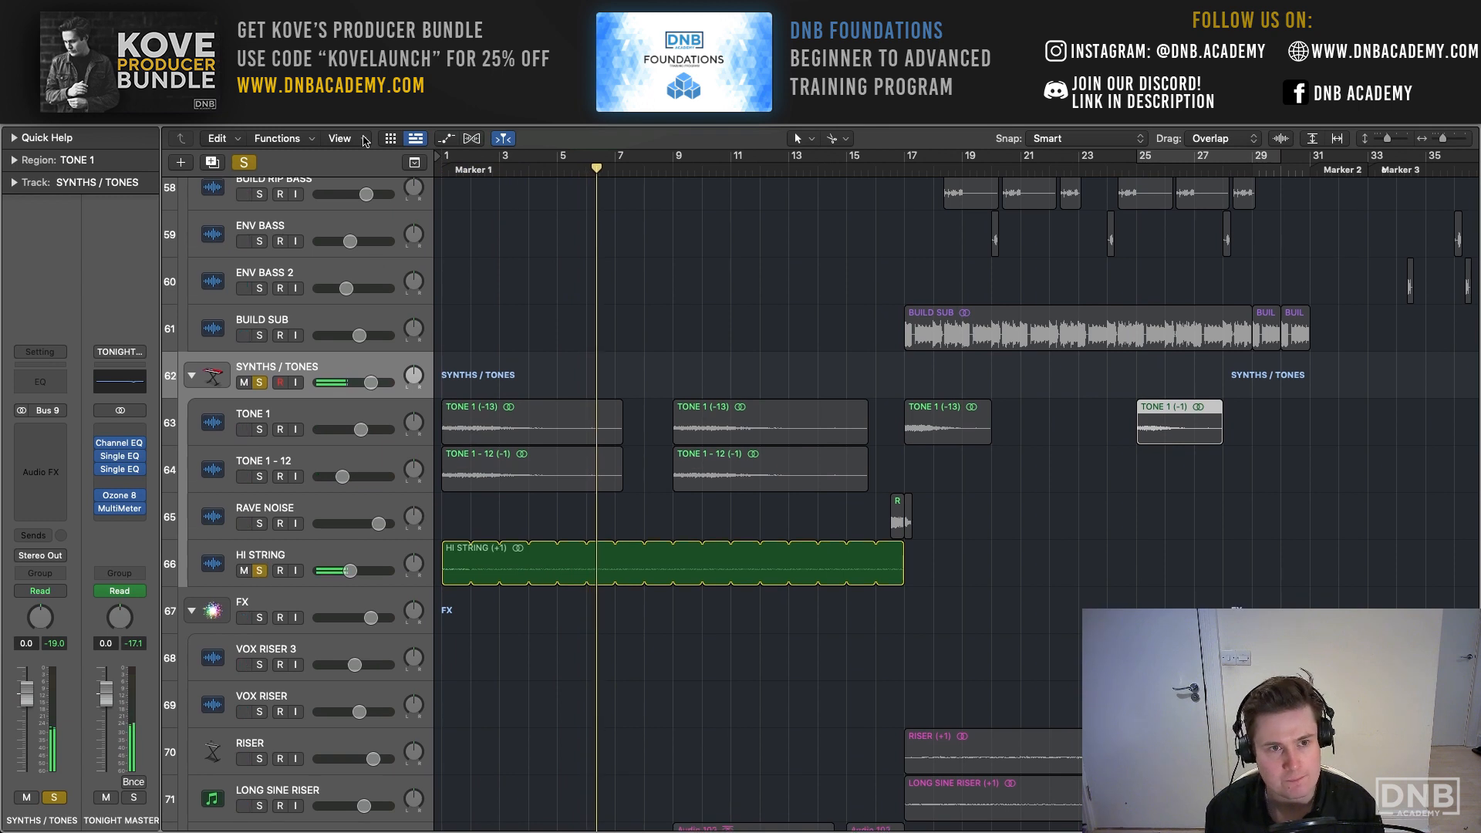
key("Return")
left_click(245, 162)
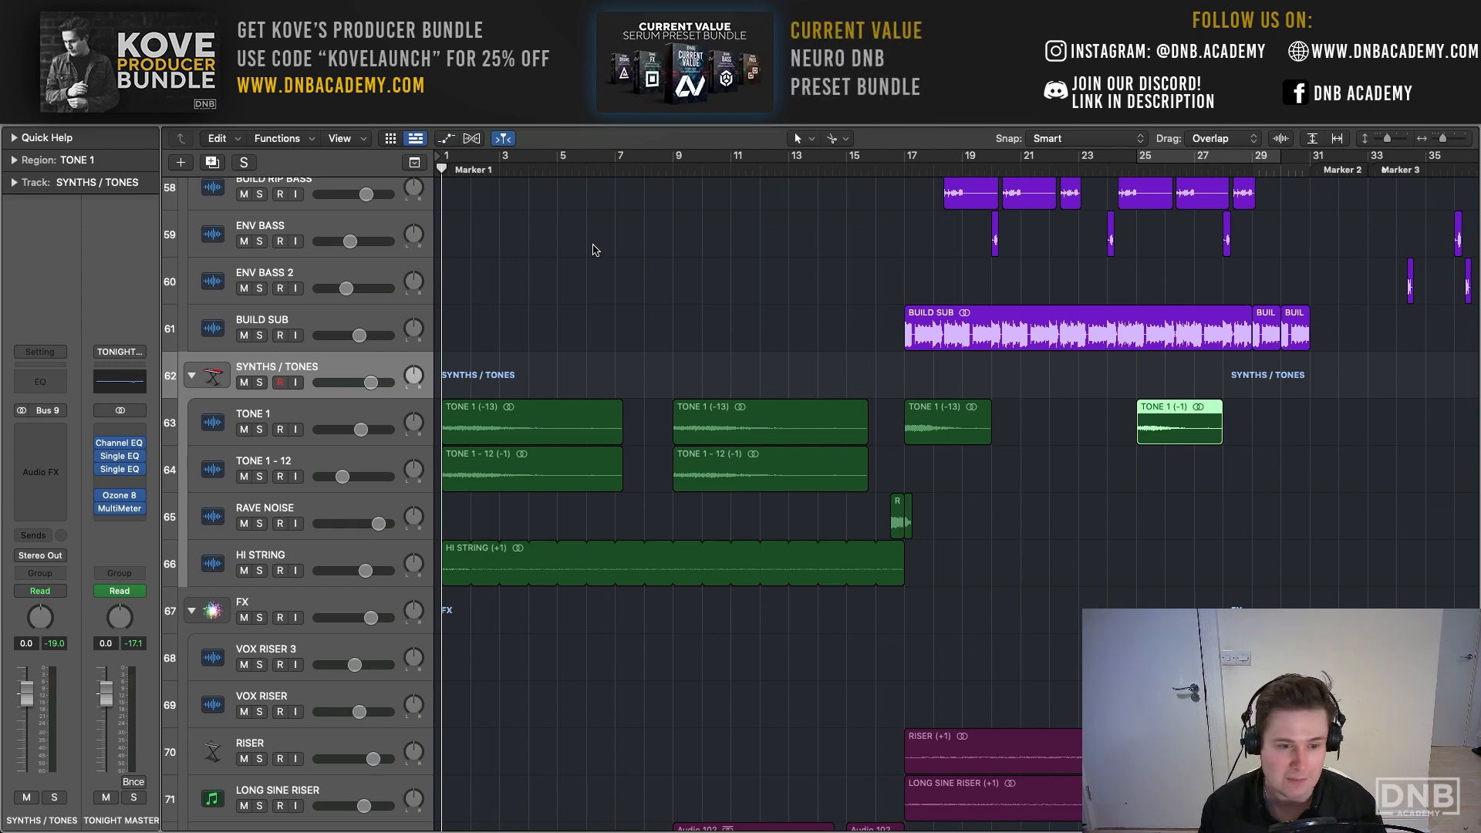
- Play the full mix from between bars 13 and 15 into the build-up, and dismiss the System Overload alert
scroll(594, 249, "right", 5)
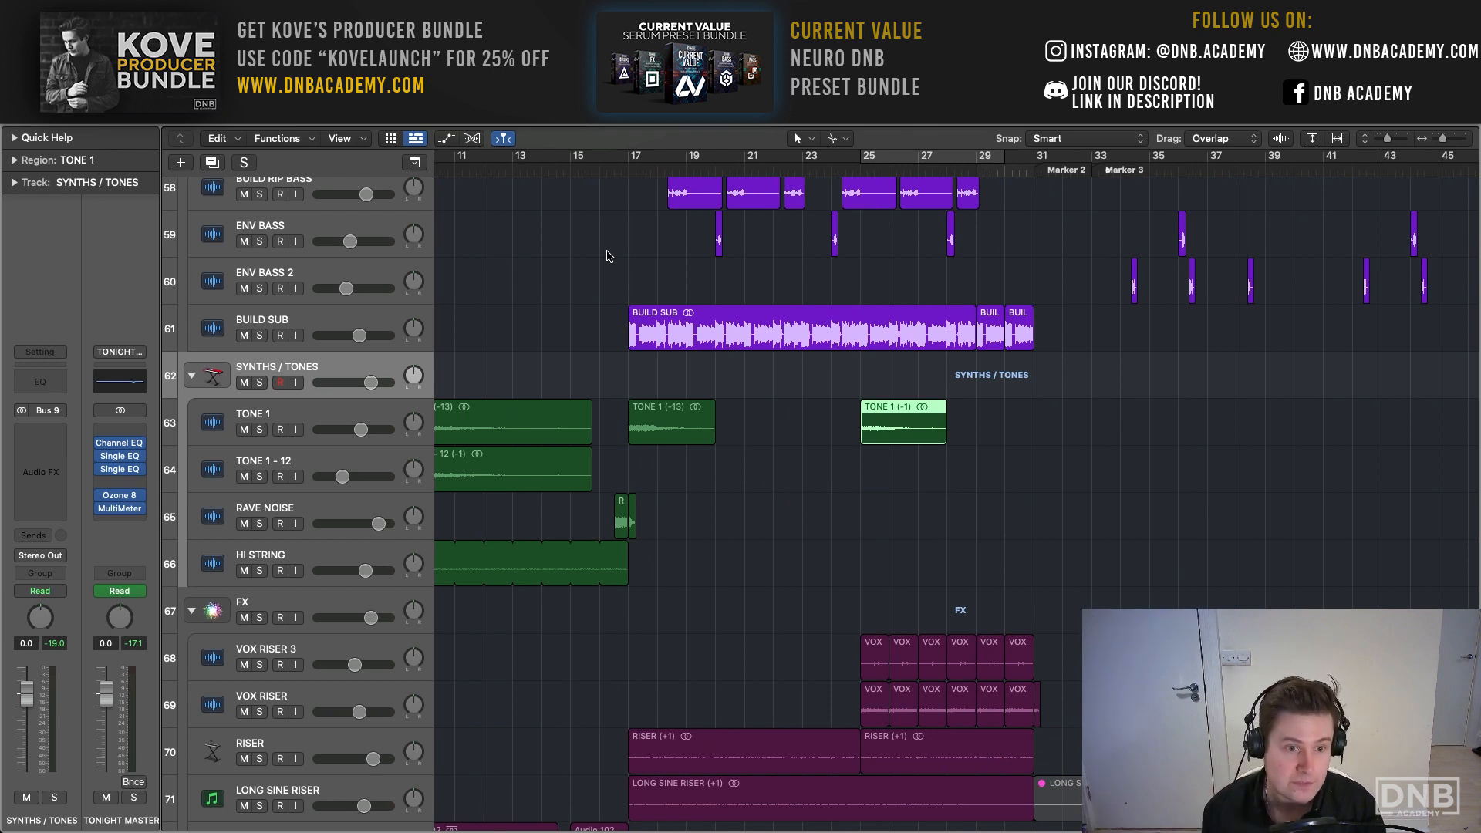
scroll(606, 256, "down", 1)
left_click(557, 167)
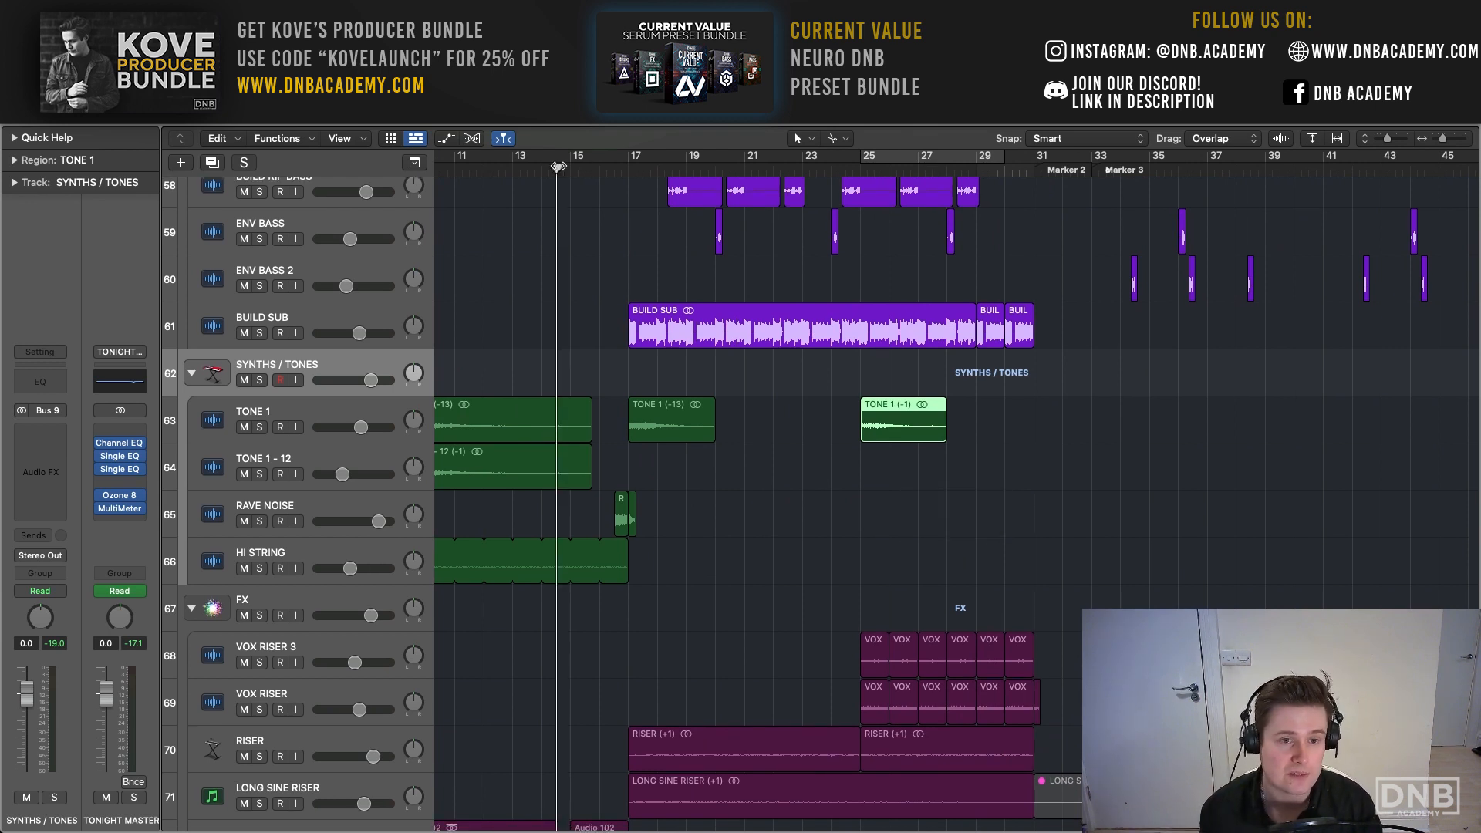
key("space")
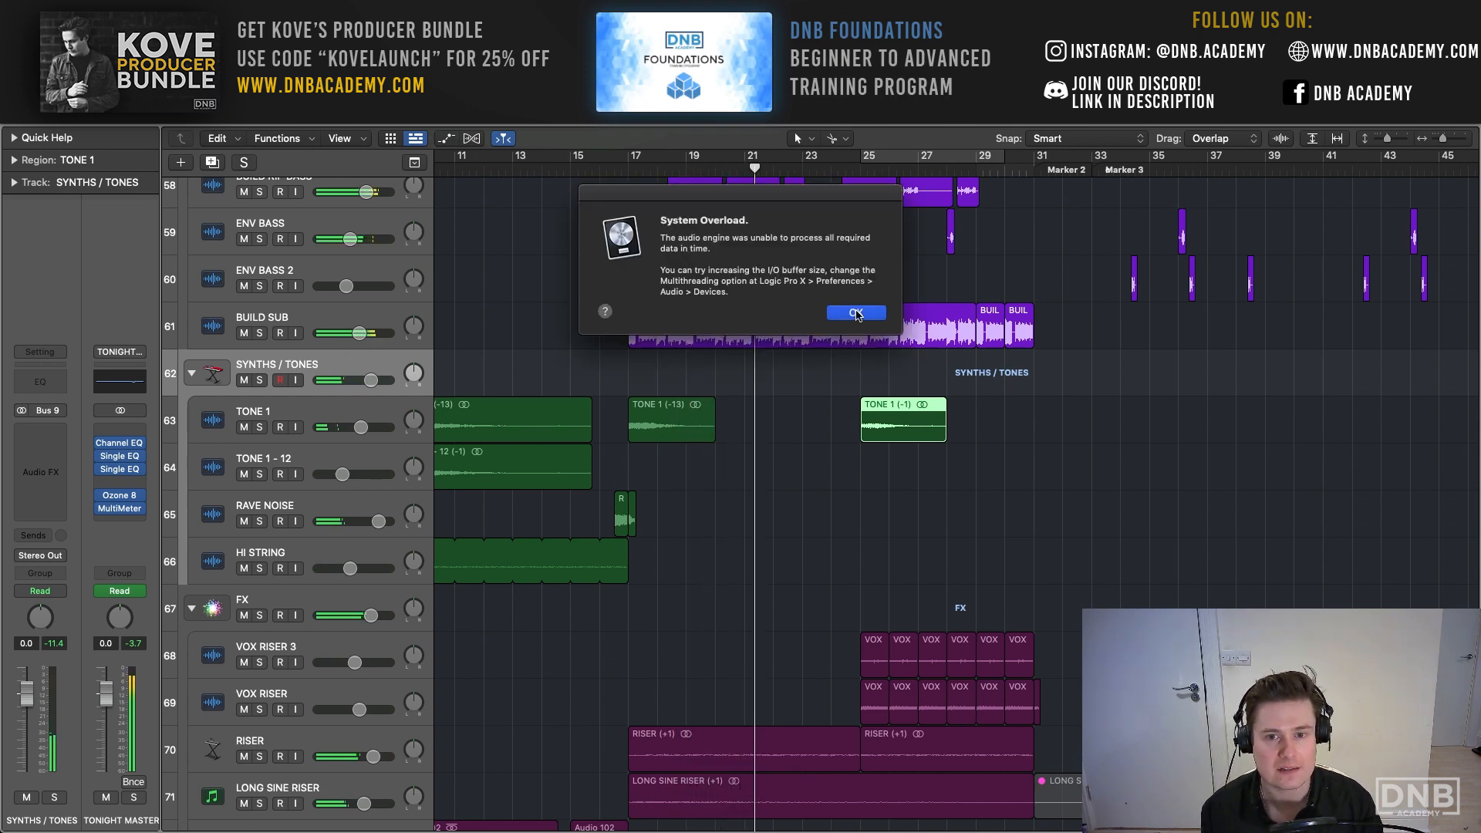
left_click(856, 313)
- Select the VOX stack, set a cycle from bar 63 to bar 85, and play the looped section
scroll(321, 195, "up", 20)
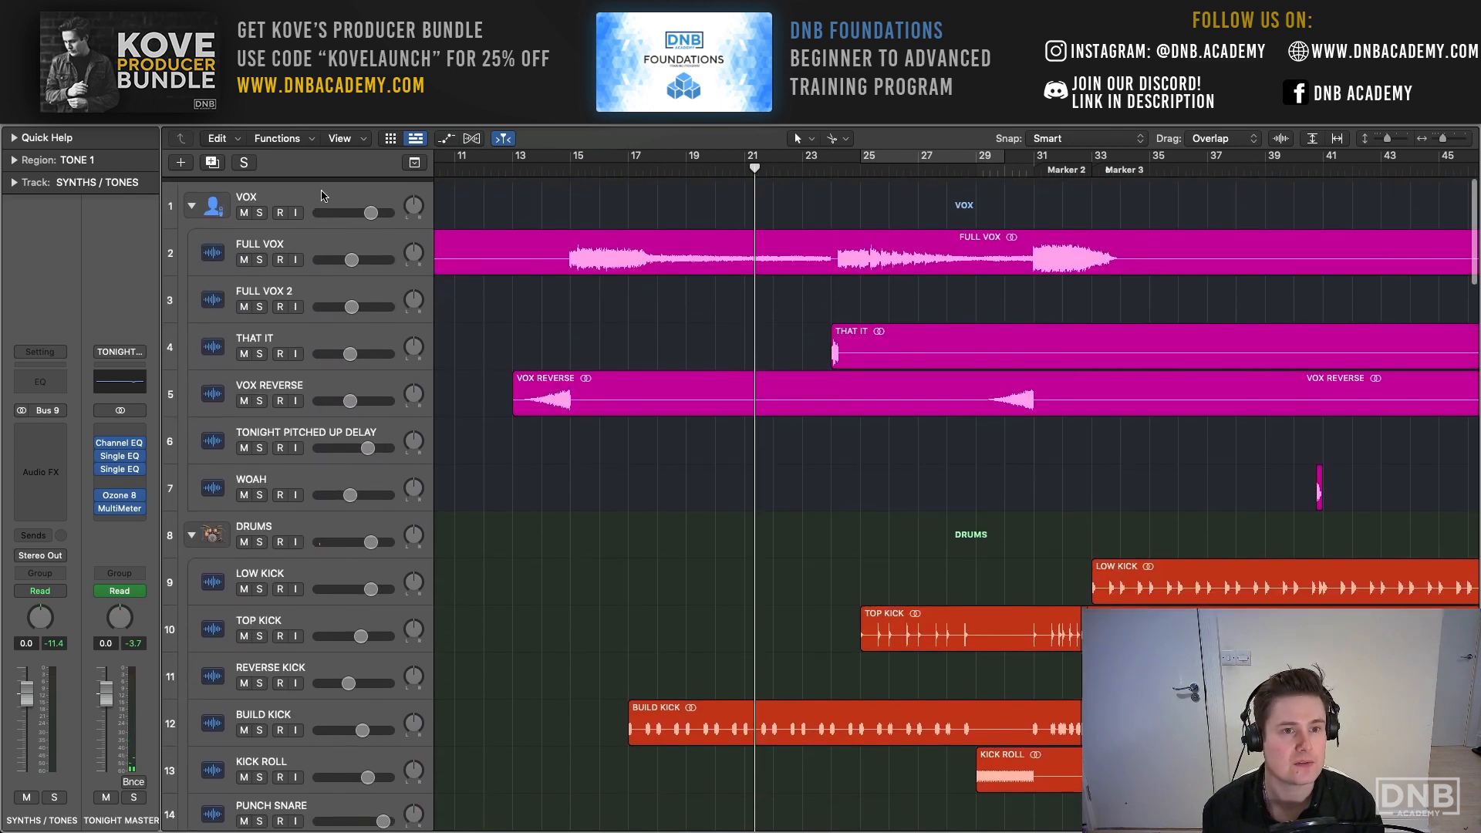
left_click(320, 186)
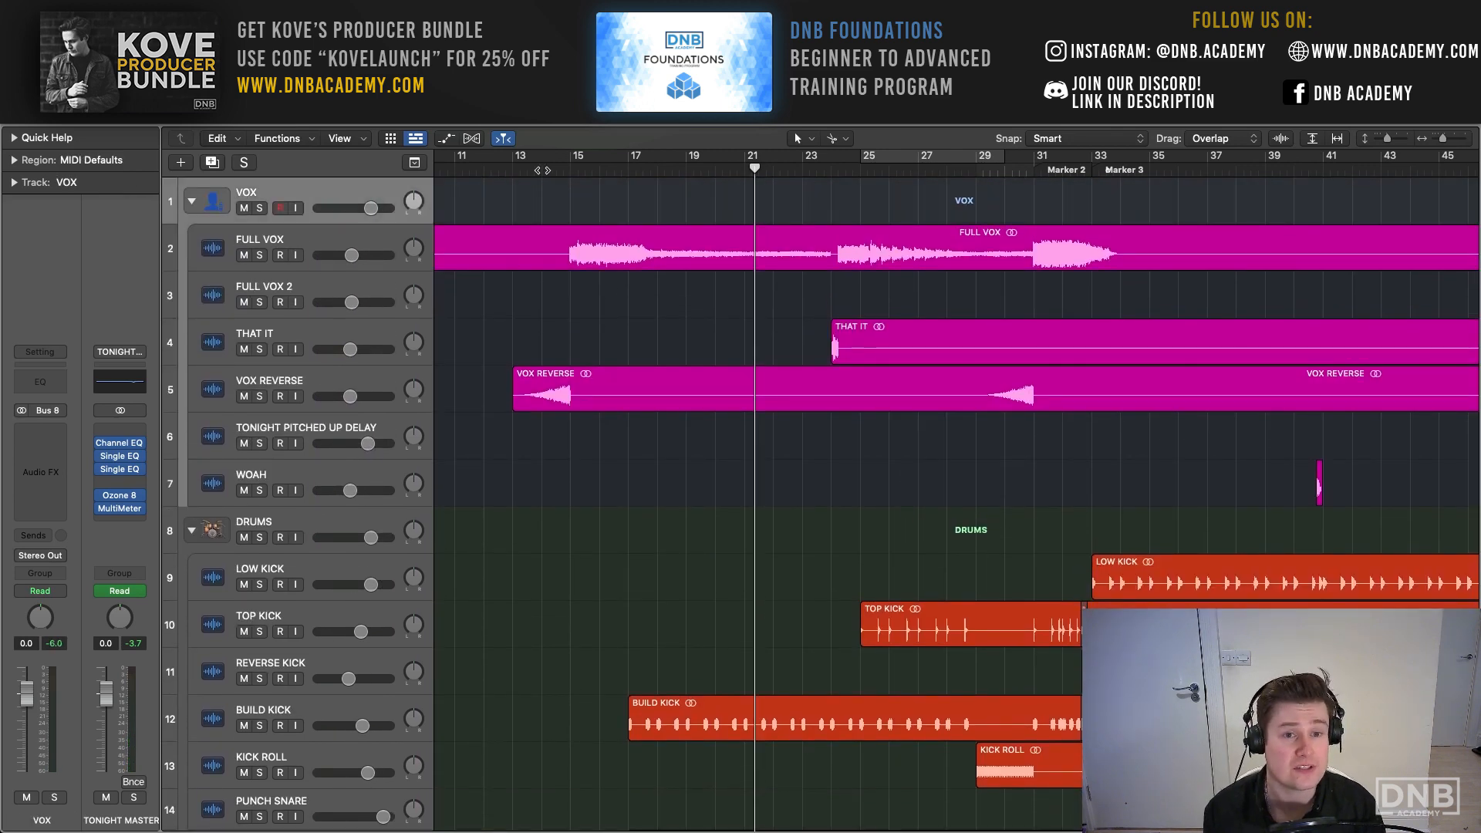
scroll(543, 170, "left", 5)
scroll(851, 162, "right", 10)
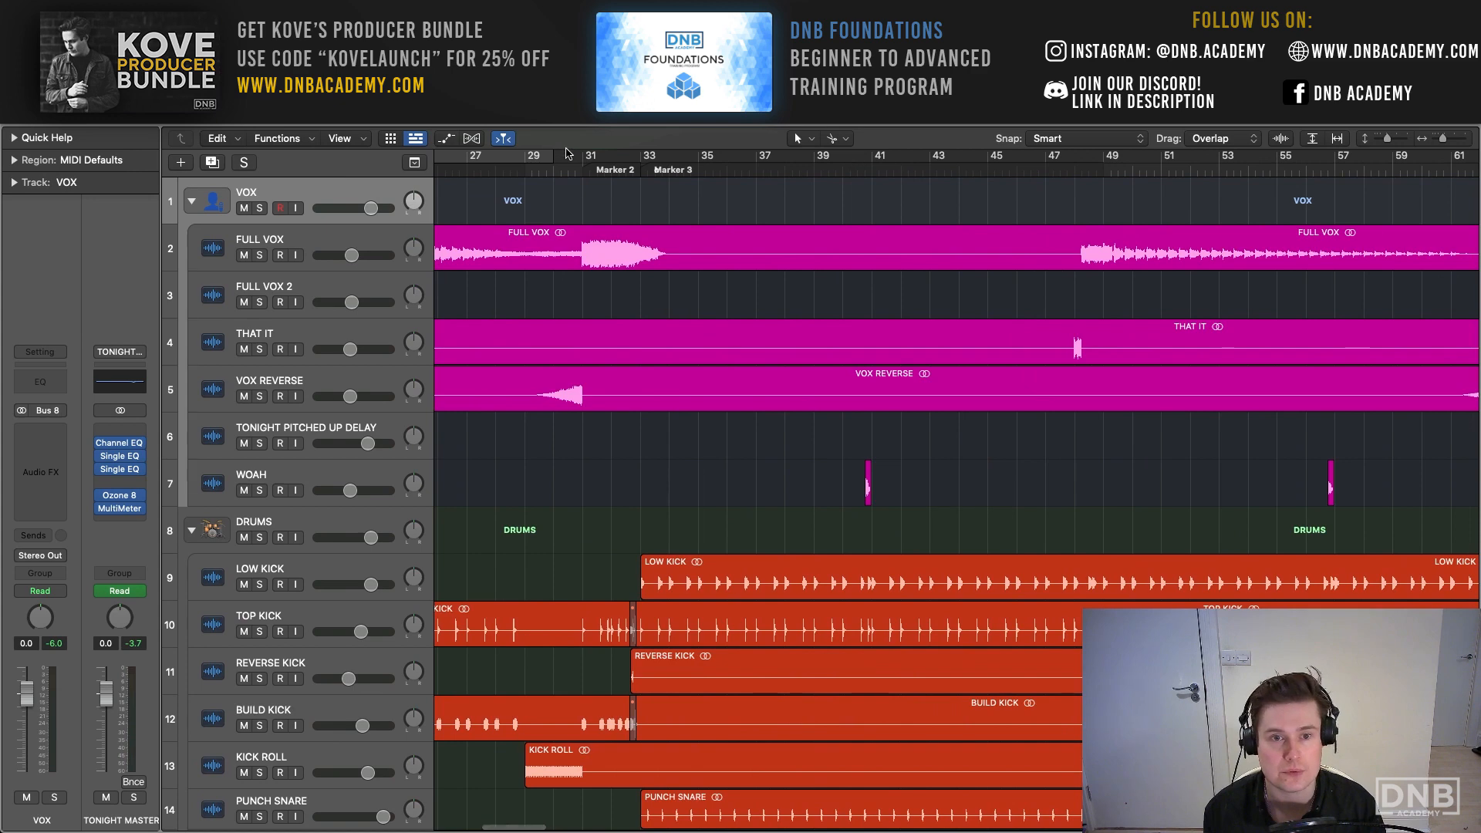
scroll(567, 153, "right", 10)
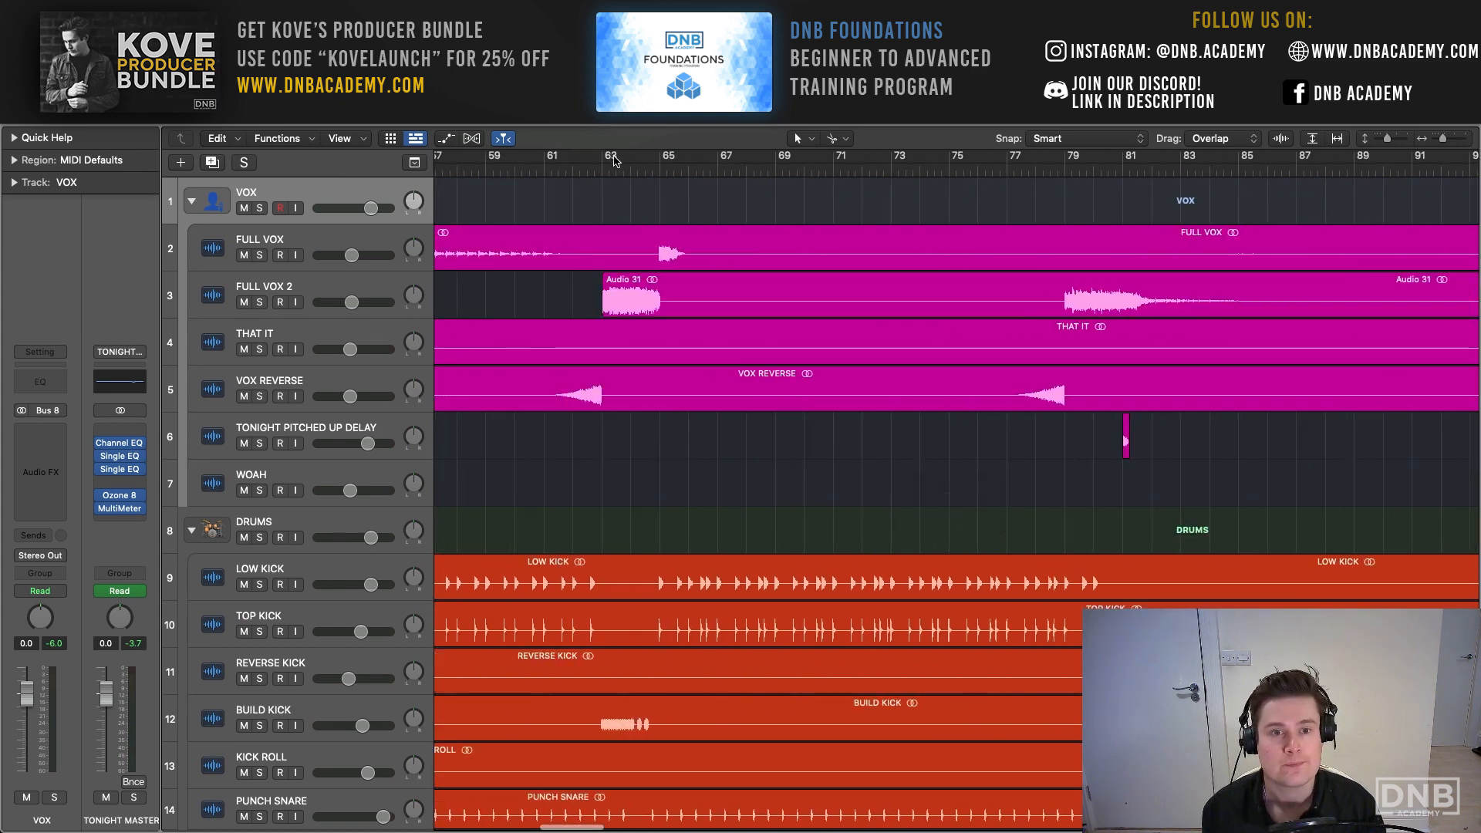
left_click_drag(609, 160, 1238, 190)
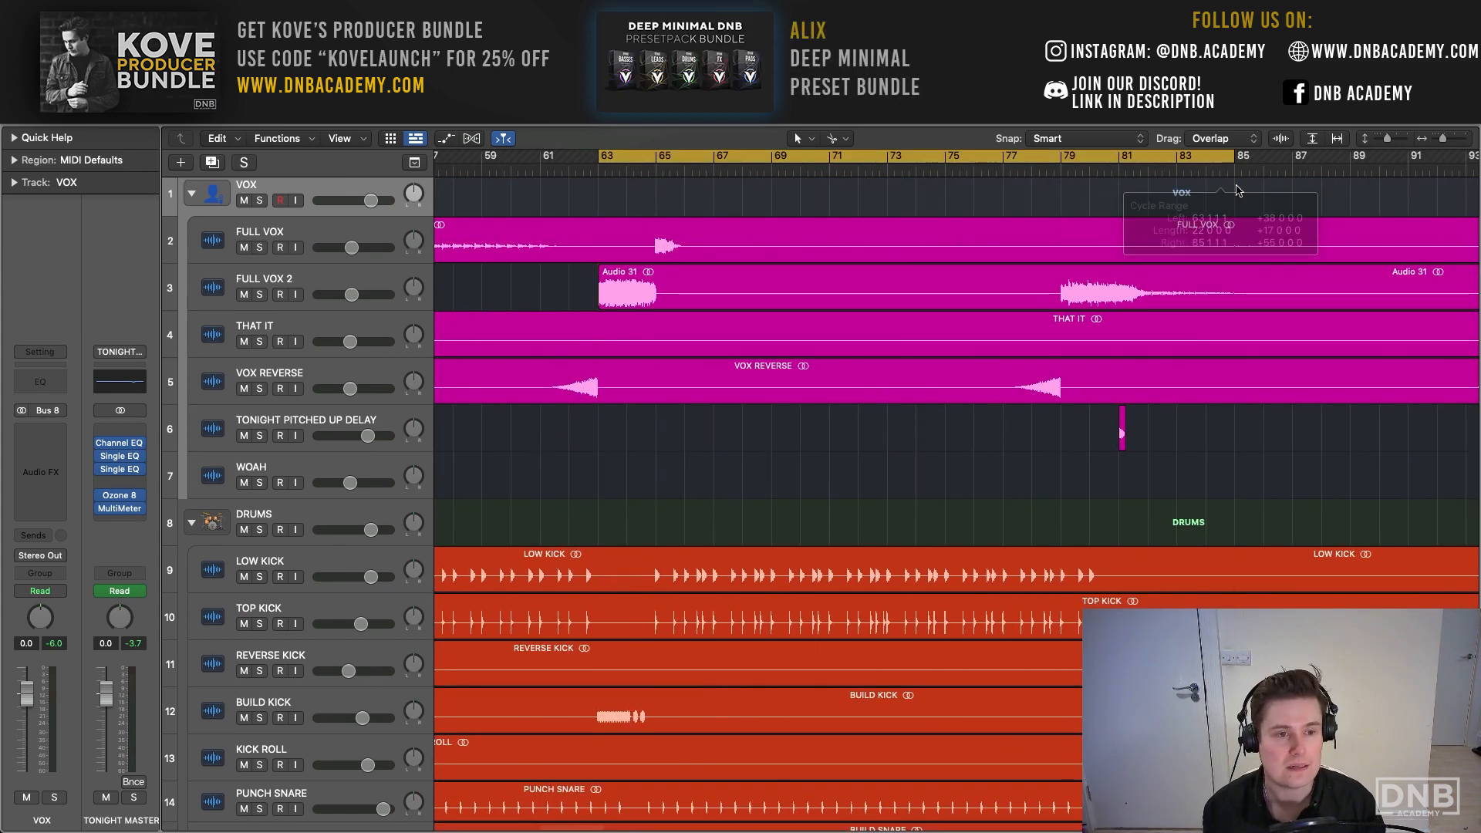
key("space")
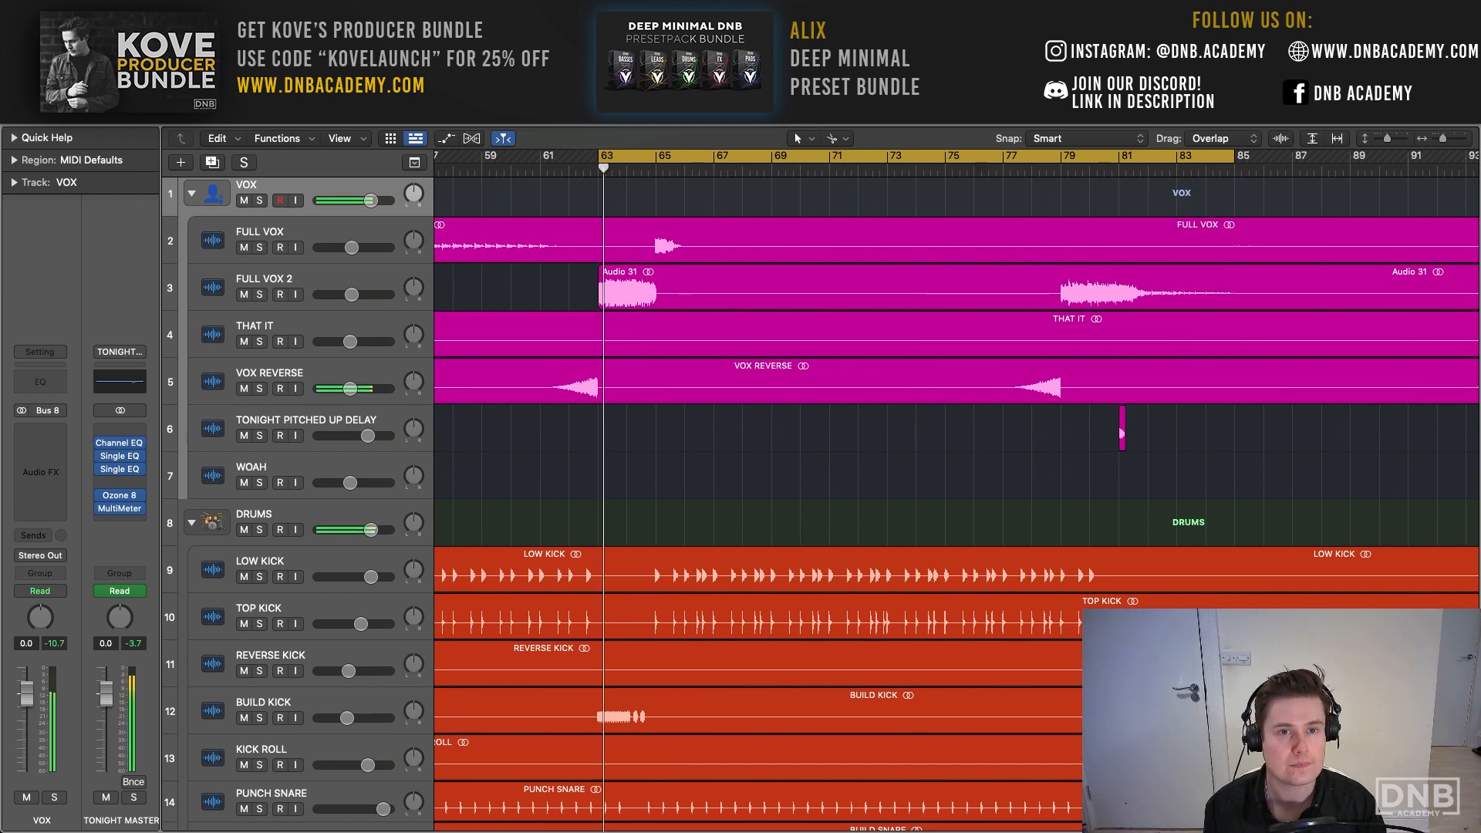
key("Return")
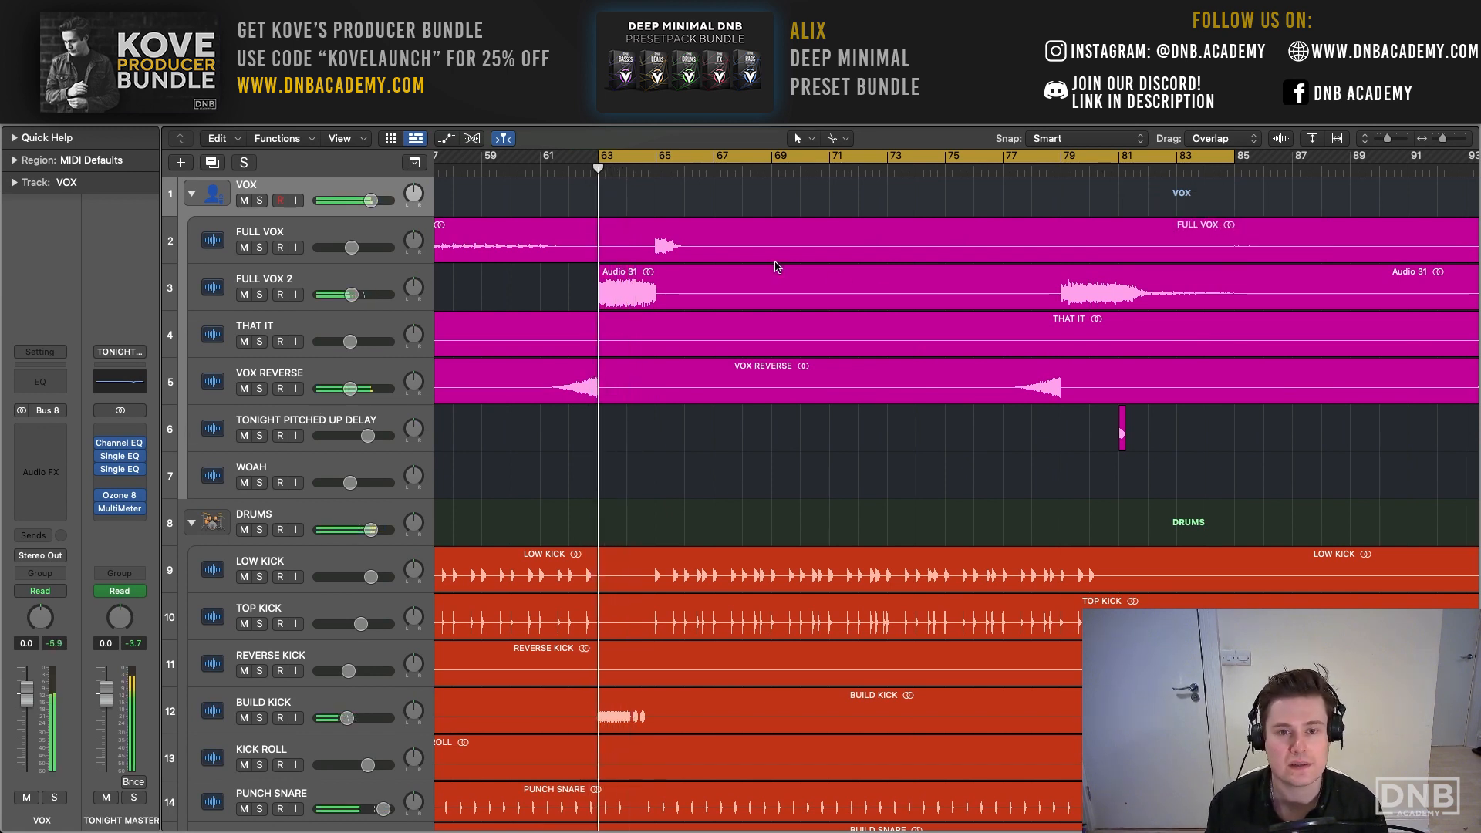
- Set the 4660 Hz band of the TONIGHT MASTER Channel EQ to -1.6 dB and close the plug-in
left_click(123, 446)
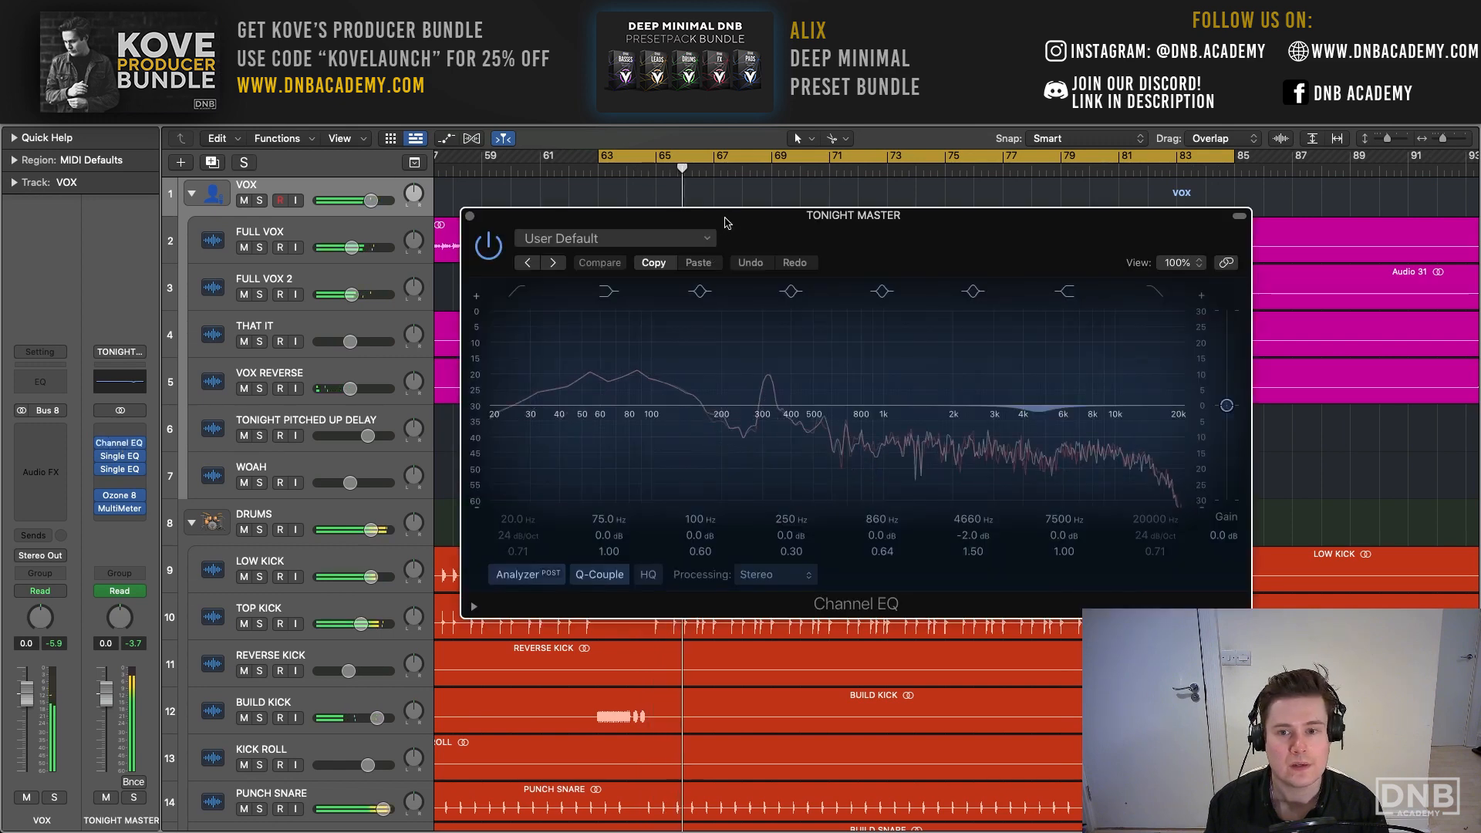
left_click_drag(726, 129, 468, 132)
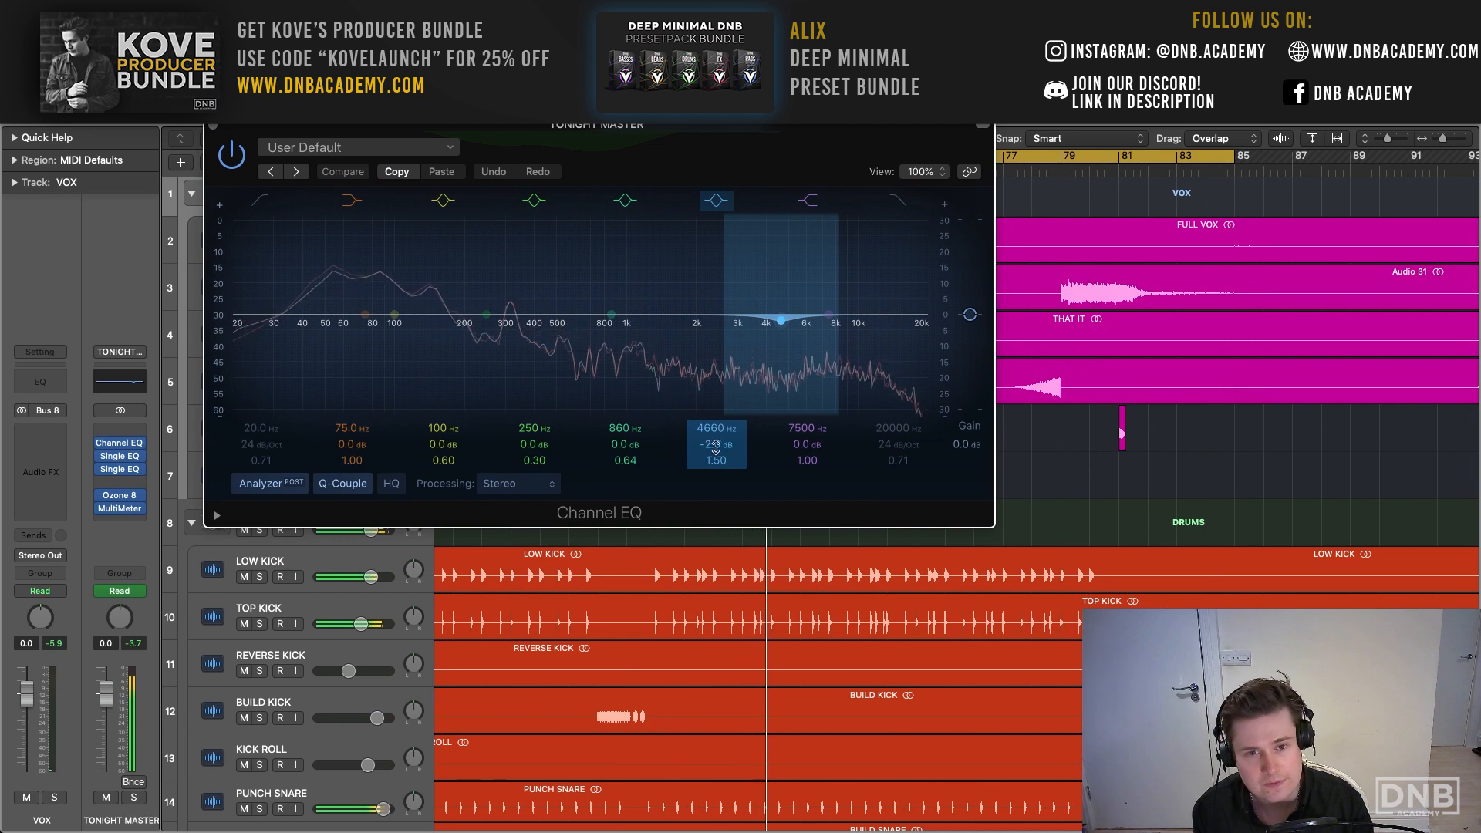
mouse_move(717, 444)
left_mouse_down()
mouse_move(718, 385)
mouse_move(717, 442)
left_mouse_up()
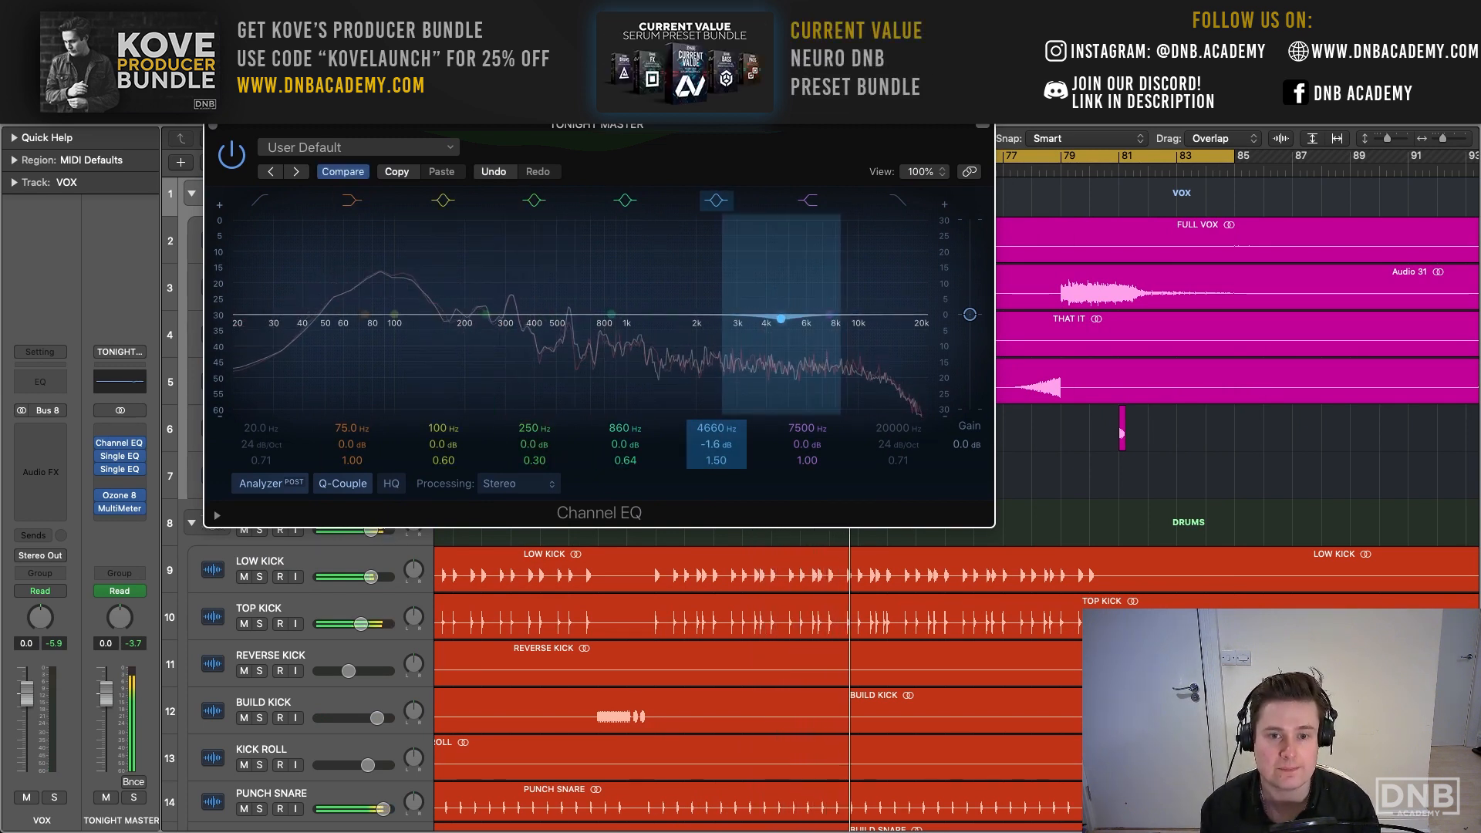
left_click(223, 128)
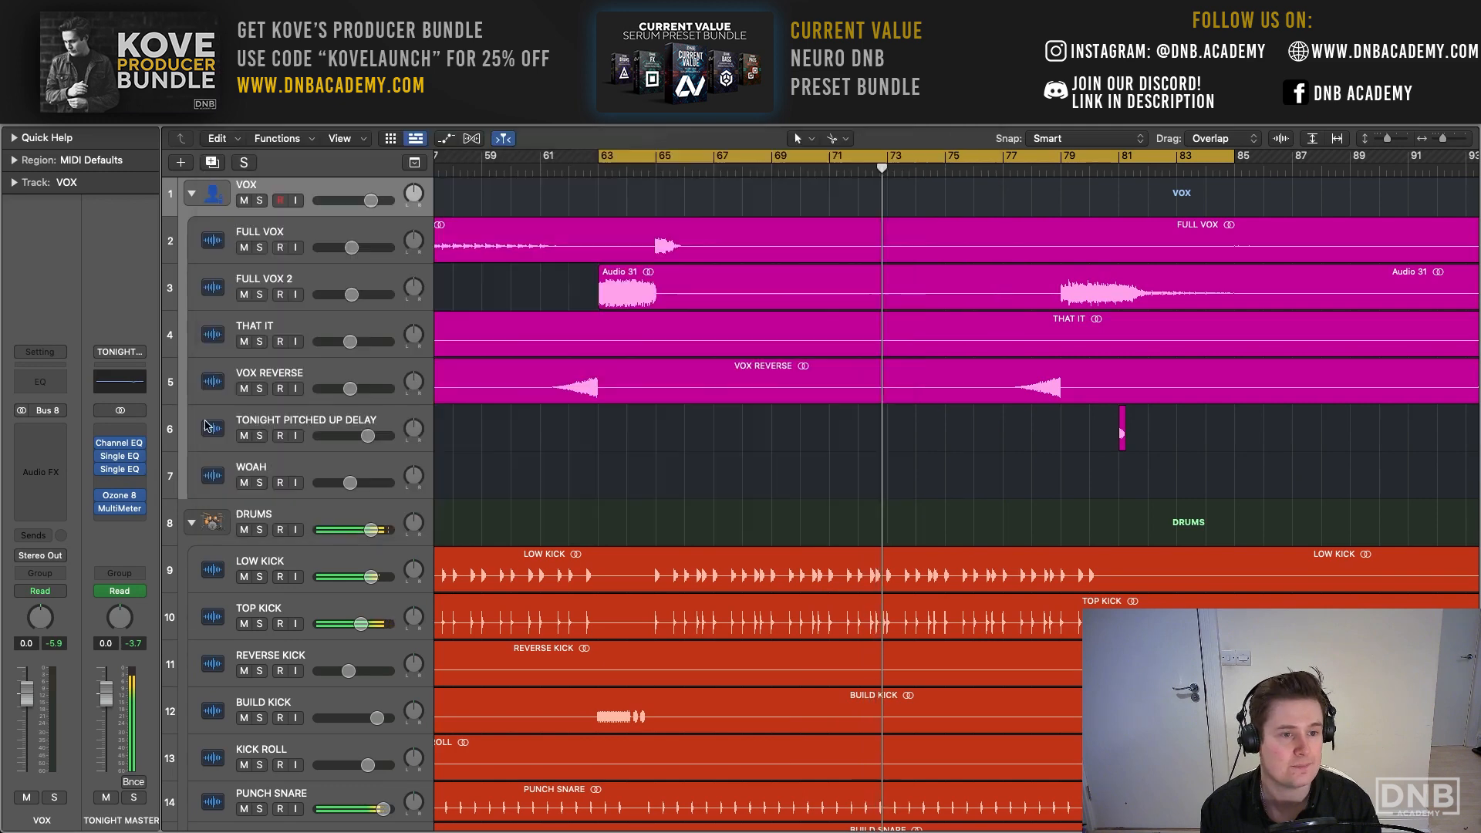
- Examine the low cut and high cut Single EQs and the MultiMeter on TONIGHT MASTER during playback, closing each plug-in
left_click(119, 456)
left_click_drag(552, 223, 448, 198)
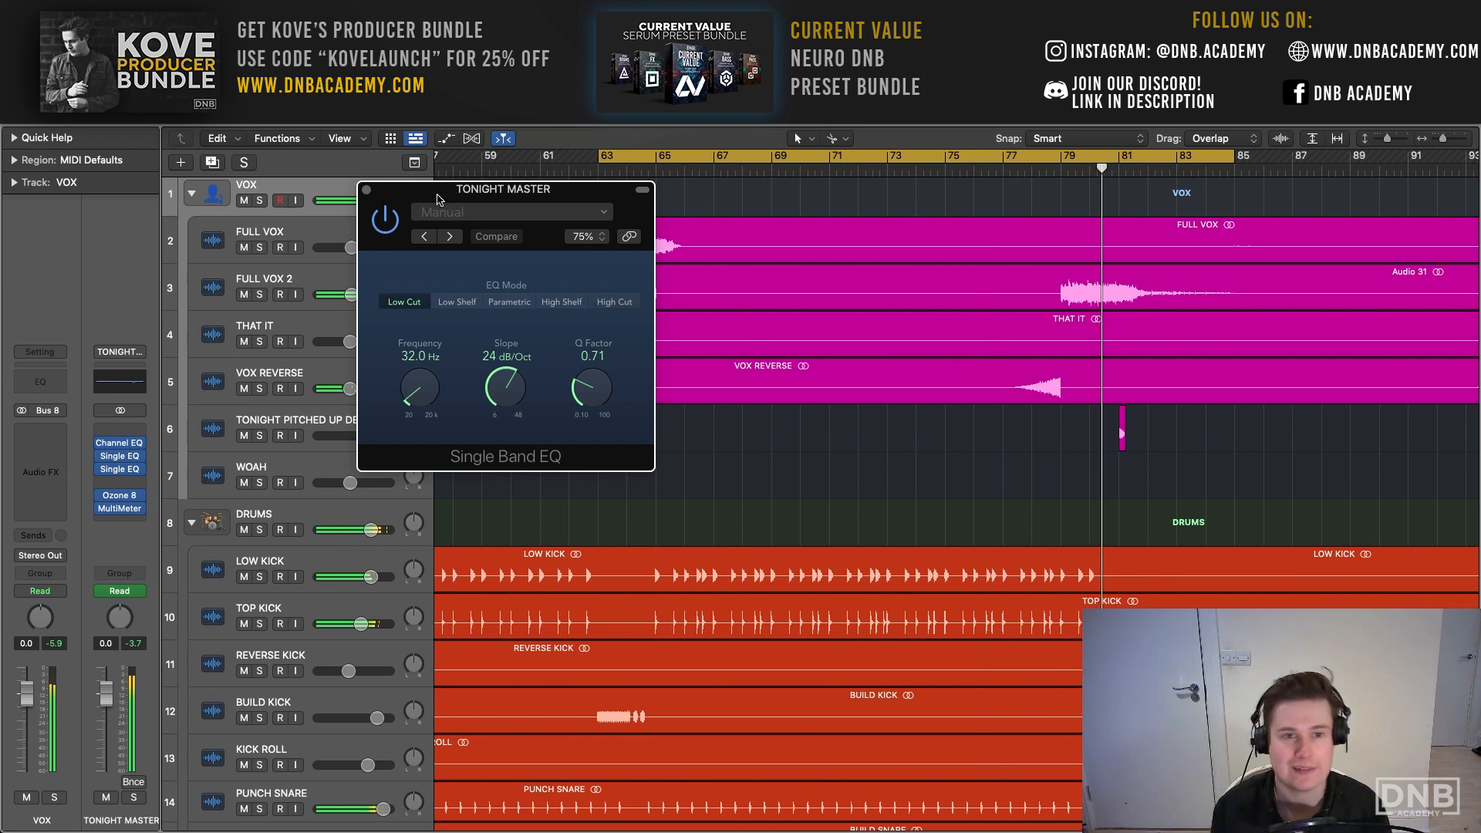
left_click(122, 469)
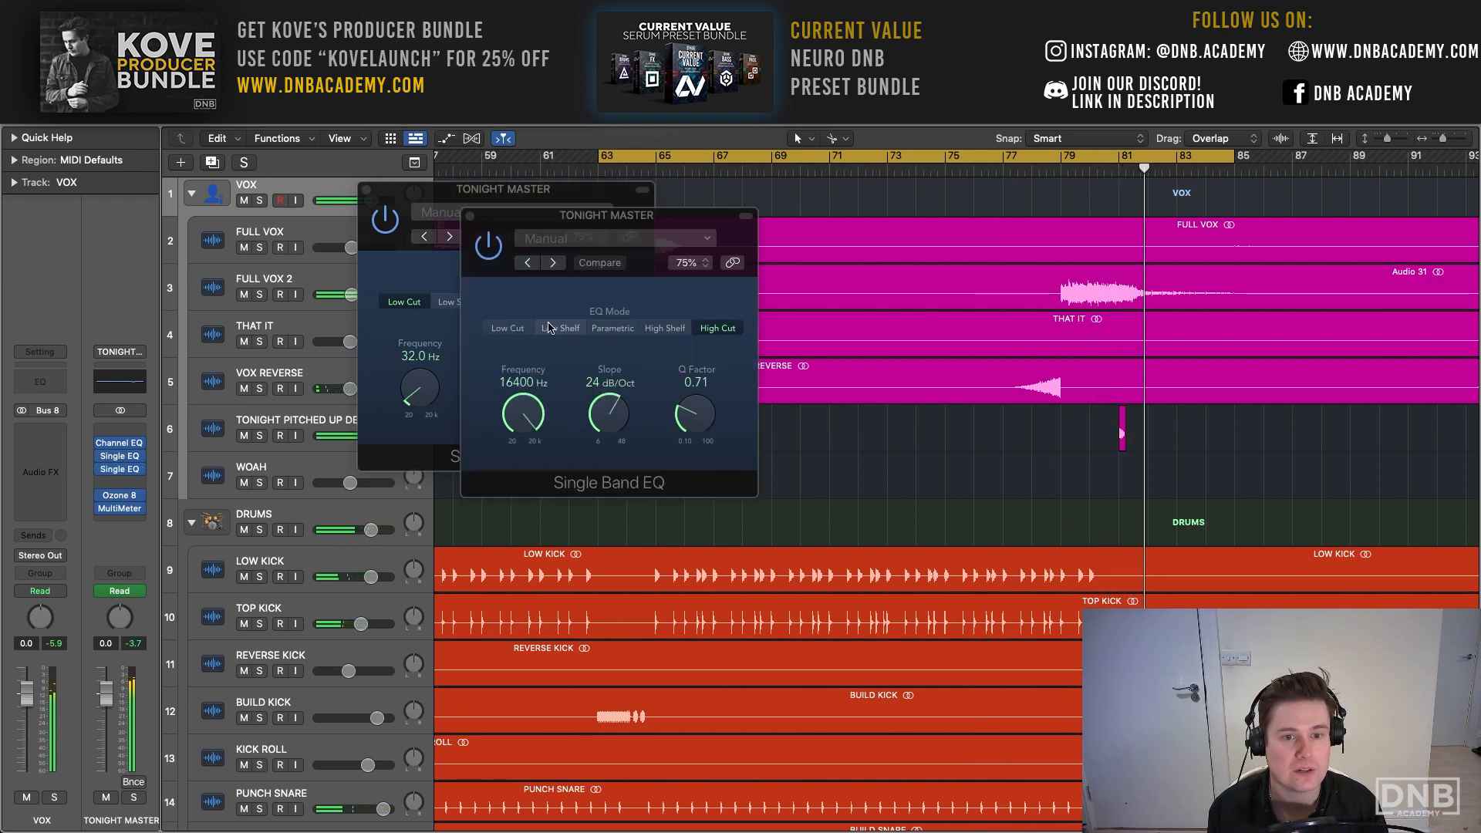
left_click(469, 217)
left_click(366, 190)
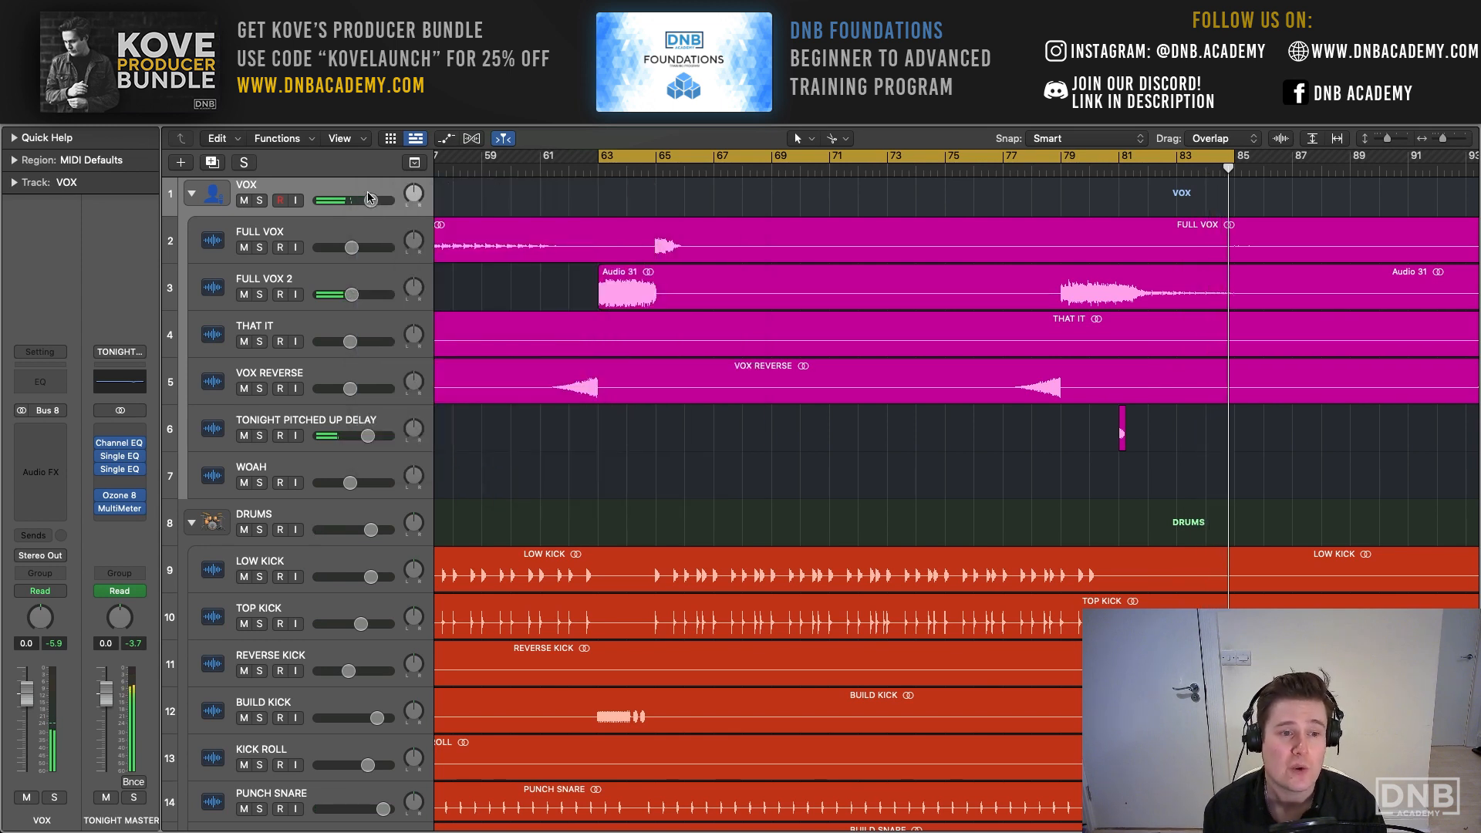
left_click(121, 469)
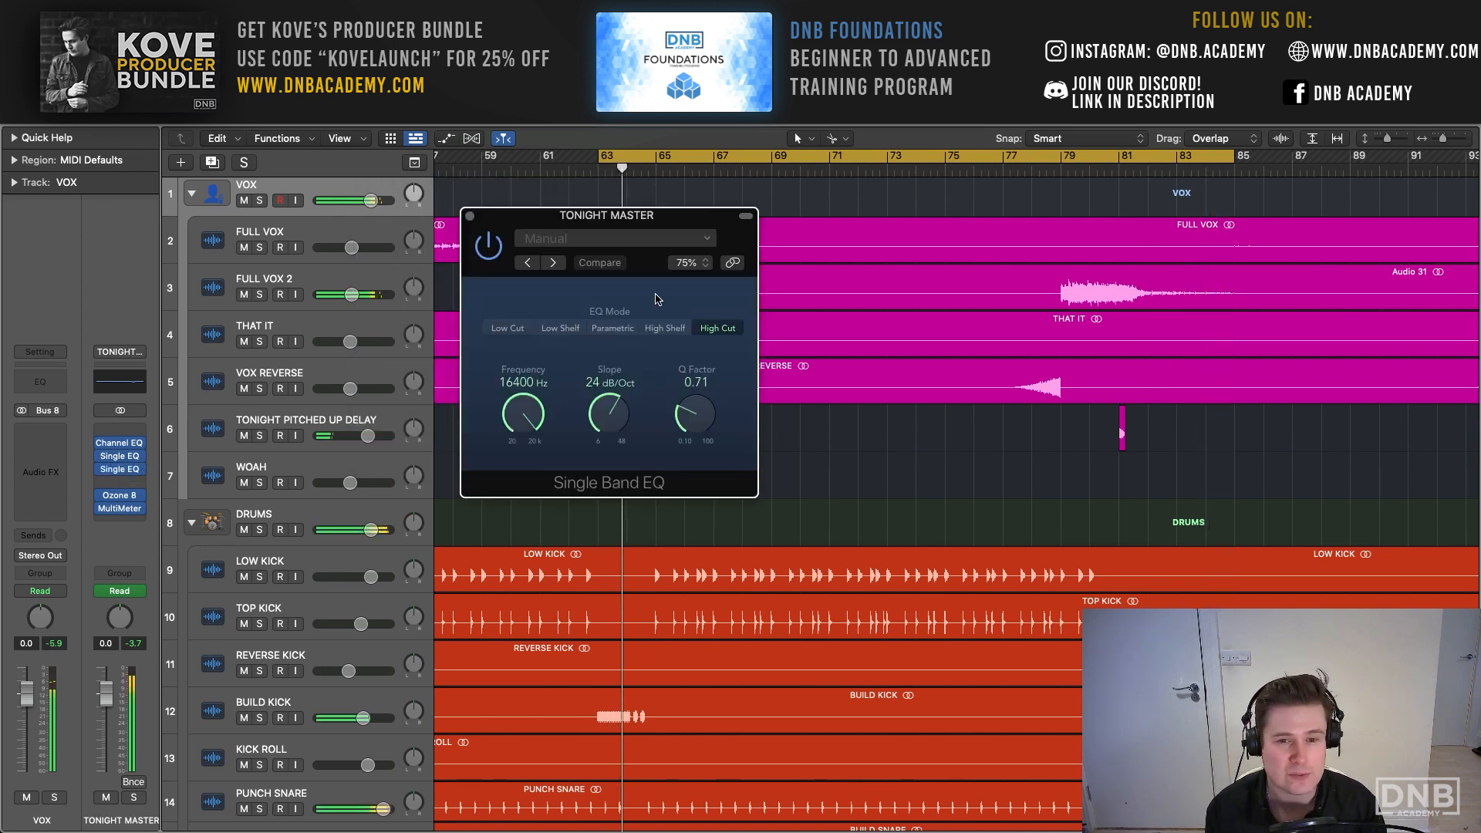
left_click(469, 216)
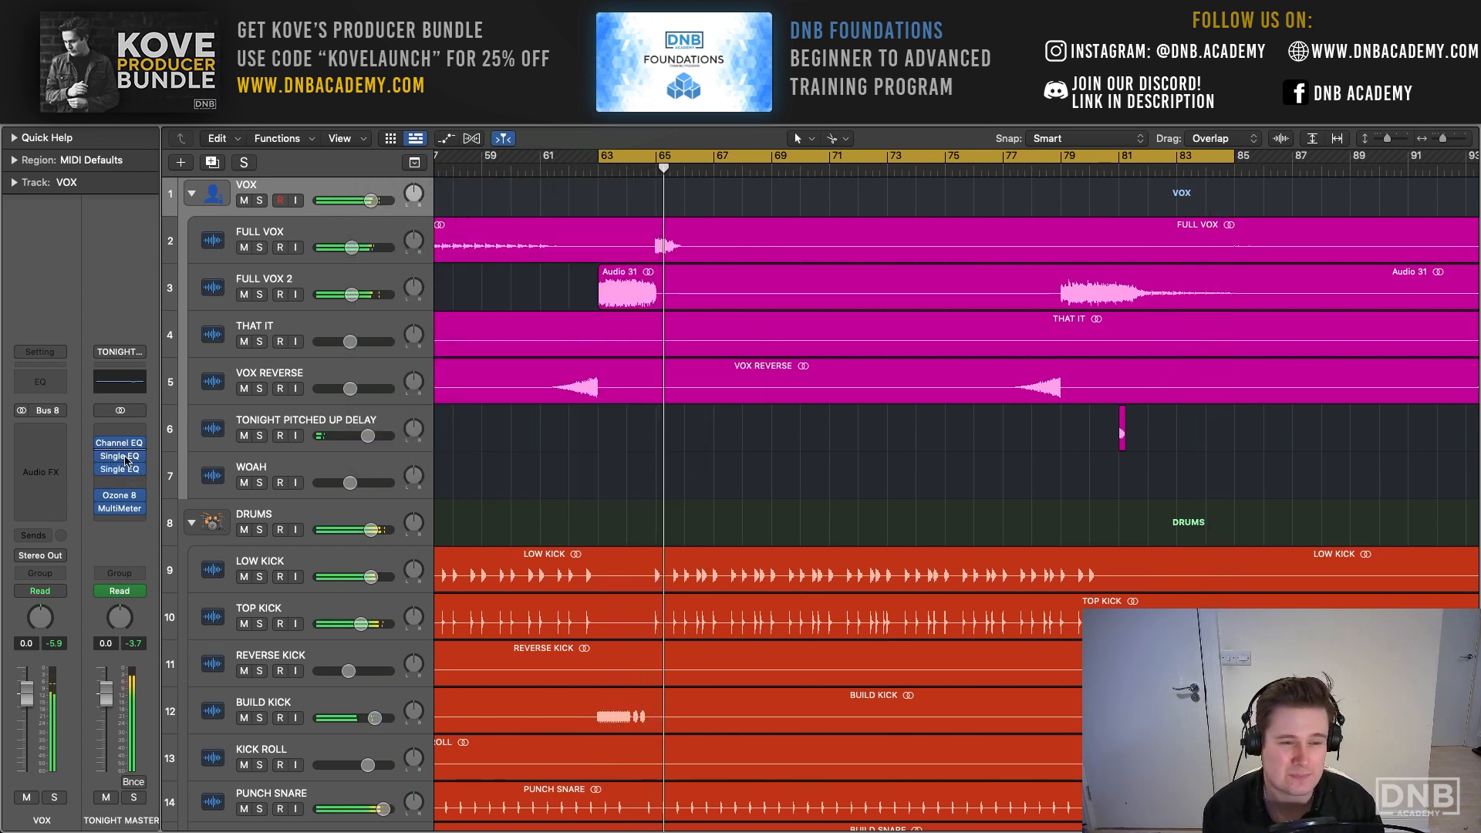
left_click(120, 509)
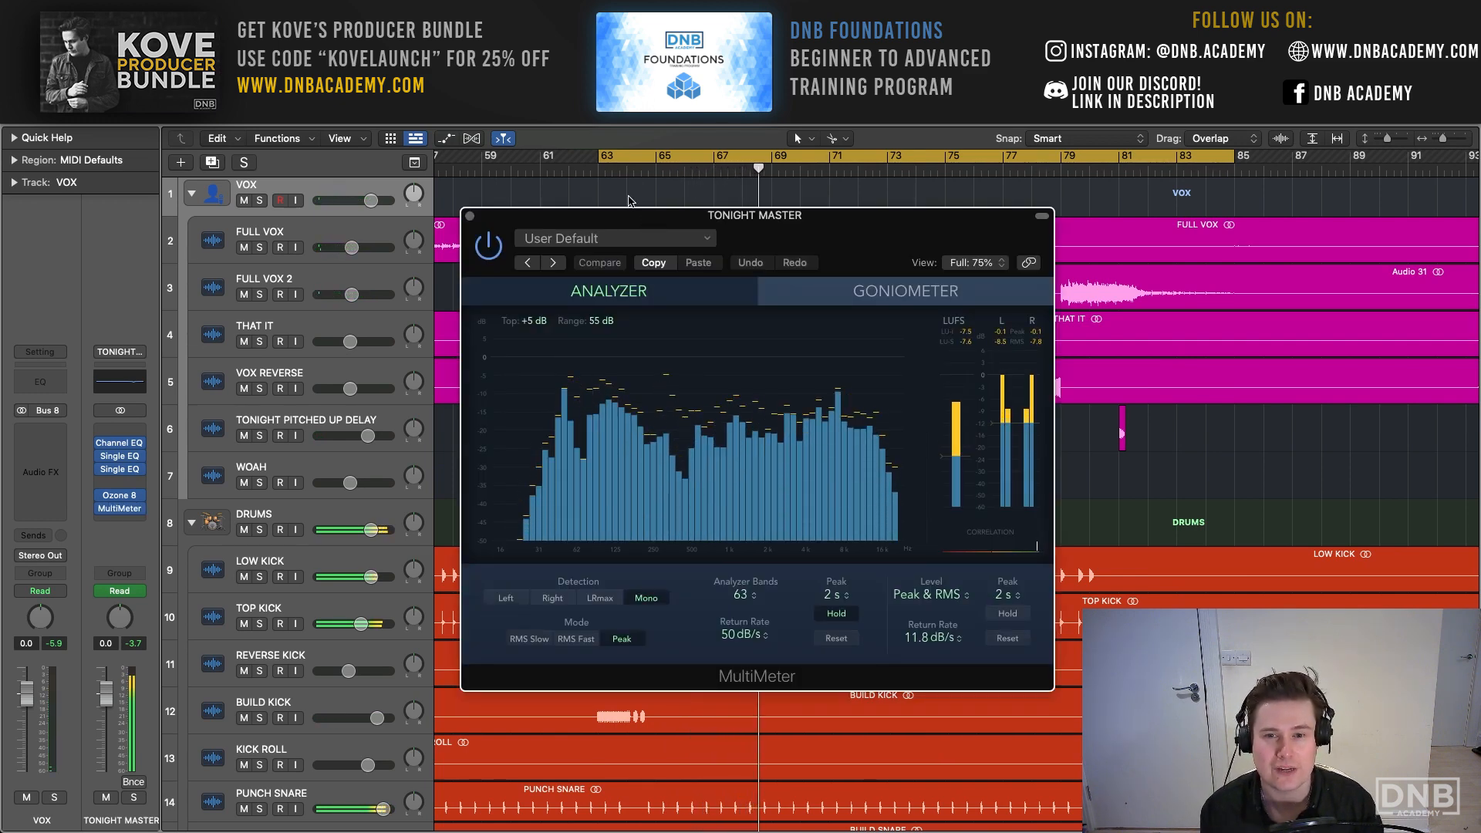
left_click(469, 217)
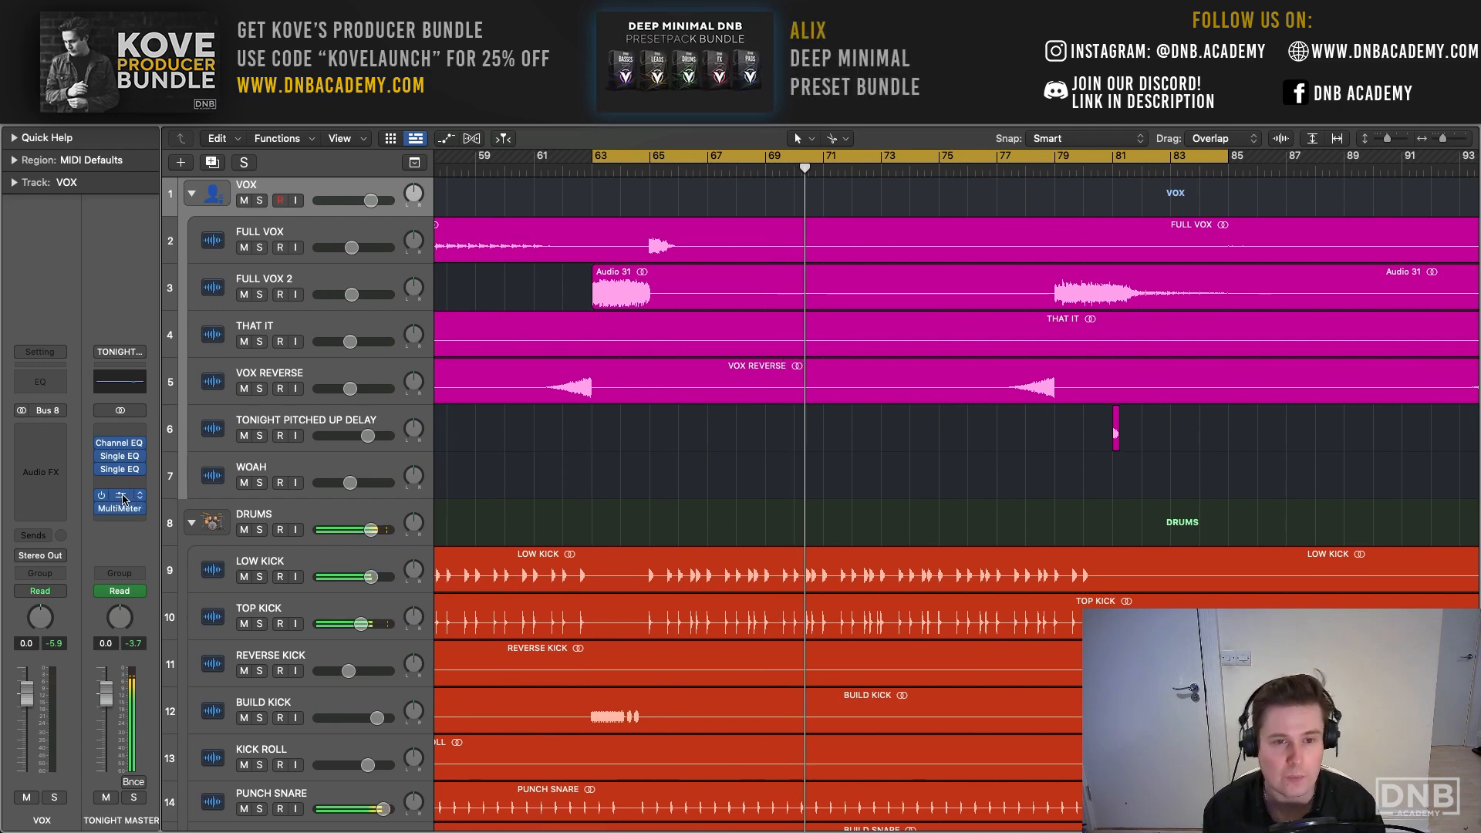
- Open Ozone 8 on TONIGHT MASTER, play the looped section through it, and show its Equalizer module
left_click(122, 495)
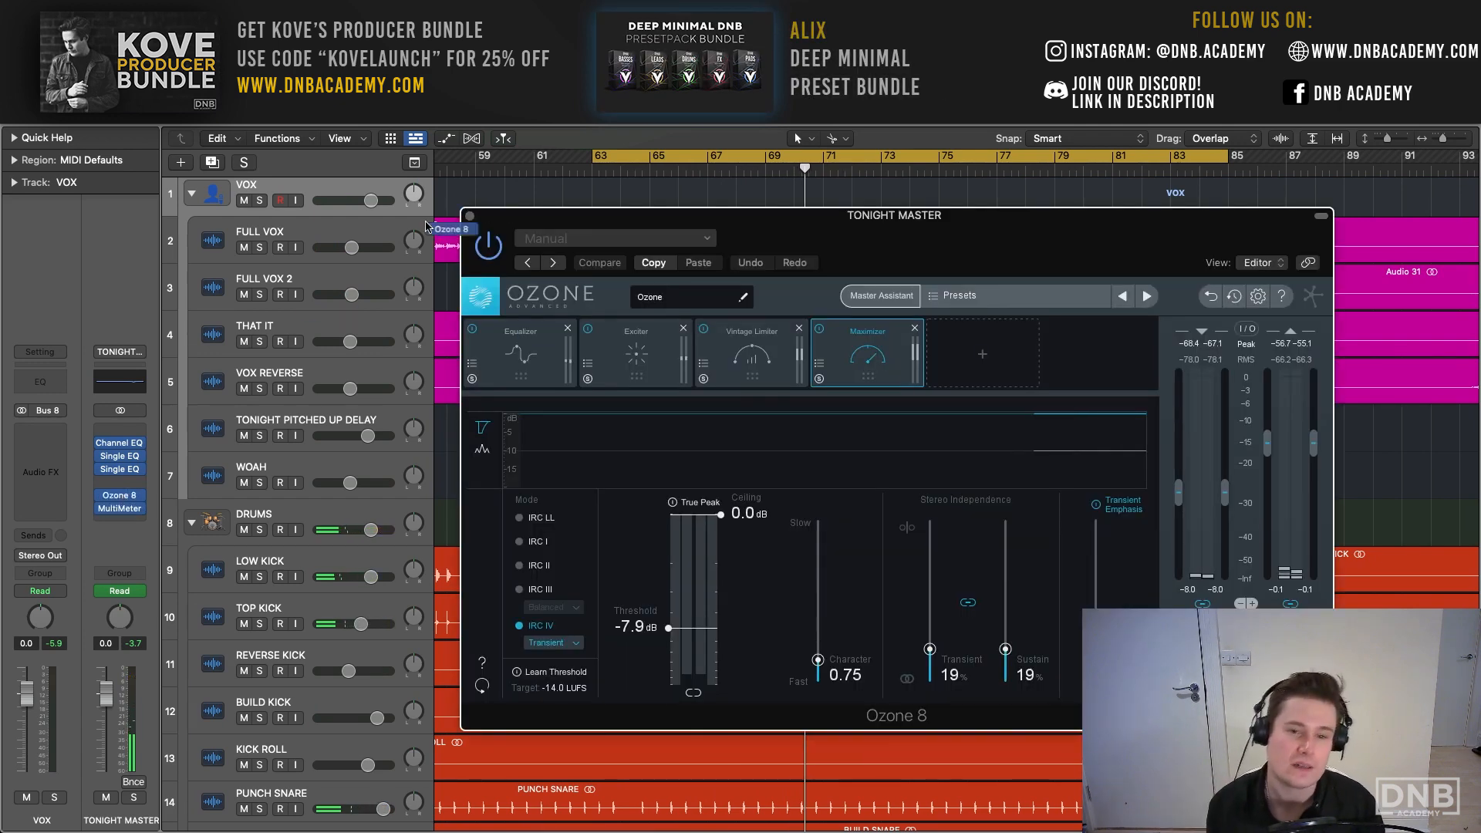
left_click_drag(810, 221, 417, 98)
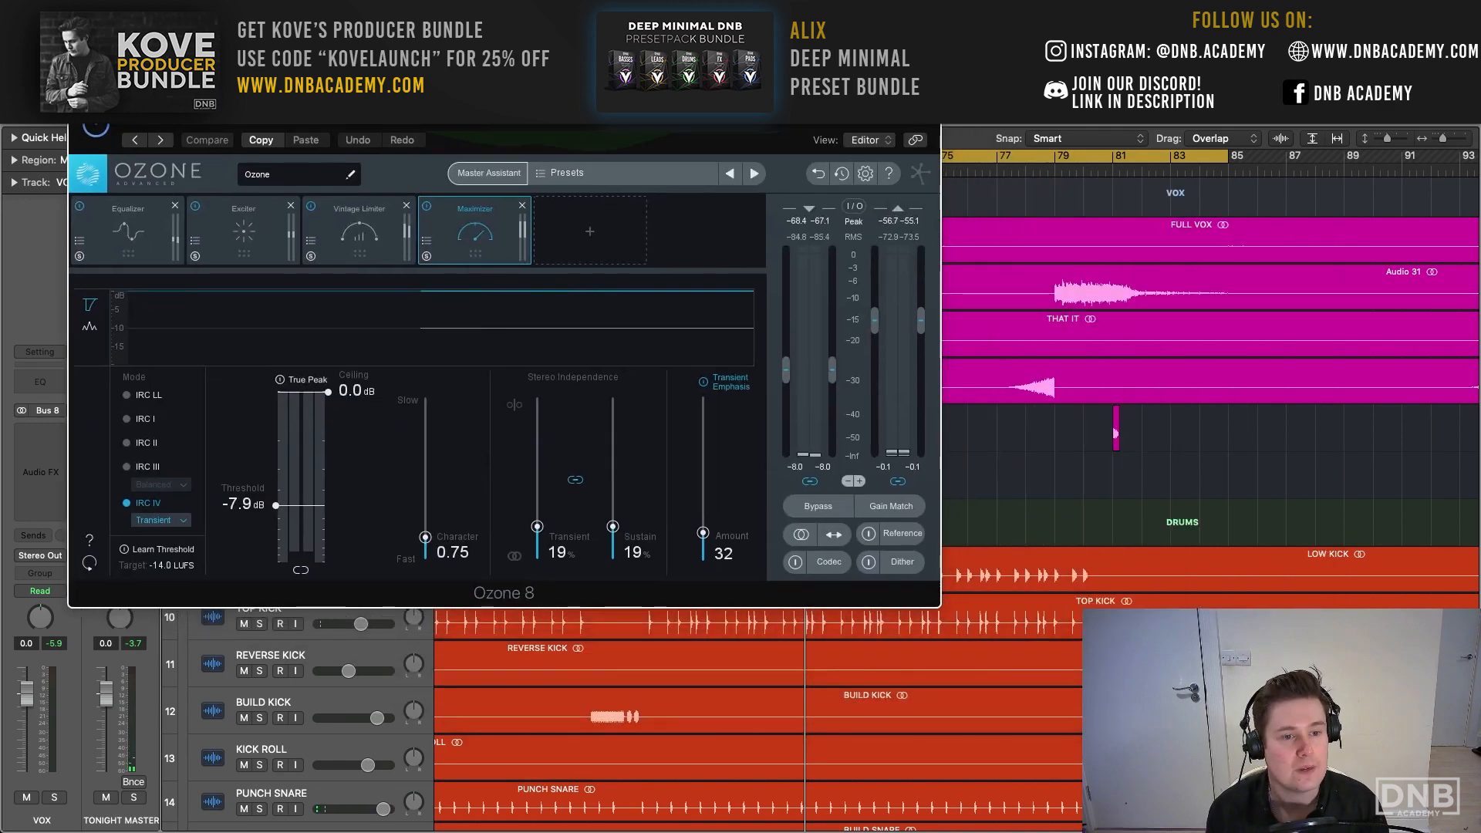
key("space")
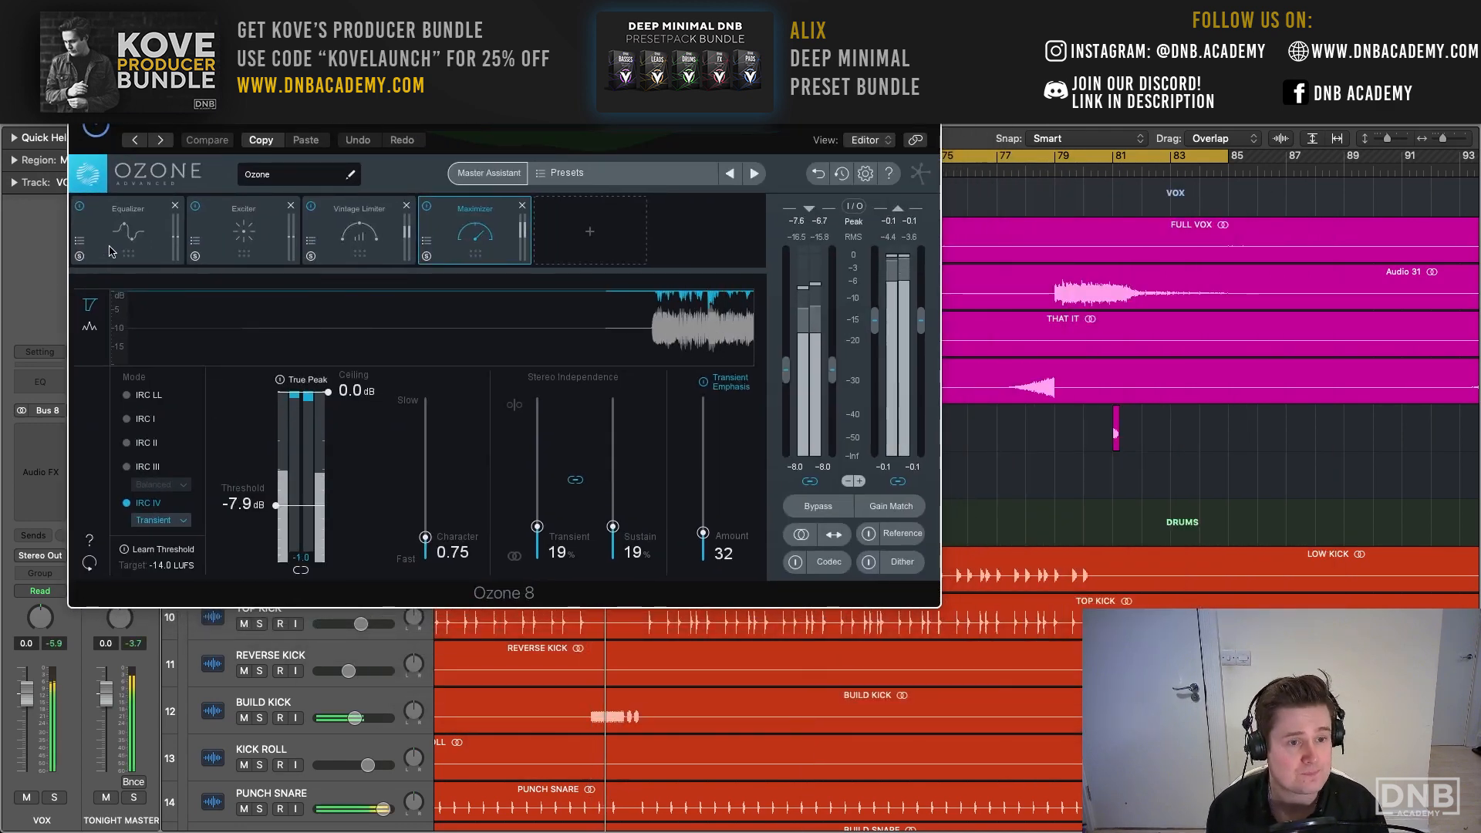
left_click(104, 241)
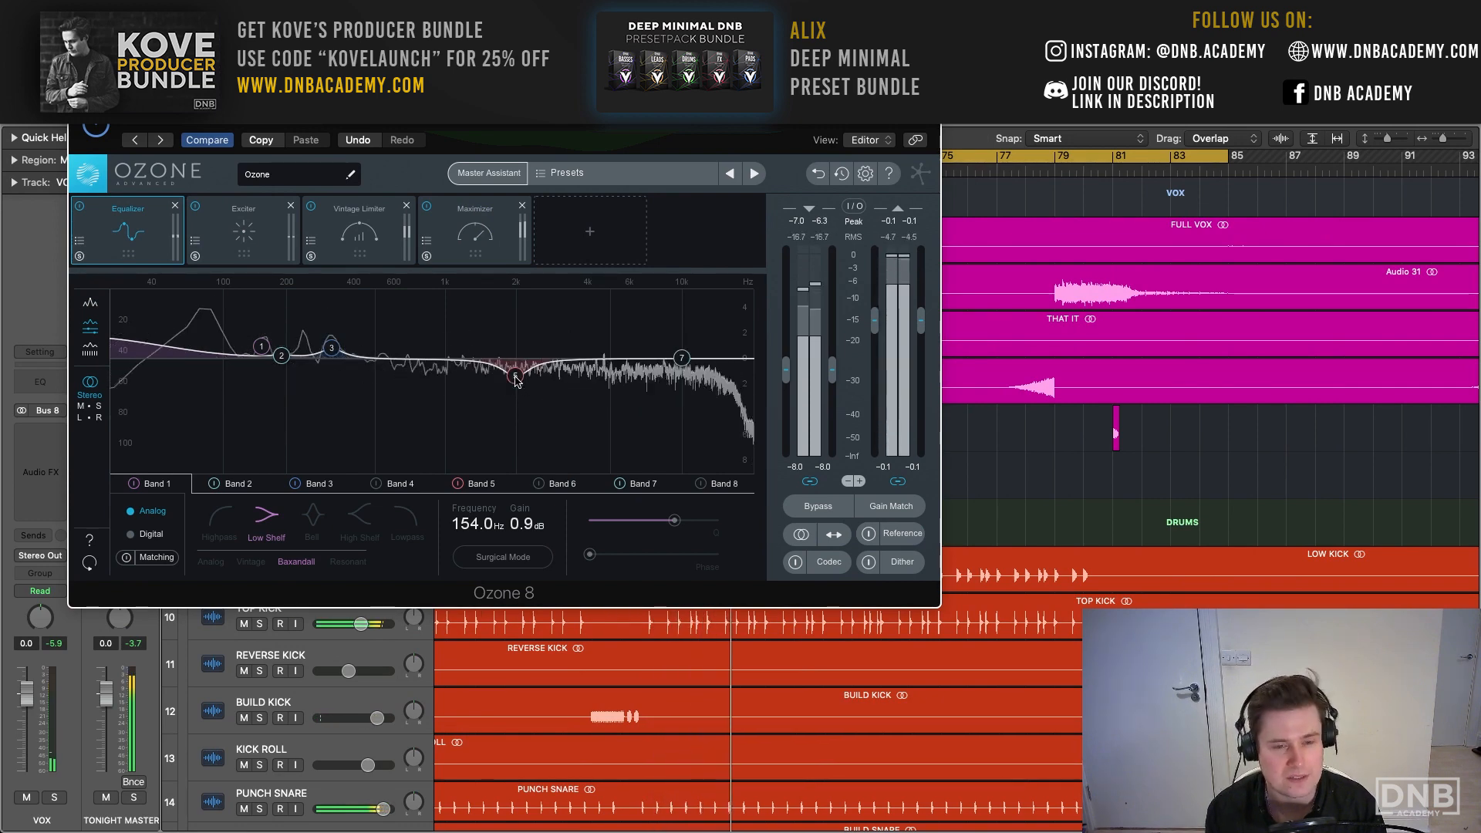
- Set Equalizer band 5 to 1.95 kHz and -1.4 dB in Ozone 8, and show the Exciter module
left_click_drag(516, 379, 508, 380)
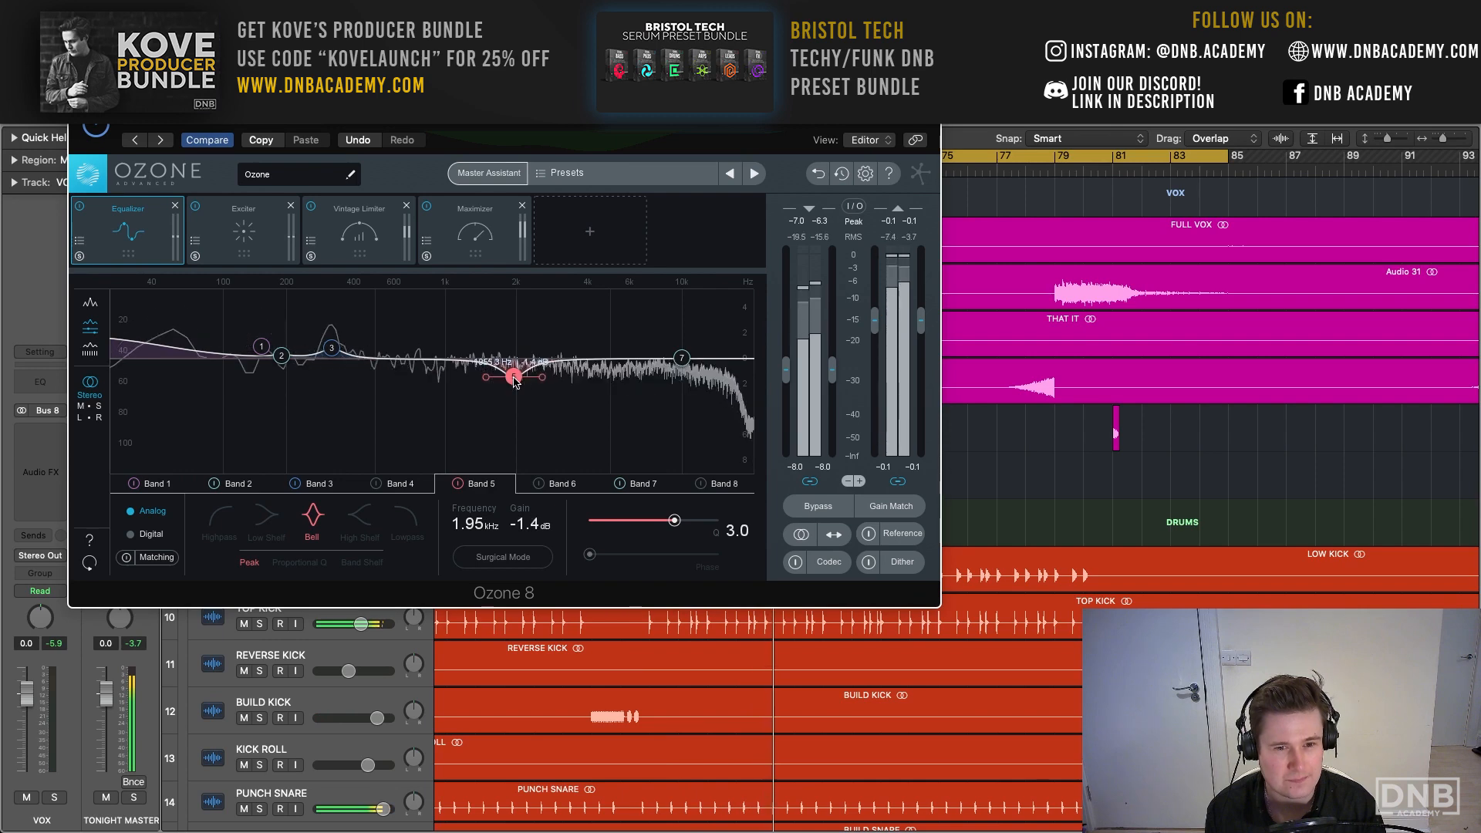
left_click(222, 228)
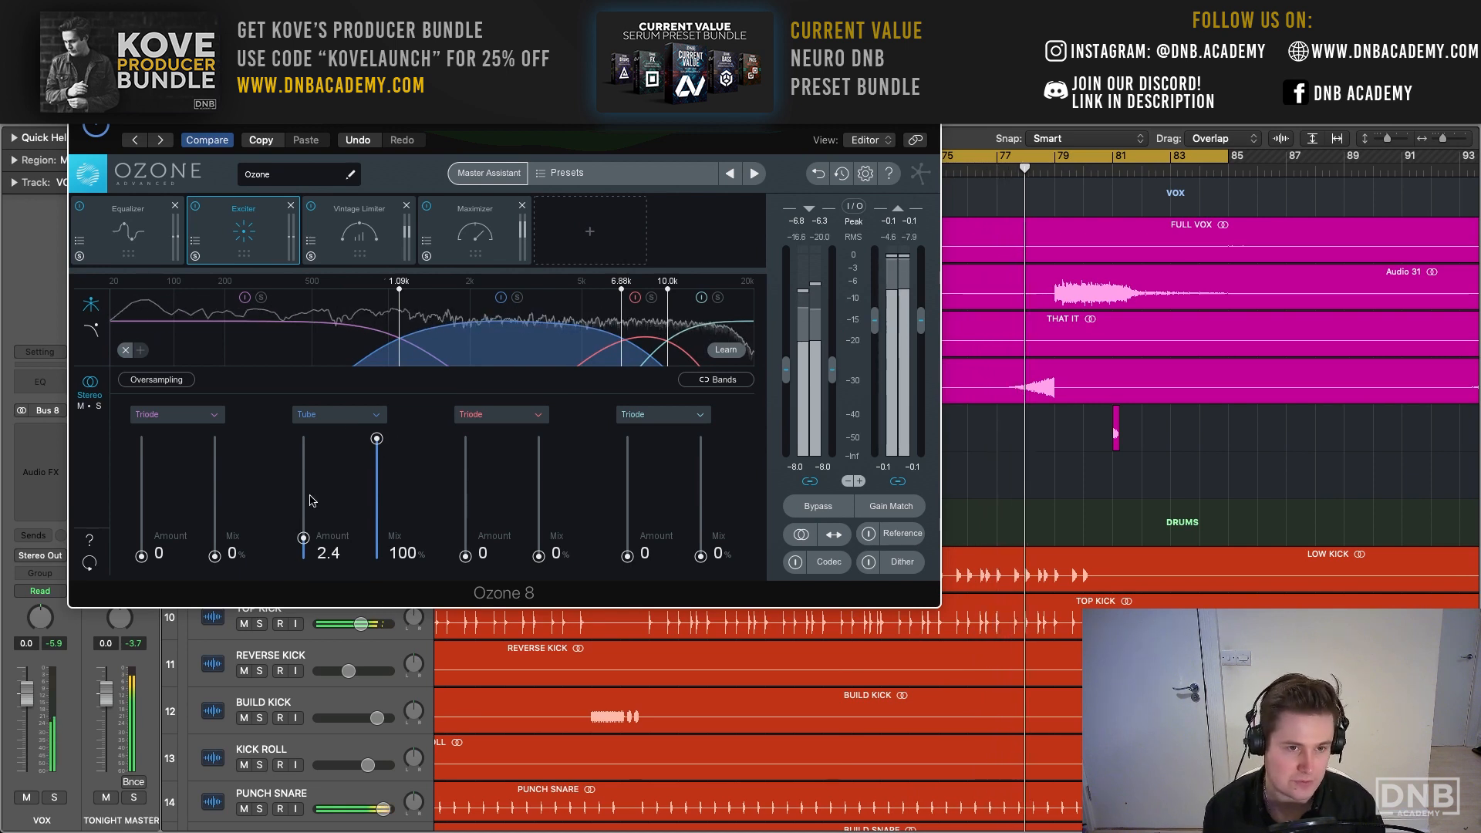
- Set the Vintage Limiter threshold to -4.7 dB, view the Maximizer module, and close Ozone 8
left_click(345, 230)
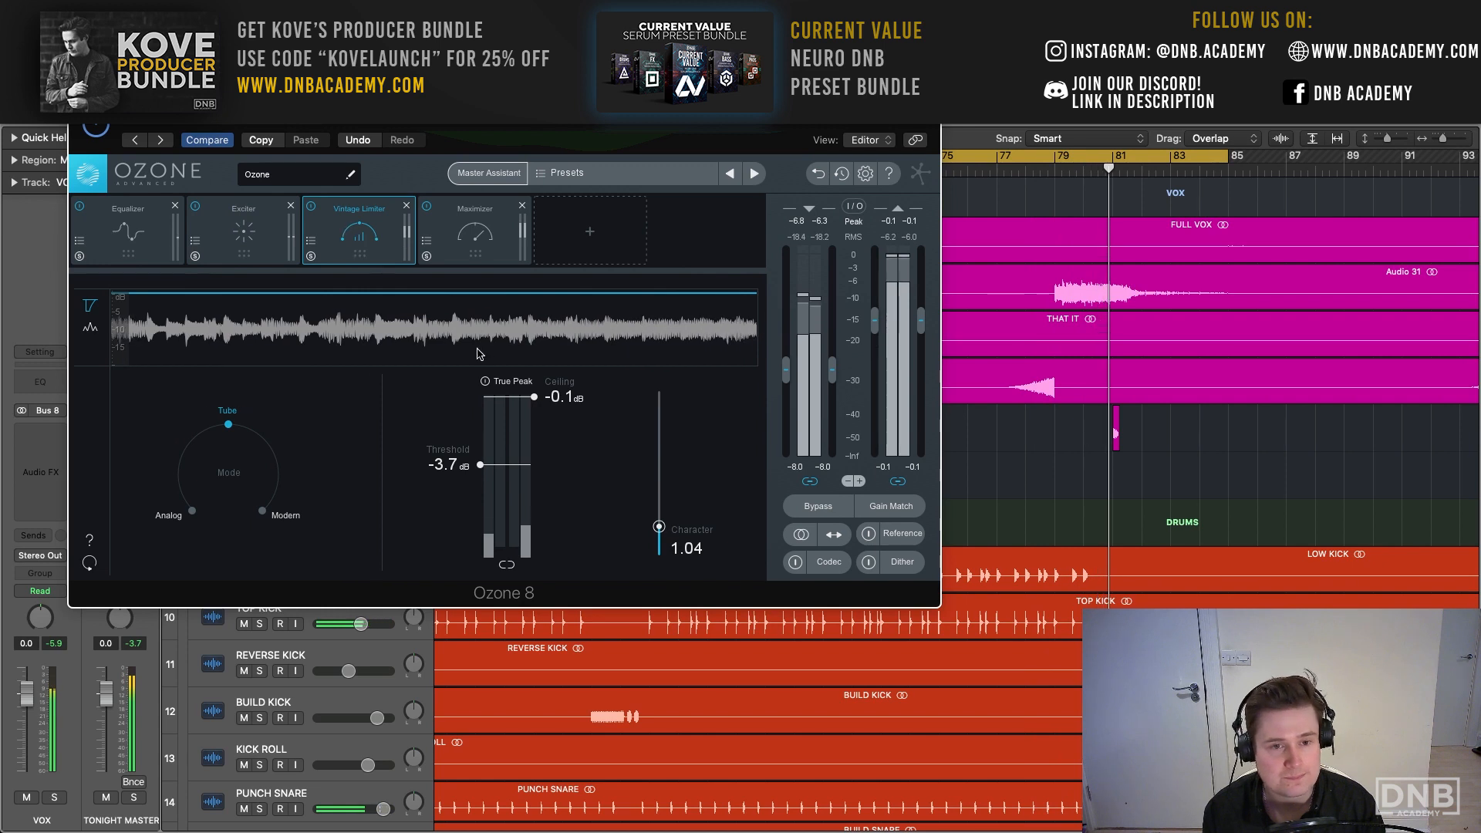
scroll(1020, 172, "left", 3)
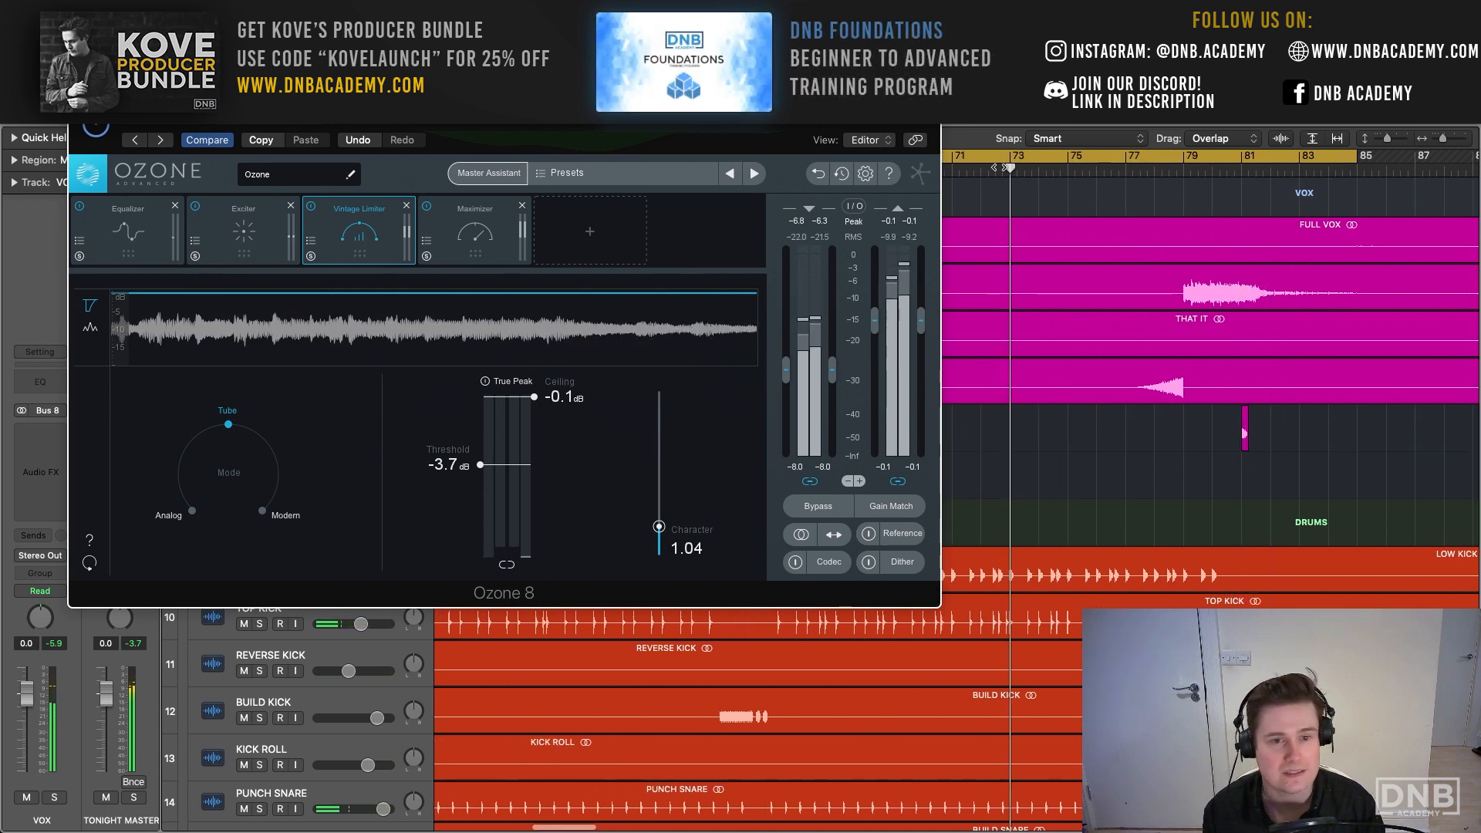
mouse_move(480, 465)
left_mouse_down()
mouse_move(480, 521)
mouse_move(479, 477)
left_mouse_up()
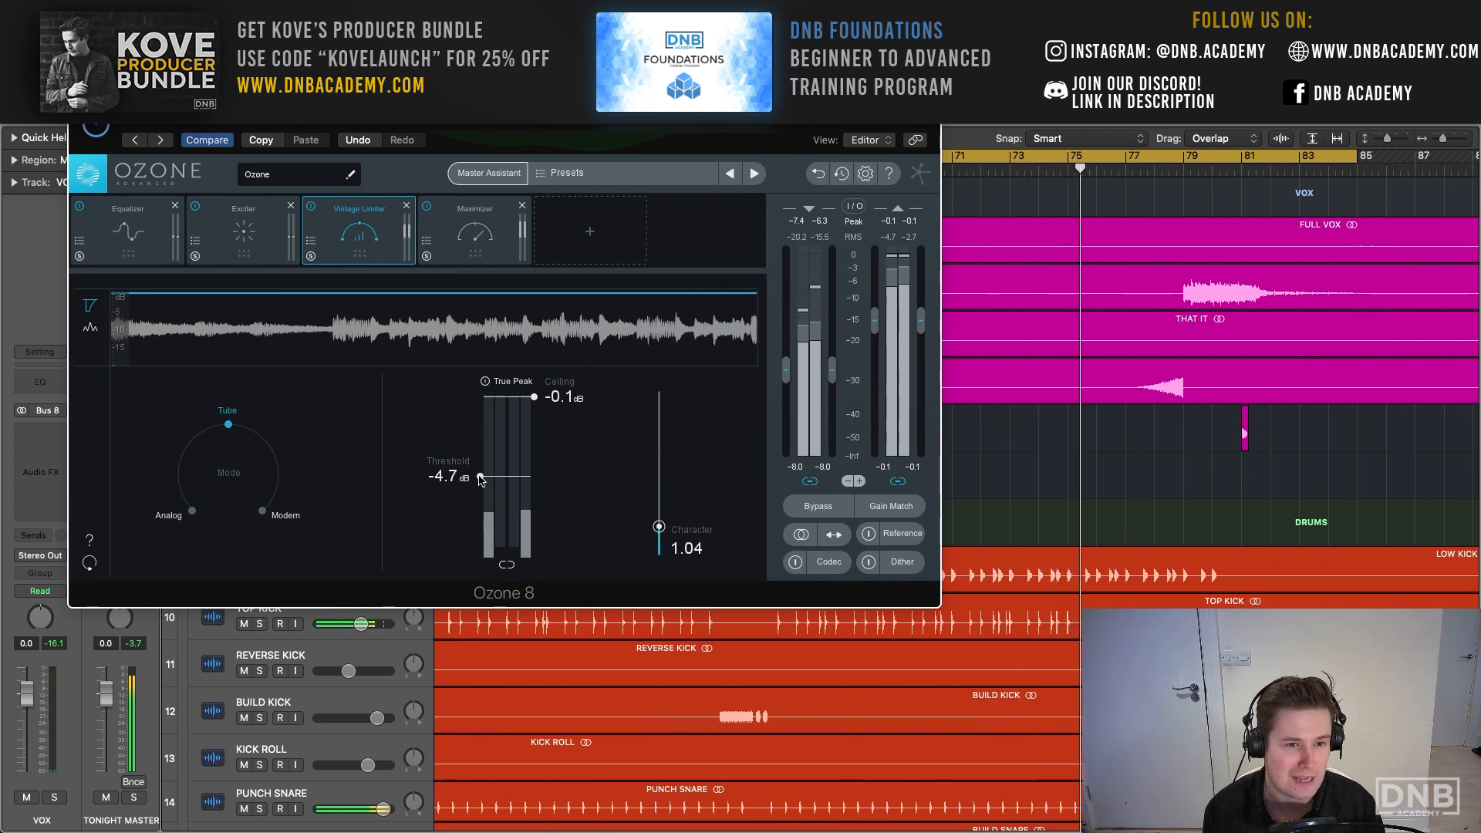
left_click(458, 230)
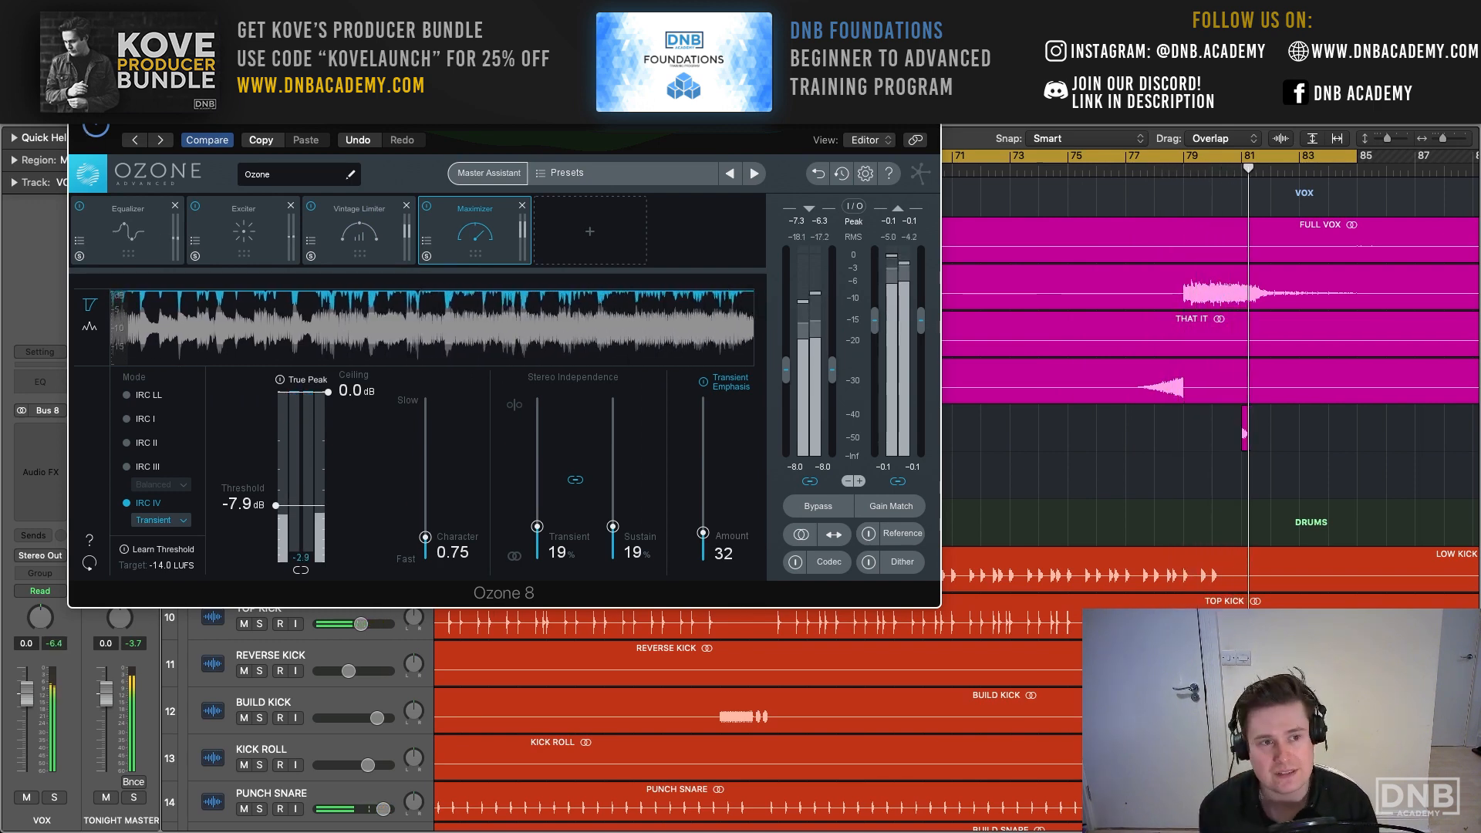
key("super+w")
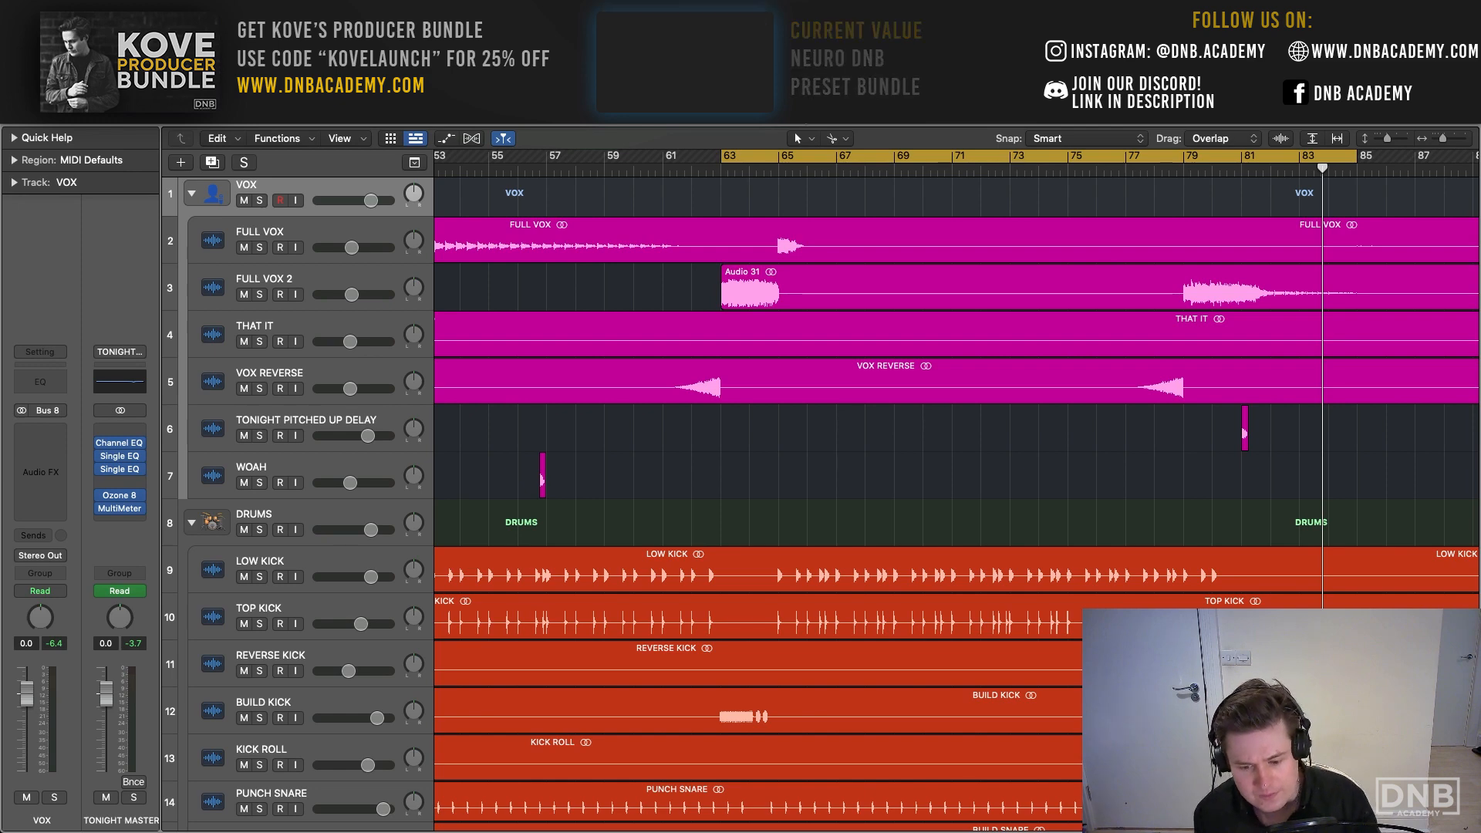
- Set a cycle from bar 1 to bar 15 over the intro and play the looped section
scroll(644, 218, "left", 10)
scroll(646, 216, "right", 8)
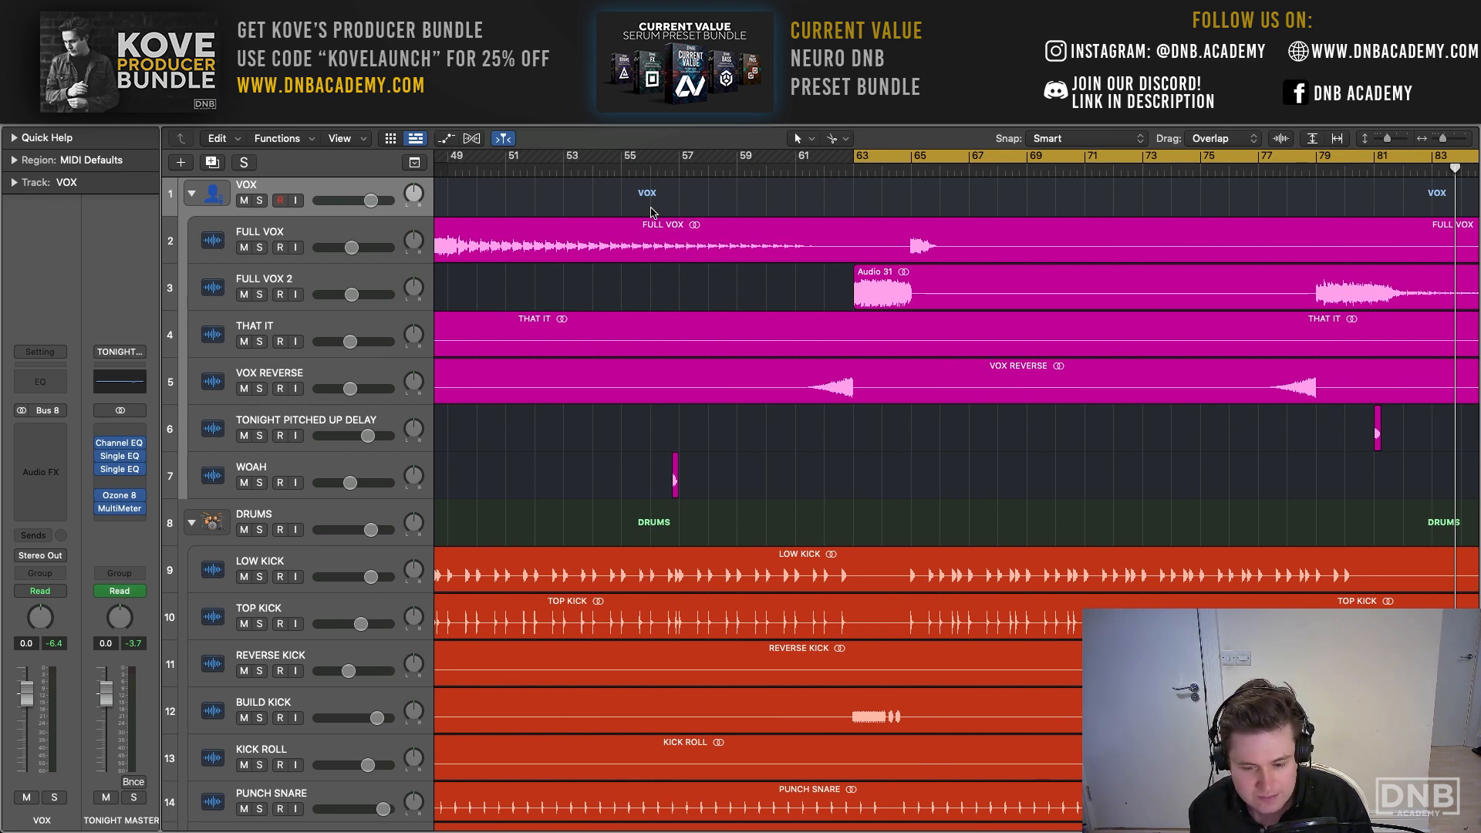
scroll(655, 205, "left", 10)
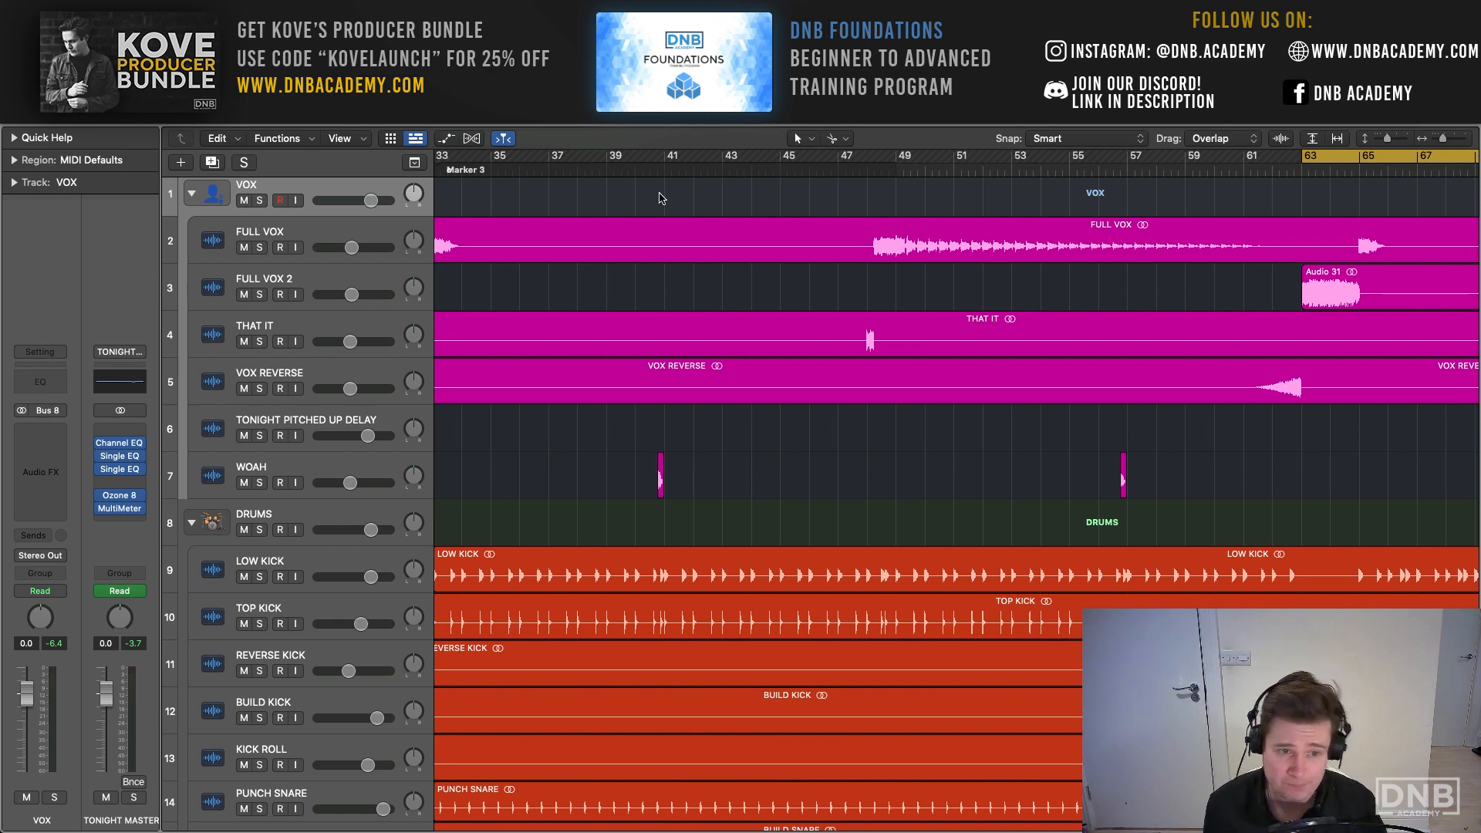
scroll(642, 189, "left", 12)
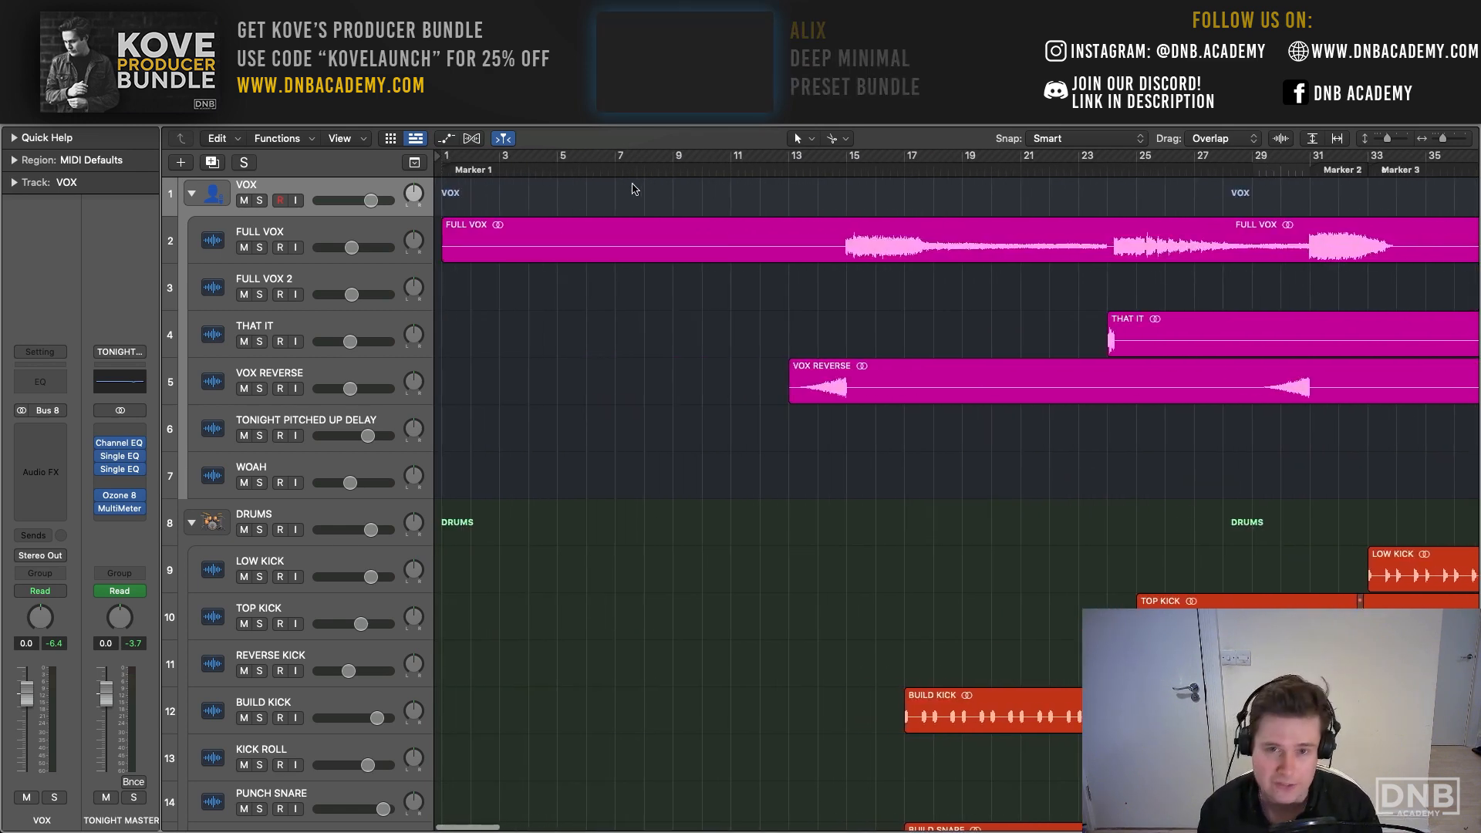
left_click_drag(449, 164, 850, 169)
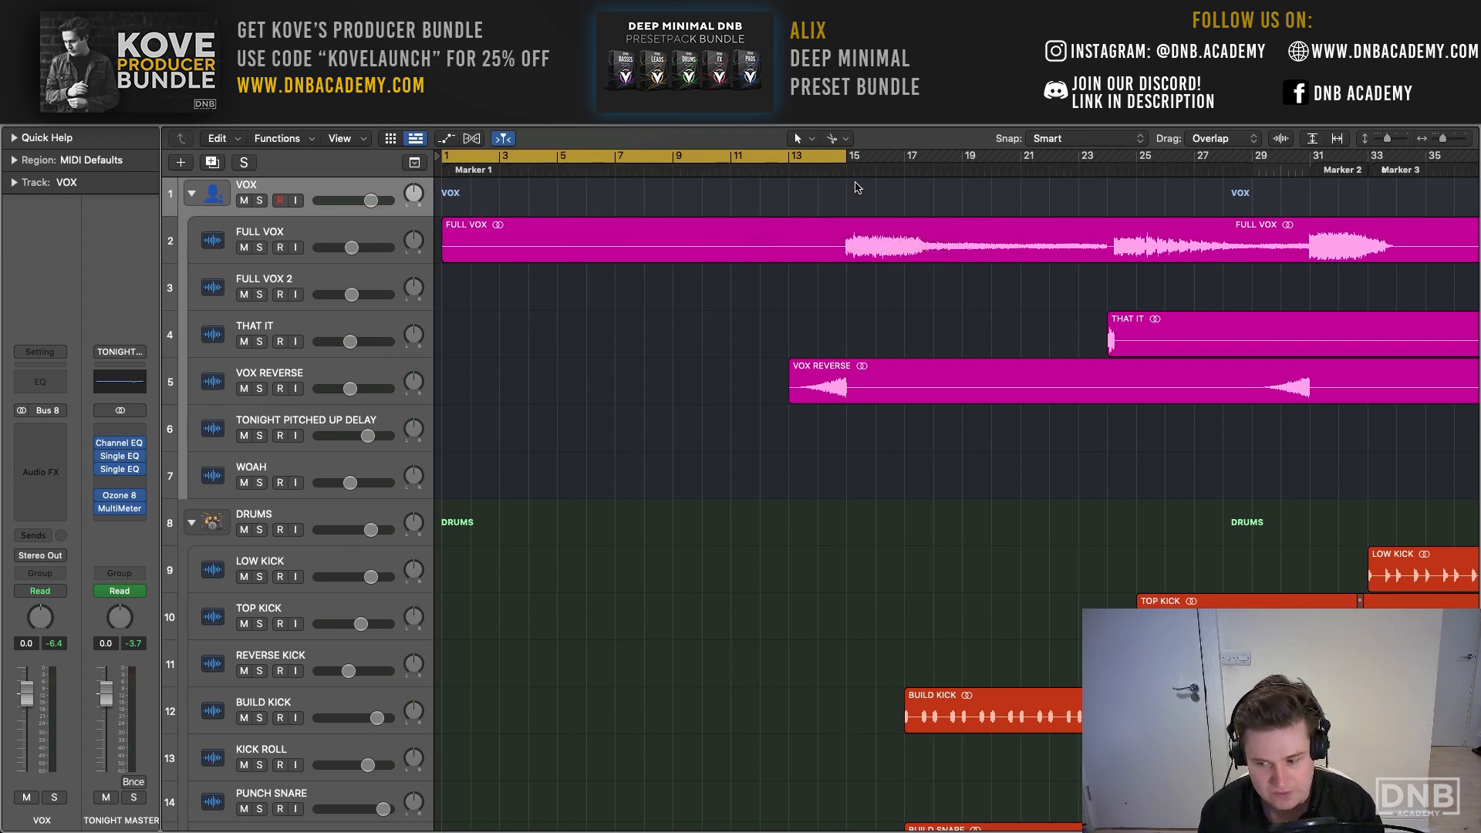
key("space")
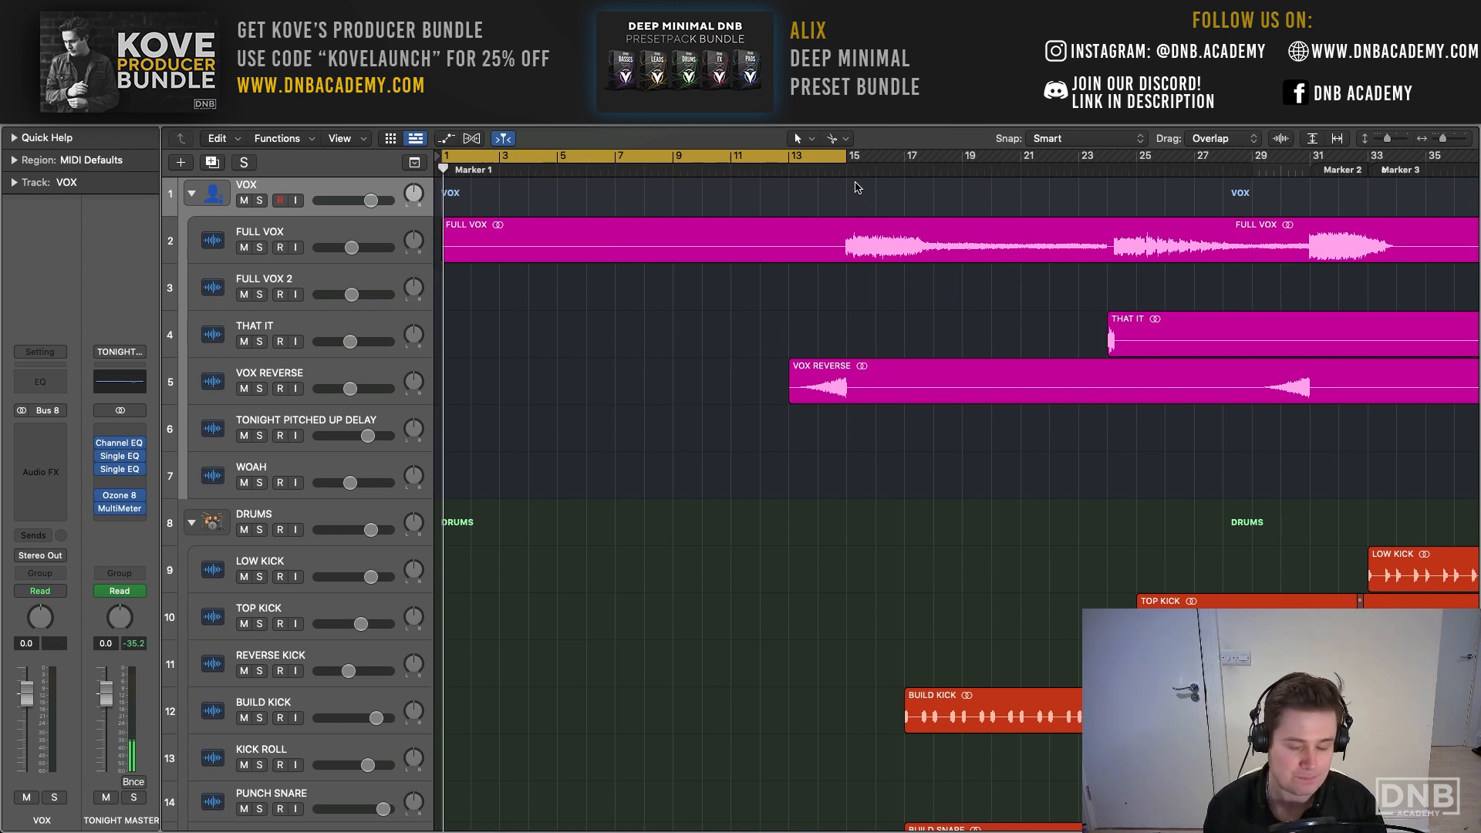
- Set the cycle from bar 25 to bar 33 and look through the build-up's track layers during playback
scroll(854, 188, "right", 5)
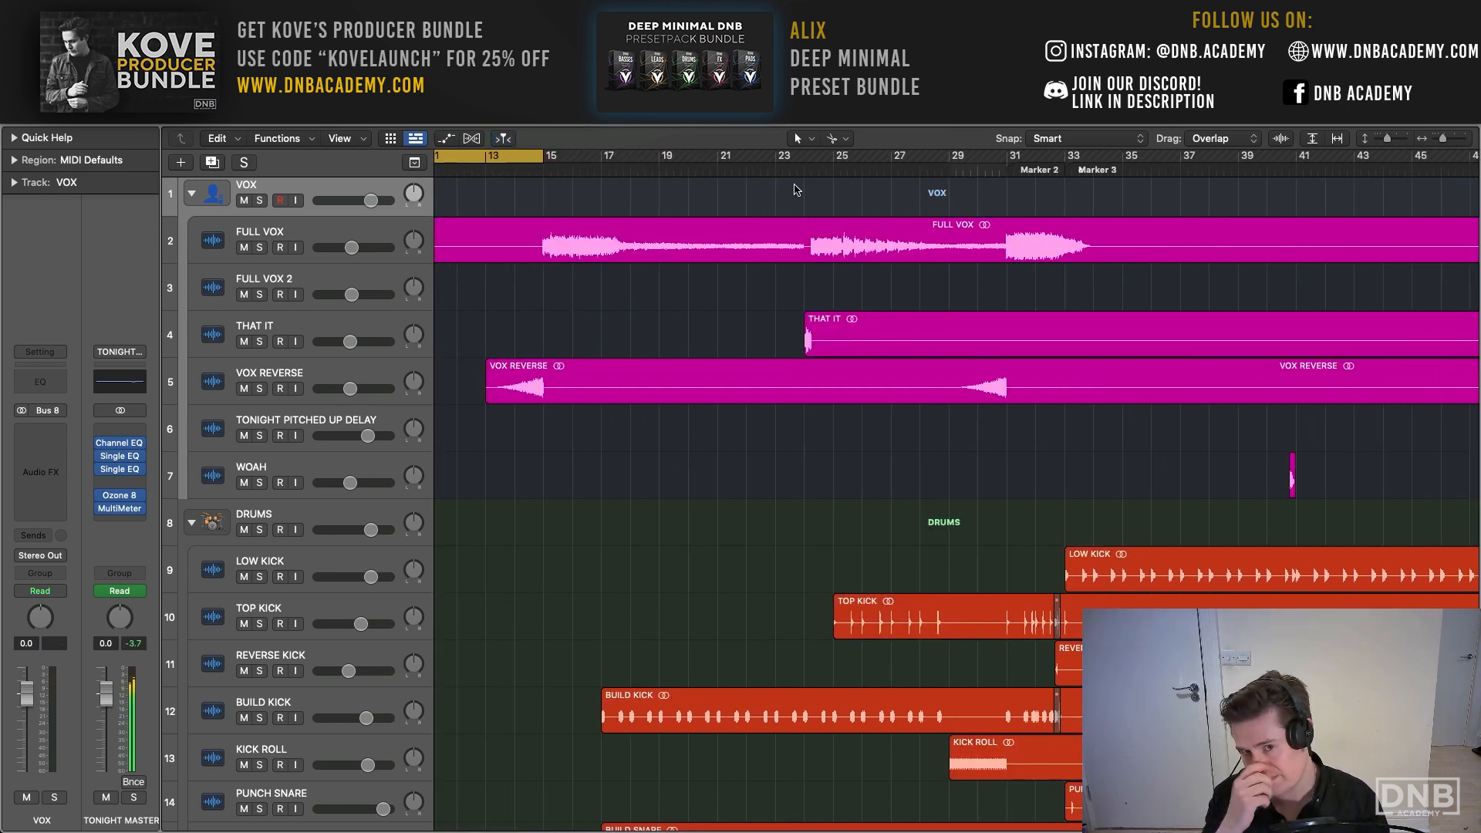
scroll(794, 189, "down", 15)
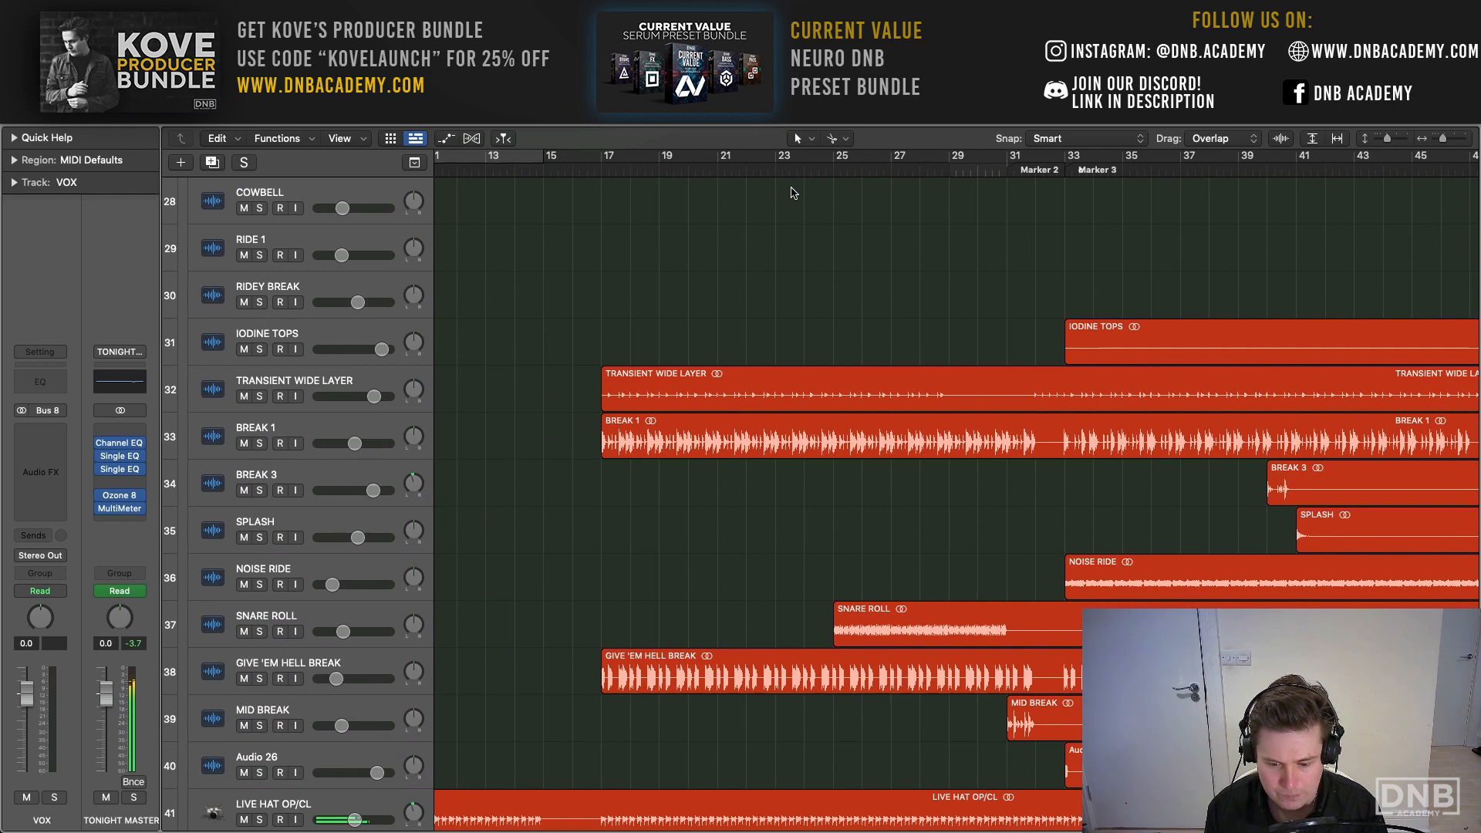
scroll(788, 177, "right", 3)
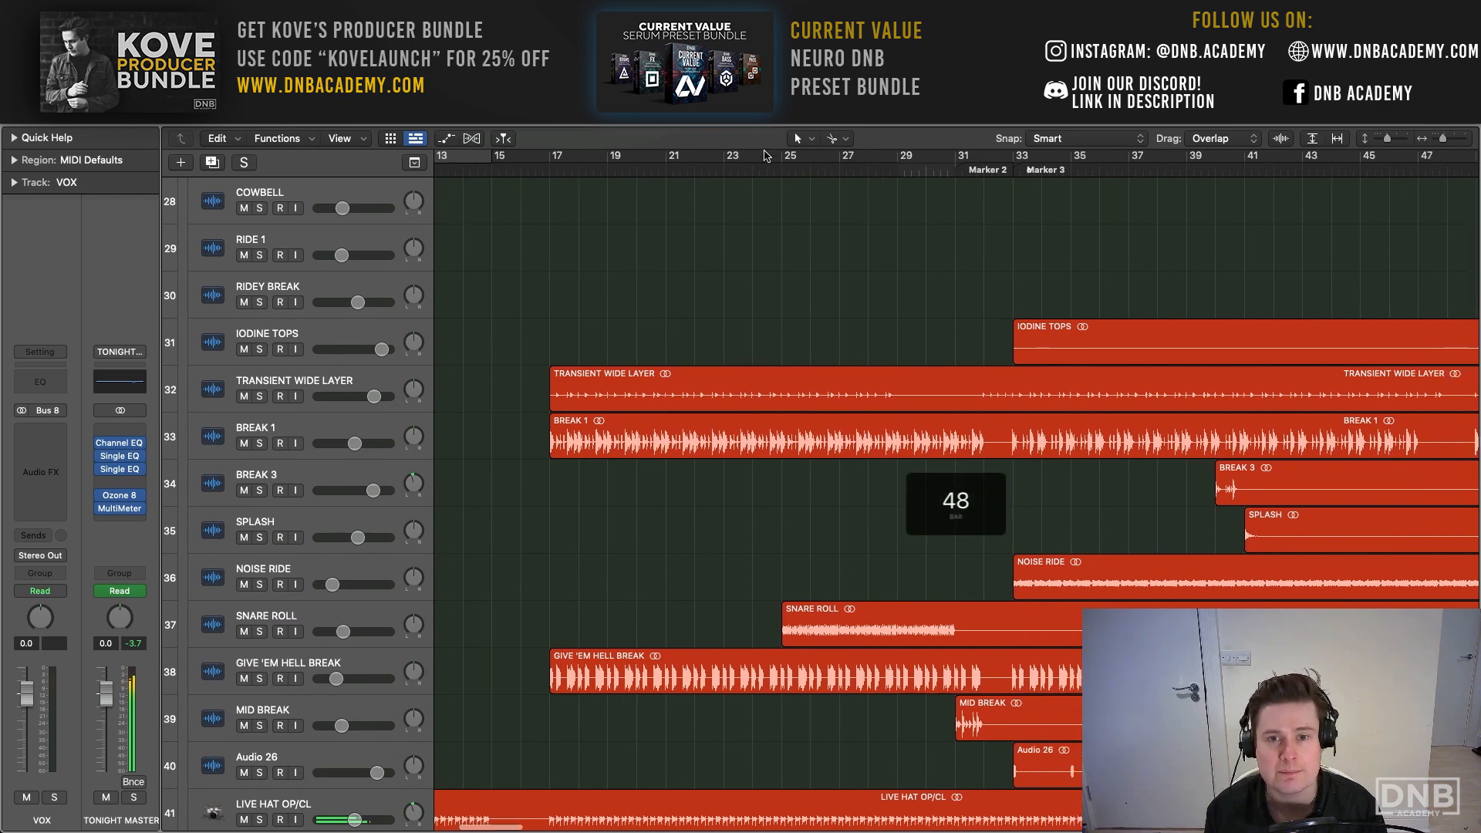
left_click_drag(766, 155, 1007, 165)
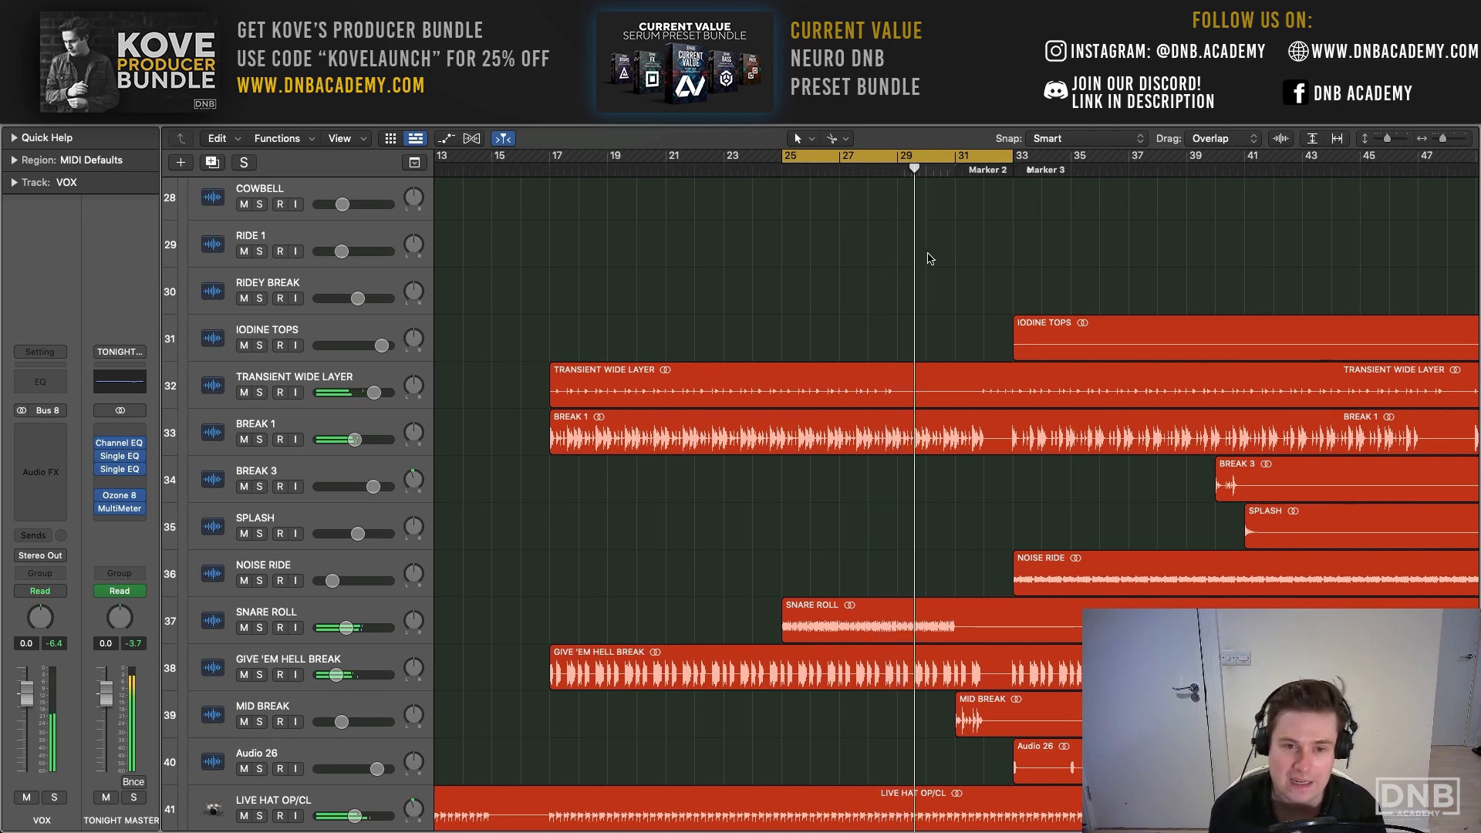
scroll(893, 263, "down", 2)
scroll(892, 263, "down", 3)
scroll(892, 263, "right", 2)
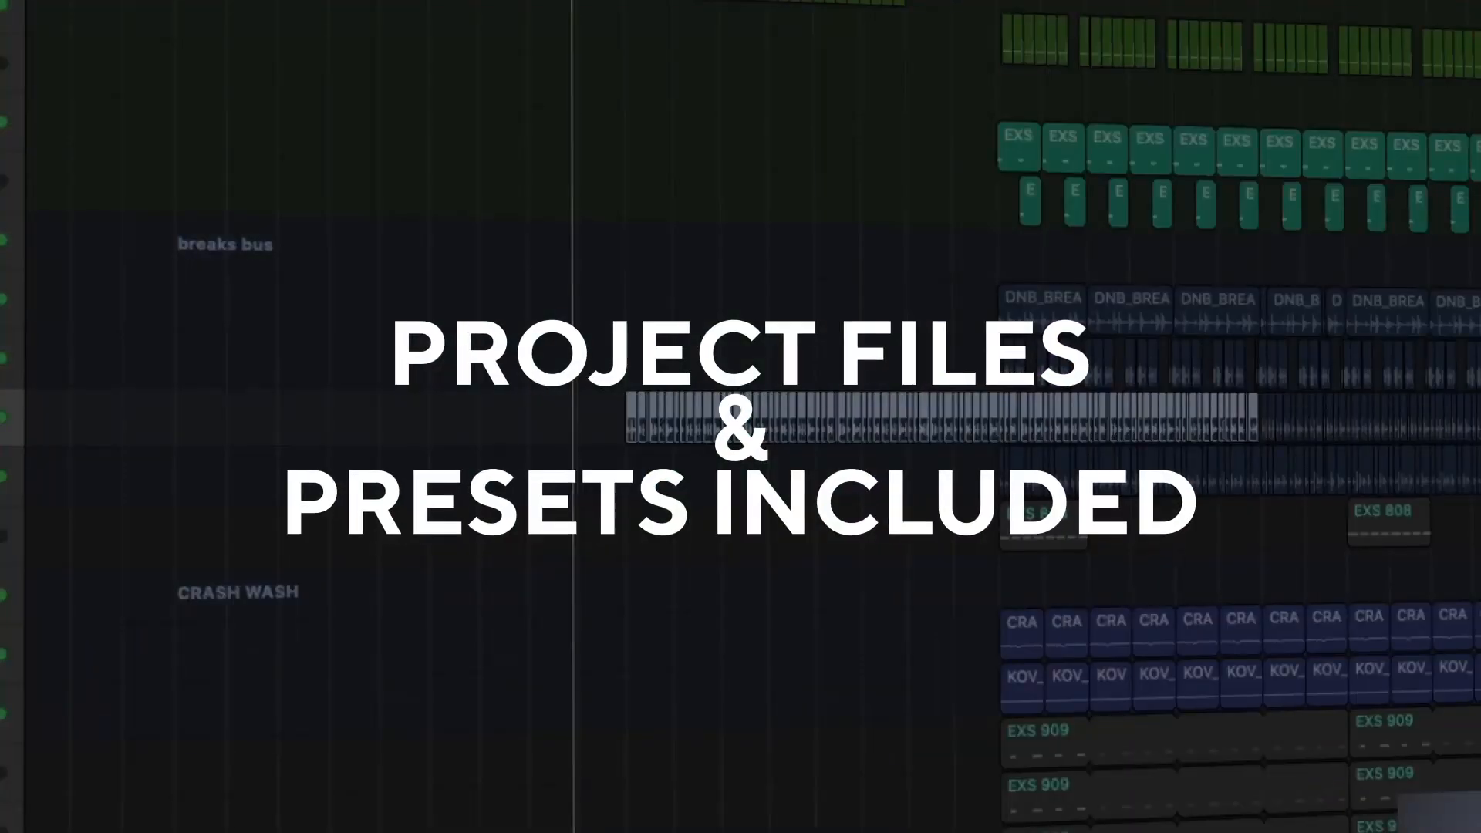
scroll(897, 322, "right", 3)
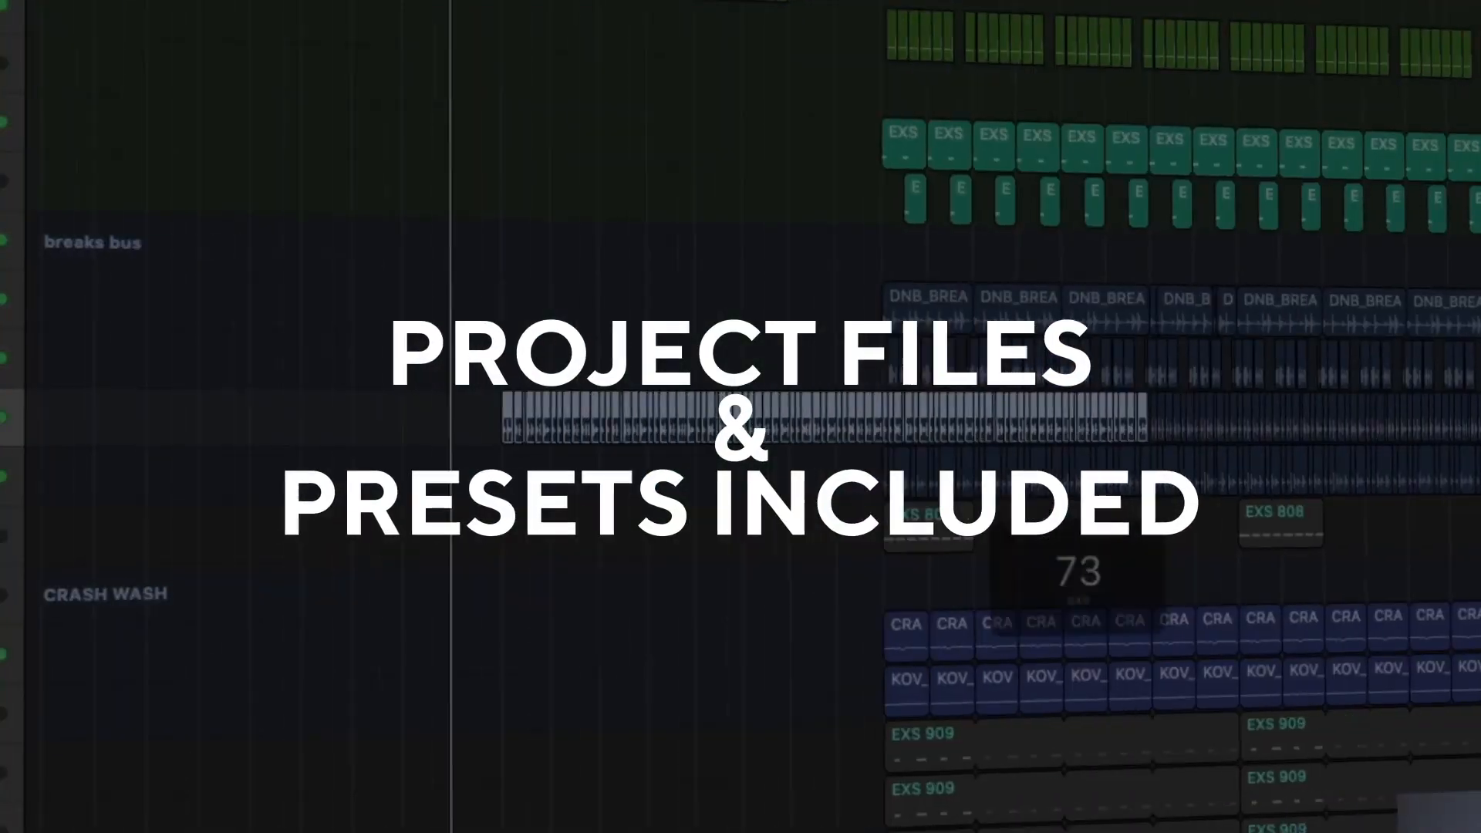
key("super+Right")
- Shorten the cycle to bars 25 to 31 and play it with VOX RISER and VOX RISER 3 soloed
scroll(897, 322, "right", 4)
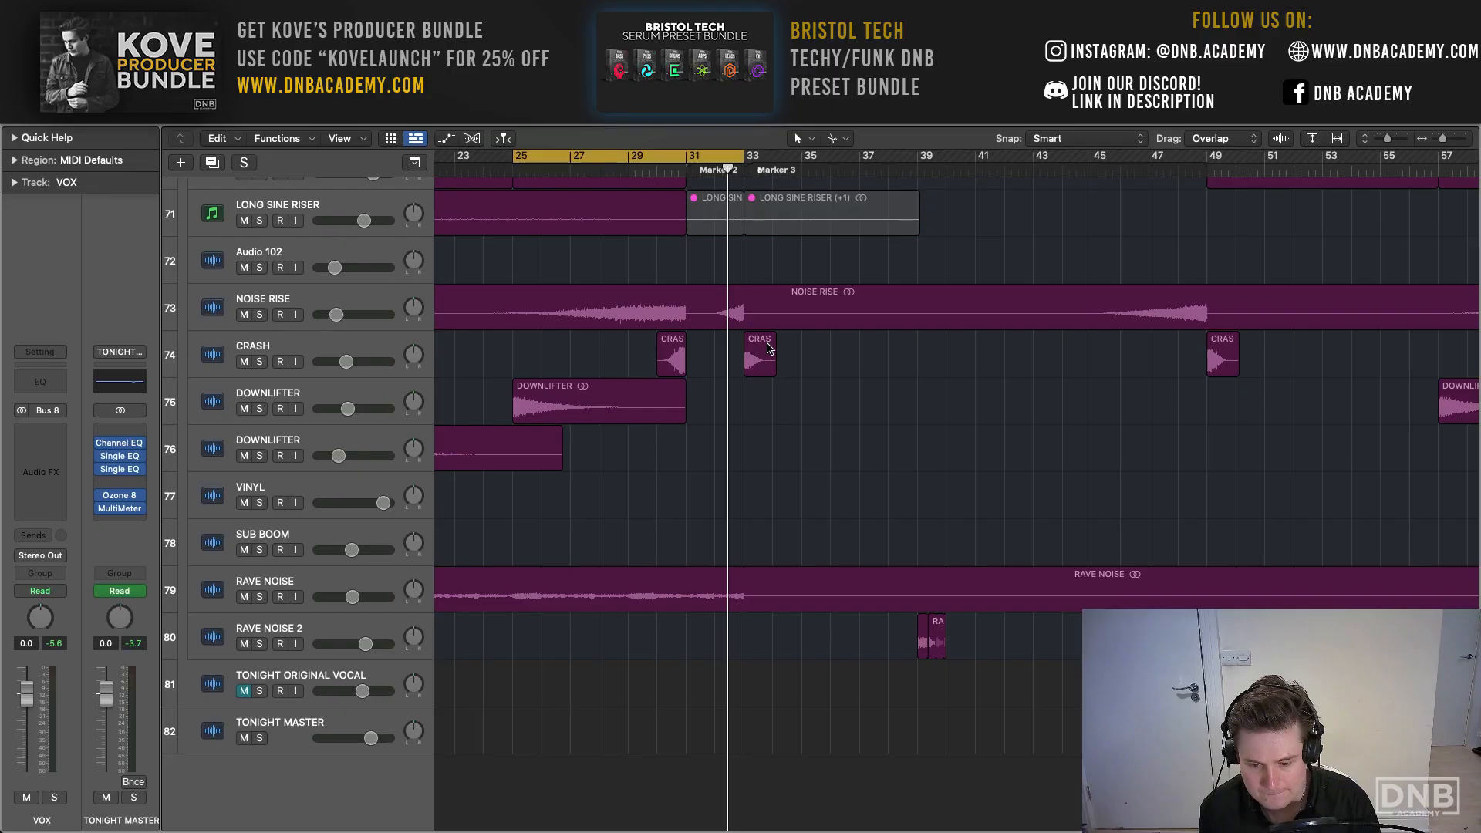
scroll(584, 278, "down", 5)
scroll(586, 277, "up", 8)
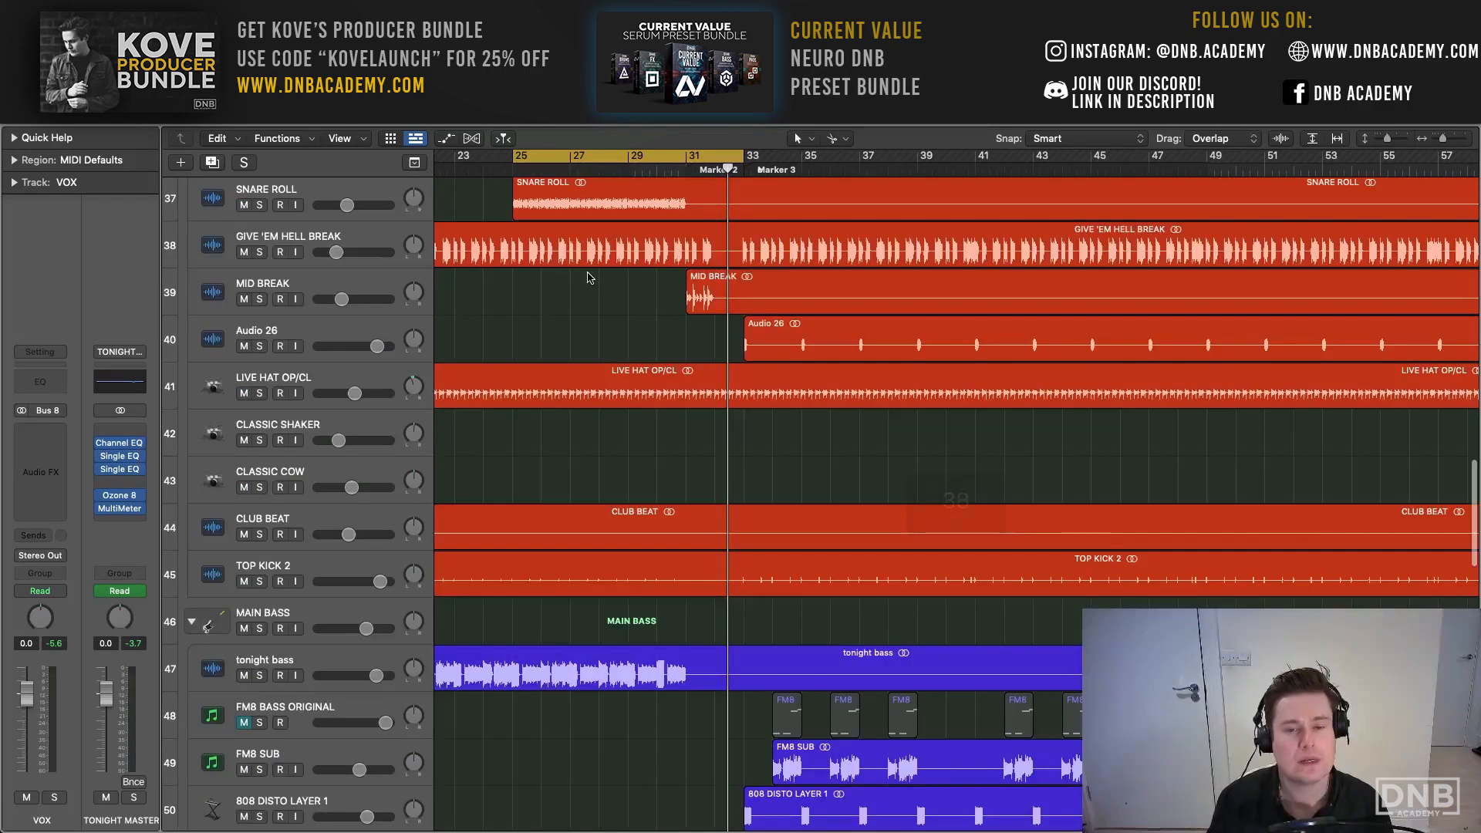
scroll(662, 229, "down", 8)
left_click_drag(742, 157, 674, 165)
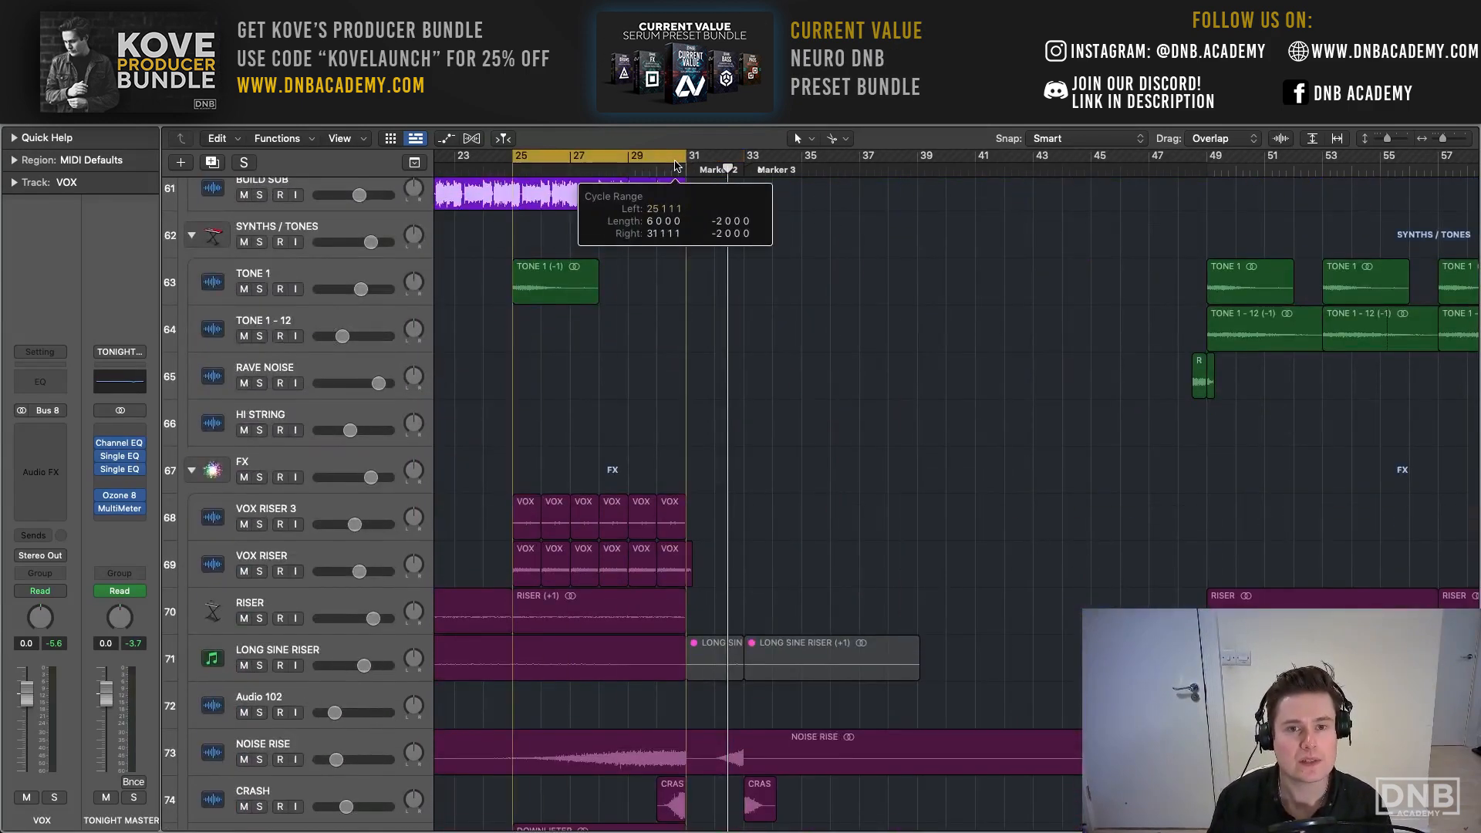
left_click(259, 570)
key("space")
key("F12")
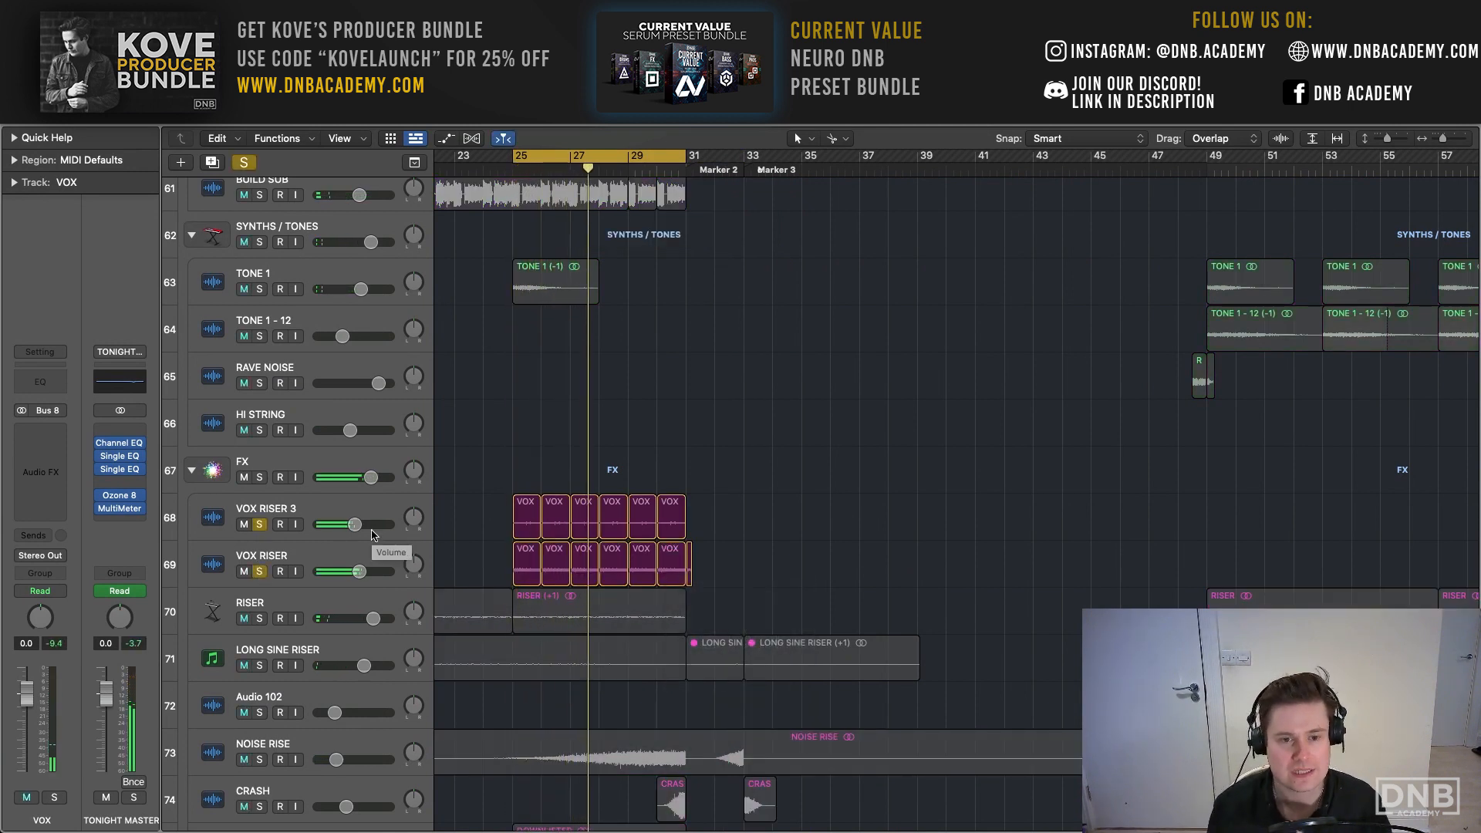
- Examine the Transpose setting of individual VOX RISER 3 regions in the region parameters, and clear all solos
left_click(317, 510)
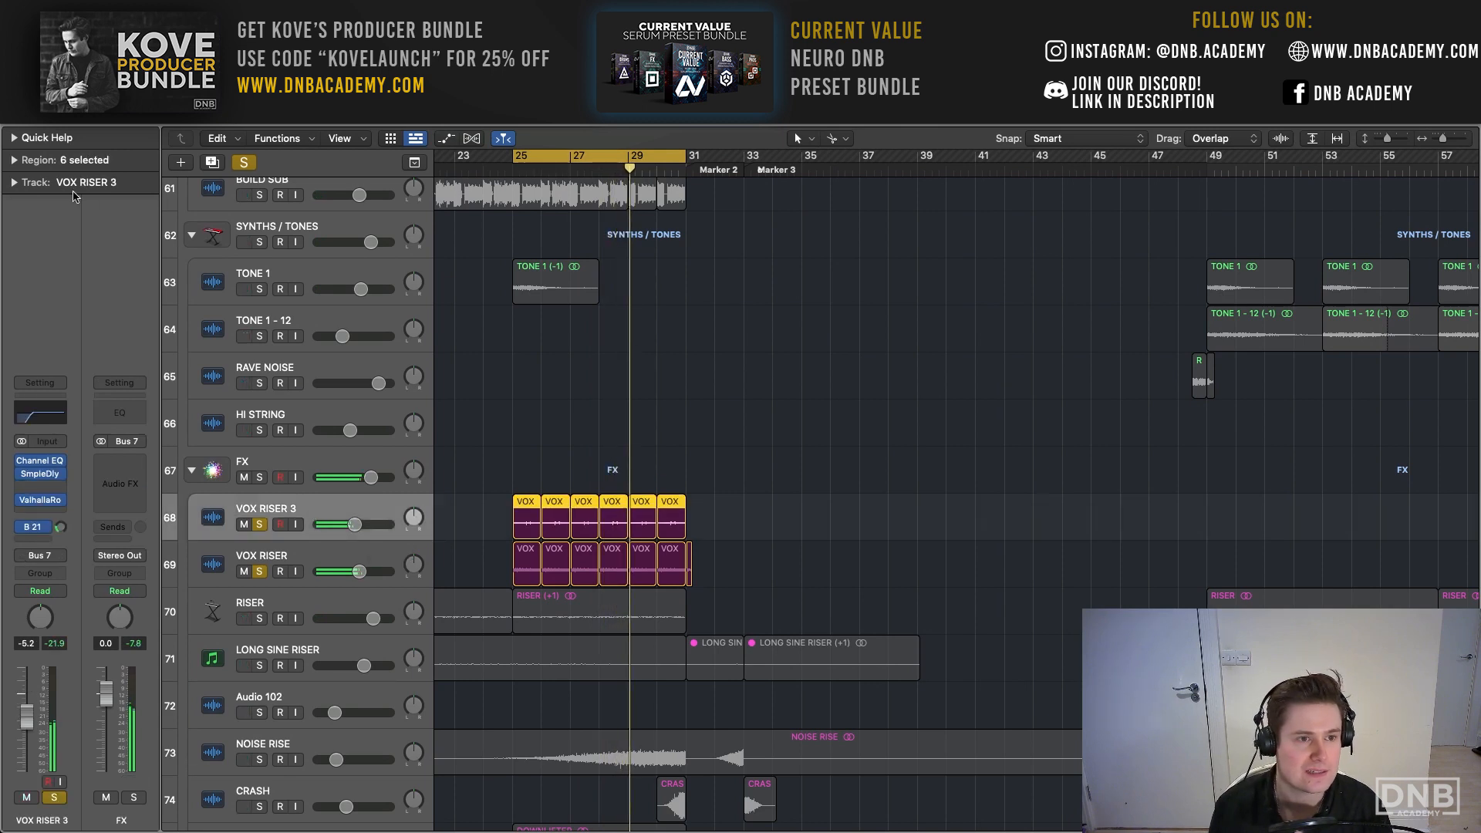
left_click(14, 160)
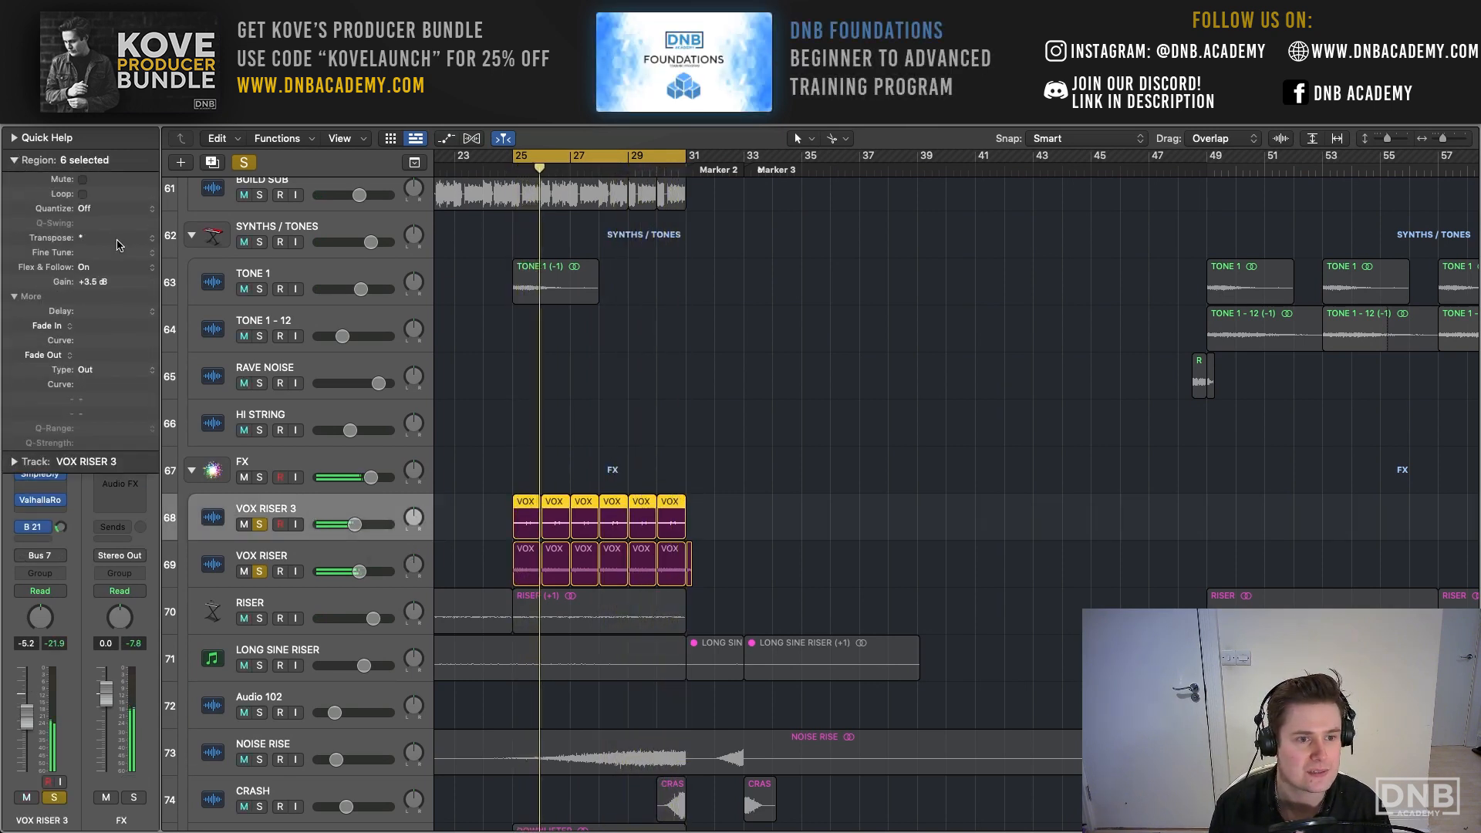
left_click(586, 509)
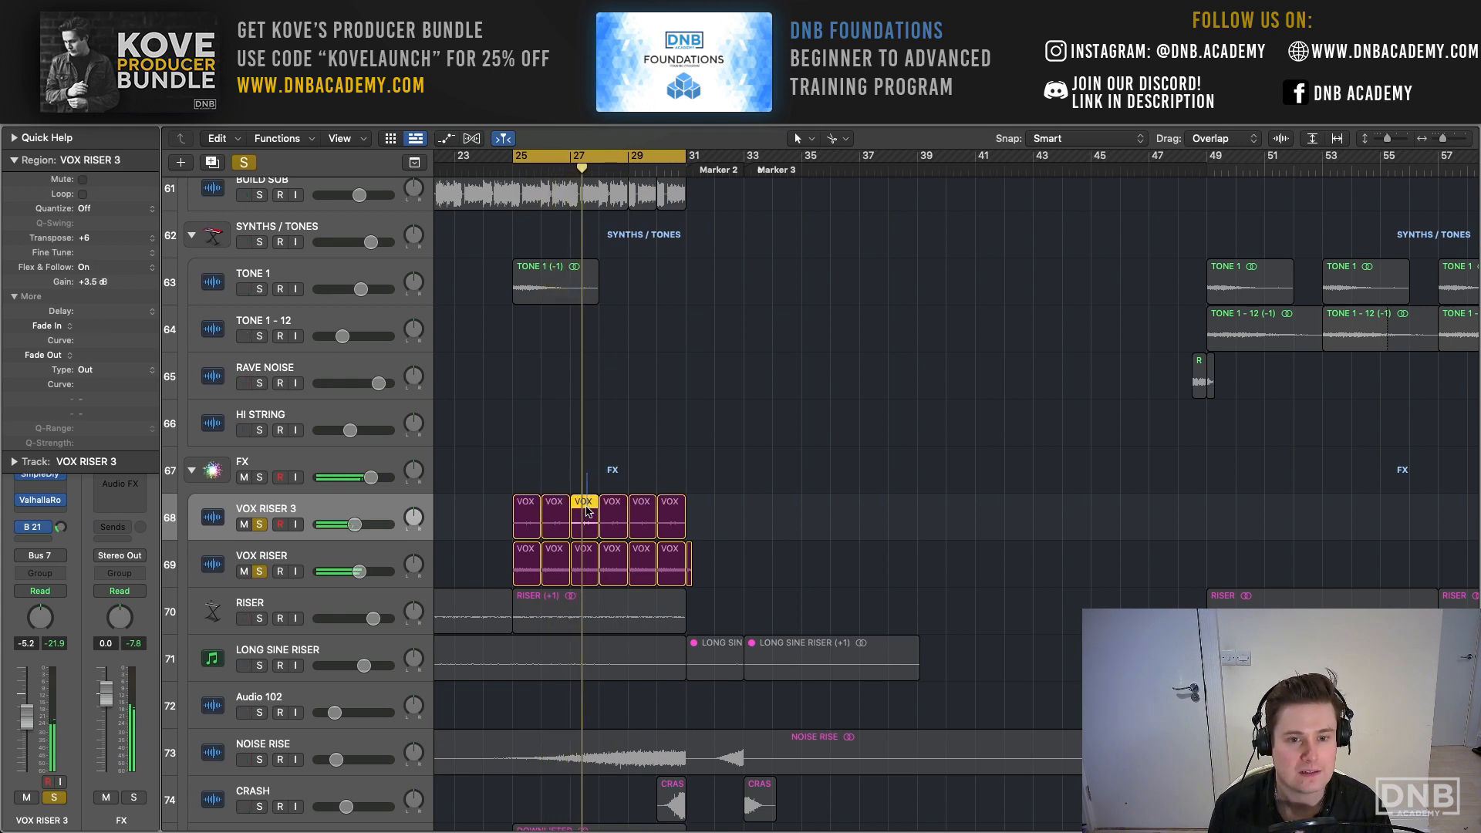
left_click(613, 503)
left_click(642, 503)
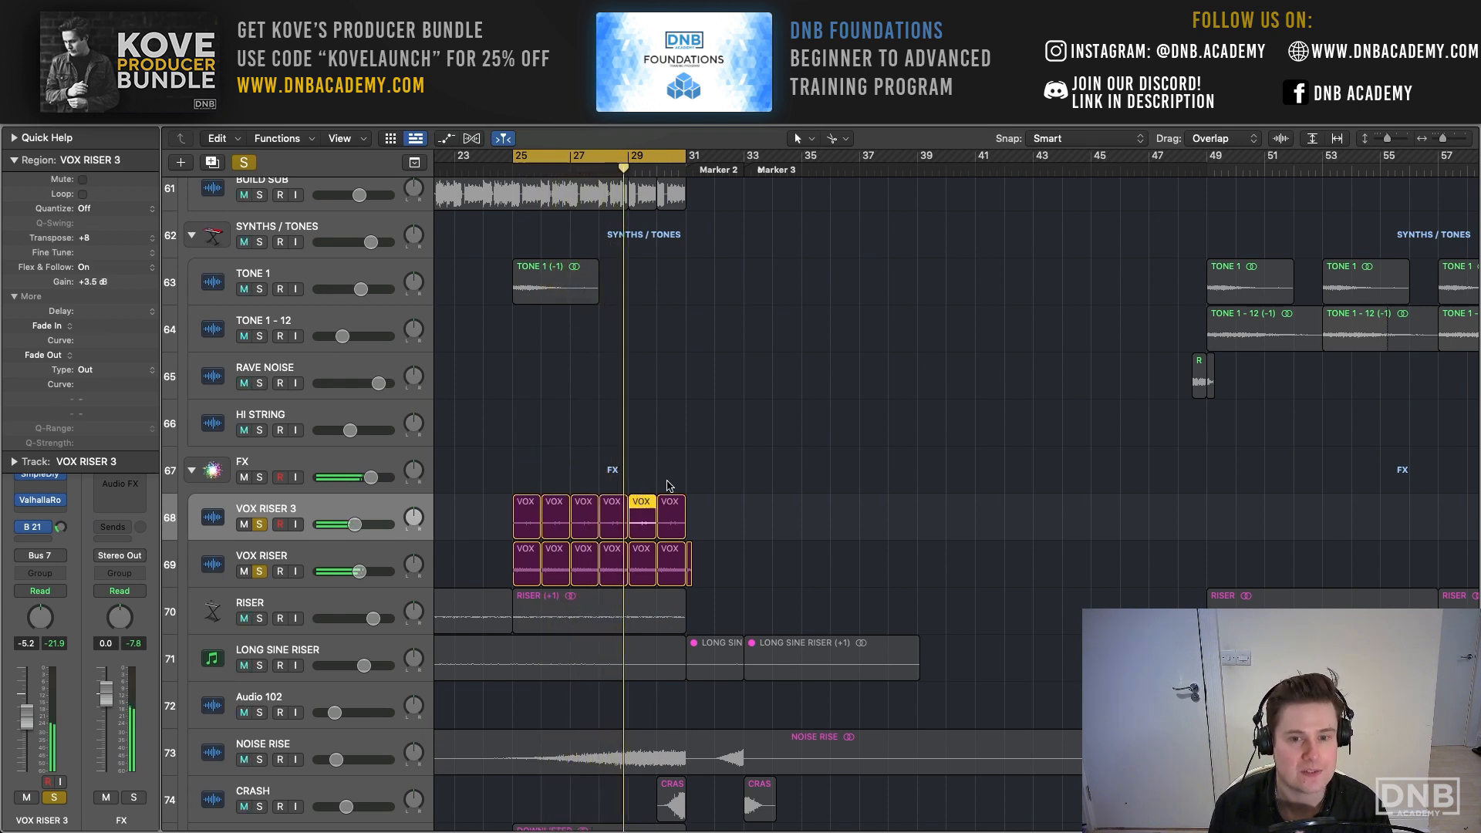
left_click(670, 505)
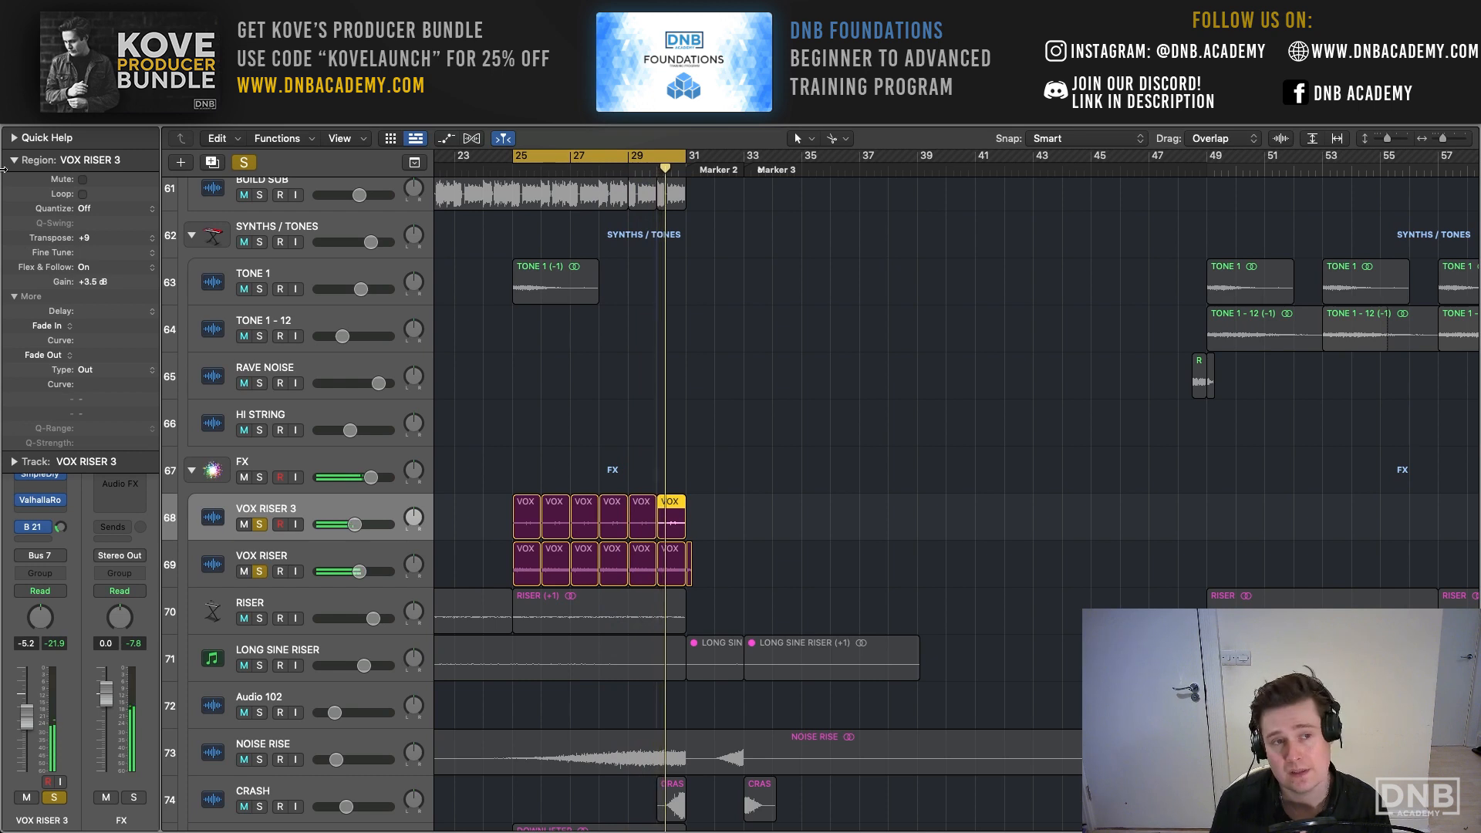
left_click(14, 160)
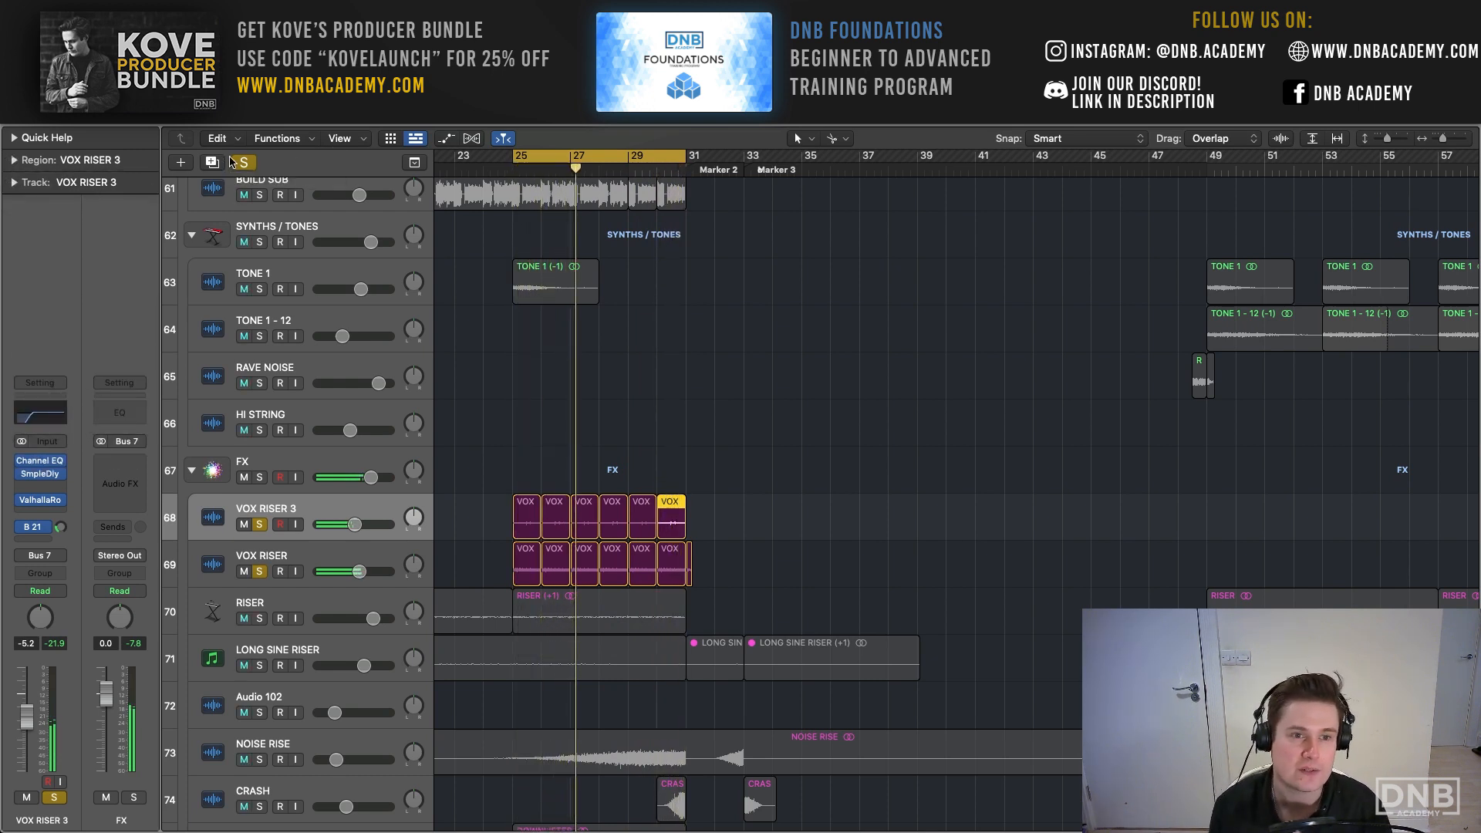
left_click(236, 162)
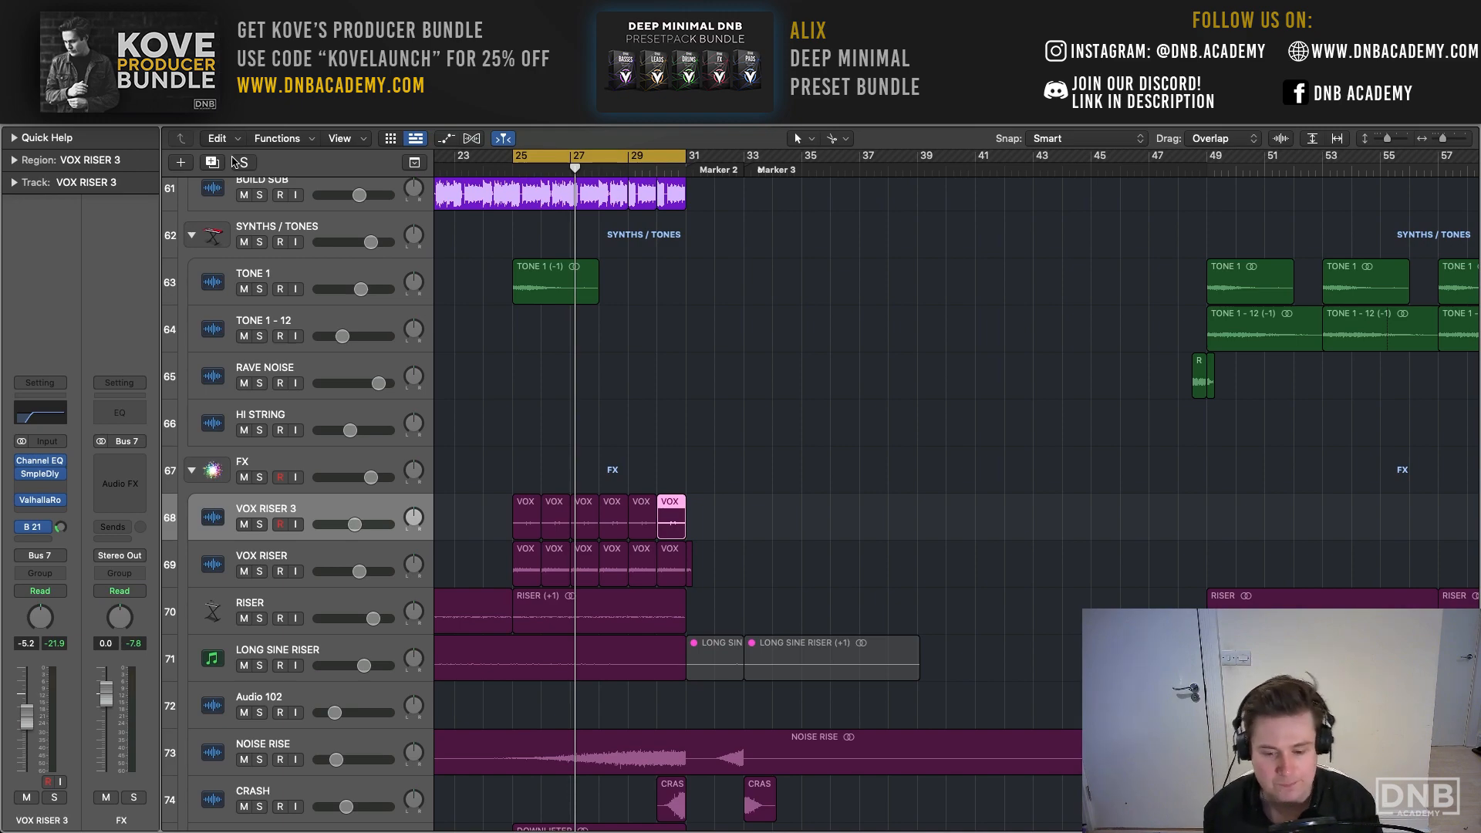
- Set a cycle from bar 33 to bar 49 over the drop and play the looped section
scroll(485, 228, "up", 20)
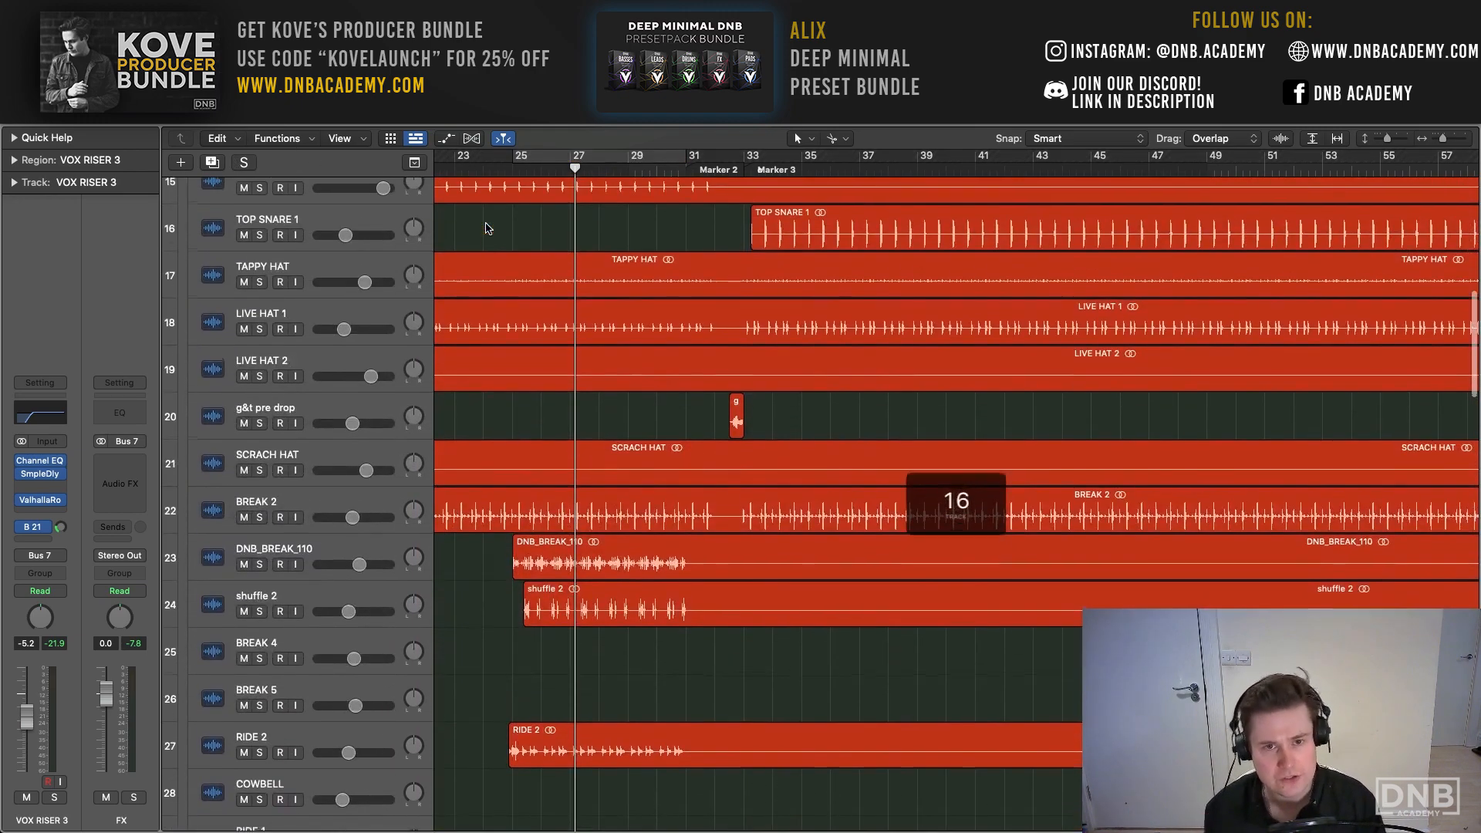
scroll(486, 228, "up", 8)
left_click_drag(744, 157, 1212, 209)
key("space")
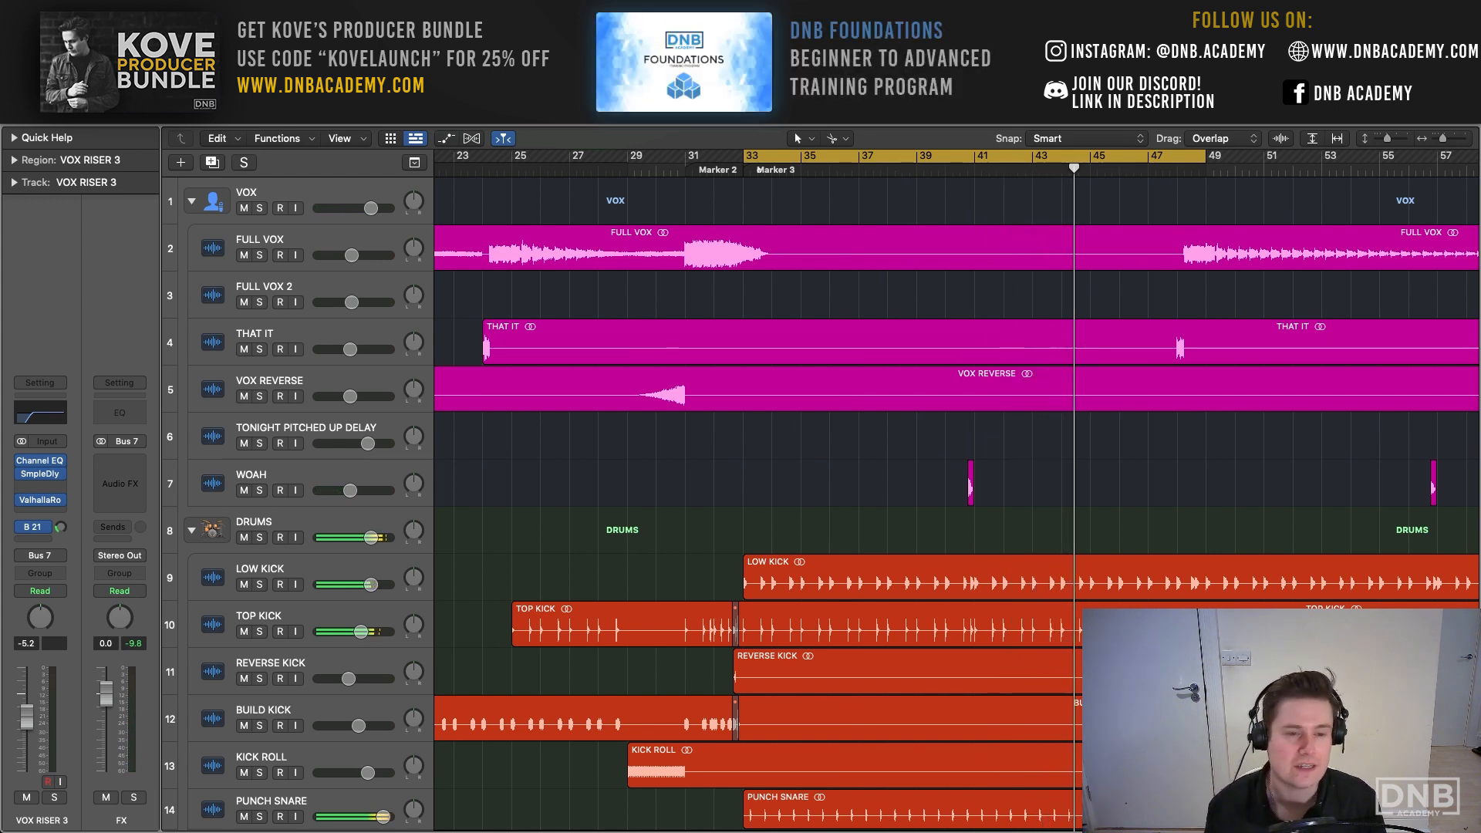
- Select the DRUMS stack and look through its kick, snare, hat and break tracks during playback
left_click(354, 523)
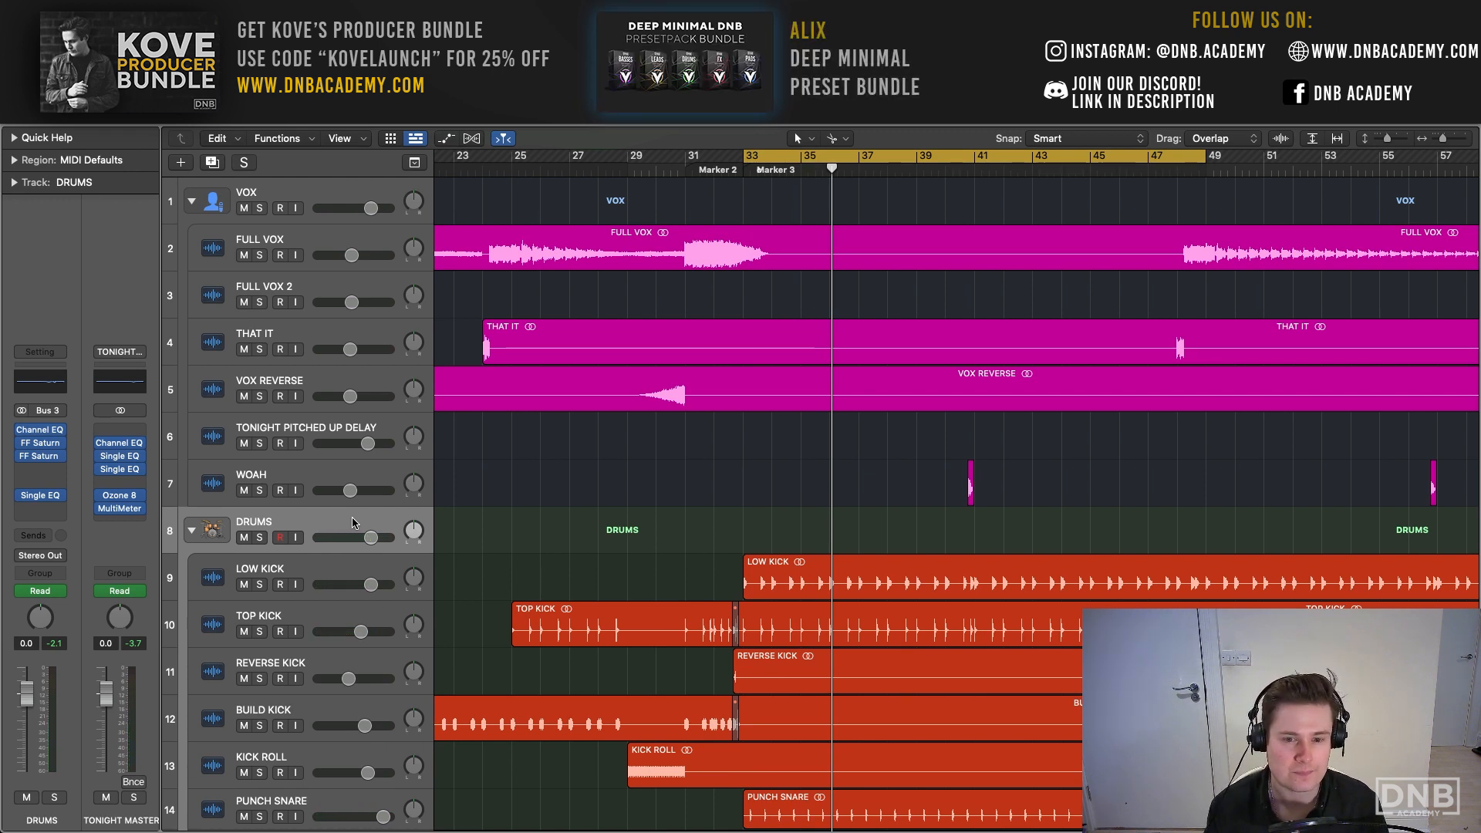
scroll(788, 463, "down", 3)
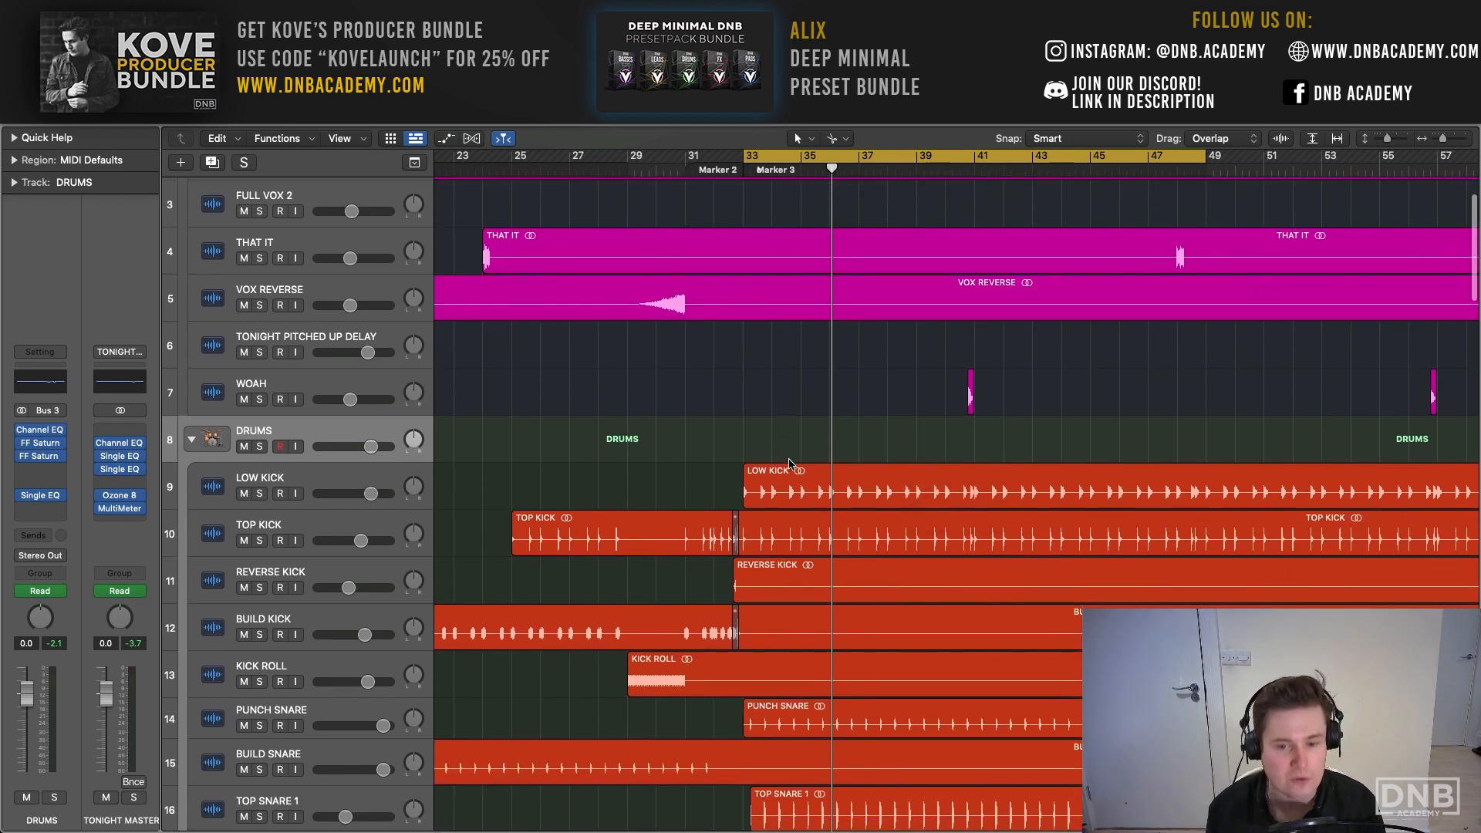
scroll(788, 463, "down", 10)
key("space")
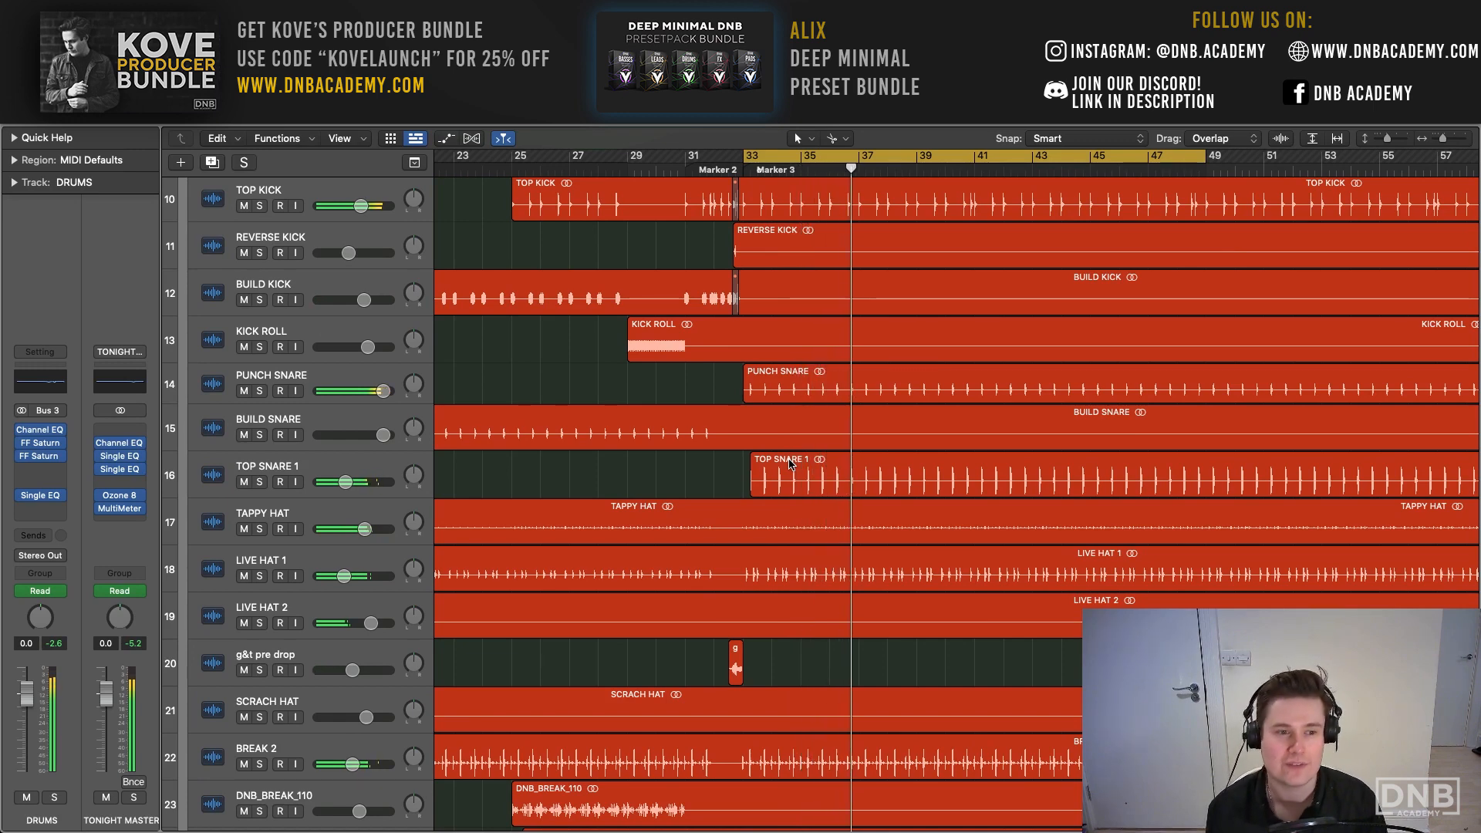
scroll(790, 463, "up", 10)
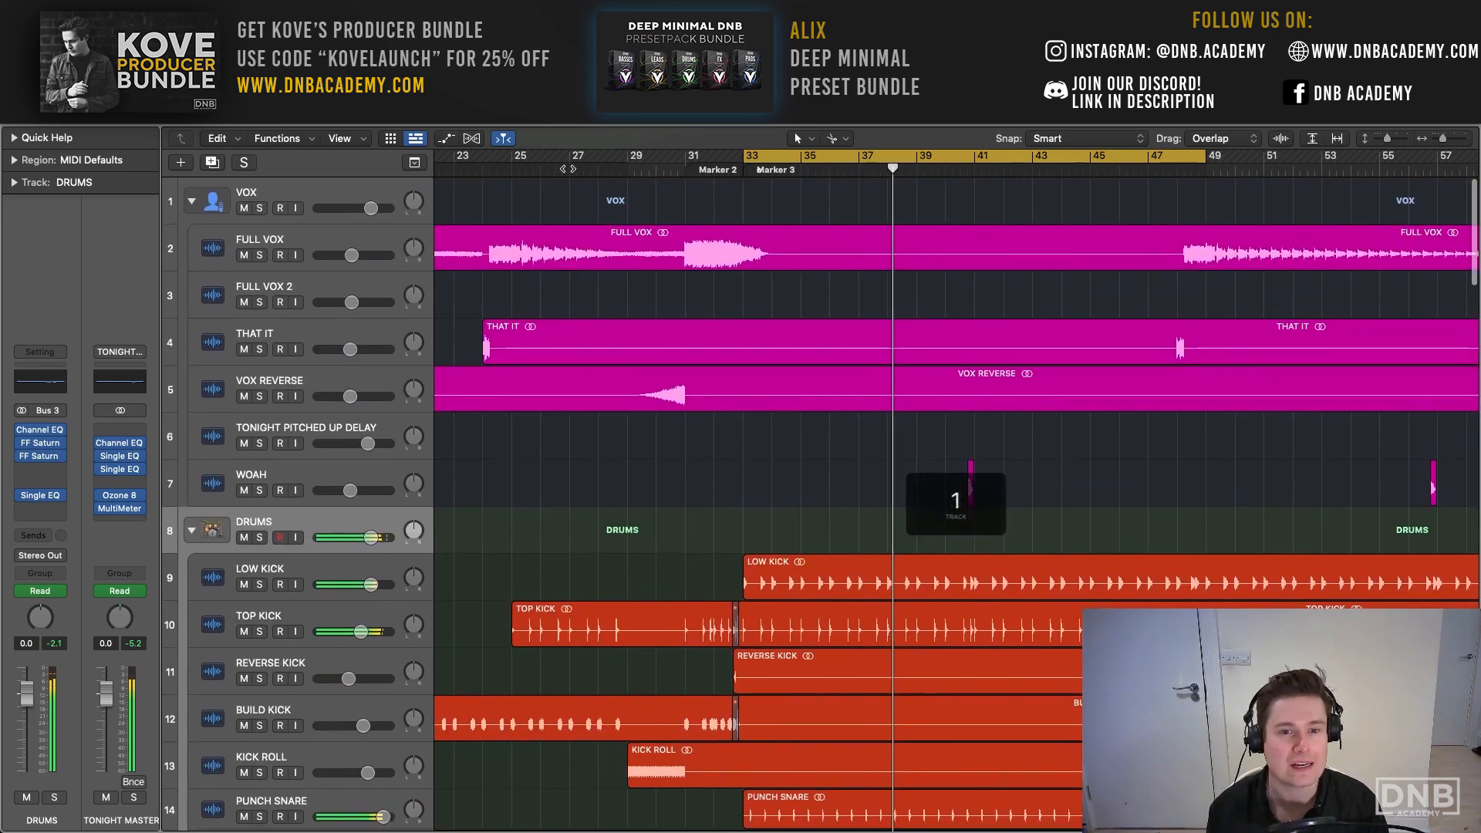
- Play the arrangement from the build-up ahead of Marker 2, then return to the drop section
scroll(567, 169, "left", 5)
left_click(547, 167)
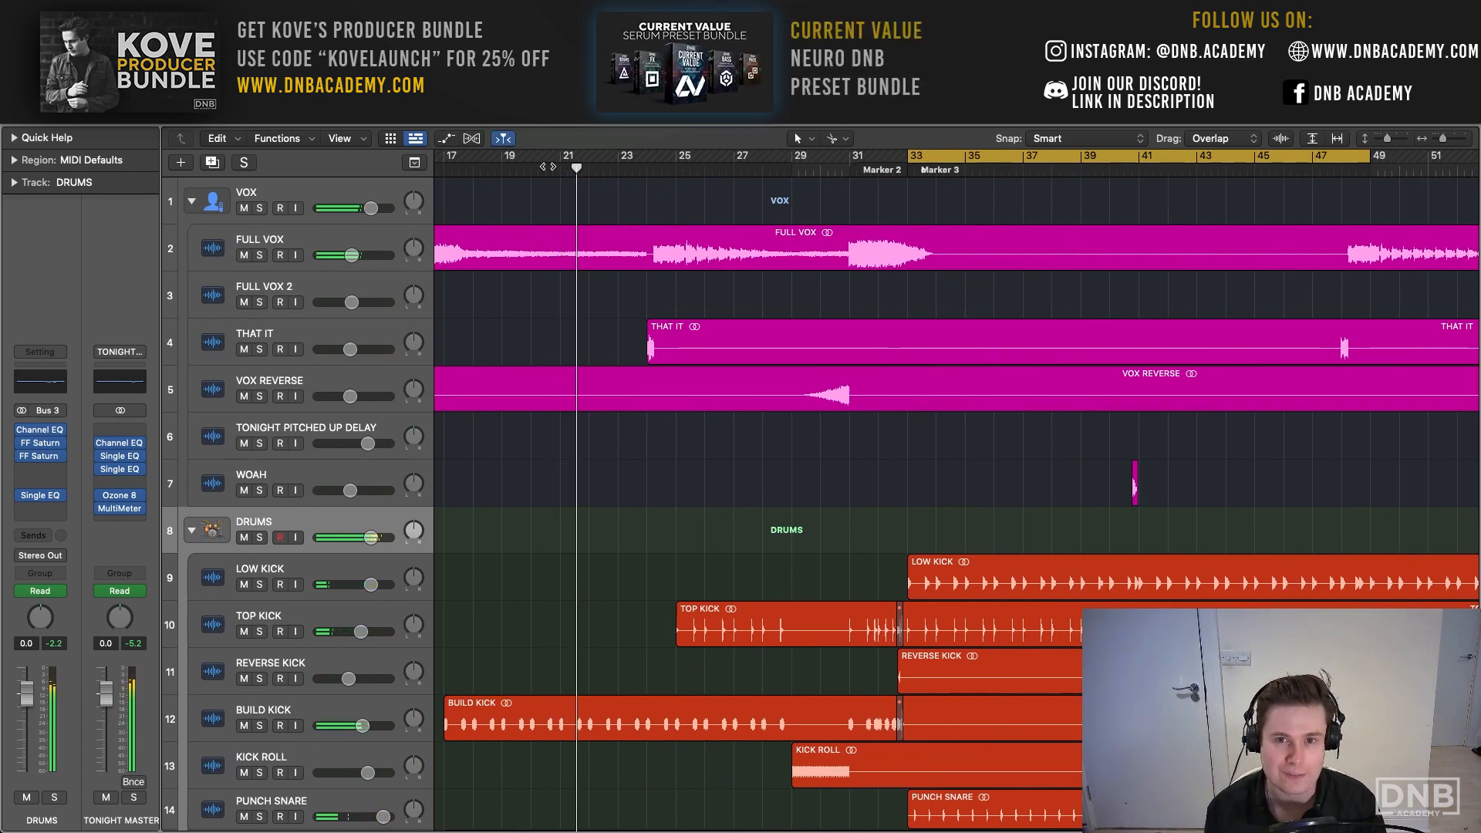
scroll(768, 257, "right", 10)
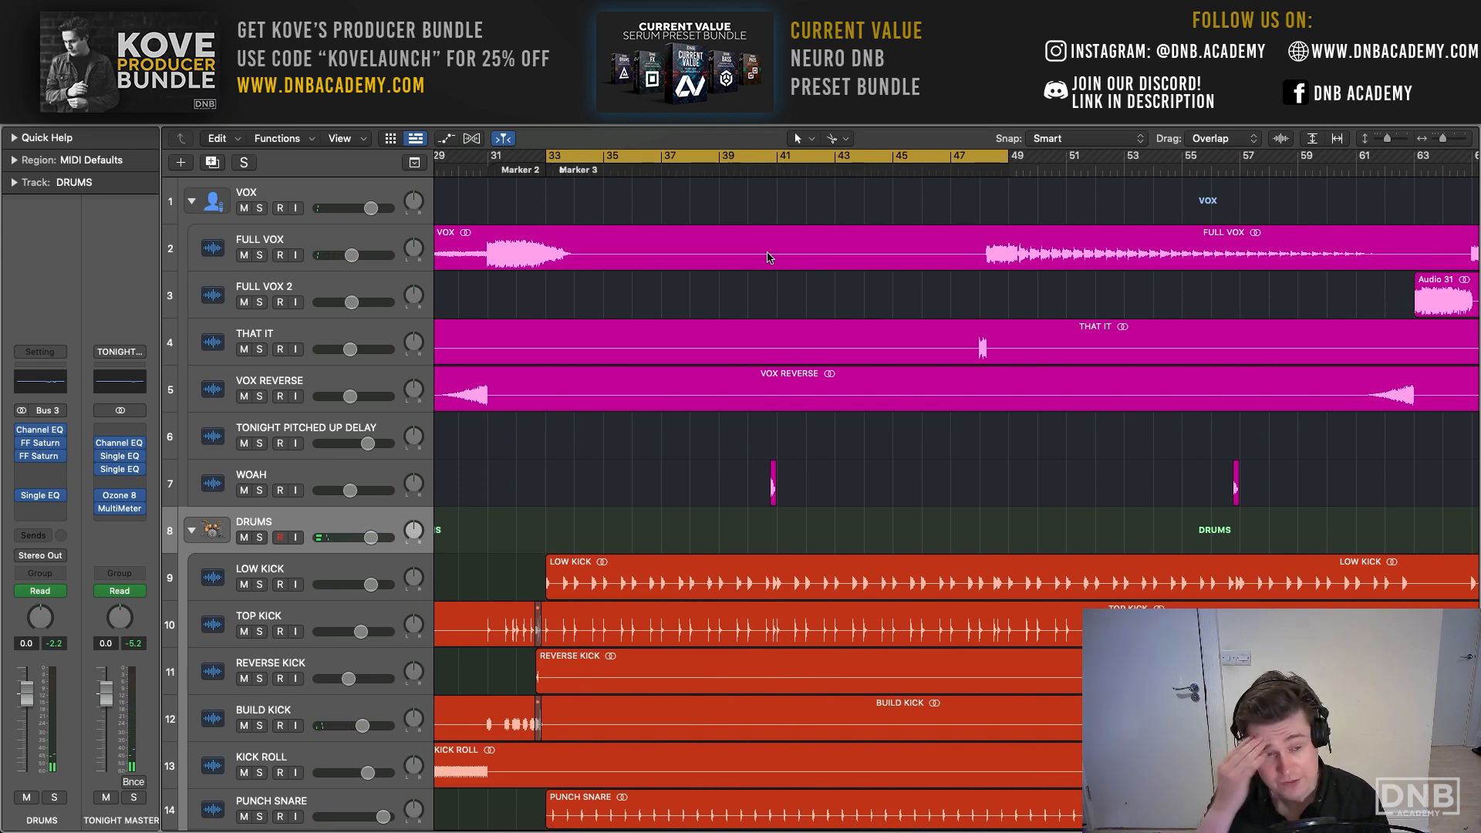
- Open the MultiMeter on the TONIGHT MASTER channel, examine its loudness and level readings, and close it
left_click(119, 508)
left_click_drag(717, 207, 433, 58)
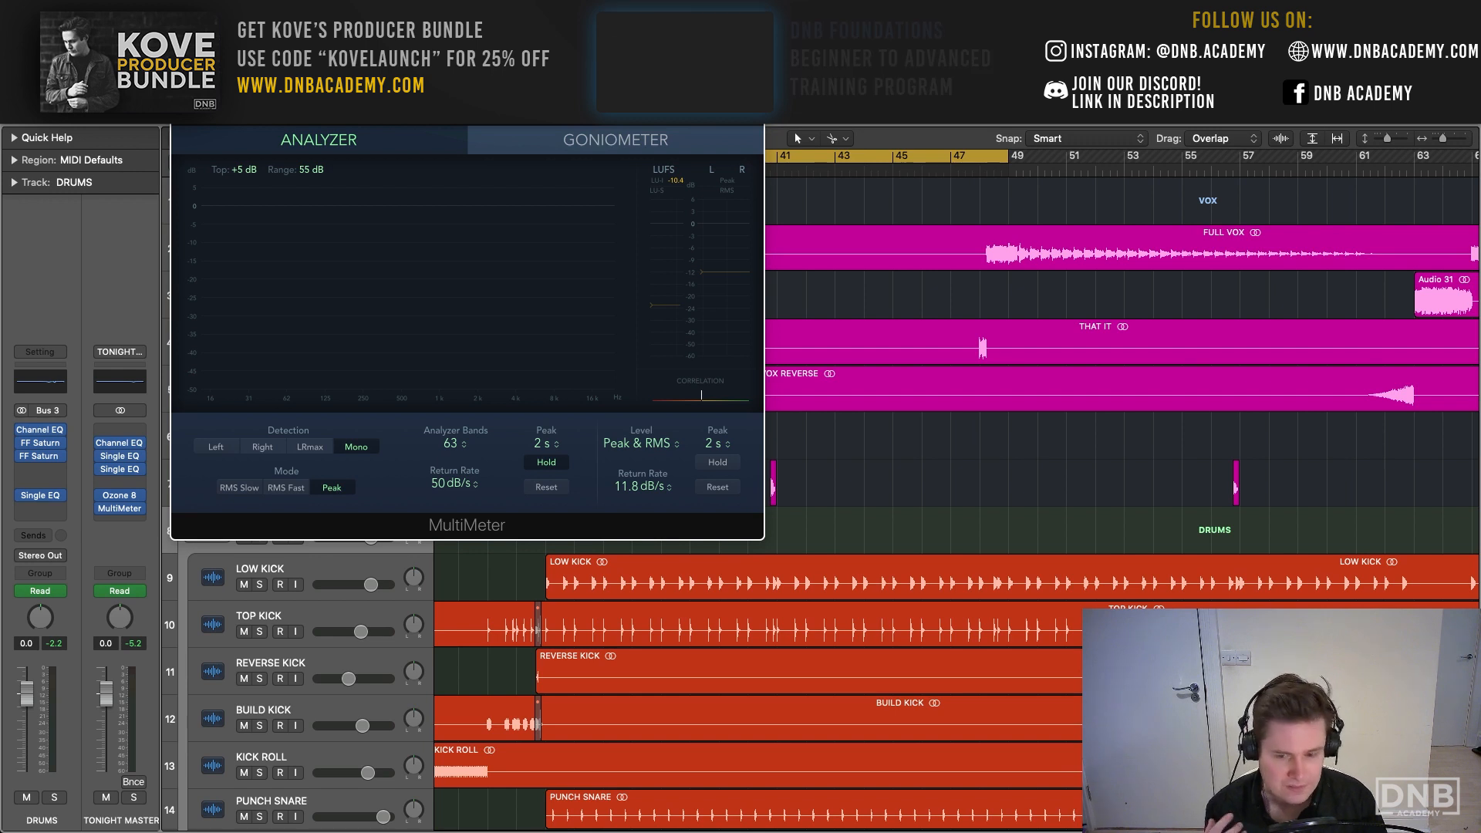
left_click_drag(433, 58, 495, 53)
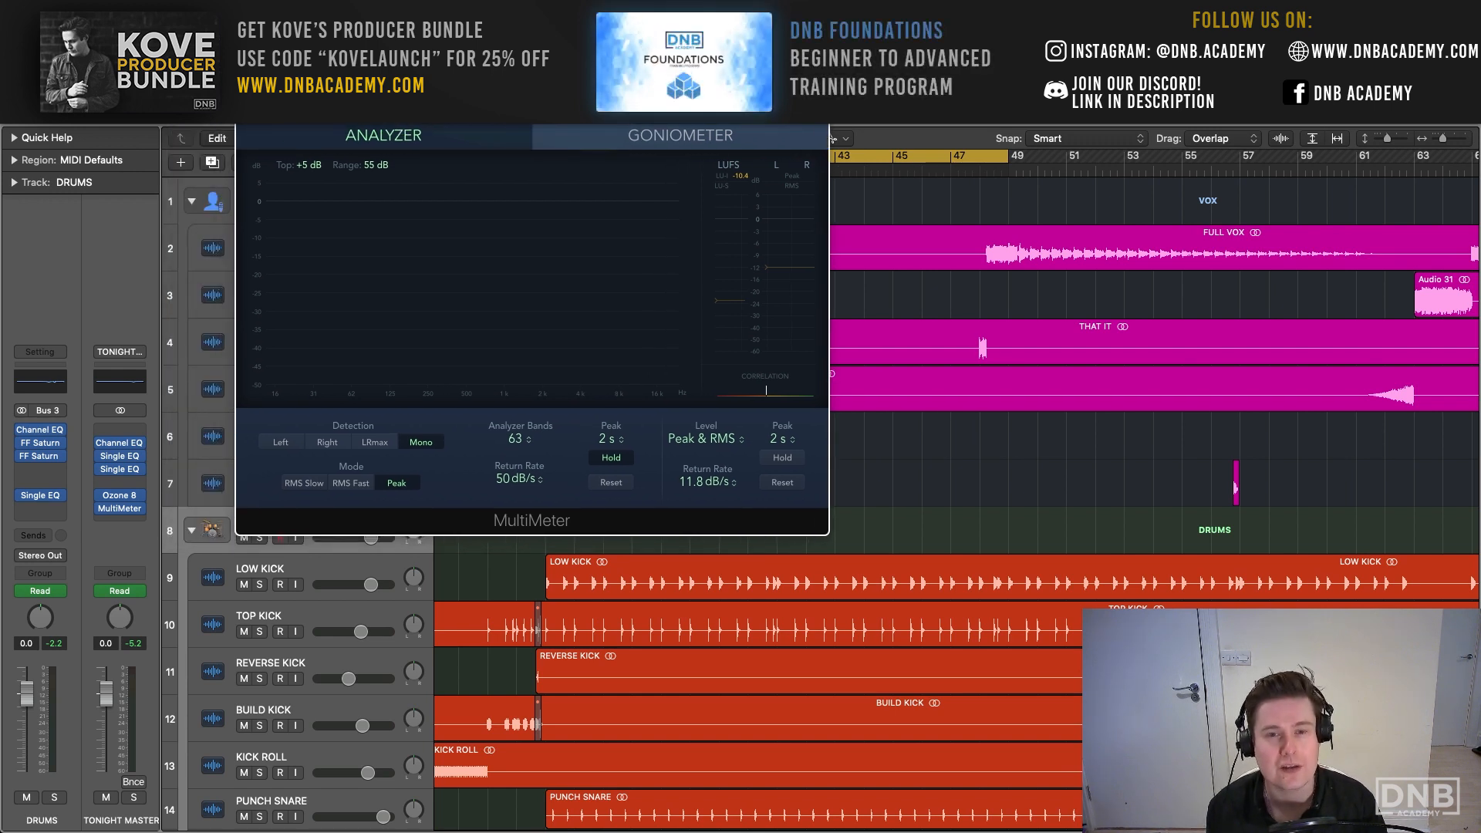
left_click(245, 53)
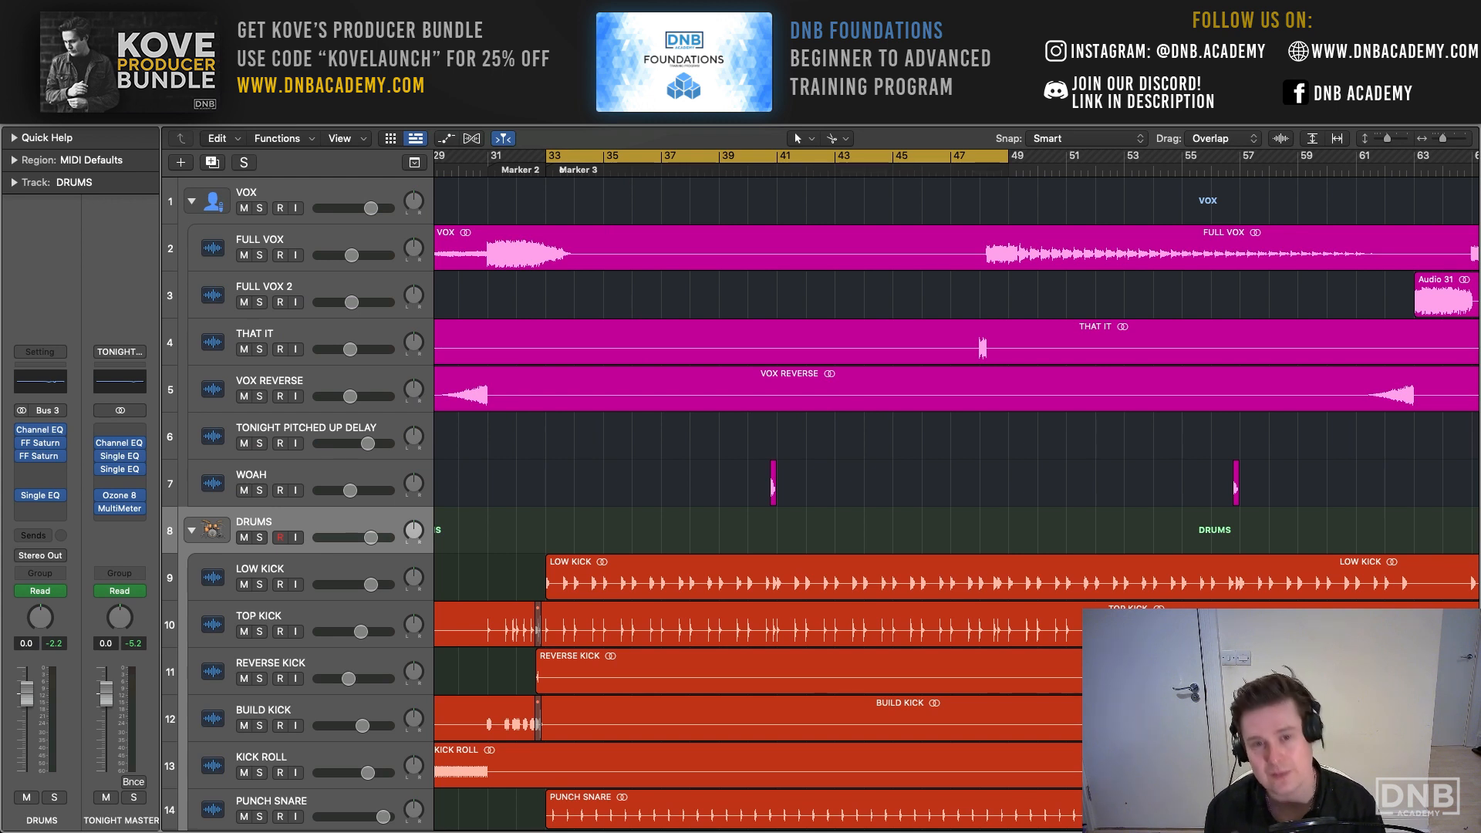
- Turn off the existing cycle and set a new one from bar 41 to bar 49
key("space")
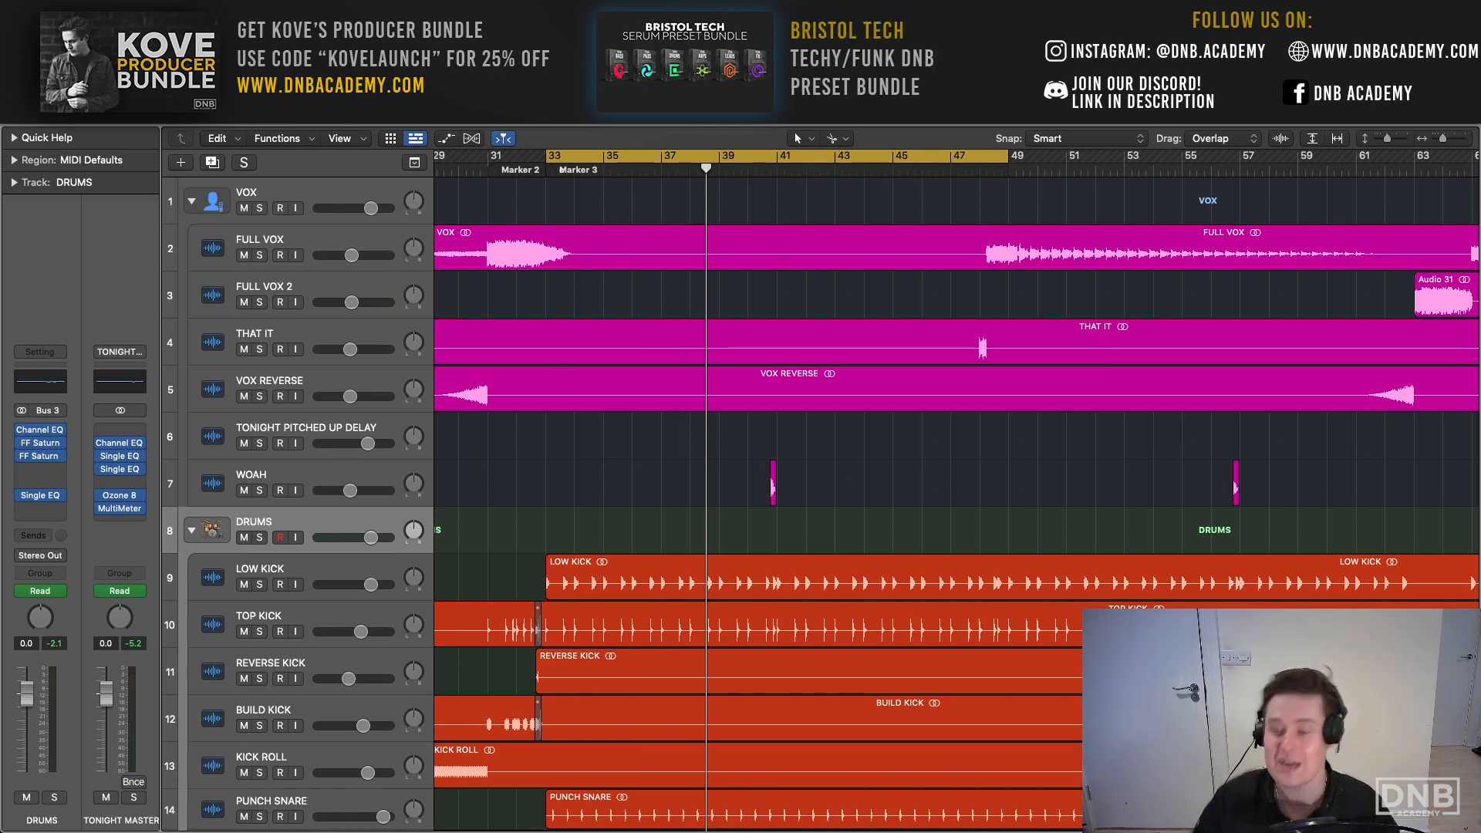
key("c")
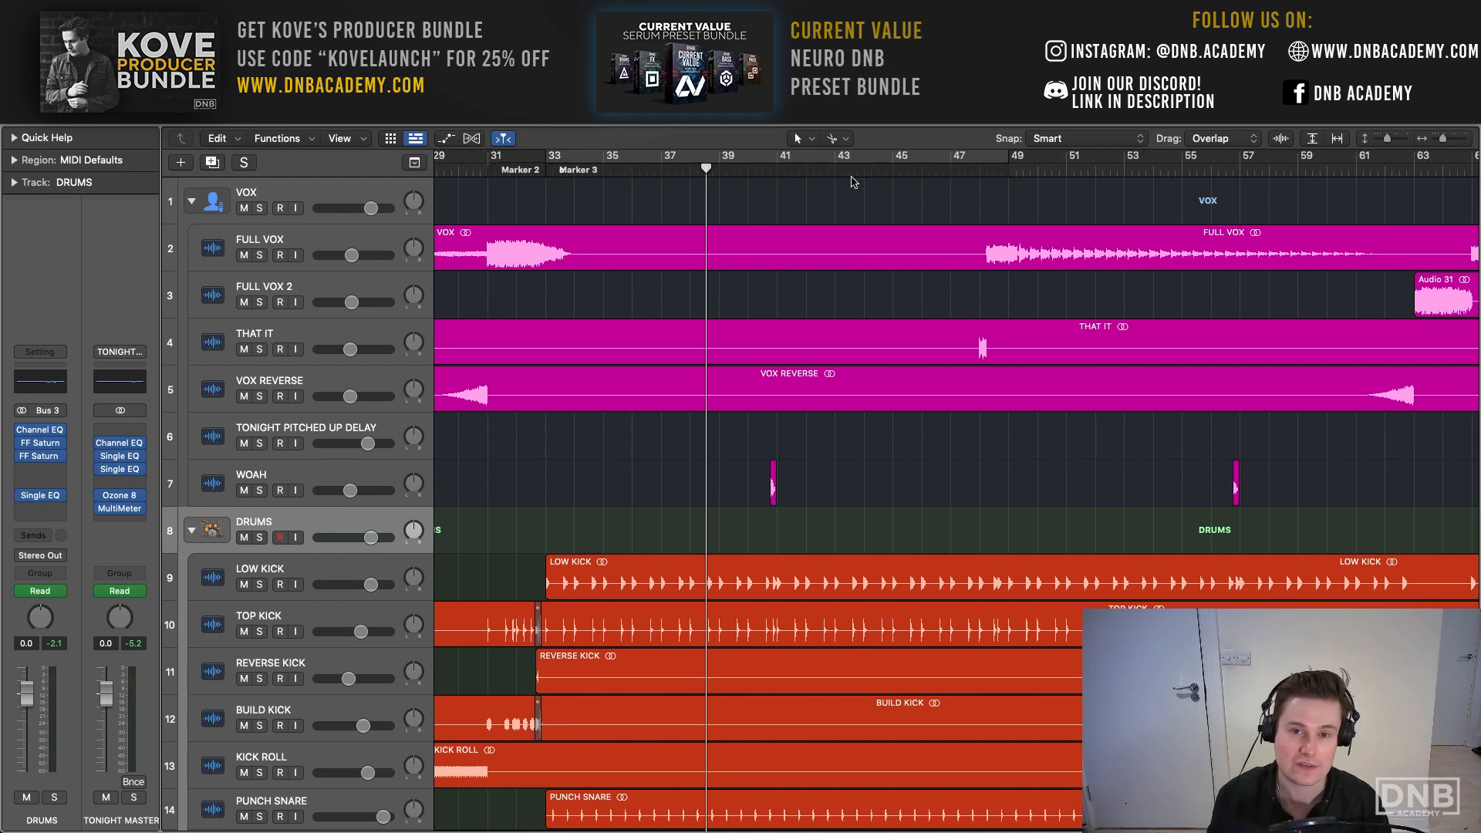
left_click_drag(778, 176, 1004, 182)
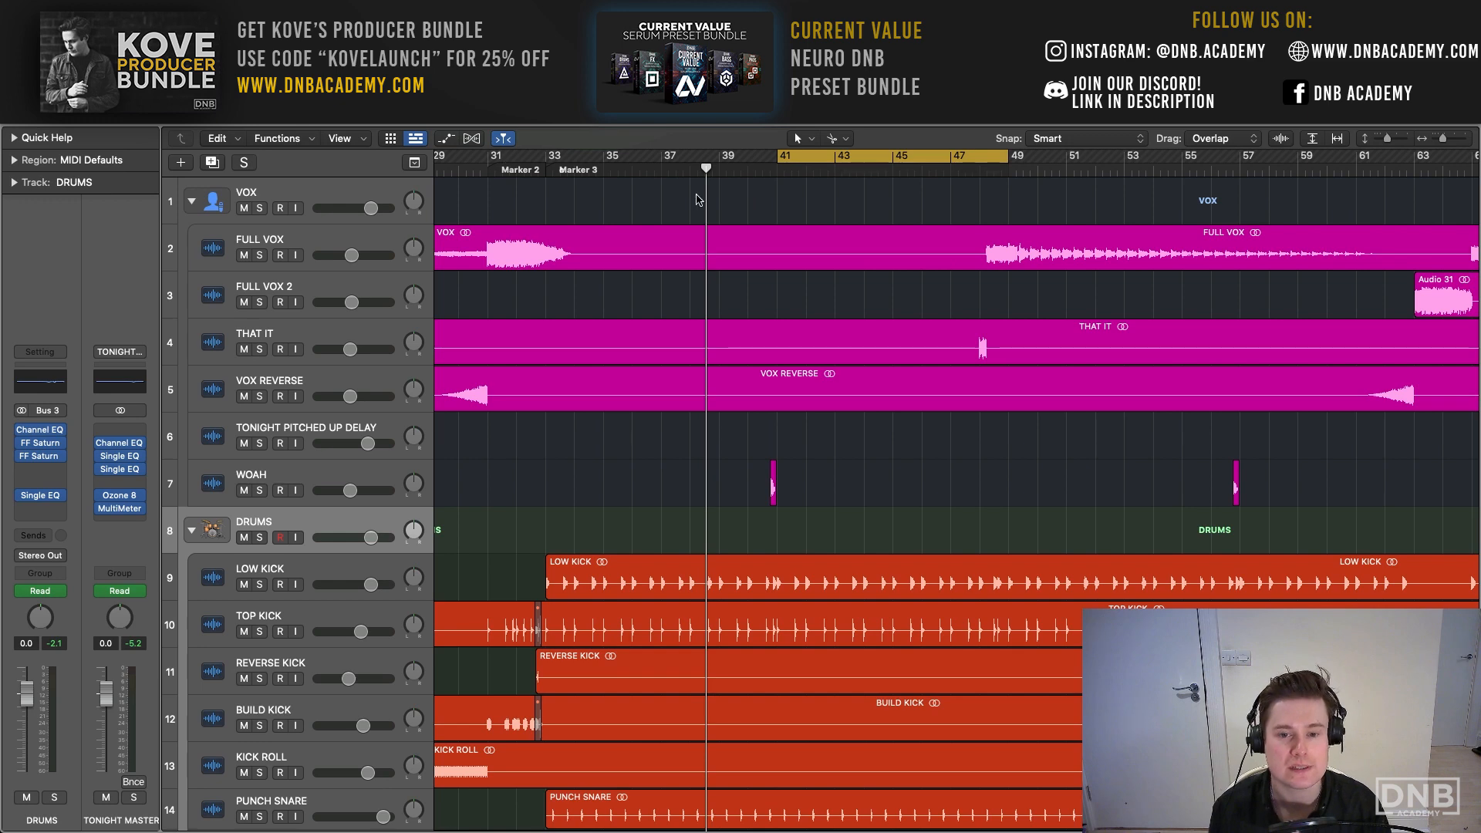
scroll(699, 199, "left", 10)
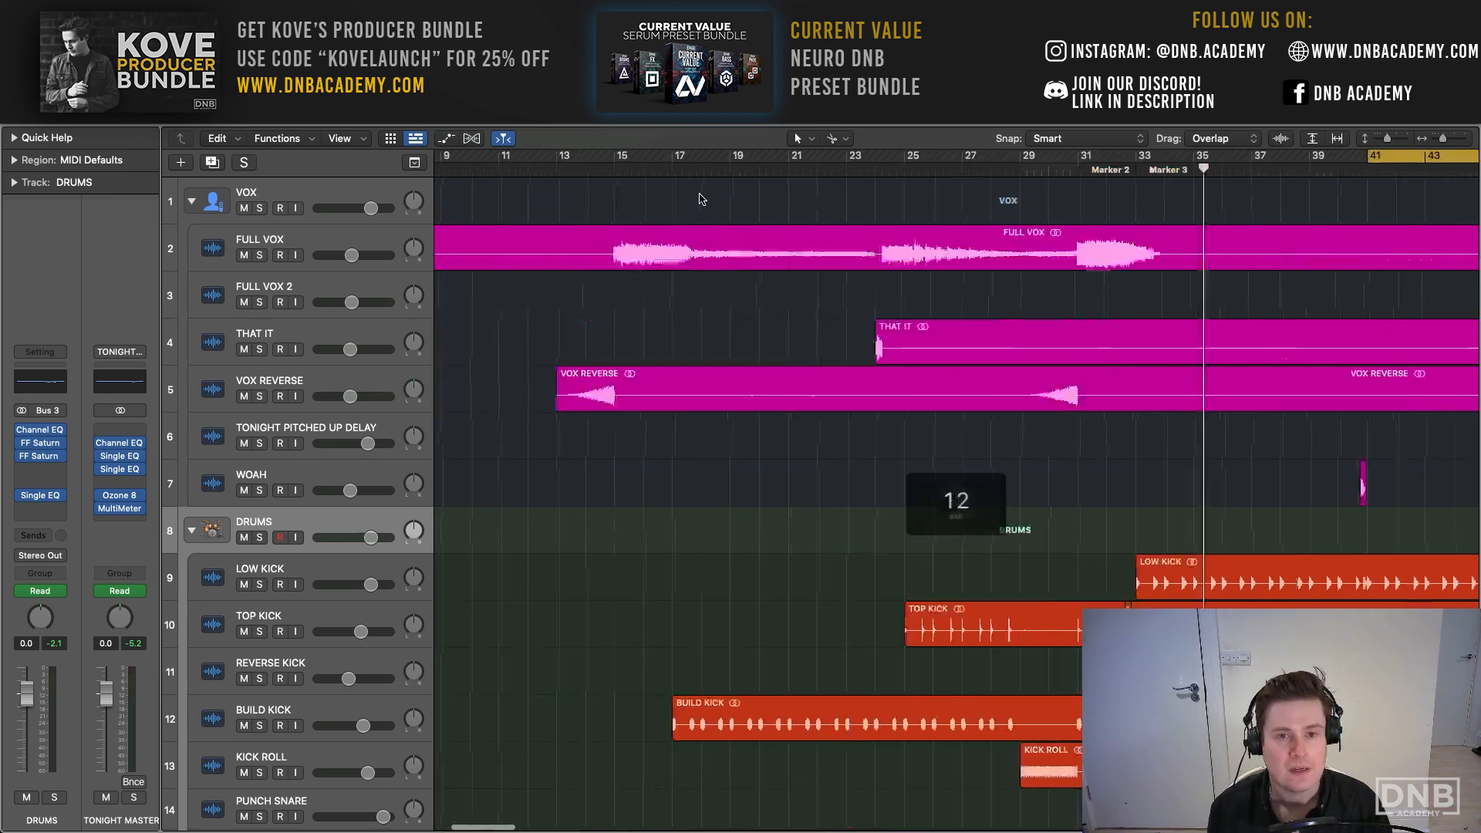
scroll(675, 182, "right", 3)
mouse_move(696, 161)
left_mouse_down()
mouse_move(1152, 187)
mouse_move(1102, 192)
left_mouse_up()
- Set the cycle from bar 1 to bar 17 over the intro and play the looped section, stopping near its end
scroll(635, 182, "left", 5)
key("c")
left_click_drag(435, 157, 904, 175)
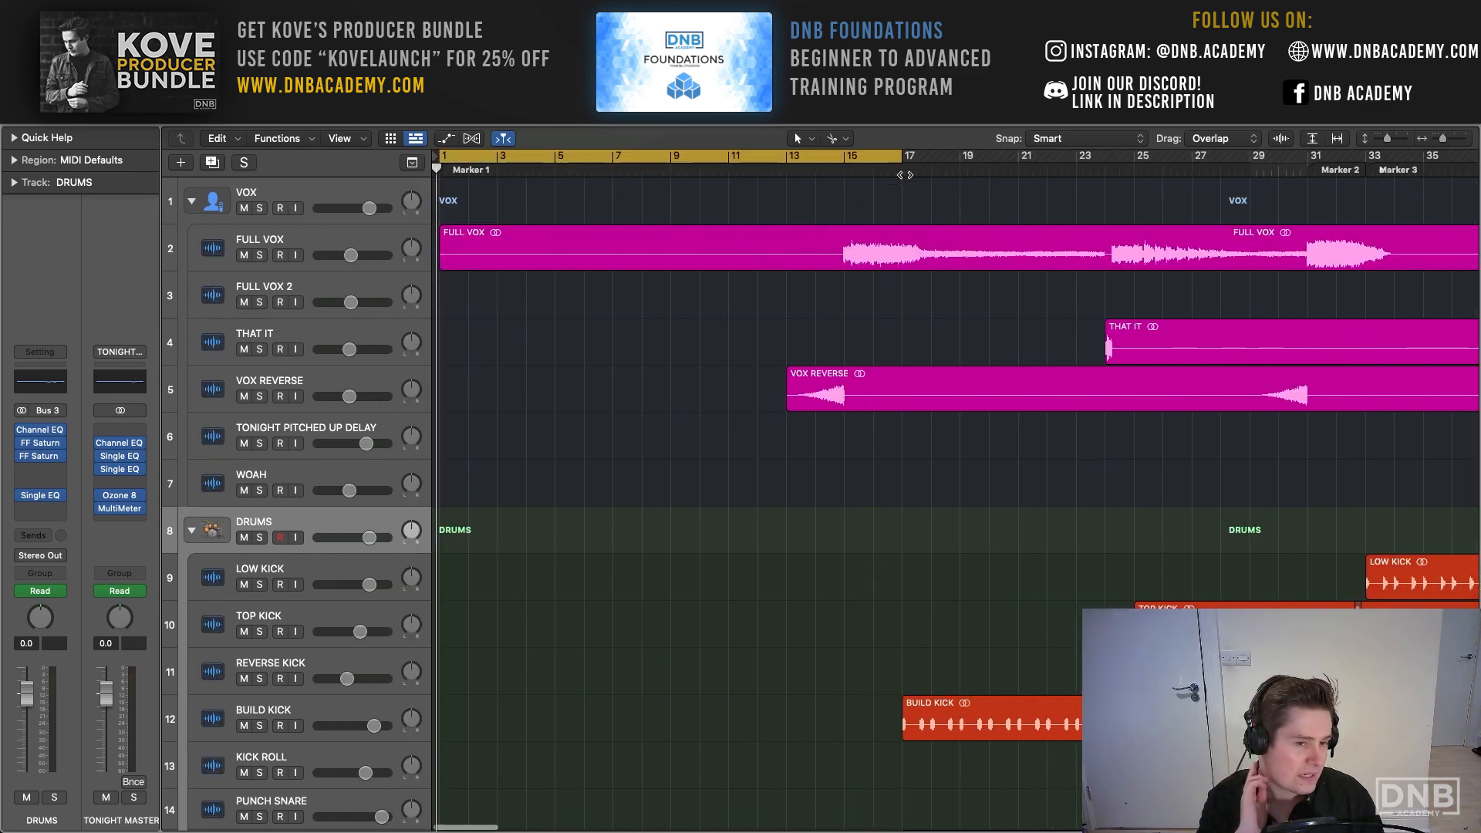
key("space")
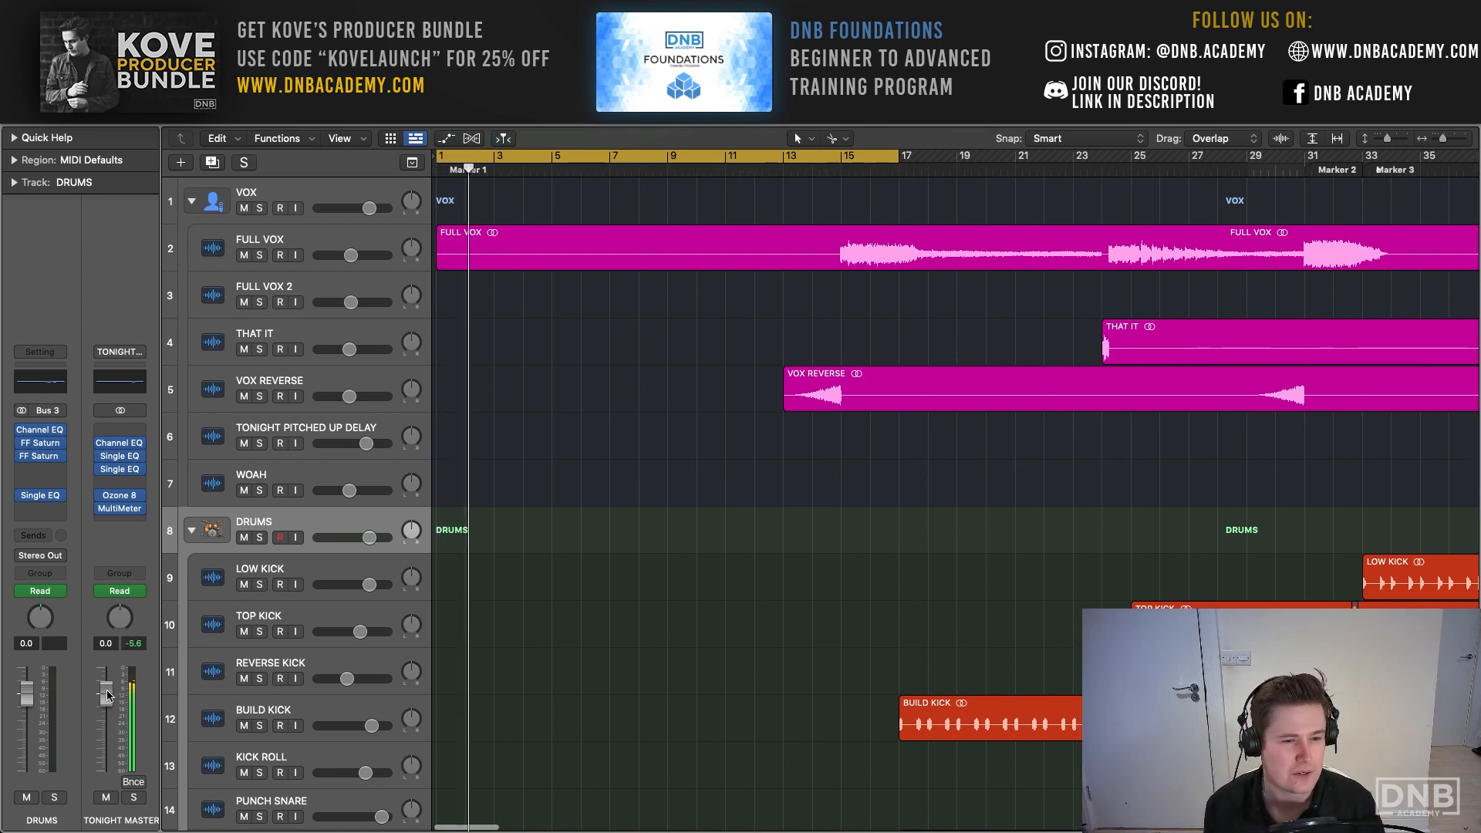
left_click_drag(106, 694, 128, 699)
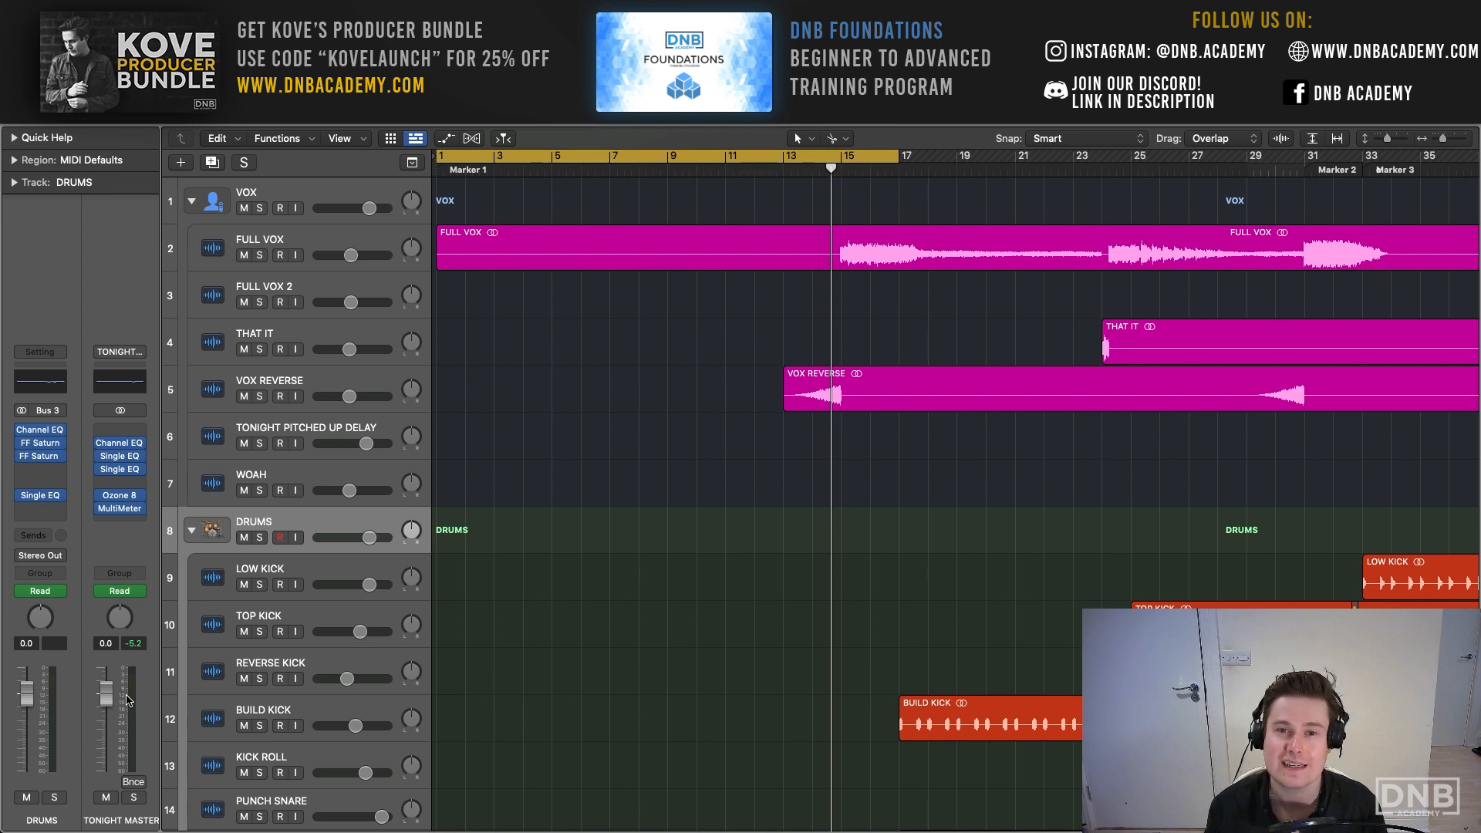
key("space")
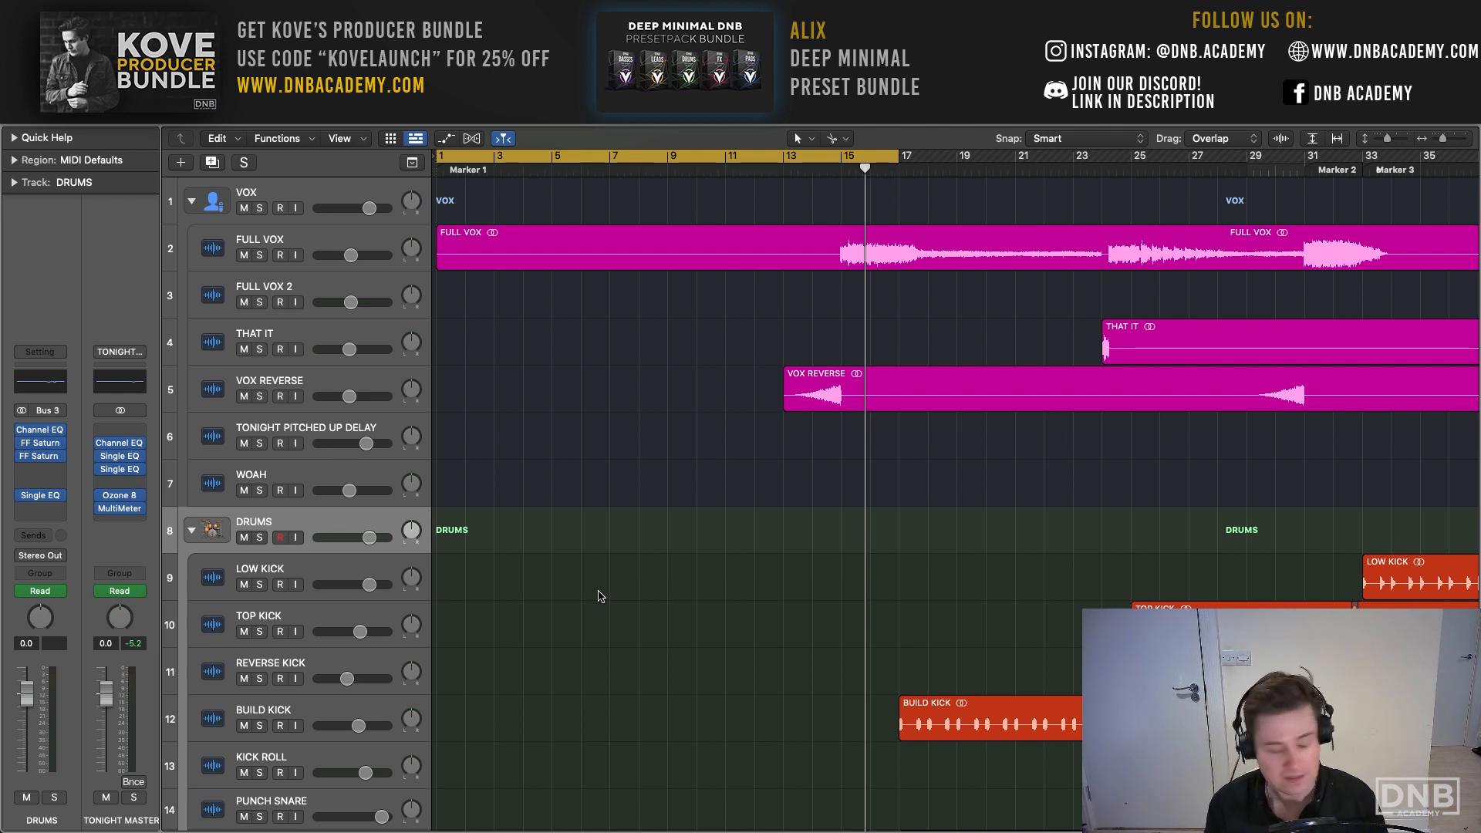
- Play the intro again from bar 1 and select the VOX stack
scroll(600, 595, "down", 1)
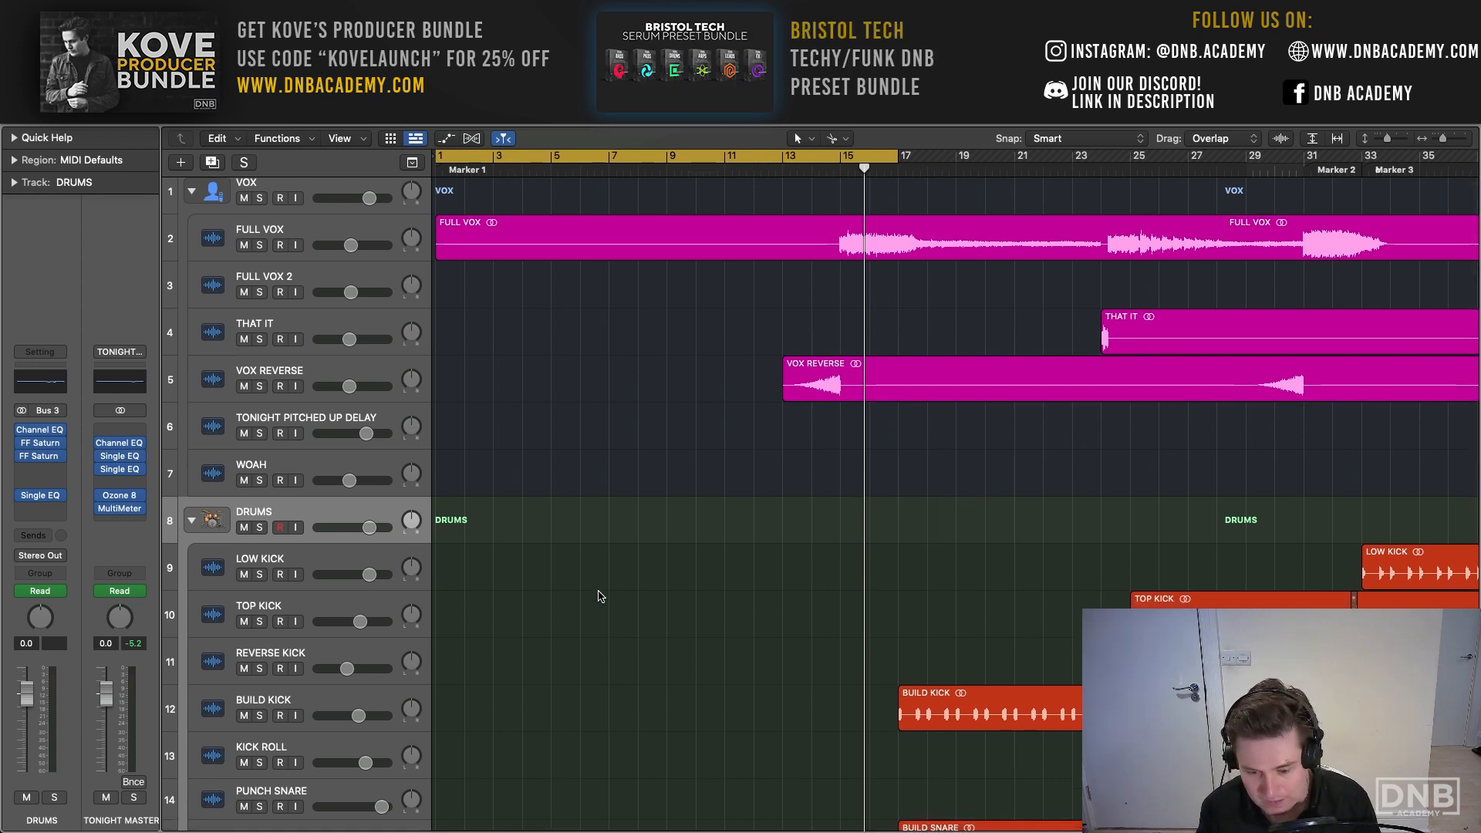
scroll(601, 596, "down", 1)
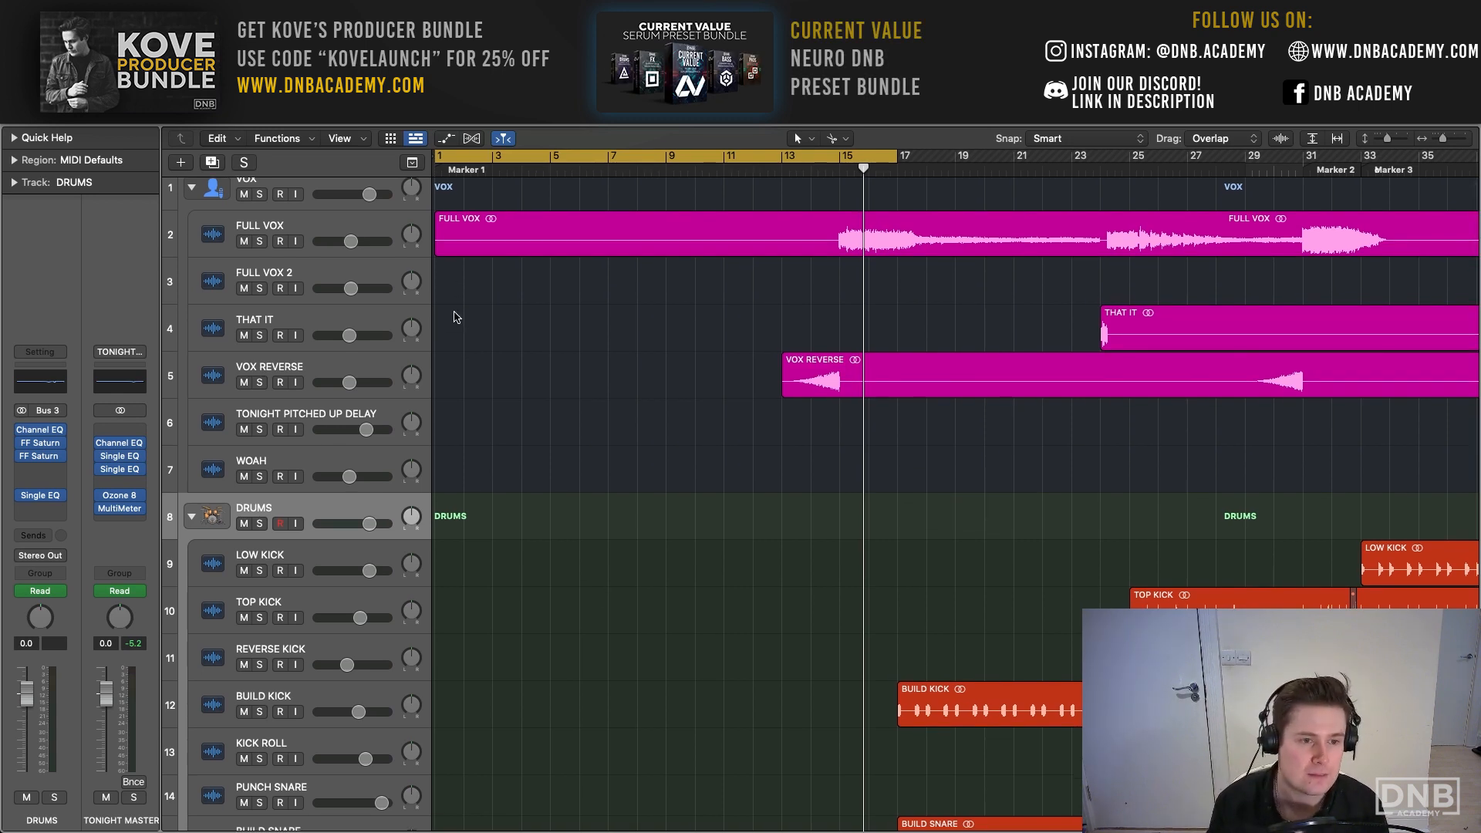
key("Return")
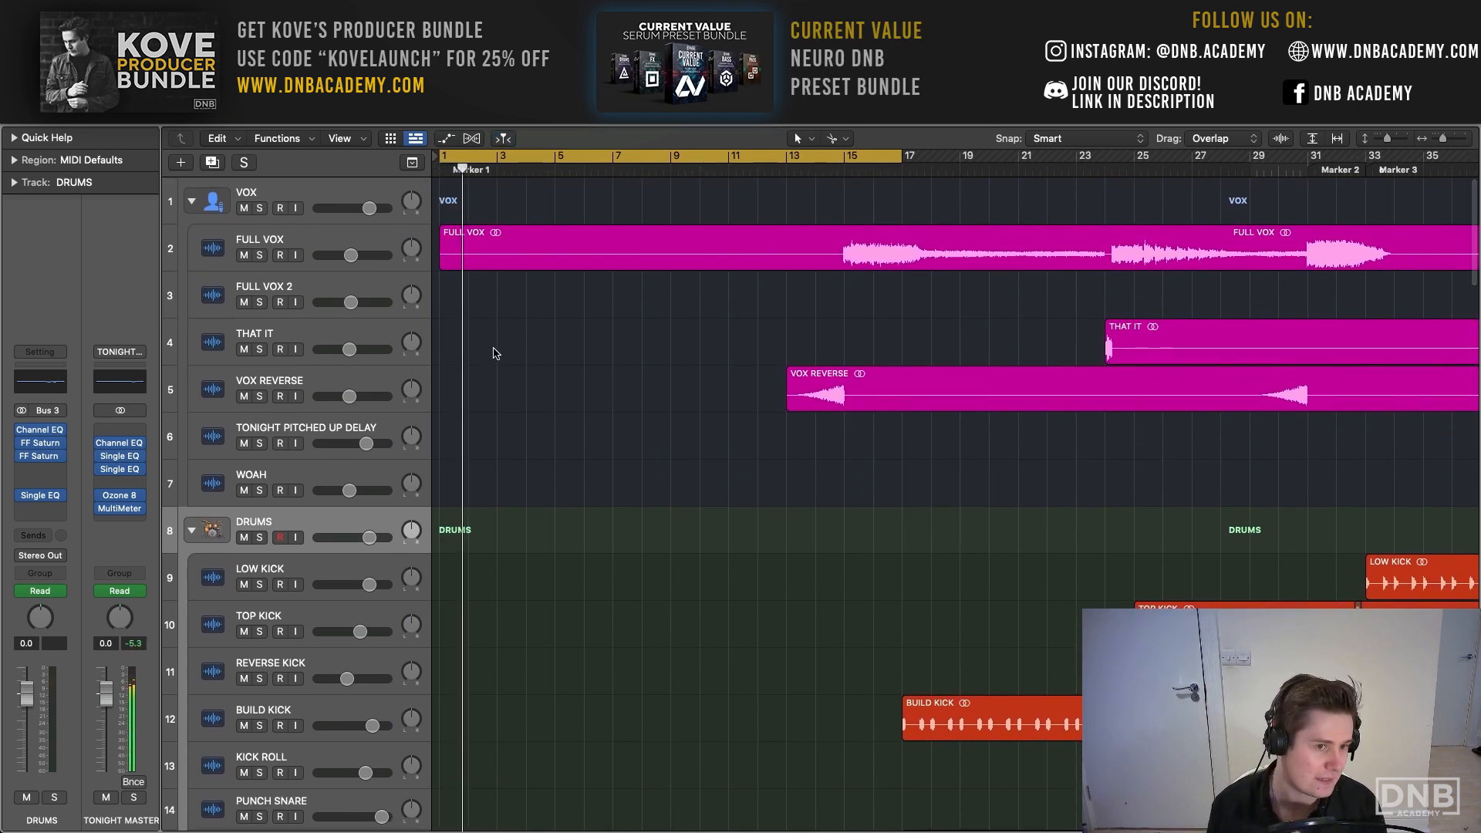
mouse_move(49, 461)
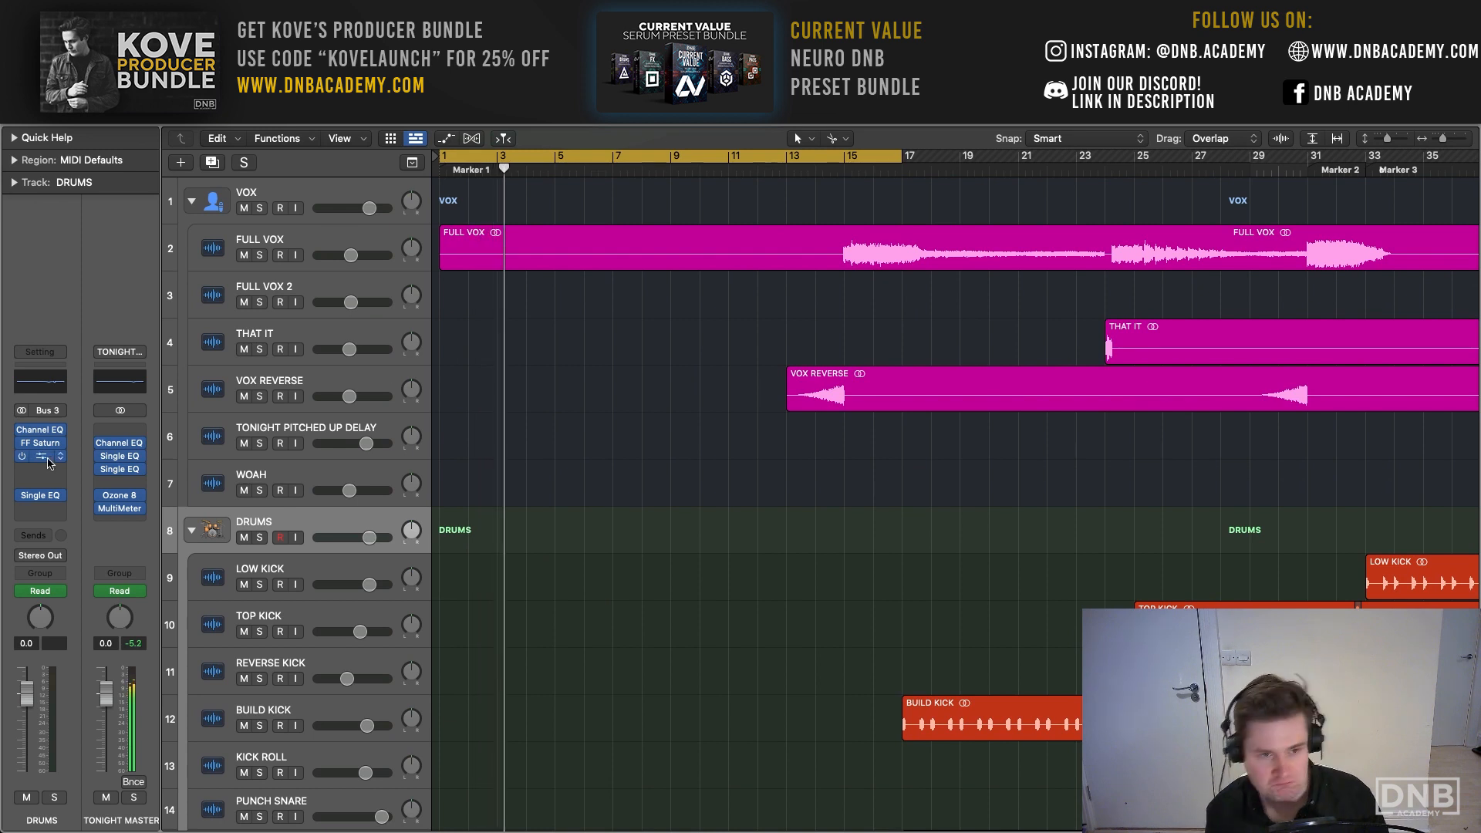
left_click(326, 196)
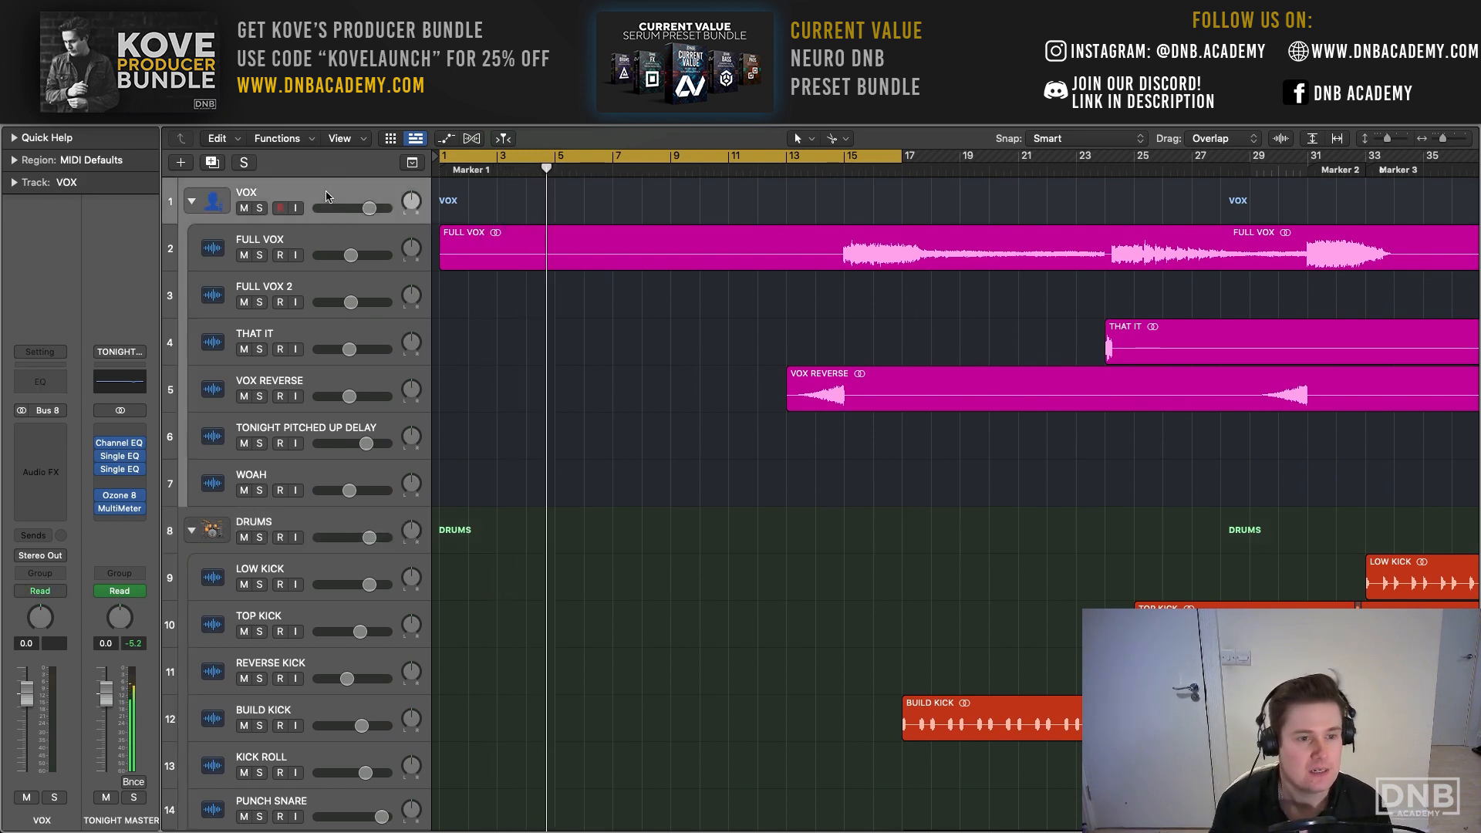
- Insert a stereo Compressor in the empty first effect slot of the TONIGHT MASTER channel
left_click(36, 431)
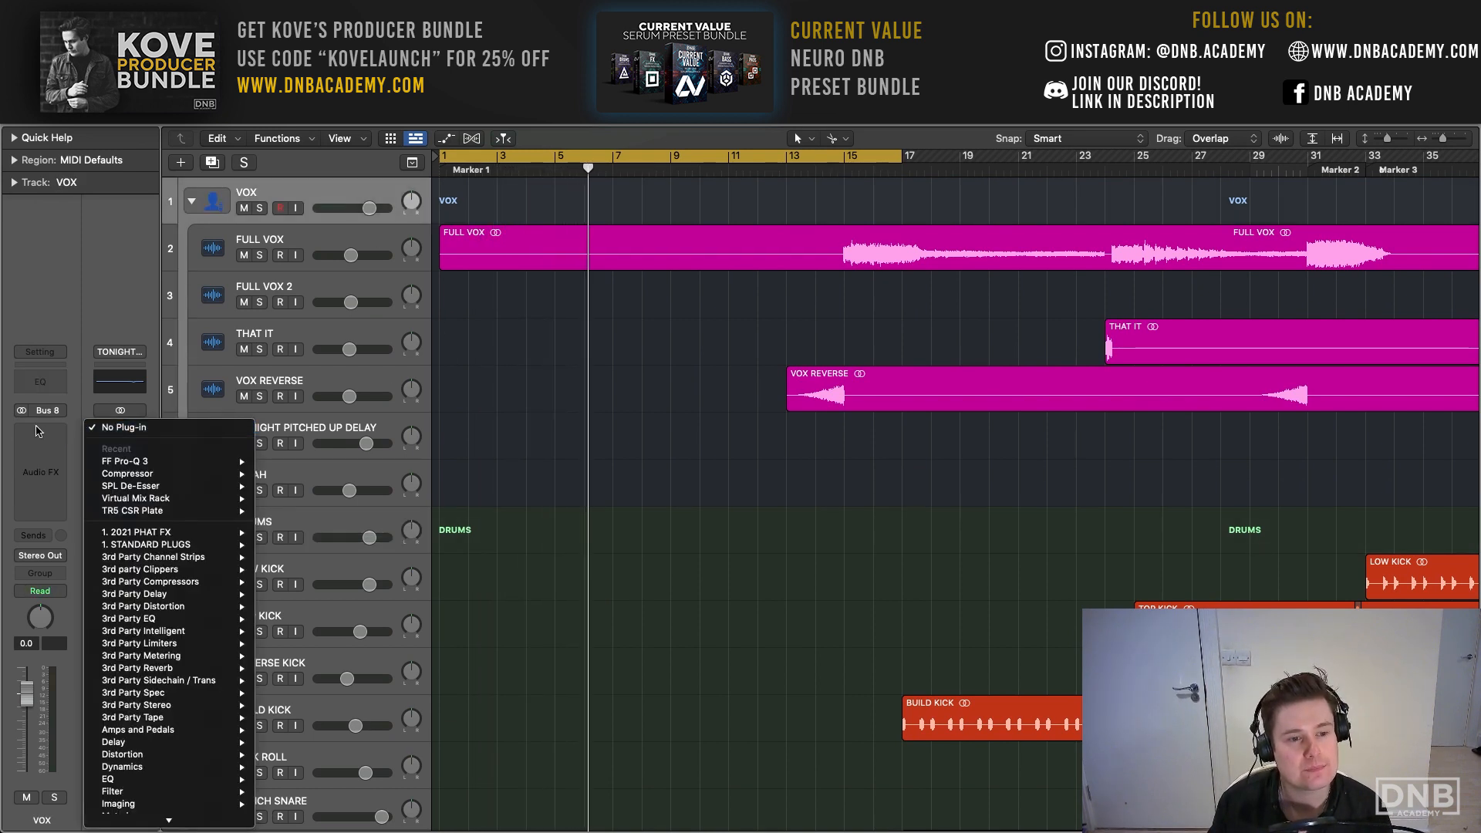
mouse_move(152, 474)
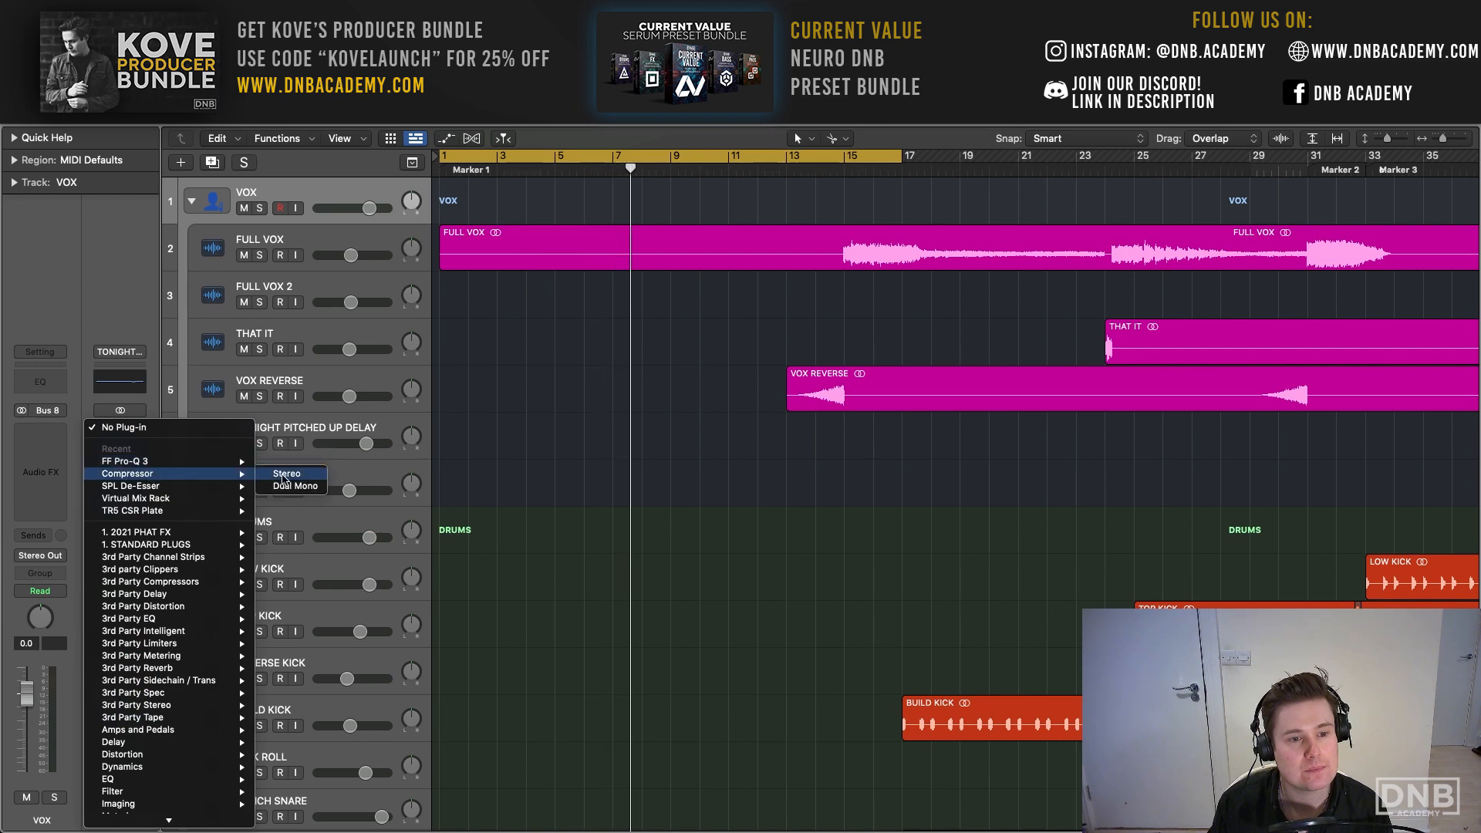
left_click(283, 478)
- Replace the master's Compressor with FF Pro-Q 3, view its spectrum, and remove the plug-in from the slot
left_click(141, 429)
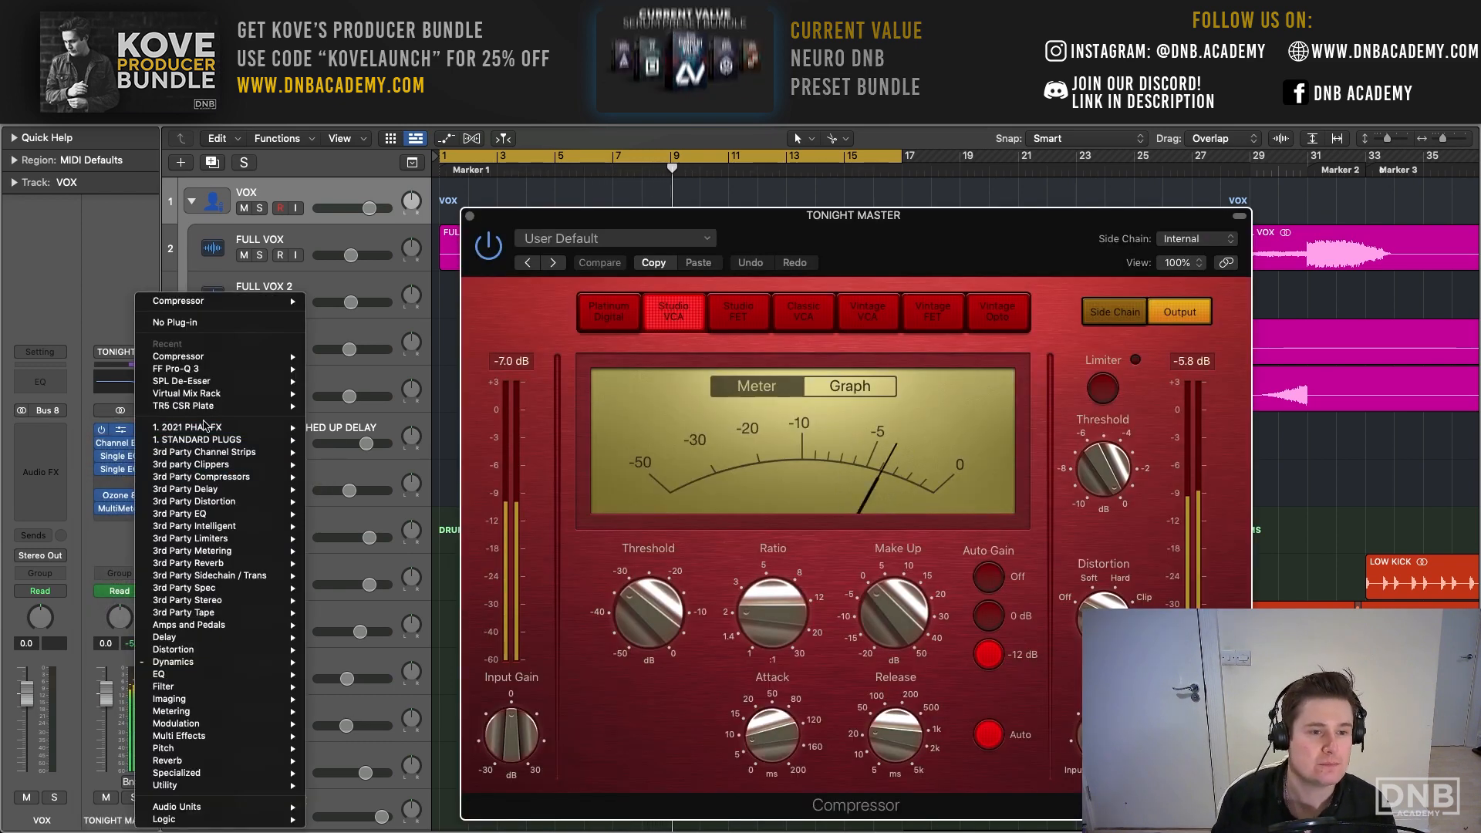
left_click(176, 369)
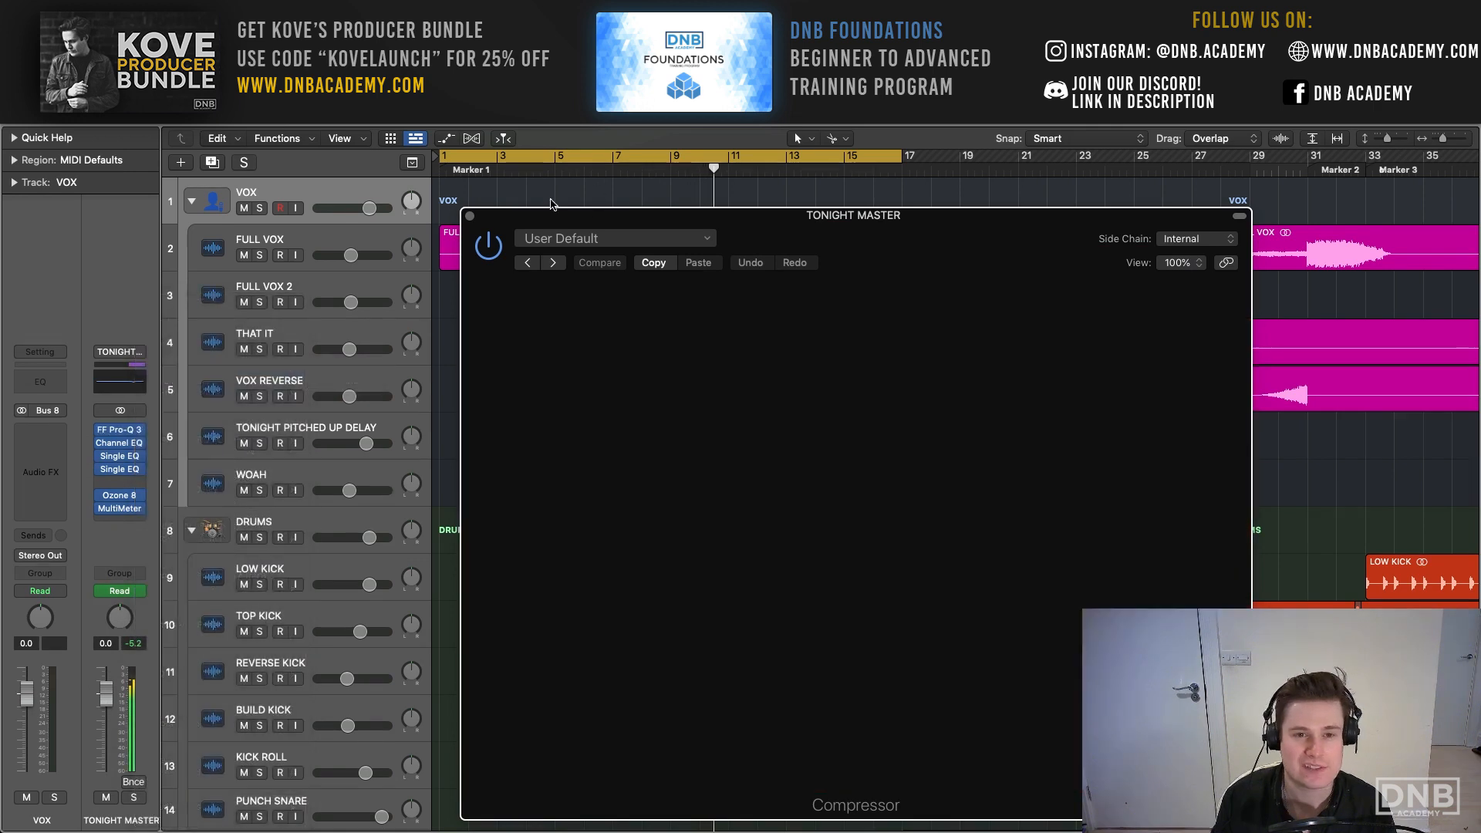
left_click_drag(502, 218, 327, 139)
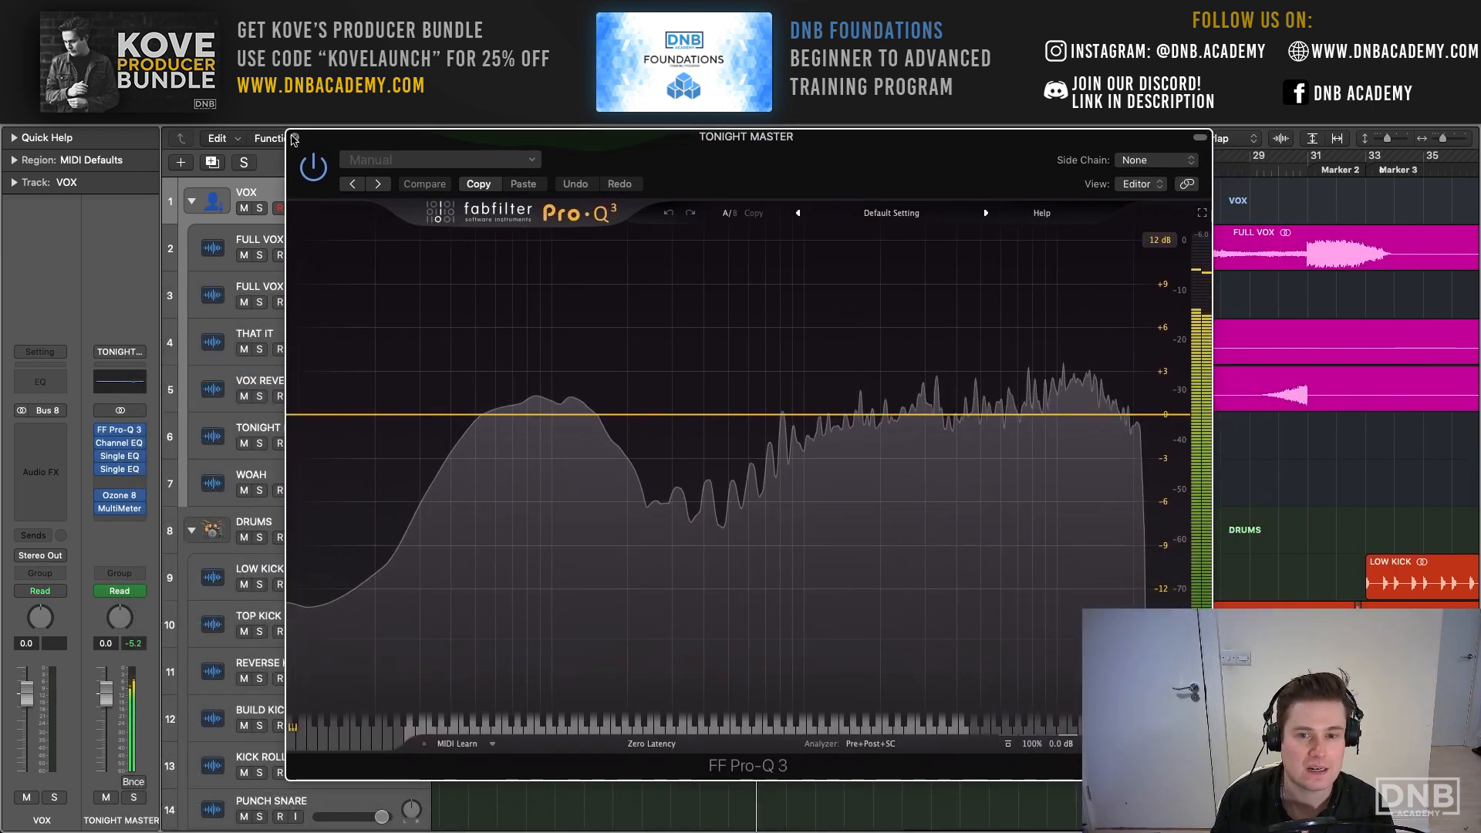
left_click(294, 139)
left_click(142, 432)
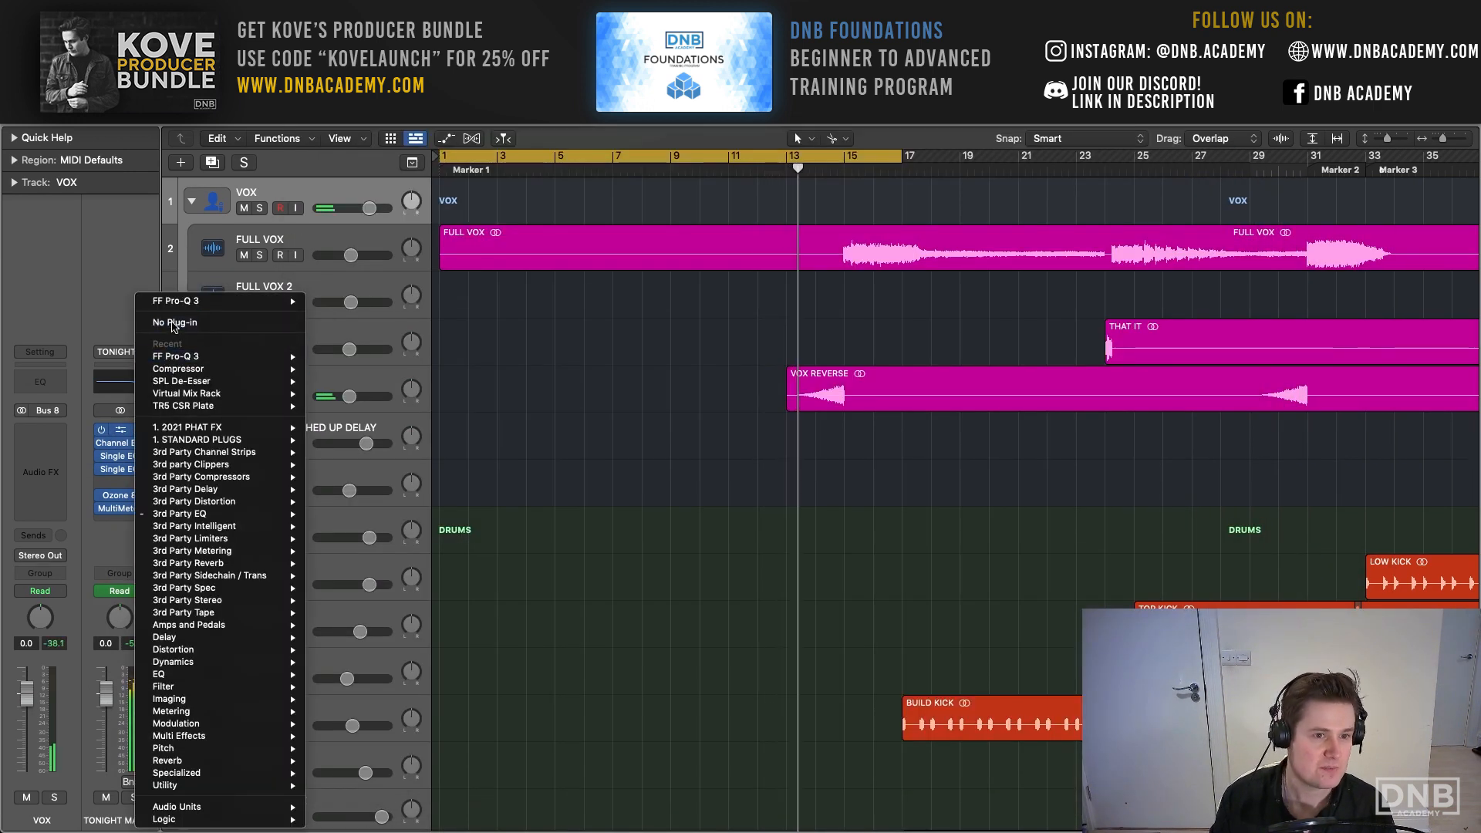
left_click(173, 324)
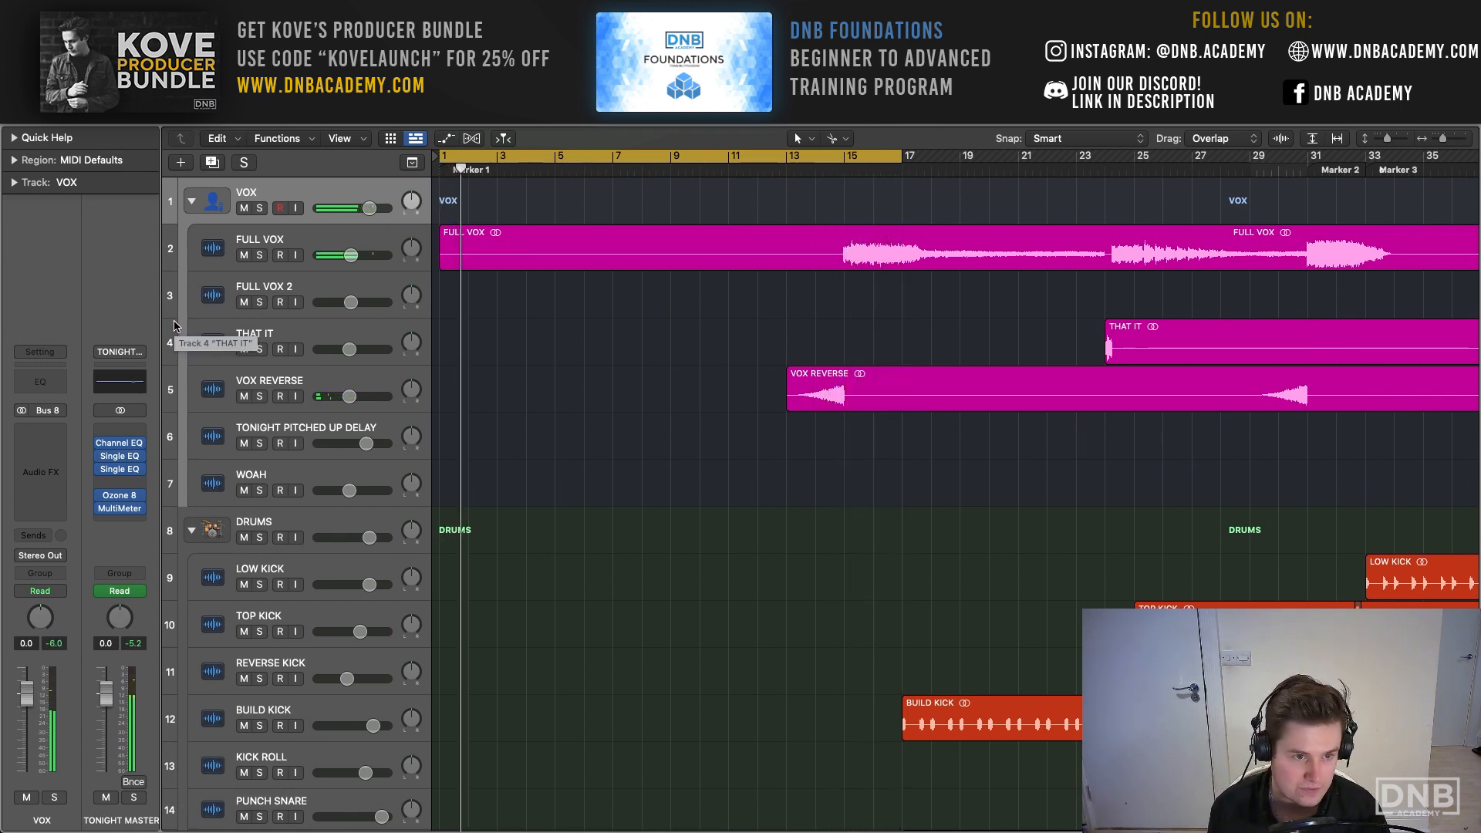
- Insert Soundtheory's Gullfoss Master in the first effect slot of the TONIGHT MASTER channel
left_click(126, 430)
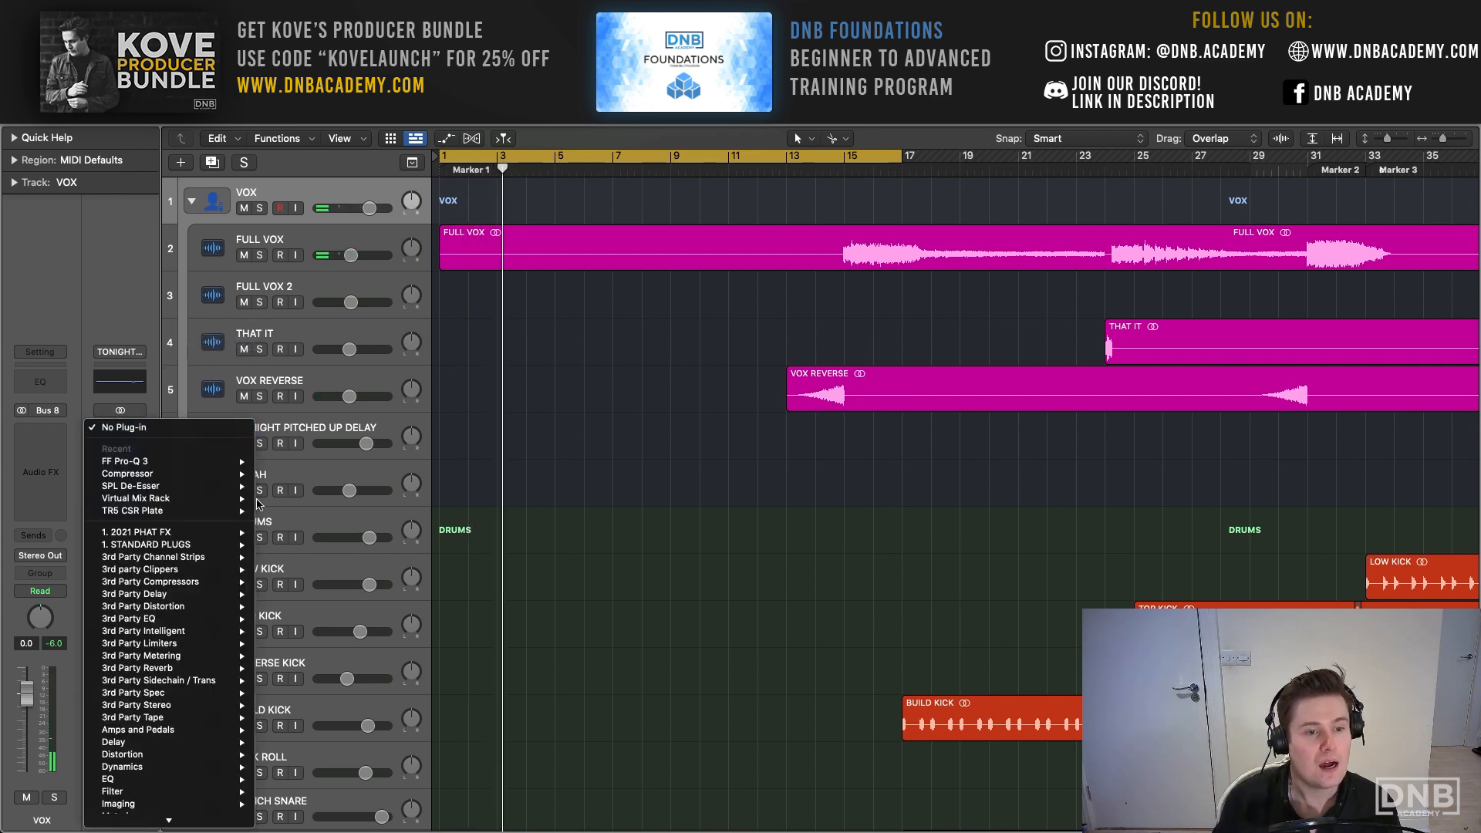
mouse_move(216, 545)
mouse_move(283, 549)
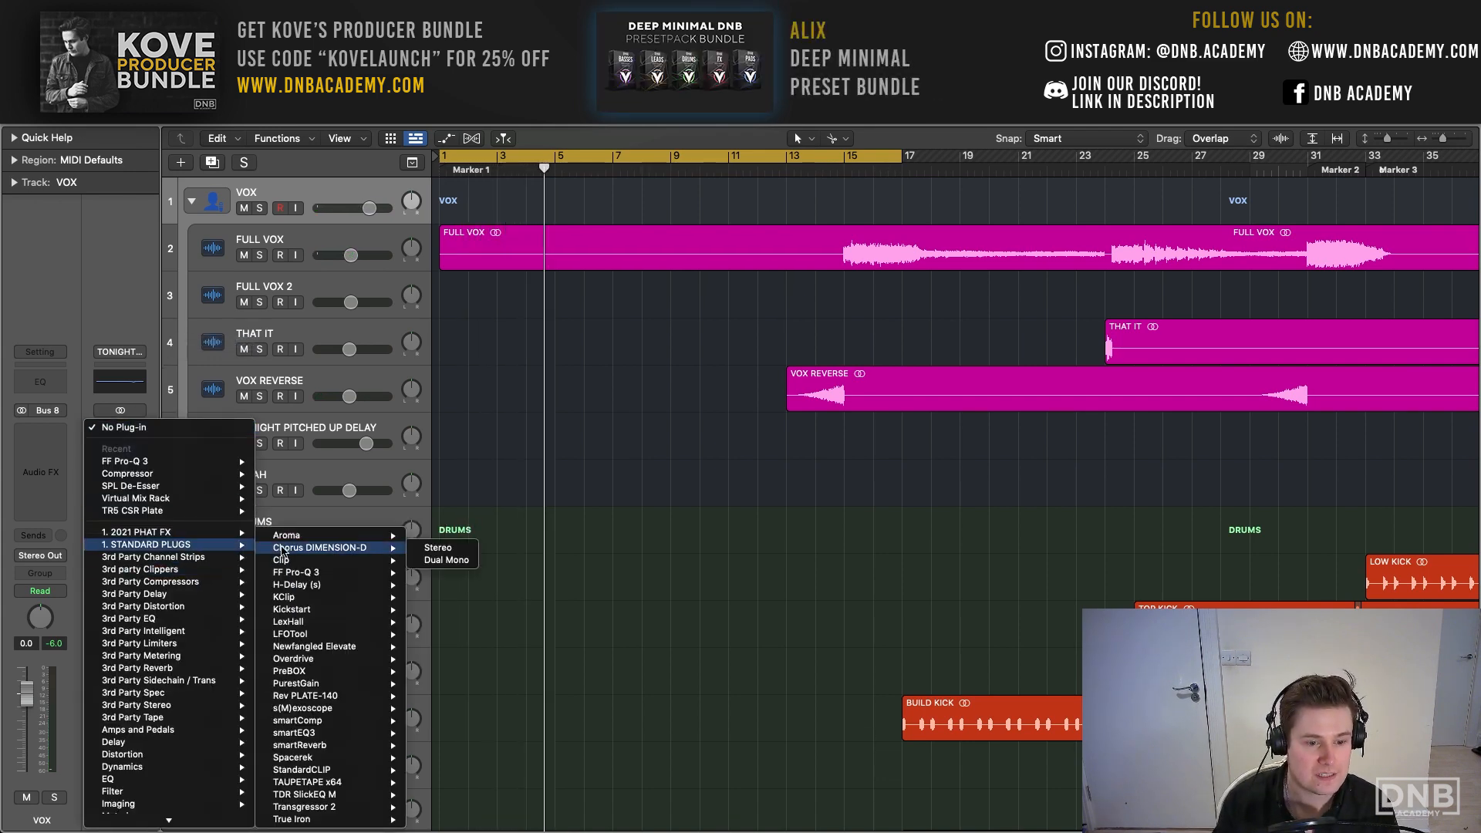
mouse_move(154, 820)
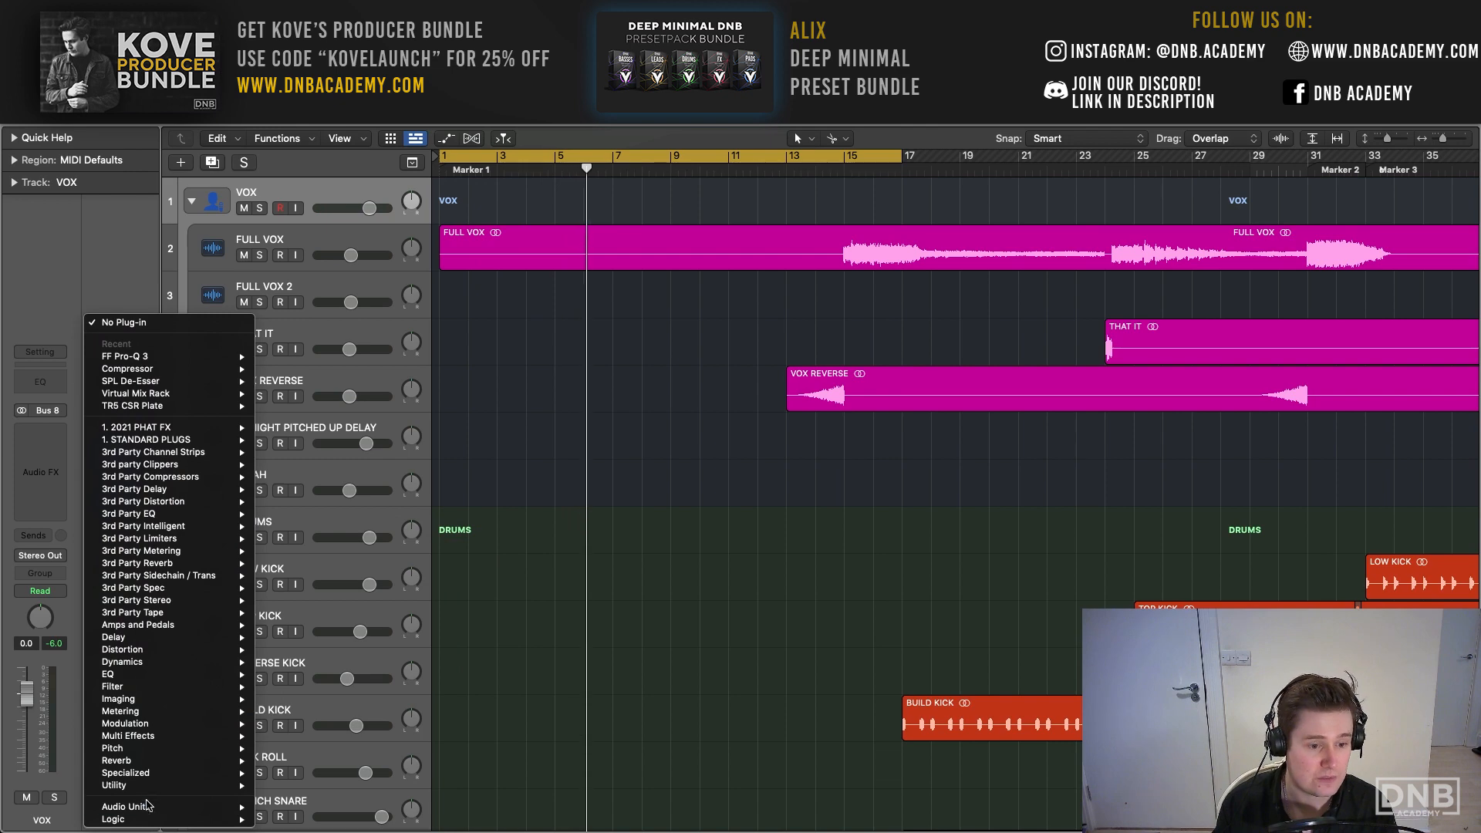
scroll(347, 540, "down", 10)
mouse_move(368, 645)
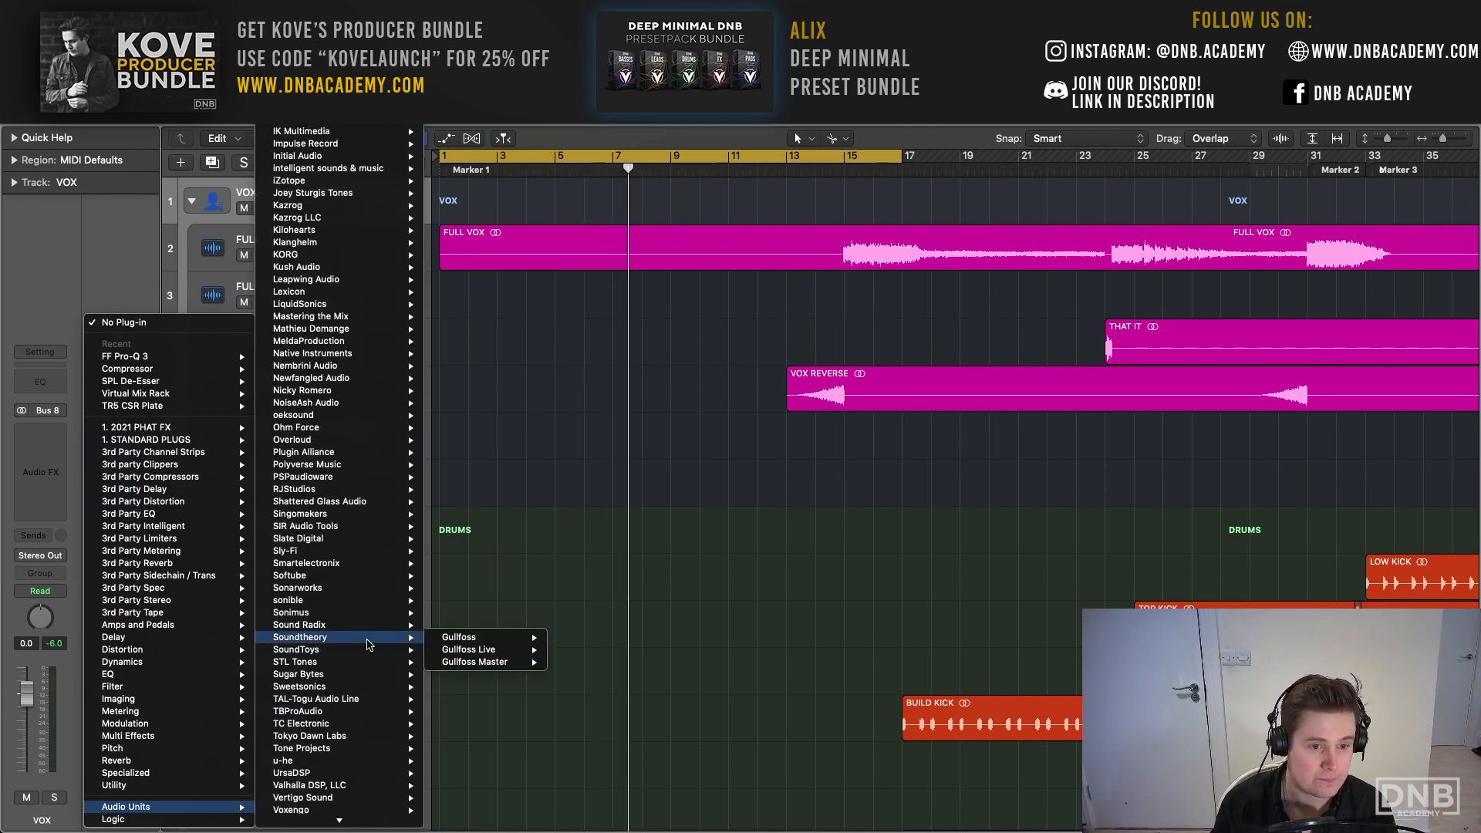
mouse_move(512, 664)
left_click(569, 662)
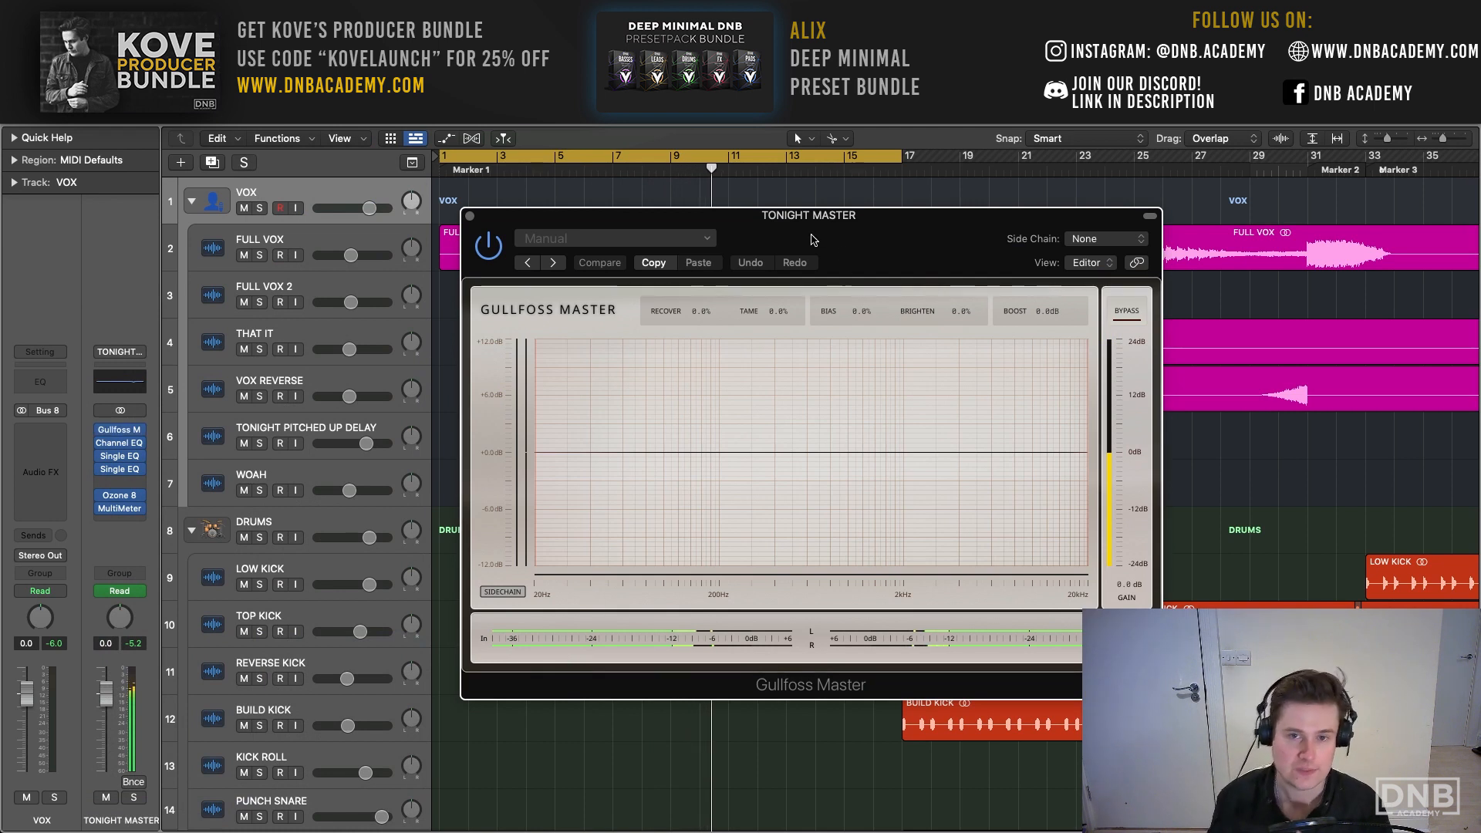
- View the Gullfoss Master controls, close the plug-in window, and remove it from the TONIGHT MASTER channel
left_click_drag(813, 240, 540, 147)
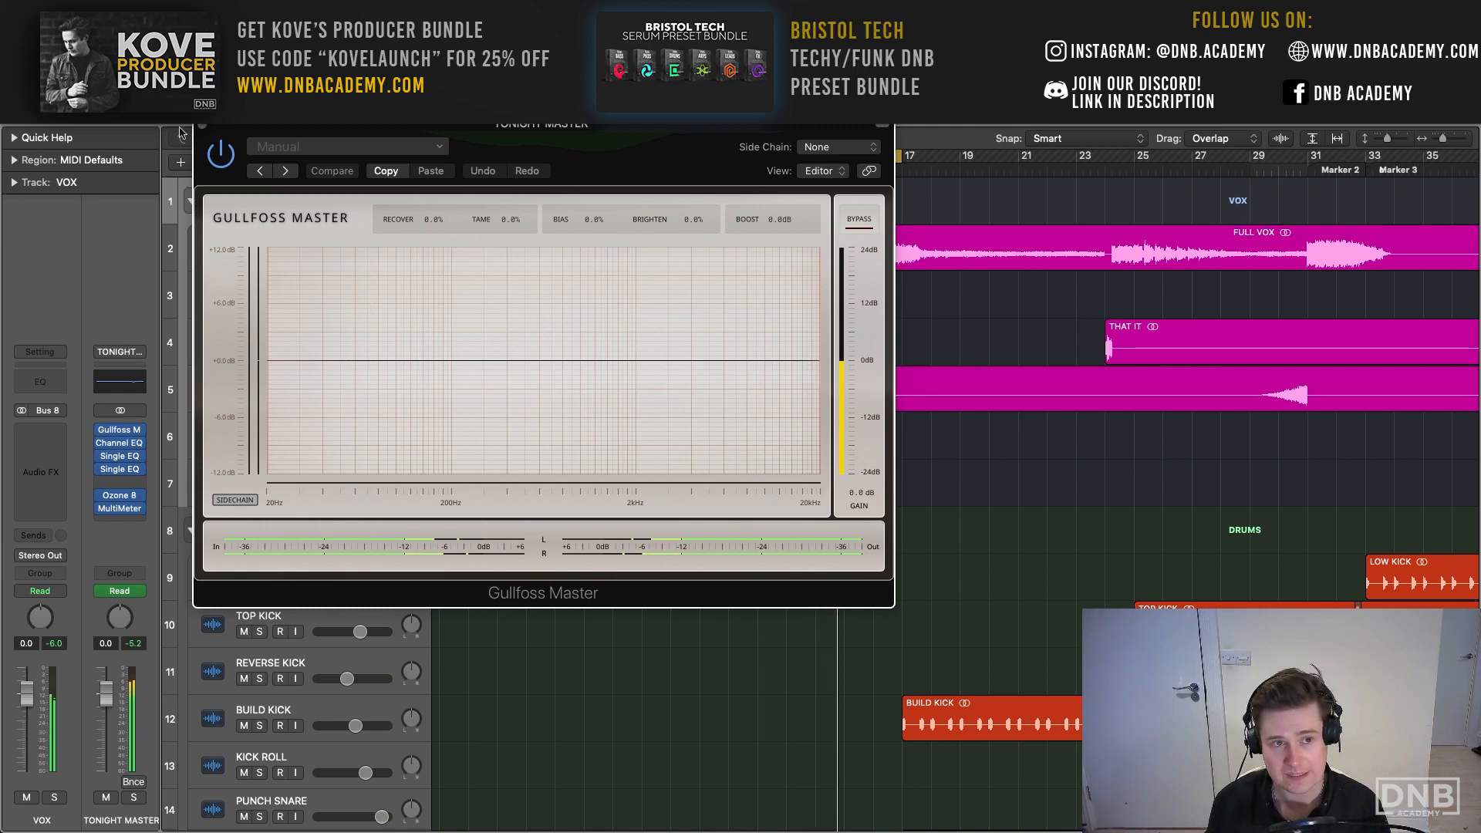
left_click(202, 128)
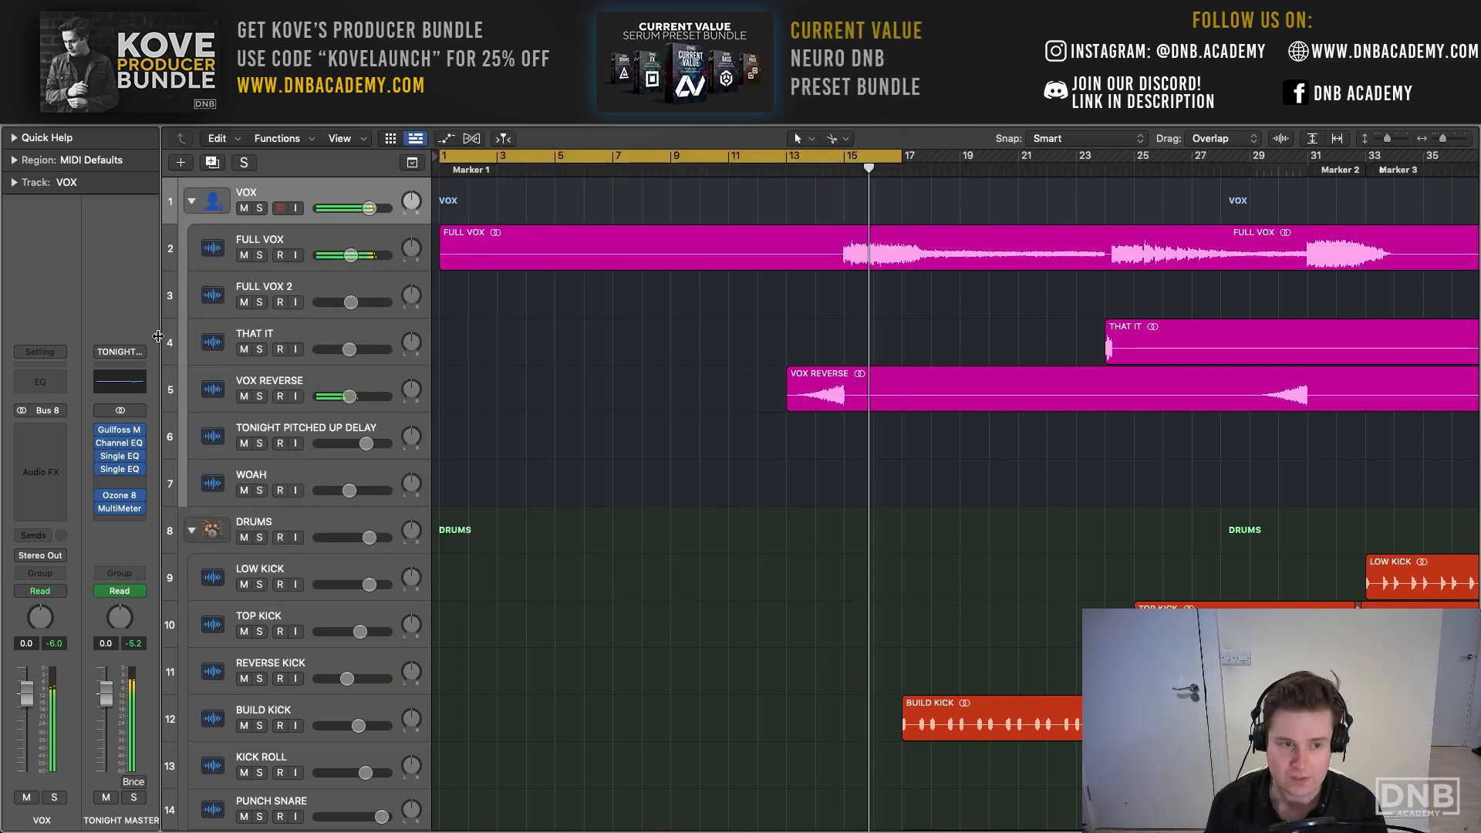
left_click(140, 439)
left_click(166, 325)
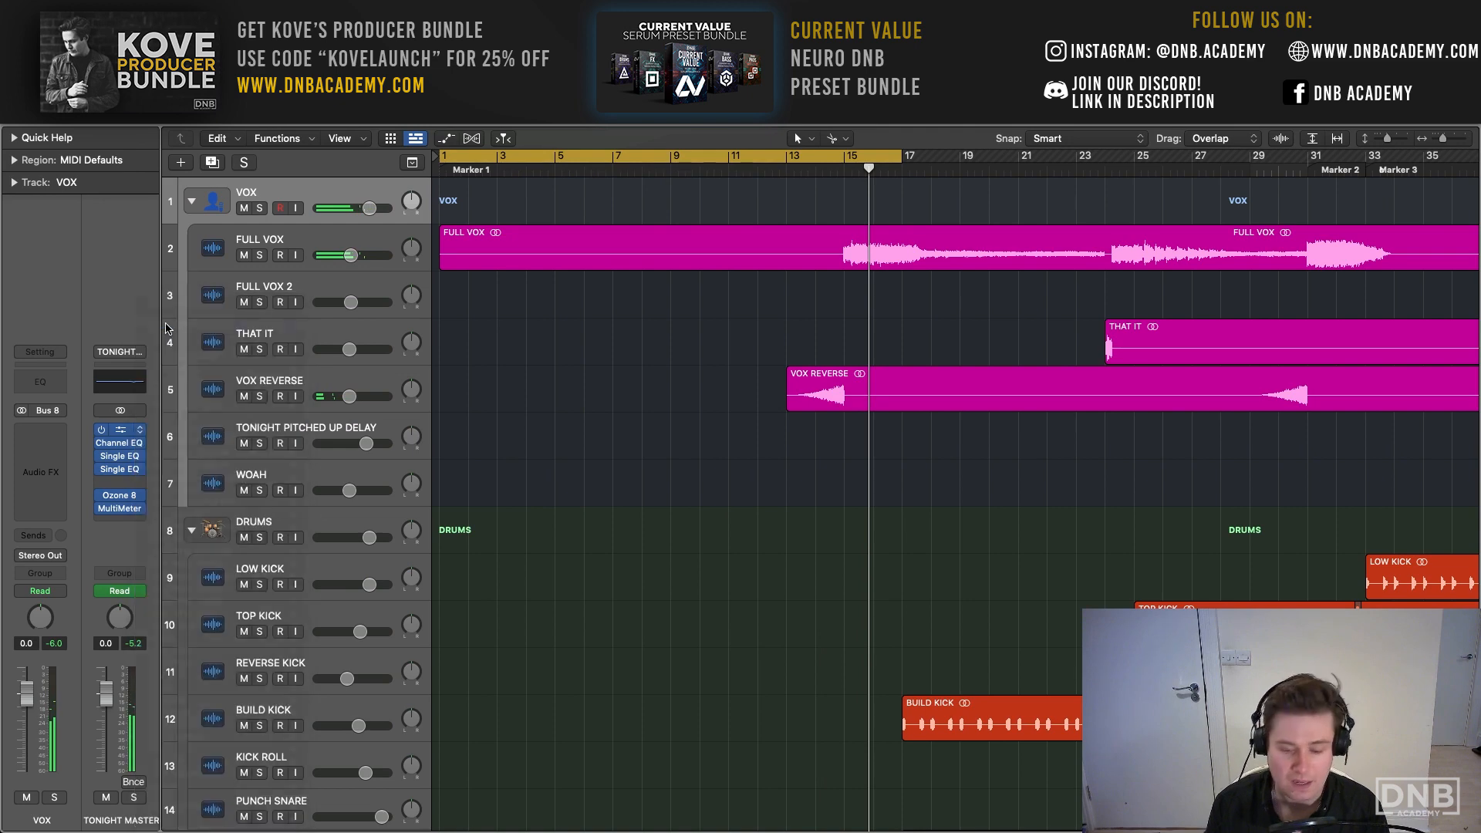
- Insert a stereo Rev PLATE-140 in the first effect slot of the TONIGHT MASTER channel, view its controls, and close its window
left_click(140, 432)
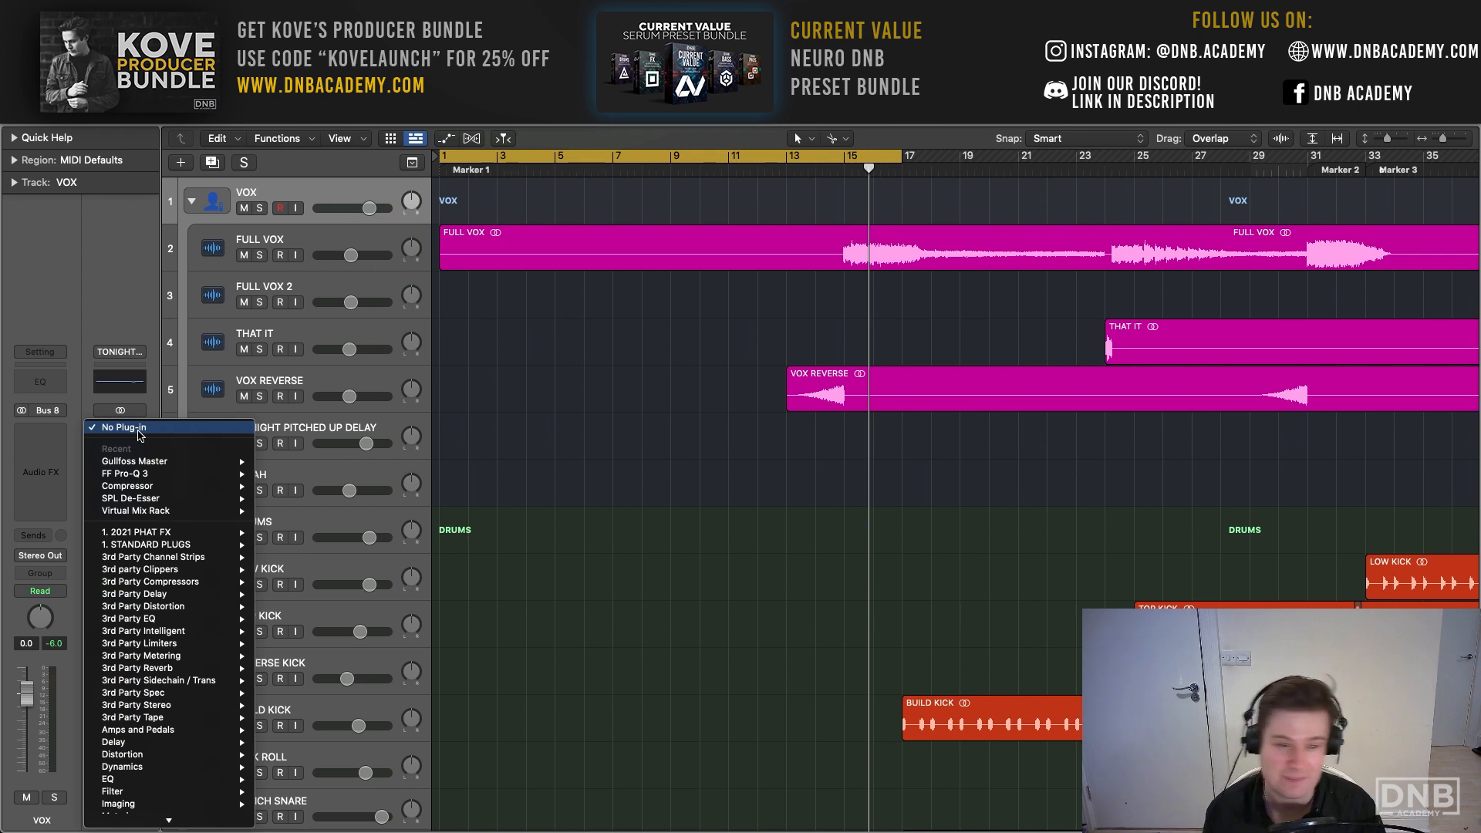
mouse_move(184, 657)
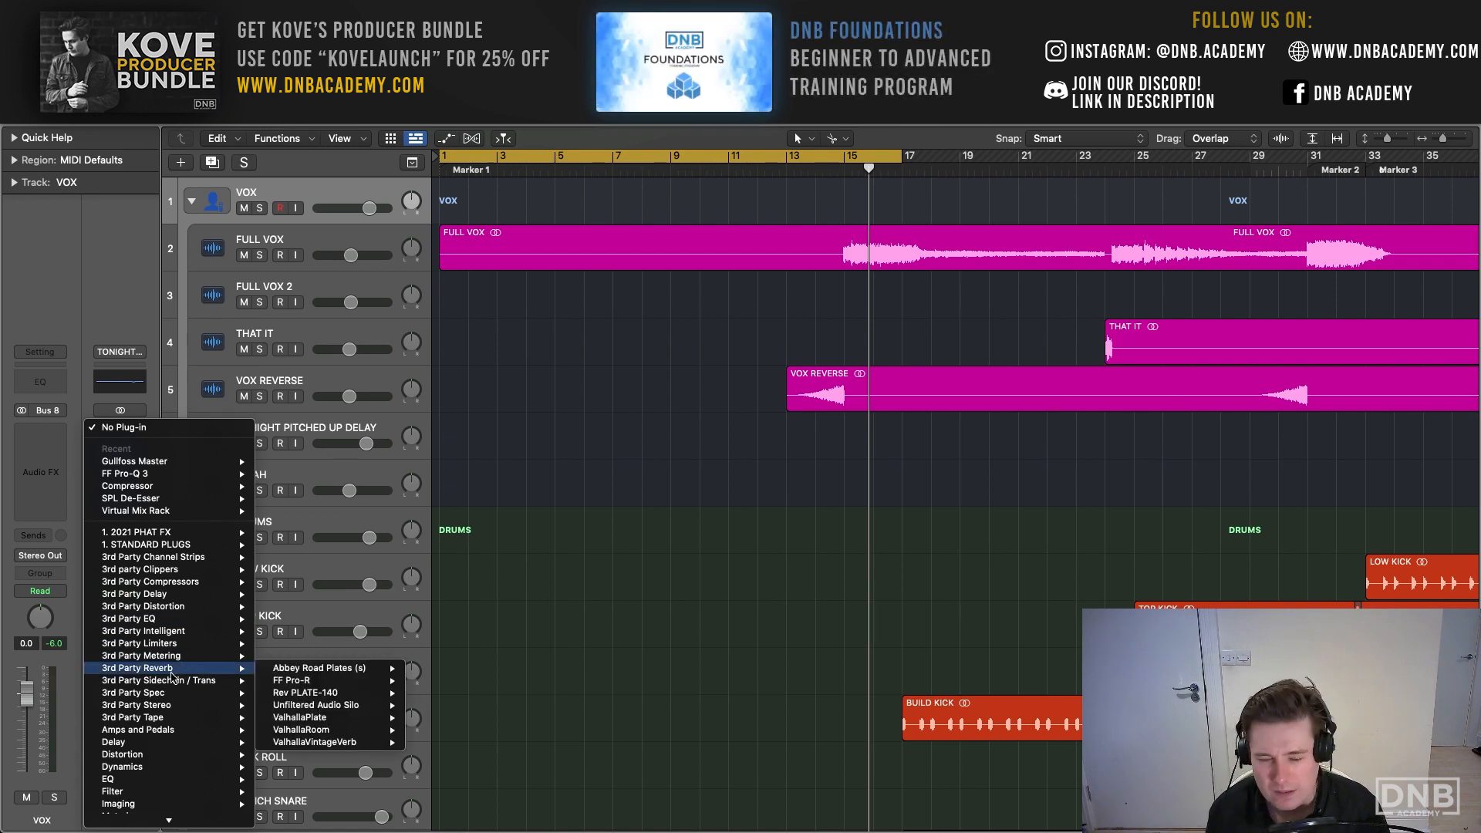
mouse_move(387, 697)
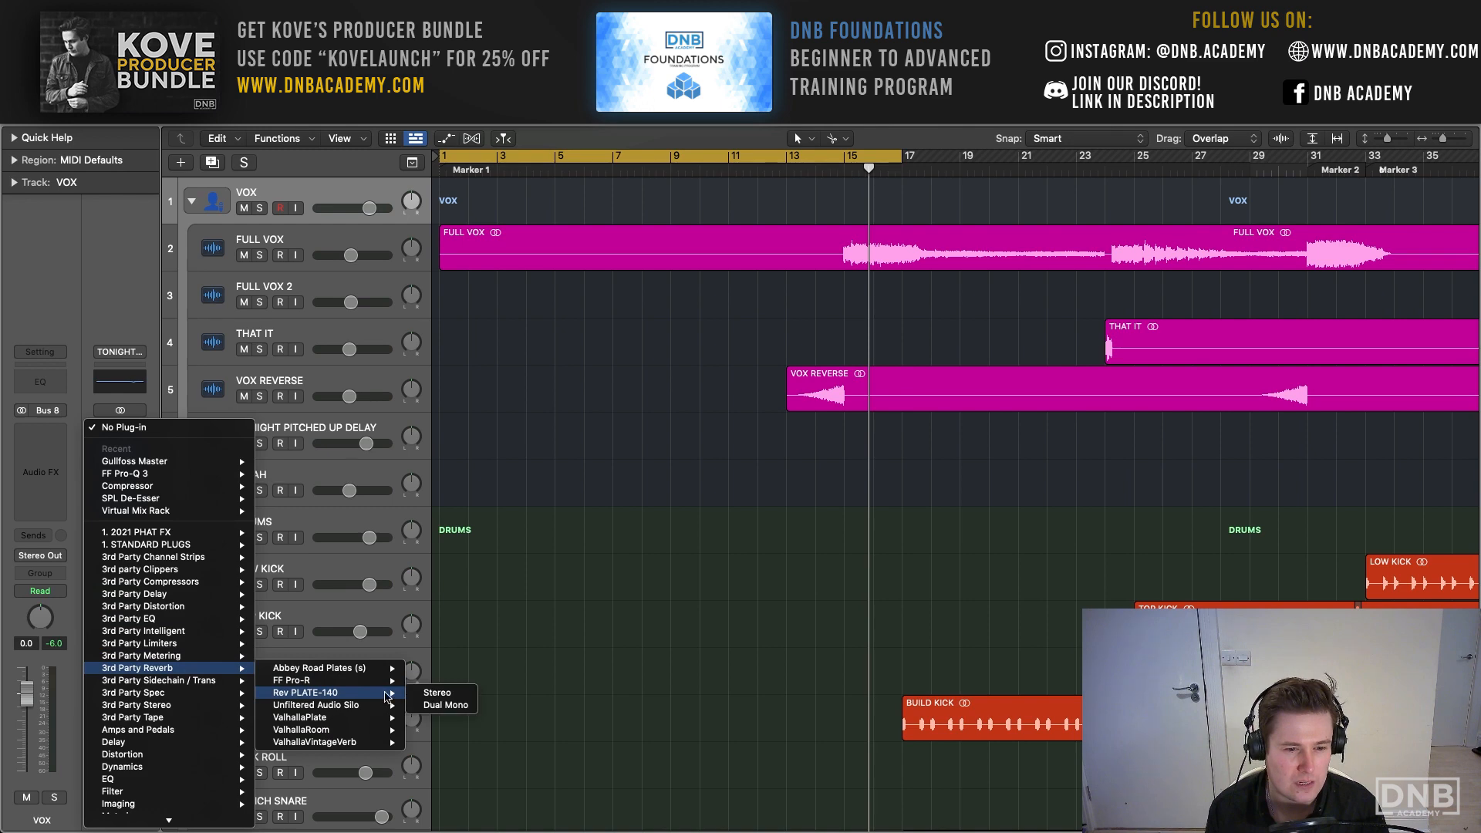
left_click(449, 693)
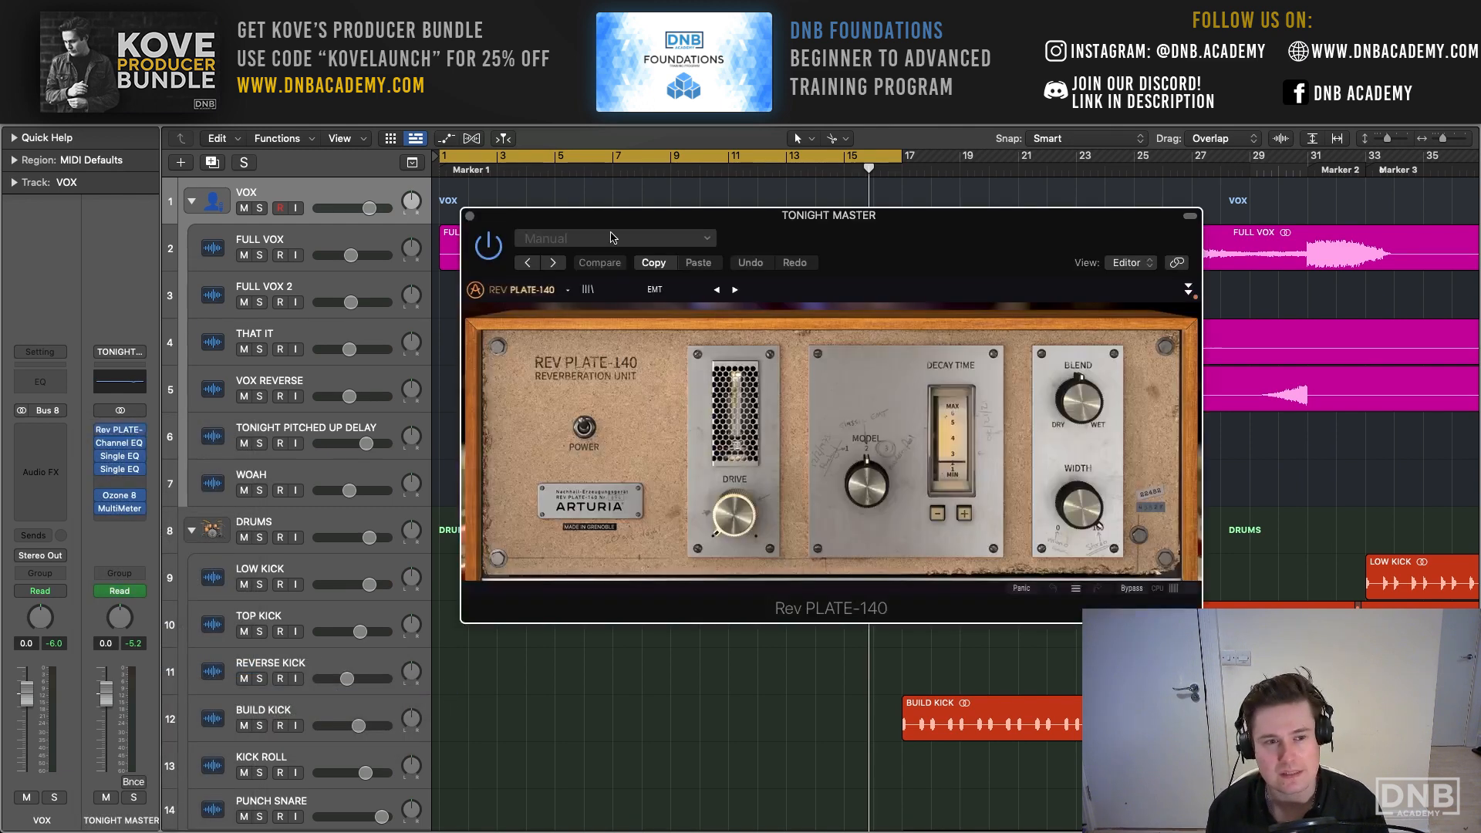
left_click_drag(802, 224, 490, 97)
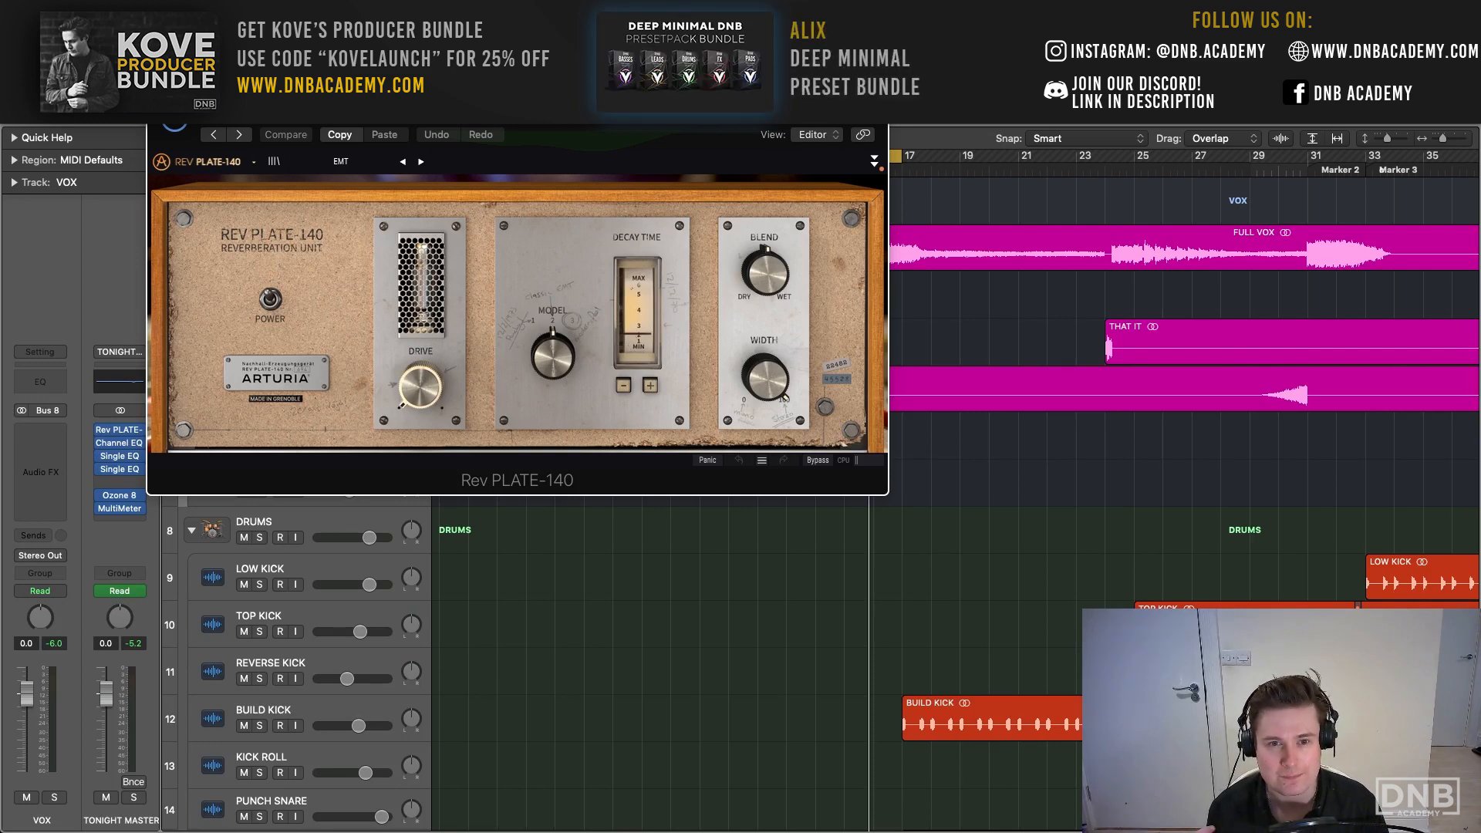
left_click(157, 96)
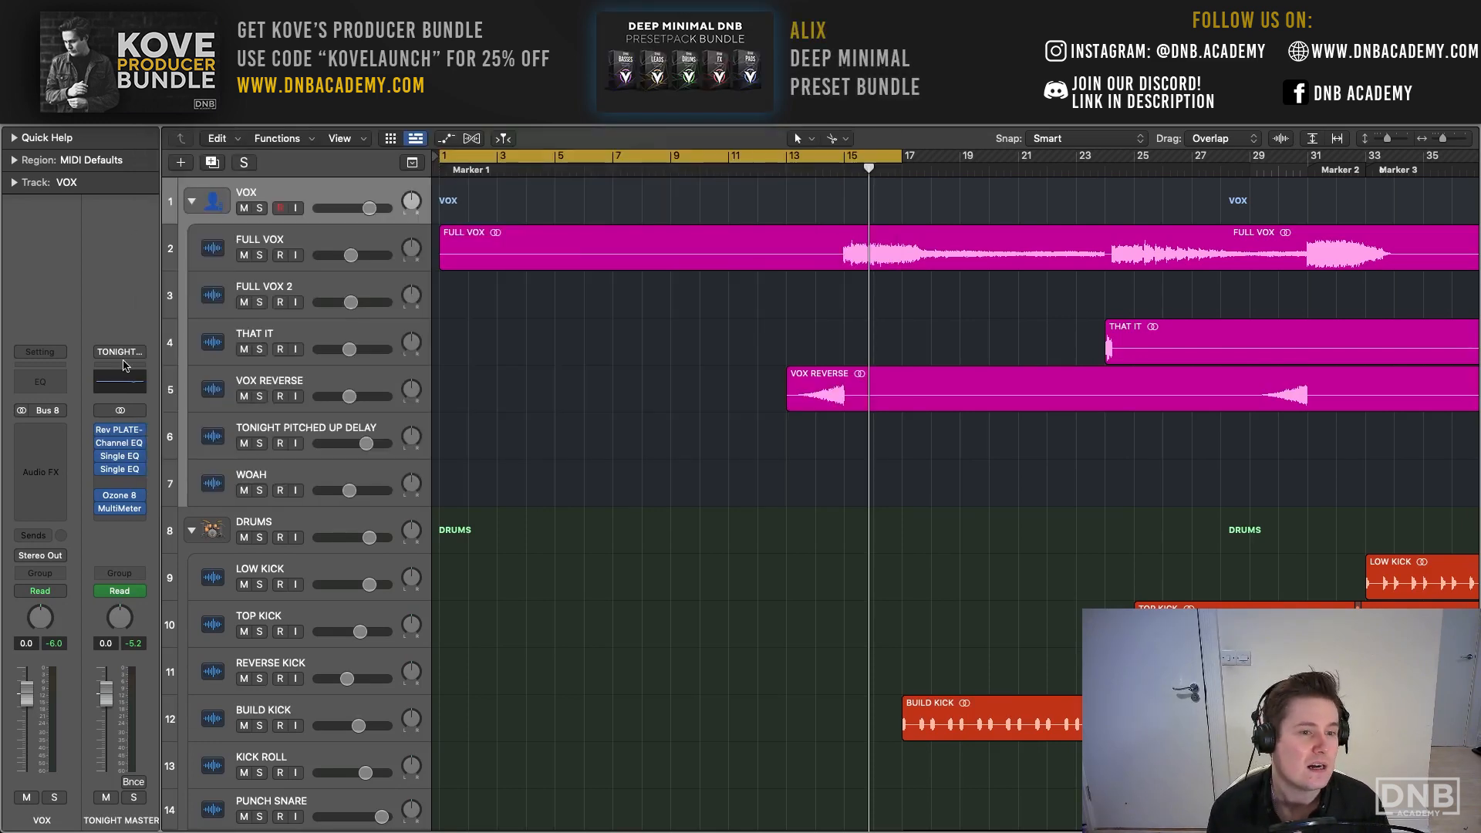
- Insert a stereo ValhallaRoom in the master's empty slot above Ozone 8, view its controls, and close its window
left_click(144, 427)
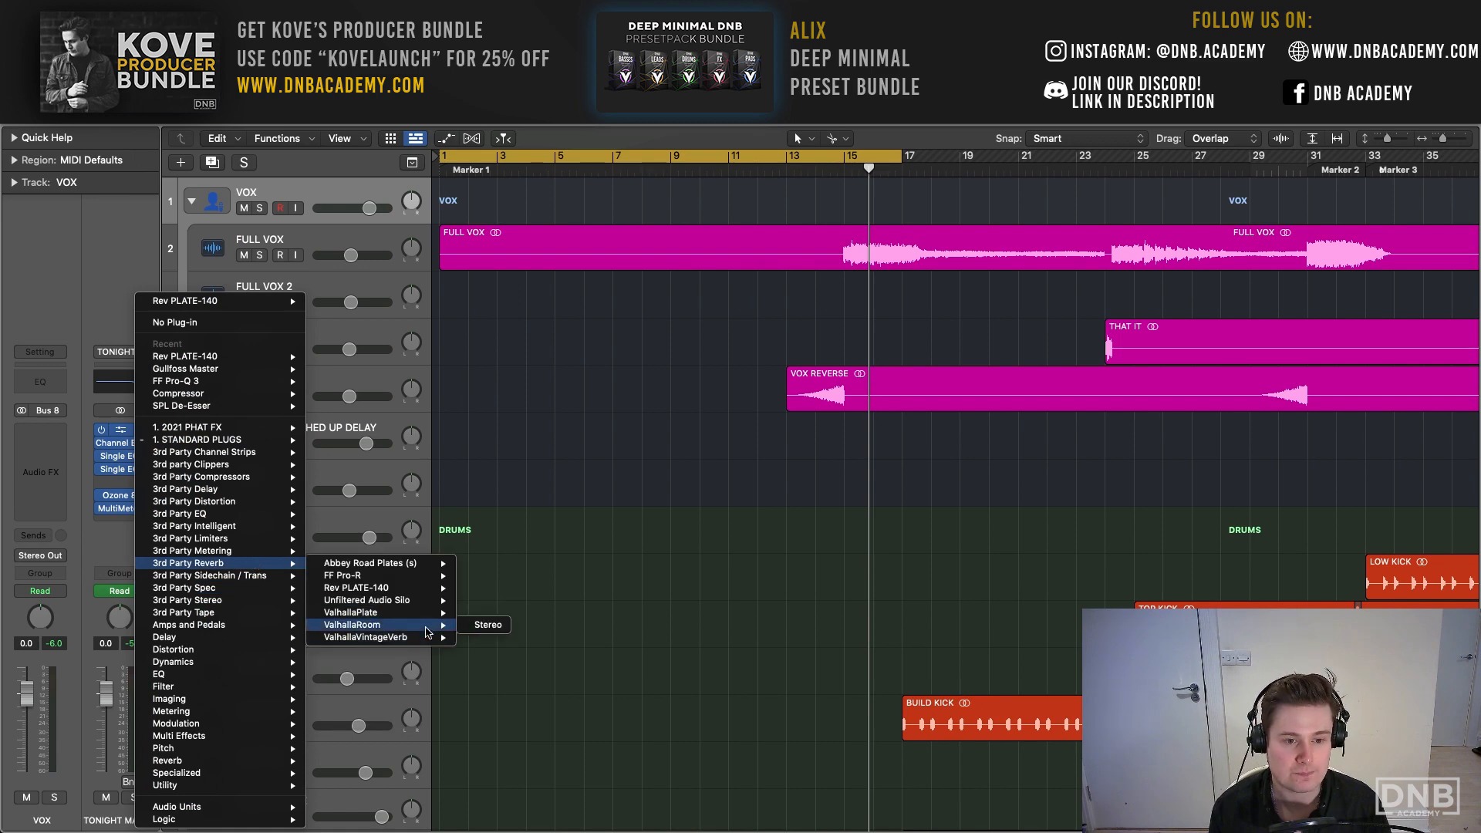
left_click(490, 626)
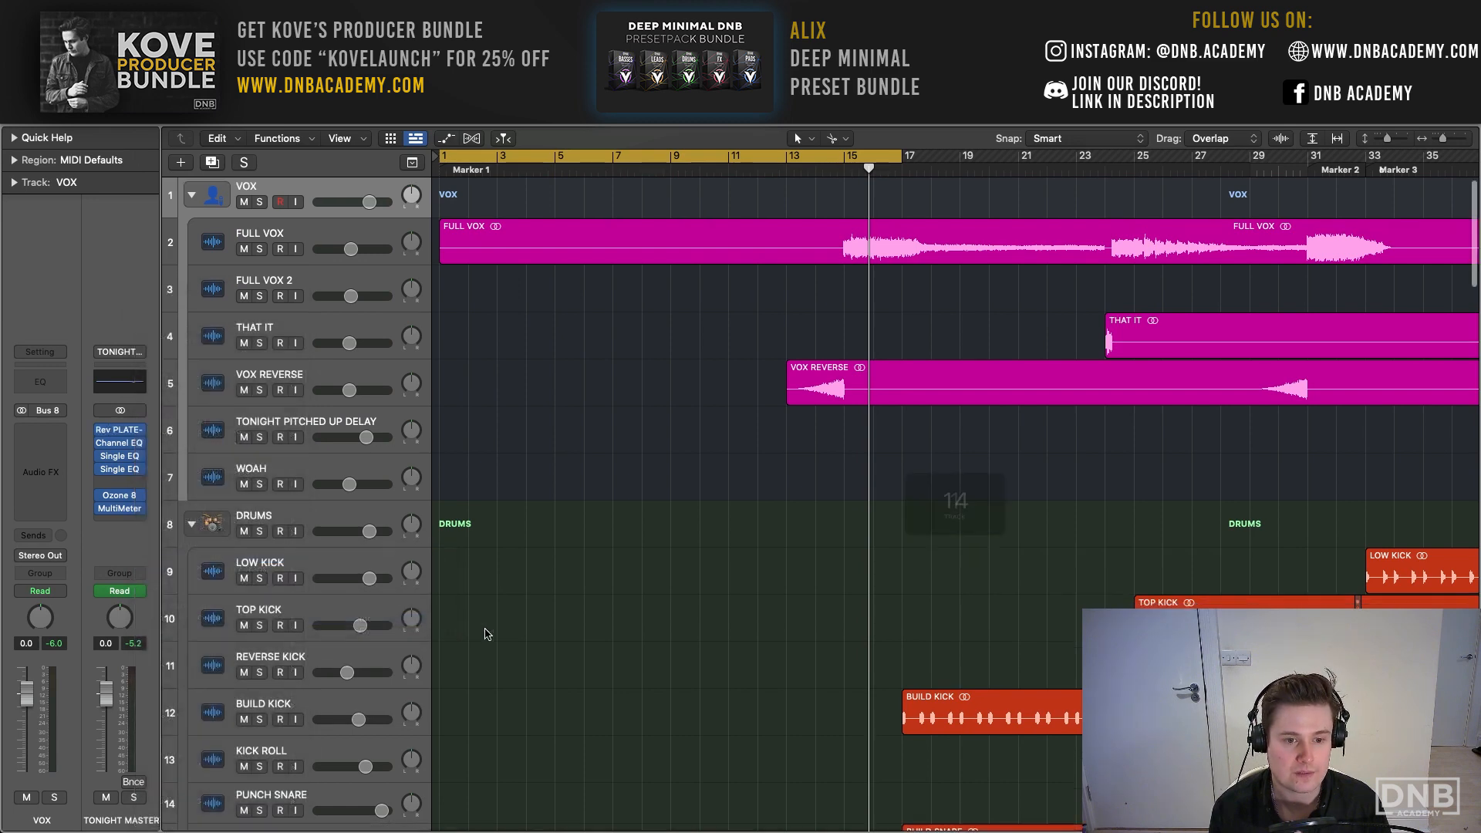
left_click(131, 485)
mouse_move(216, 720)
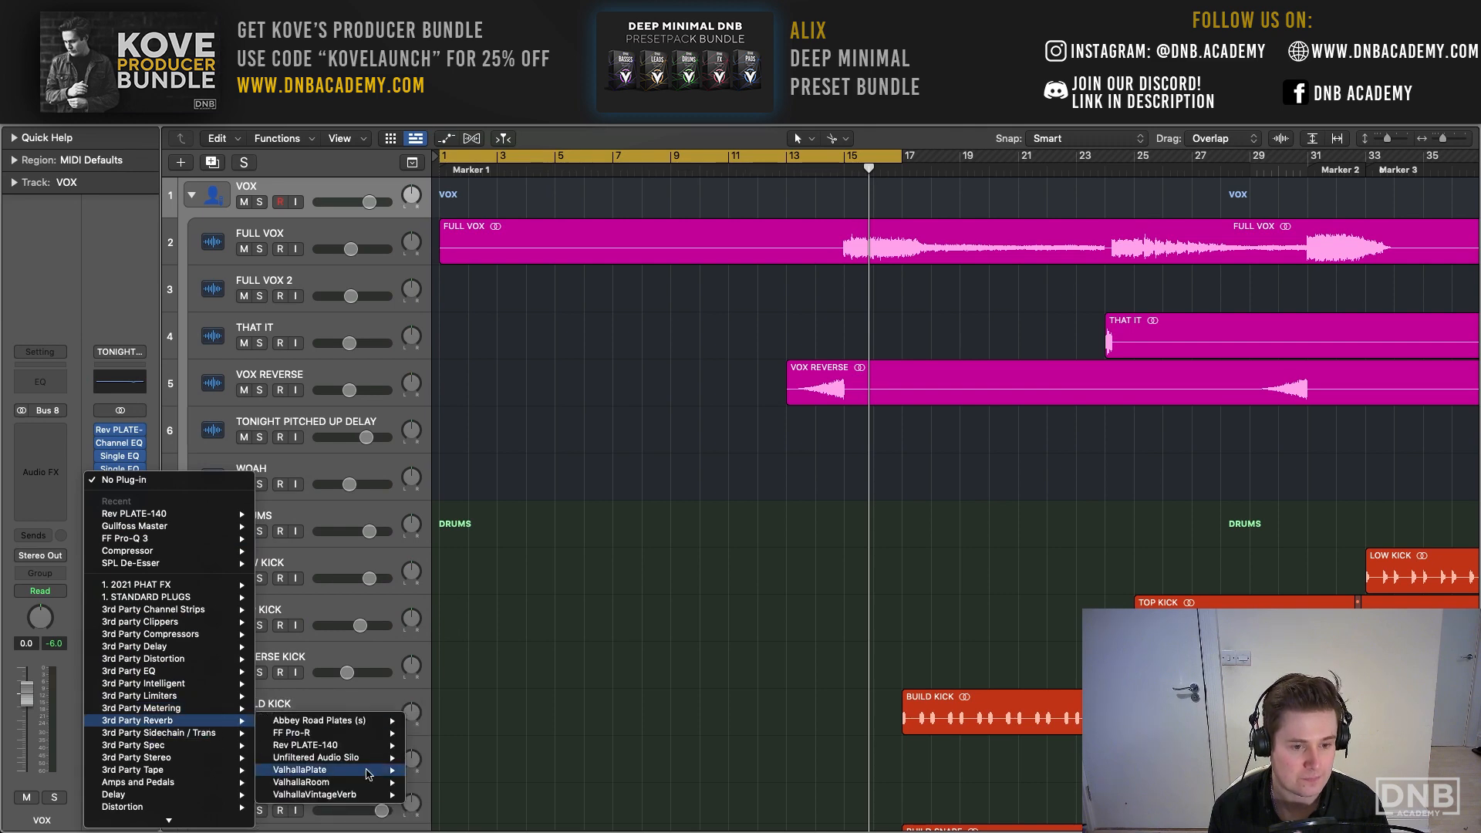
mouse_move(391, 784)
left_click(436, 782)
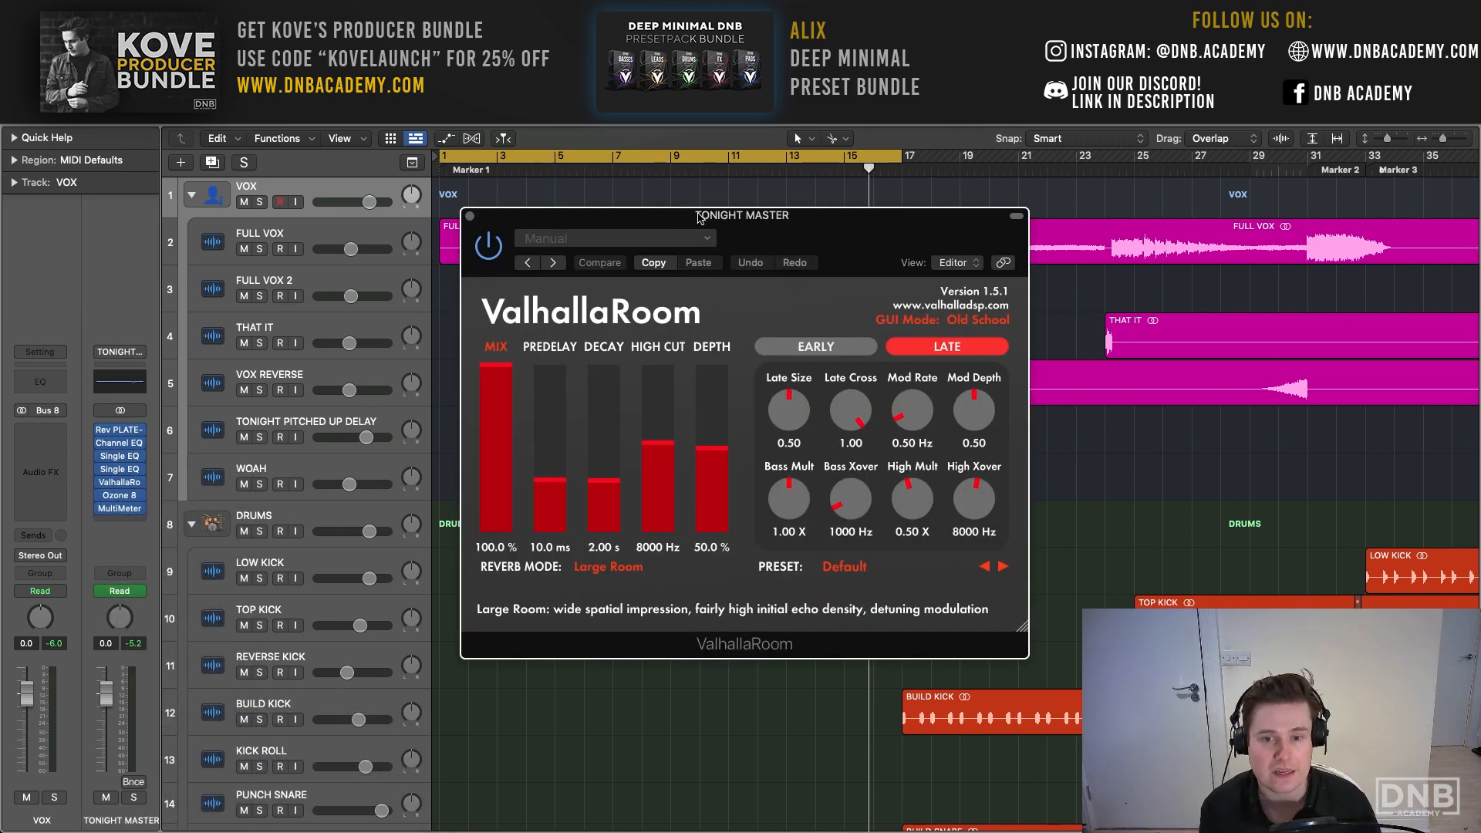
left_click_drag(698, 219, 481, 131)
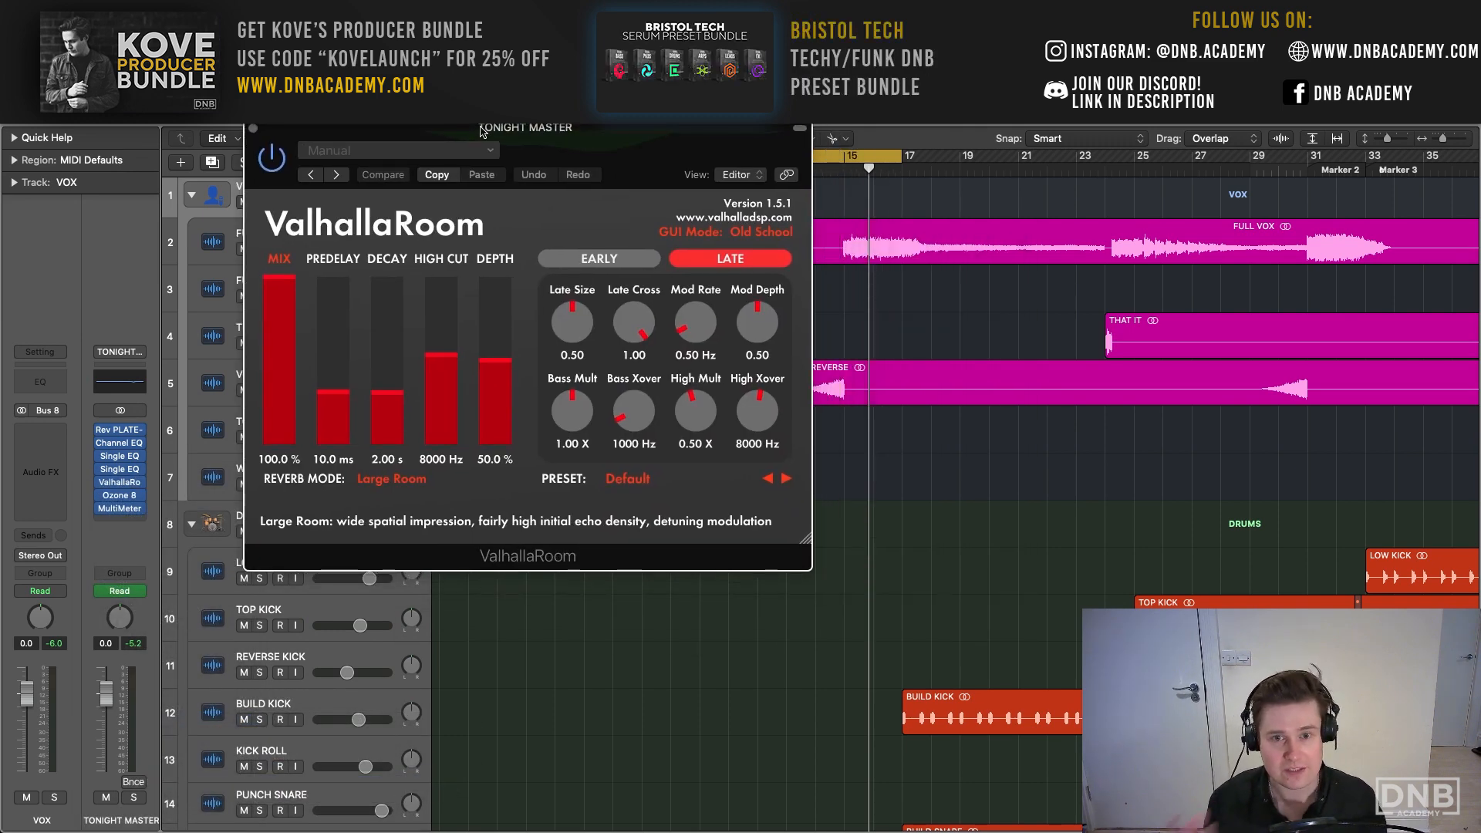
left_click(253, 129)
- Remove ValhallaRoom and Rev PLATE-140 from the TONIGHT MASTER channel's effect slots
scroll(206, 486, "up", 1)
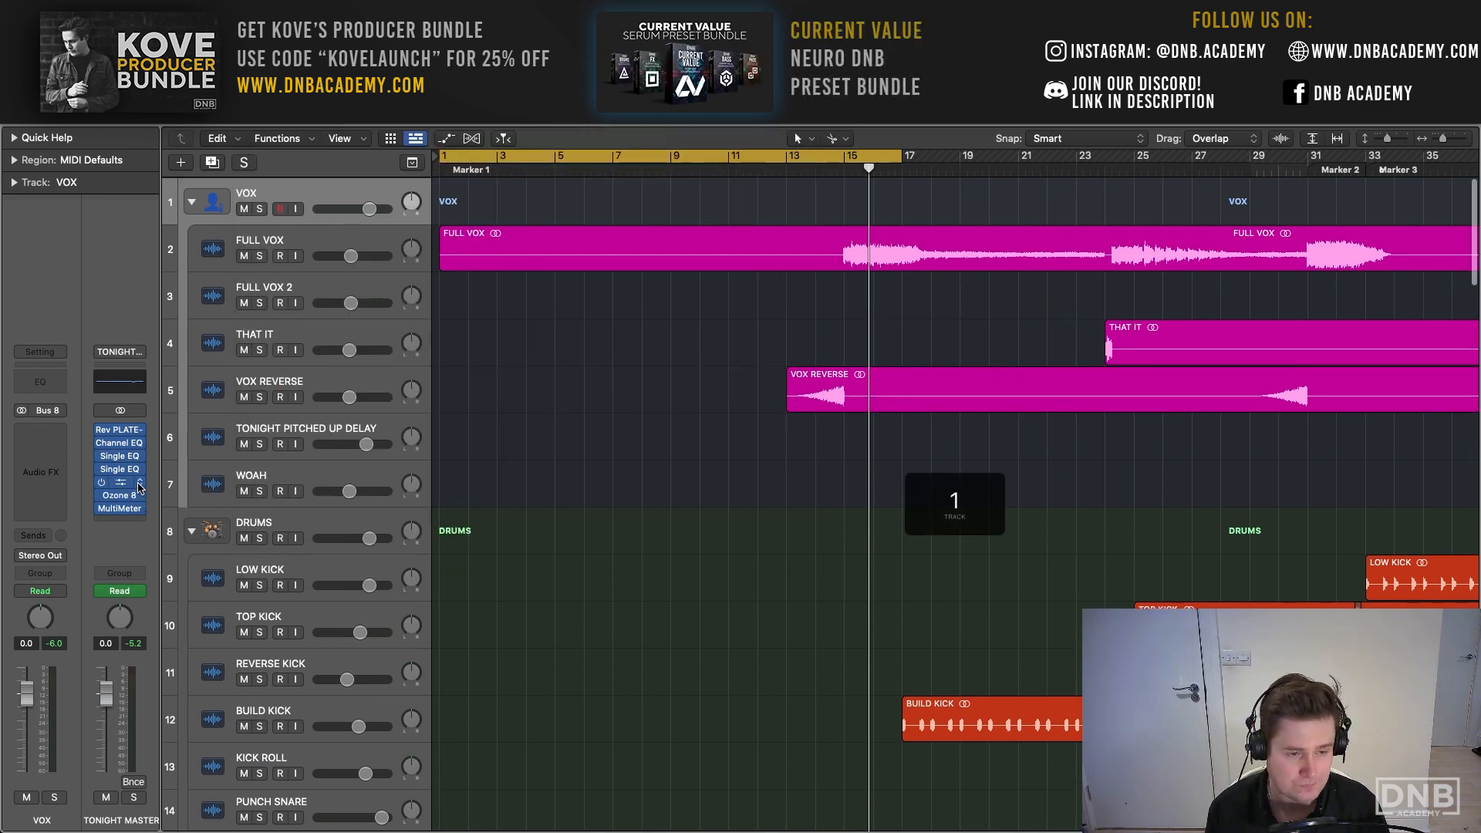
left_click(139, 486)
left_click(183, 327)
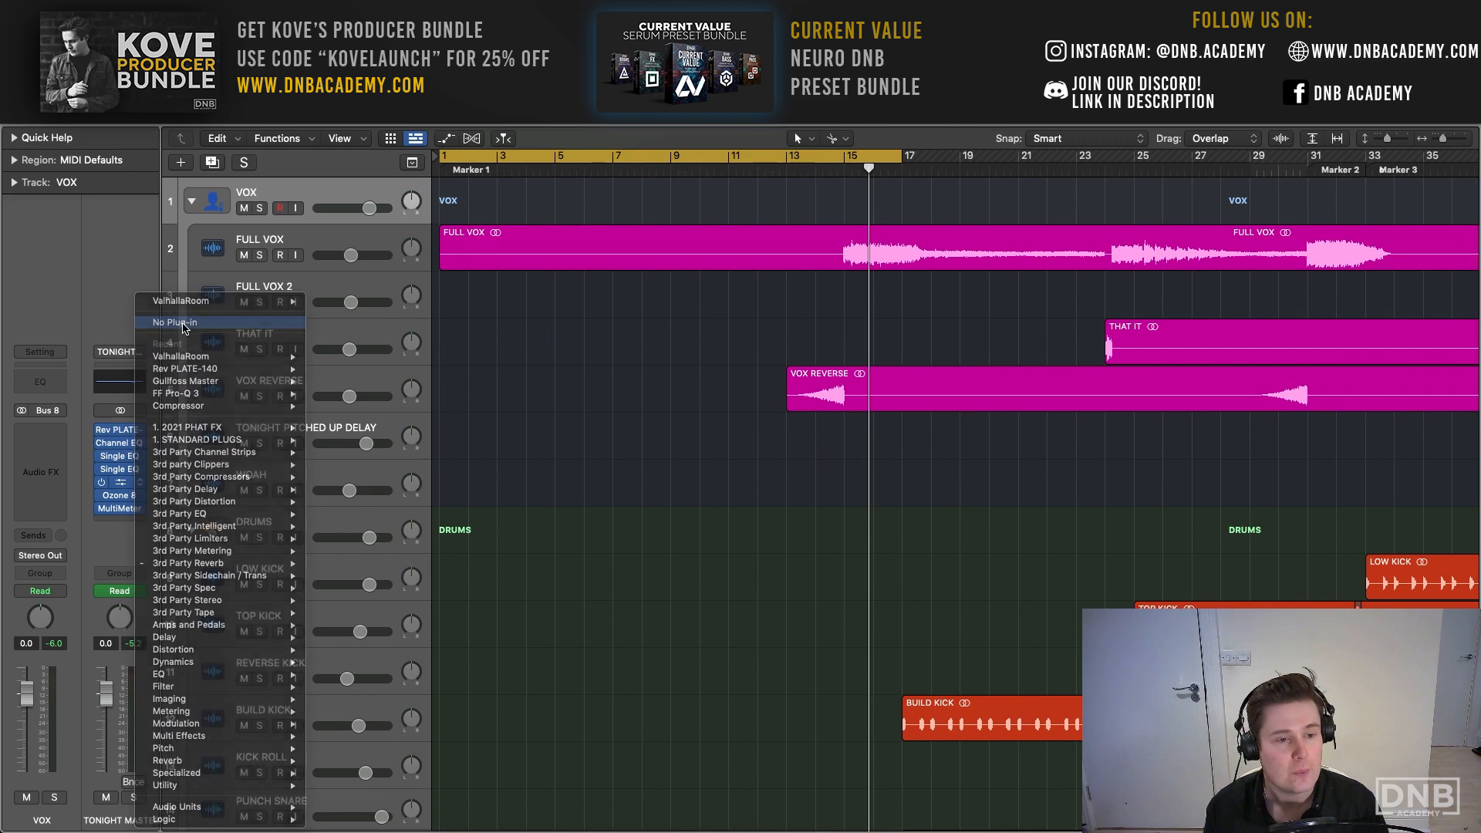
scroll(185, 565, "down", 1)
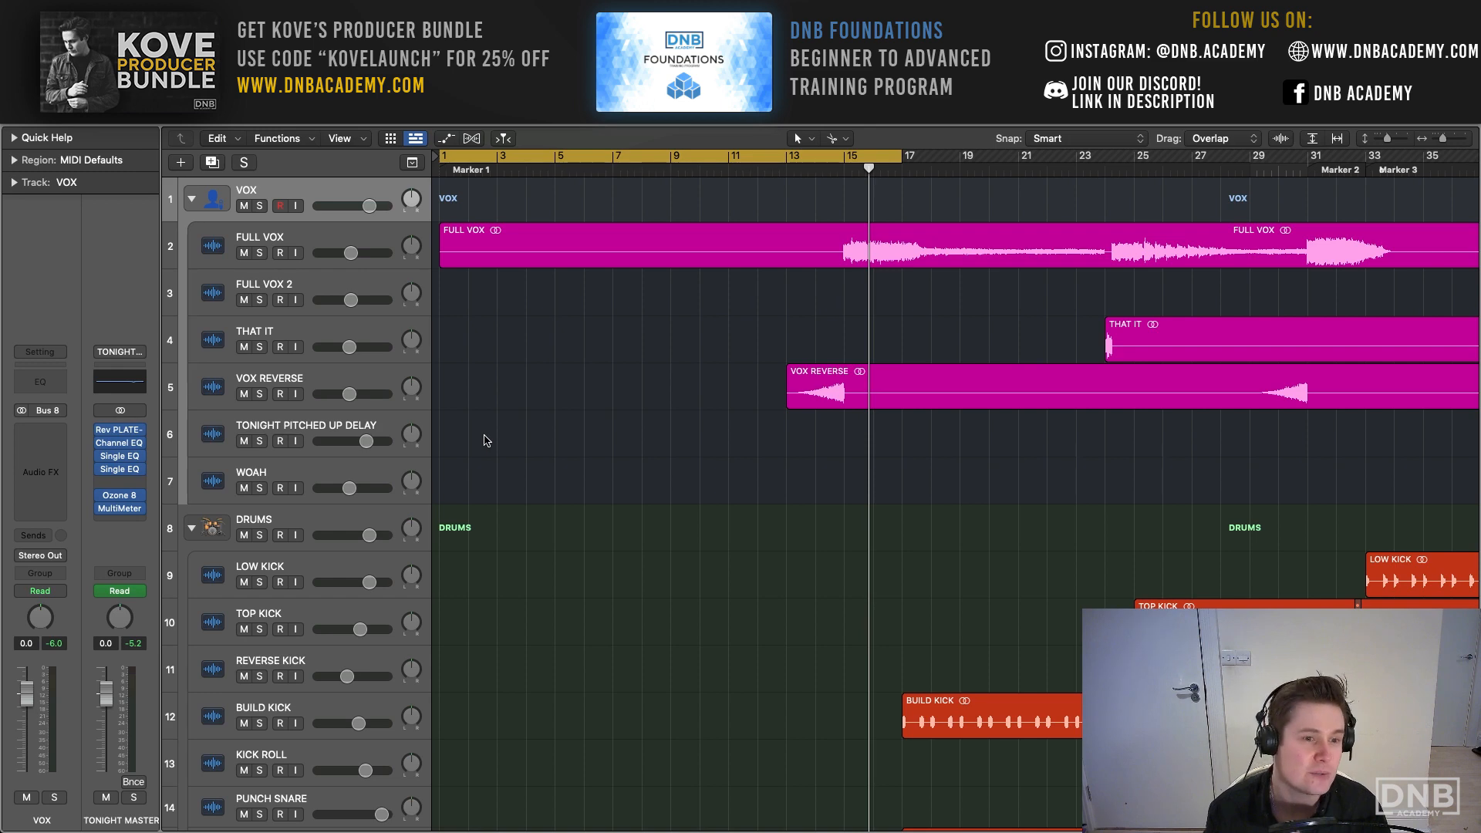
scroll(485, 440, "right", 1)
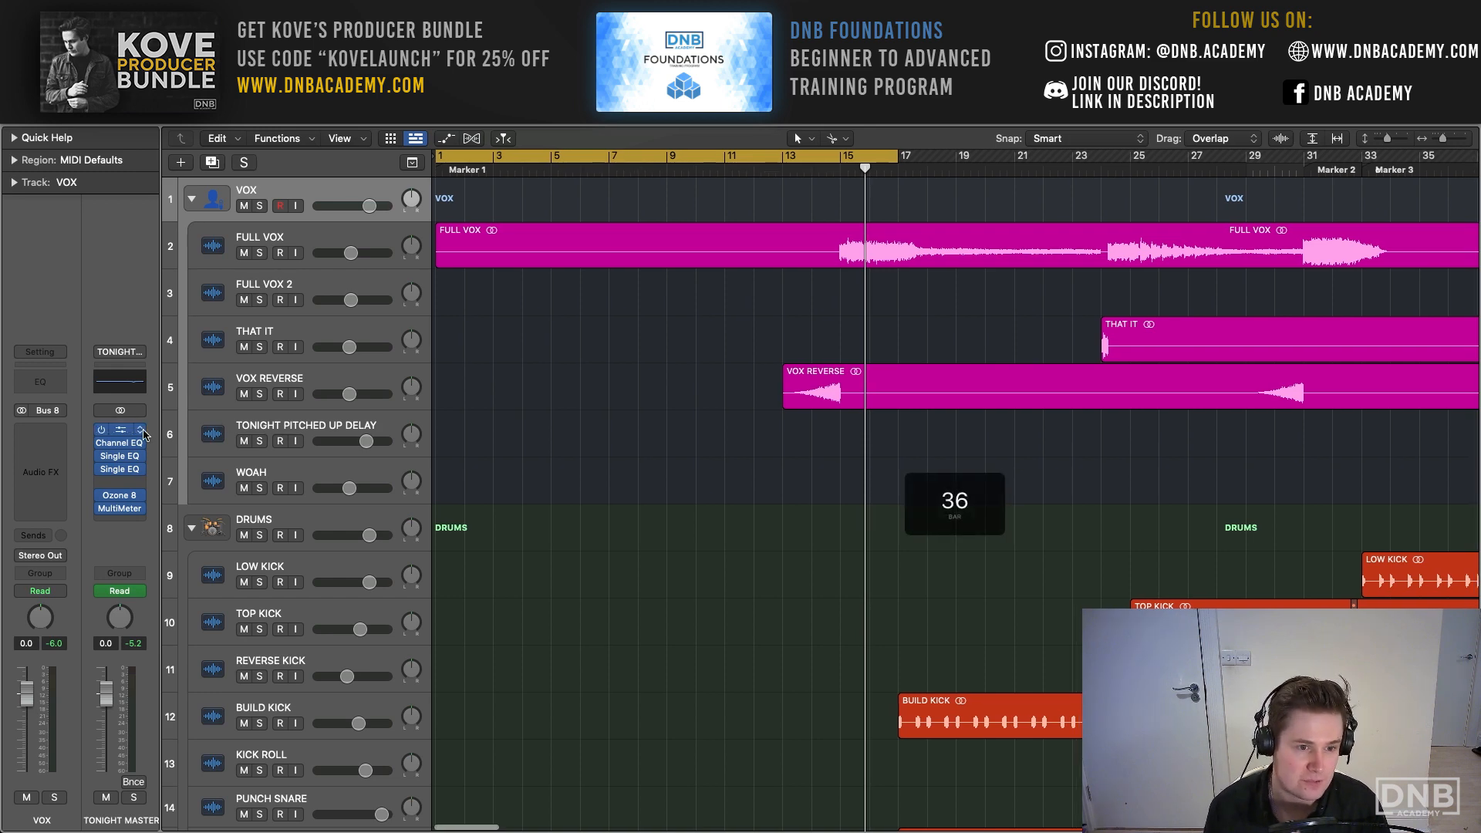
left_click(144, 435)
left_click(177, 327)
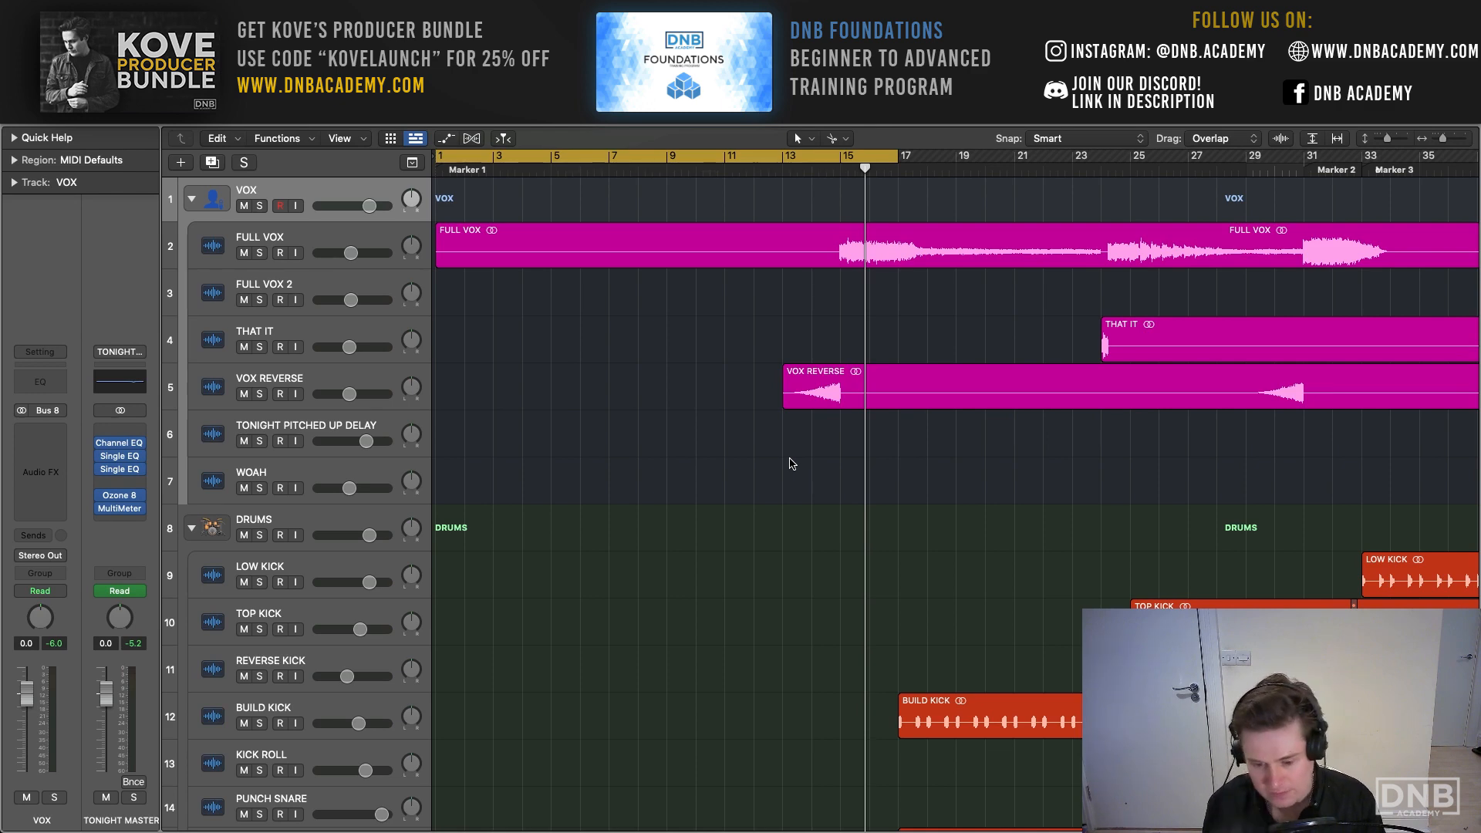
- Play the song from shortly before bar 79, with the timeline zoomed to show the sections around it
scroll(792, 463, "right", 10)
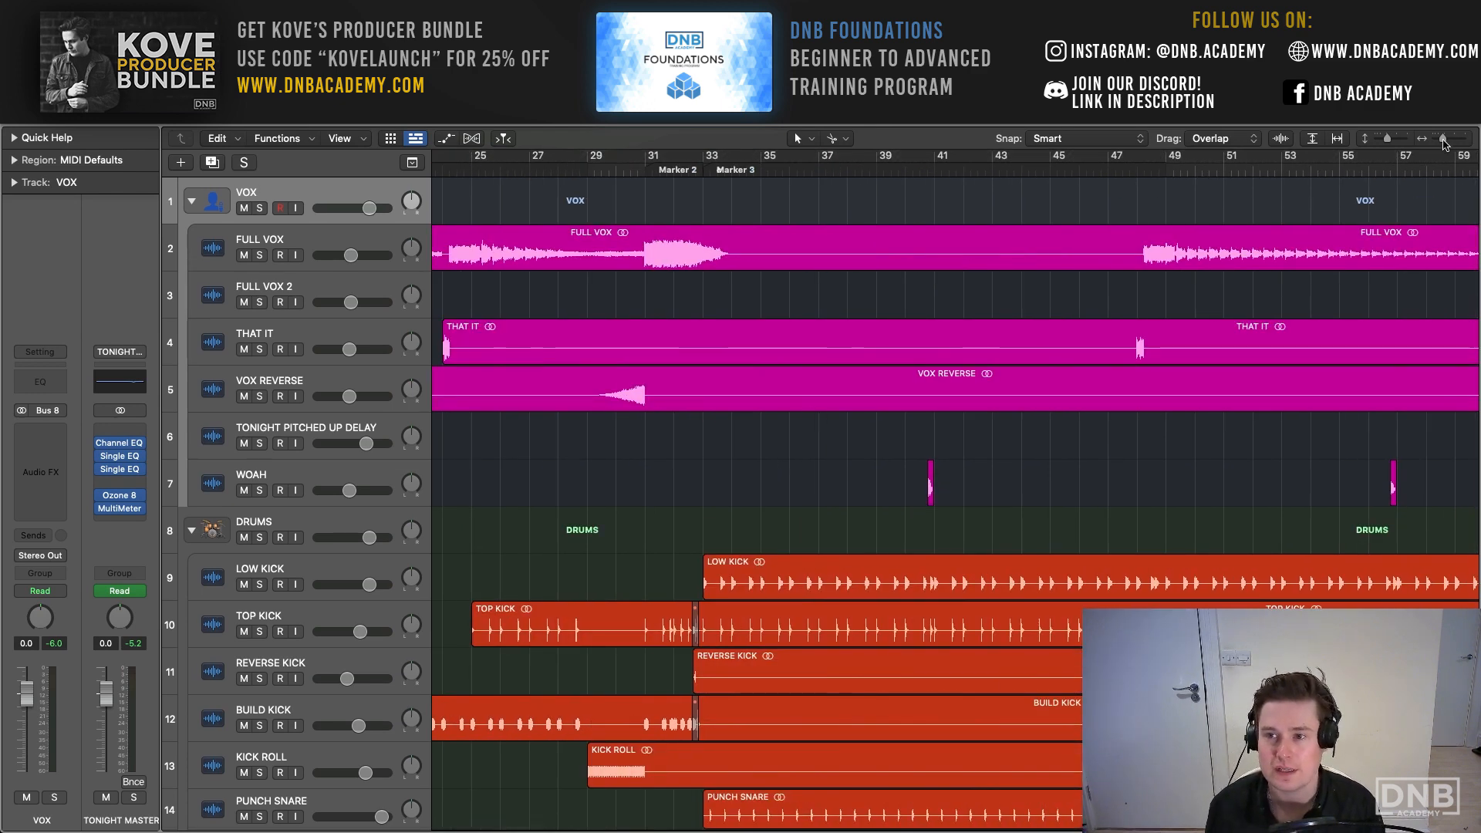
left_click_drag(1443, 142, 1439, 142)
scroll(906, 172, "right", 2)
scroll(898, 172, "left", 5)
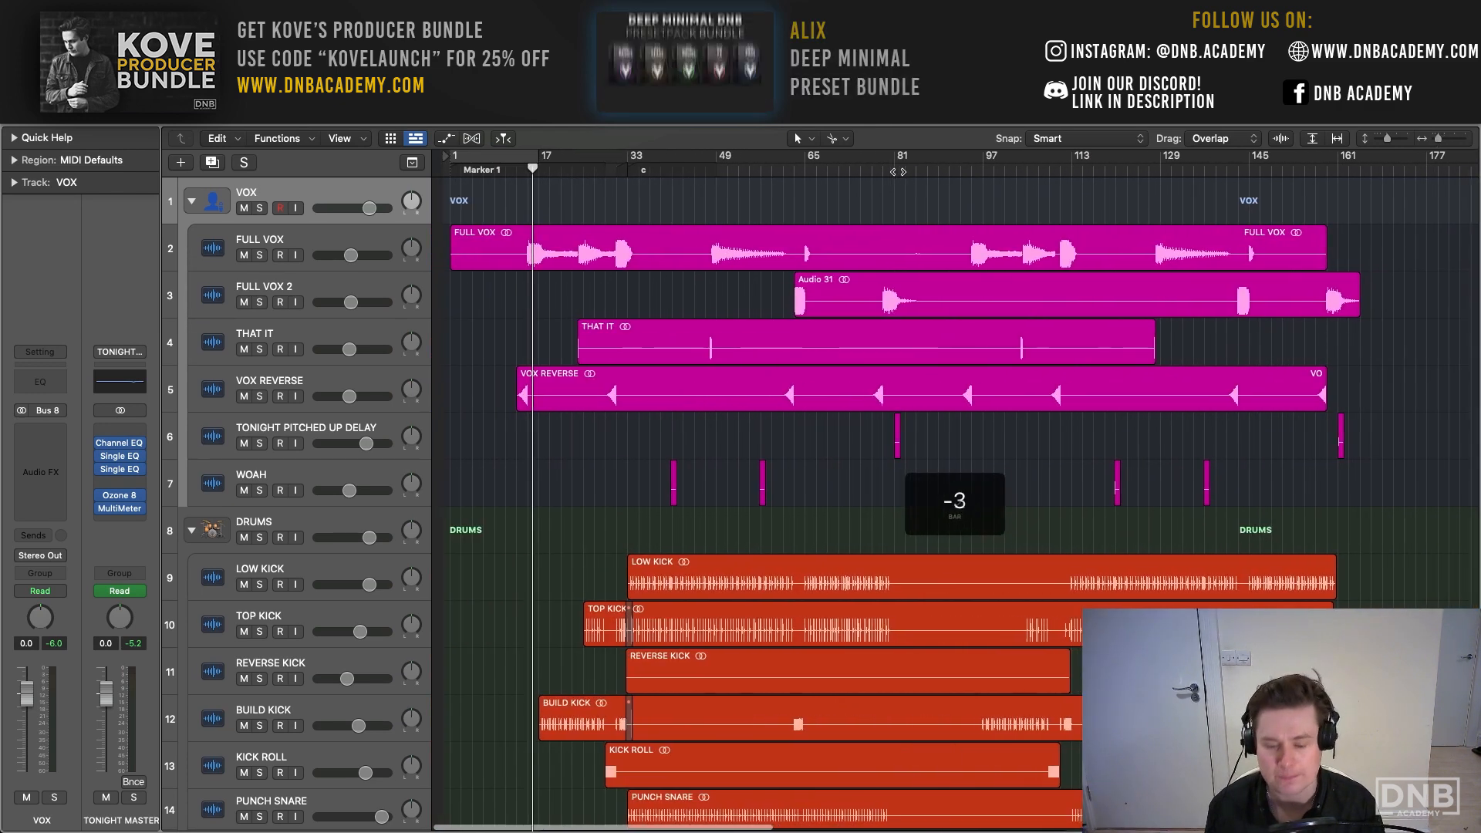
scroll(798, 232, "down", 2)
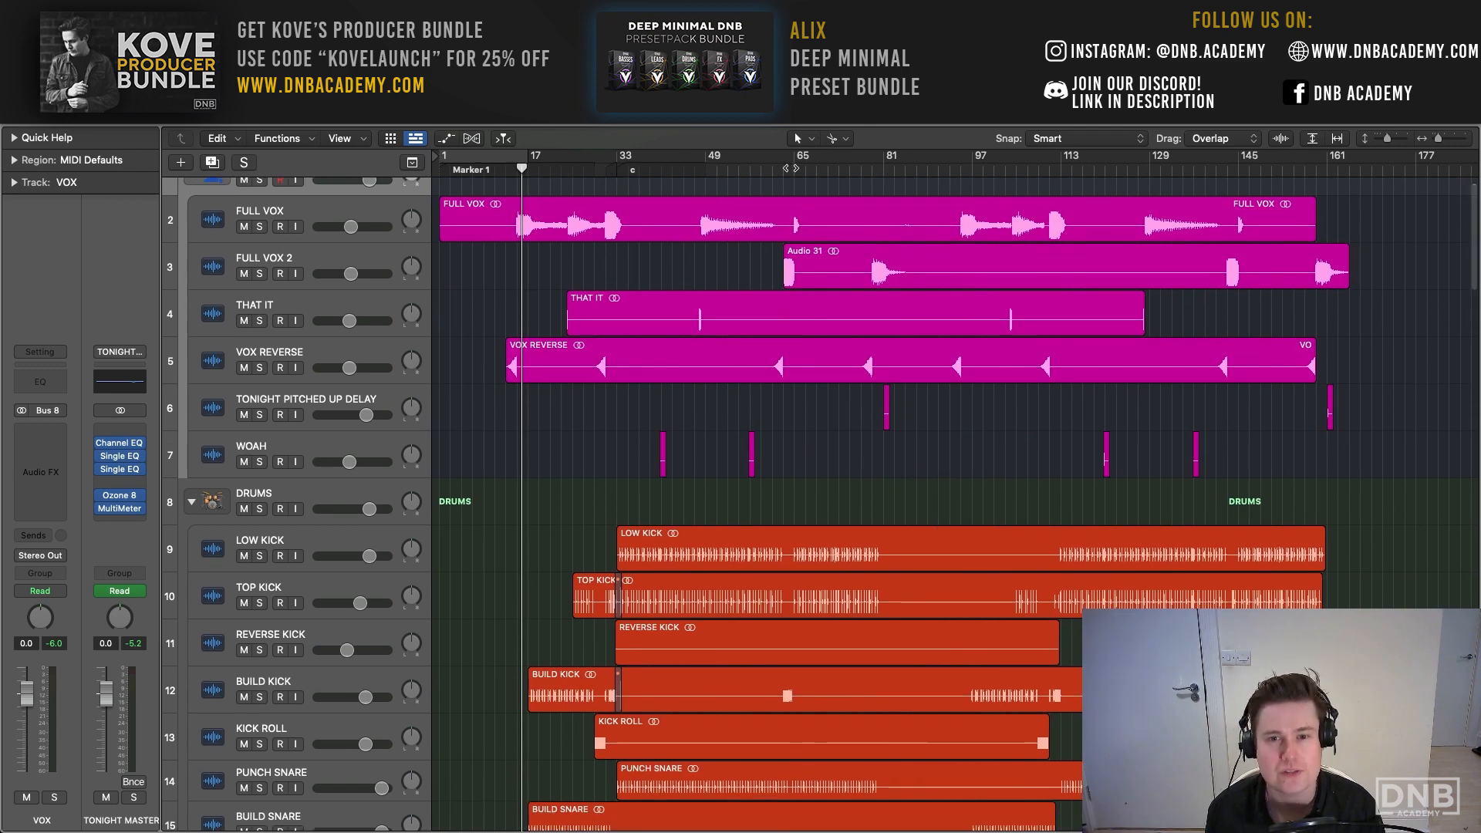
left_click(790, 168)
key("space")
left_click_drag(1439, 138, 1442, 137)
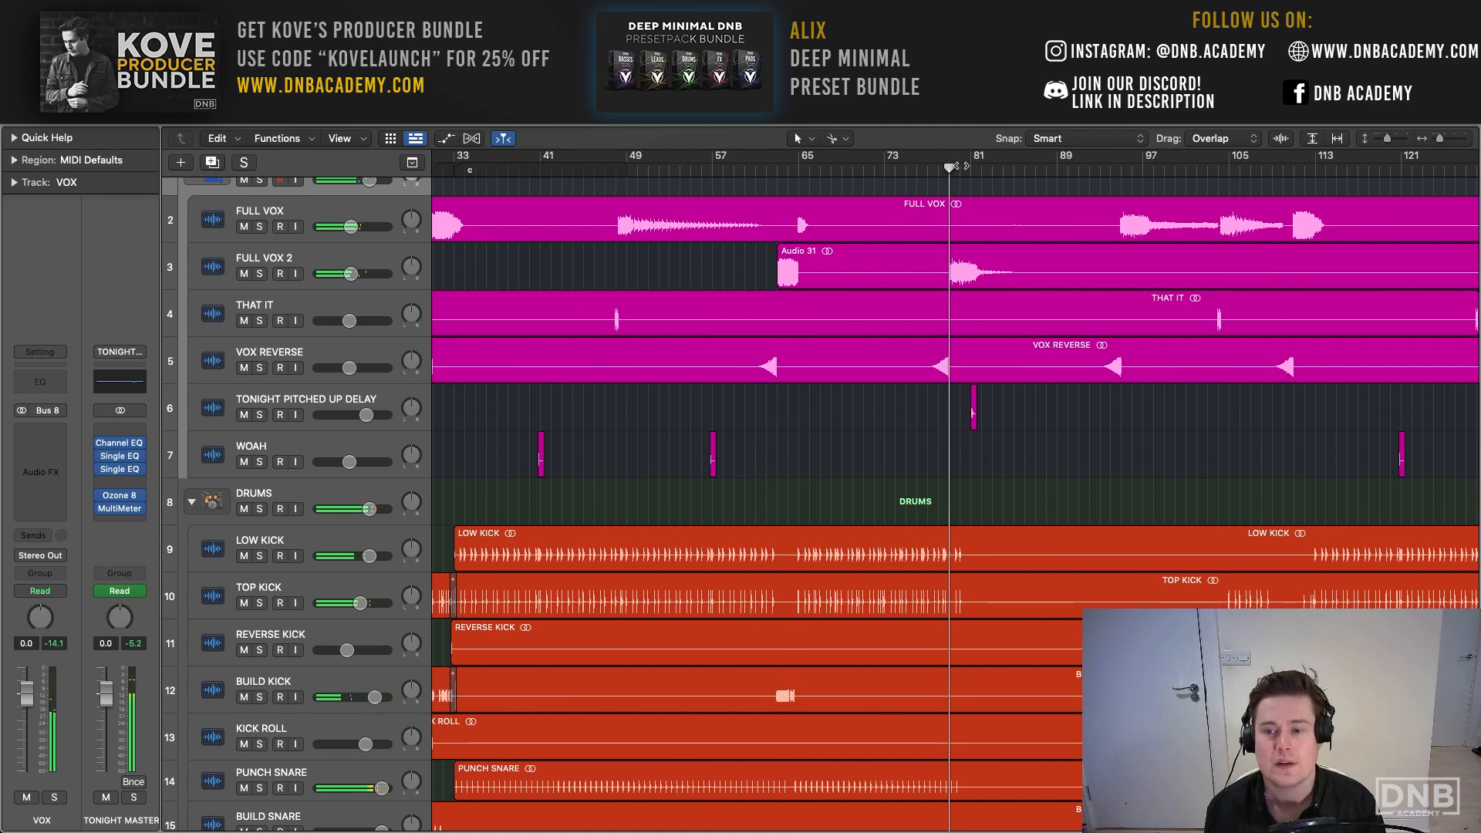
- Examine the drum, bass, synth and FX tracks in the section after bar 79 while the song plays
scroll(732, 200, "right", 5)
scroll(732, 199, "down", 15)
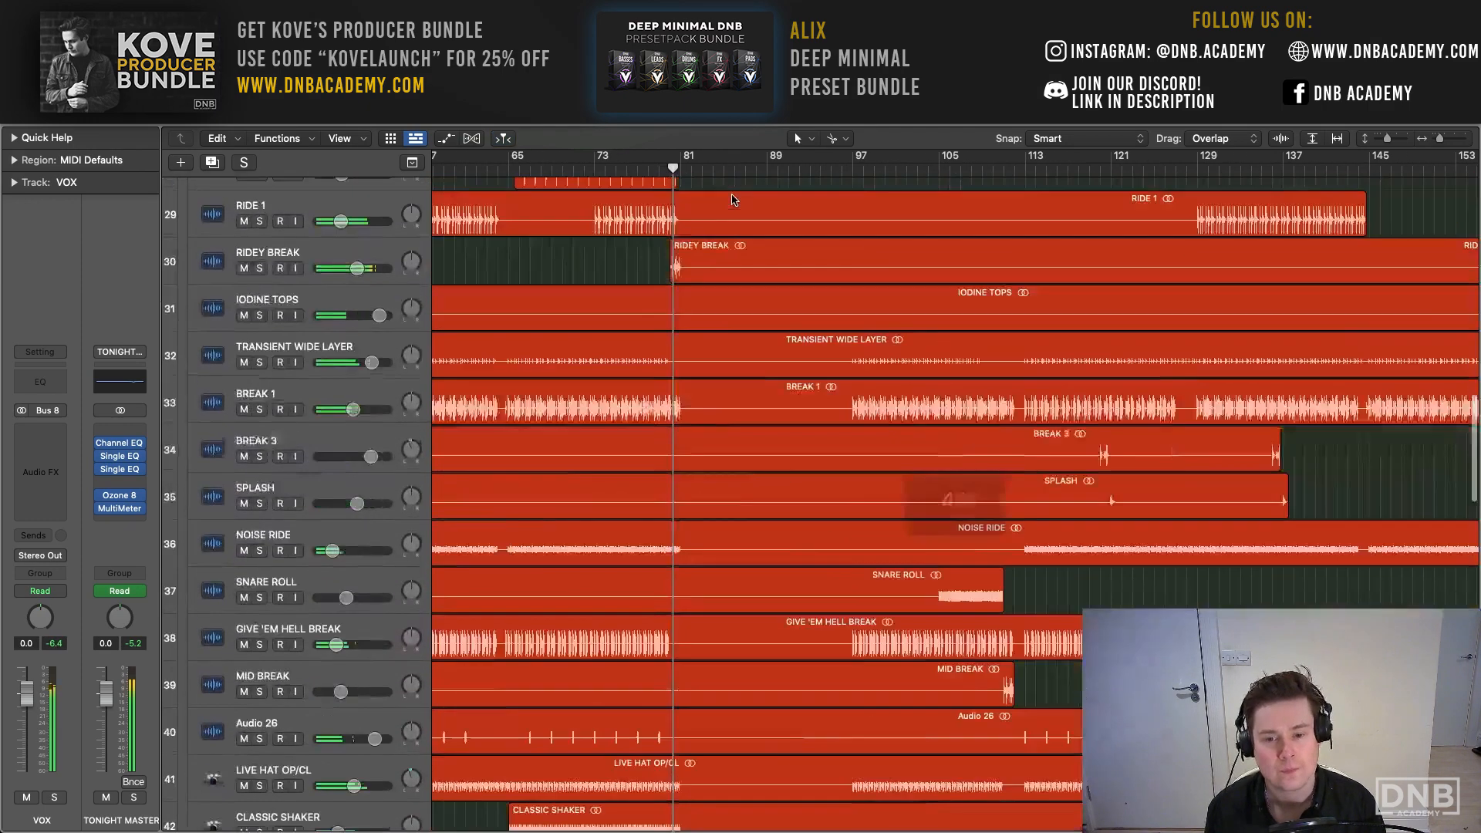
scroll(733, 200, "down", 14)
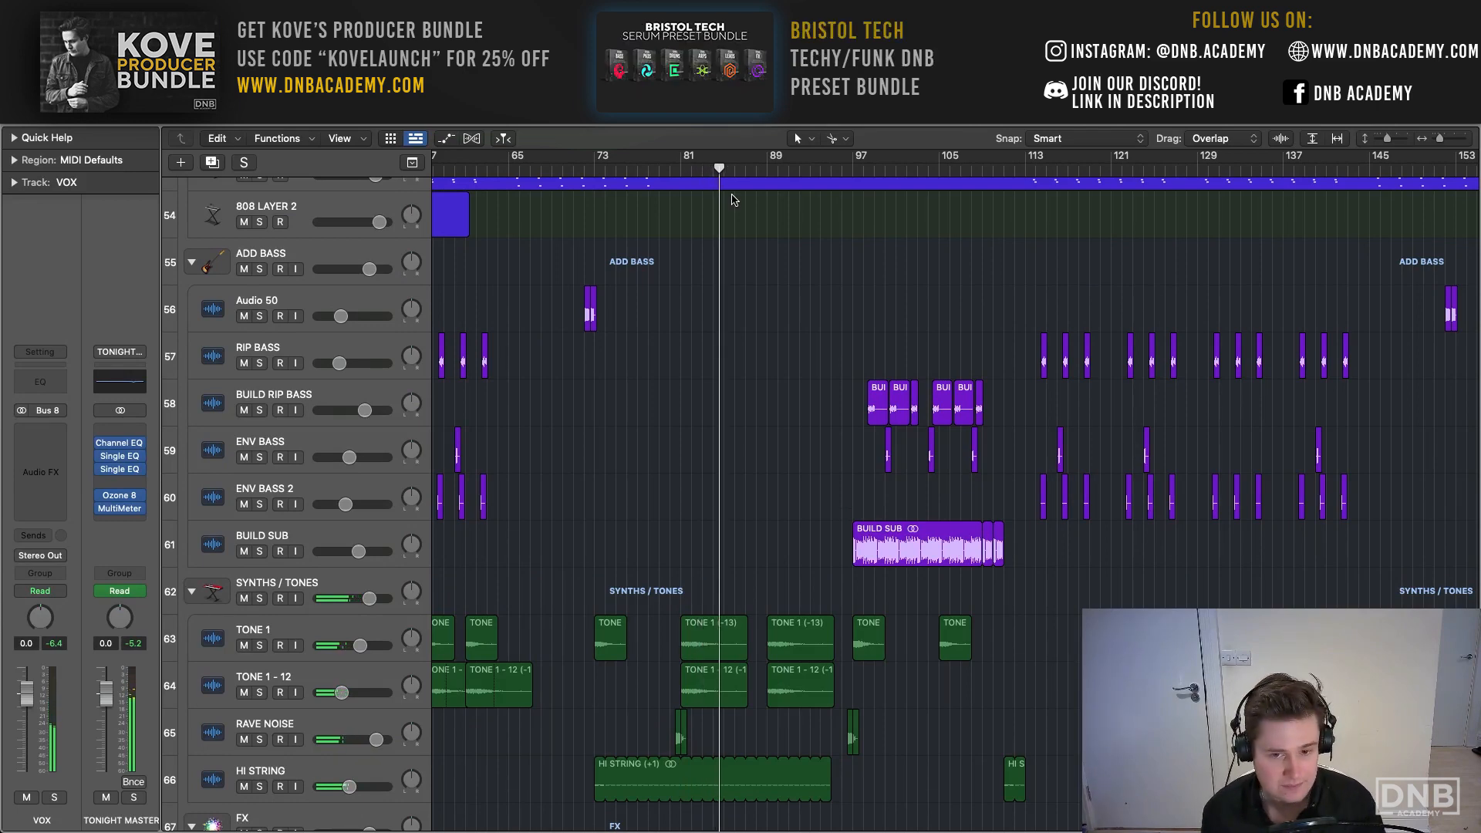
scroll(733, 200, "left", 10)
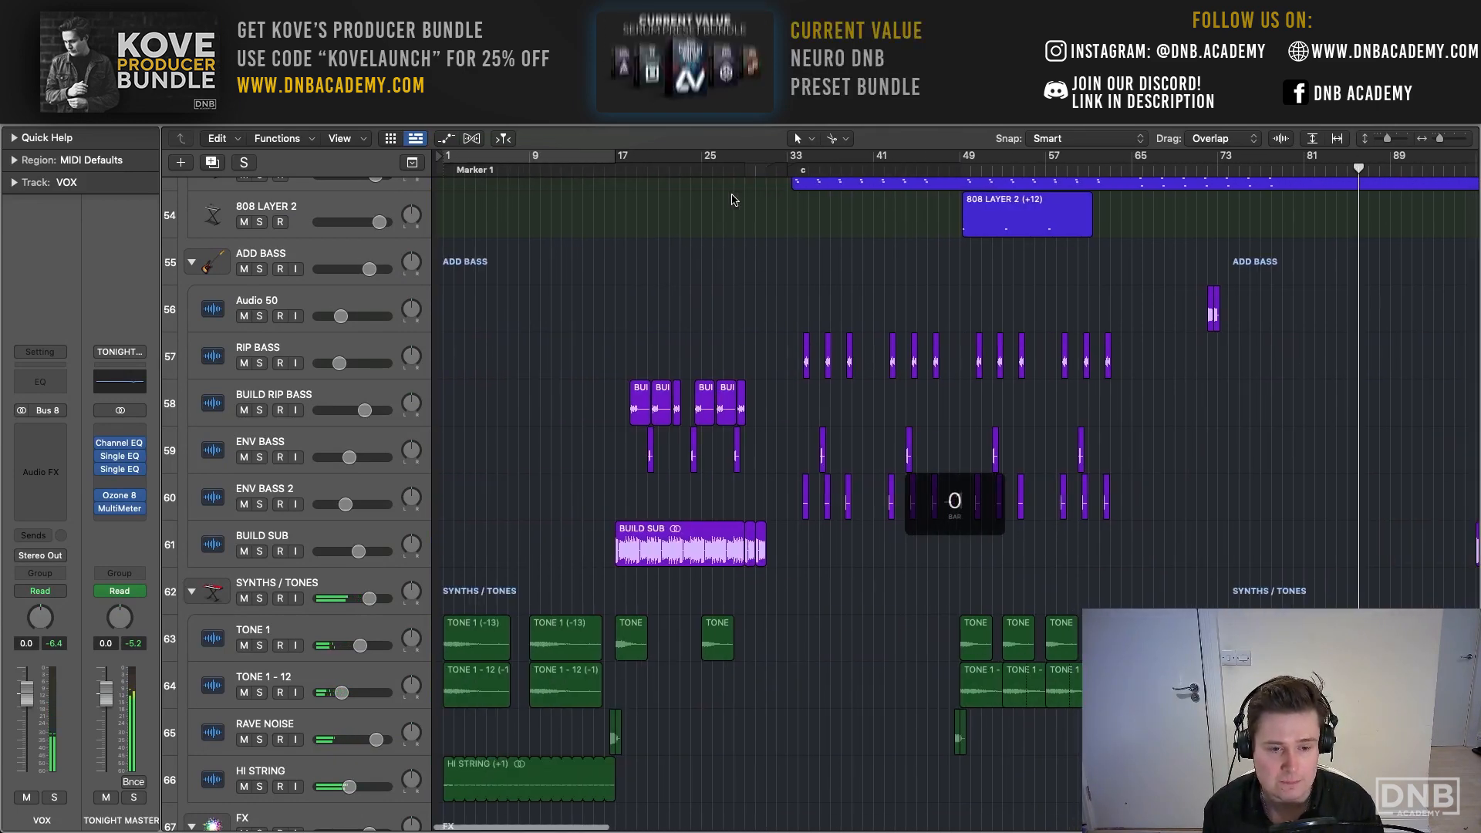
scroll(733, 200, "right", 10)
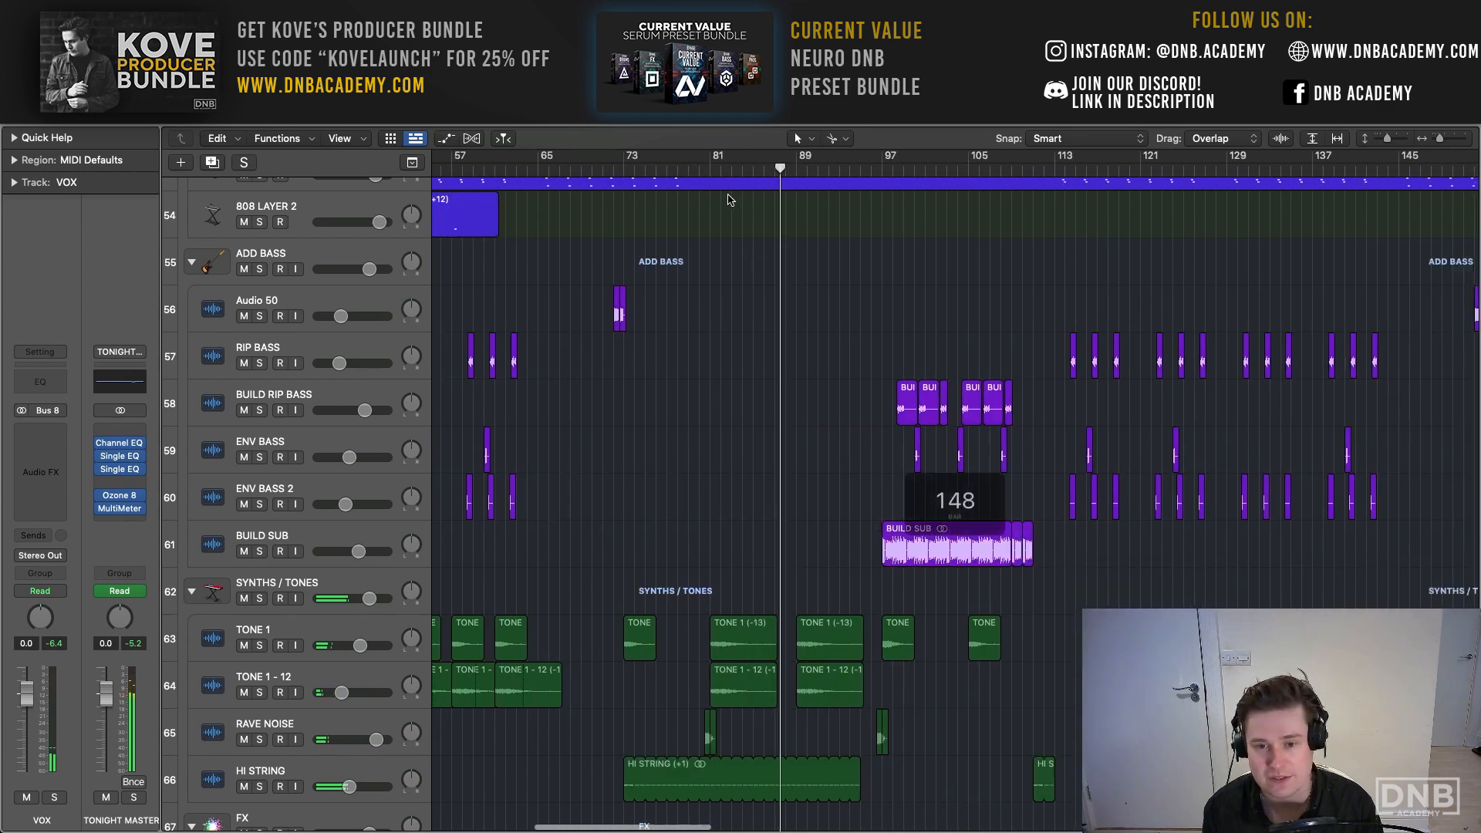
scroll(735, 219, "down", 1)
scroll(735, 219, "down", 5)
scroll(735, 219, "down", 3)
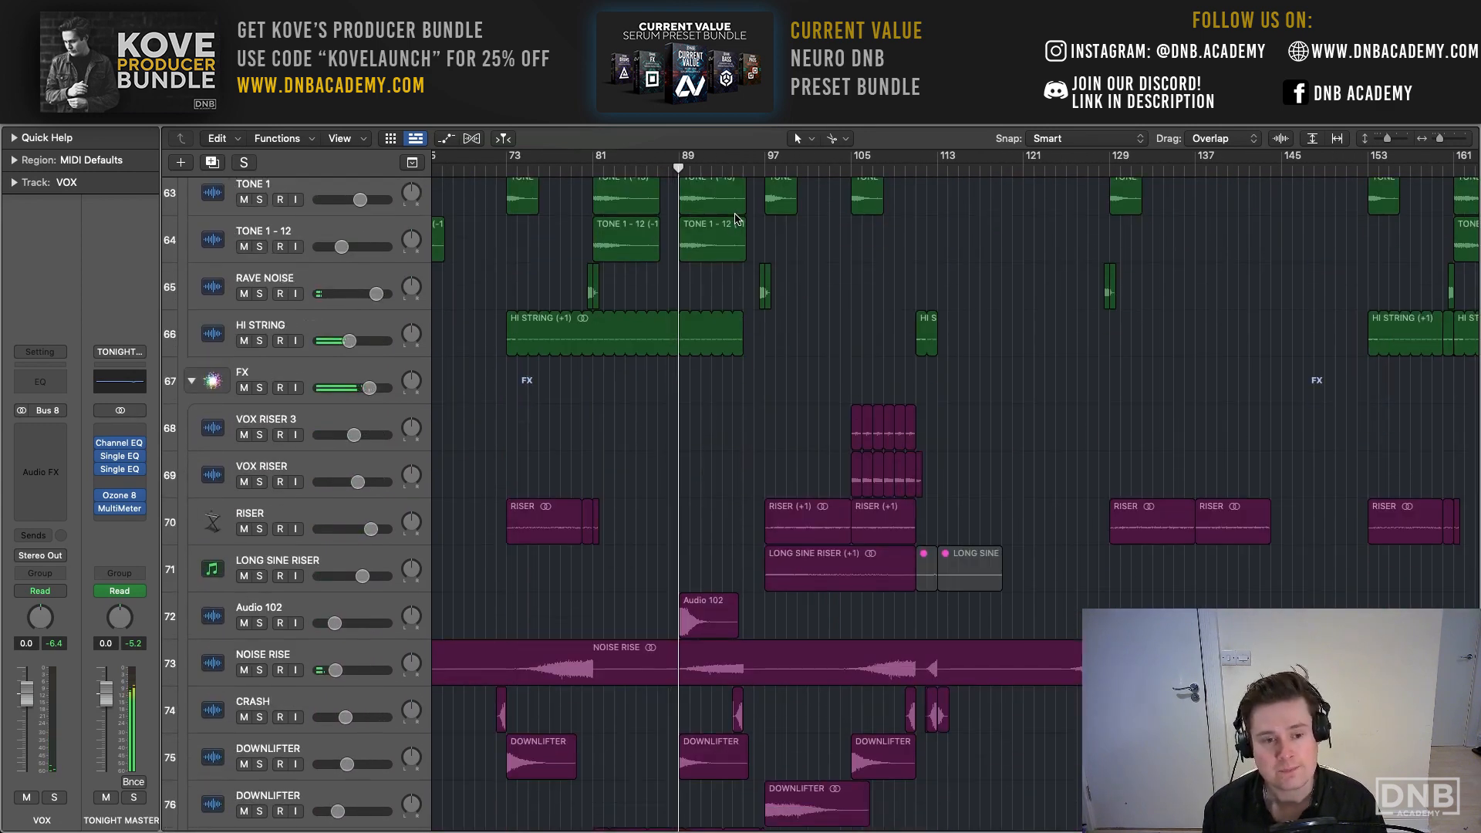
- Audition the NOISE RISE, CRASH and both DOWNLIFTER tracks in solo, and unsolo them again
scroll(735, 219, "down", 5)
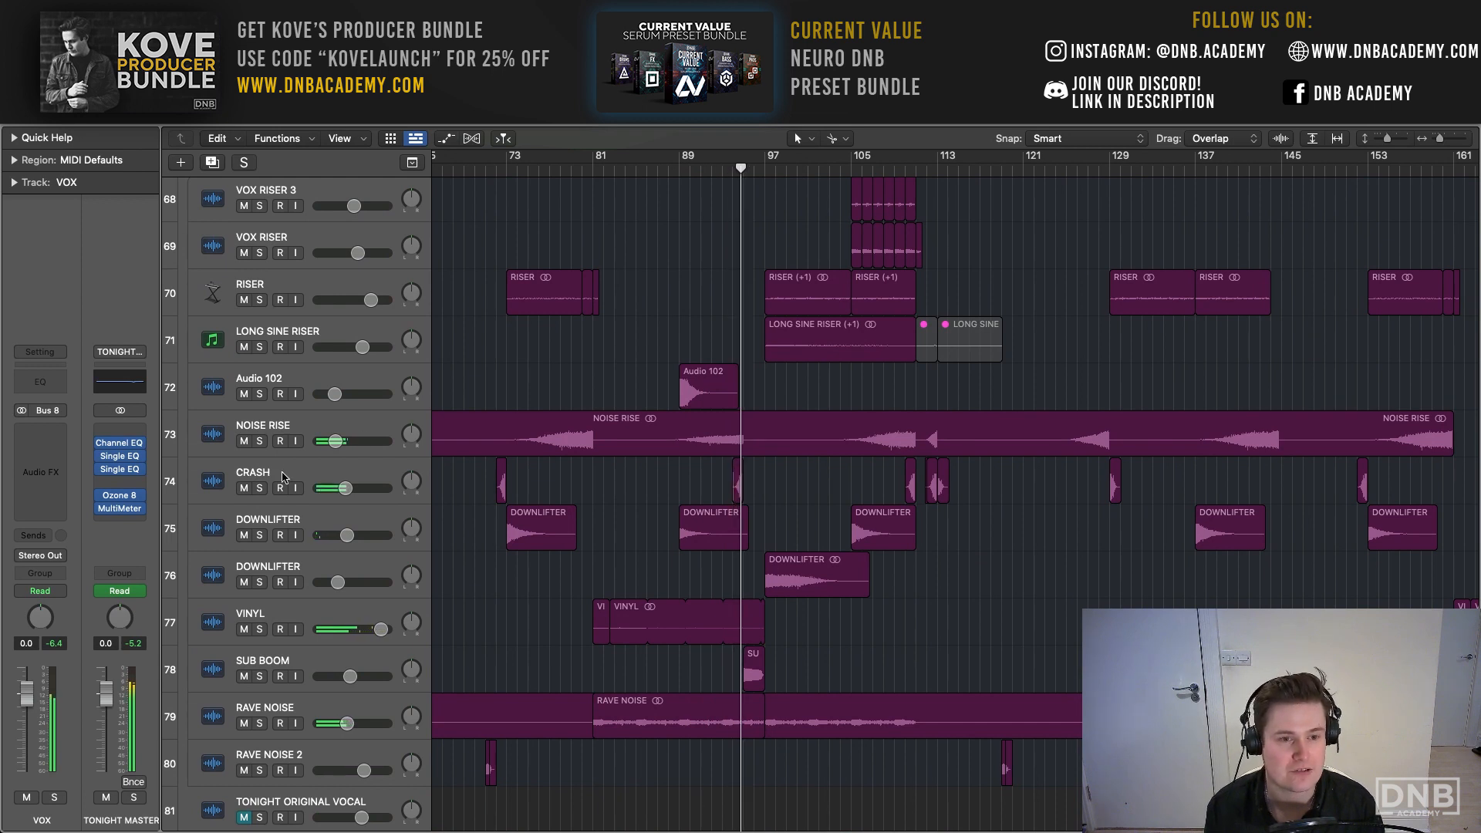
left_click_drag(259, 441, 262, 586)
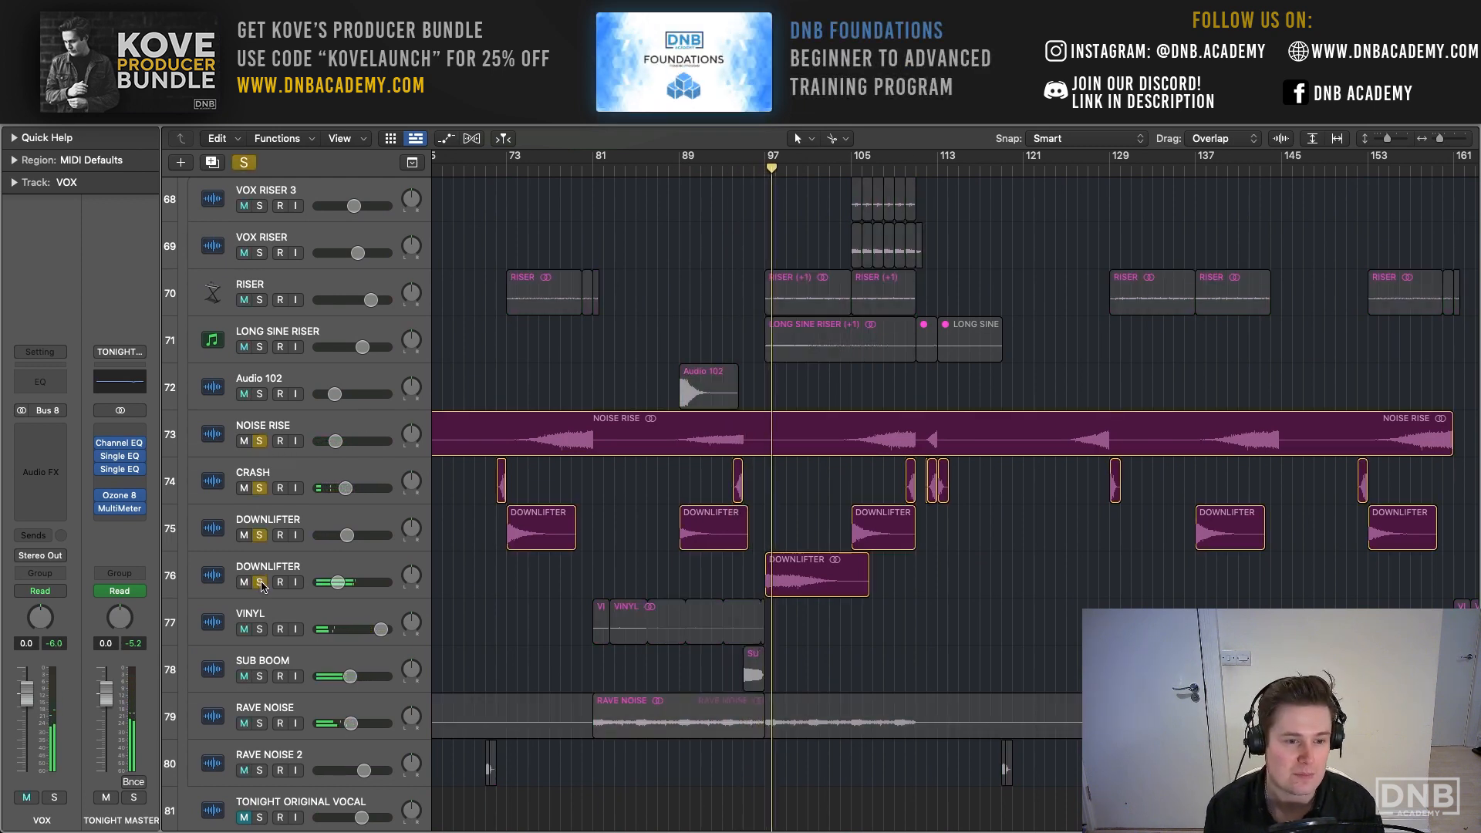
left_click_drag(260, 584, 258, 441)
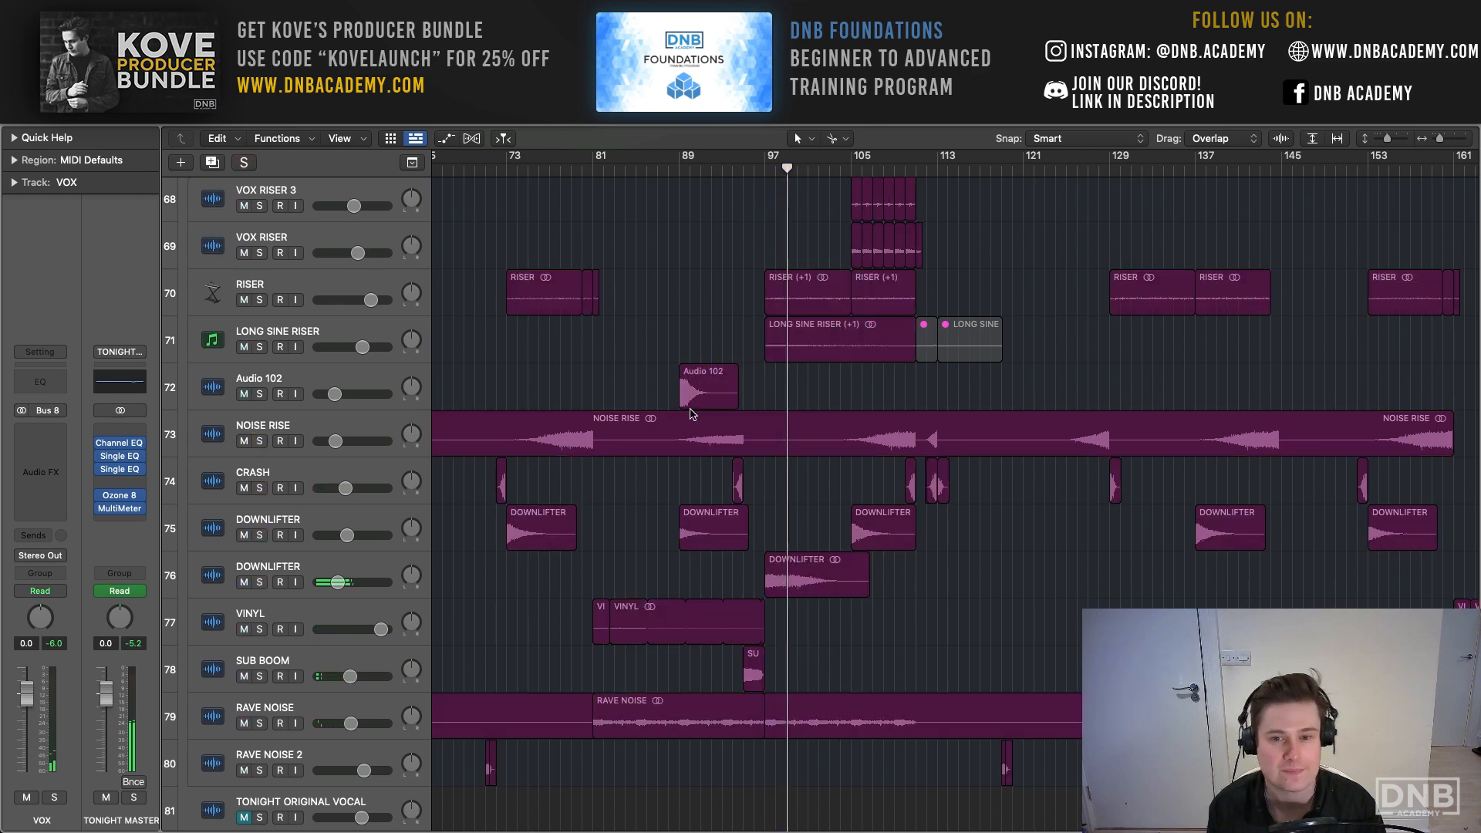
- Audition the second build-up's bass tracks, from BUILD RIP BASS to BUILD SUB, in solo
scroll(687, 413, "up", 15)
scroll(657, 417, "left", 3)
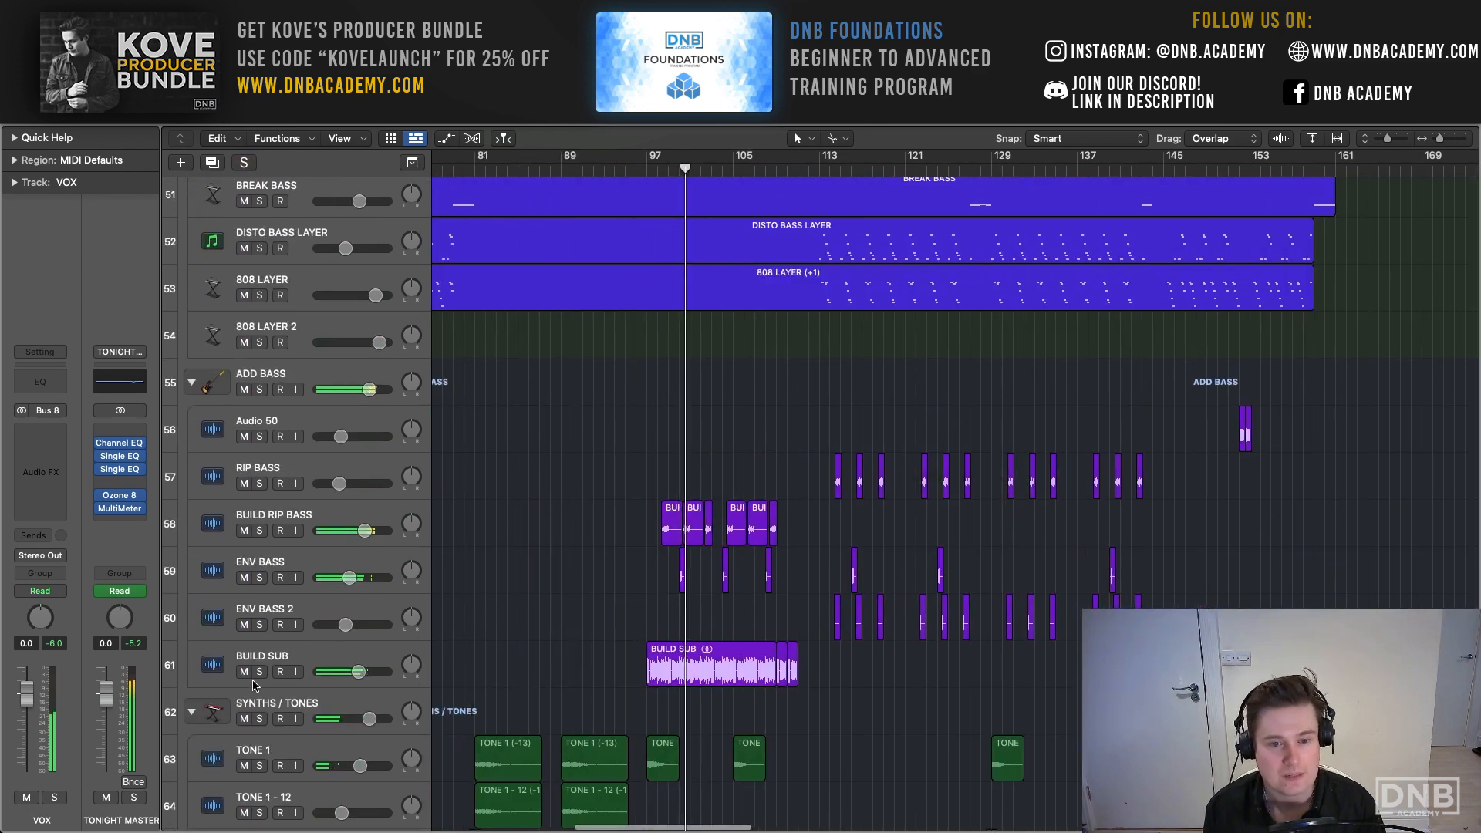
left_click_drag(260, 671, 259, 531)
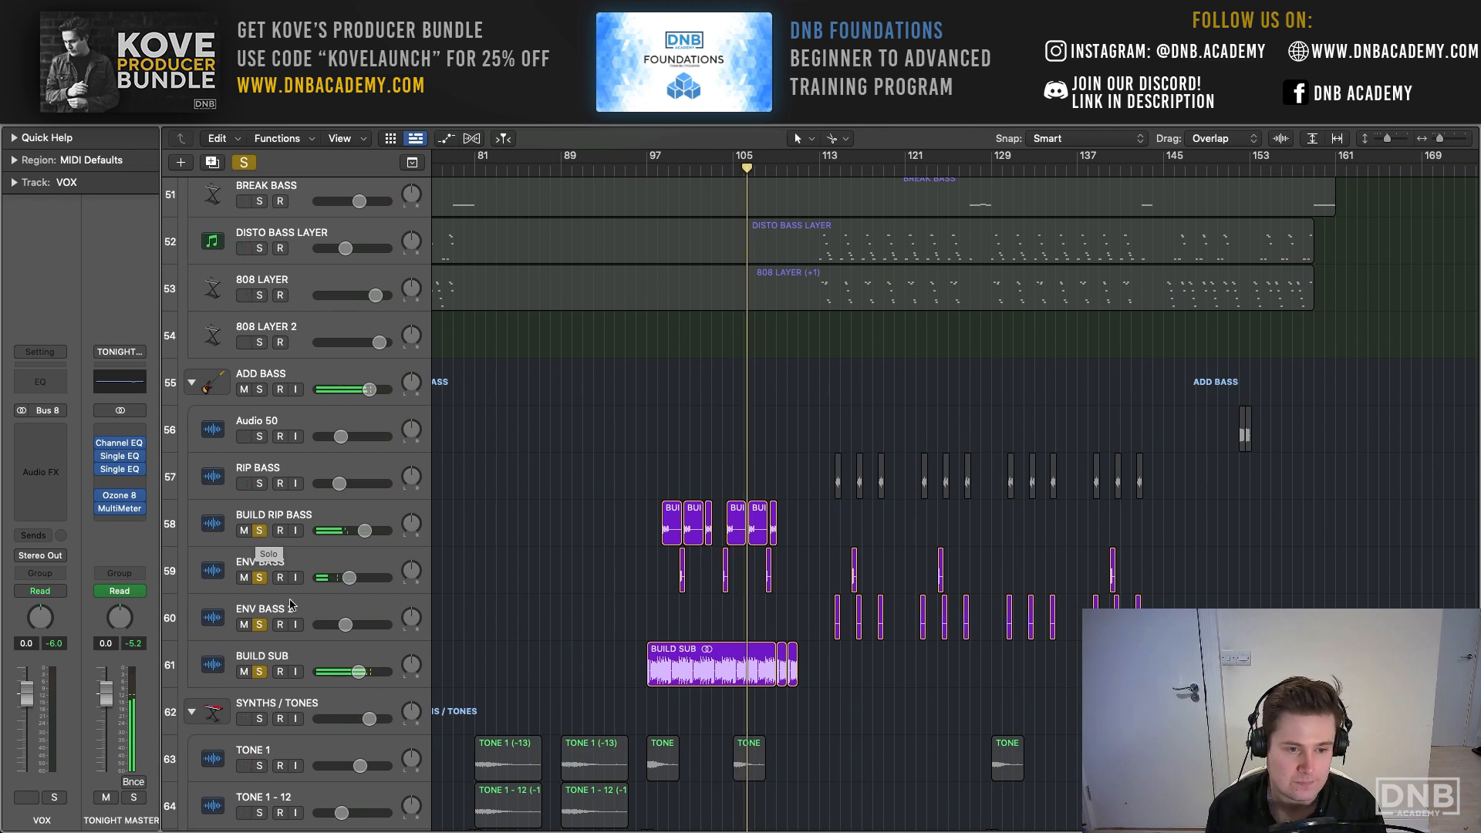
- Set the cycle range to bars 97–113 around the BUILD SUB regions and clear all solos for playback
left_click(308, 663)
key("super+u")
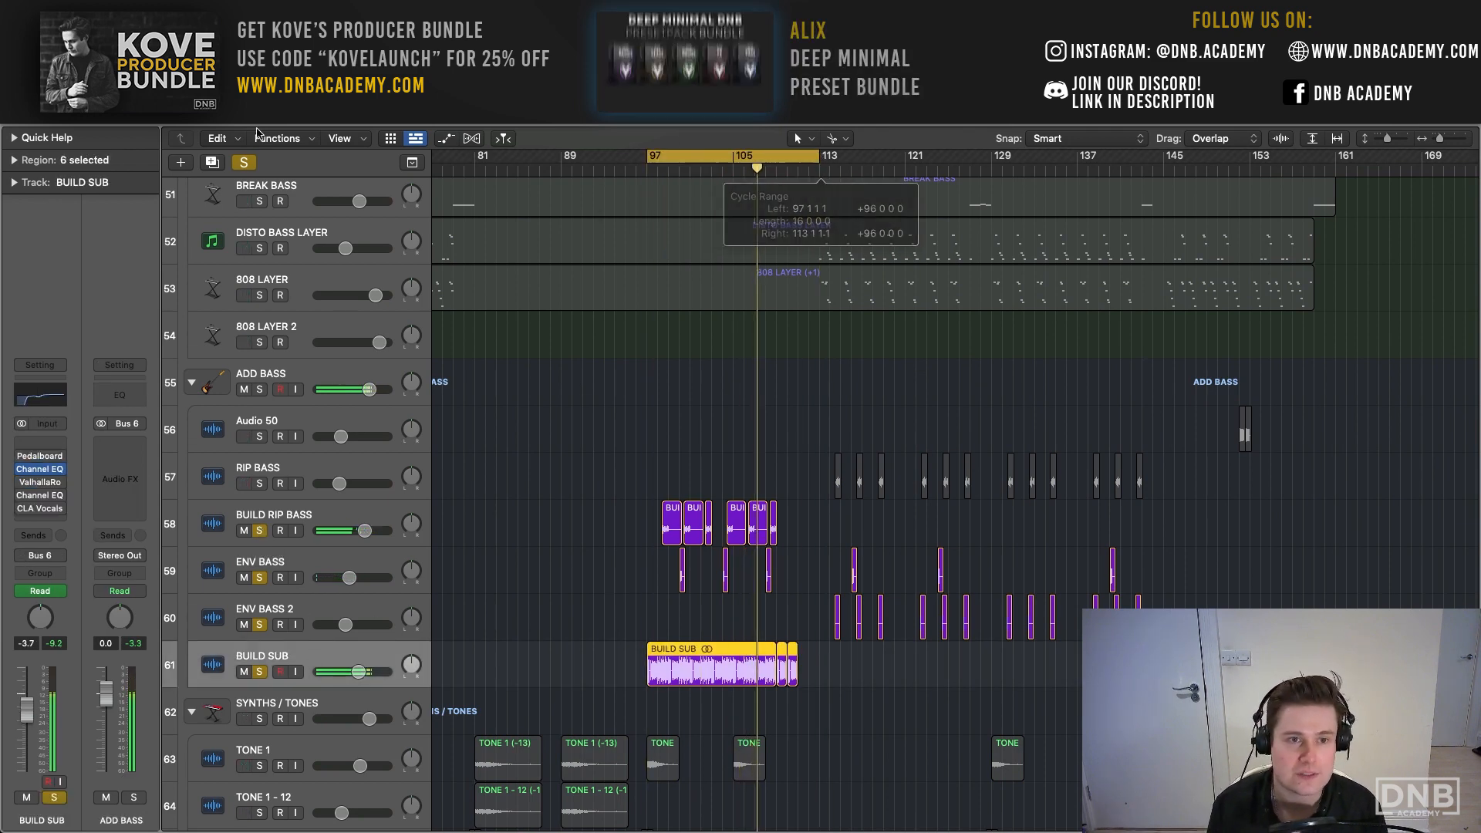
left_click(245, 163)
key("space")
- Lower the low-cut frequency in BUILD SUB's Channel EQ to about 79 Hz and close the plug-in window
left_click(38, 399)
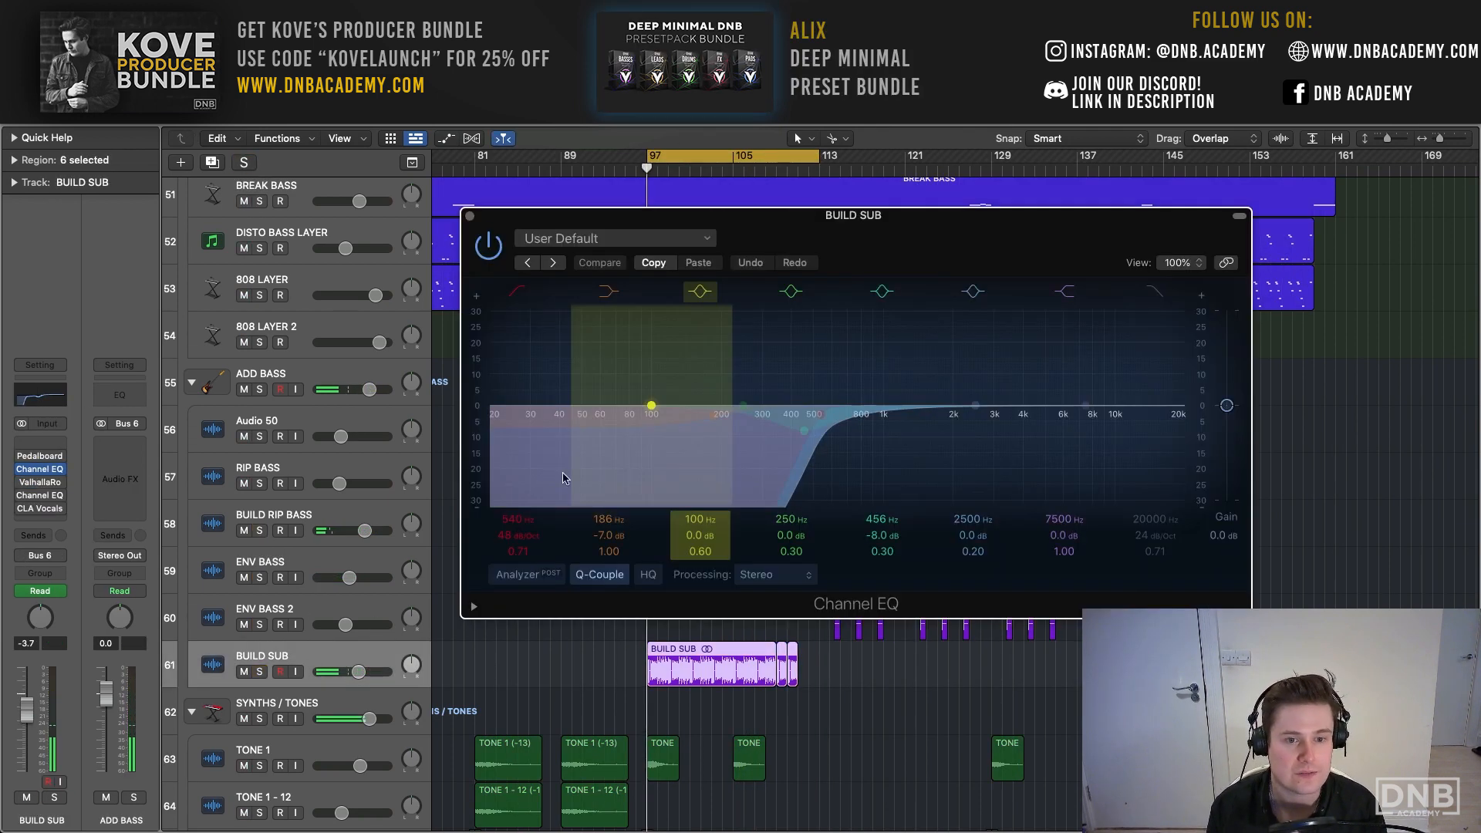
left_click_drag(517, 519, 517, 575)
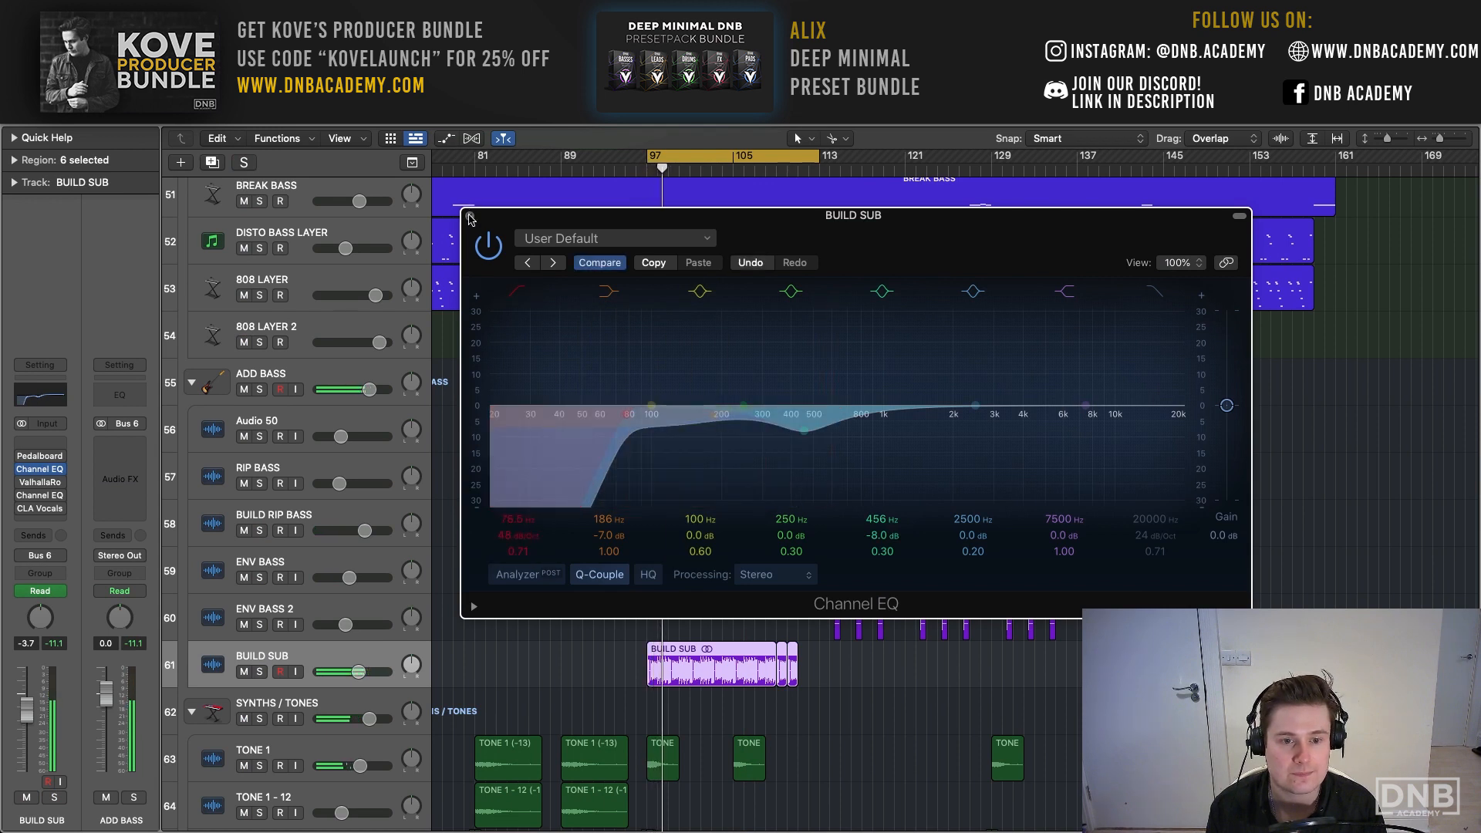
left_click(478, 251)
left_click(470, 216)
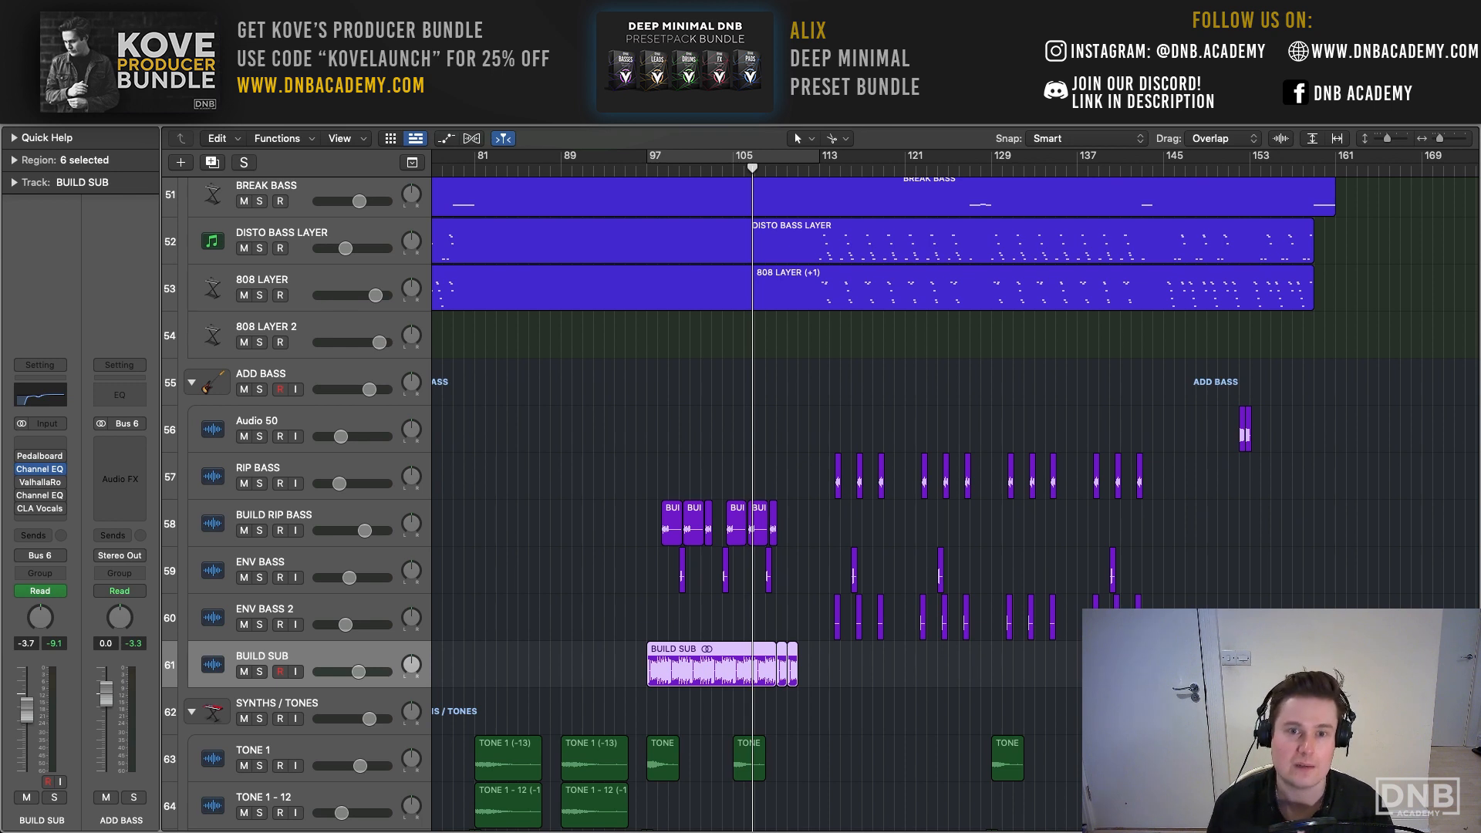
- Turn on cycle playback for bars 97–113
left_click(691, 162)
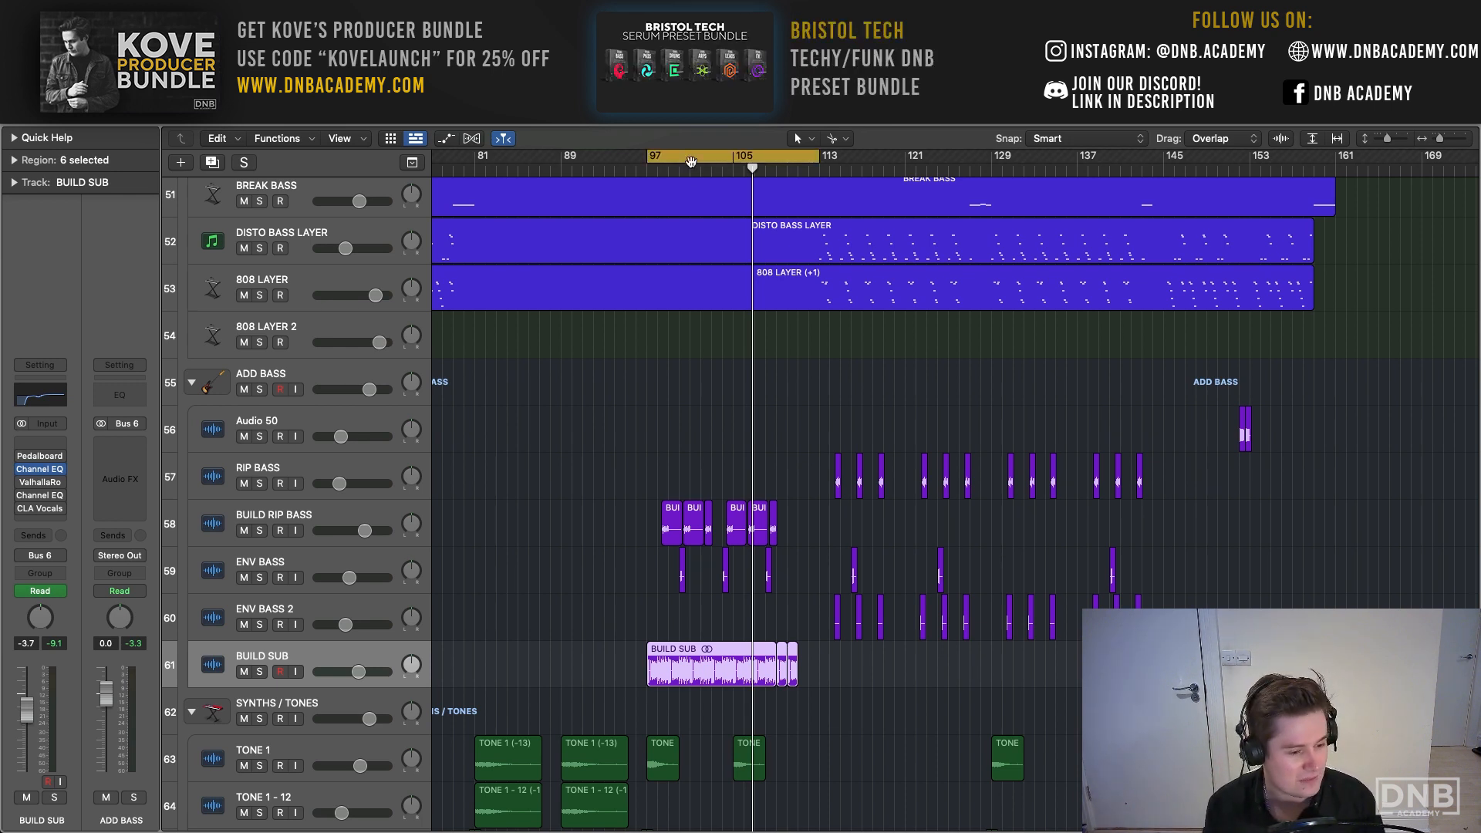
- Turn off cycle playback for bars 97–113
left_click(691, 161)
scroll(691, 161, "down", 2)
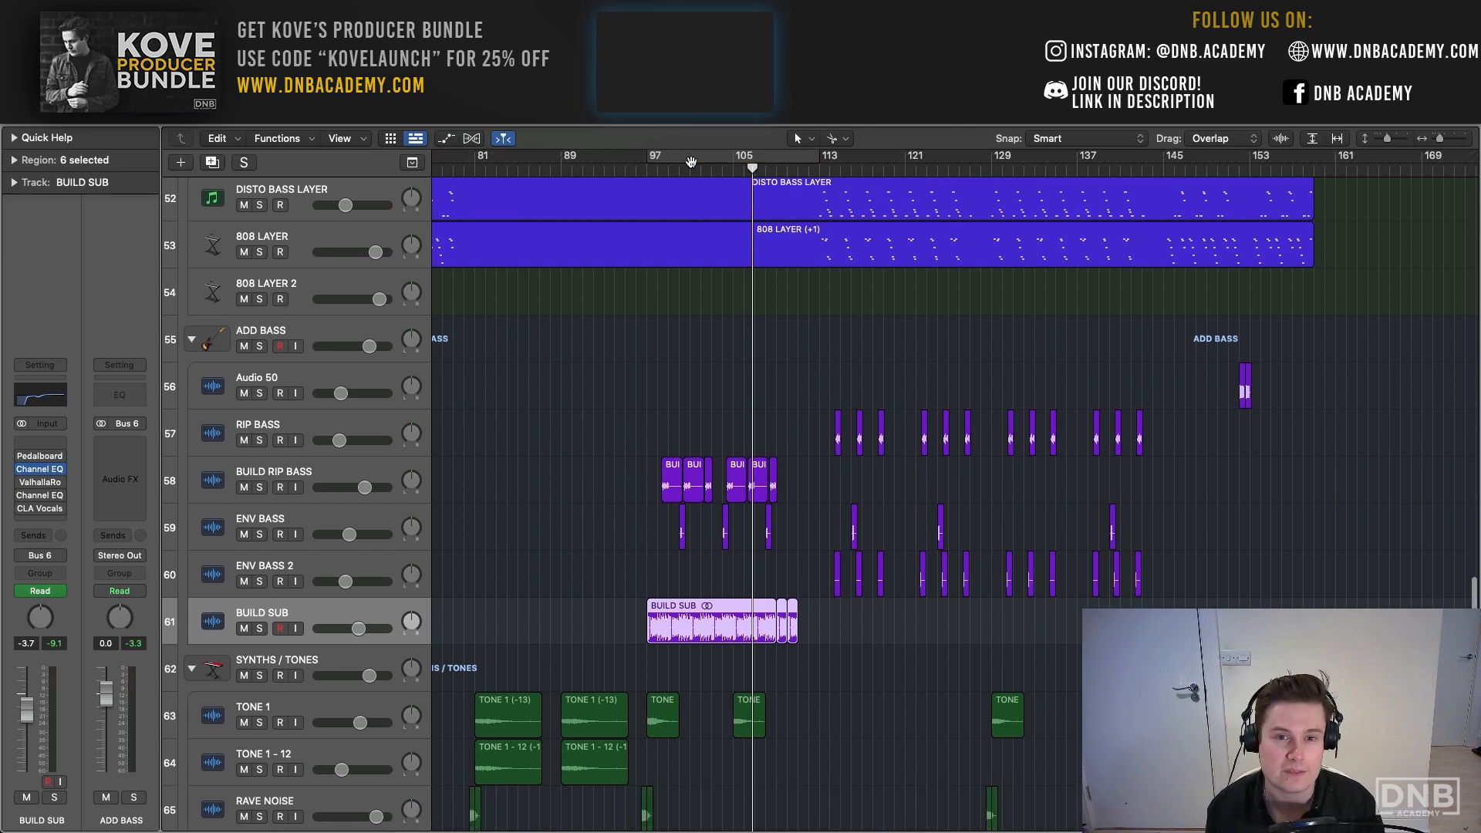
scroll(691, 161, "up", 5)
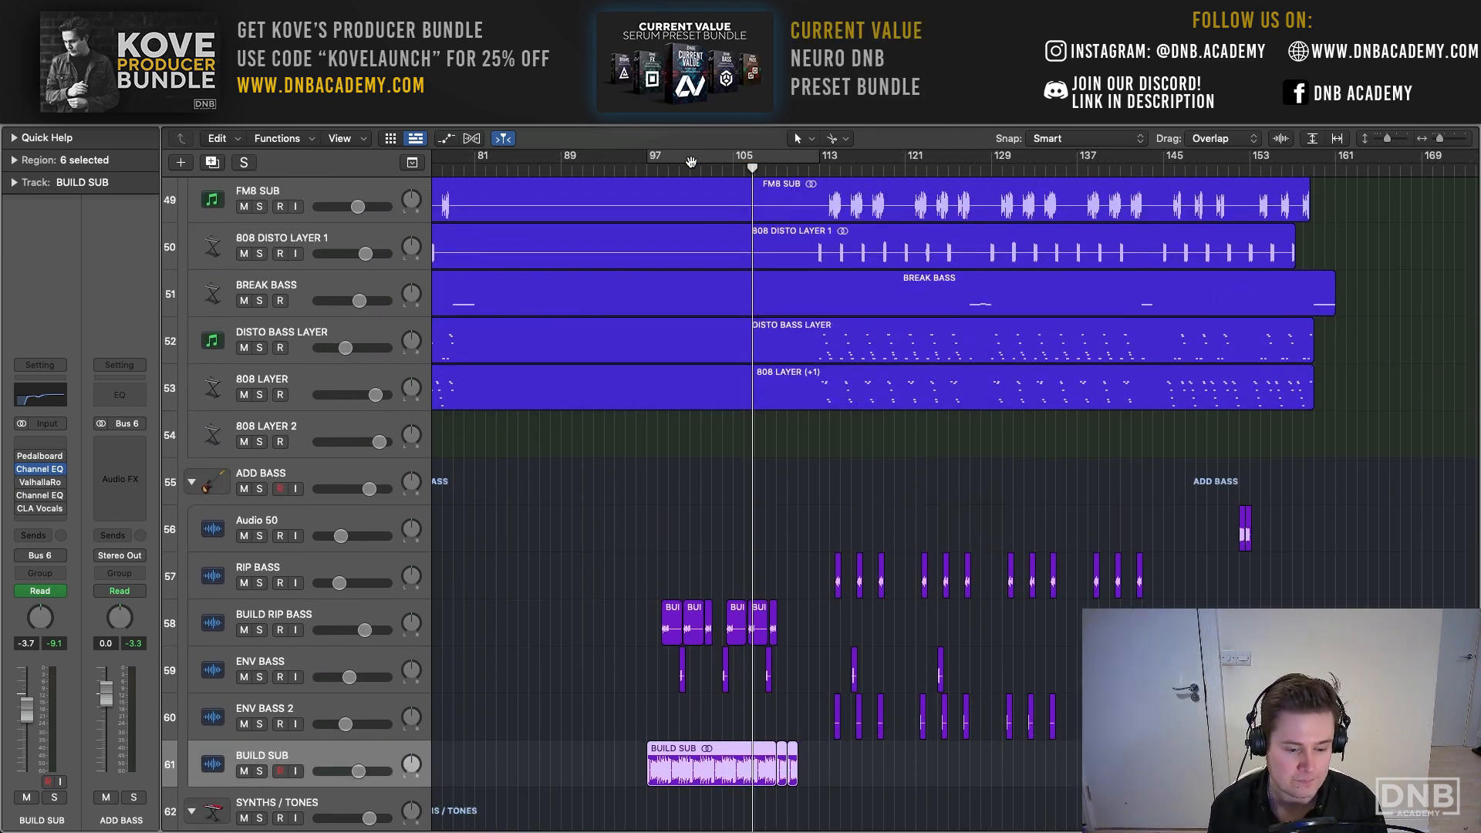
left_click(691, 162)
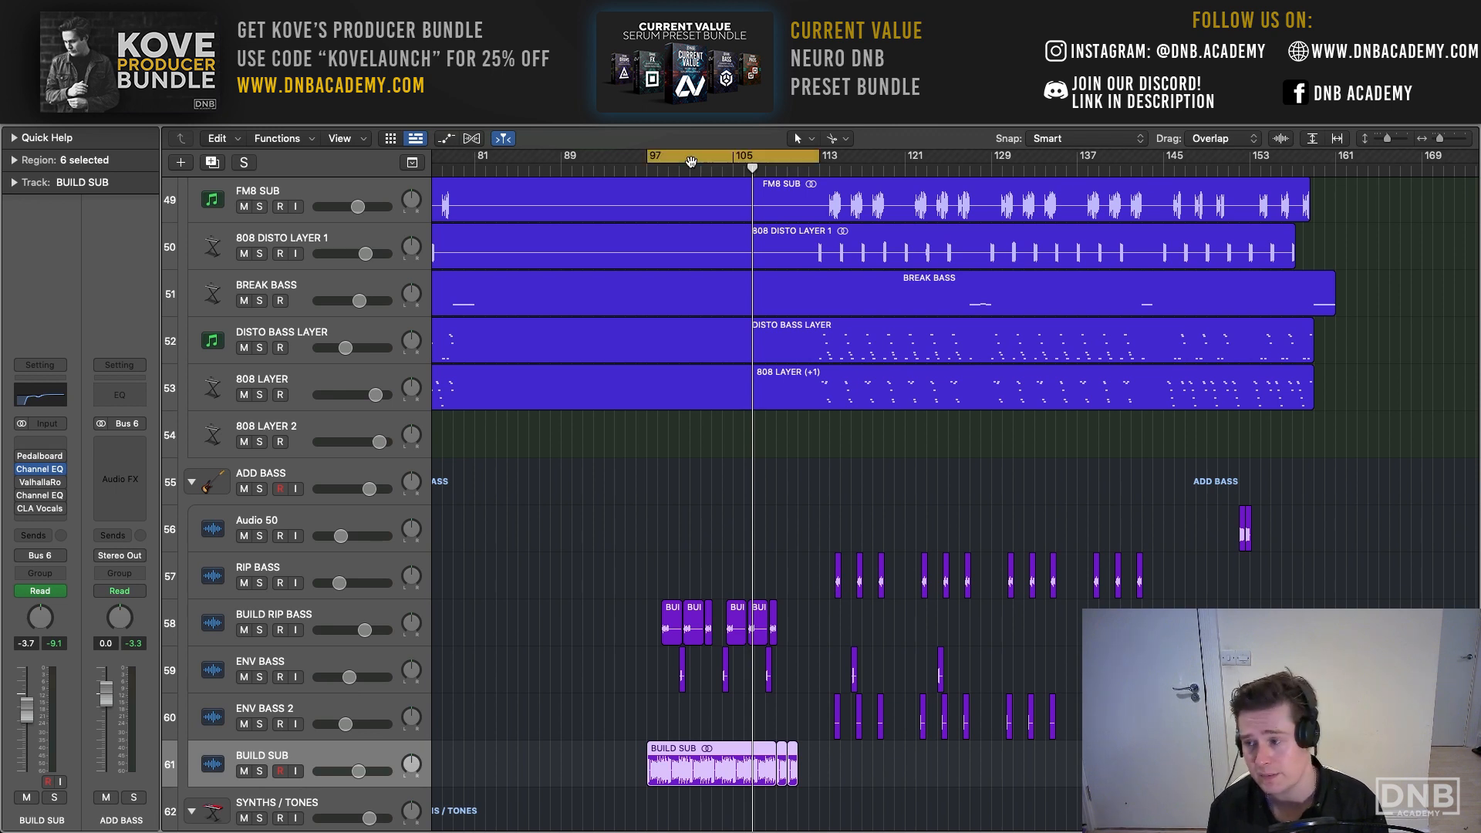
left_click(691, 161)
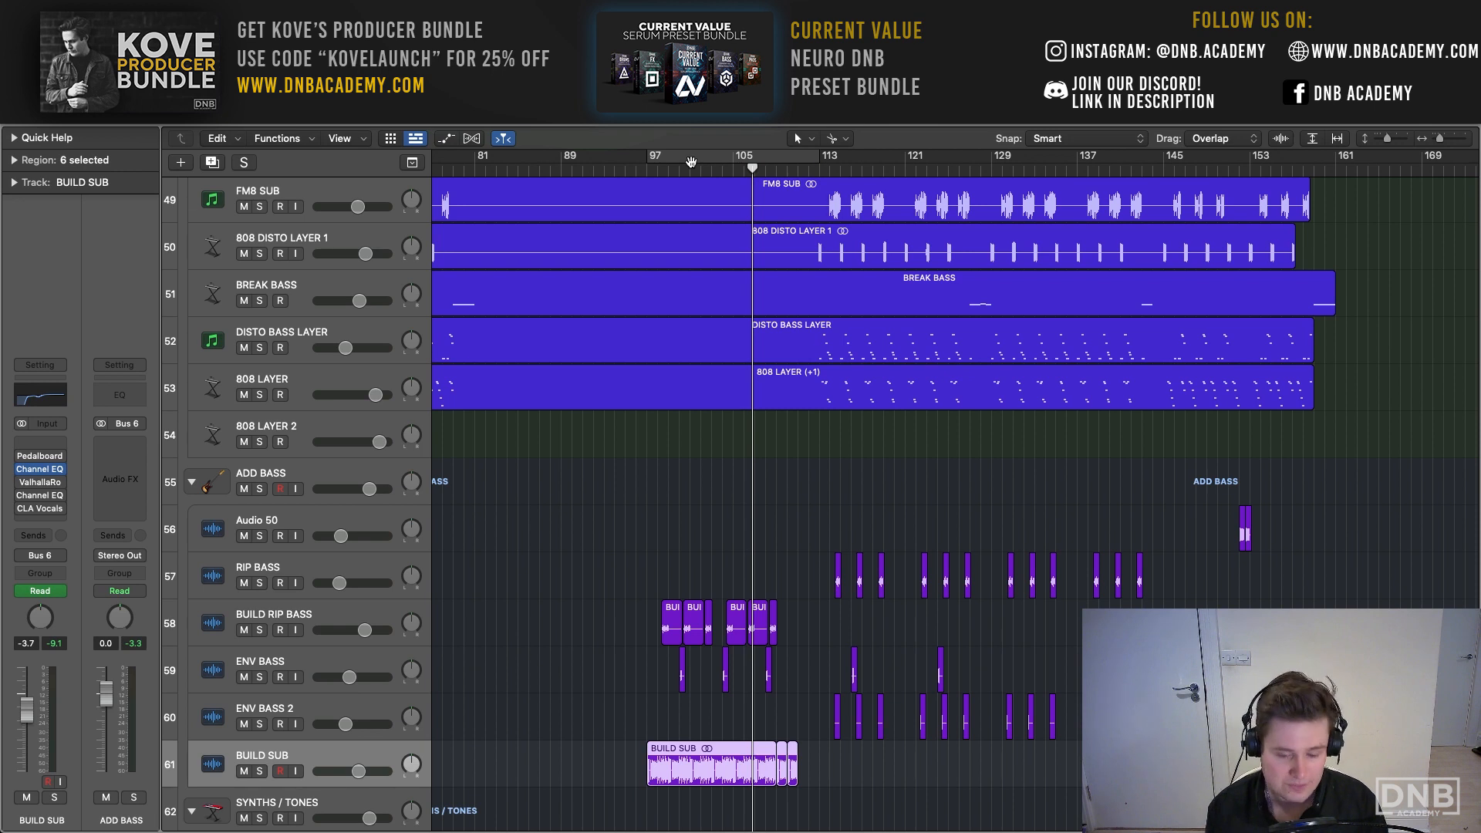
- Play into the second drop from just before bar 113 and set the cycle range to bars 113–124
left_click(806, 170)
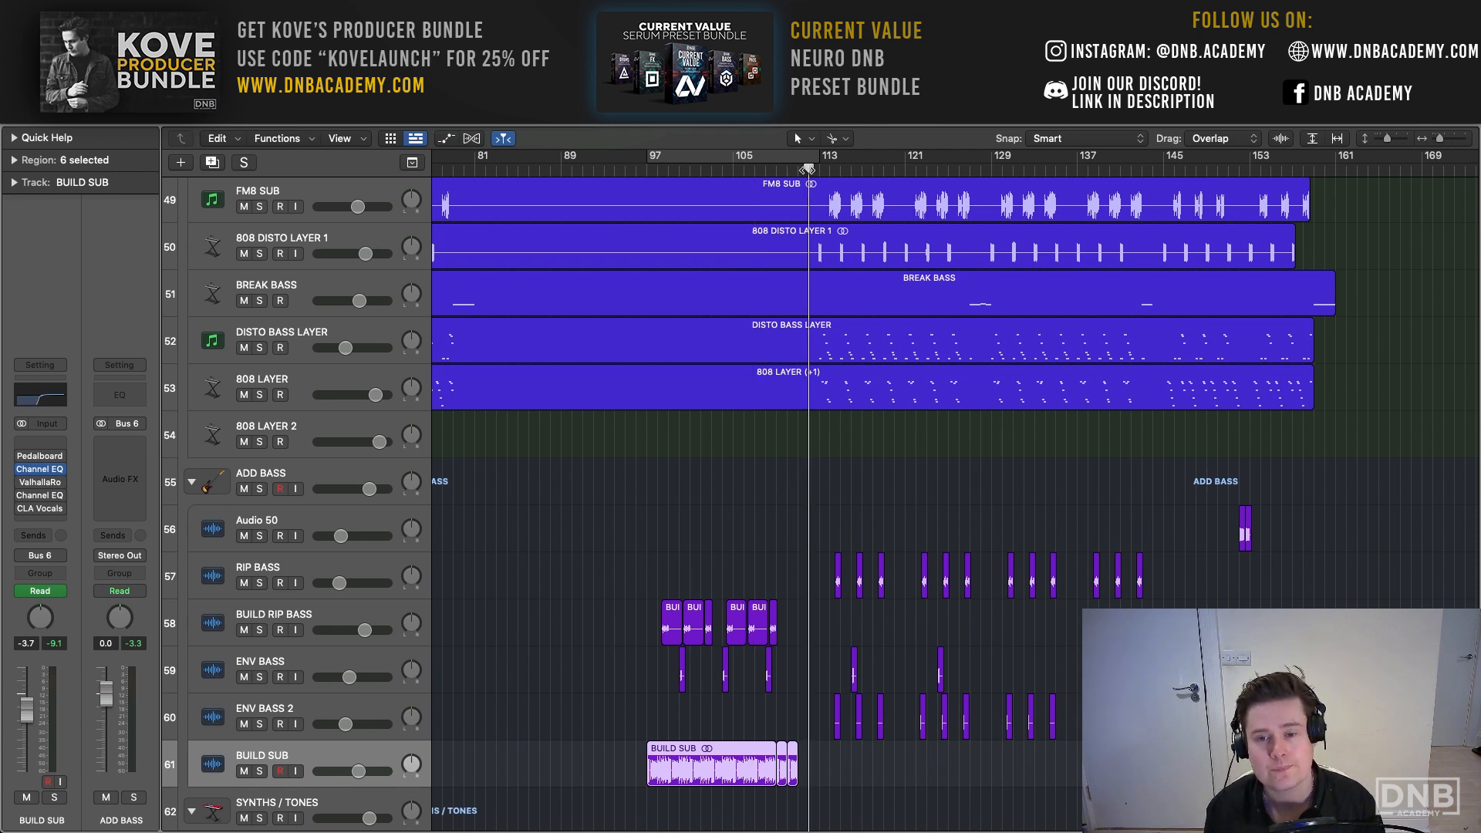
key("space")
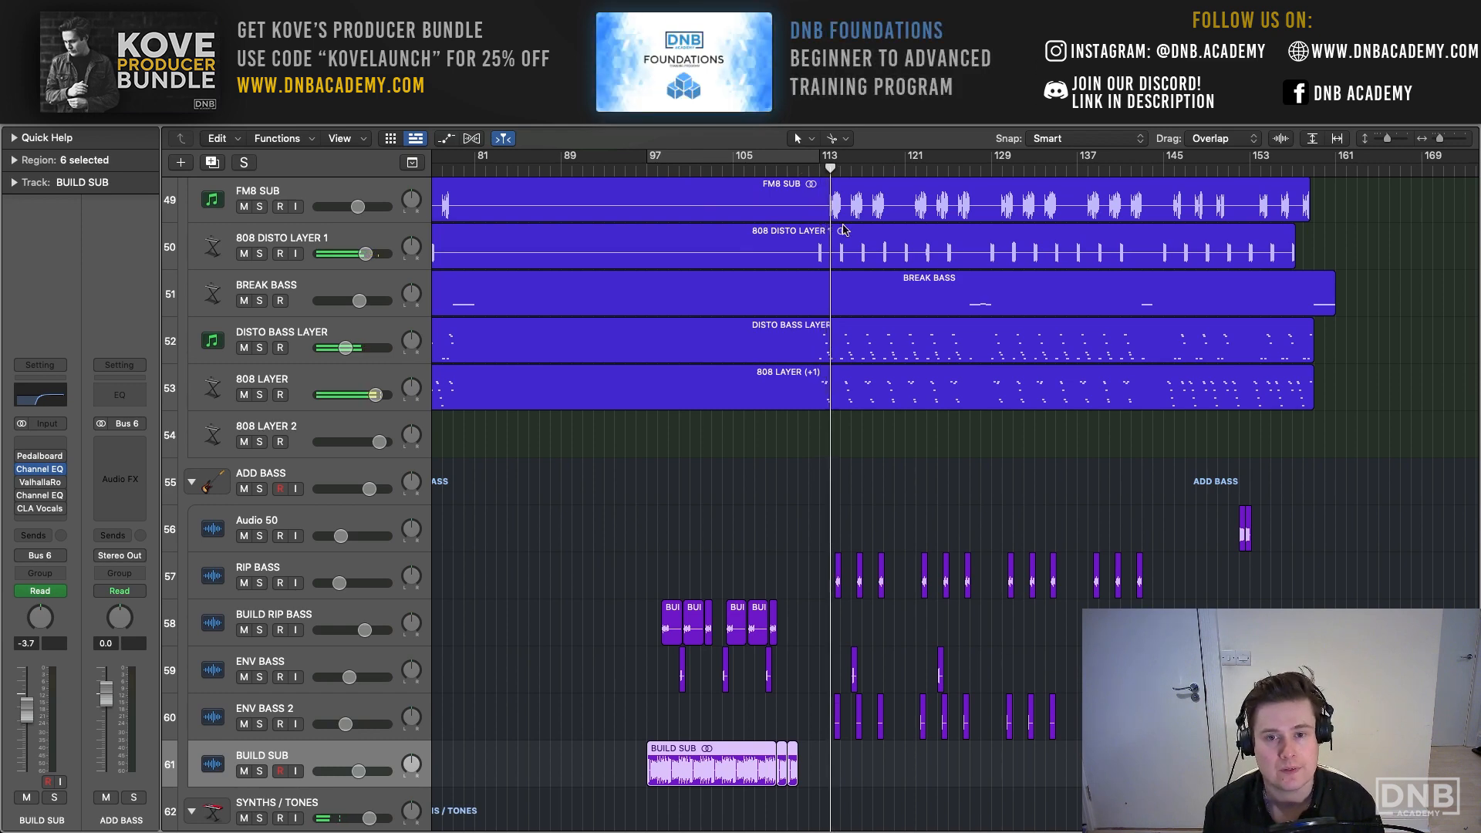
left_click_drag(830, 157, 938, 157)
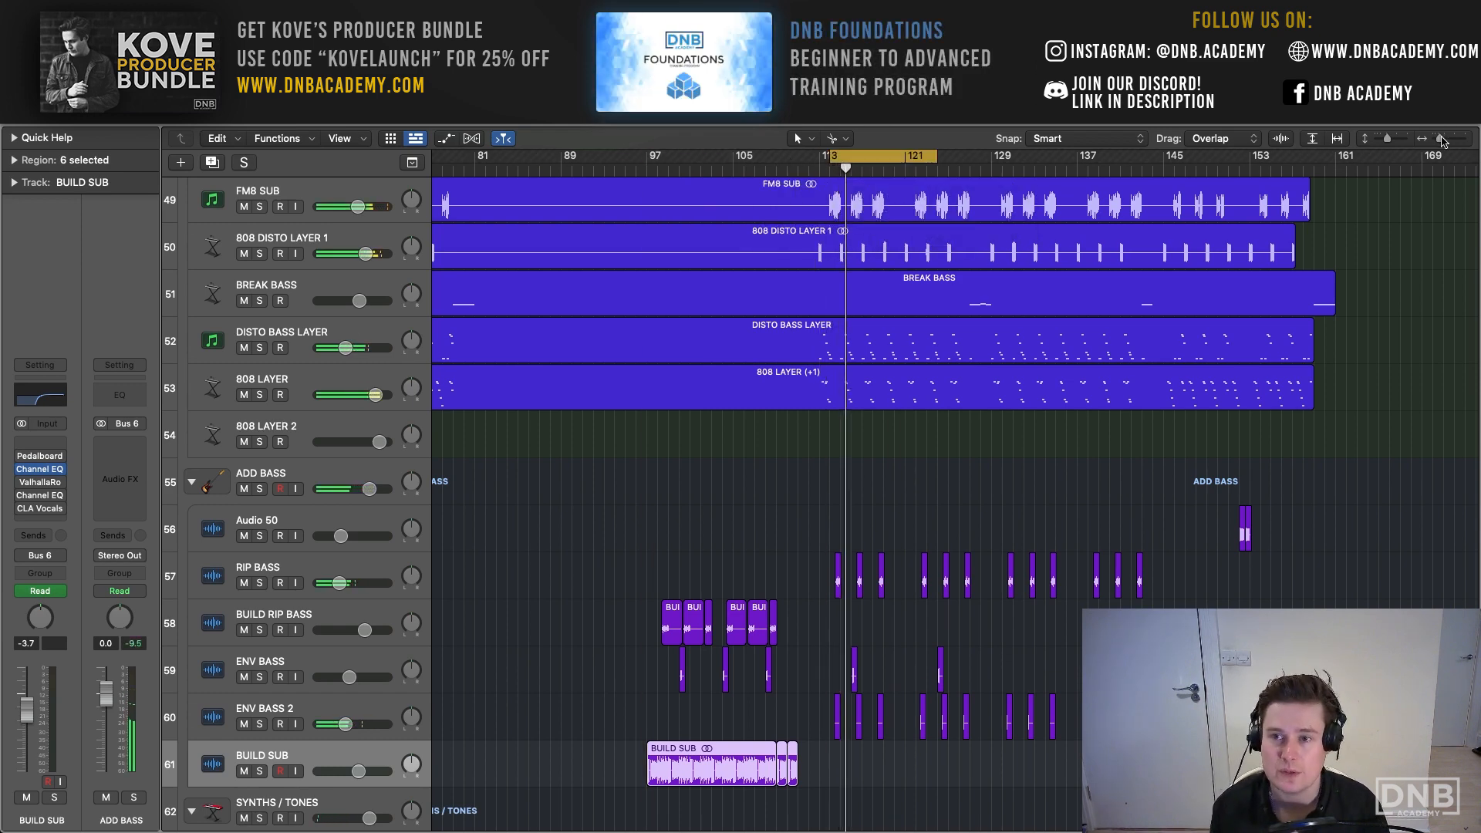
left_click_drag(1439, 139, 1444, 139)
left_click_drag(774, 156, 730, 159)
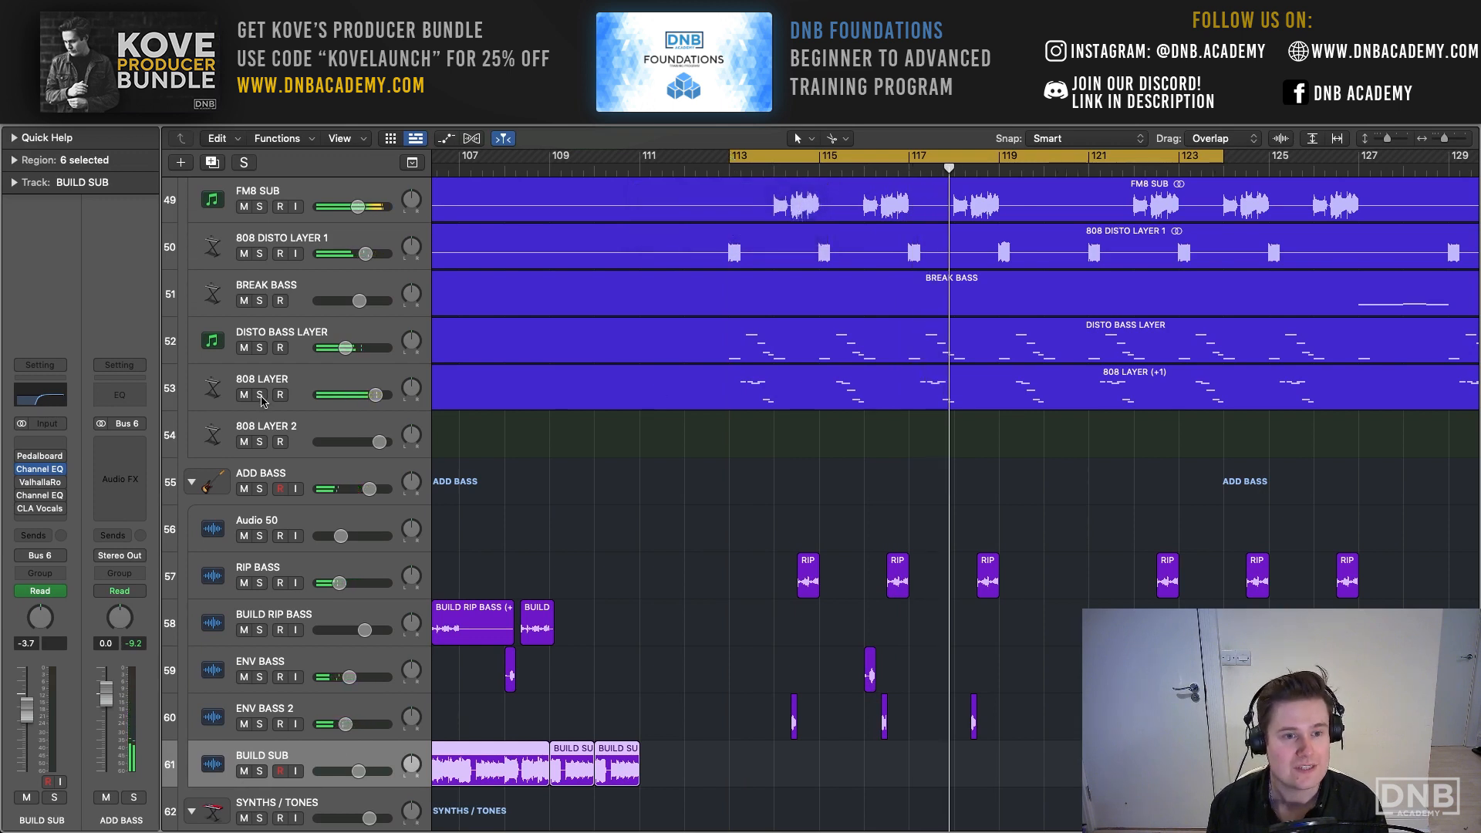
- Audition the DISTO BASS LAYER and 808 LAYER tracks together in solo, stop playback and clear both solos
left_click_drag(259, 395, 261, 353)
key("space")
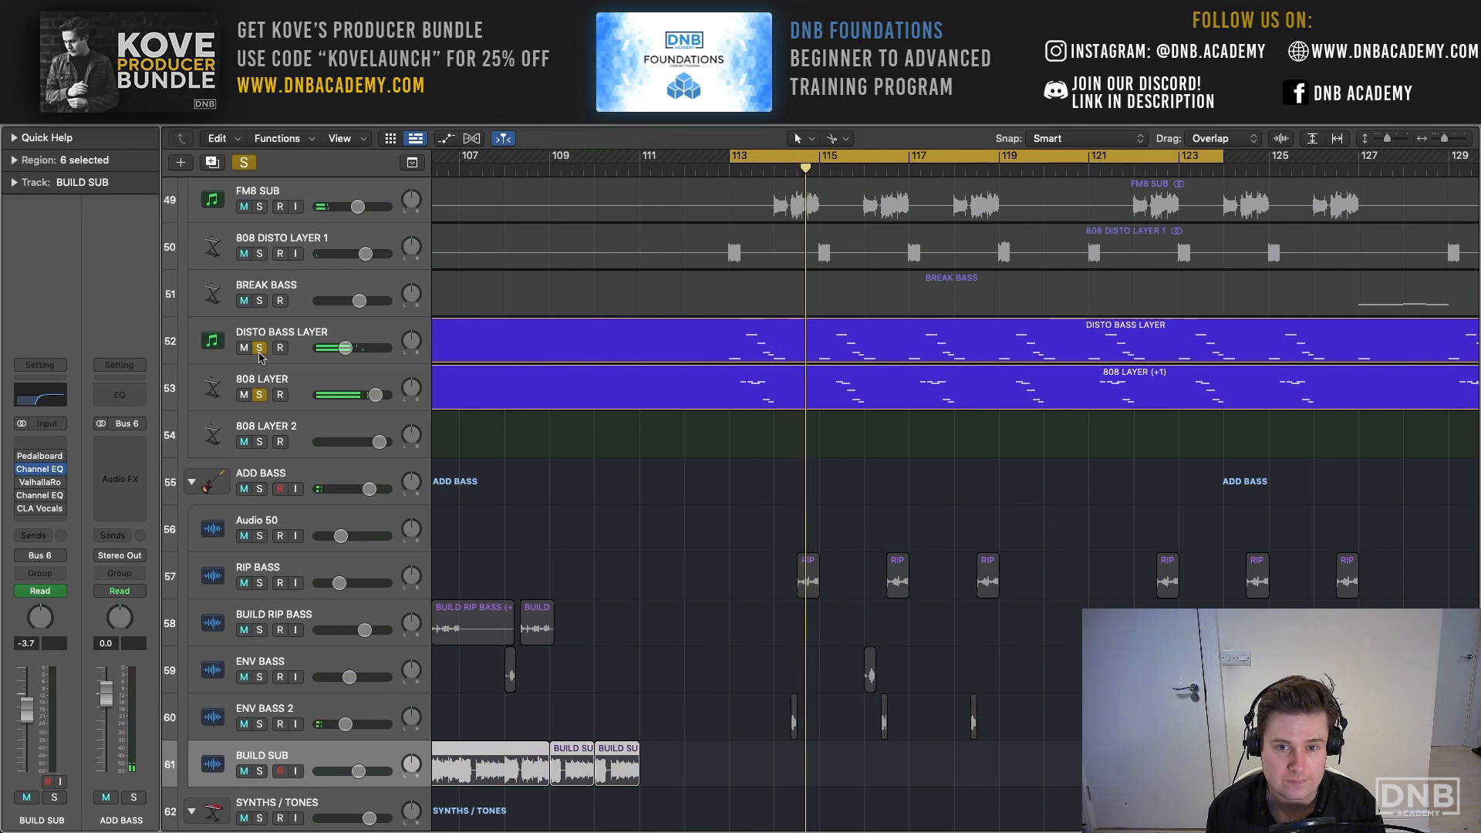
left_click(259, 353)
left_click(259, 394)
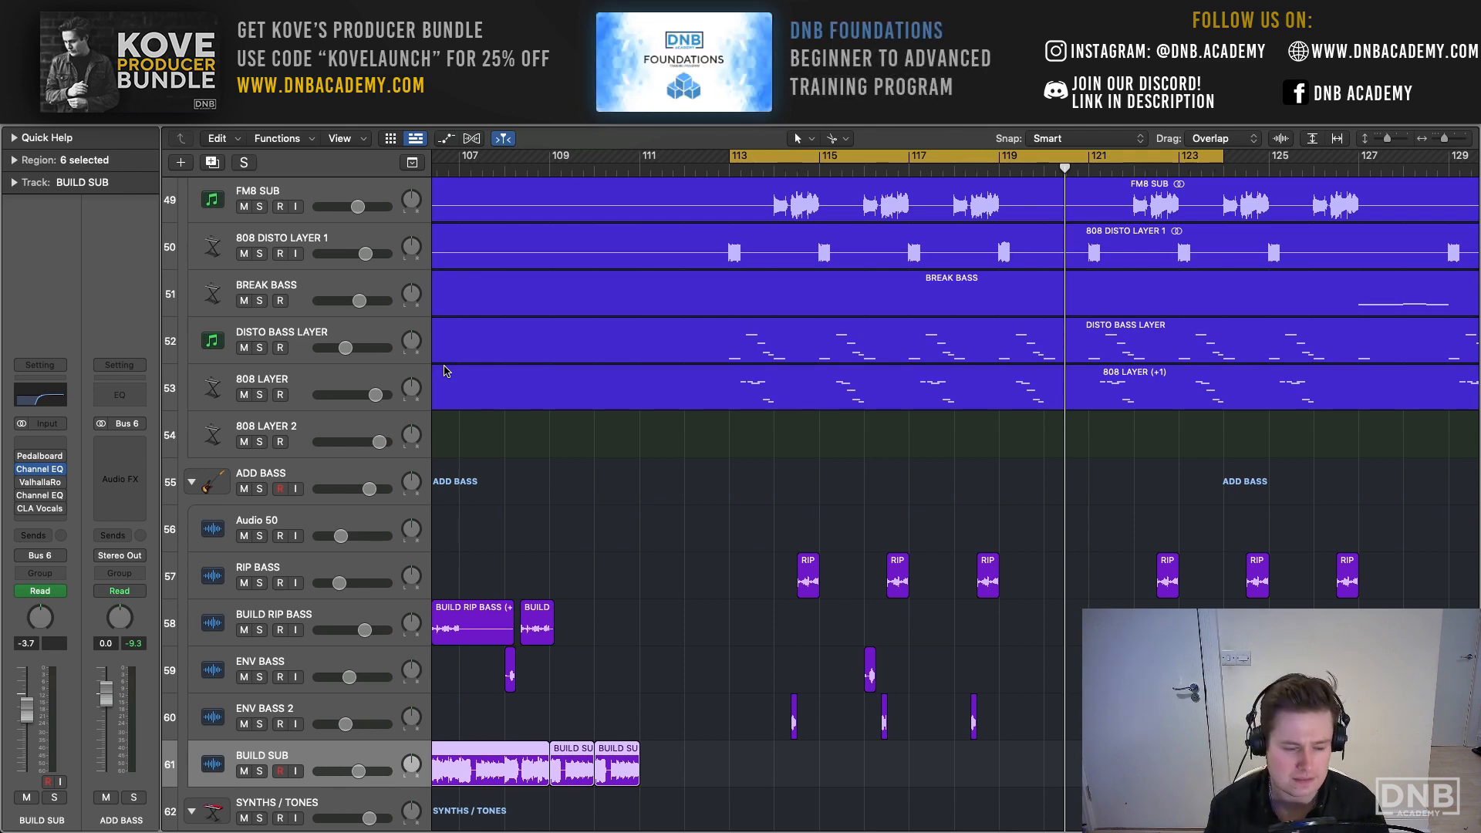
- Turn off the second drop's cycle range and play the end of the first build-up from just before bar 29
scroll(1195, 292, "down", 1)
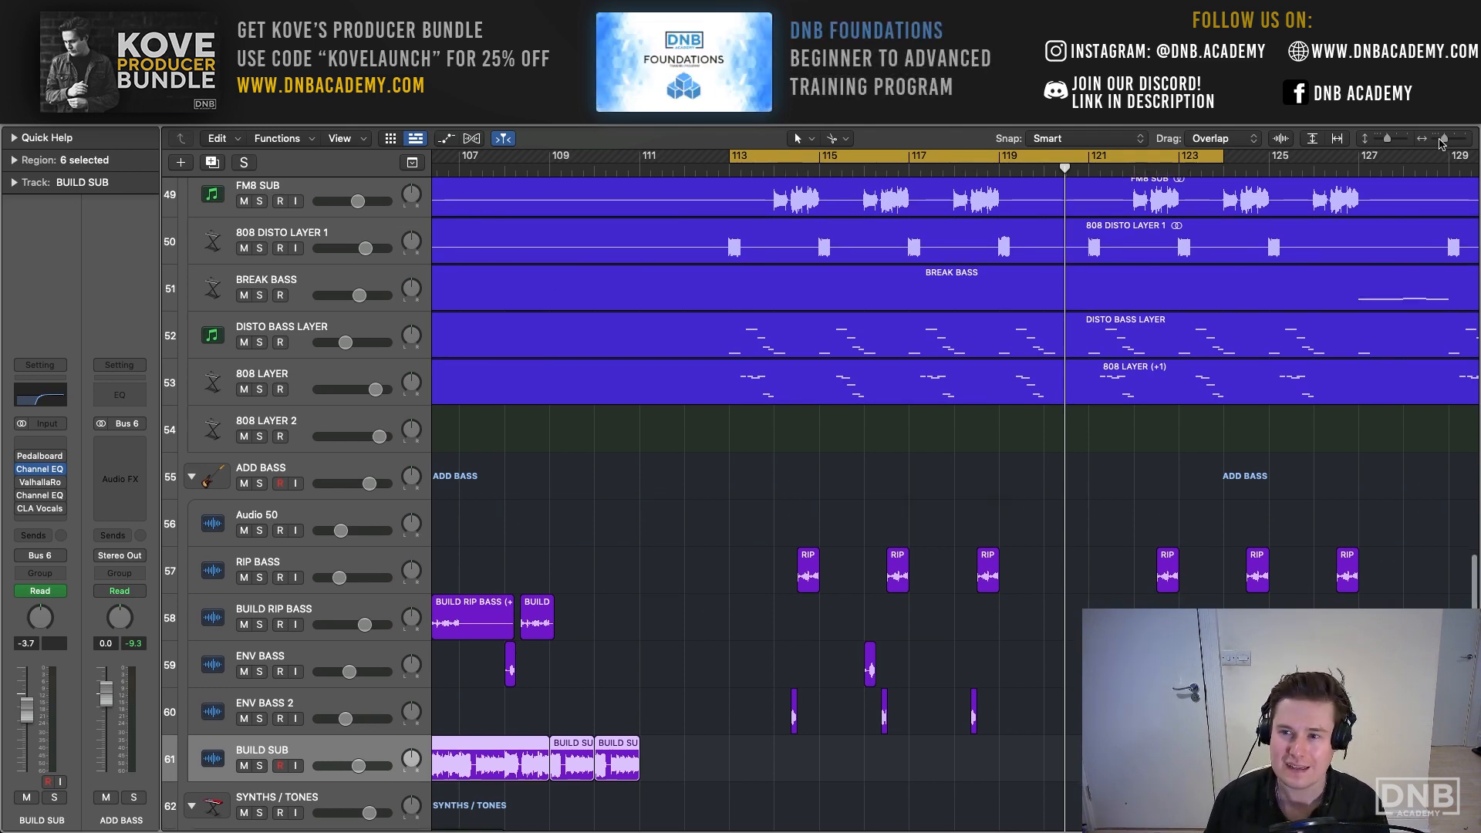
left_click_drag(1440, 143, 1386, 145)
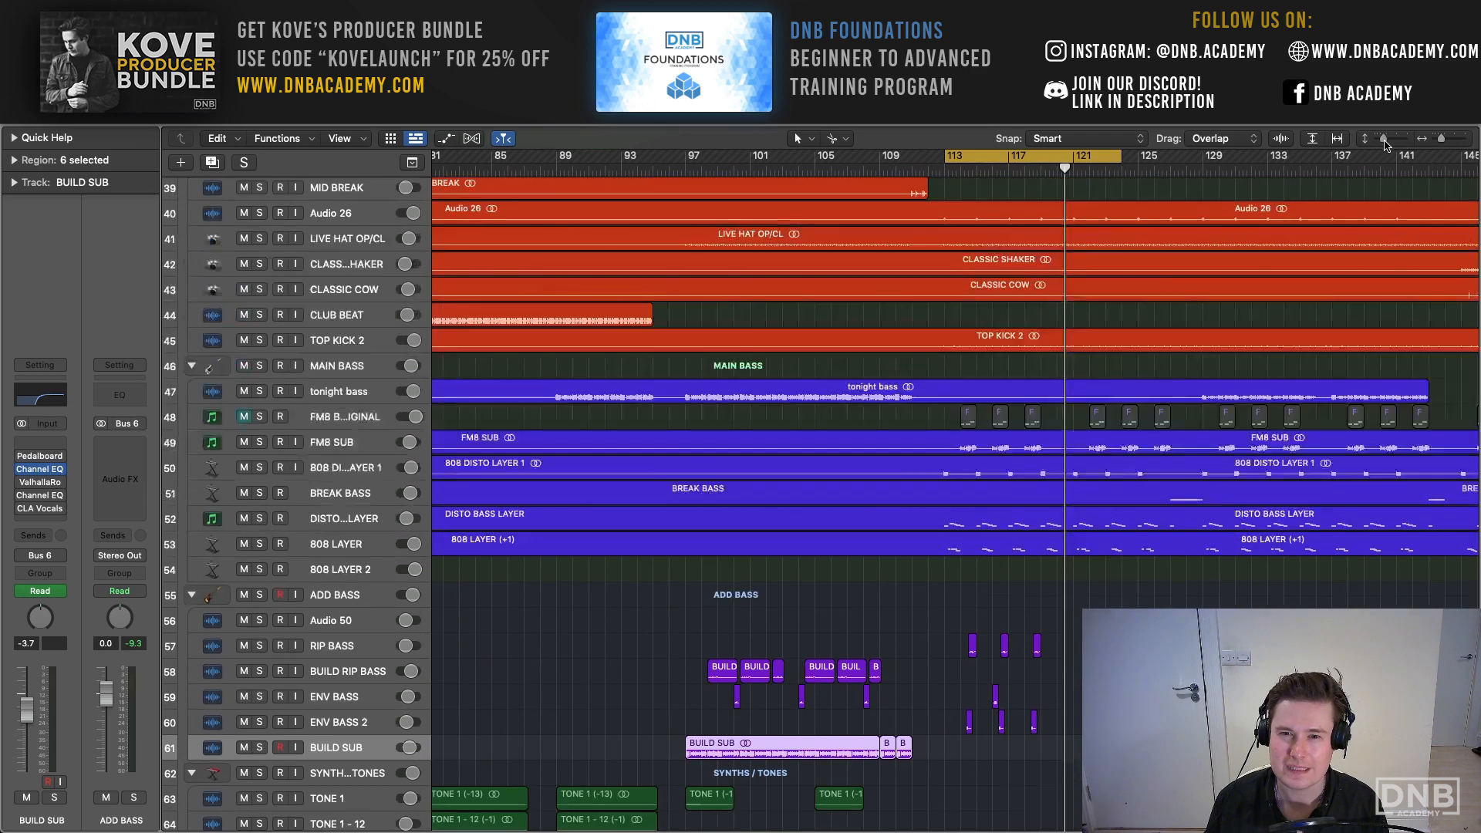
key("c")
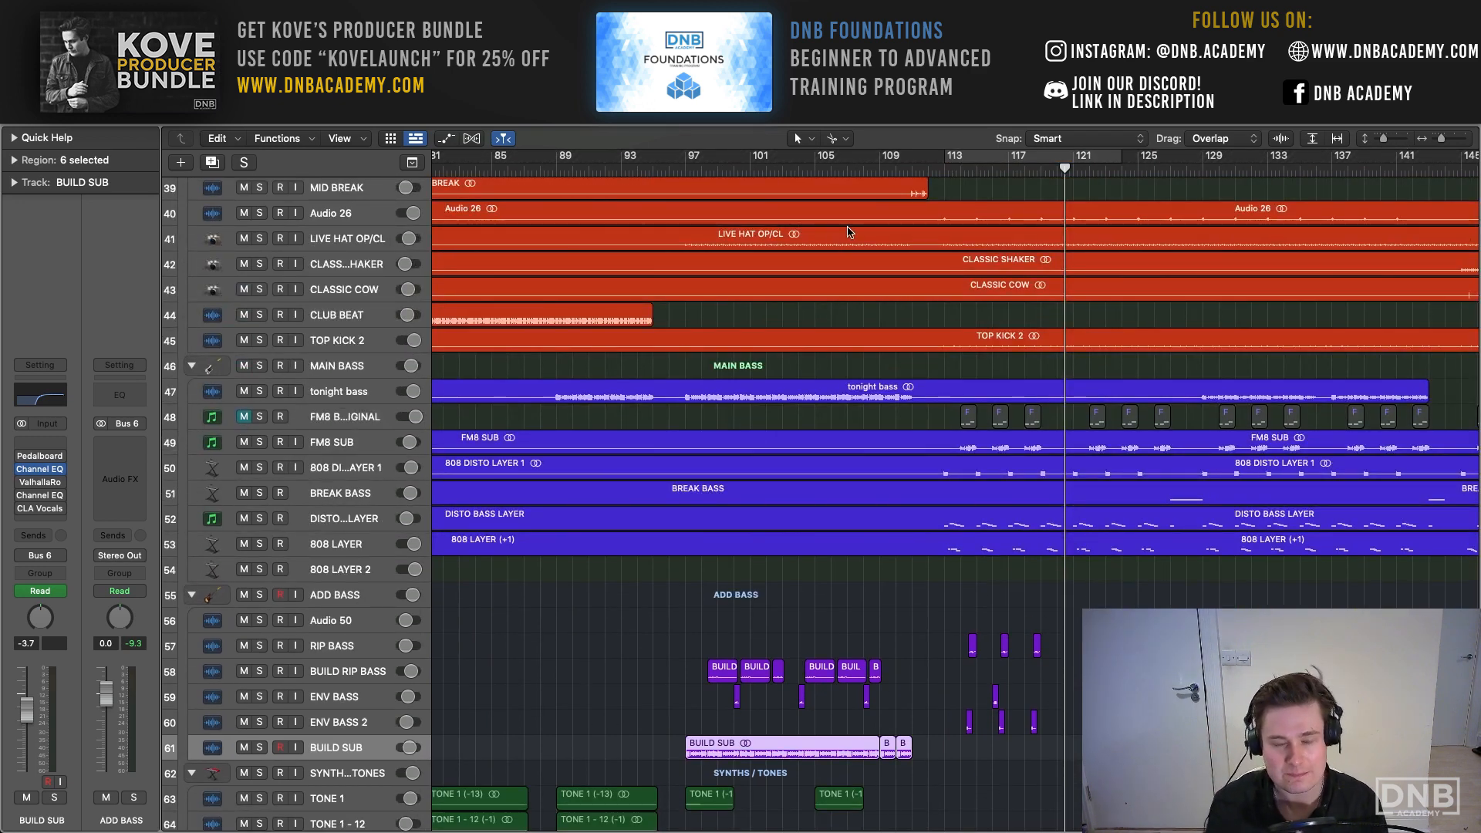
scroll(847, 232, "left", 10)
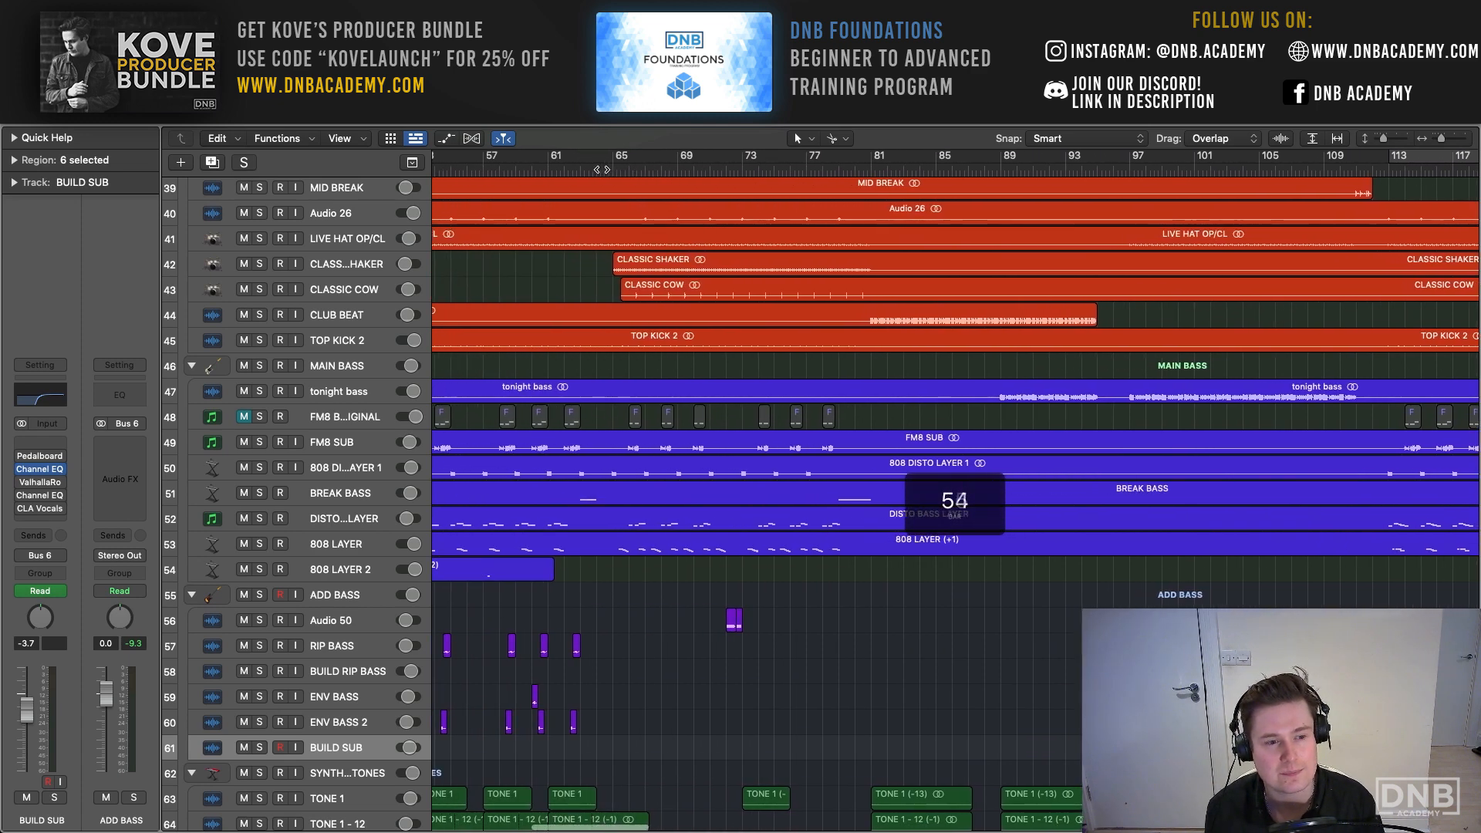
scroll(954, 491, "left", 8)
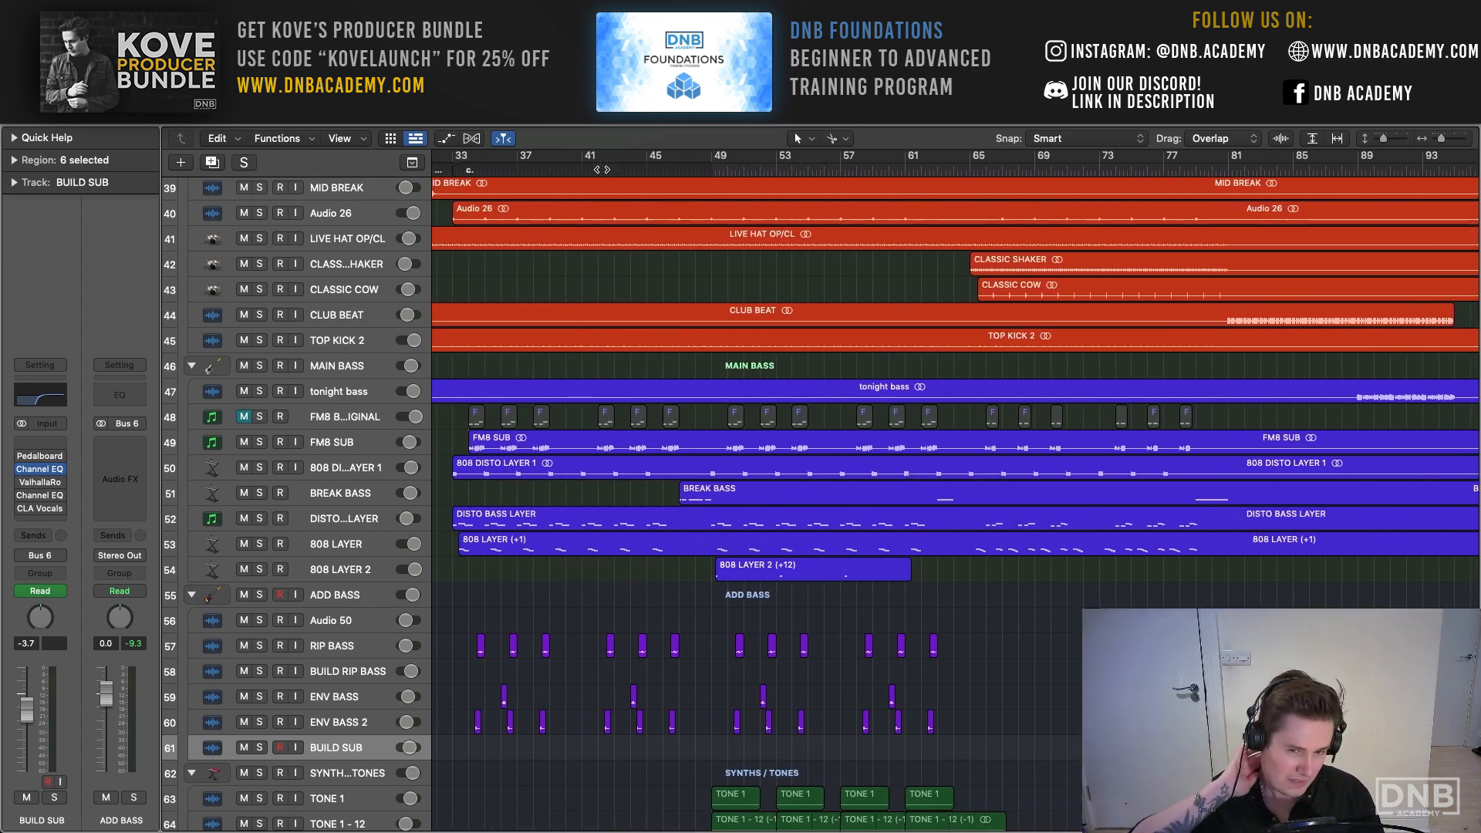
scroll(954, 494, "left", 5)
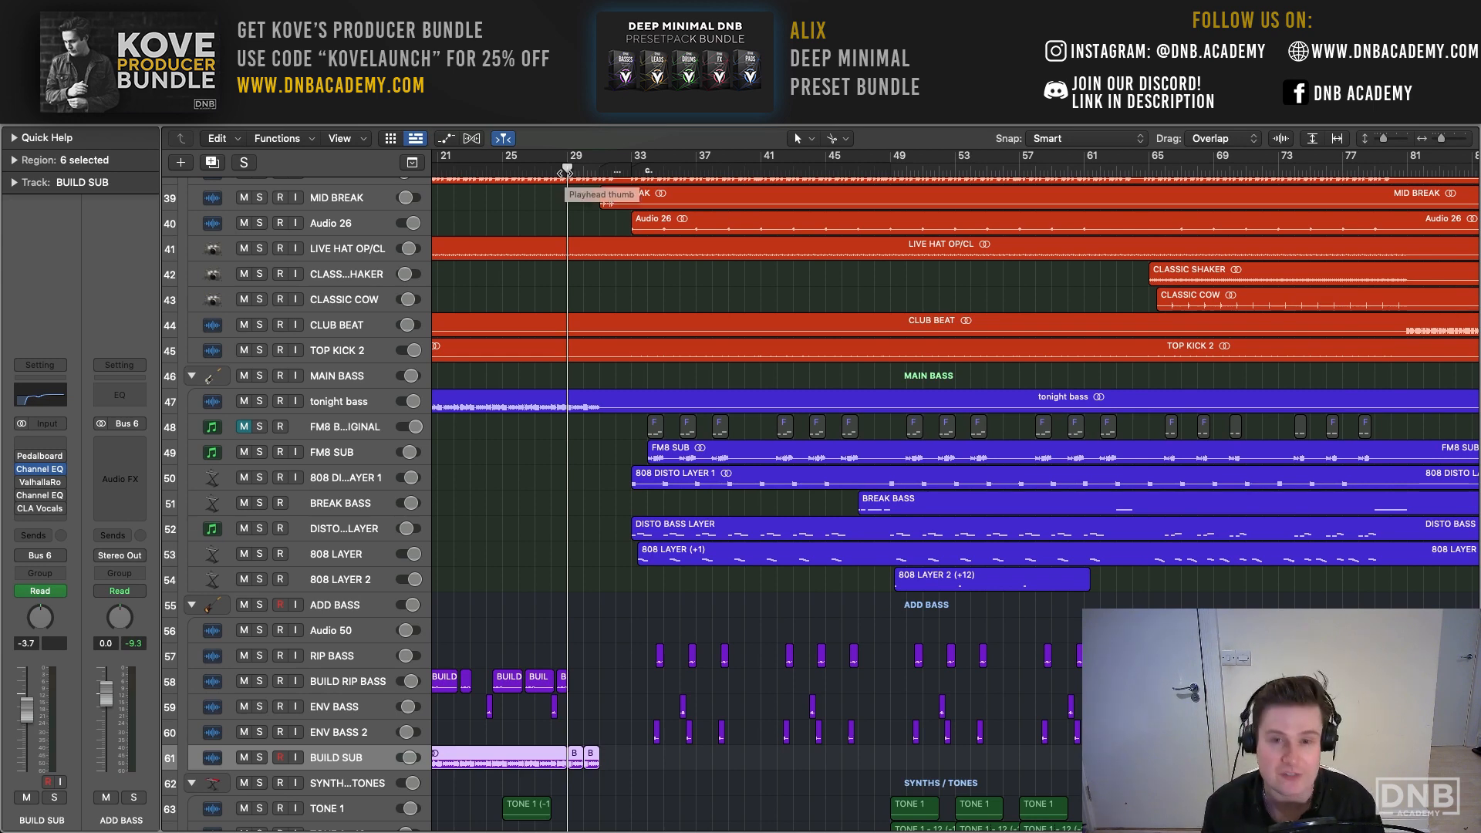
left_click_drag(566, 171, 562, 171)
key("space")
- Set the cycle range to bars 1–33, start playback from bar 1 and turn the cycle off
scroll(630, 172, "left", 6)
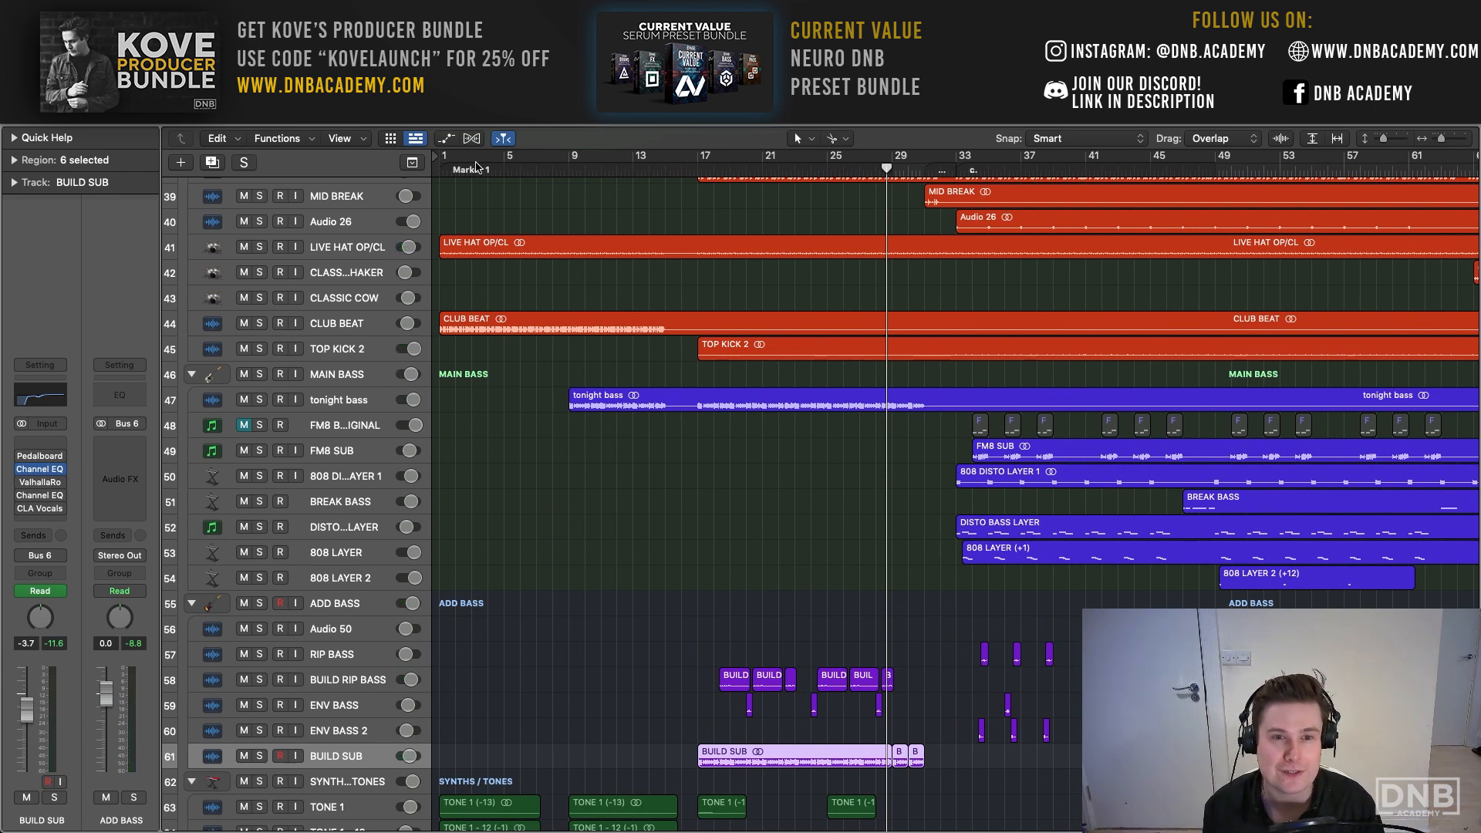
left_click_drag(448, 164, 954, 157)
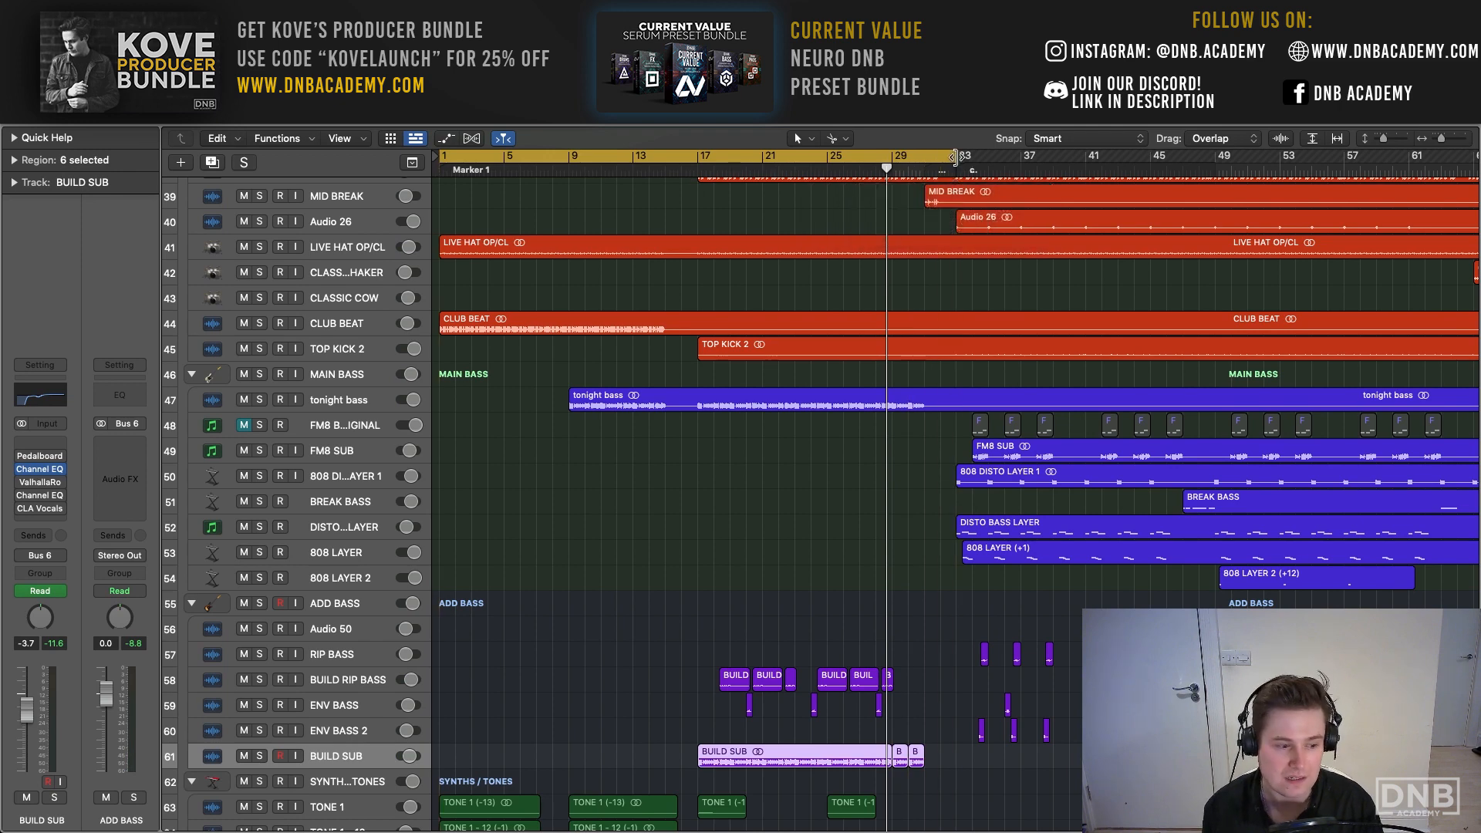
left_click_drag(1386, 136, 1381, 137)
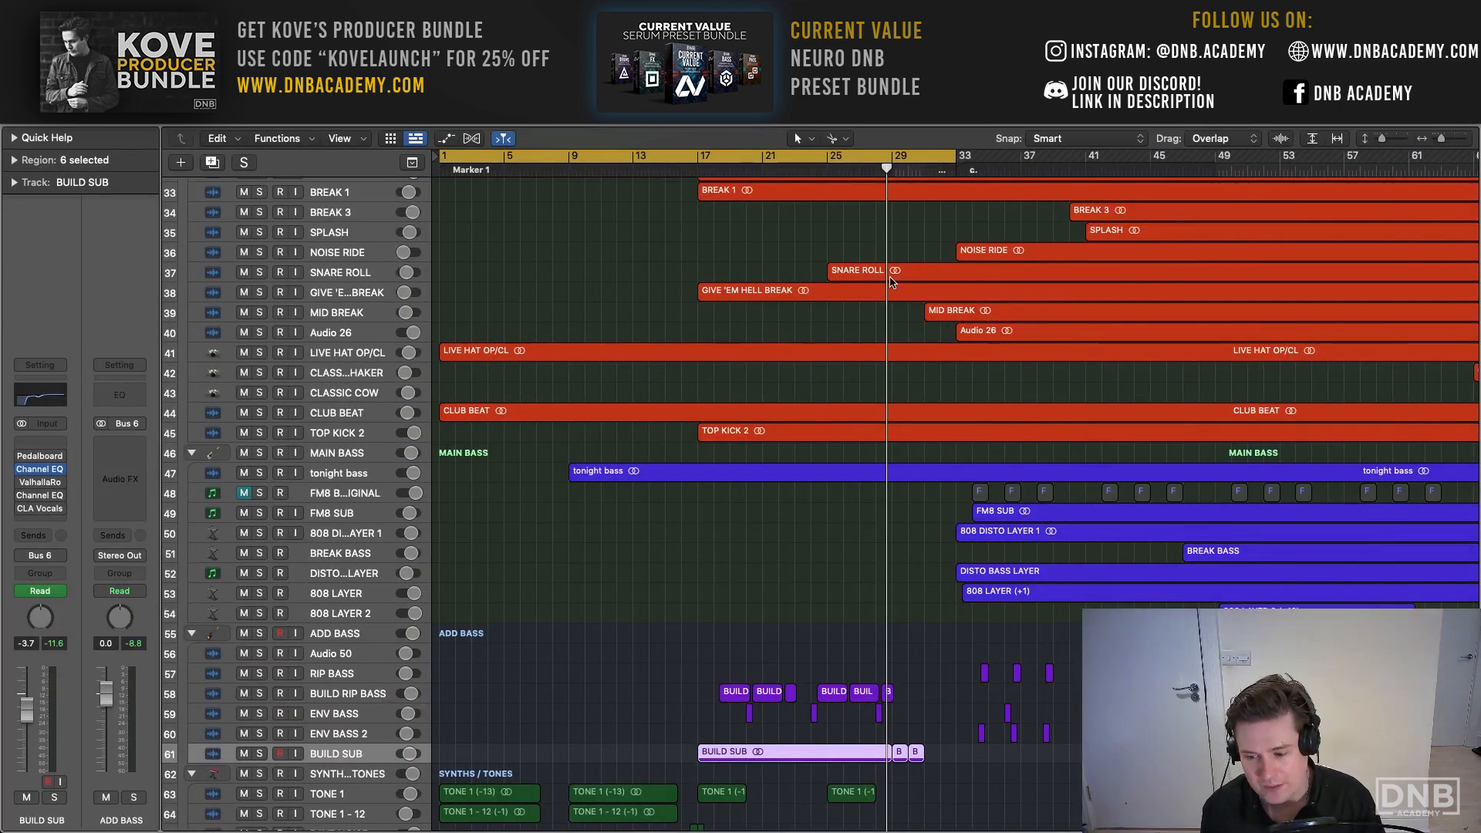
key("space")
key("c")
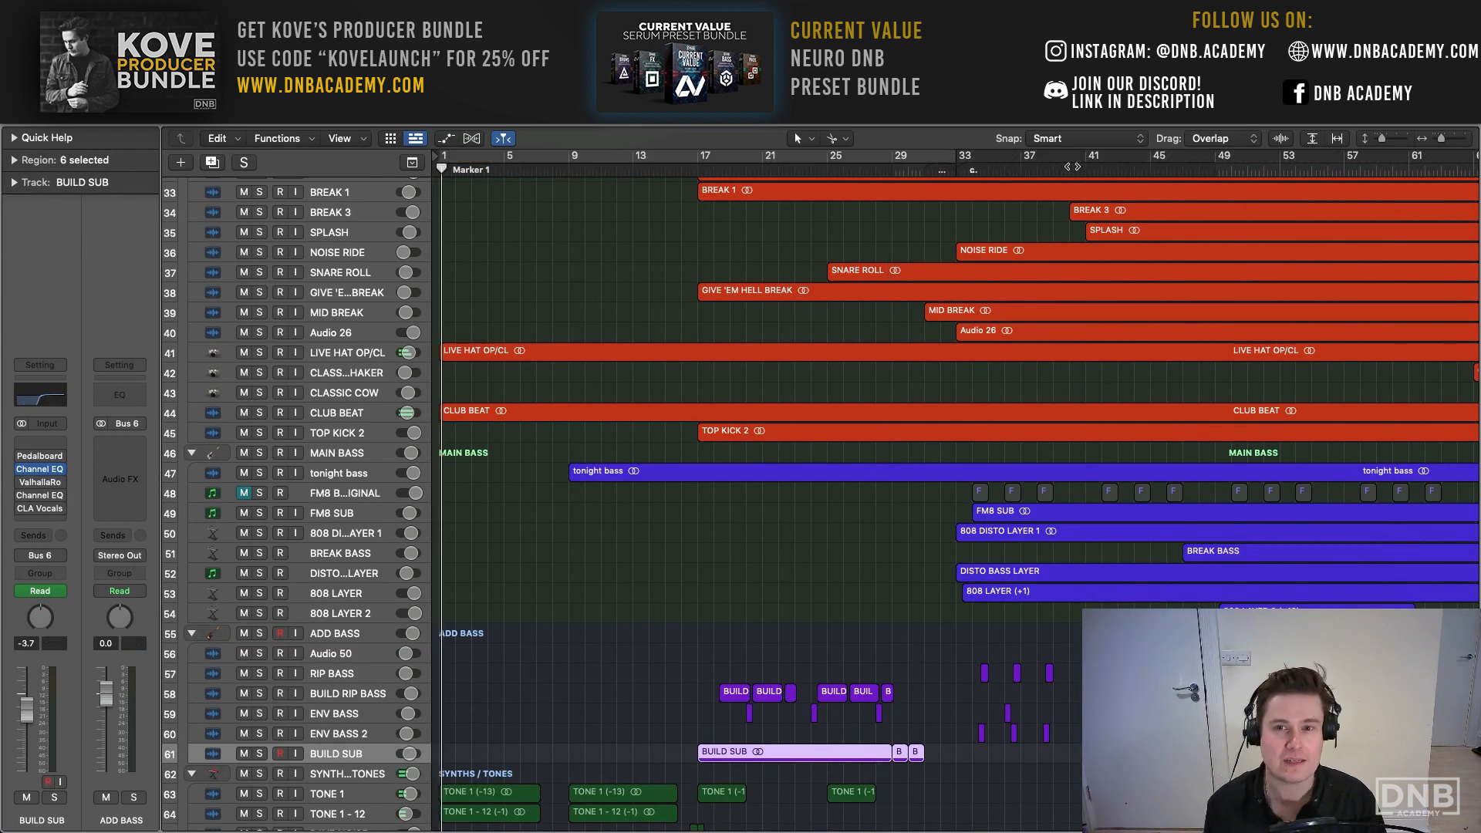
- Jump the running playback ahead to about bar 47 in the first drop
scroll(1141, 173, "right", 1)
left_click(1172, 168)
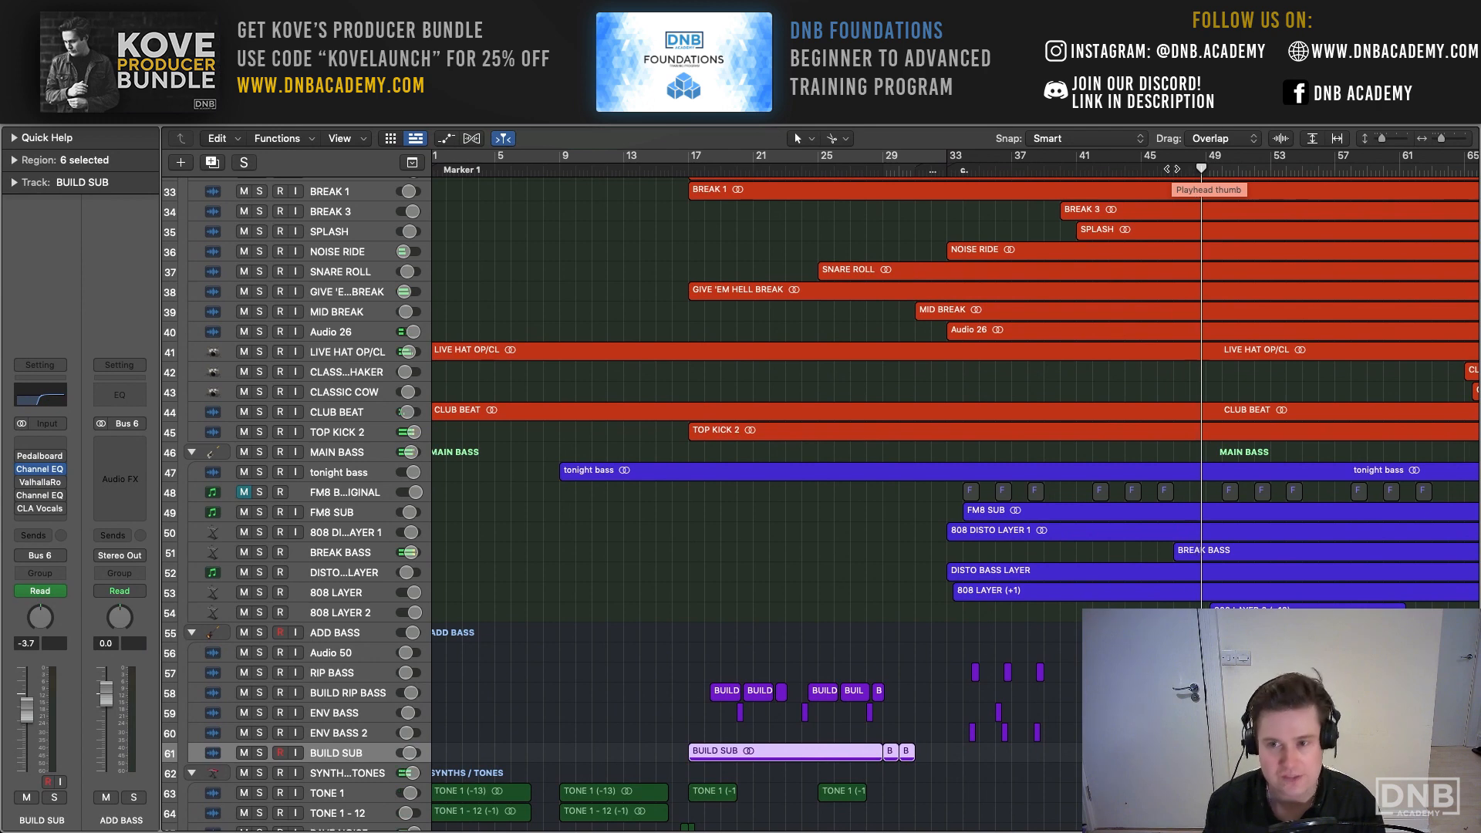
scroll(1133, 184, "right", 6)
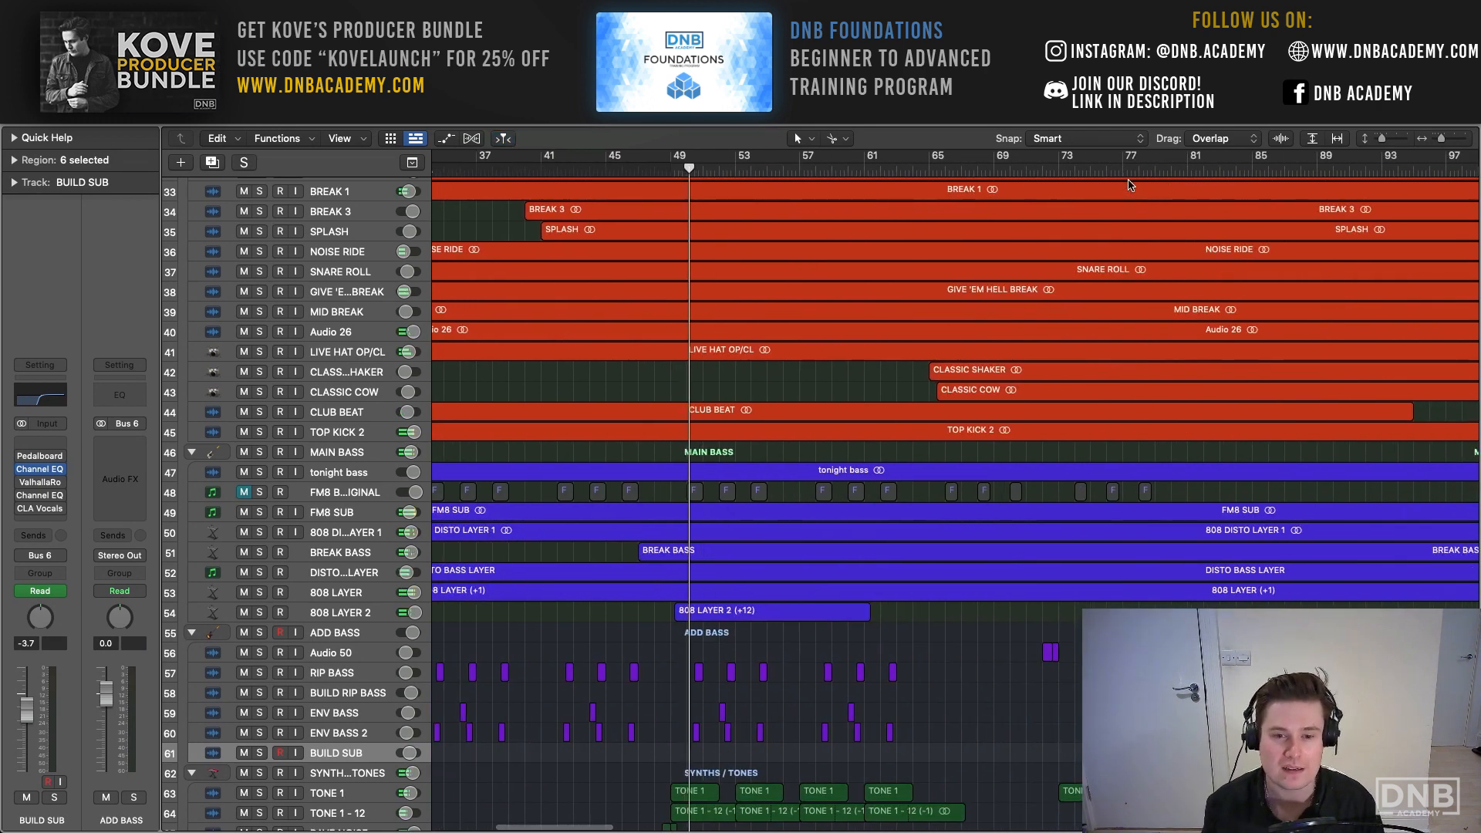